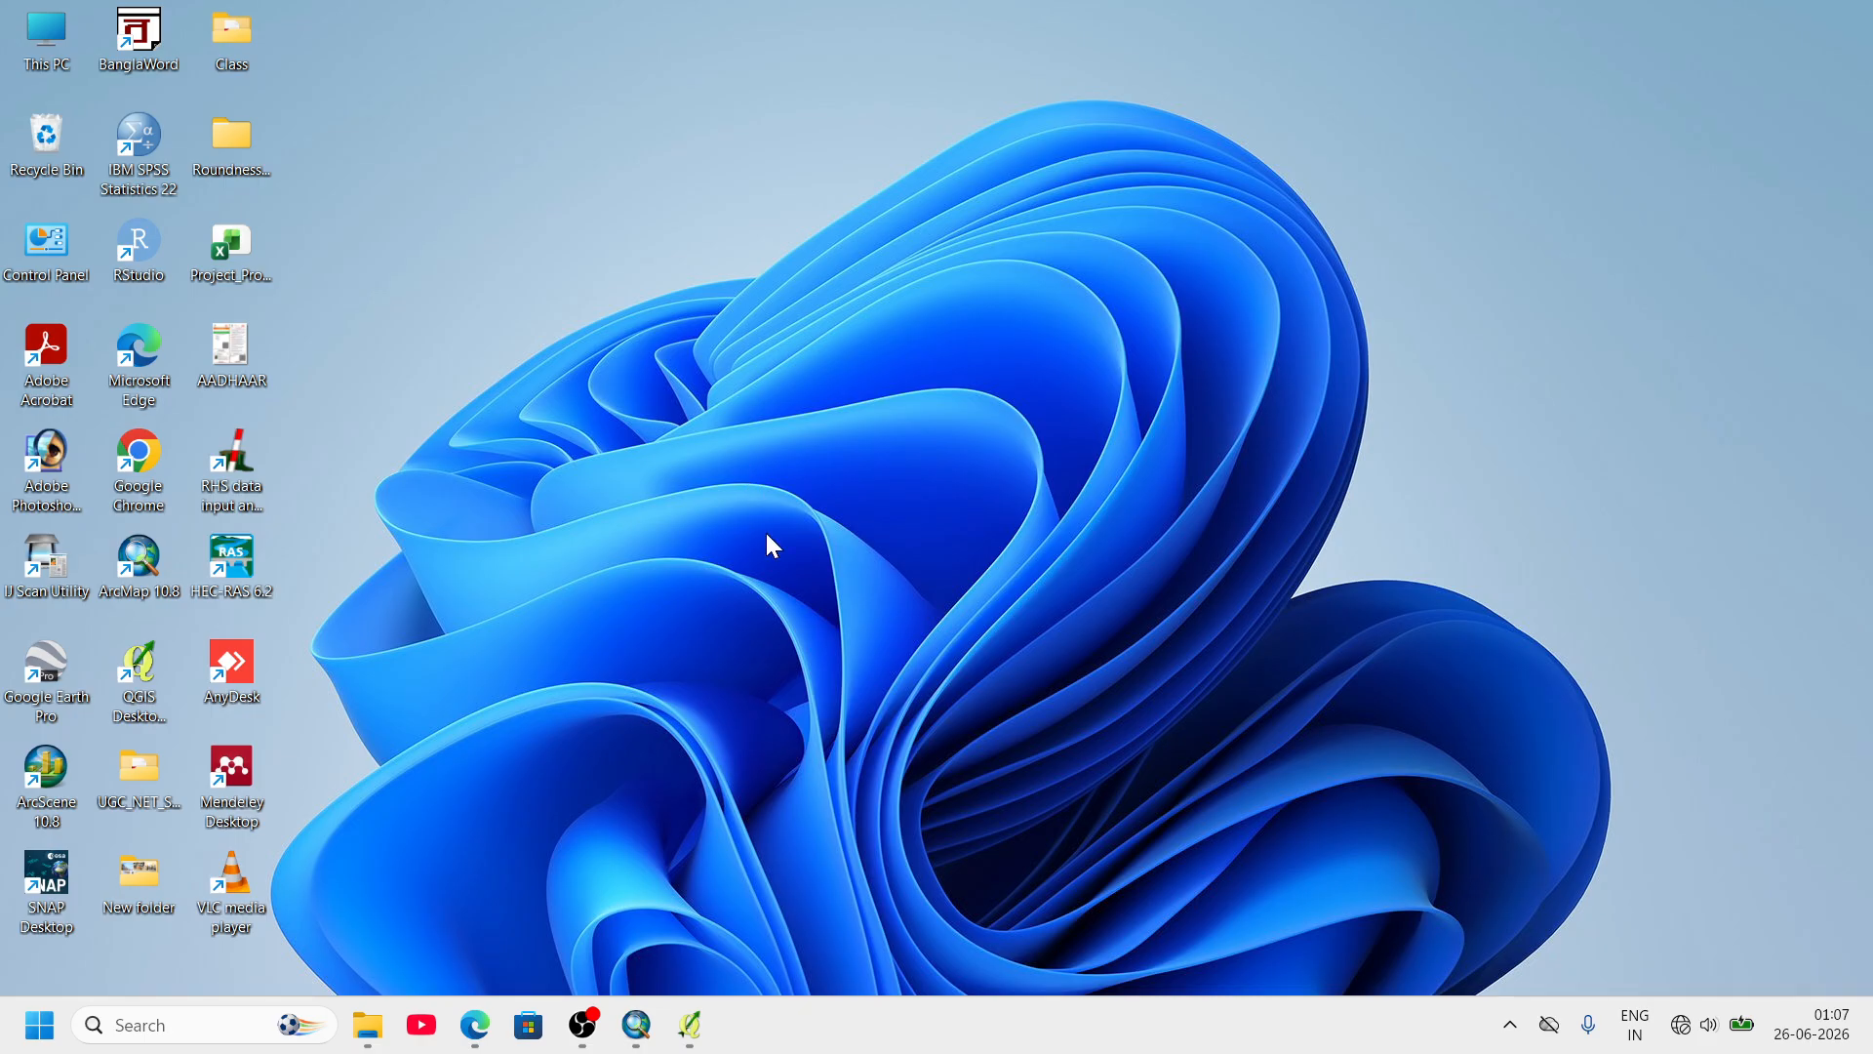
- Switch to the already running QGIS window
mouse_move(698, 1023)
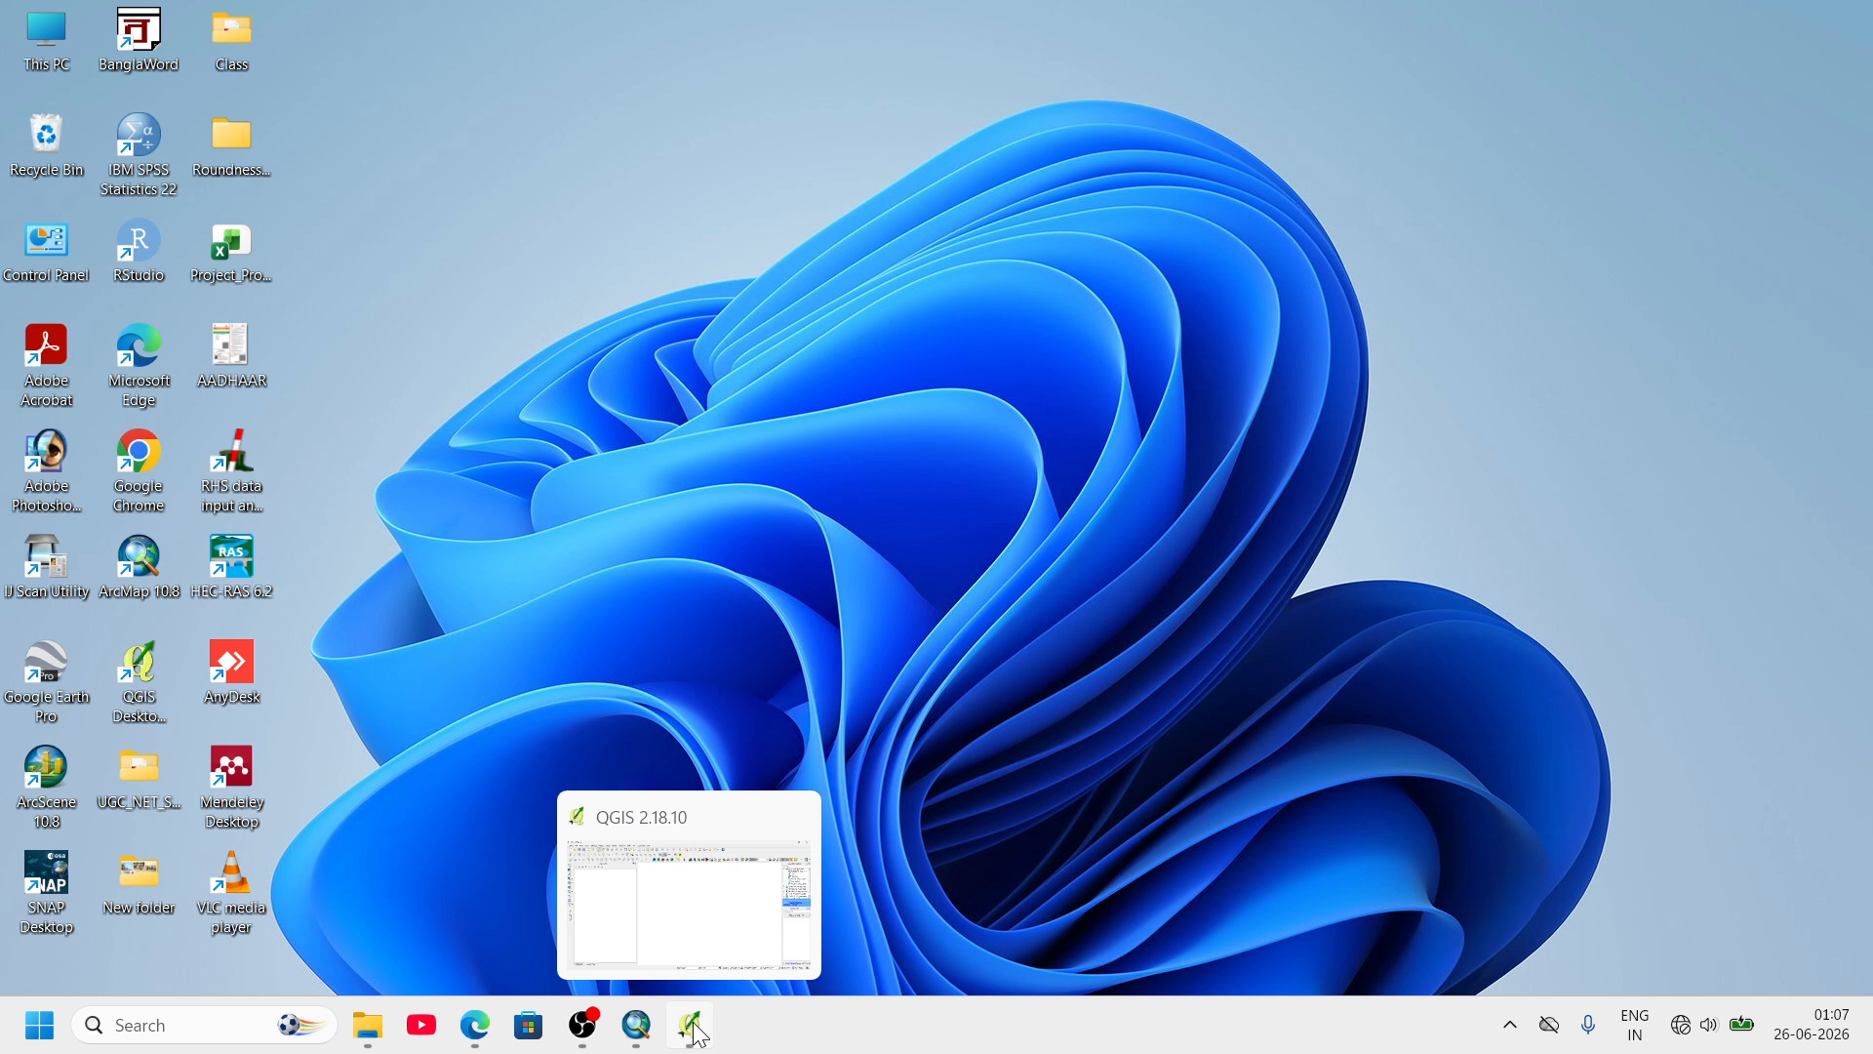
click(695, 1029)
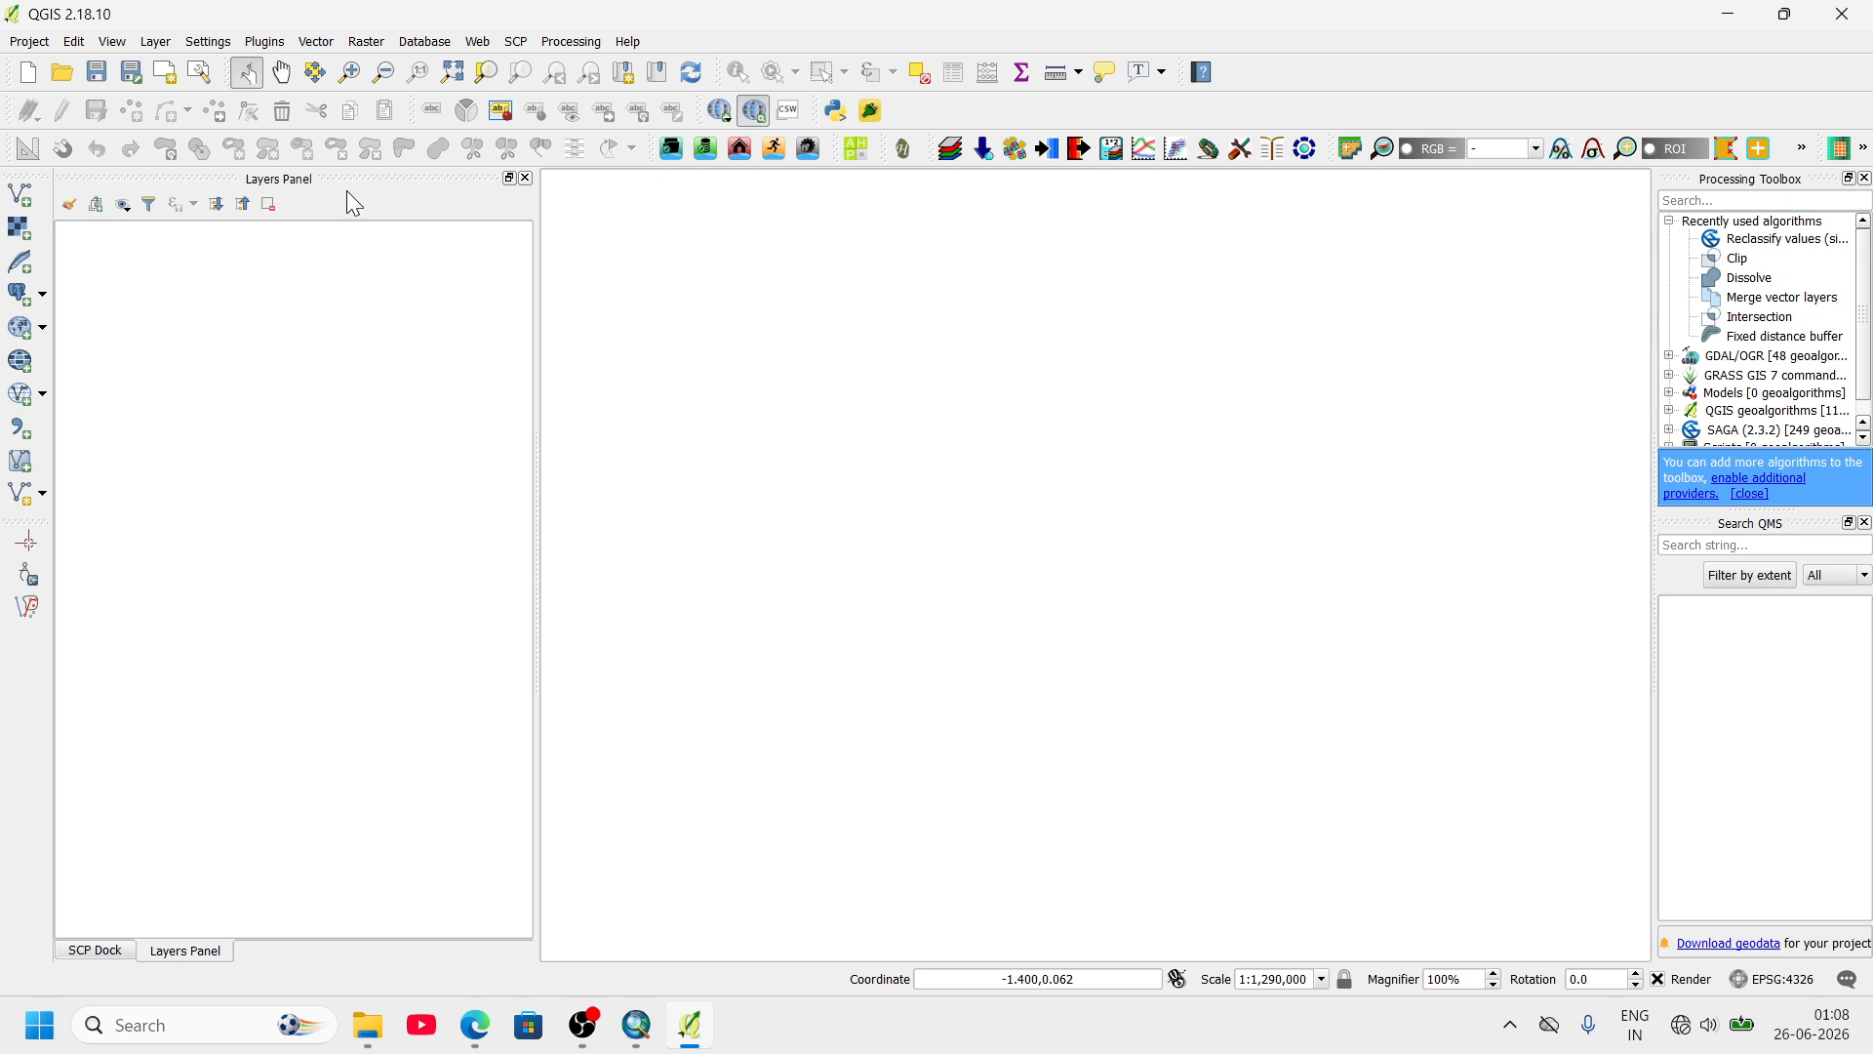
click(172, 49)
mouse_move(201, 84)
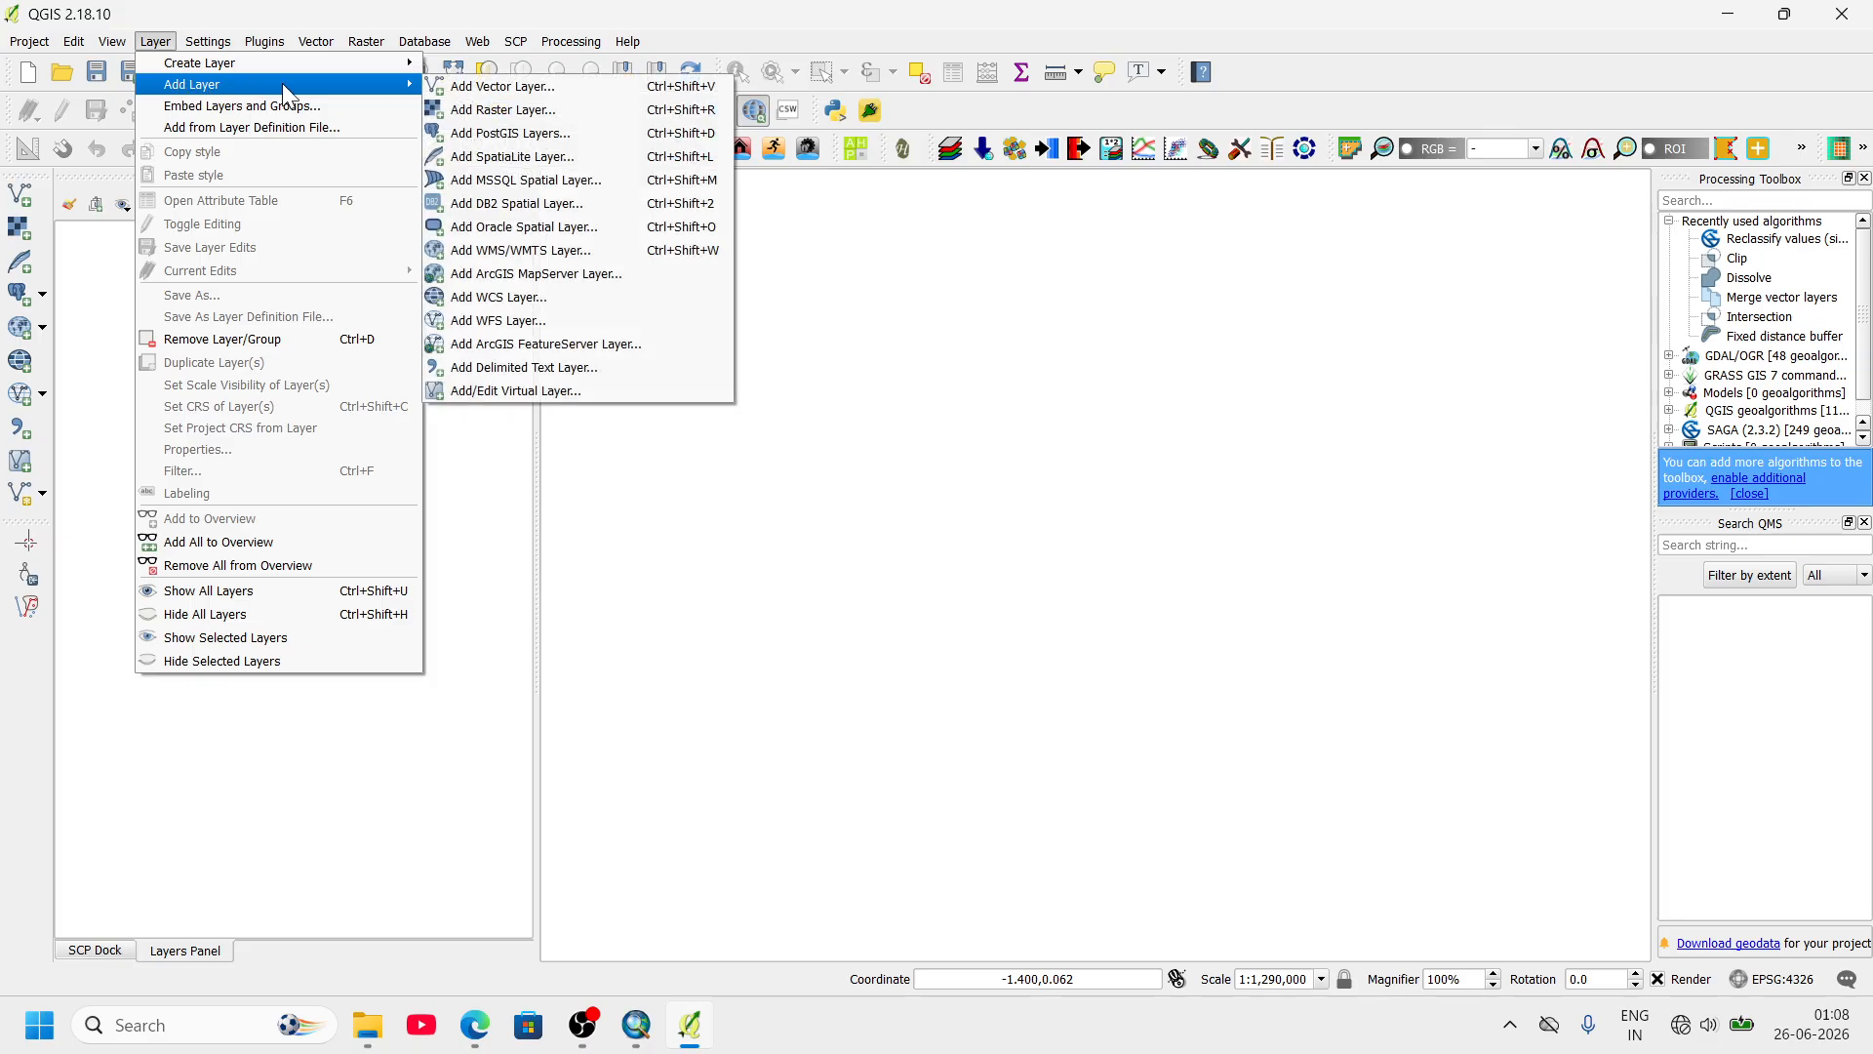
click(531, 108)
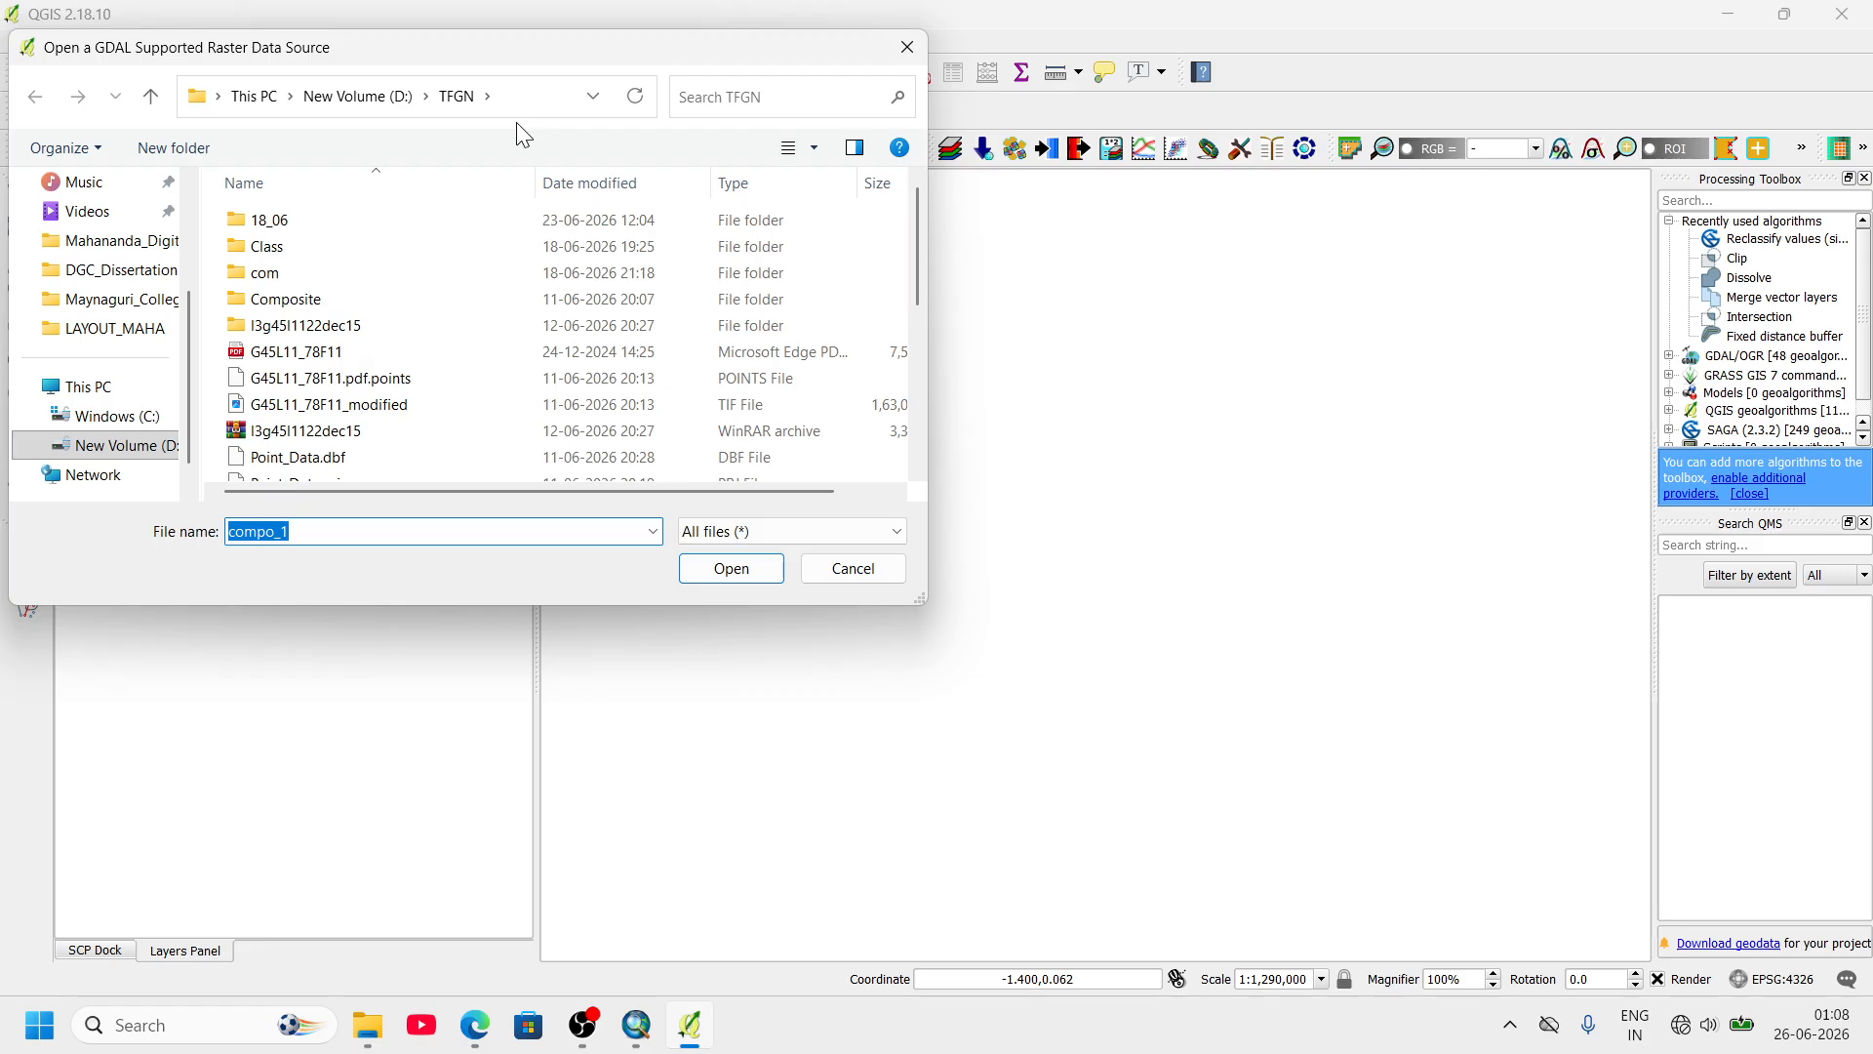
click(906, 47)
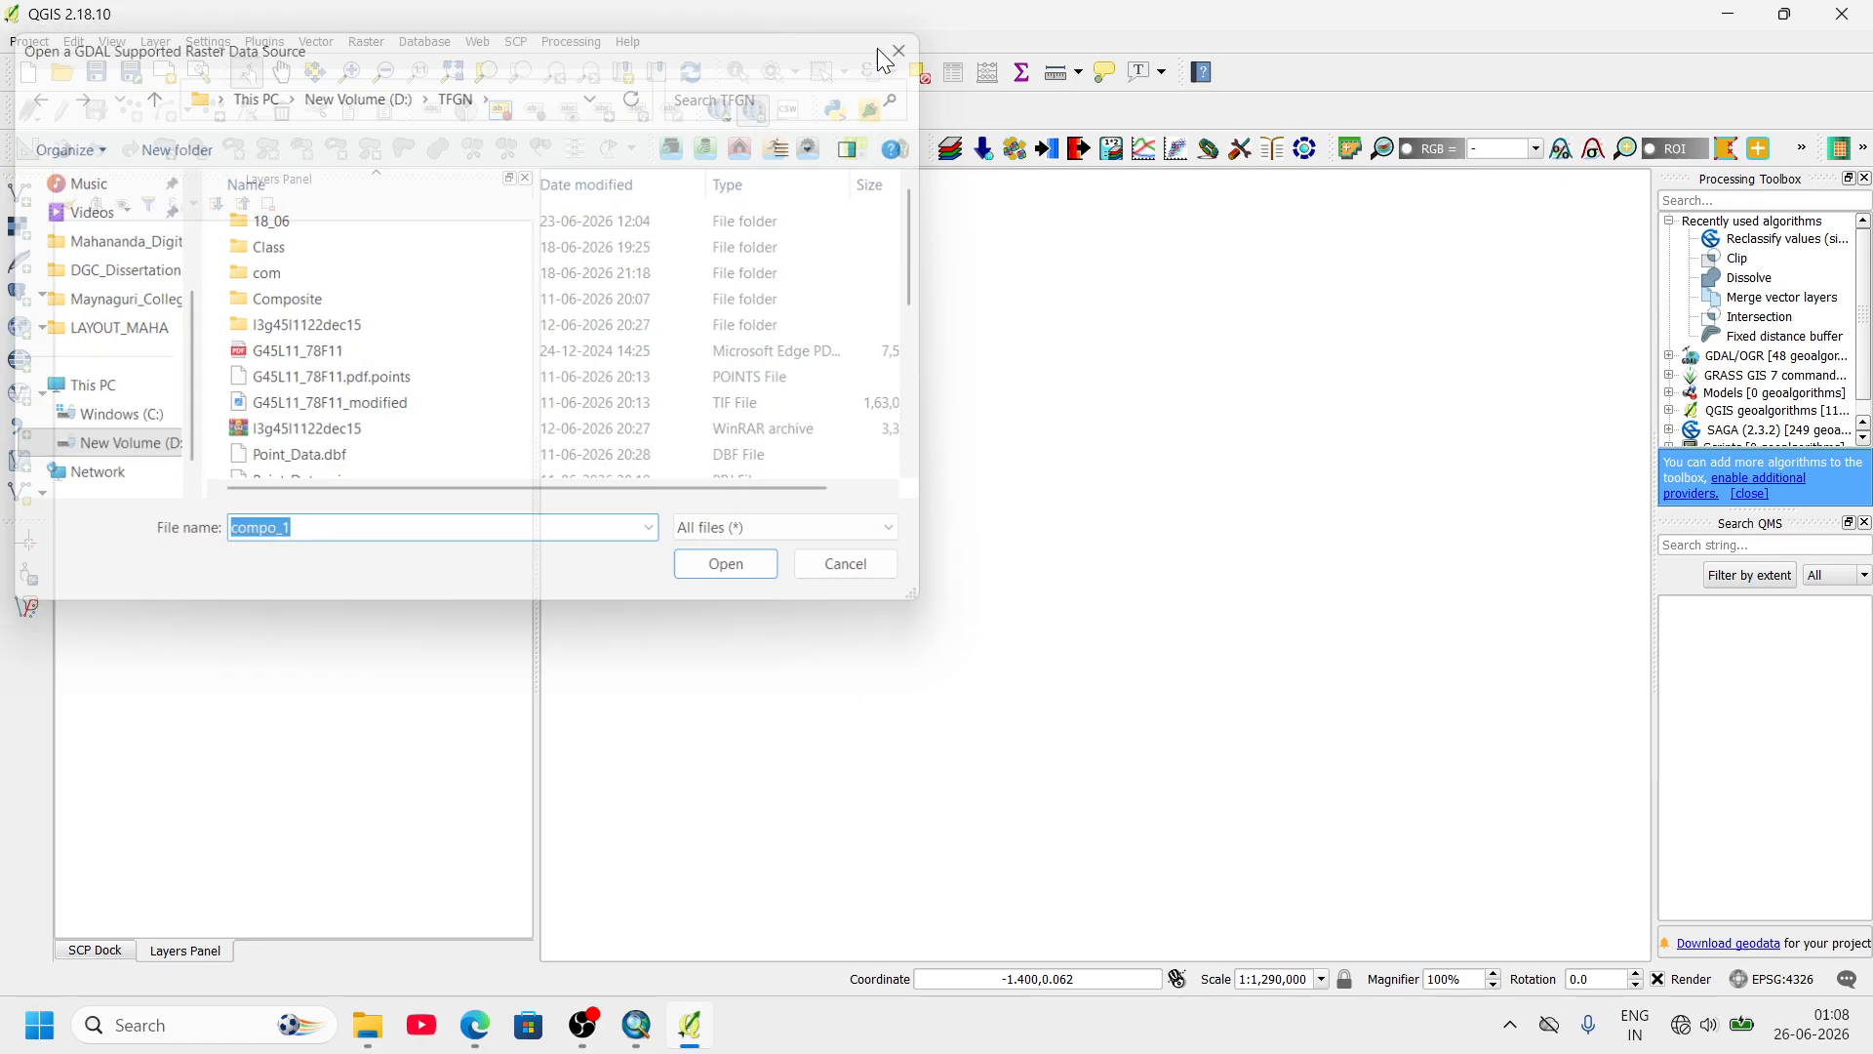
- Add the BAND2, BAND3, BAND4 and BAND5 TIF files from the inner l3g45l1122dec15 folder in TFGN as raster layers
click(156, 41)
mouse_move(183, 91)
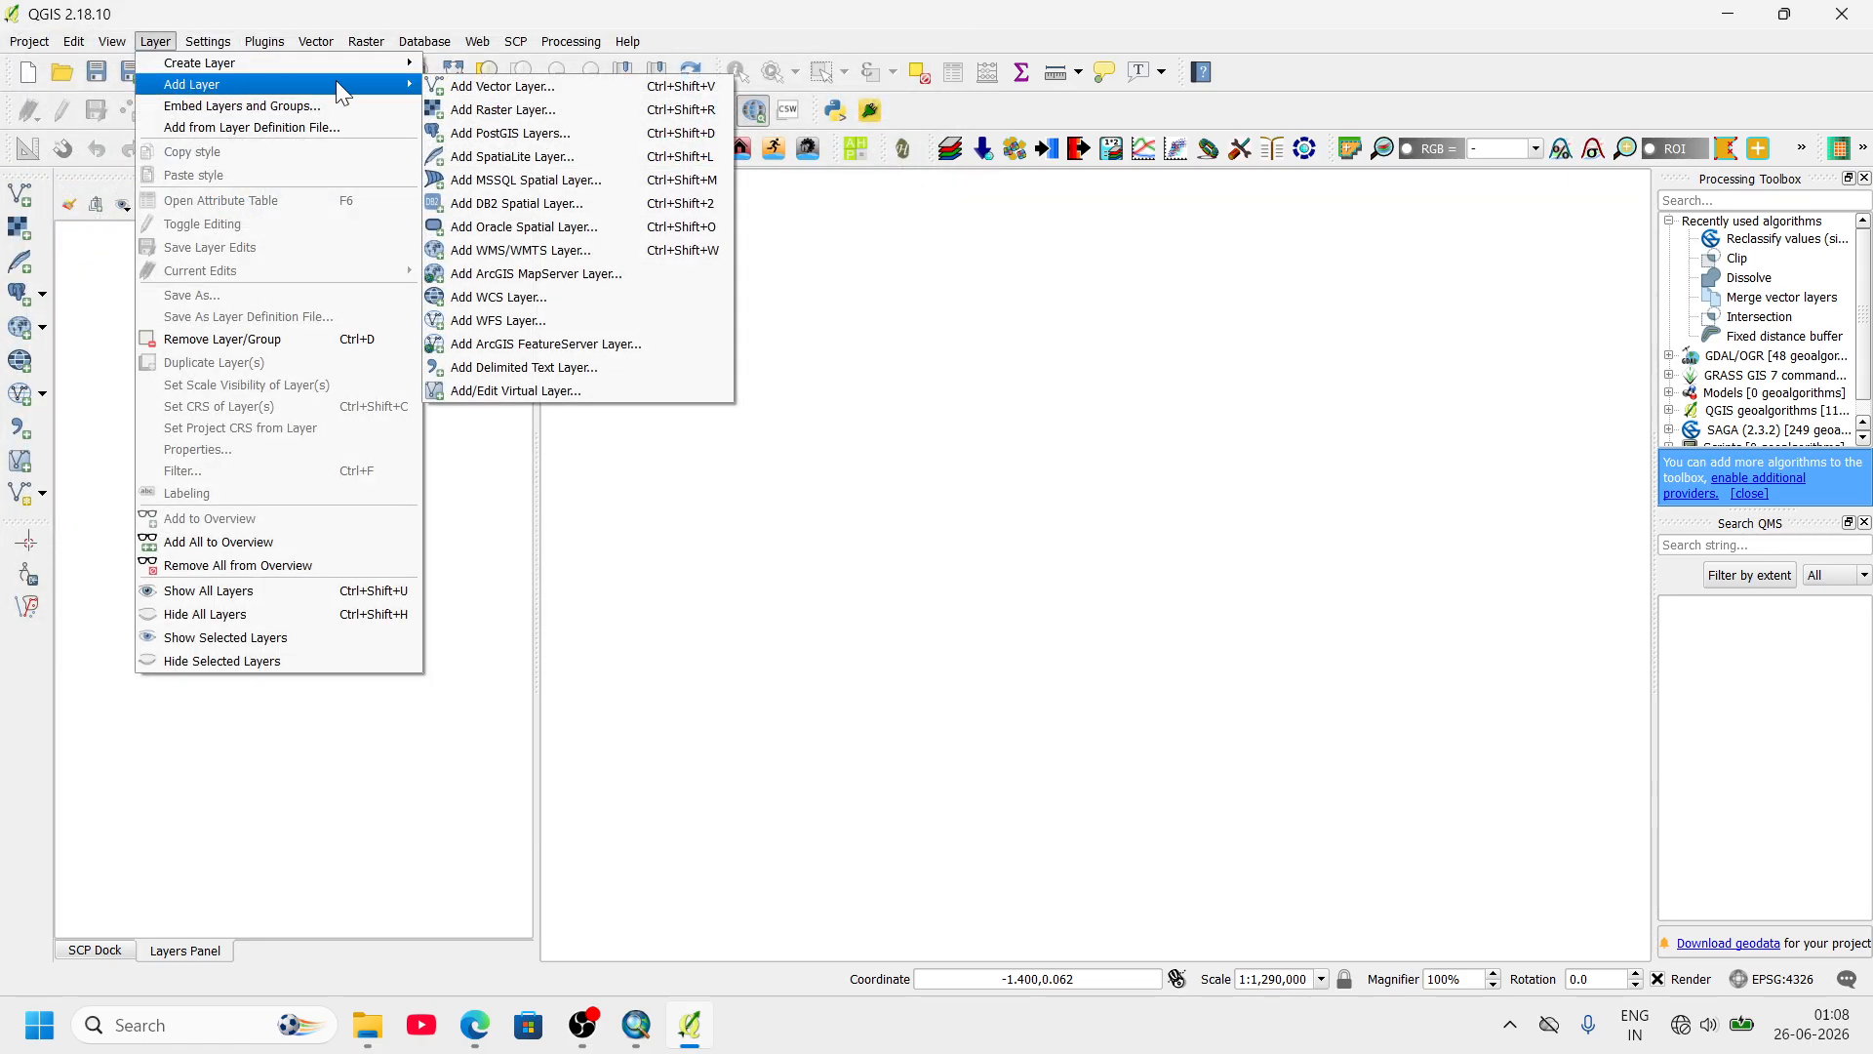
click(549, 111)
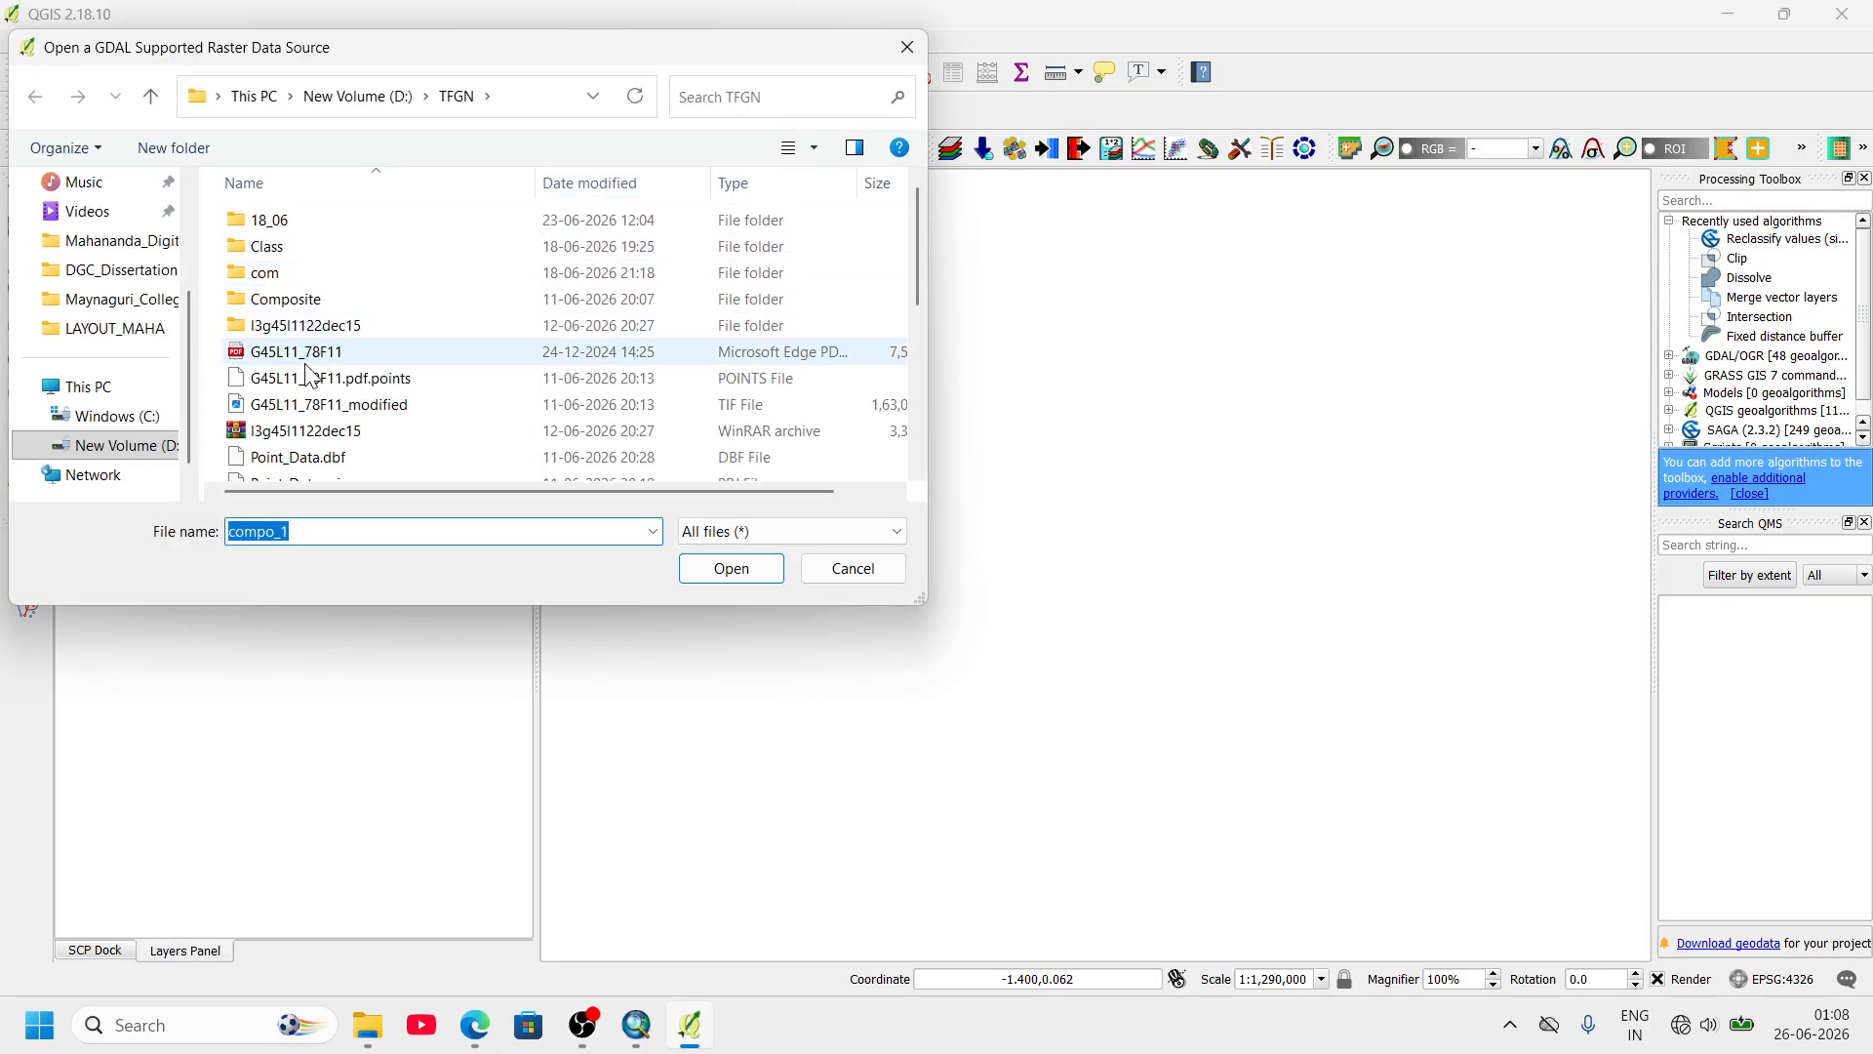
click(320, 330)
double_click(320, 330)
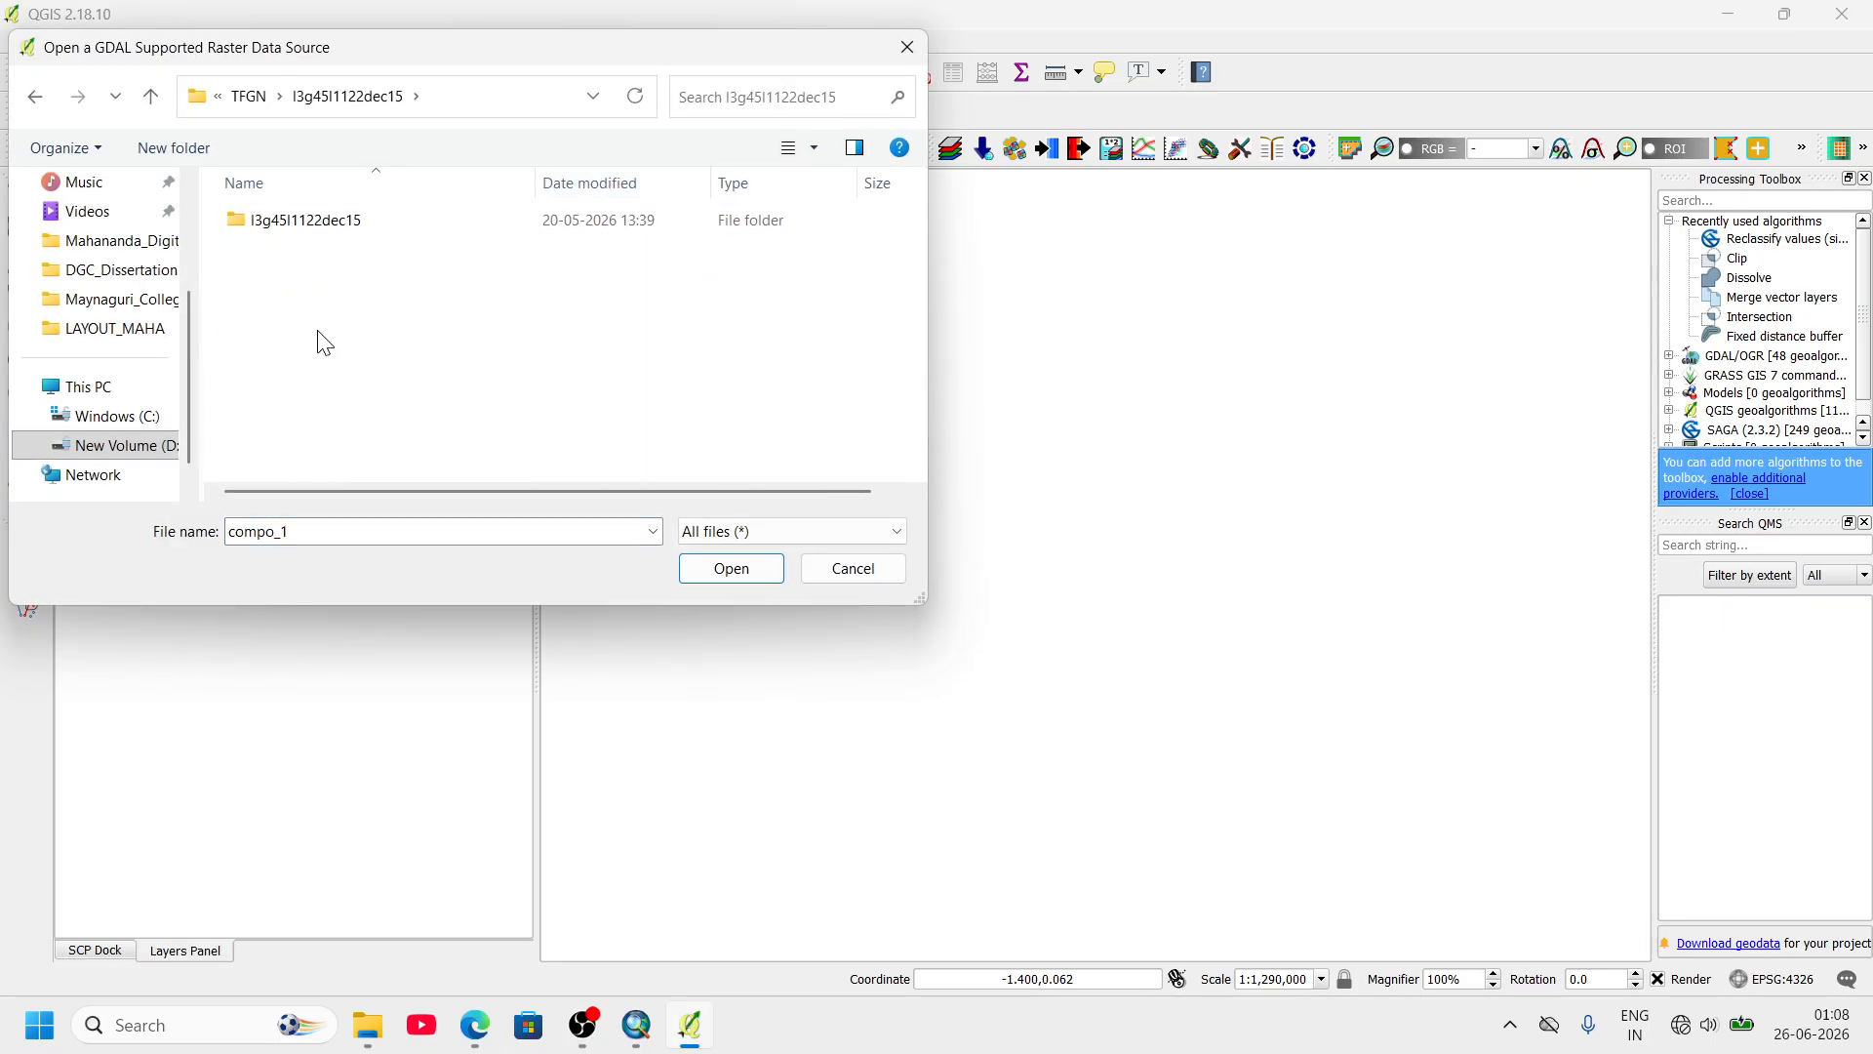
double_click(339, 231)
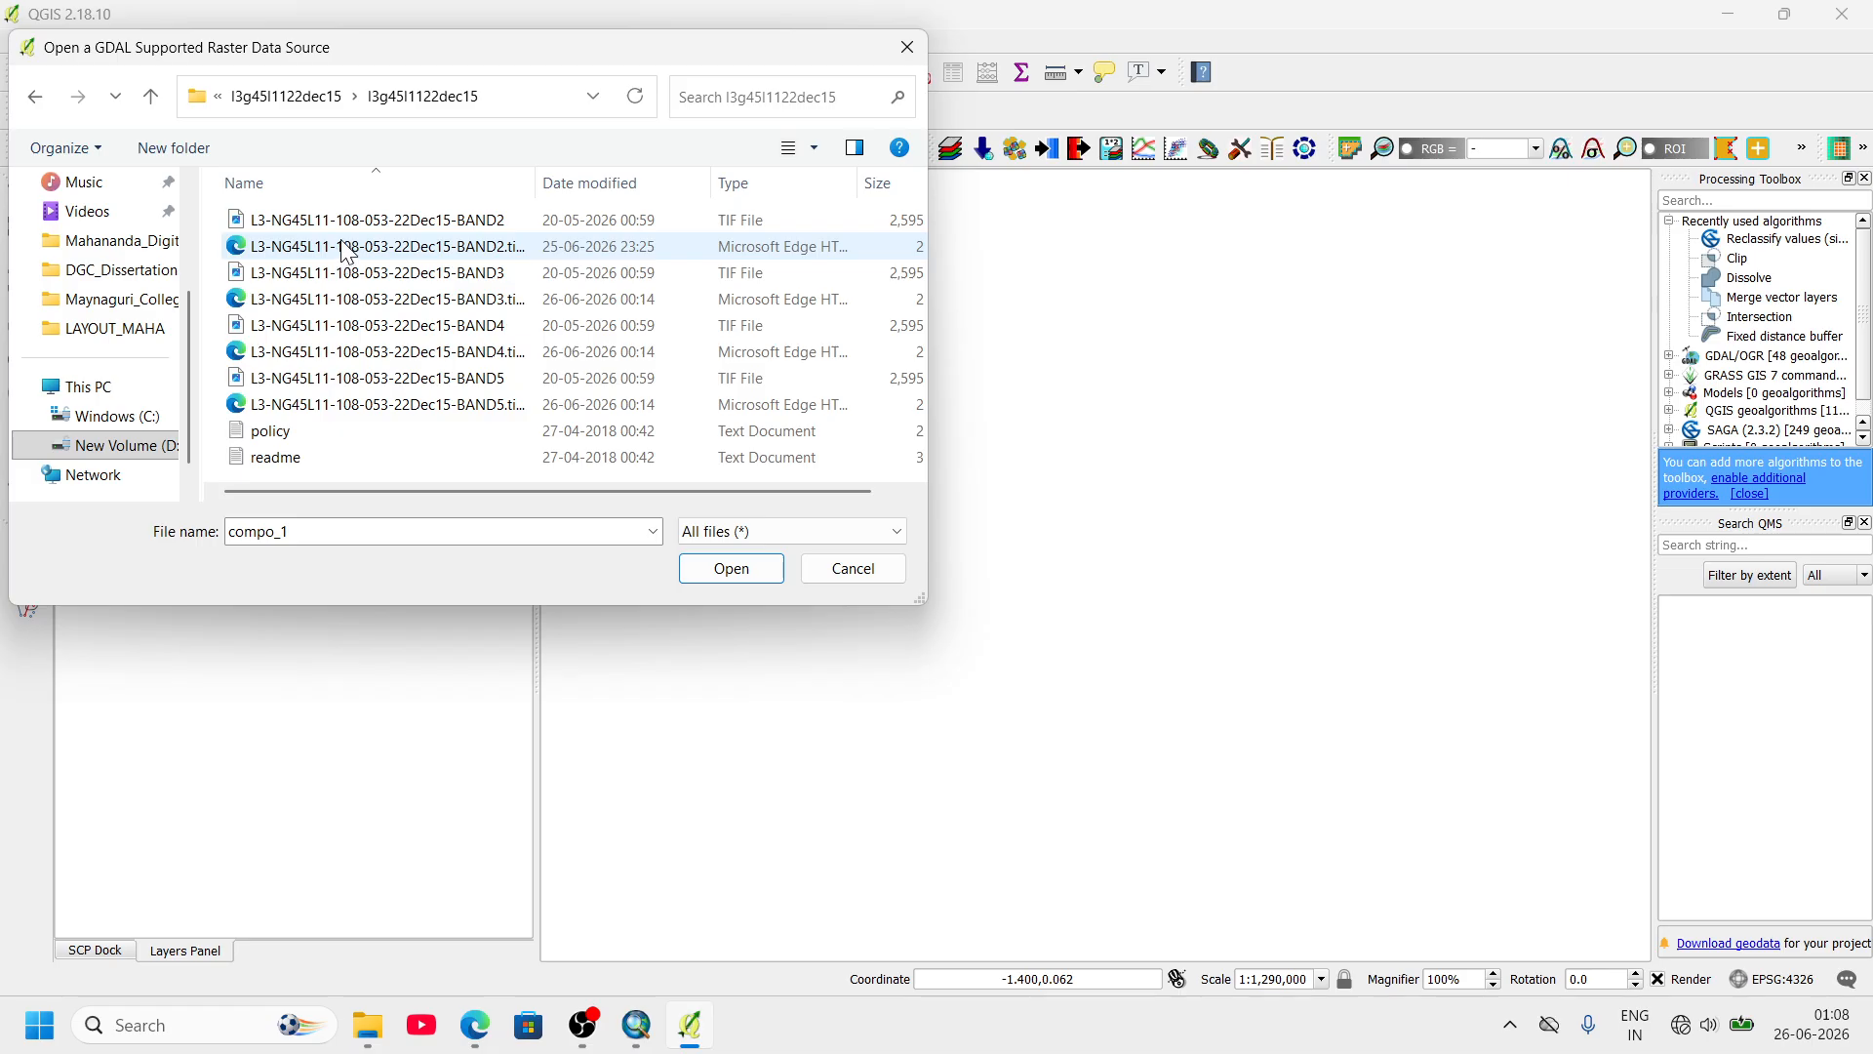
click(358, 226)
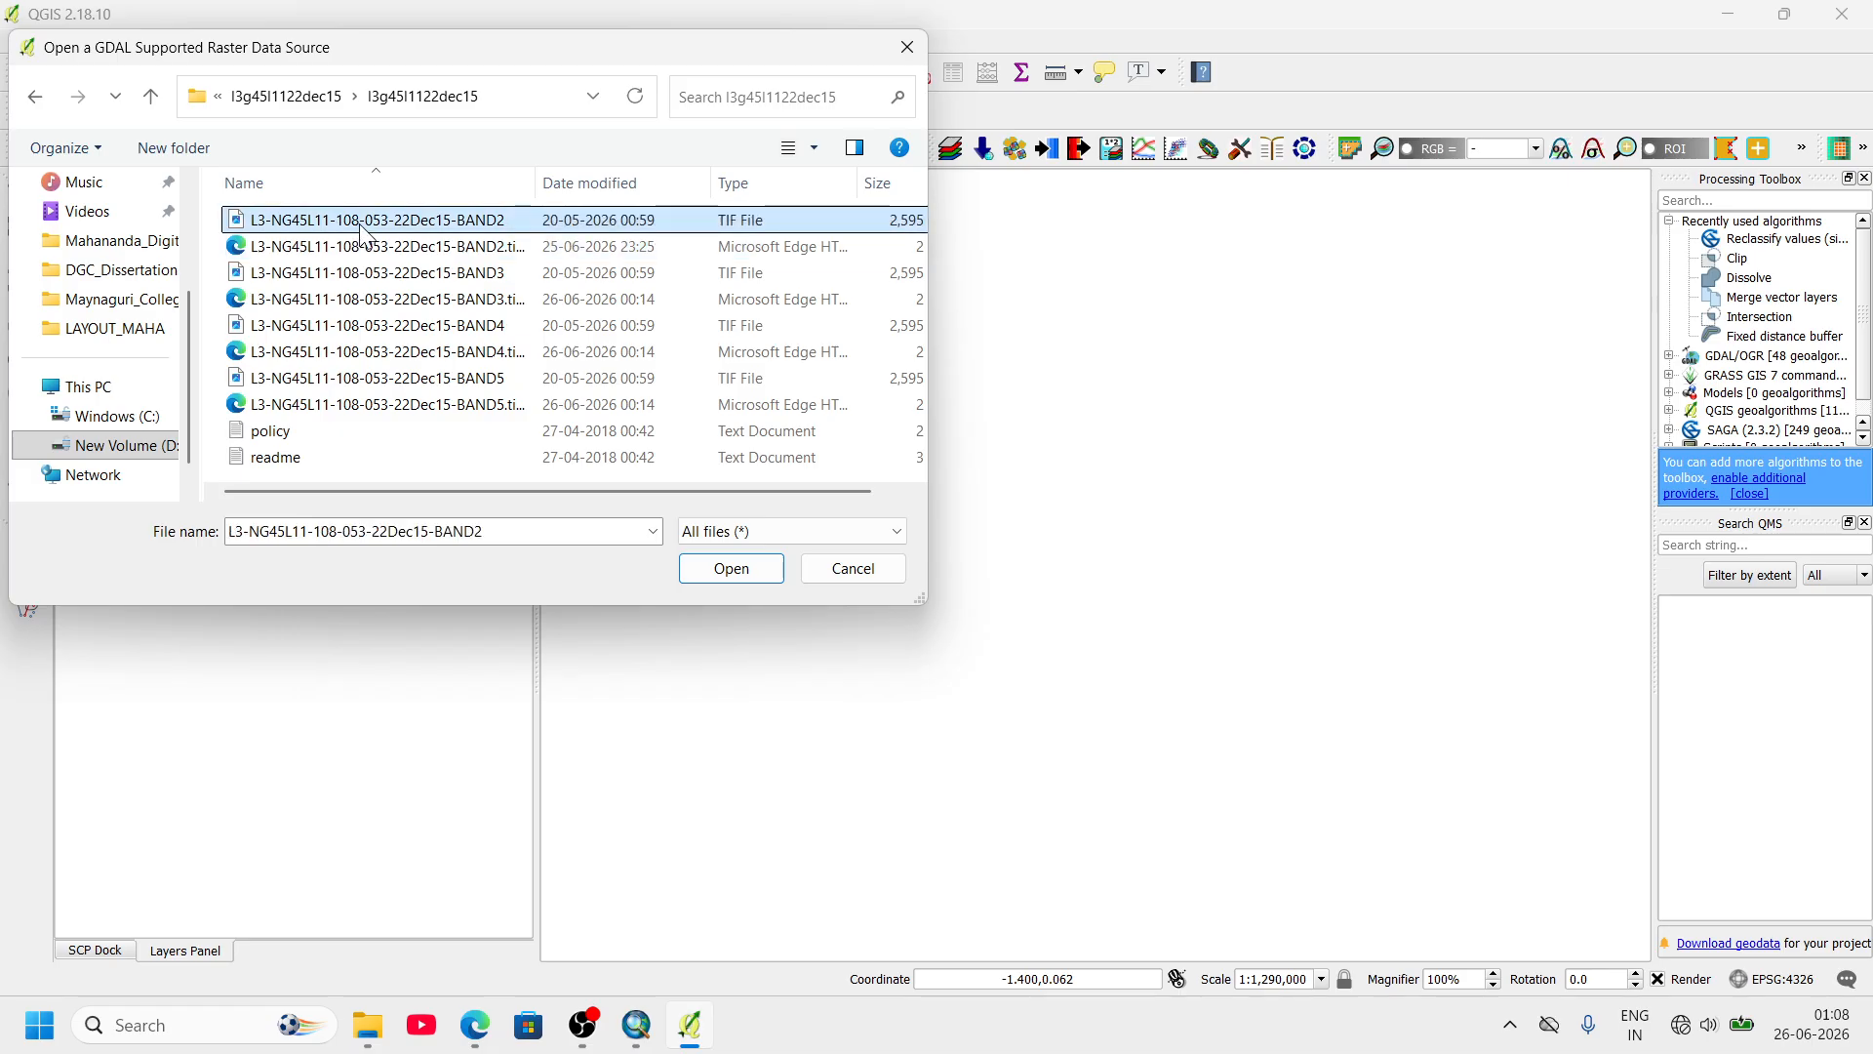
ctrl+click(368, 274)
ctrl+click(392, 325)
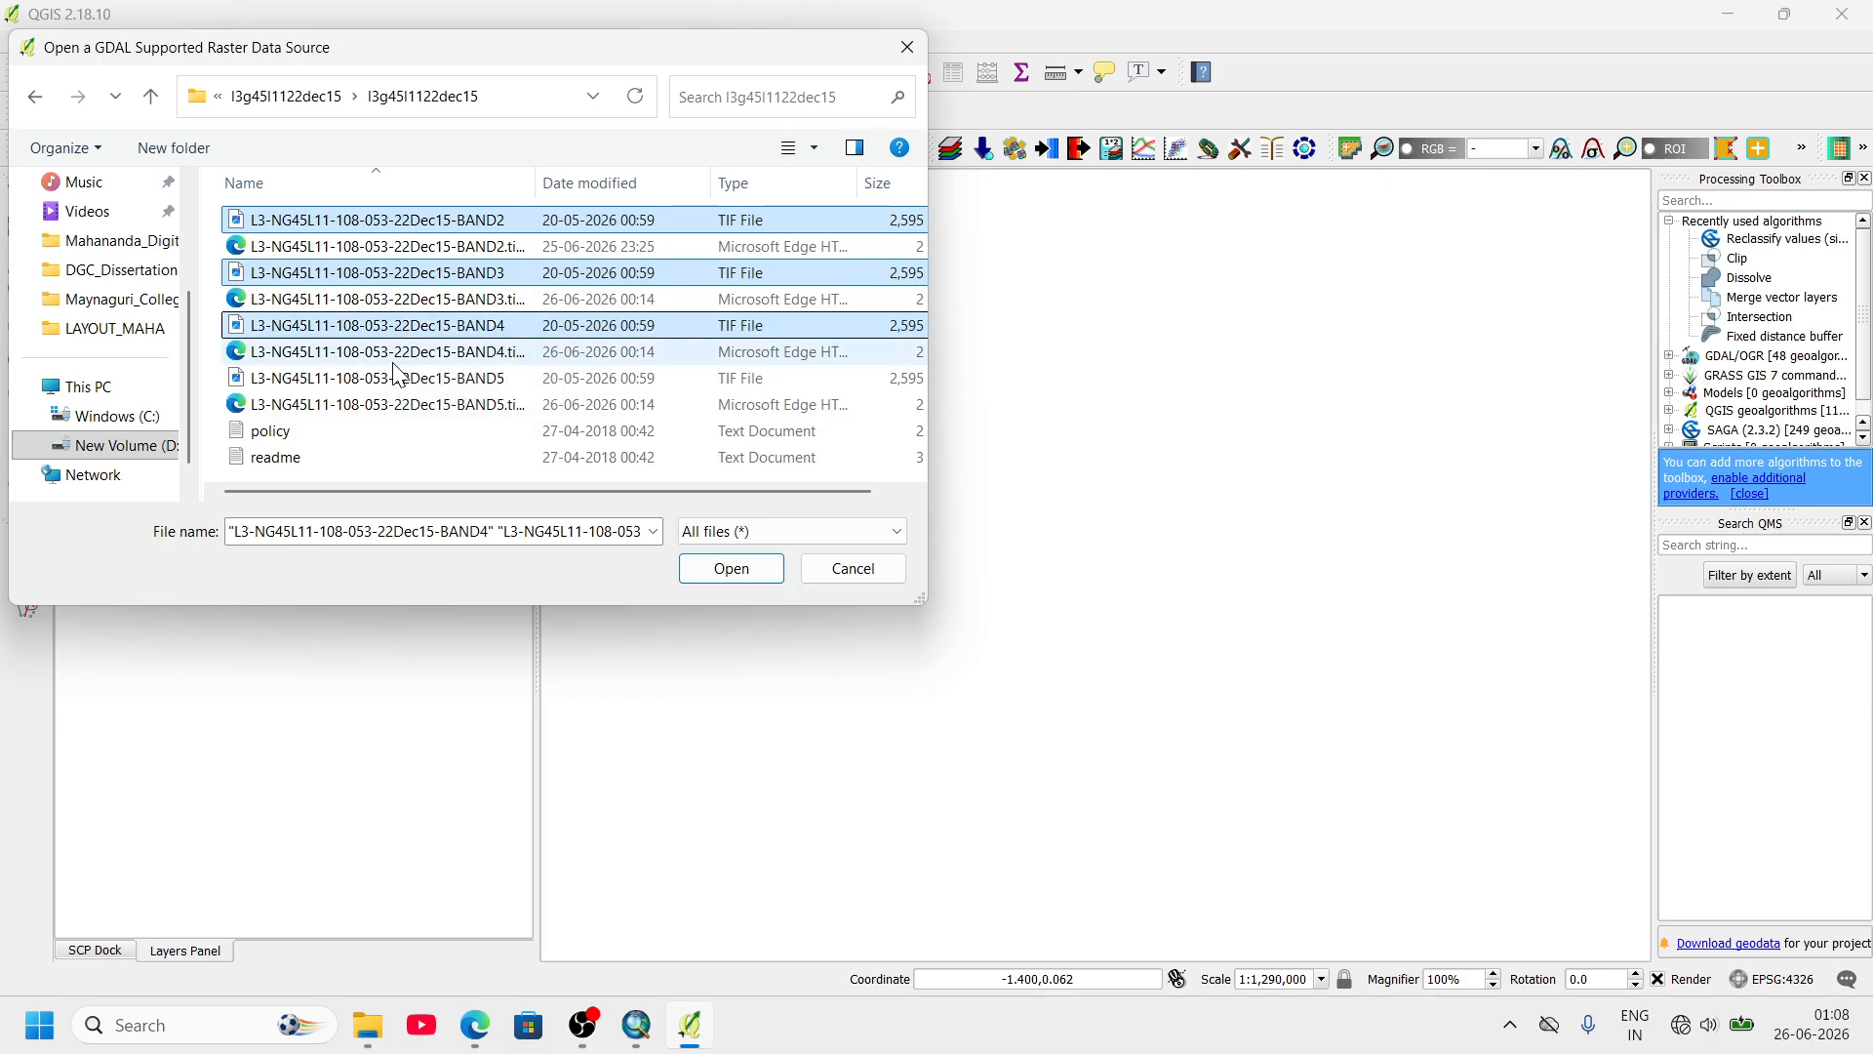
ctrl+click(396, 379)
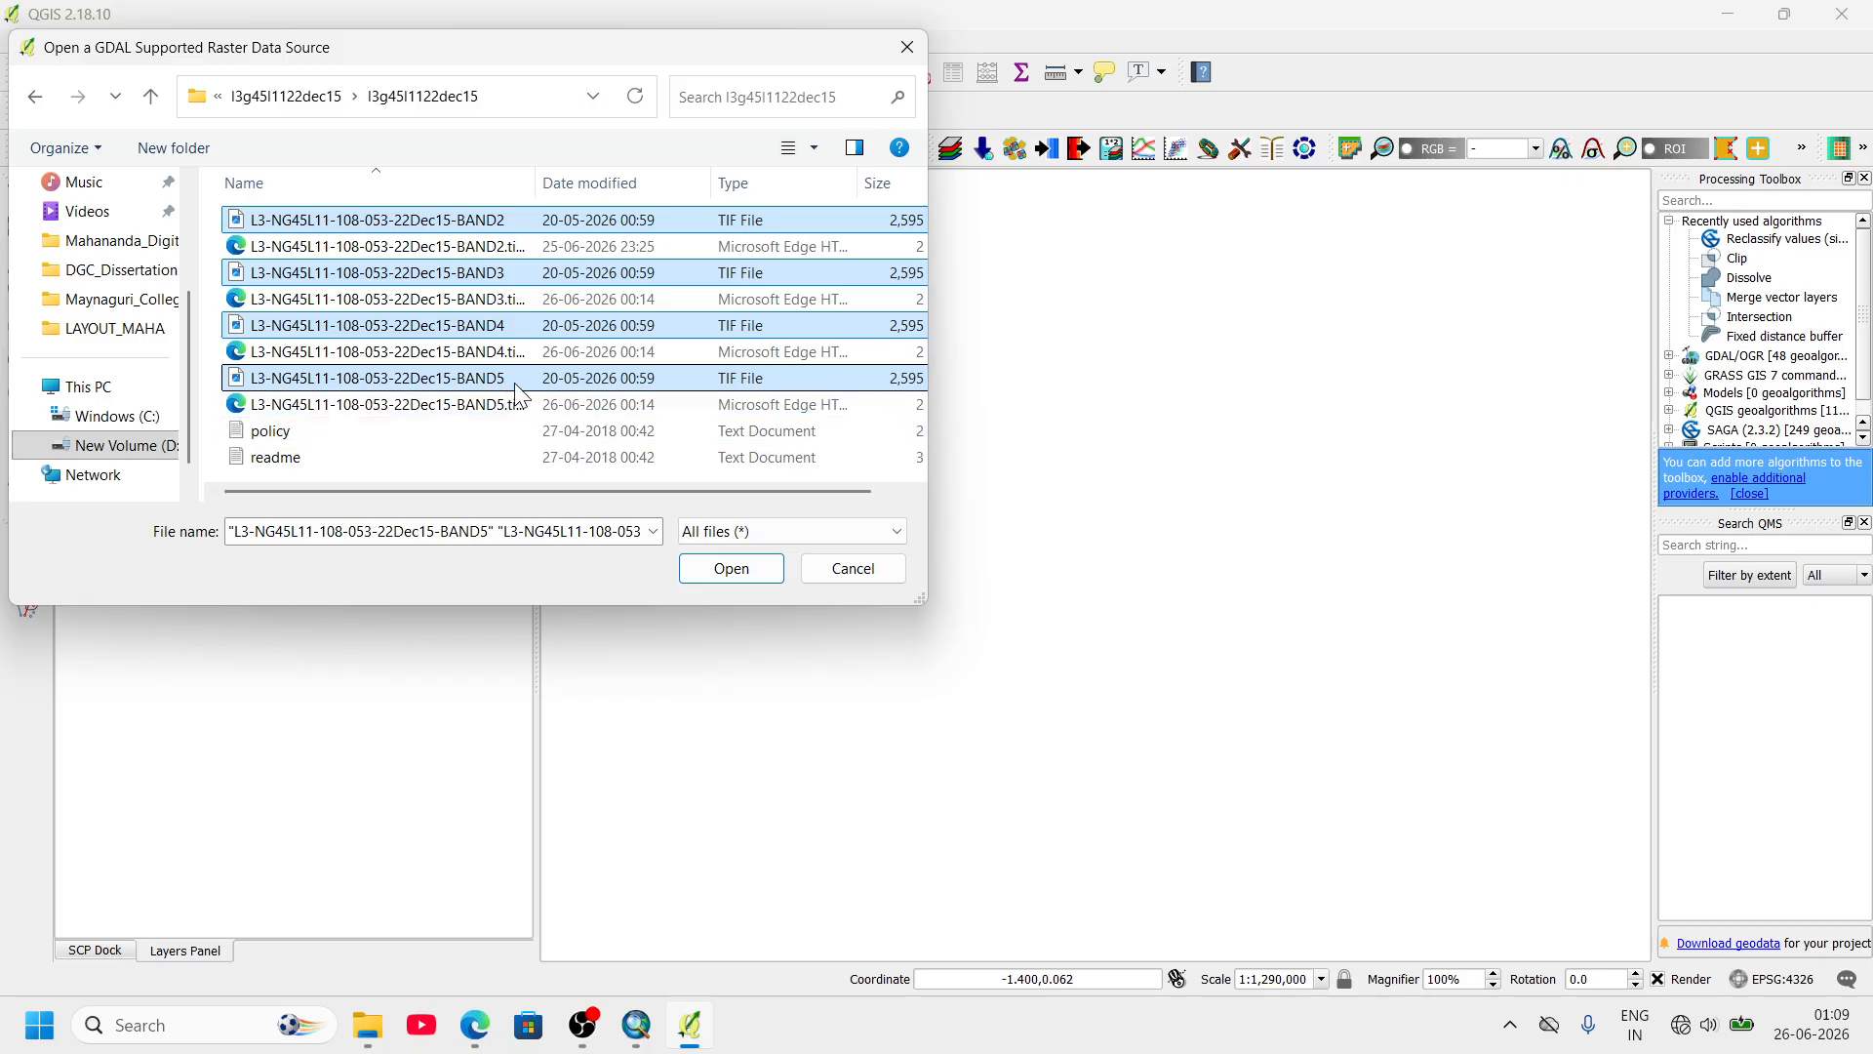
click(740, 573)
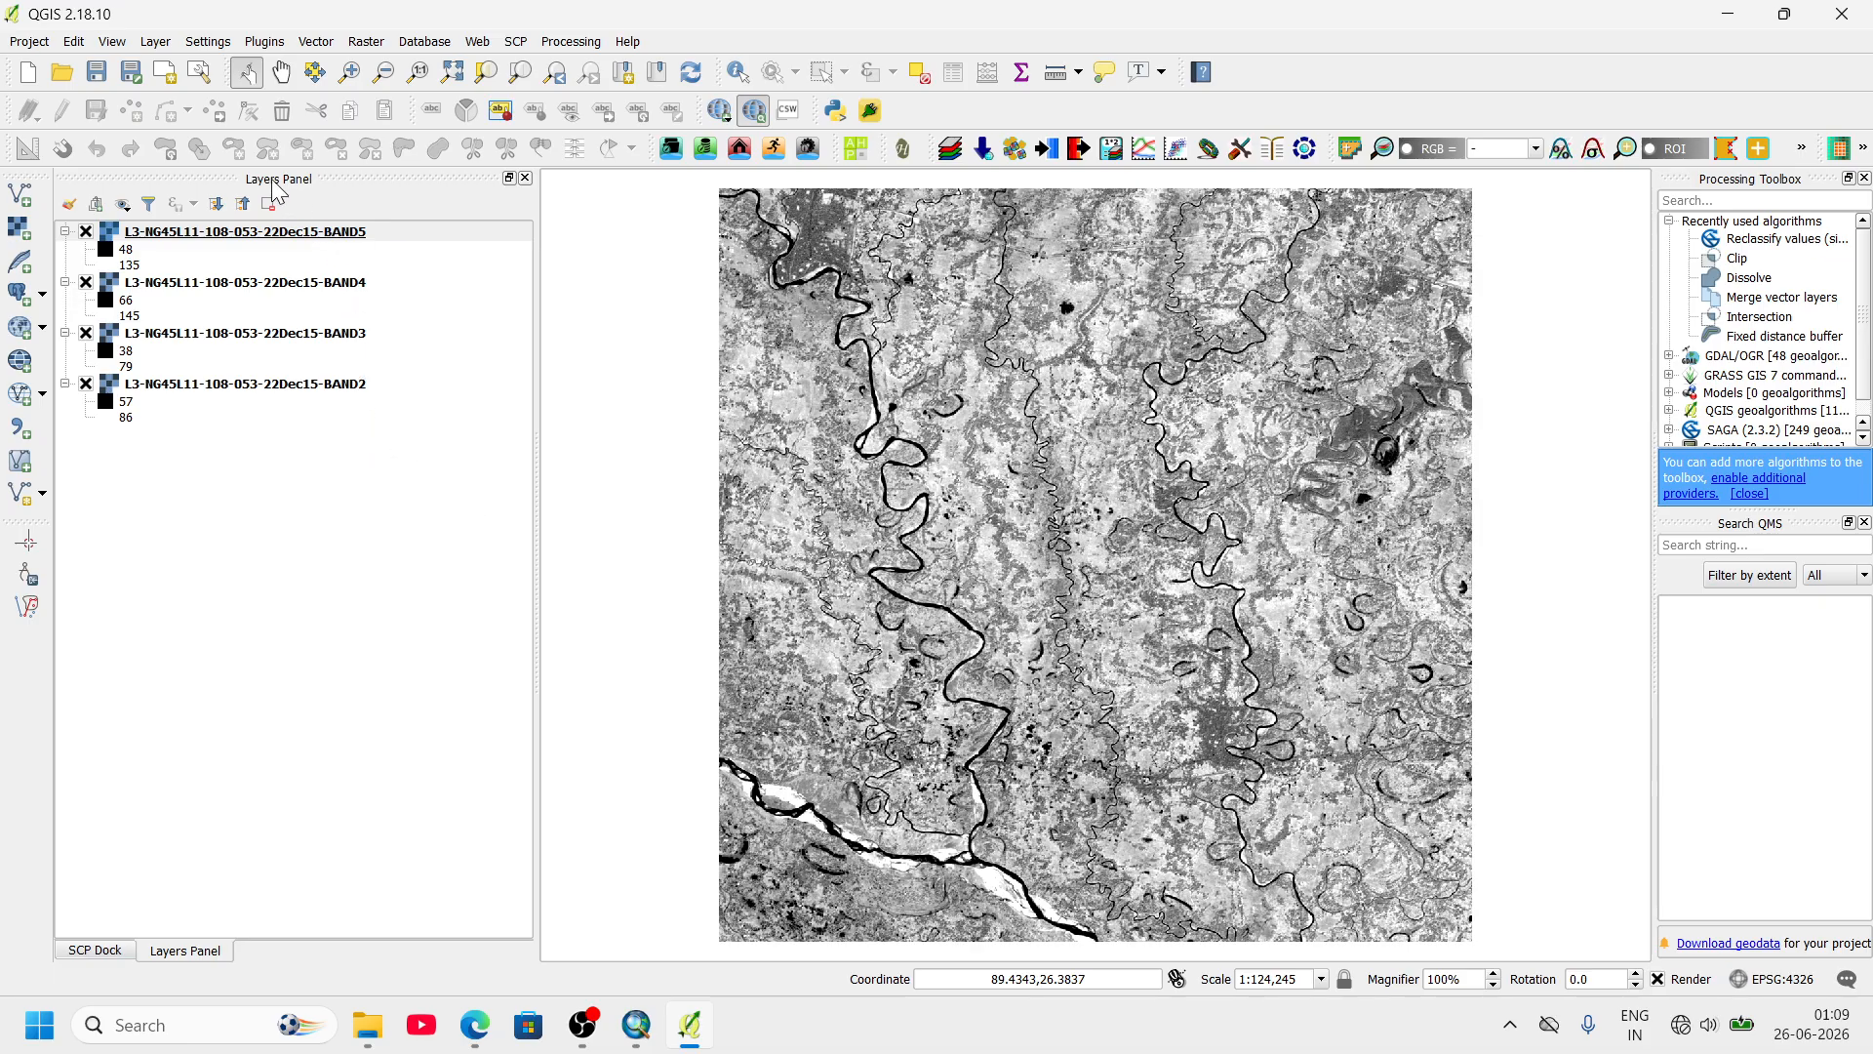
click(358, 391)
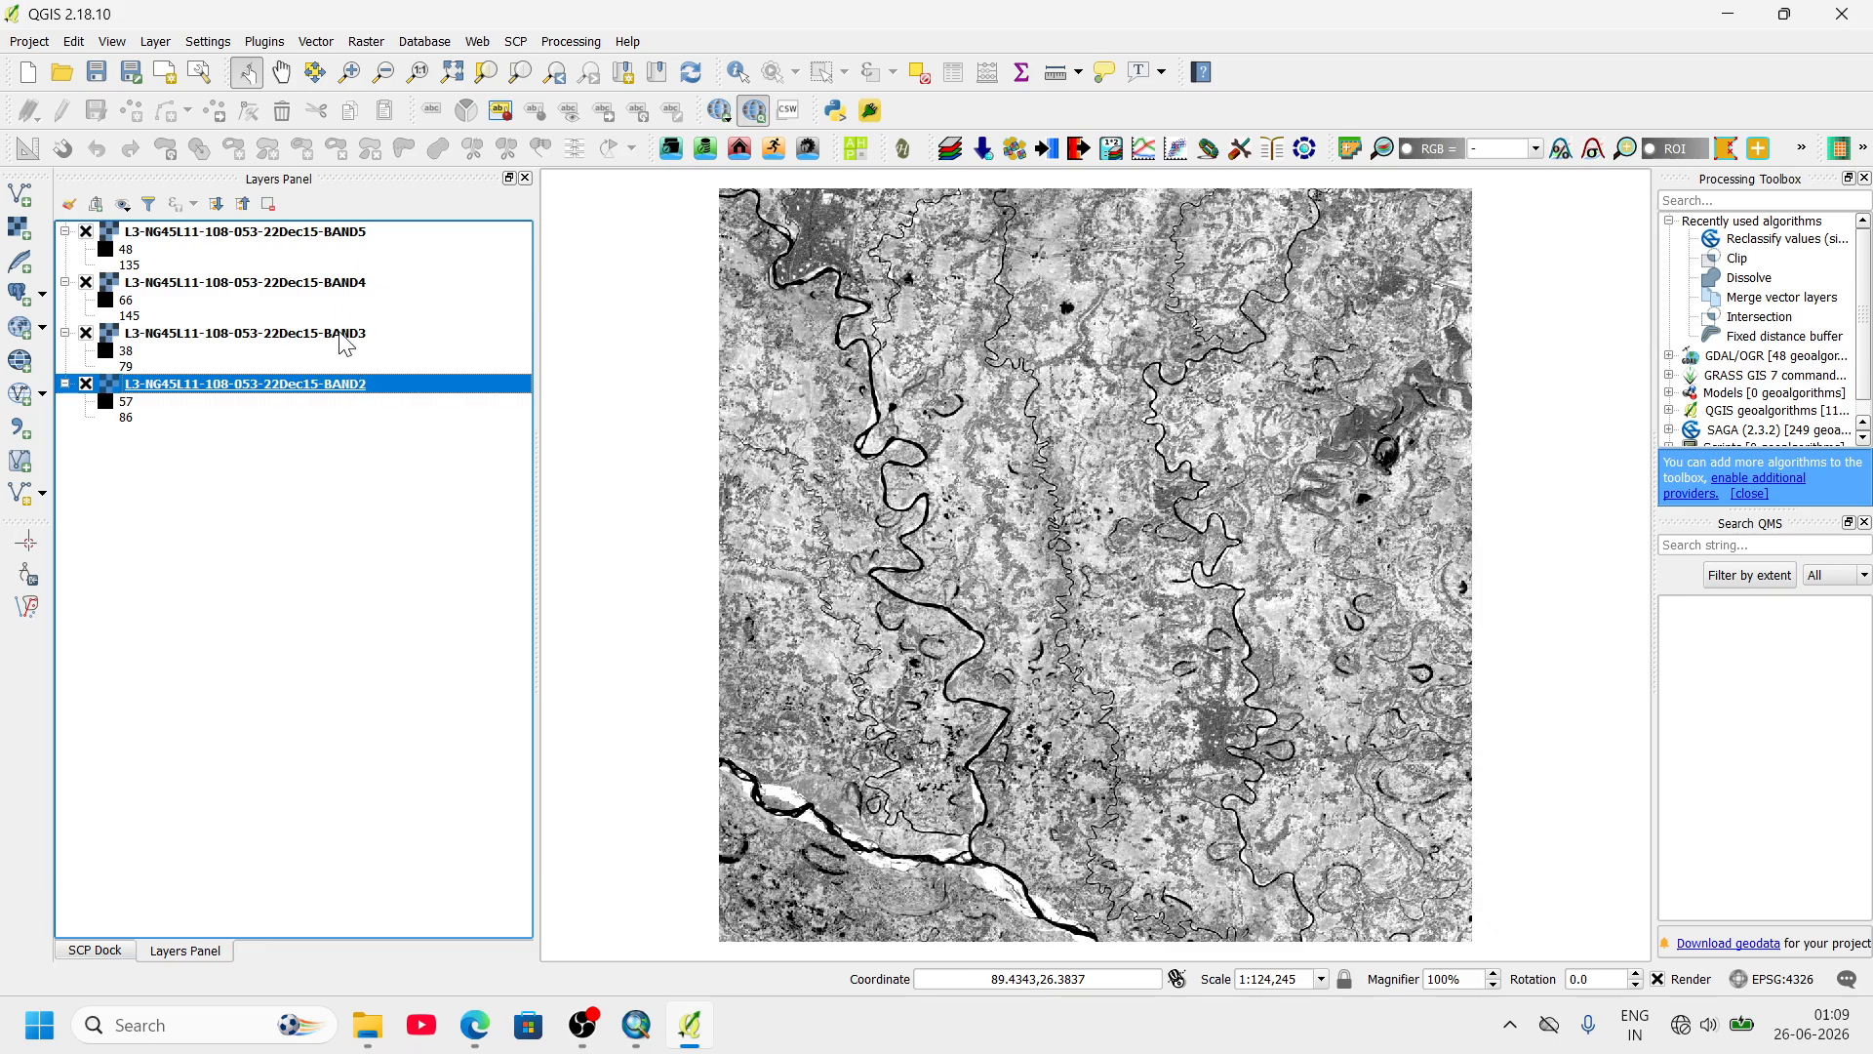
click(347, 341)
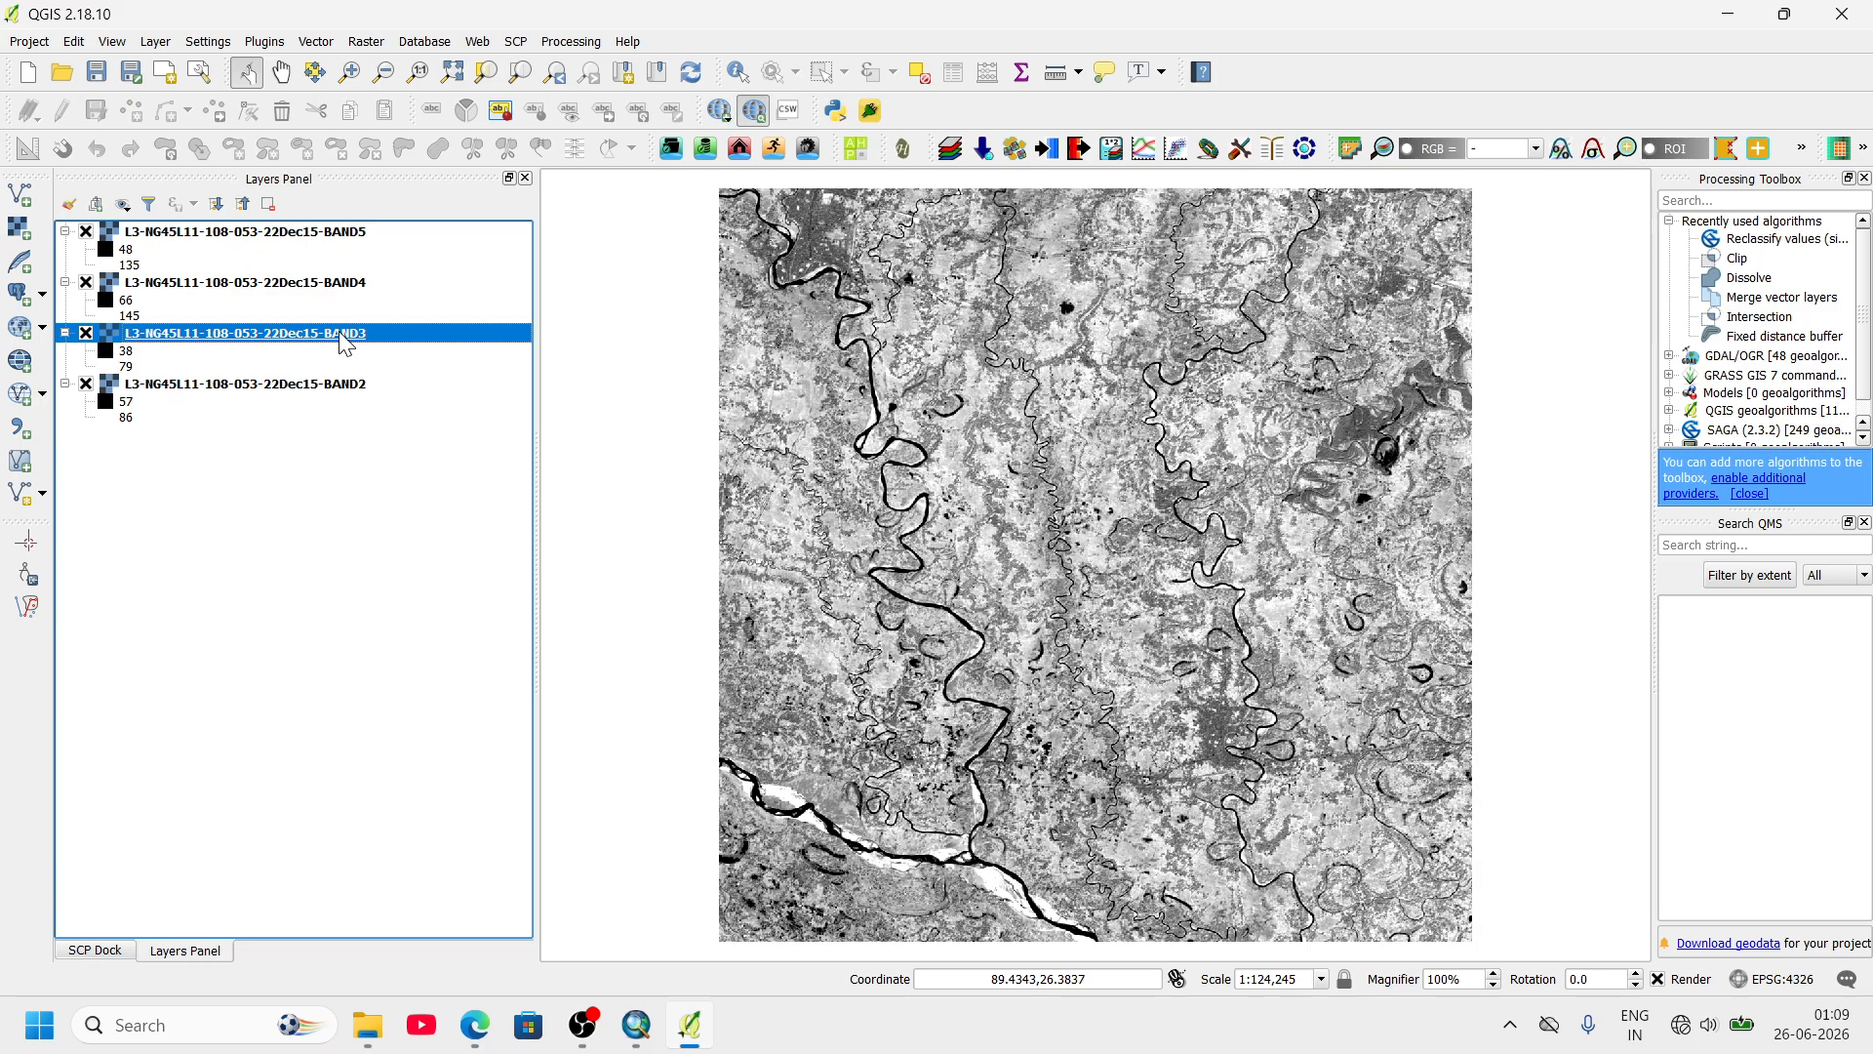
click(332, 289)
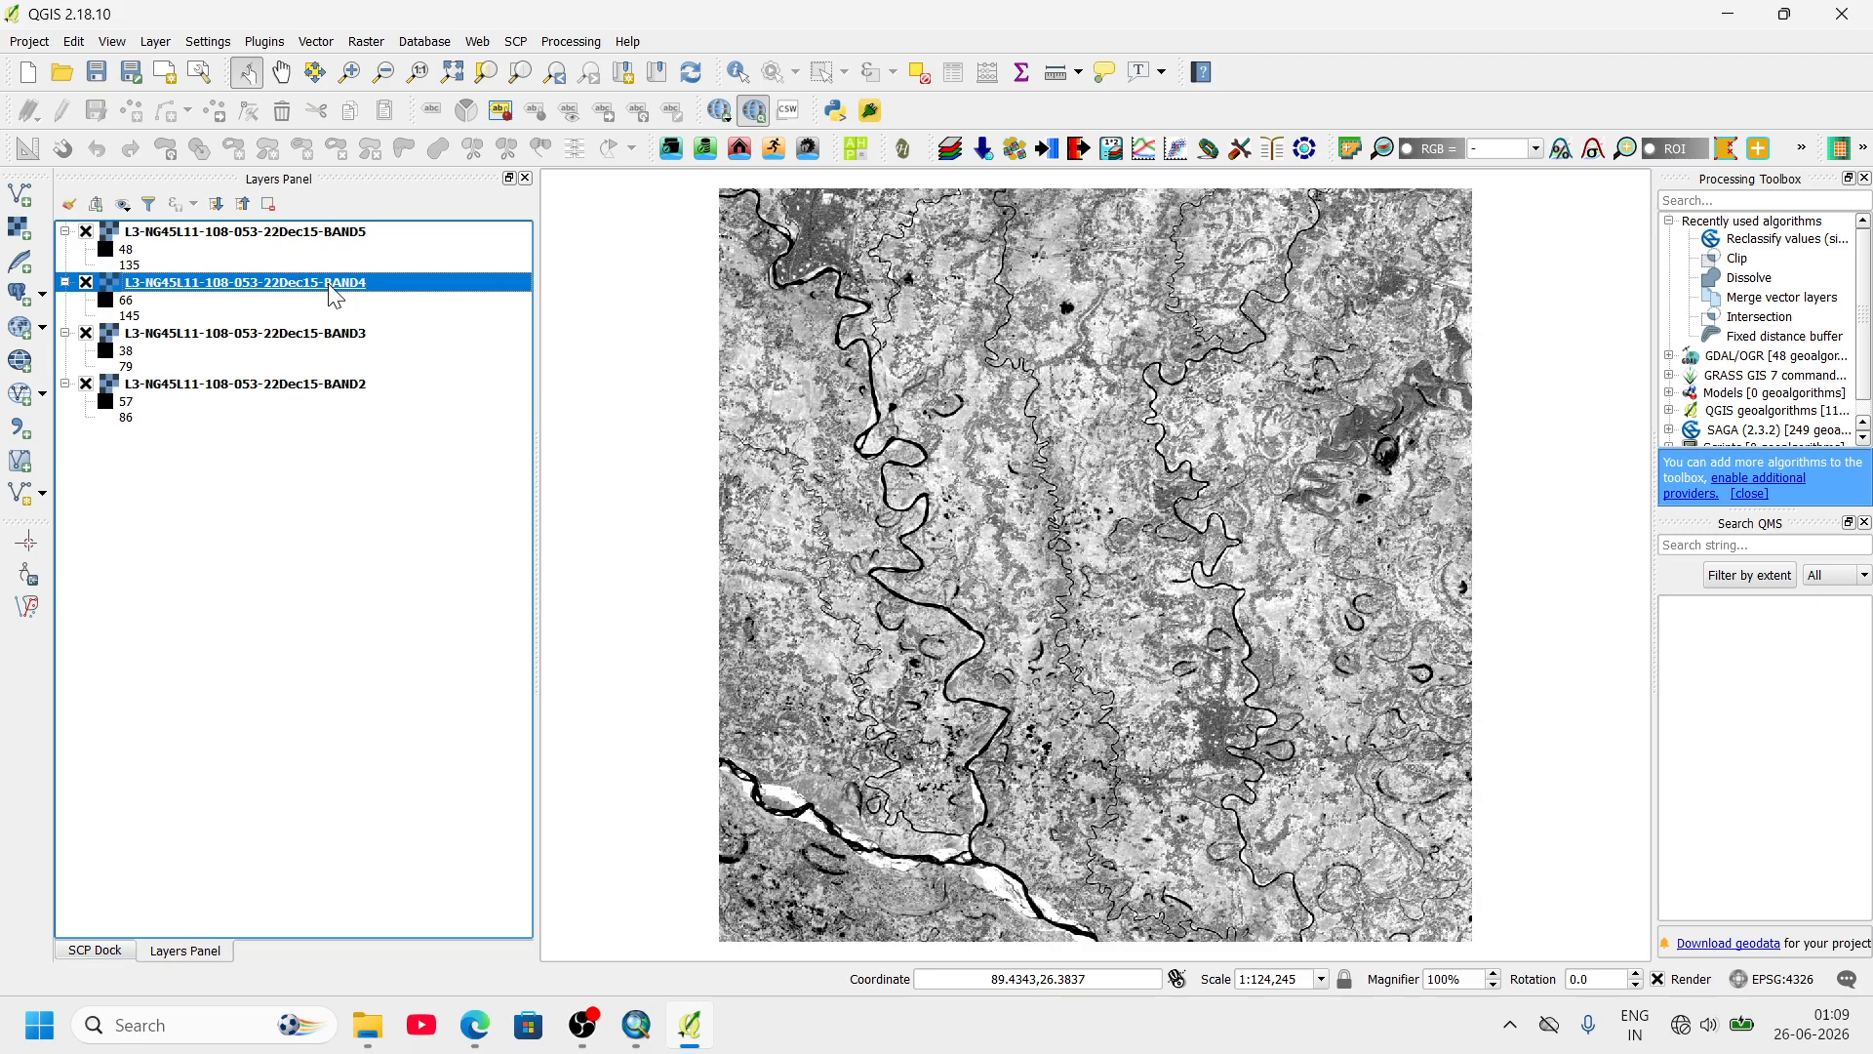
click(322, 234)
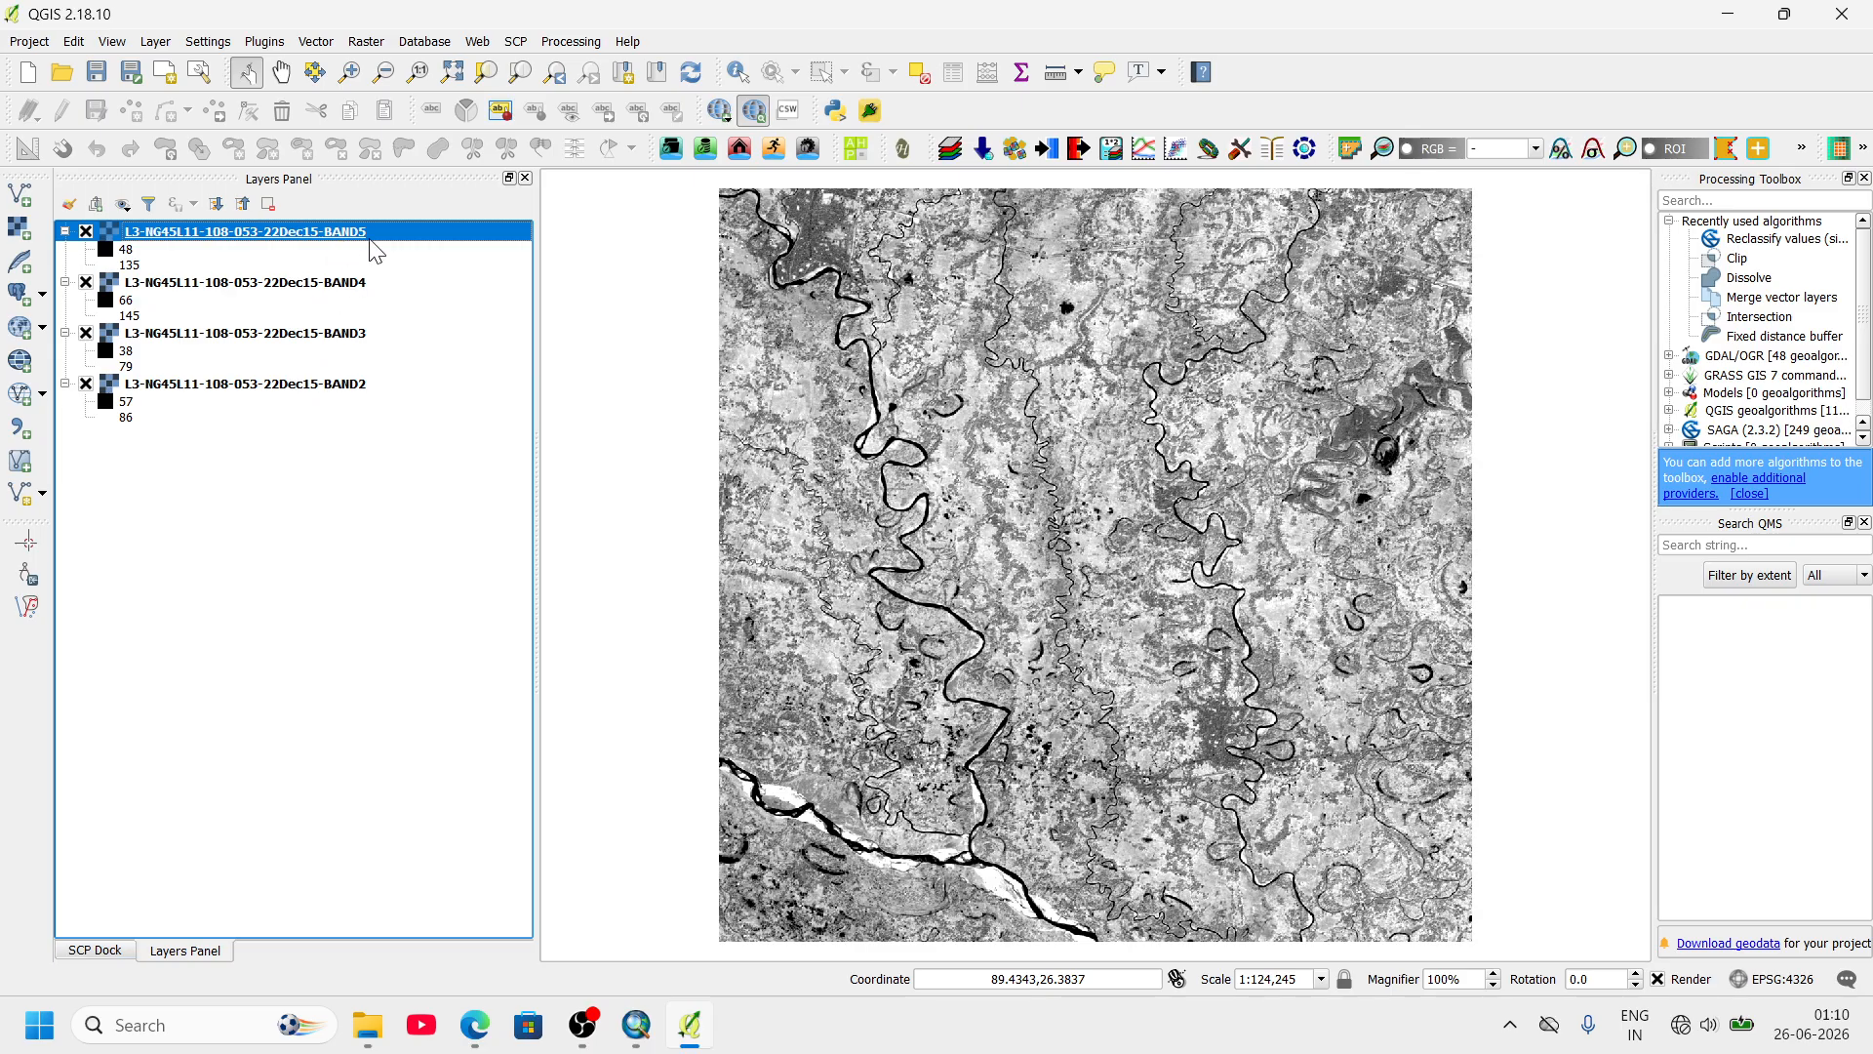
click(368, 42)
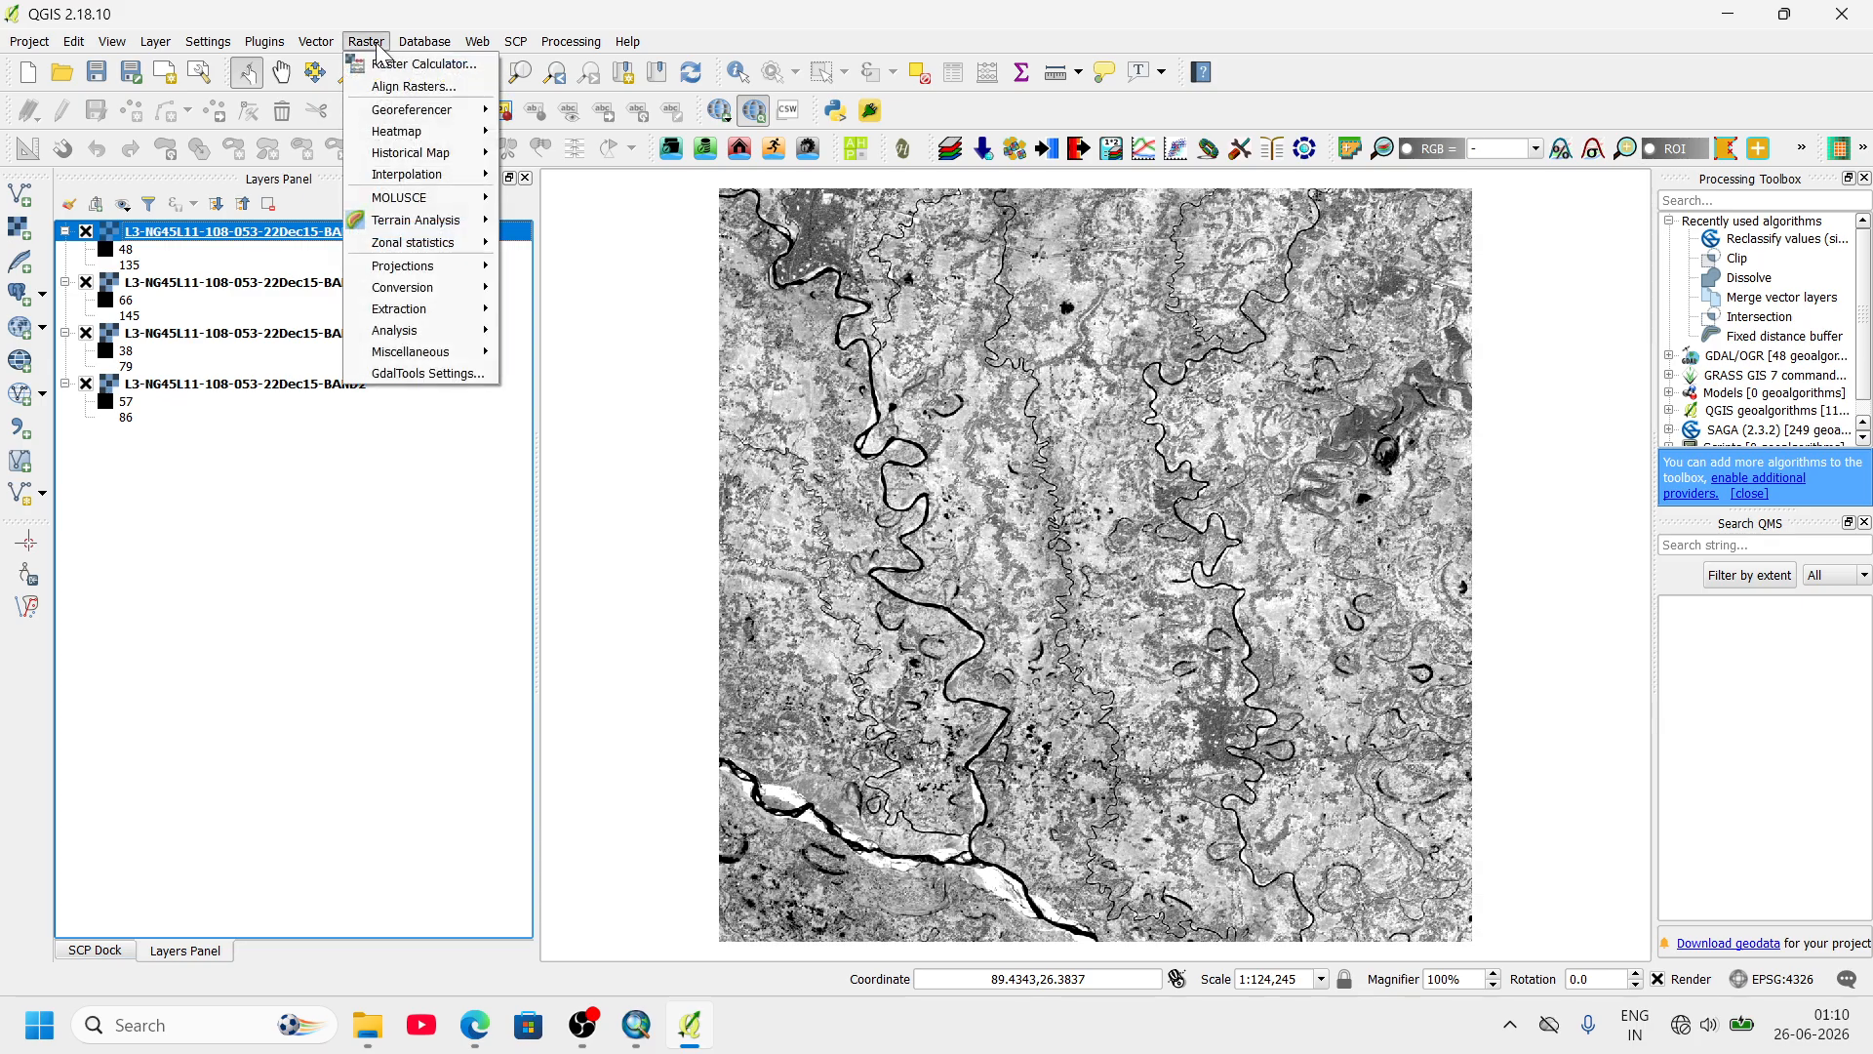
mouse_move(428, 355)
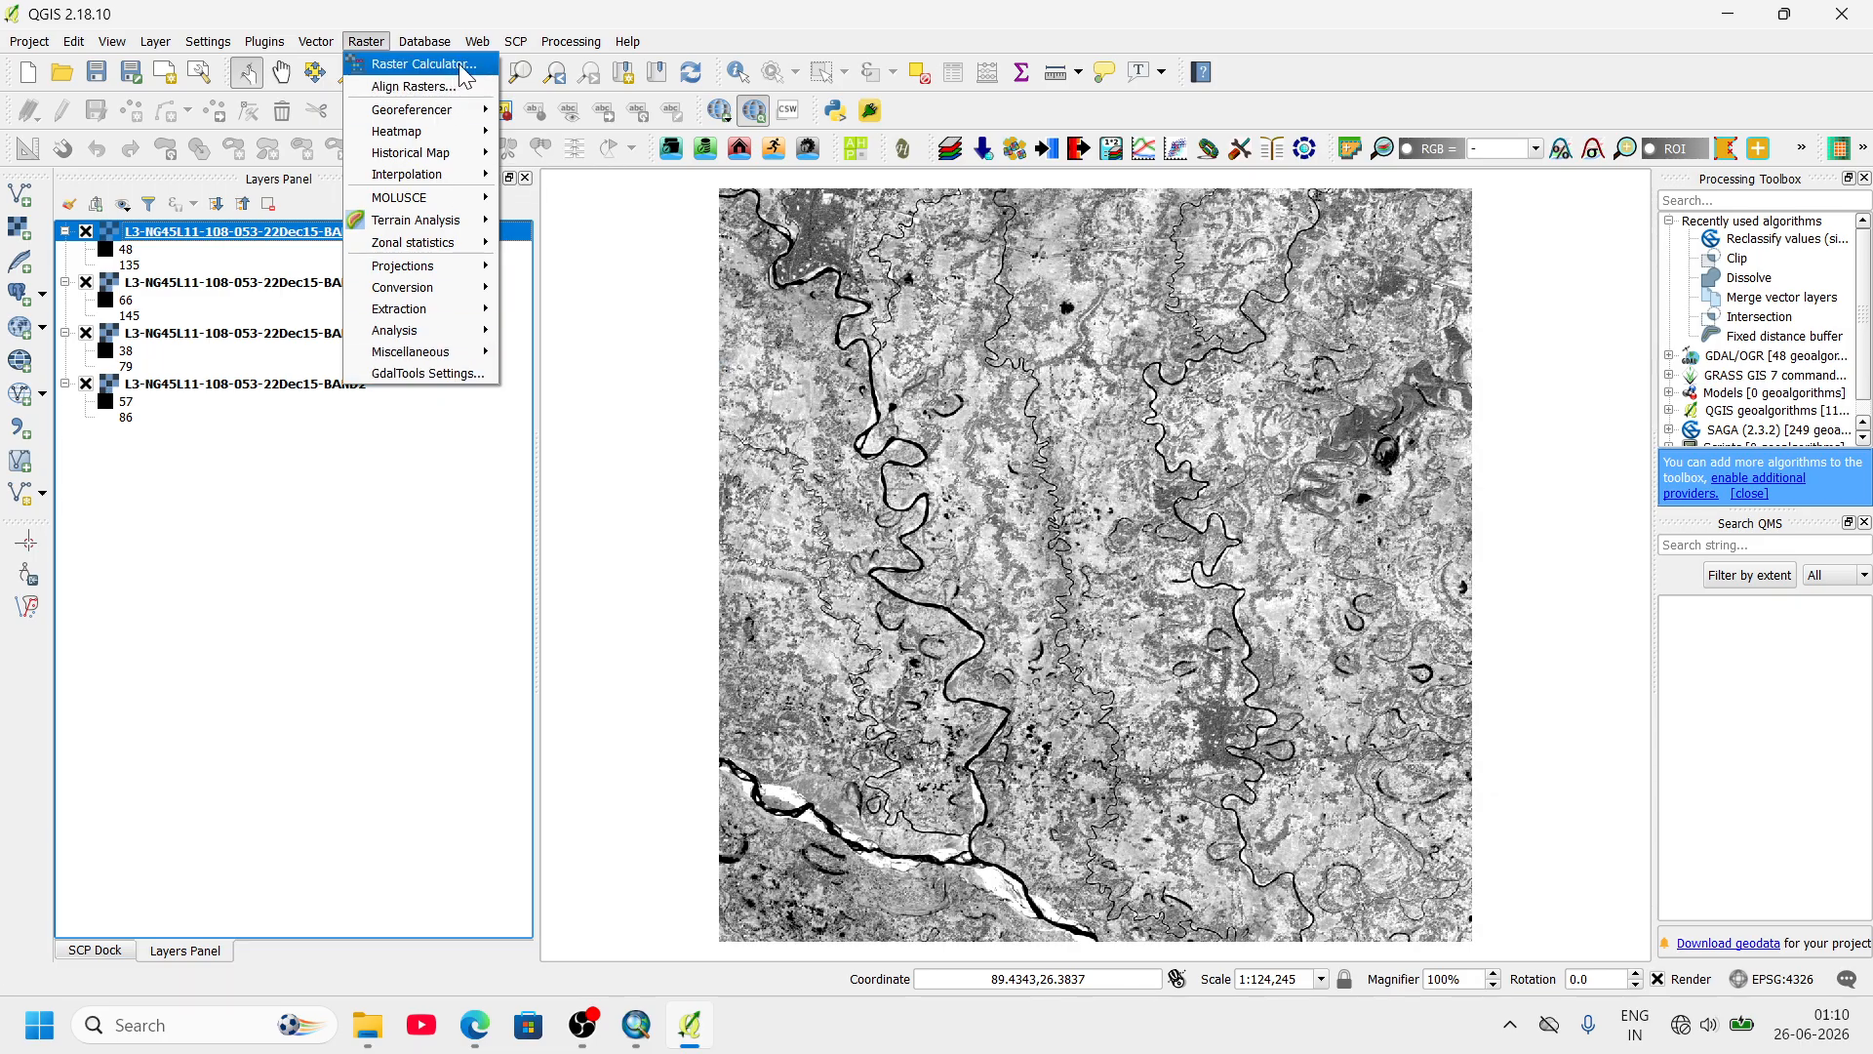
mouse_move(515, 44)
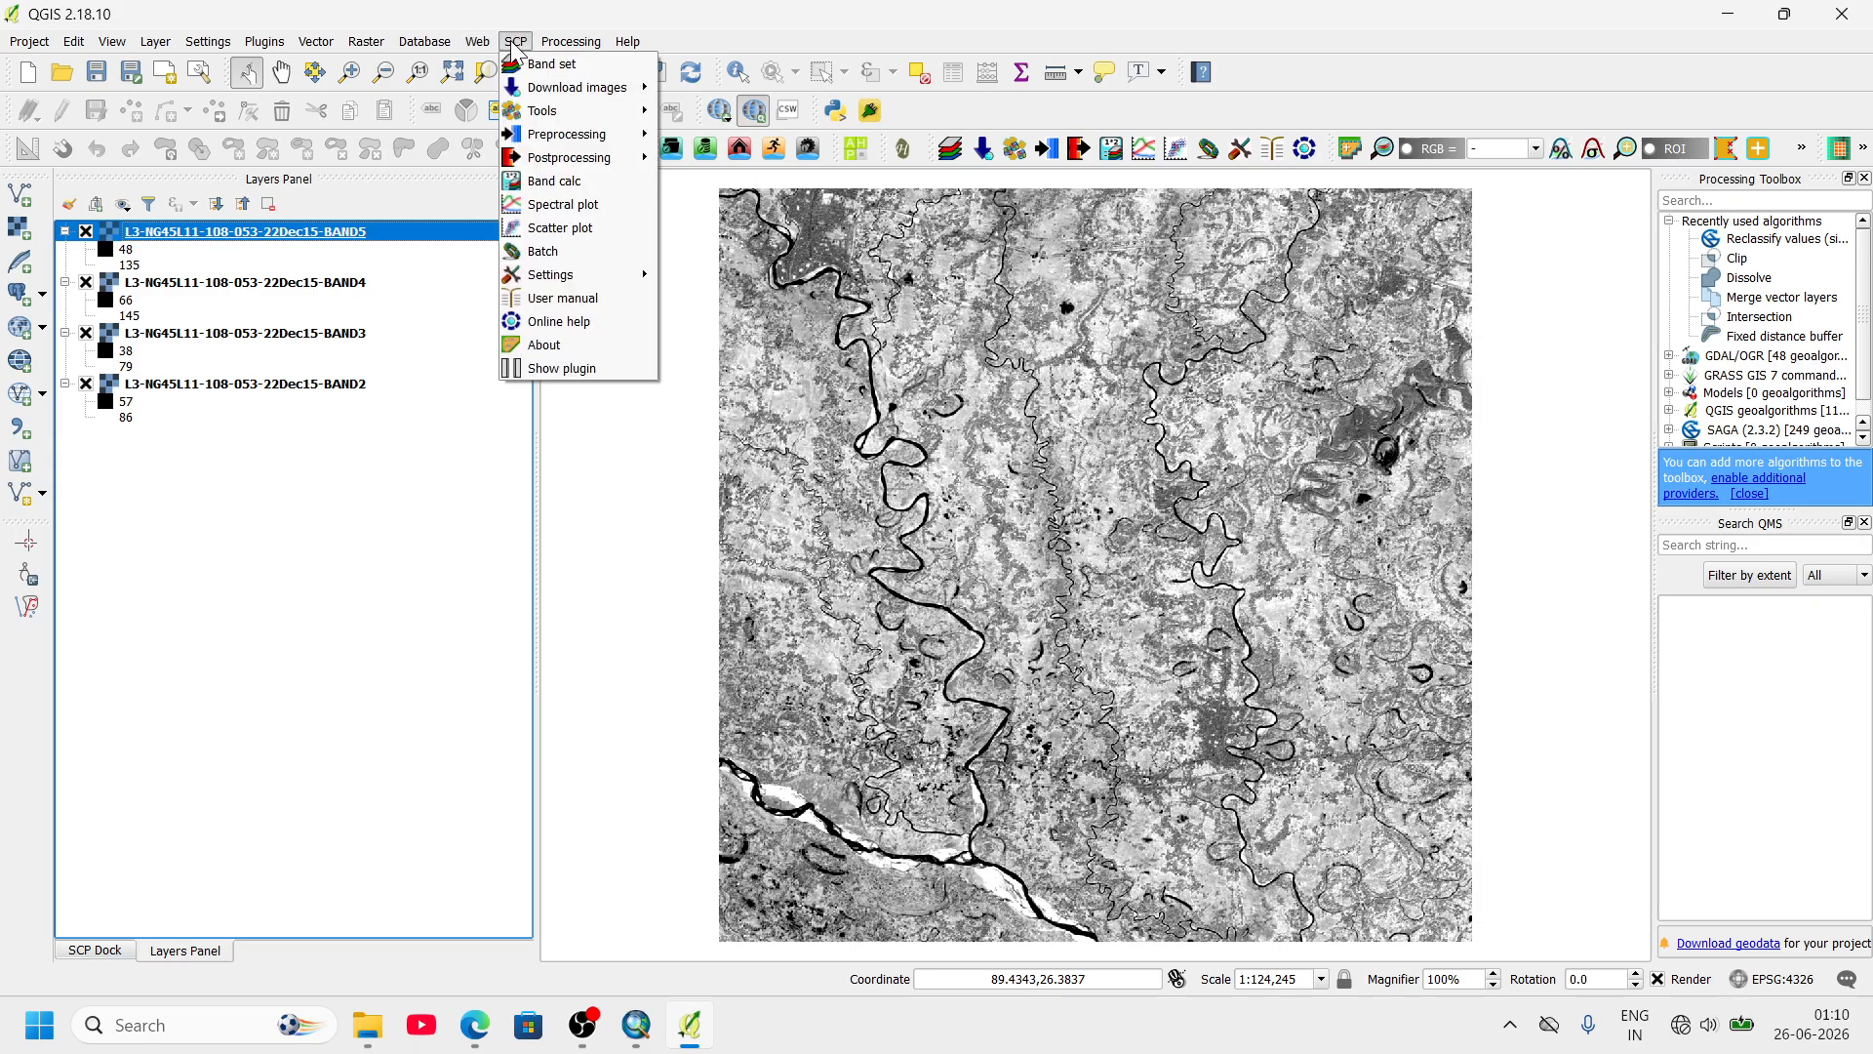
- Search the plugin manager for "sc" and check the Semi-Automatic Classification Plugin entry
click(265, 44)
click(265, 44)
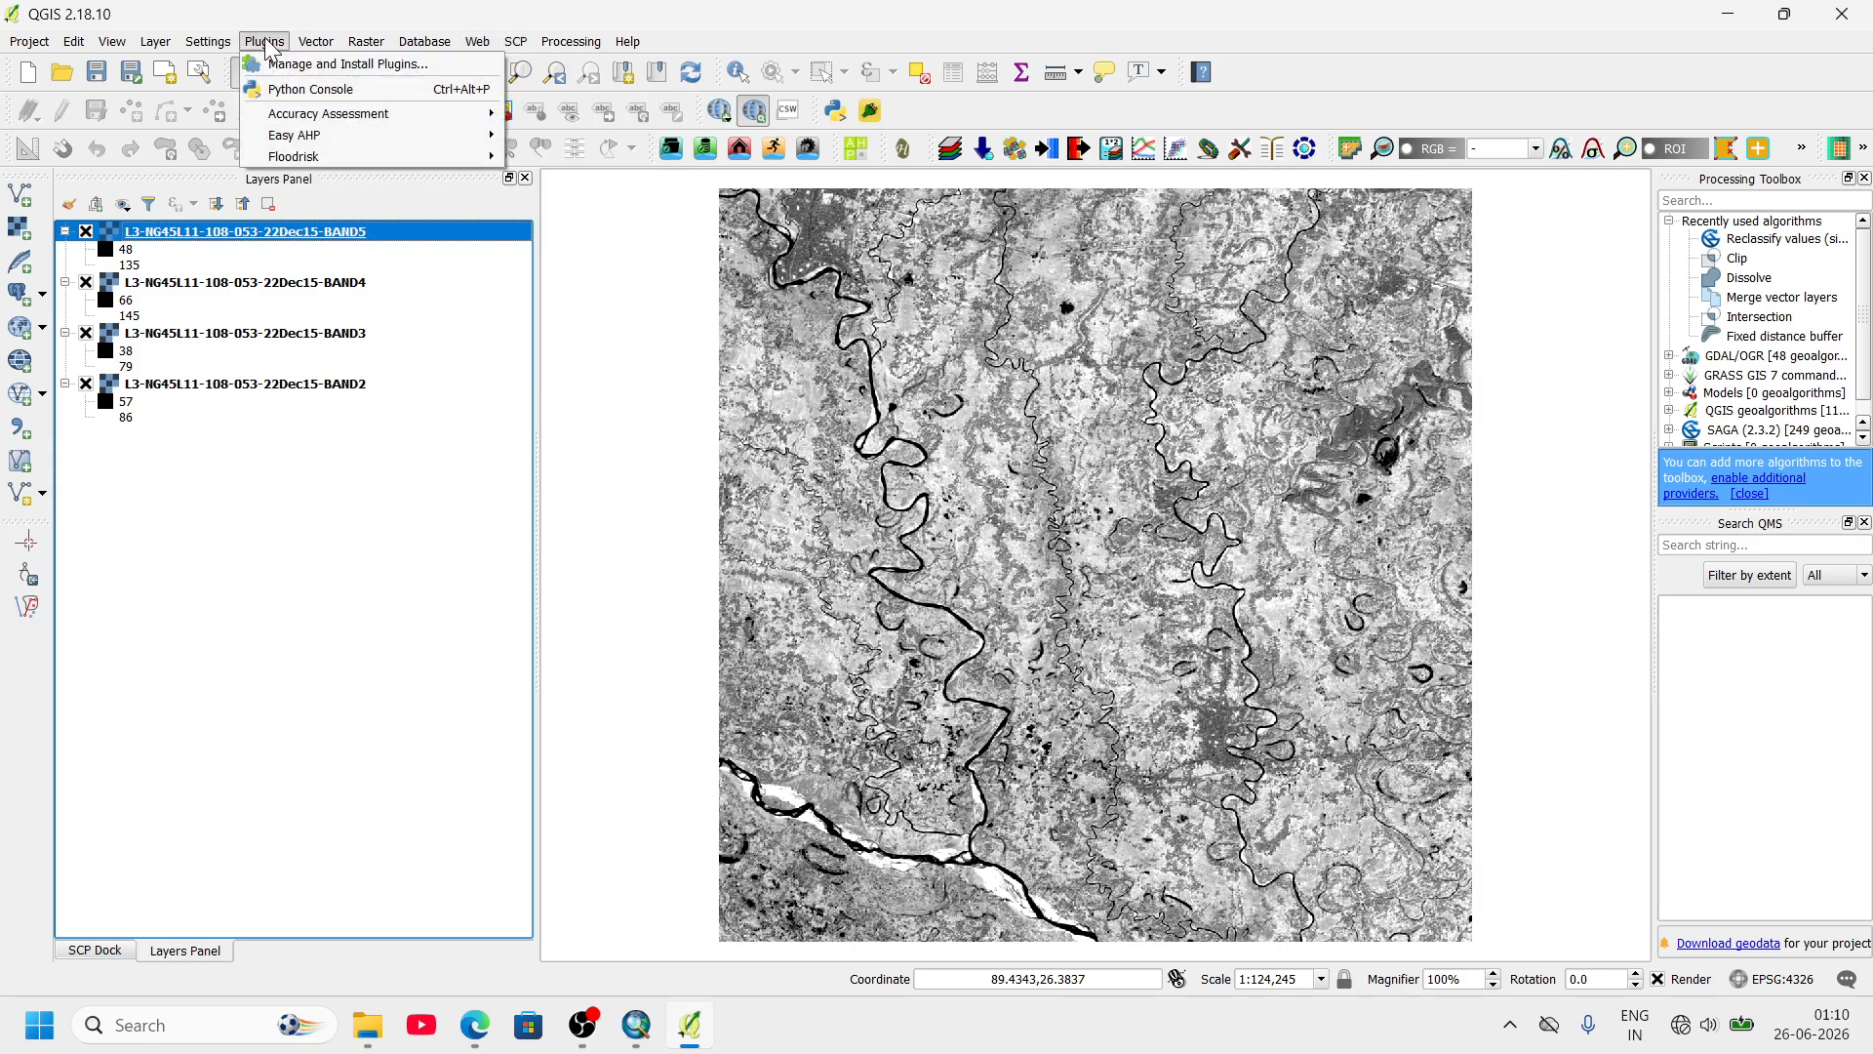
click(319, 62)
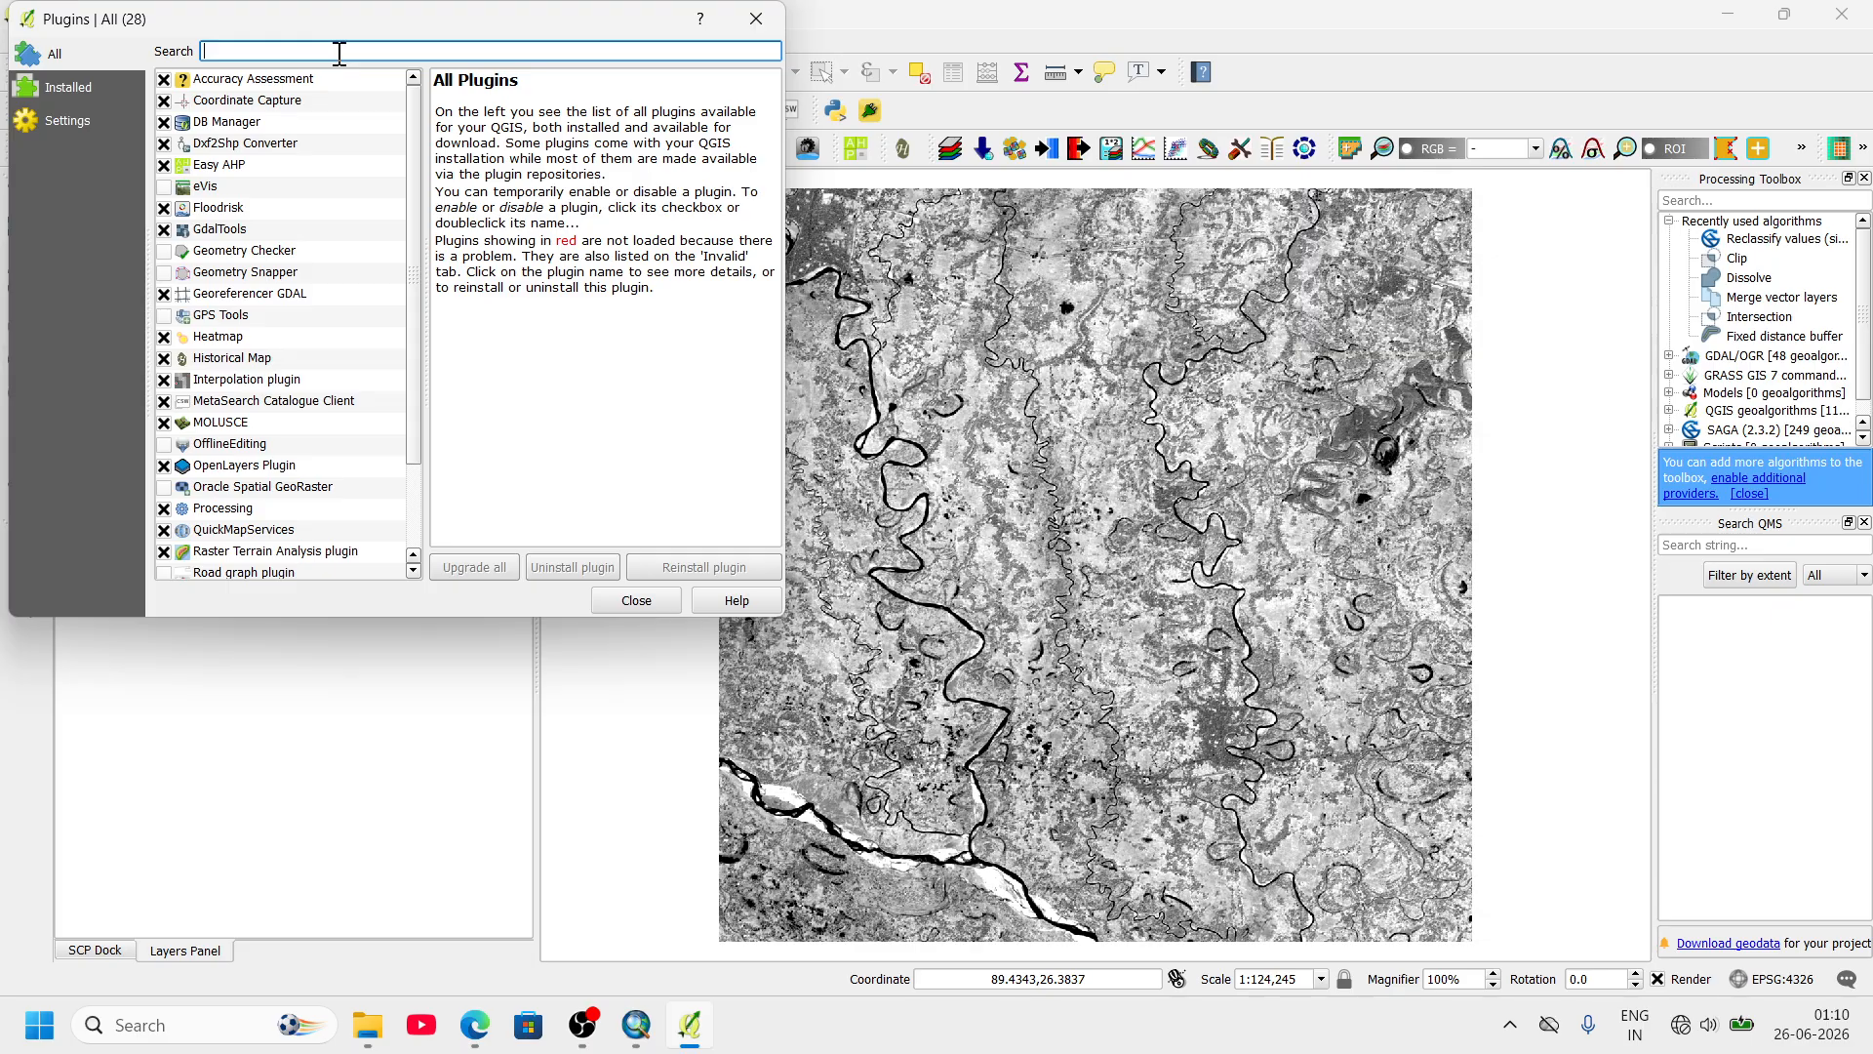
text(sc)
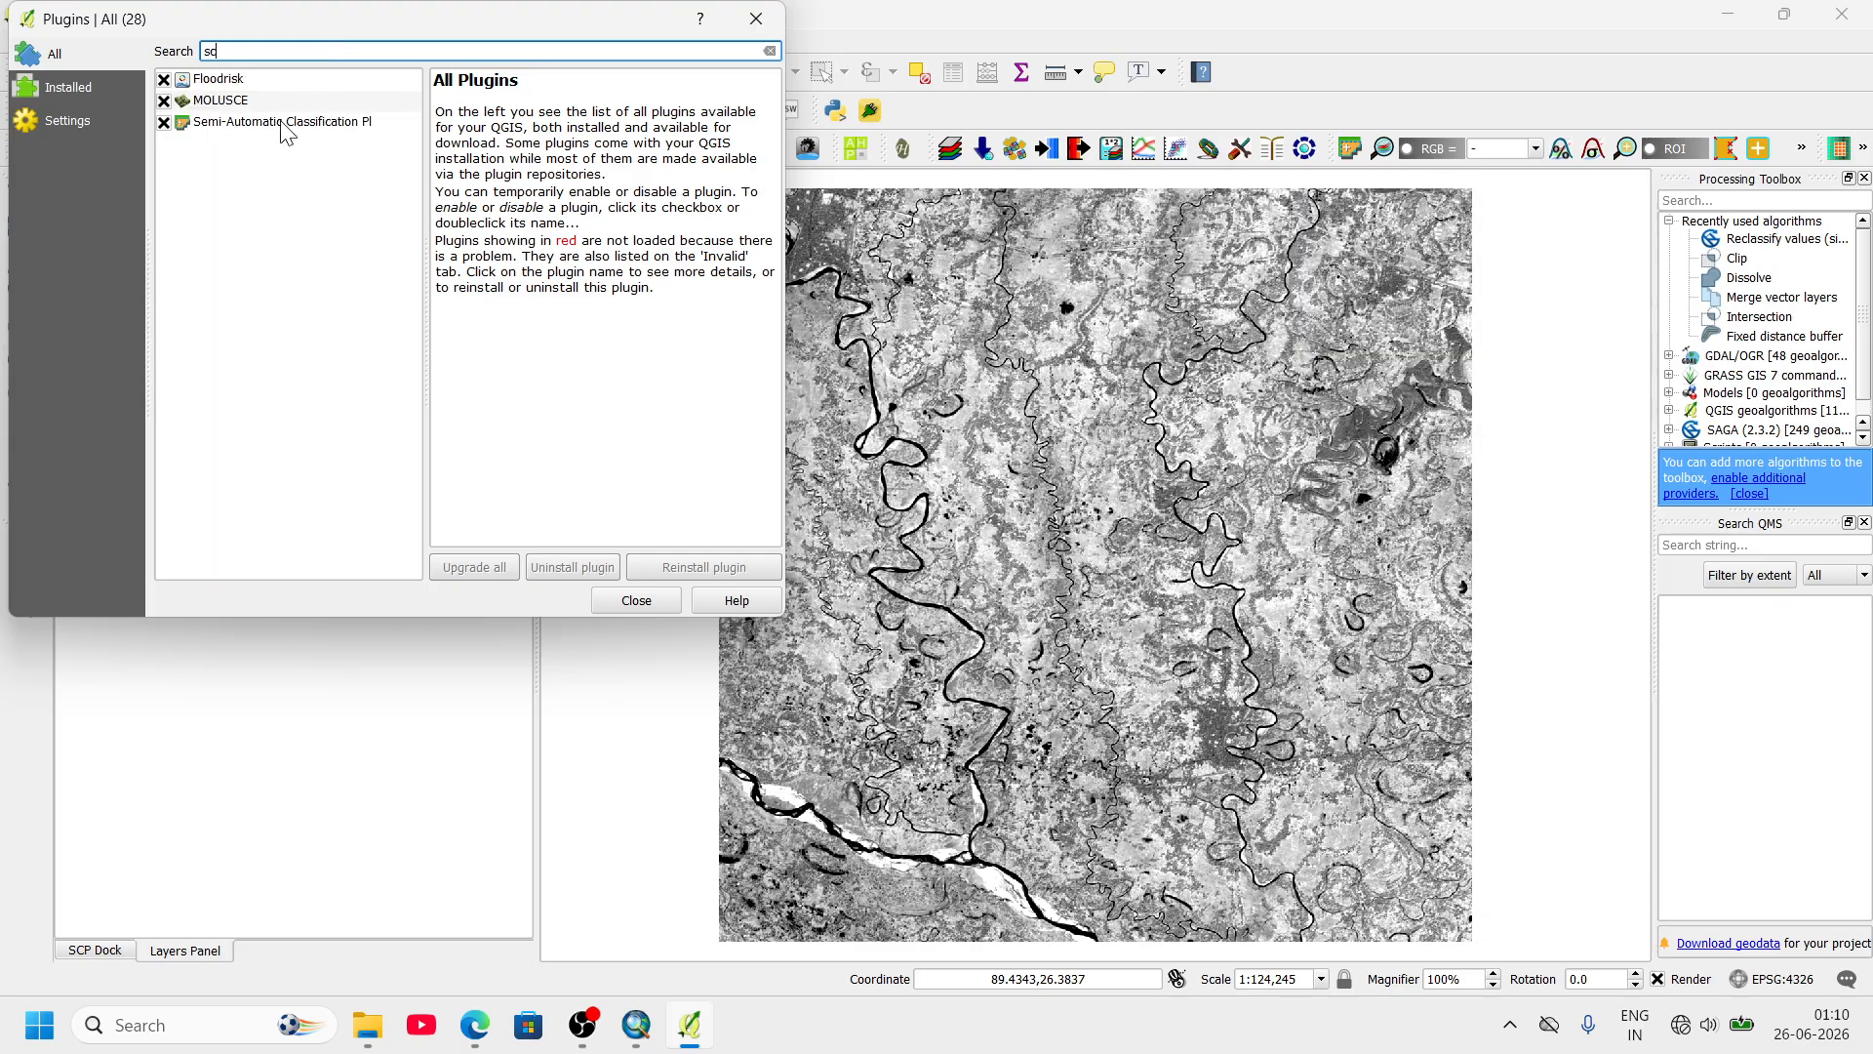
click(227, 123)
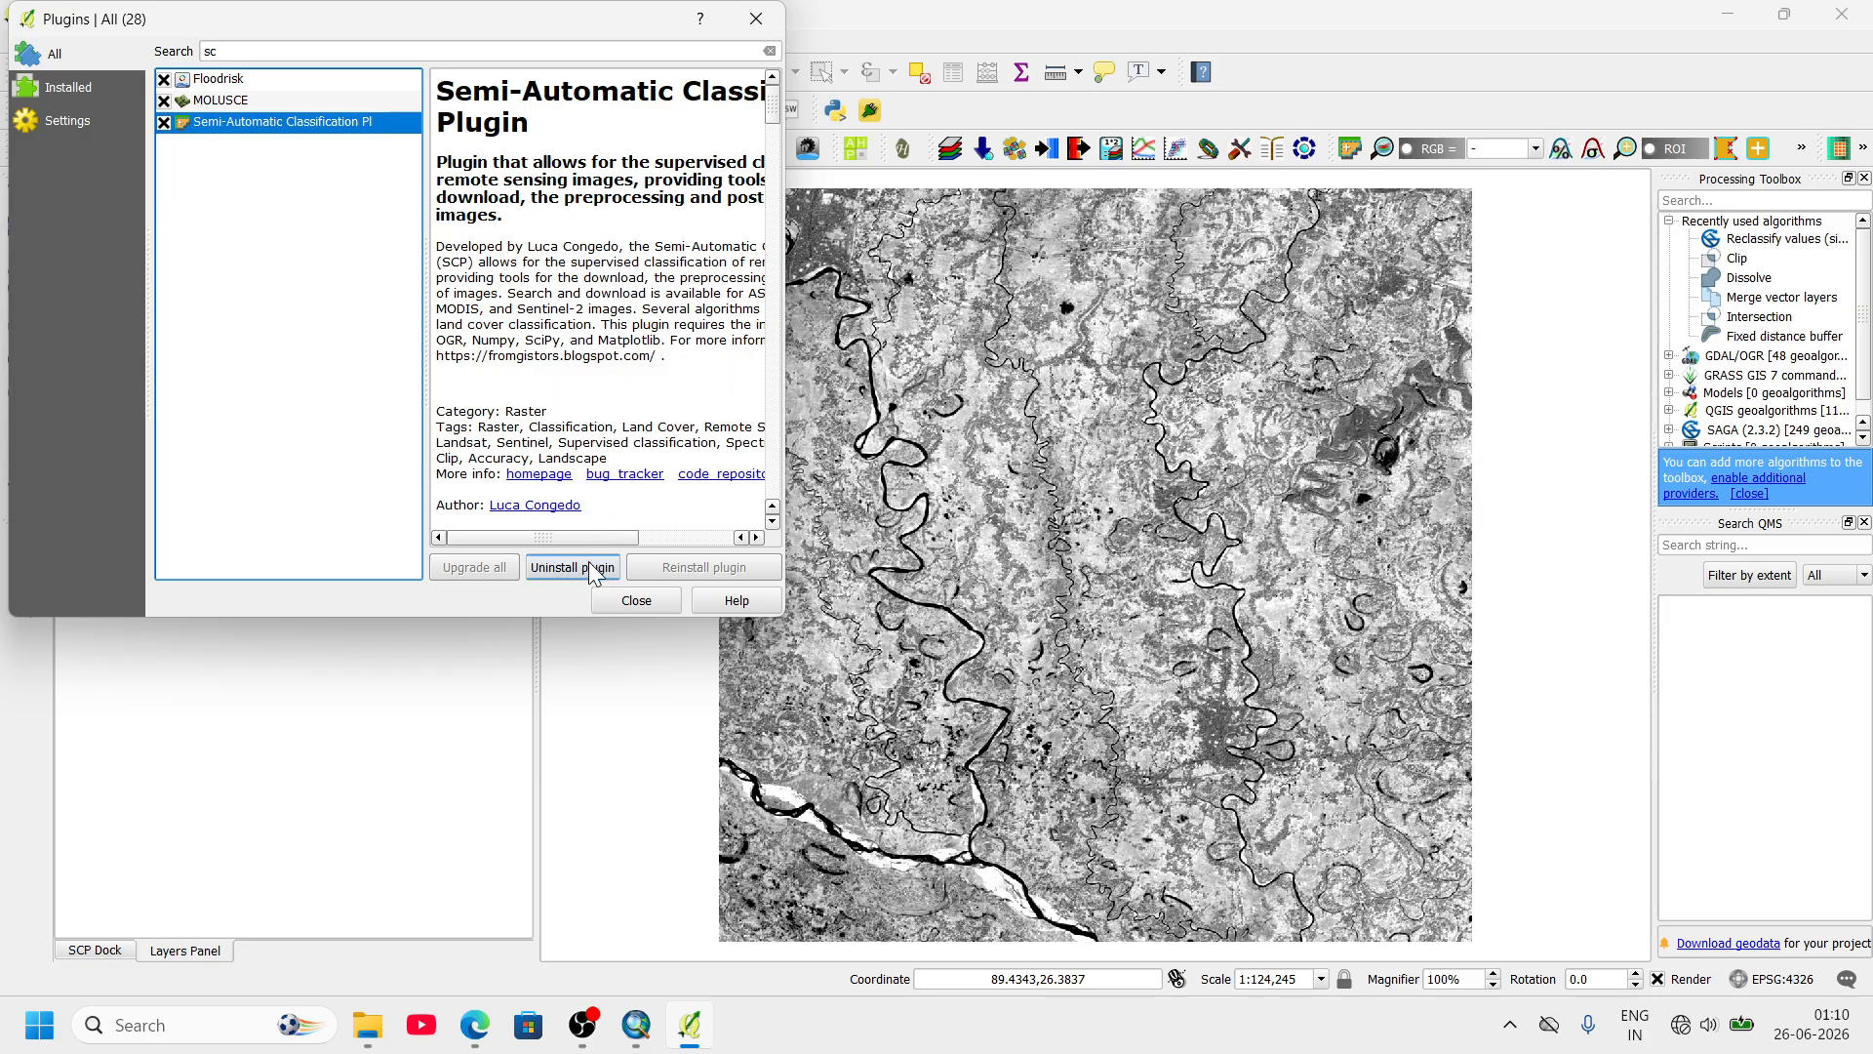
click(636, 601)
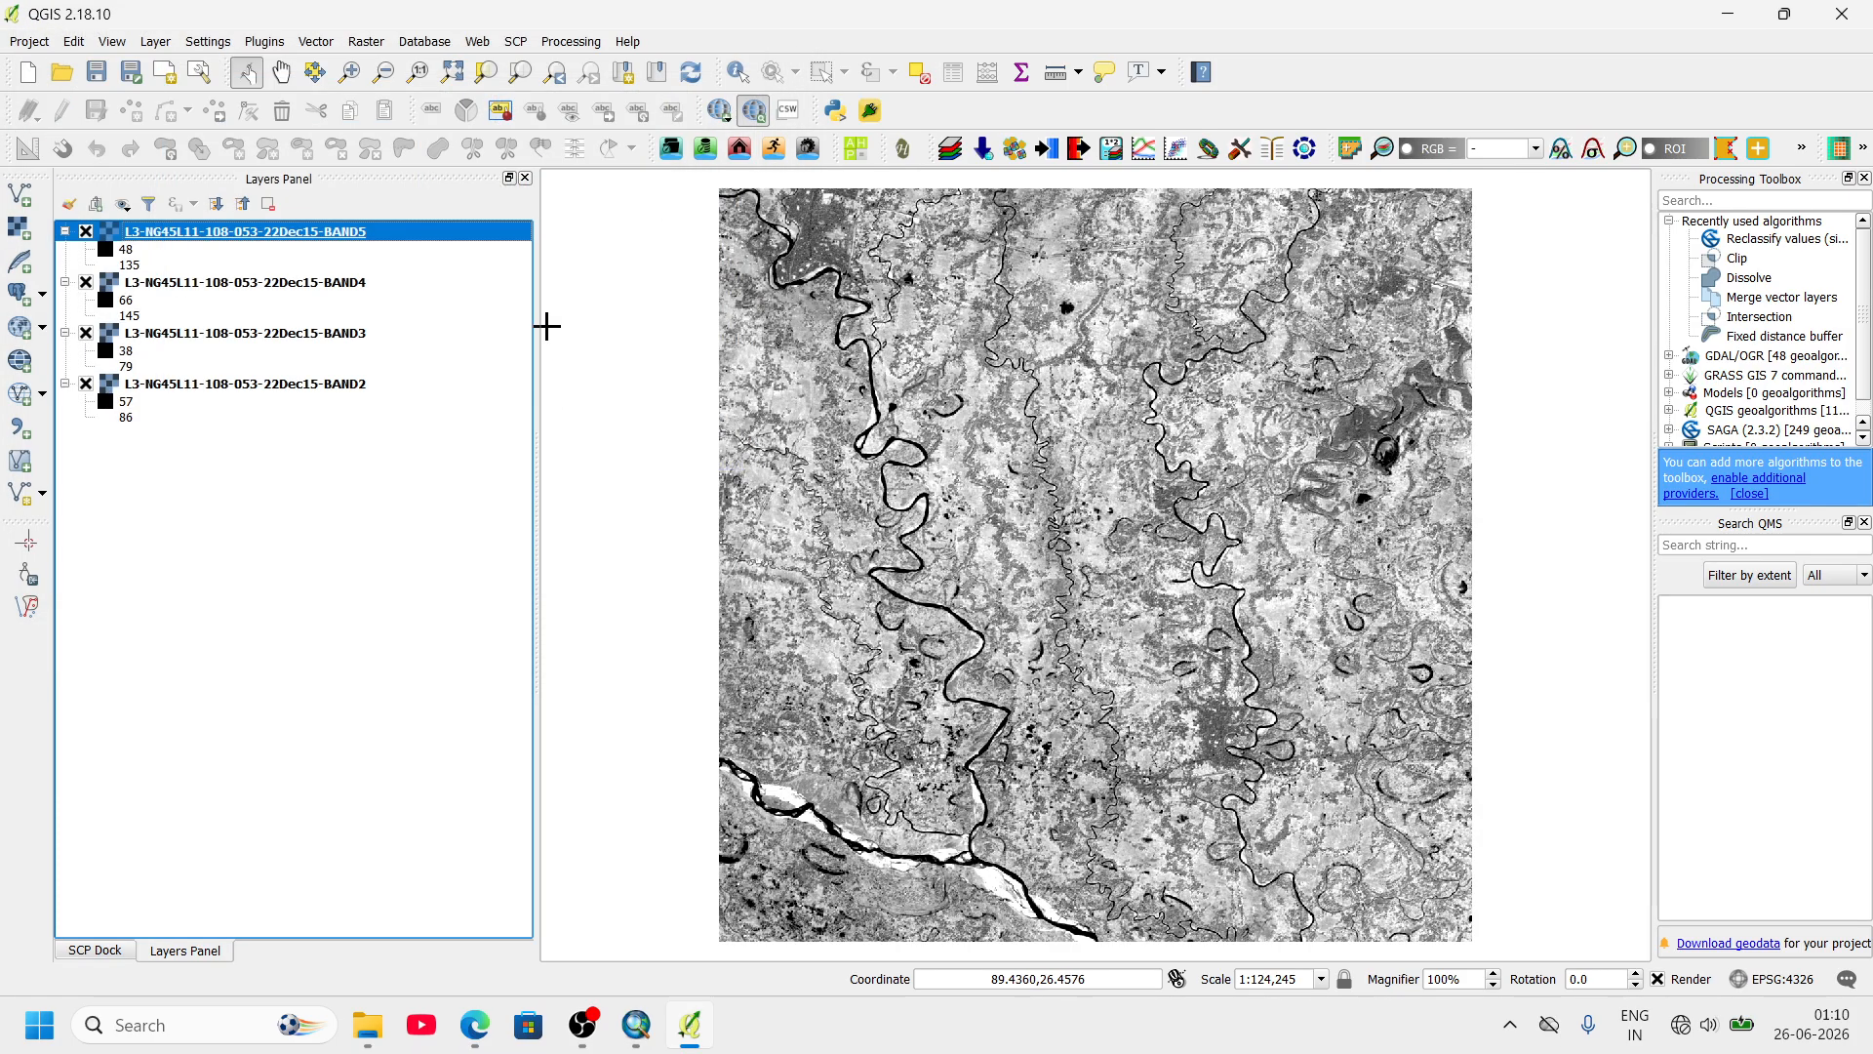
- Add all four loaded bands to the Semi-Automatic Classification Plugin's band set definition
click(519, 47)
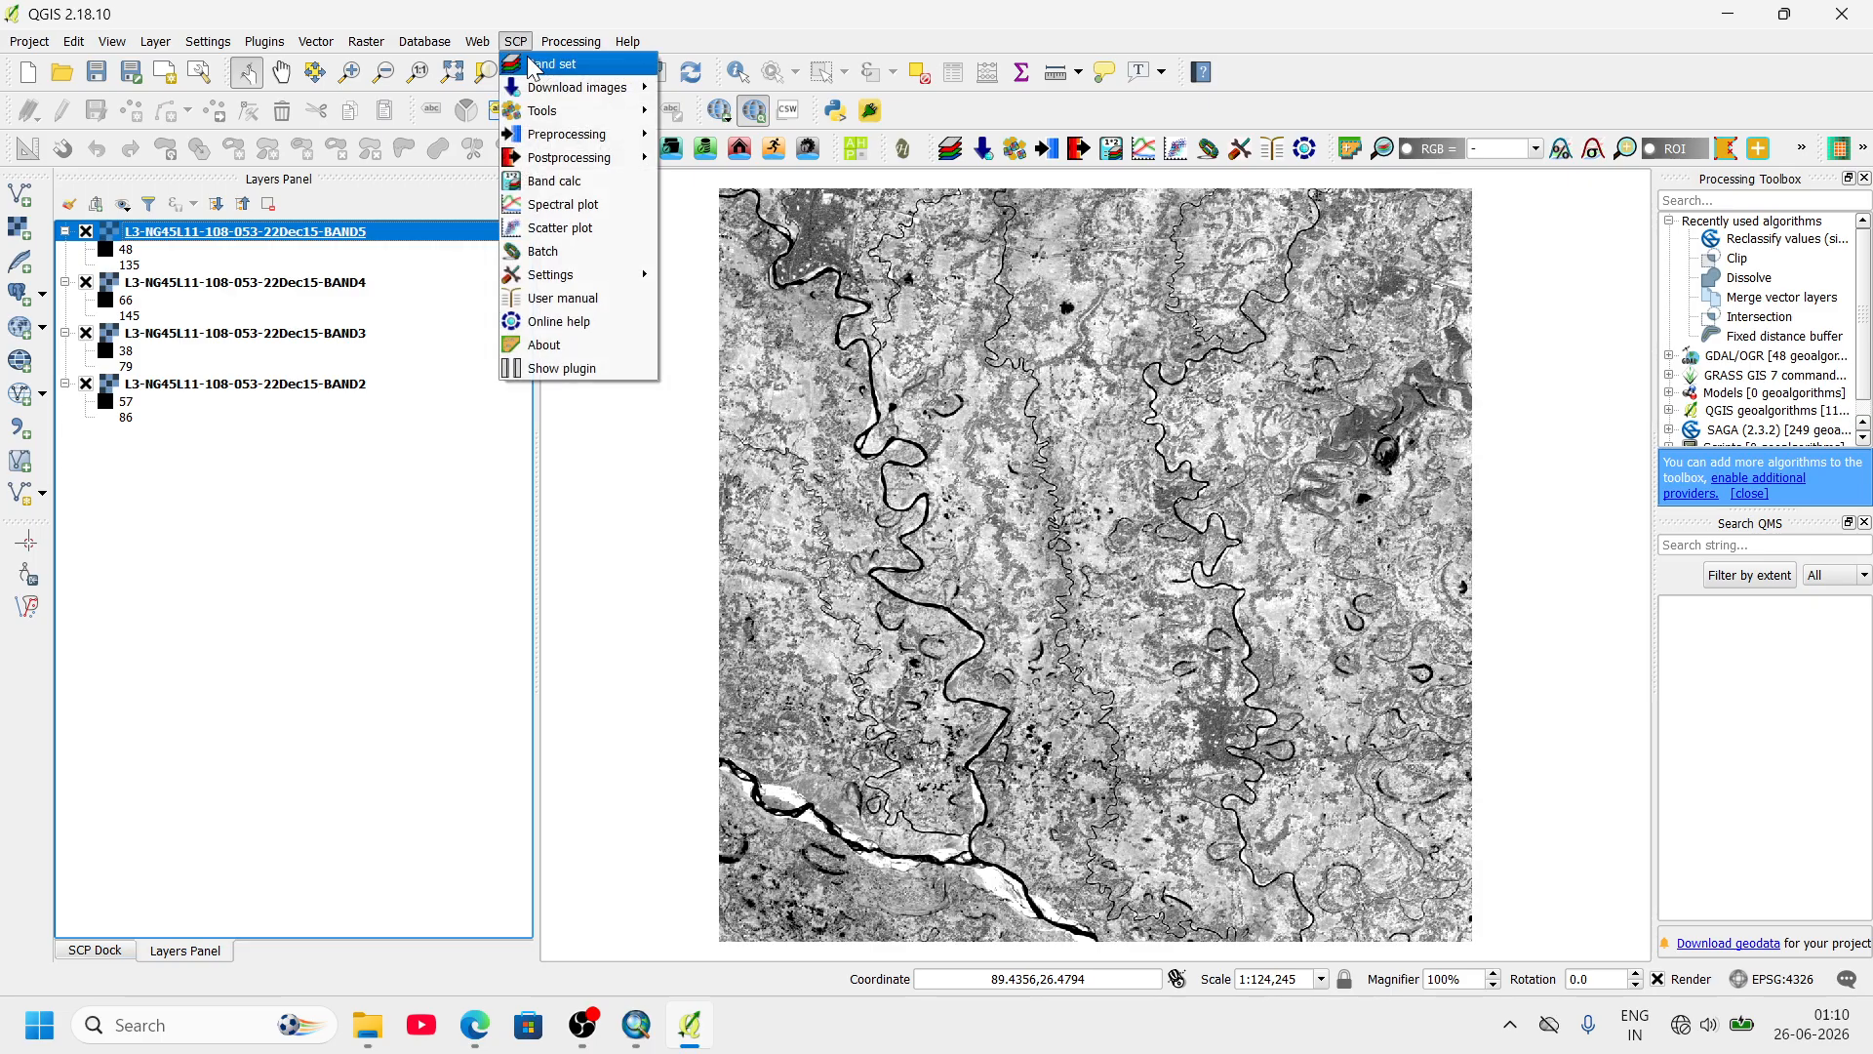
click(549, 66)
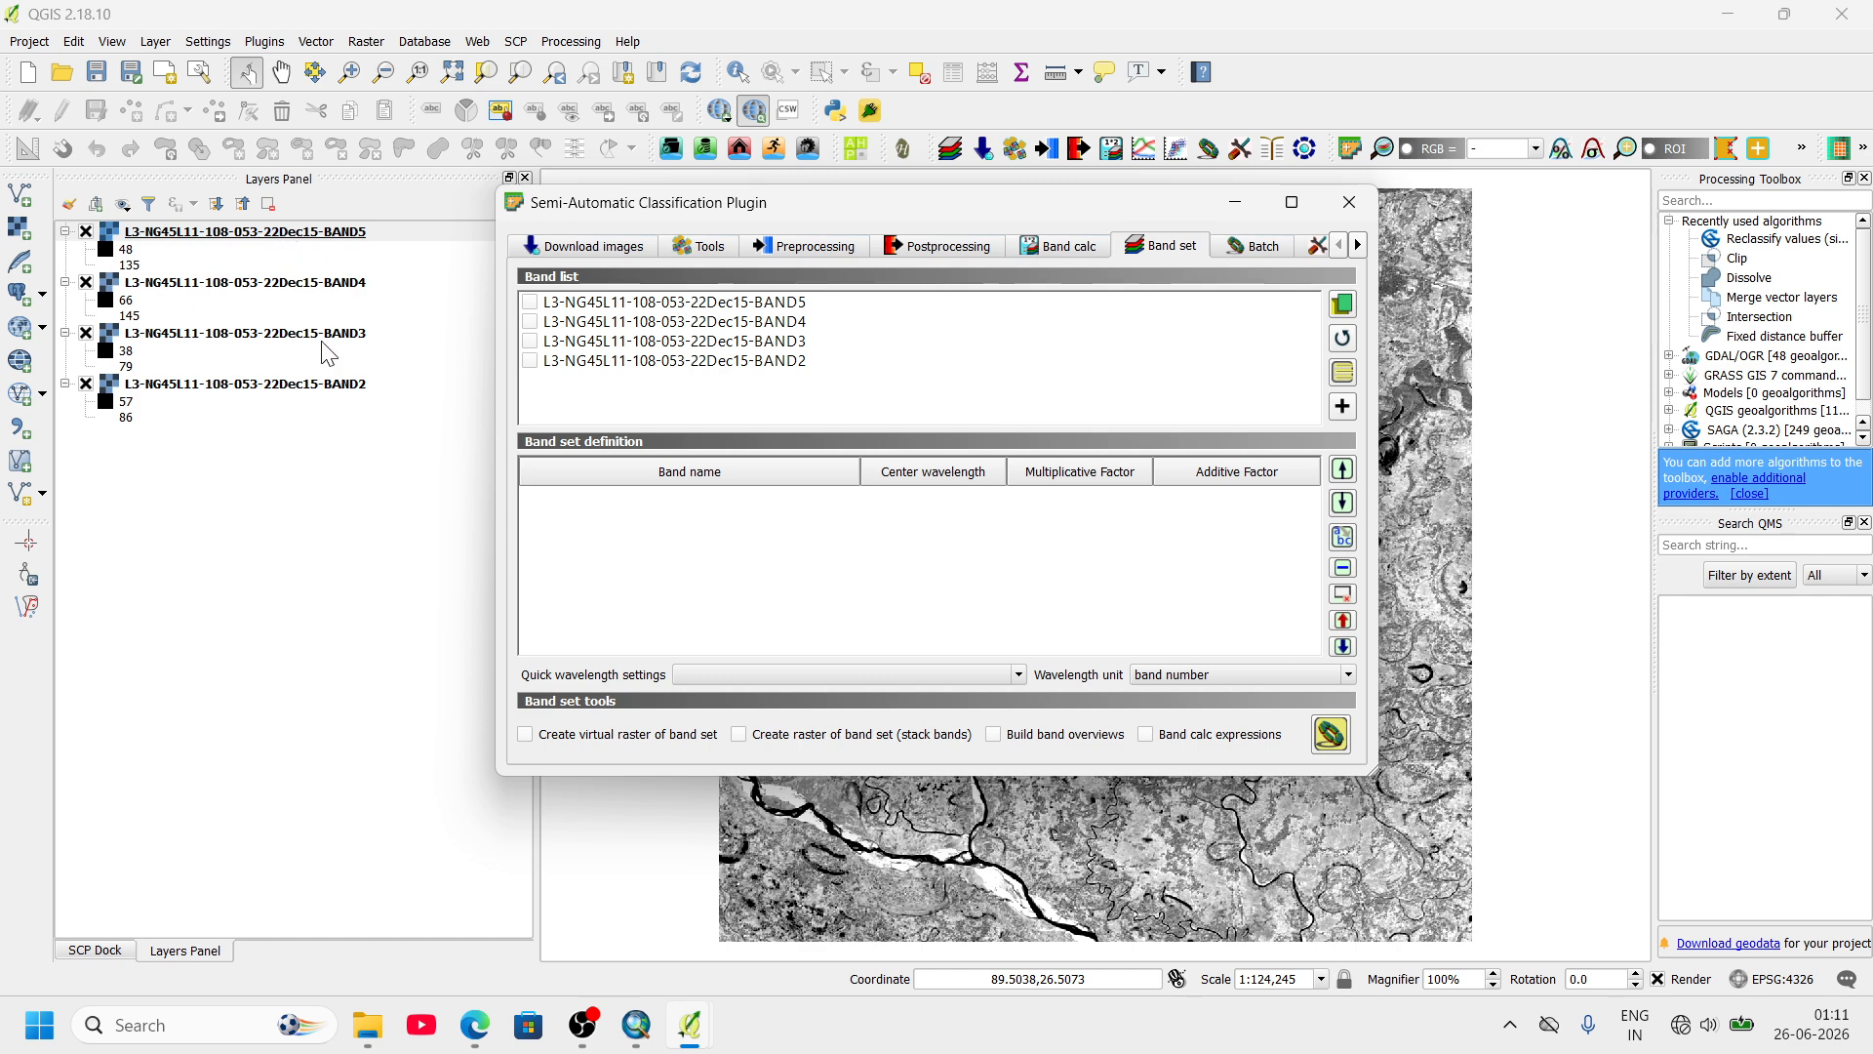
click(1344, 374)
click(1343, 407)
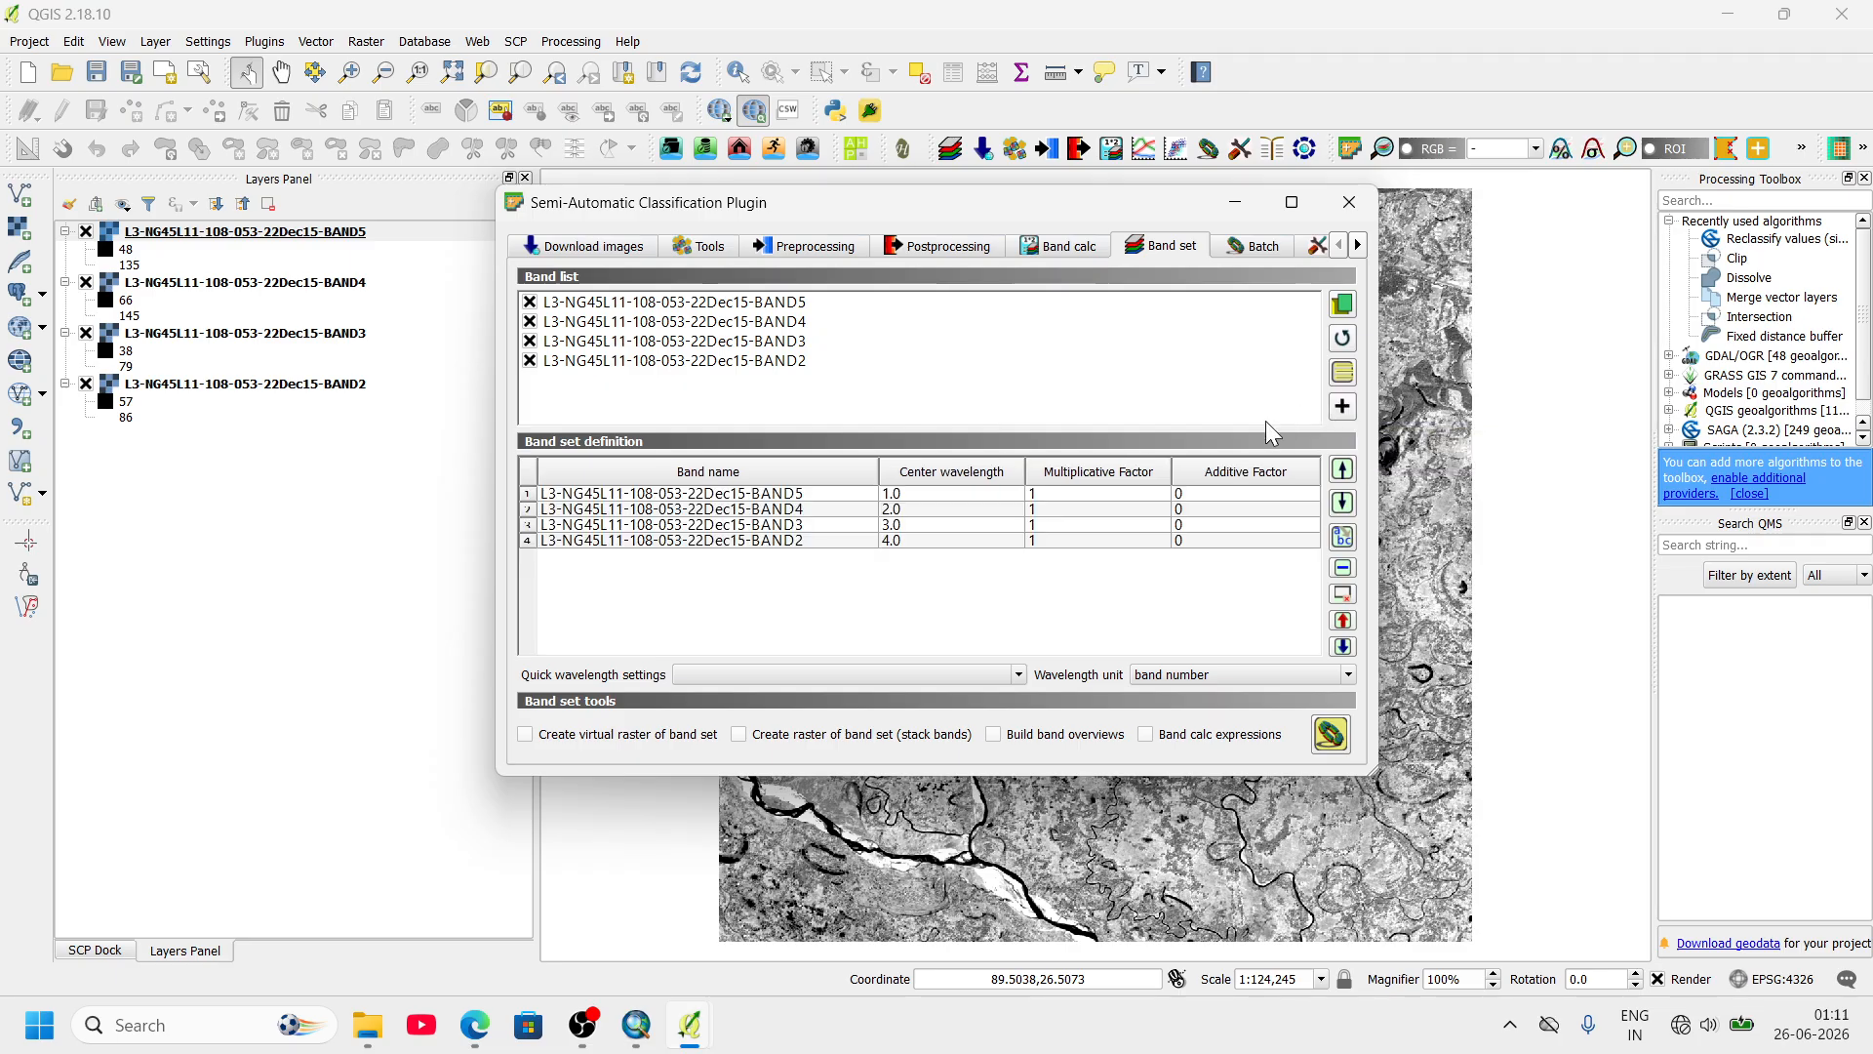
- Run the band set tools with Create virtual raster of band set enabled, and browse to D:\TFGN for the output directory
click(576, 736)
click(1332, 736)
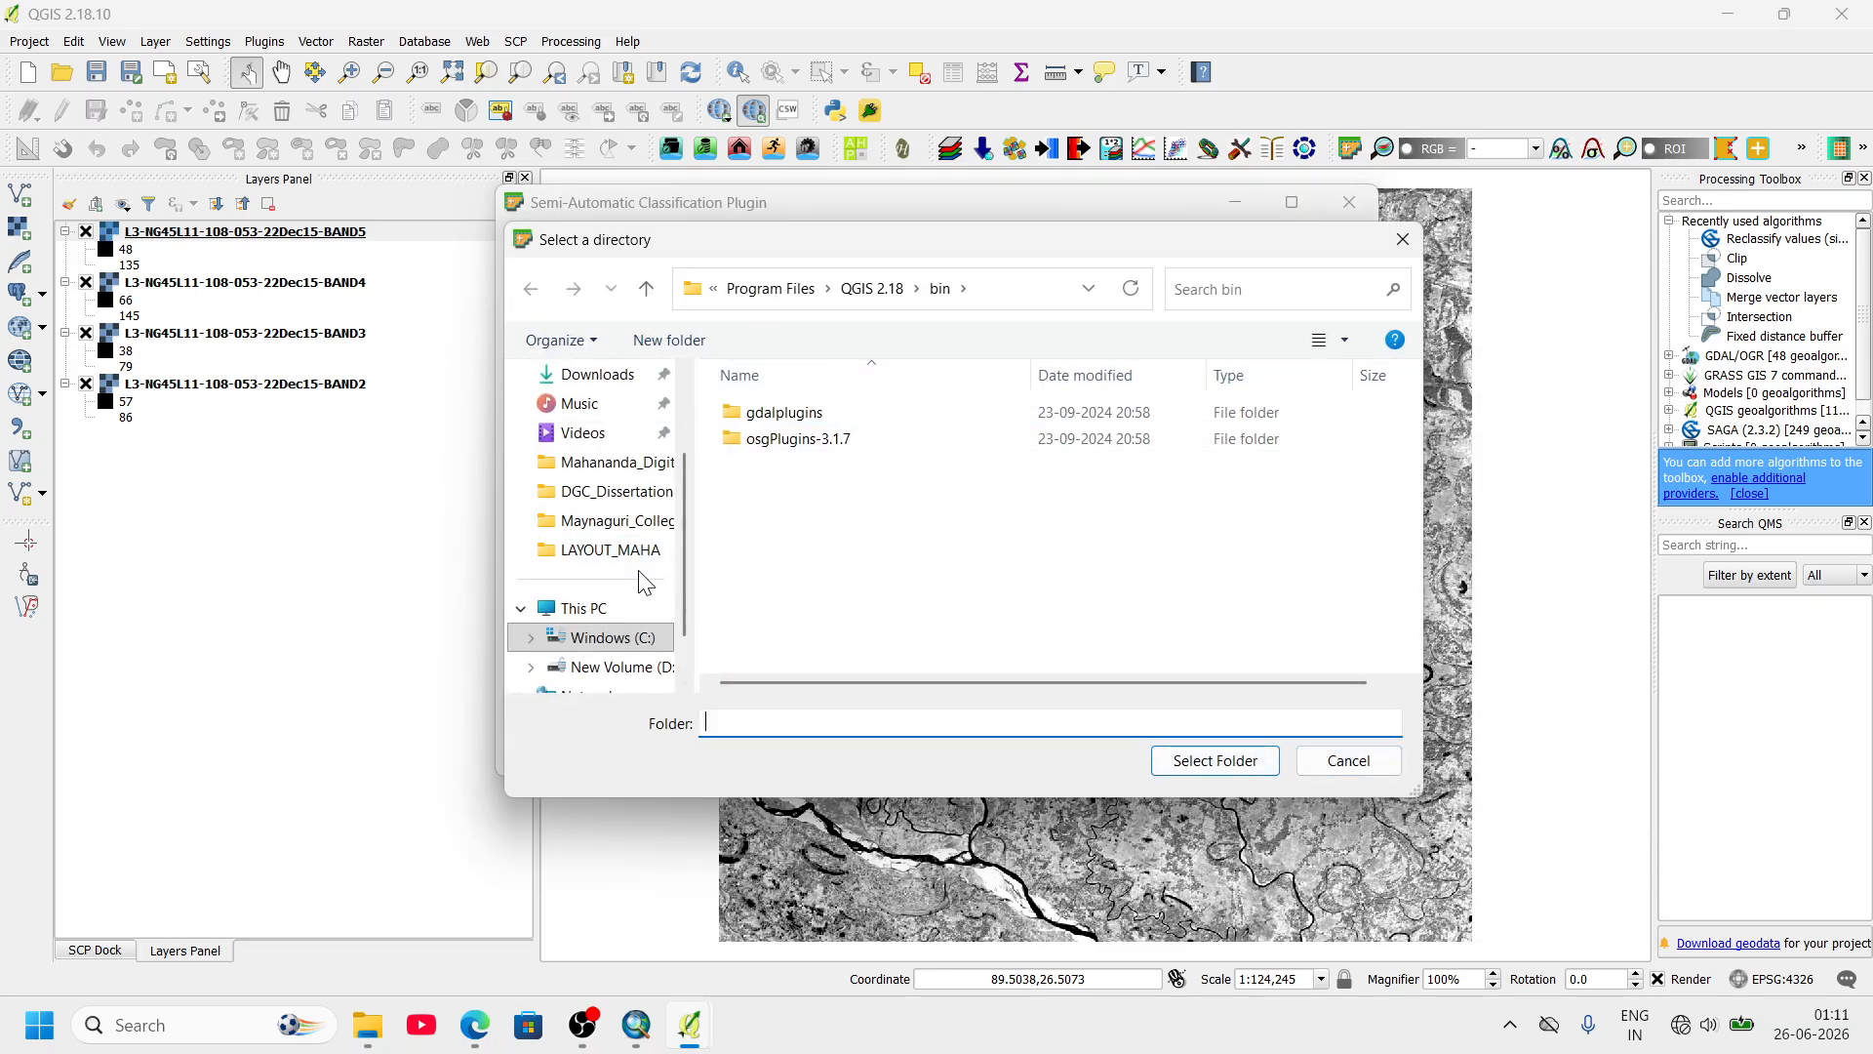
click(634, 671)
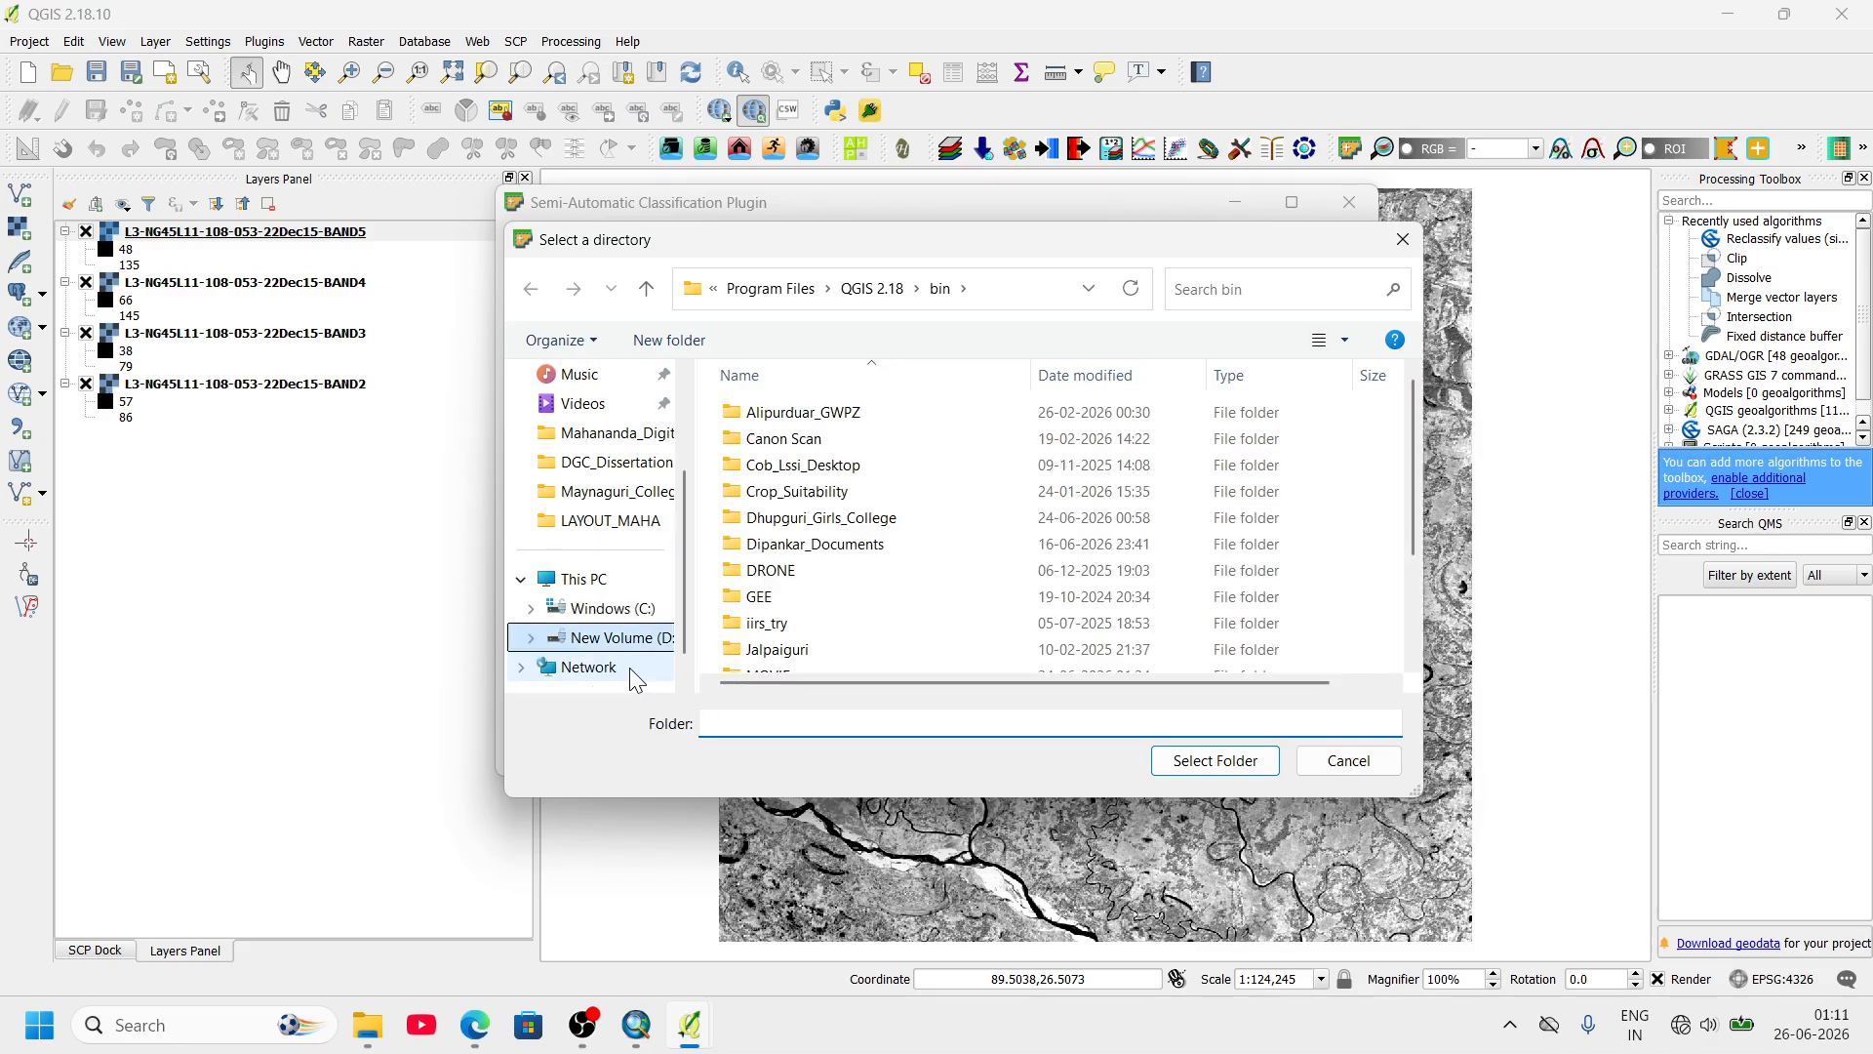
scroll(787, 639, down, 2)
click(790, 661)
double_click(791, 660)
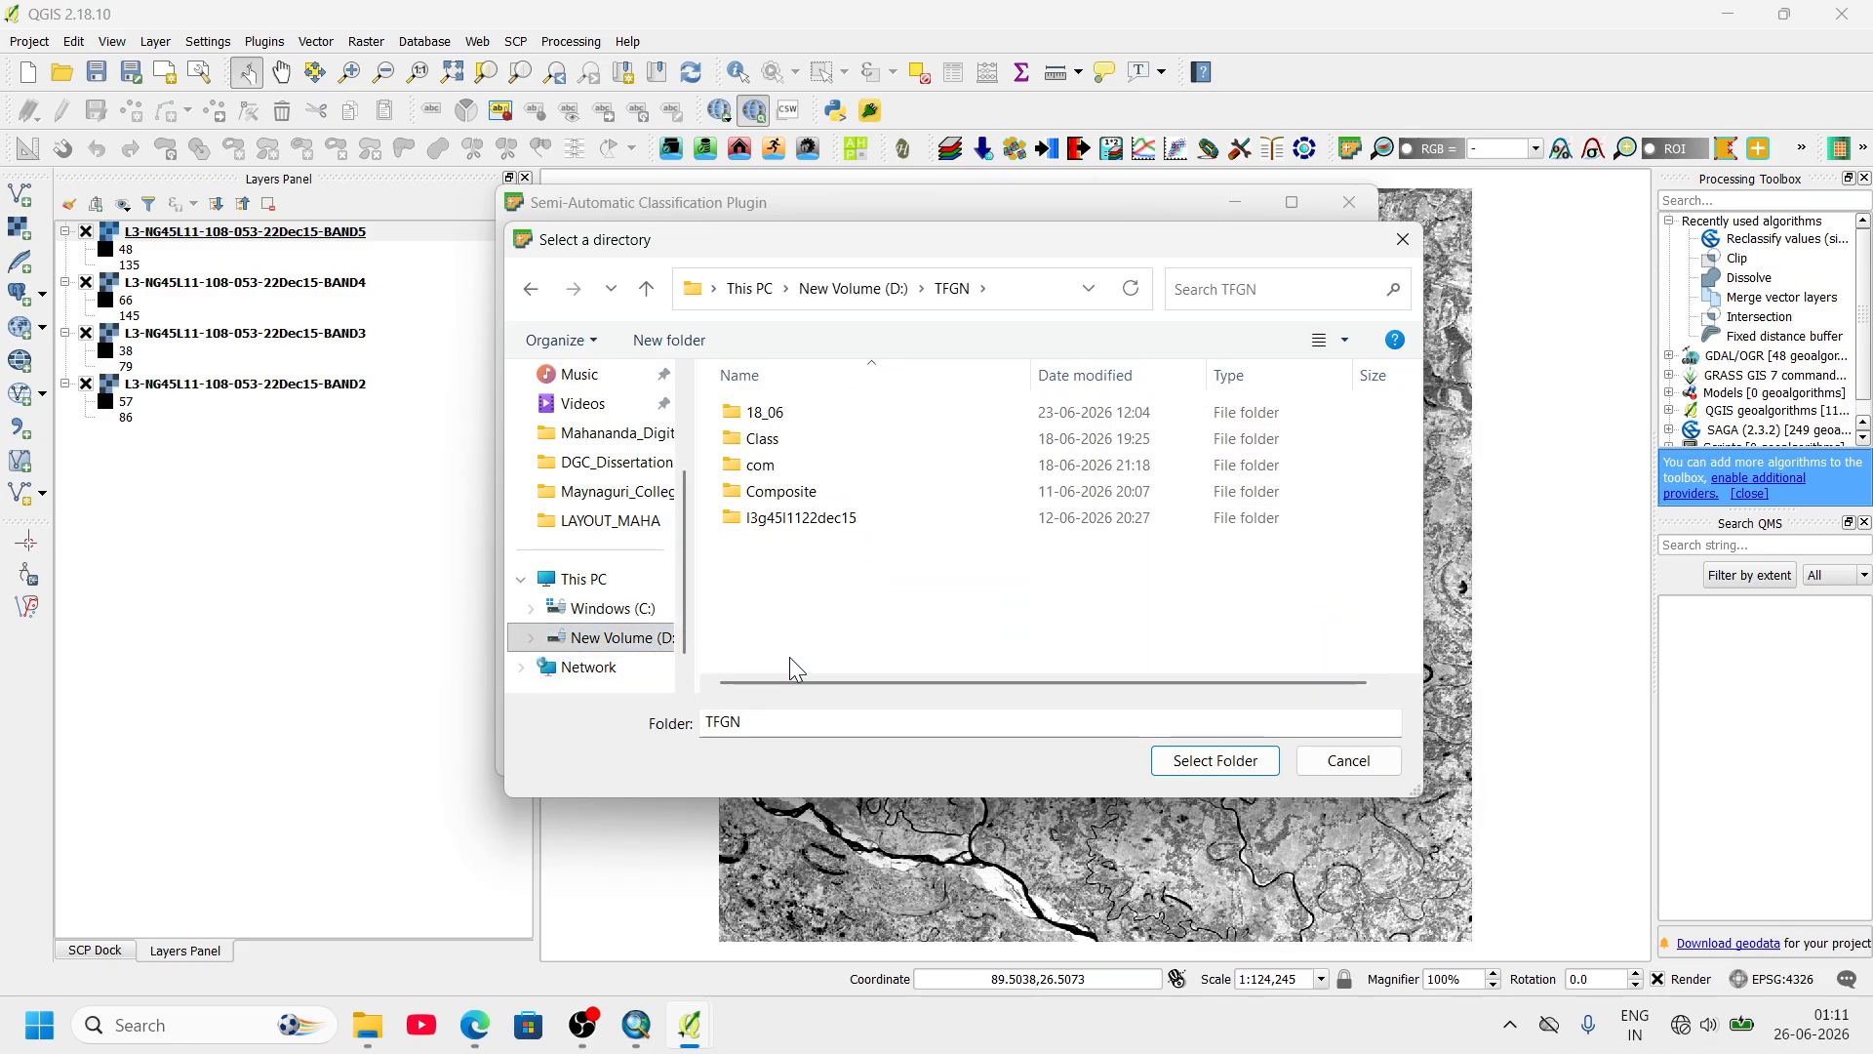
- Create a folder named Compo_1 inside TFGN, use it as the band set output directory, and close the plugin window
right_click(858, 610)
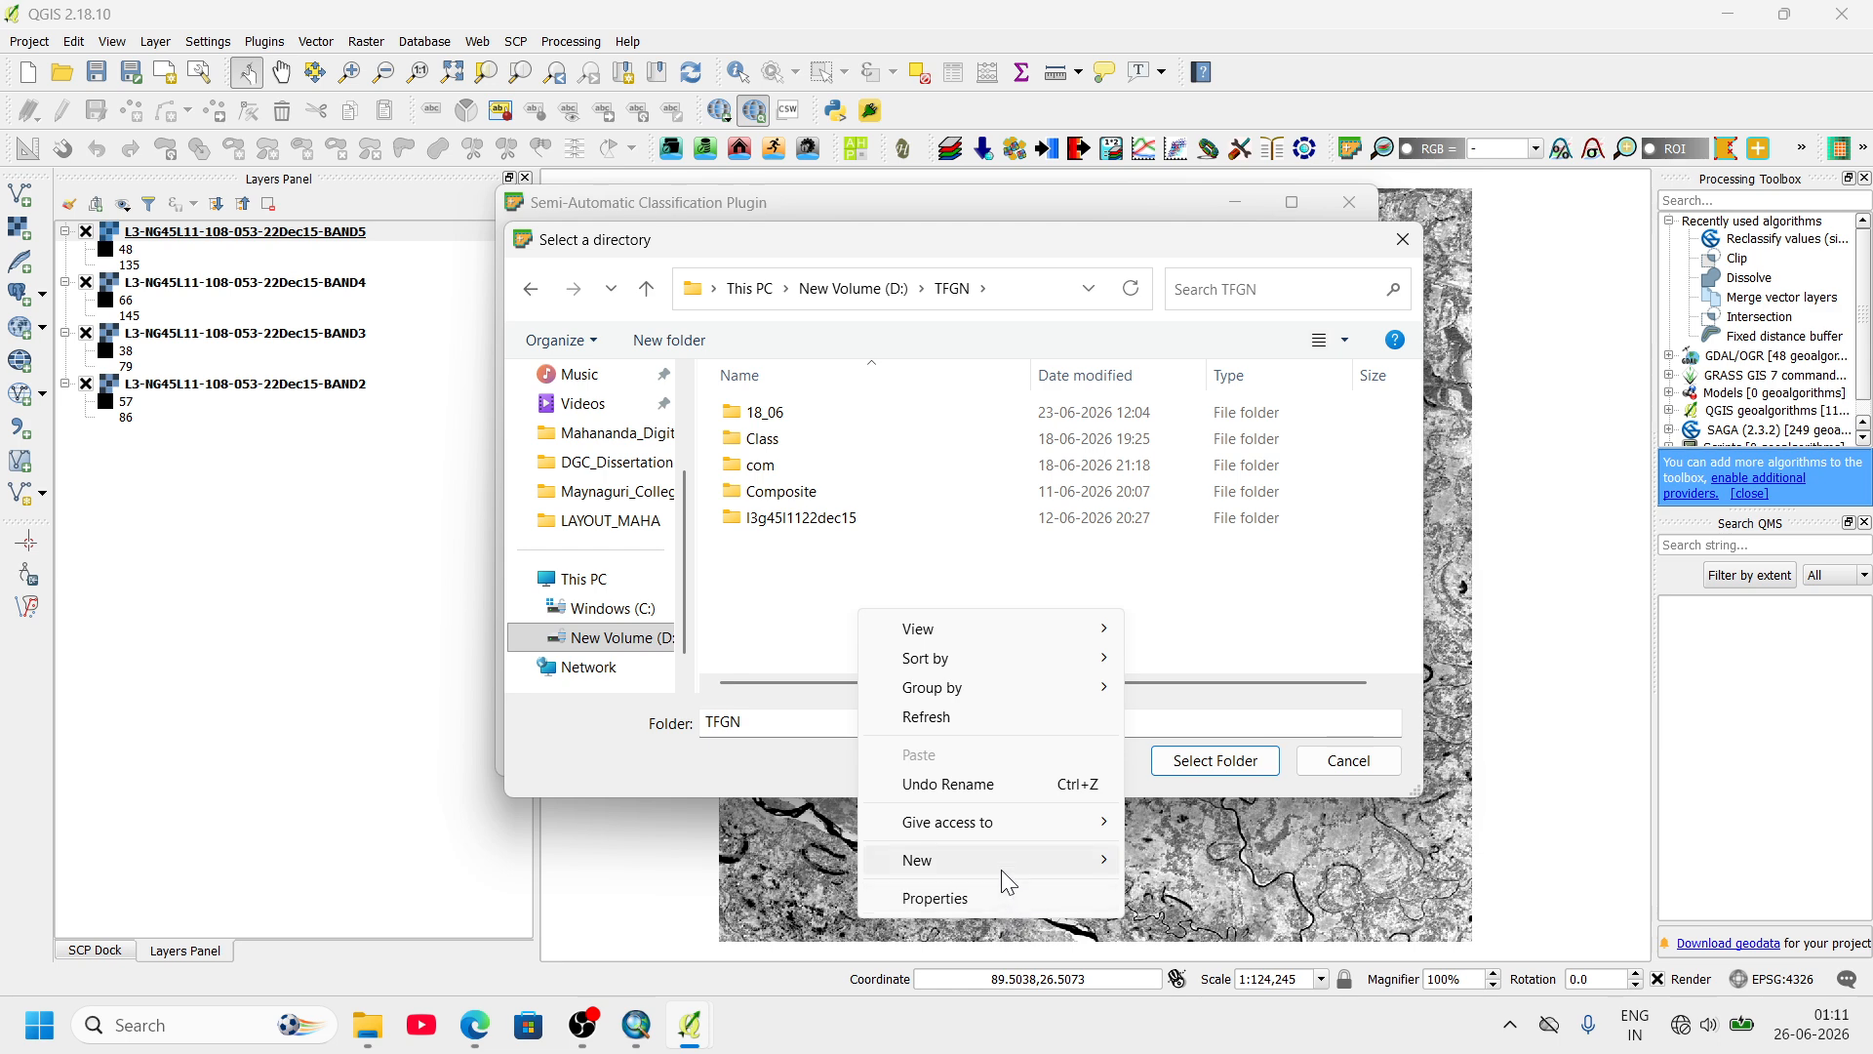
mouse_move(1010, 858)
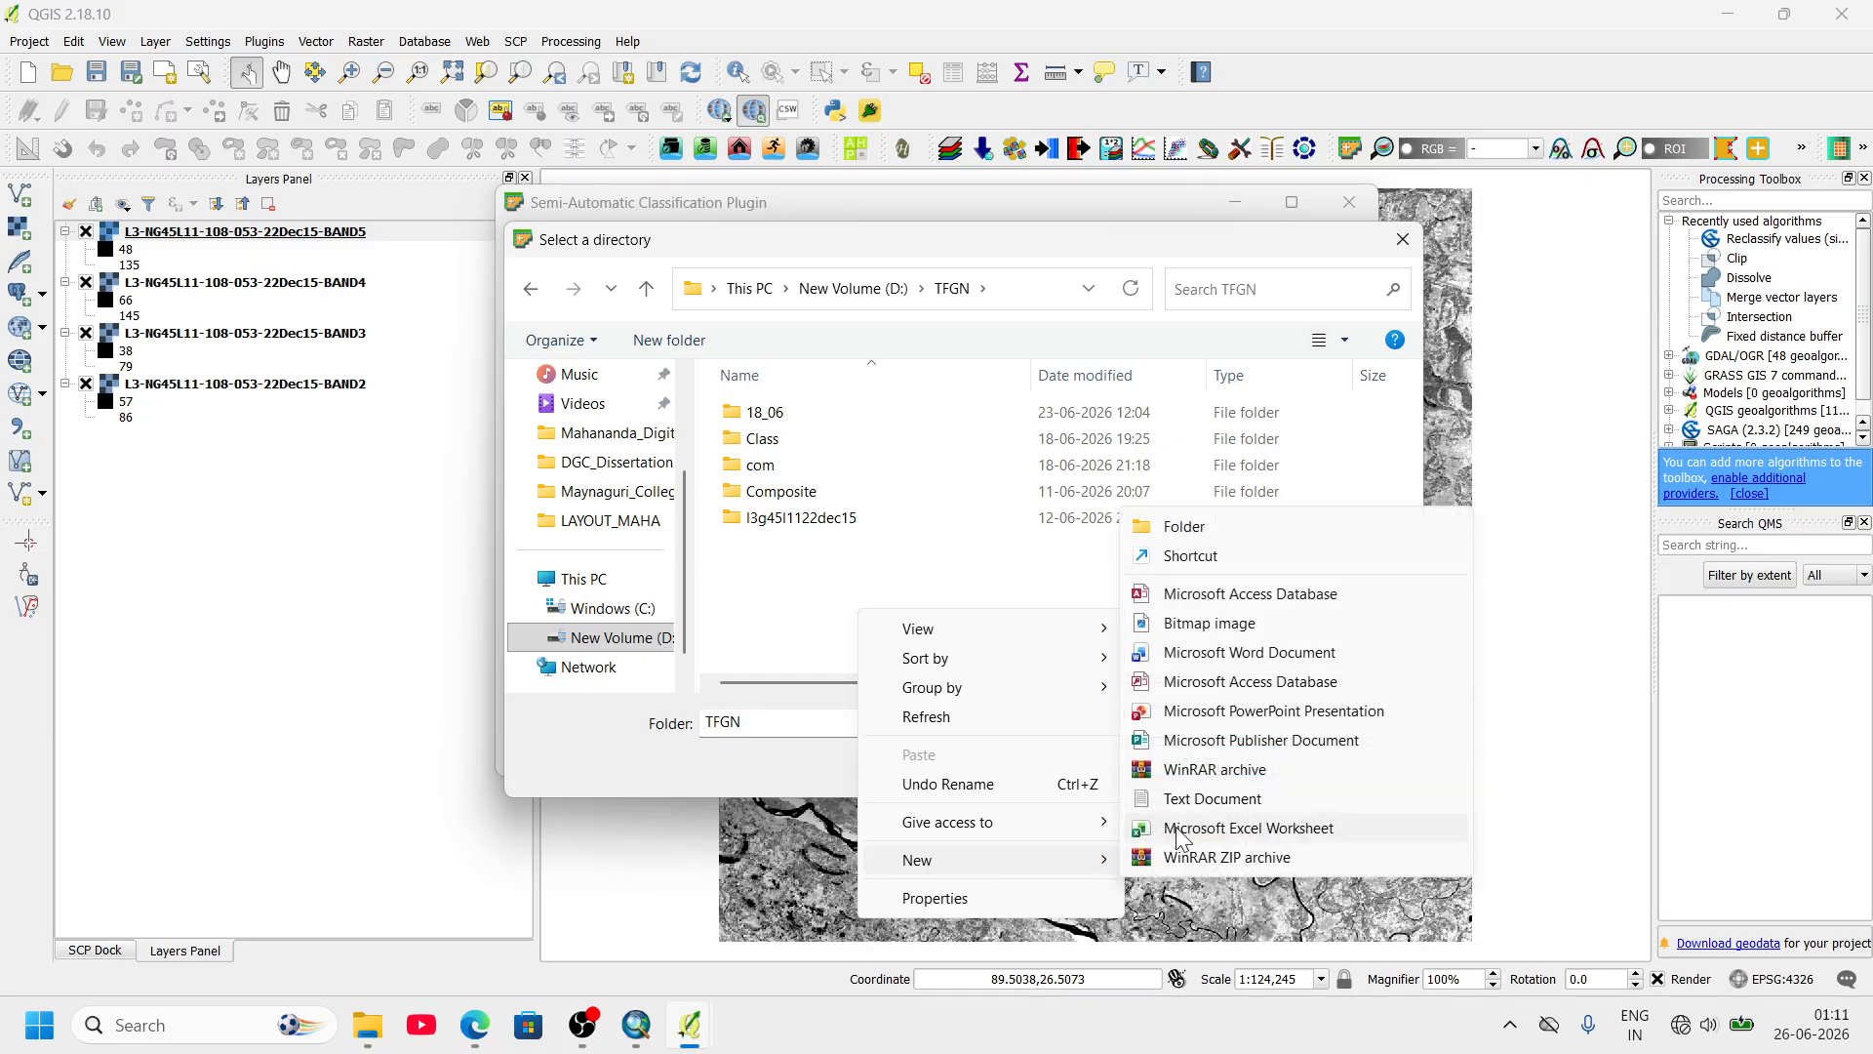
click(1232, 528)
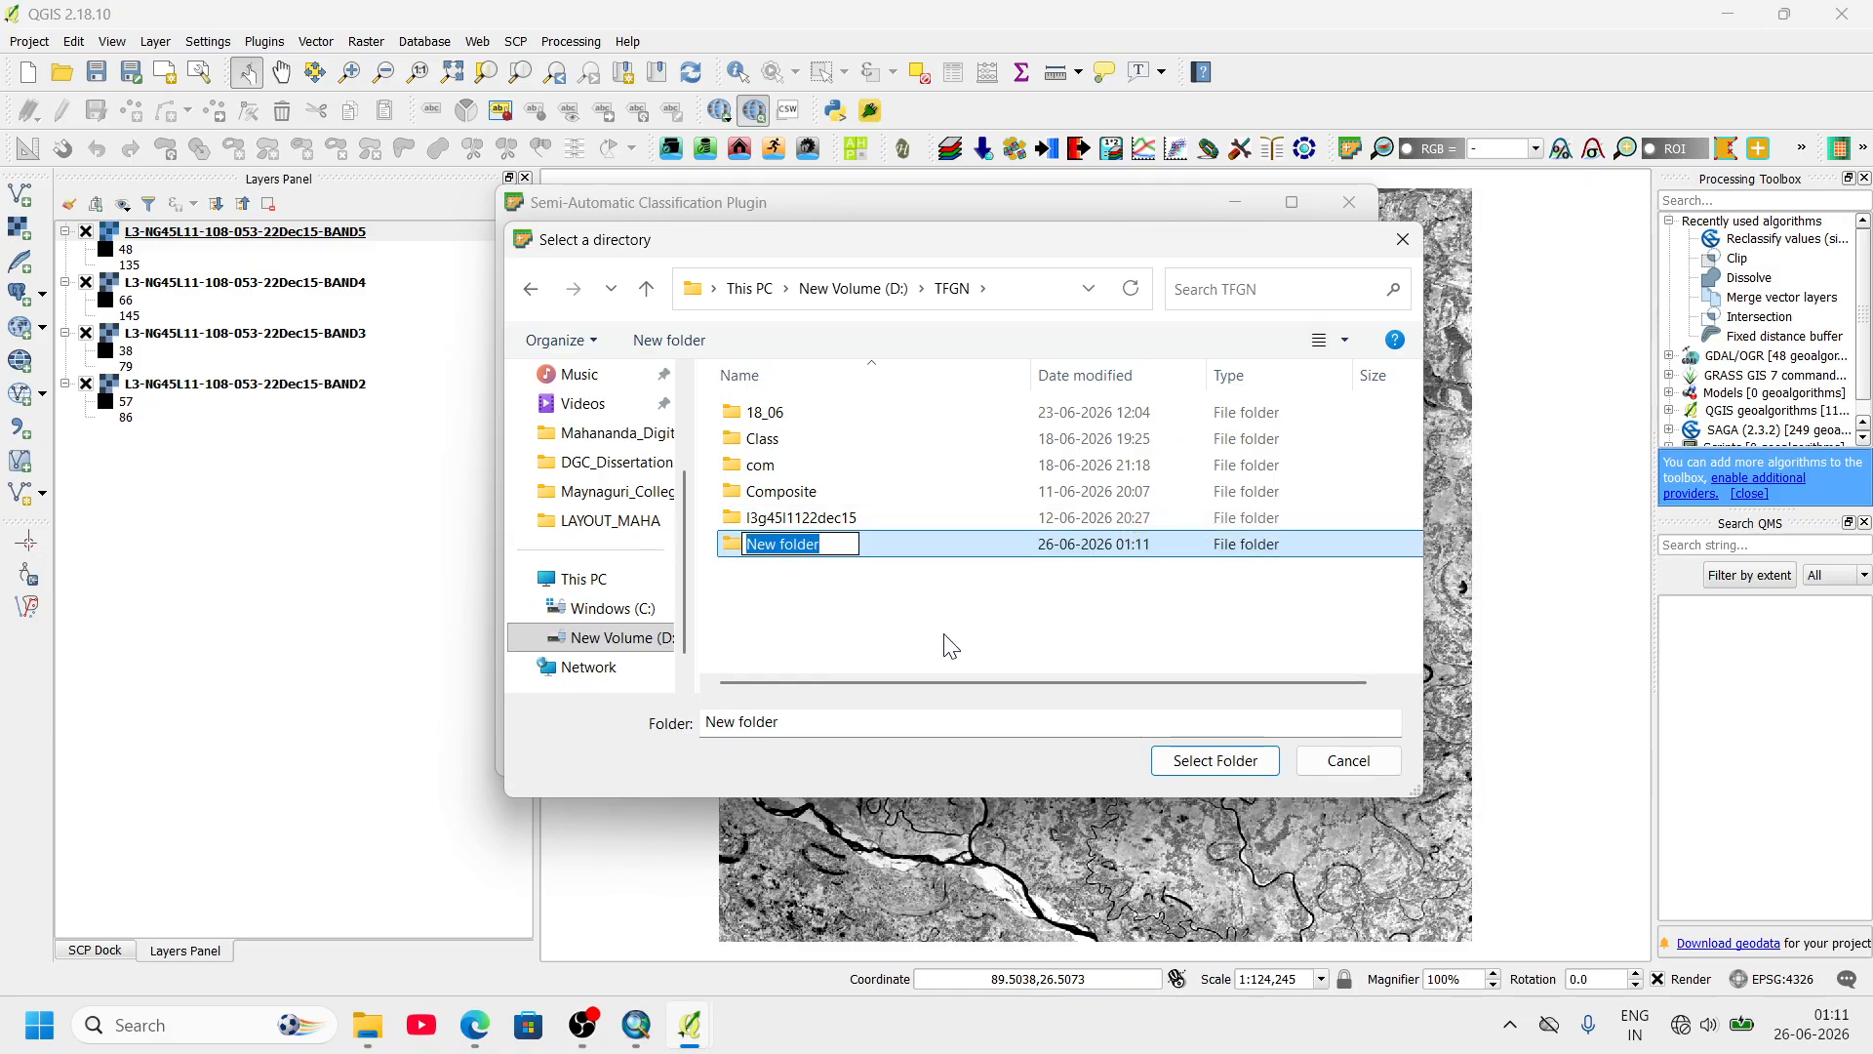
text(Compo)
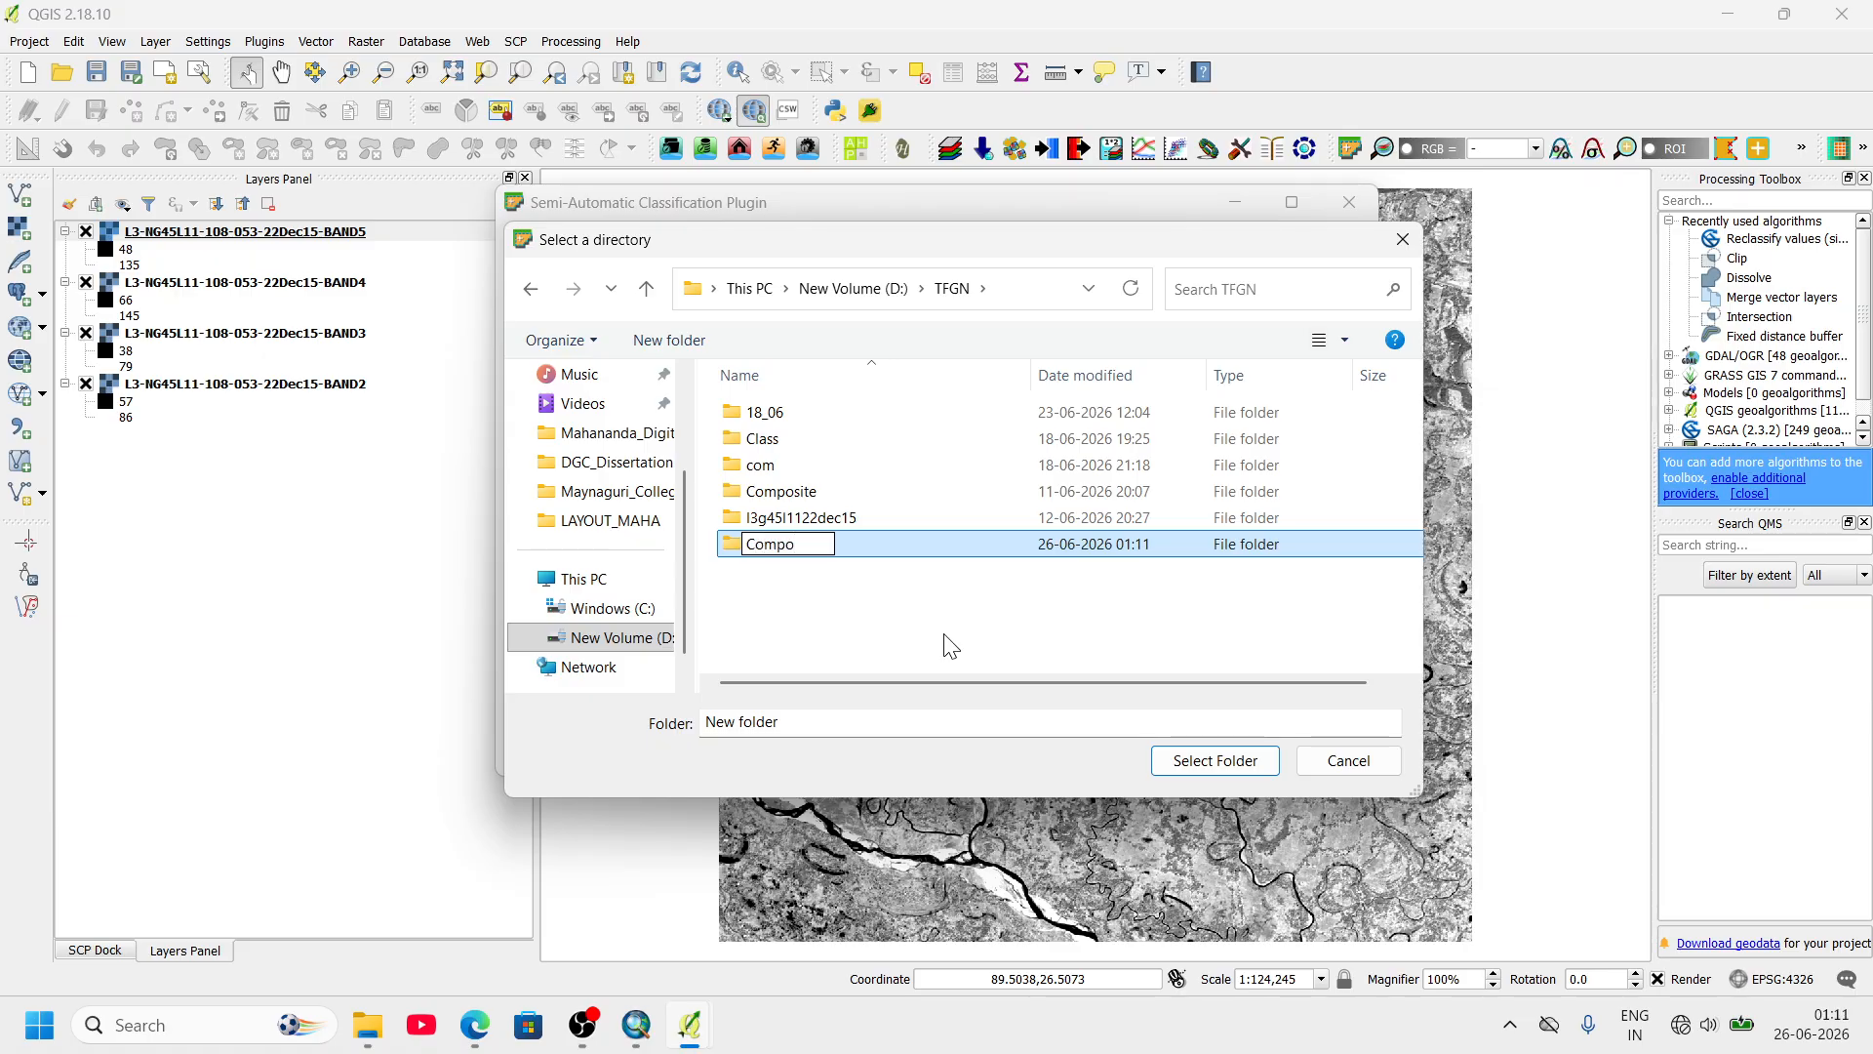
text(_1)
key(Return)
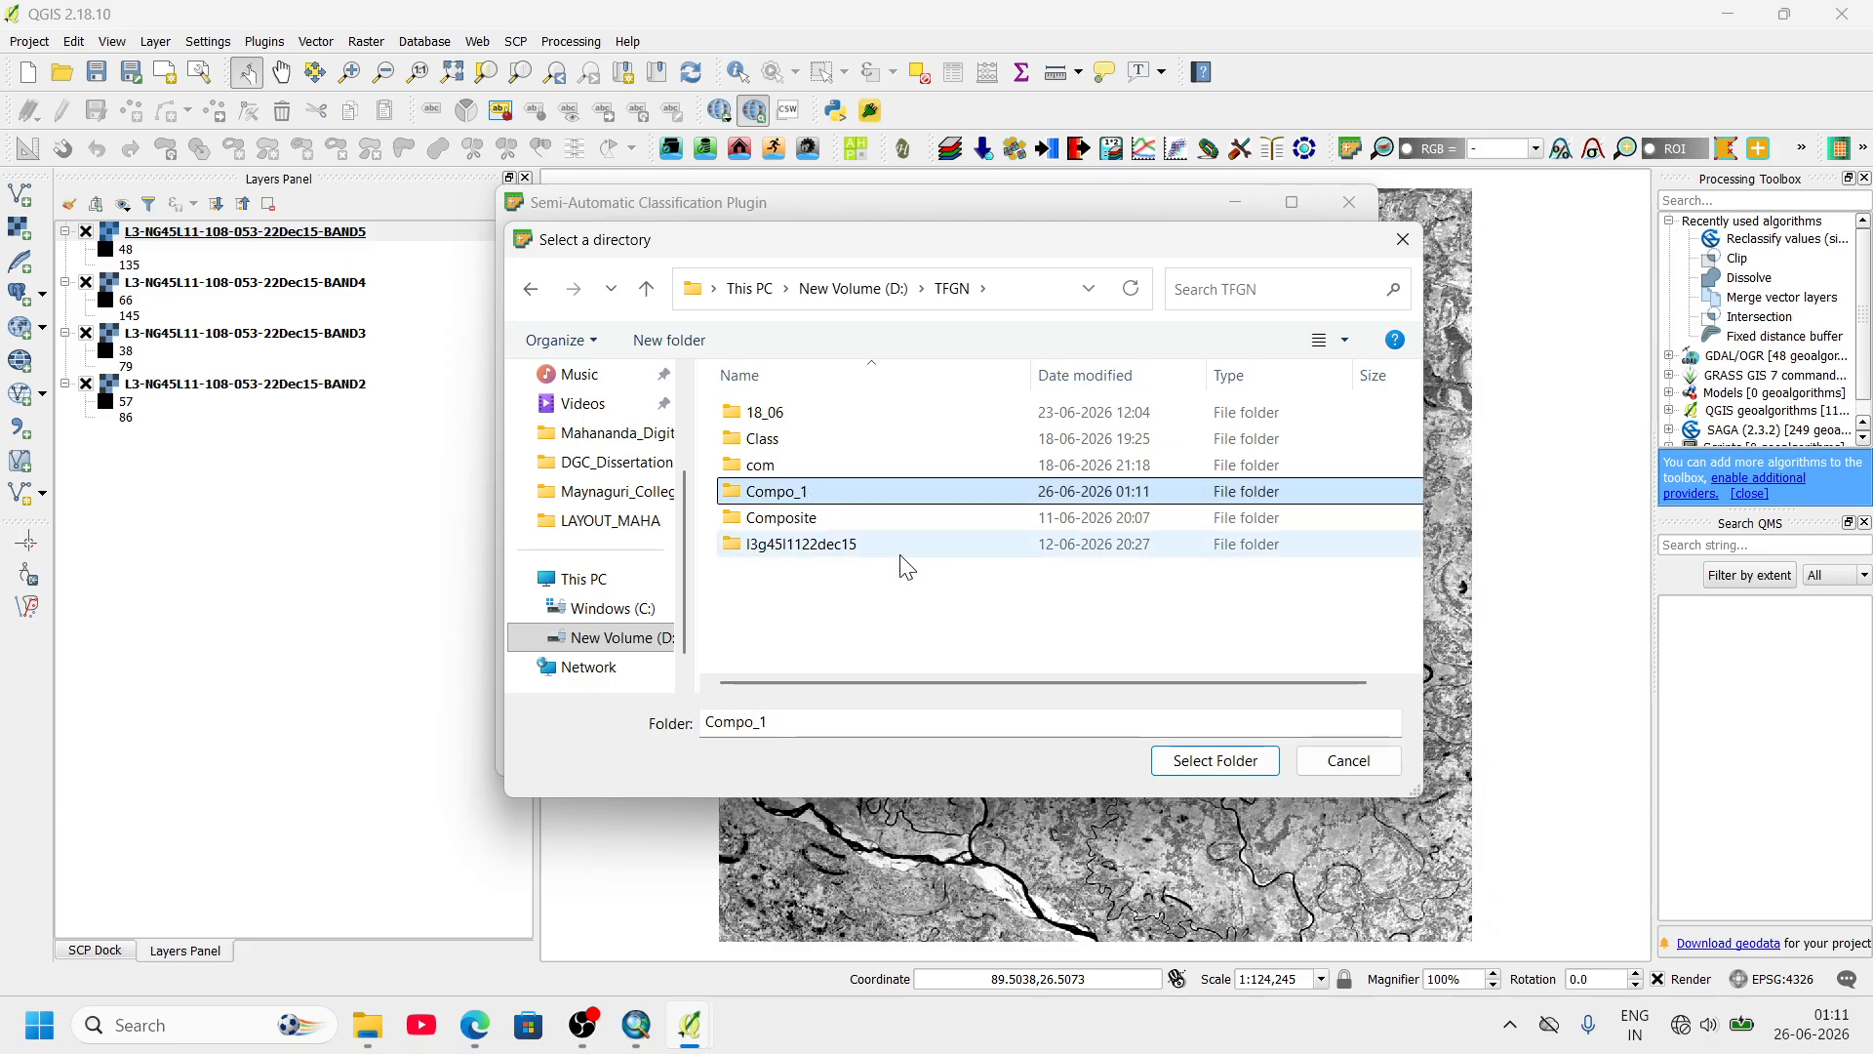
click(1217, 760)
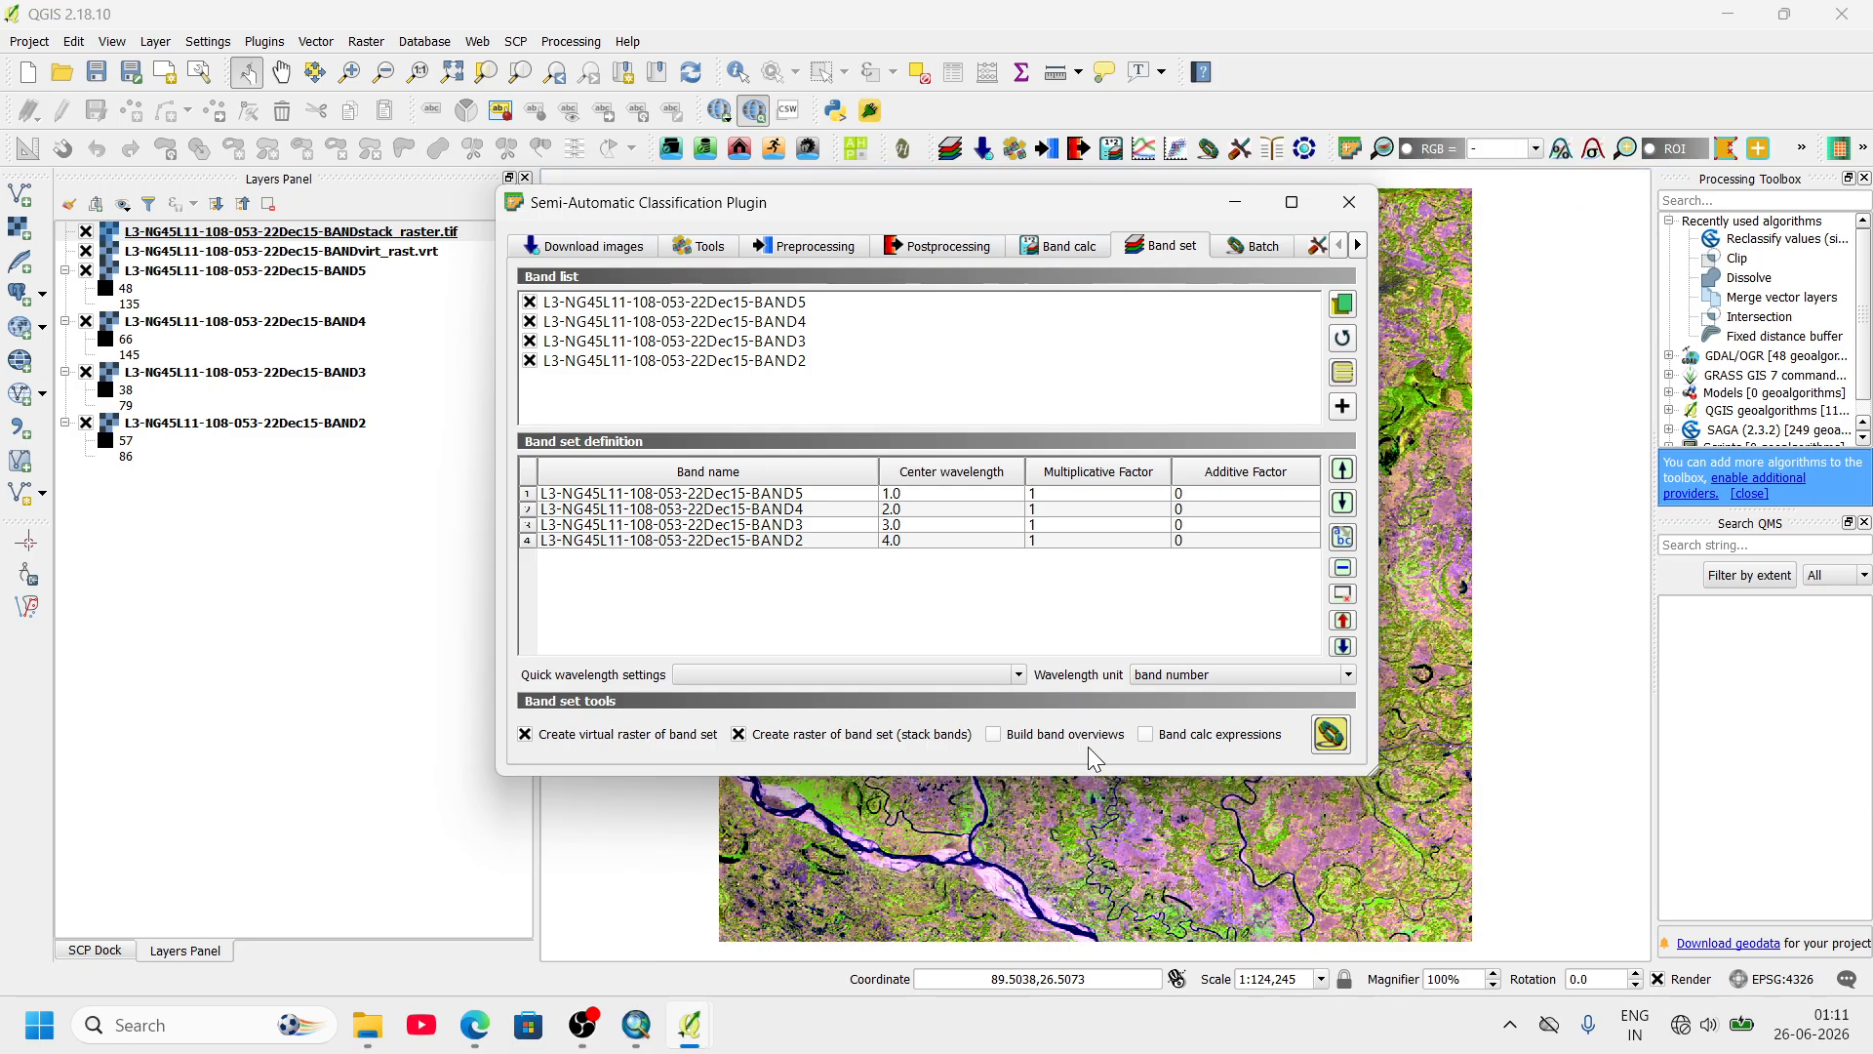
click(1345, 201)
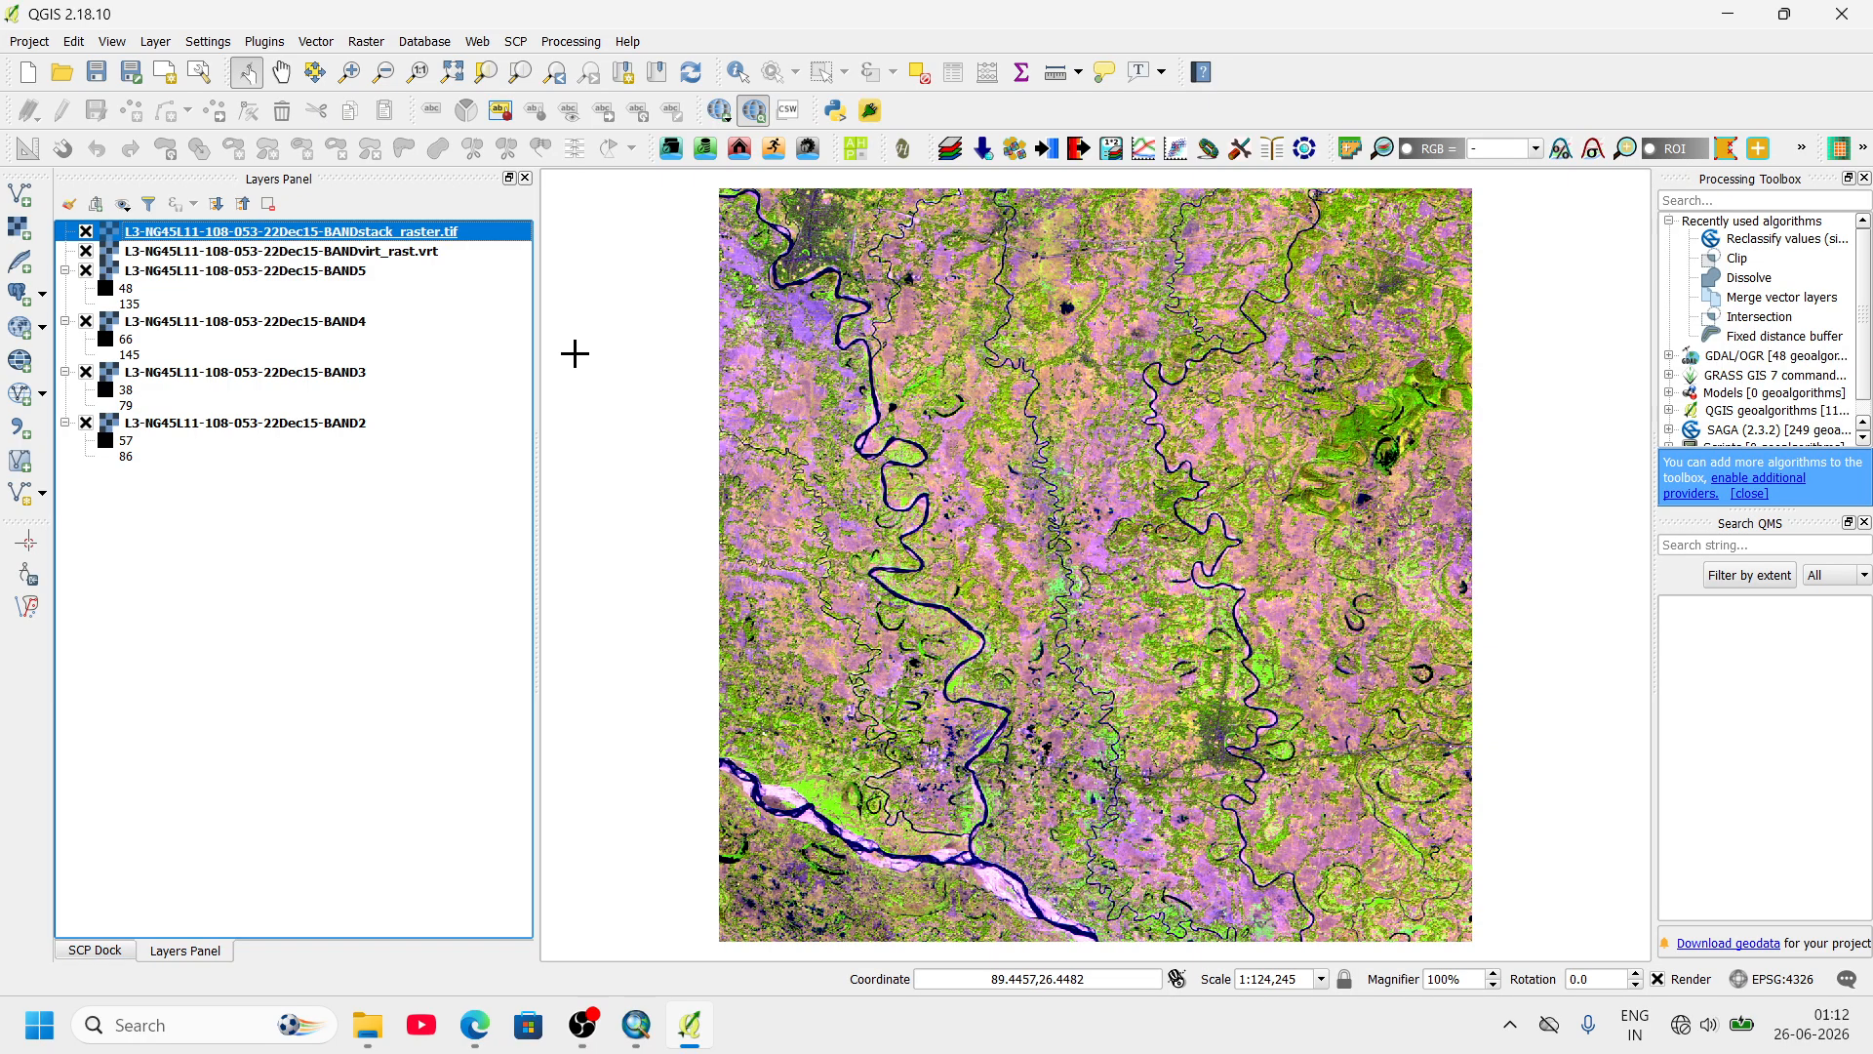
- Remove the virtual raster and the BAND5, BAND4, BAND3 and BAND2 layers from the project, leaving out the stacked raster
click(313, 252)
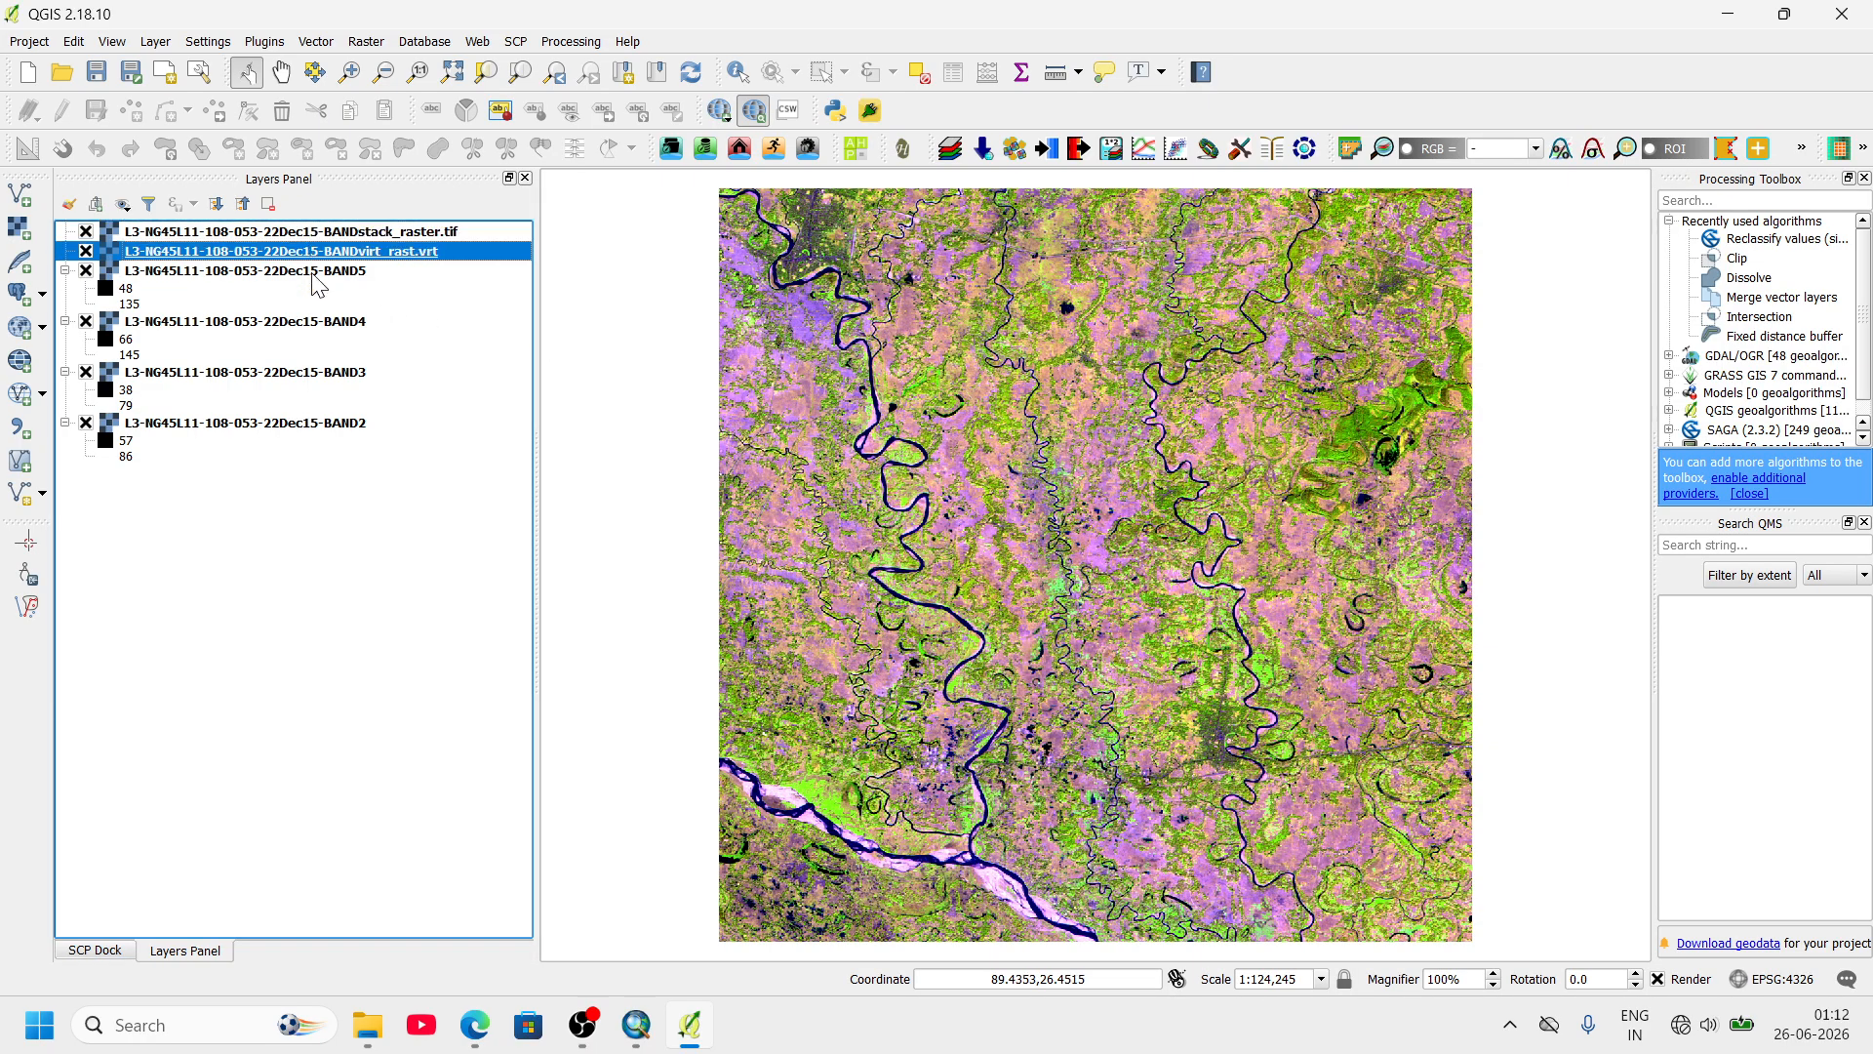
ctrl+click(311, 273)
ctrl+click(311, 322)
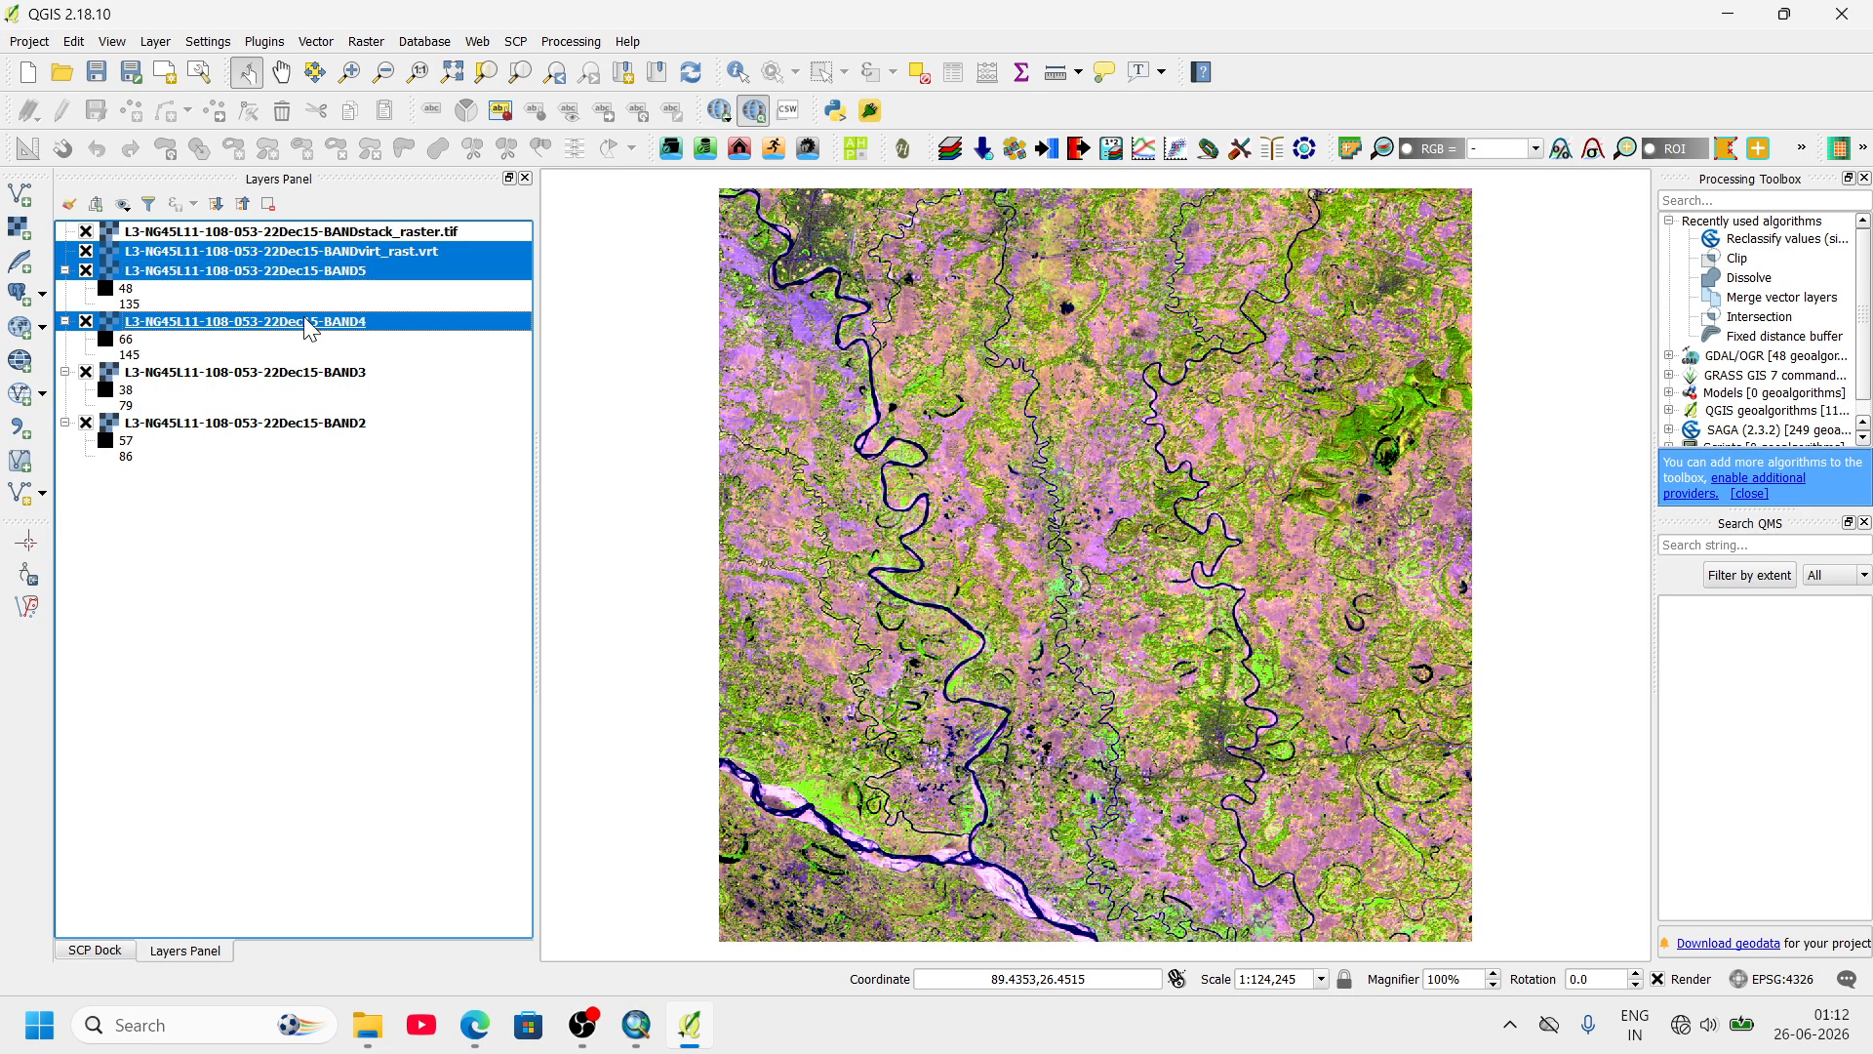
ctrl+click(294, 373)
ctrl+click(280, 423)
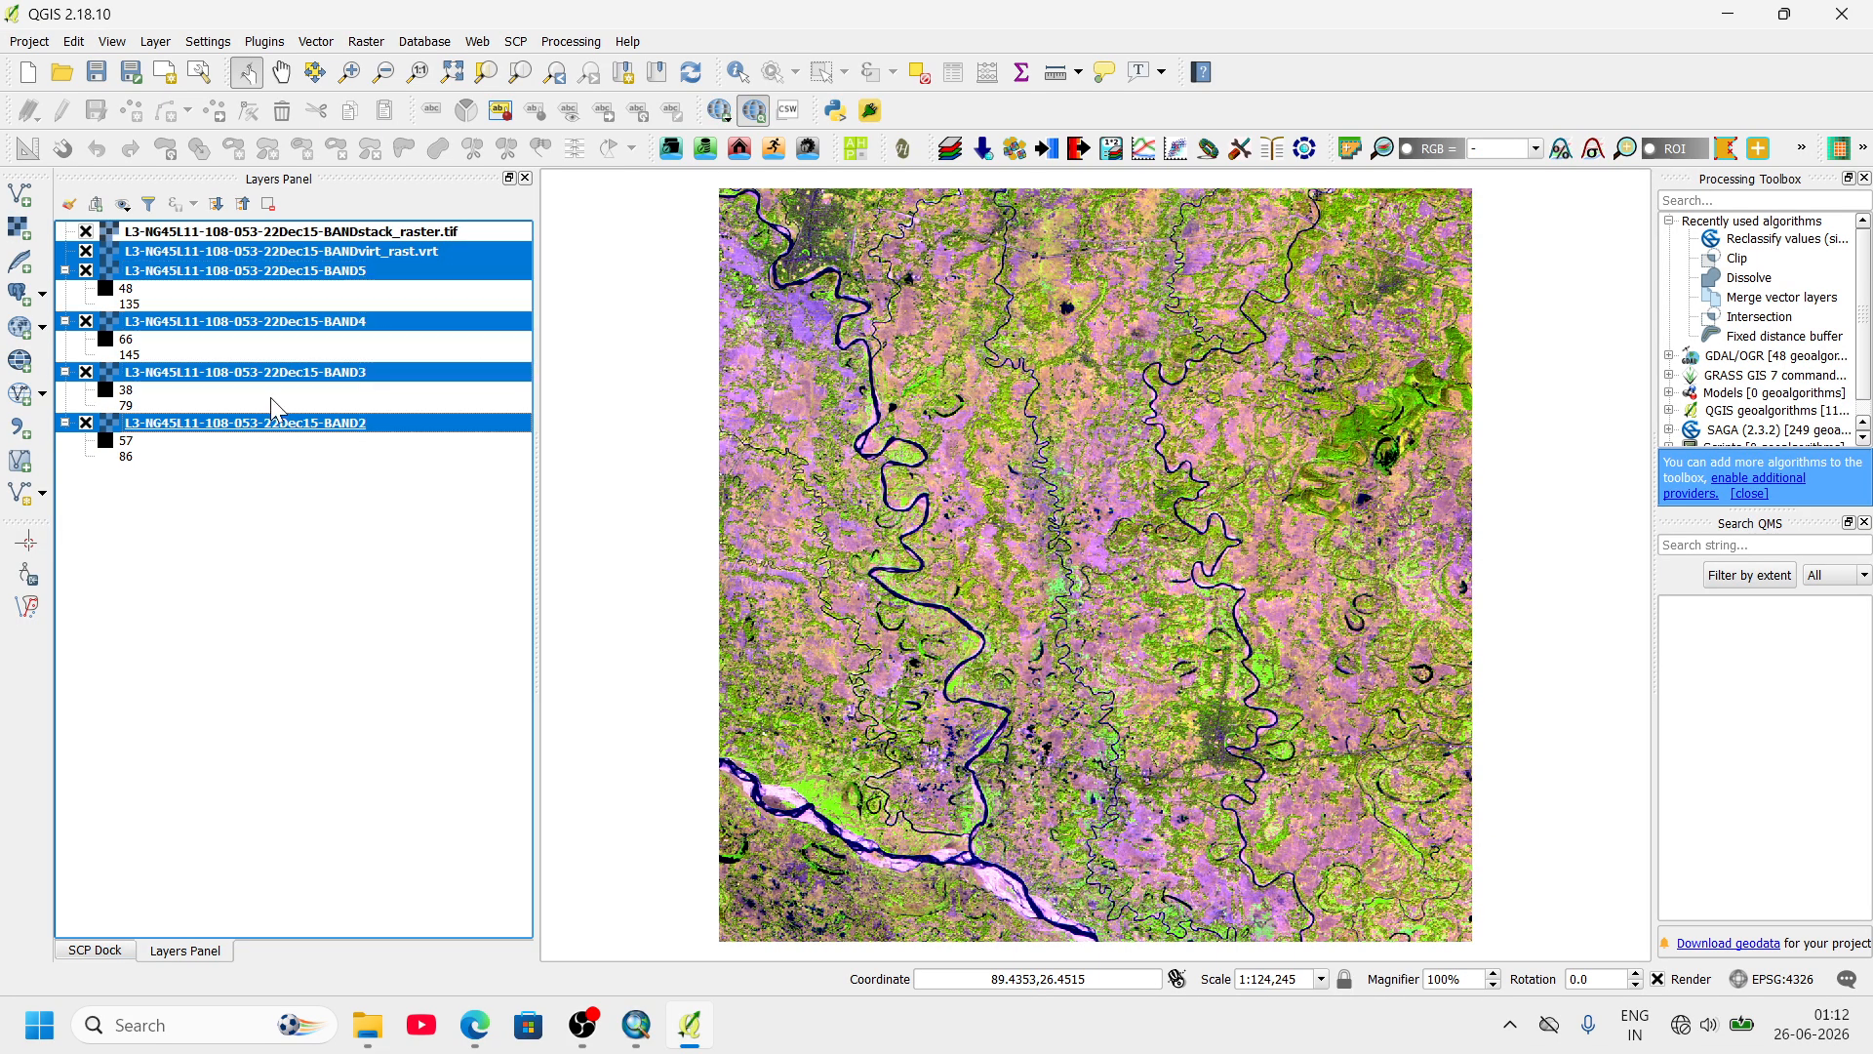
click(269, 204)
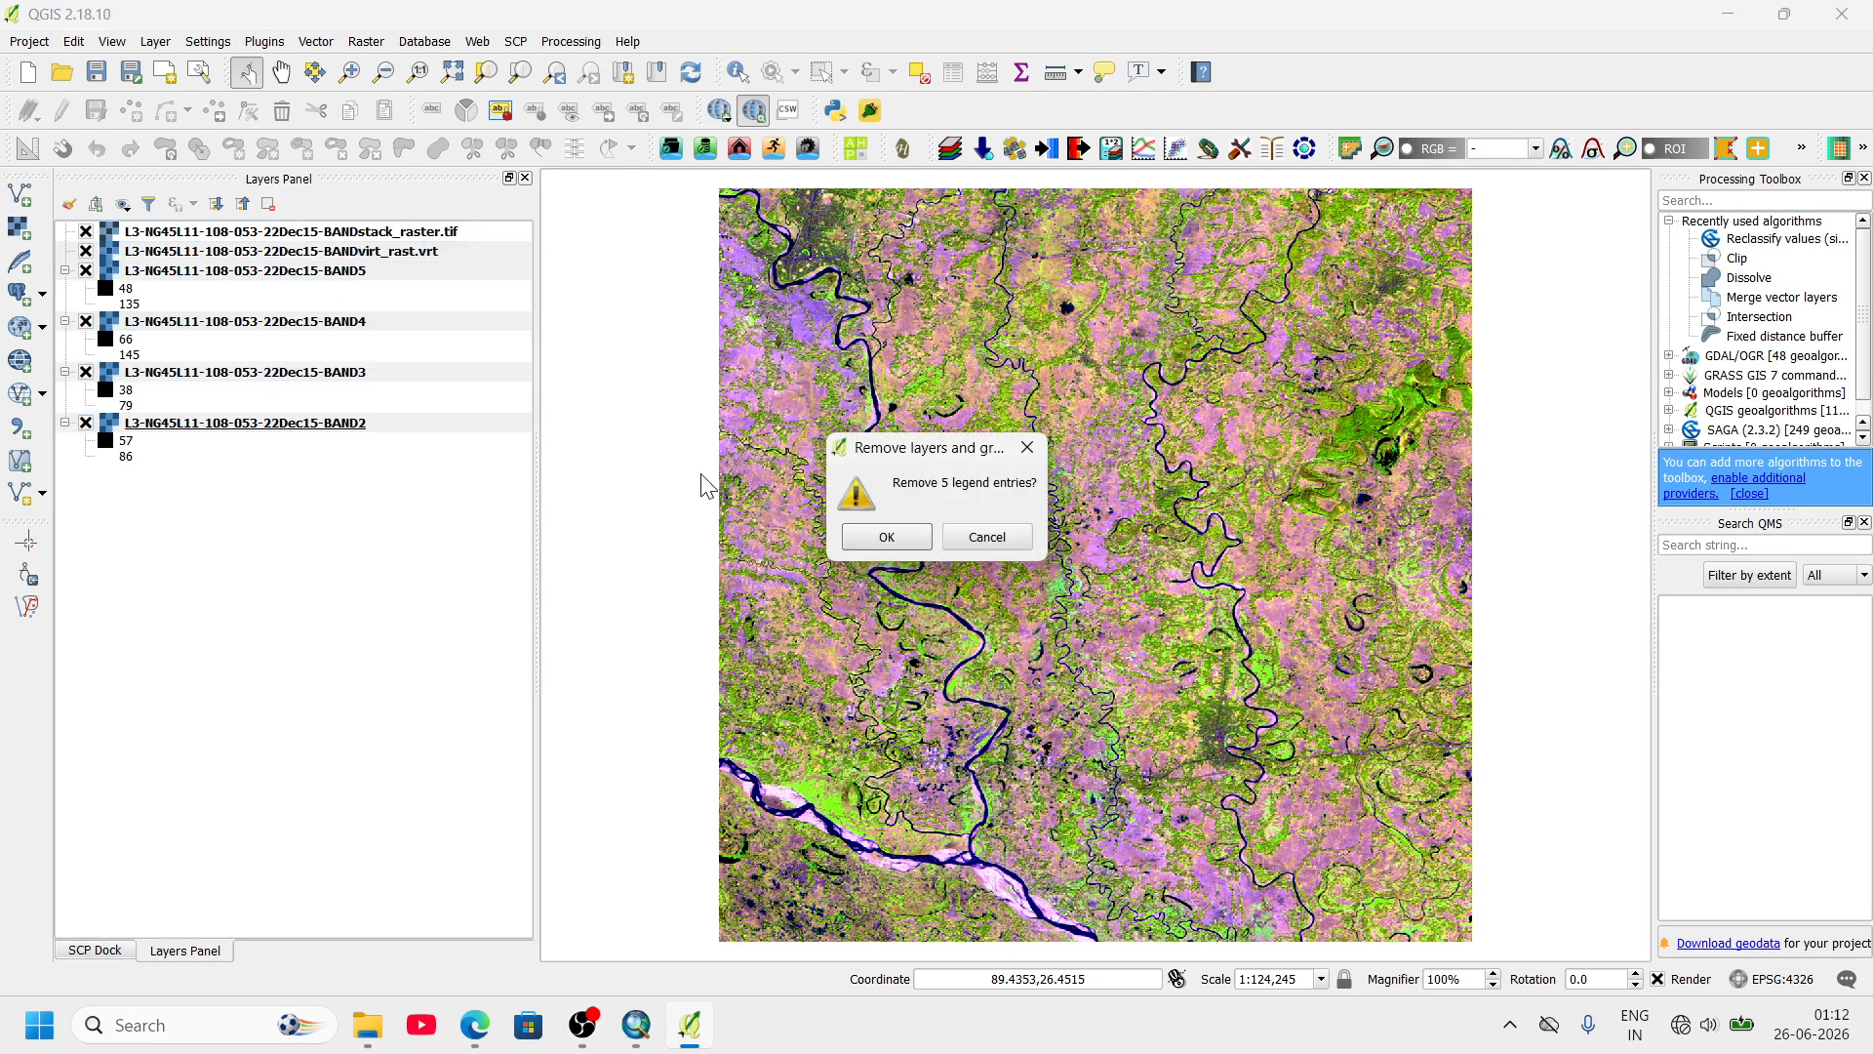
click(878, 534)
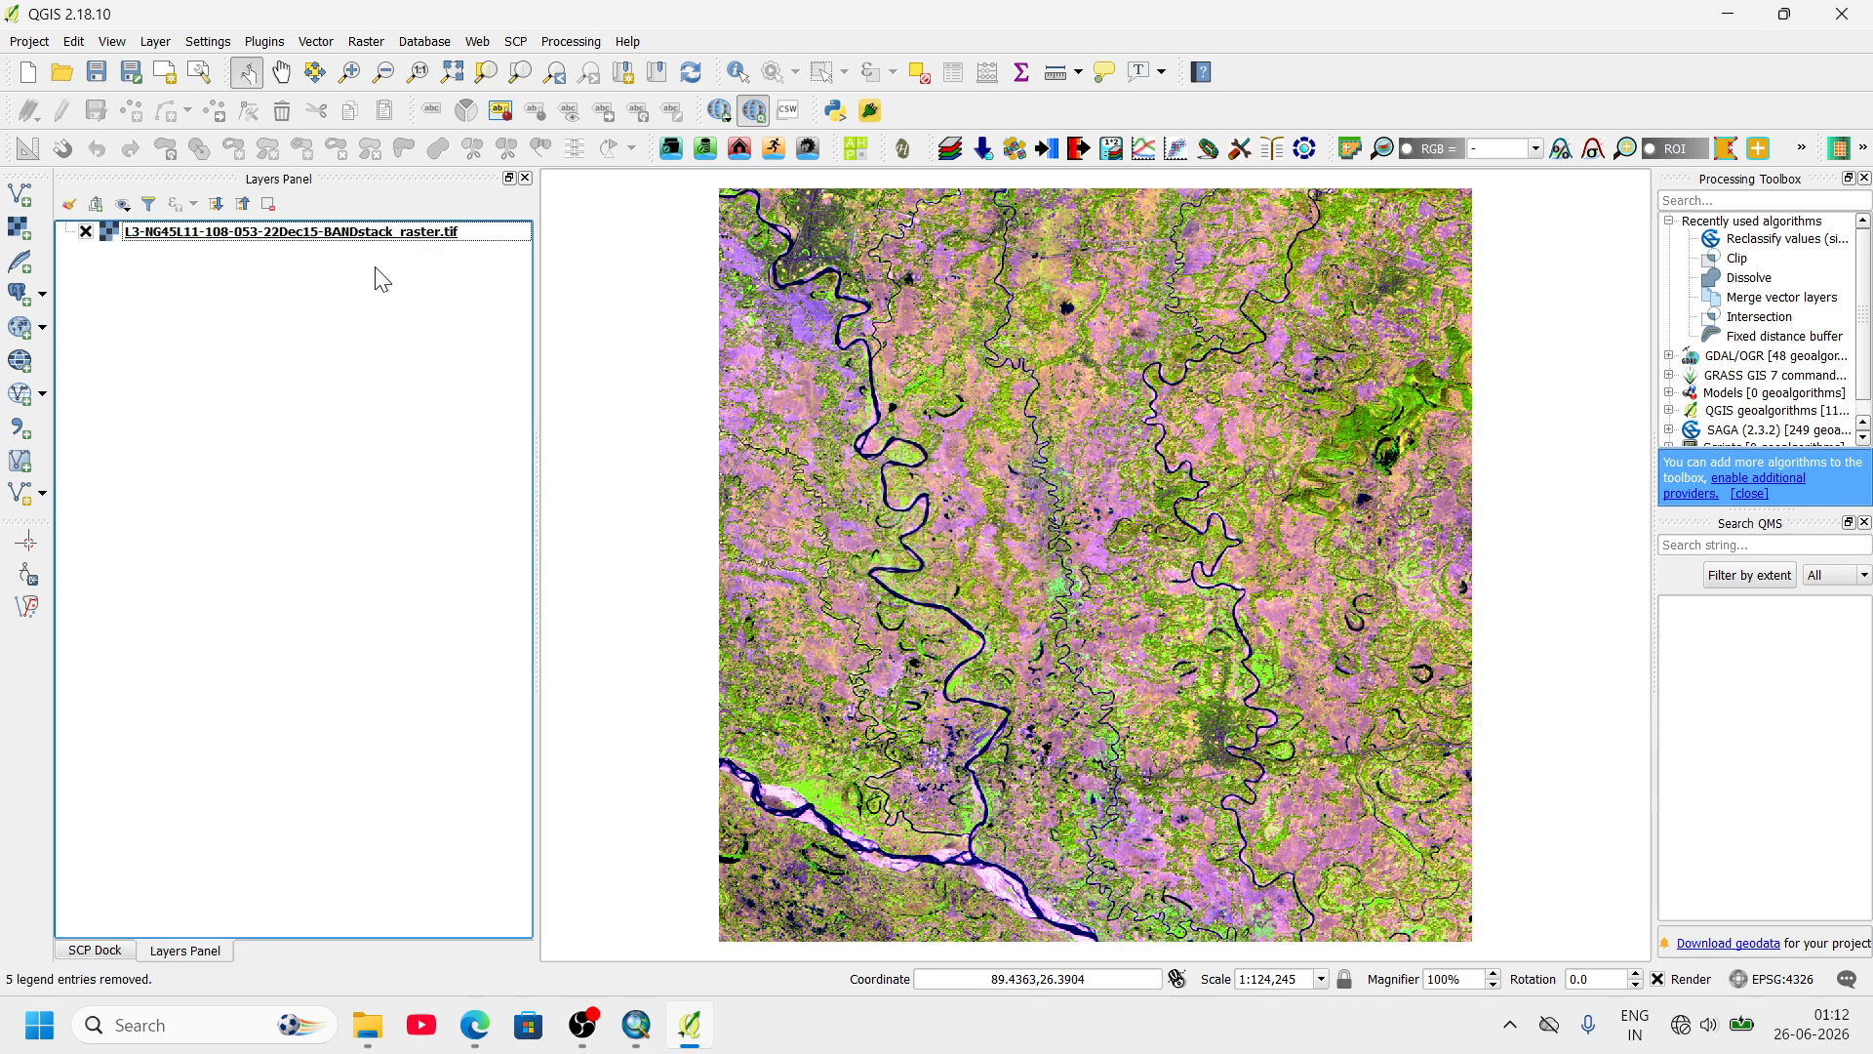
click(334, 234)
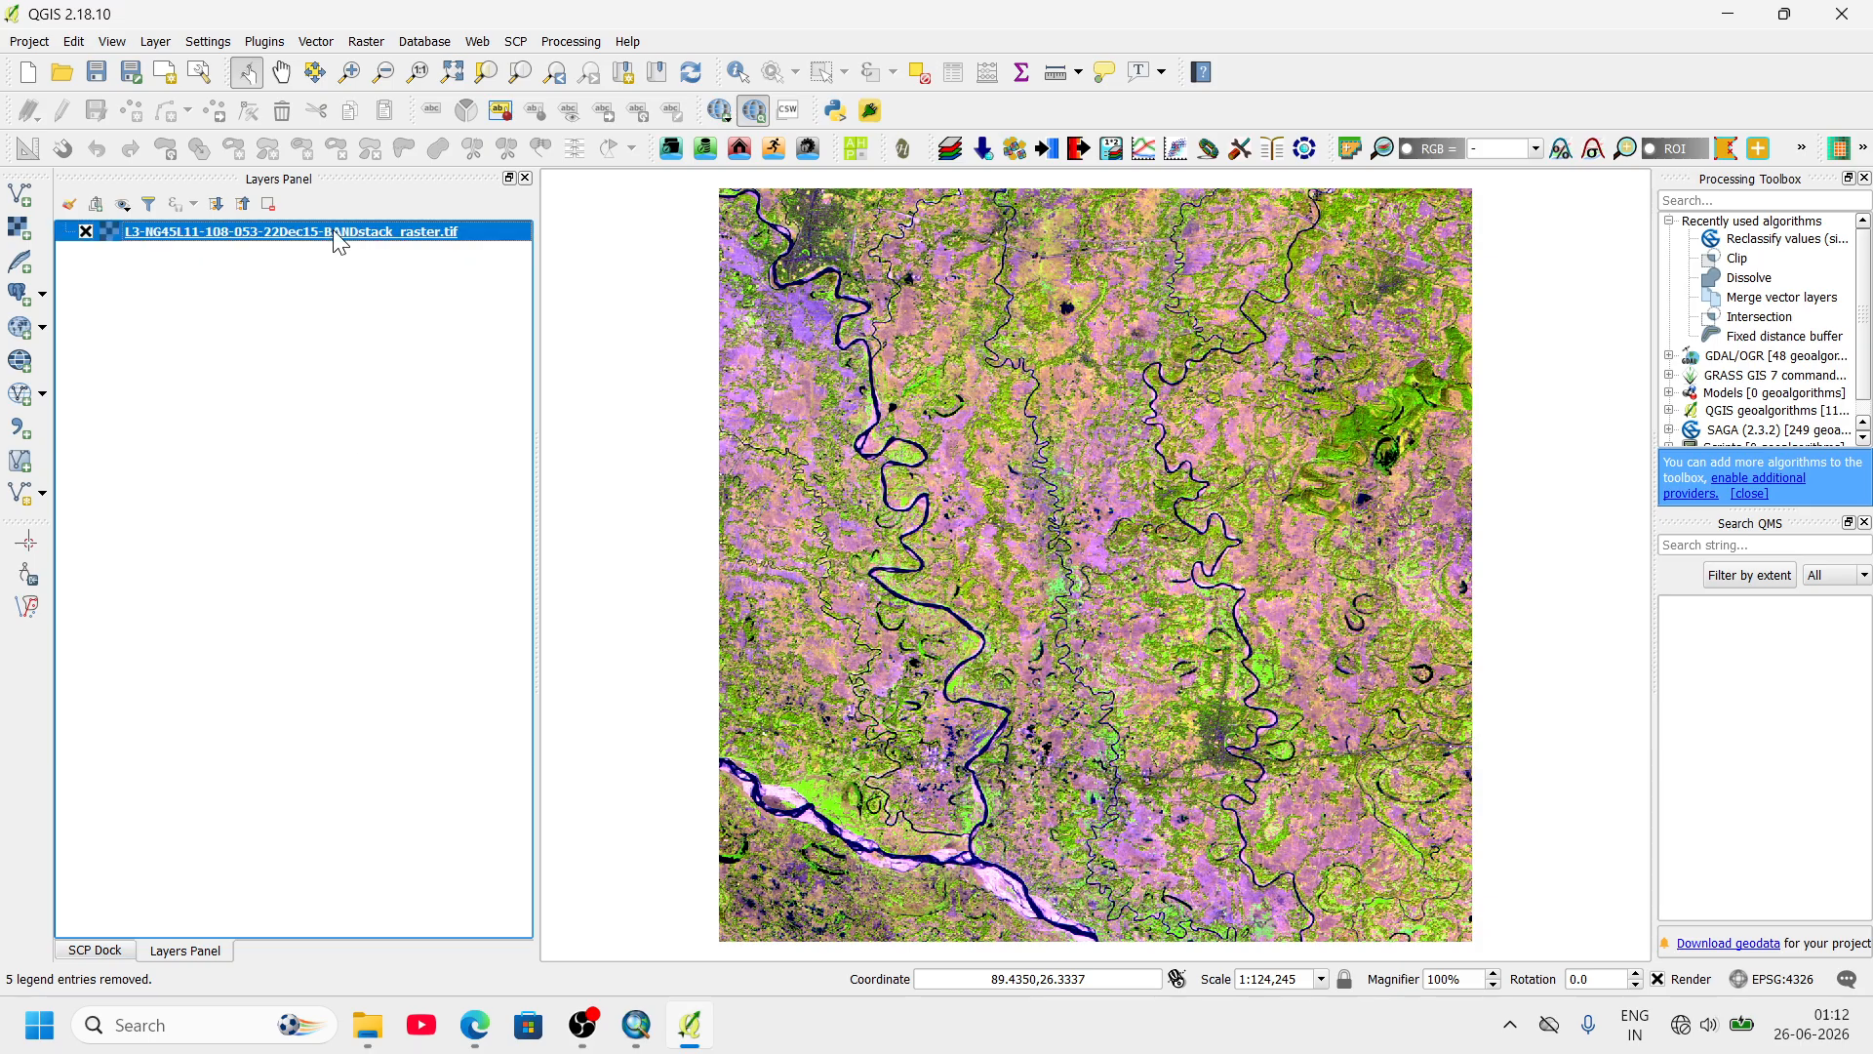
right_click(338, 244)
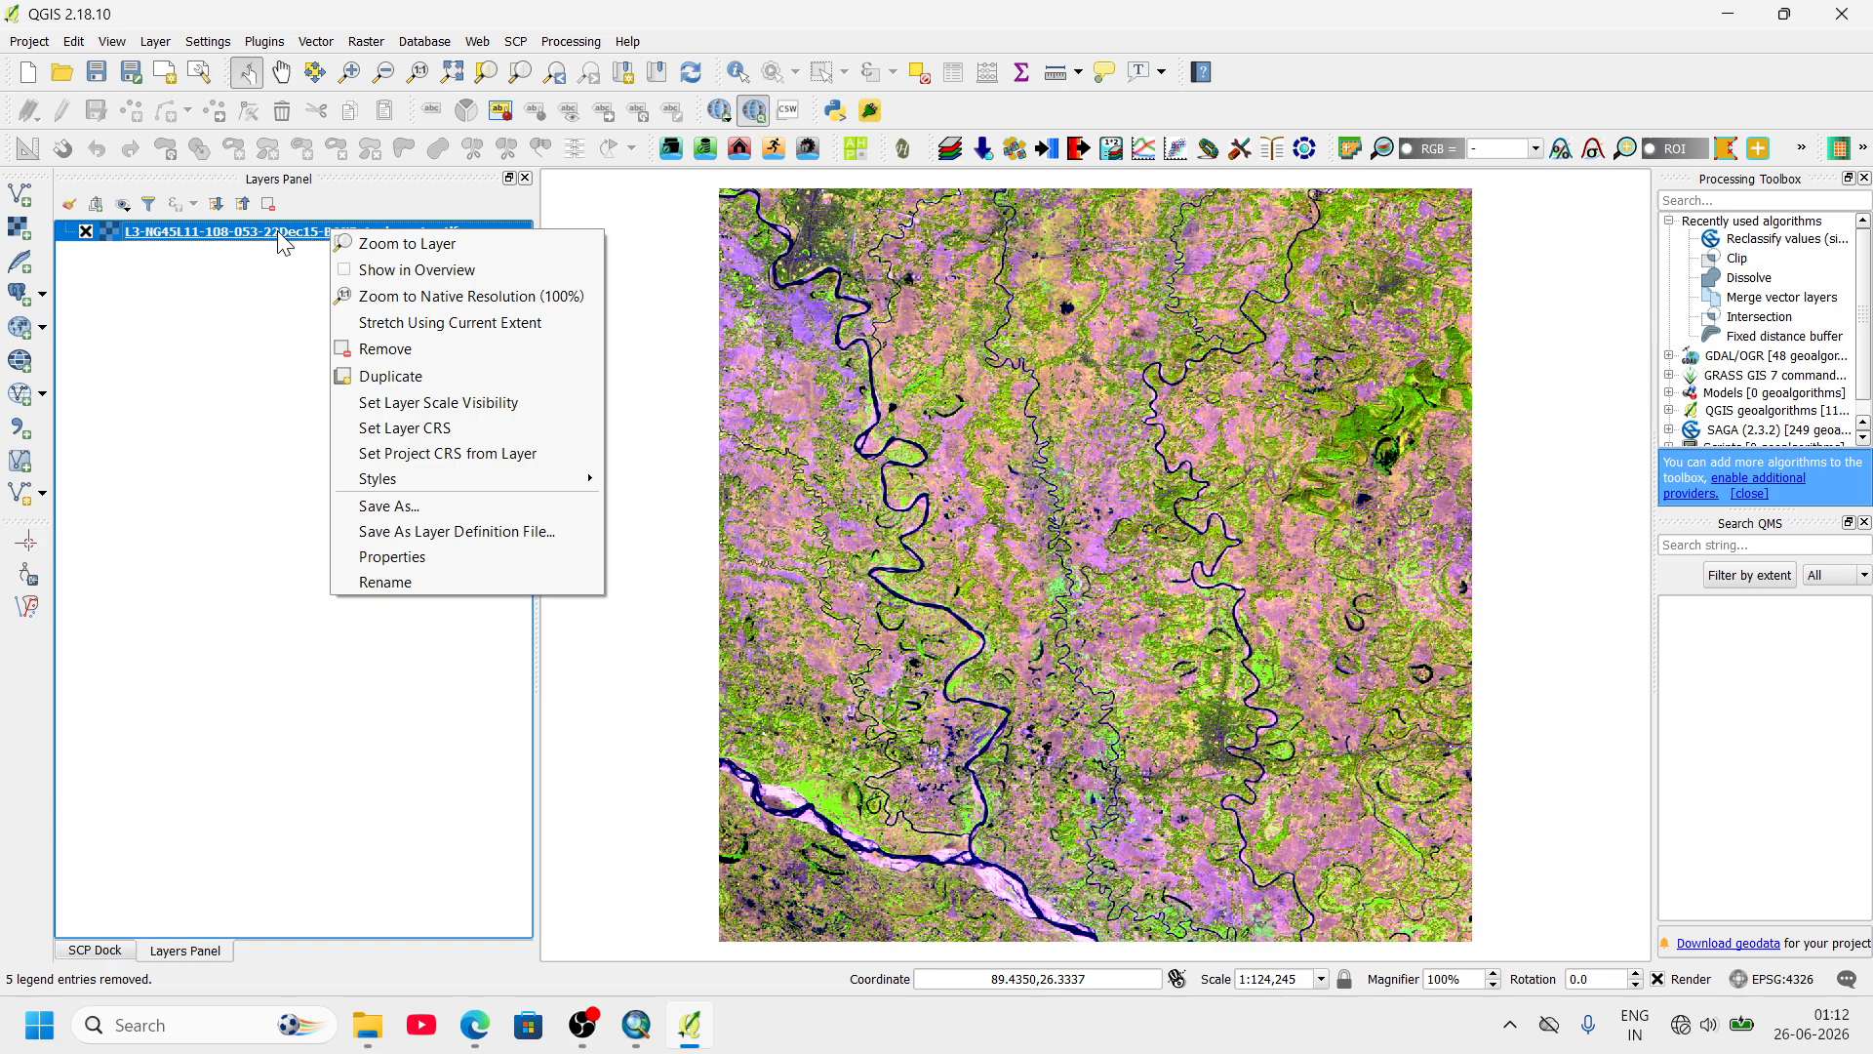
click(195, 315)
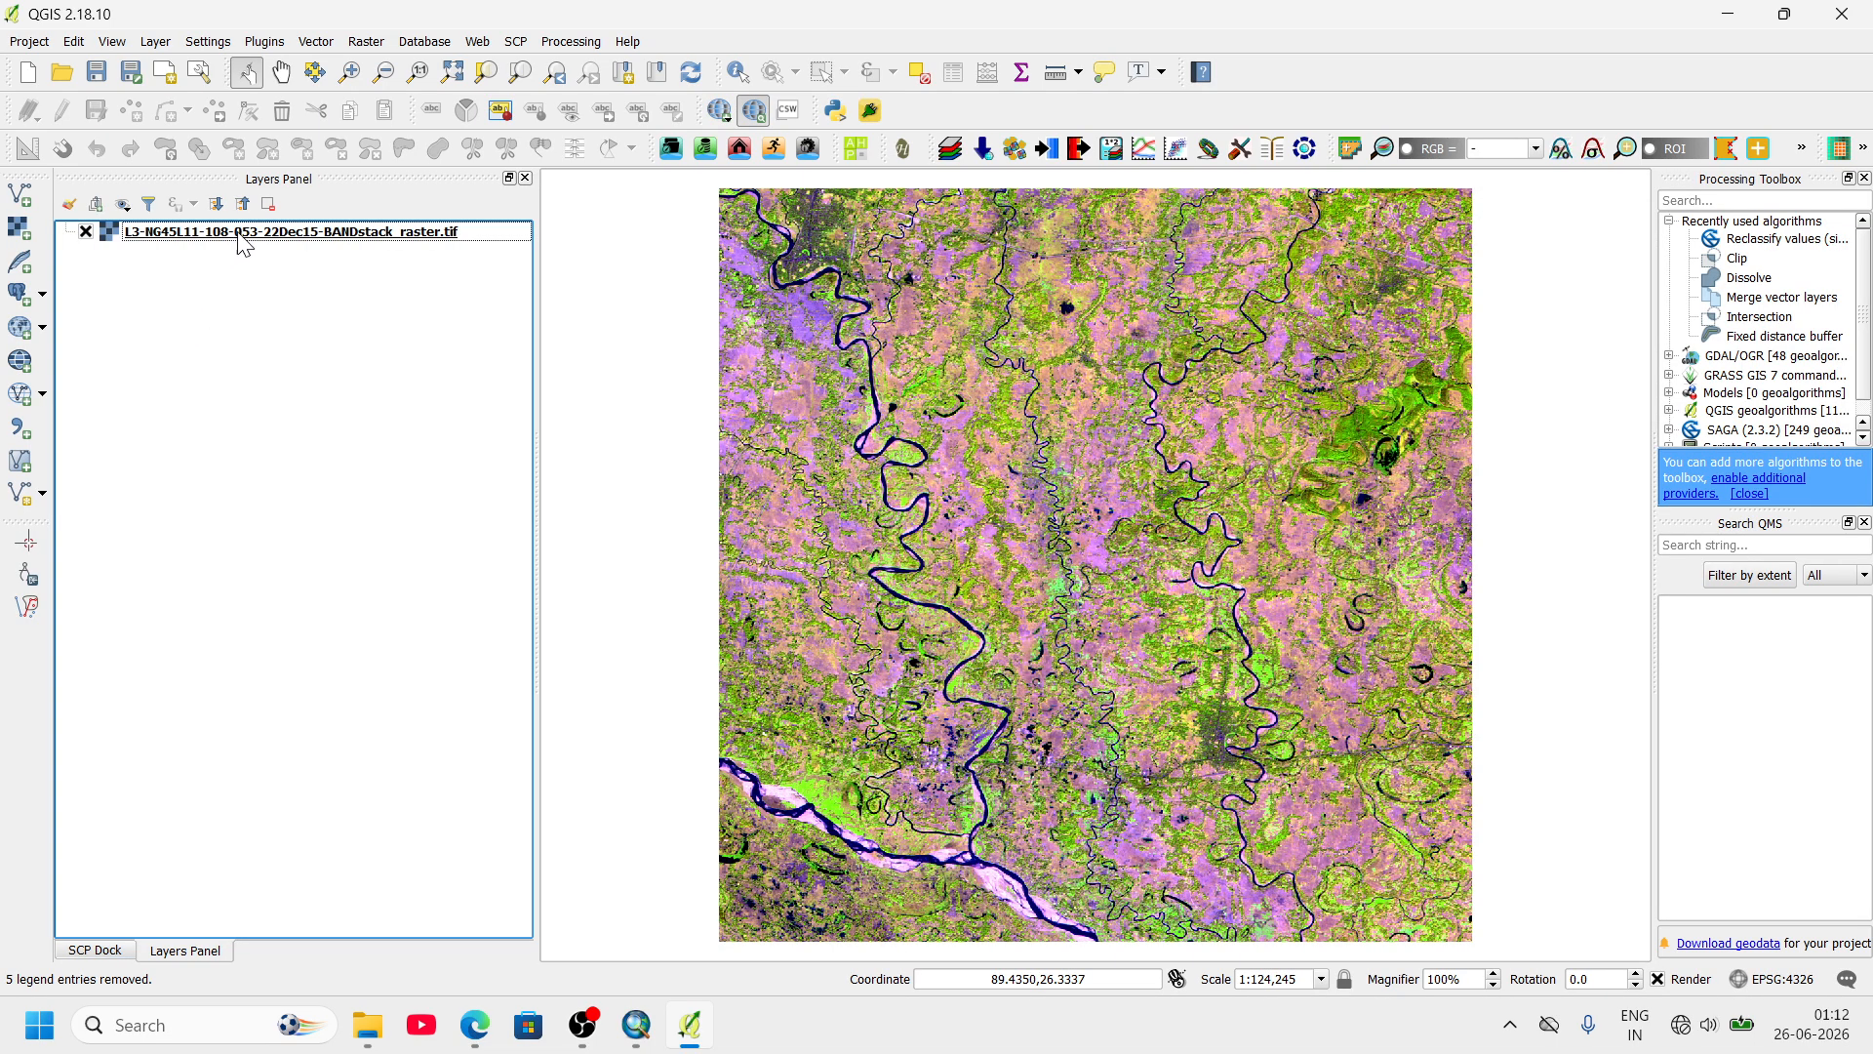
click(268, 210)
- Examine the render type and the red, green and blue band assignments in the stacked raster's style properties
click(271, 238)
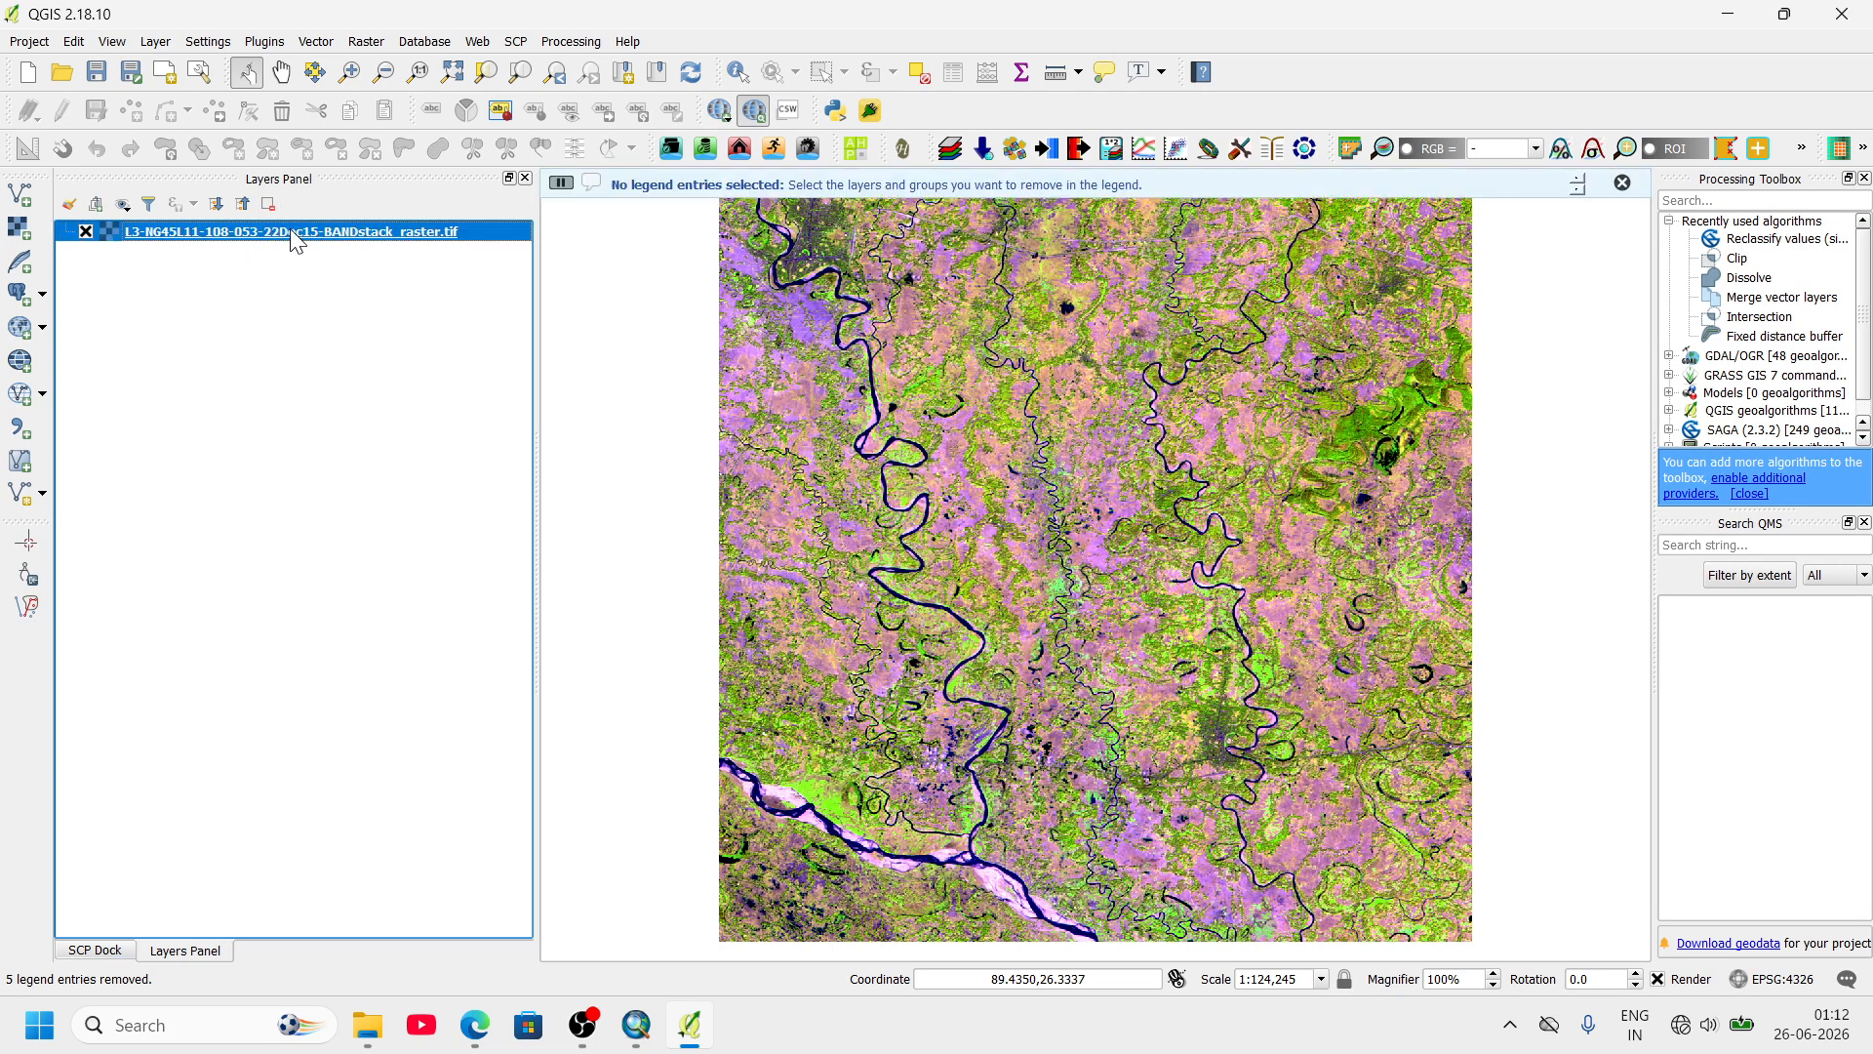
right_click(291, 232)
click(373, 556)
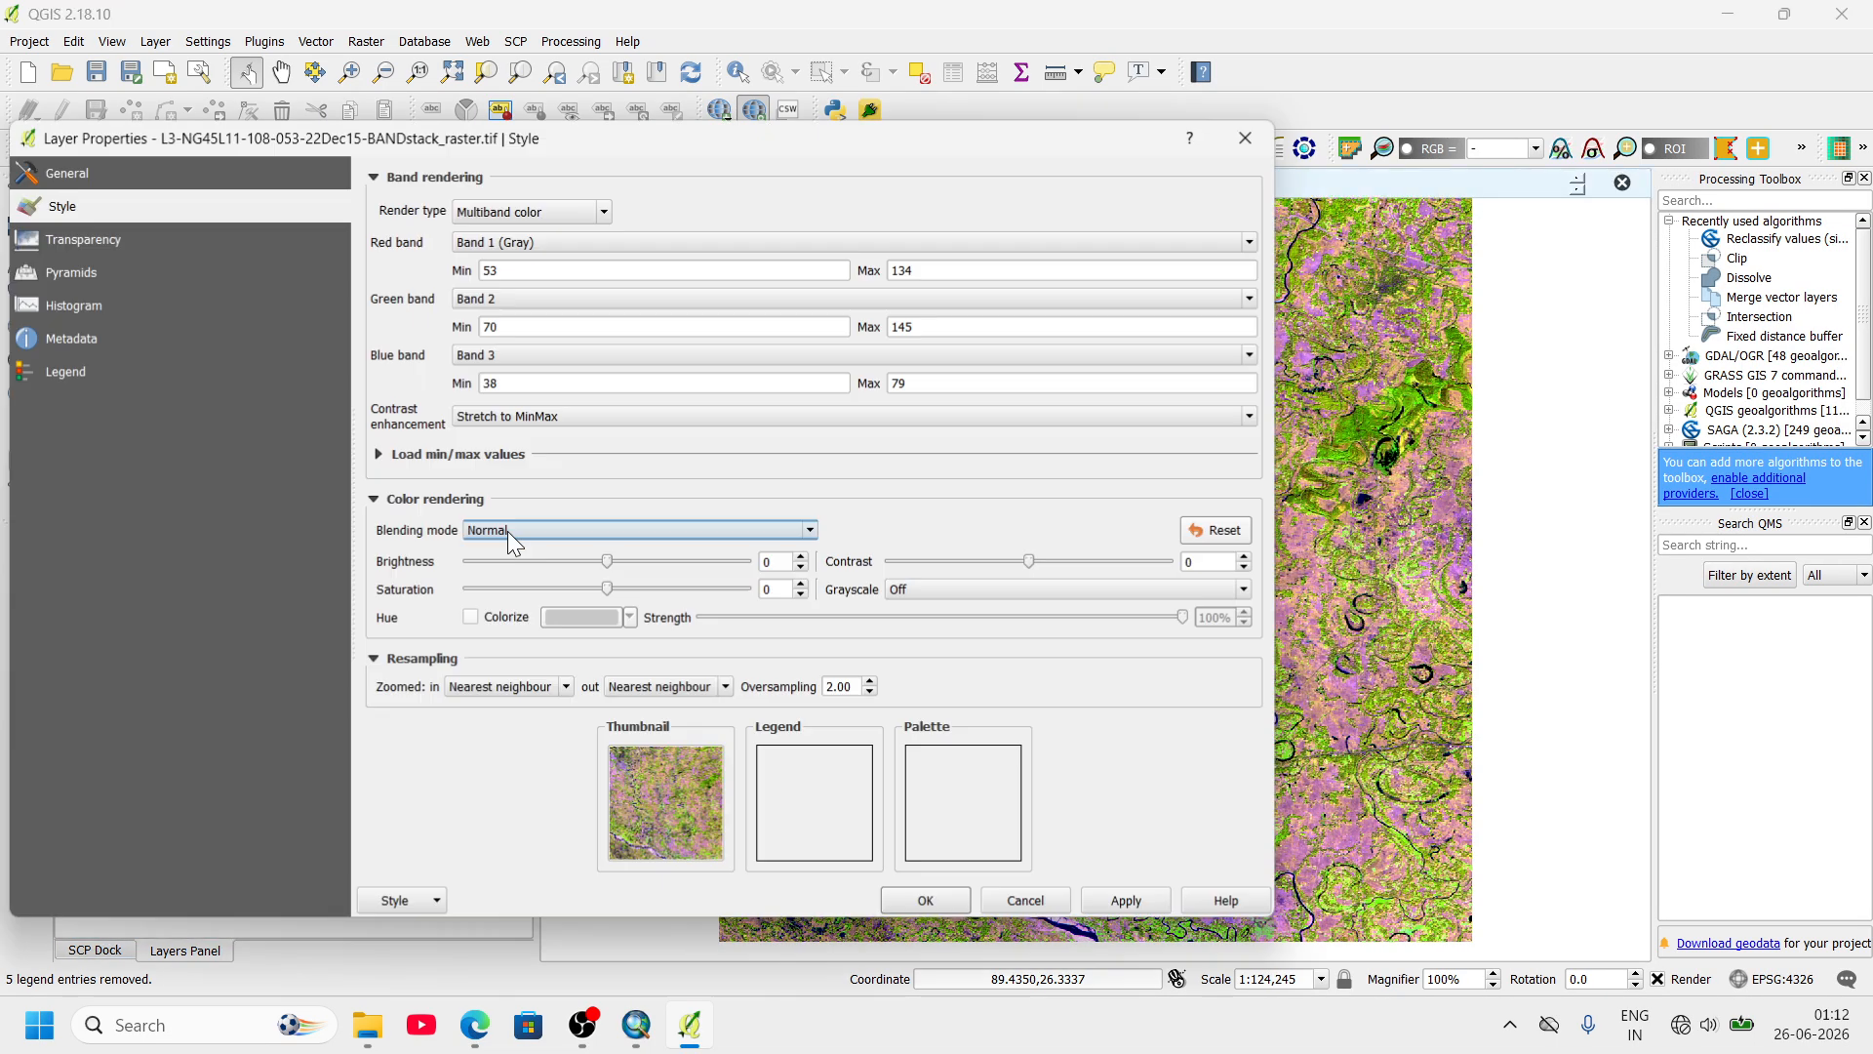
click(89, 179)
click(88, 211)
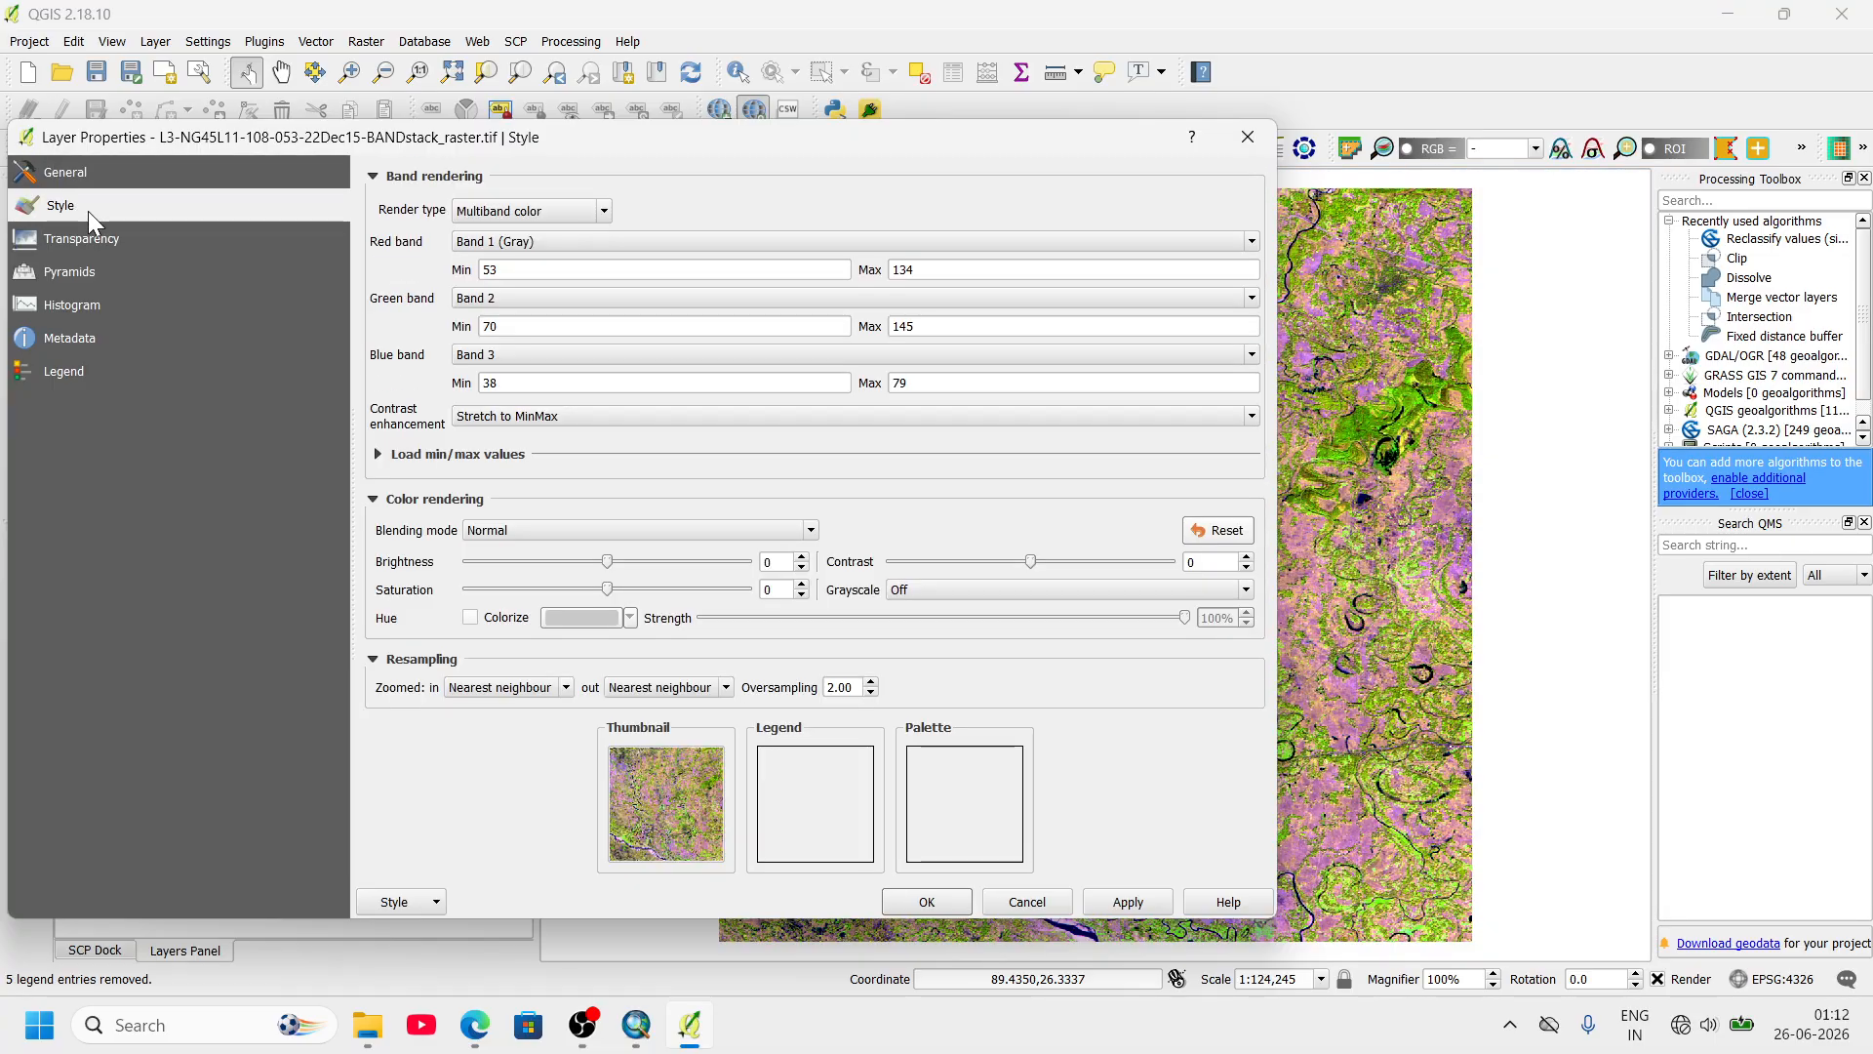
click(540, 215)
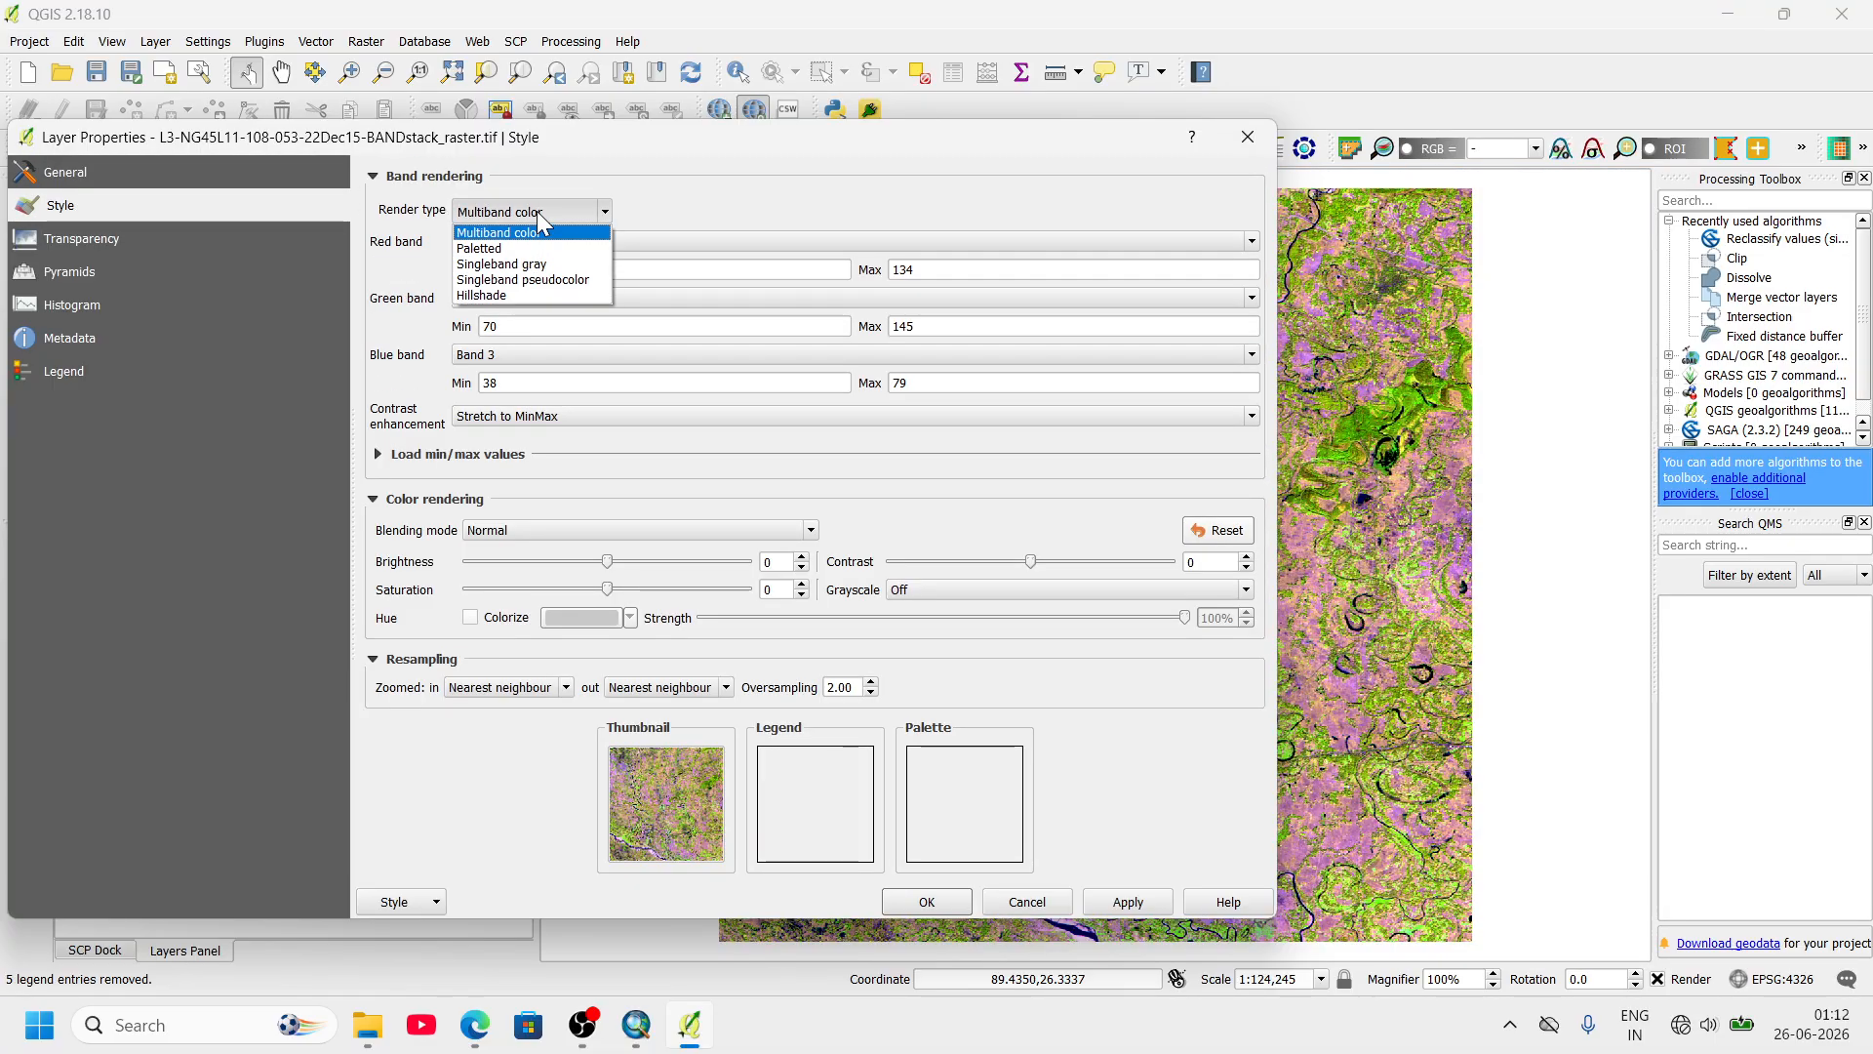
click(536, 211)
click(531, 243)
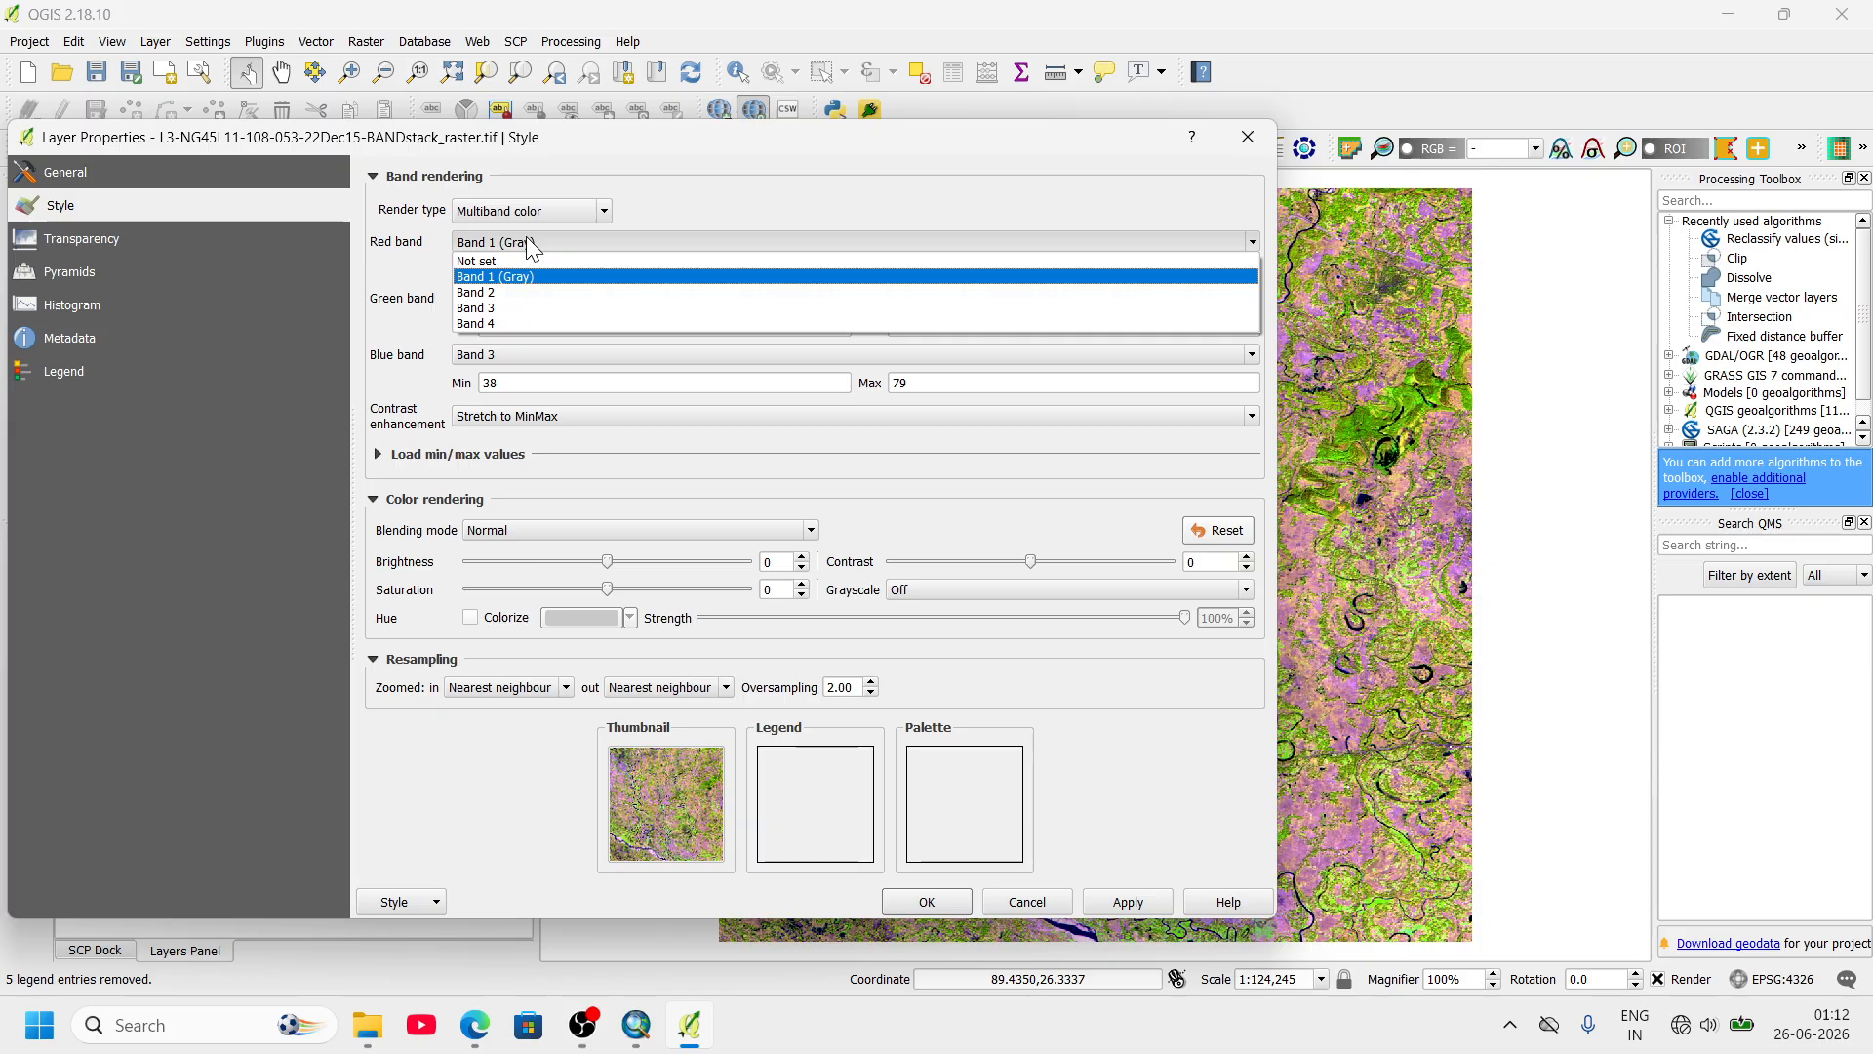
click(420, 269)
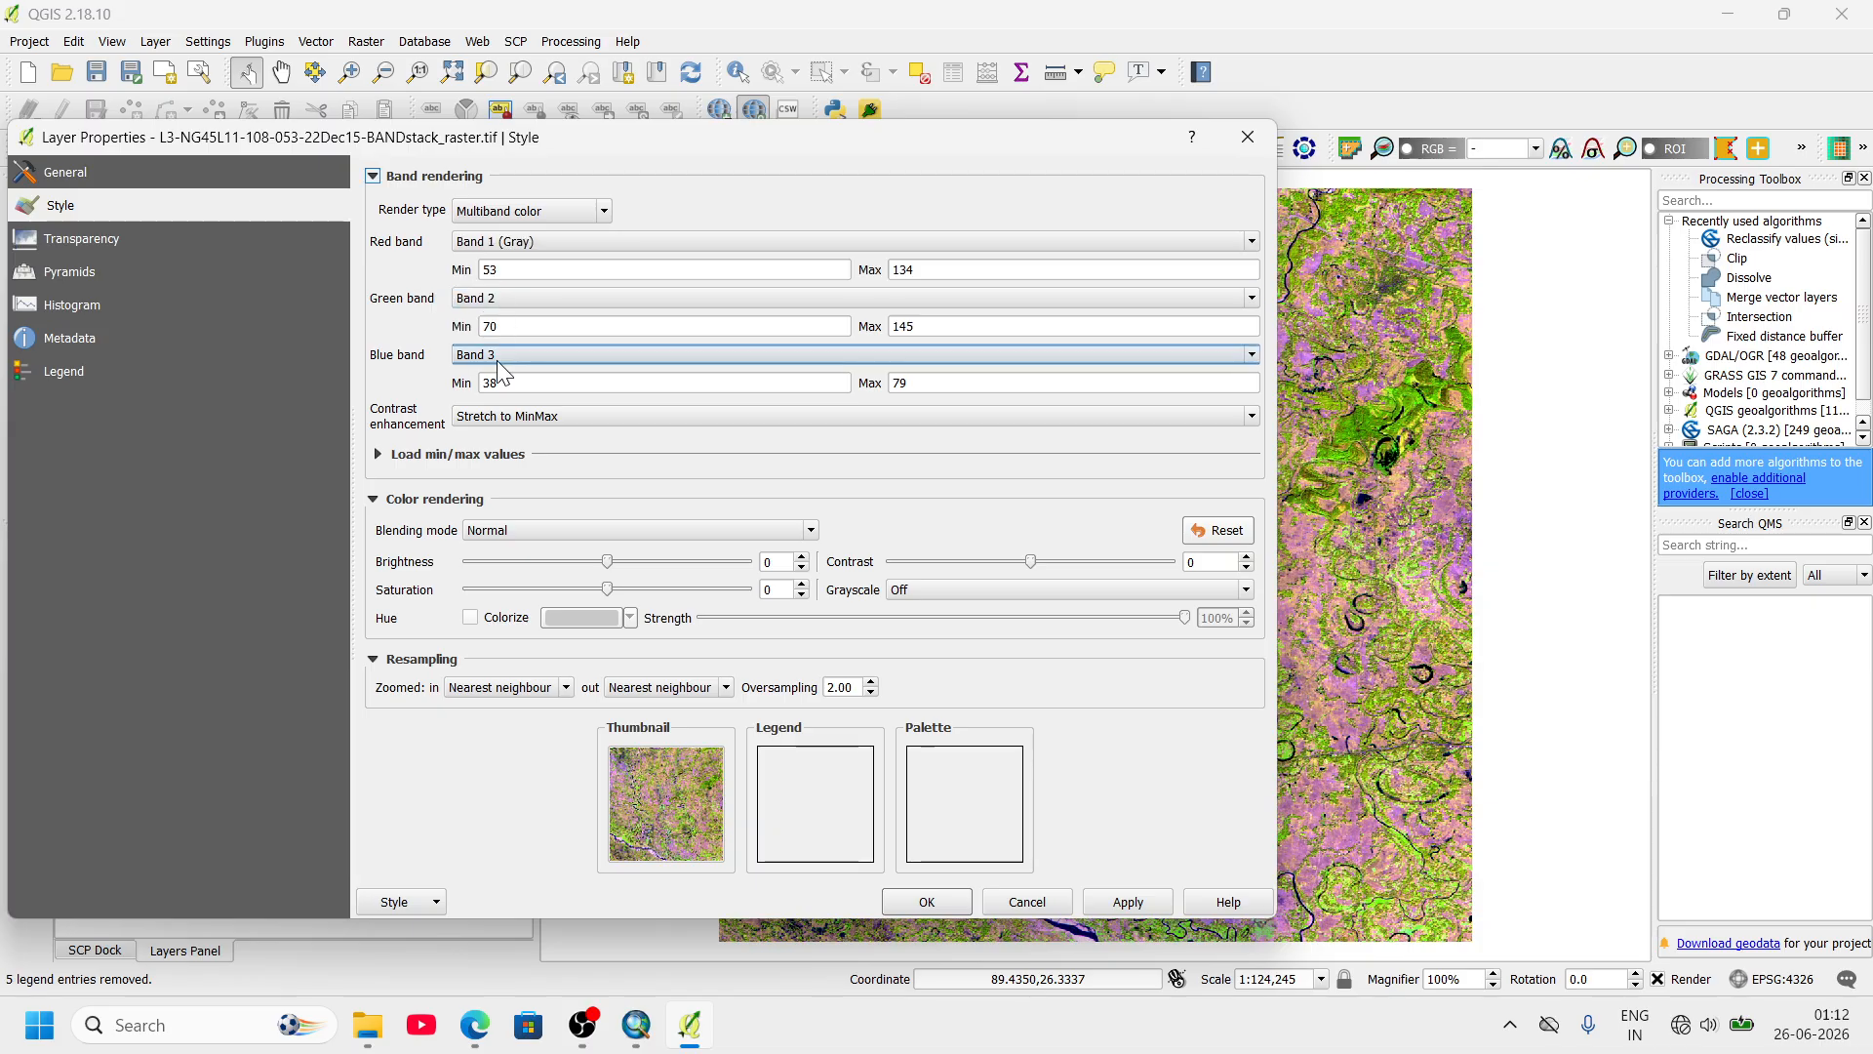
click(496, 360)
click(402, 330)
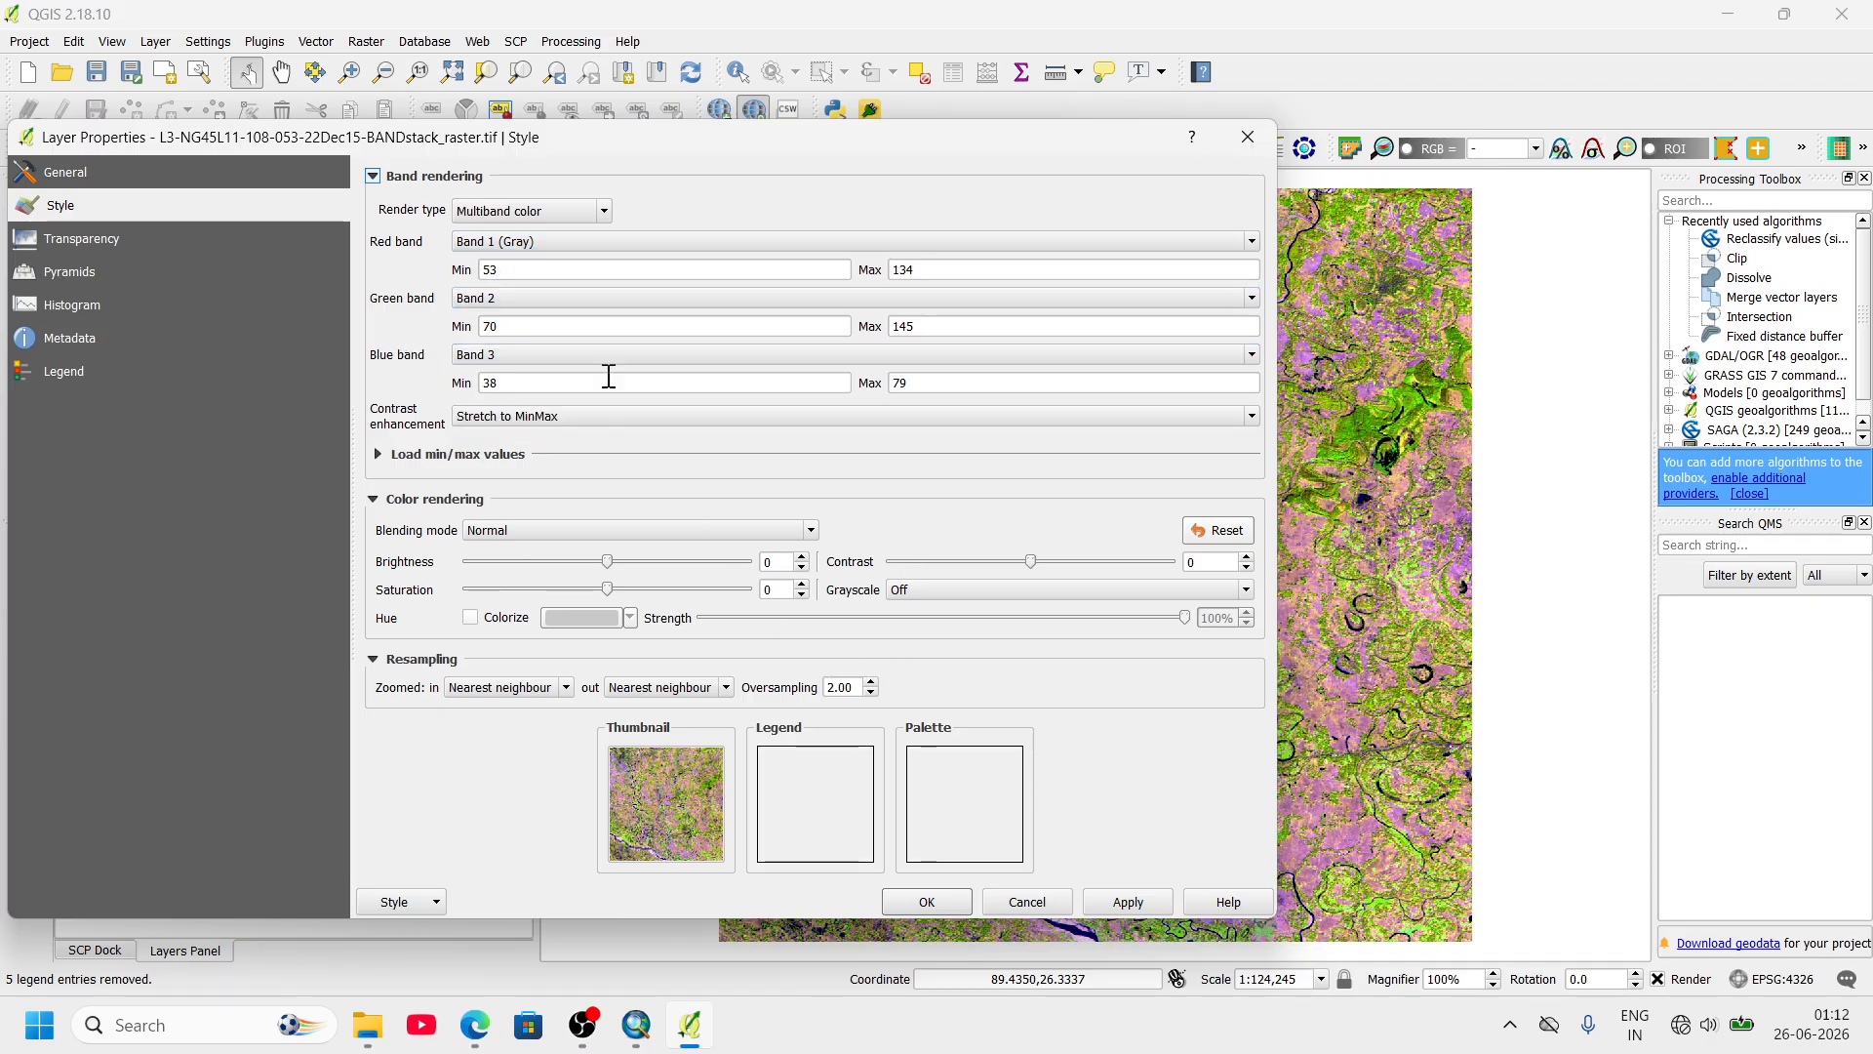
click(1117, 904)
click(1022, 905)
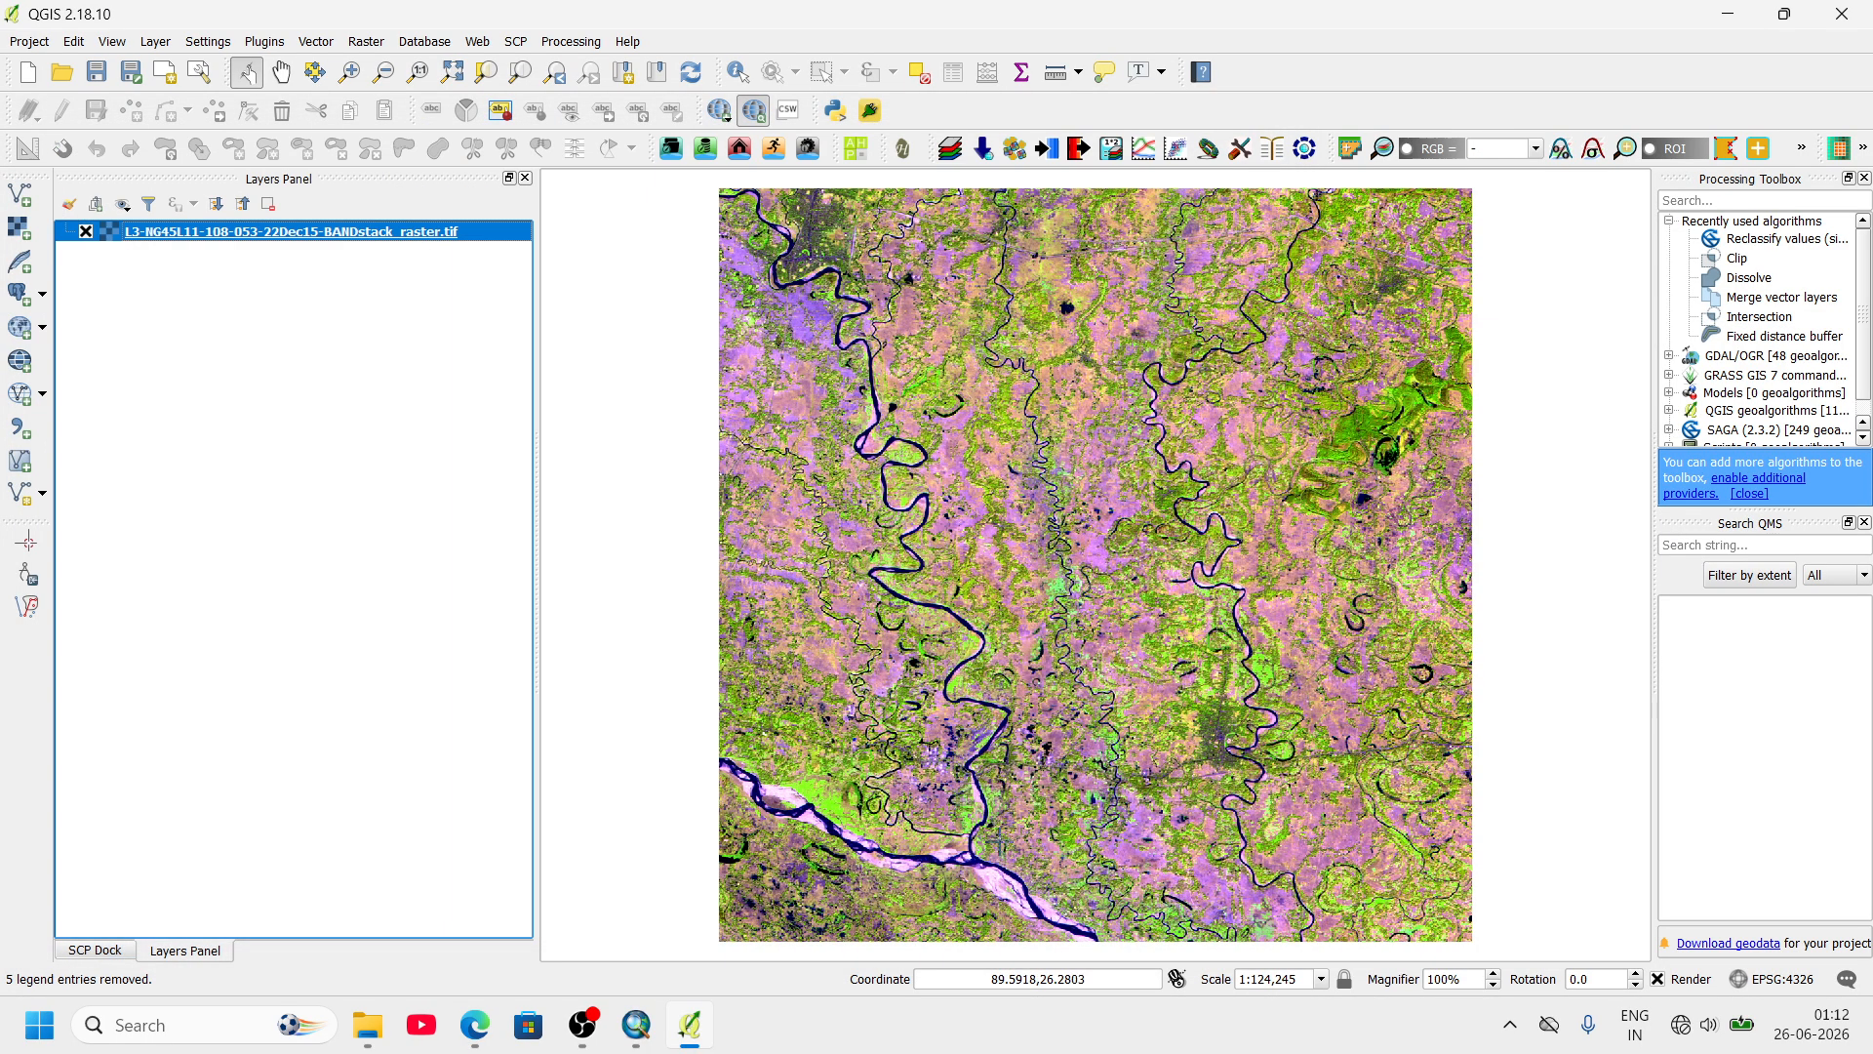
- Switch to ArcMap and display Band_Compo.tif with Band_4 as red, Band_3 as green and Band_2 as blue
click(636, 1024)
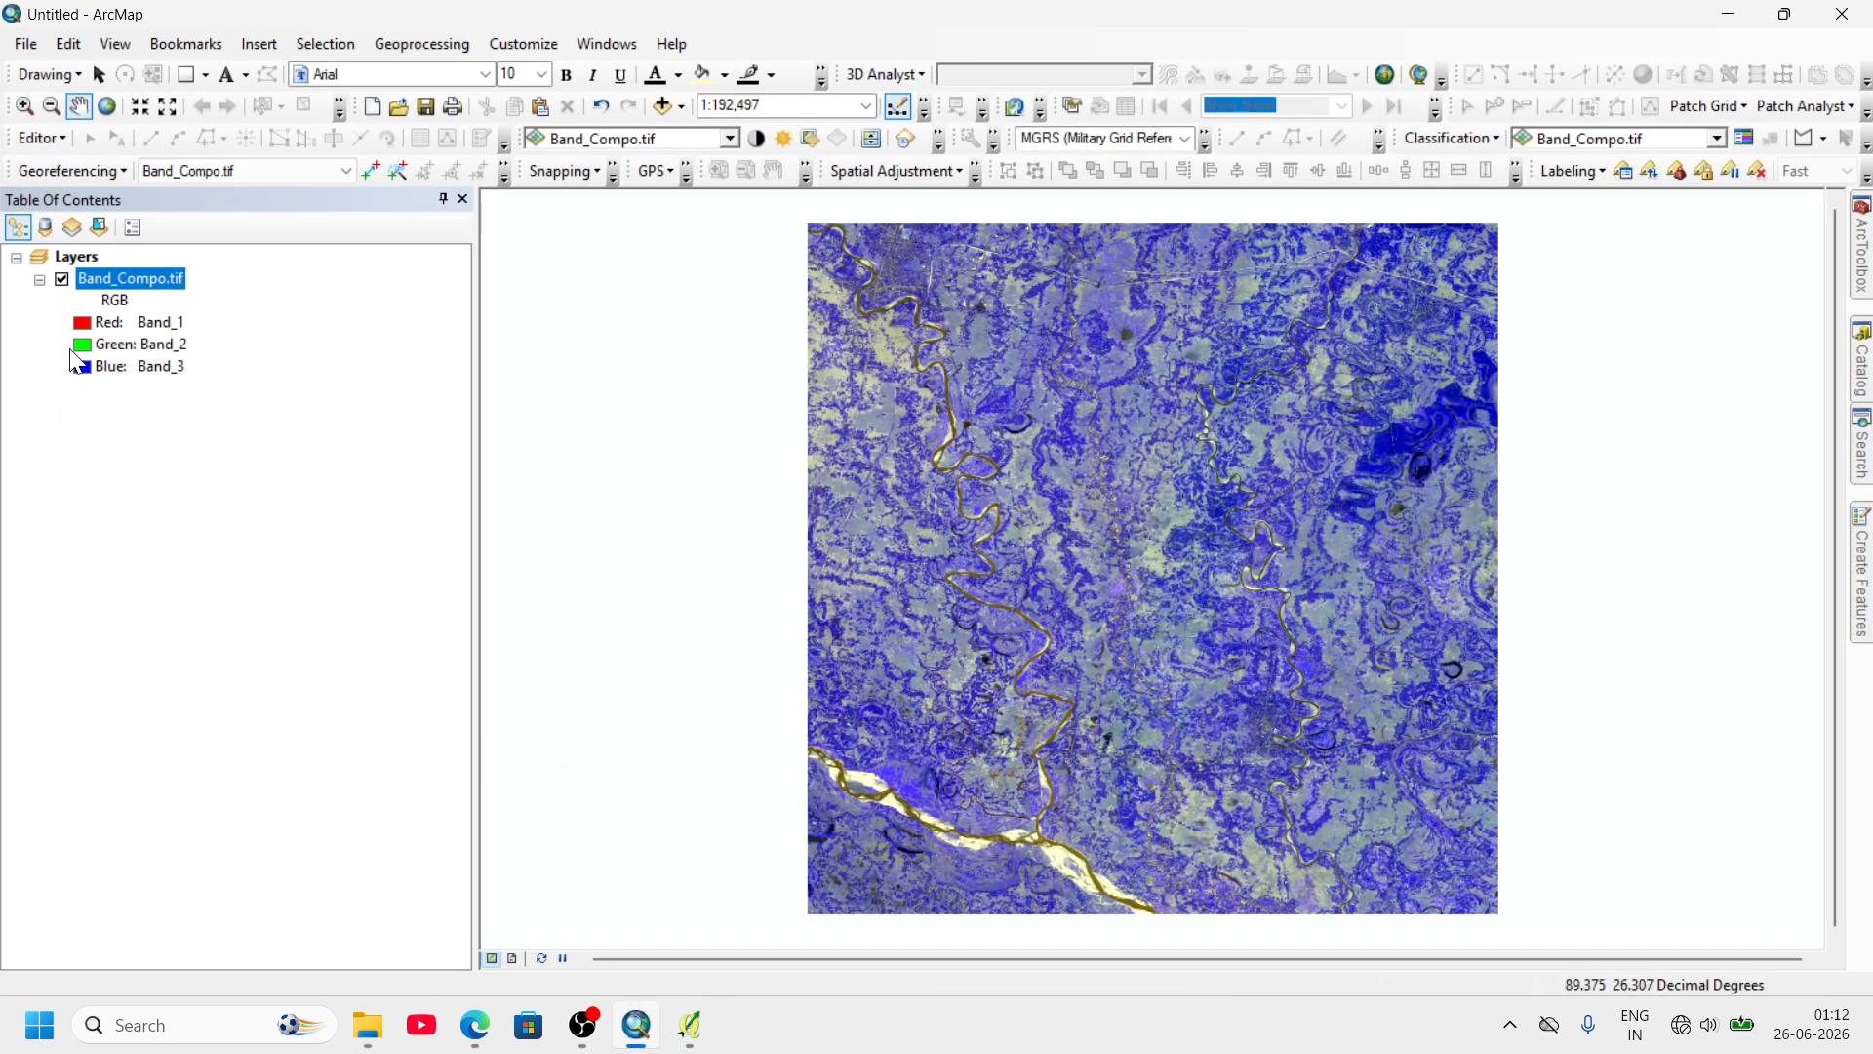
click(122, 322)
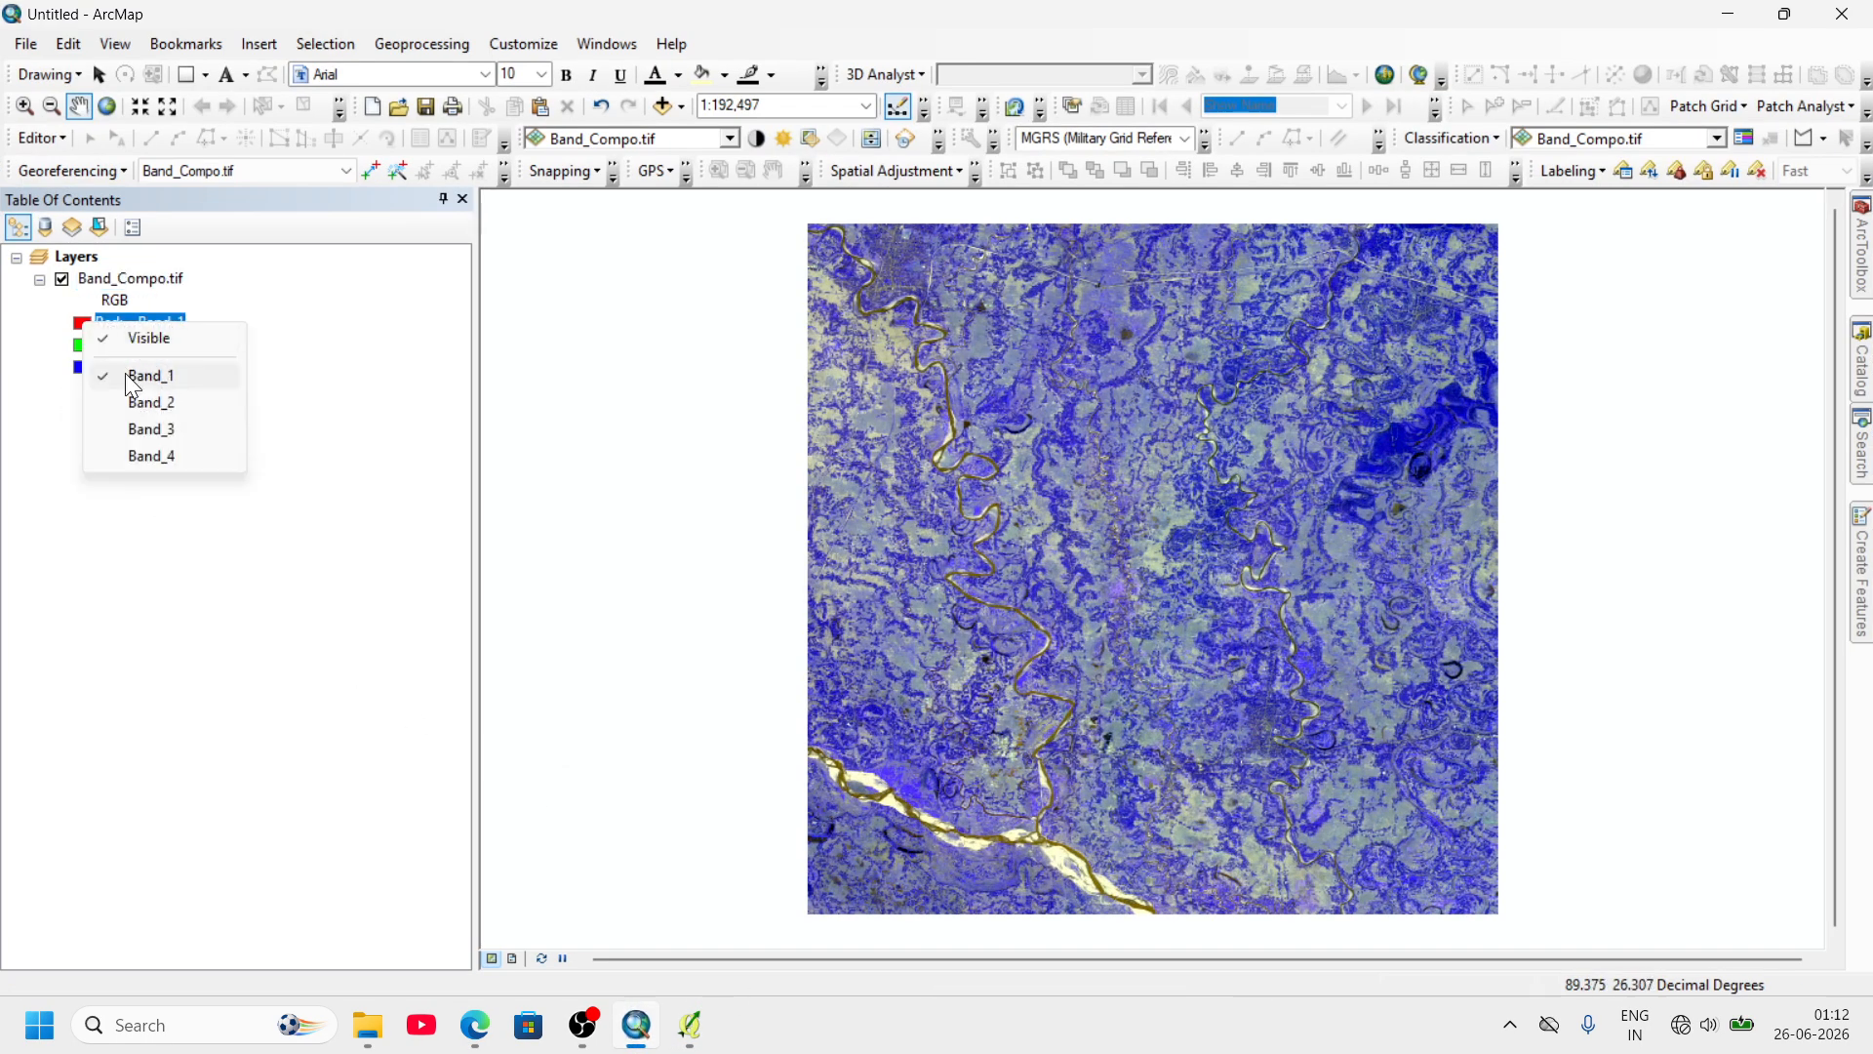
click(161, 457)
click(90, 344)
click(156, 451)
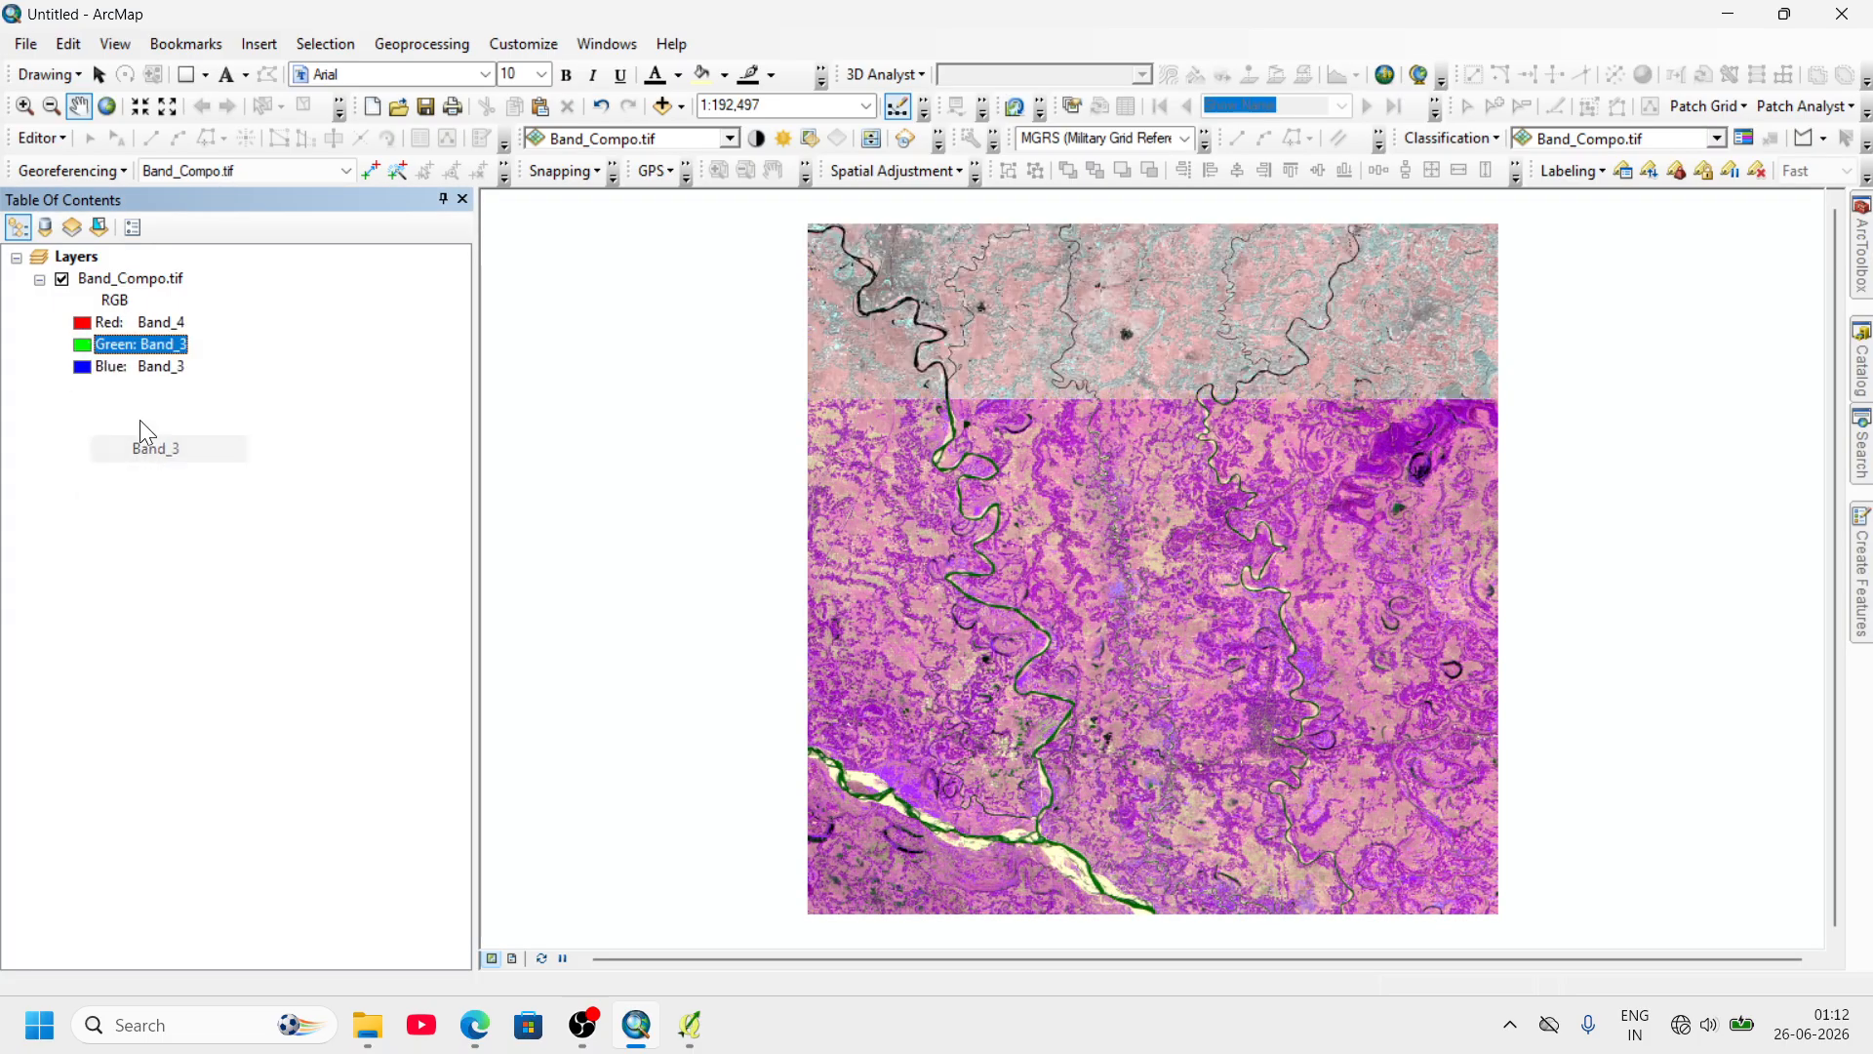
click(98, 367)
click(156, 450)
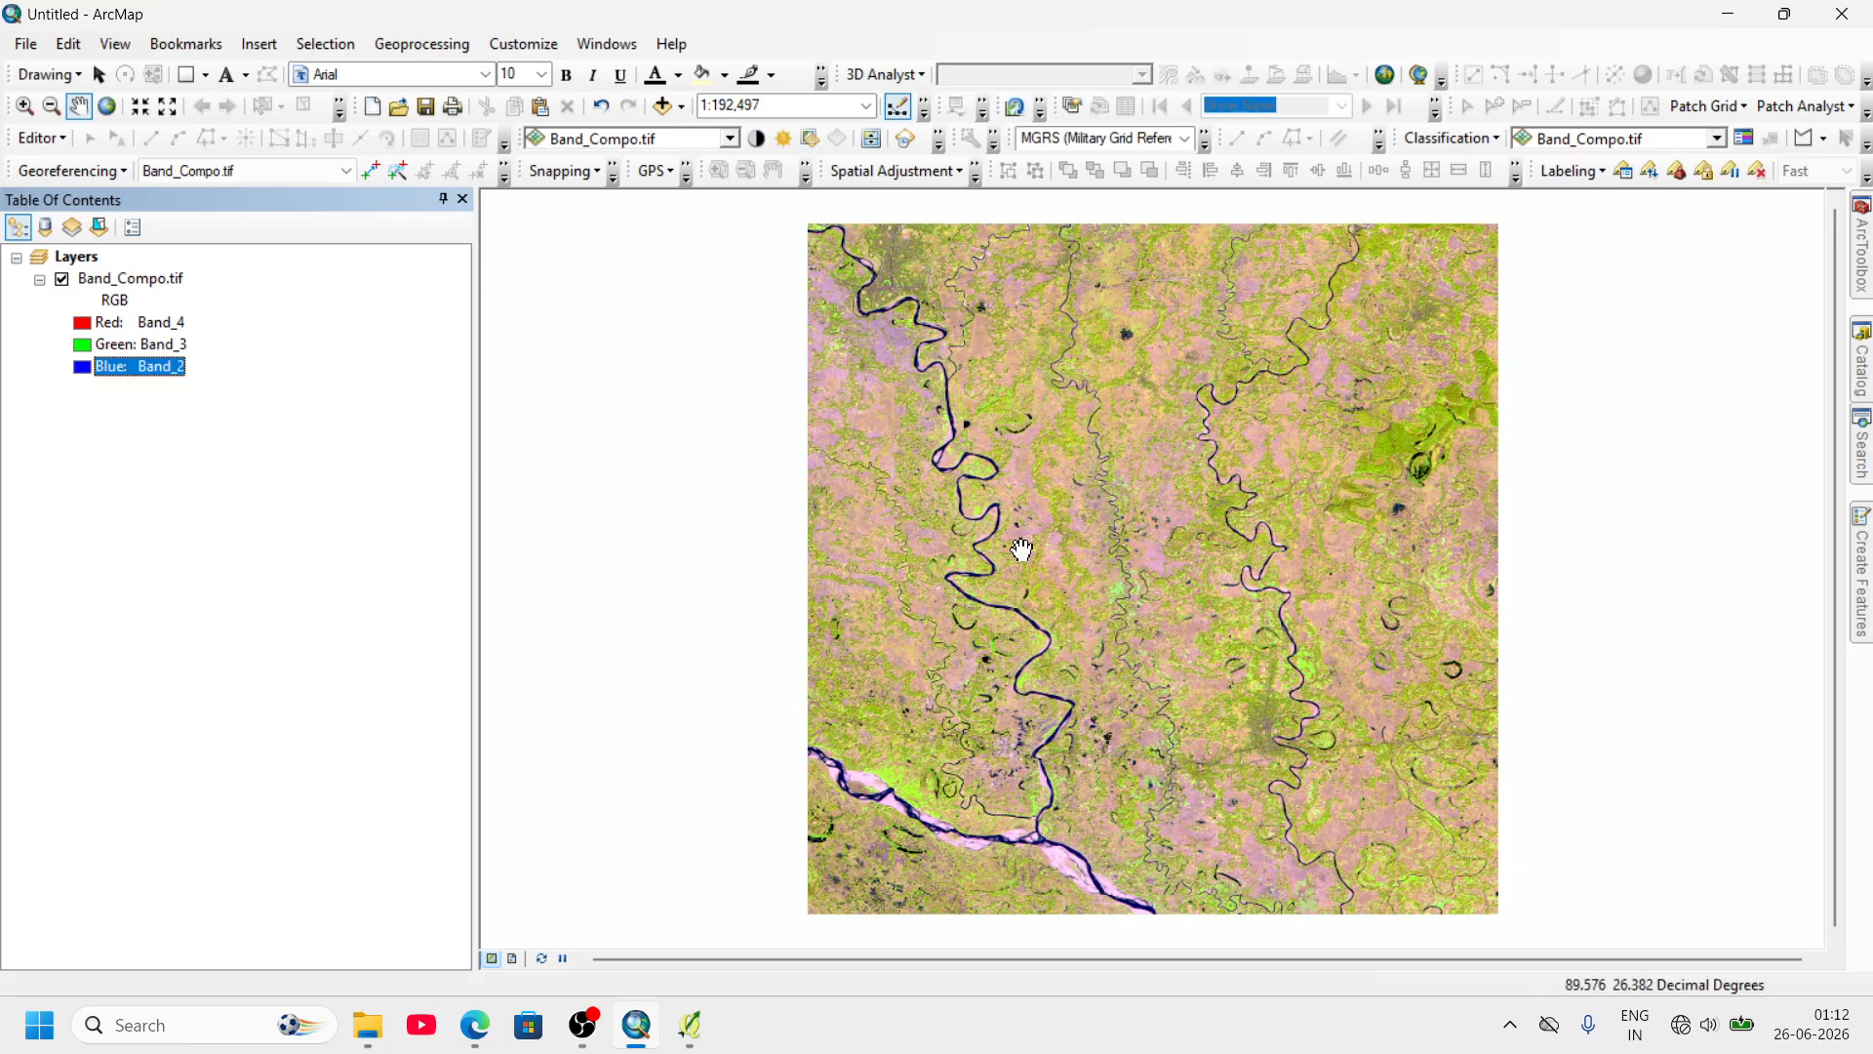
scroll(993, 540, down, 4)
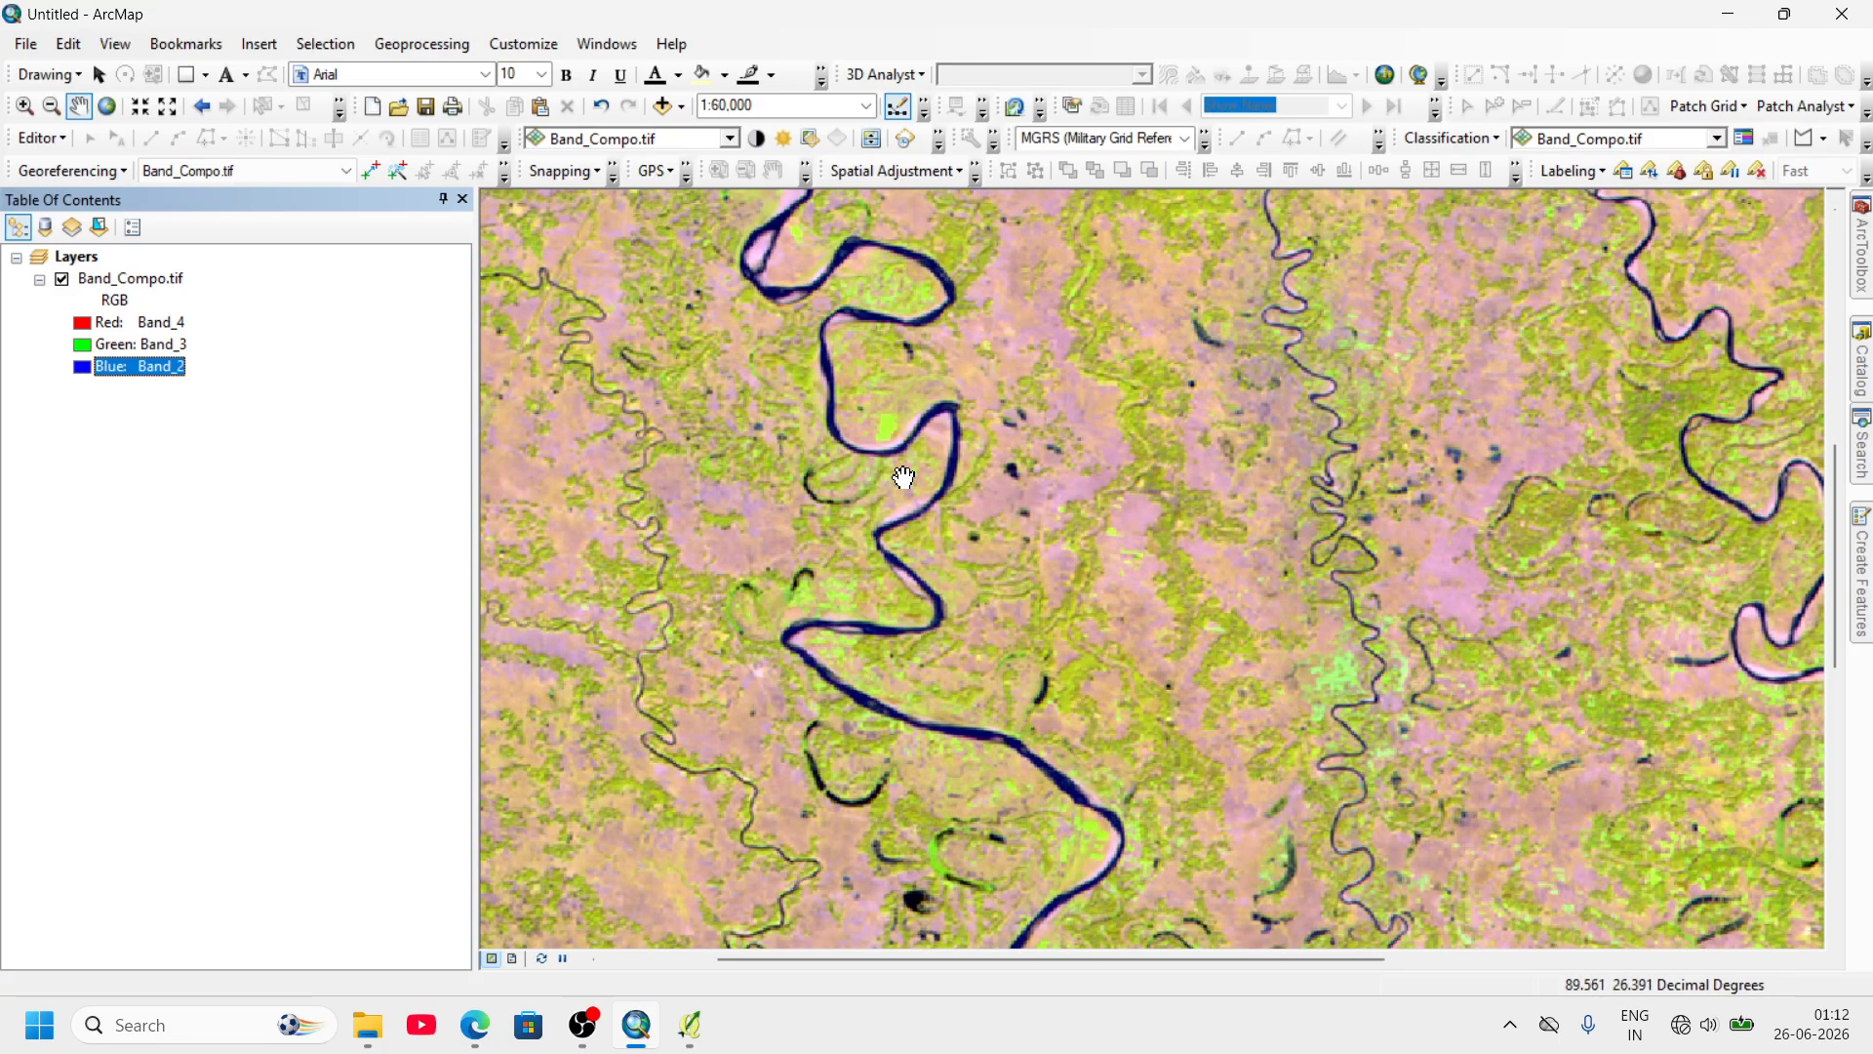
scroll(855, 452, down, 1)
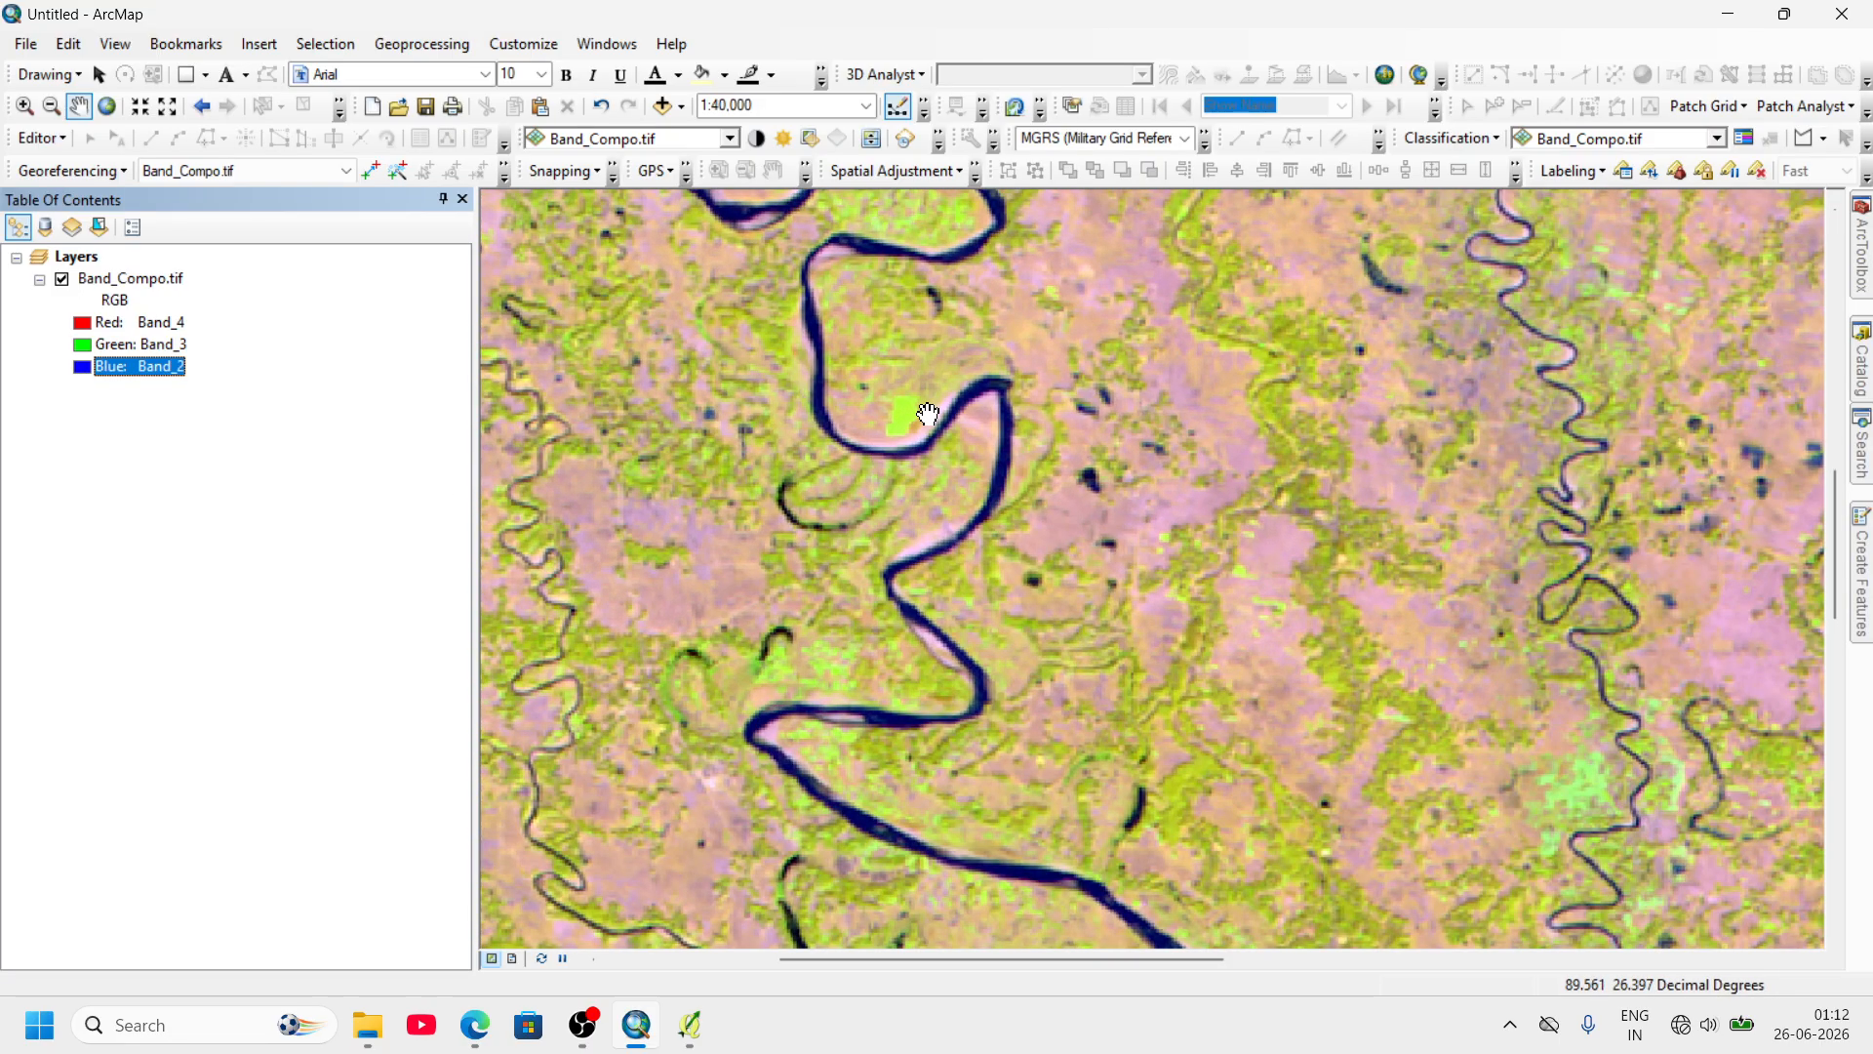
- Change the Band_Compo.tif composite to Band_3 as red, Band_2 as green and Band_1 as blue
click(109, 323)
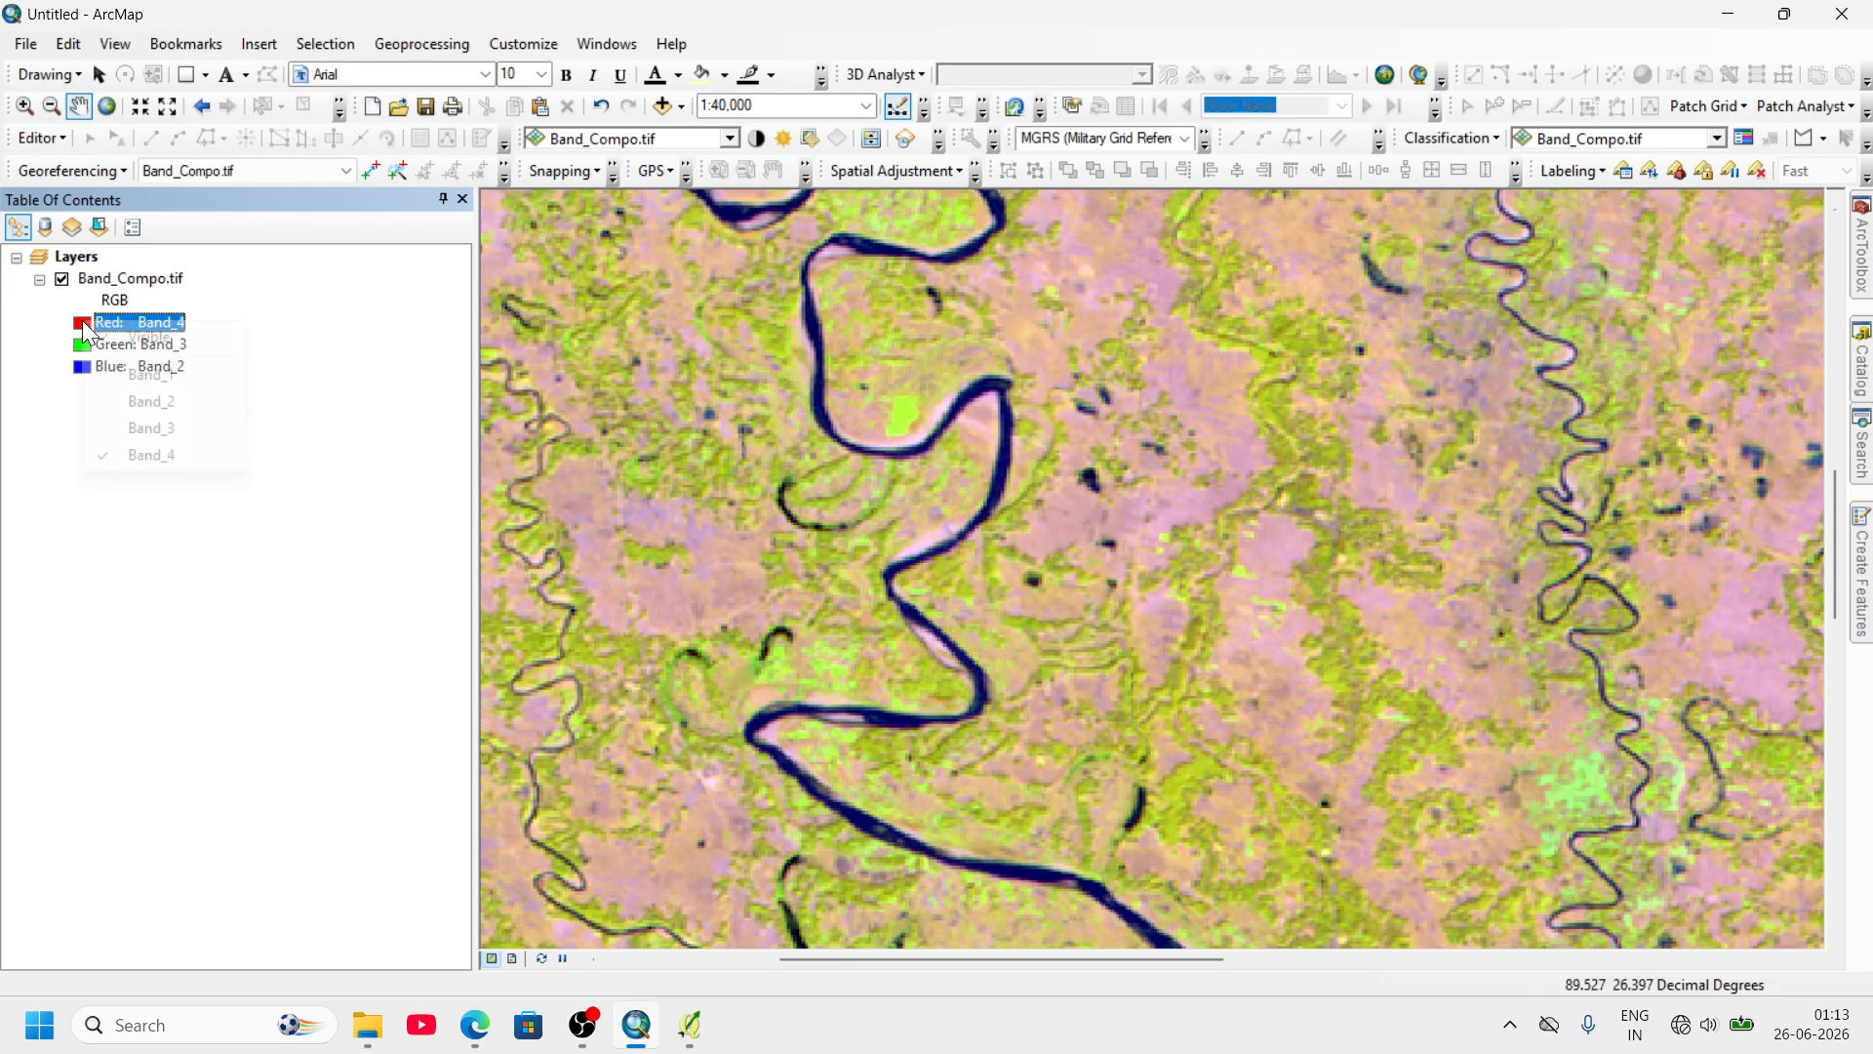
click(162, 427)
click(136, 345)
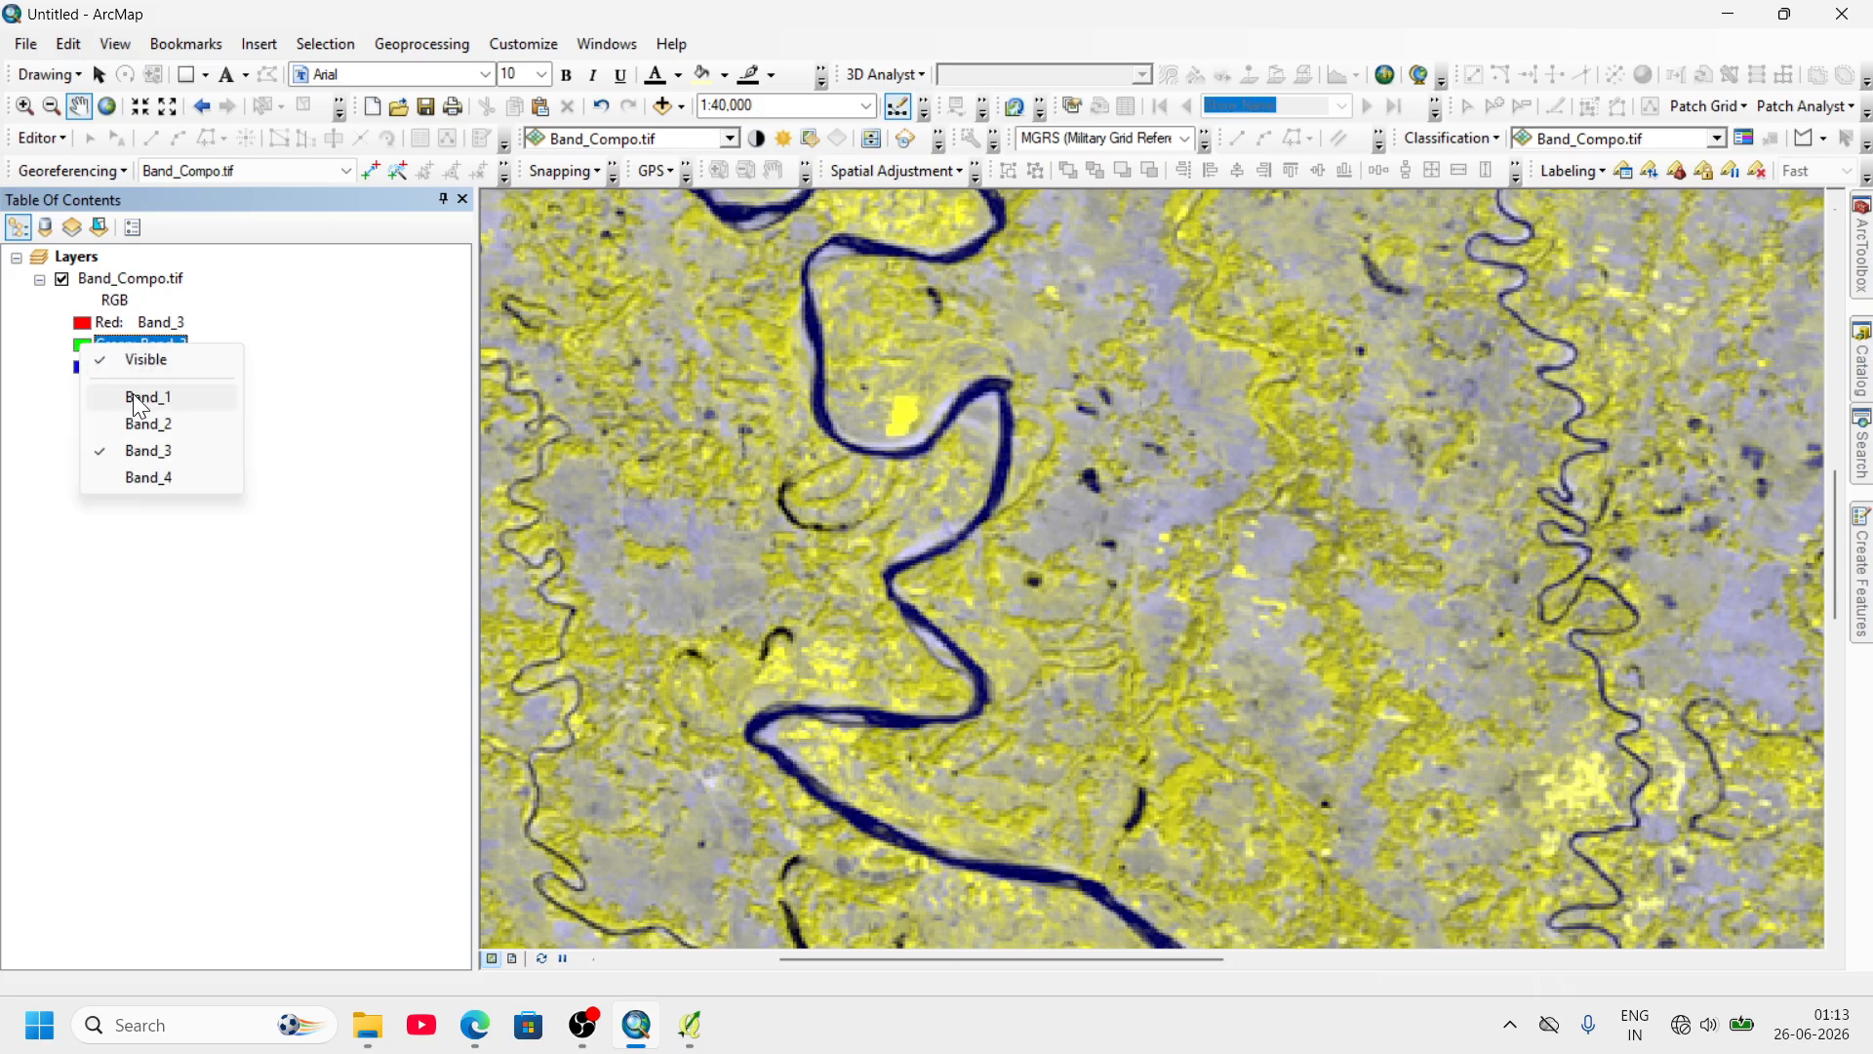
click(149, 408)
click(88, 371)
click(146, 414)
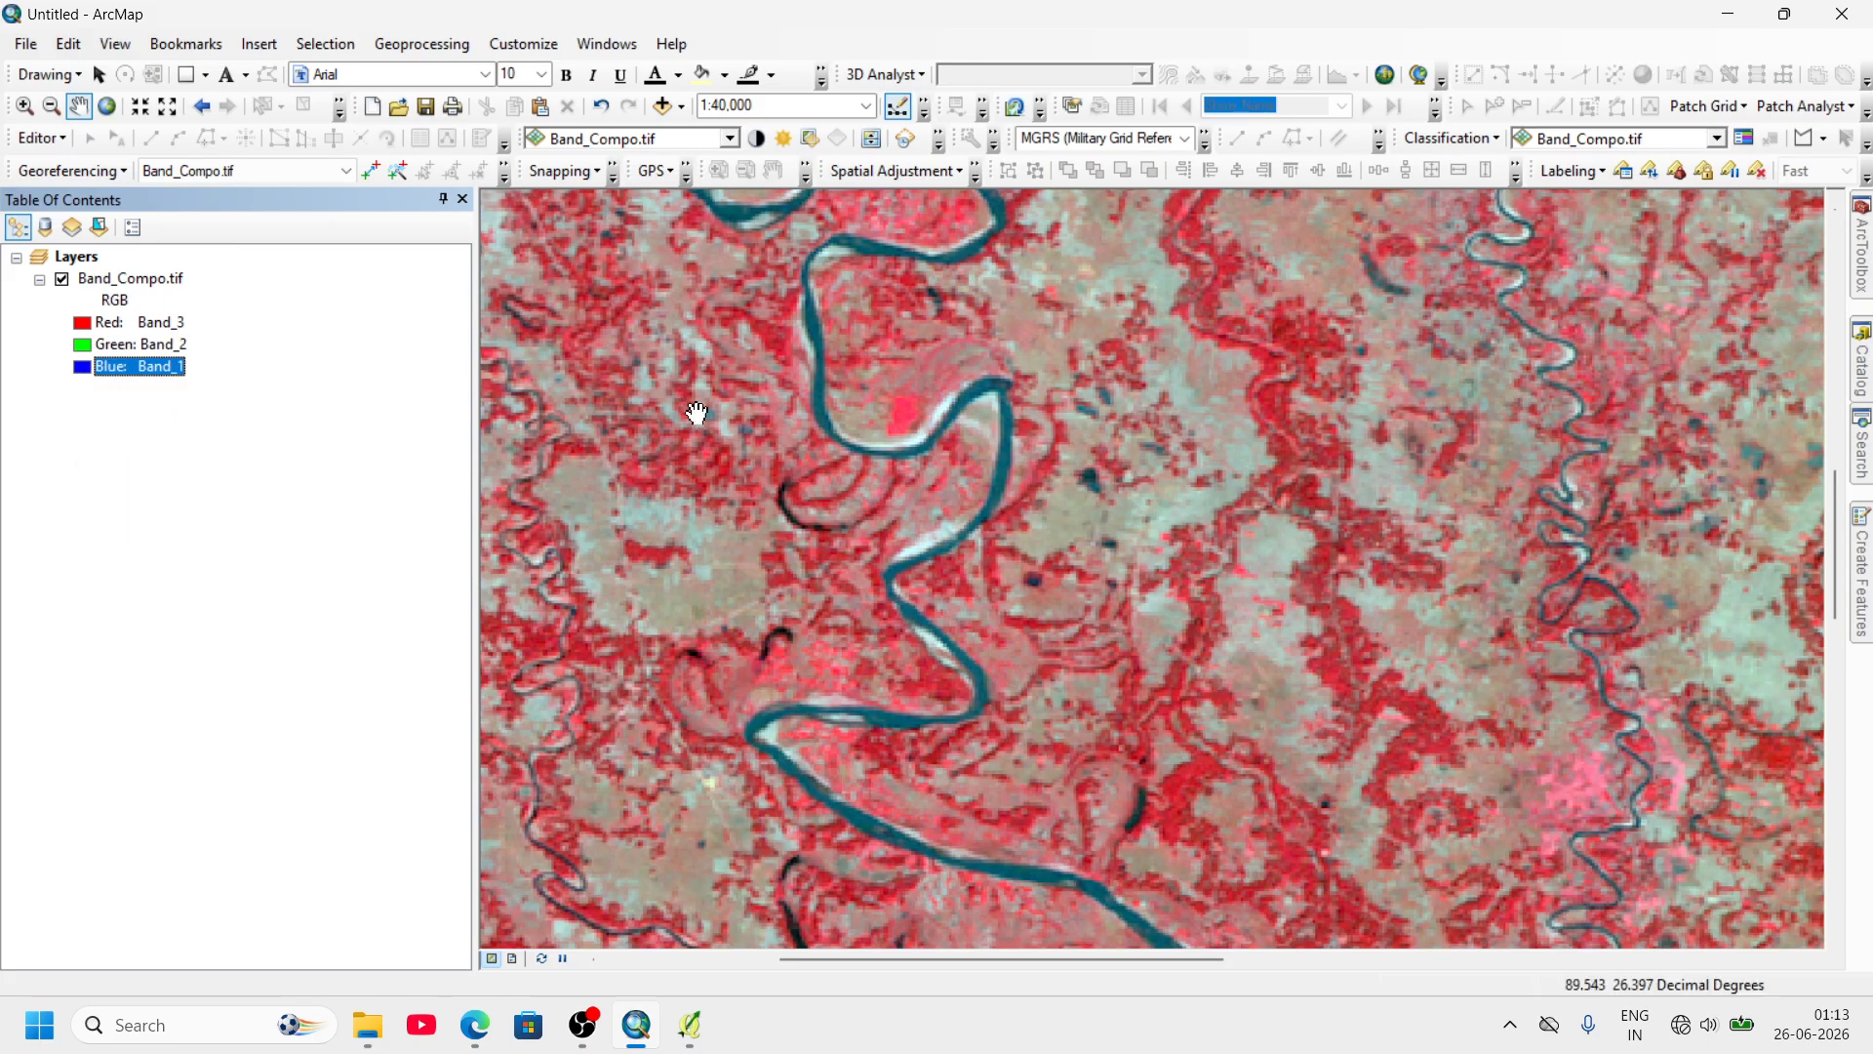
scroll(824, 499, up, 5)
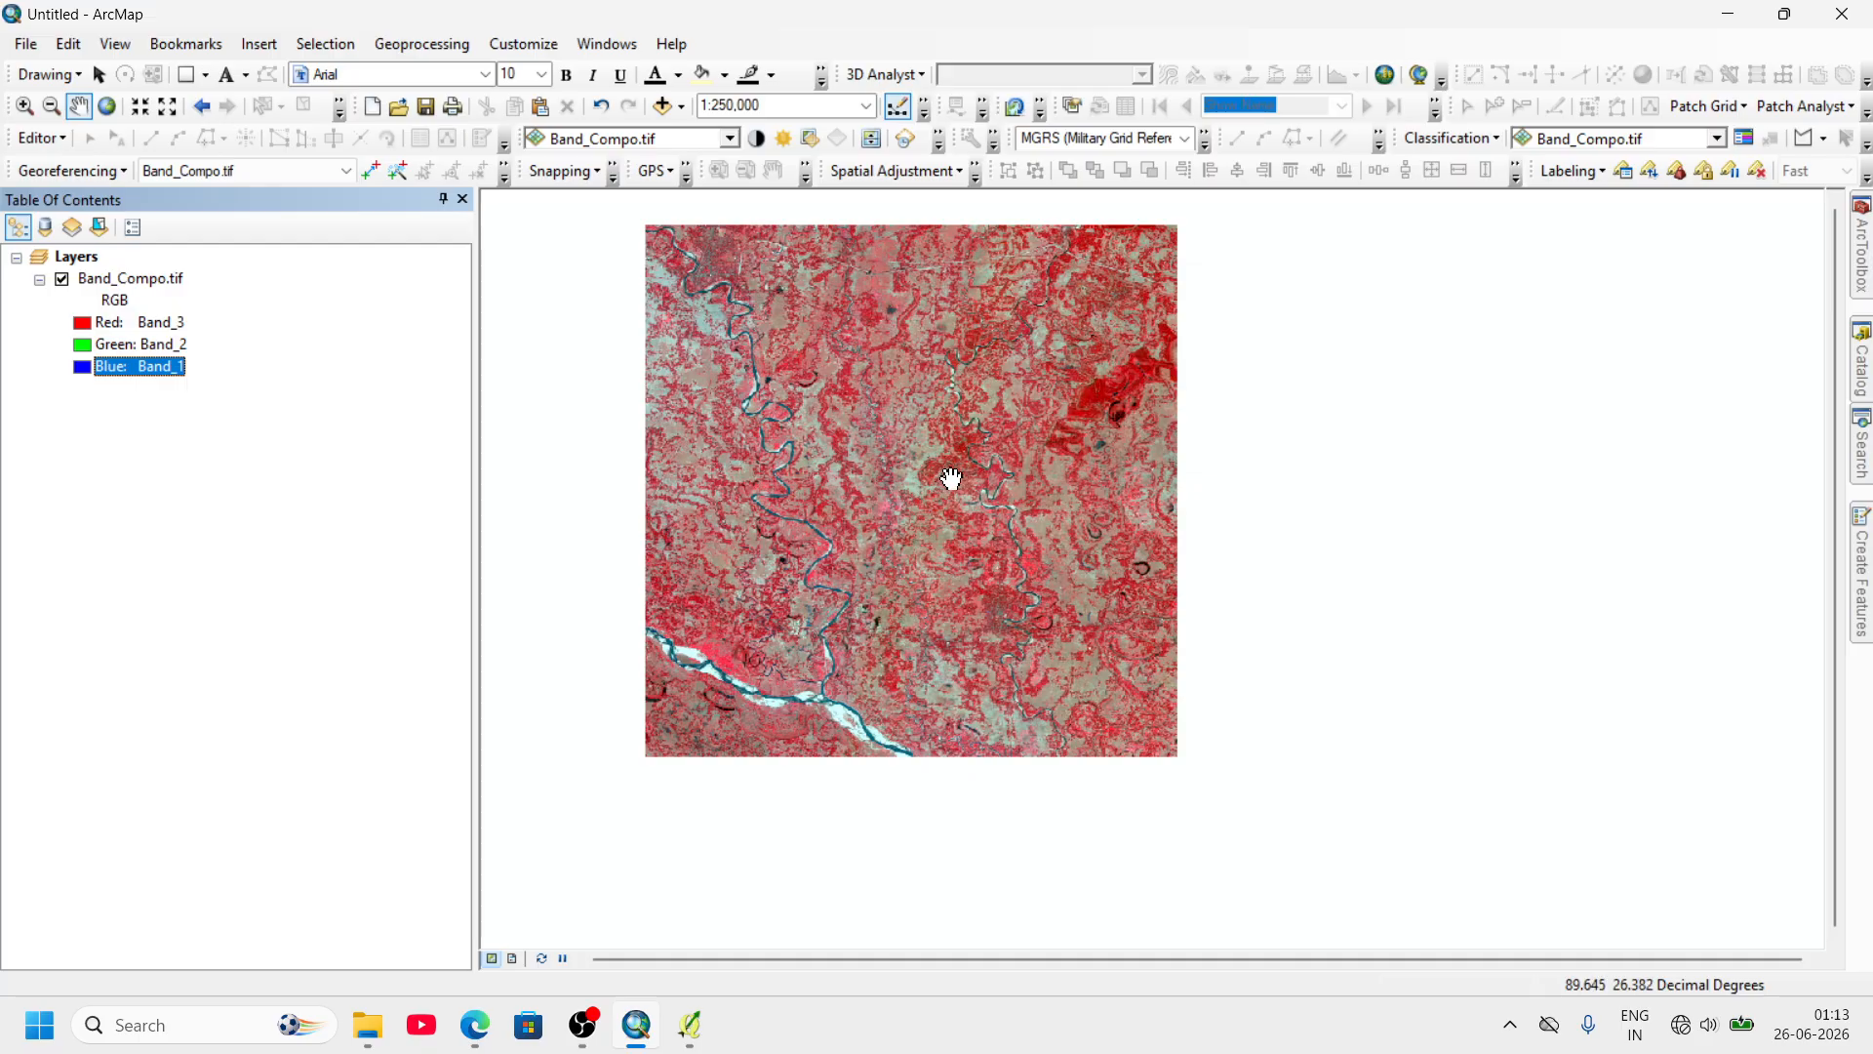
- Switch to QGIS and set the BANDstack_raster.tif stack as the Semi-Automatic Classification input image after refreshing the image list
click(690, 1025)
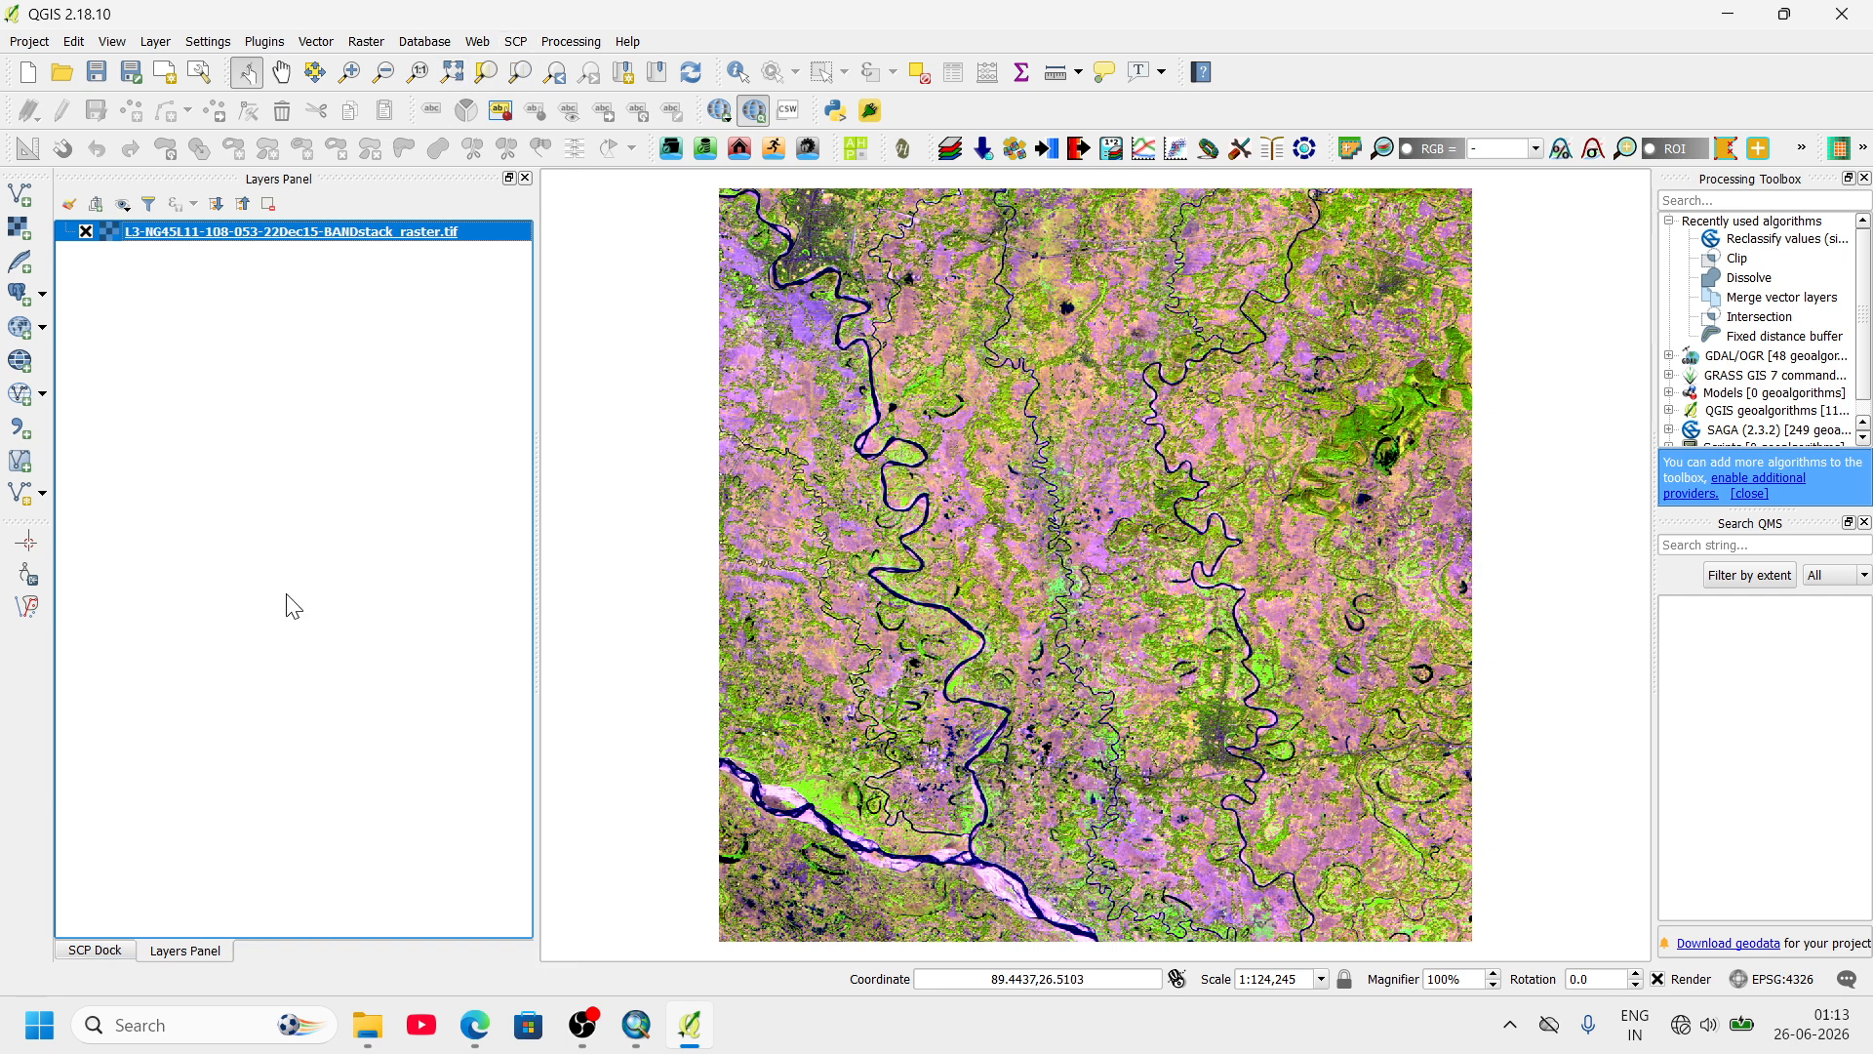
click(97, 951)
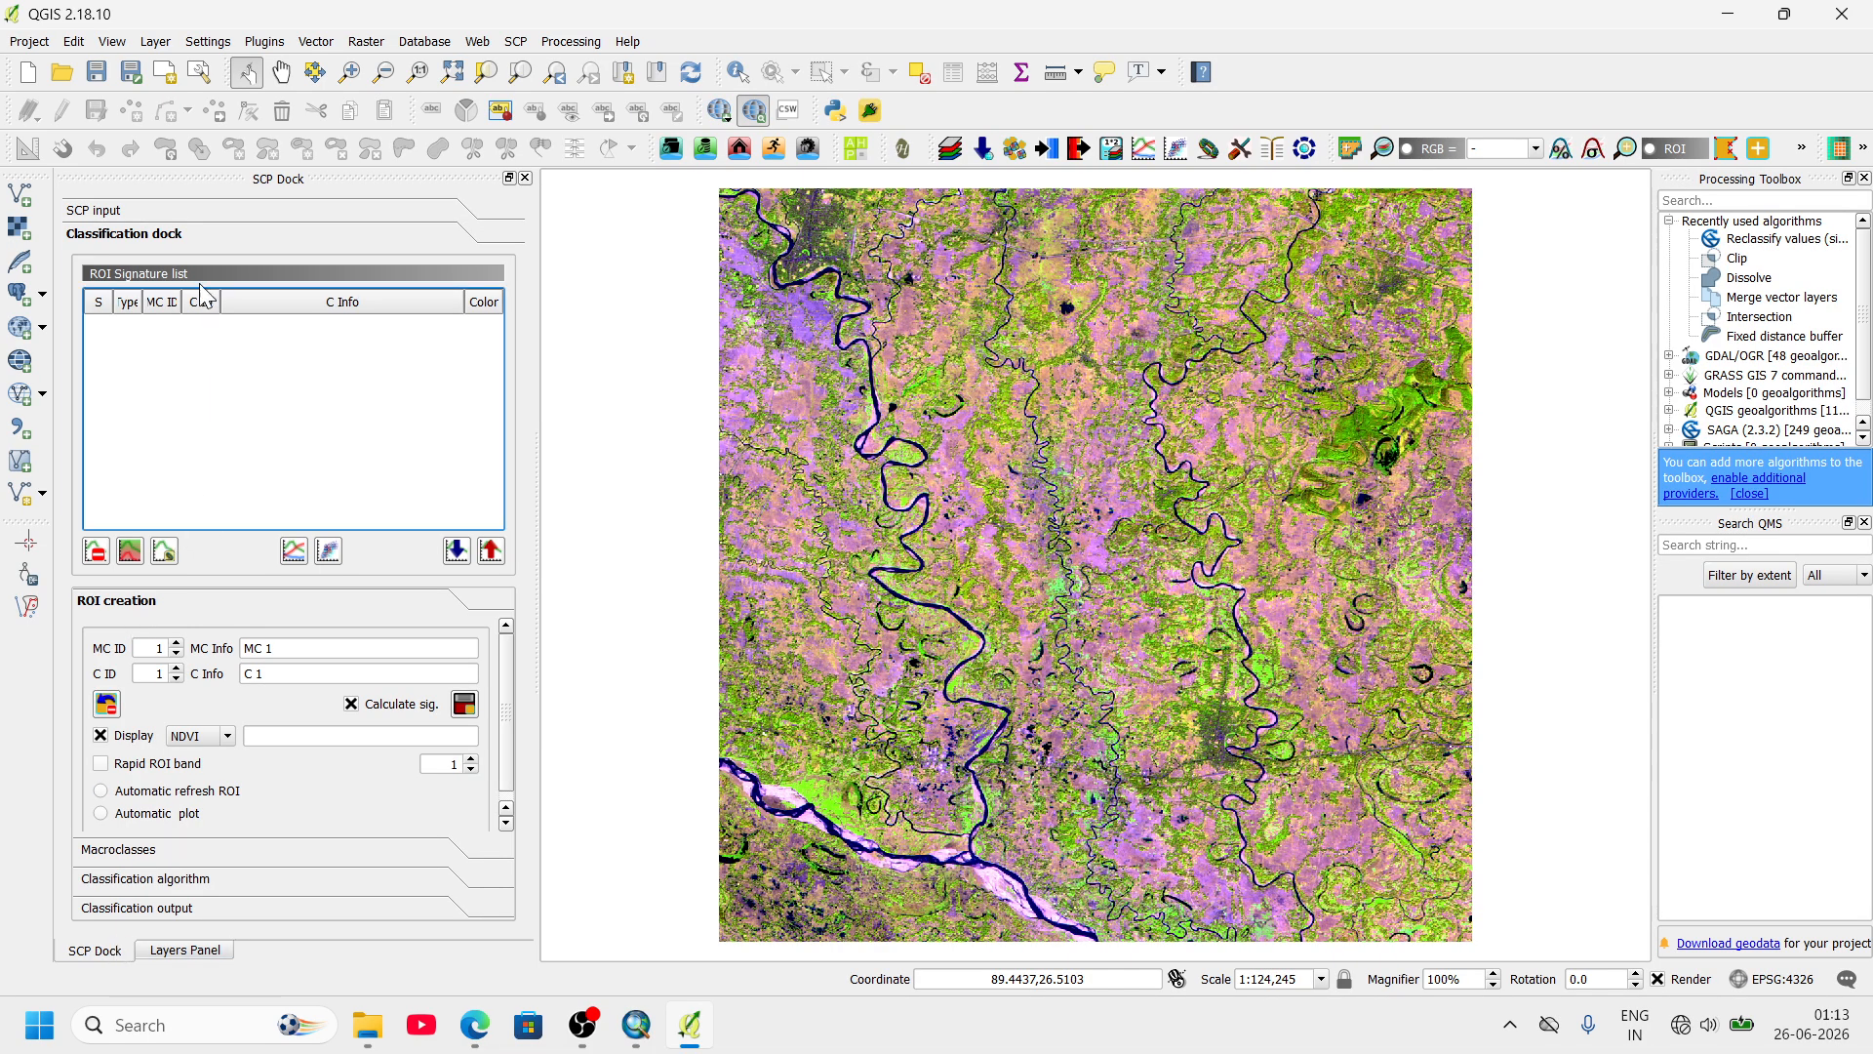
click(190, 211)
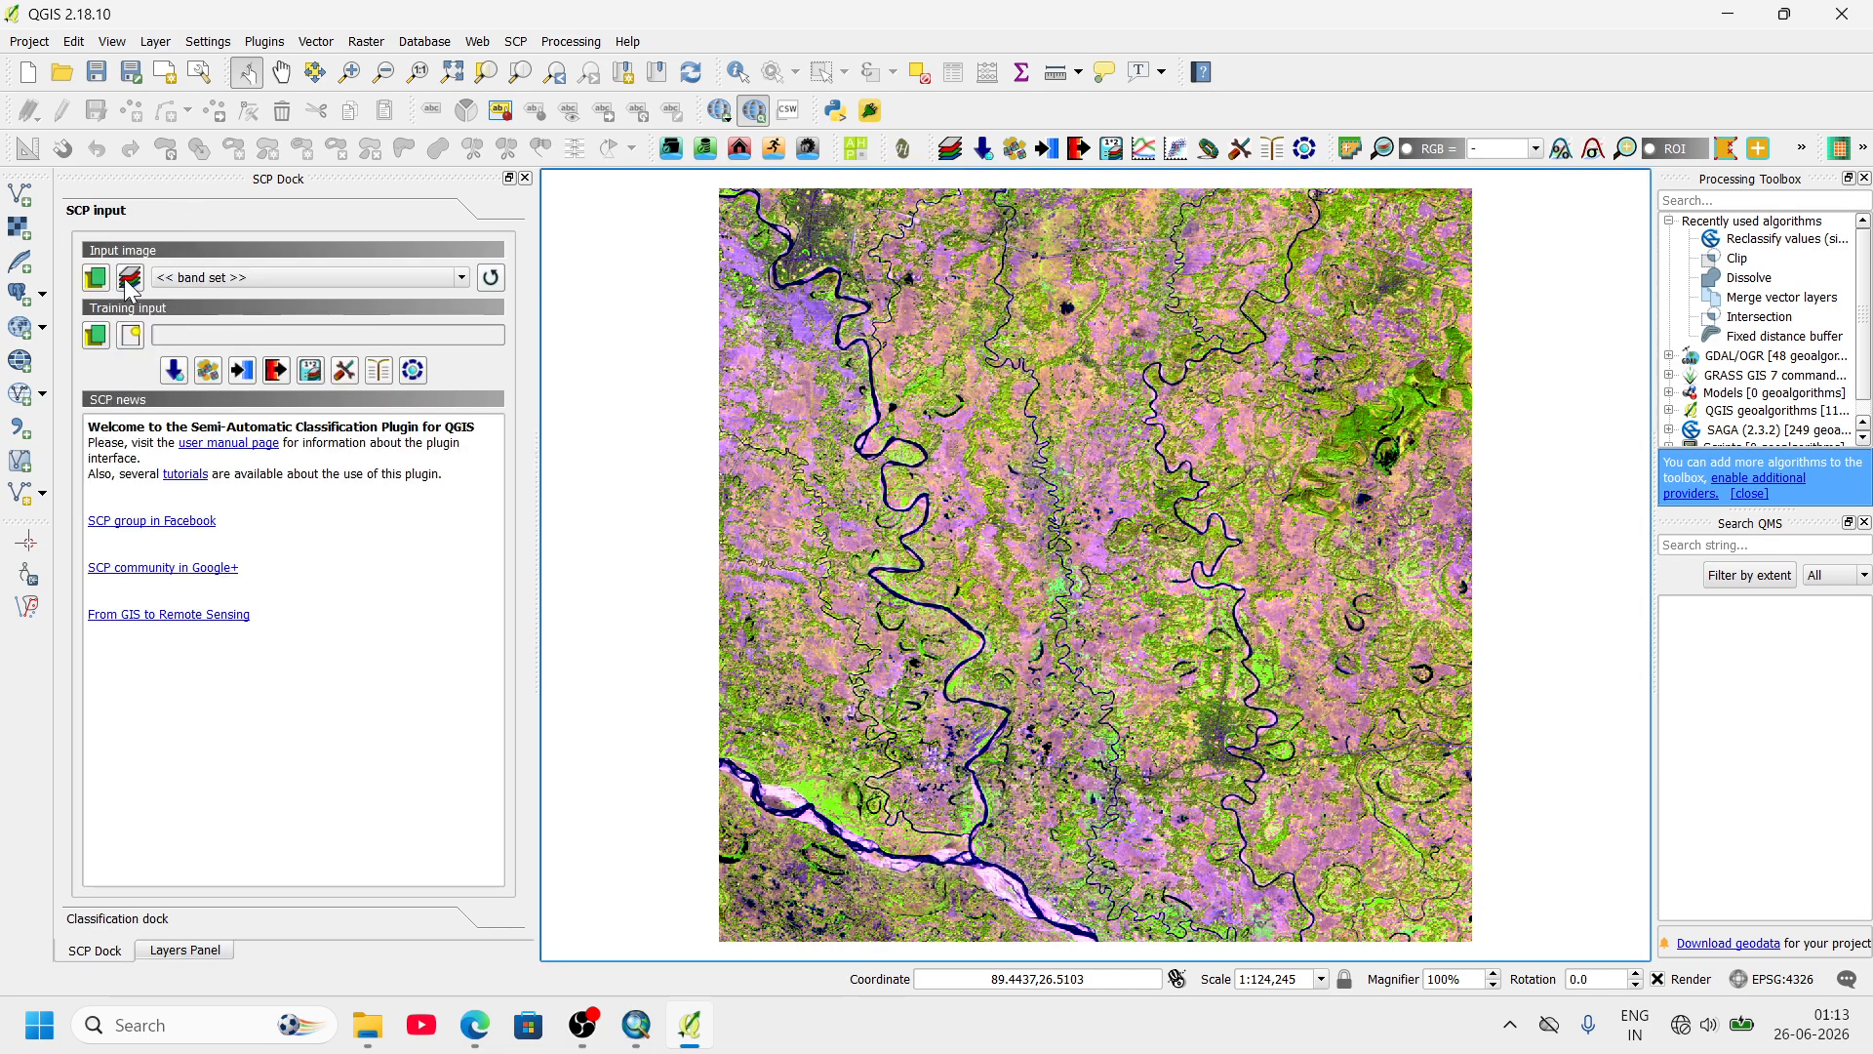
click(492, 275)
click(459, 278)
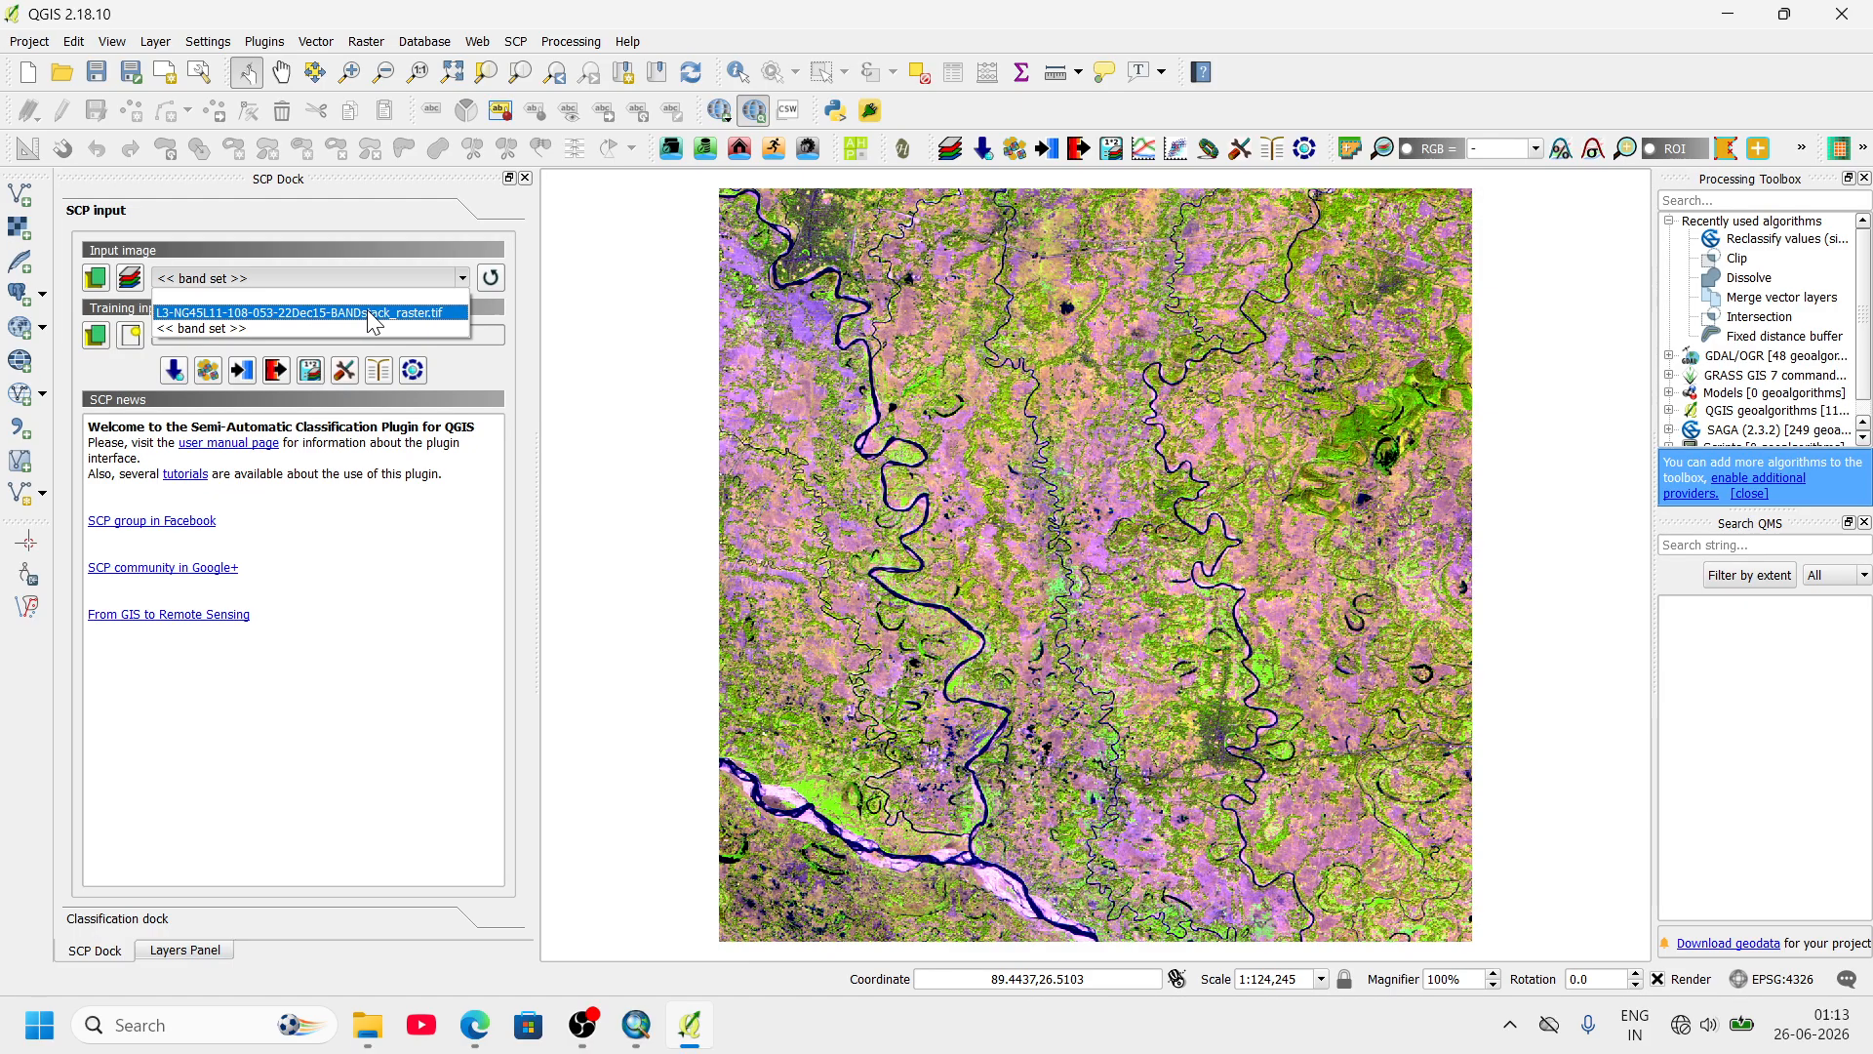
click(332, 313)
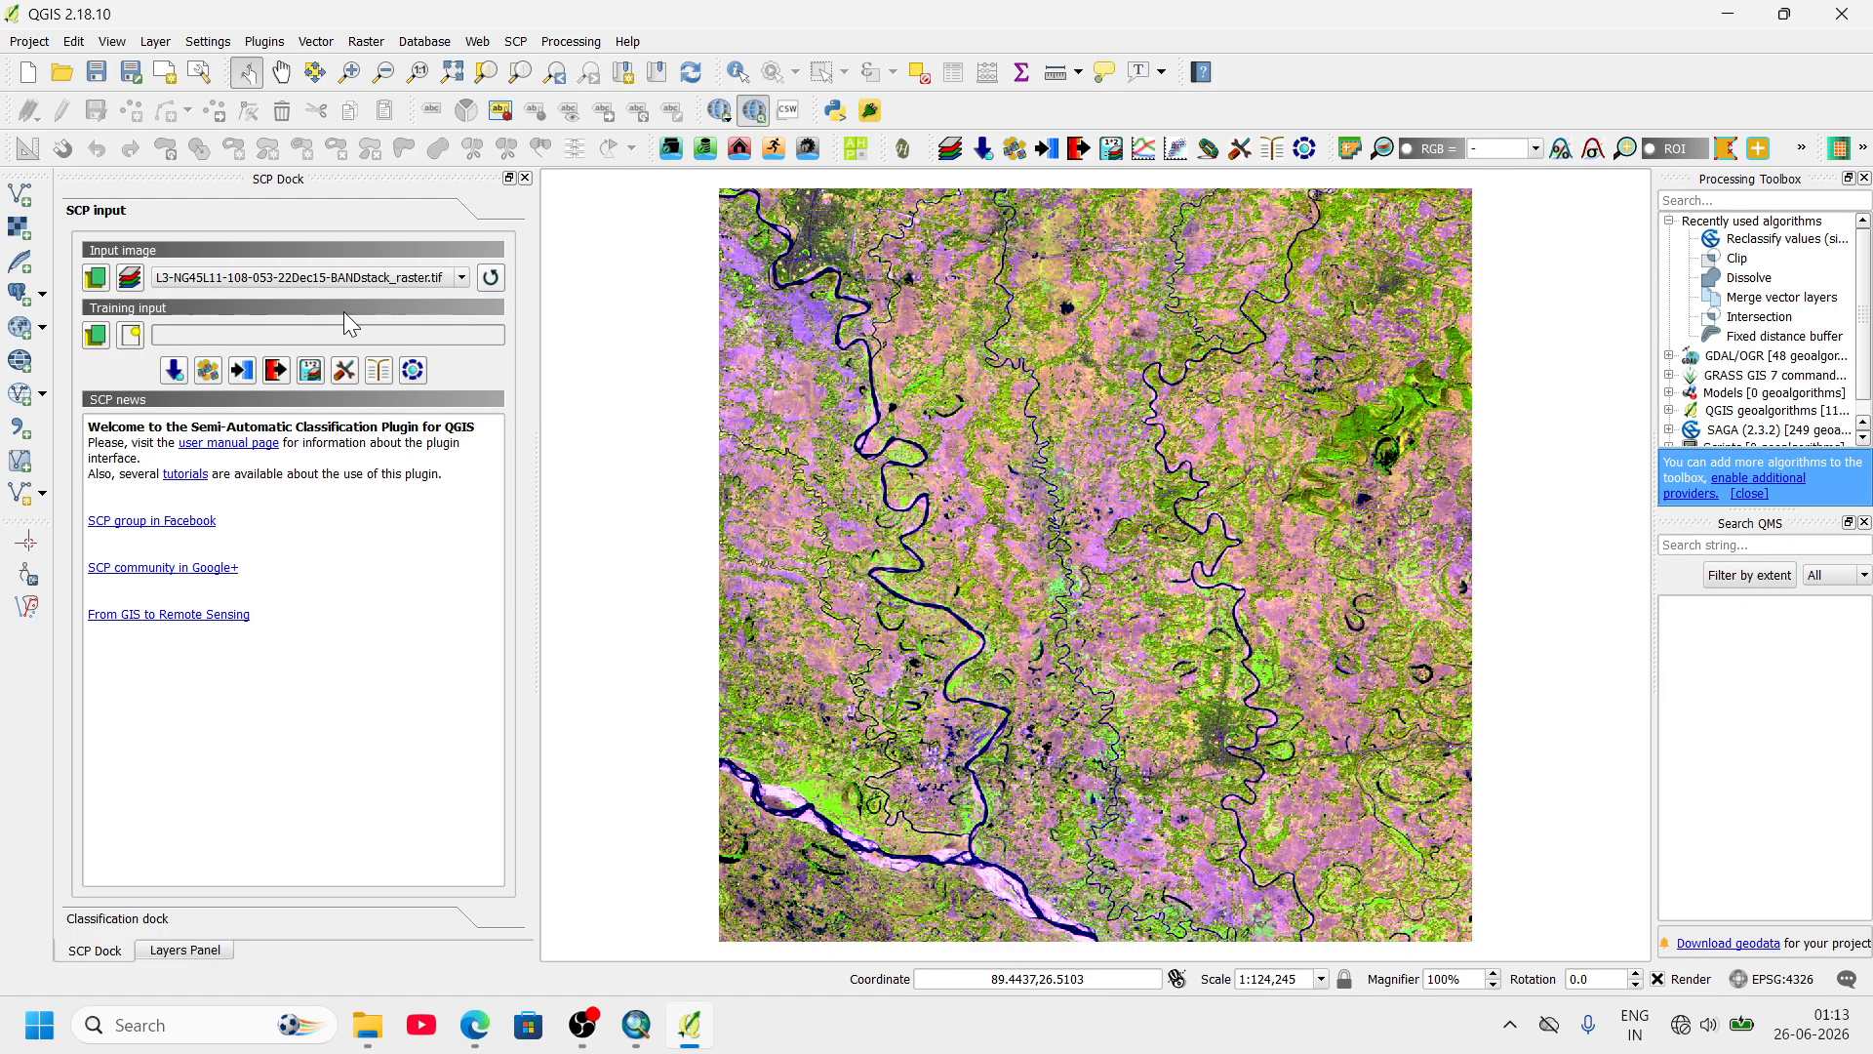
- Examine the bands and center wavelengths listed in the plugin's band set definition
click(527, 44)
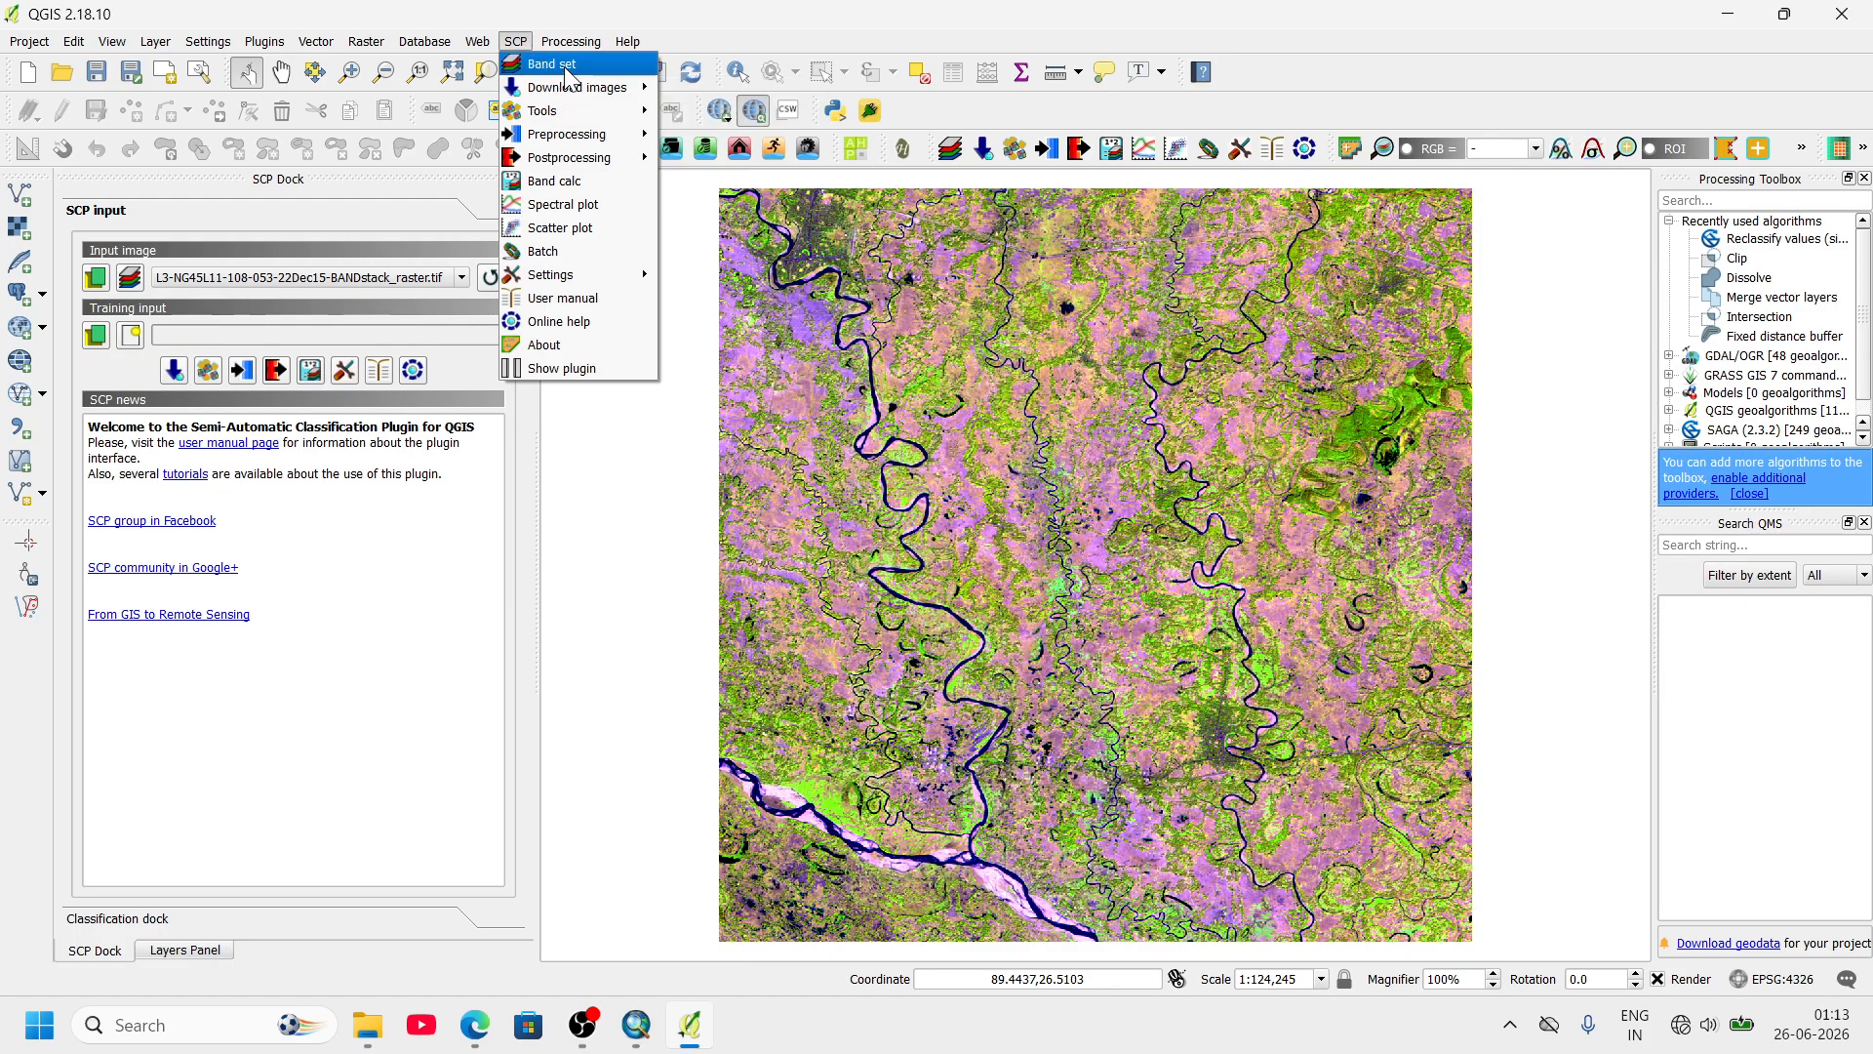
click(556, 60)
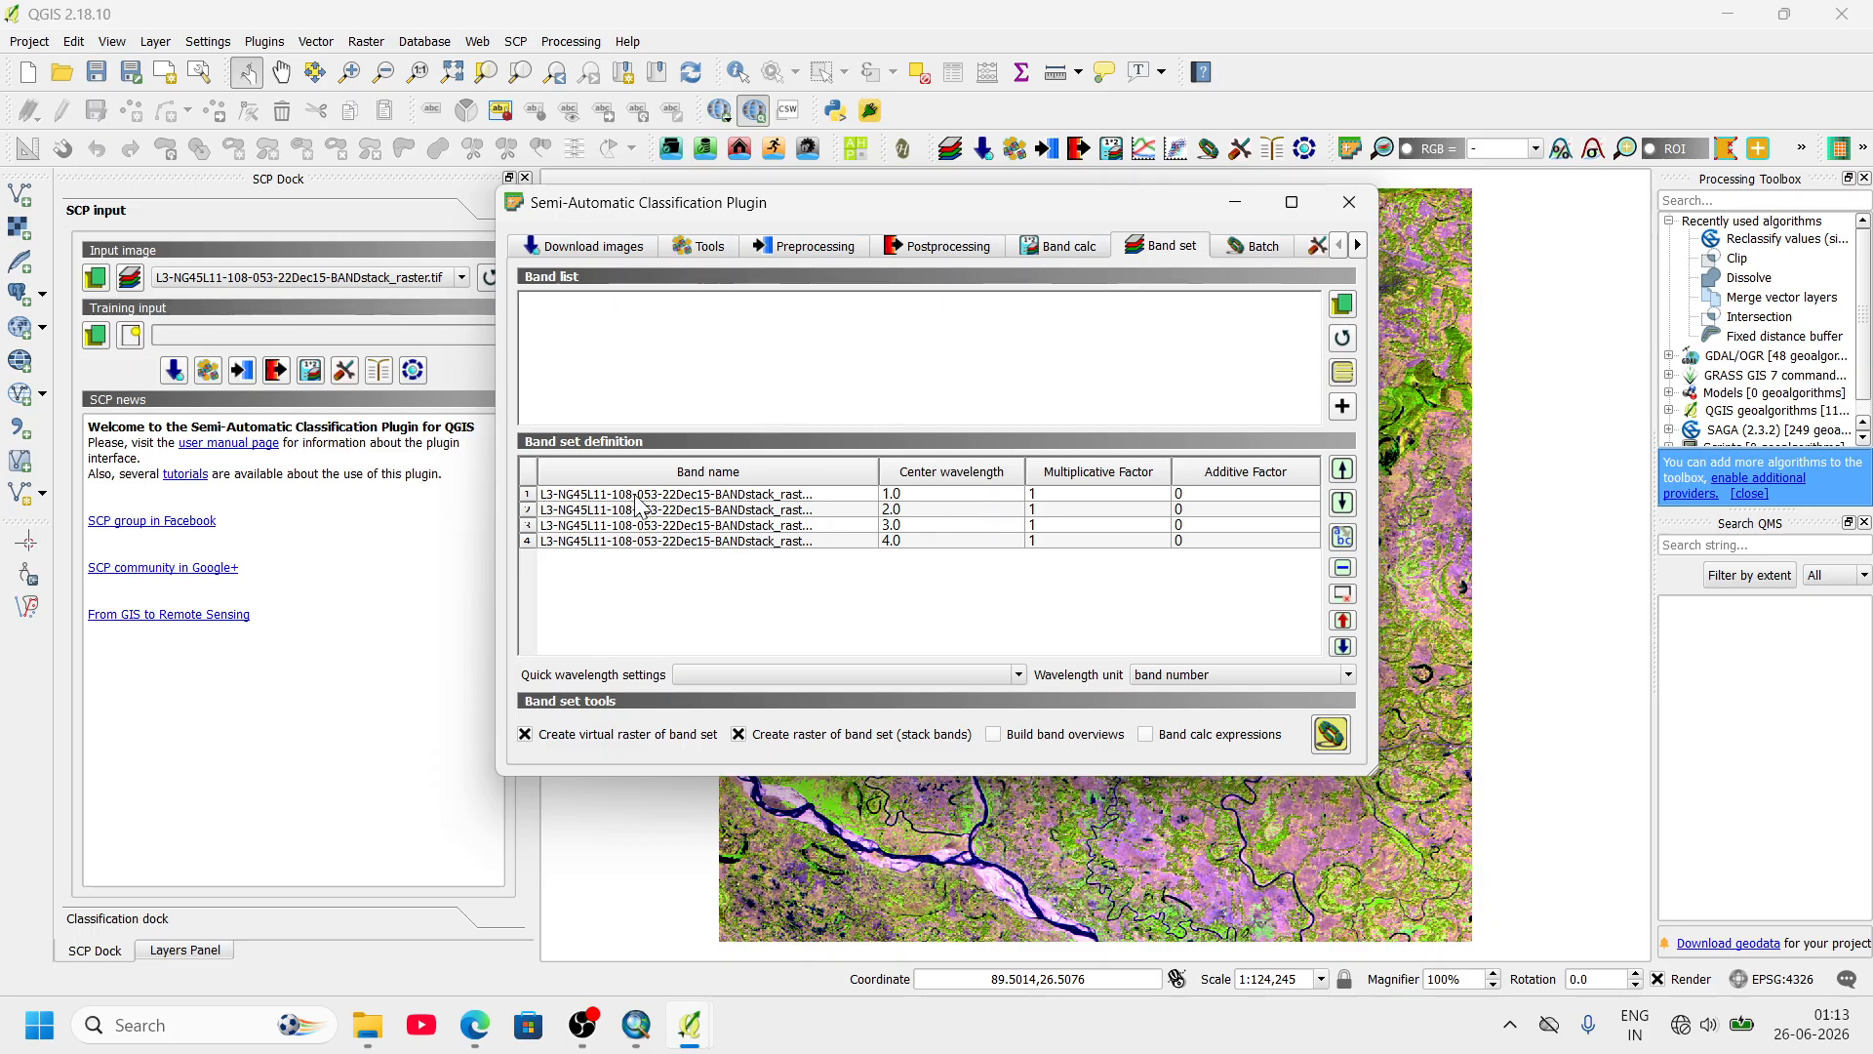
click(1352, 205)
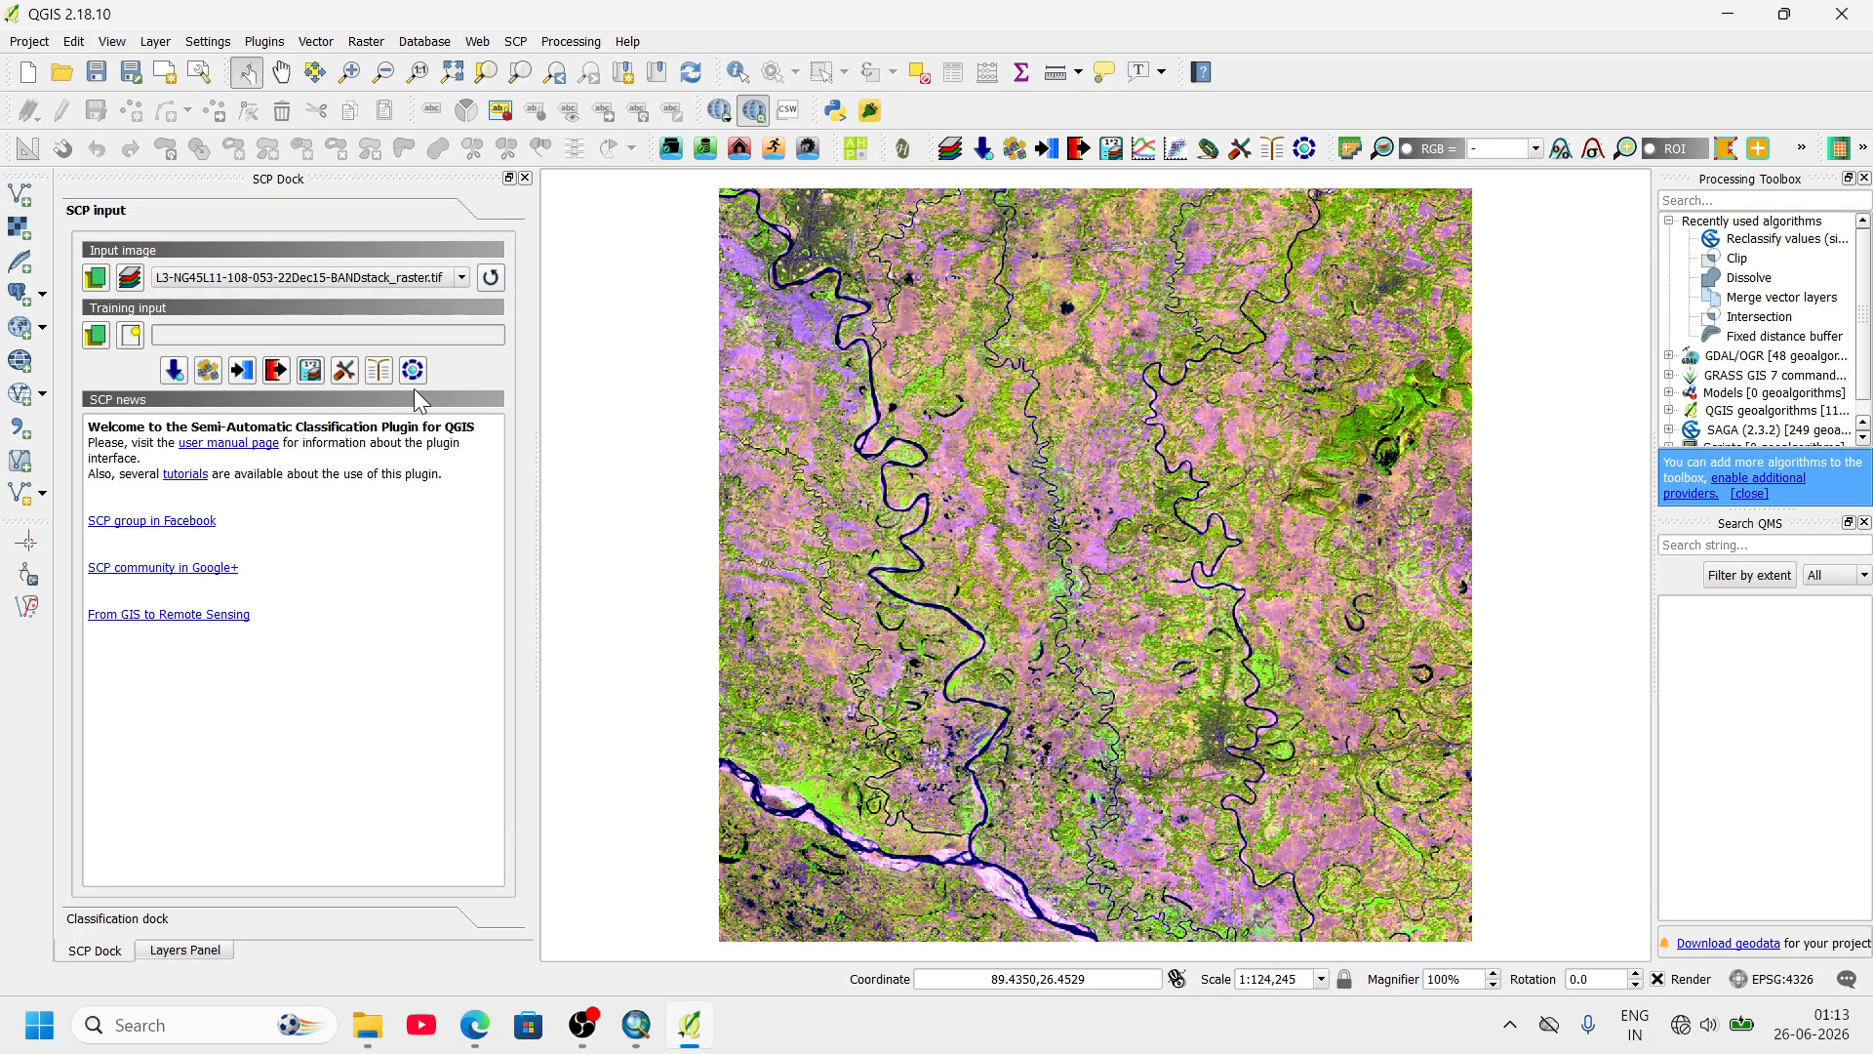
- Create a new SCP training input file named S1 in the Compo_1 folder
click(130, 337)
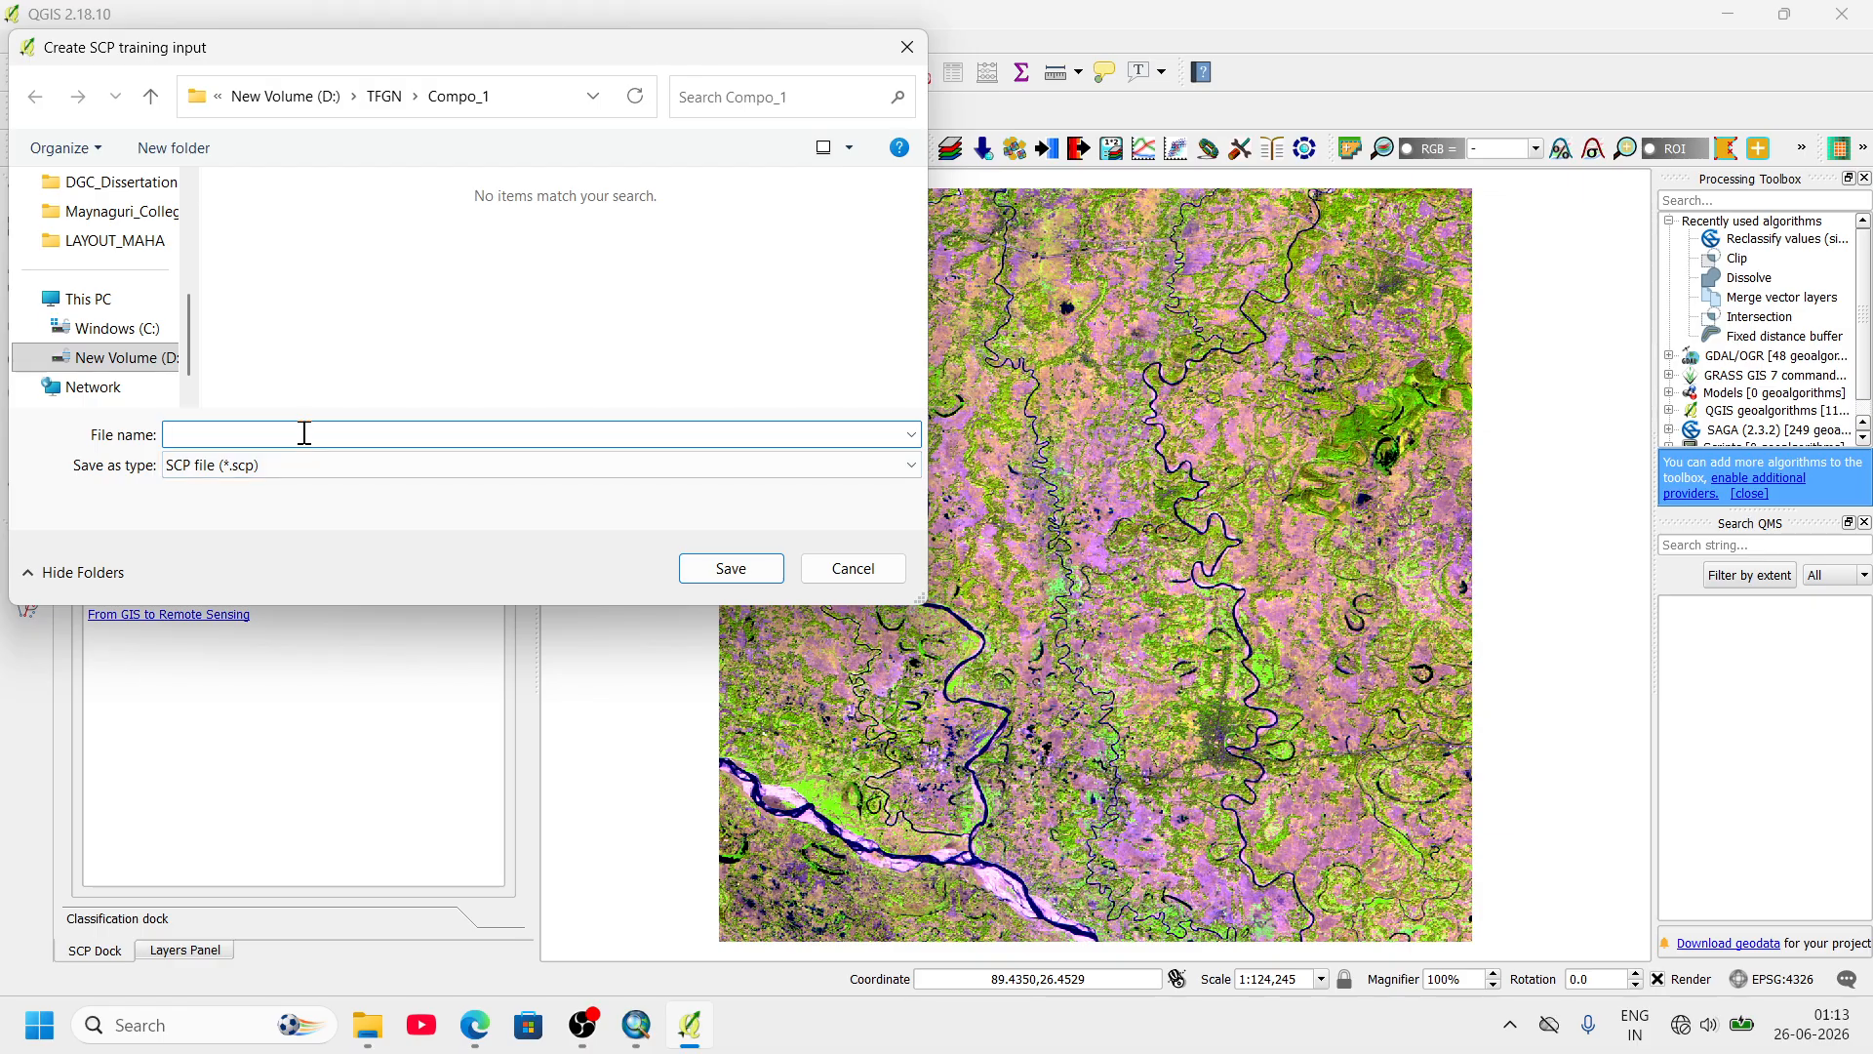
text(S1)
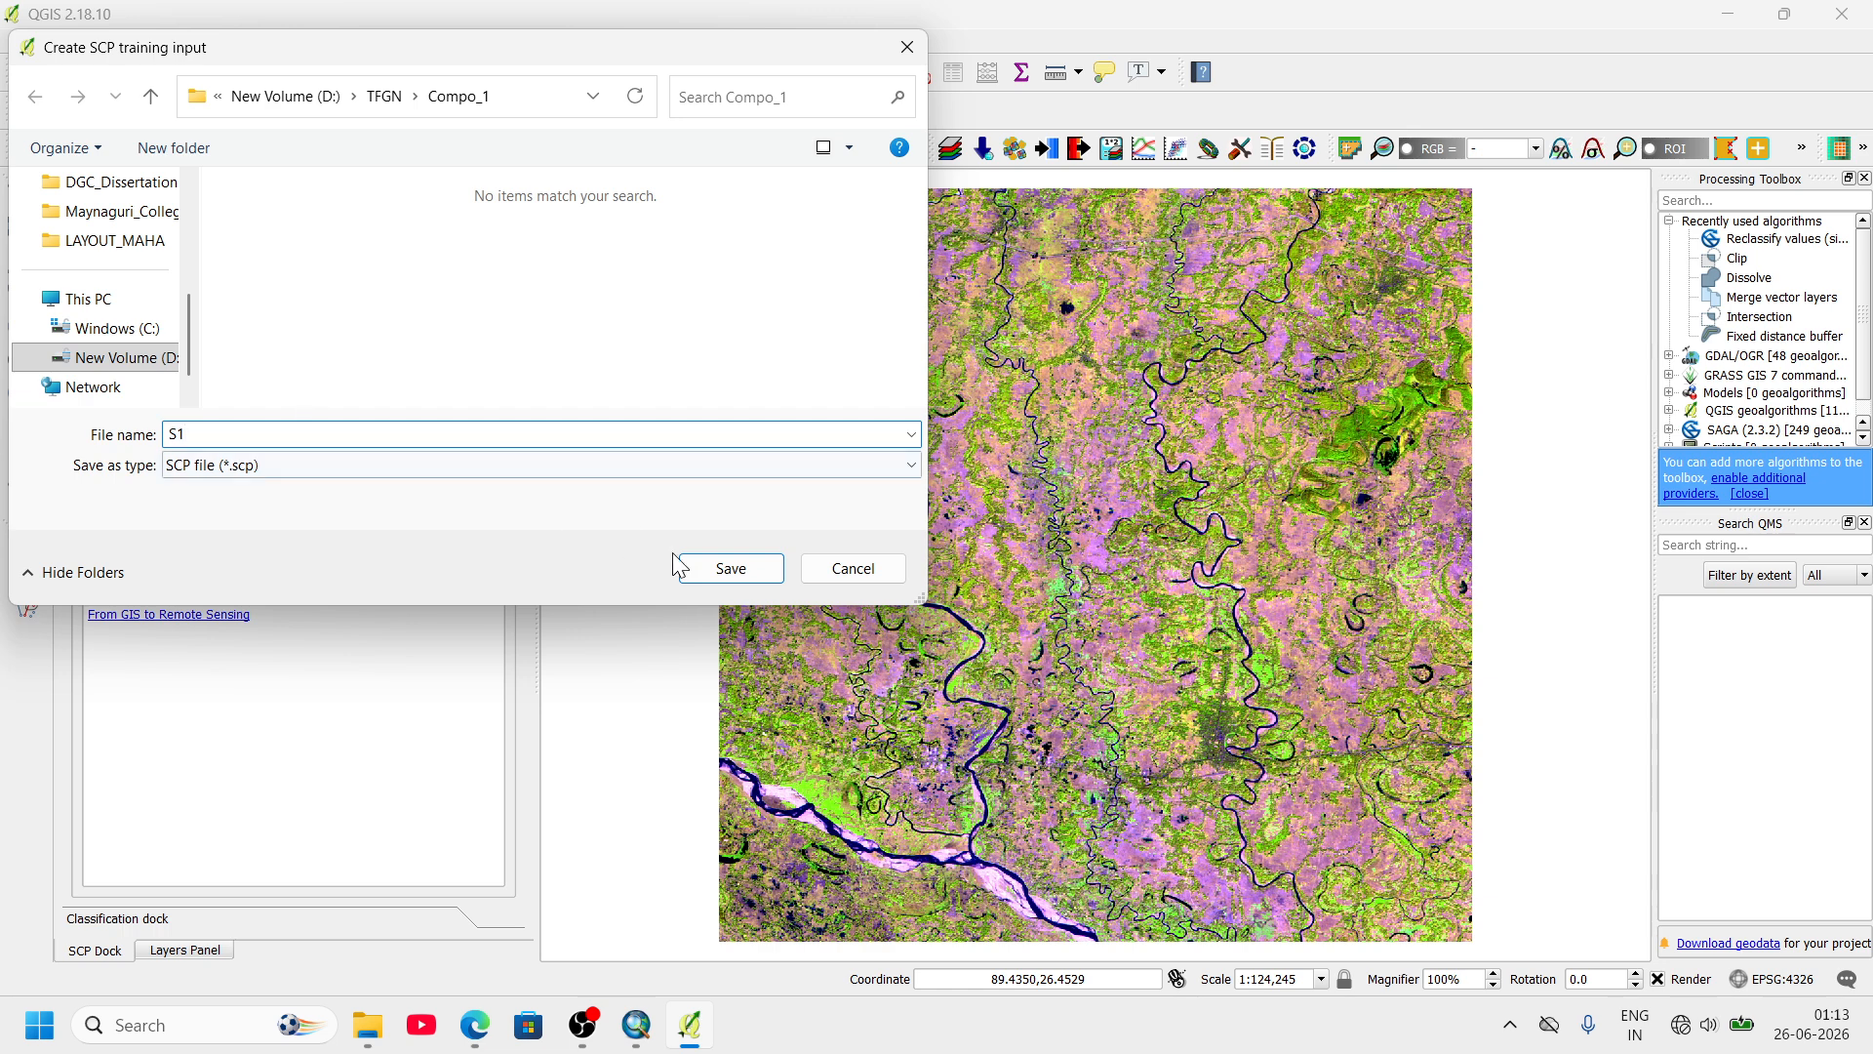
click(732, 574)
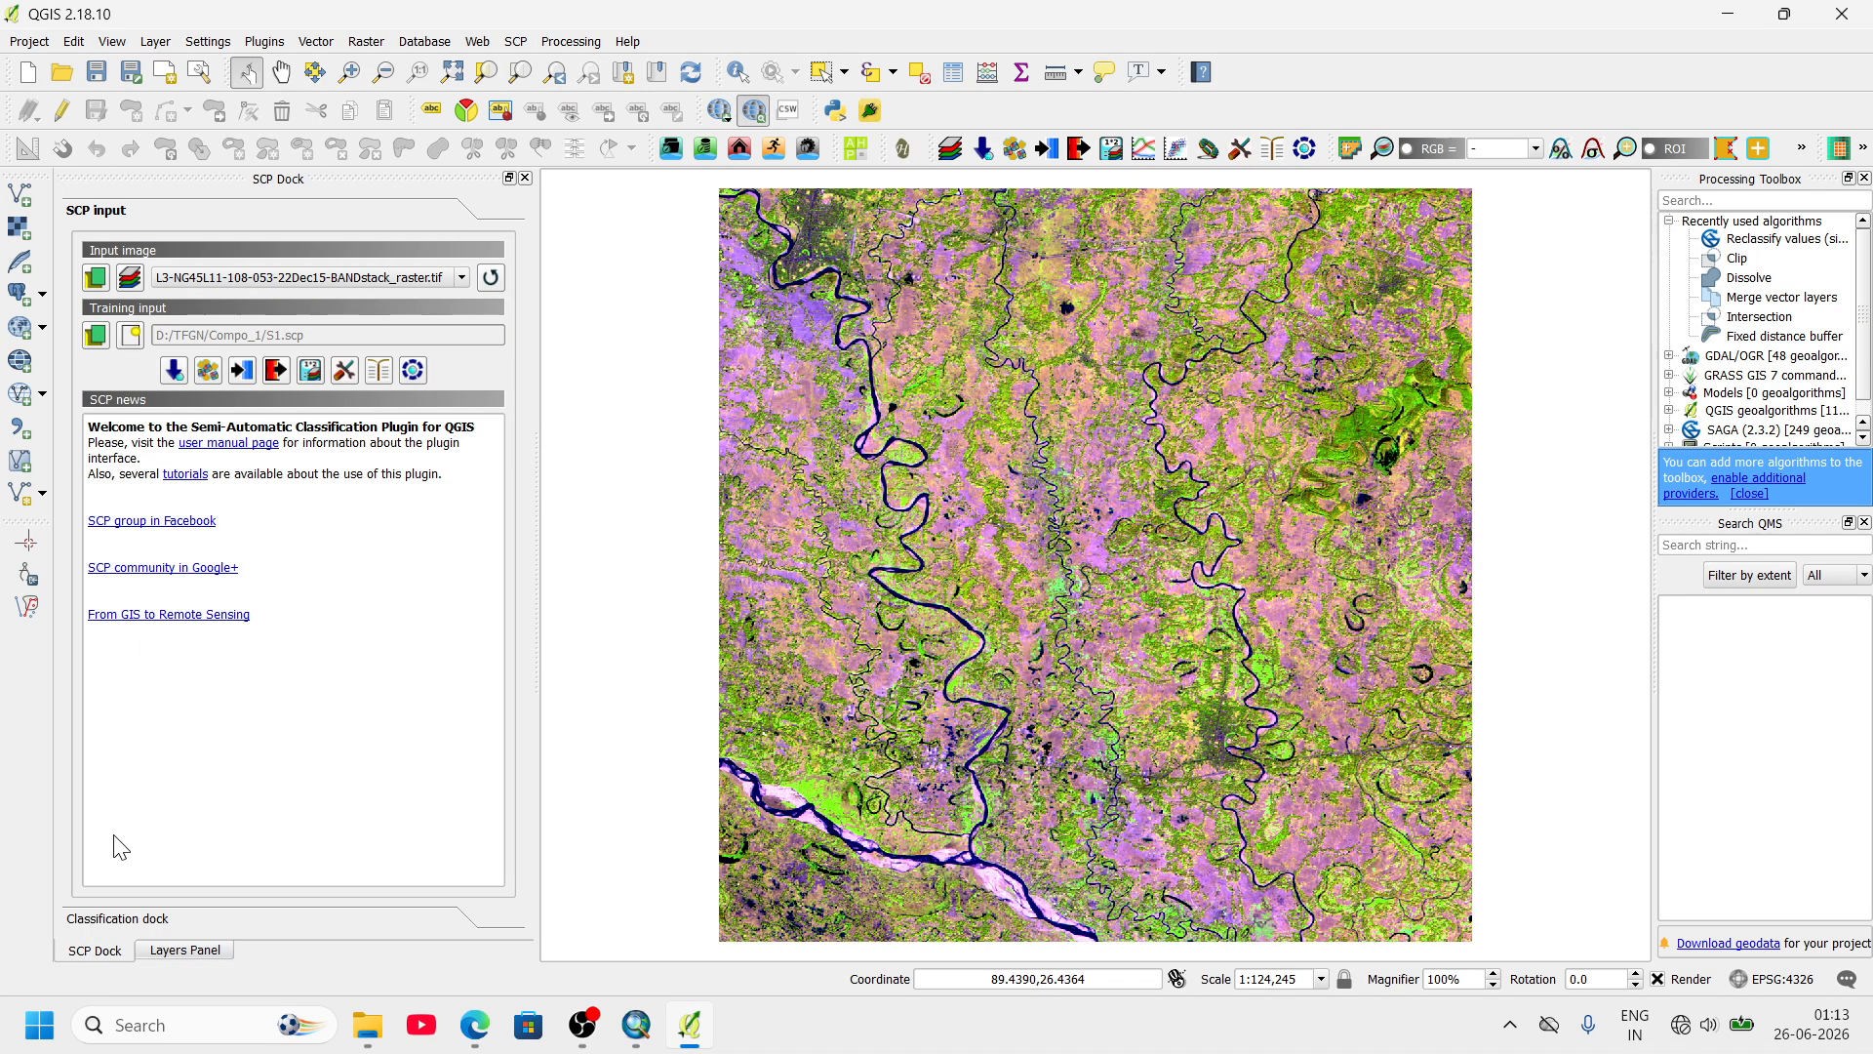
- Draw an ROI polygon over the large pale sandbar just north of the river channel in the southern part of the image
click(125, 920)
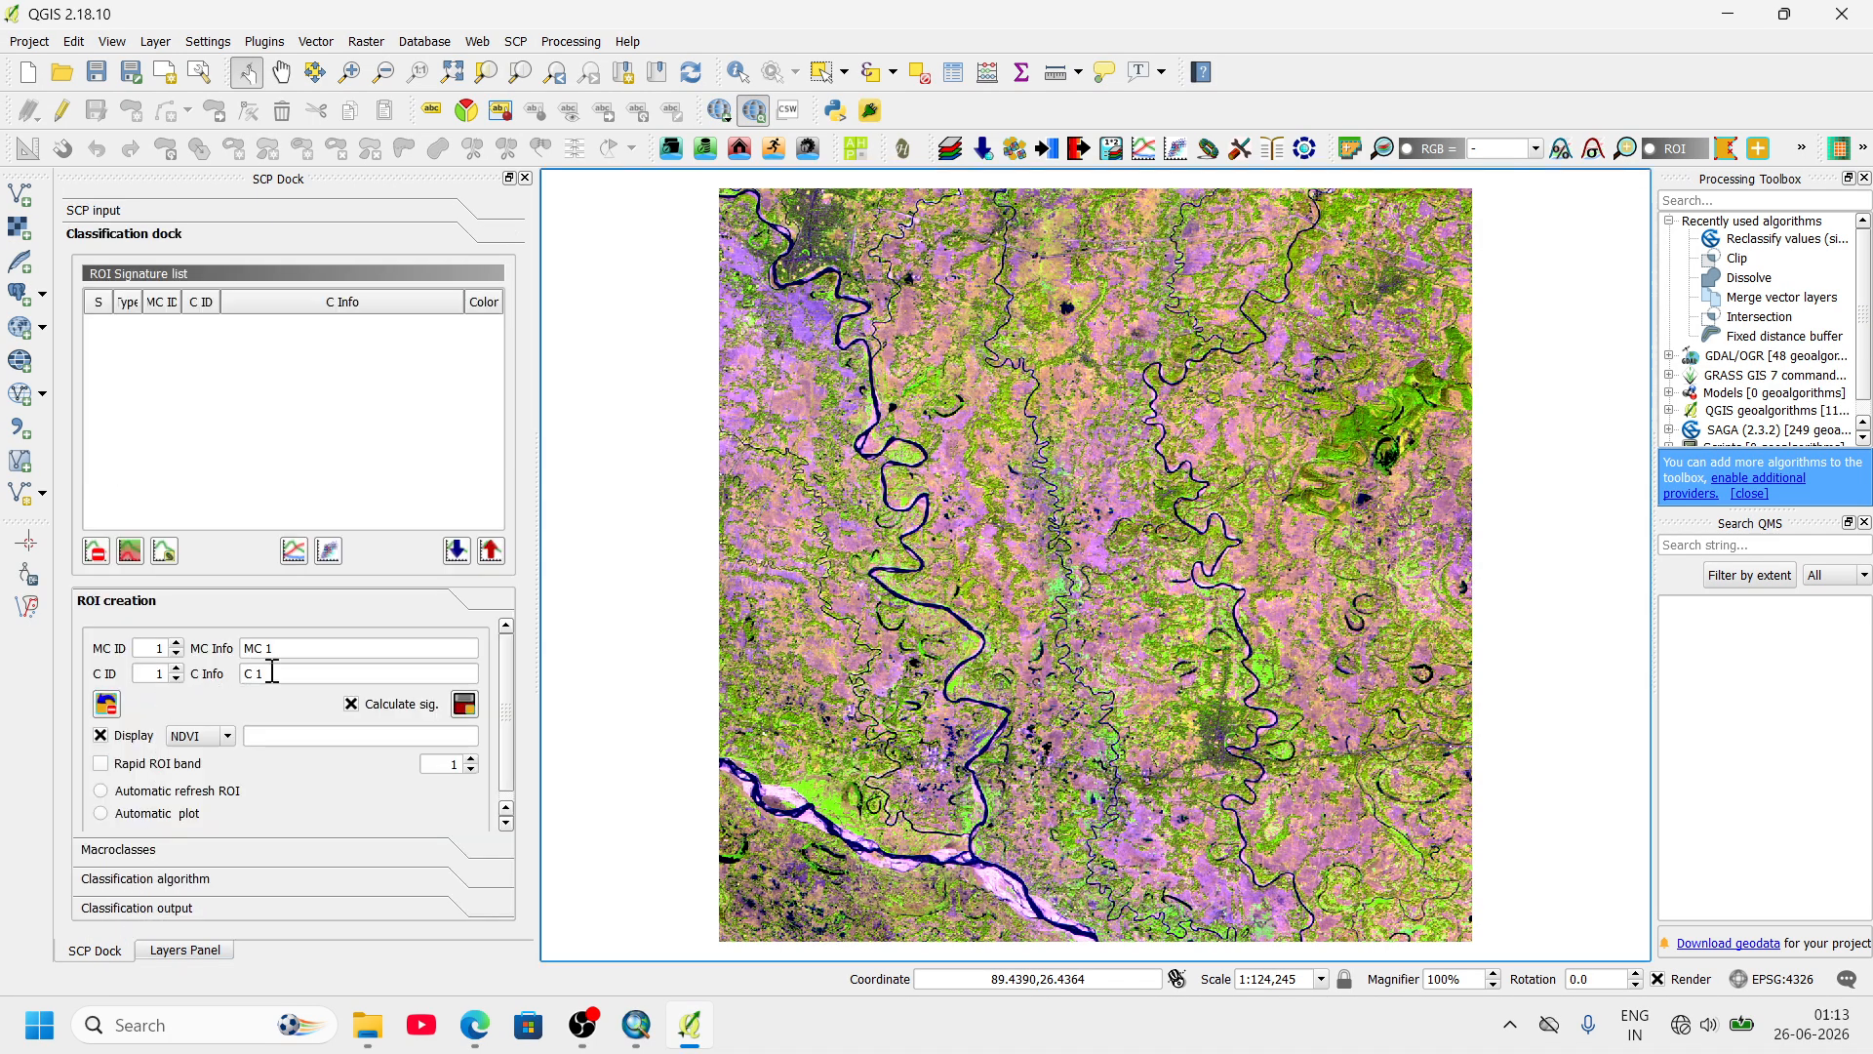
click(1726, 150)
scroll(903, 809, up, 3)
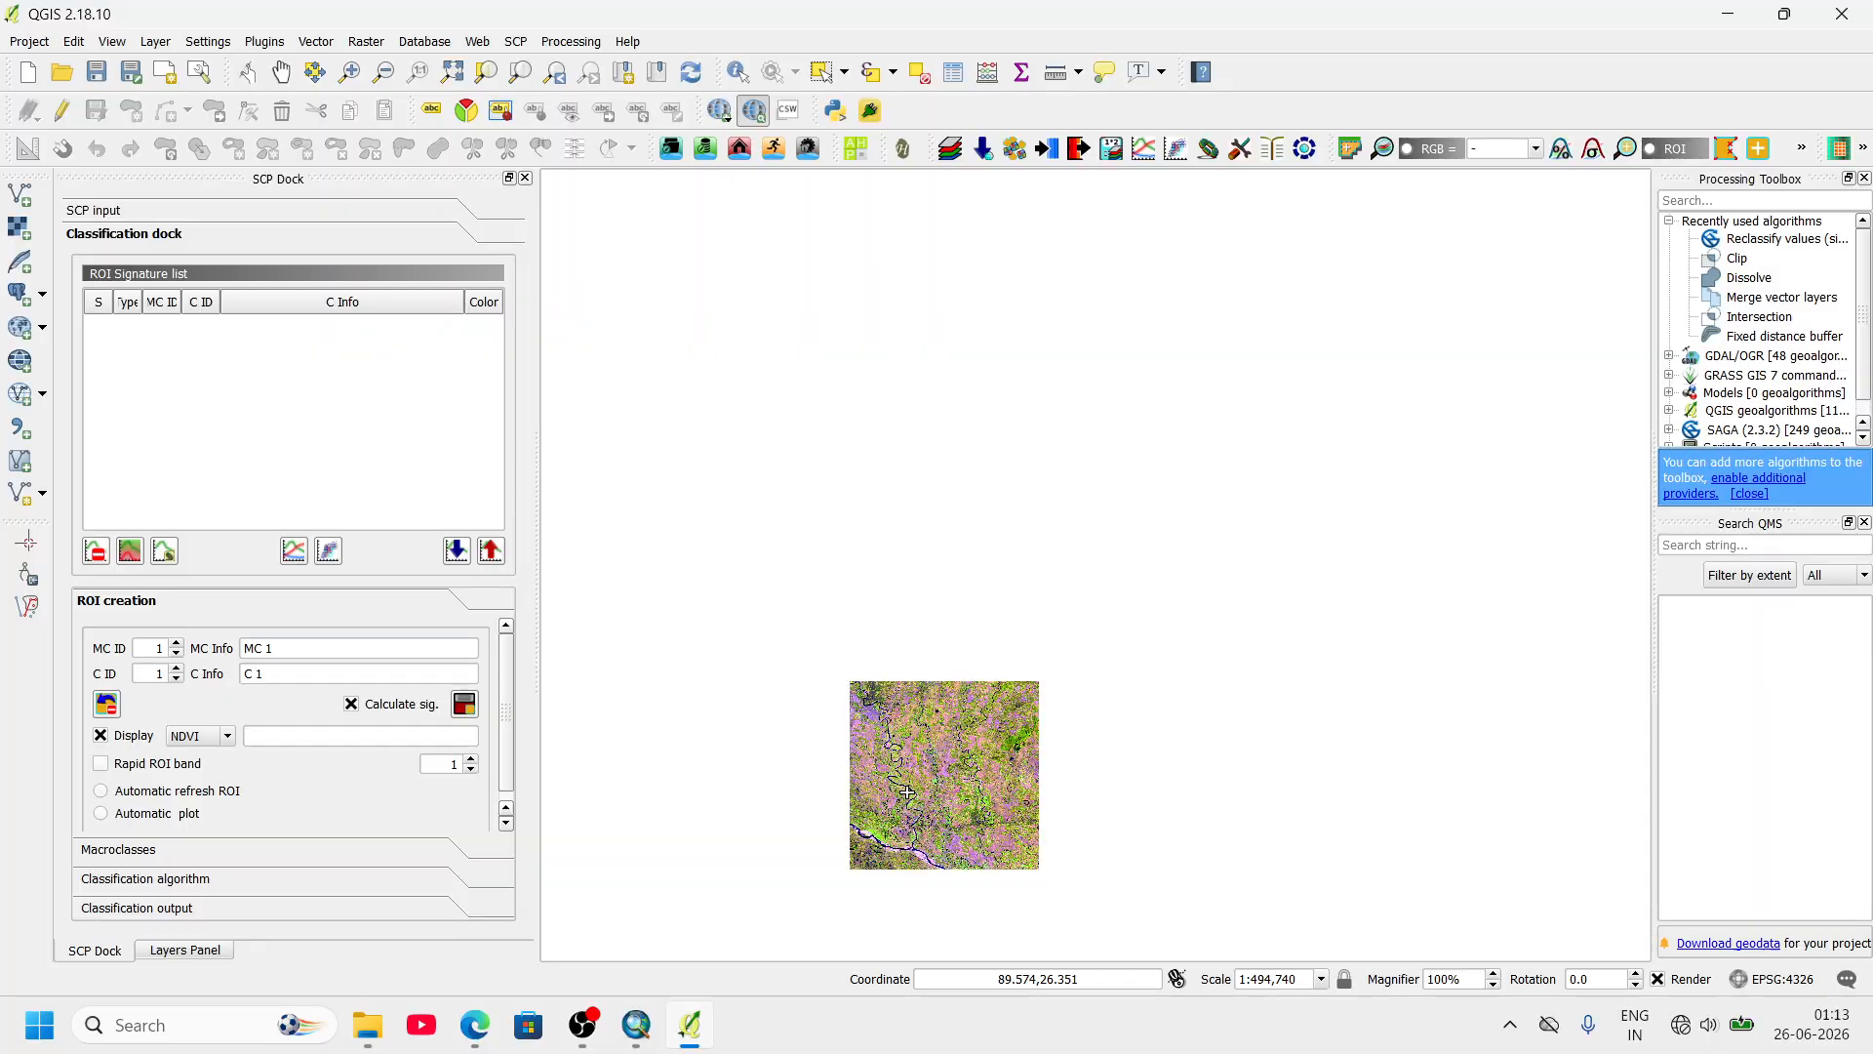
scroll(1065, 575, up, 2)
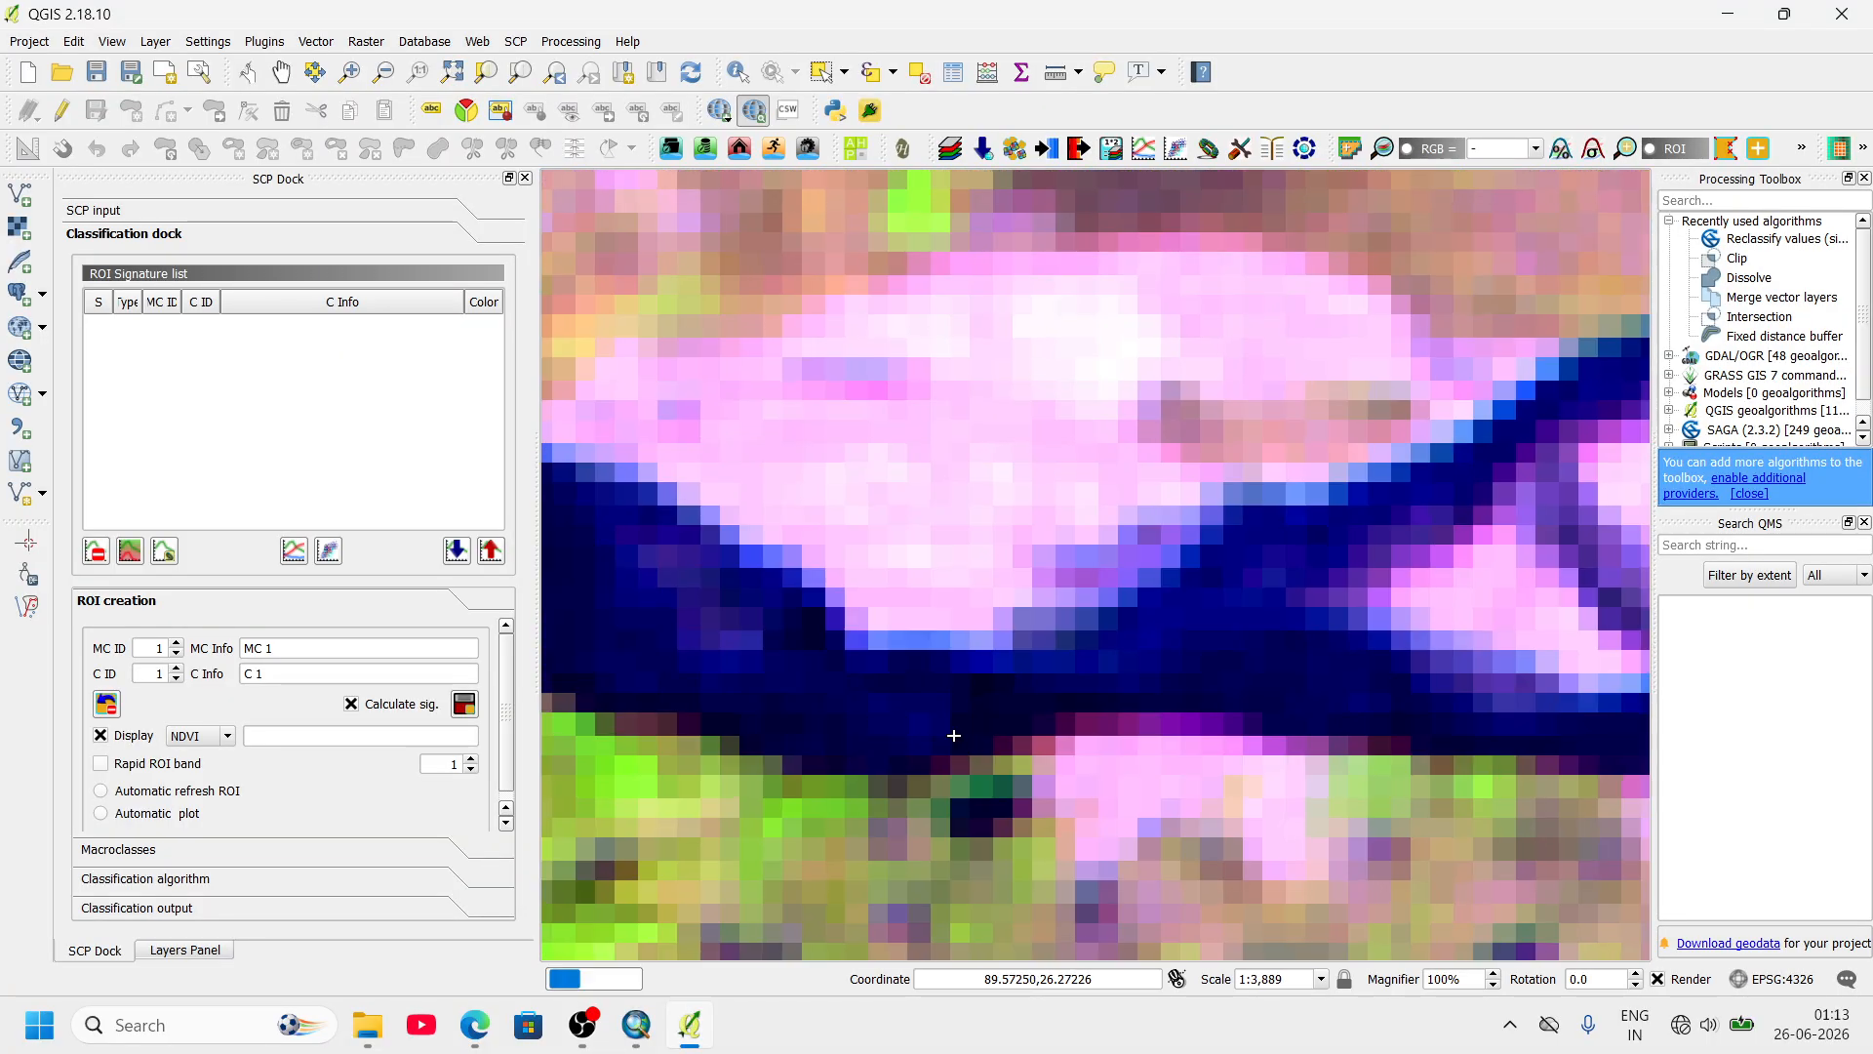
click(748, 498)
click(668, 427)
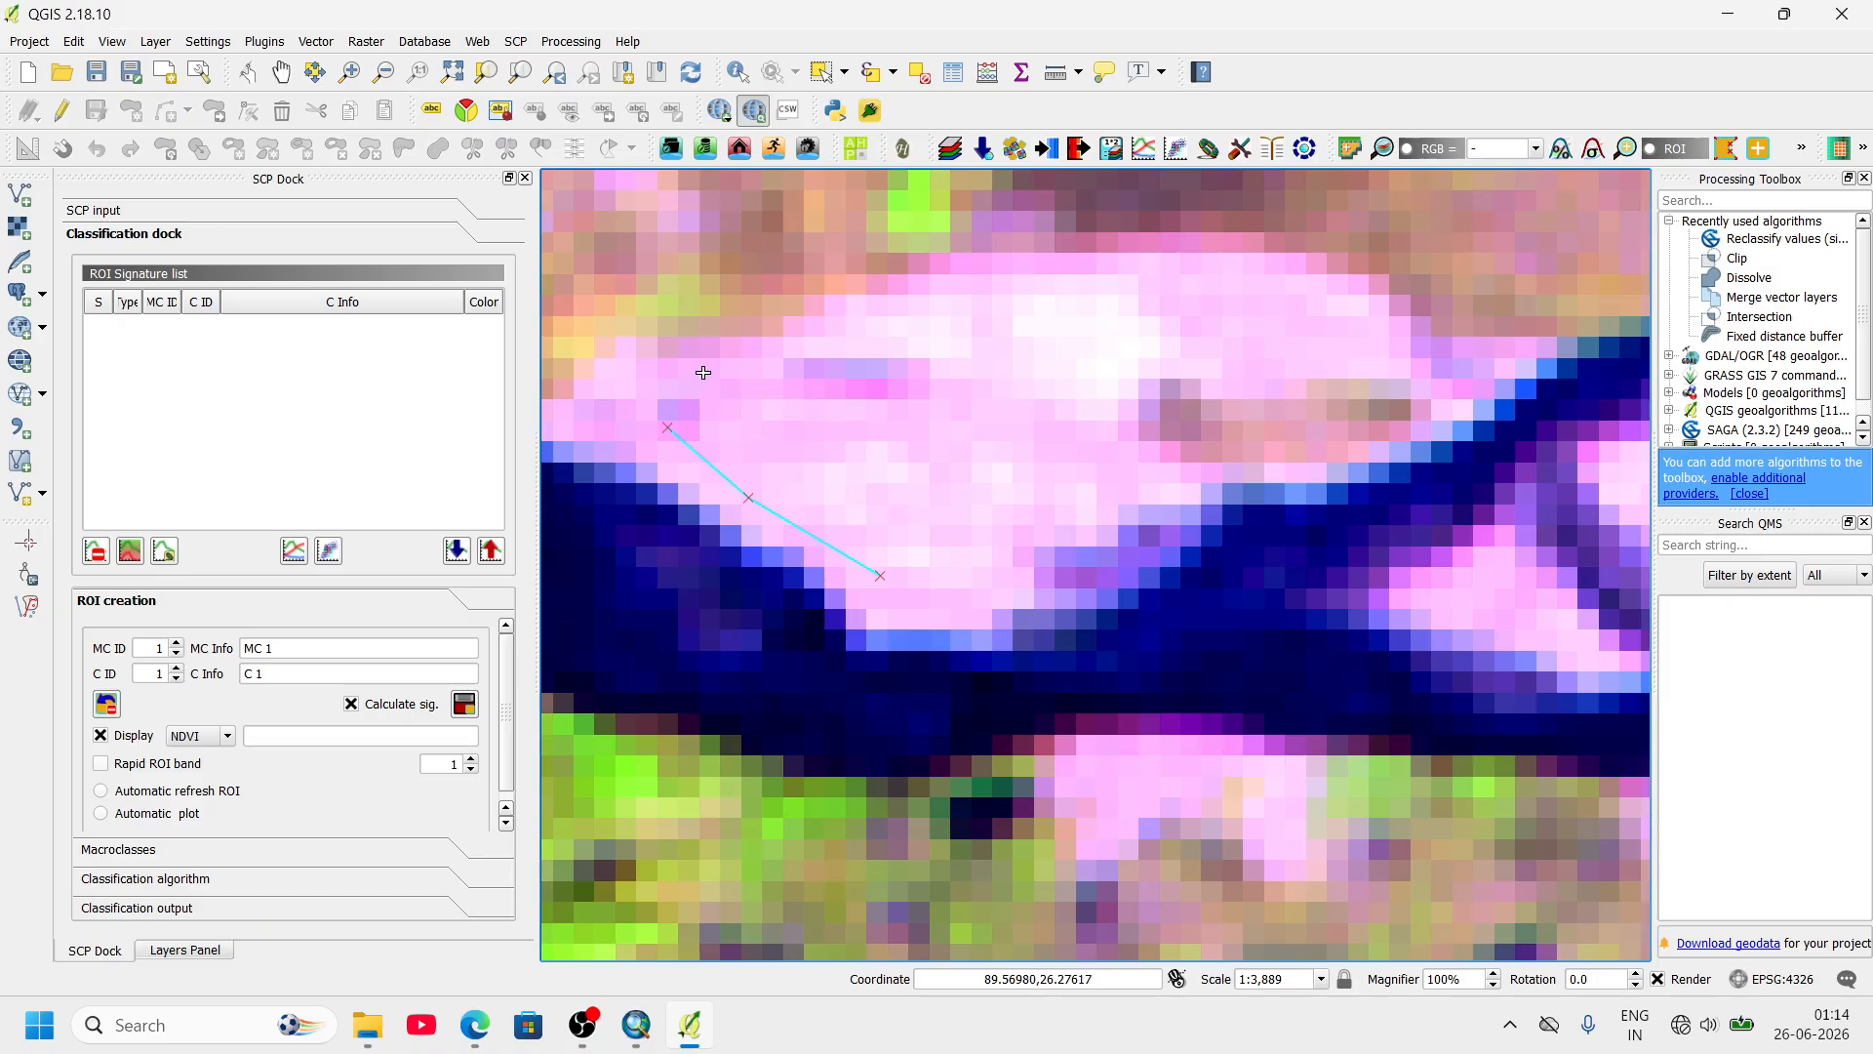
click(723, 364)
click(859, 295)
click(1059, 264)
click(1269, 264)
click(1341, 307)
click(1330, 383)
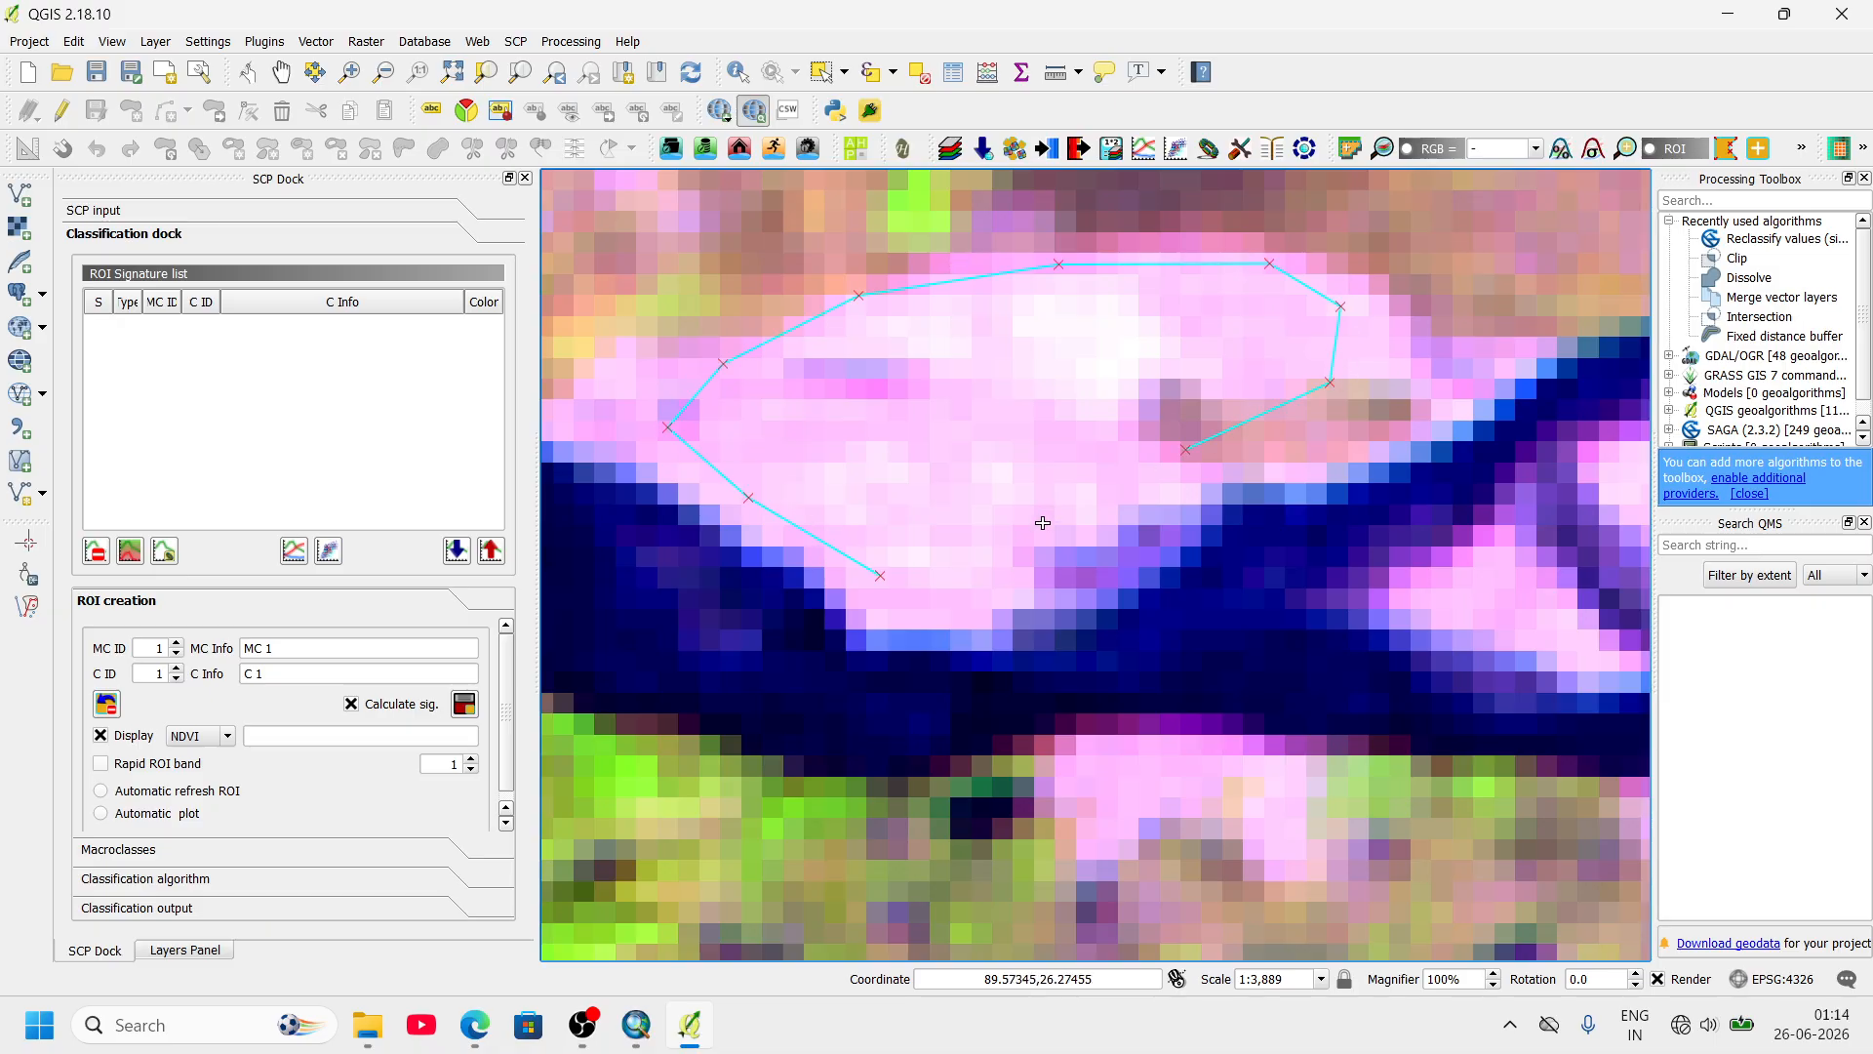
click(964, 587)
right_click(898, 583)
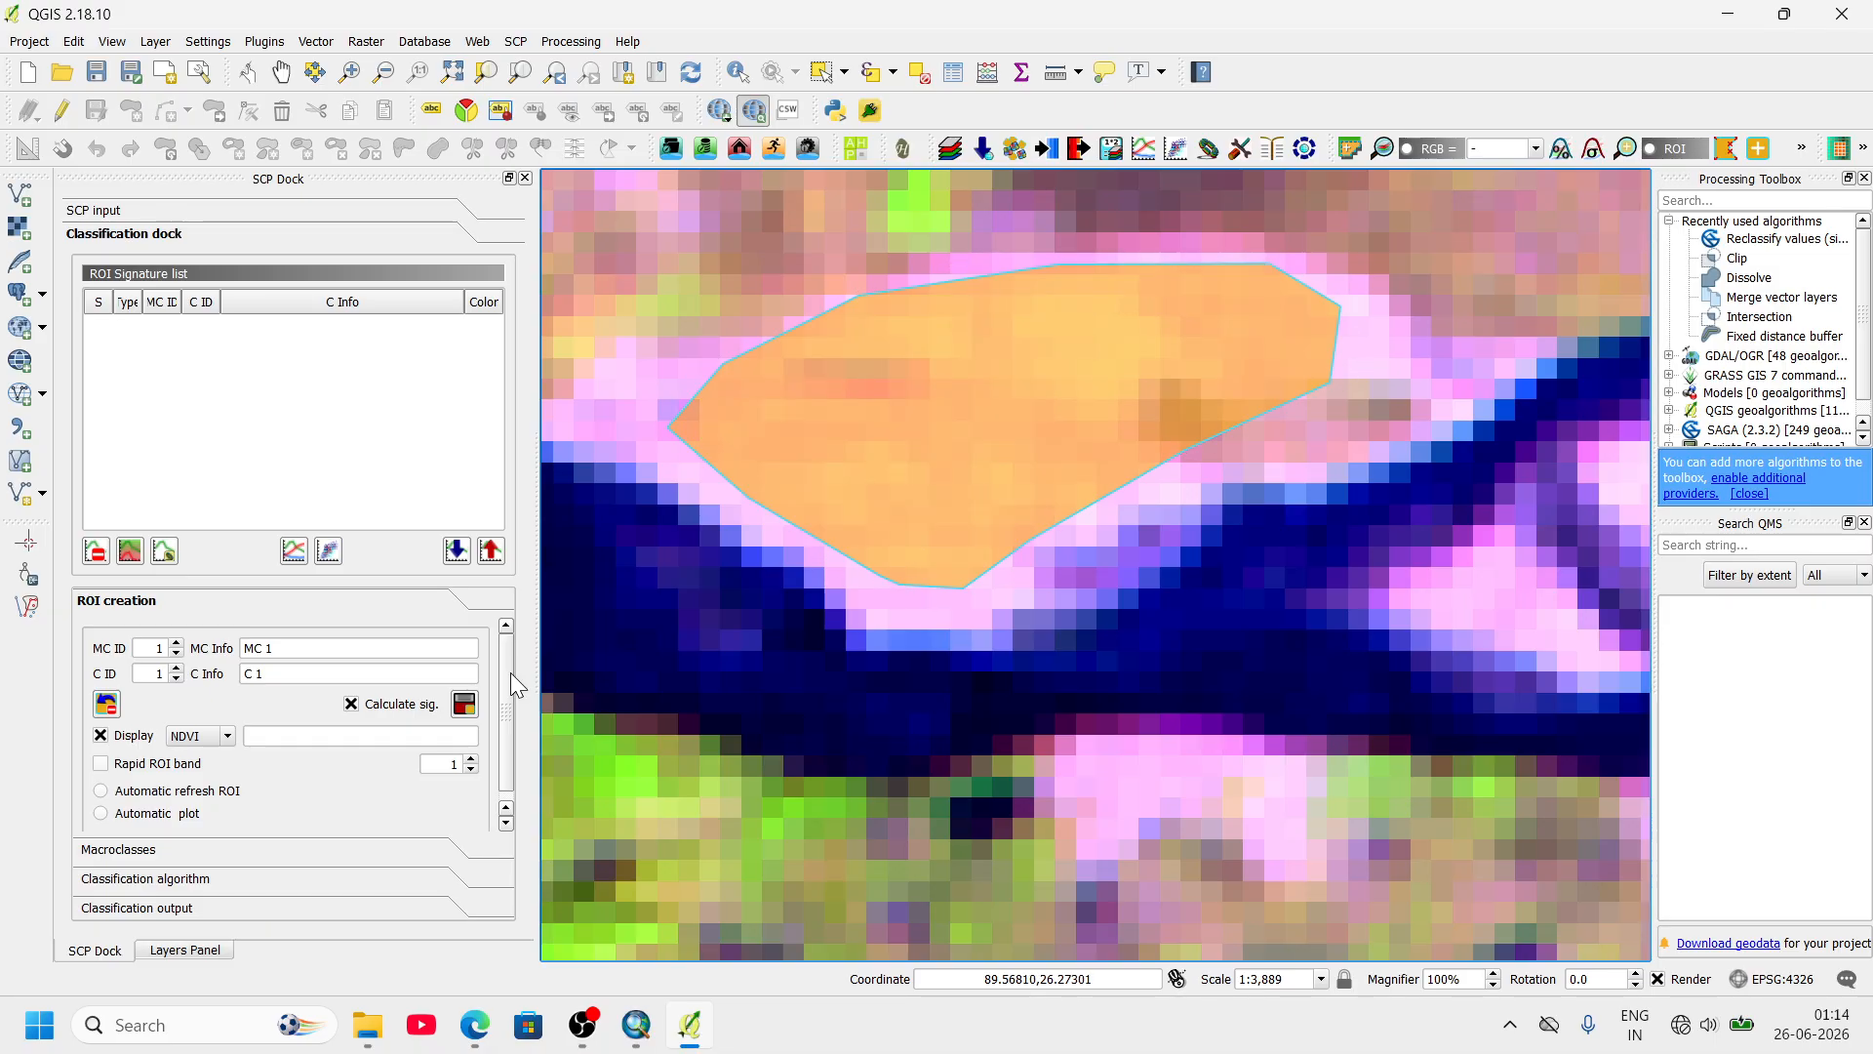
- Label the ROI's macroclass and class information Sand Bar, and save it to the training input with its signature
drag(291, 654, 217, 653)
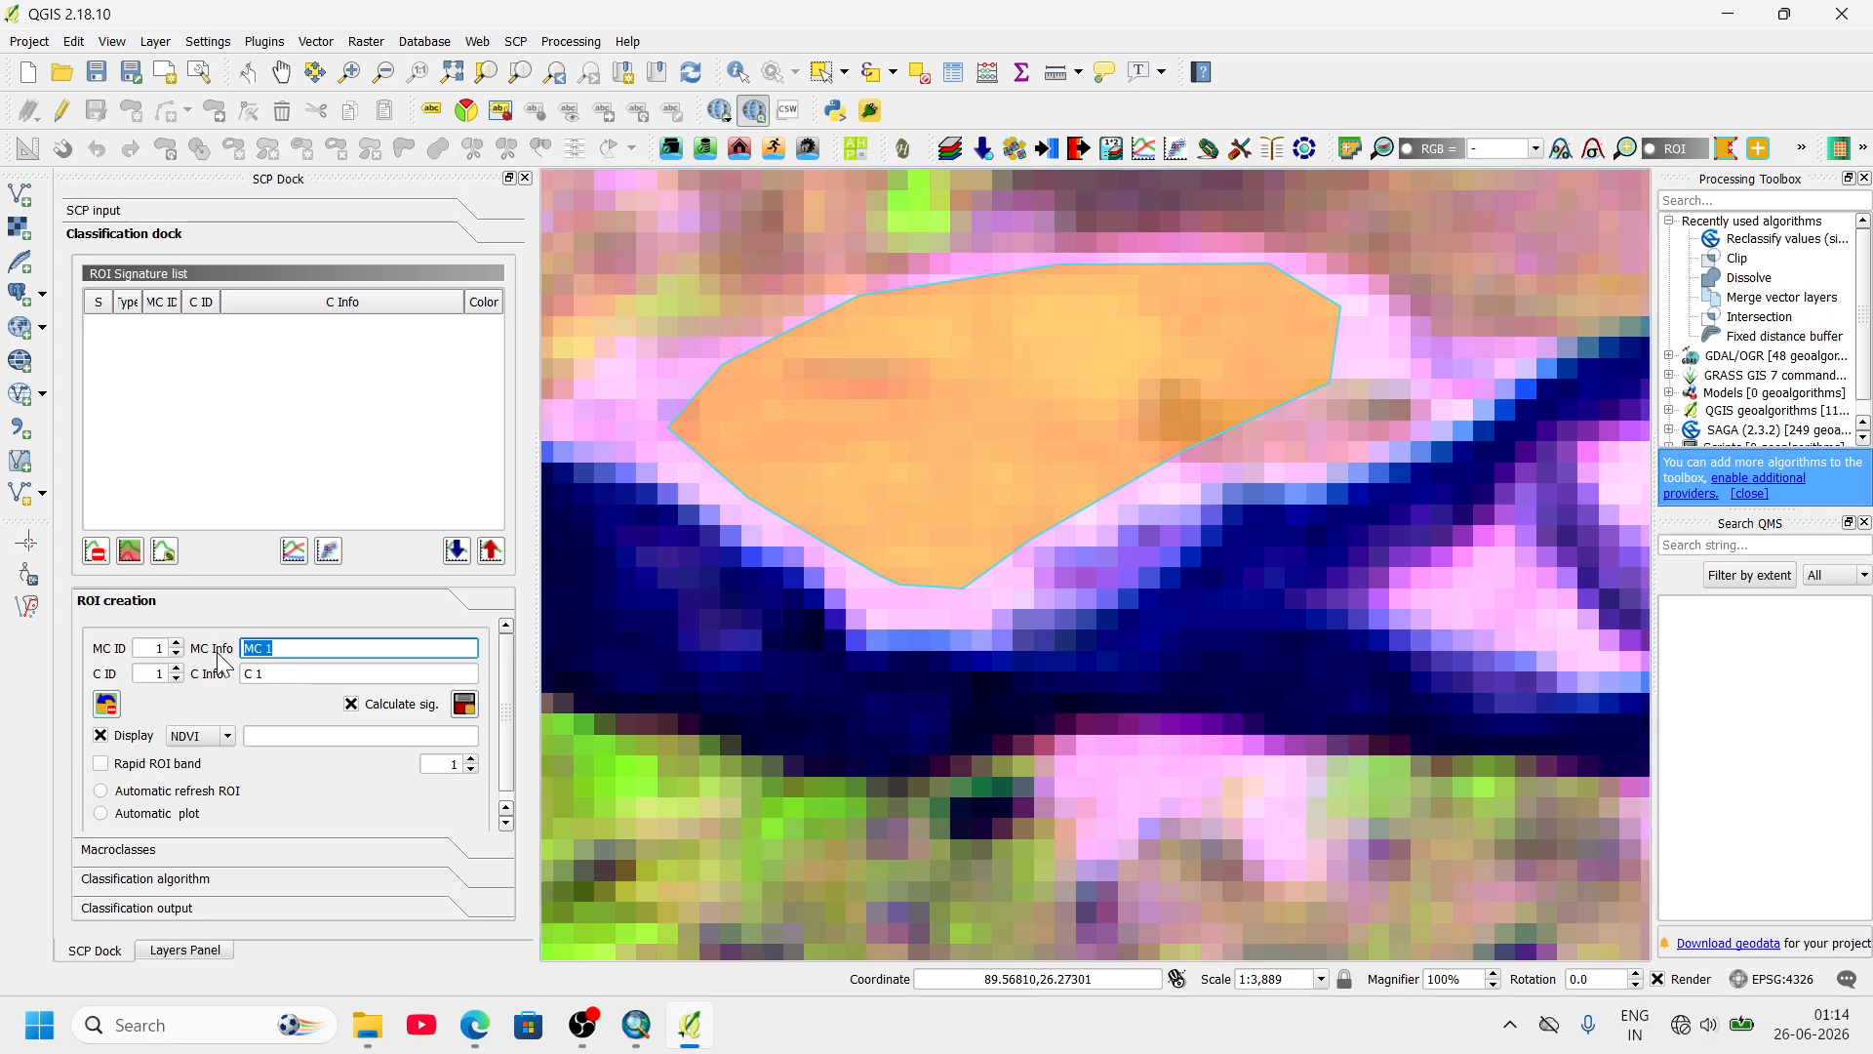
text(Sand Bar)
key(Tab)
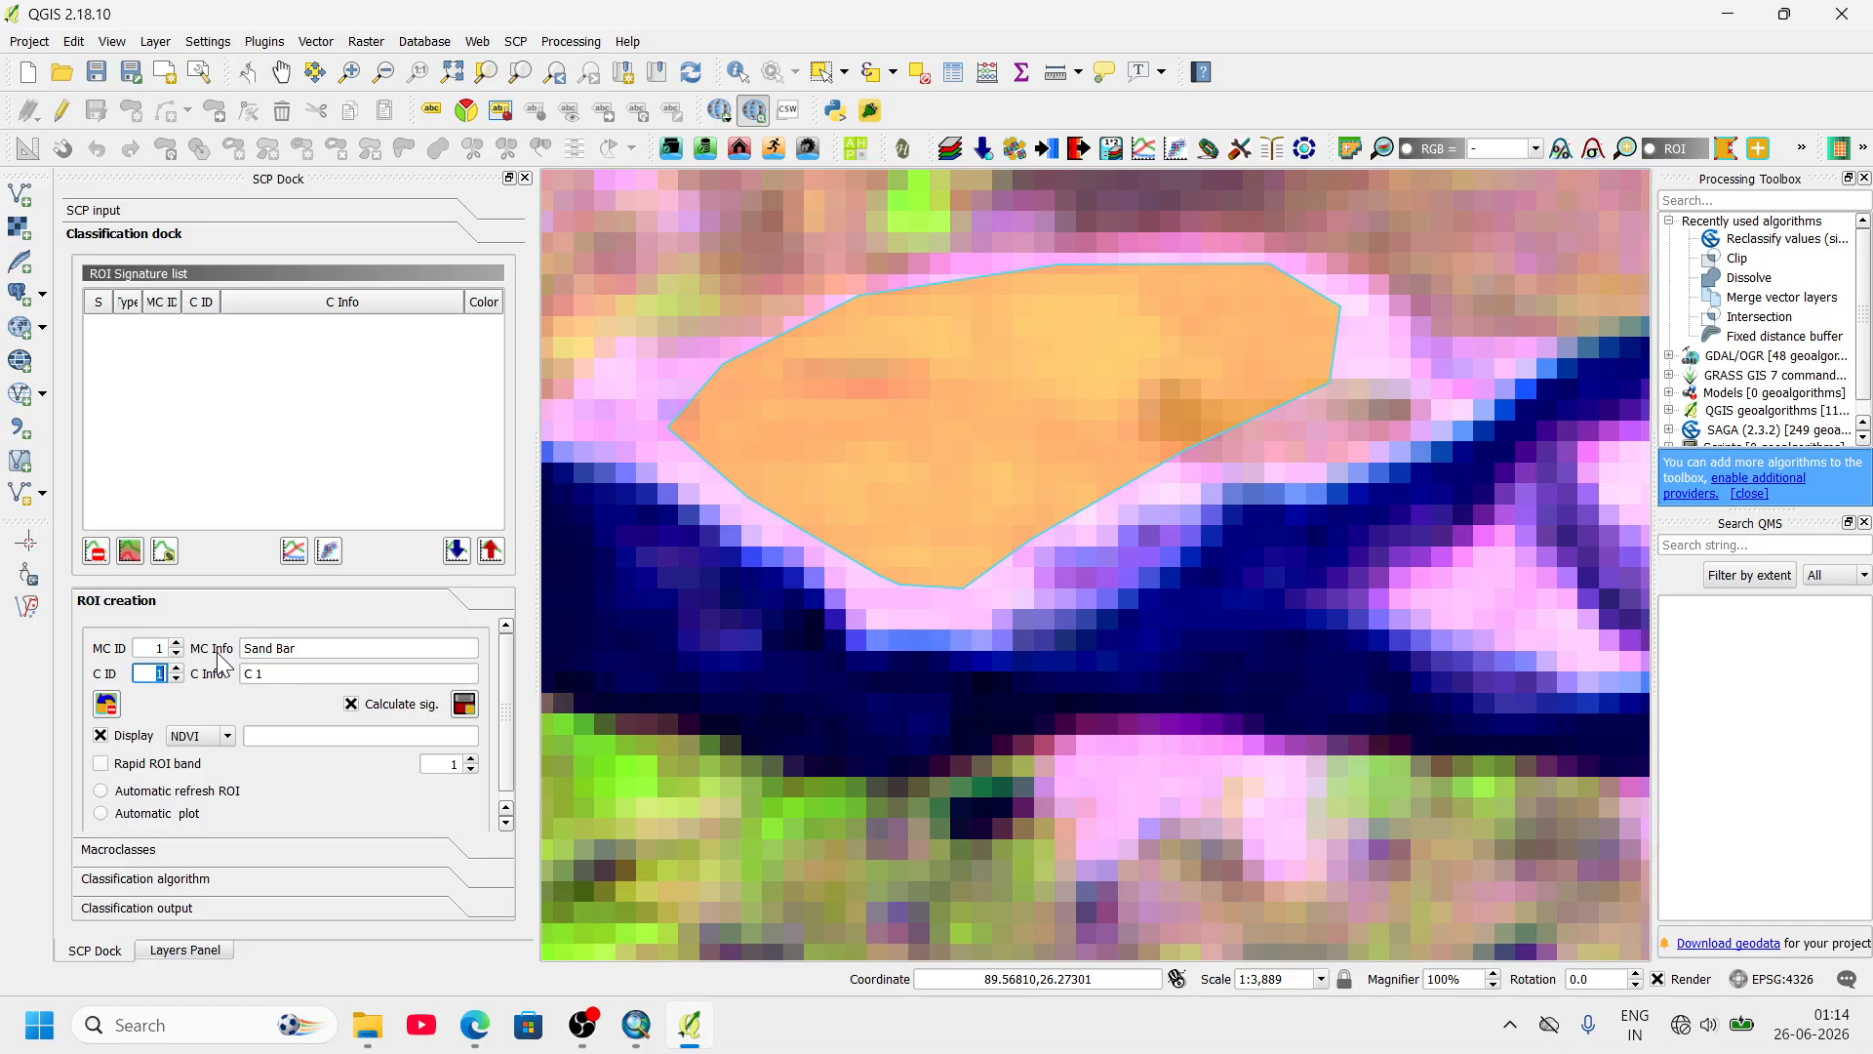
key(Tab)
key(Tab)
drag(311, 677, 226, 681)
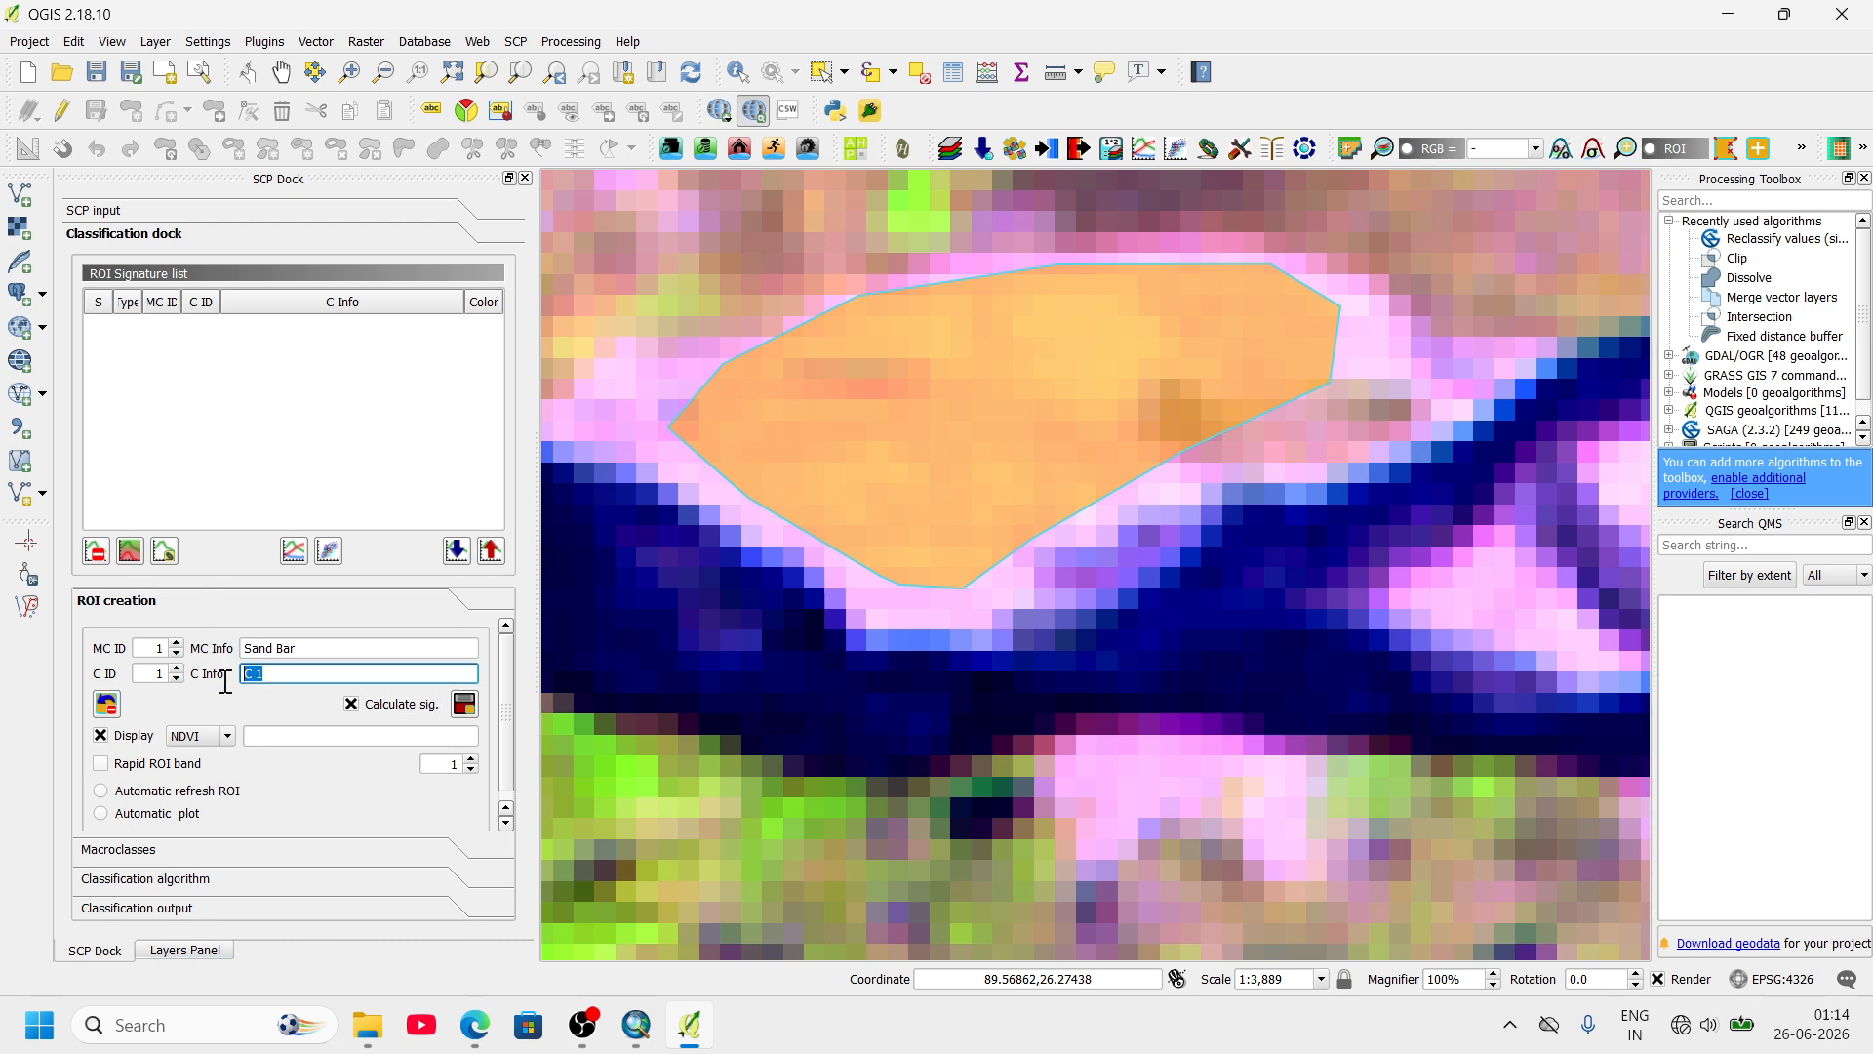
text(Sand Bar)
click(465, 704)
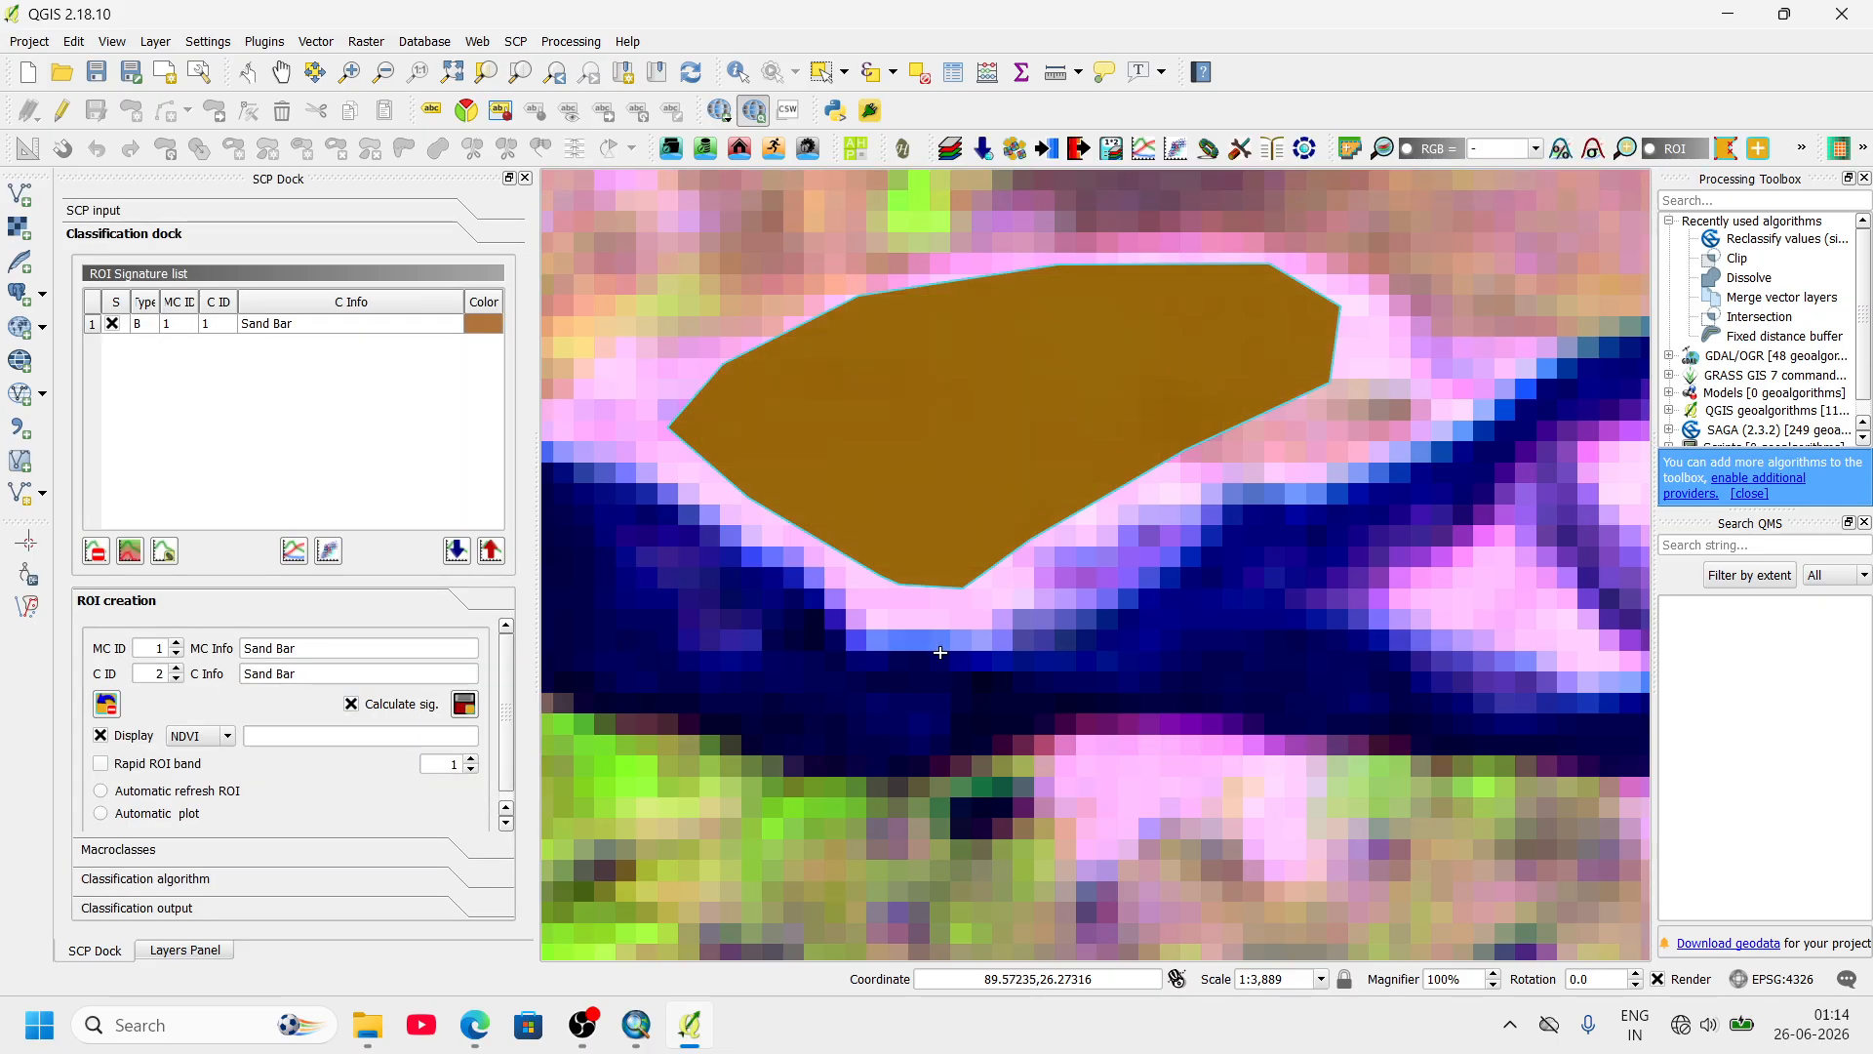
- Draw a second ROI polygon over the pale sandbar farther west along the river and save it as another Sand Bar training sample
scroll(922, 675, down, 4)
scroll(942, 654, up, 3)
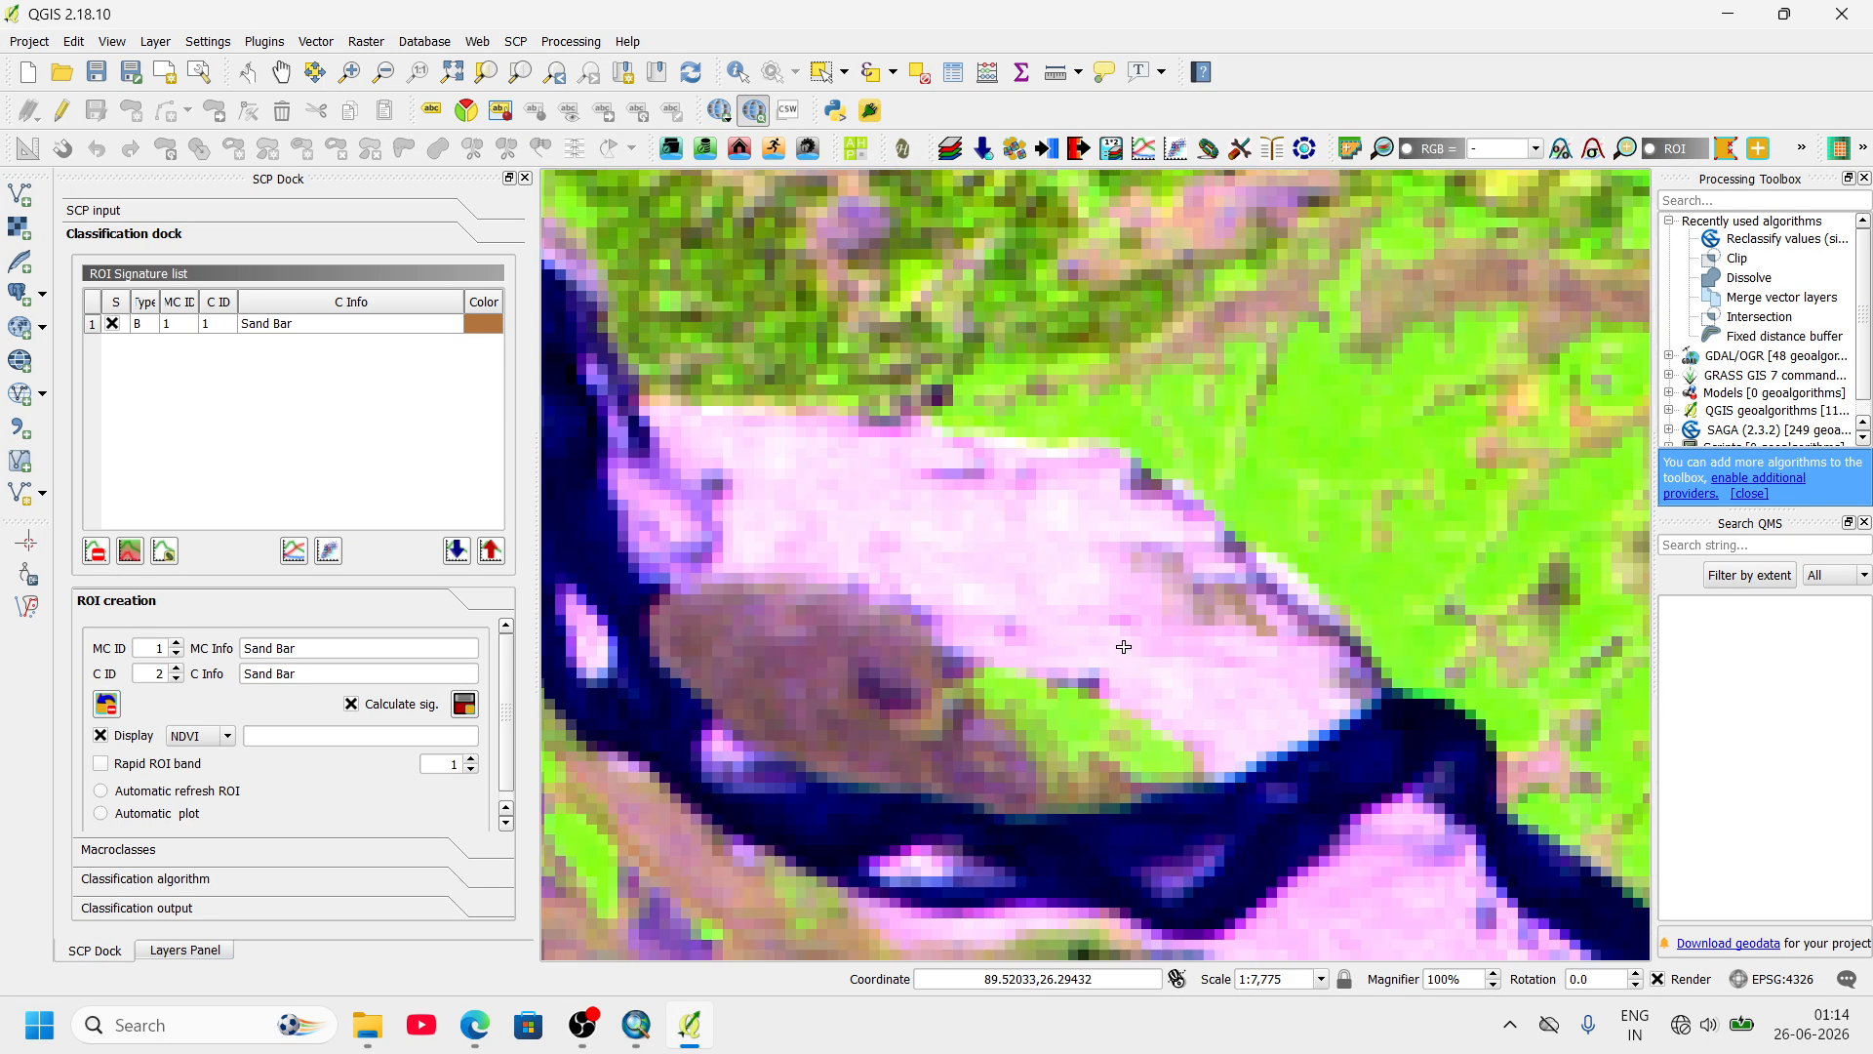
click(757, 454)
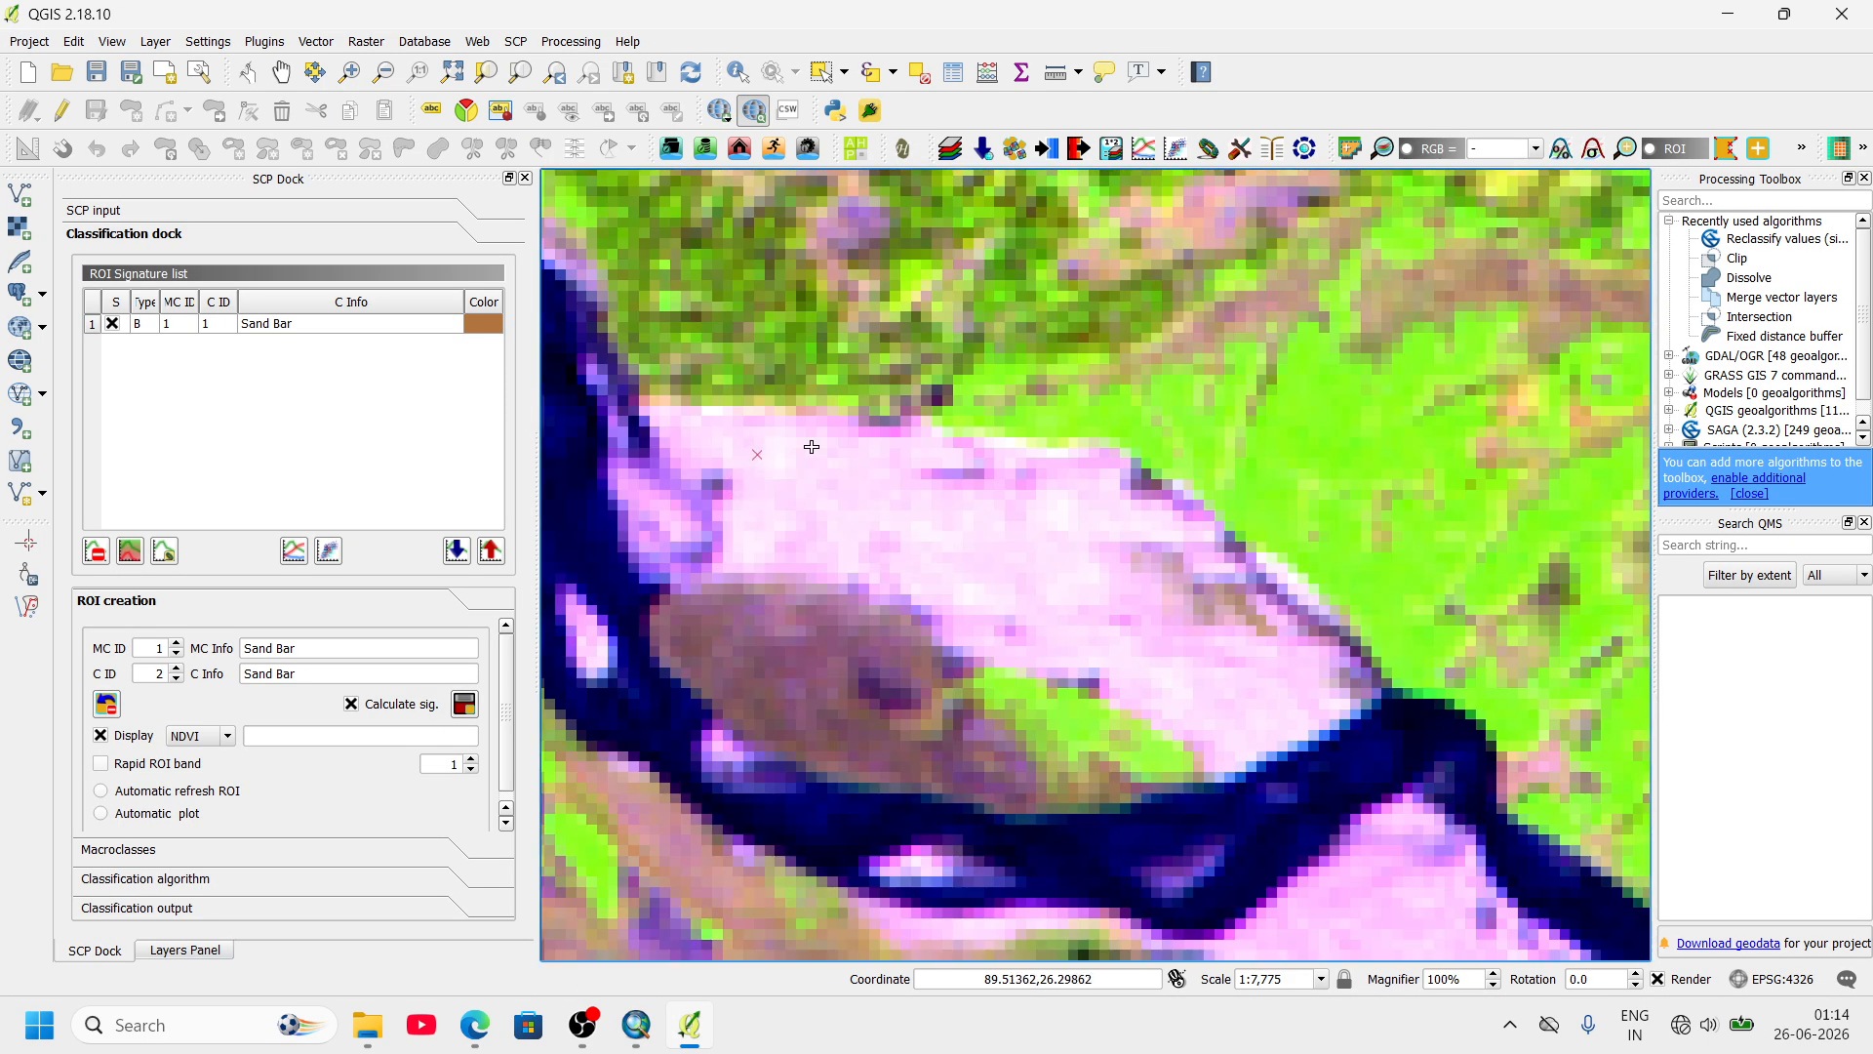
click(906, 447)
click(1003, 472)
click(1144, 515)
click(1206, 596)
click(1250, 665)
click(1249, 707)
click(1189, 702)
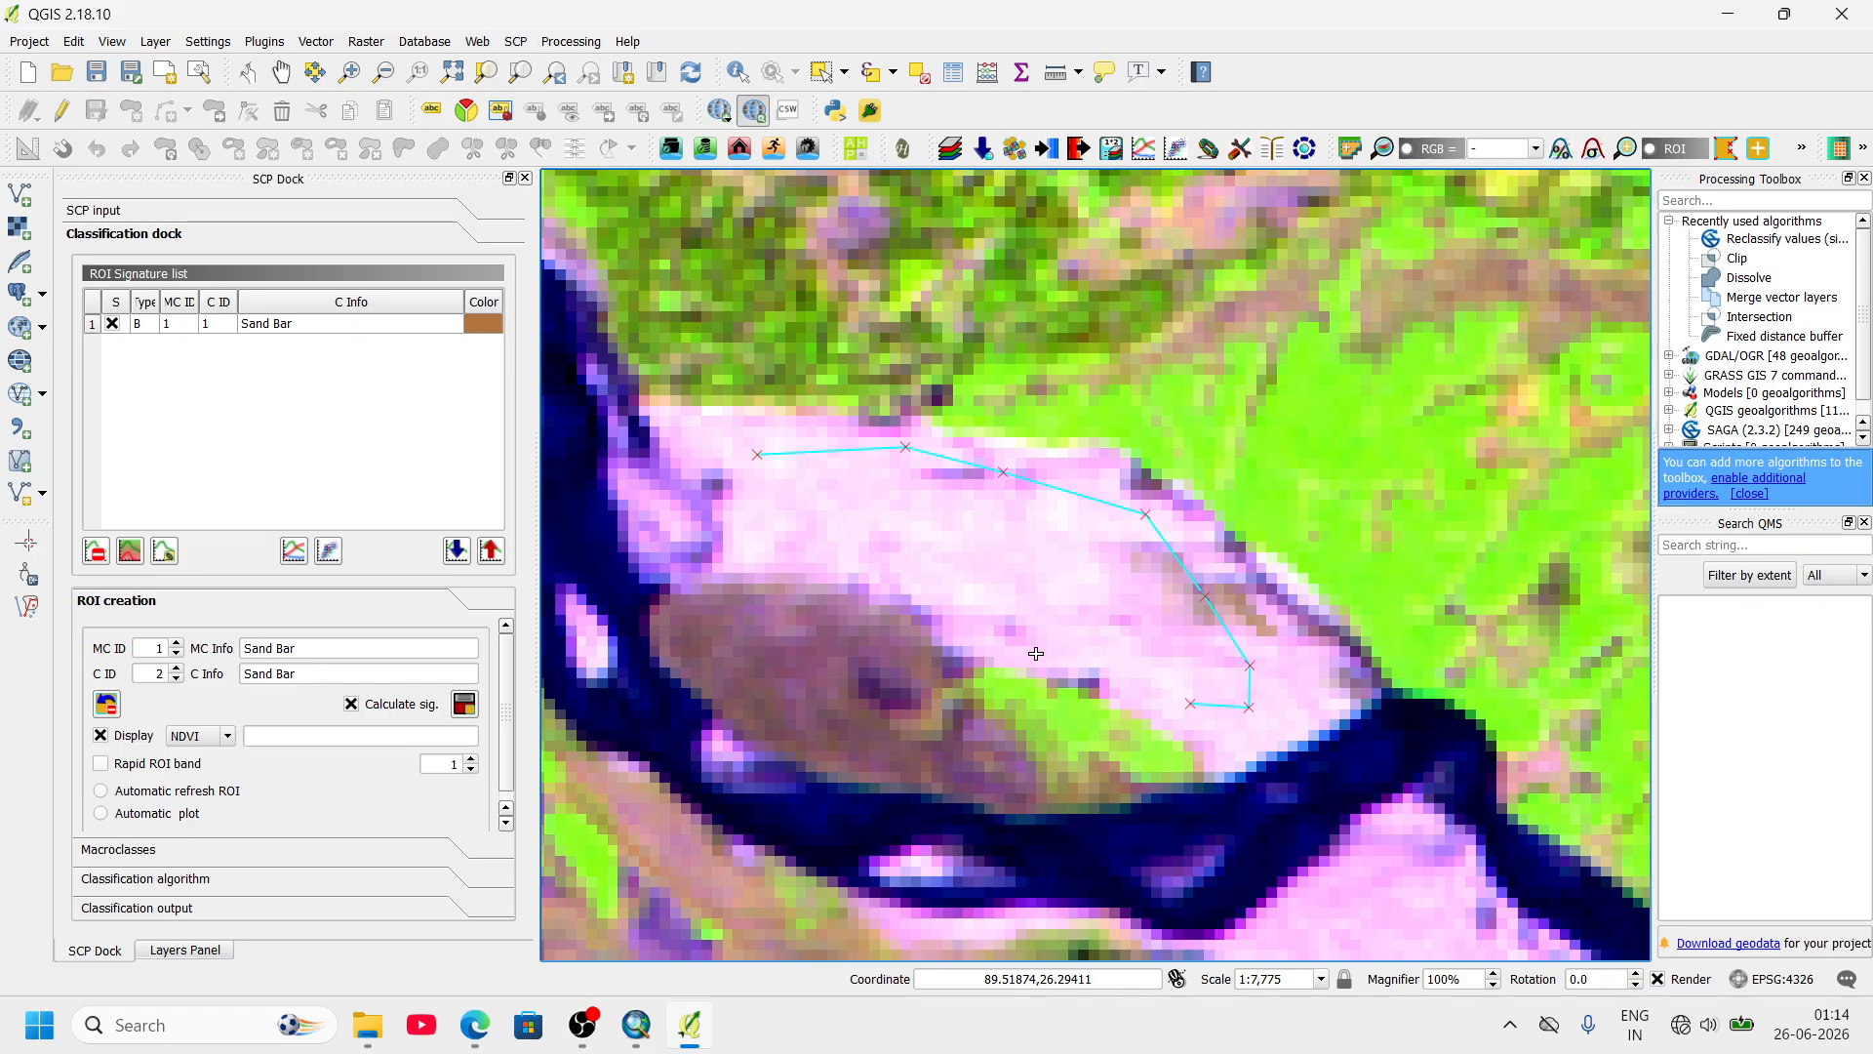
click(1023, 652)
click(960, 611)
click(842, 565)
click(771, 544)
right_click(751, 513)
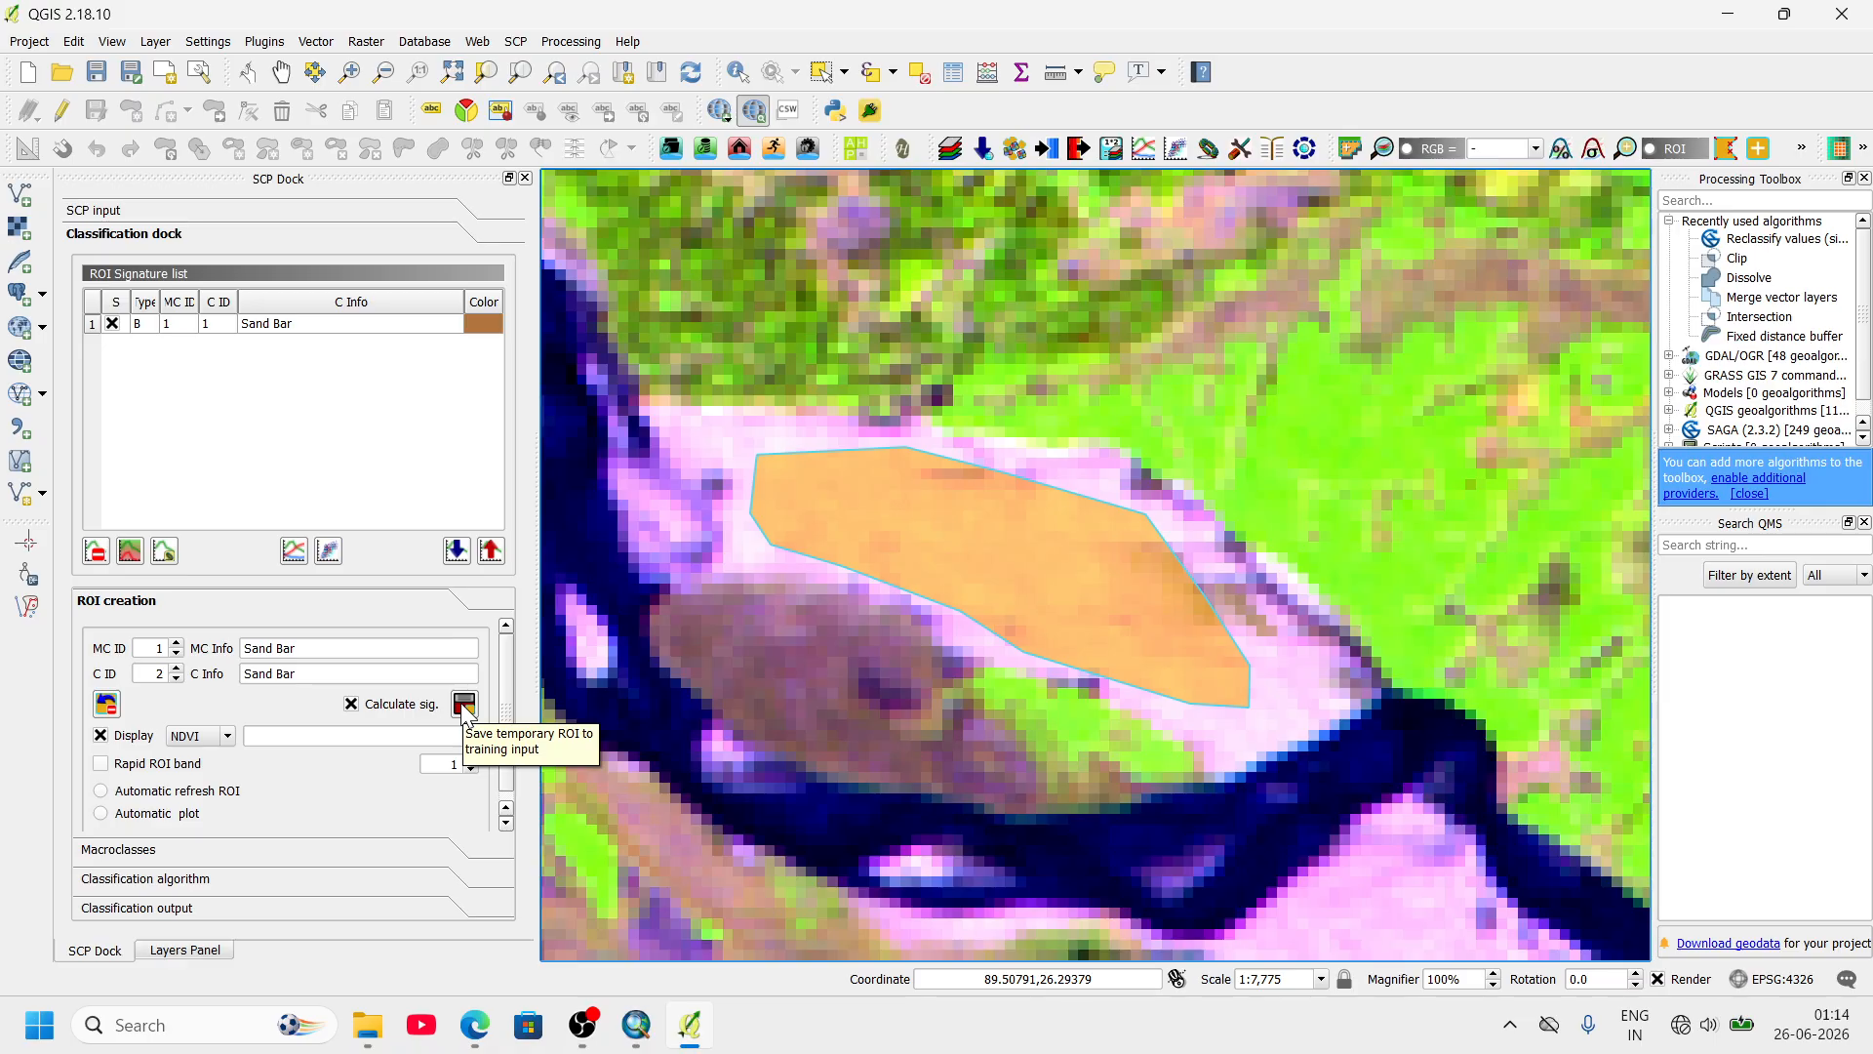
click(462, 703)
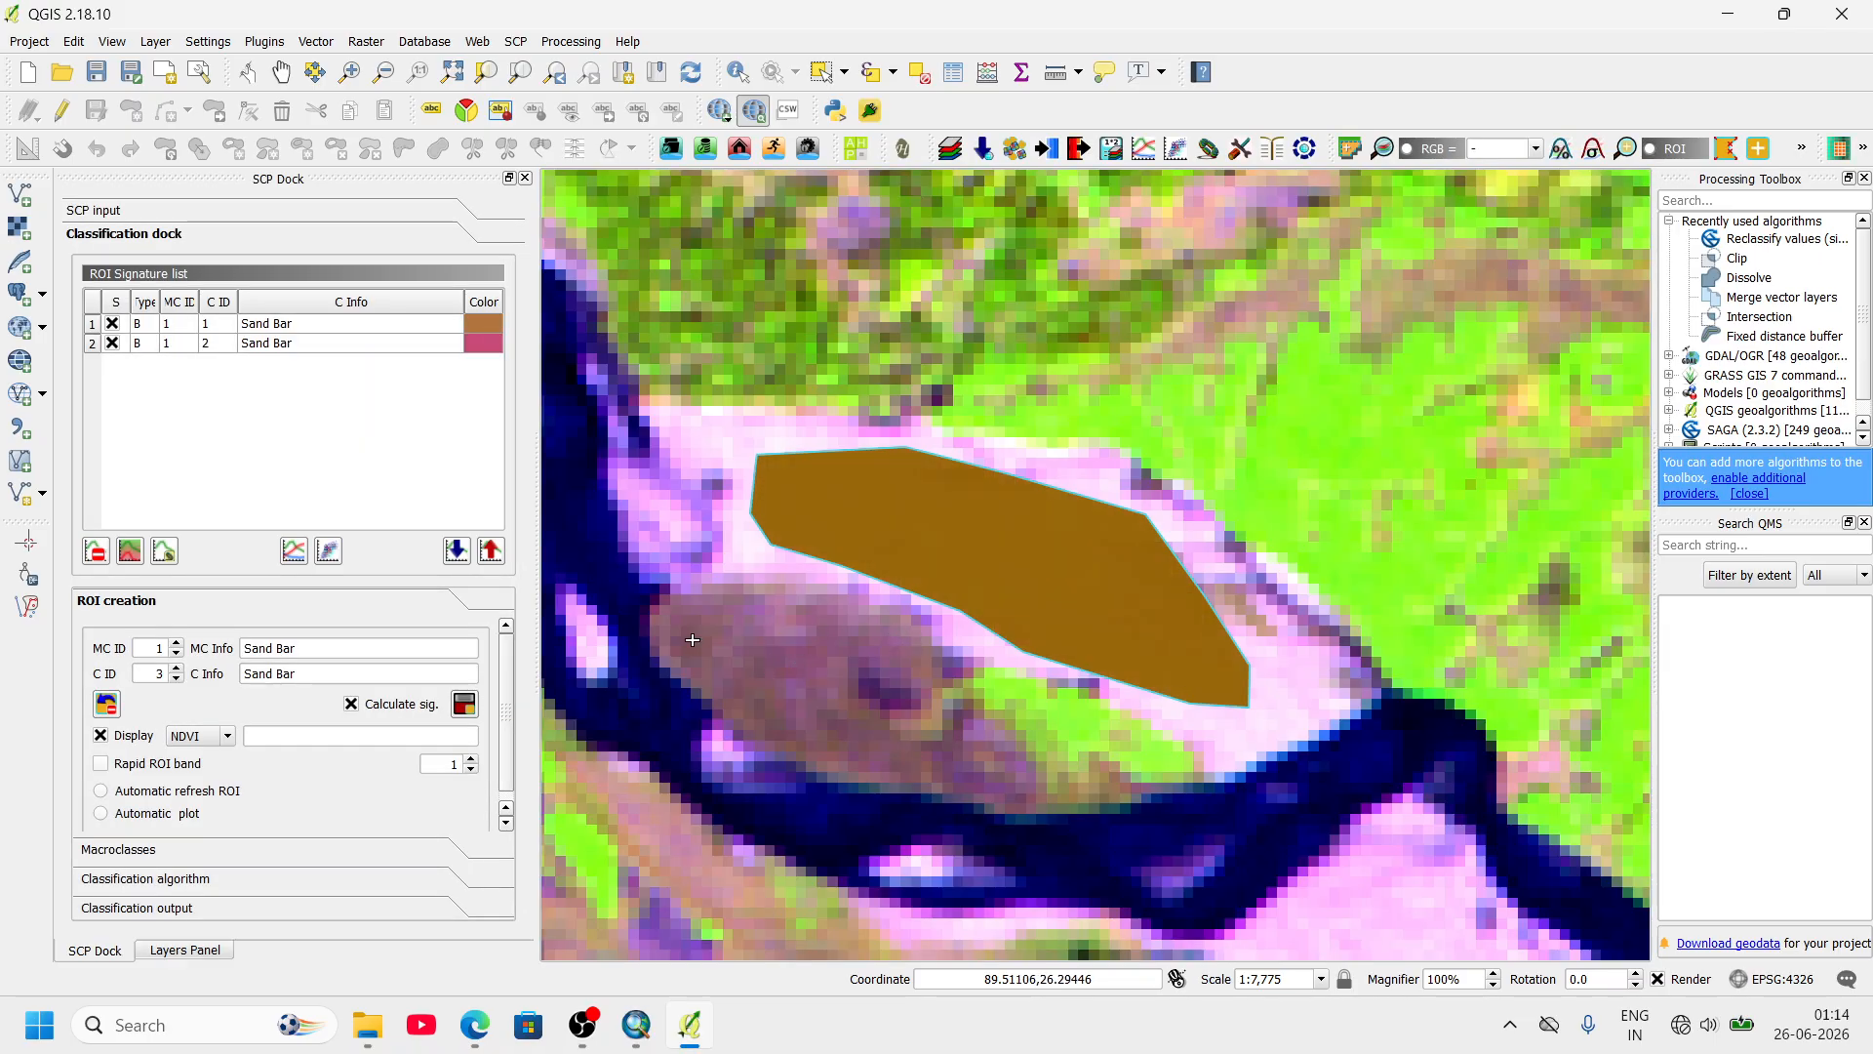
- Set the macroclass ID to 2 and label both the macroclass and class information Water Body
scroll(816, 591, down, 4)
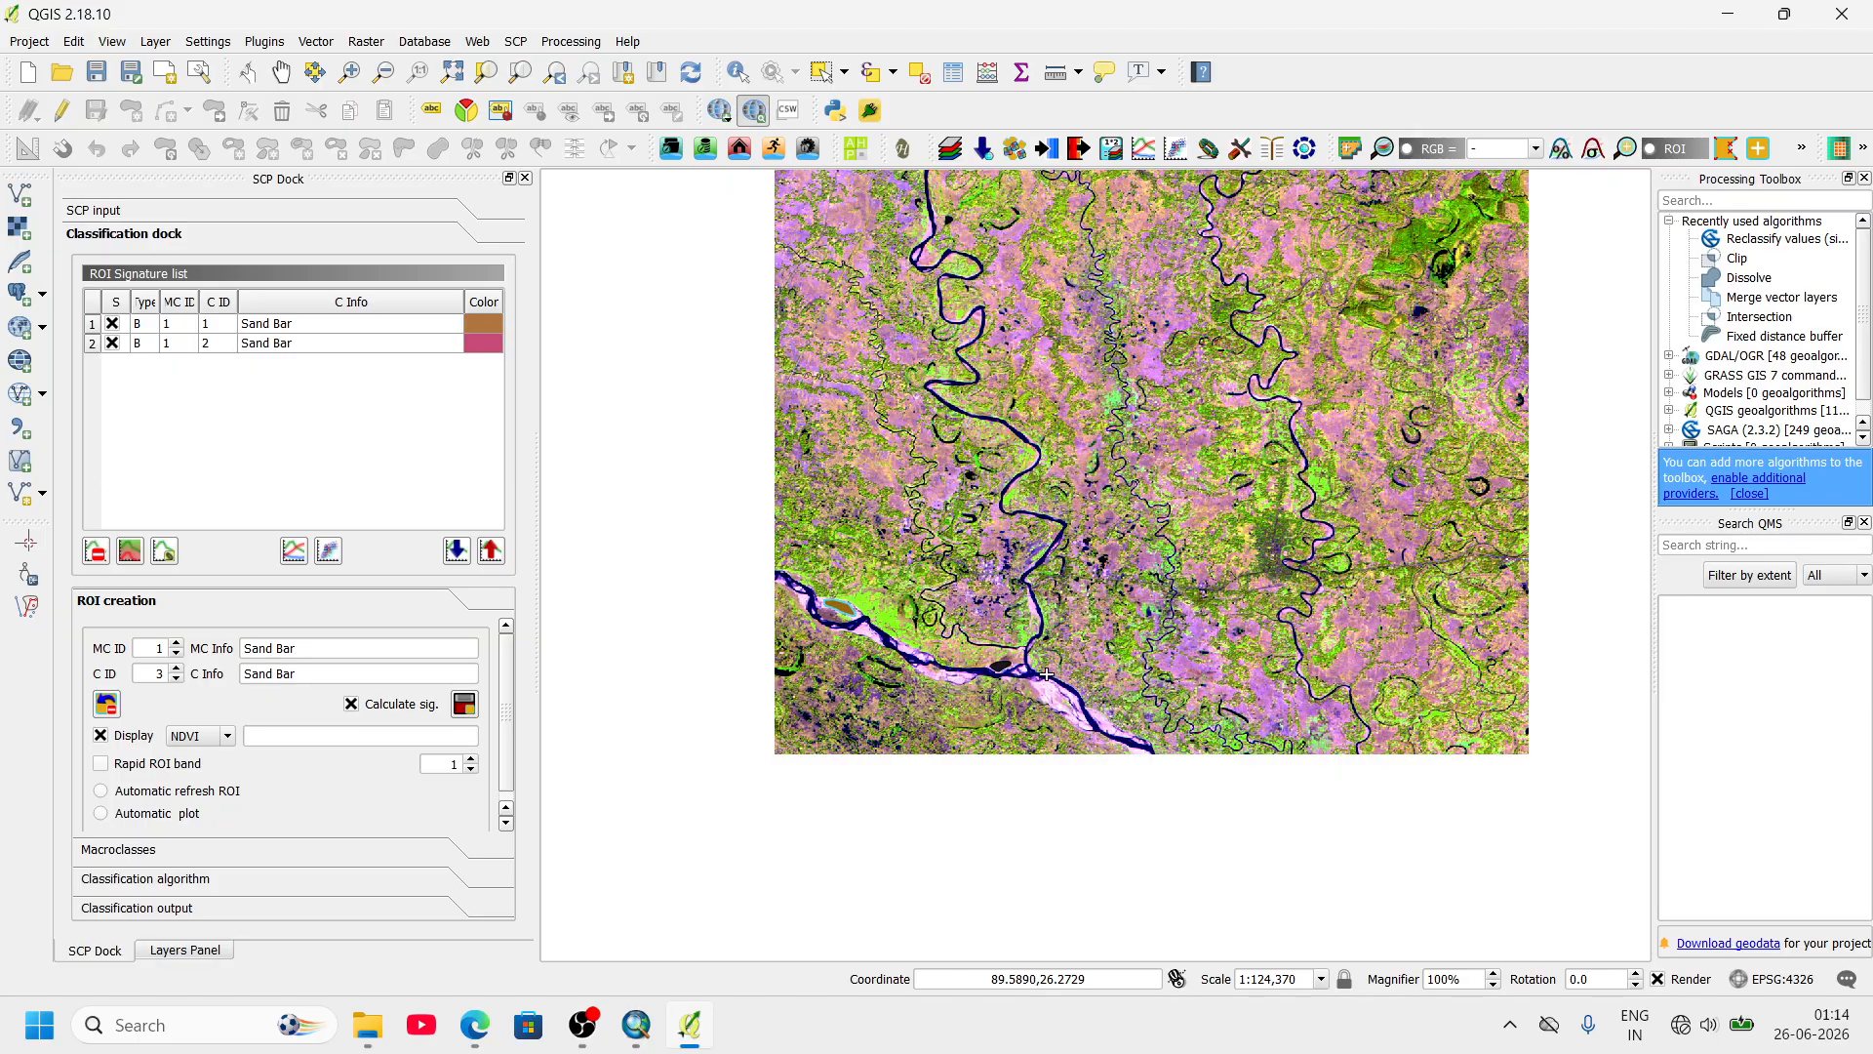
scroll(1046, 673, down, 1)
scroll(992, 507, up, 2)
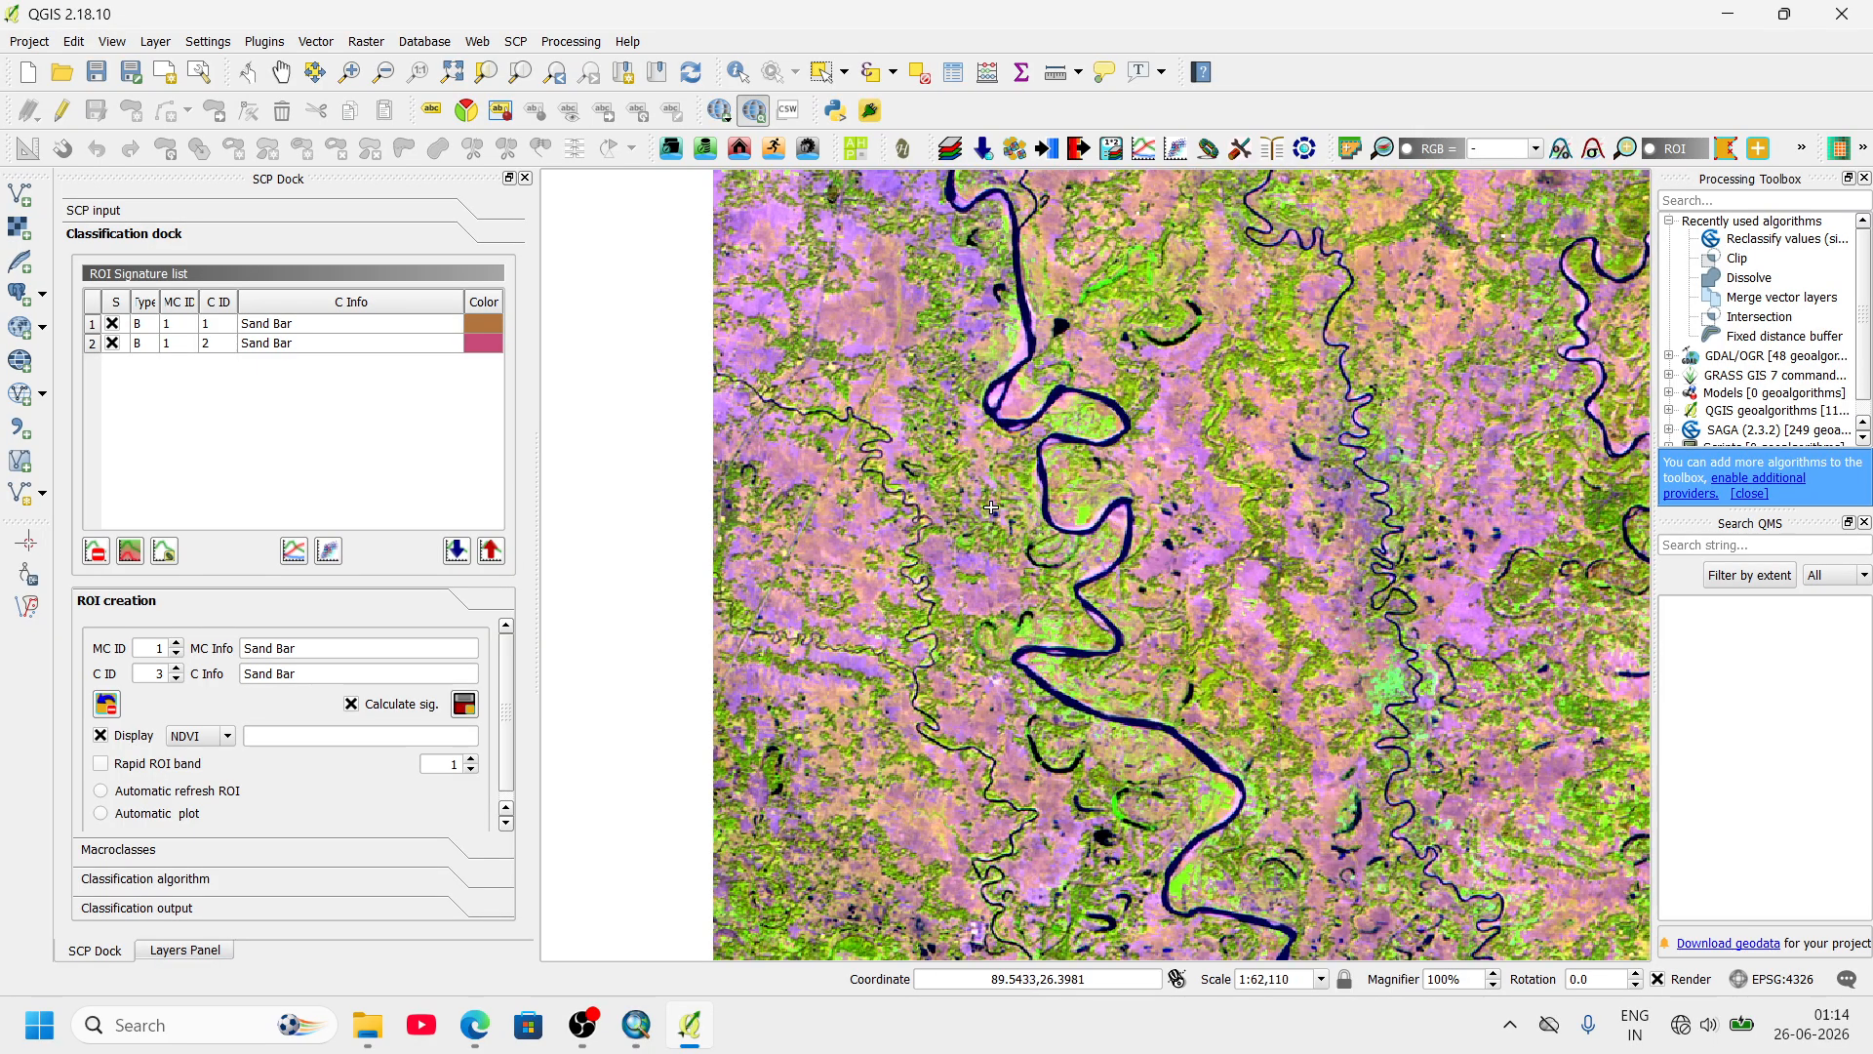
scroll(991, 507, up, 1)
scroll(1039, 506, up, 2)
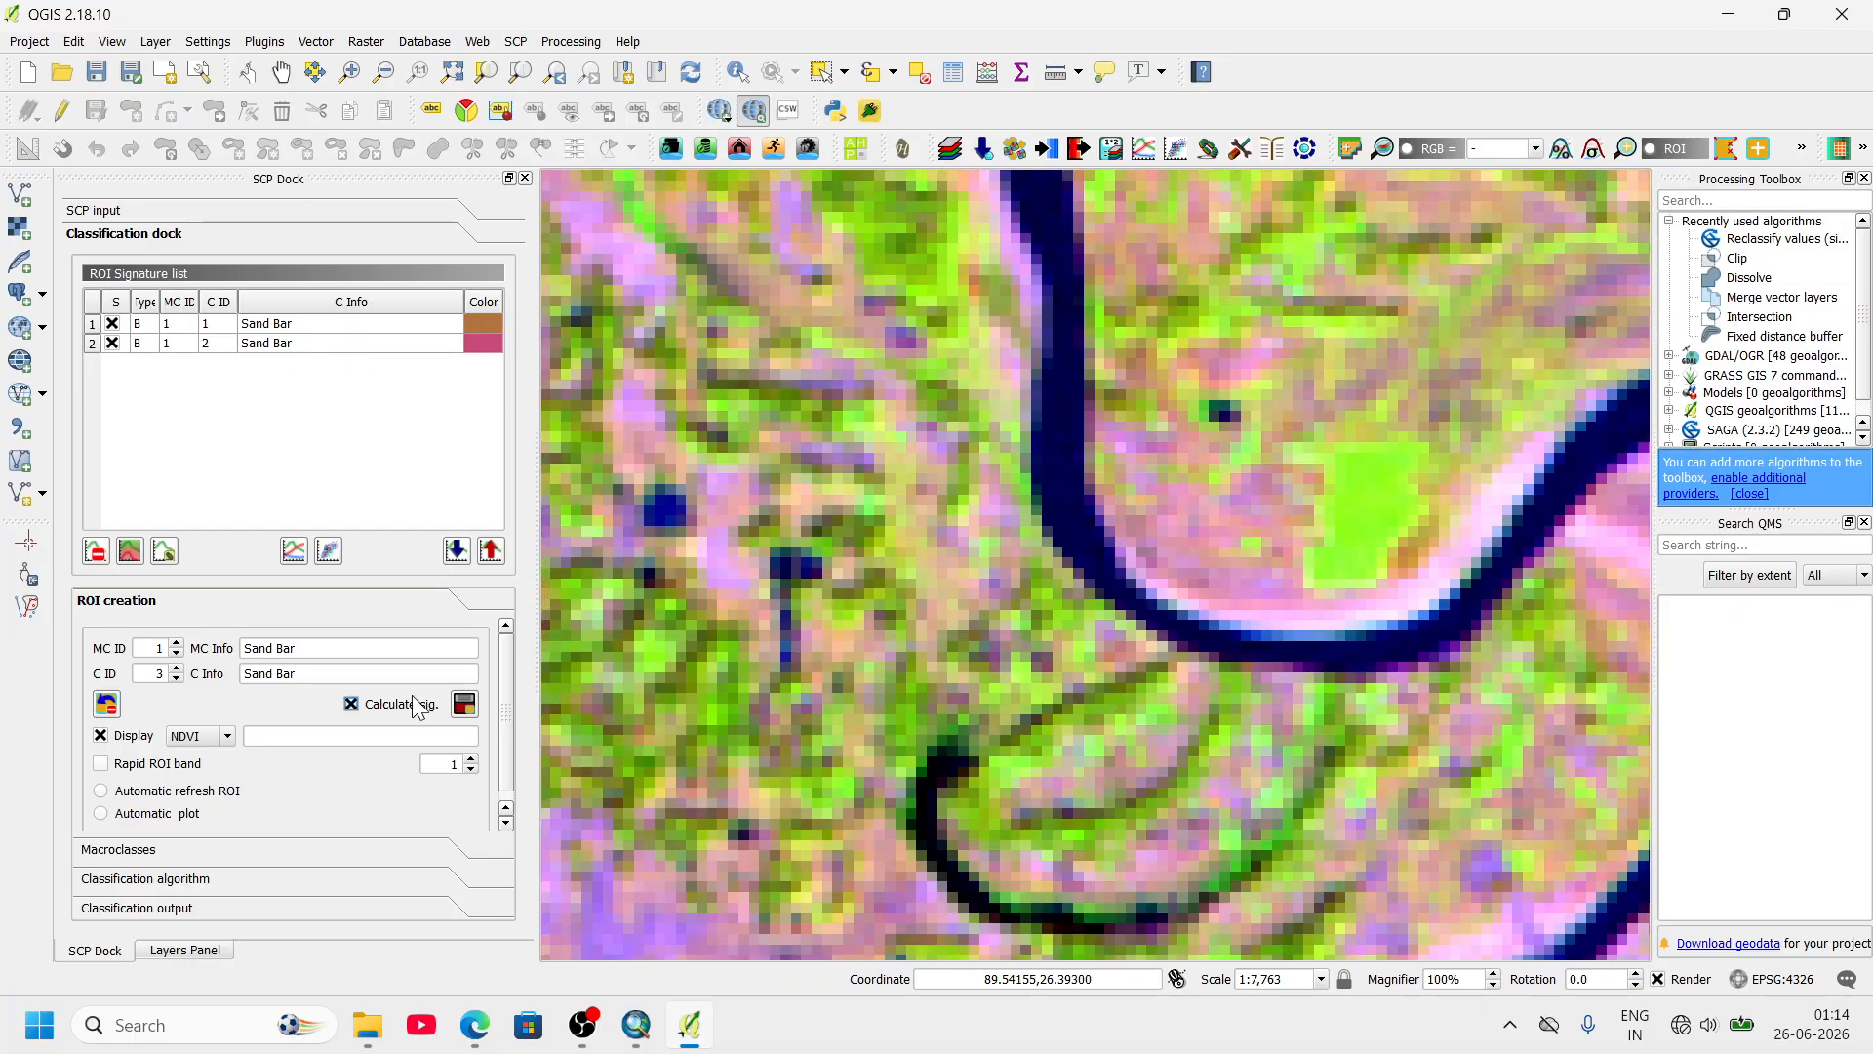
click(176, 643)
key(Tab)
text(Wat)
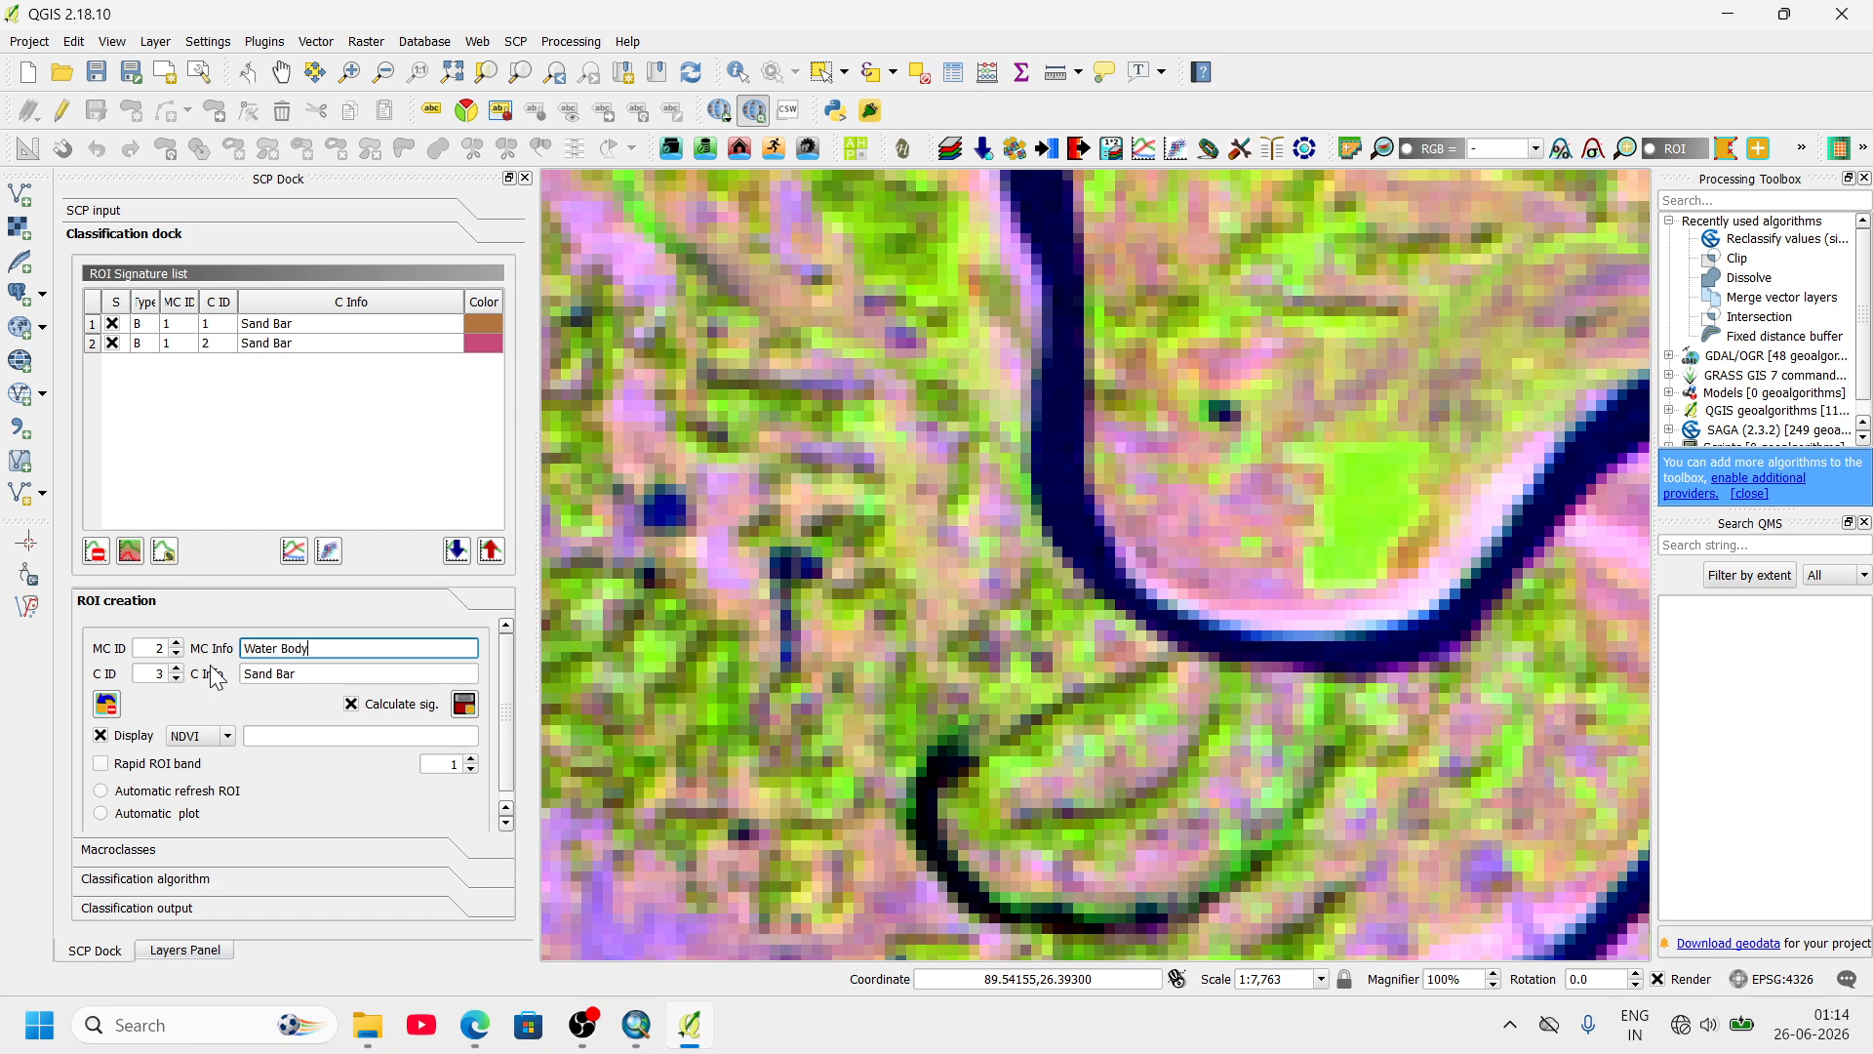
key(Tab)
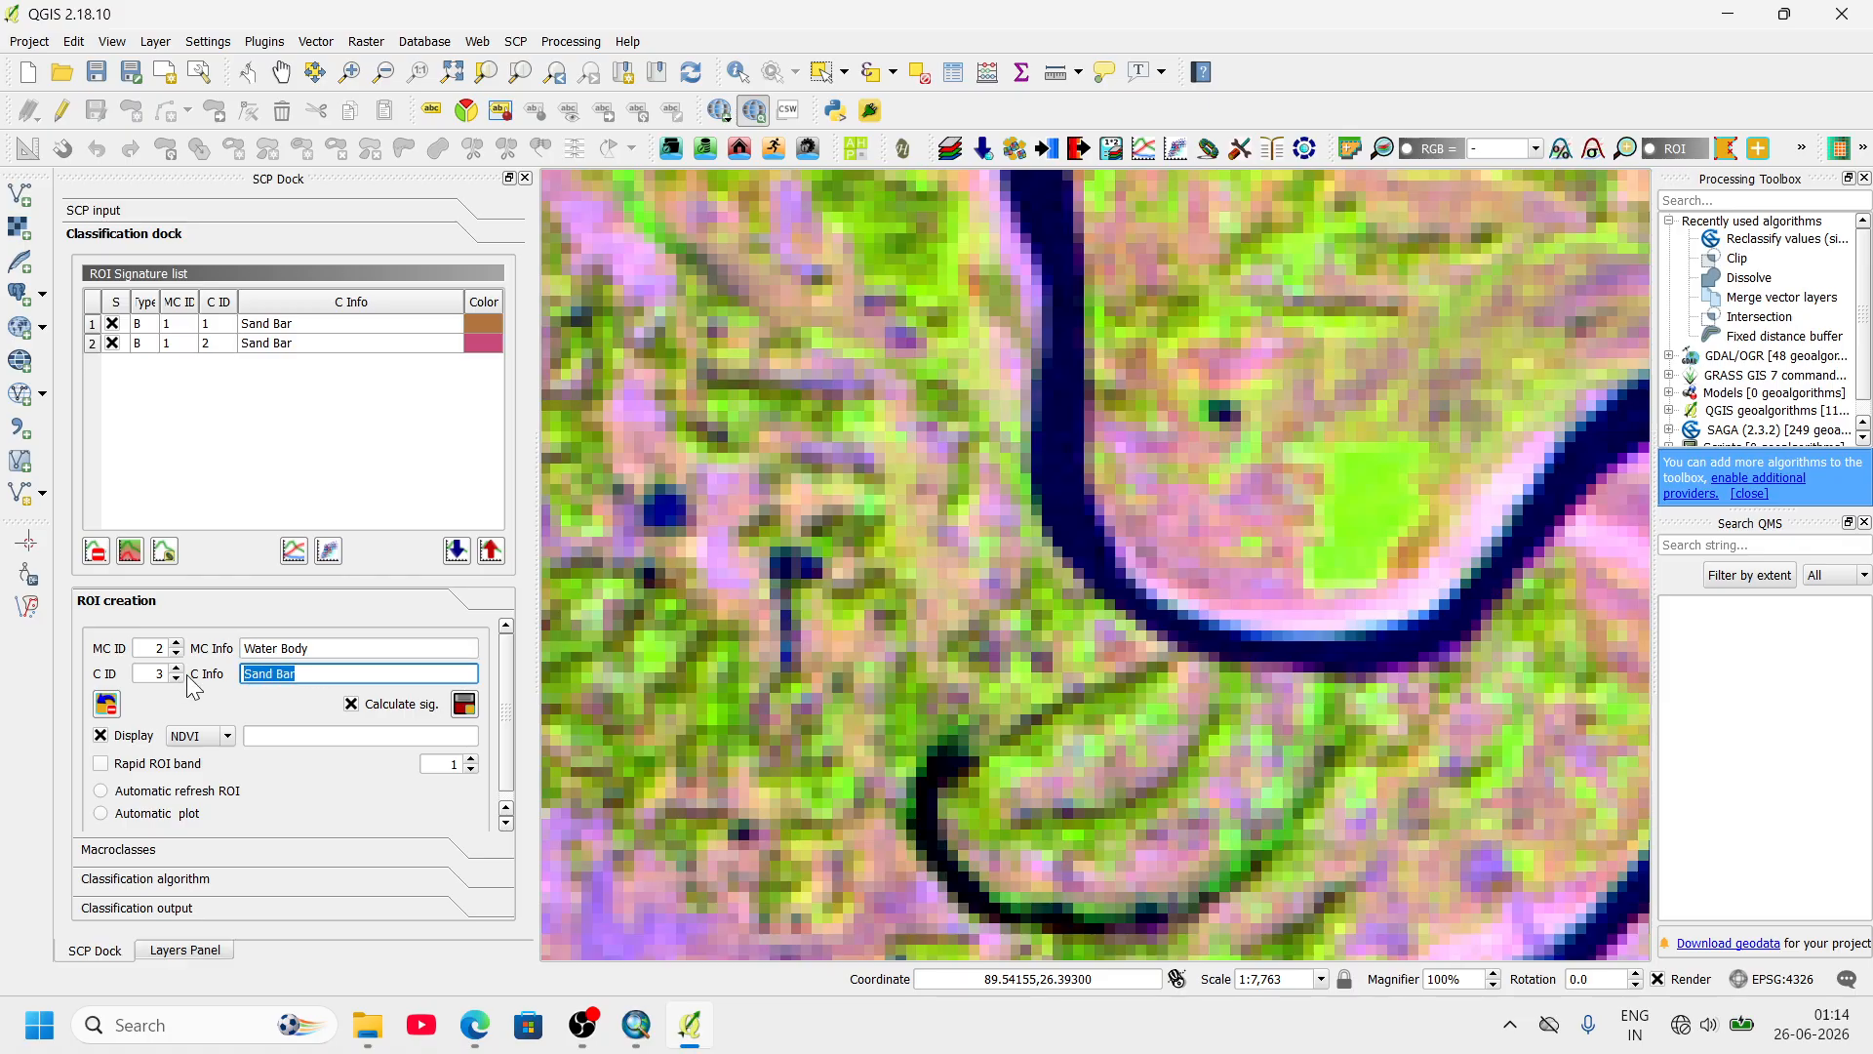
text(Water Body)
- Draw a narrow ROI polygon along the dark river channel, following the bend from its north-south reach around to the east
scroll(899, 557, down, 1)
scroll(971, 468, up, 1)
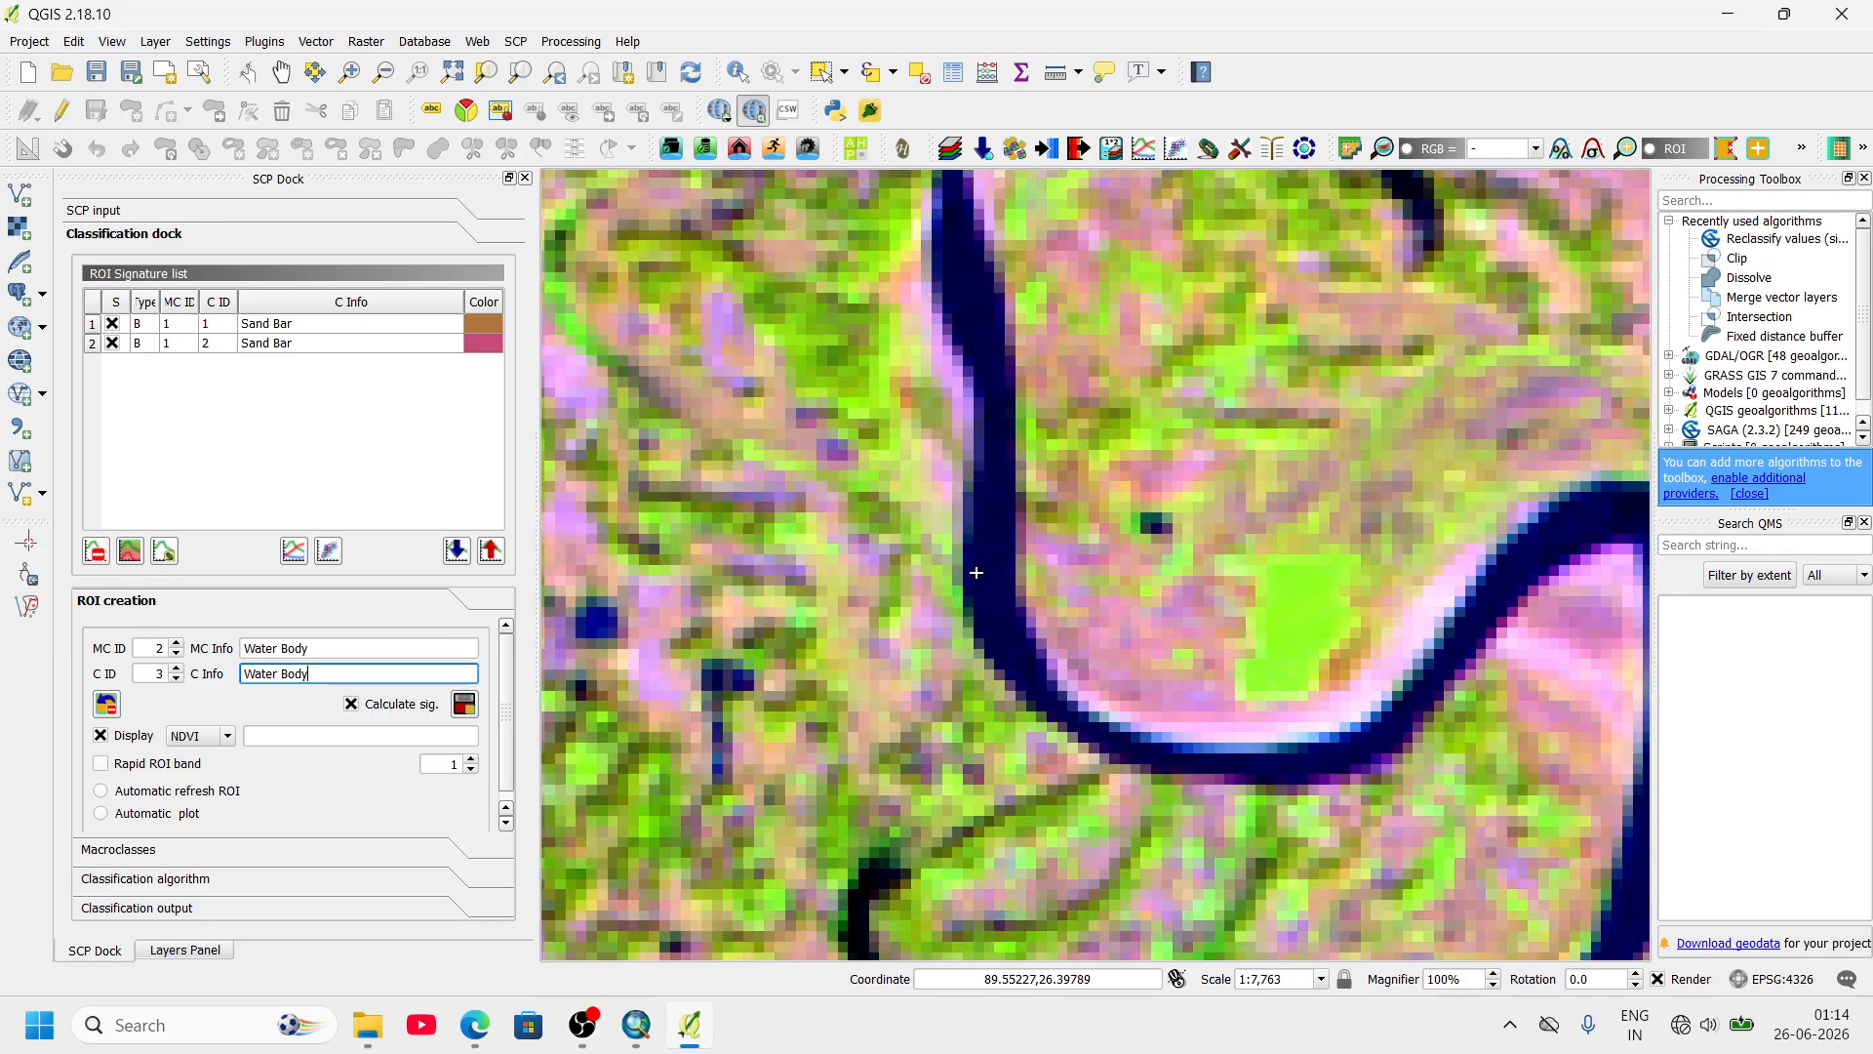
click(980, 575)
click(984, 509)
click(989, 452)
click(1001, 444)
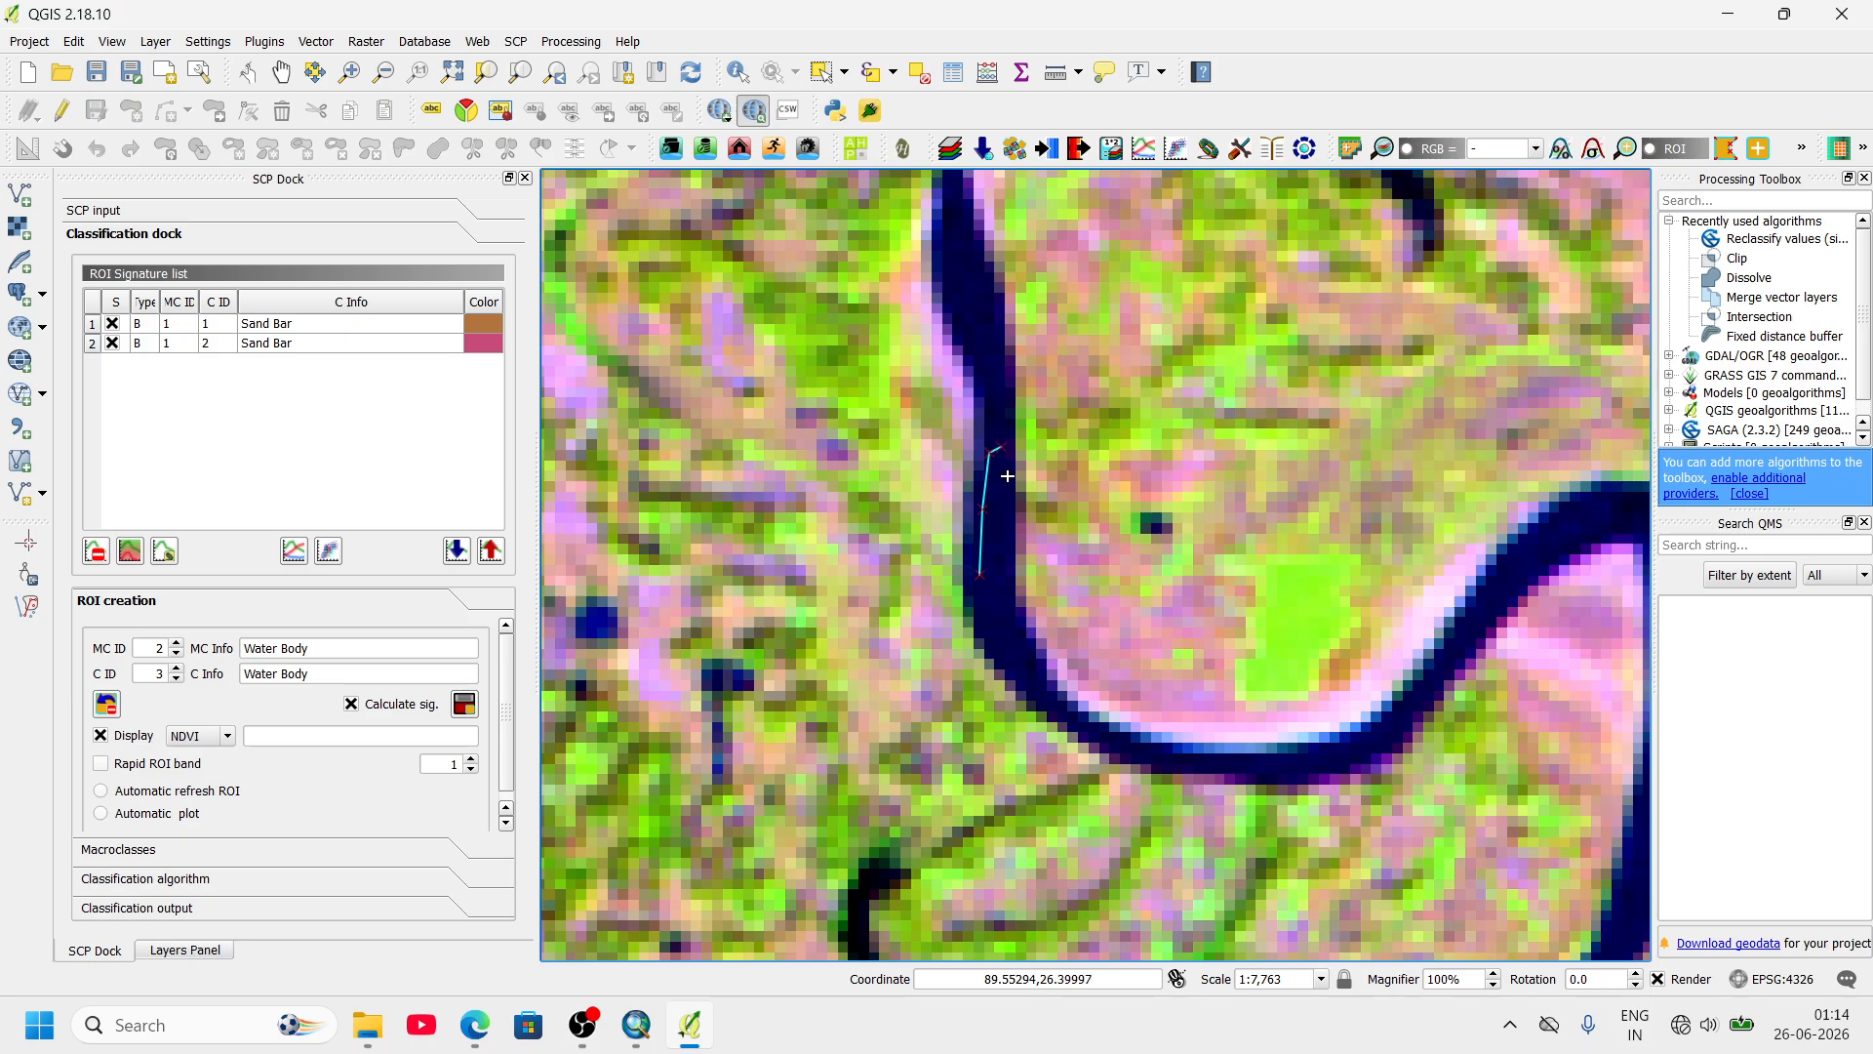
click(1008, 522)
click(1015, 597)
click(1021, 628)
click(1041, 660)
click(1067, 690)
click(1107, 716)
click(1167, 740)
click(1199, 755)
click(1105, 747)
click(1040, 712)
click(1007, 668)
click(984, 610)
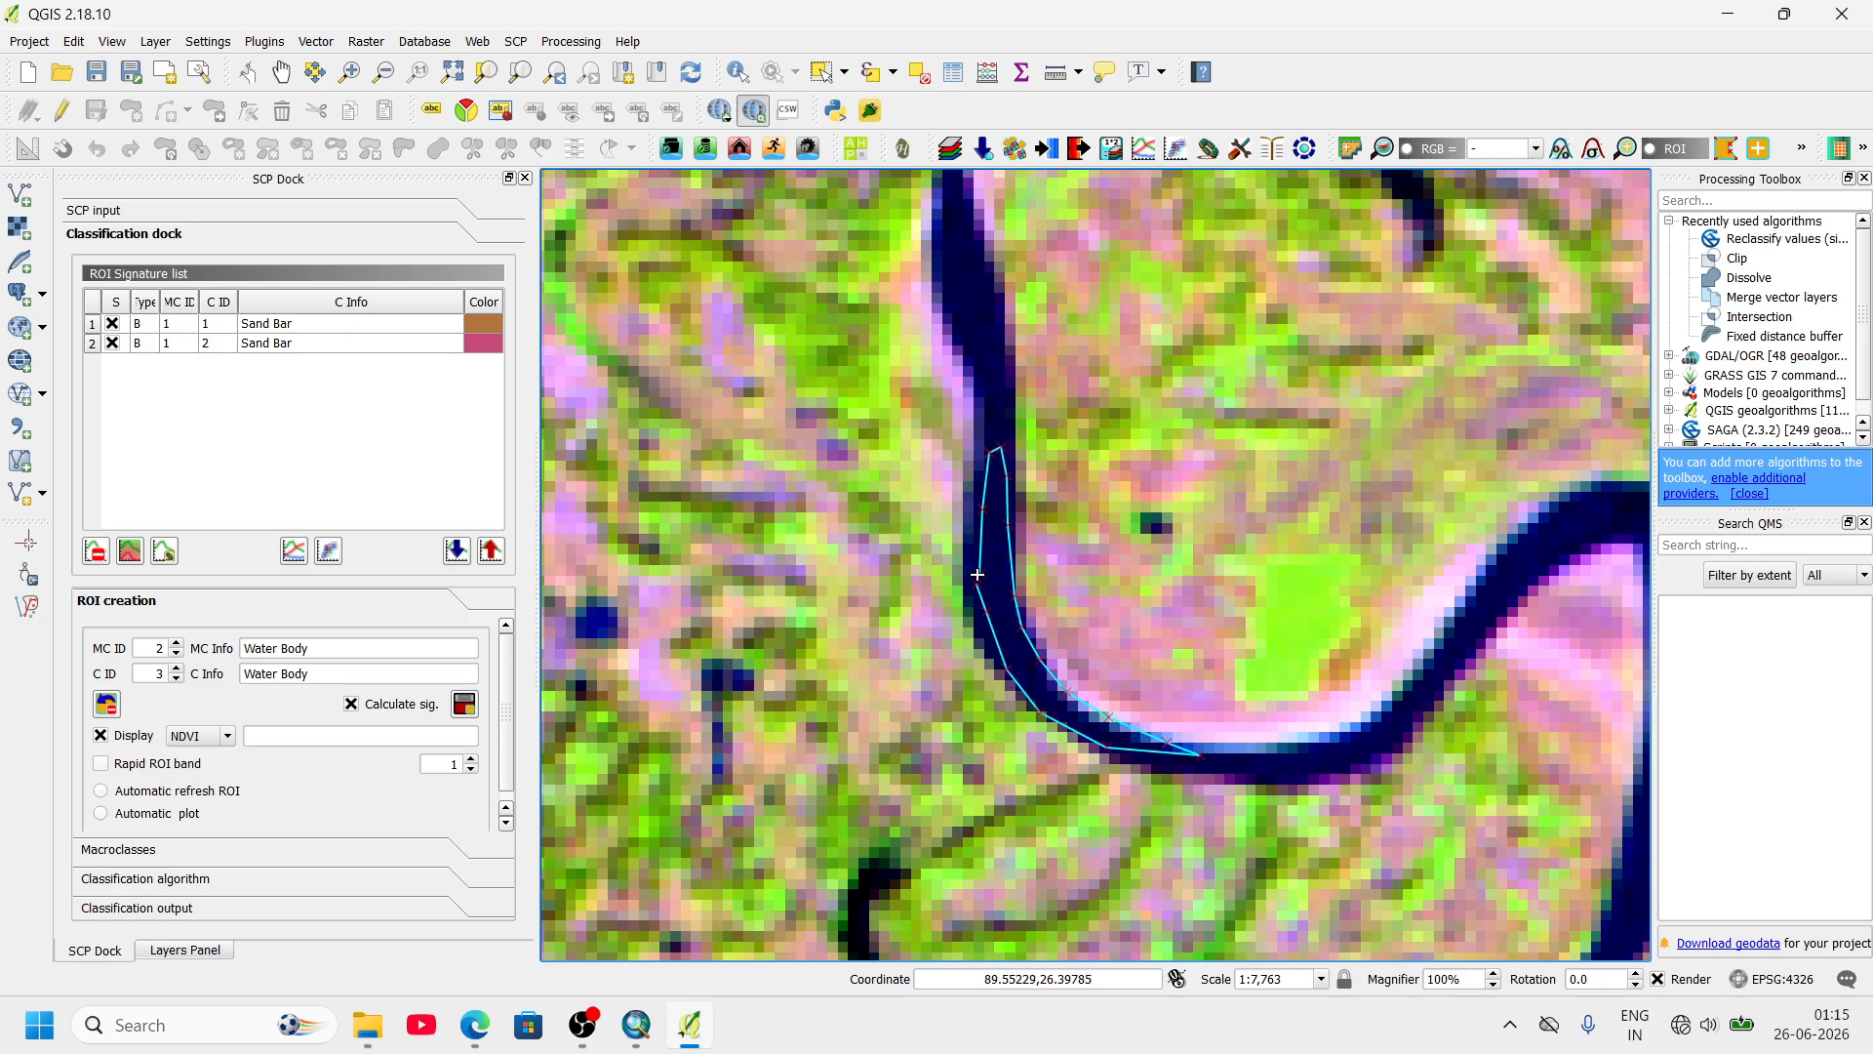
right_click(960, 533)
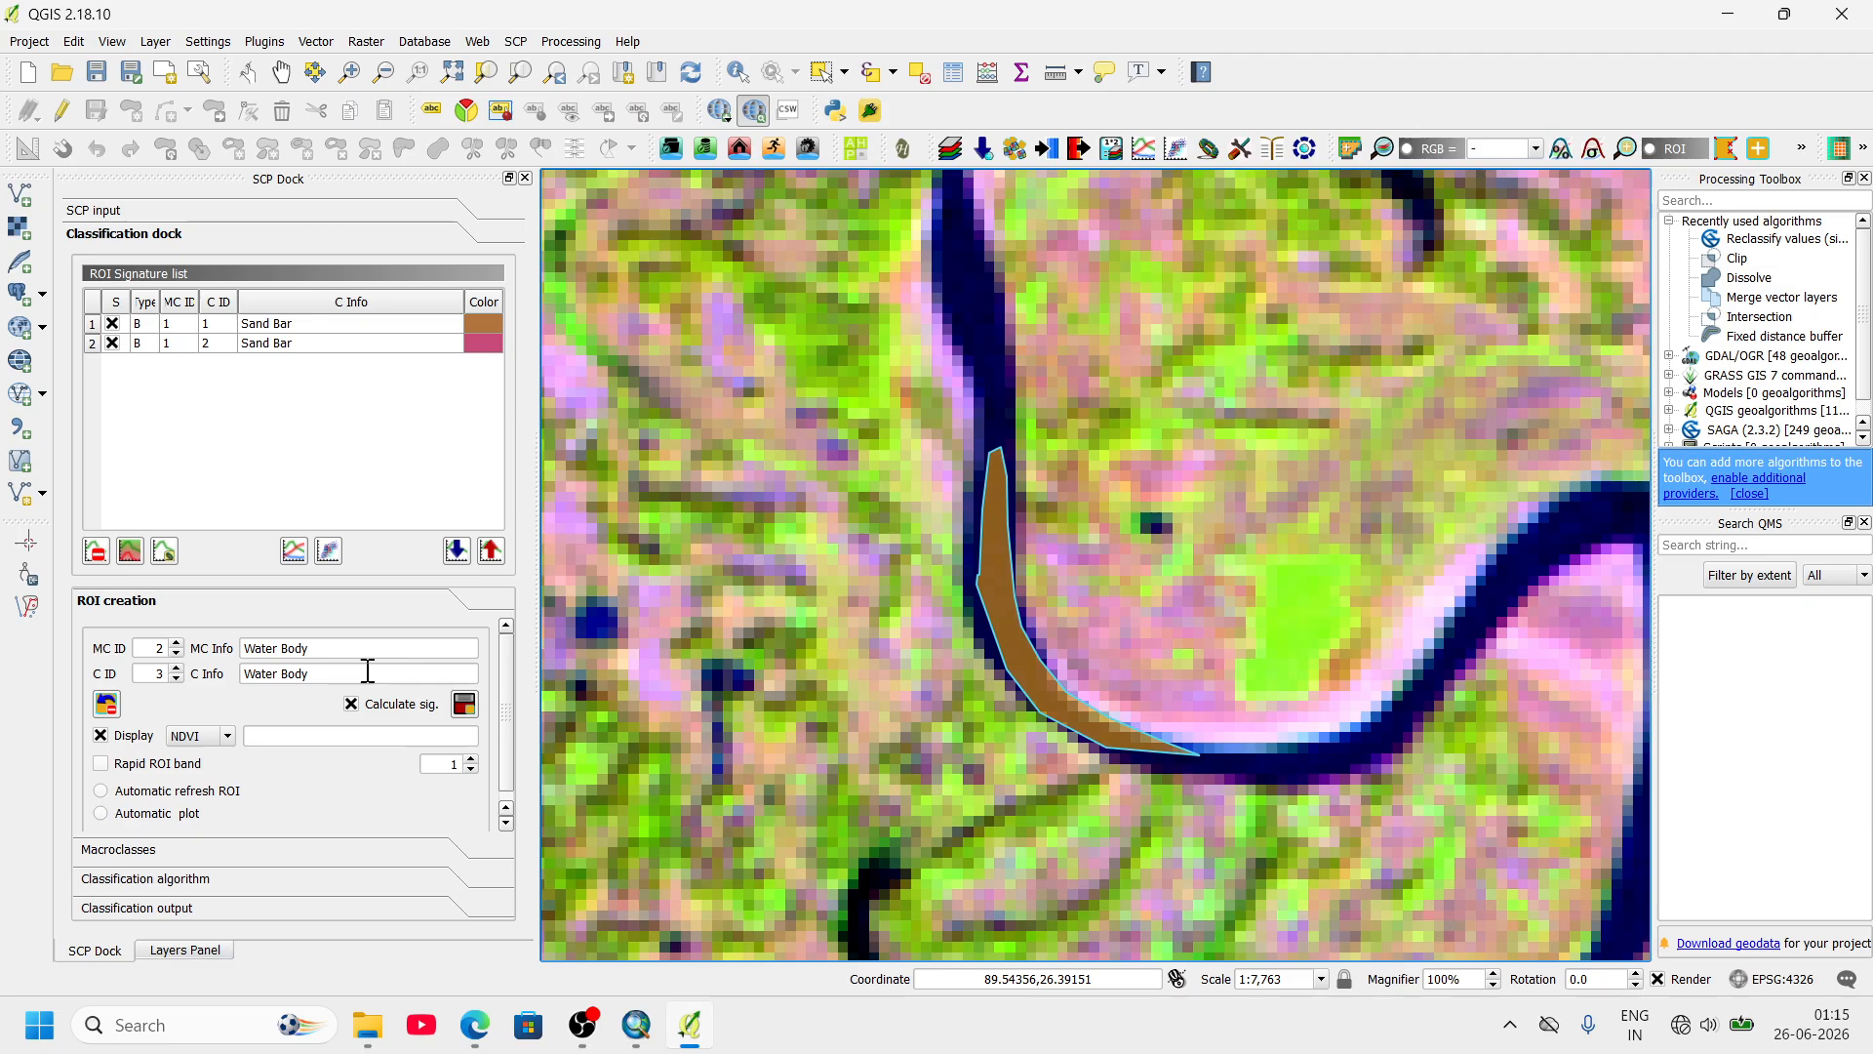
- Change the class information to River and save the drawn channel ROI to the training input with its signature
drag(366, 672, 183, 681)
text(River)
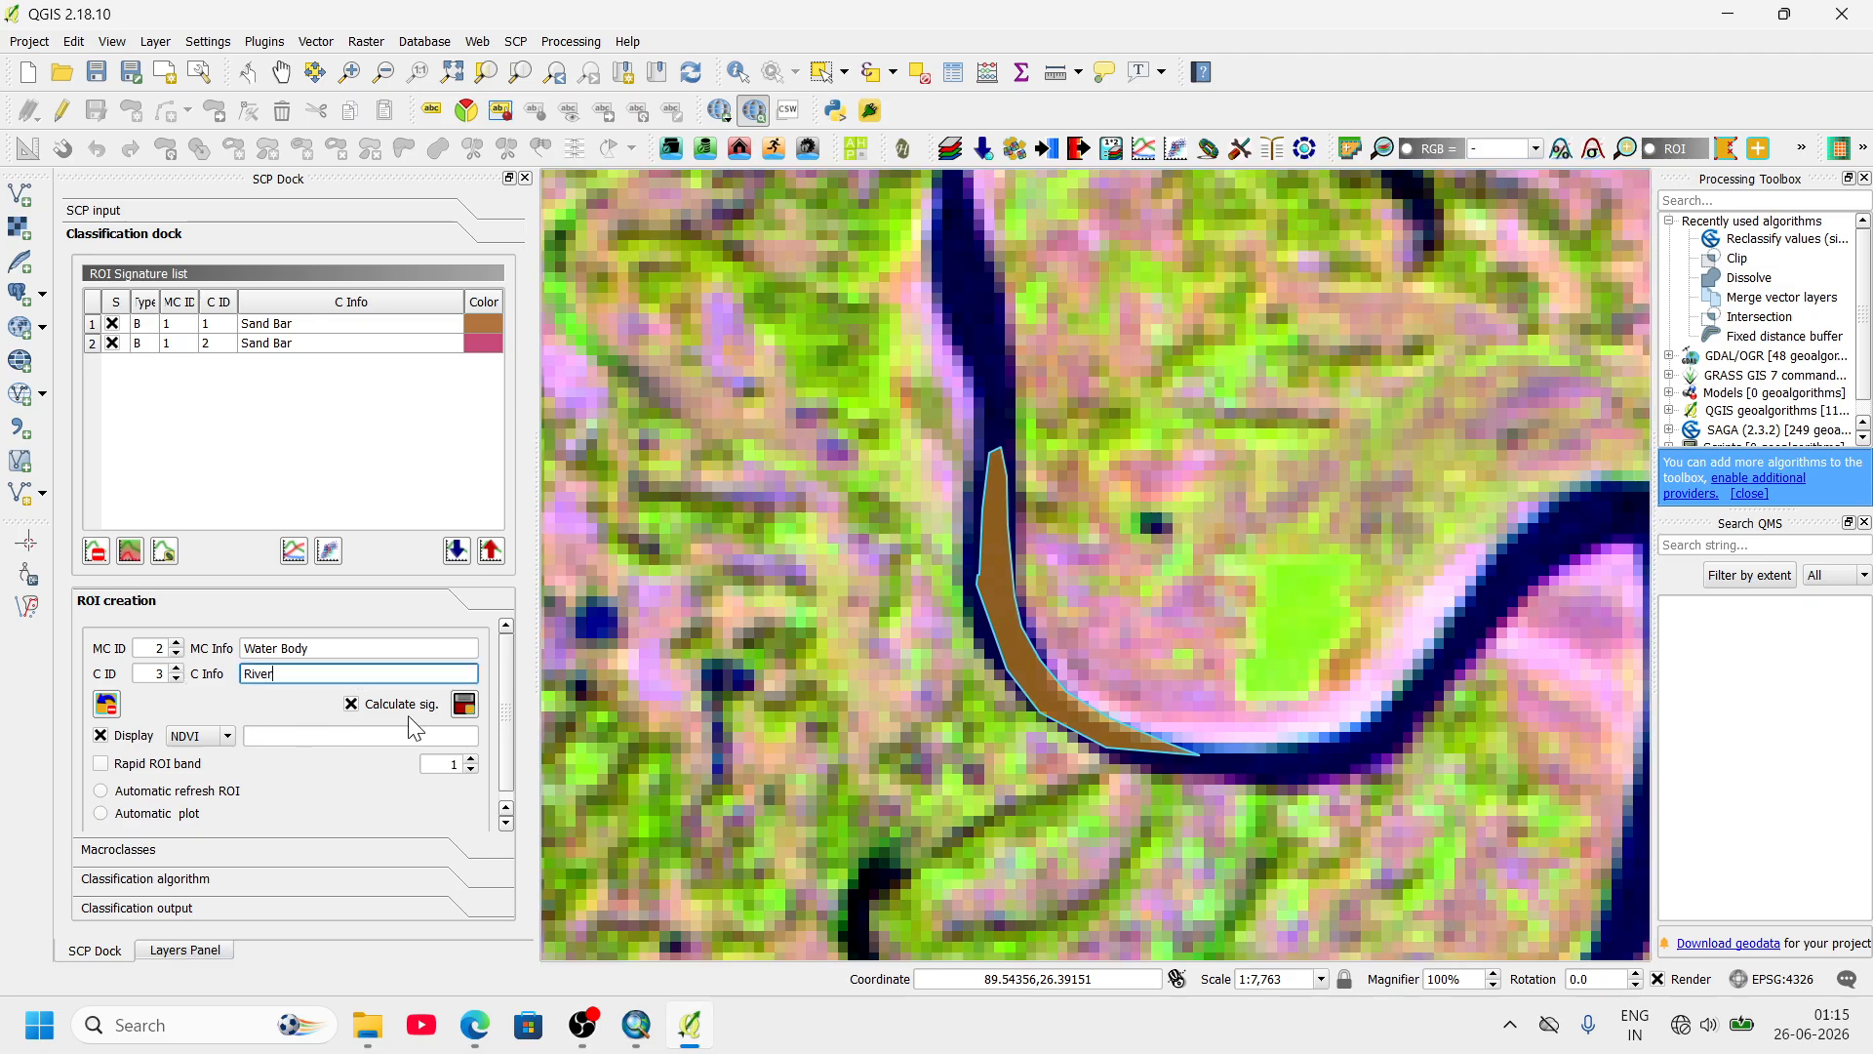
click(464, 703)
- Draw a ROI polygon on the dark river channel just southeast of the western sandbar sample and save it as a River sample
scroll(868, 615, down, 5)
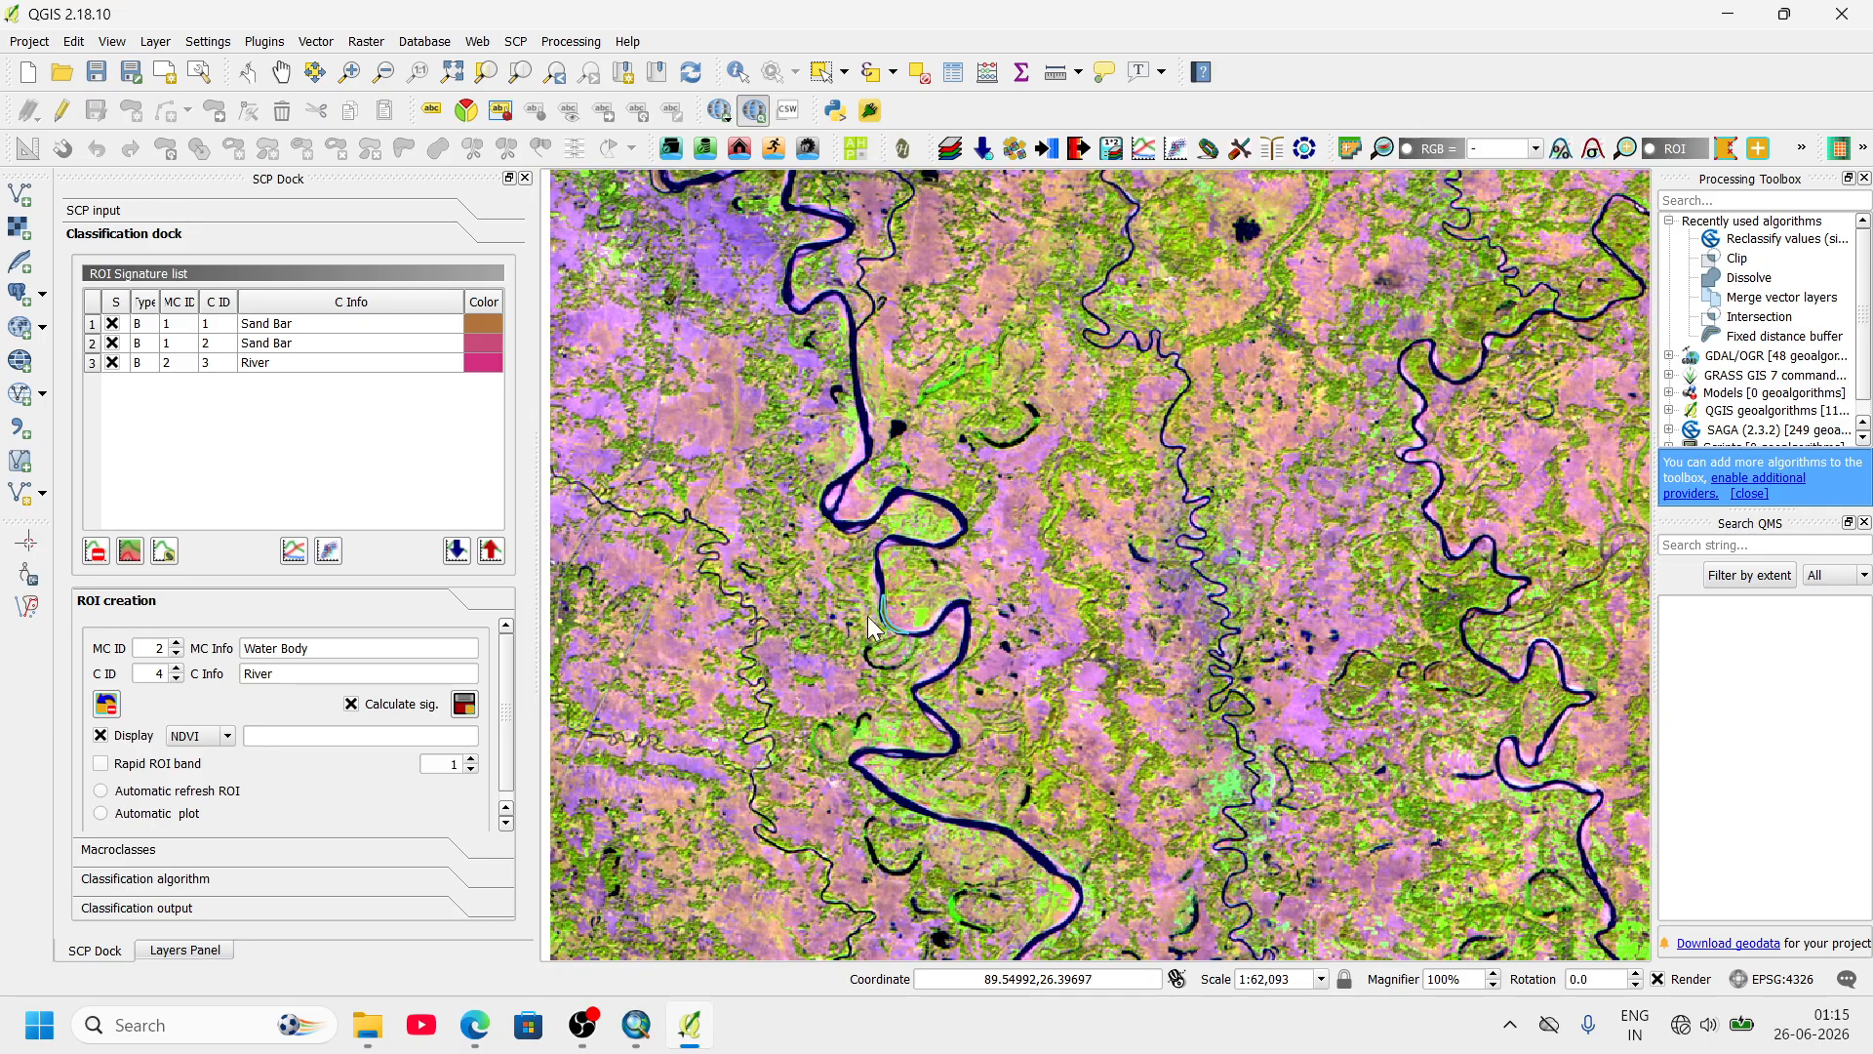
scroll(949, 738, up, 3)
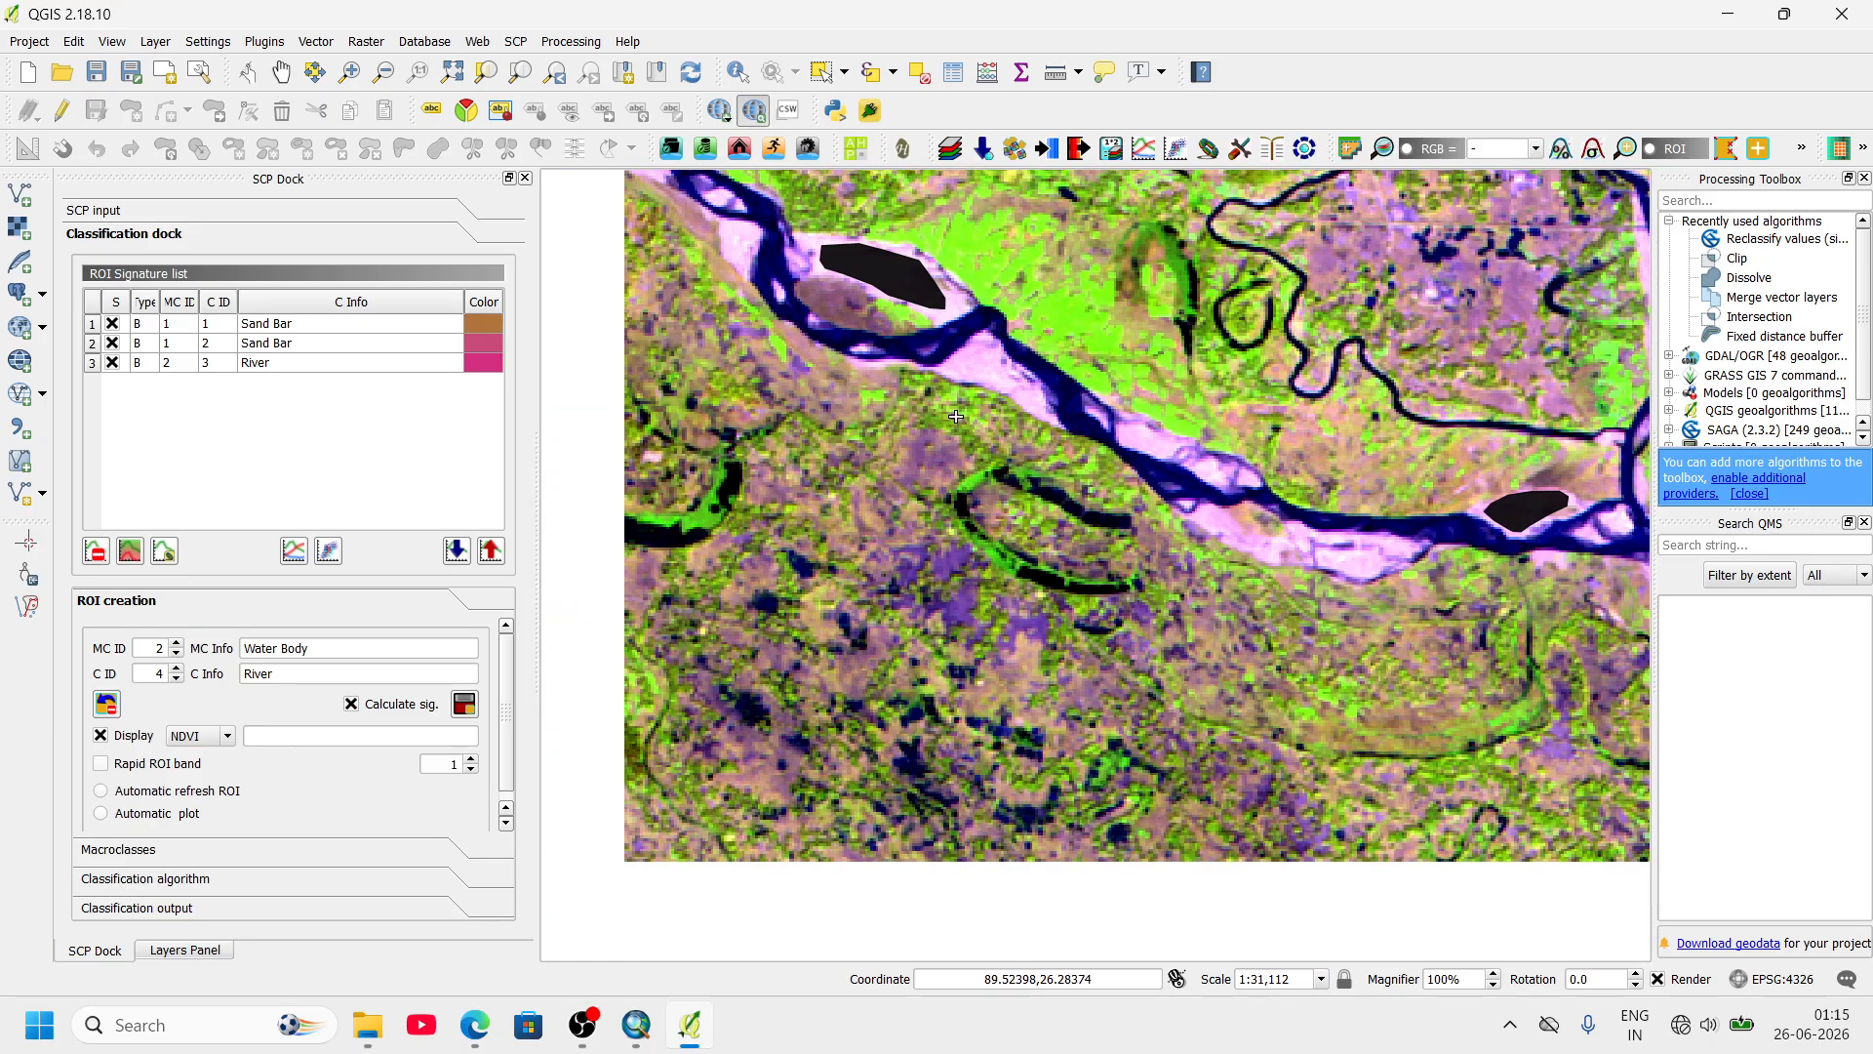
scroll(956, 417, up, 2)
click(870, 351)
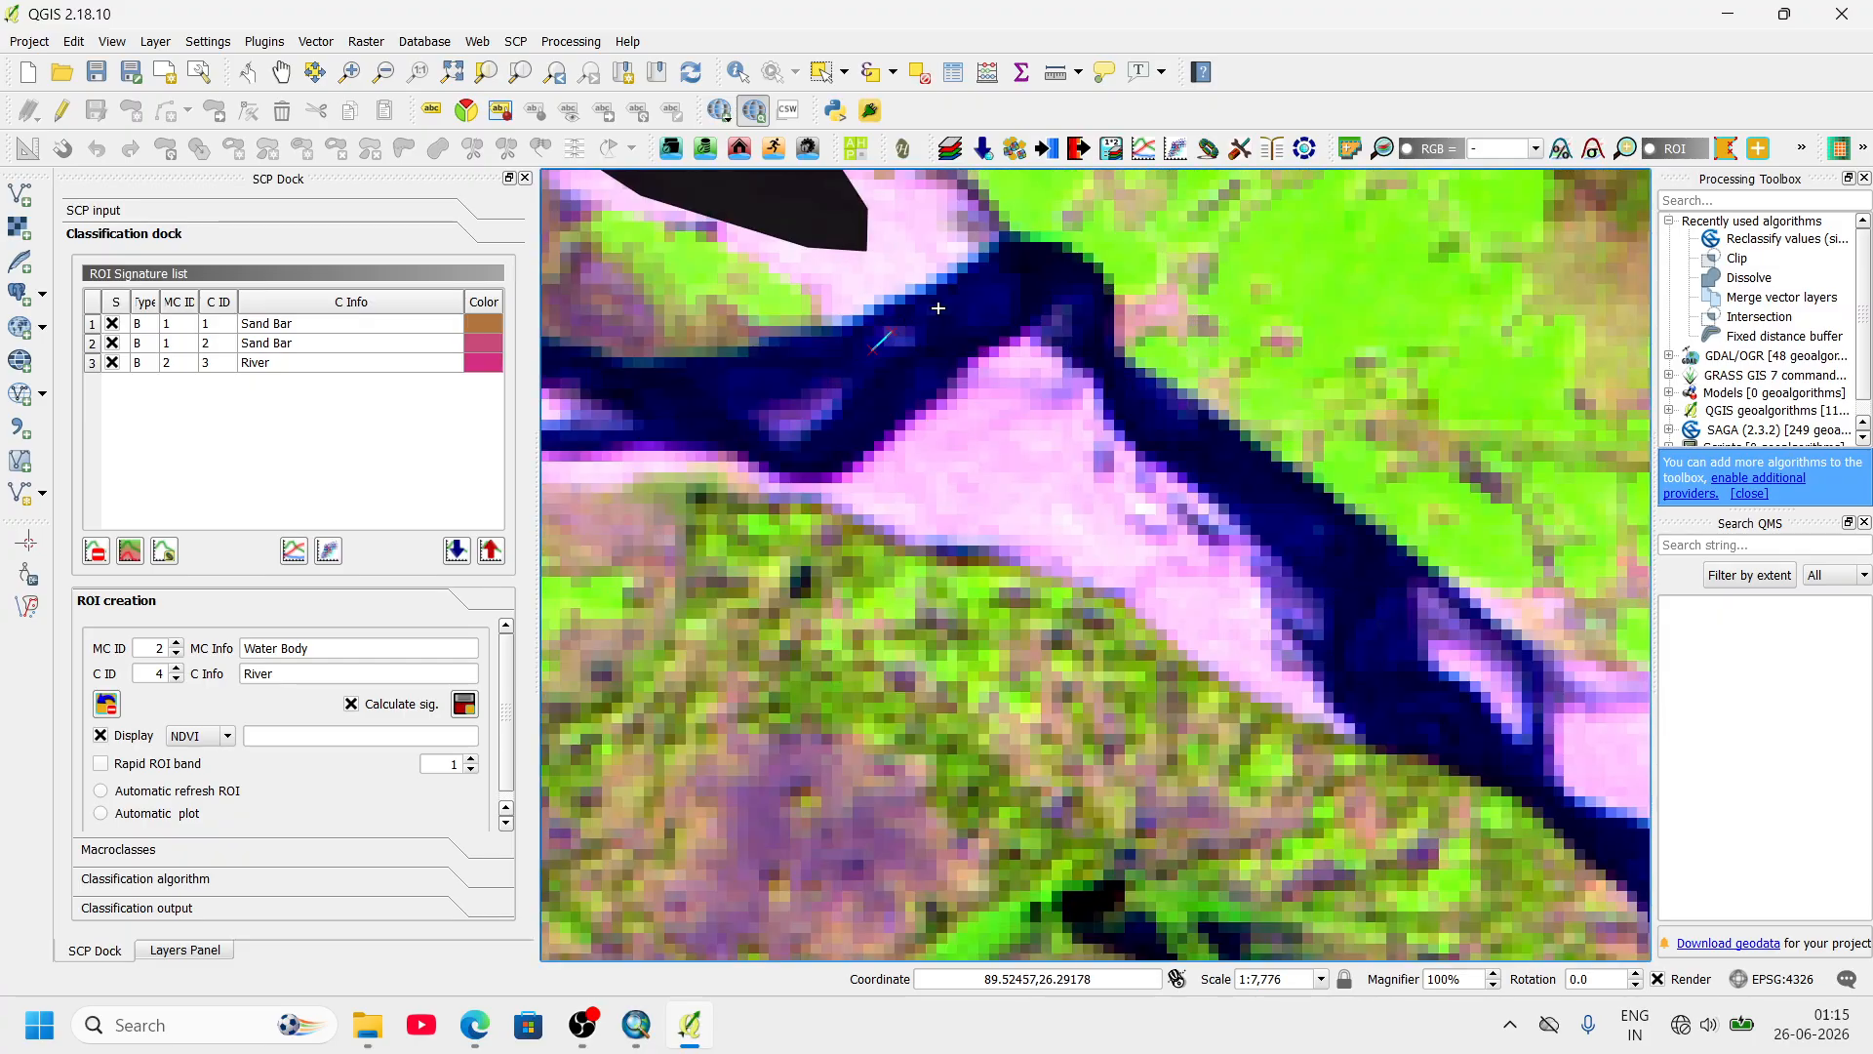
click(1018, 260)
click(1055, 268)
click(1047, 286)
click(1005, 310)
click(917, 396)
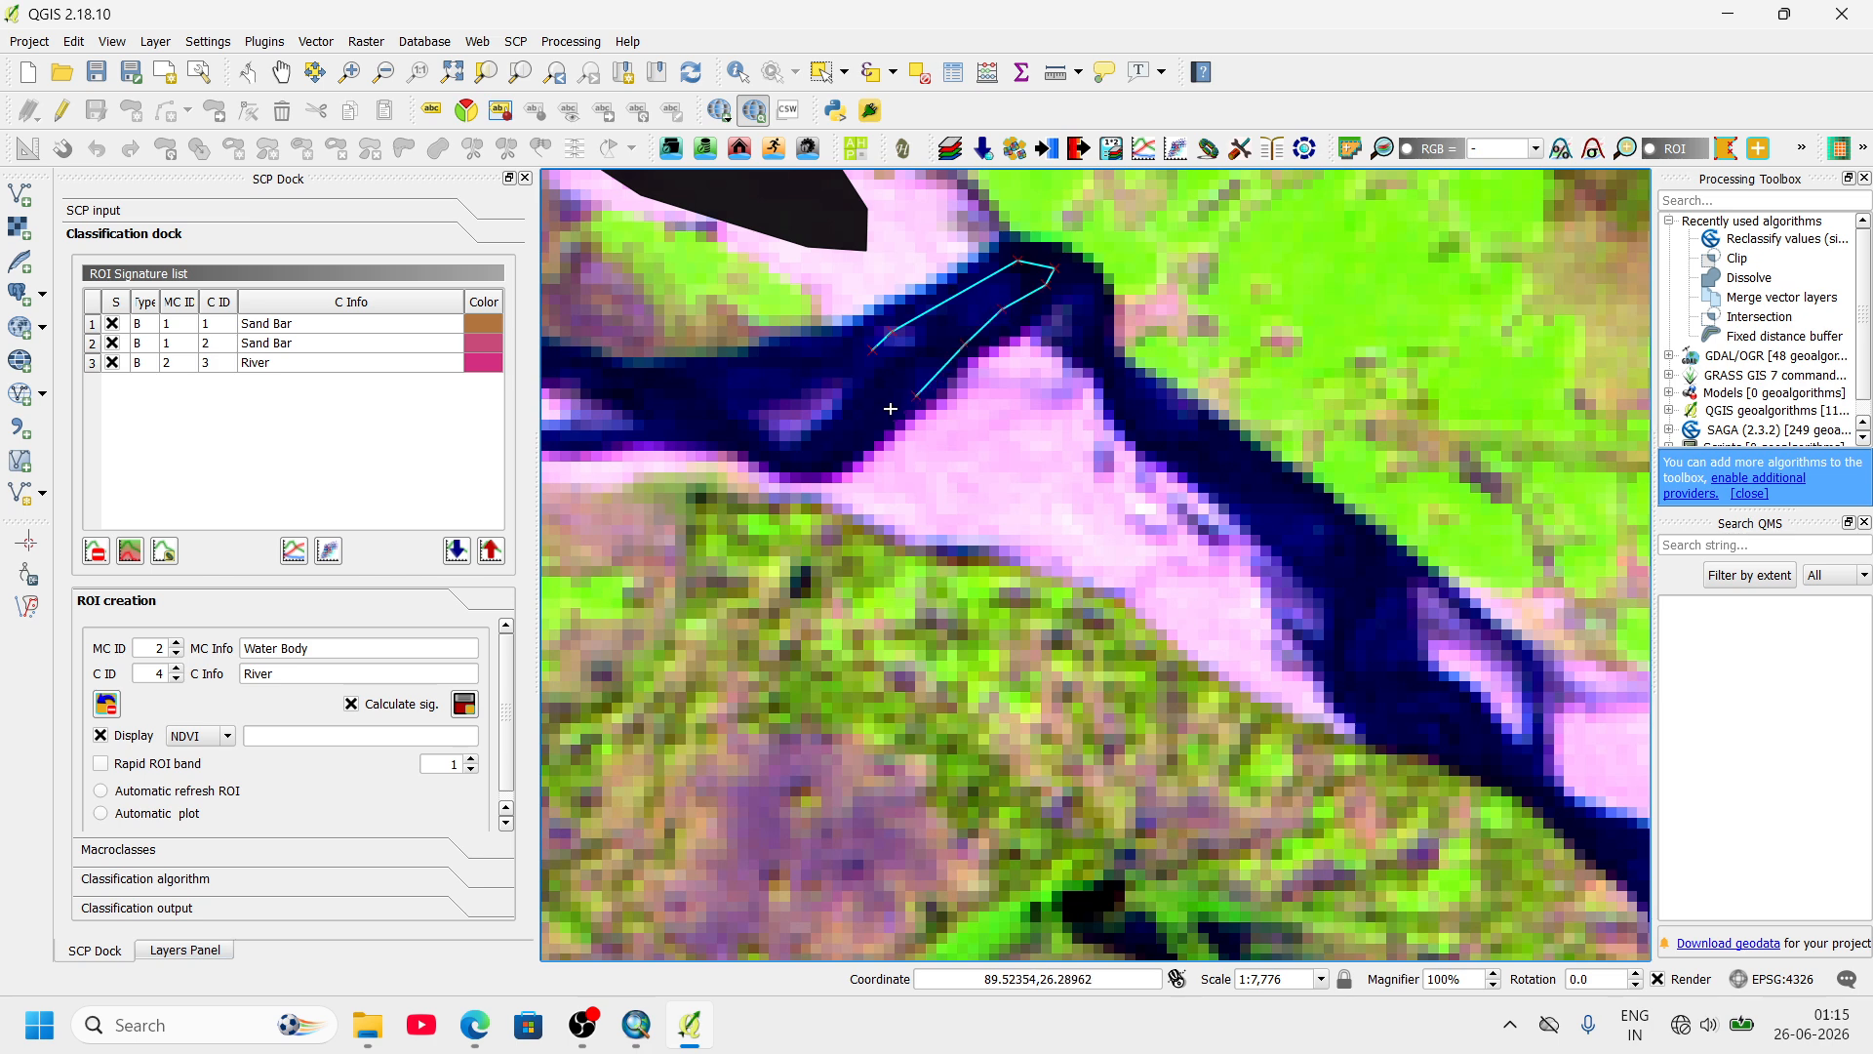
right_click(852, 371)
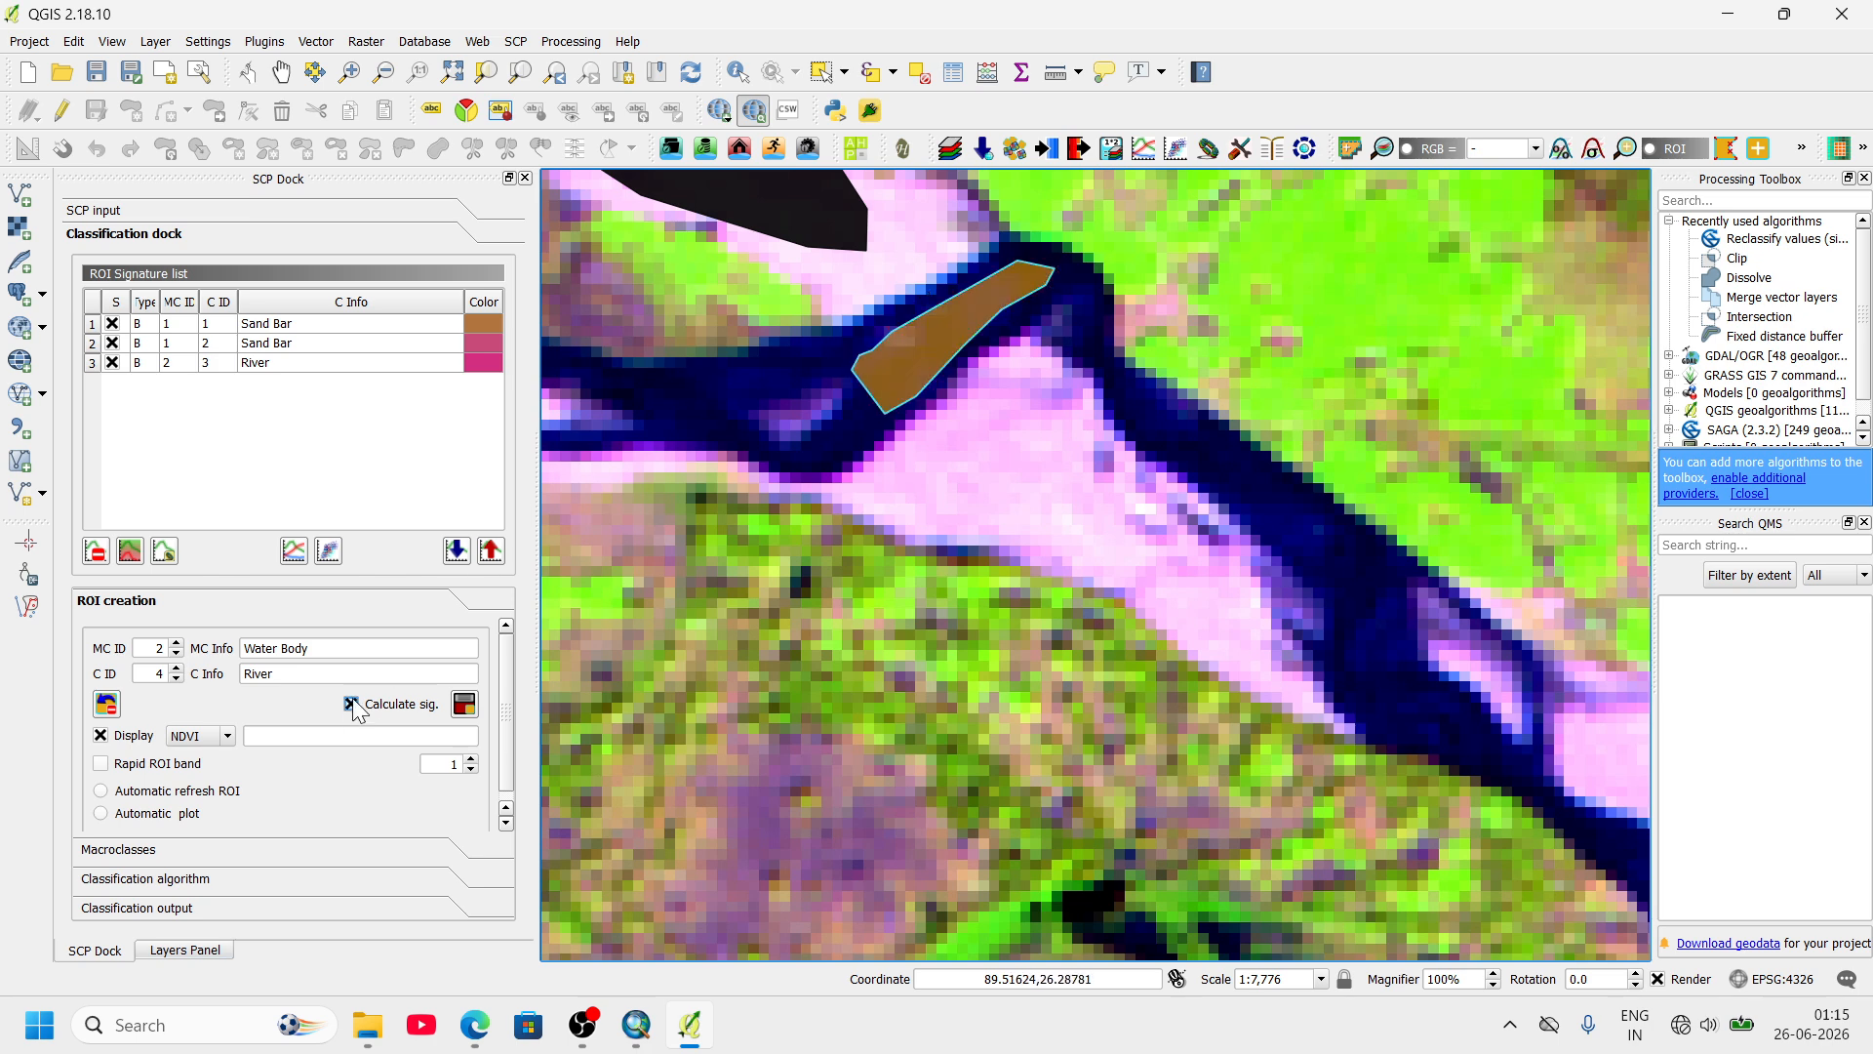
click(465, 703)
- Draw a ROI polygon inside the wide dark channel near the raster's southern edge and save it as another River sample
scroll(868, 578, down, 4)
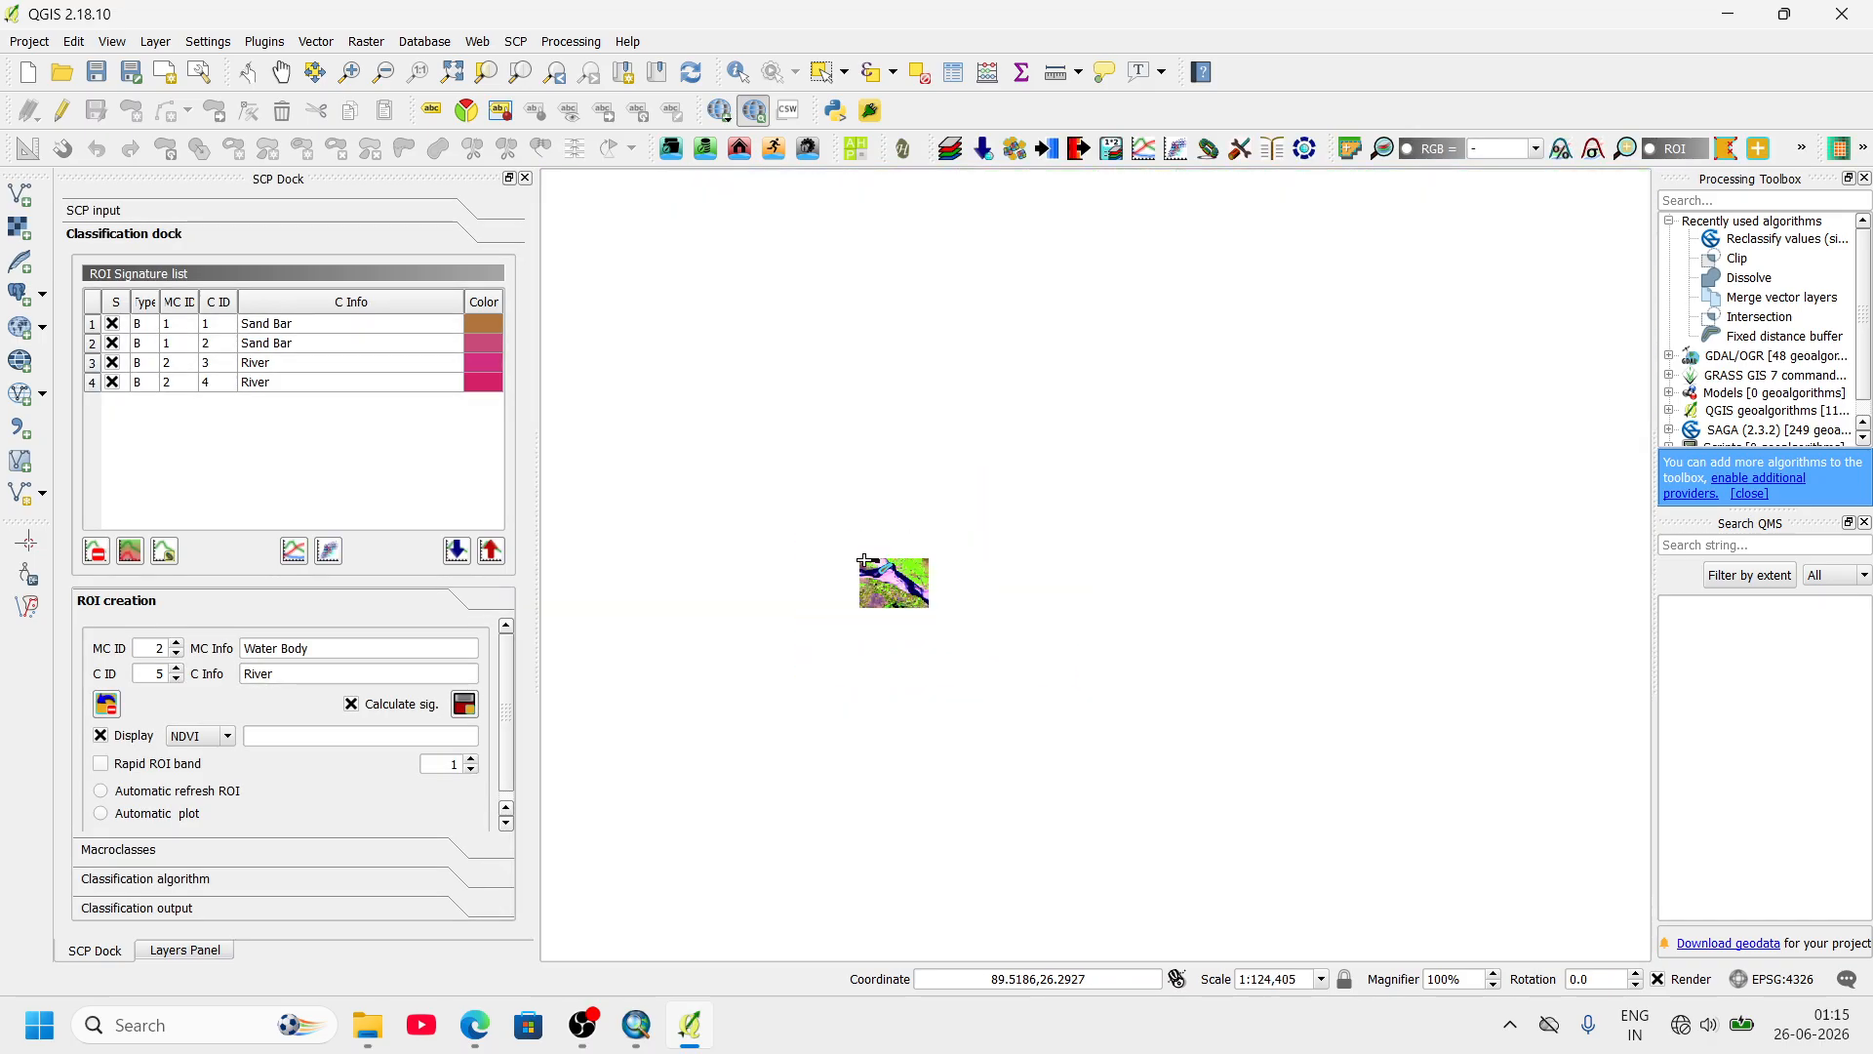
scroll(1091, 674, up, 3)
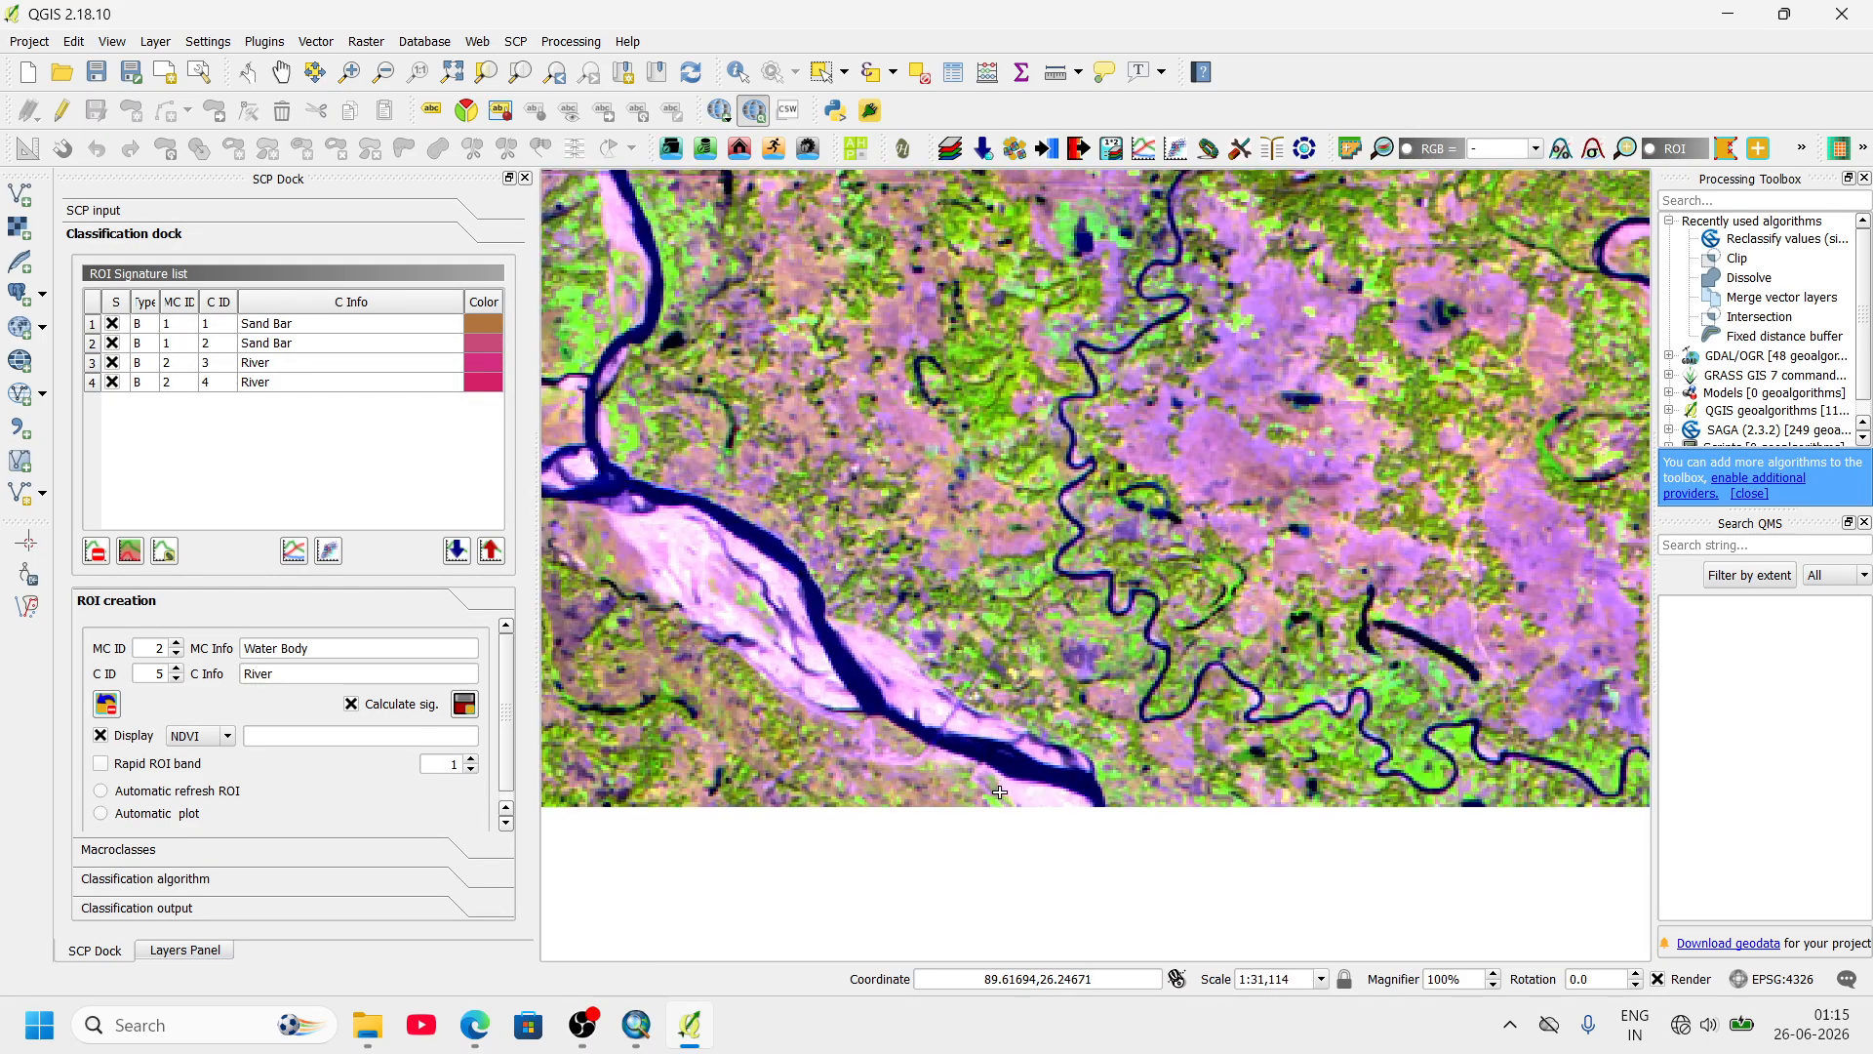
scroll(885, 691, up, 2)
click(866, 419)
click(993, 433)
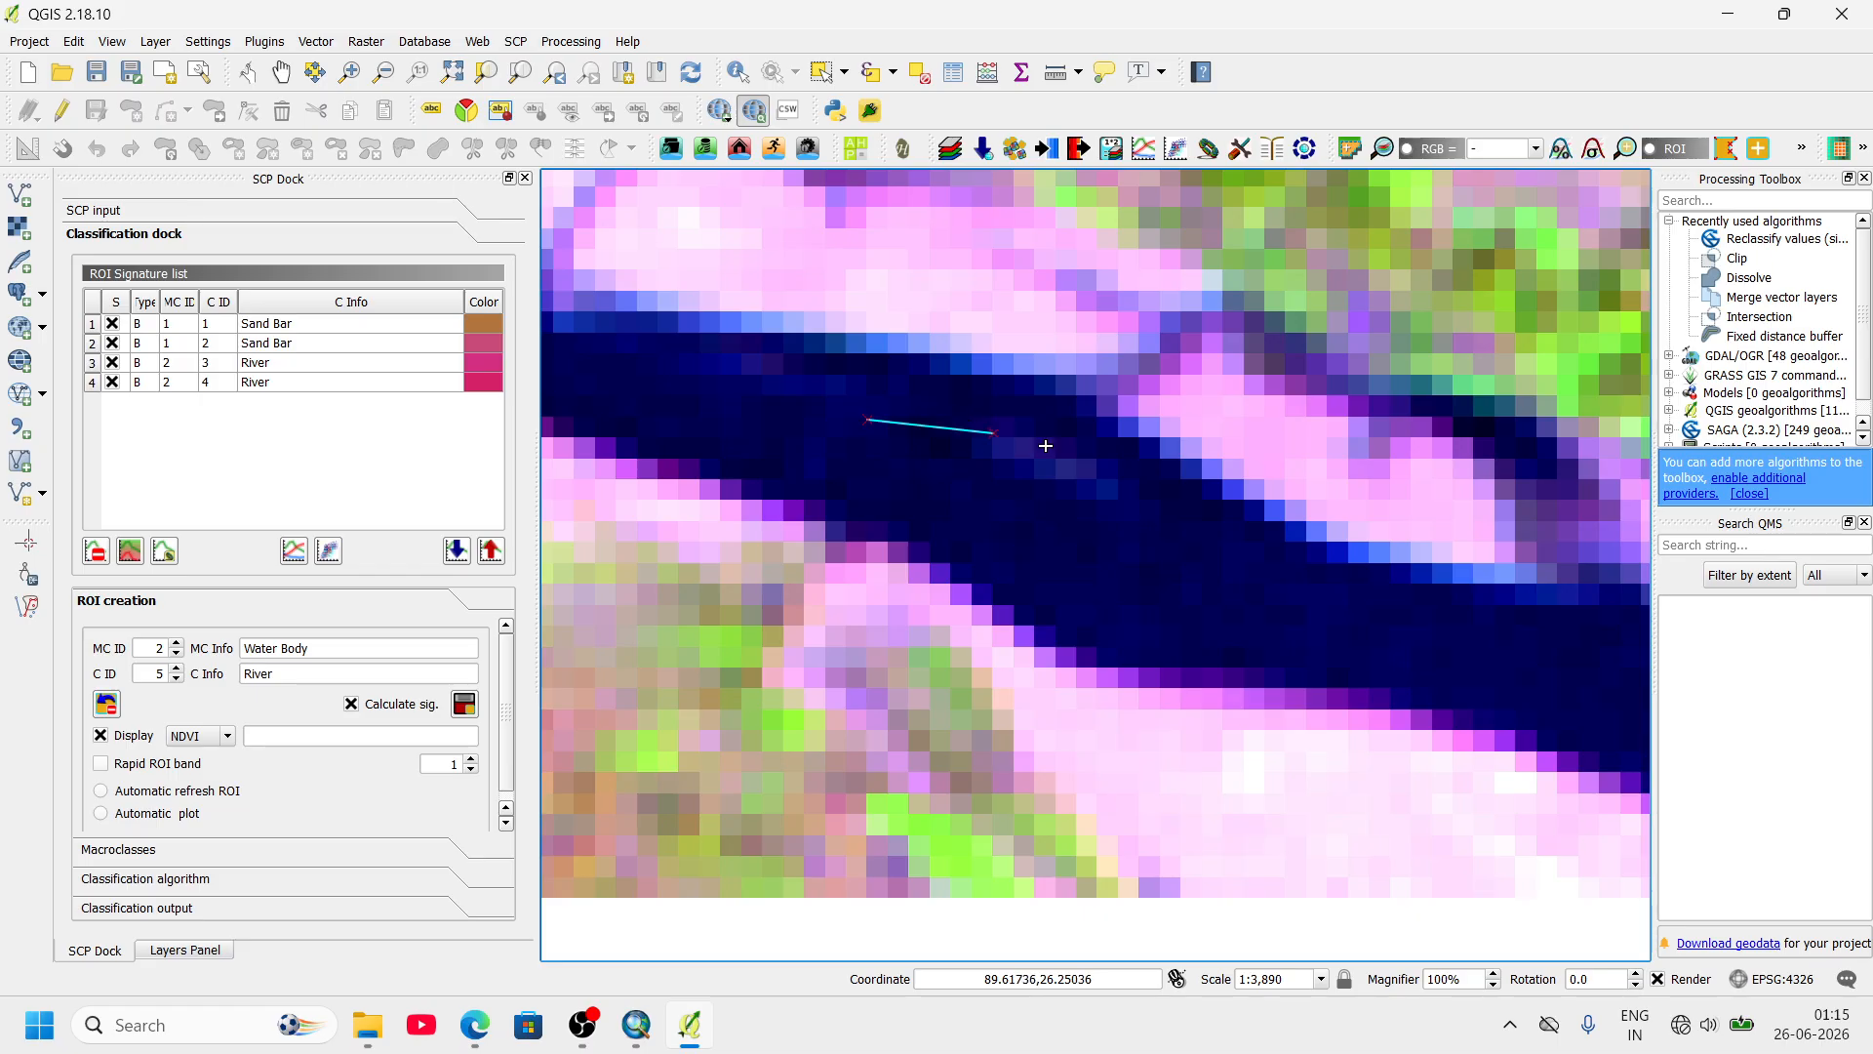
click(1101, 476)
click(1194, 533)
click(1238, 615)
click(1198, 632)
click(1062, 588)
click(940, 532)
click(851, 465)
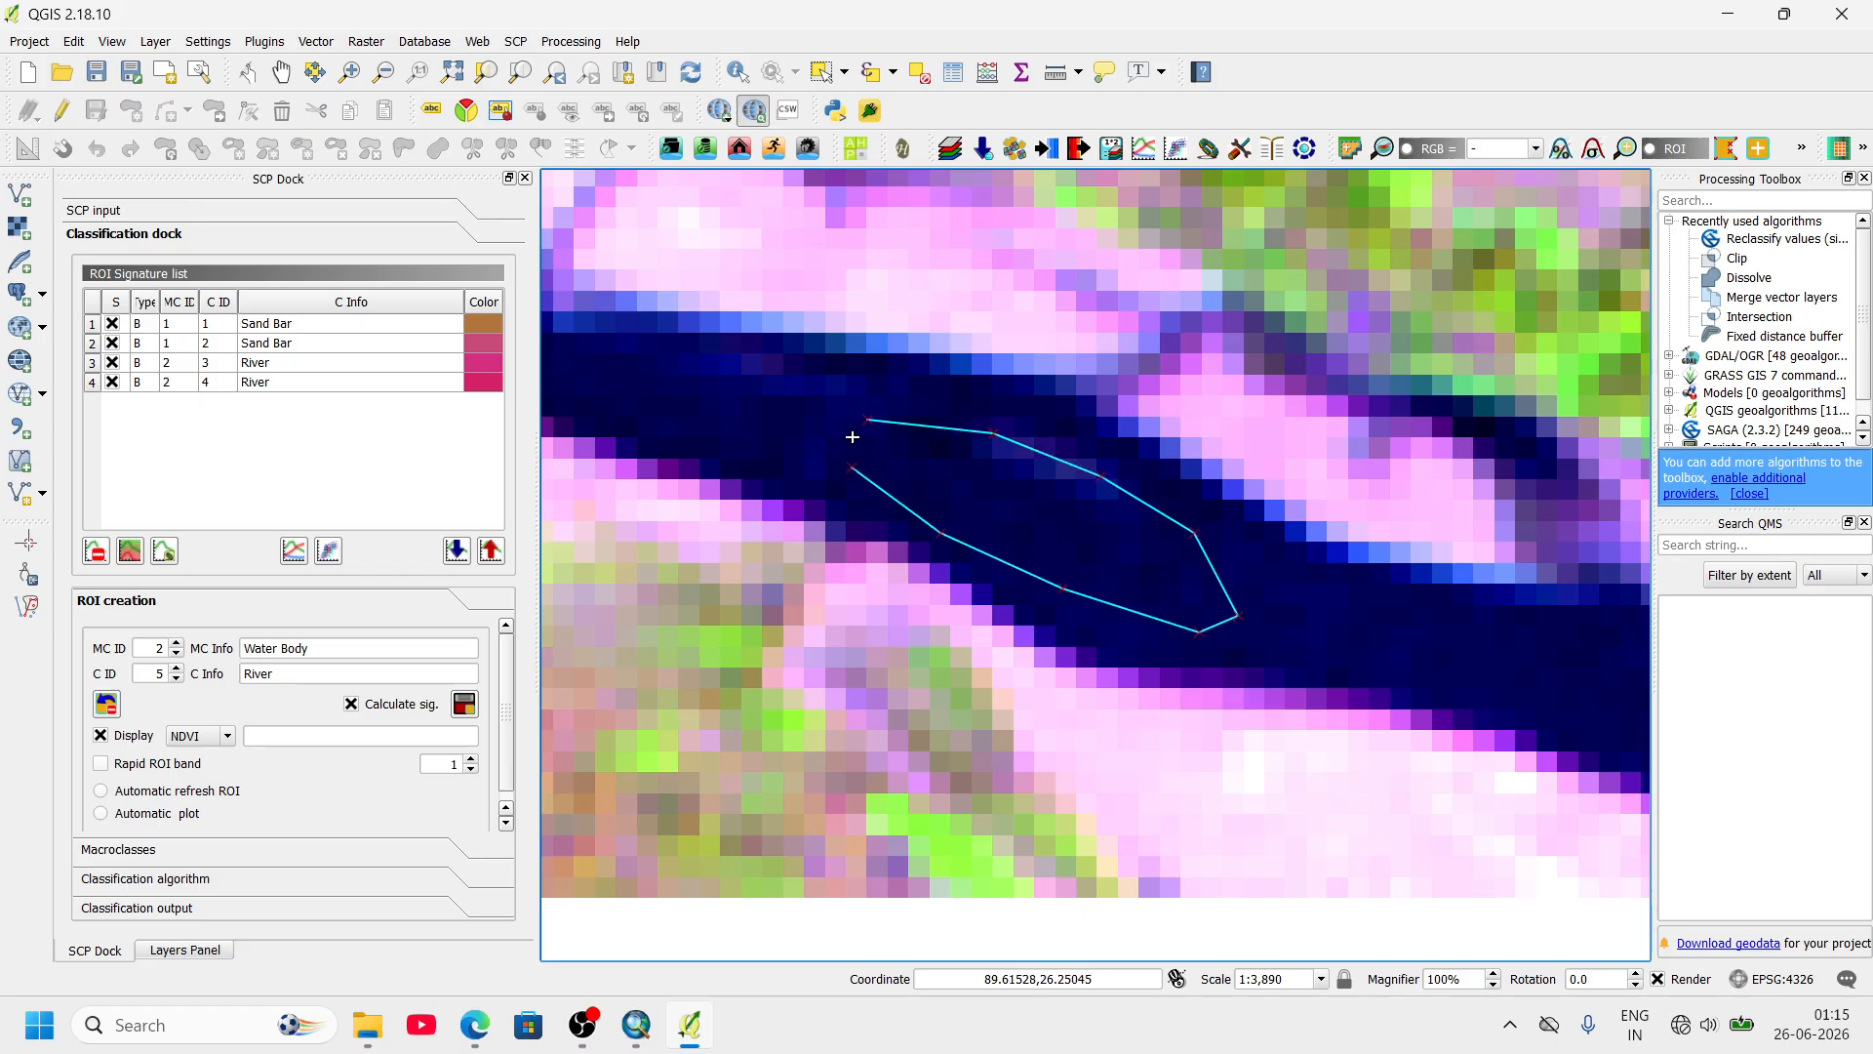
right_click(858, 425)
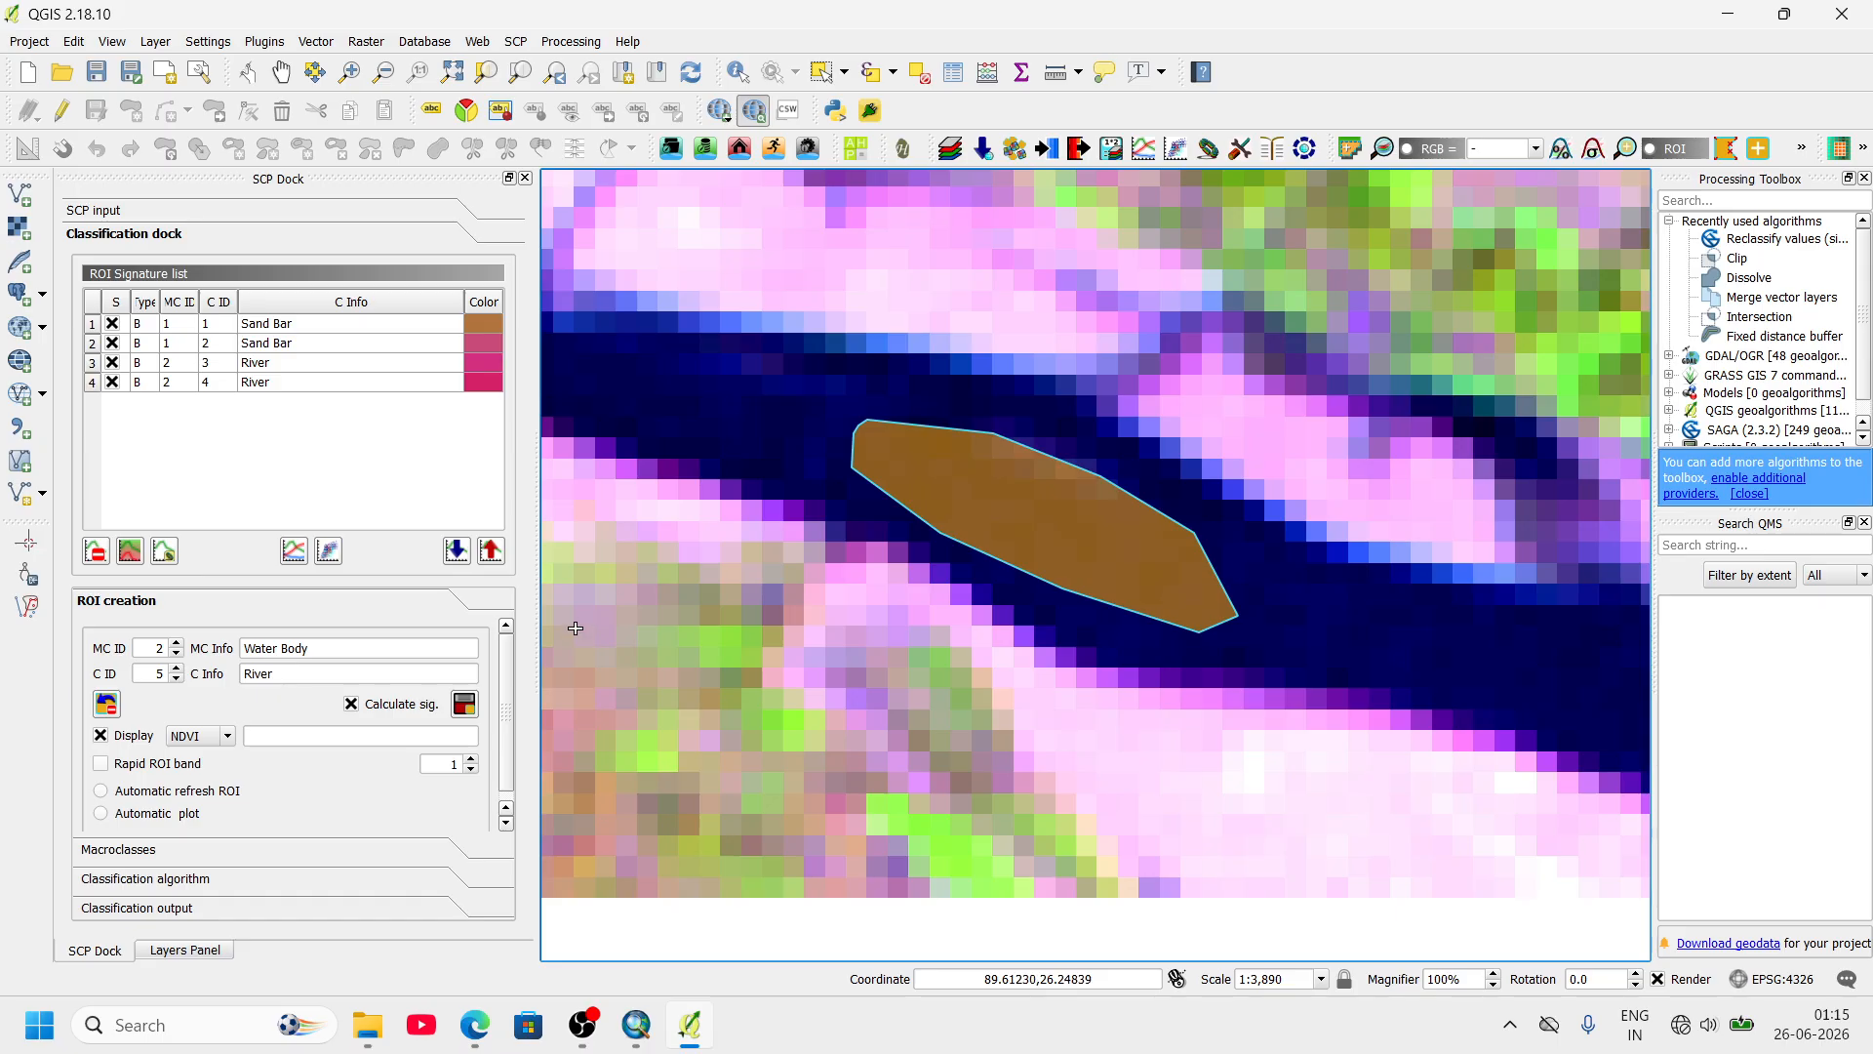
click(464, 703)
- Set the macroclass ID to 3 and label both the macroclass and class information Vegetation
scroll(798, 631, down, 5)
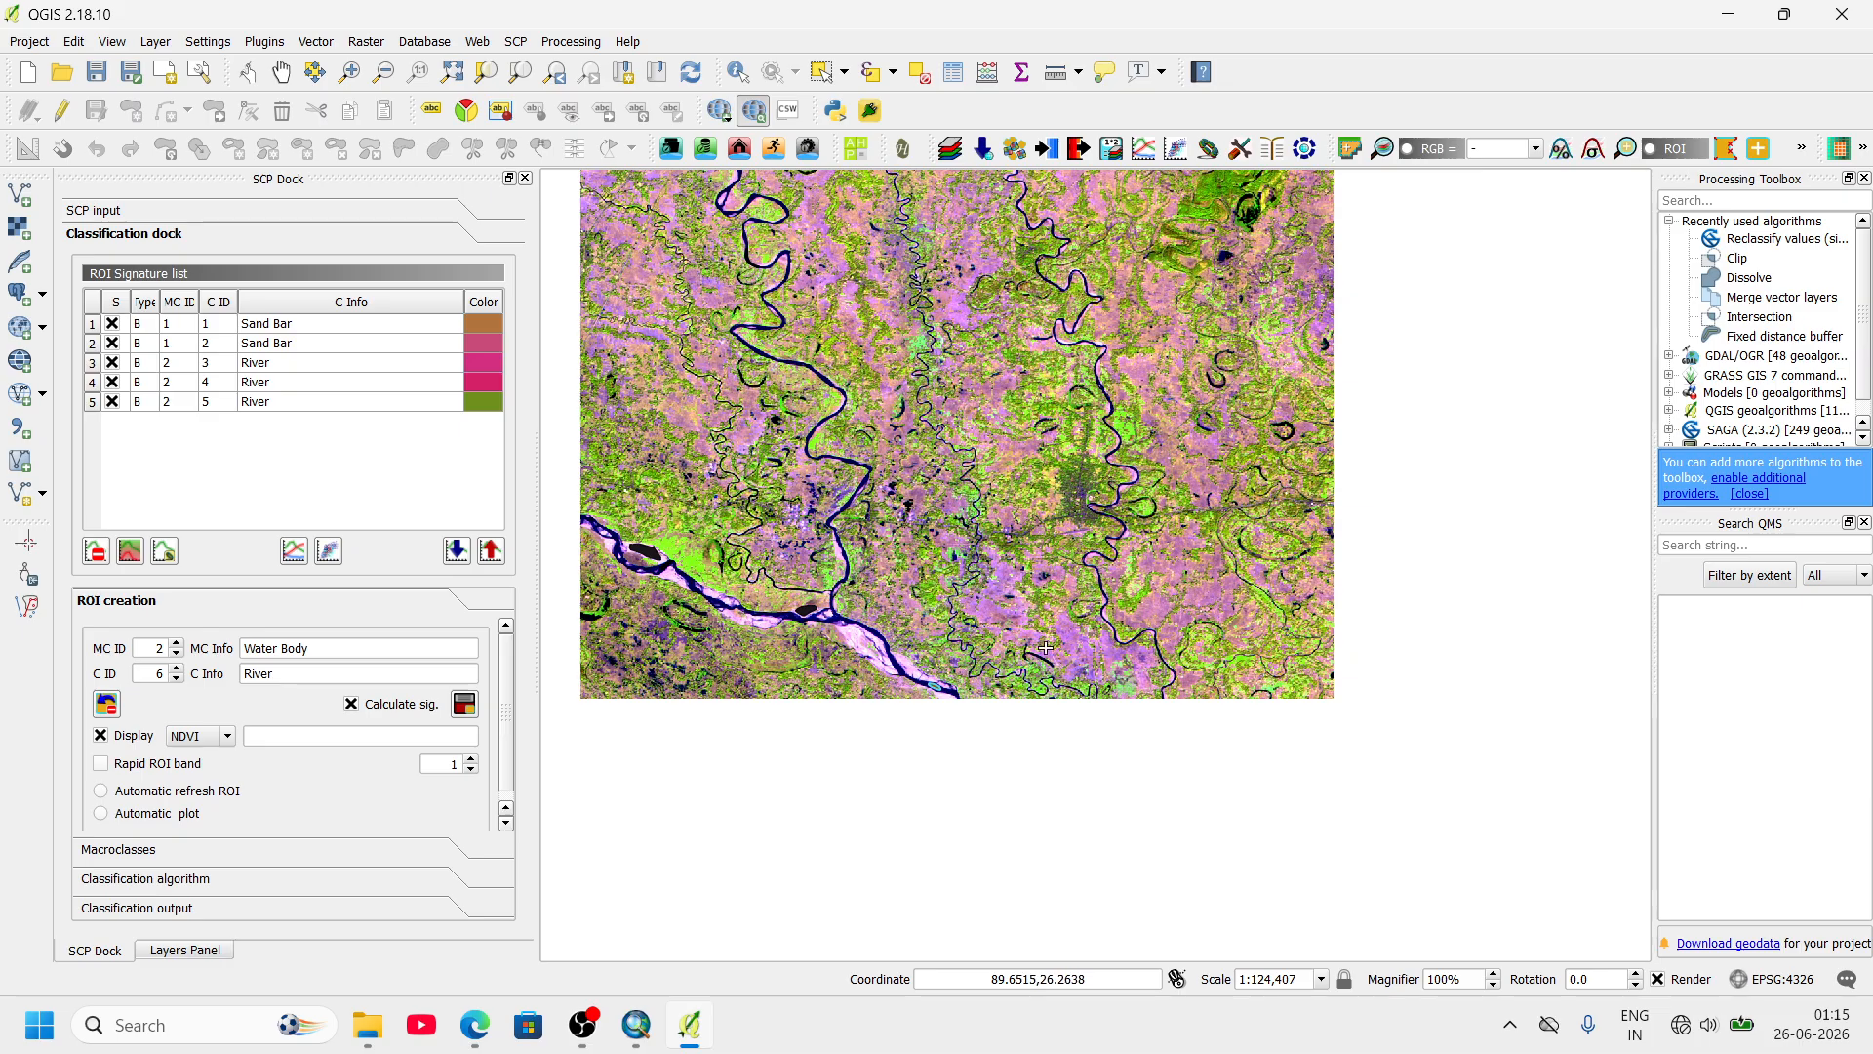
scroll(1122, 669, down, 1)
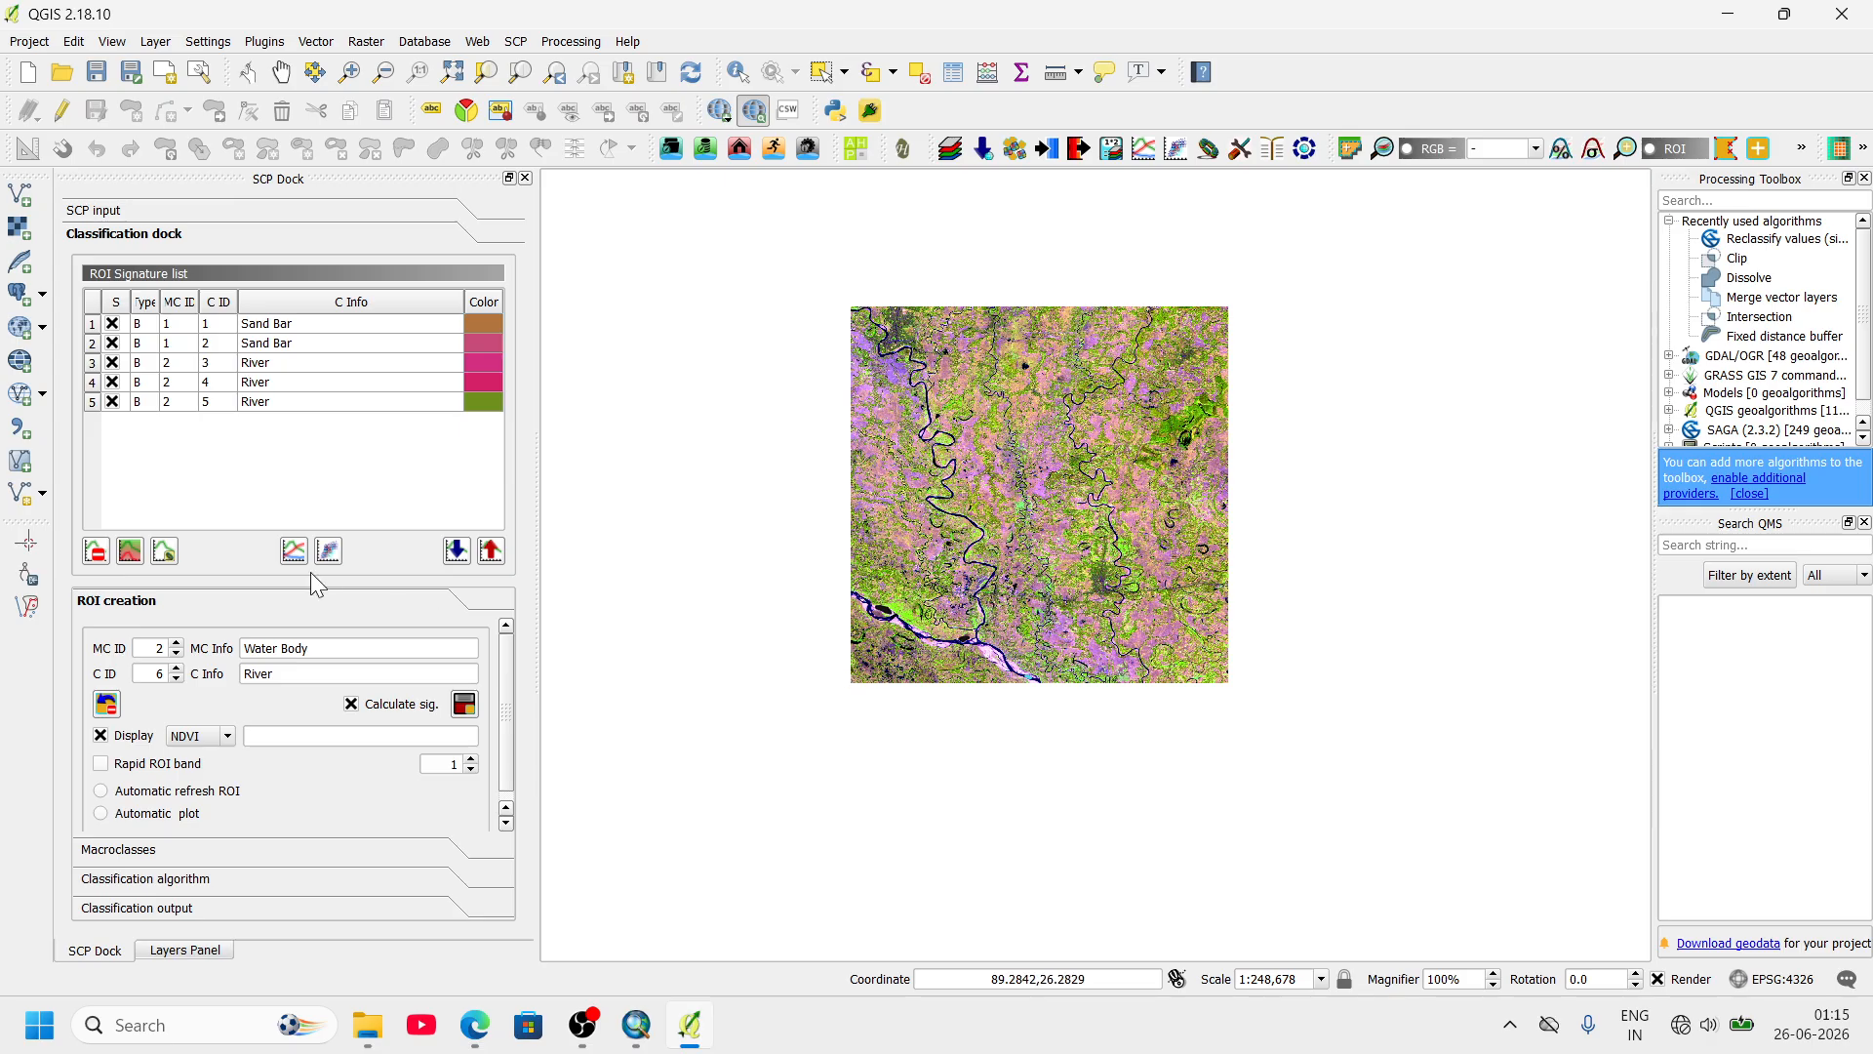
click(177, 646)
drag(355, 653, 226, 660)
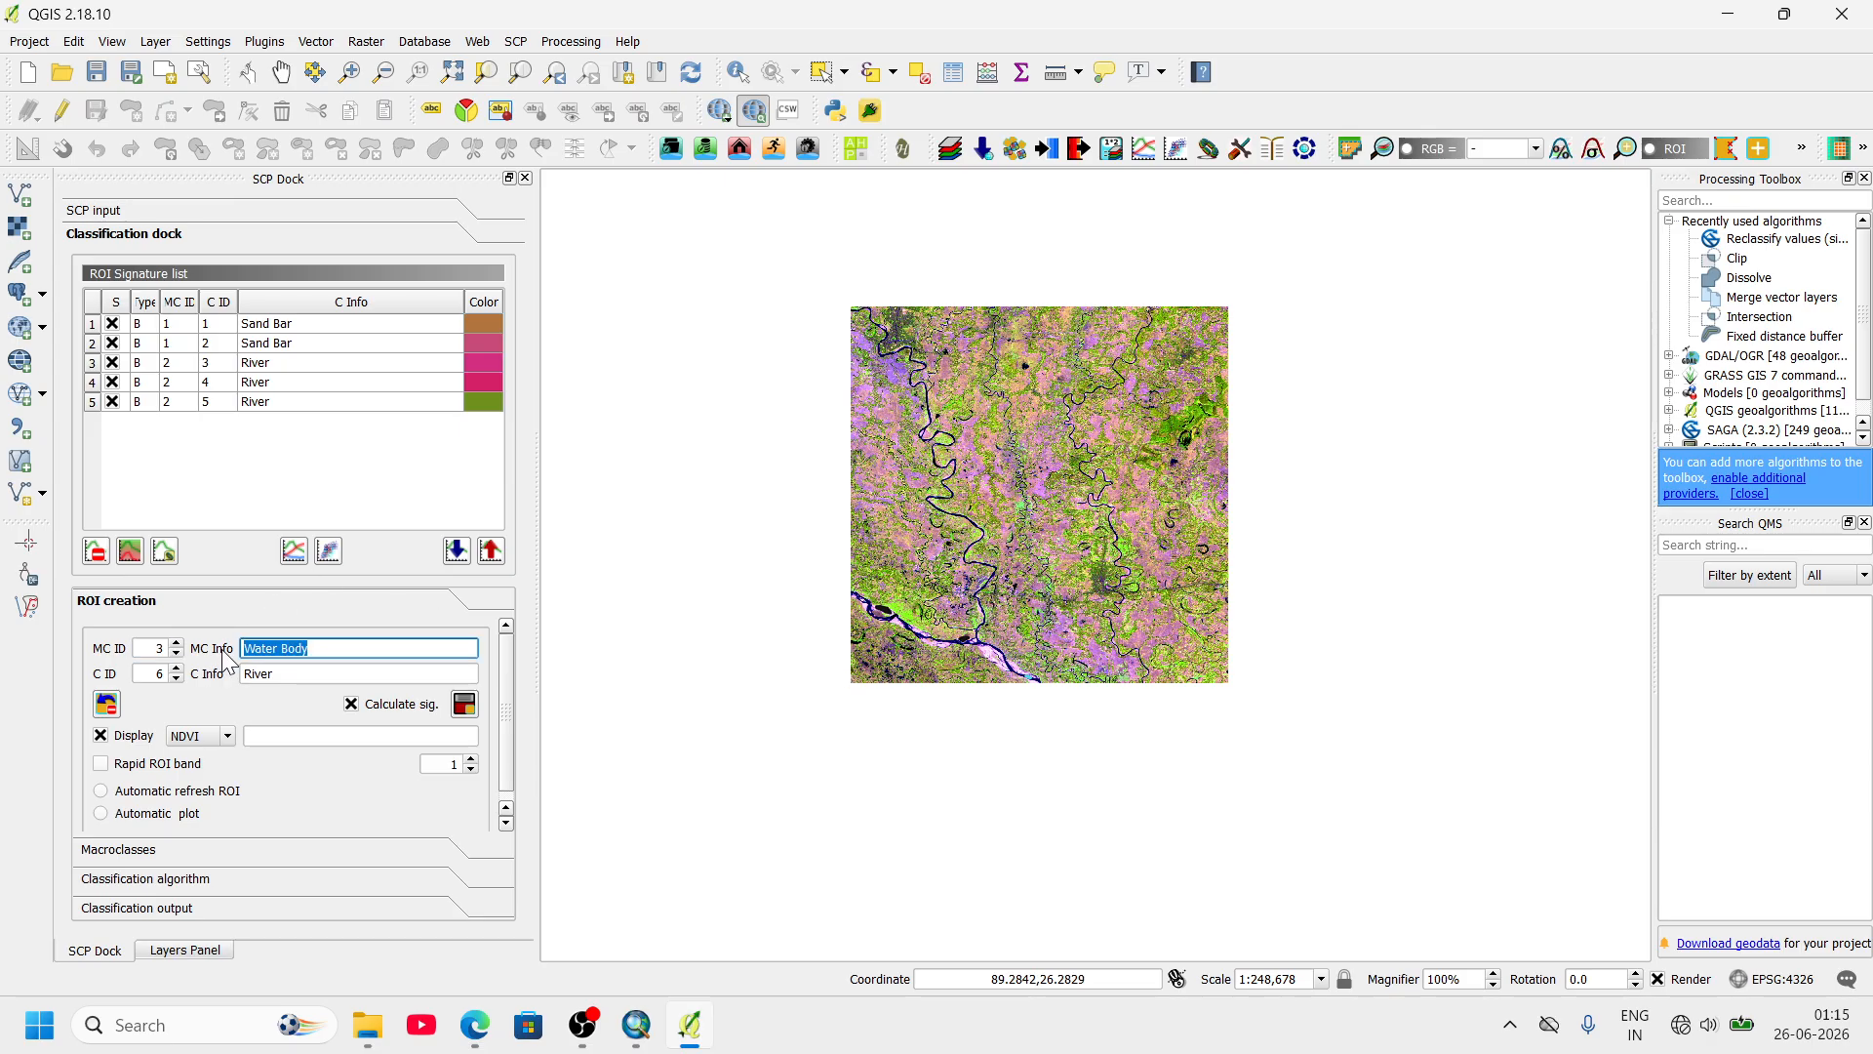
text(Vegetation)
drag(287, 673, 242, 673)
text(V)
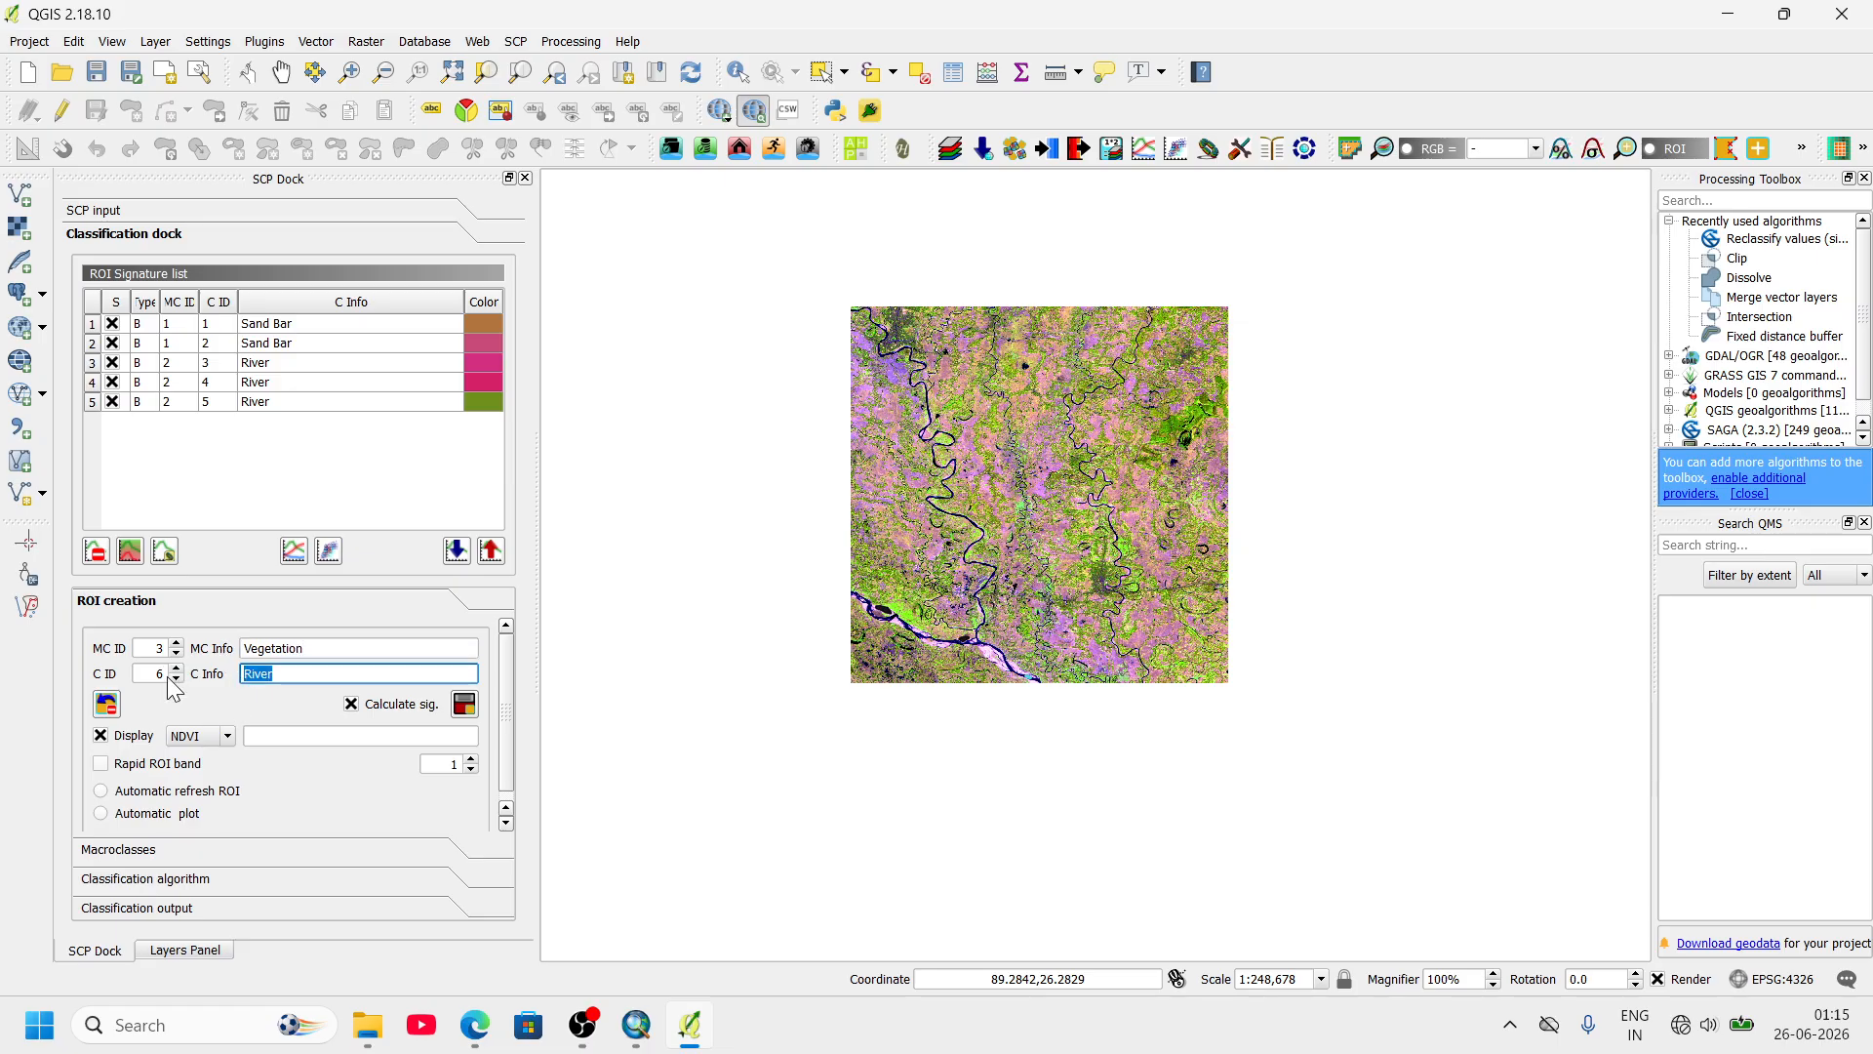
text(egetation)
- Draw a ROI polygon over the bright green area northeast of the western sandbar sample and save it as a Vegetation sample
scroll(855, 626, up, 4)
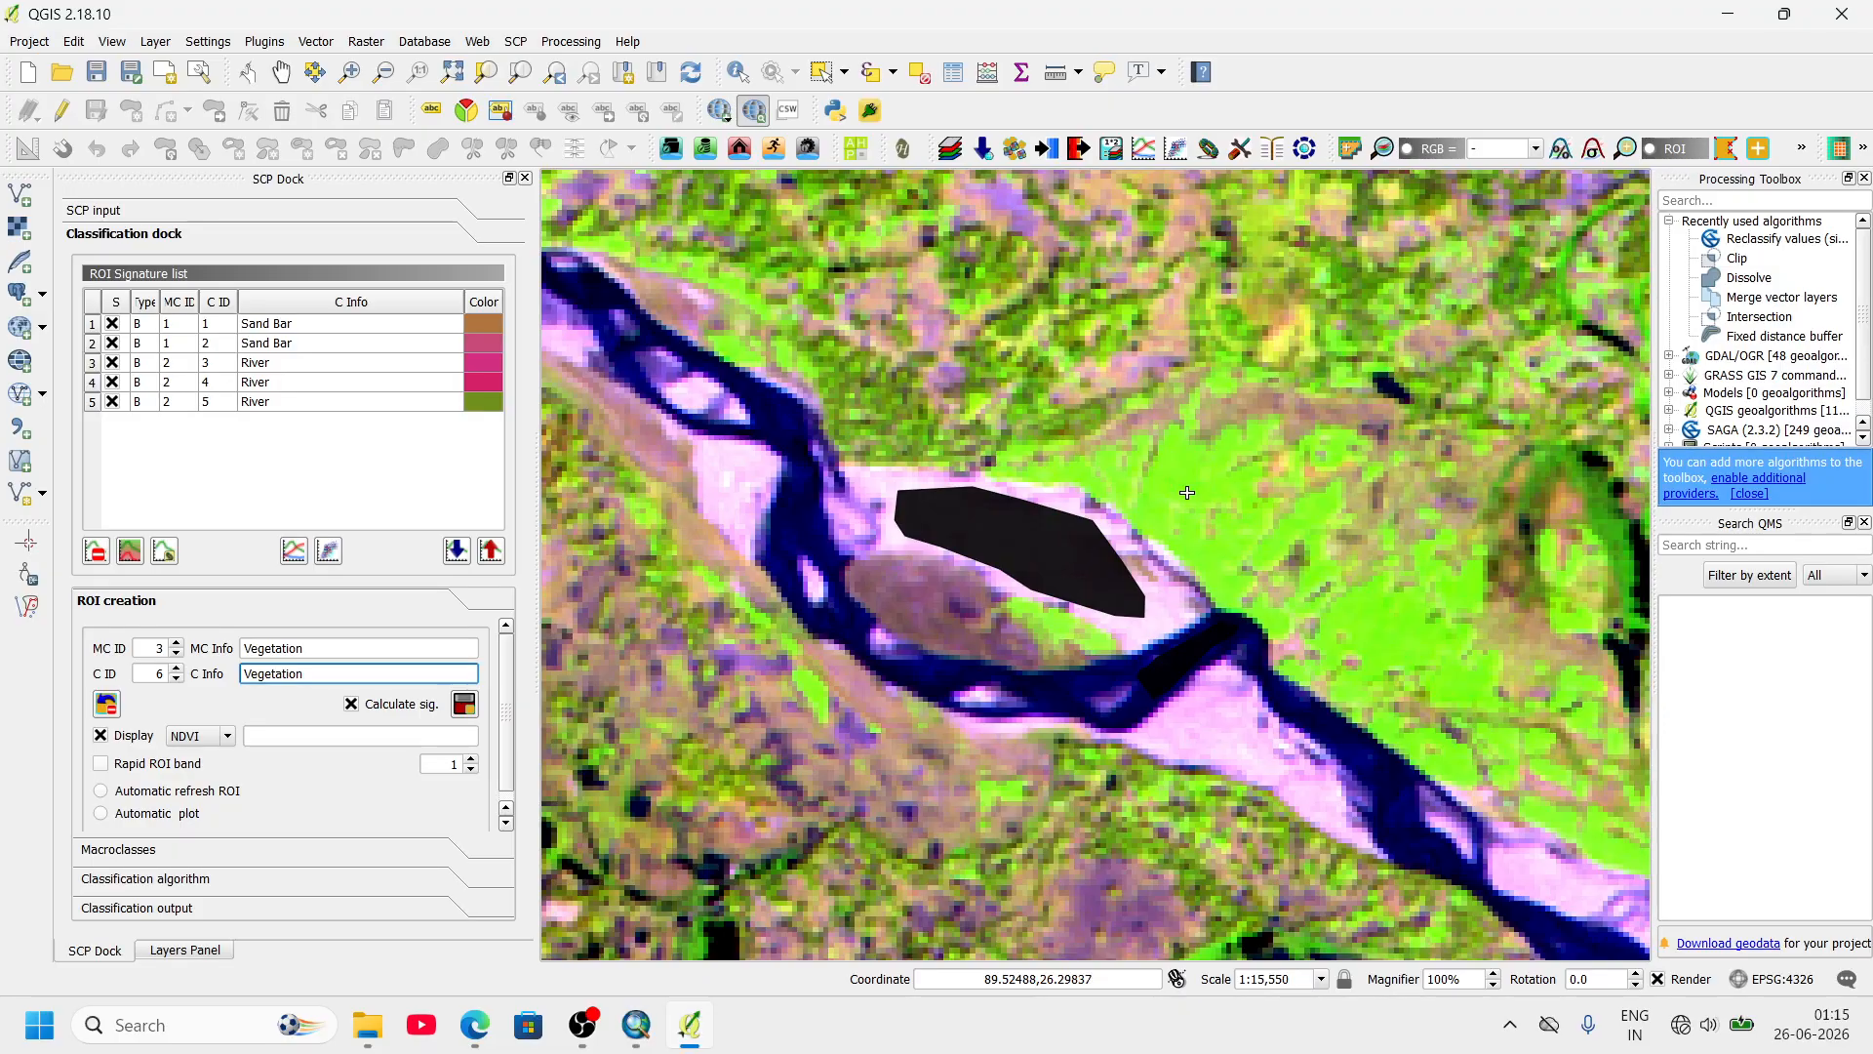
click(1144, 464)
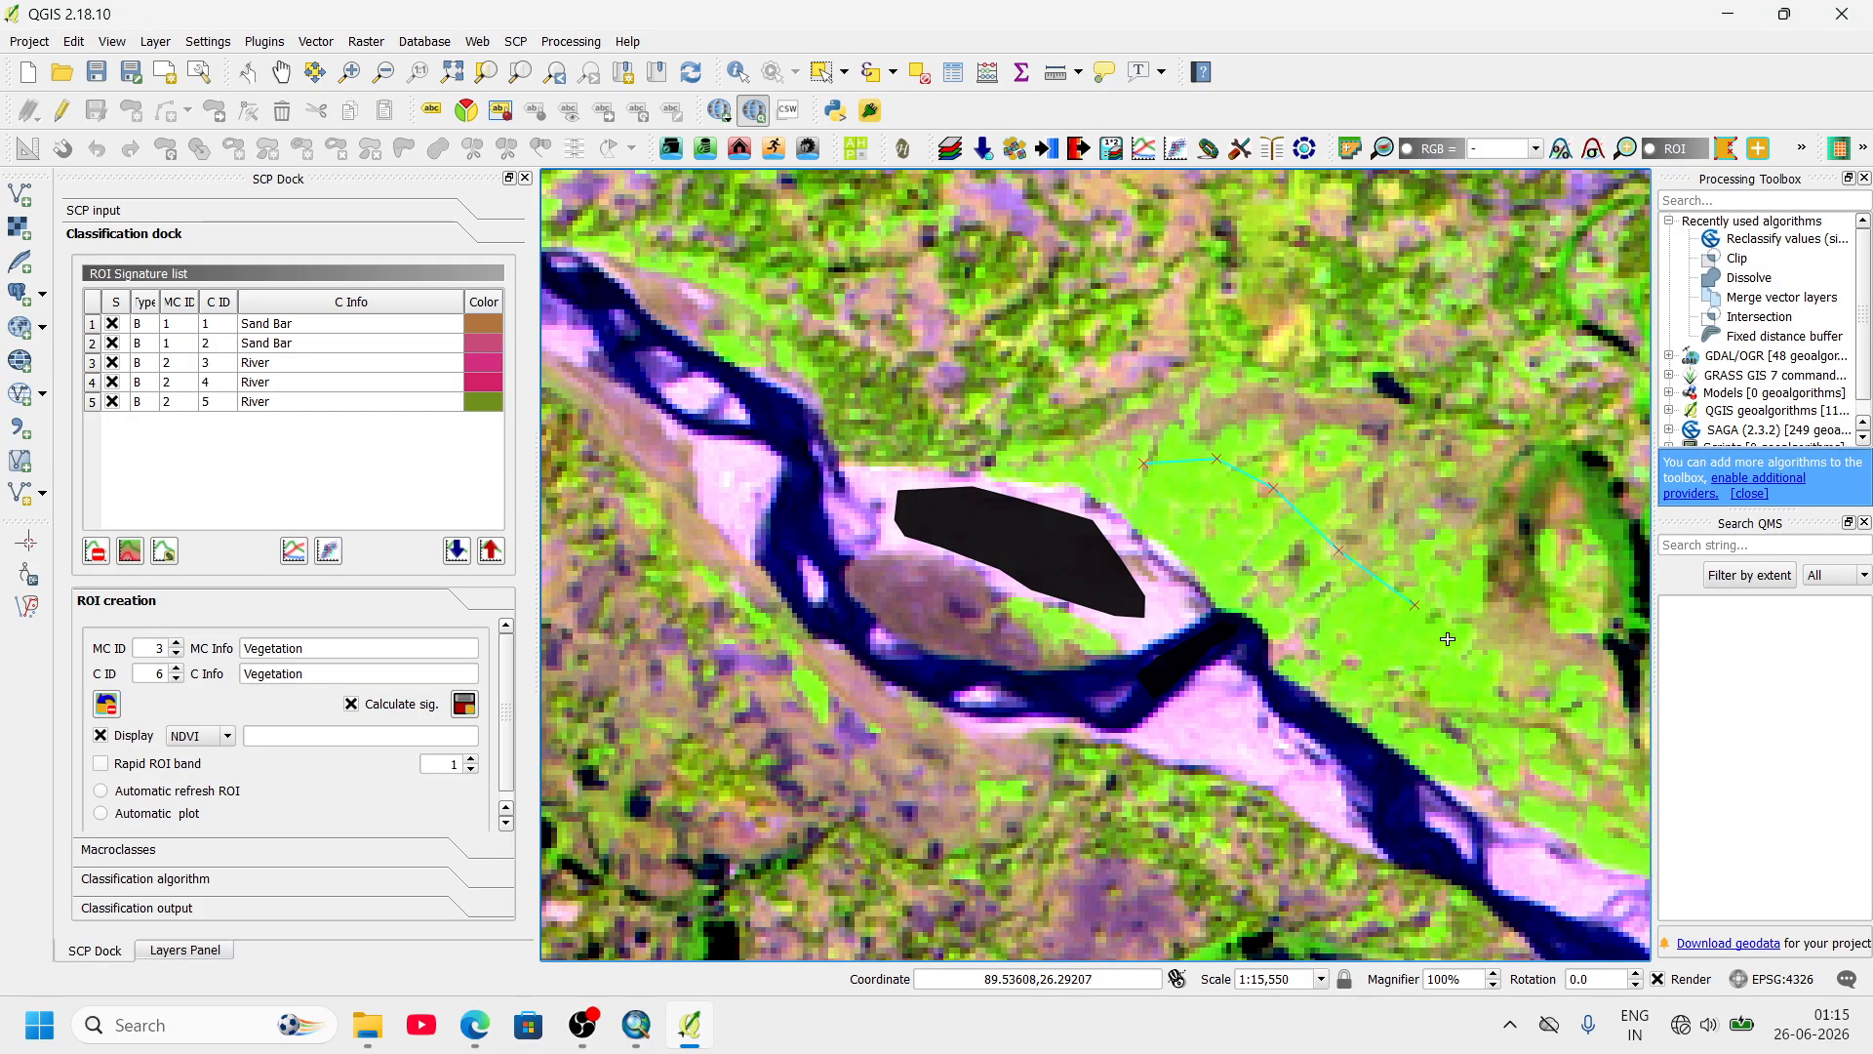
click(1313, 631)
click(1243, 583)
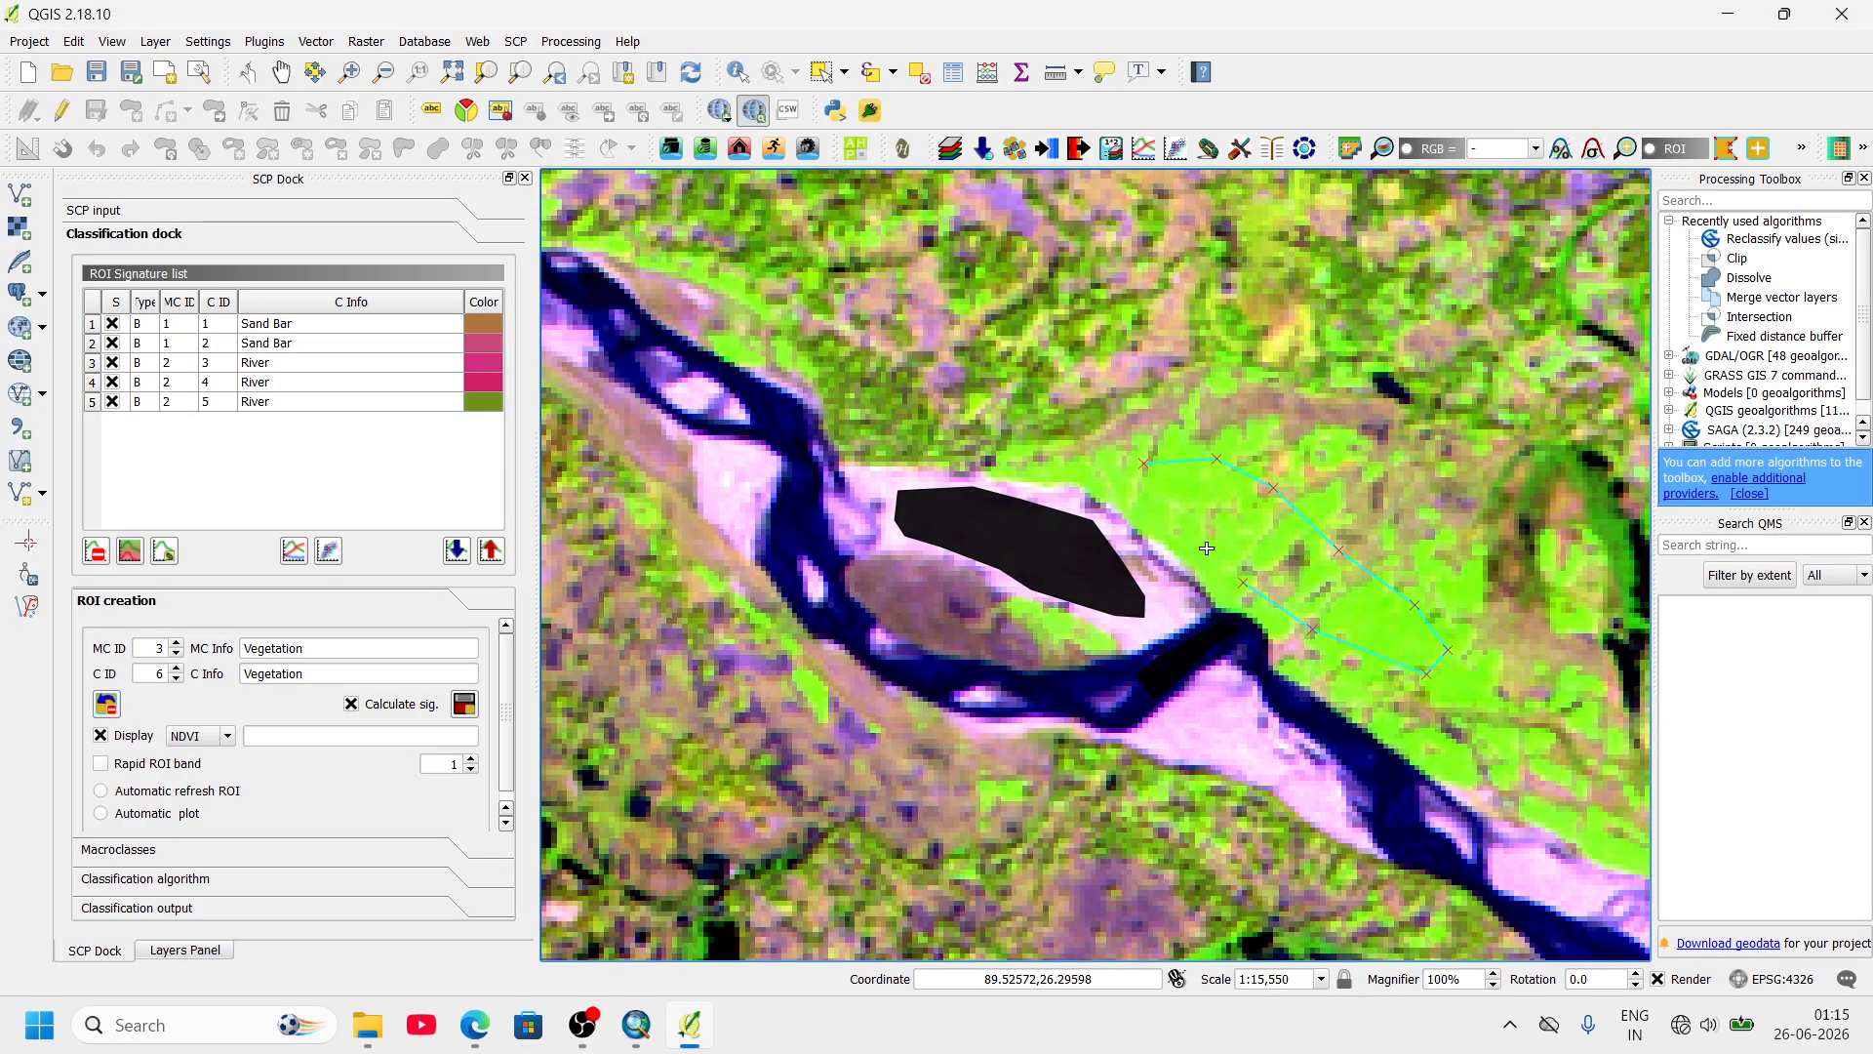
right_click(1135, 452)
click(465, 703)
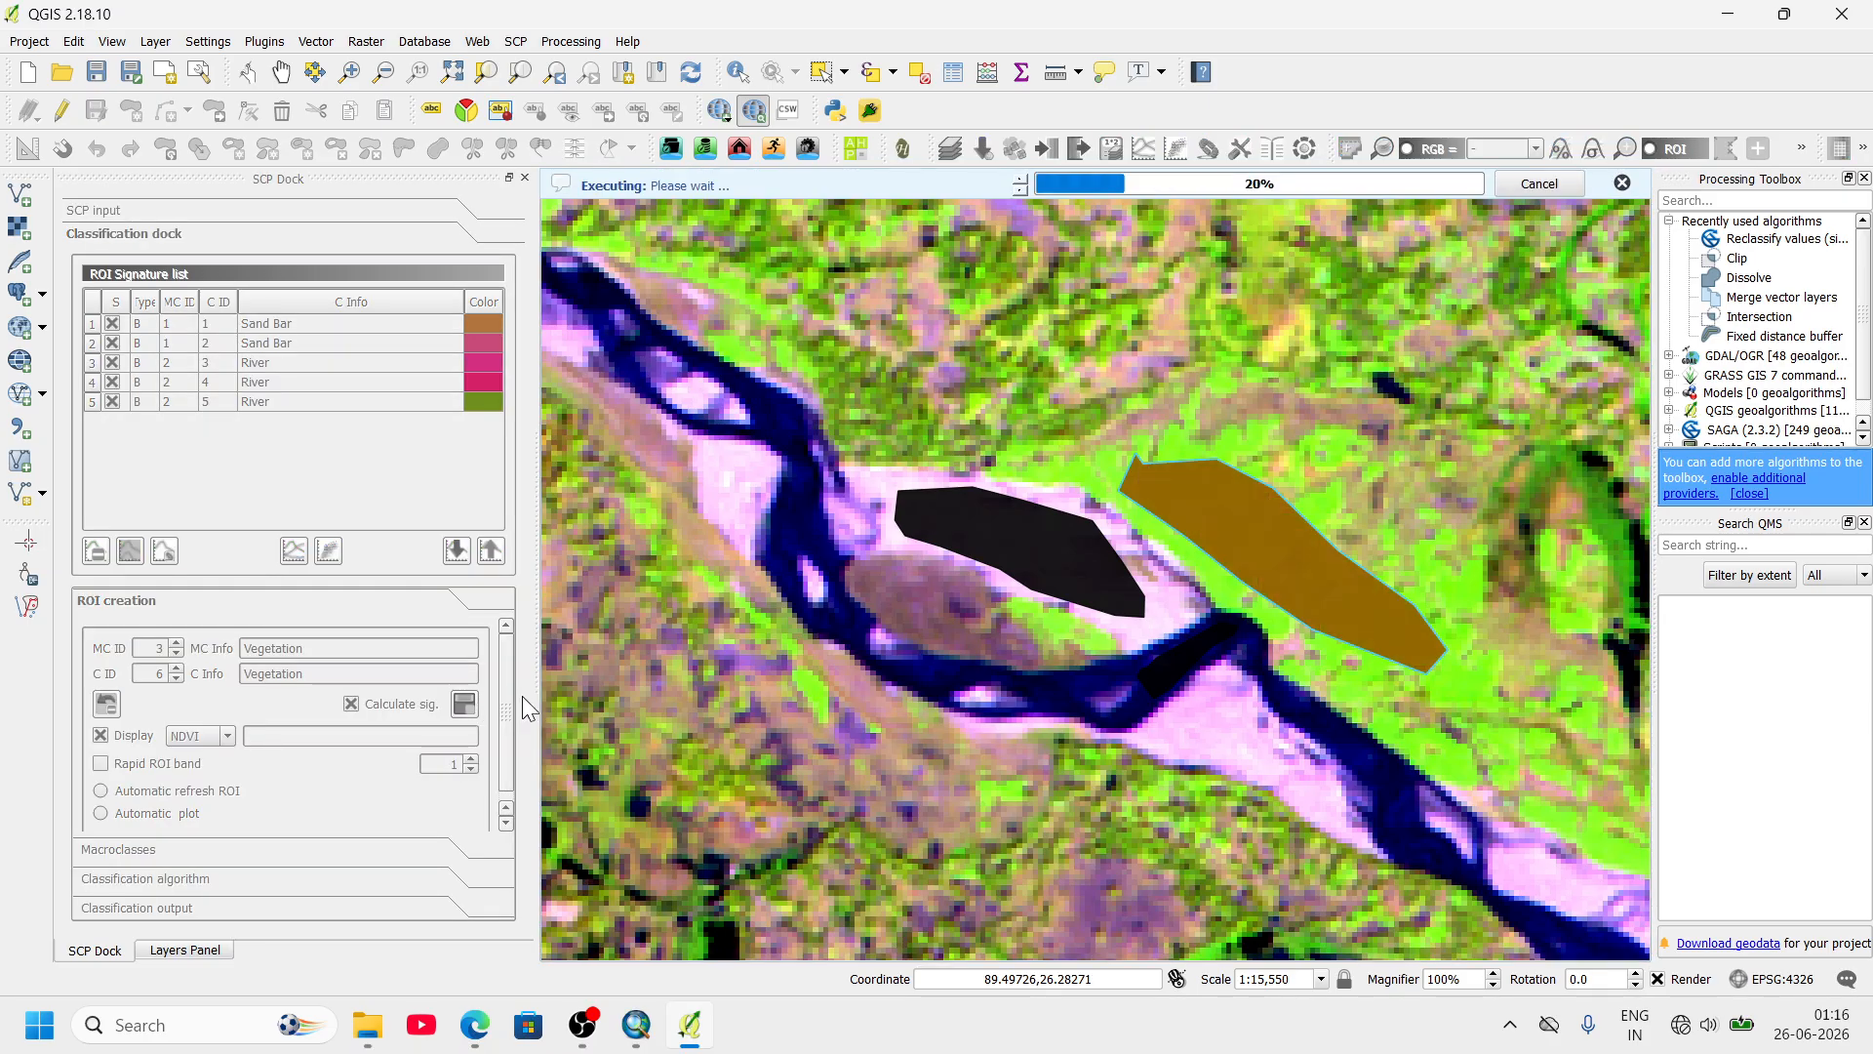
- Draw a ROI polygon over the green field northwest of the dark oxbow lake and save it as a second Vegetation sample
scroll(761, 695, down, 4)
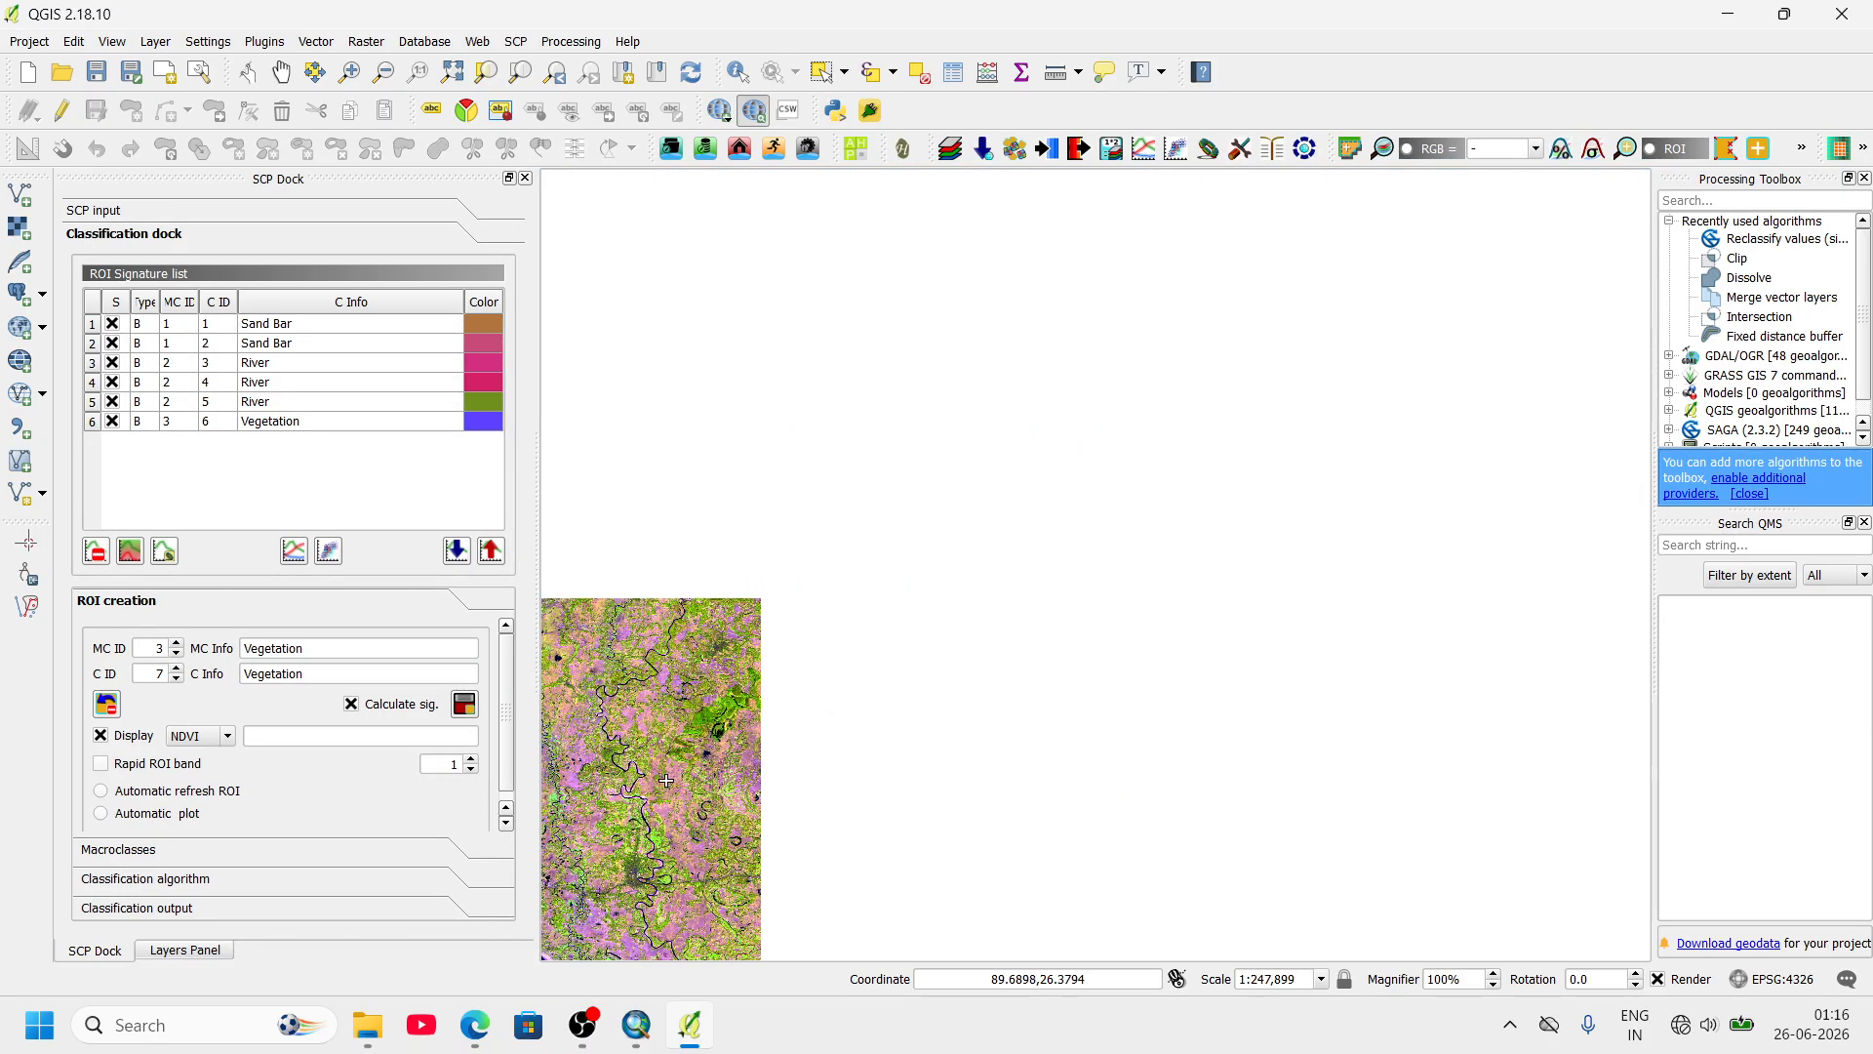
scroll(666, 781, up, 3)
scroll(955, 234, up, 1)
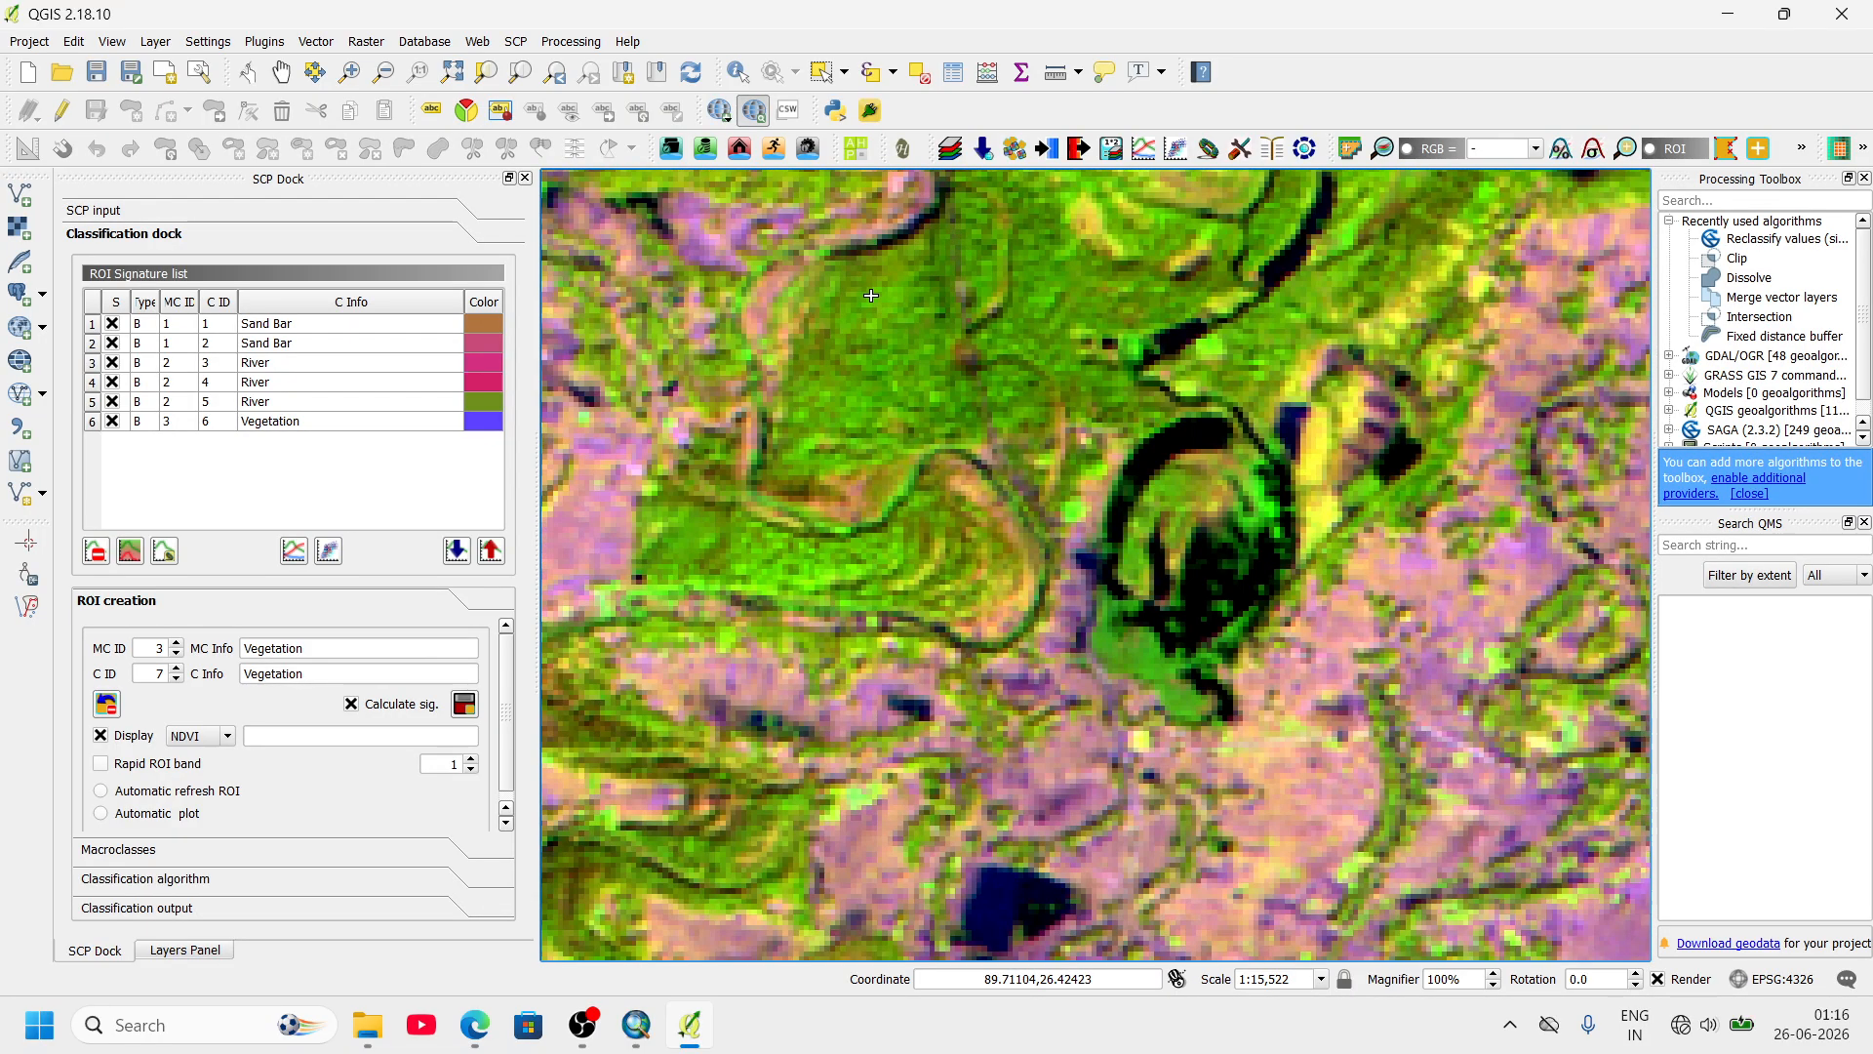
click(872, 295)
click(819, 353)
click(802, 395)
click(868, 444)
click(934, 340)
click(928, 286)
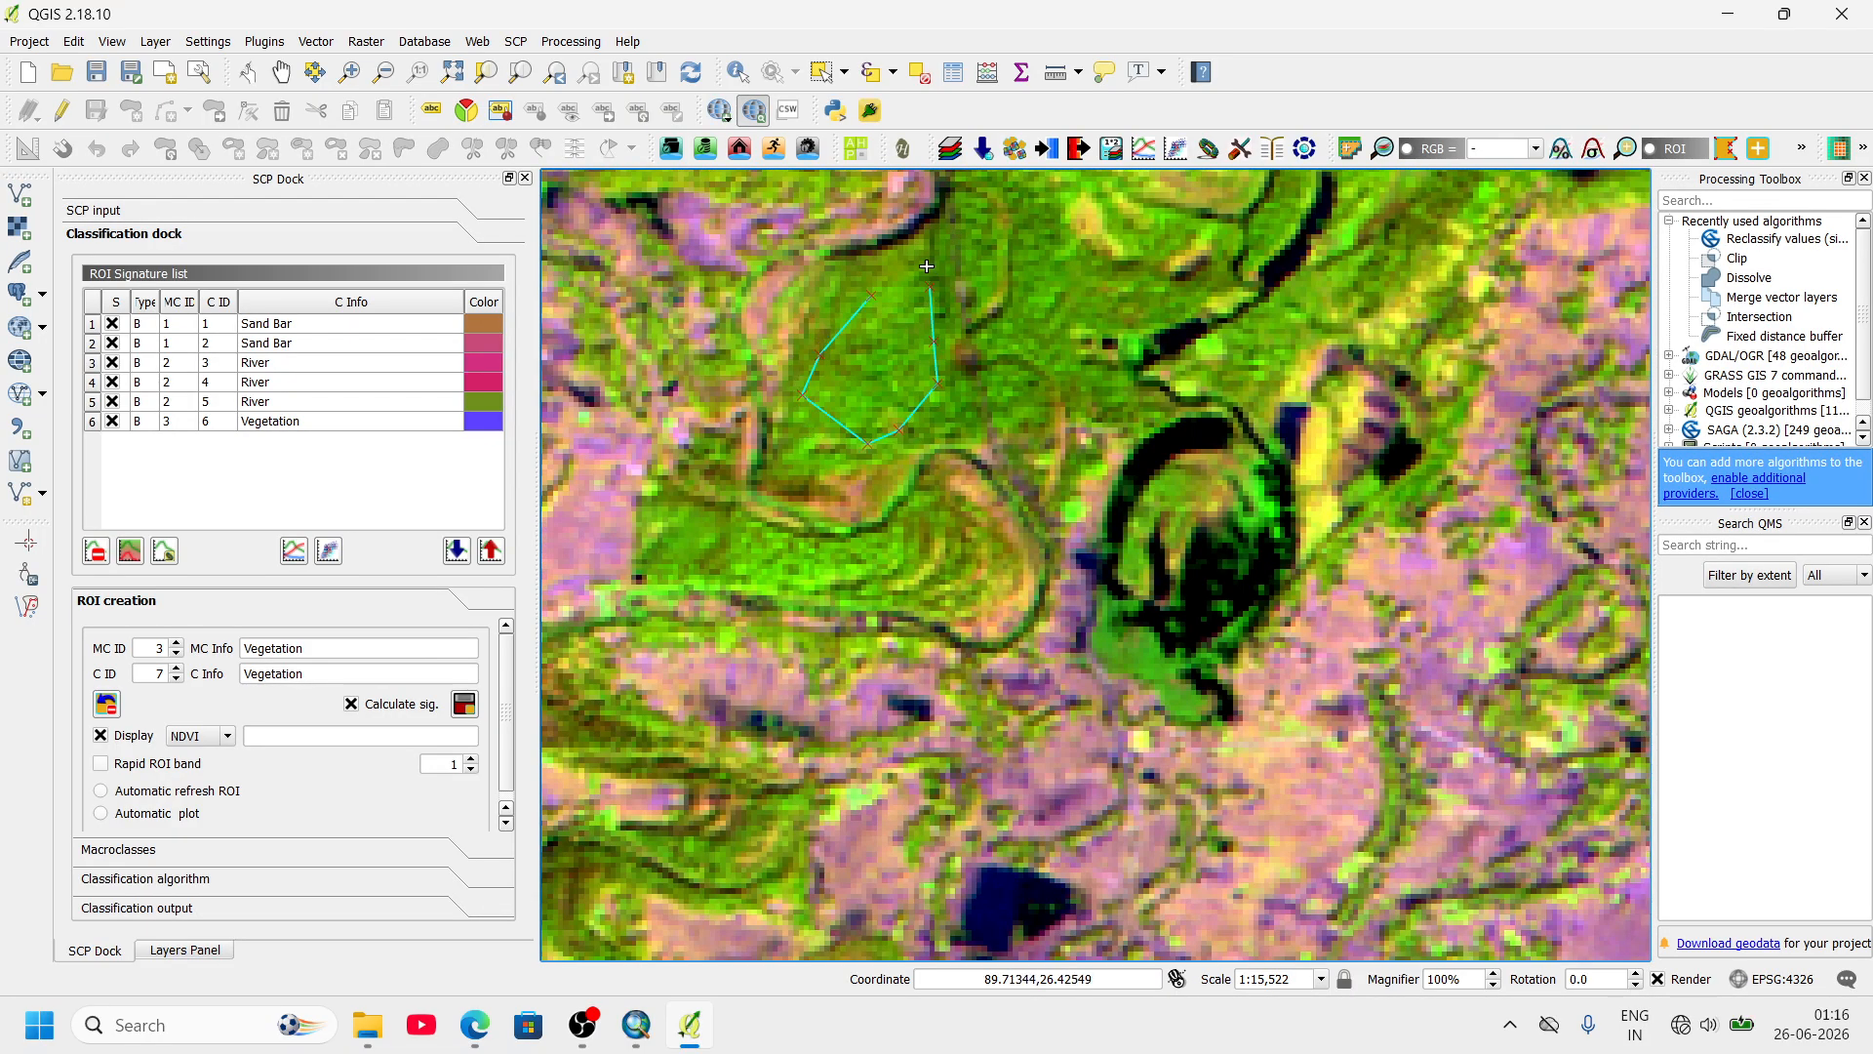
right_click(875, 297)
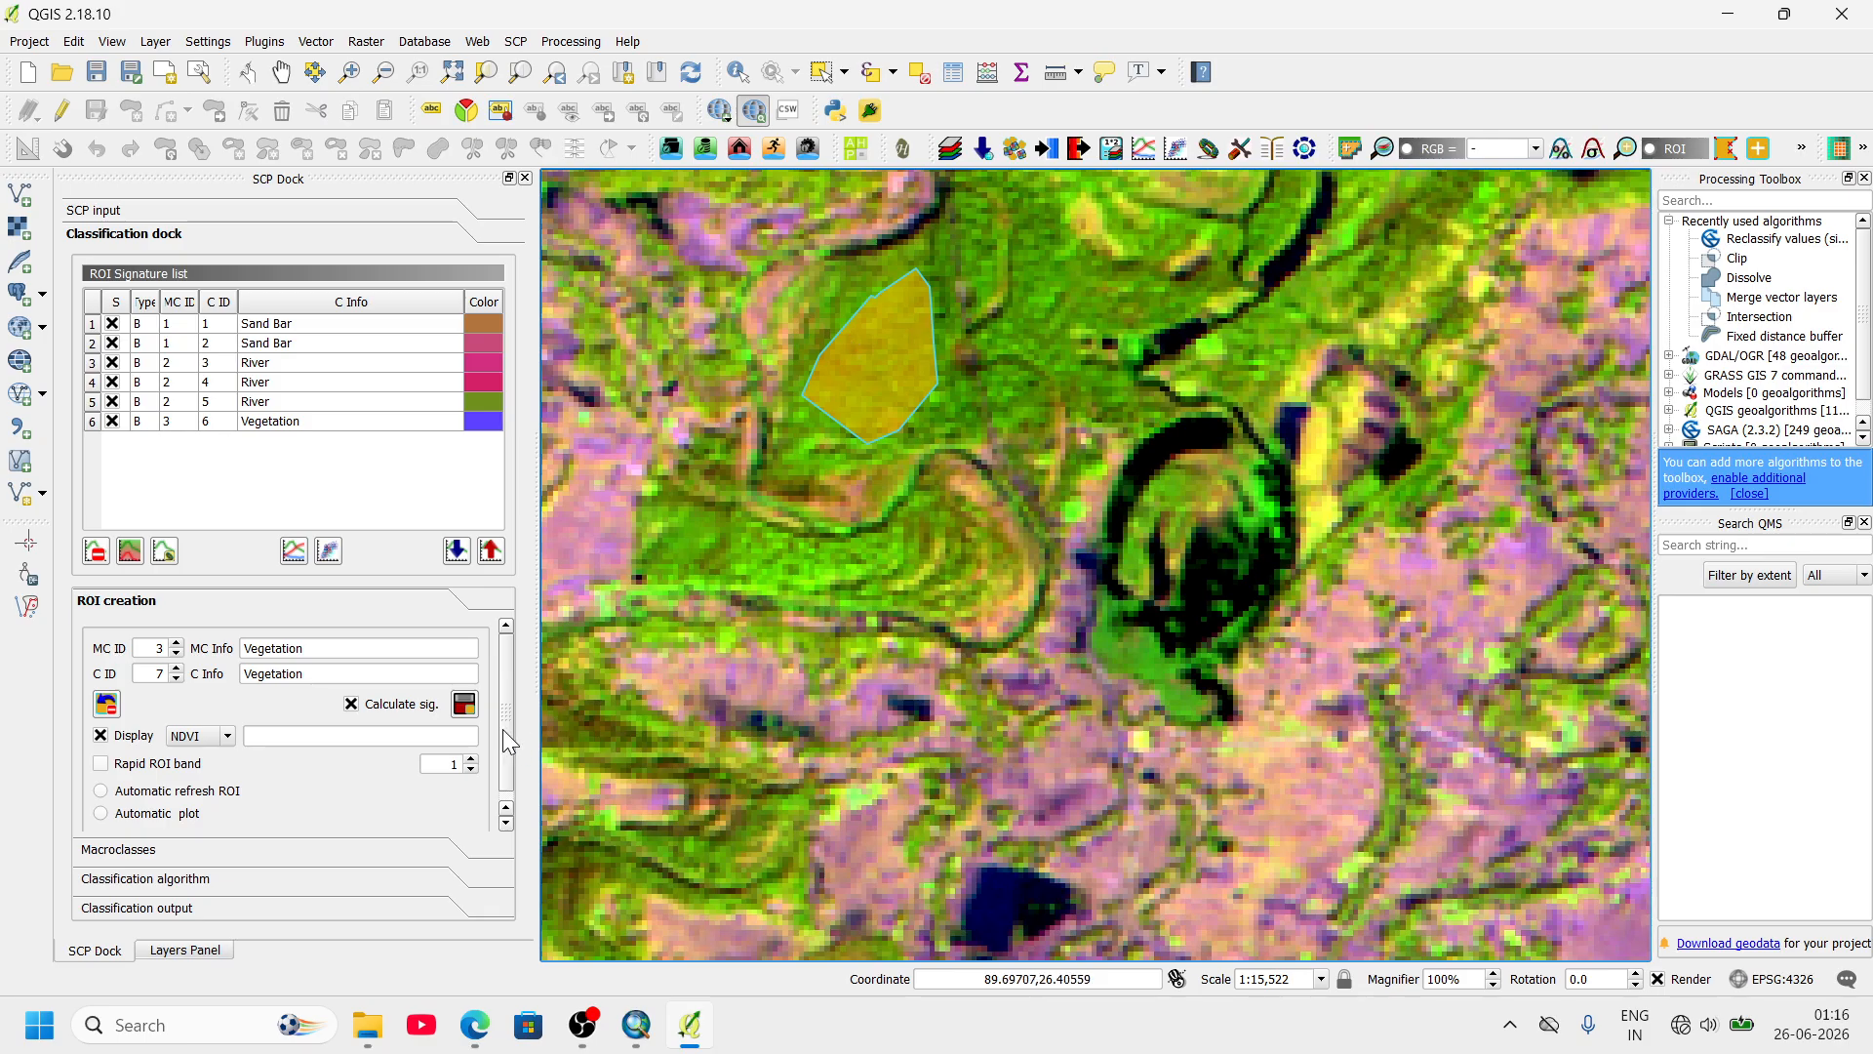
click(465, 704)
- Draw a ROI polygon over the green patch just east of the previous Vegetation sample and save it as a third one
click(1033, 276)
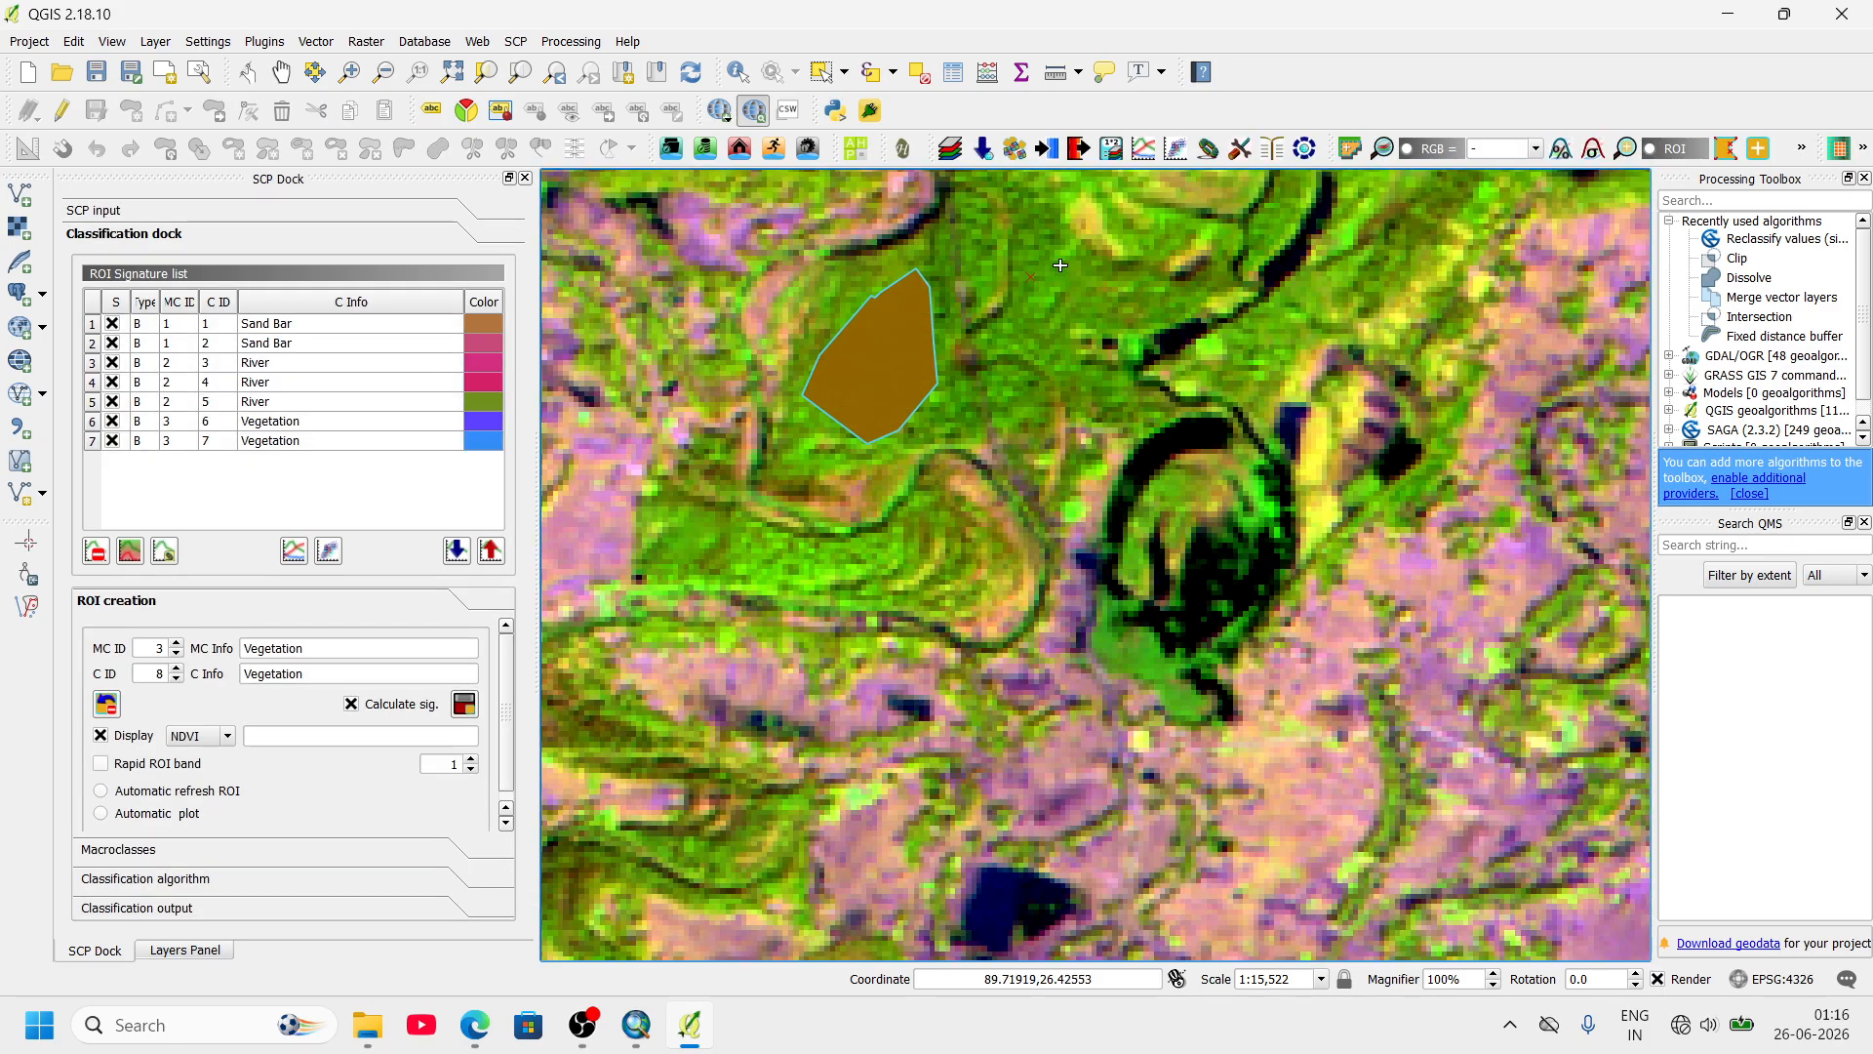
click(1095, 269)
click(1070, 342)
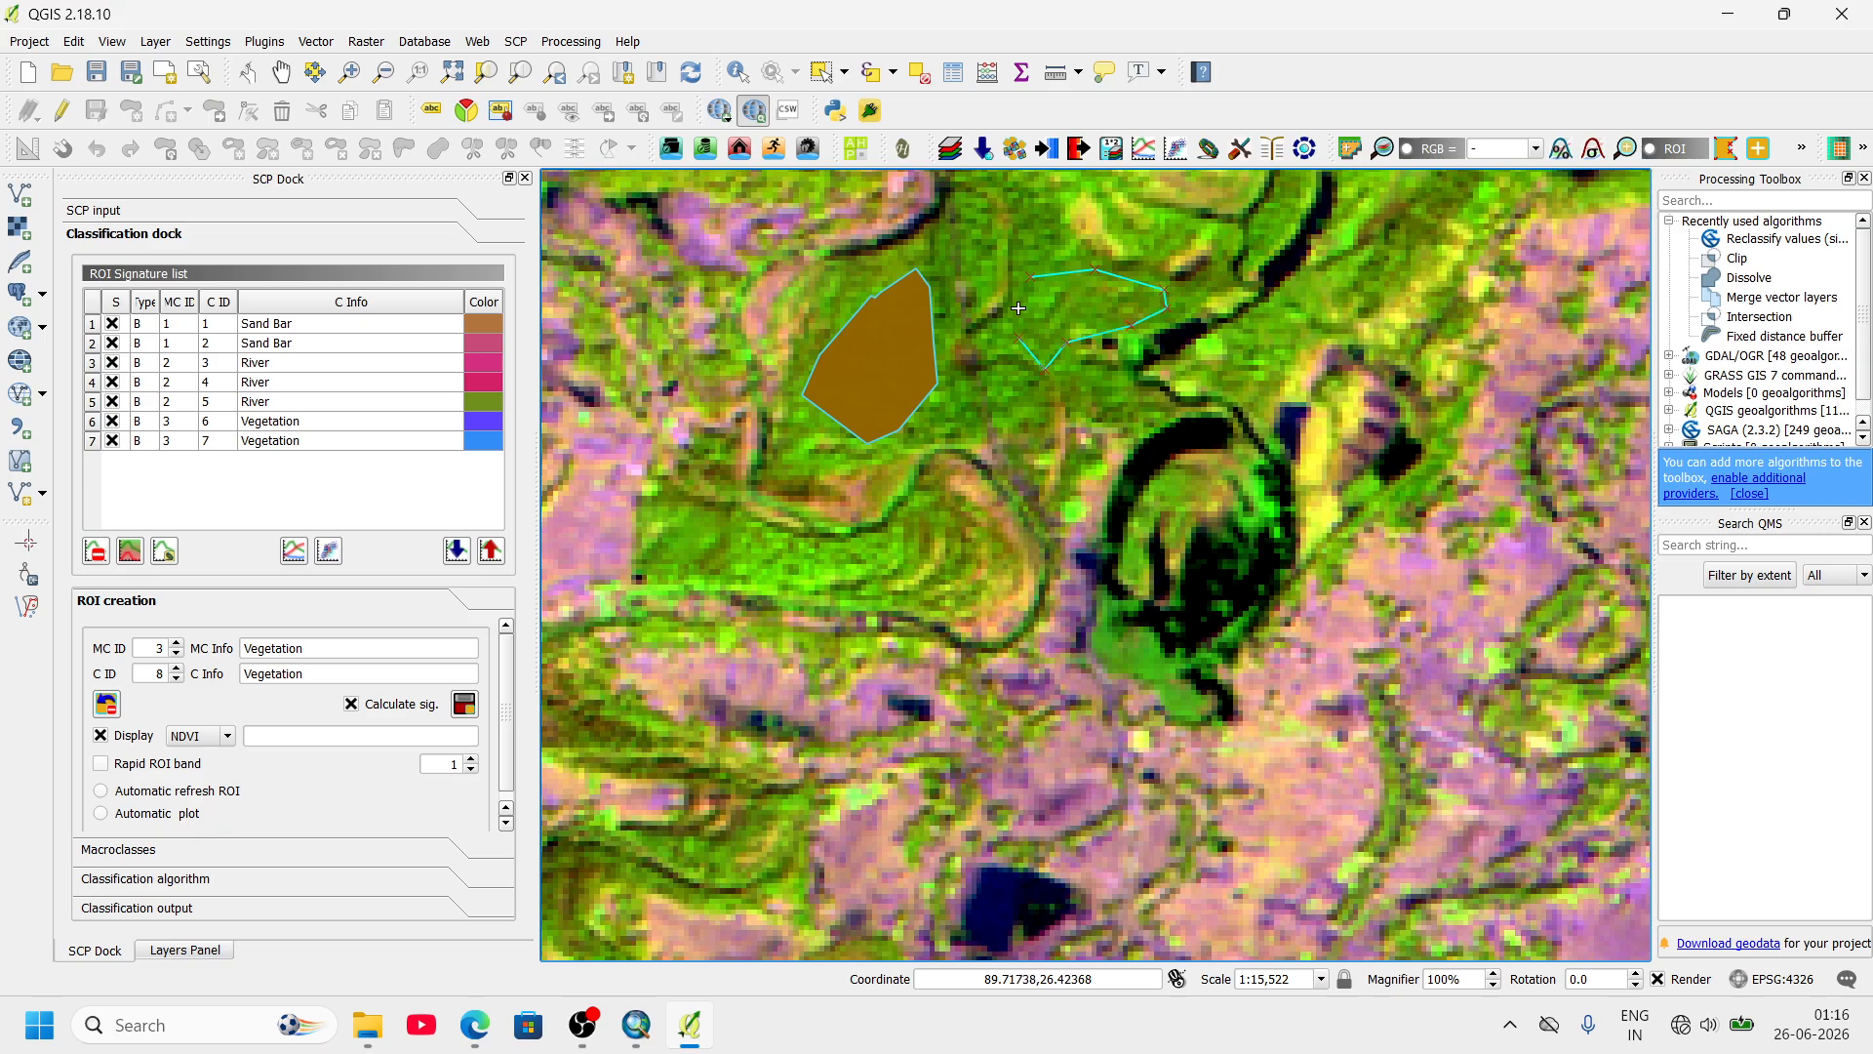
right_click(1034, 270)
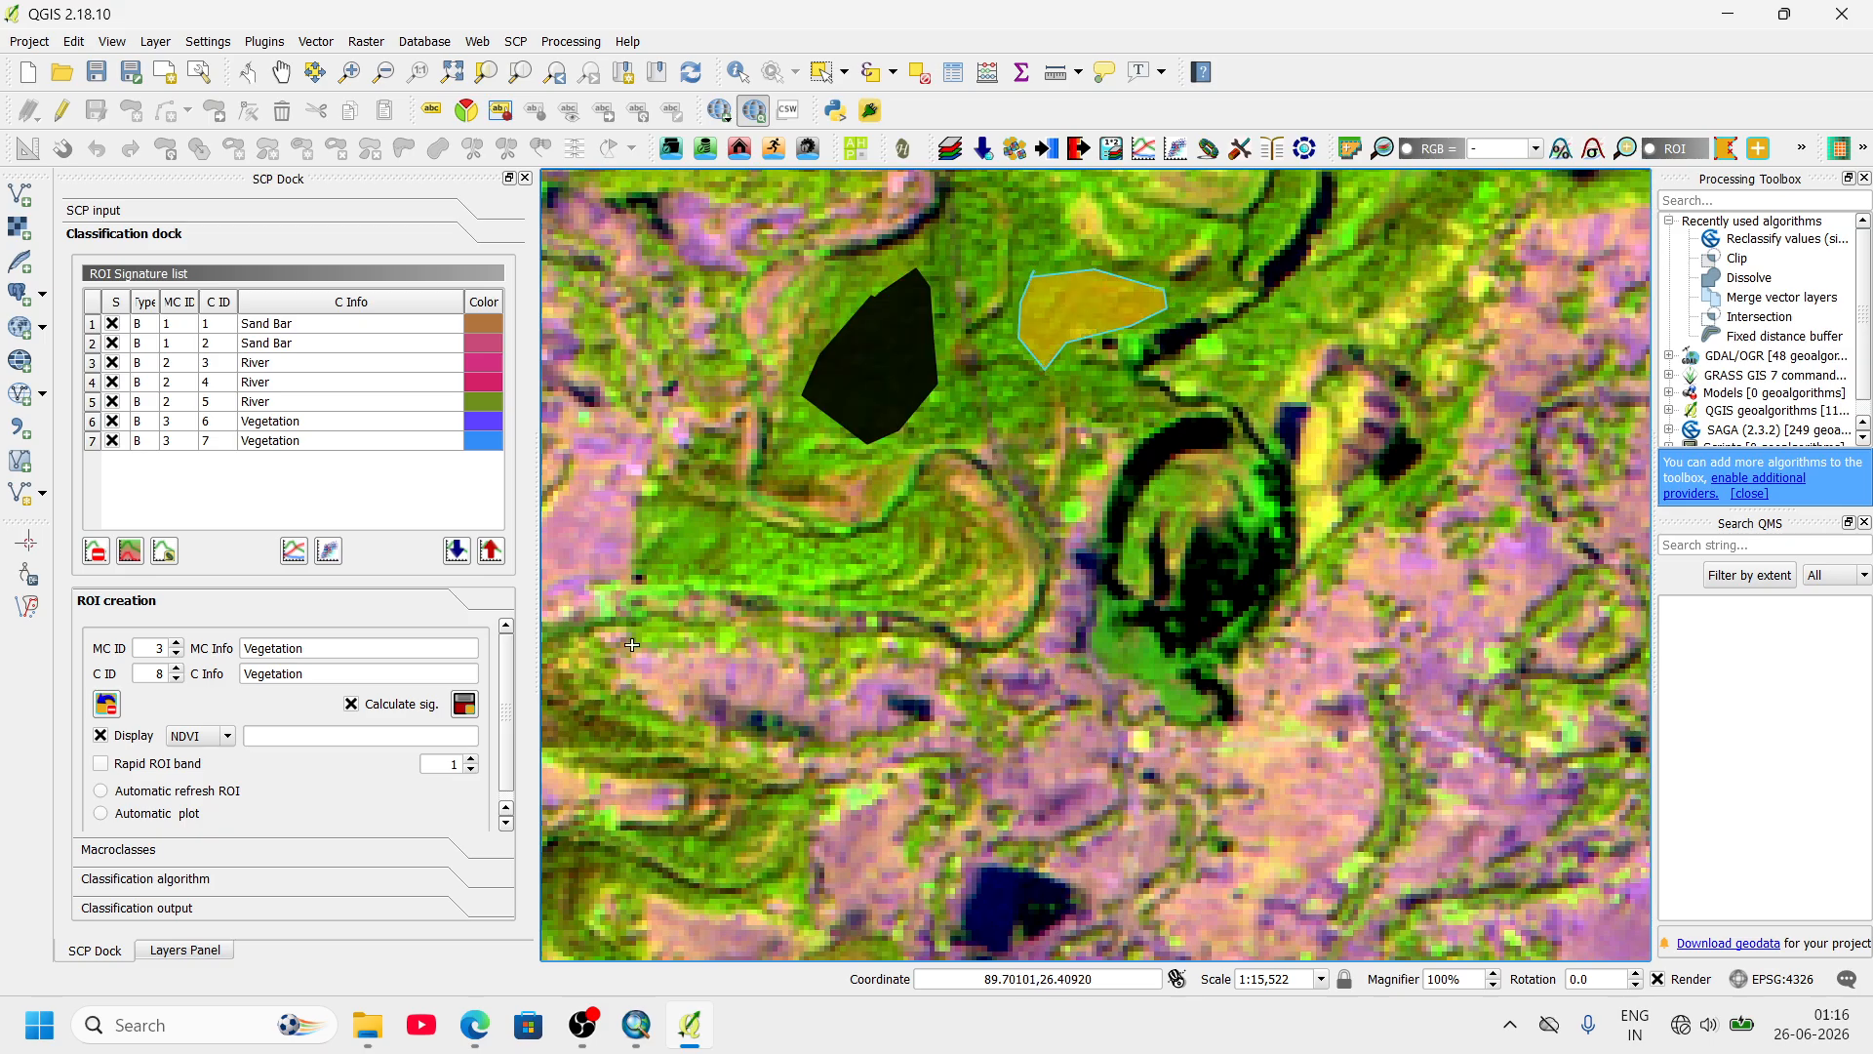
click(466, 706)
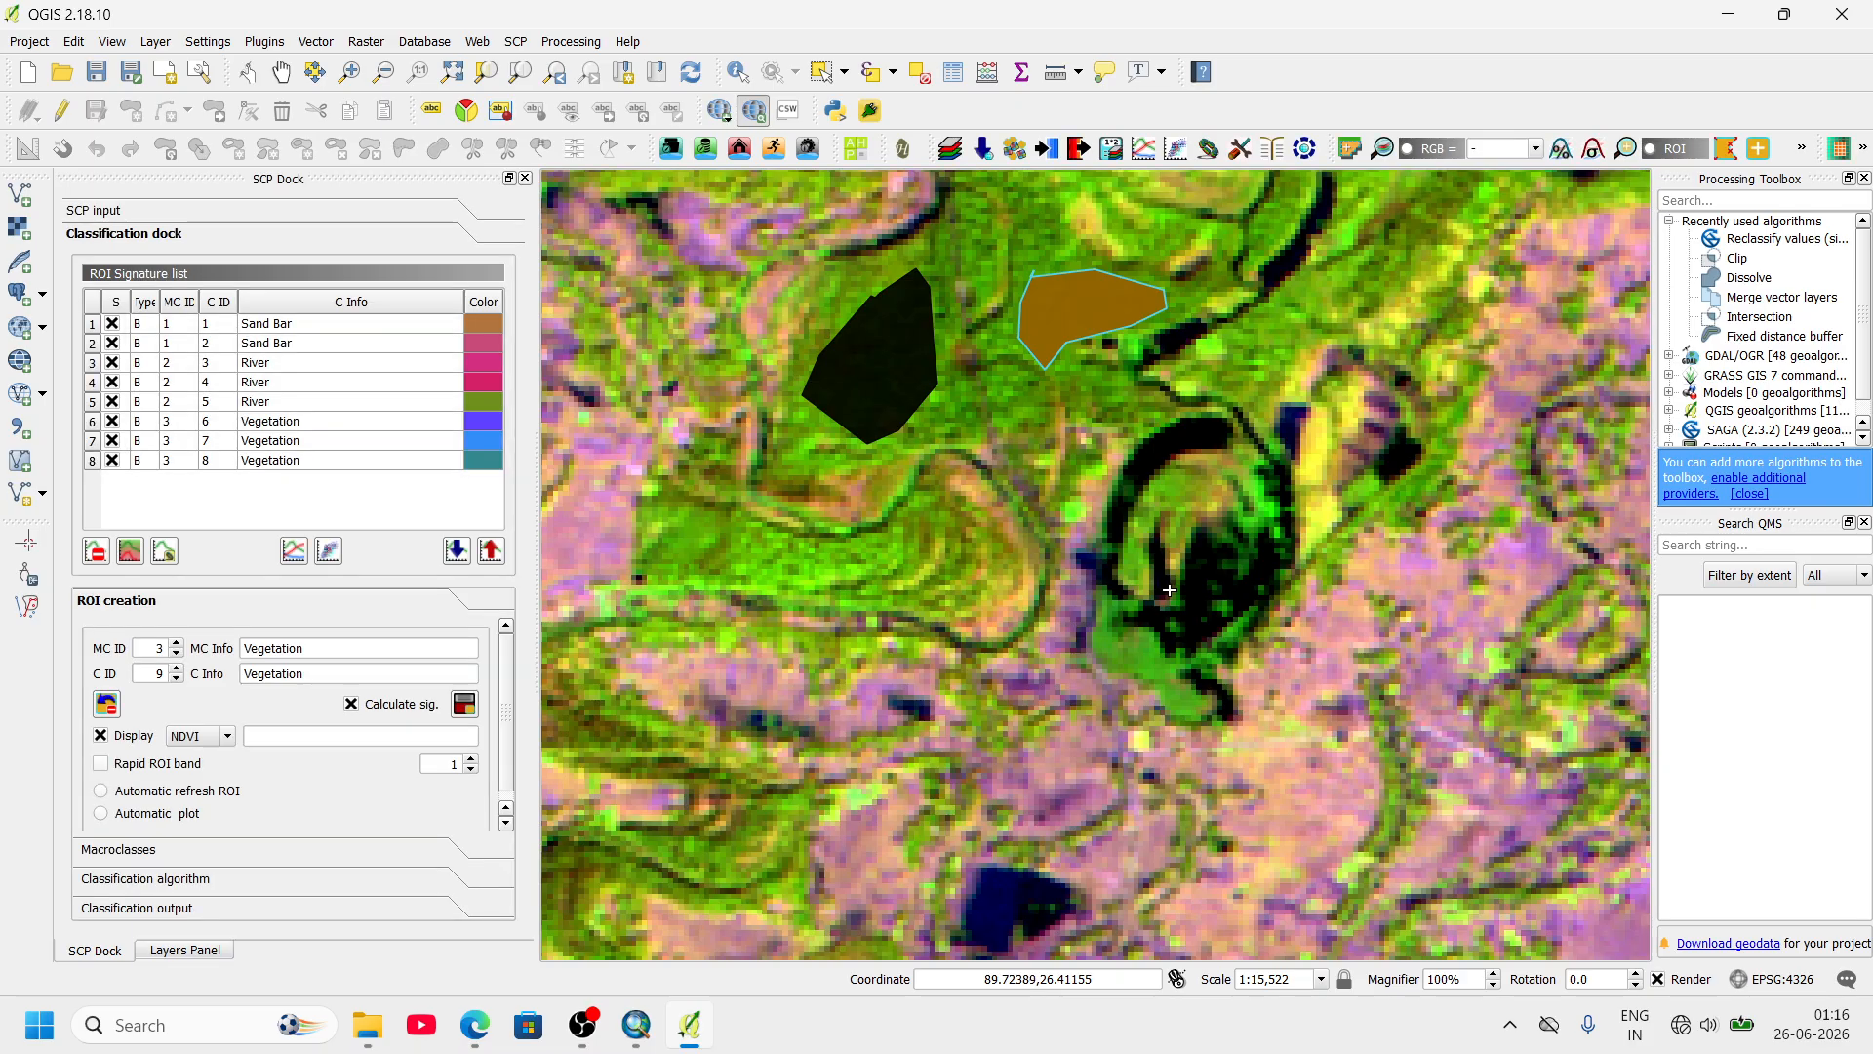
- Draw a ROI polygon over the bright green area between the two narrow dark channels farther northeast and save it as a Vegetation sample
scroll(1171, 589, down, 2)
scroll(1171, 589, up, 4)
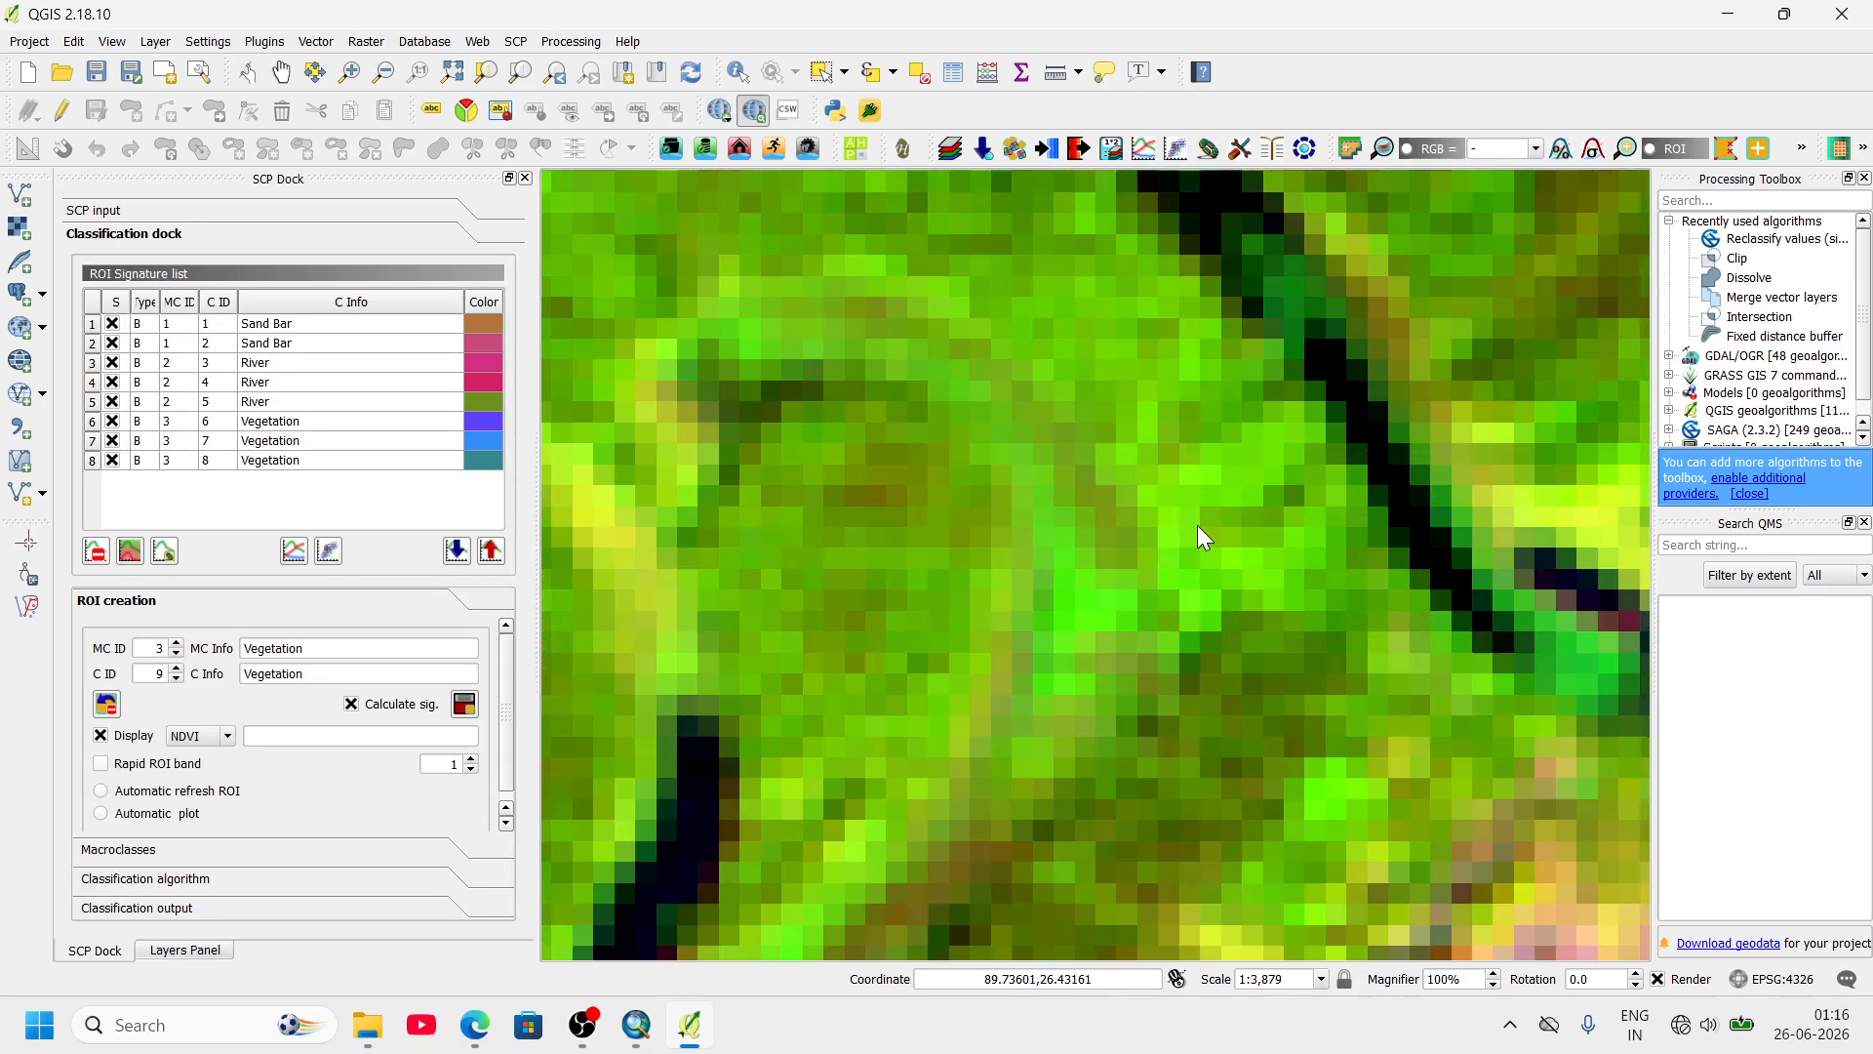
scroll(1122, 541, down, 1)
click(975, 398)
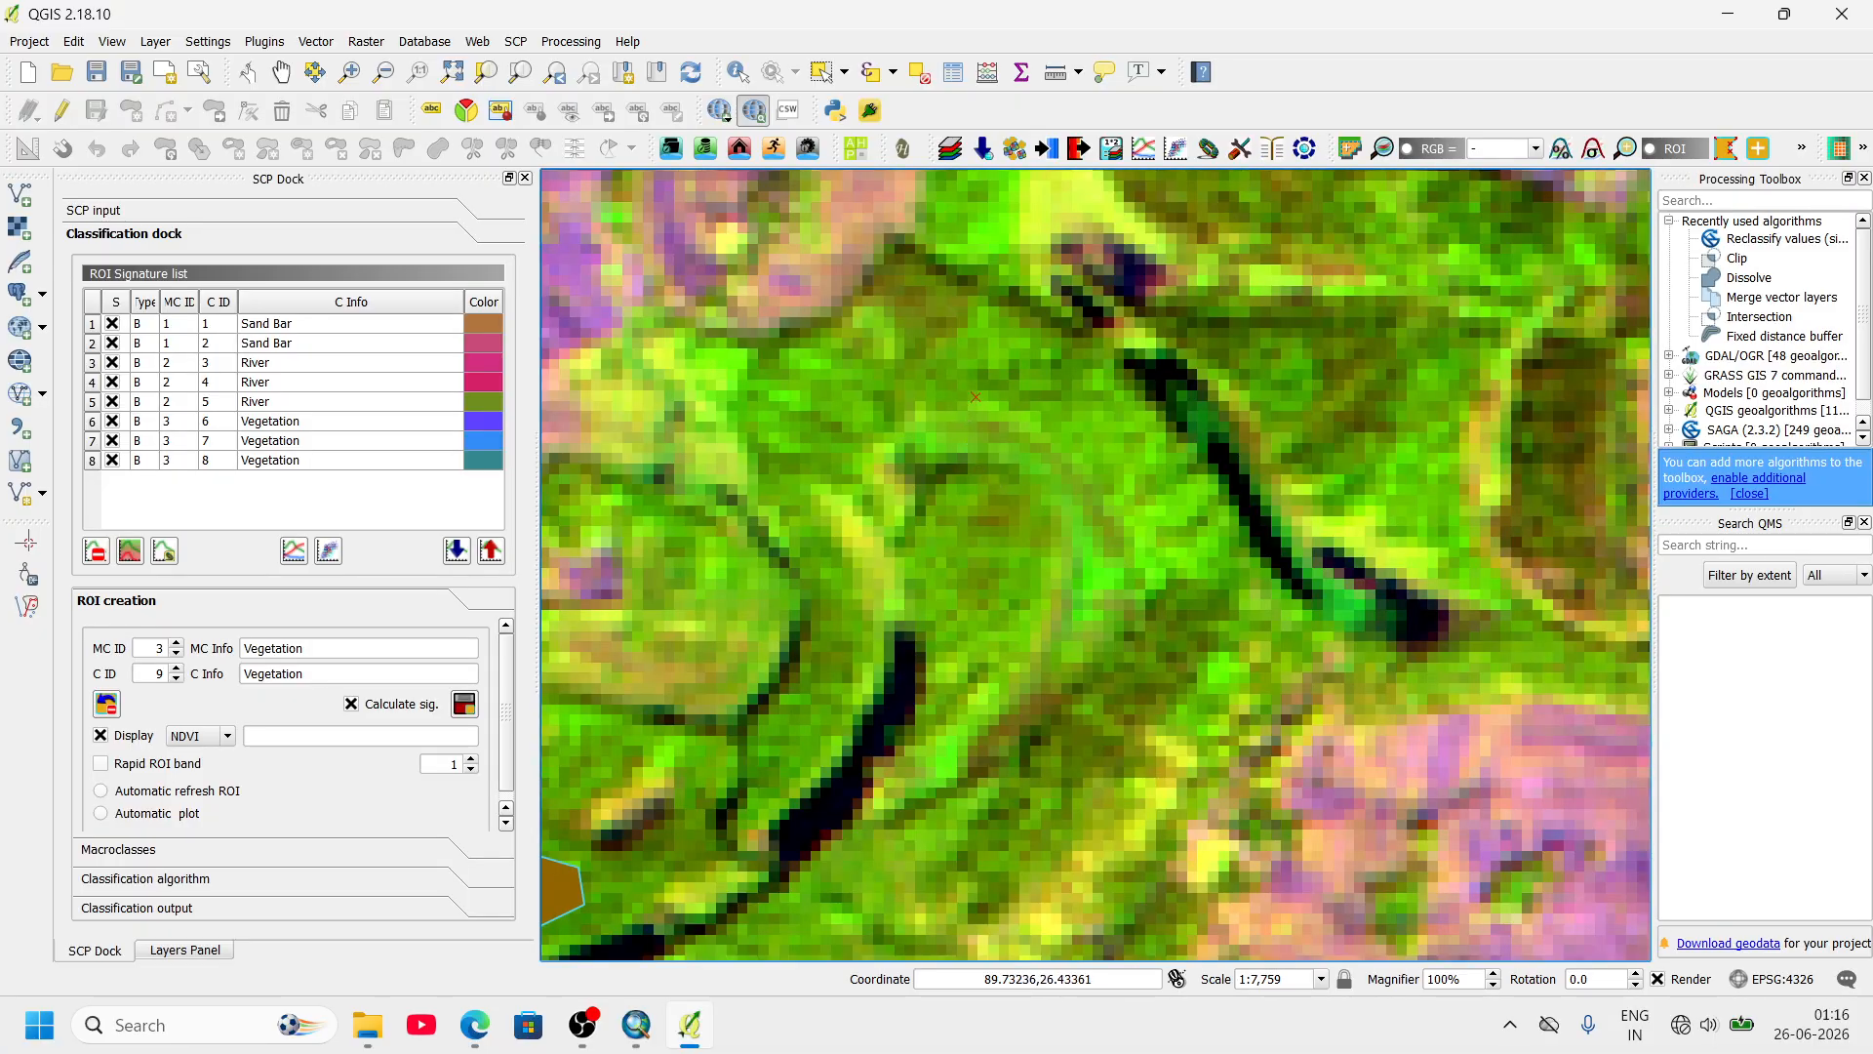
click(1007, 507)
click(971, 609)
click(991, 636)
click(1148, 524)
click(1152, 462)
click(1093, 415)
right_click(995, 412)
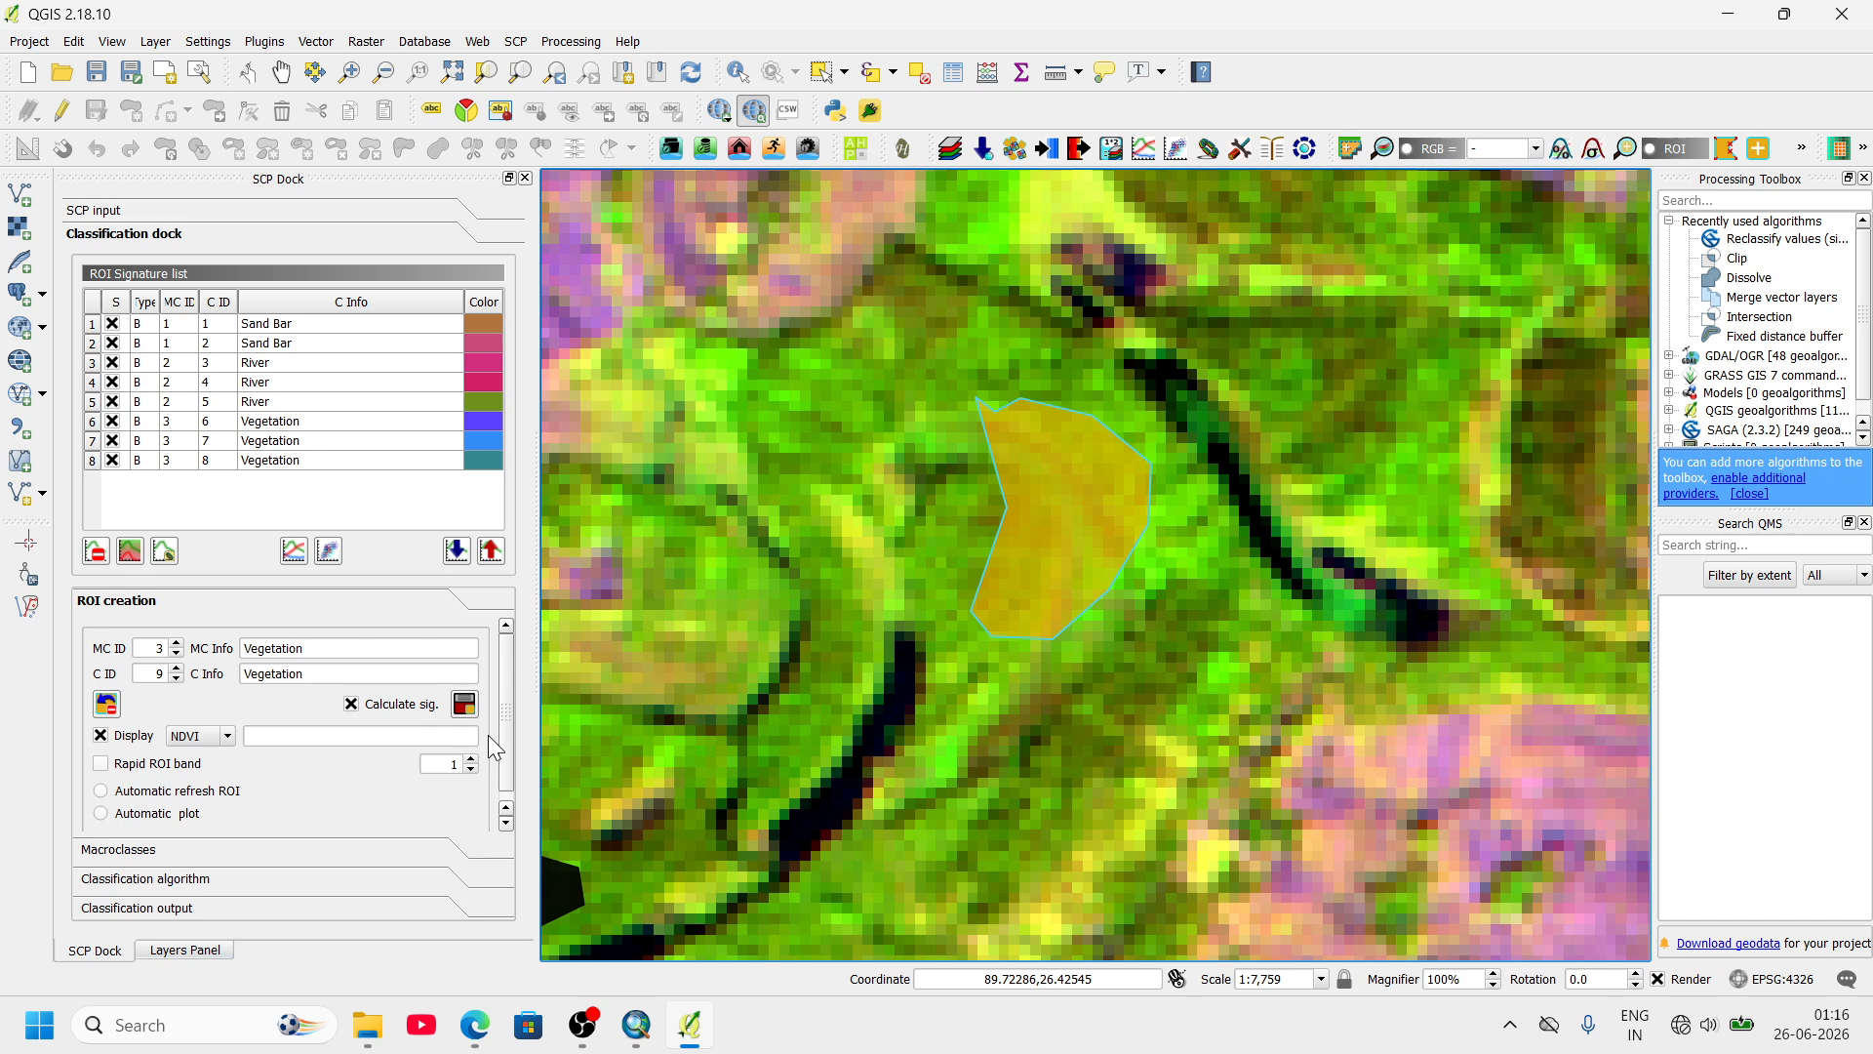
click(464, 703)
- Set the macroclass ID to 4 and label both the macroclass and class information Agri
click(177, 643)
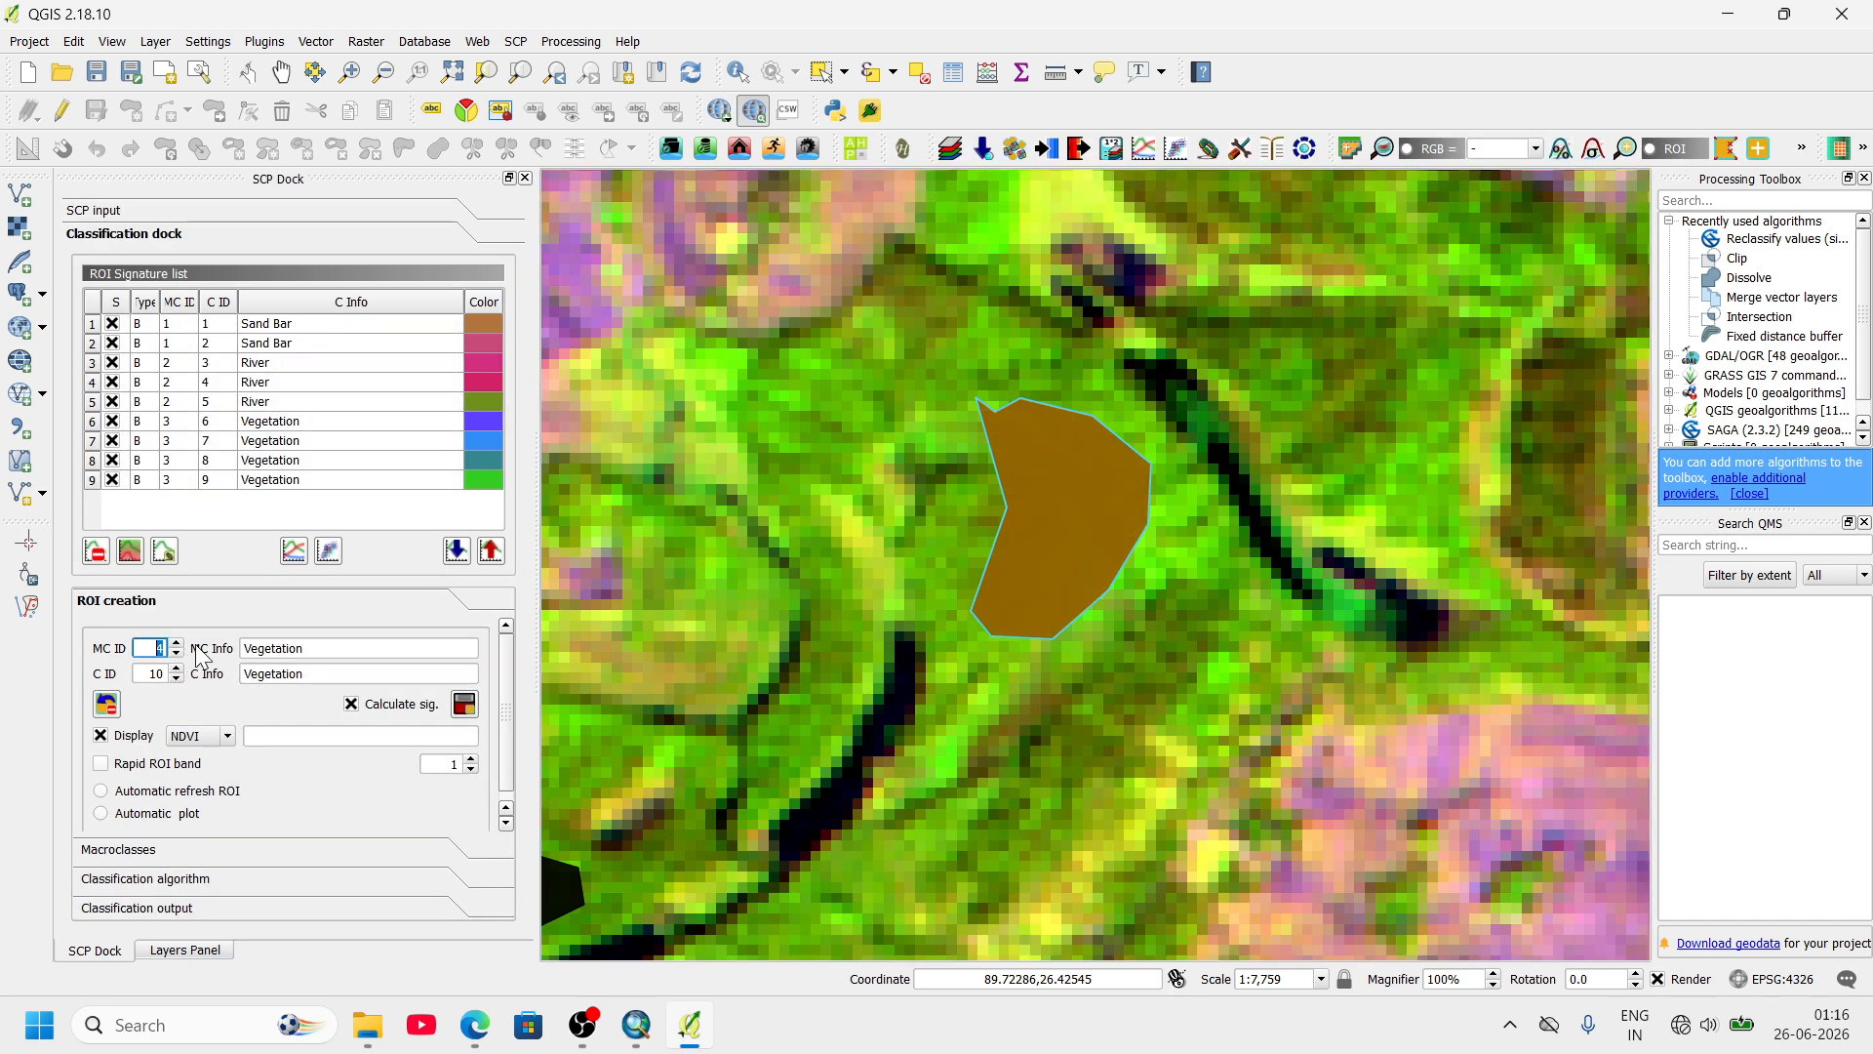
key(Tab)
text(A)
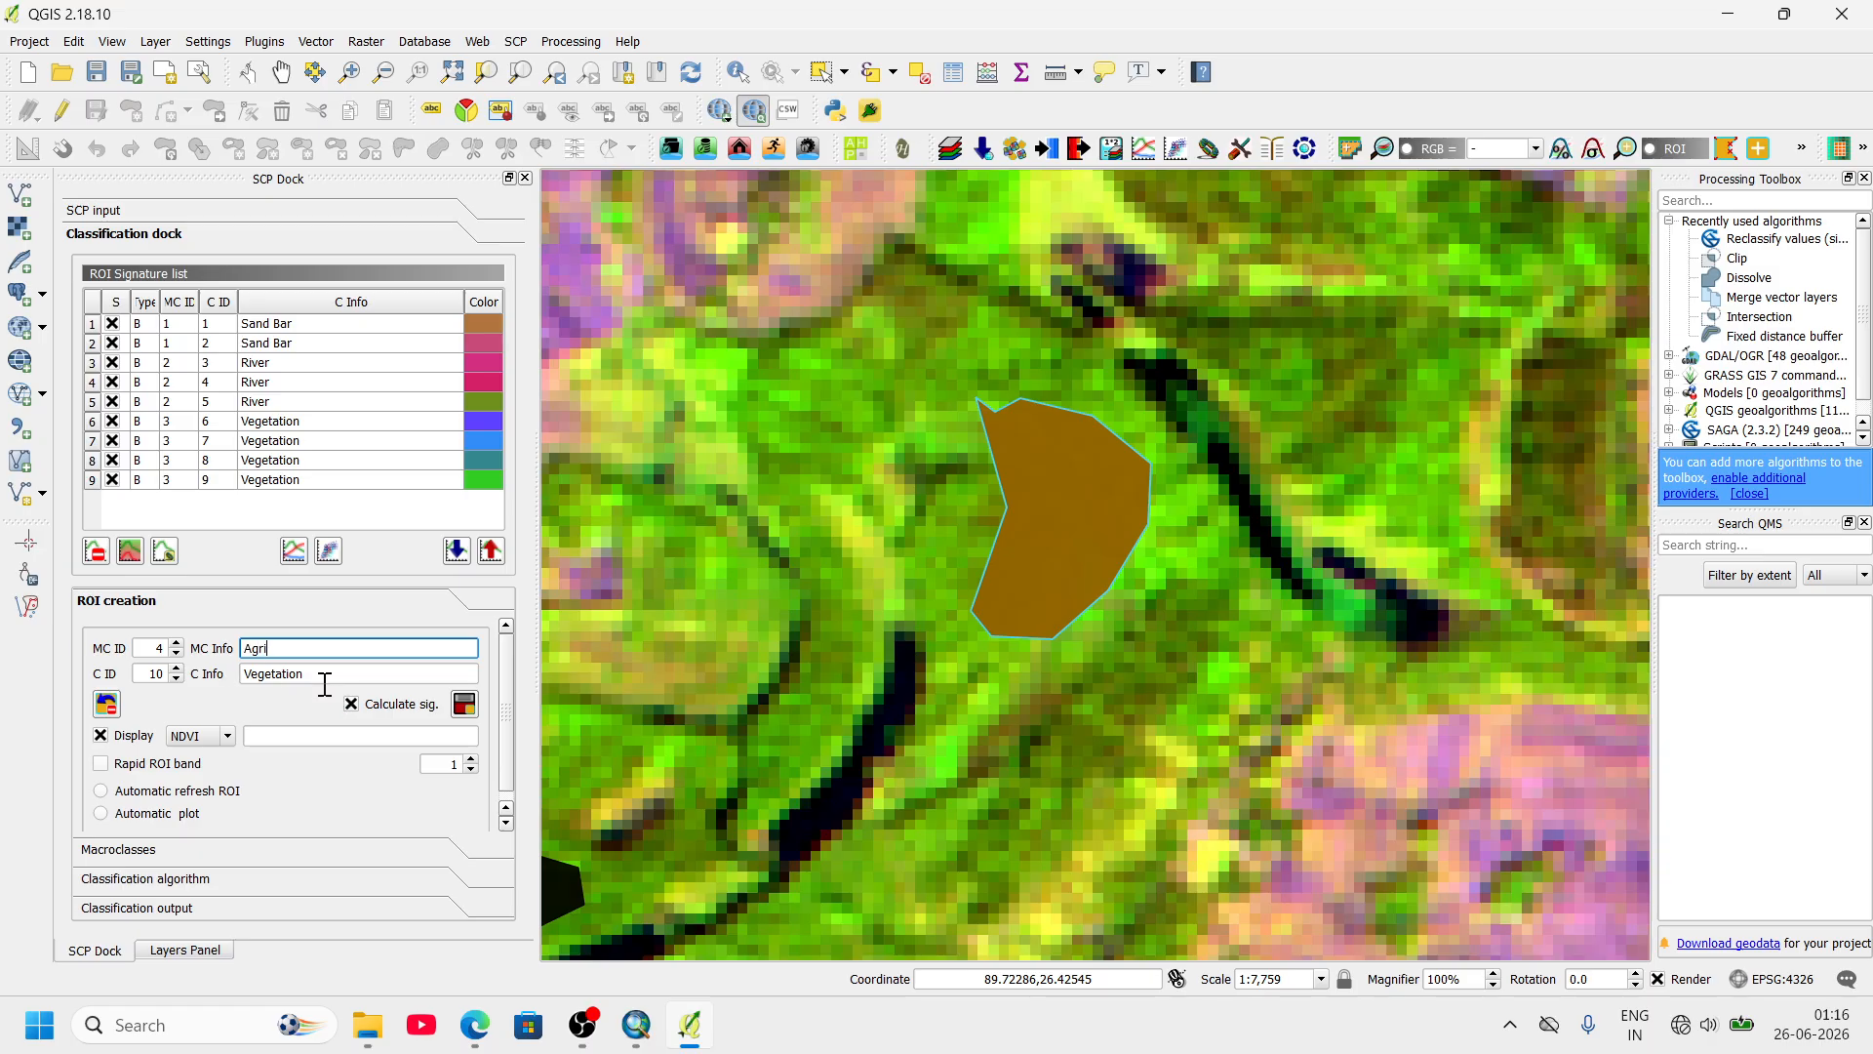
key(Tab)
text(Agri)
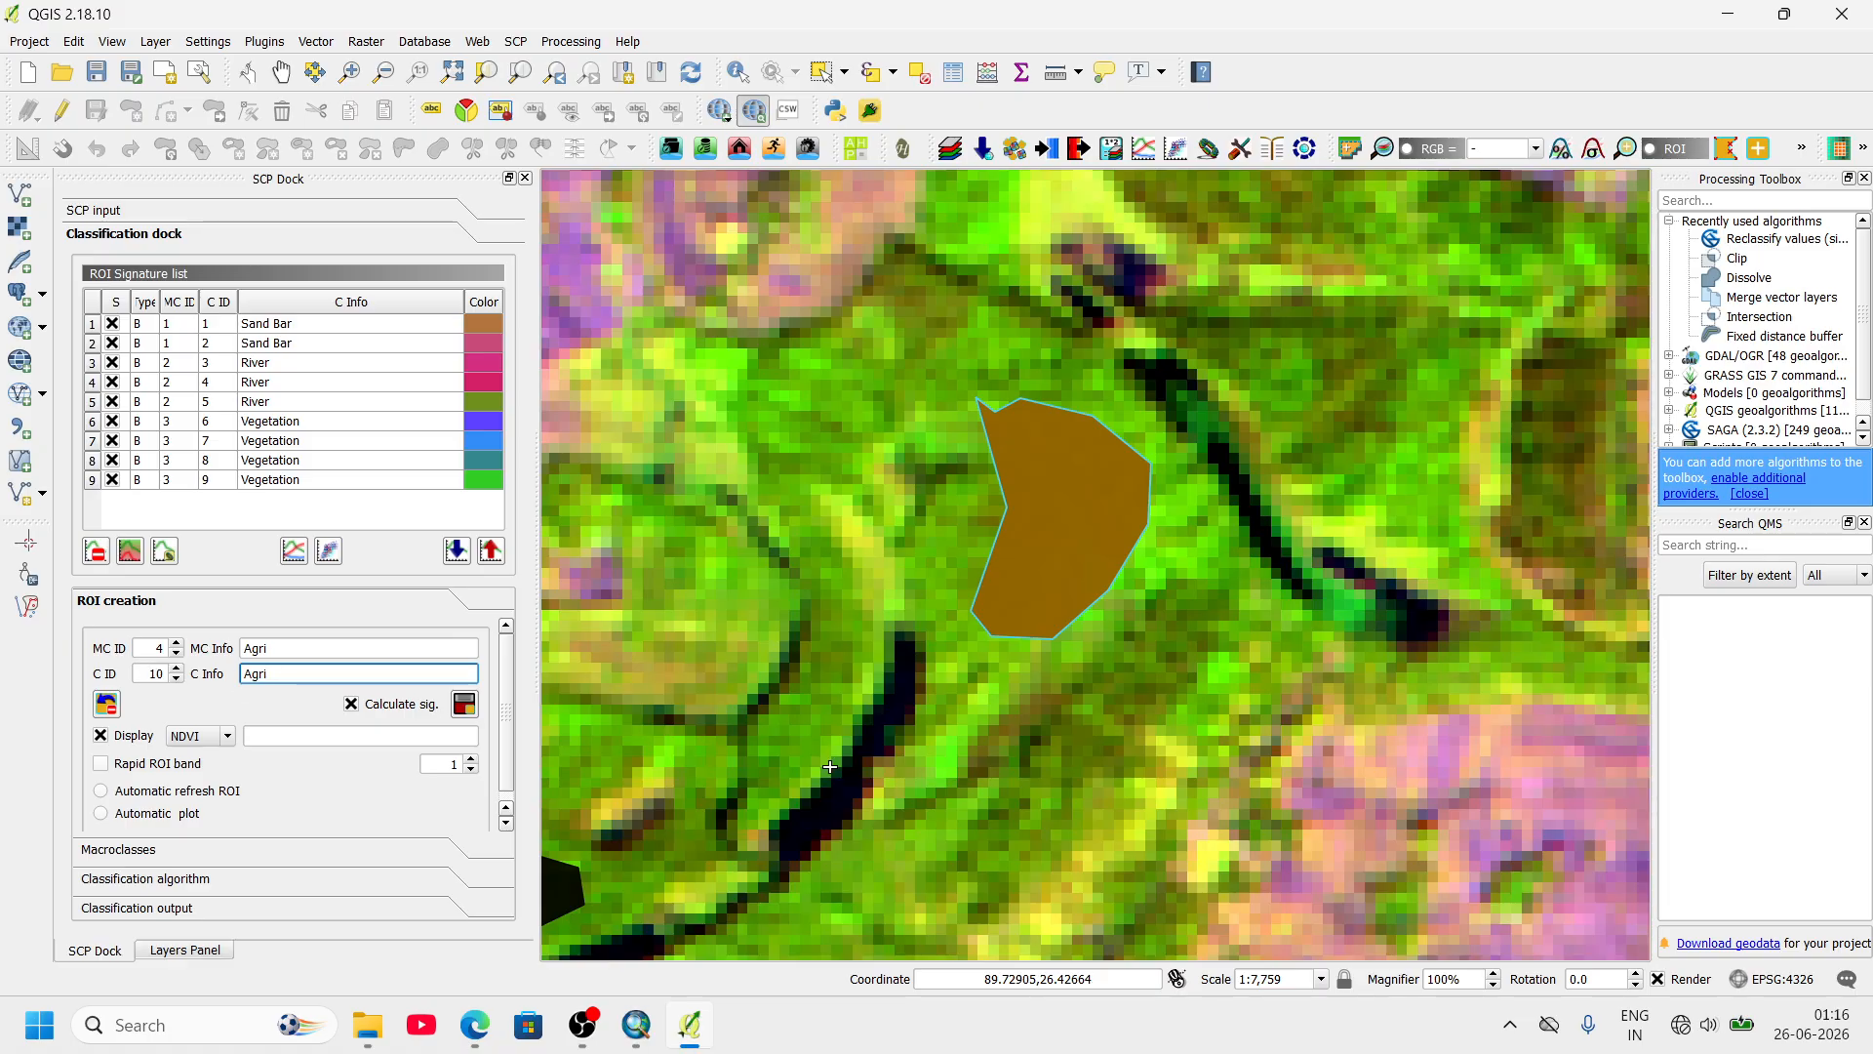
scroll(1500, 766, down, 3)
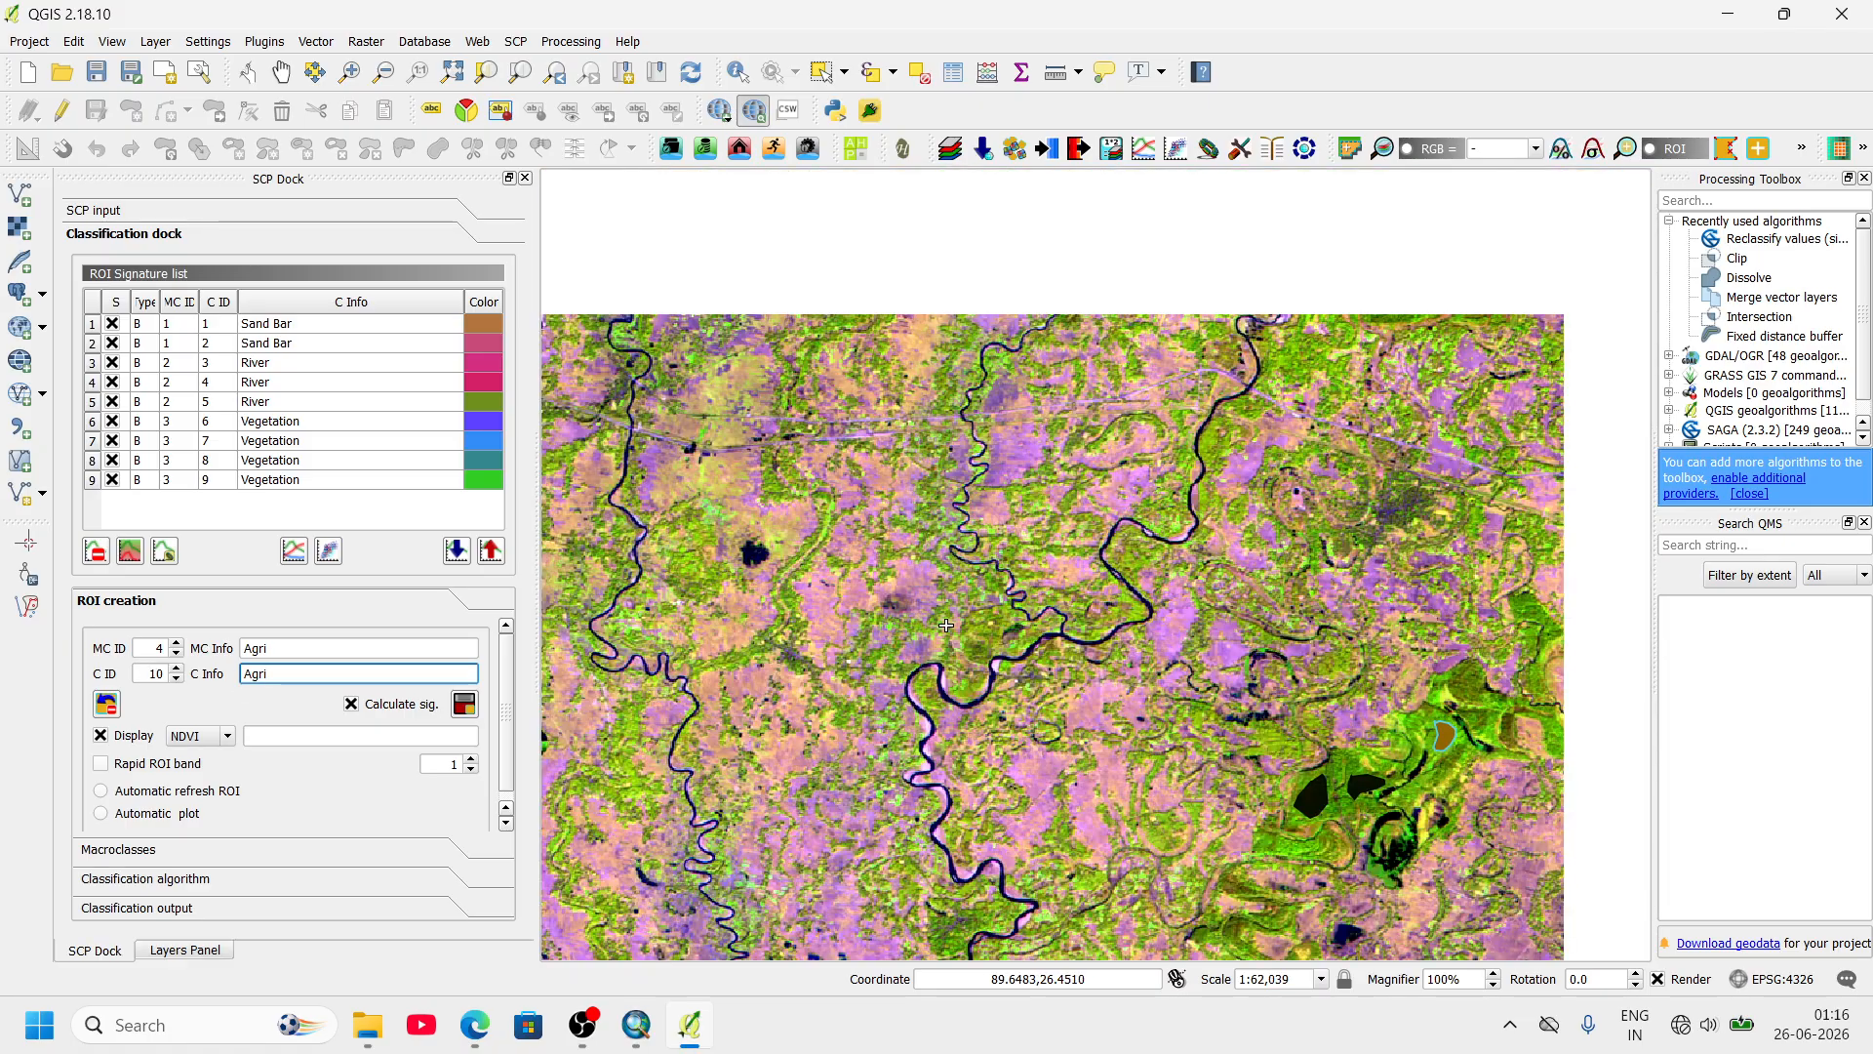
scroll(1032, 520, up, 1)
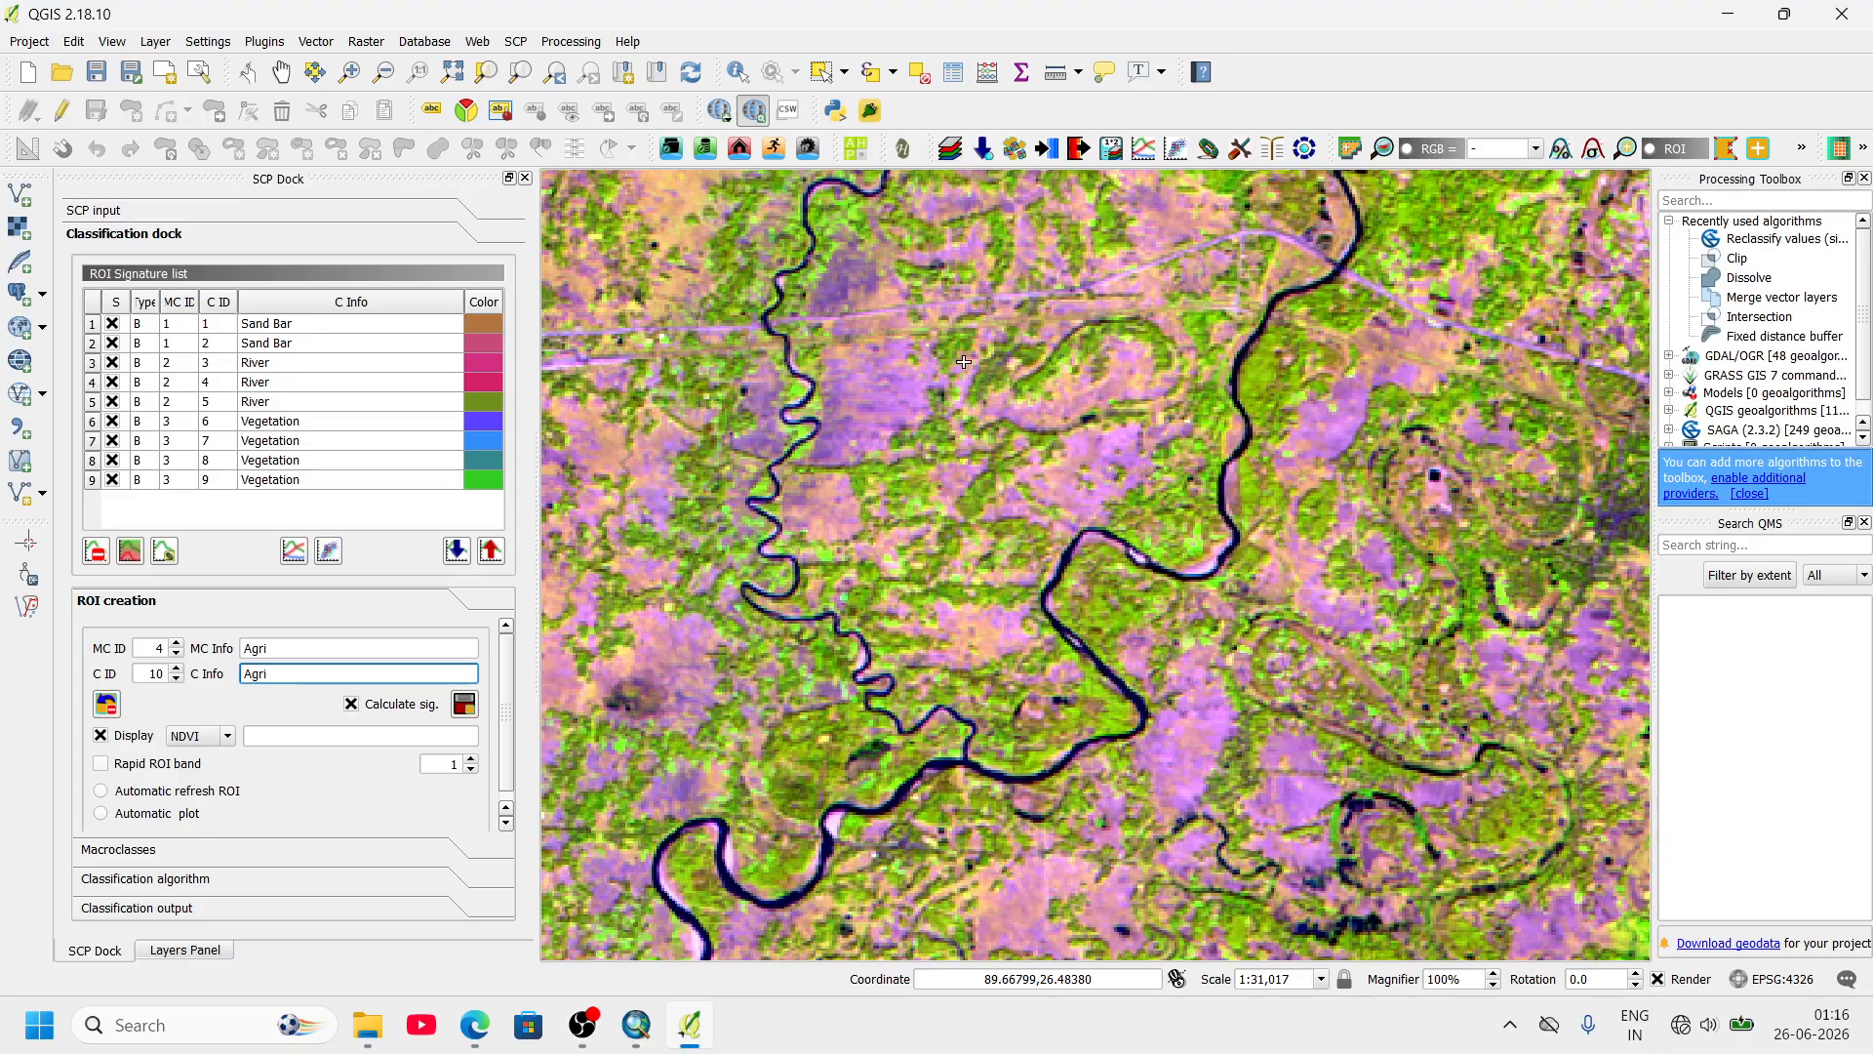
- Draw a ROI polygon over the yellow-green field north of the purple roads near the scene's northern edge and save it as an Agri sample
scroll(965, 361, up, 2)
scroll(1136, 427, down, 1)
scroll(1103, 510, down, 1)
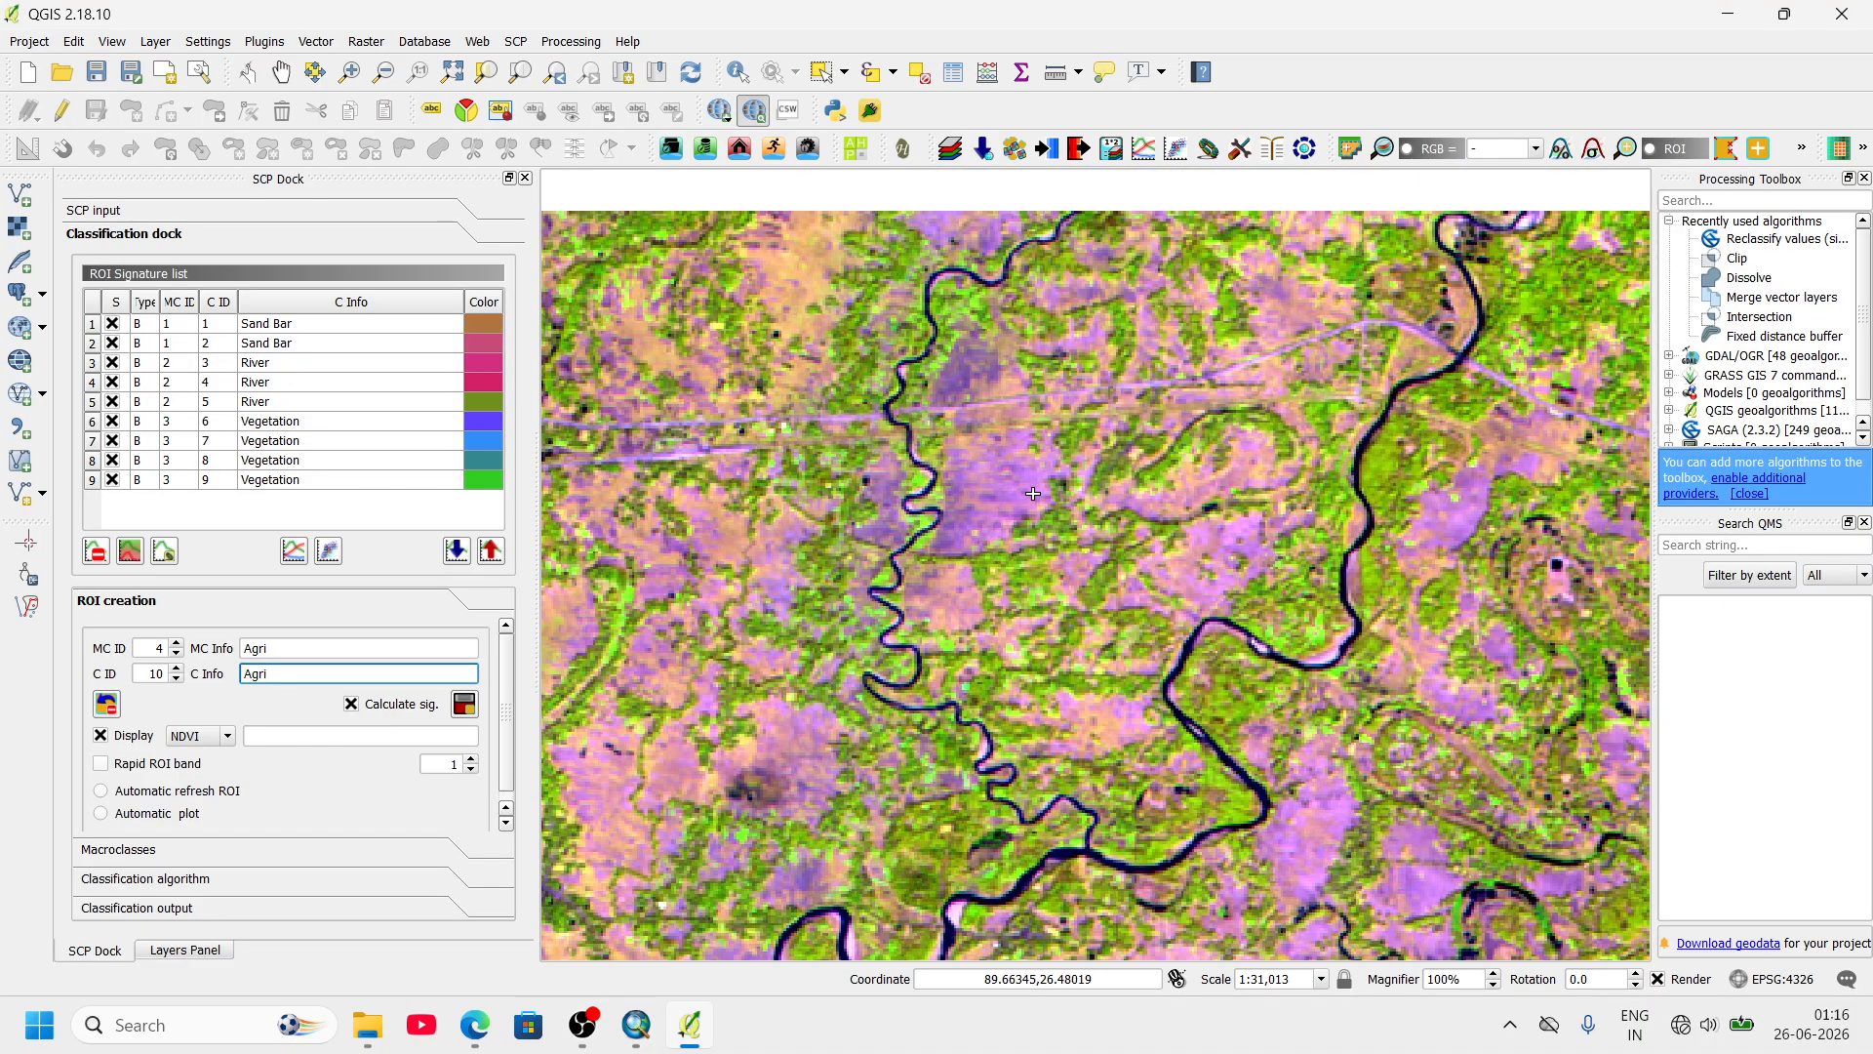
scroll(1176, 430, down, 1)
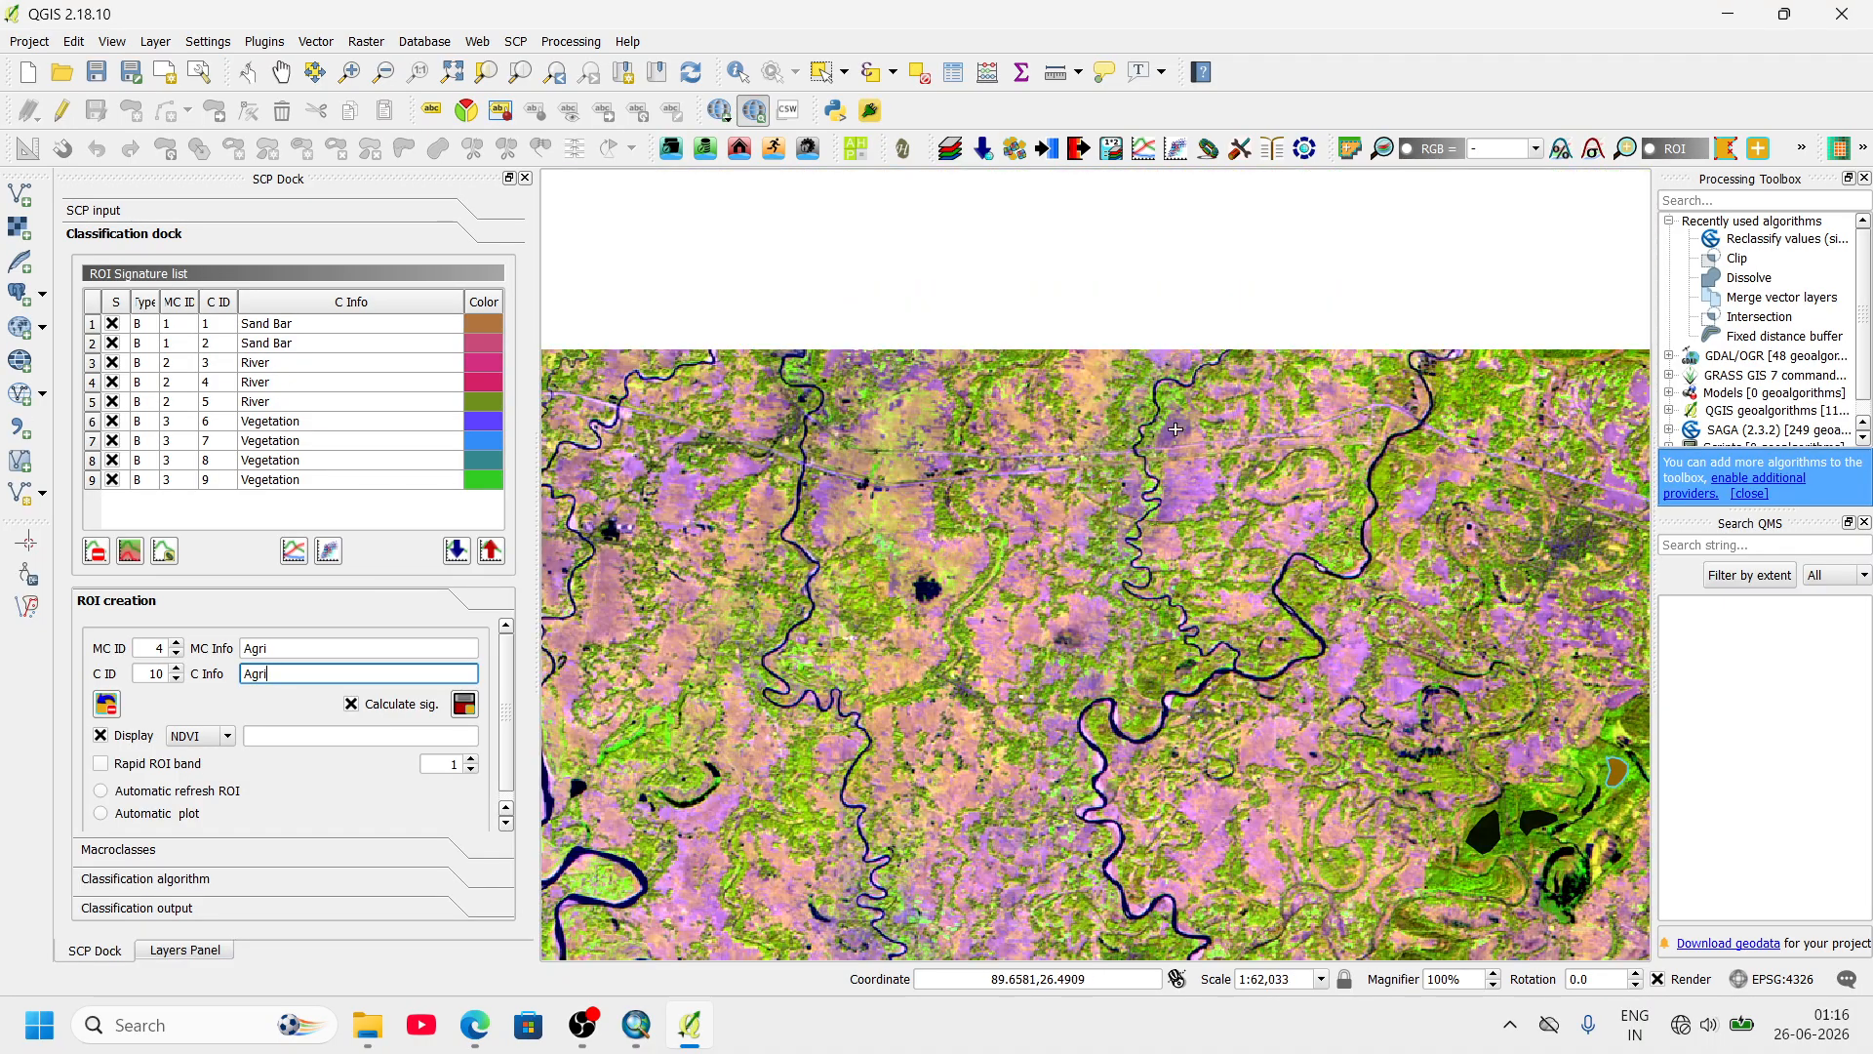
scroll(831, 405, up, 3)
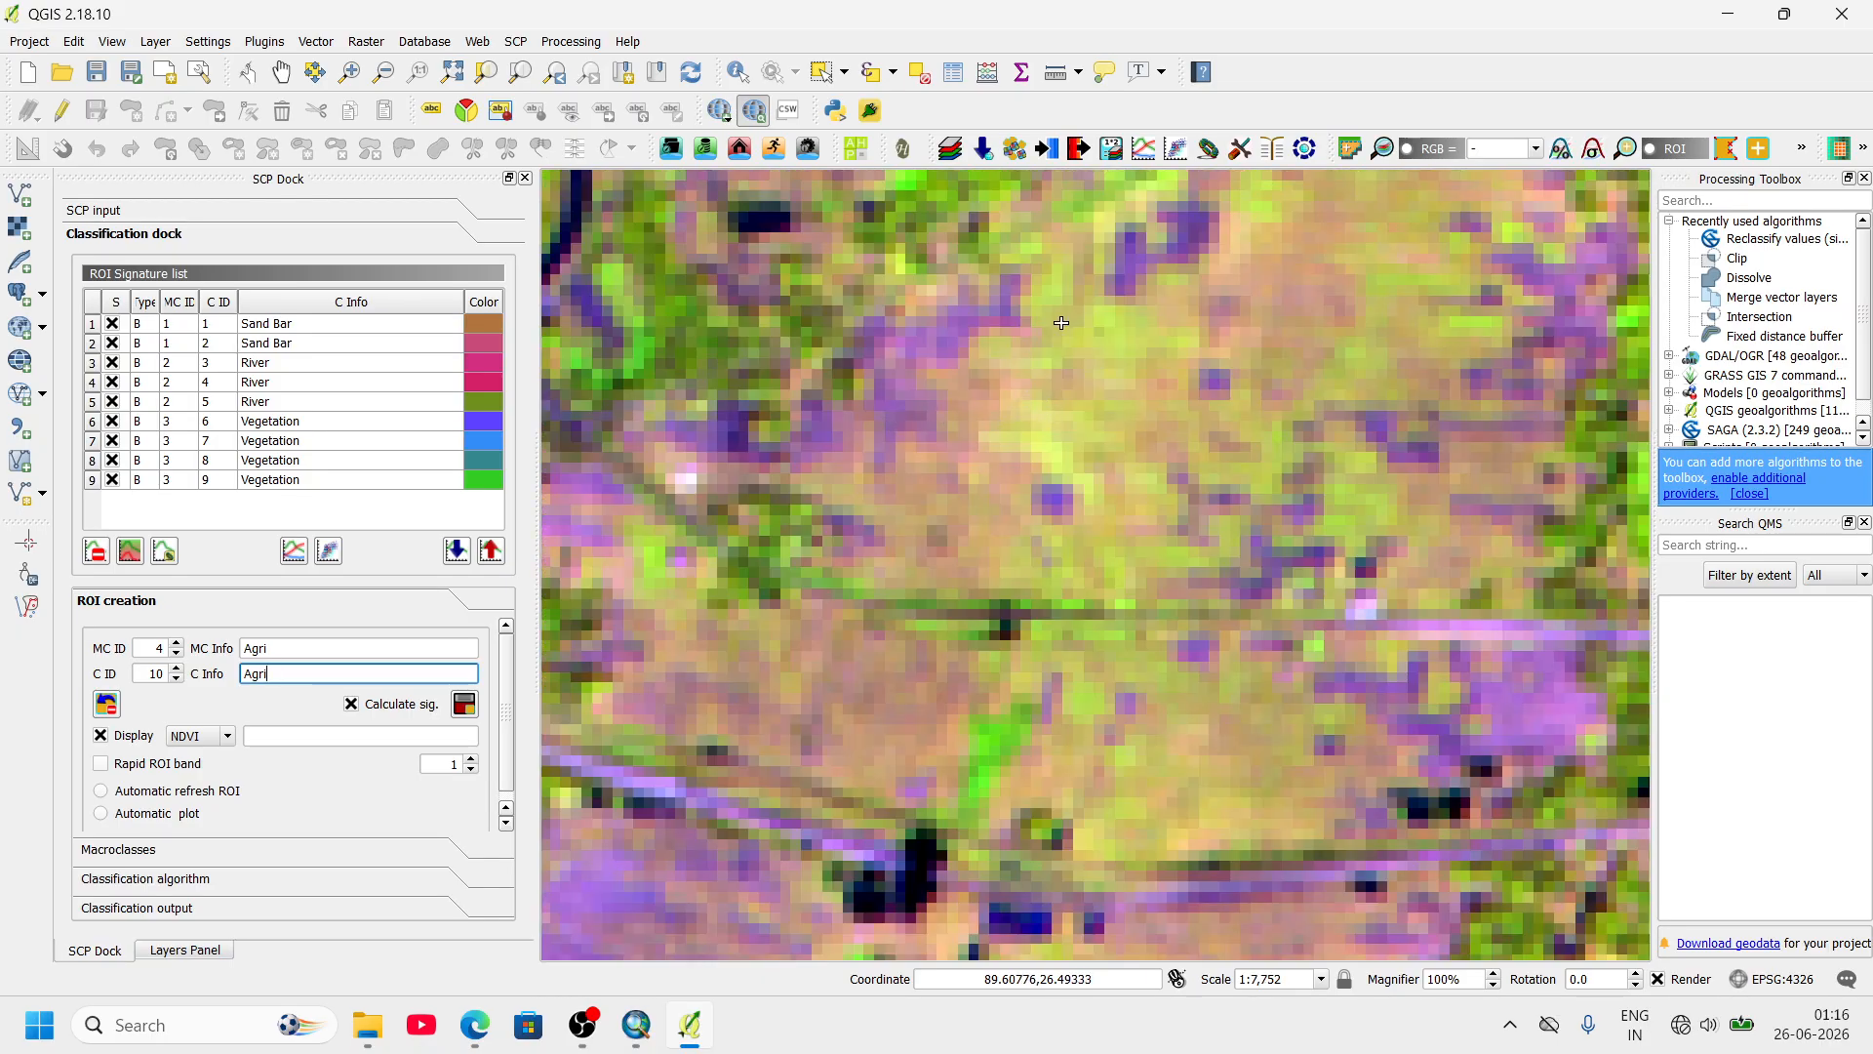
click(1062, 323)
click(1018, 367)
click(1010, 413)
click(1042, 447)
click(1097, 445)
click(1185, 383)
click(1251, 334)
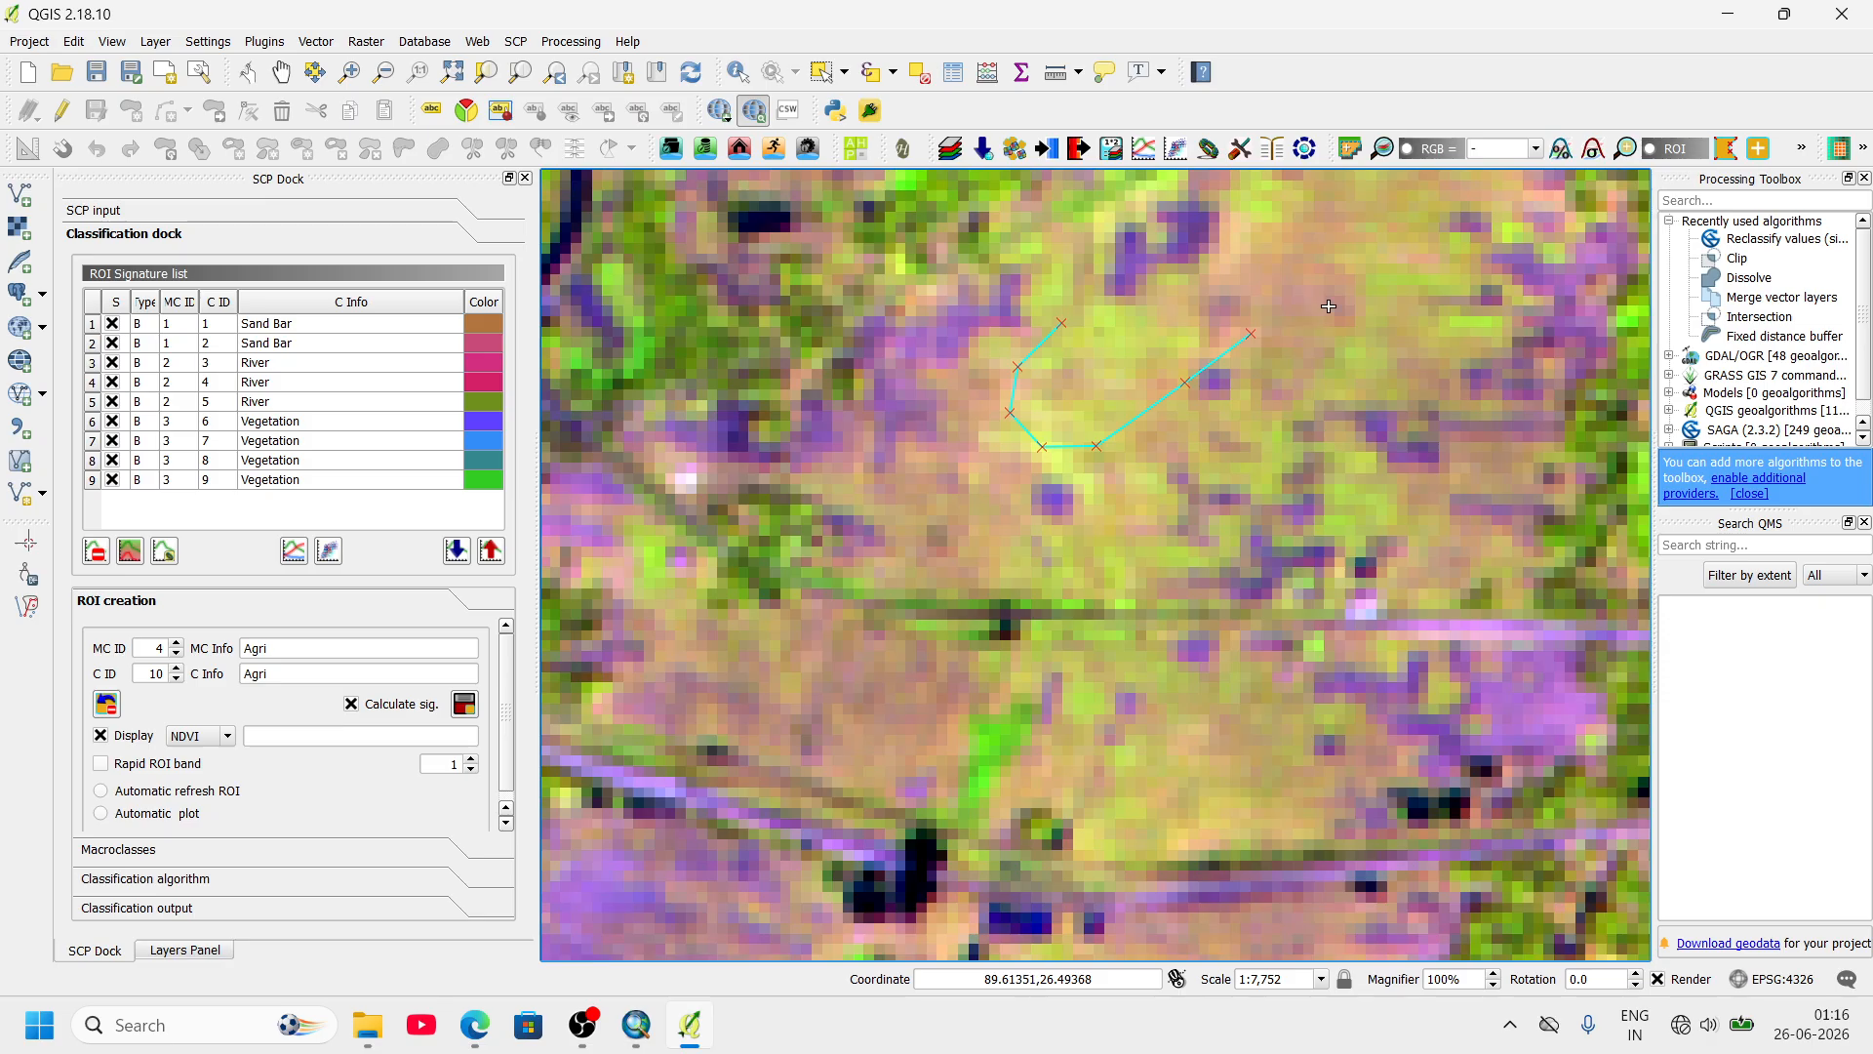
click(1356, 292)
click(1352, 266)
click(1215, 284)
click(1164, 308)
right_click(1060, 321)
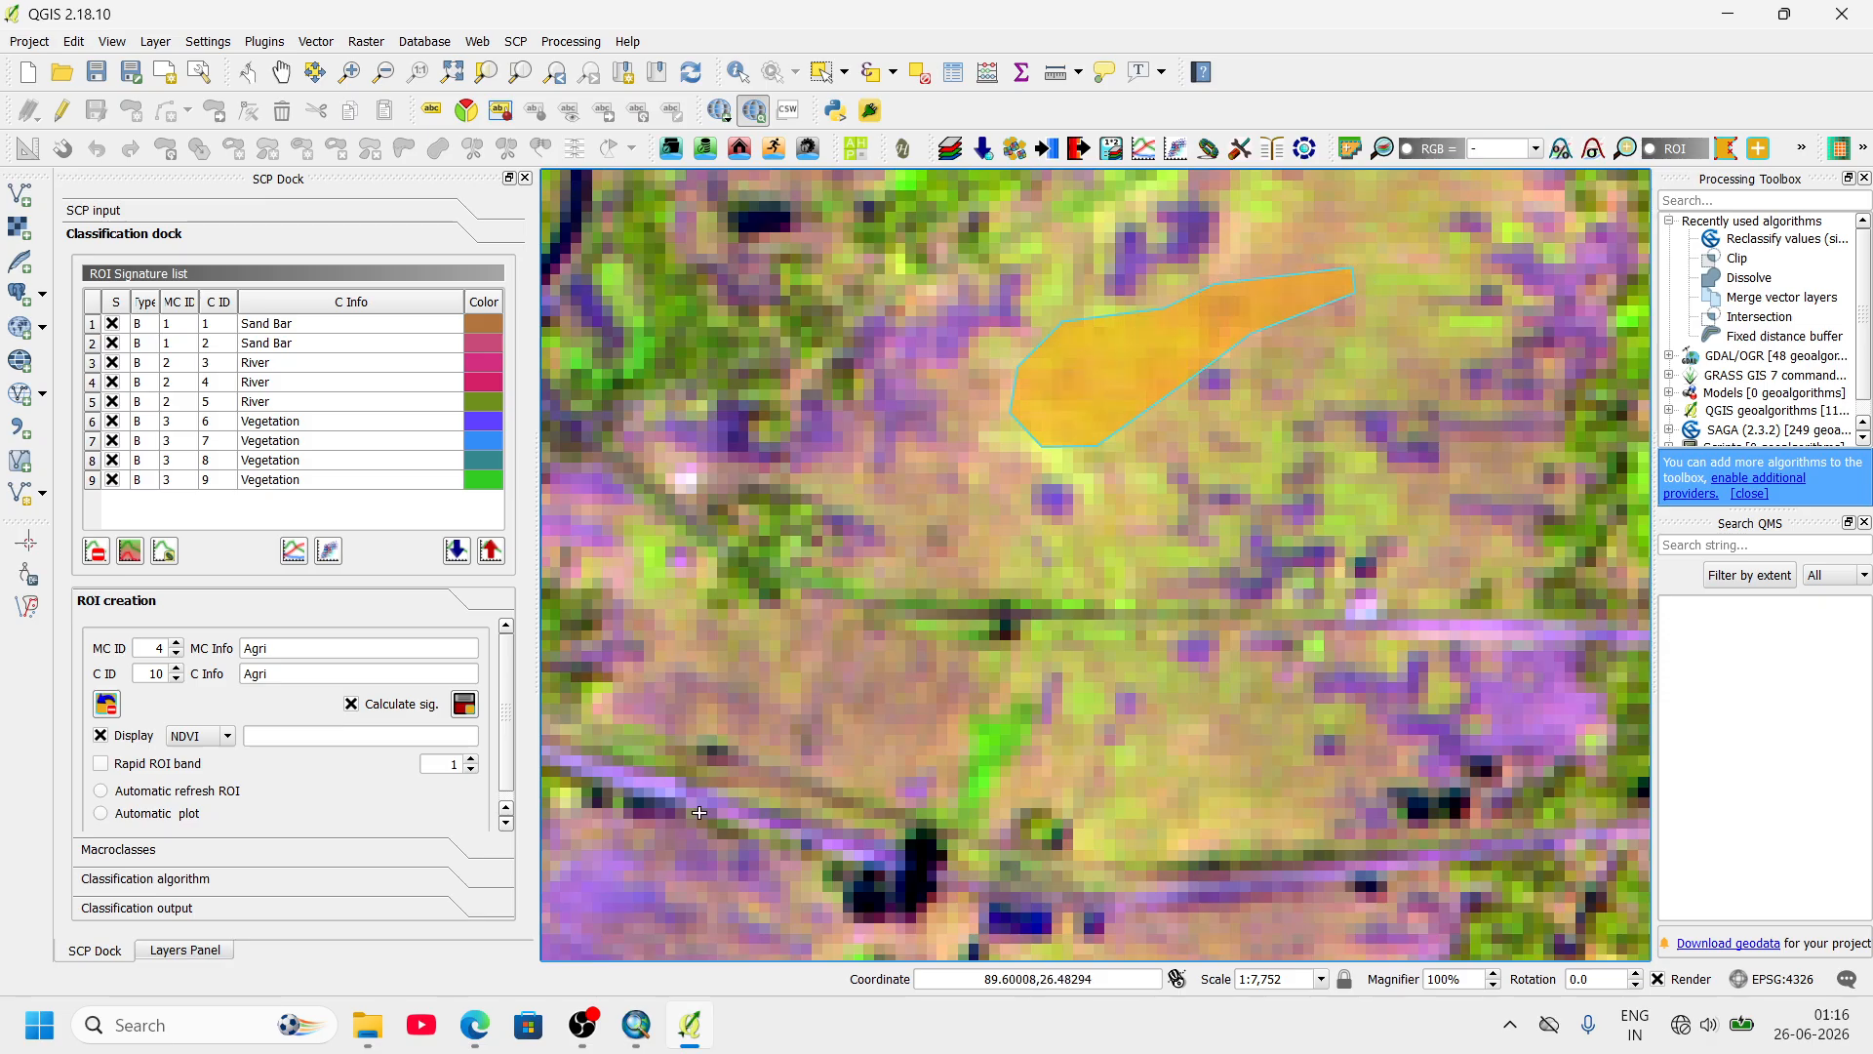
click(465, 704)
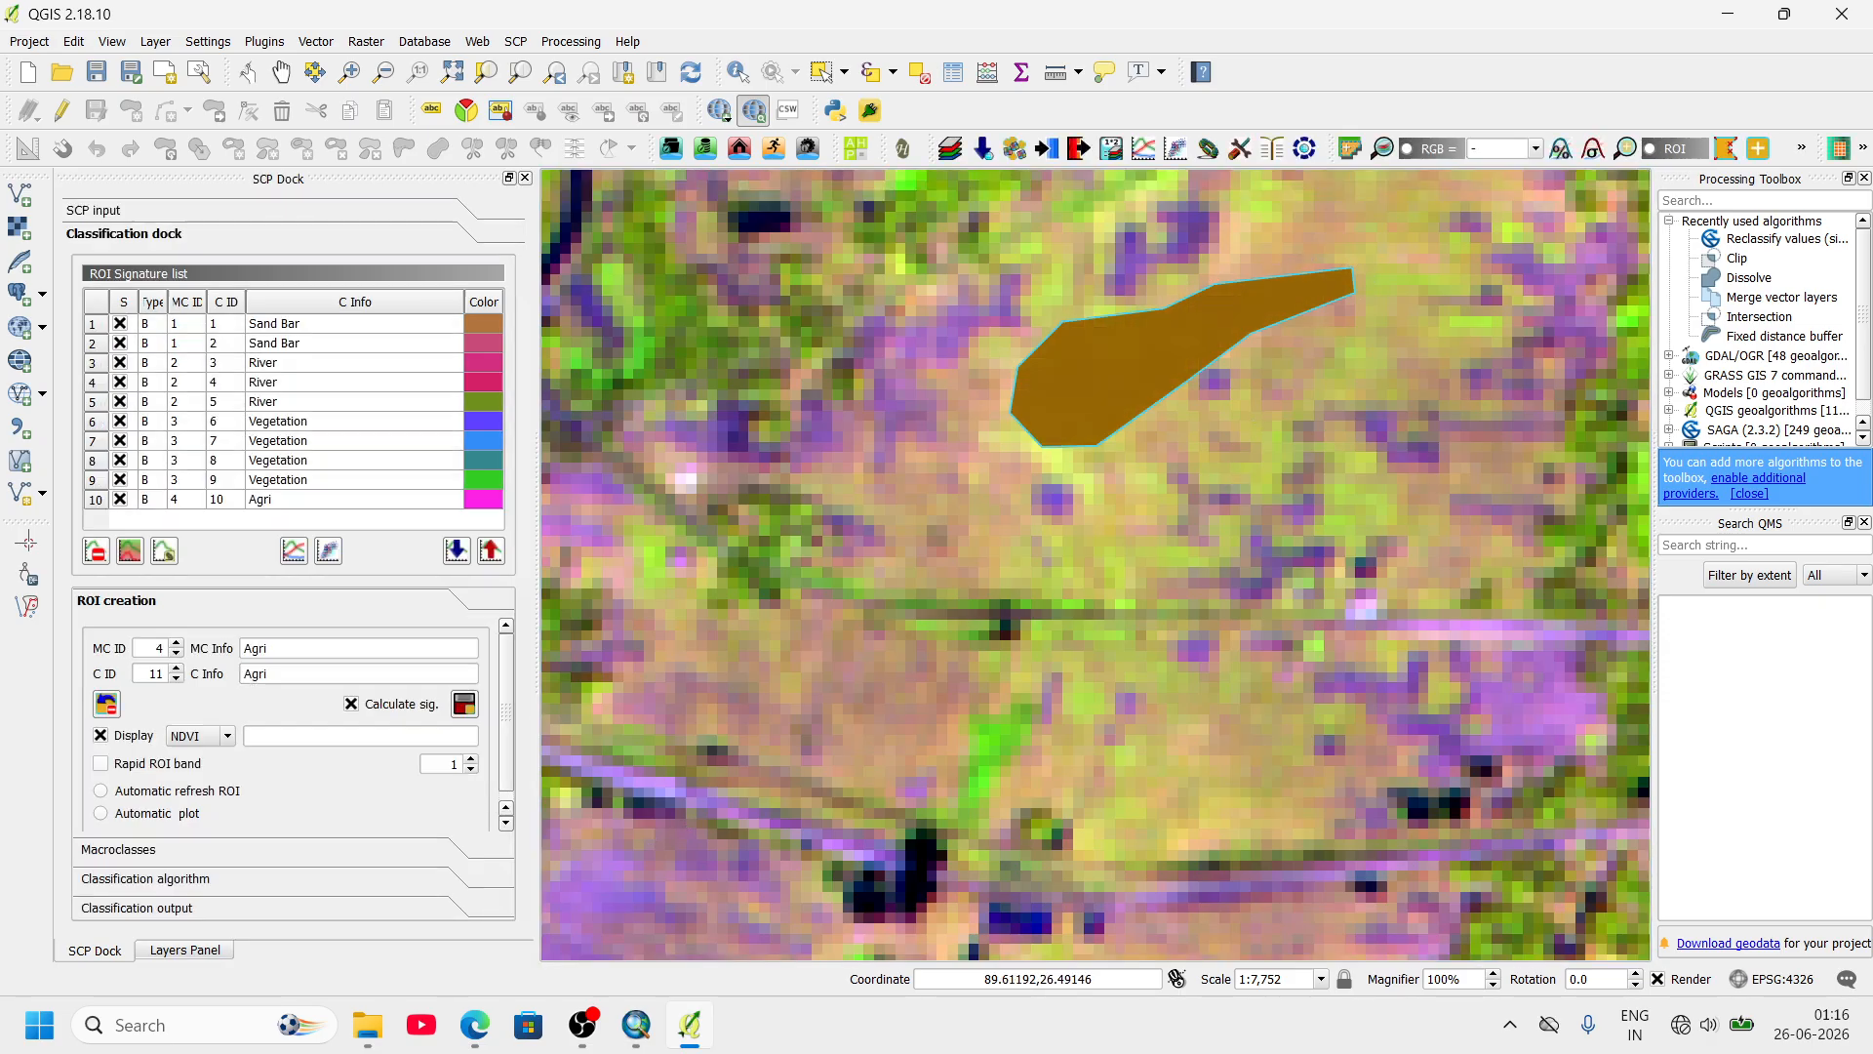
- Draw a large ROI polygon over the peach-coloured field northeast of the previous Agri sample, beside the green strip, and save it as a second Agri sample
scroll(1100, 590, down, 4)
scroll(1122, 625, up, 2)
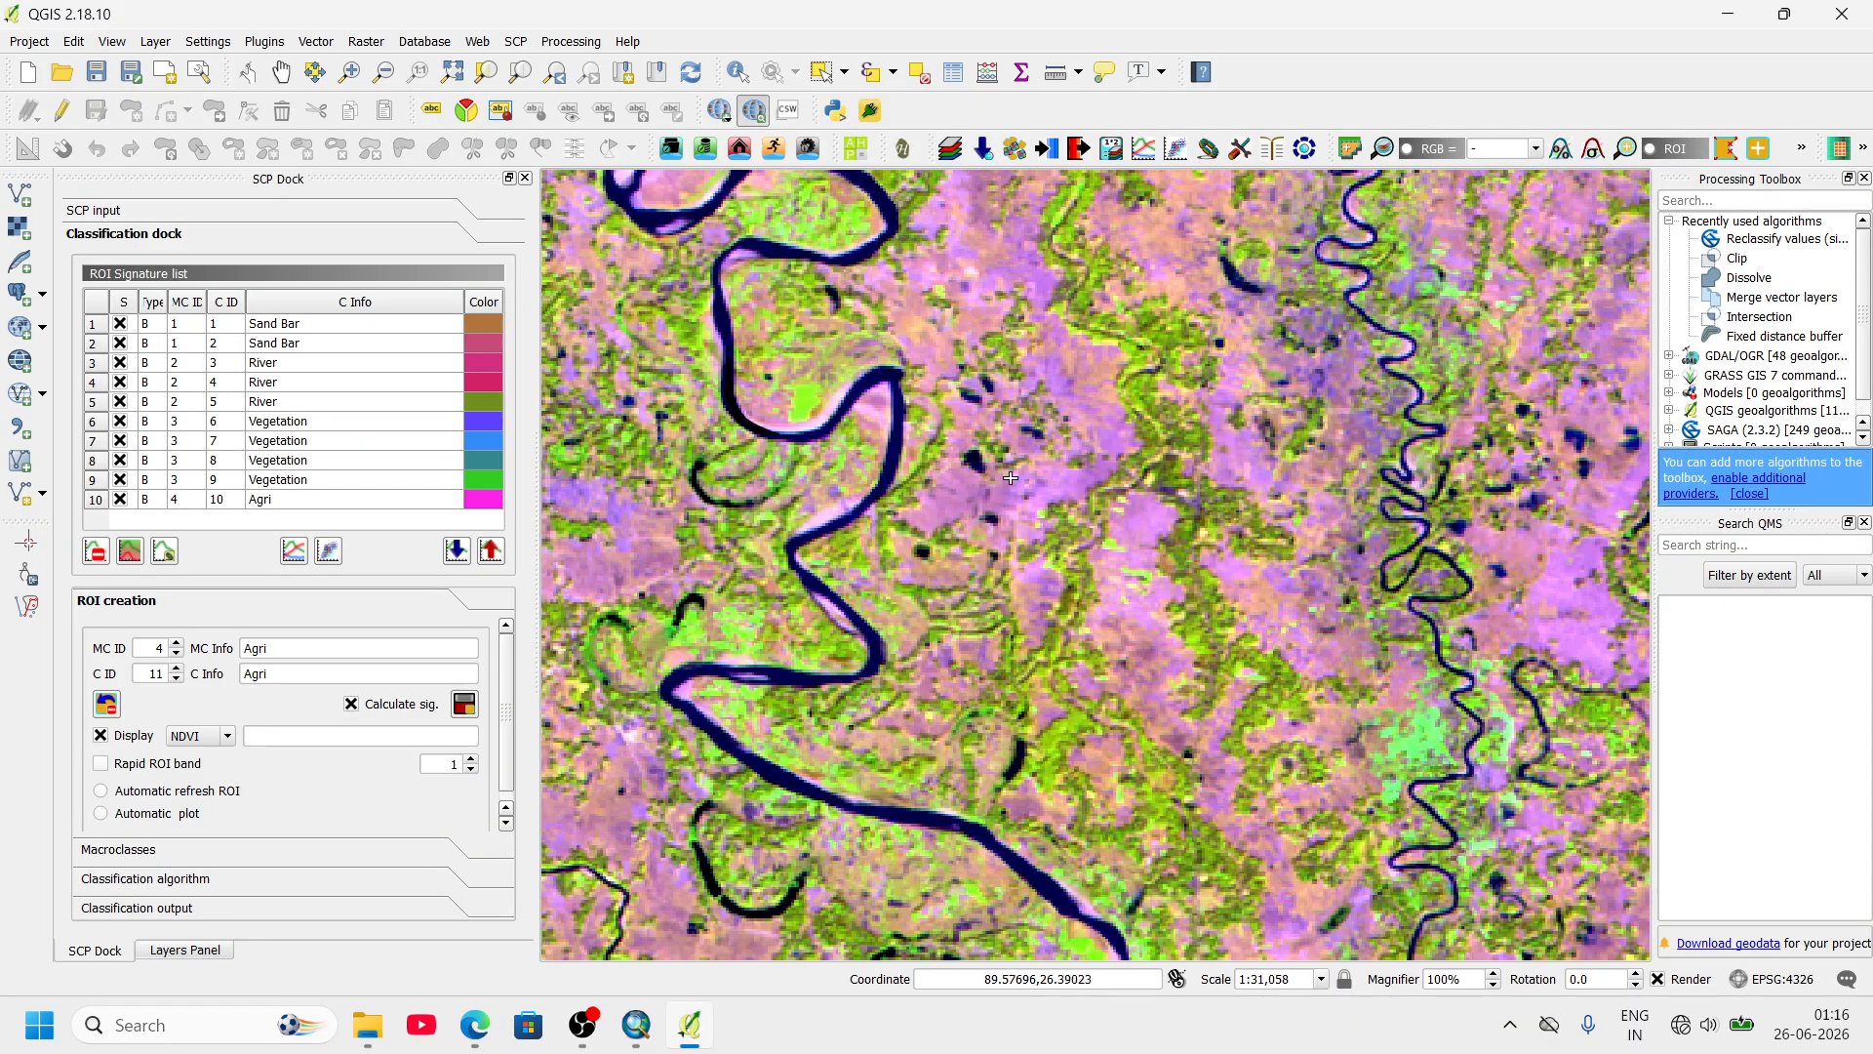
scroll(978, 527, down, 1)
scroll(852, 583, down, 1)
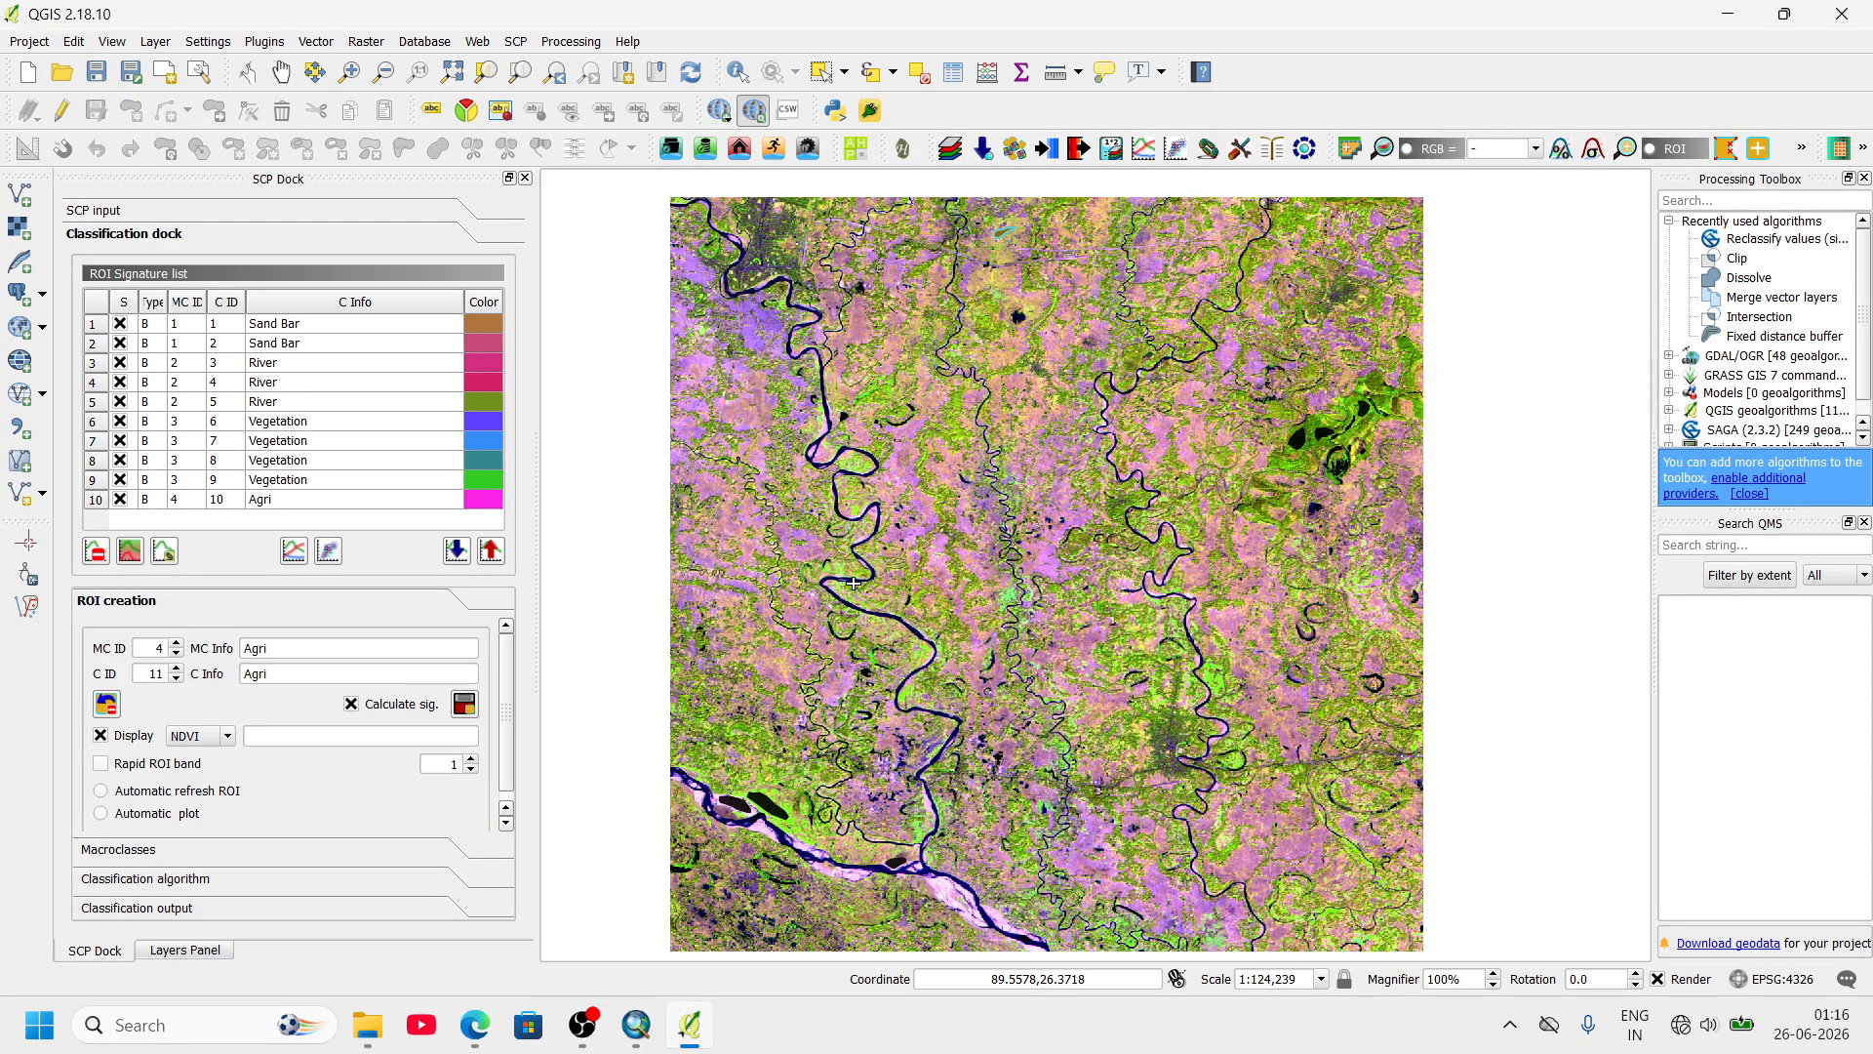
scroll(1091, 291, up, 2)
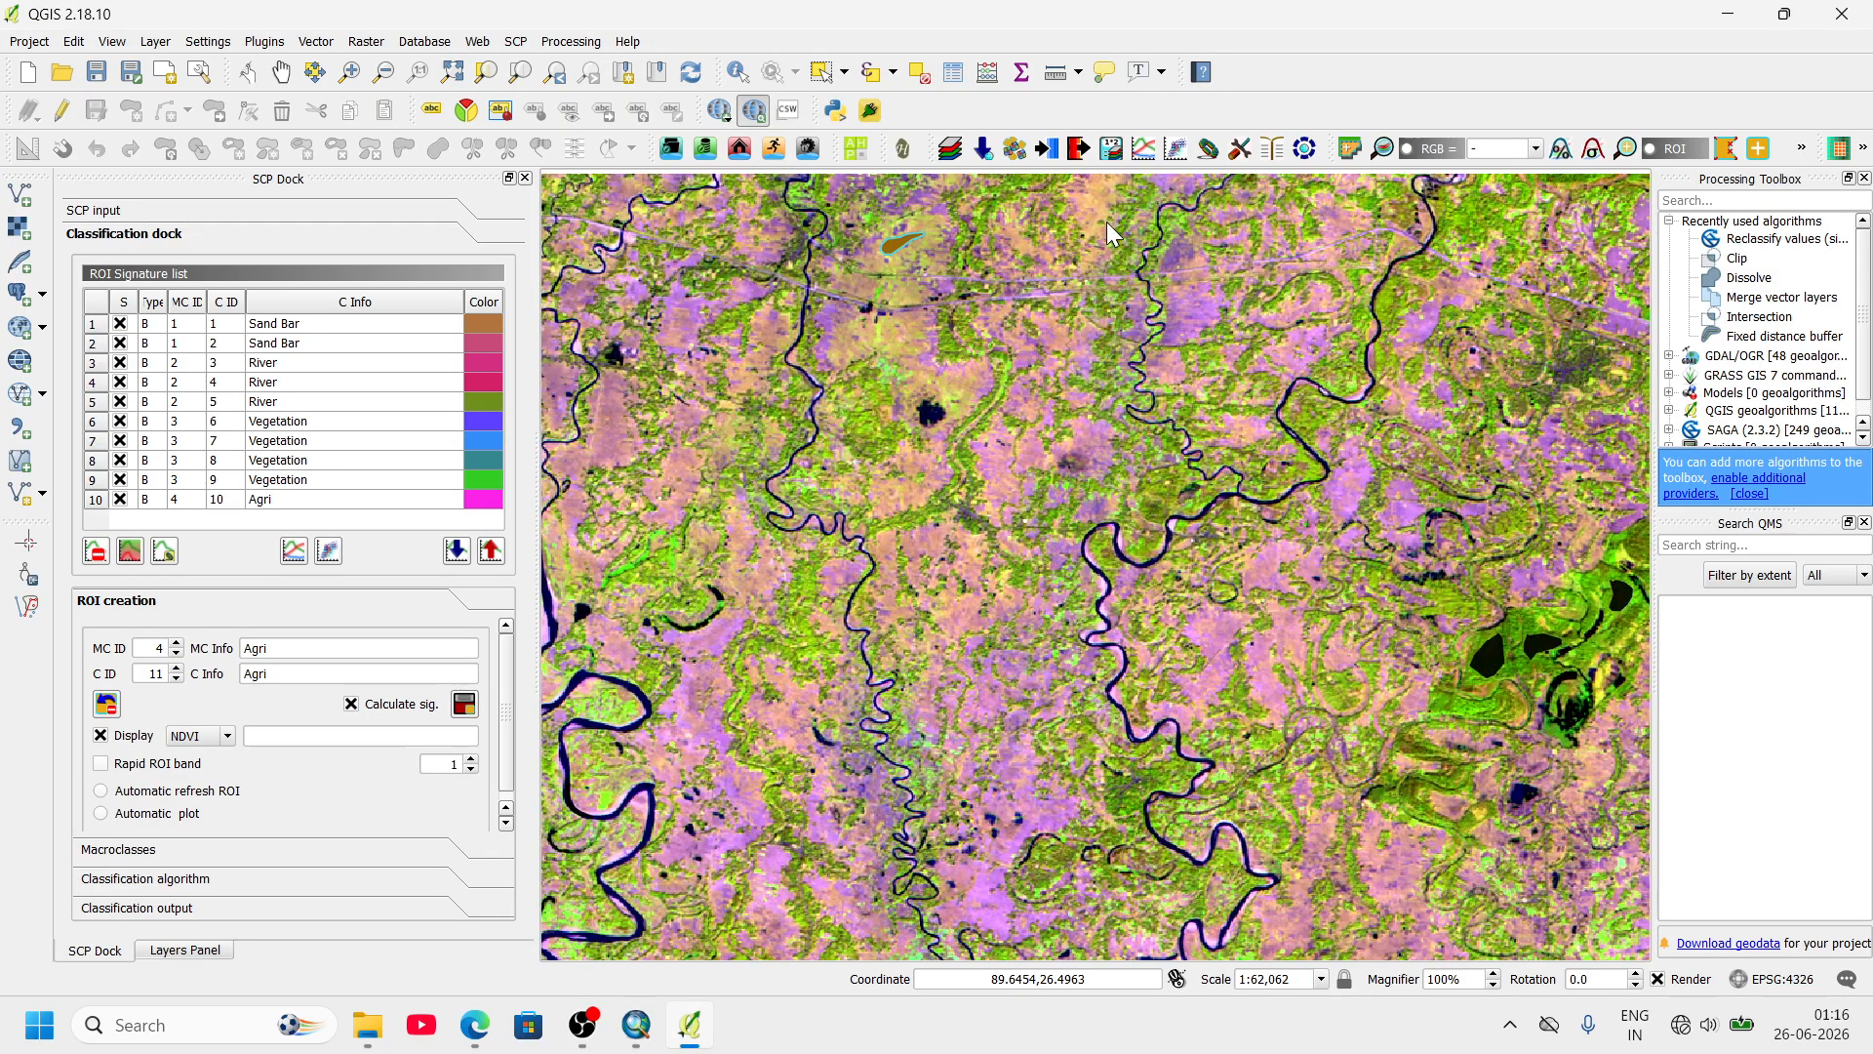
scroll(1059, 339, up, 3)
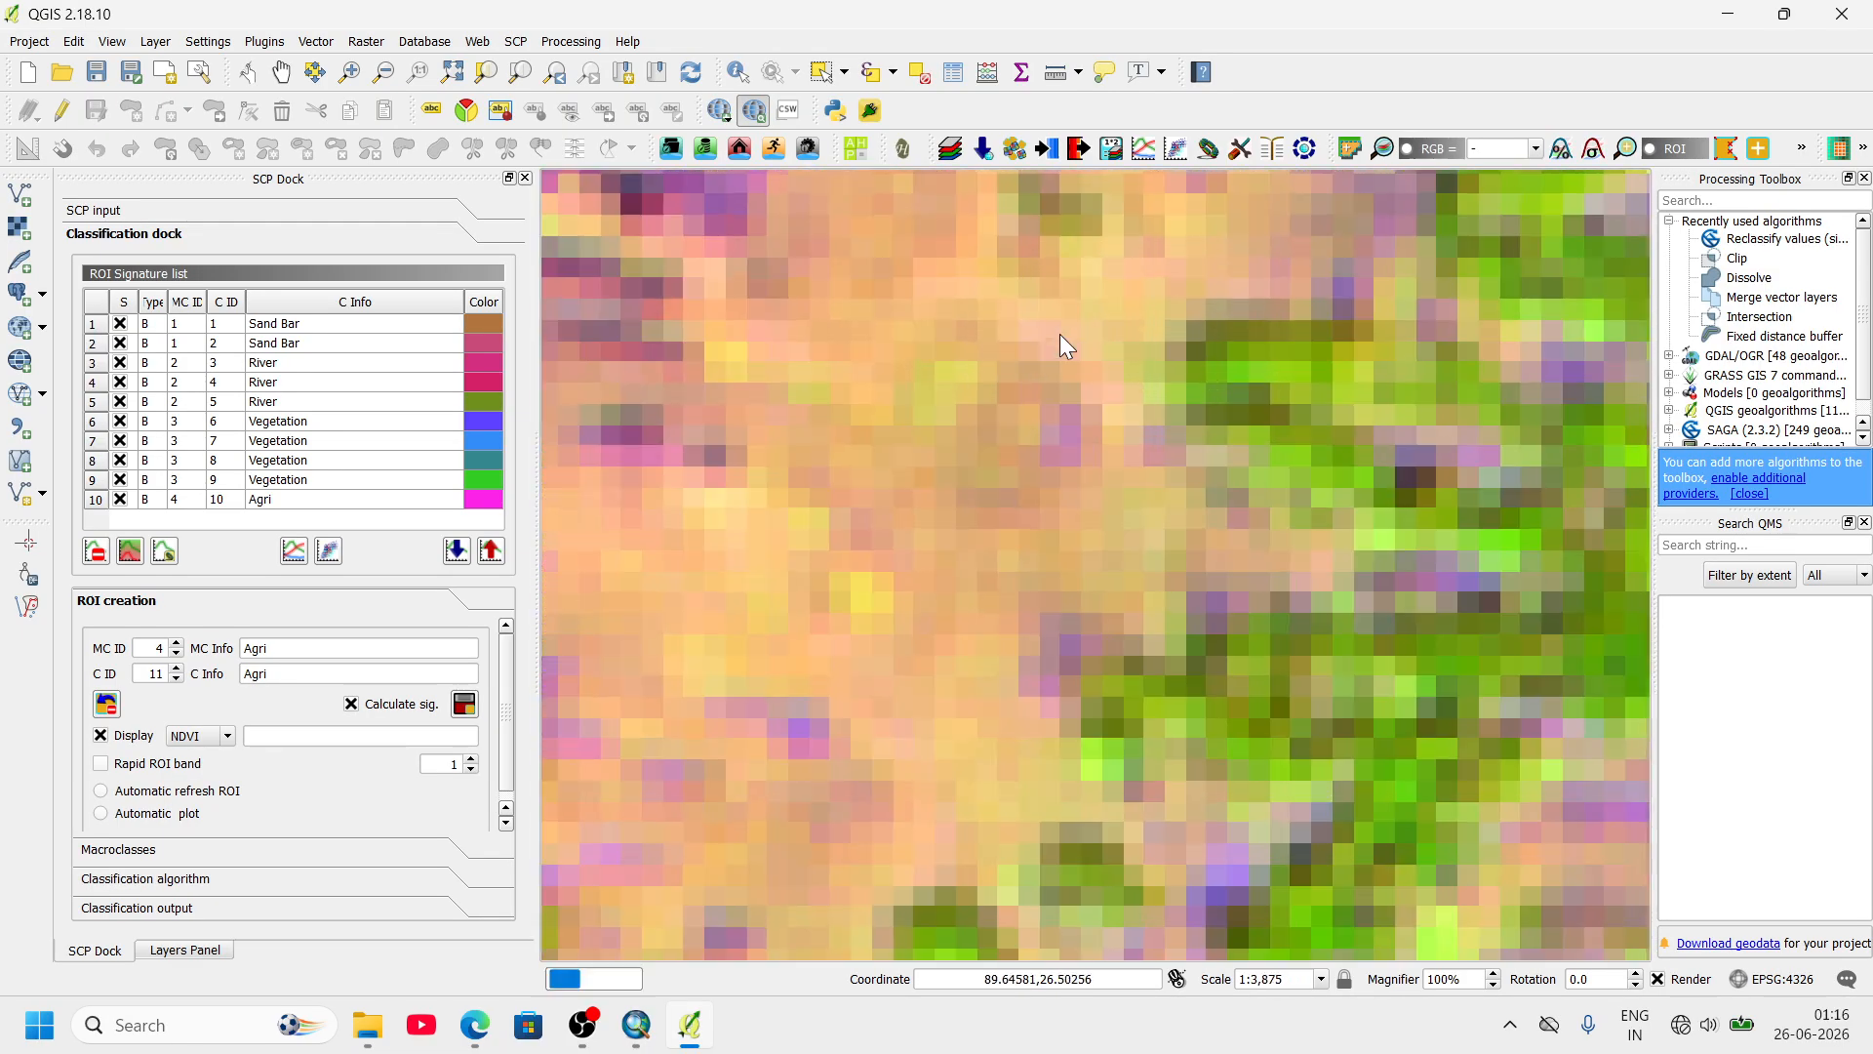
click(976, 302)
click(782, 402)
click(692, 499)
click(630, 585)
click(651, 702)
click(709, 799)
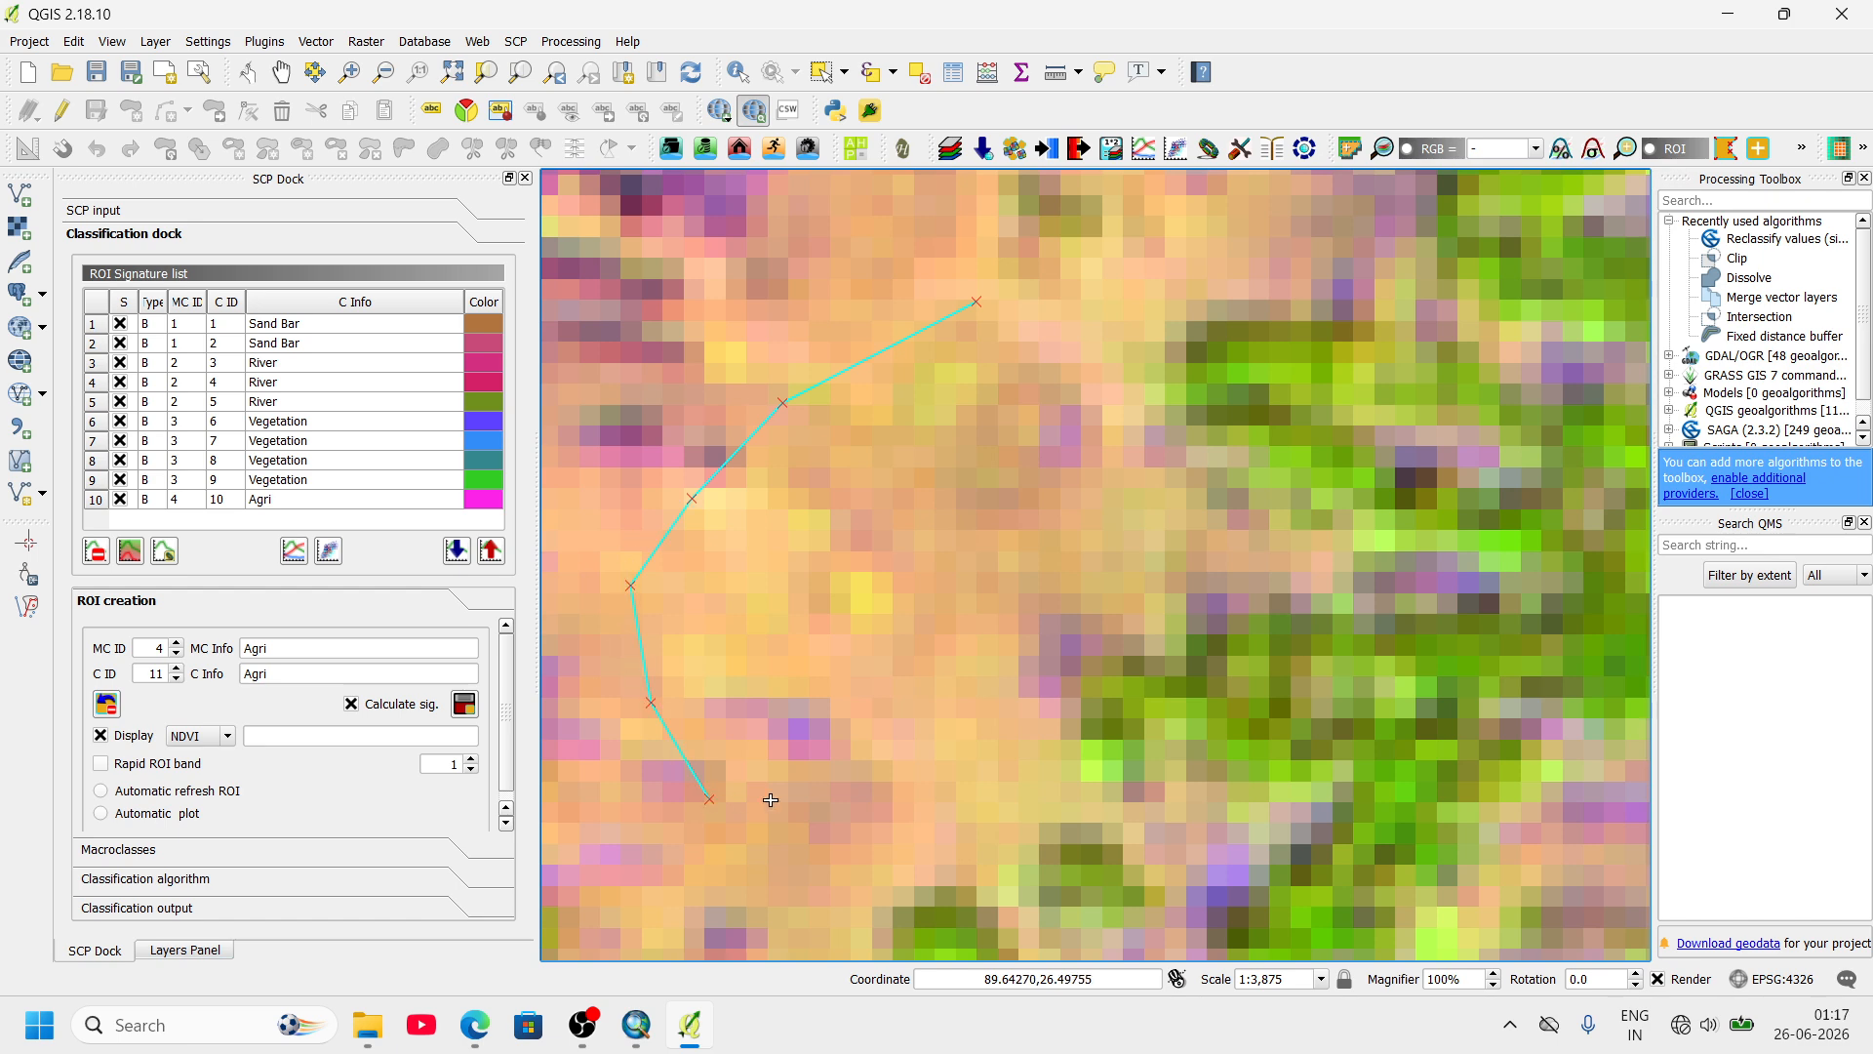
click(890, 786)
click(1007, 688)
click(1114, 540)
right_click(1012, 304)
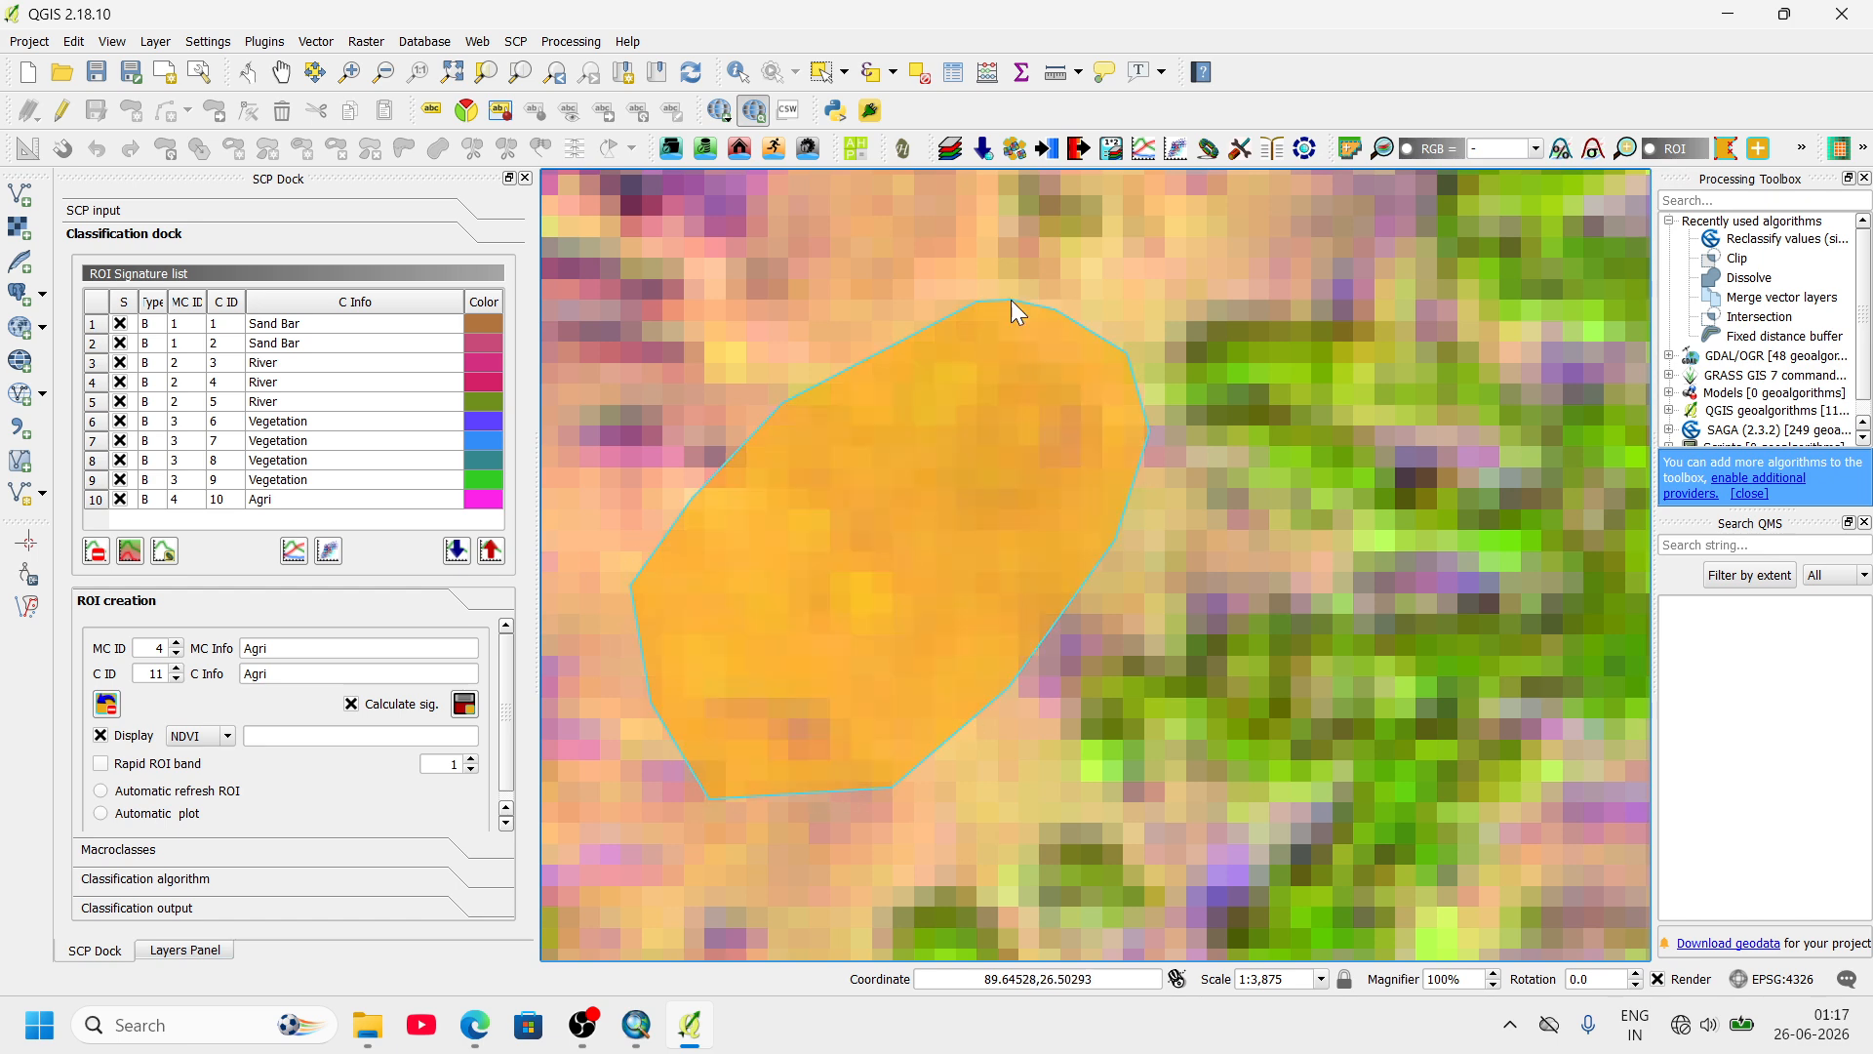
click(464, 703)
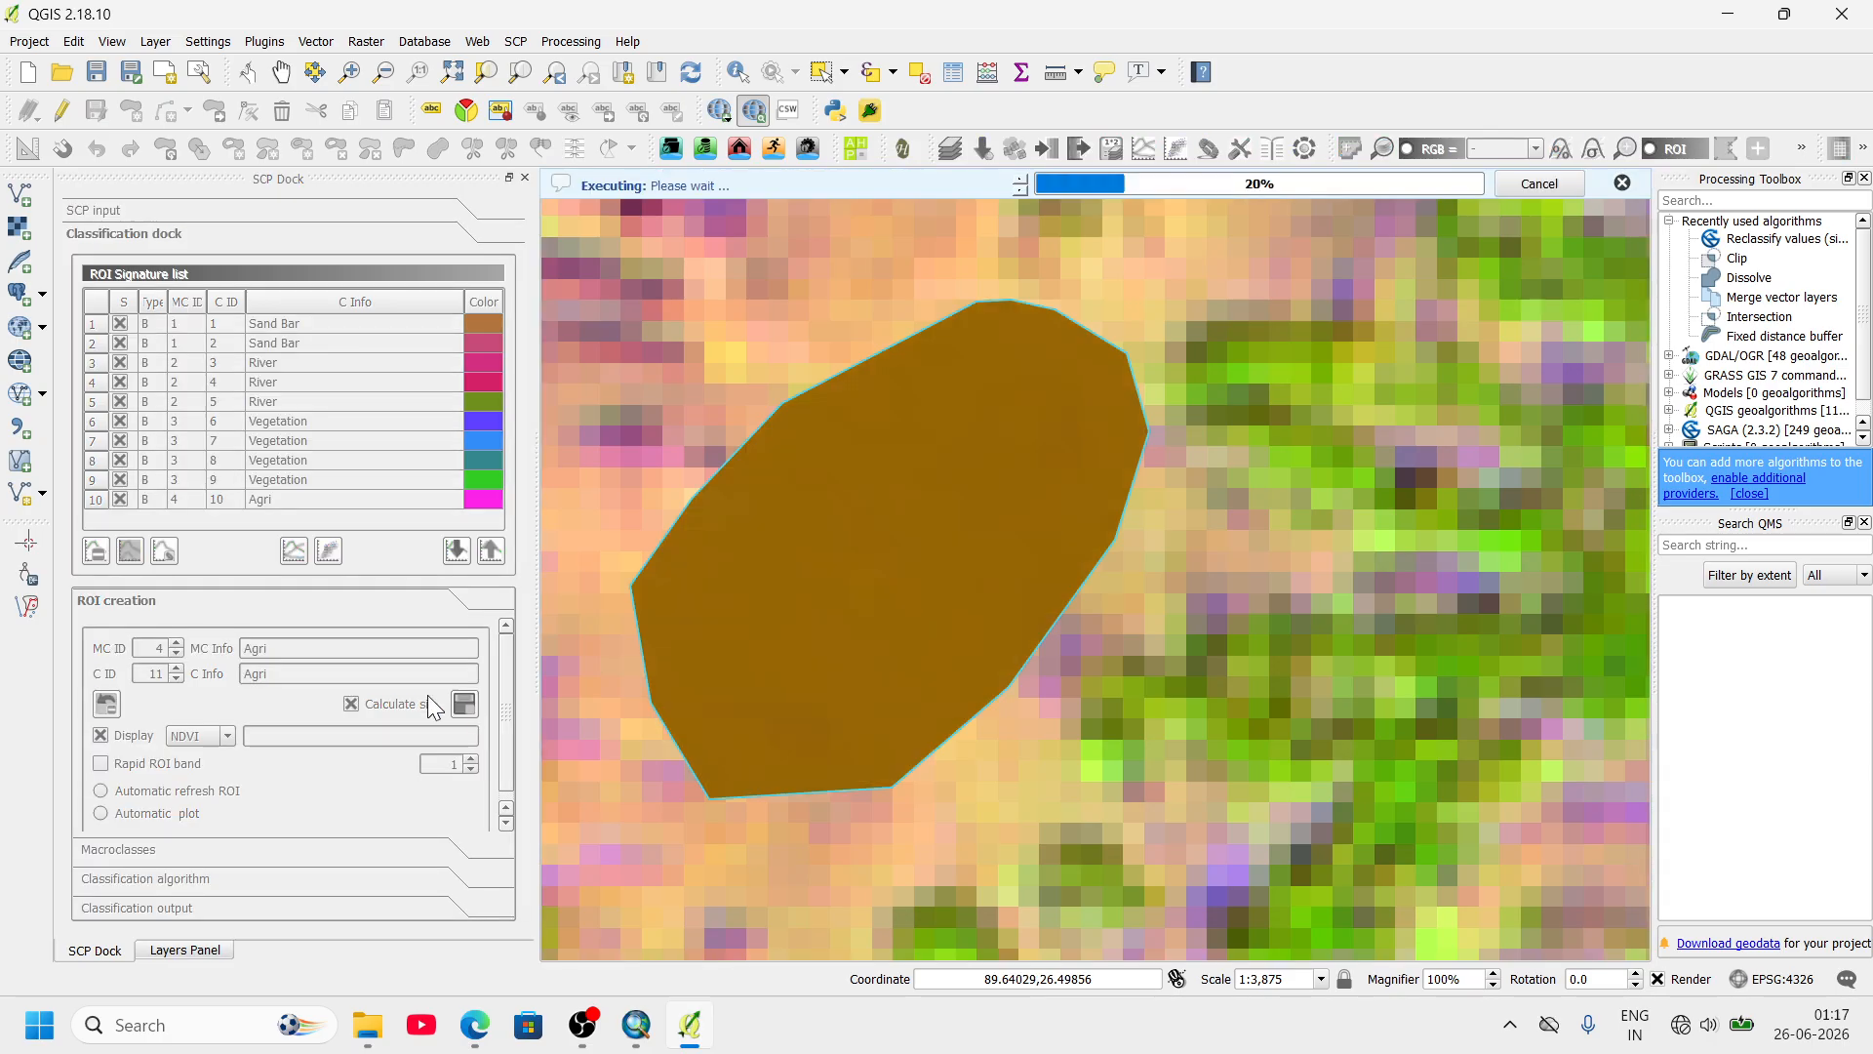
- Set the macroclass ID to 5 and label both the macroclass and class information Fallow
click(176, 644)
drag(310, 648, 229, 661)
text(Fall)
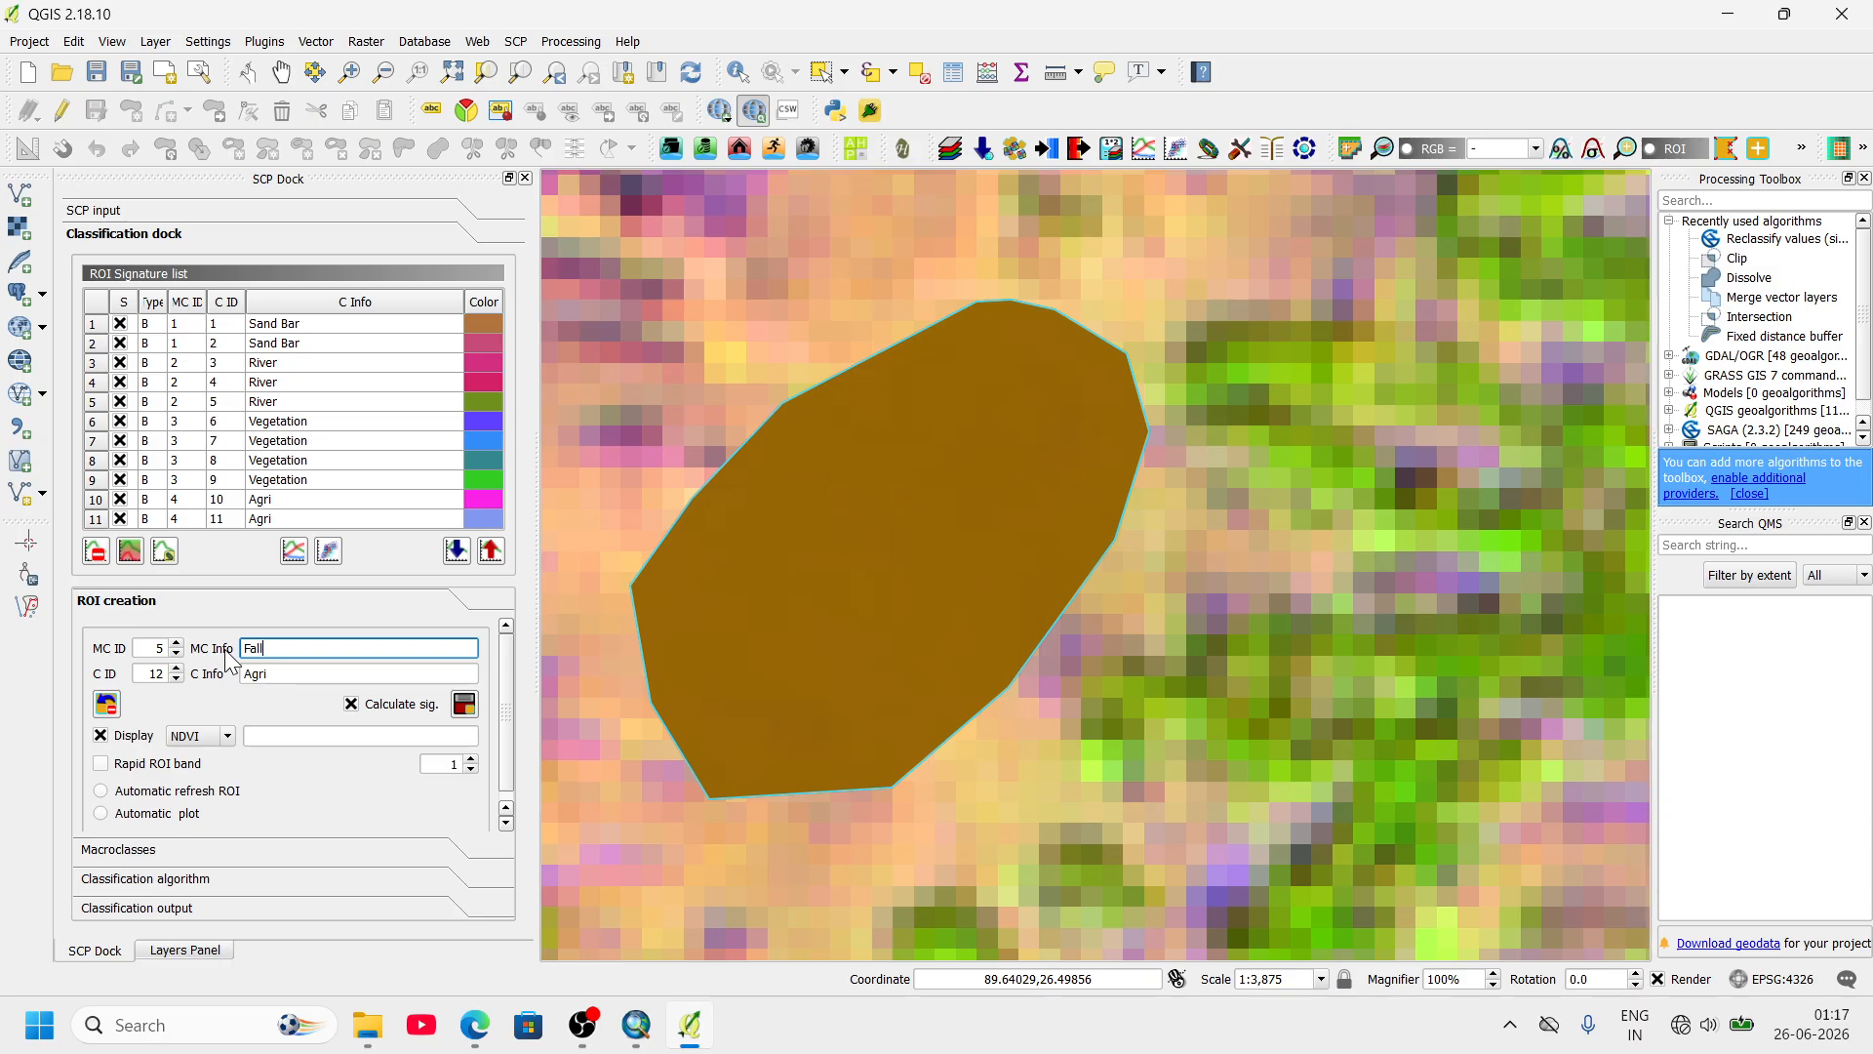
text(ow)
key(Tab)
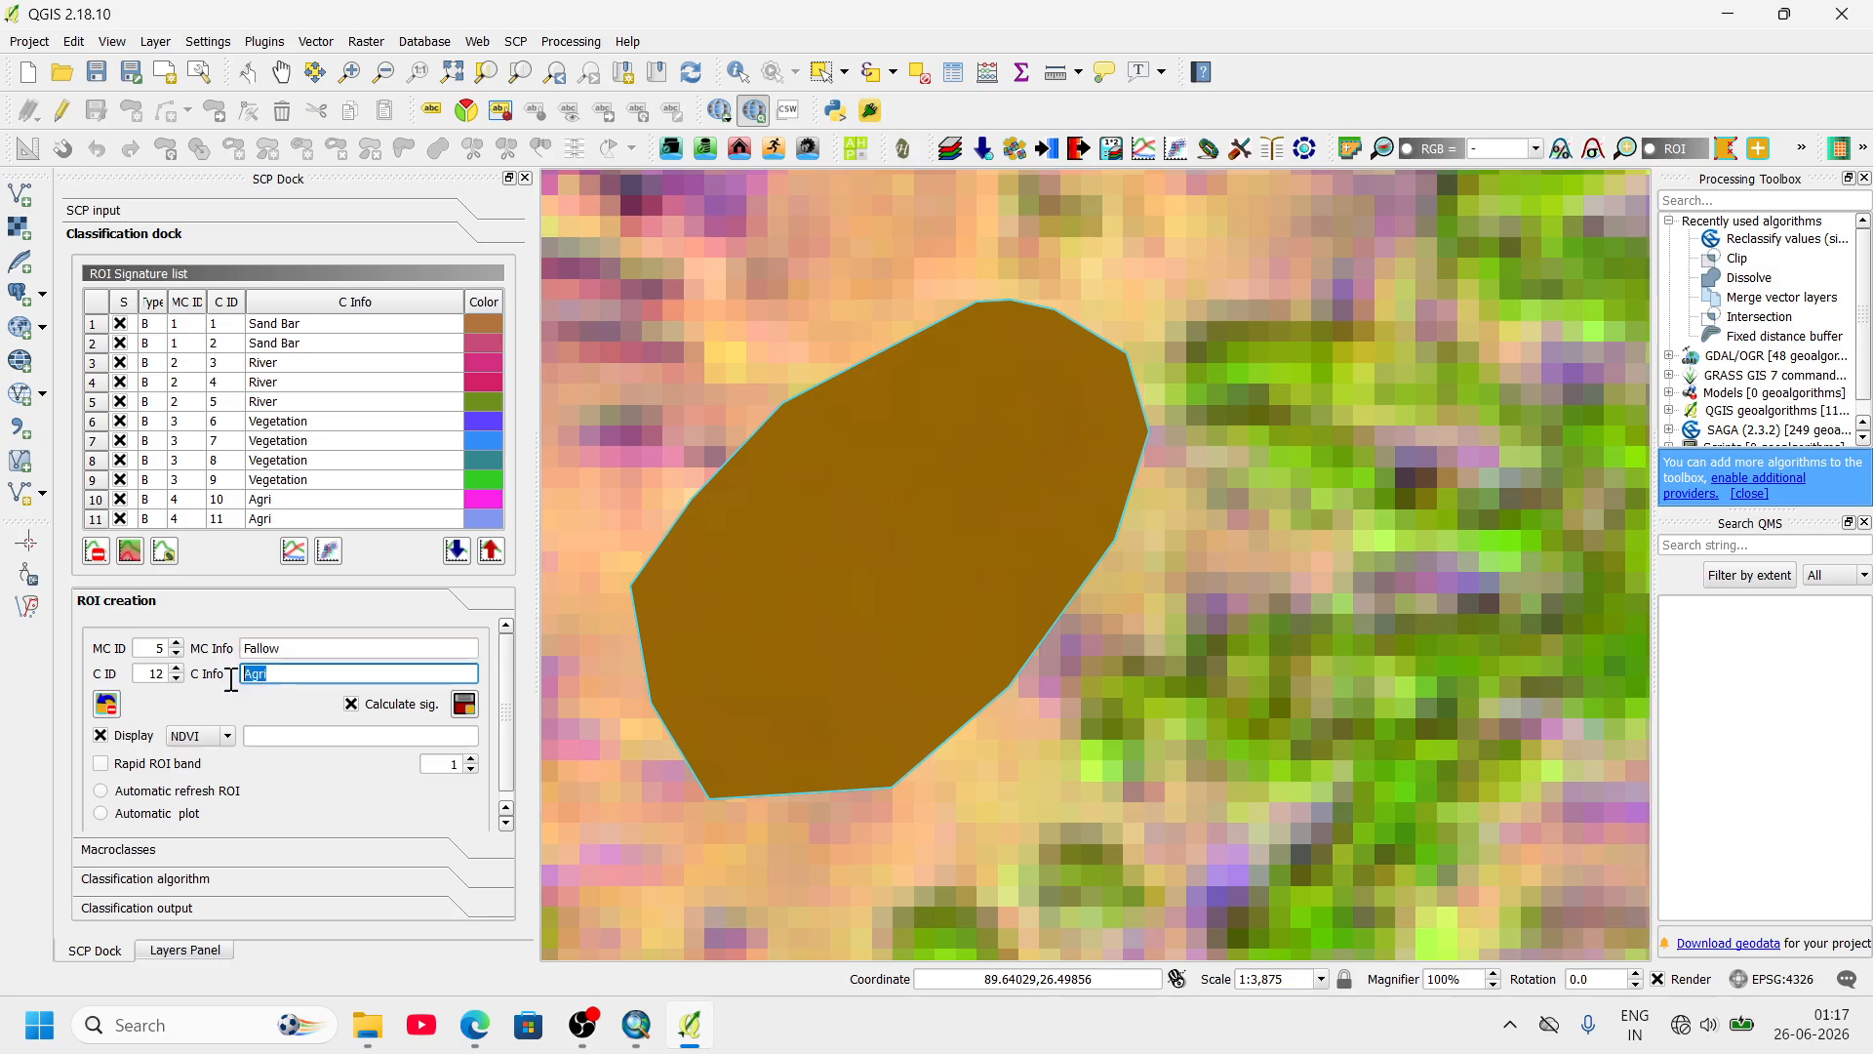
text(Fallow)
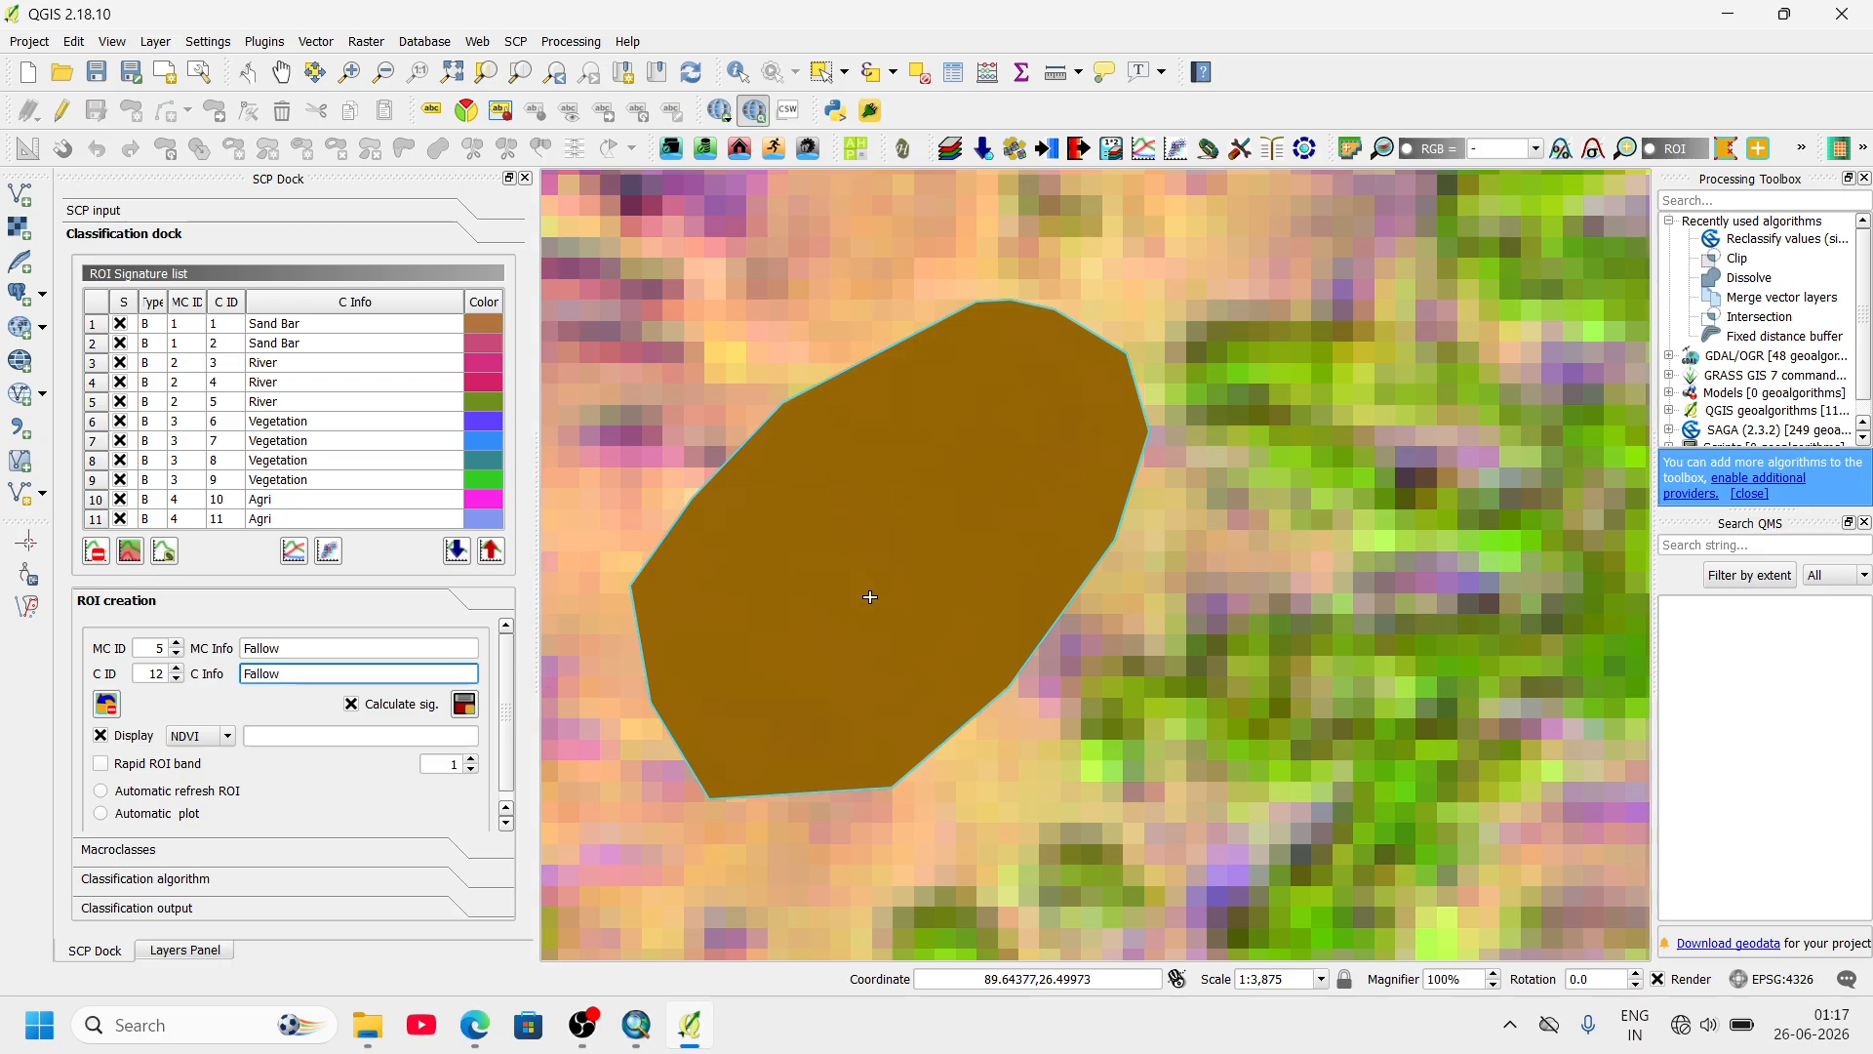
- Draw a ROI polygon over the purple field just east of the narrow meandering stream and save it as a Fallow sample
scroll(870, 596, down, 3)
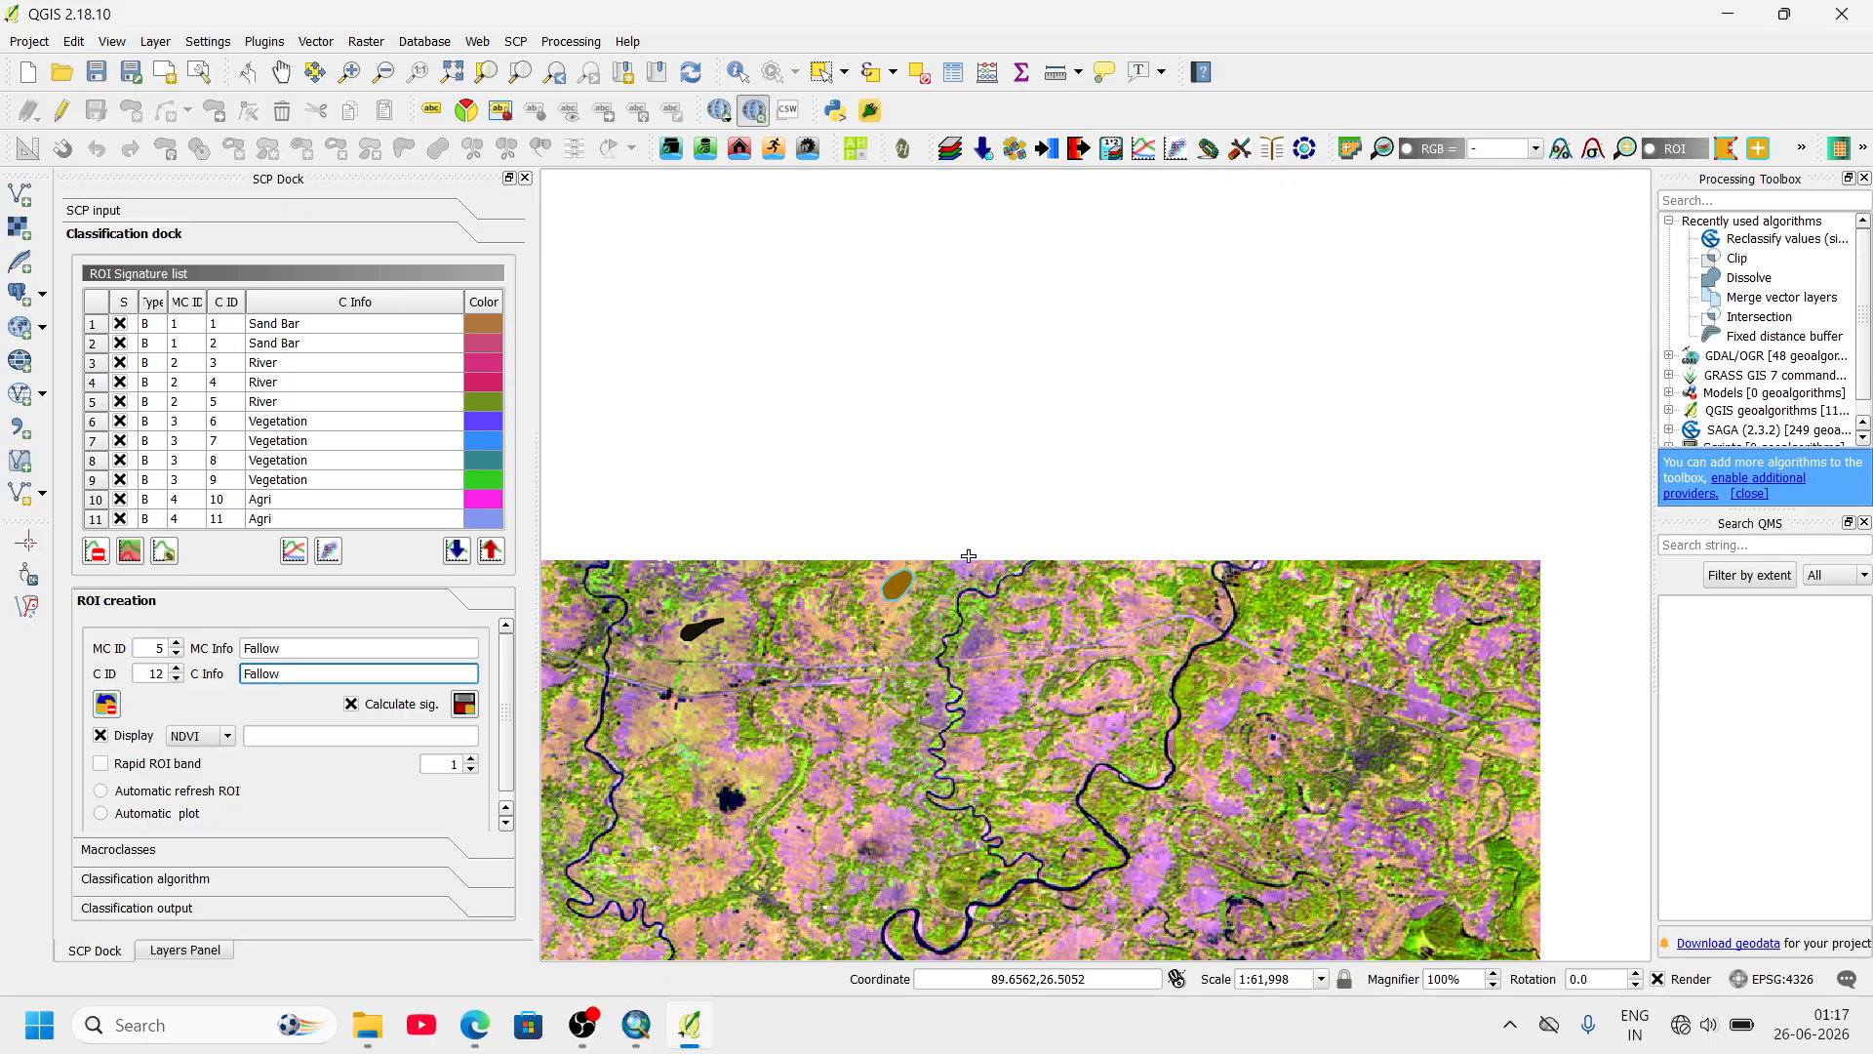
scroll(1027, 749, up, 1)
click(857, 293)
click(802, 356)
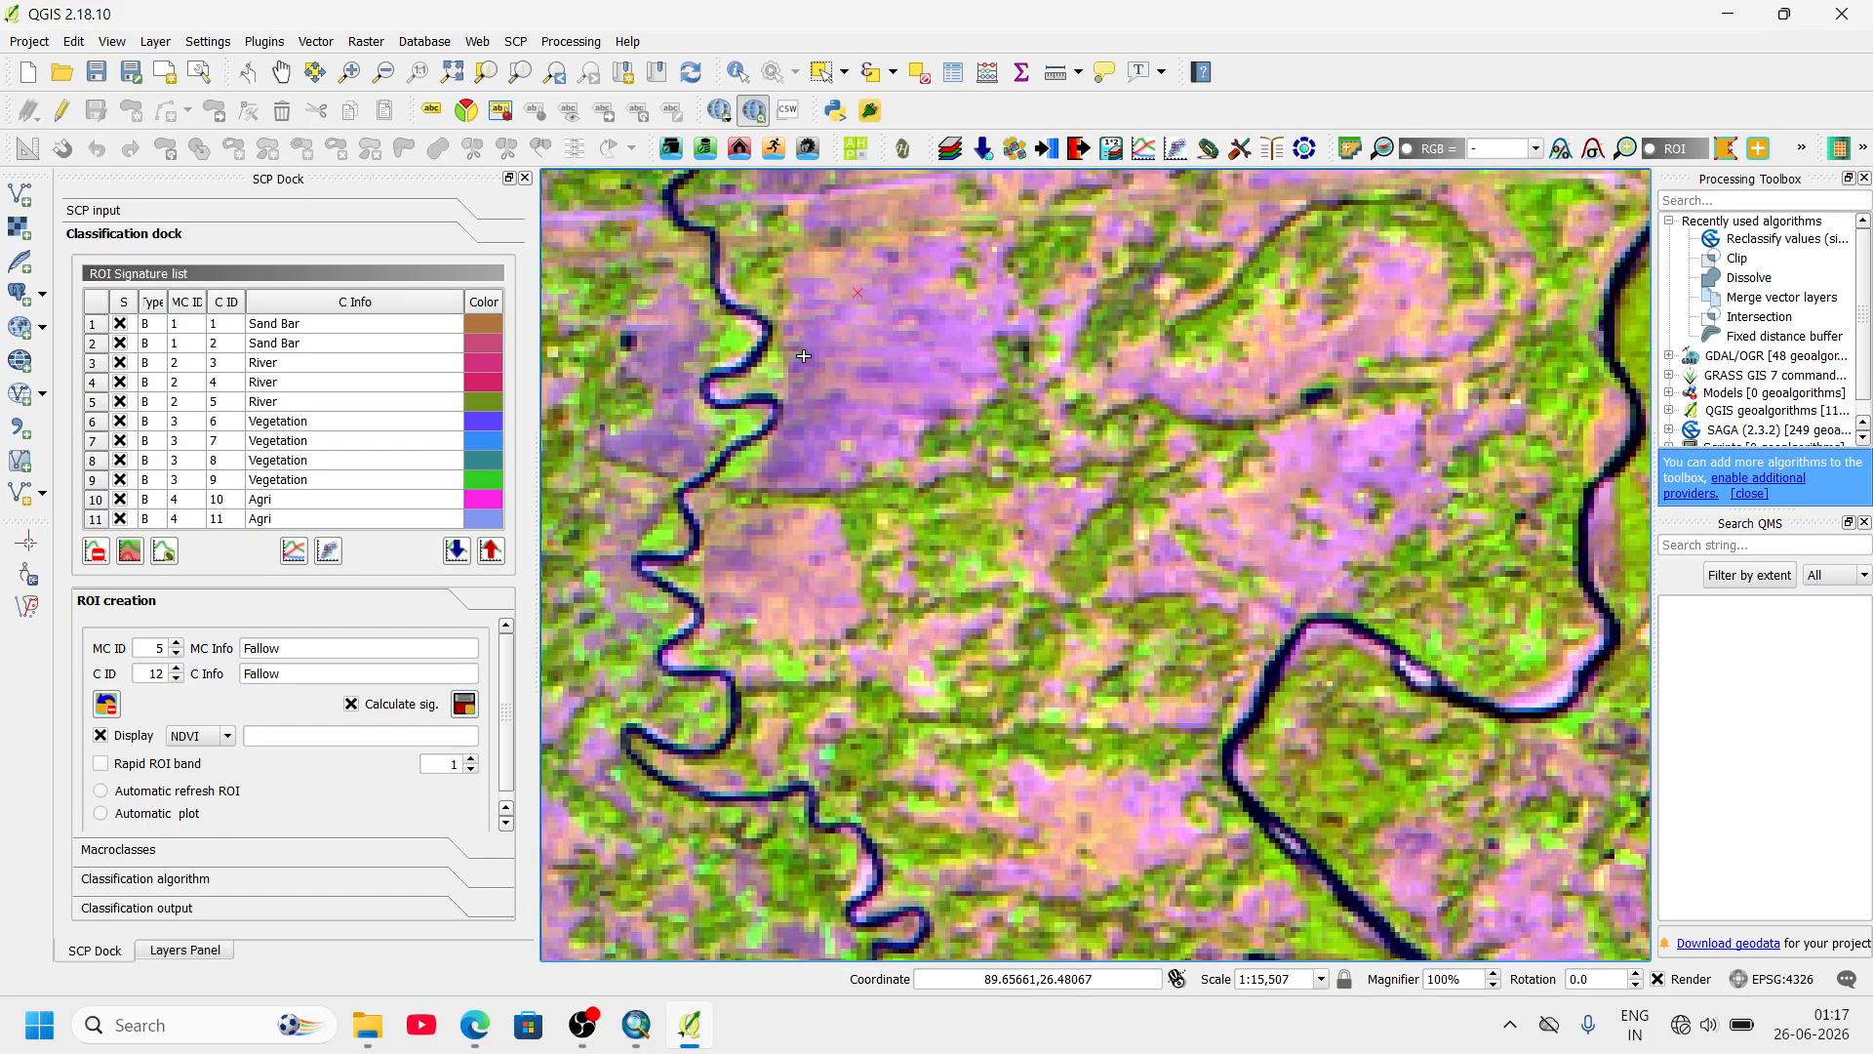
click(799, 408)
click(885, 388)
click(902, 348)
click(899, 301)
right_click(880, 288)
click(465, 703)
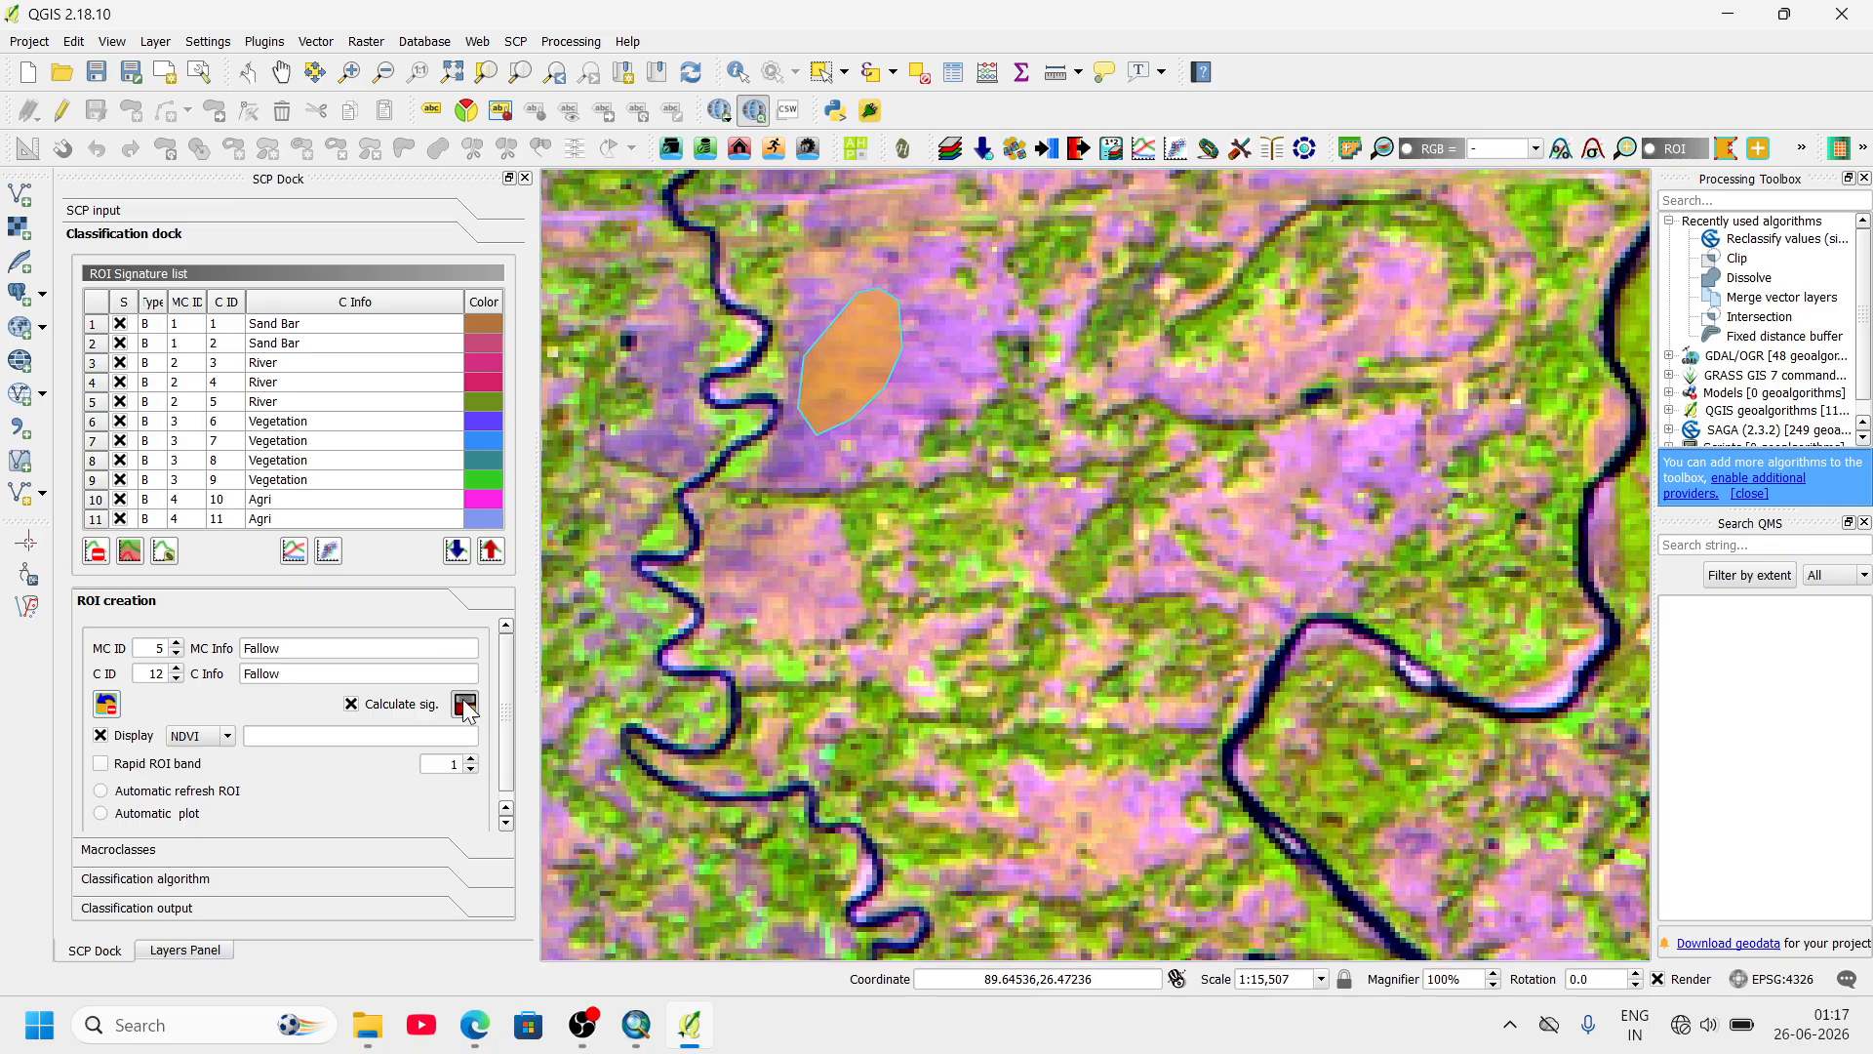
- Draw an elongated ROI polygon over the purple field south of the town's river bend and save it as a second Fallow sample
scroll(1258, 497, down, 3)
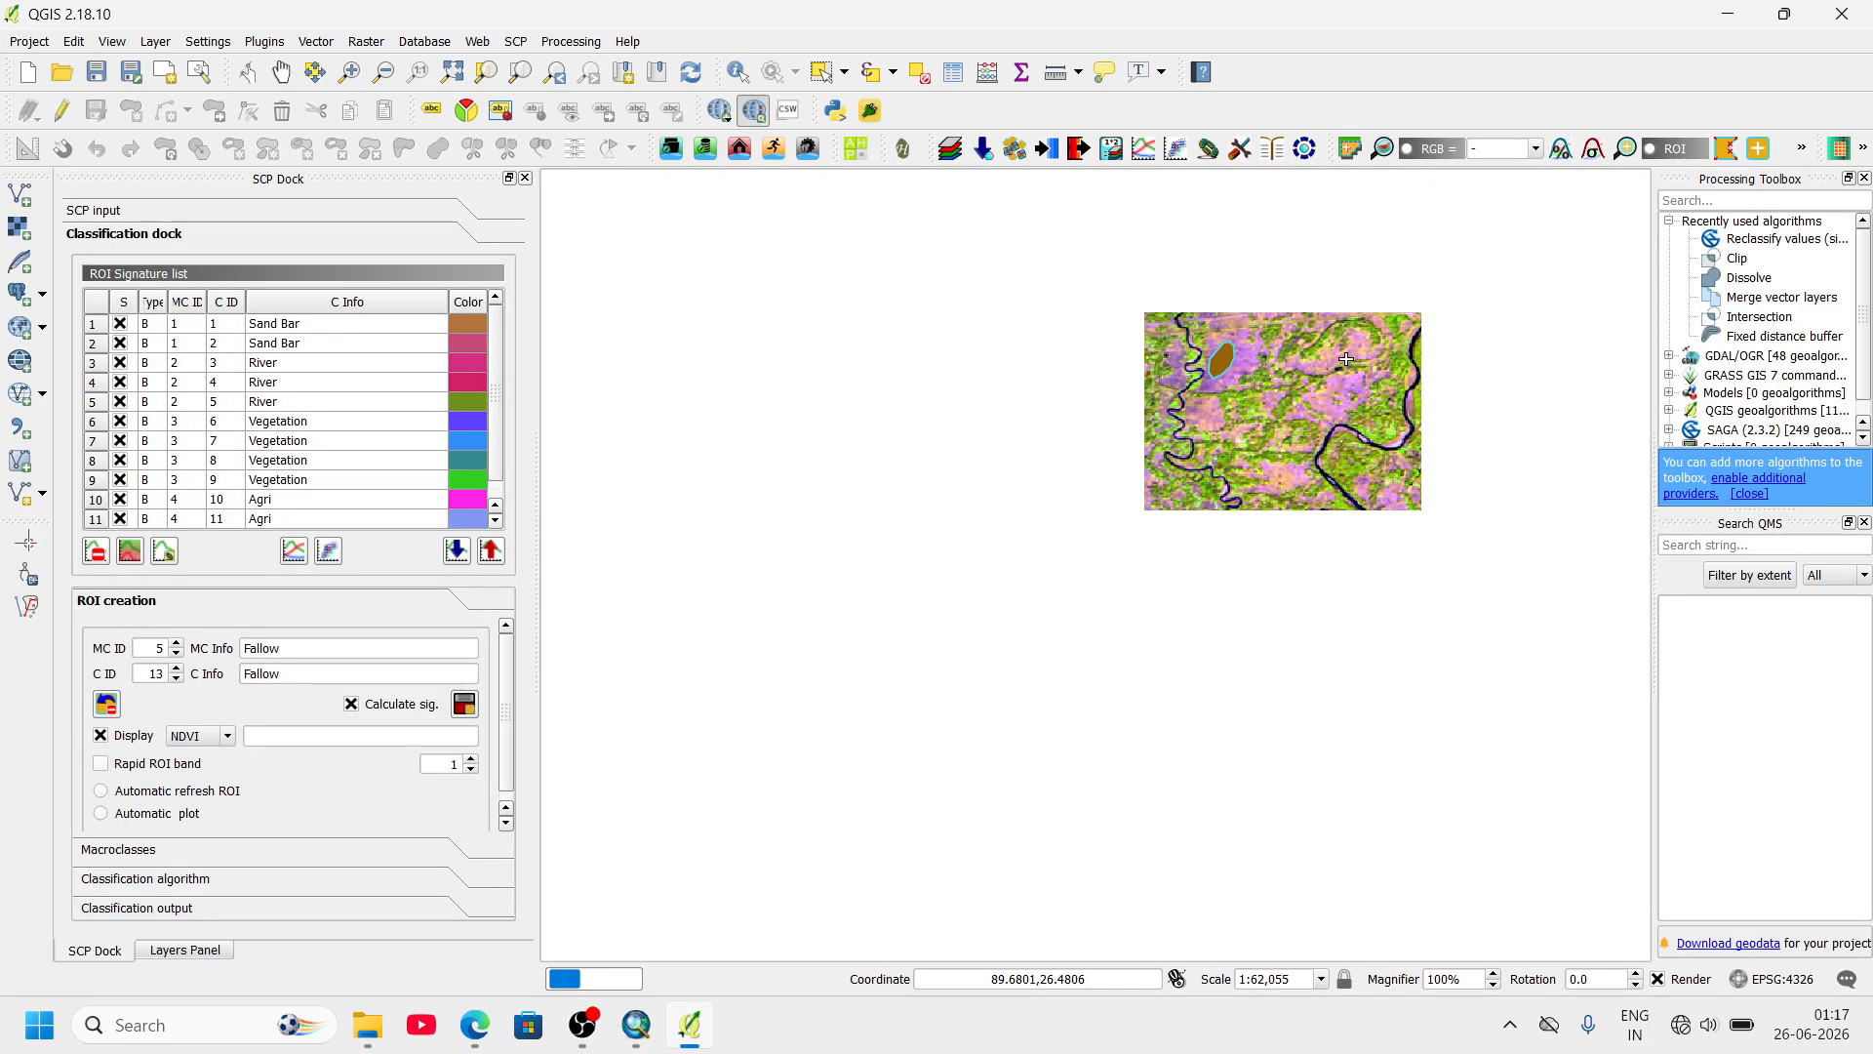
scroll(892, 371, up, 2)
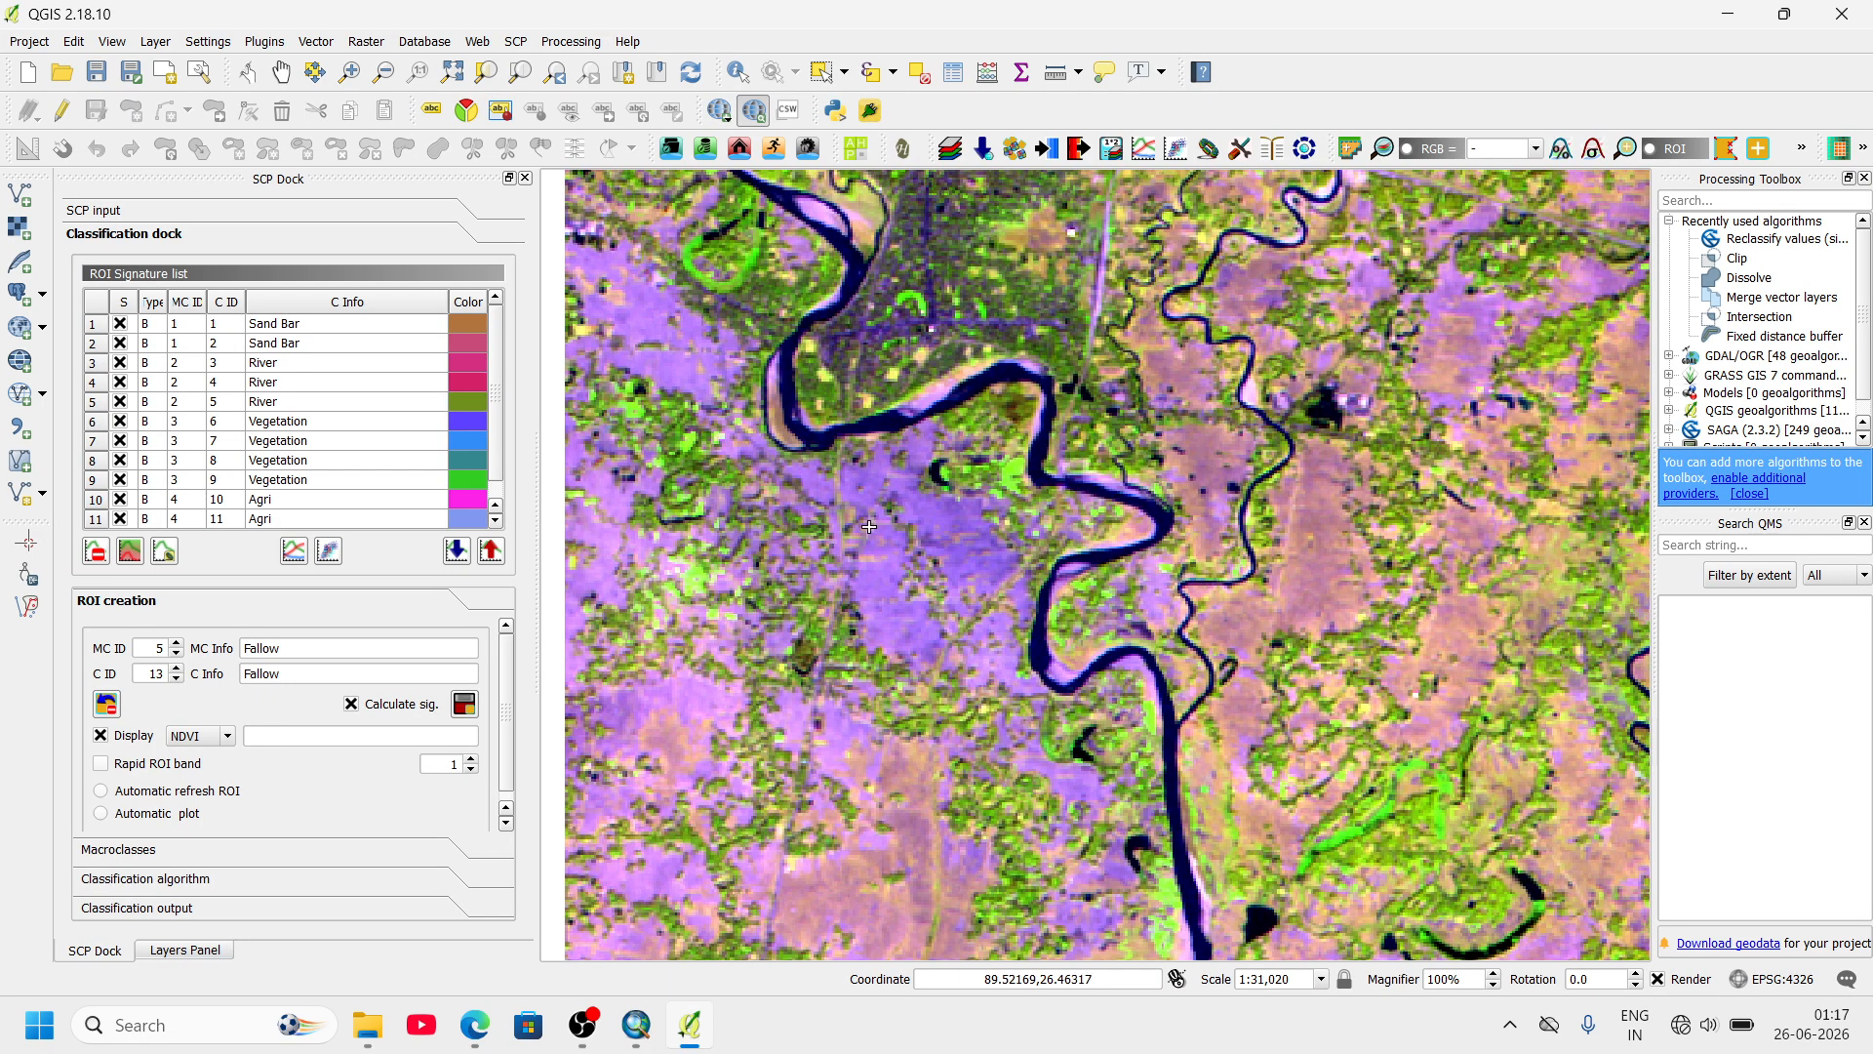
scroll(869, 527, up, 1)
click(875, 622)
click(874, 695)
click(902, 755)
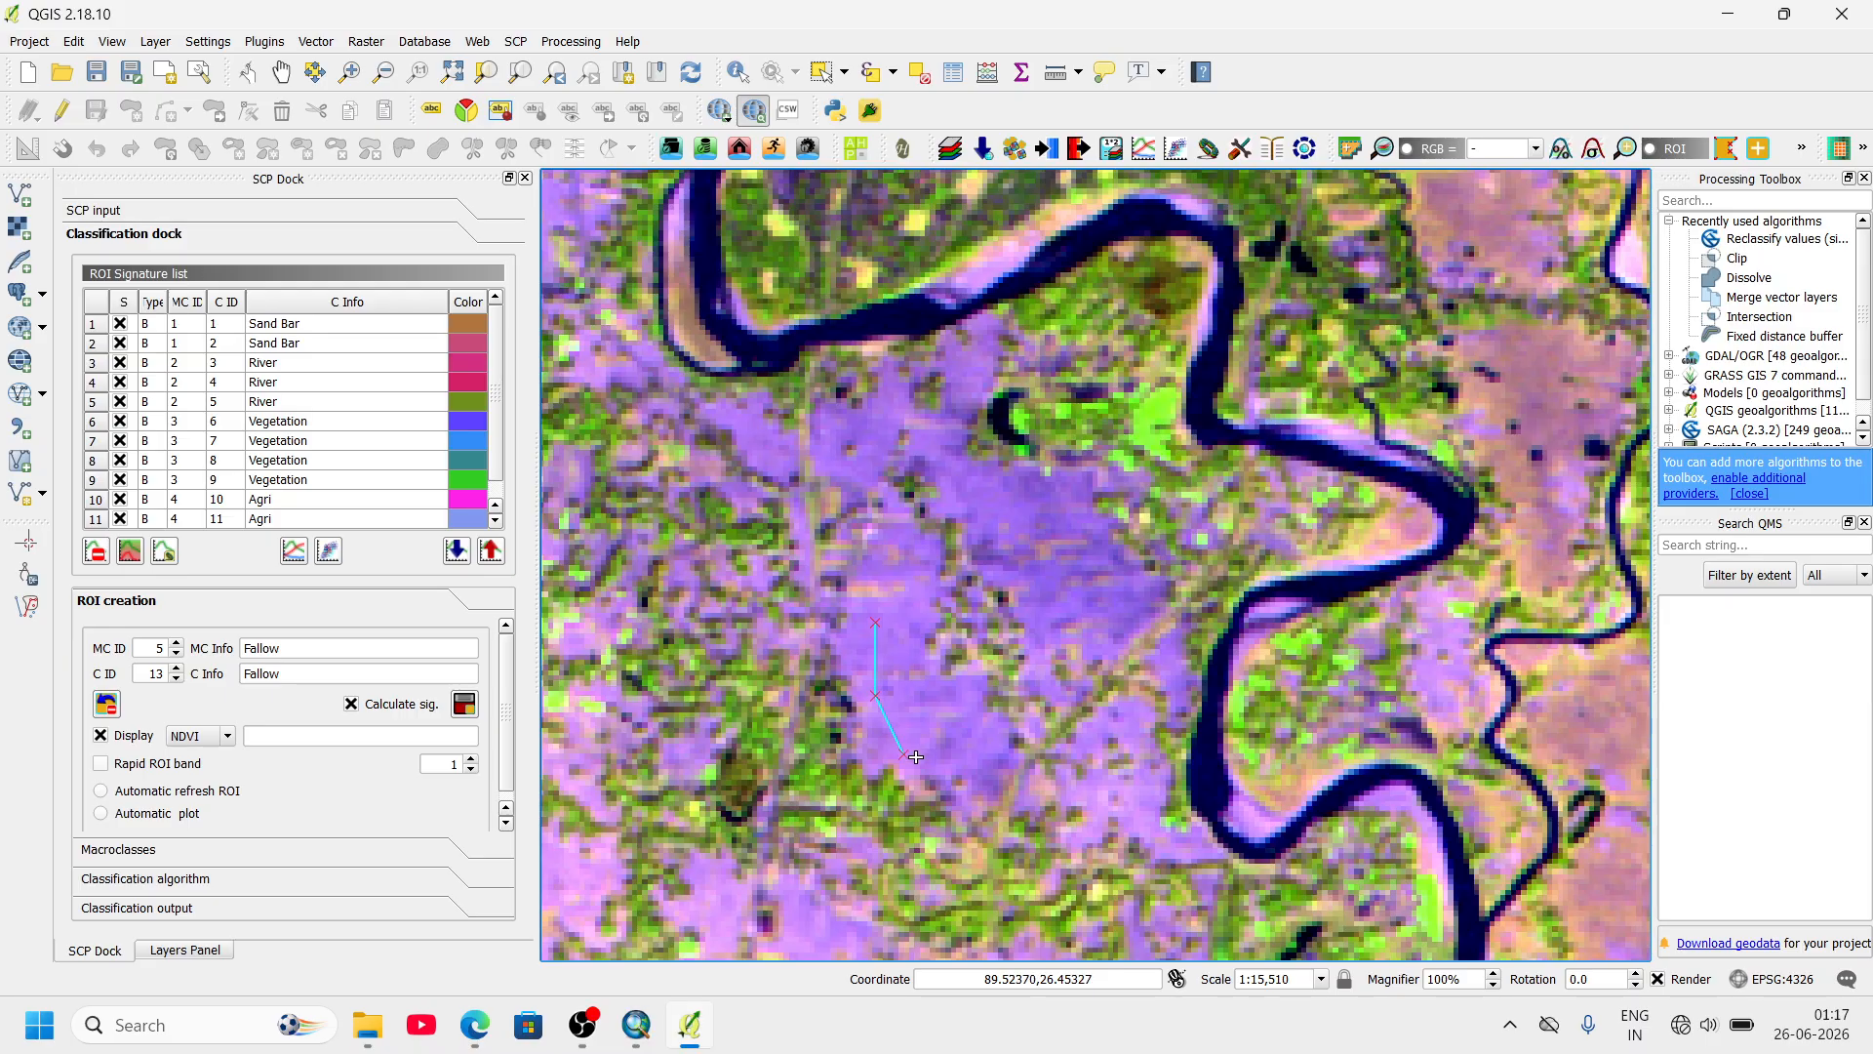
click(913, 632)
click(924, 559)
right_click(872, 614)
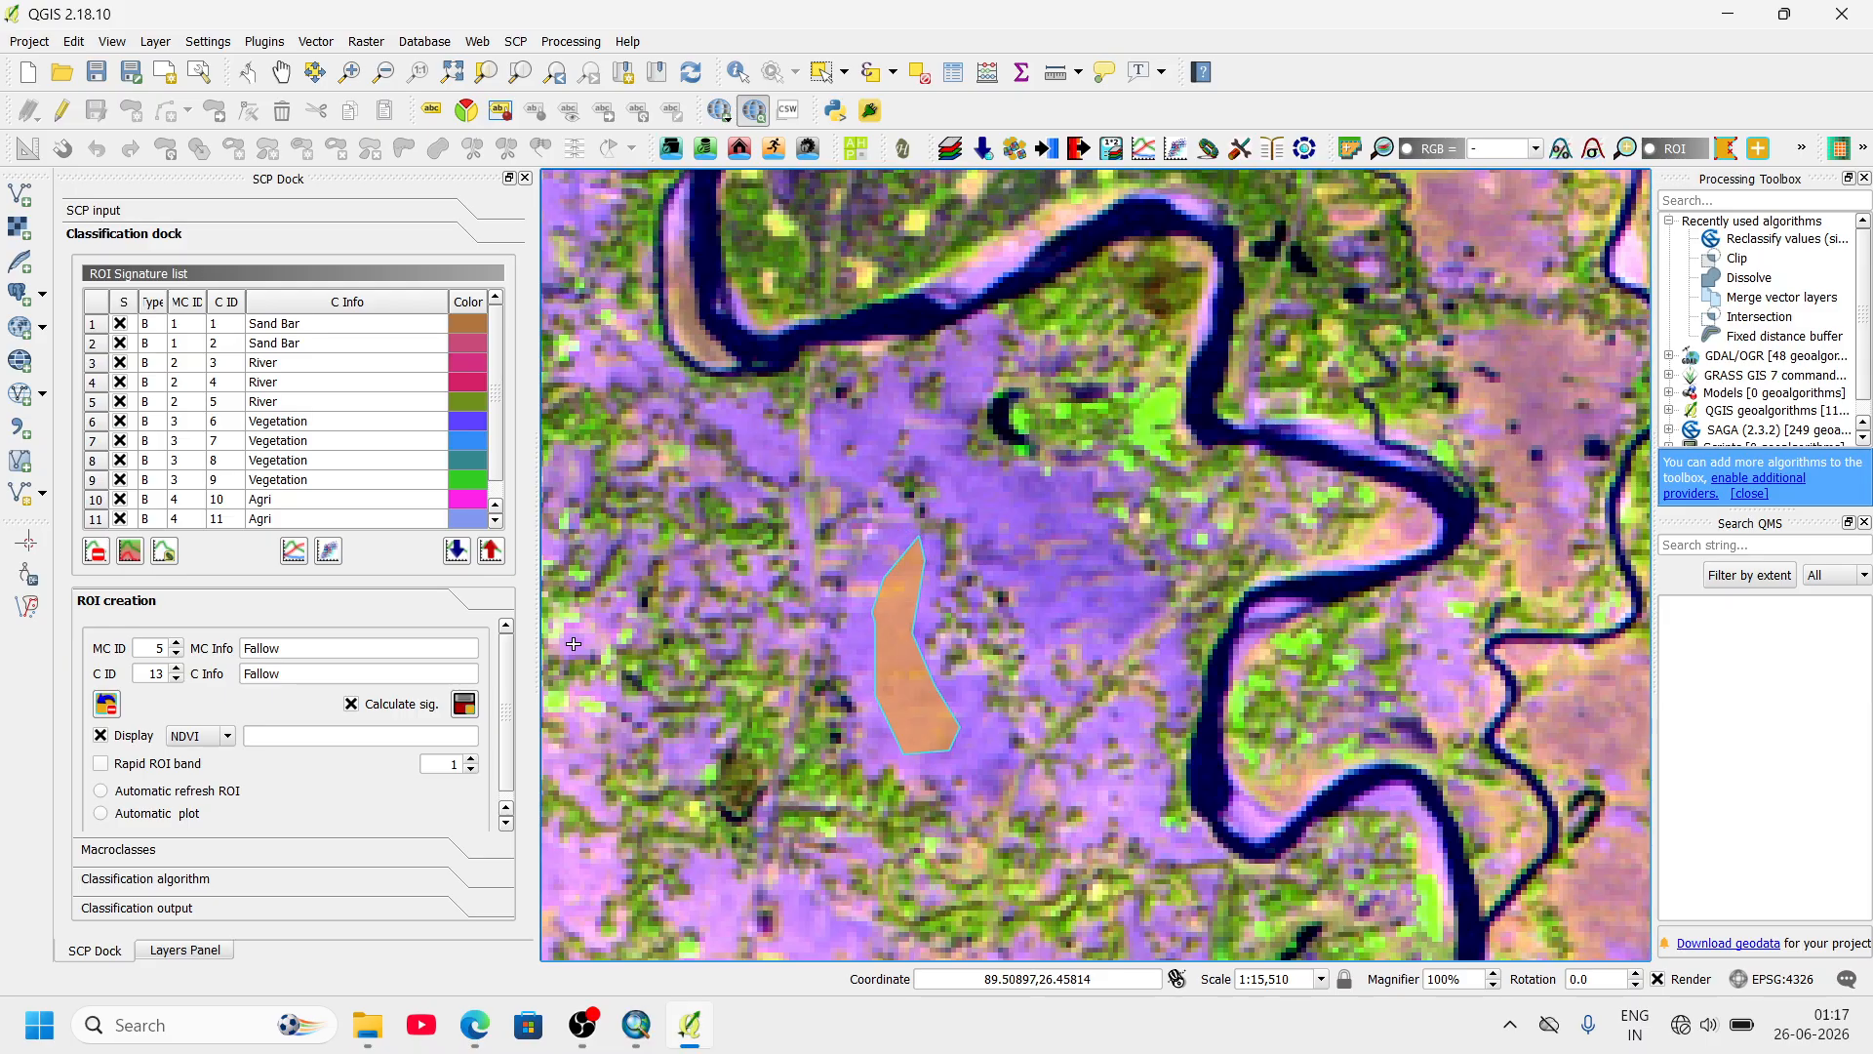
click(466, 702)
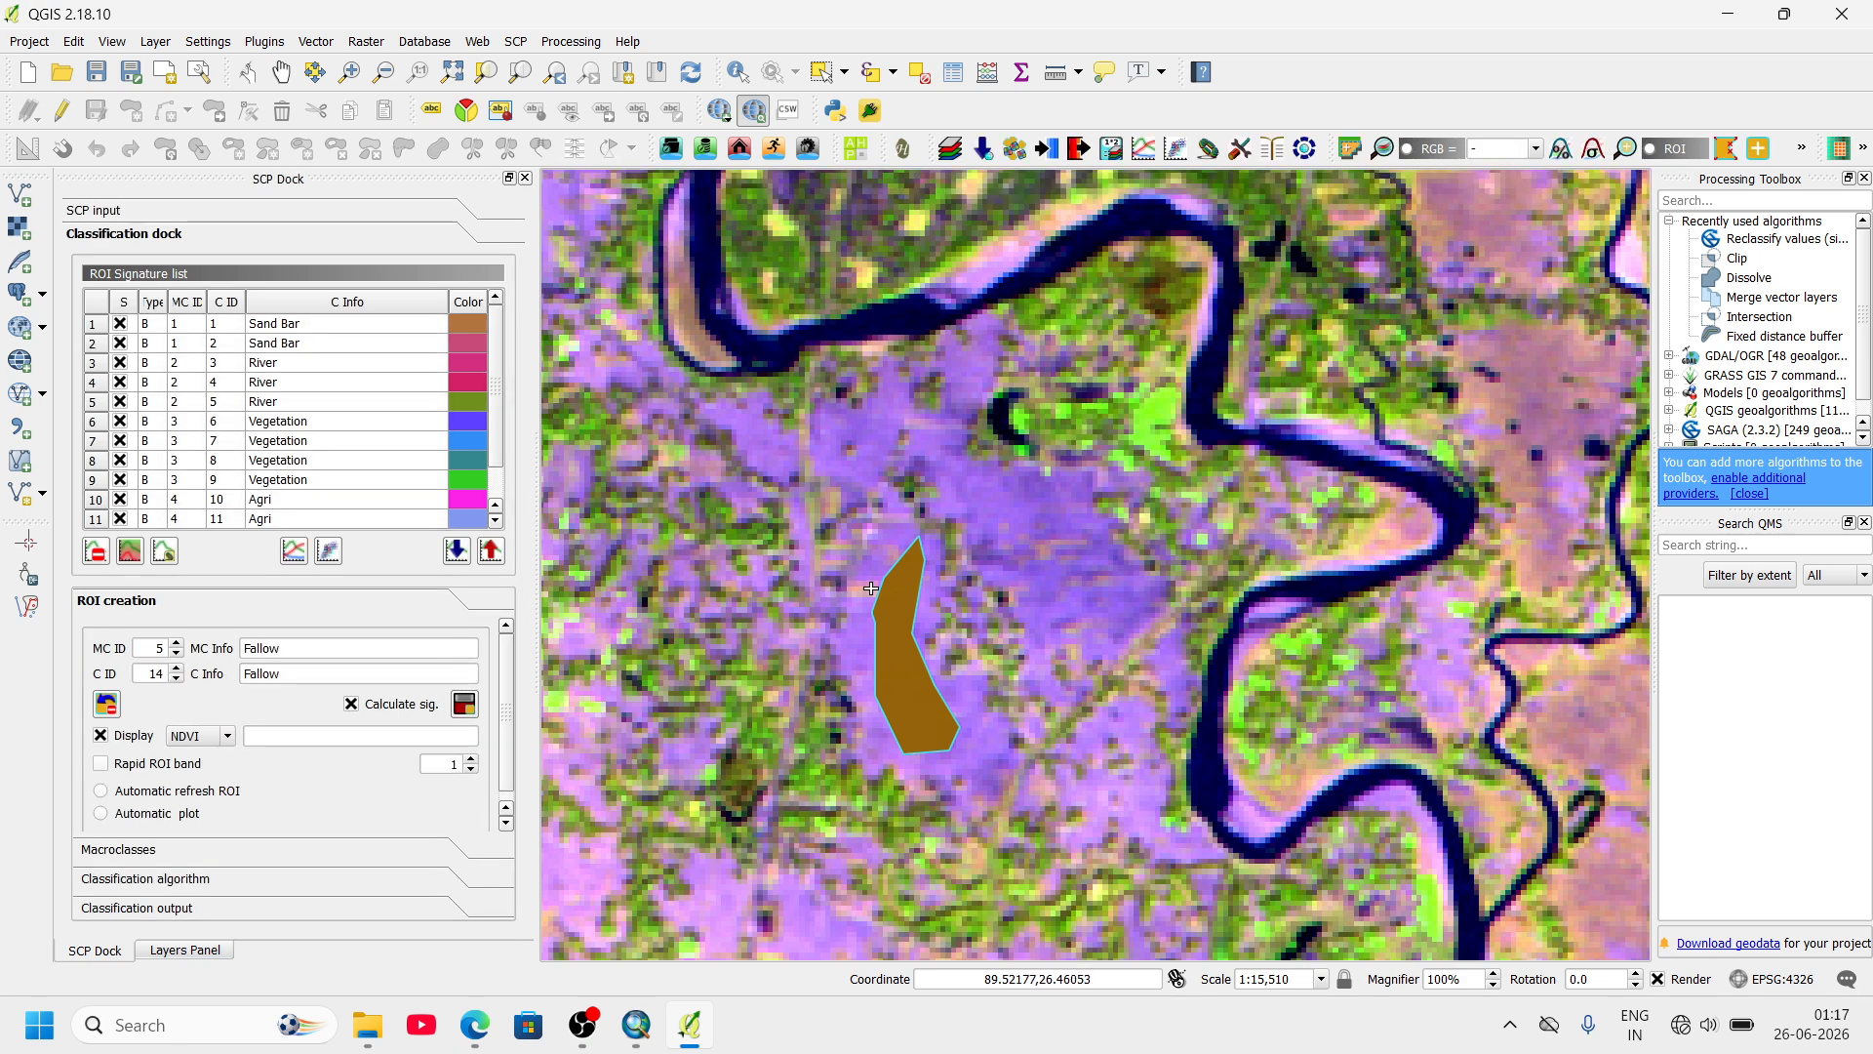
- Set the macroclass ID to 6 and label both the macroclass and class information Built-Up
scroll(867, 600, down, 2)
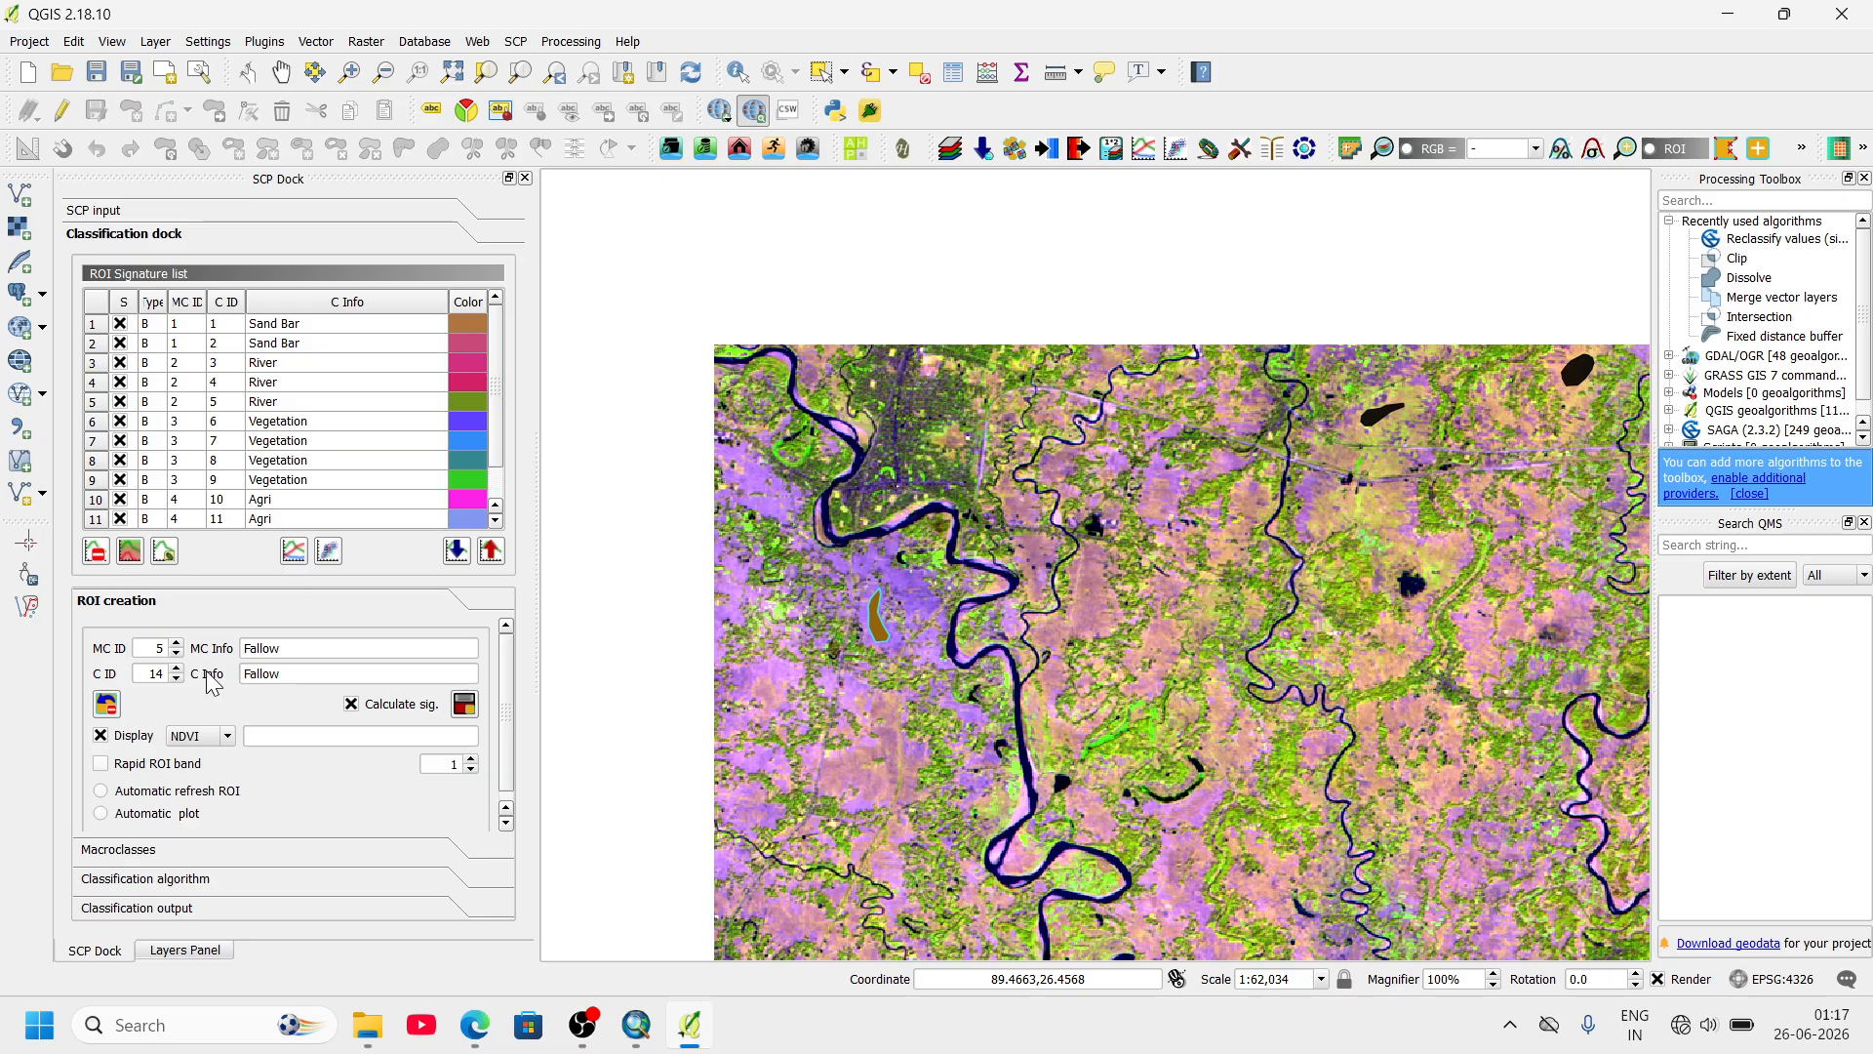
click(175, 643)
drag(306, 649, 243, 648)
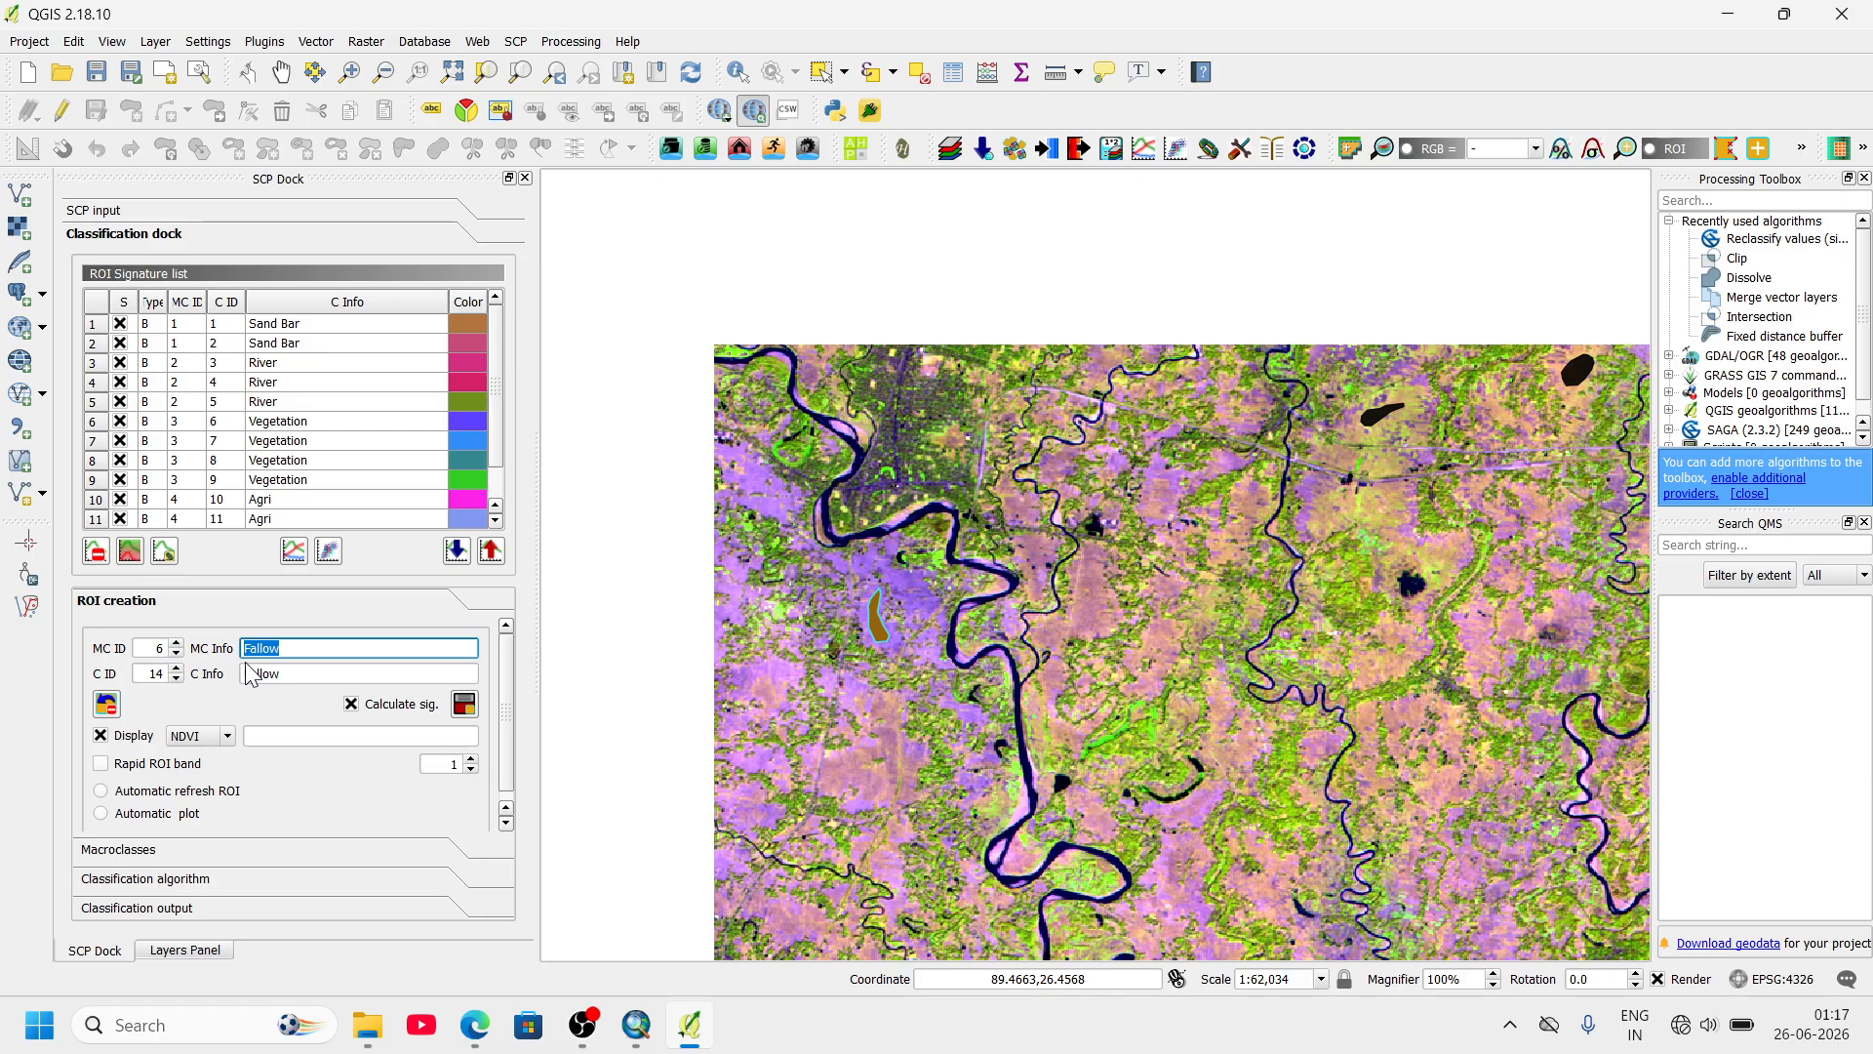
text(Built-Up)
drag(337, 673, 243, 673)
text(Bui)
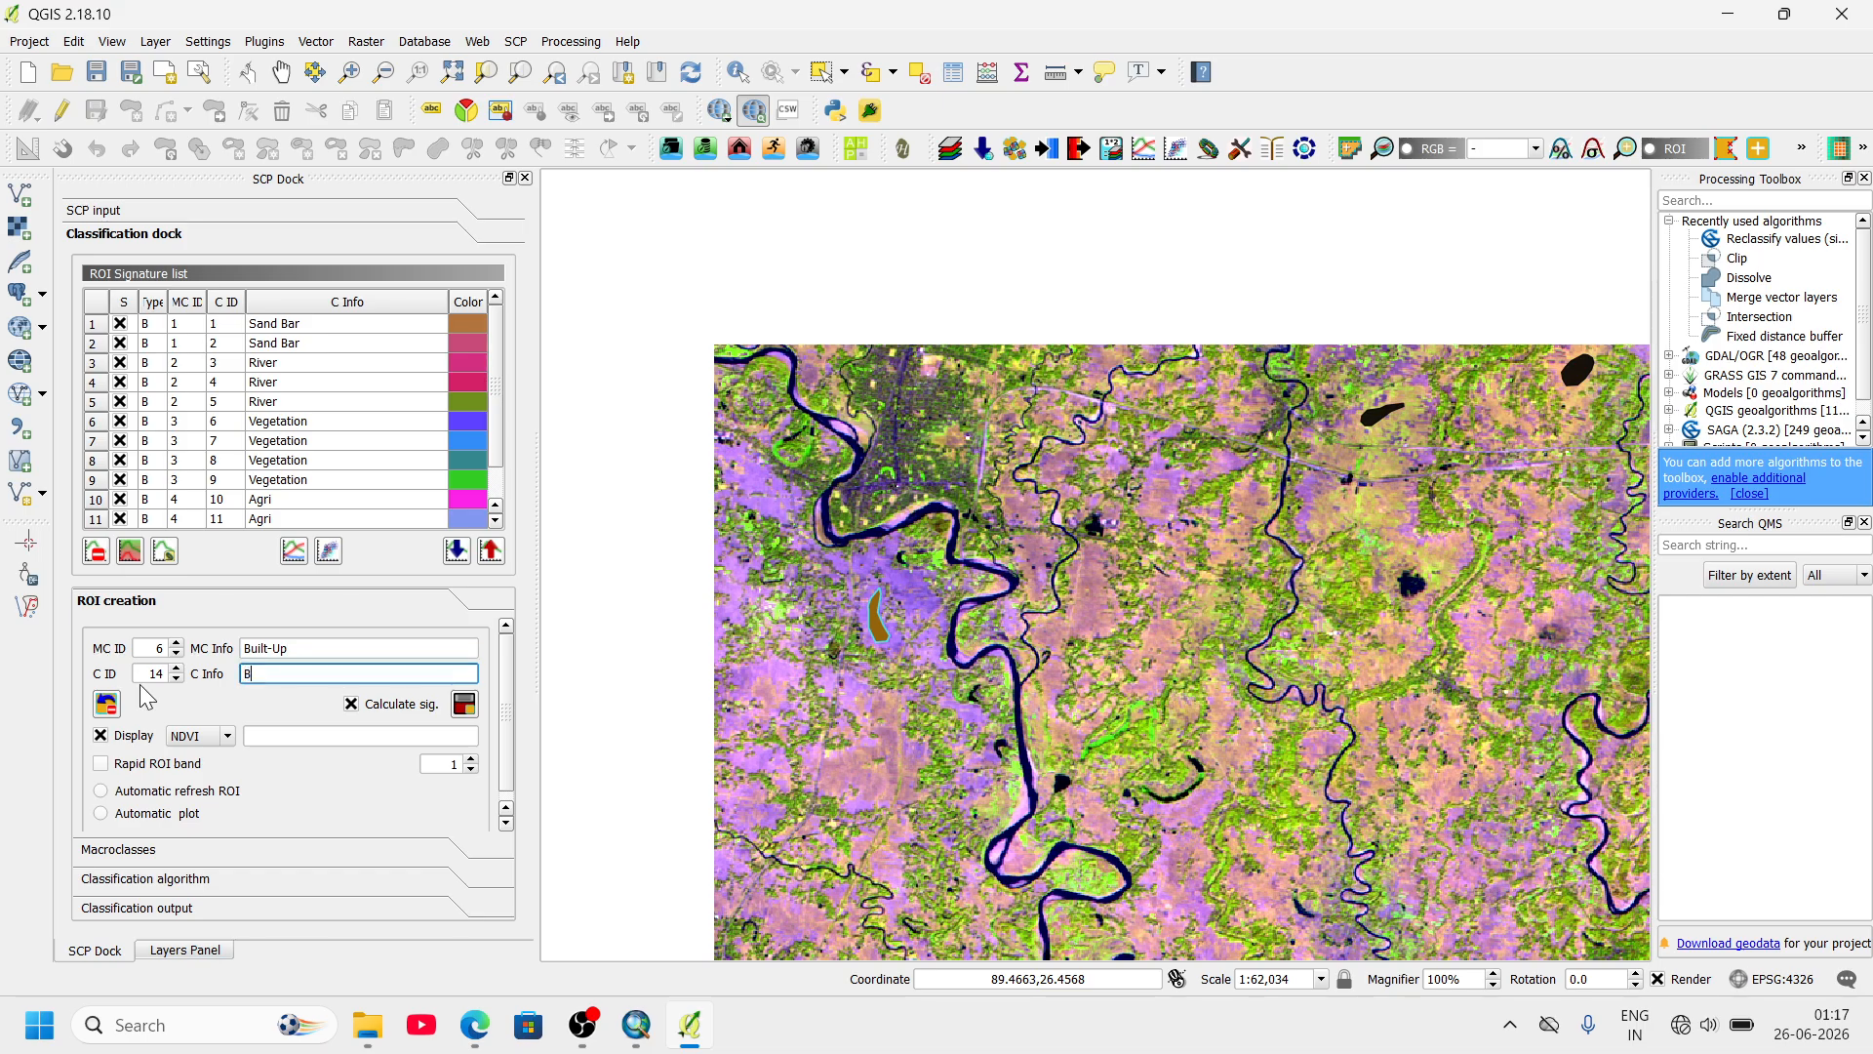
text(lt-Up)
- Draw a small ROI polygon over the dark urban area just southeast of the river bend and save it as a Built-Up sample
scroll(851, 705, up, 3)
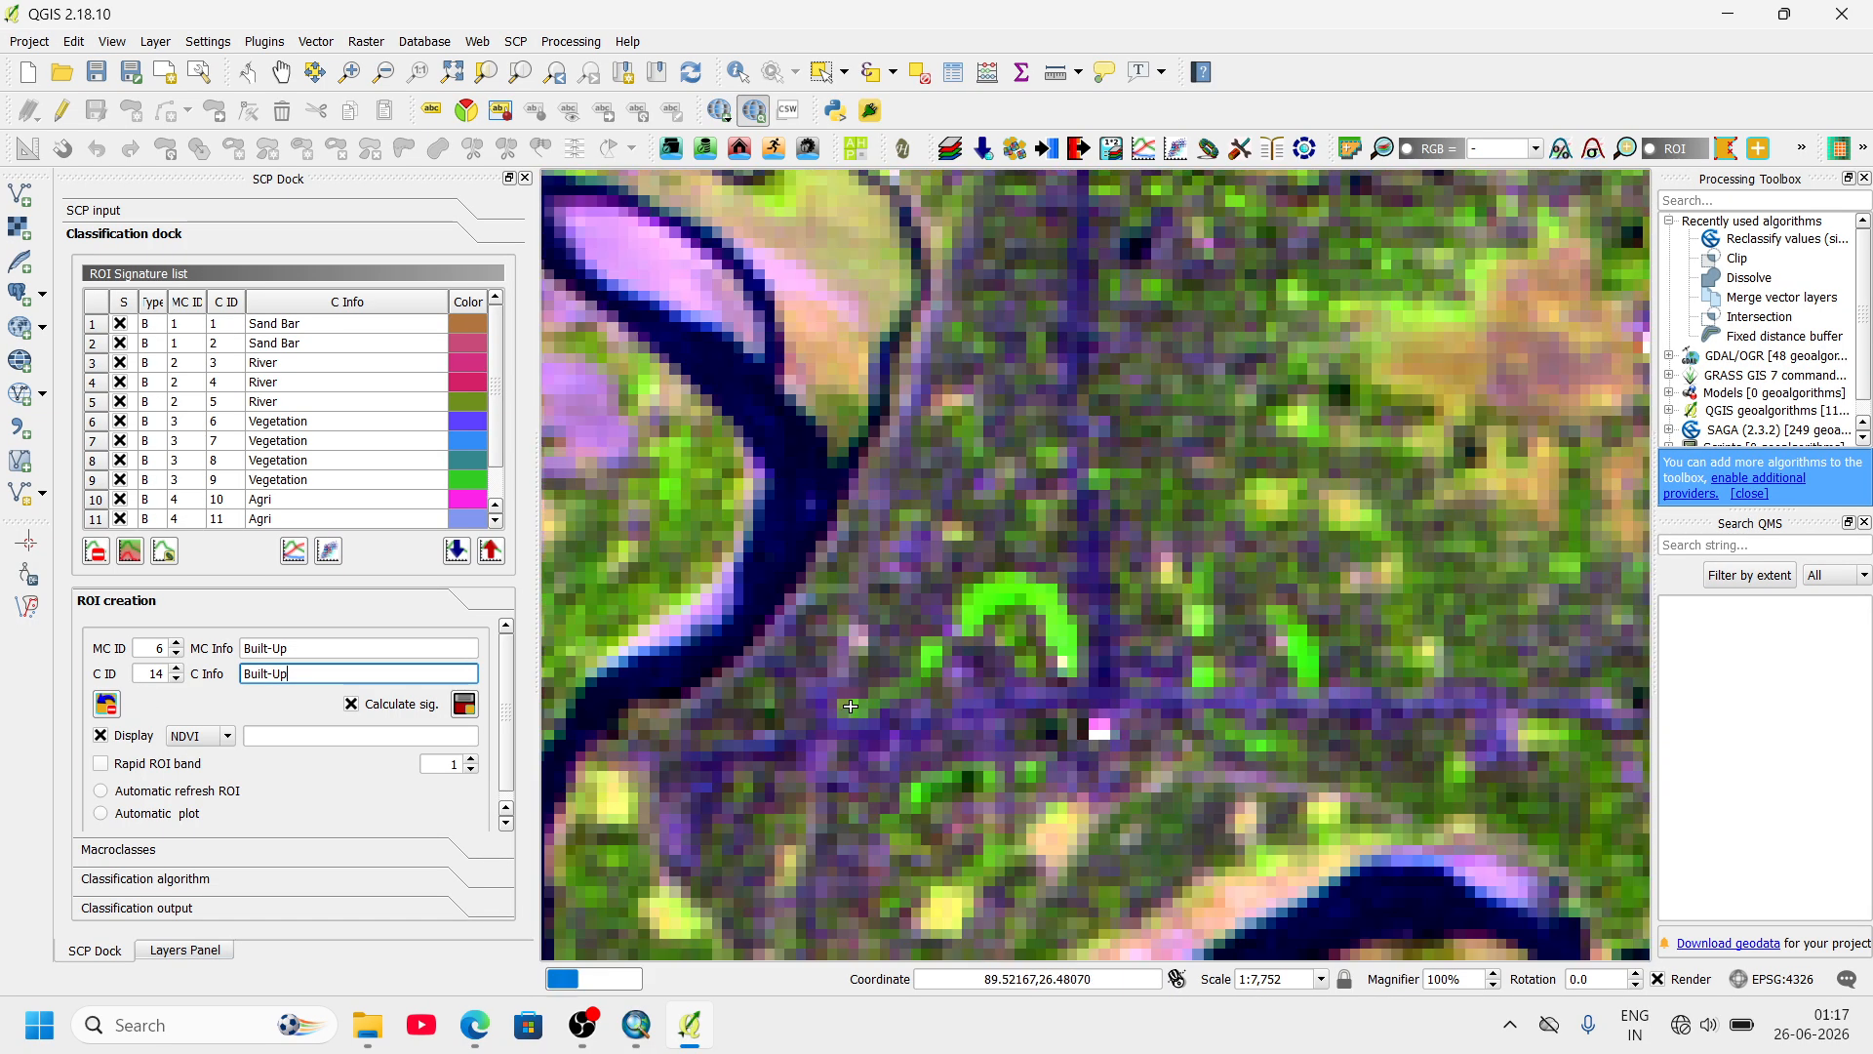
click(764, 680)
click(725, 710)
click(701, 759)
click(705, 793)
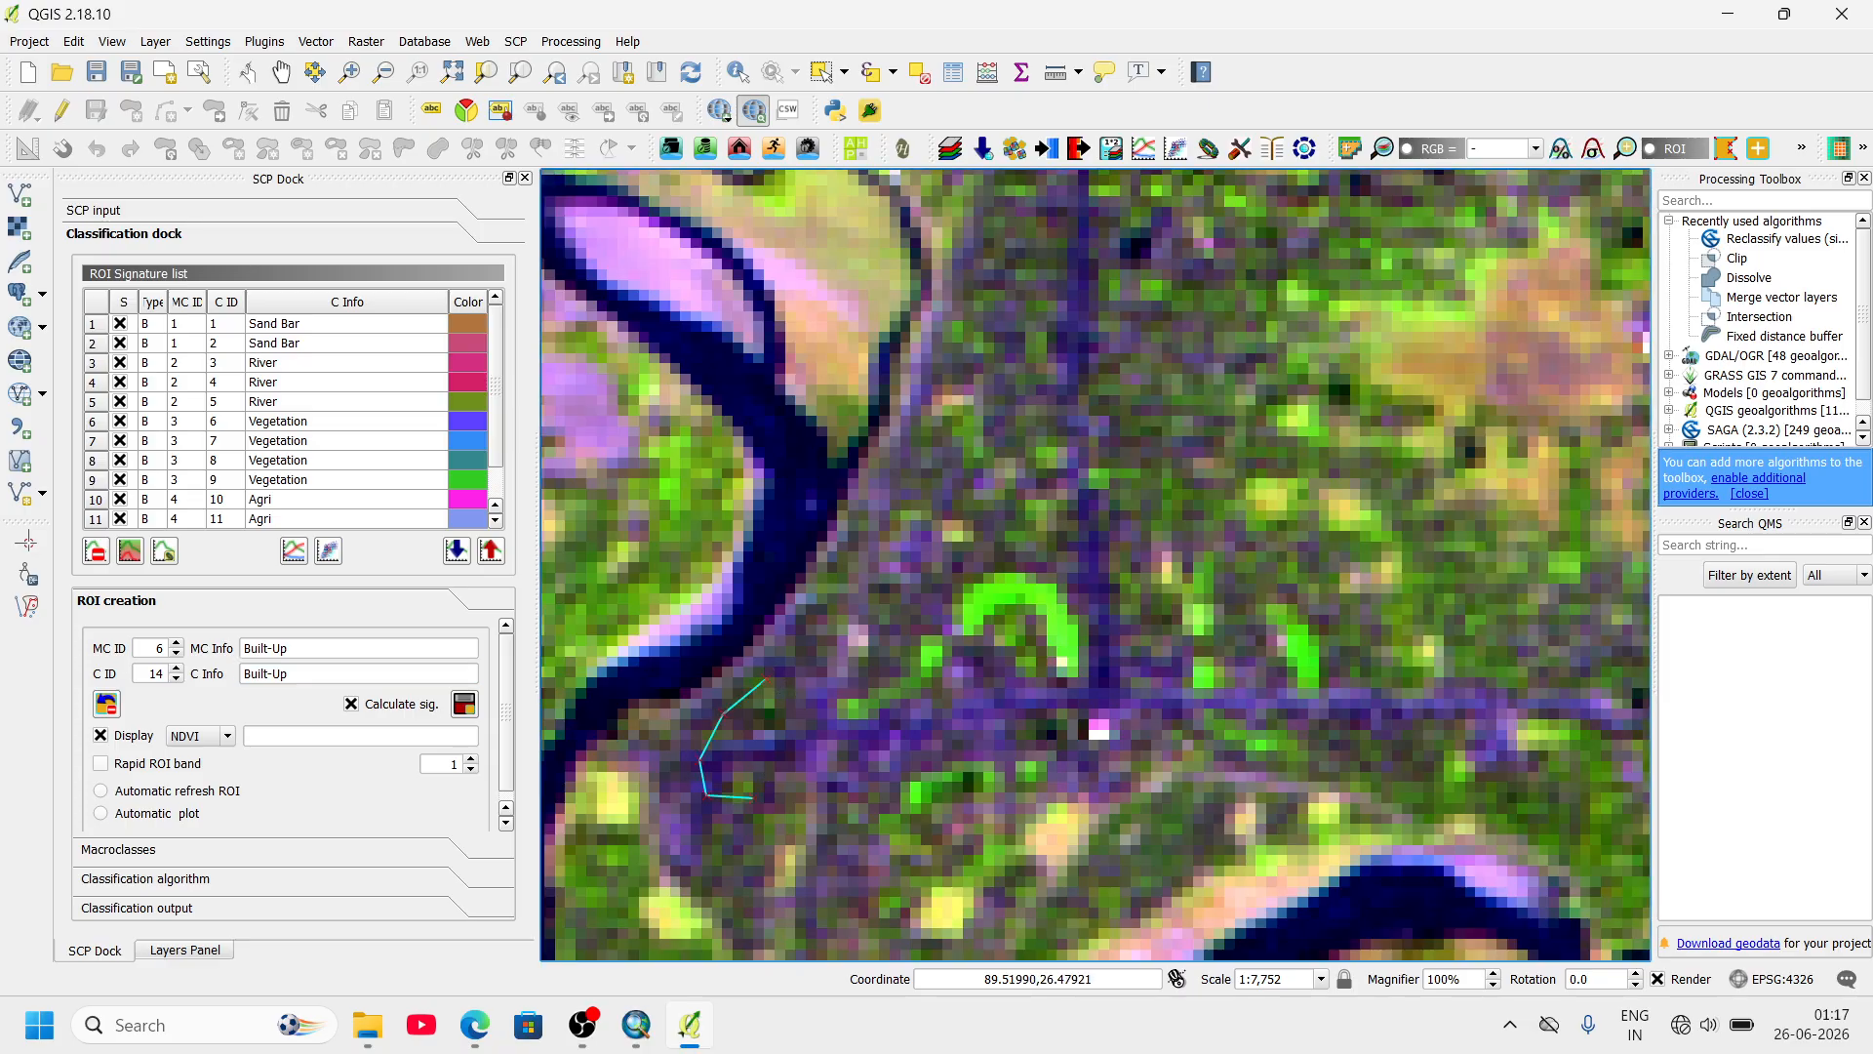
right_click(791, 683)
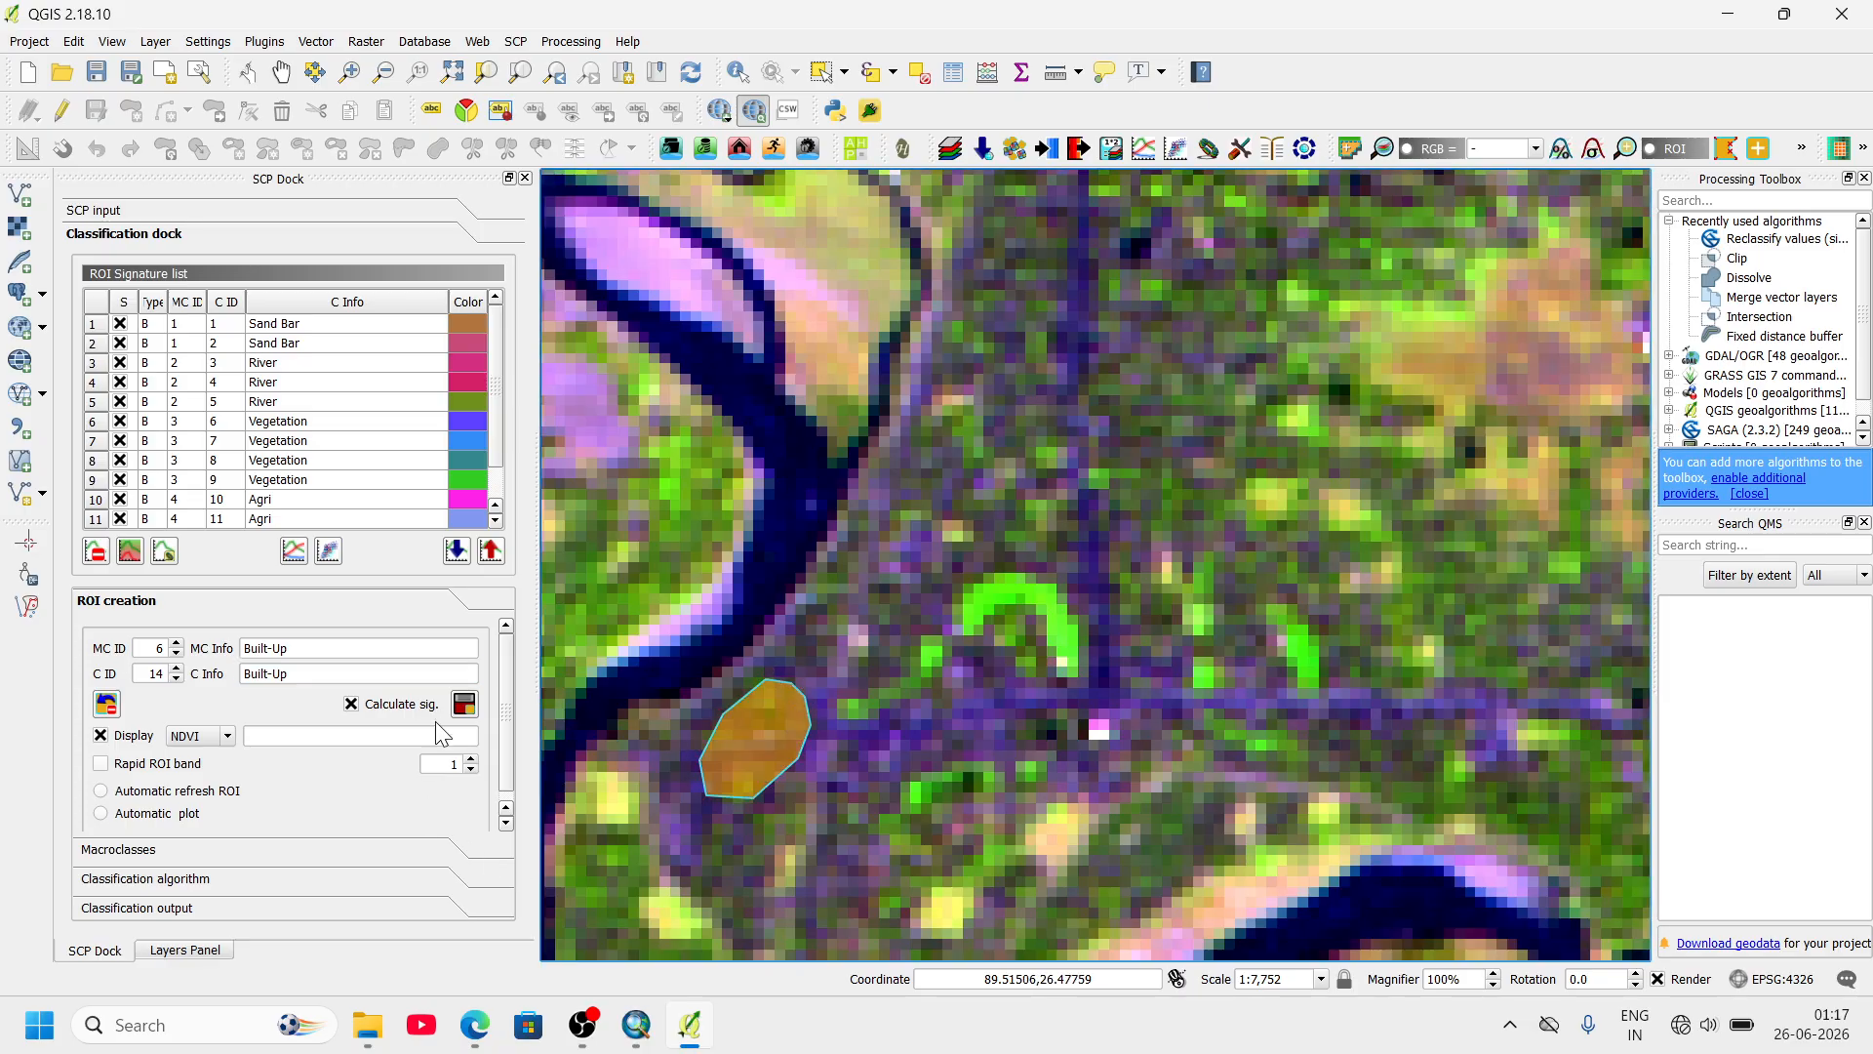
click(464, 704)
- Draw a ROI polygon over the urban area between the sand bar's narrow channel and the straight north-south road, and save it as a second Built-Up sample
scroll(873, 677, down, 1)
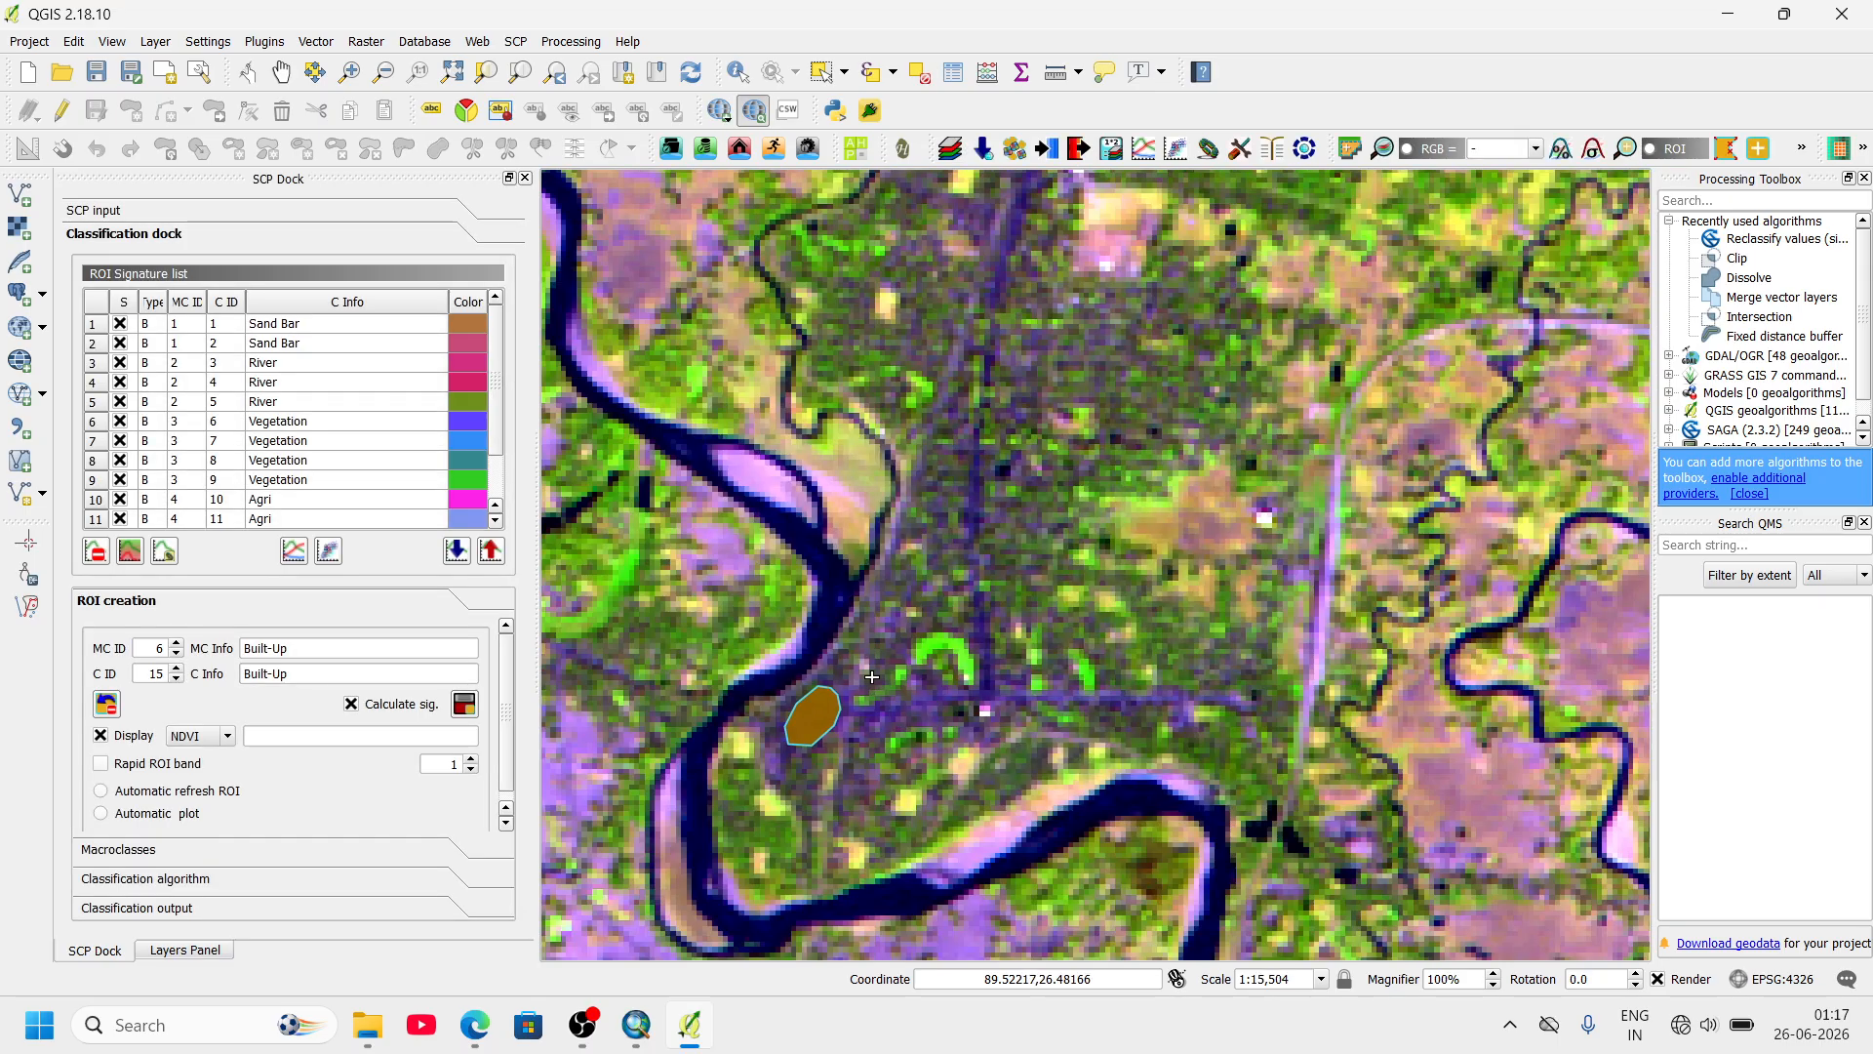
scroll(934, 488, up, 2)
click(841, 556)
click(810, 614)
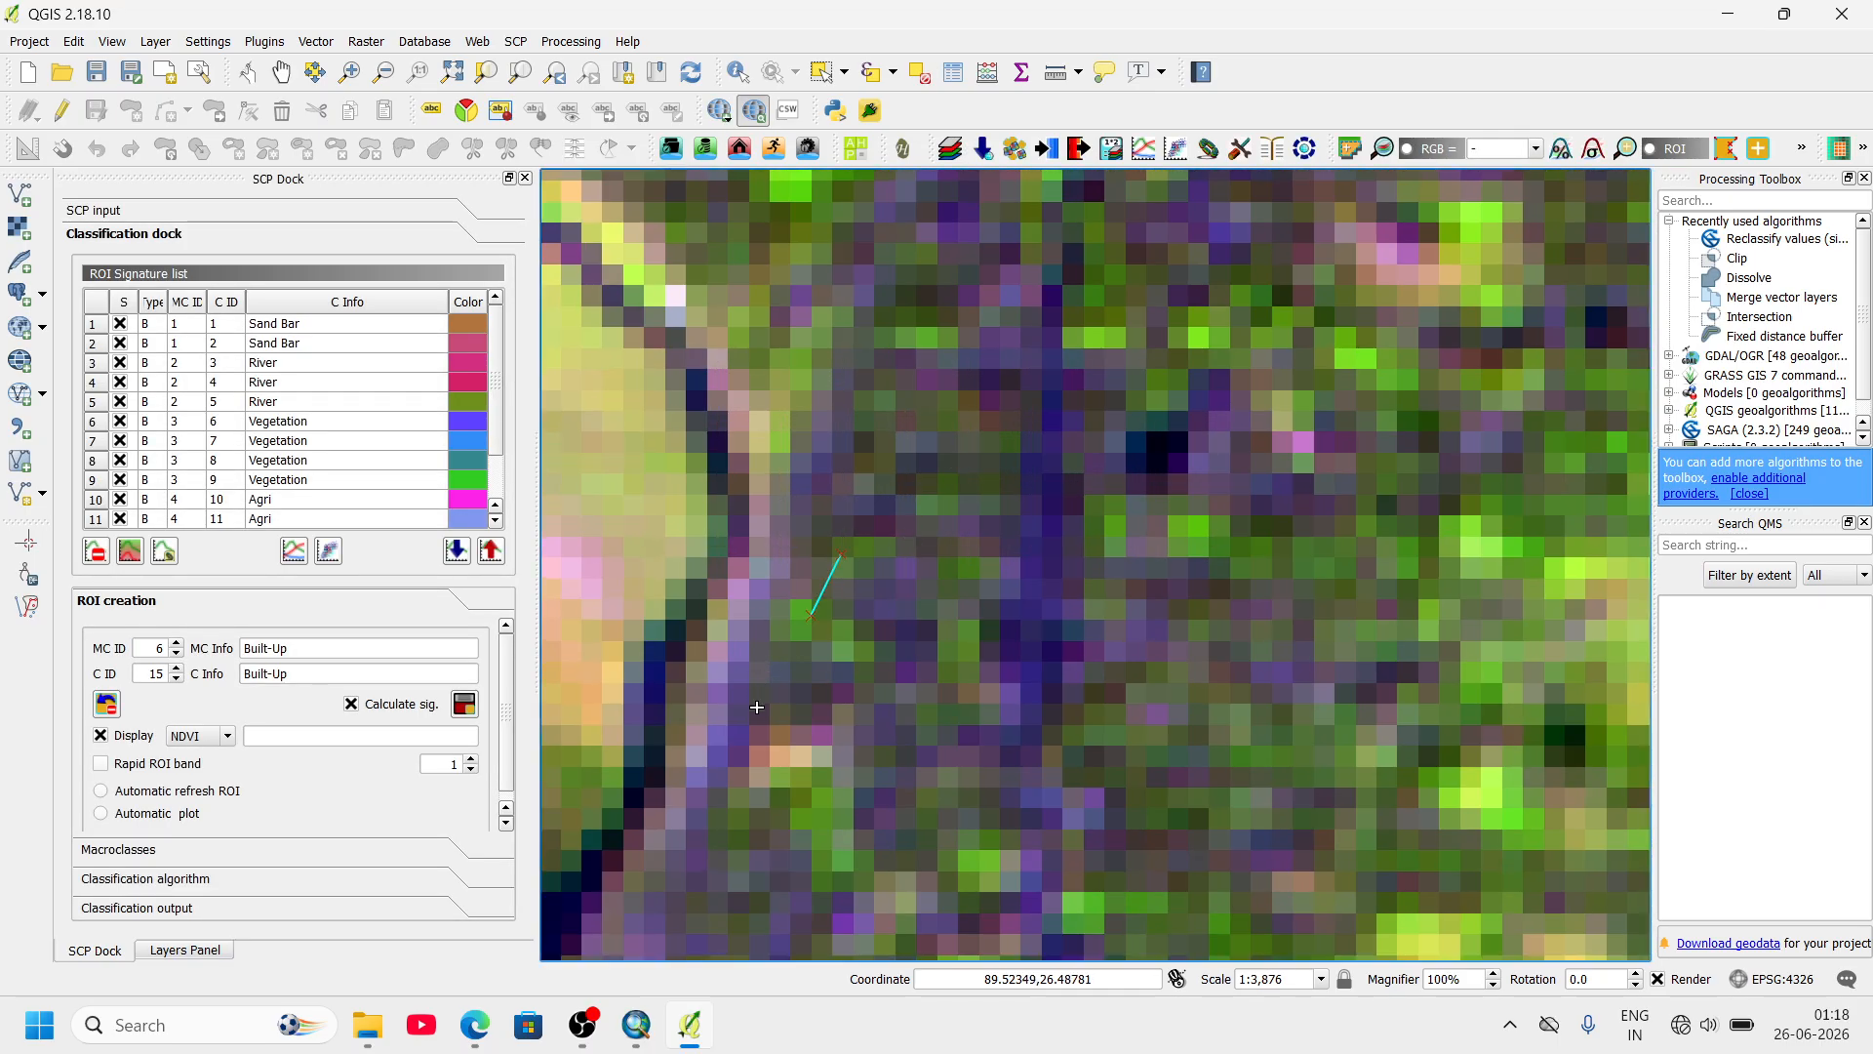
click(759, 703)
click(756, 763)
click(797, 803)
click(847, 803)
click(902, 775)
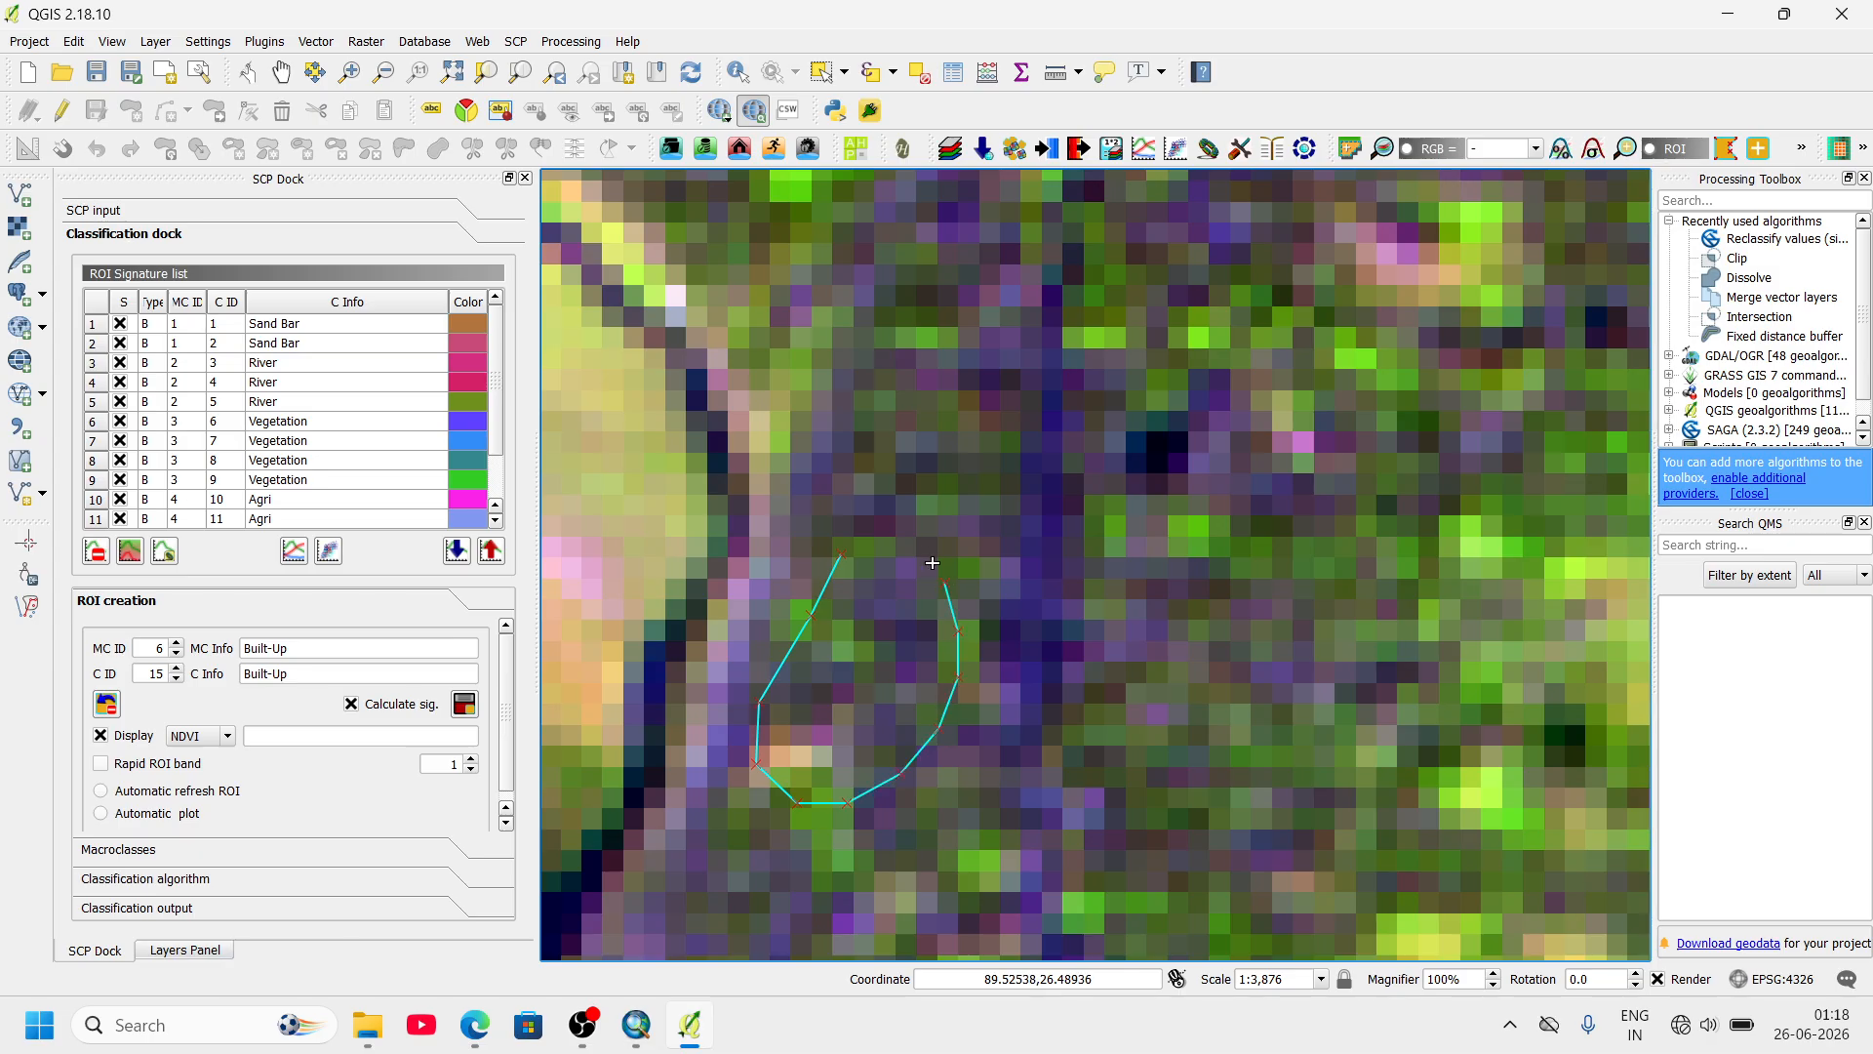
right_click(859, 546)
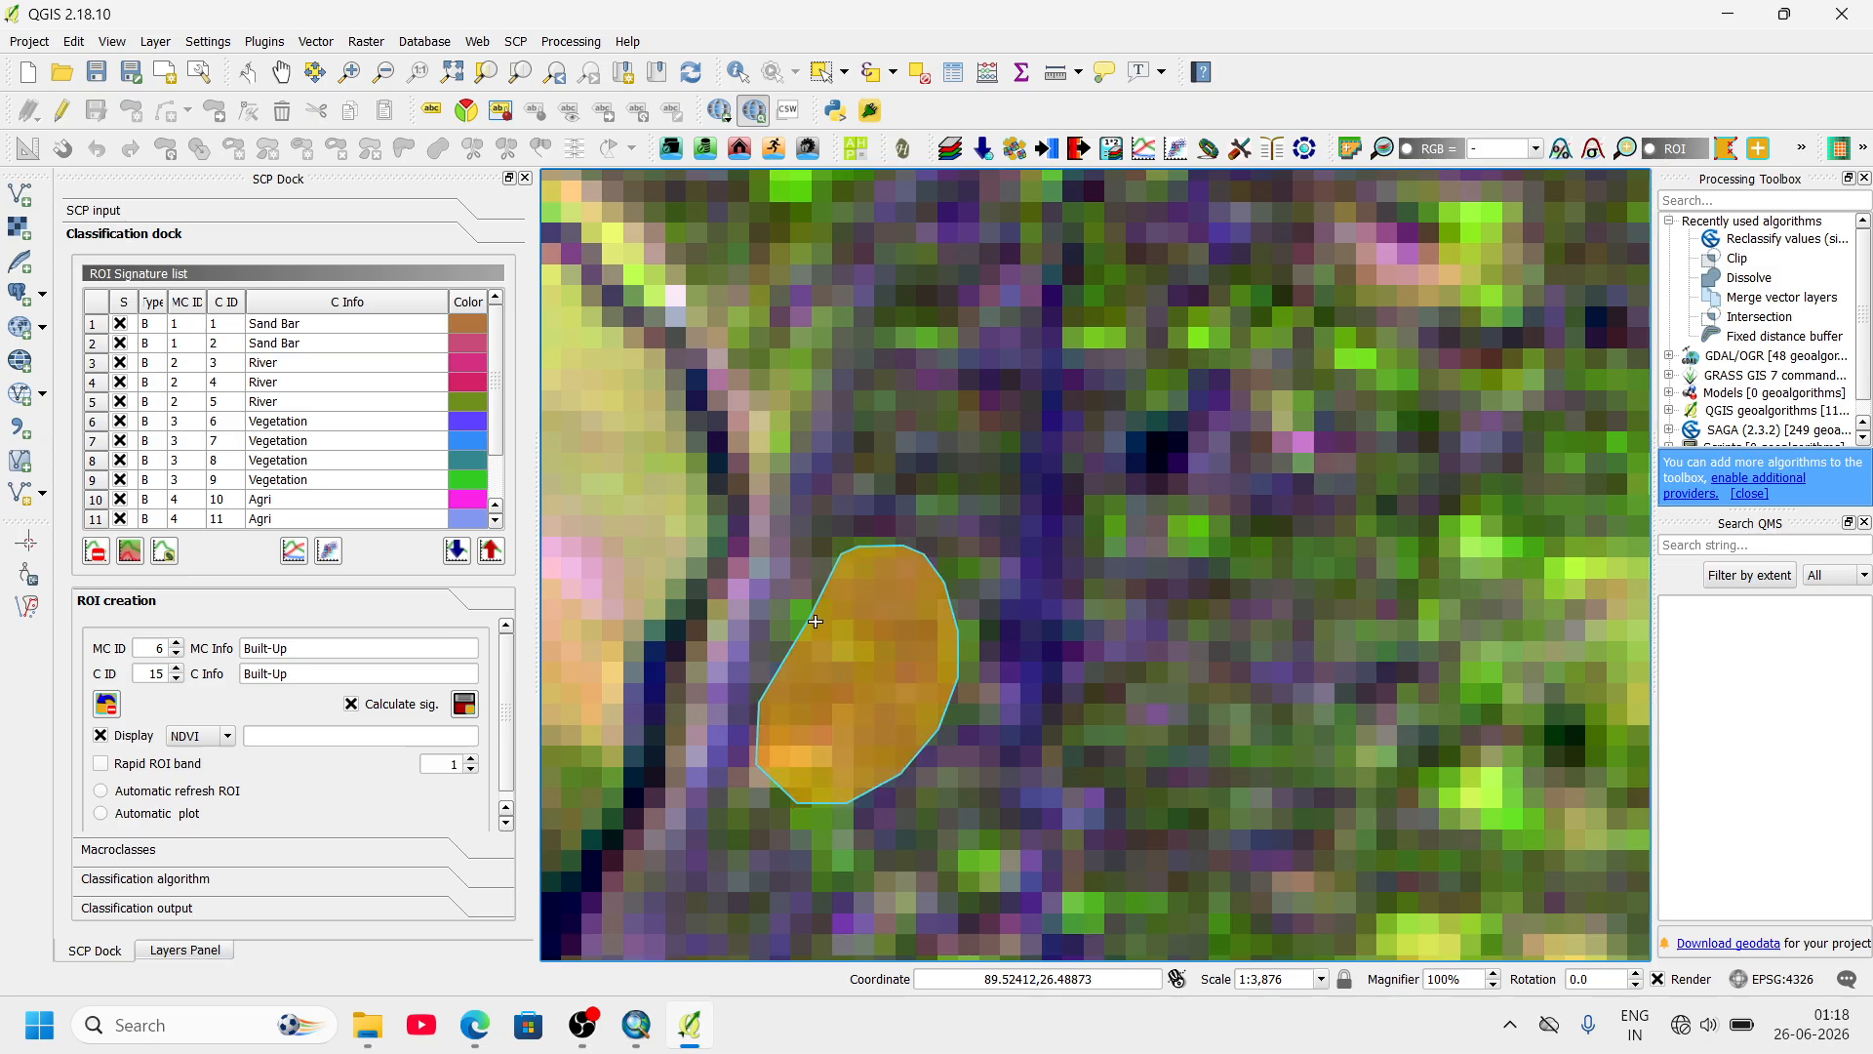
click(465, 706)
scroll(881, 397, down, 2)
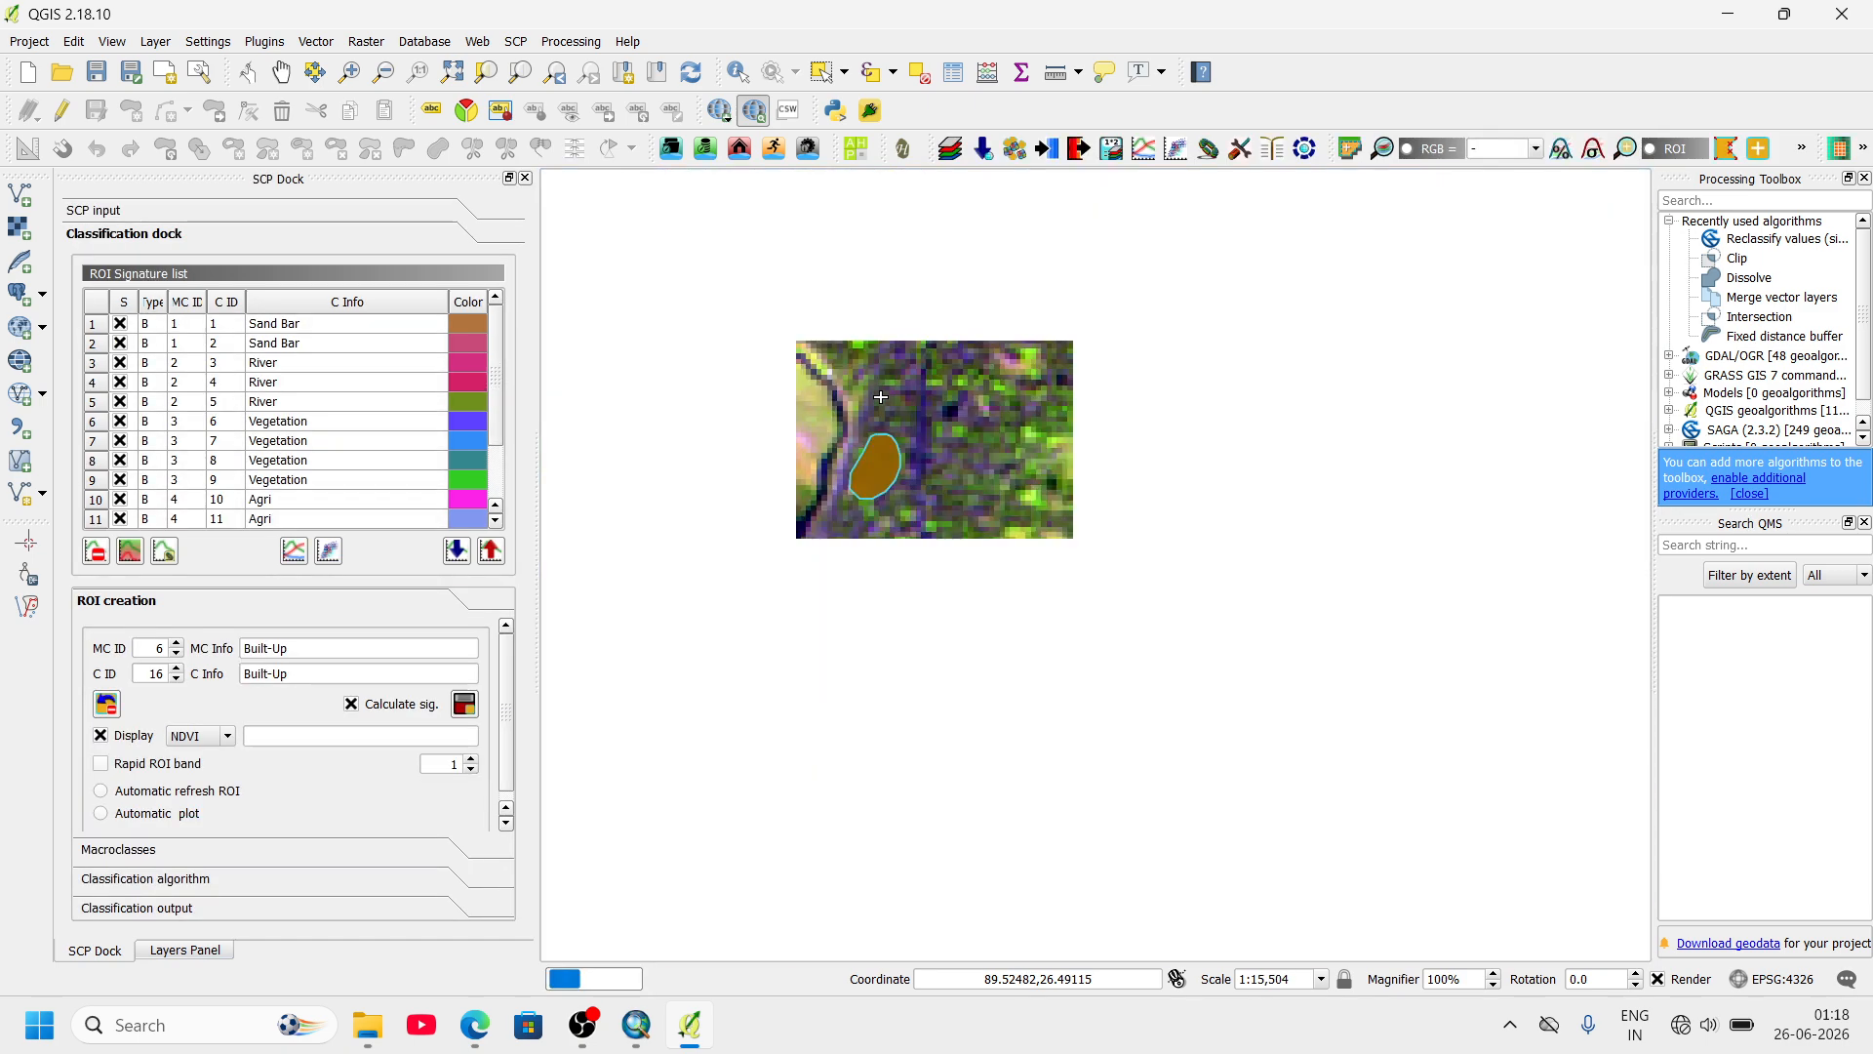
- Draw a ROI polygon over the dark purple urban area just west of the bright-green oxbow, and save it as a third Built-Up sample
scroll(882, 398, down, 4)
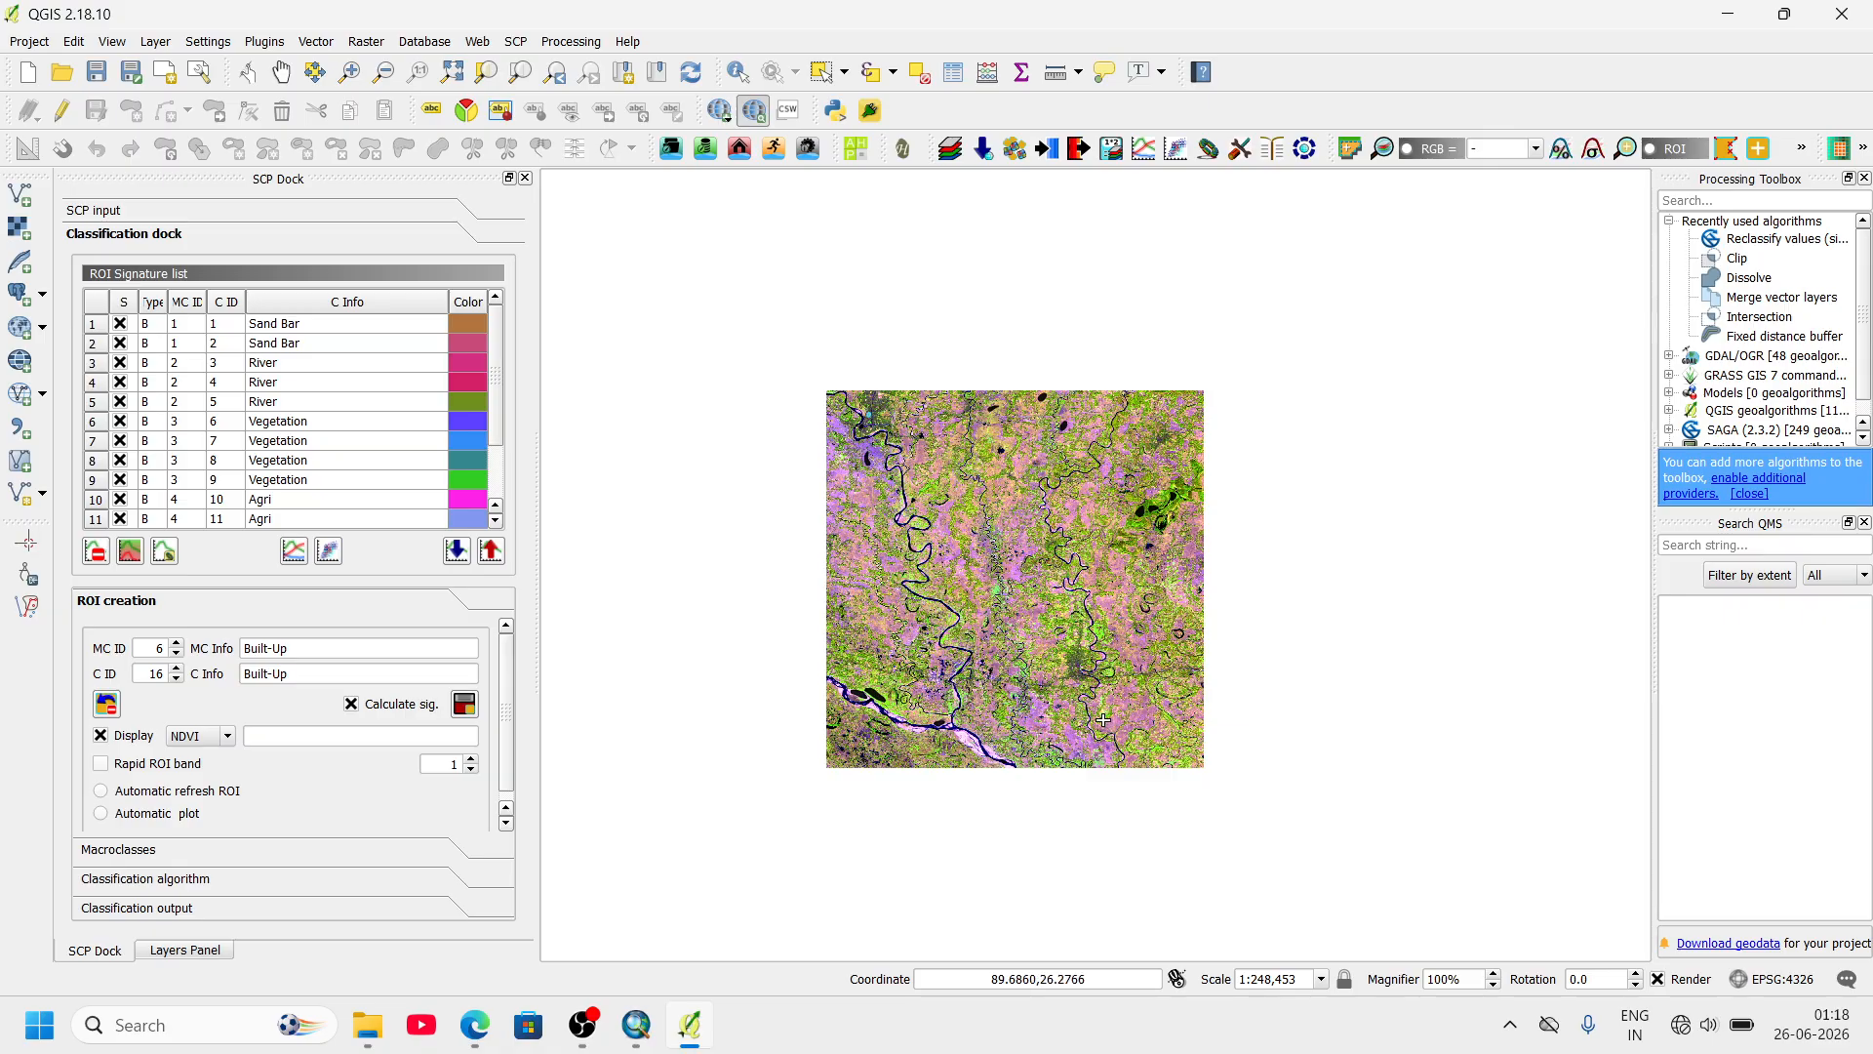
scroll(1103, 719, up, 5)
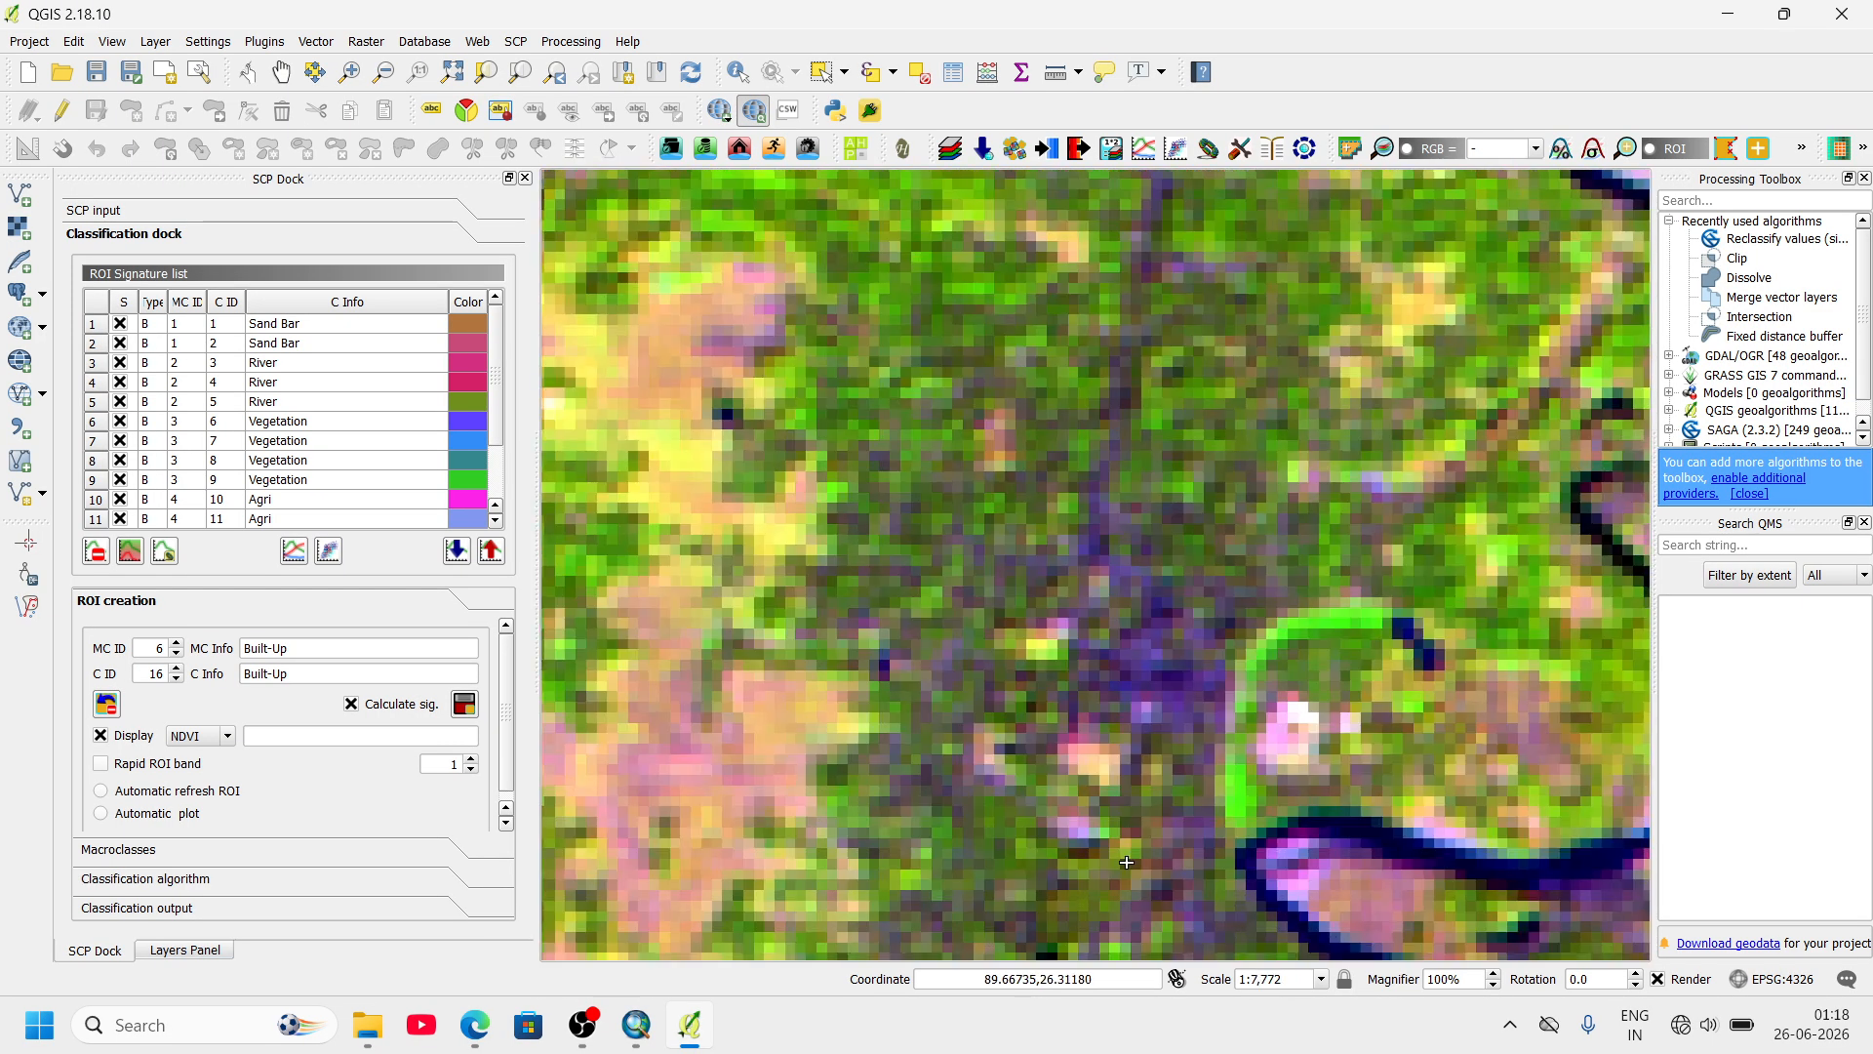
scroll(1127, 862, up, 1)
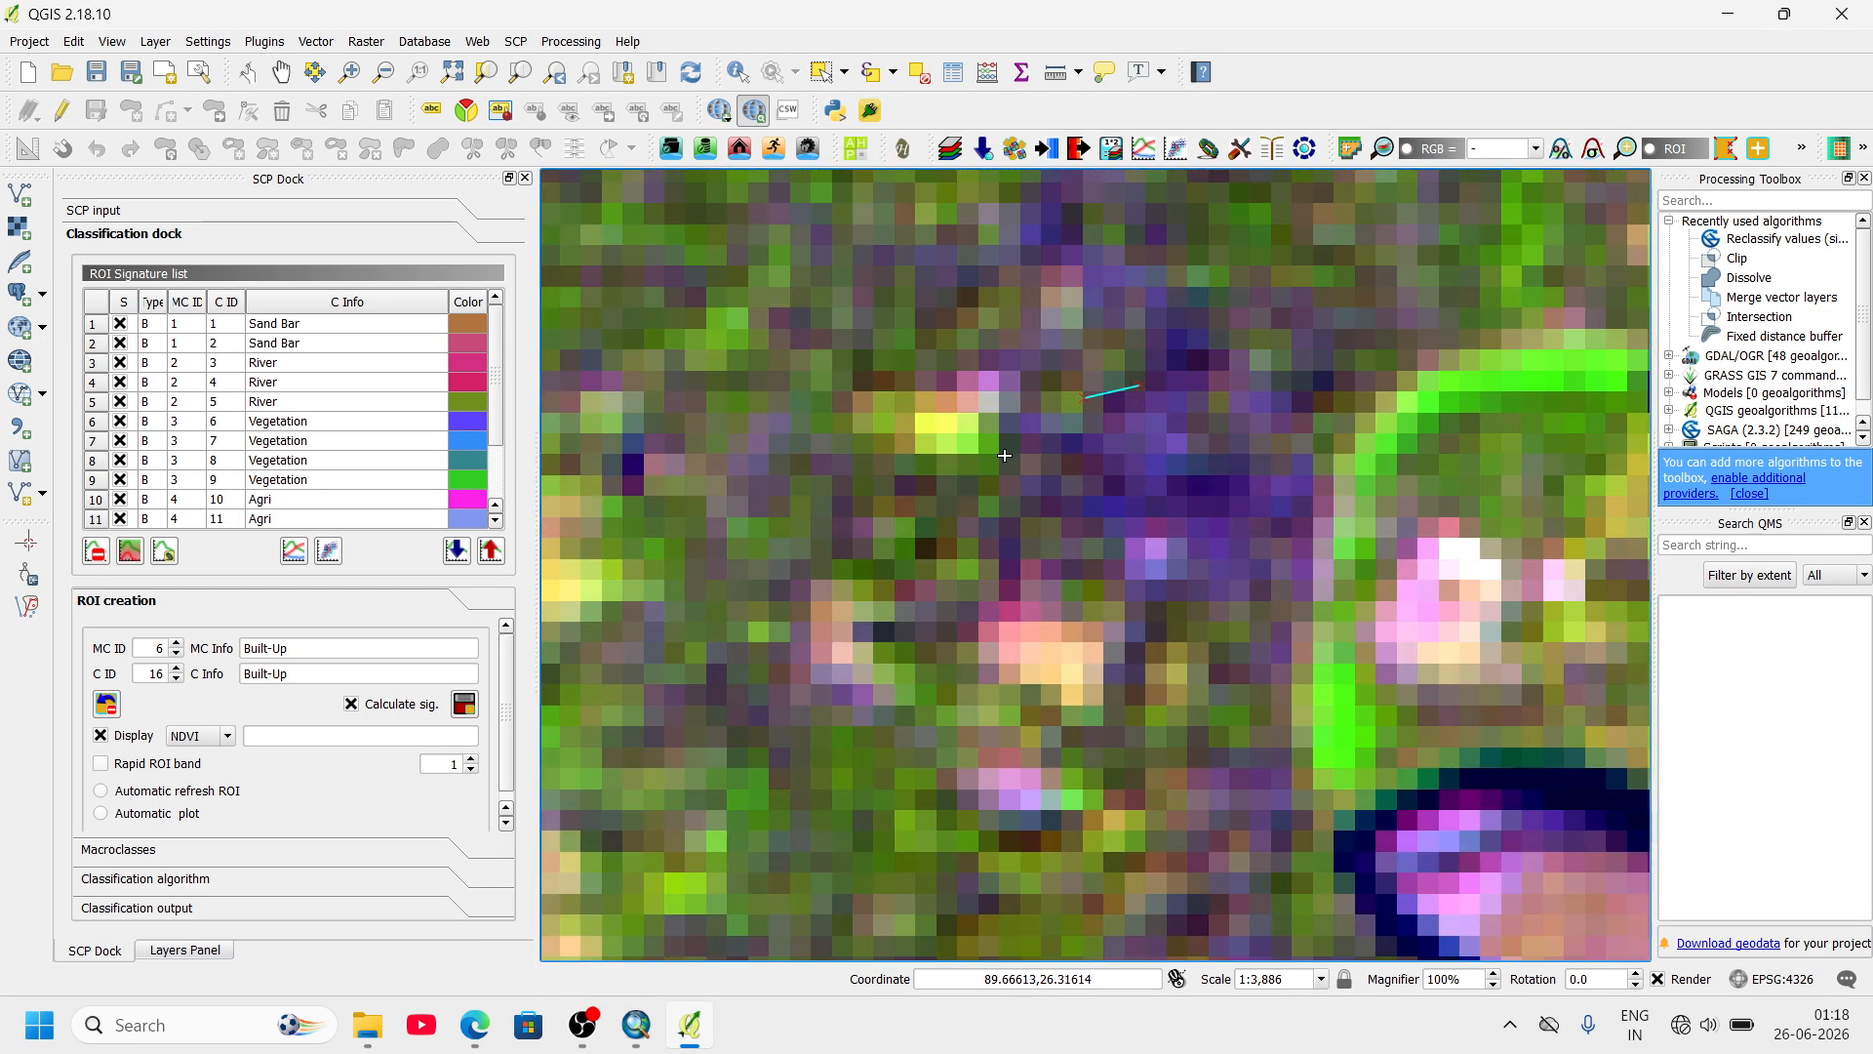
click(1005, 459)
click(1024, 559)
click(1140, 587)
click(1241, 565)
click(1282, 492)
click(1240, 433)
click(1192, 405)
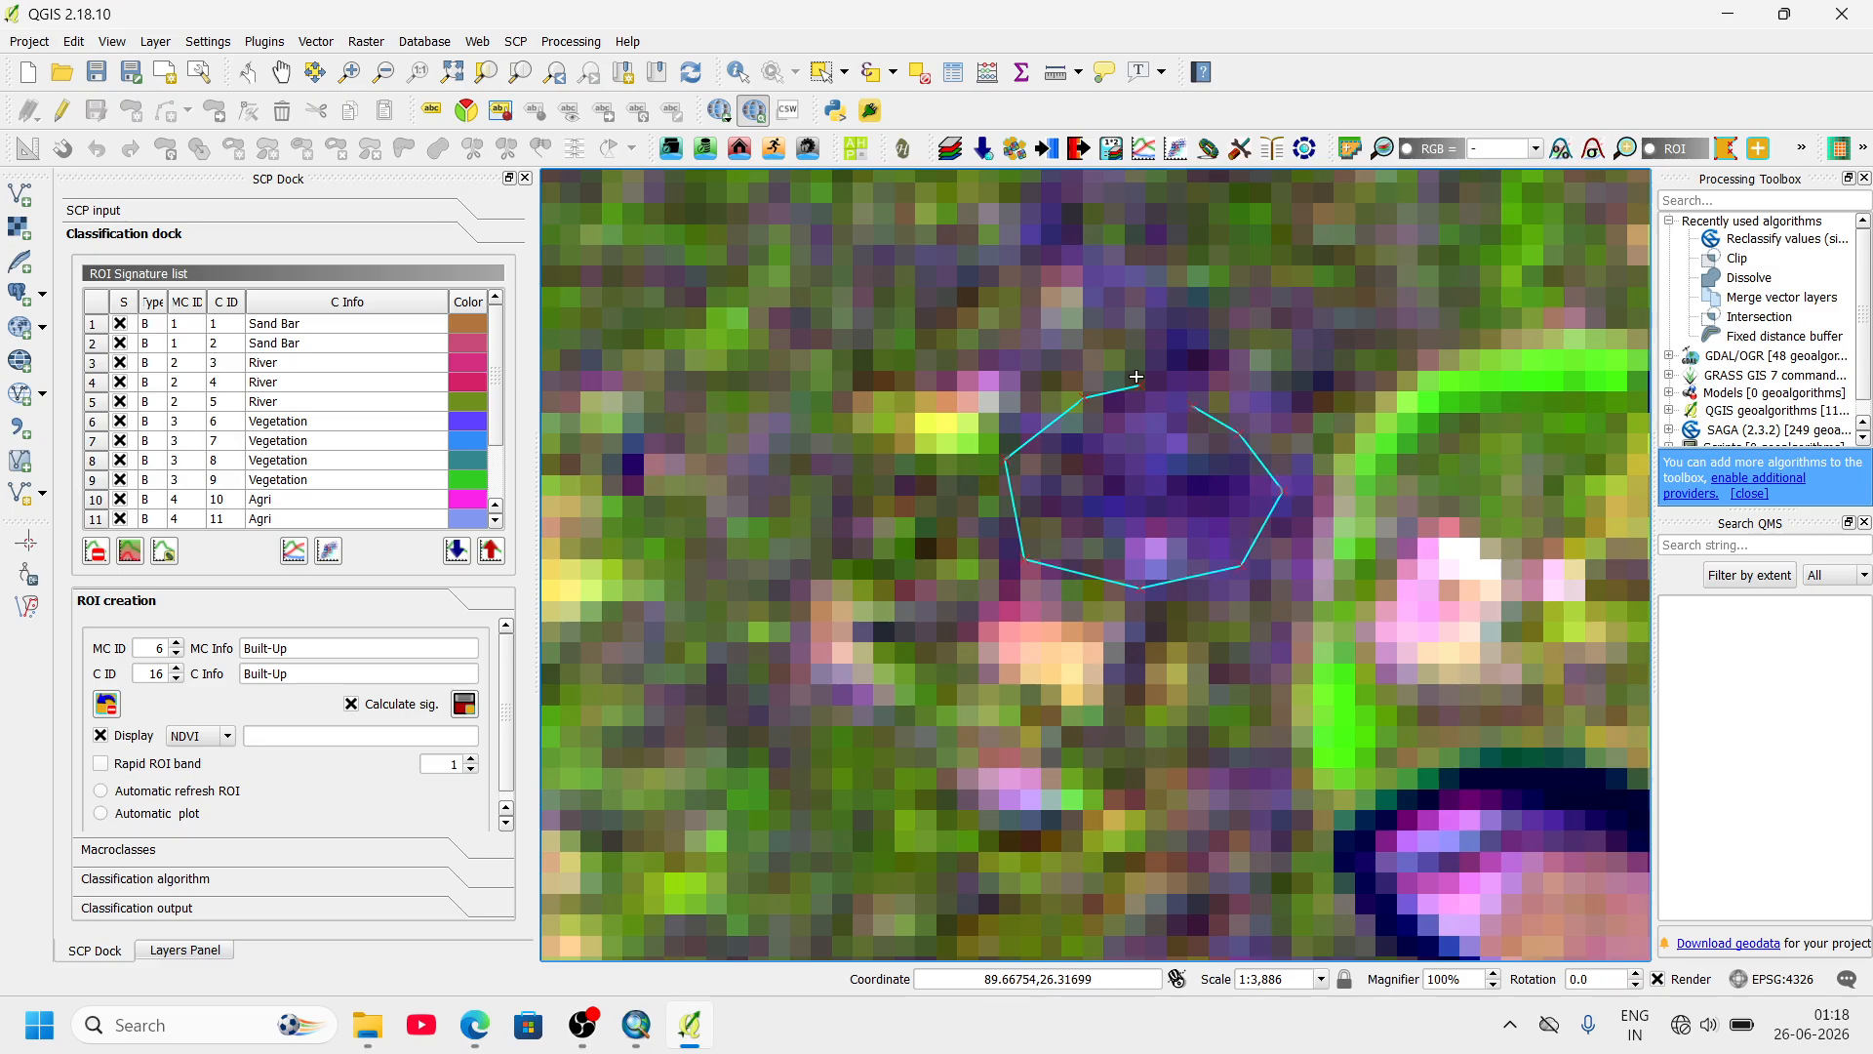
right_click(1137, 376)
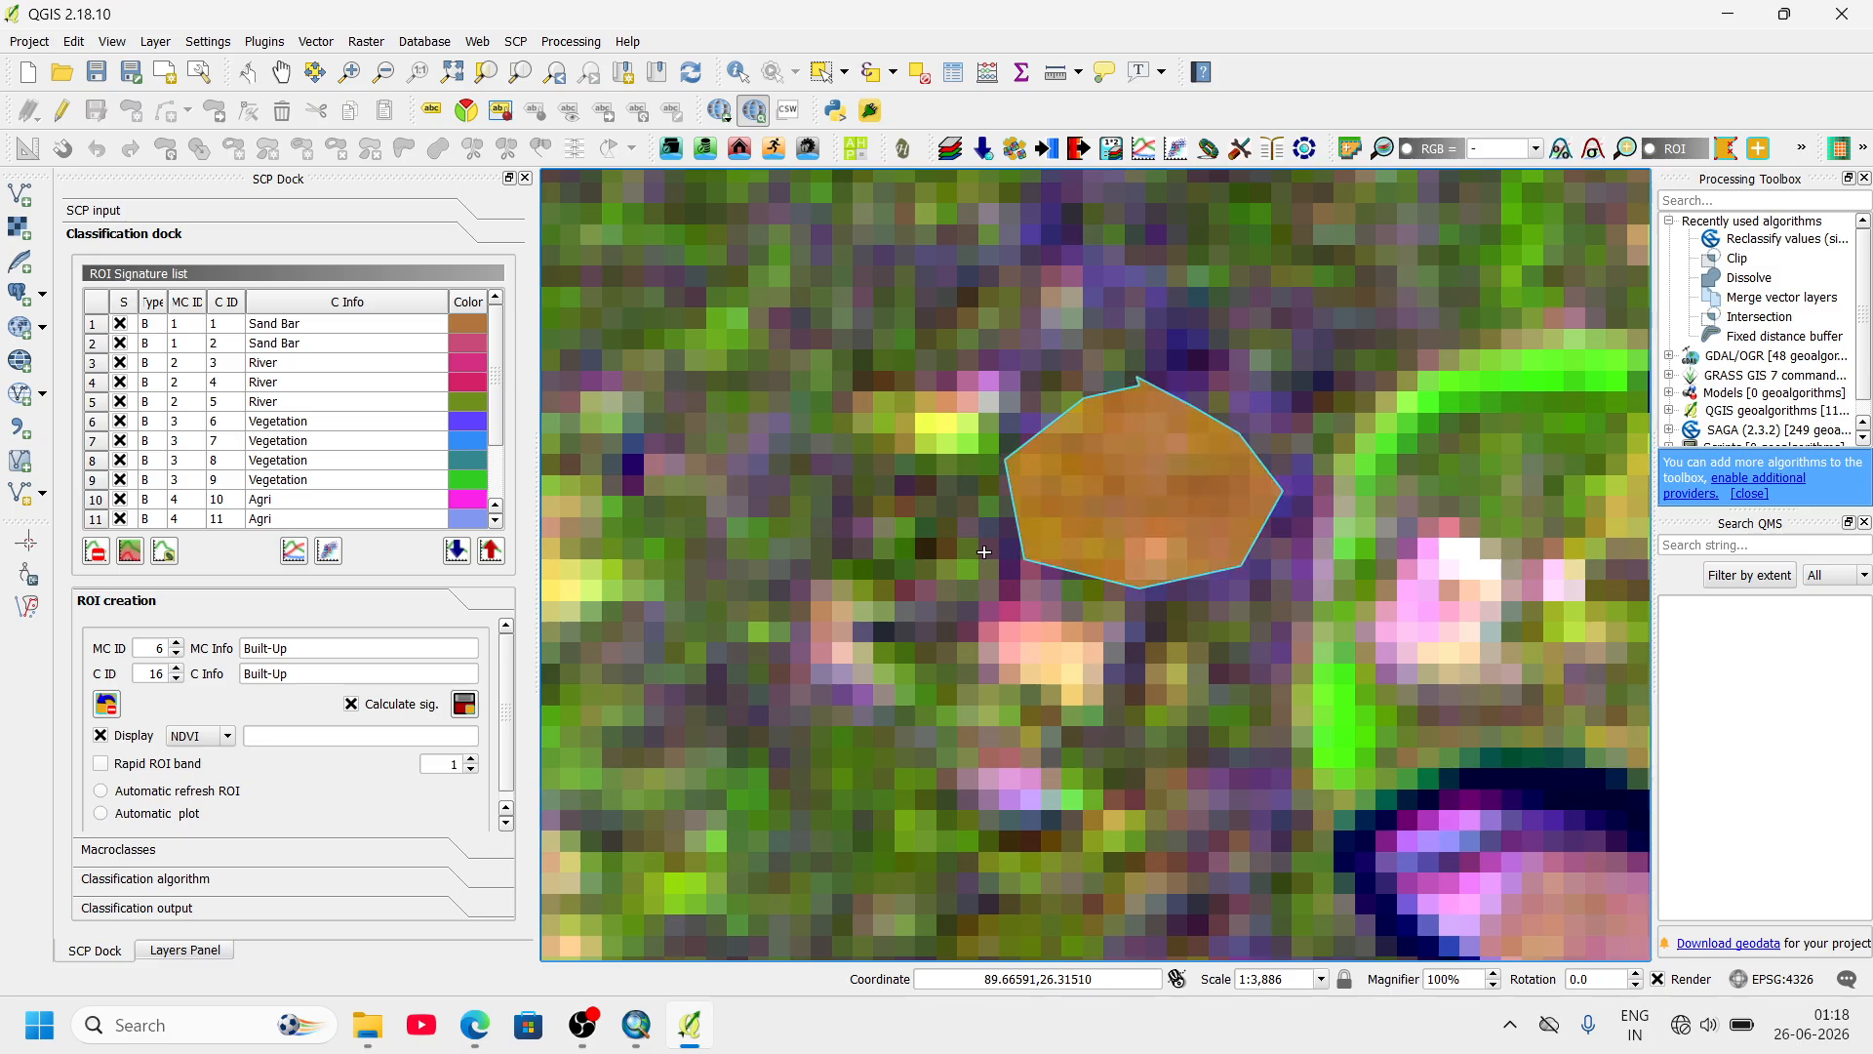
click(464, 705)
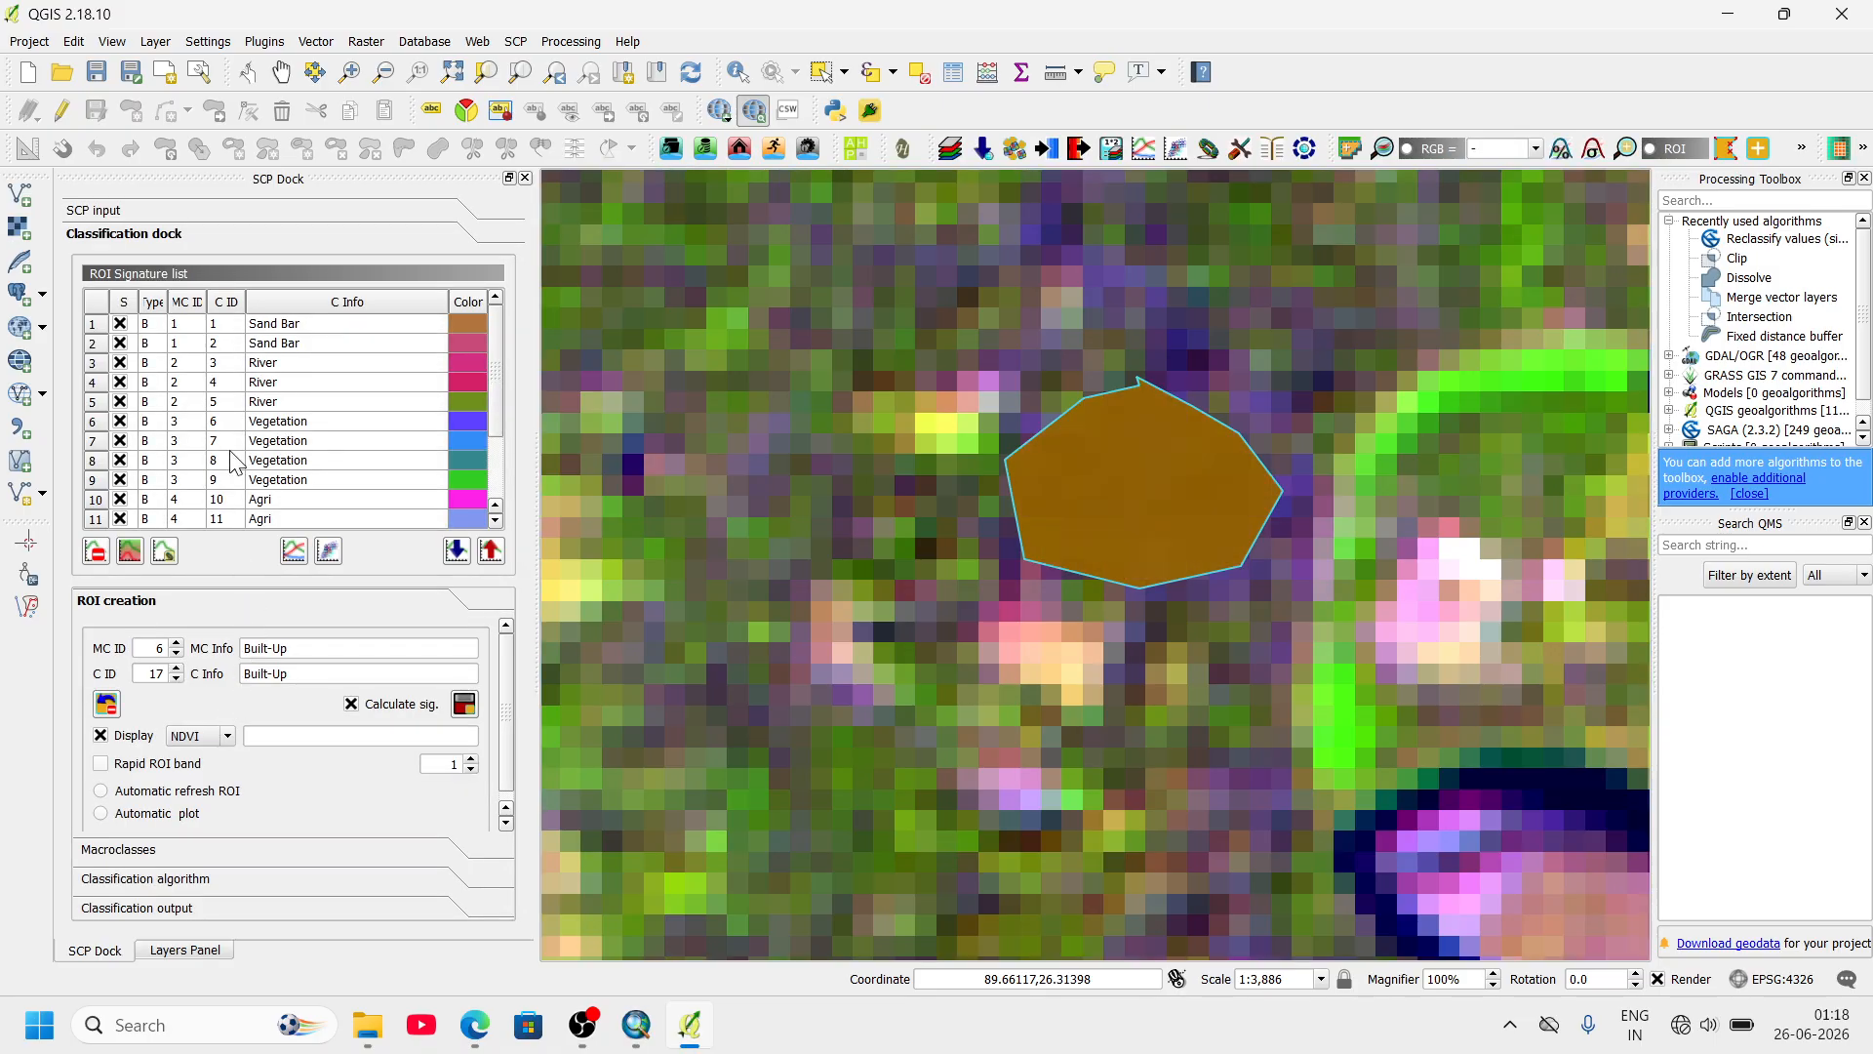
- Merge the two Sand Bar signatures into one, and widen the macroclass ID column of the signature list
click(94, 325)
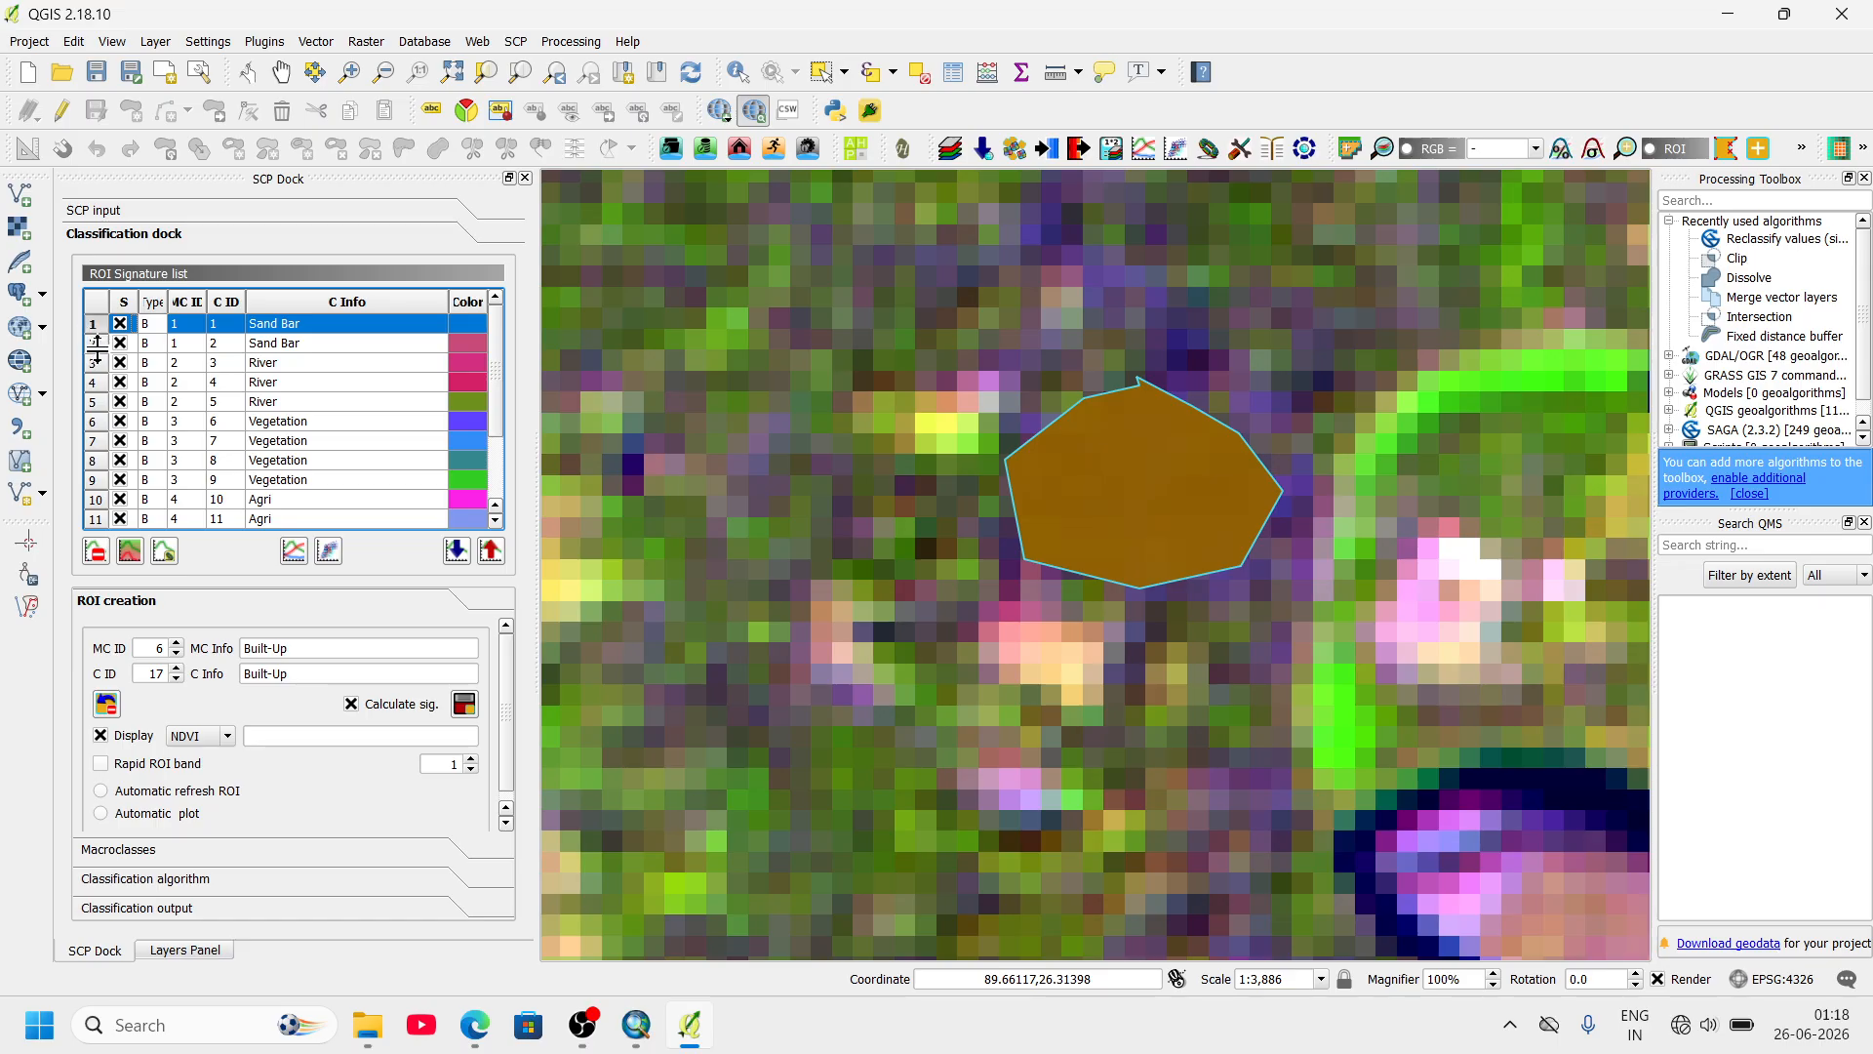
shift+click(94, 343)
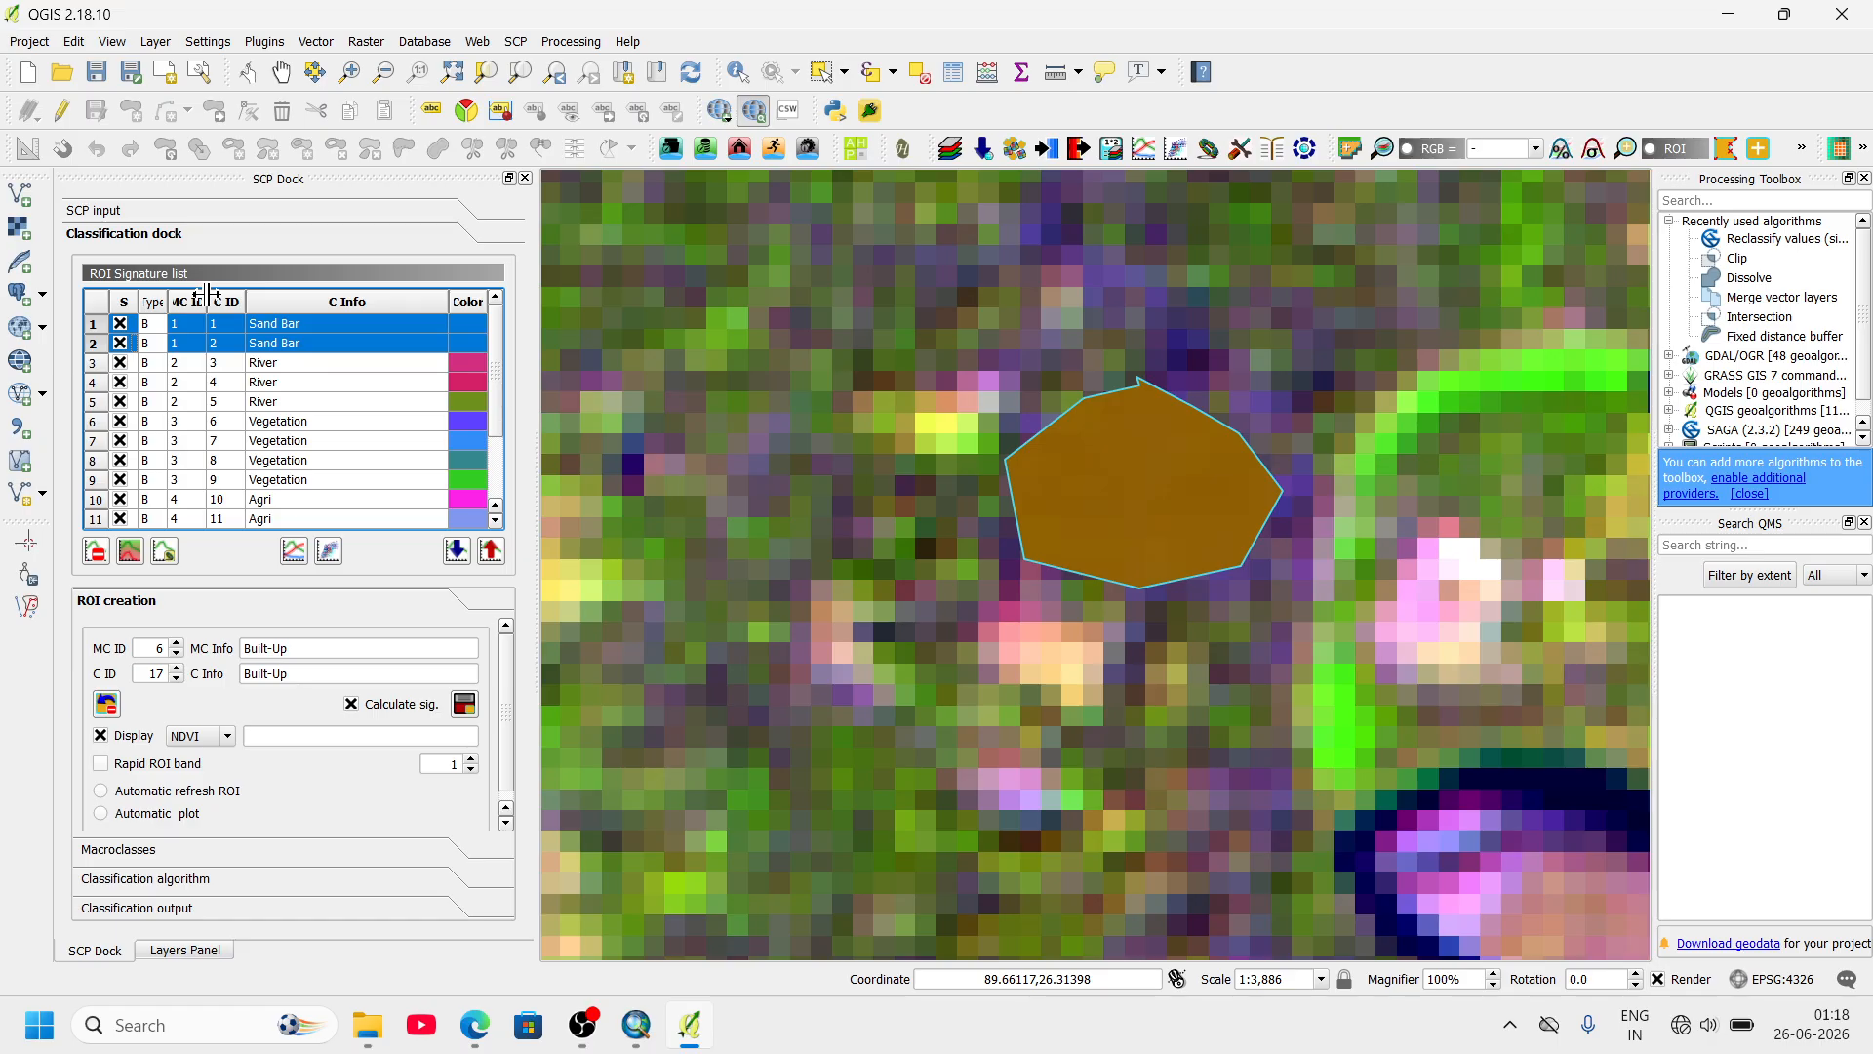
drag(208, 301, 258, 300)
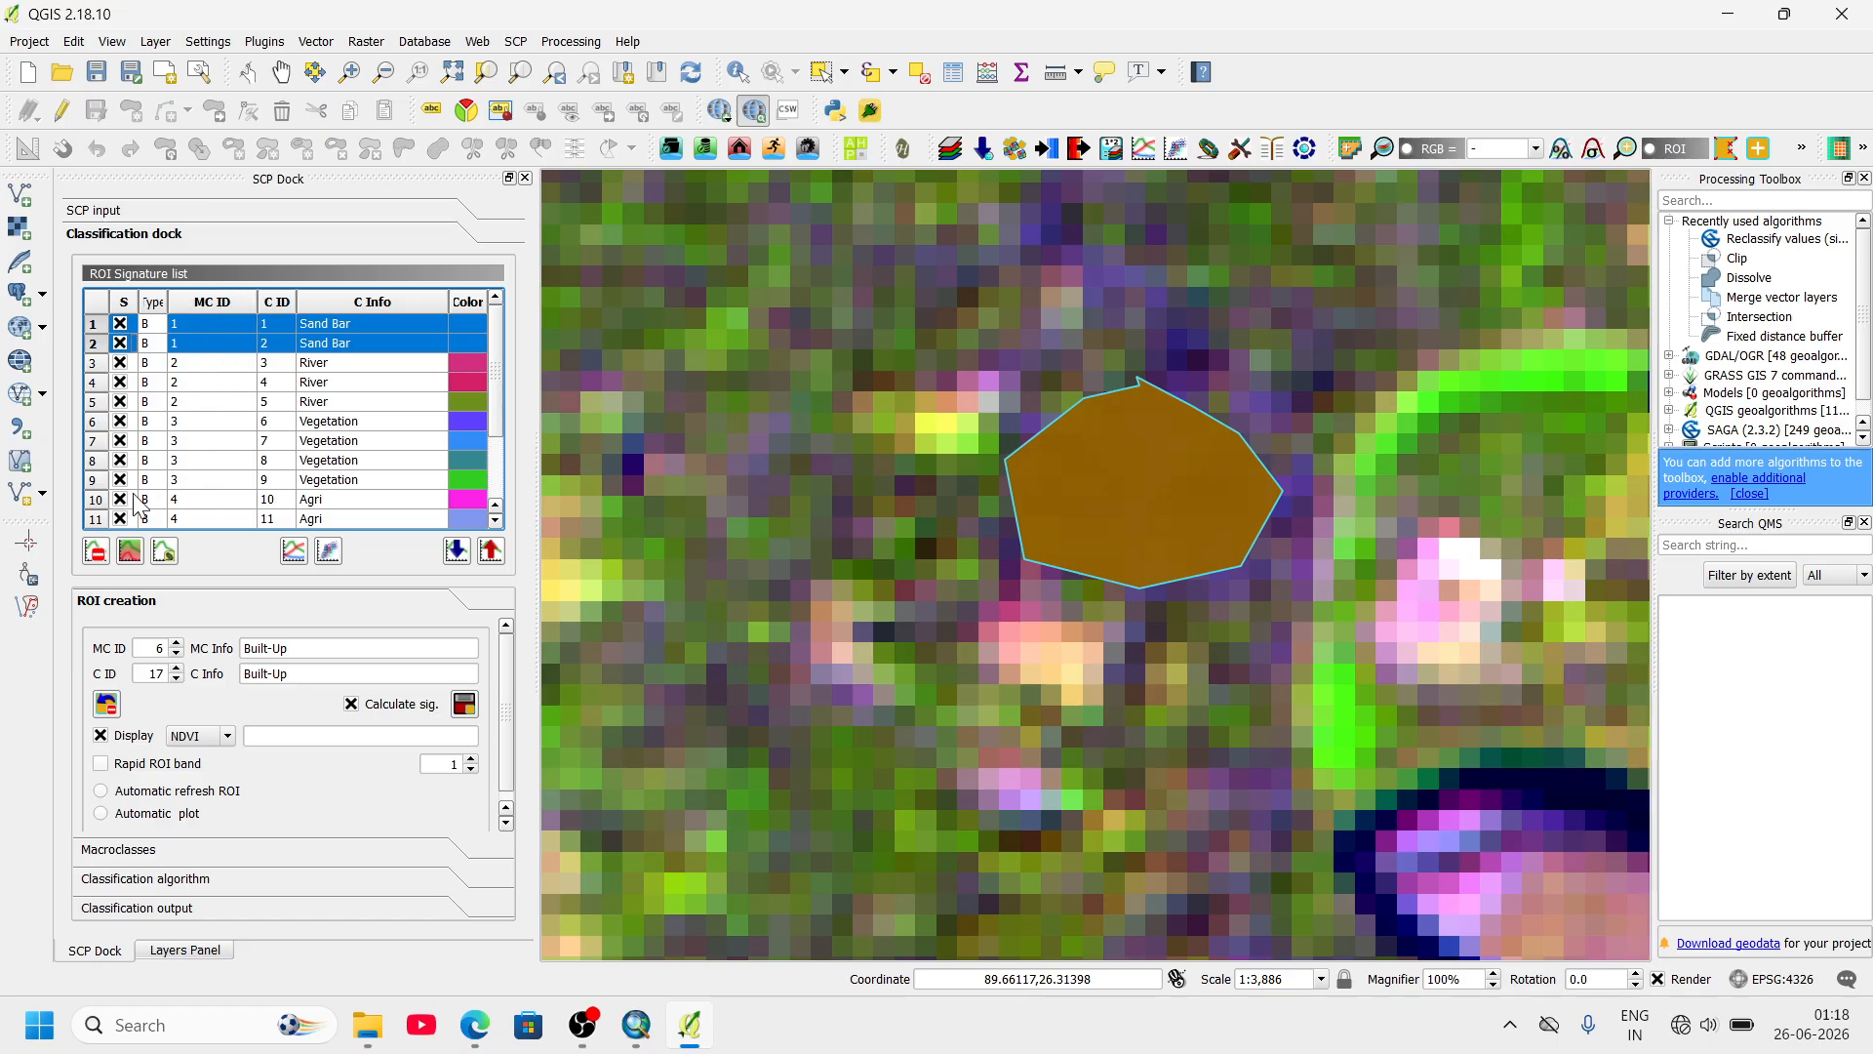
click(129, 551)
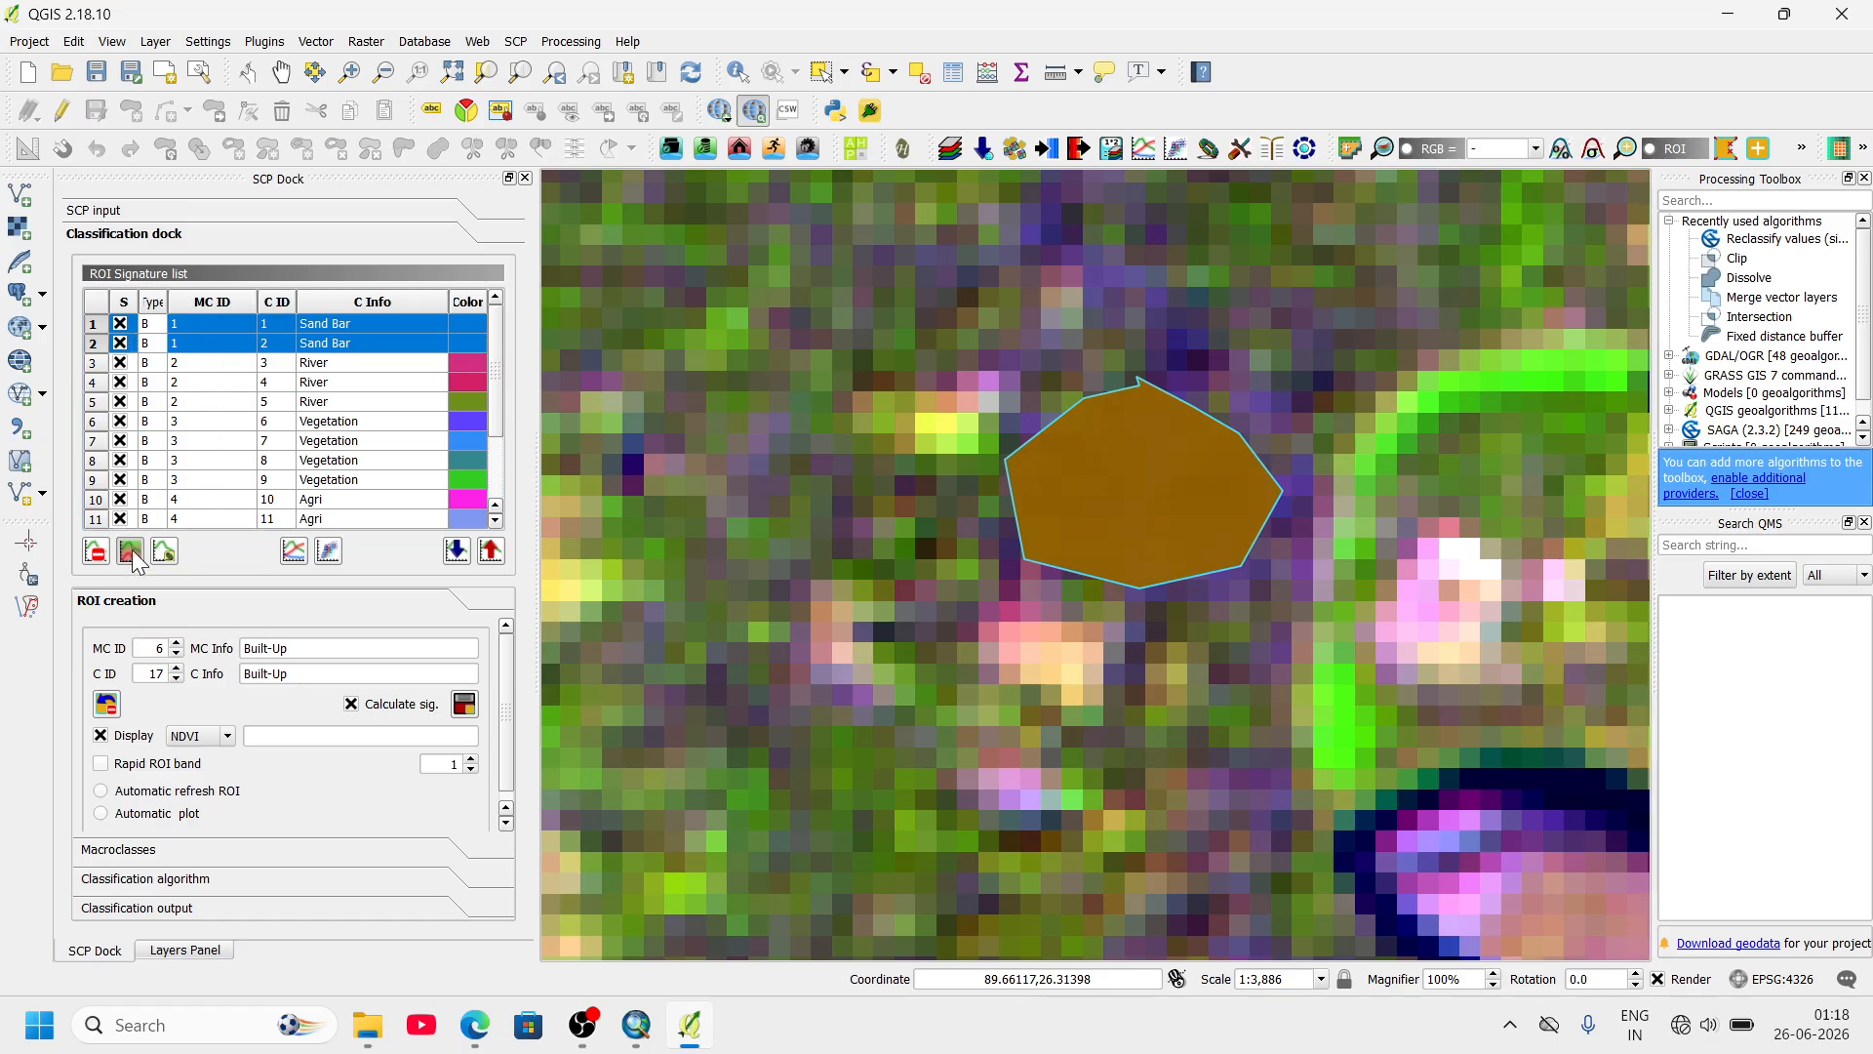
click(881, 568)
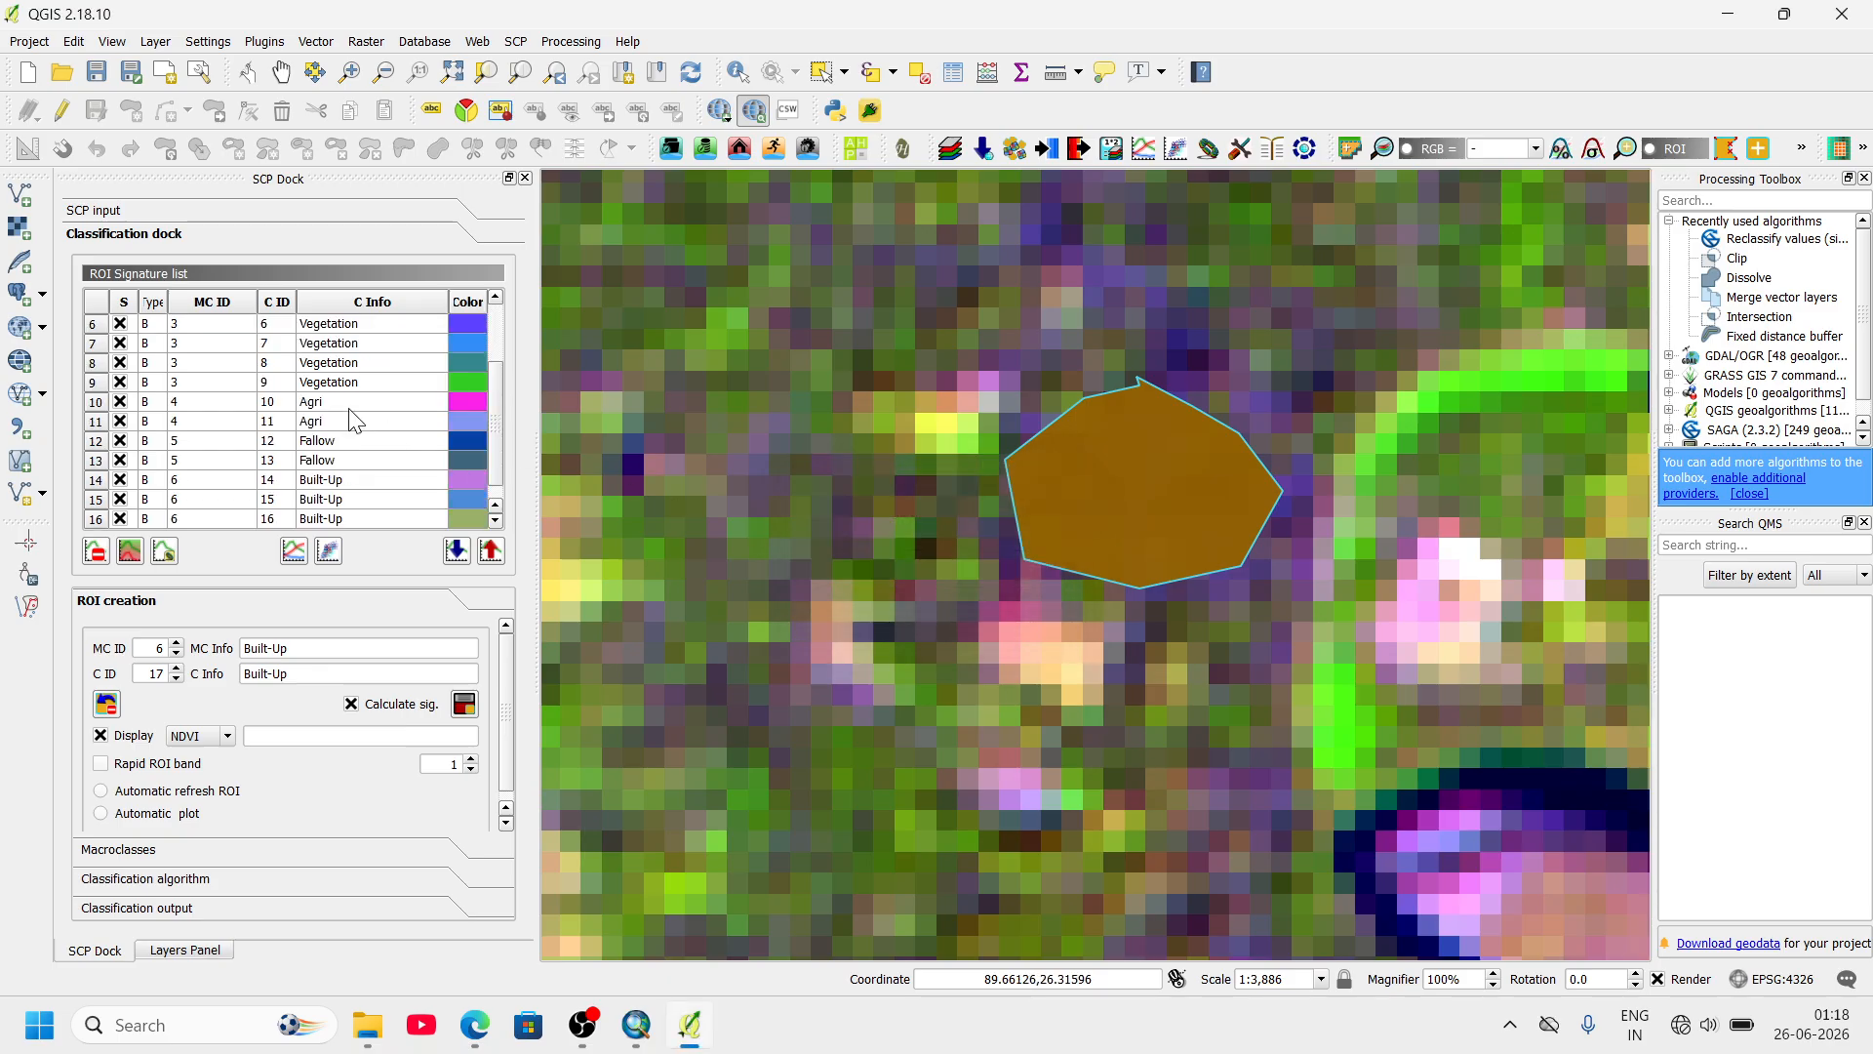
- Delete the two original Sand Bar signatures with class IDs 1 and 2, keeping the merged one
click(93, 323)
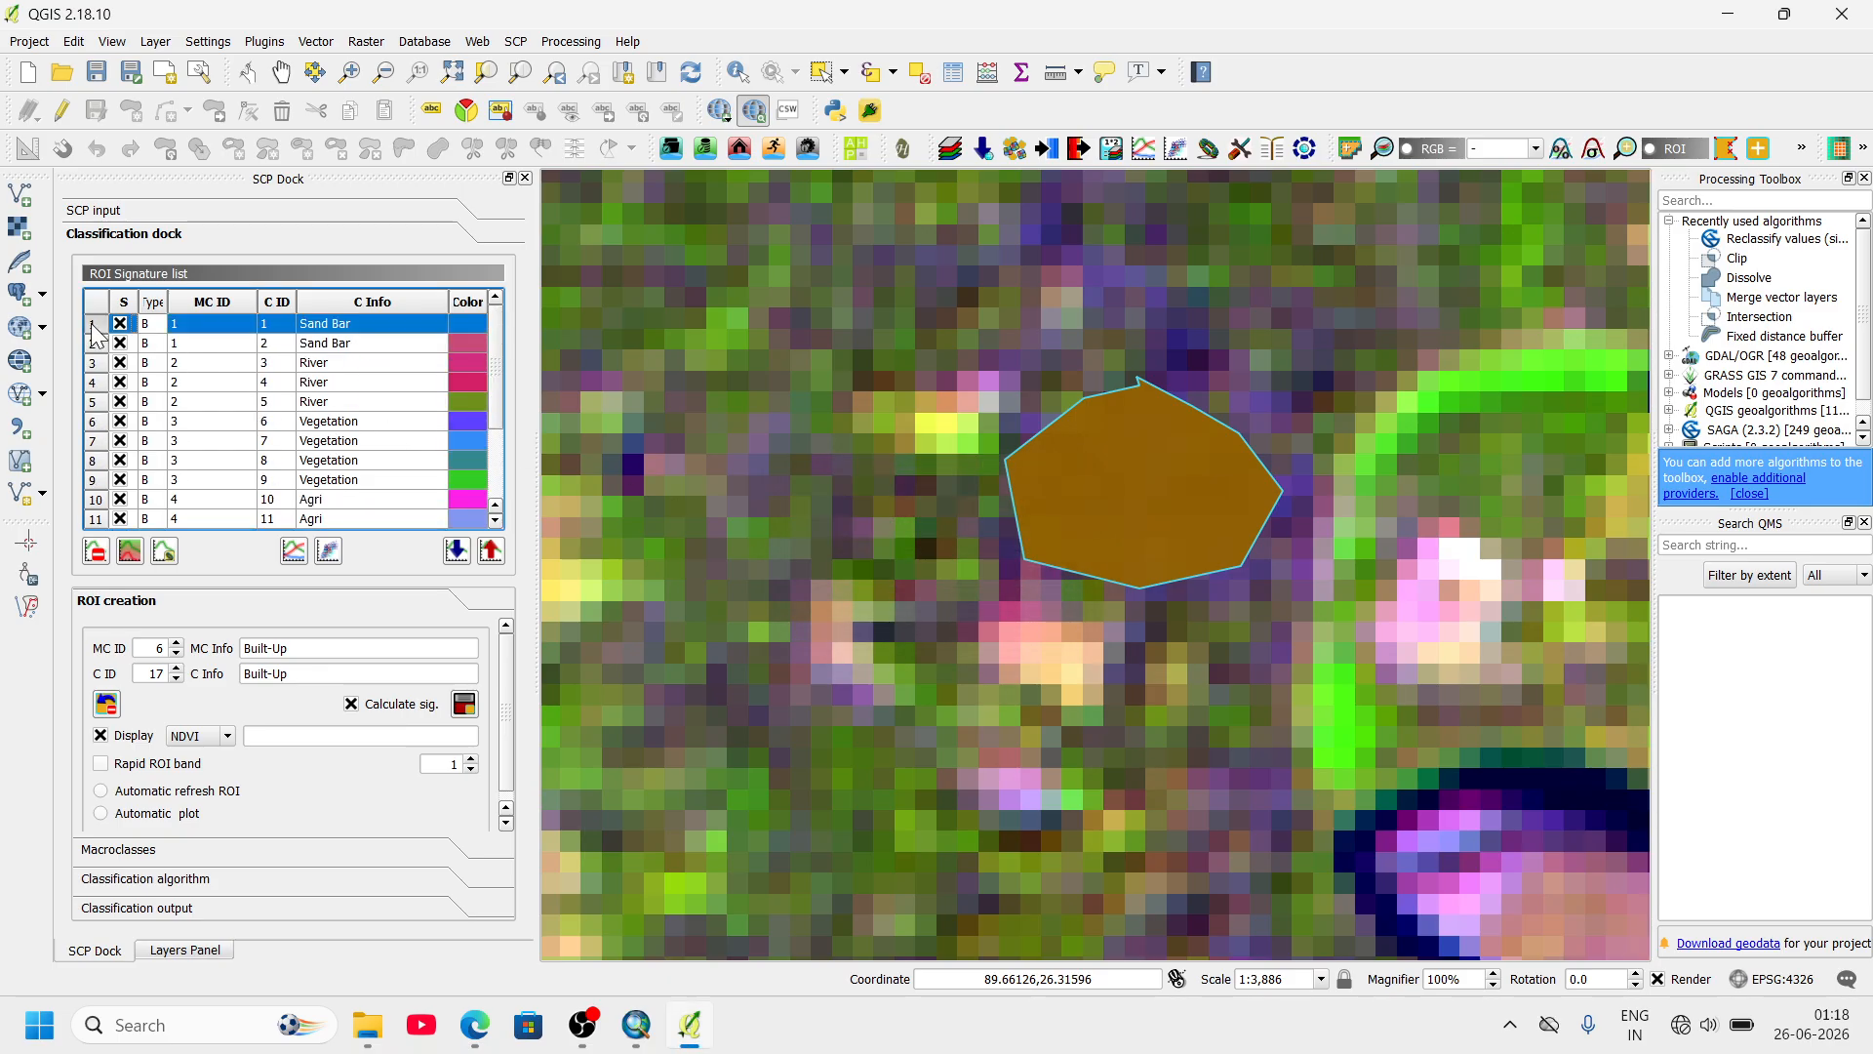
shift+click(93, 342)
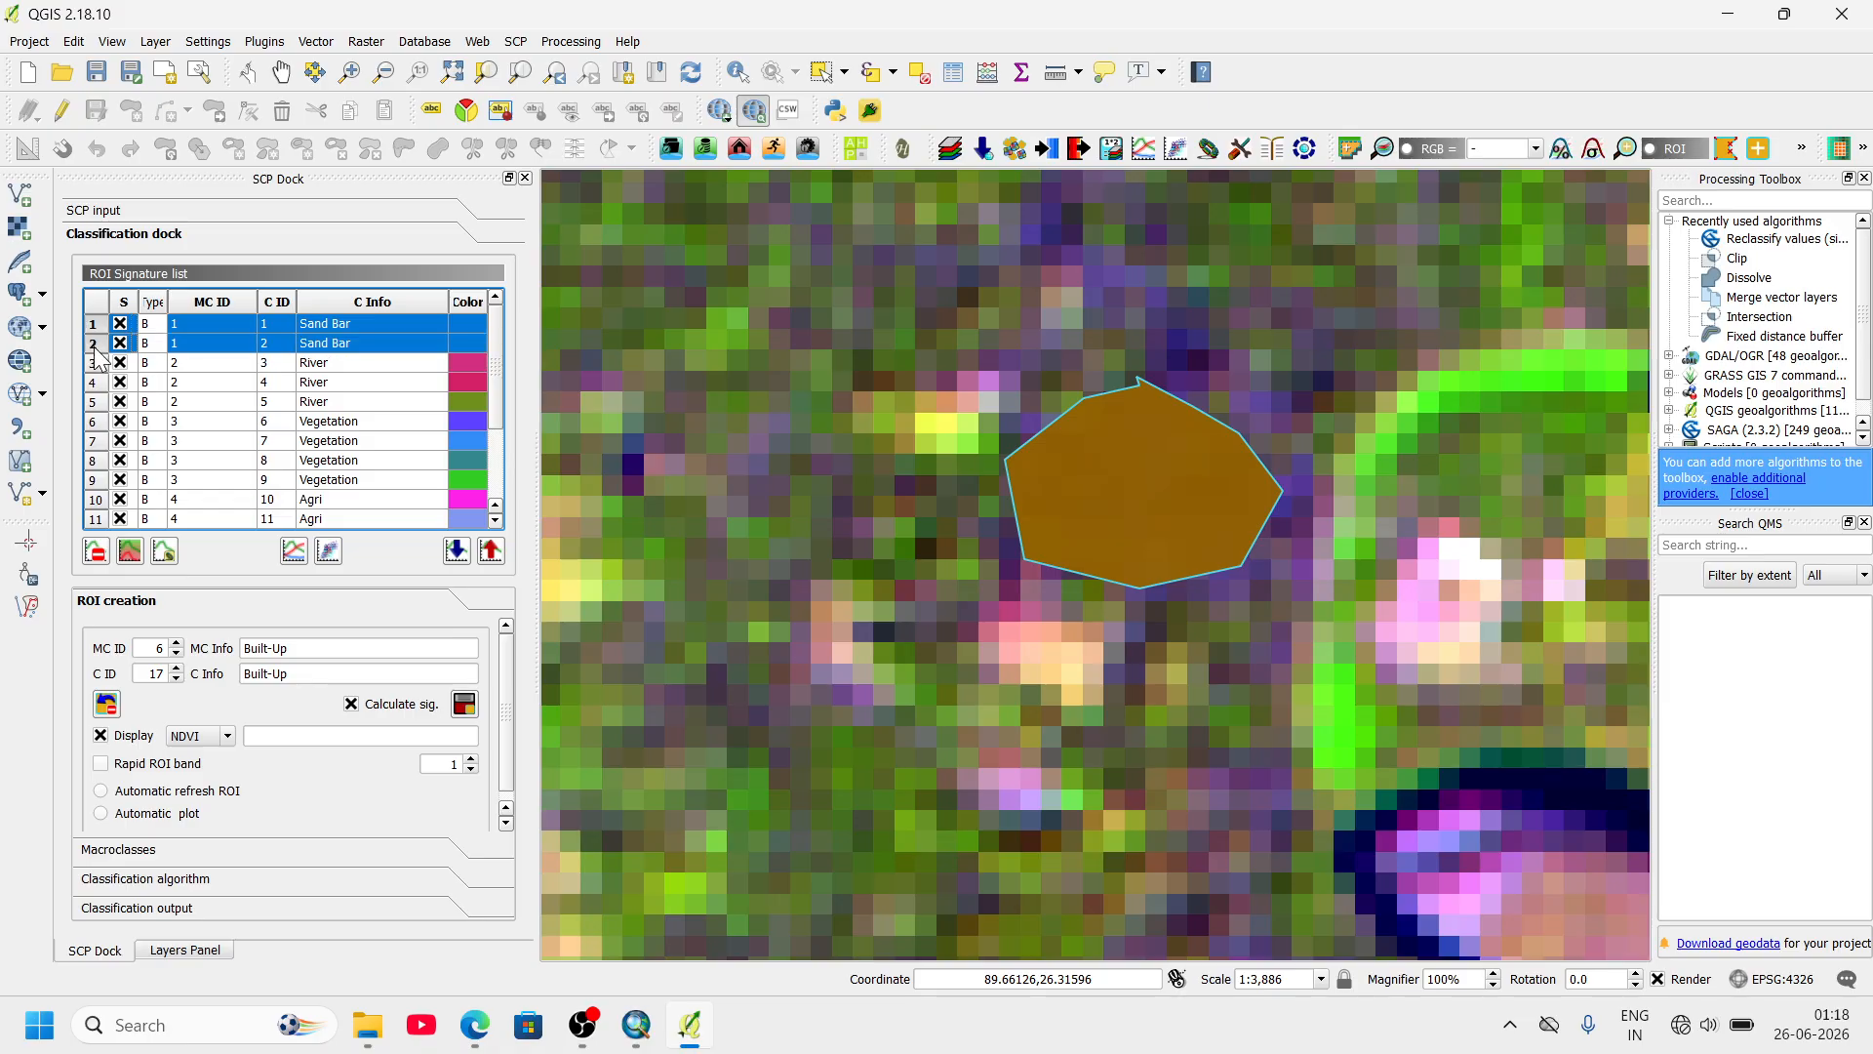
click(96, 551)
click(888, 576)
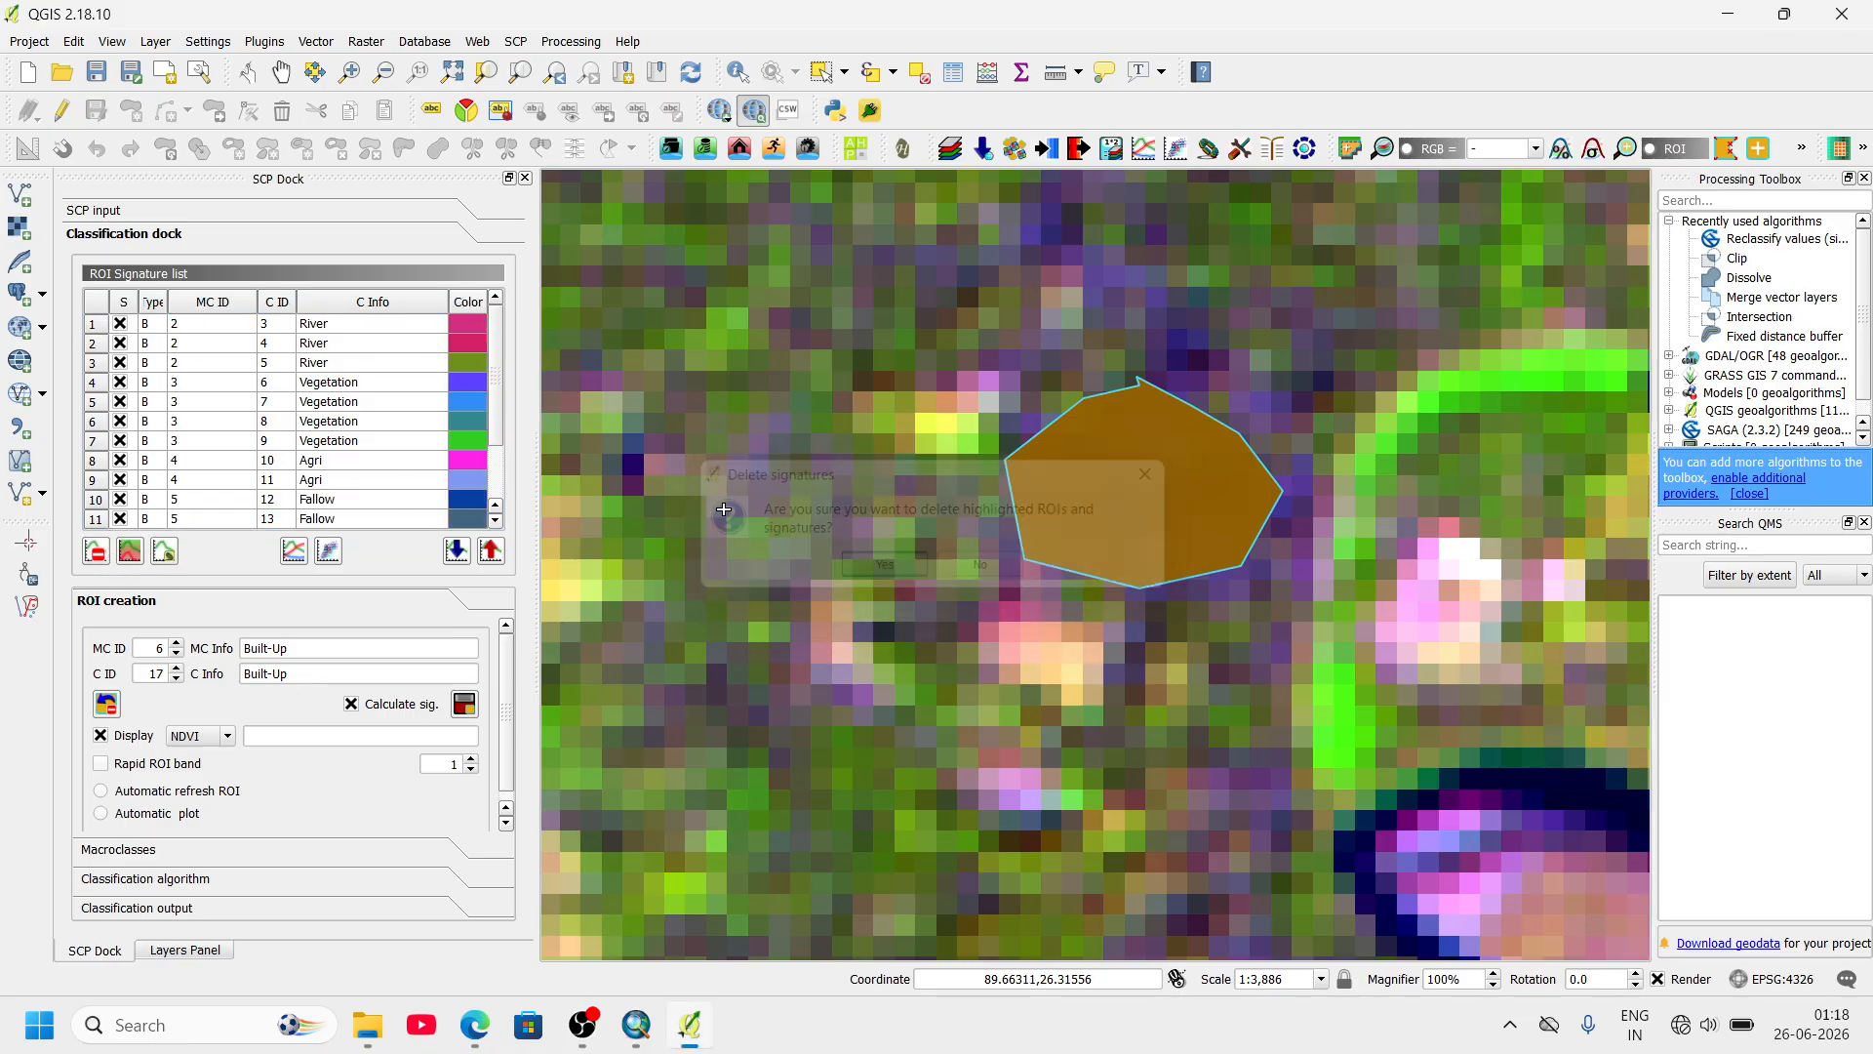
- Merge the three River signatures with class IDs 3, 4 and 5 into one signature
shift+click(94, 343)
shift+click(98, 364)
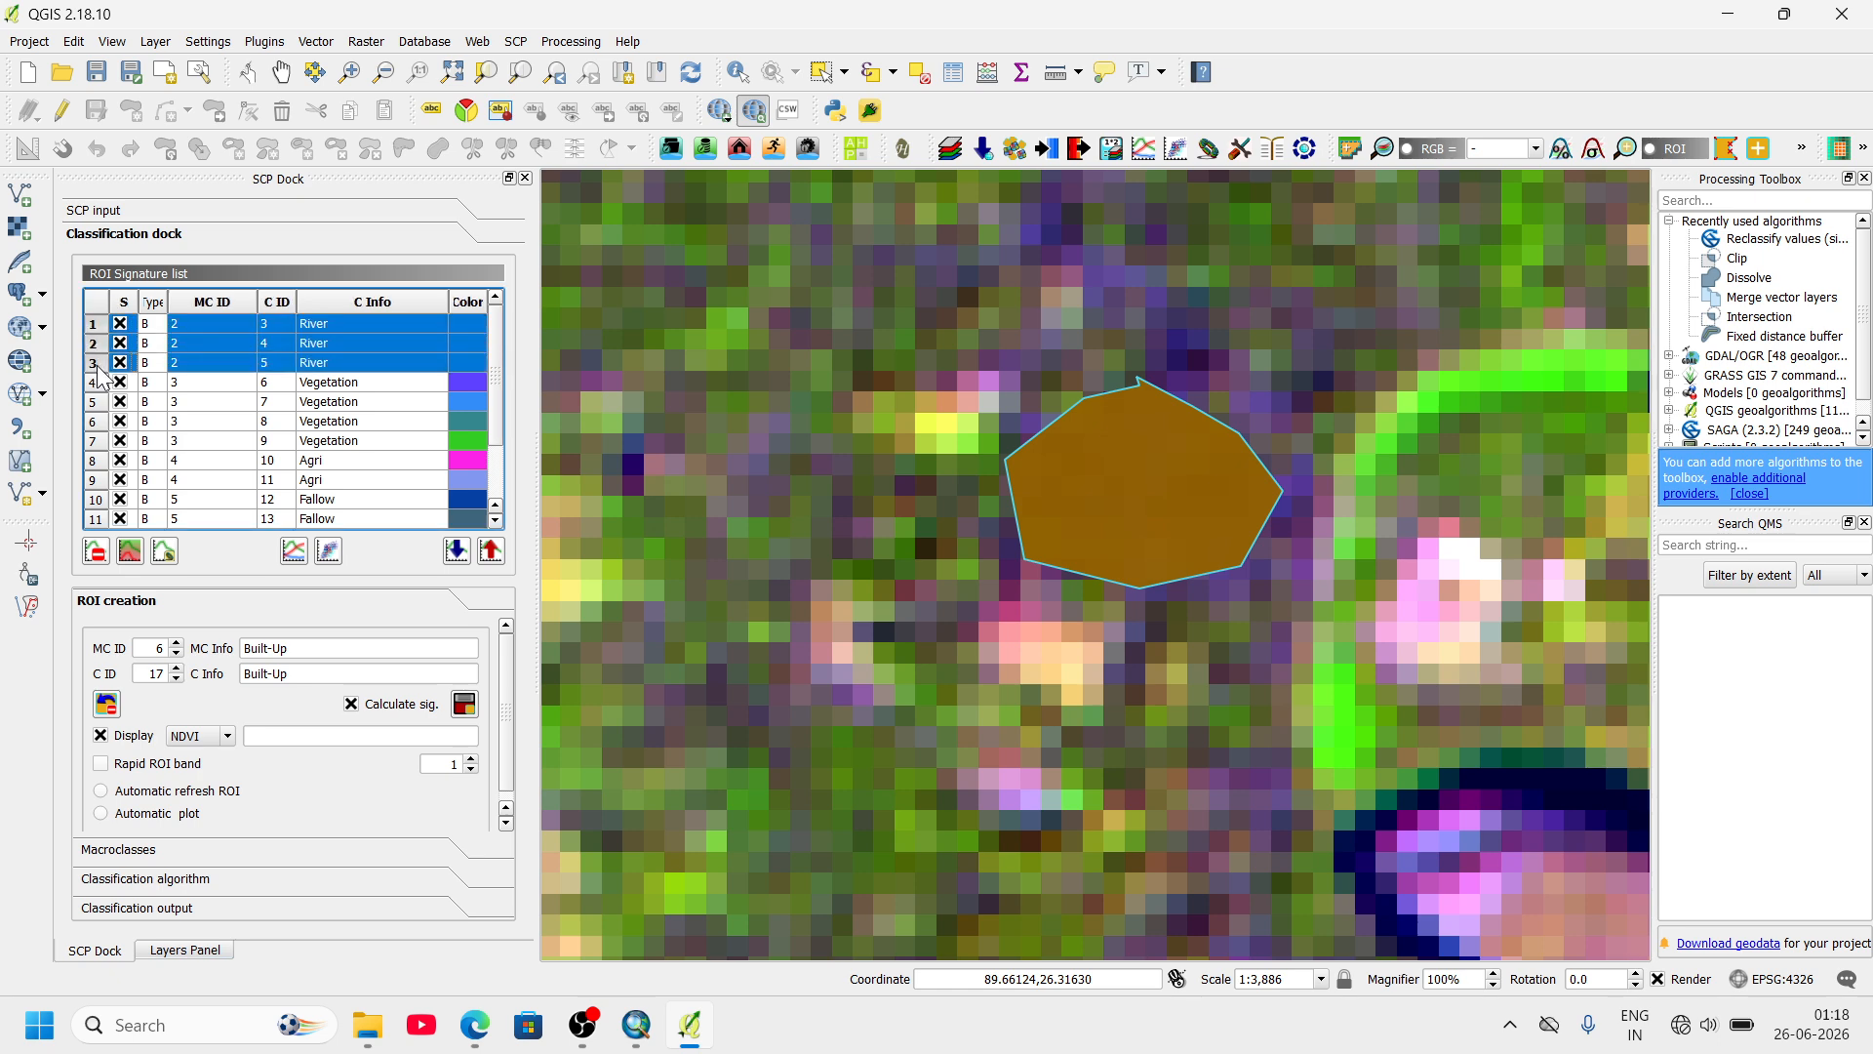
click(164, 551)
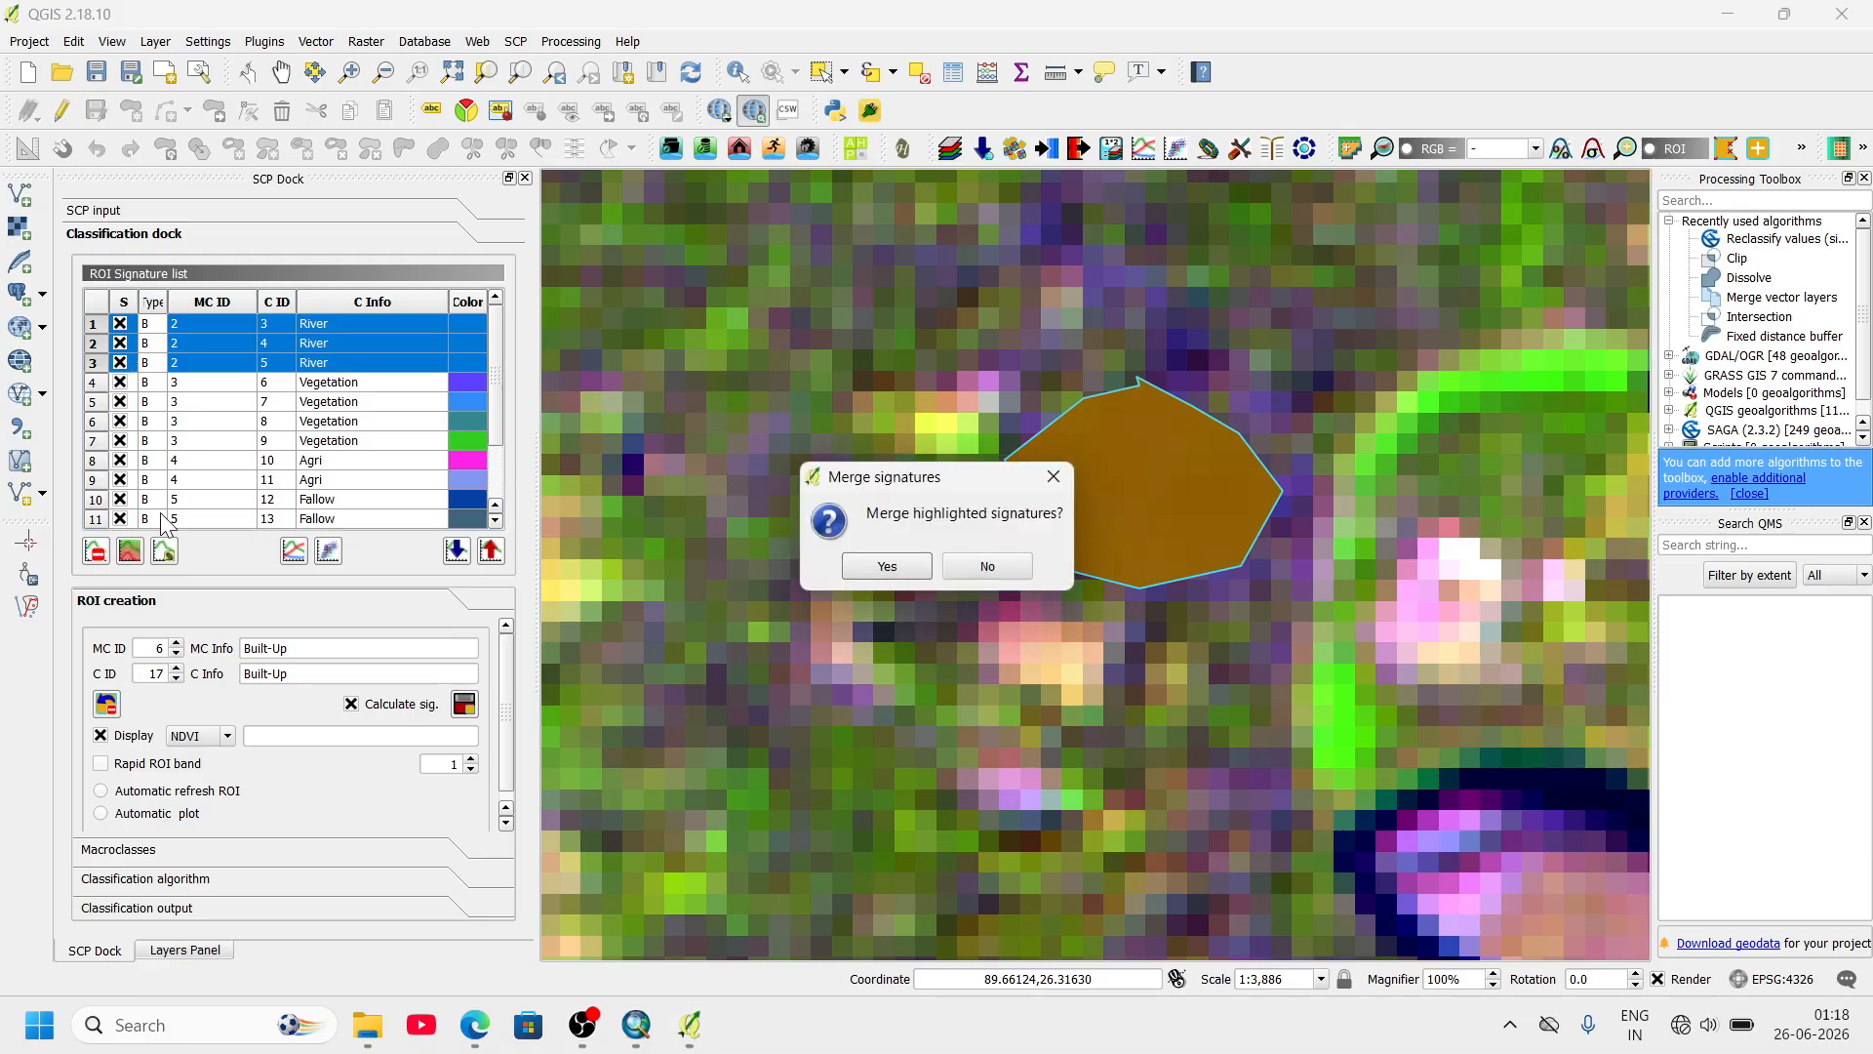
click(862, 568)
scroll(200, 420, up, 2)
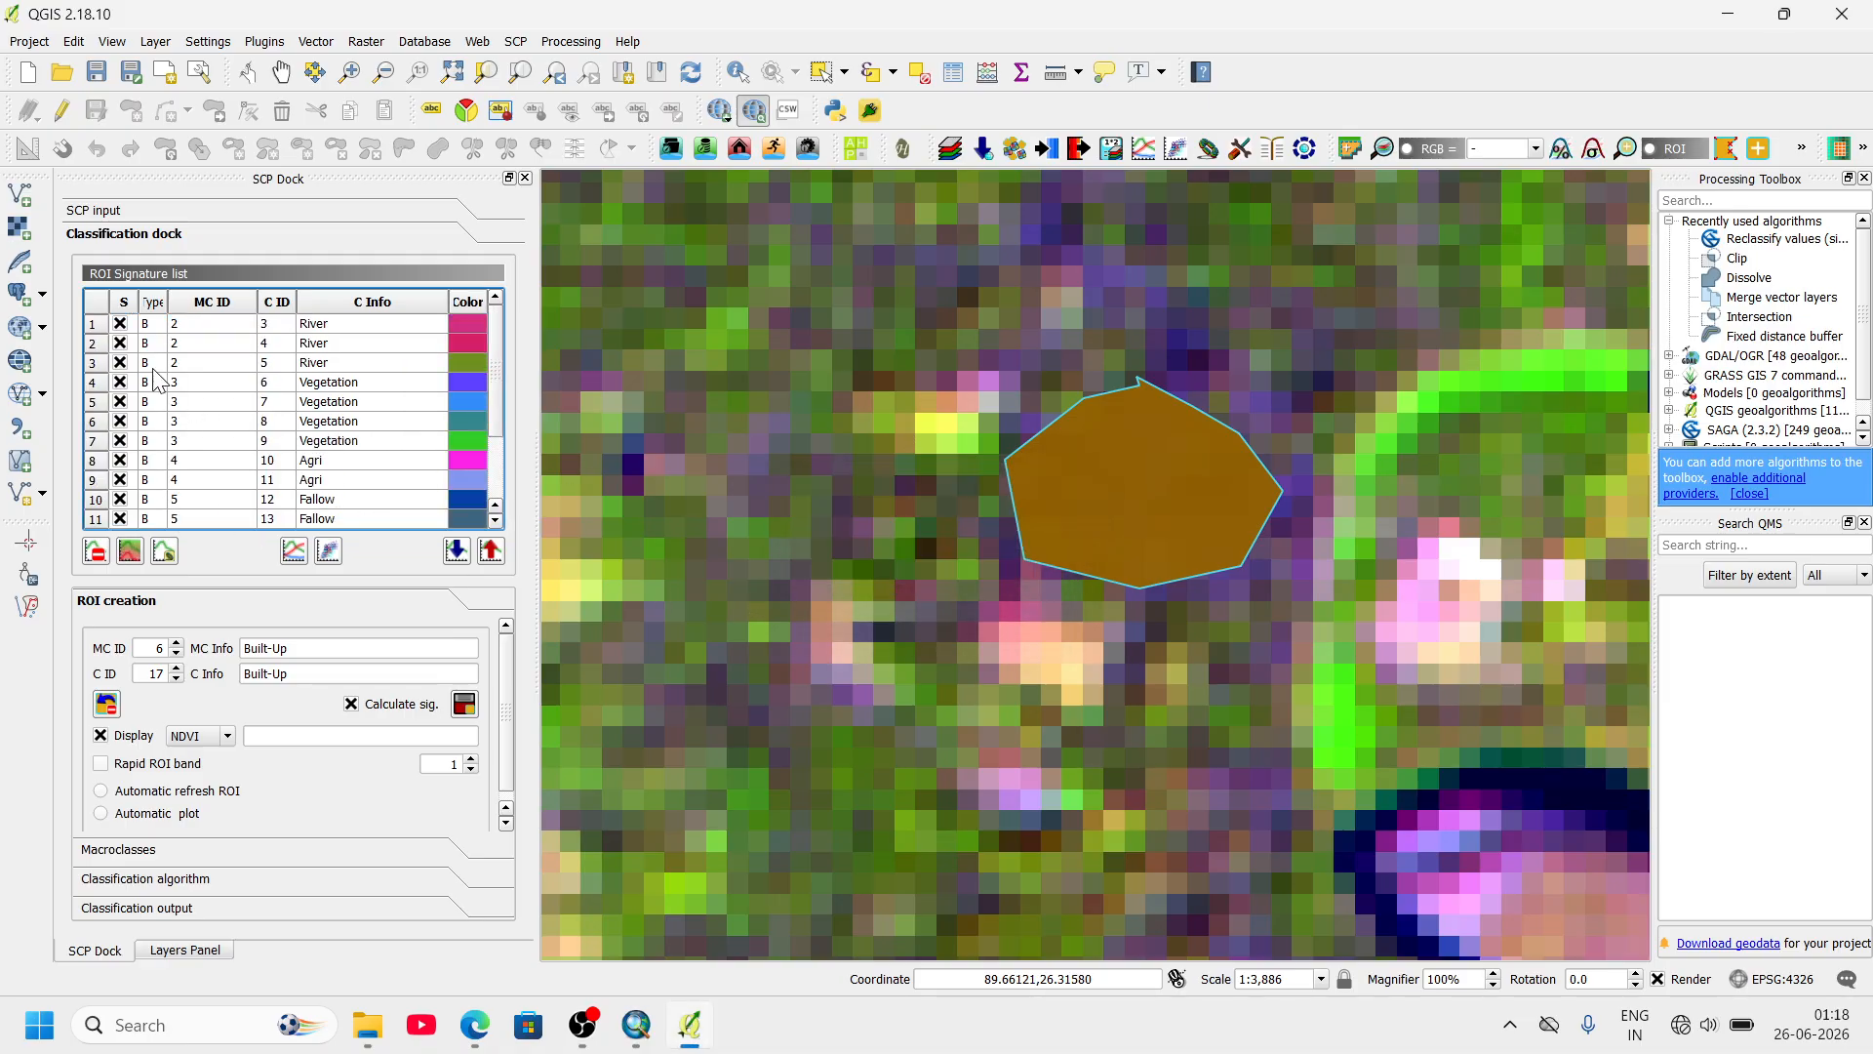
- Delete the three original River signatures with class IDs 3, 4 and 5 from the ROI signature list
click(93, 323)
shift+click(94, 345)
shift+click(93, 362)
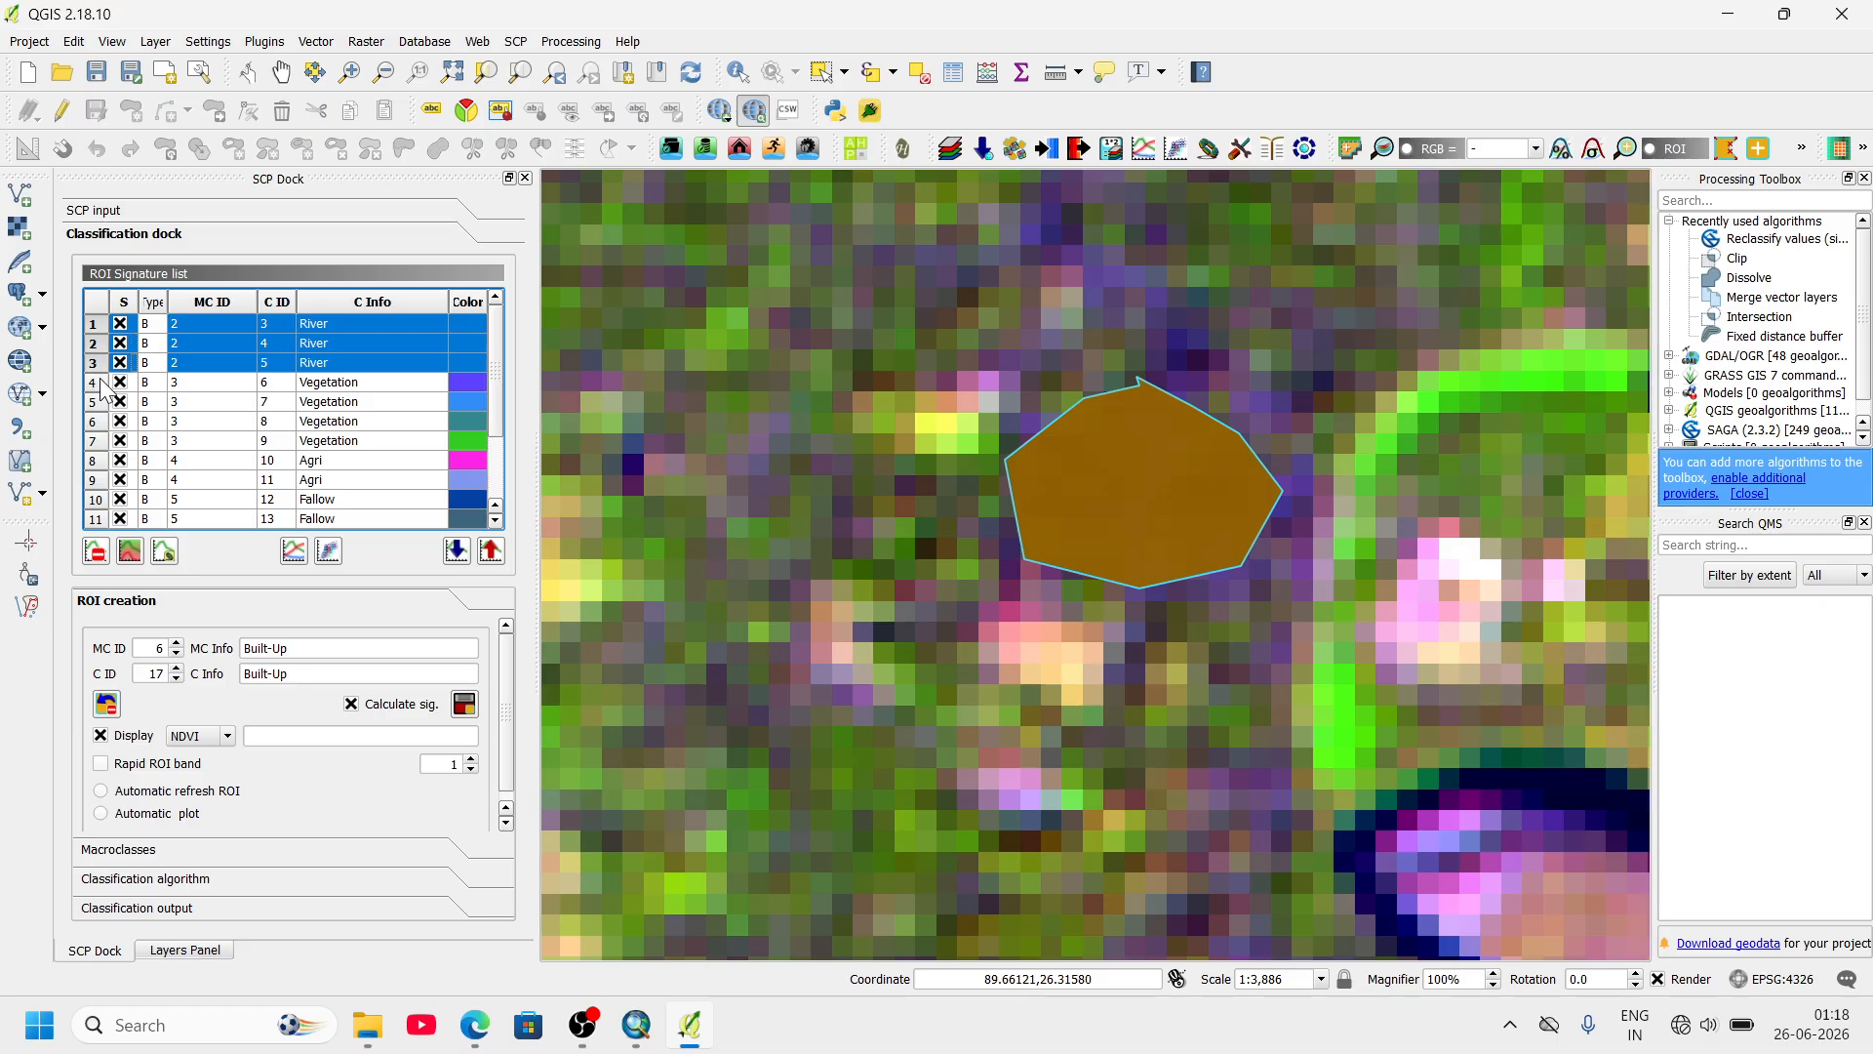
click(97, 551)
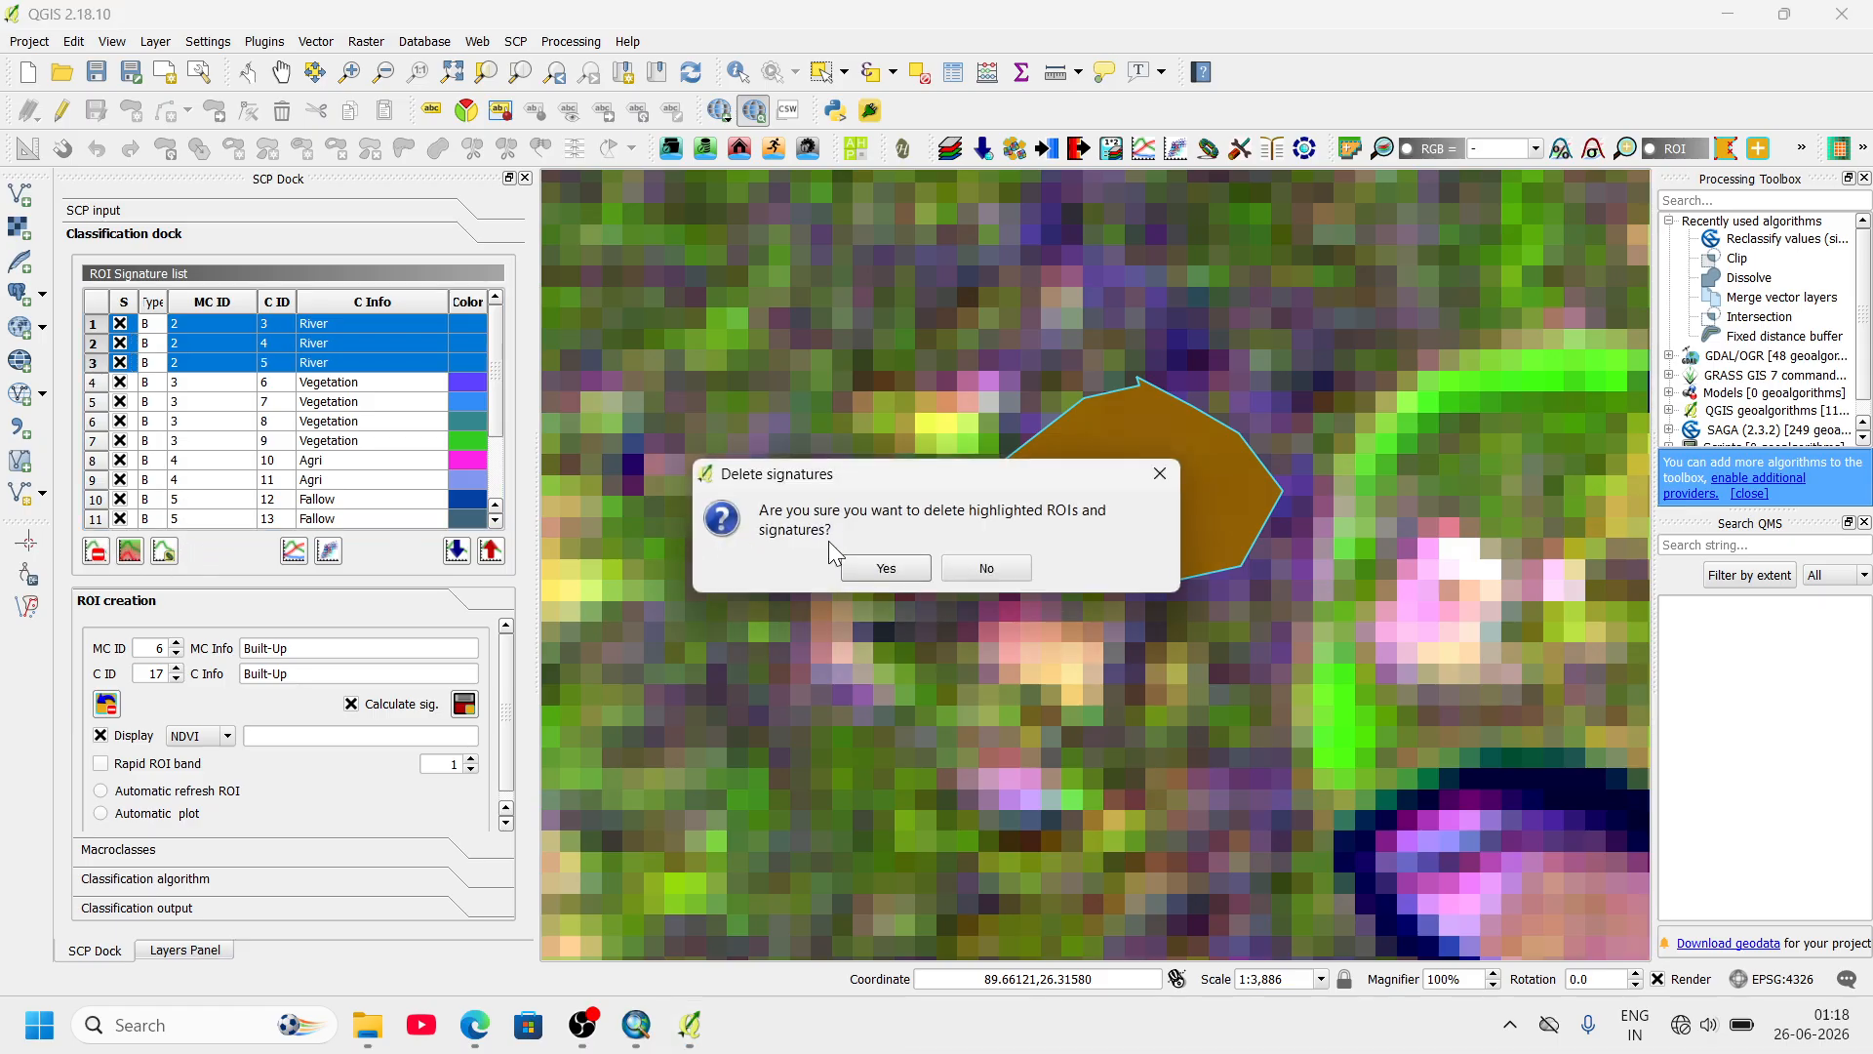
click(884, 566)
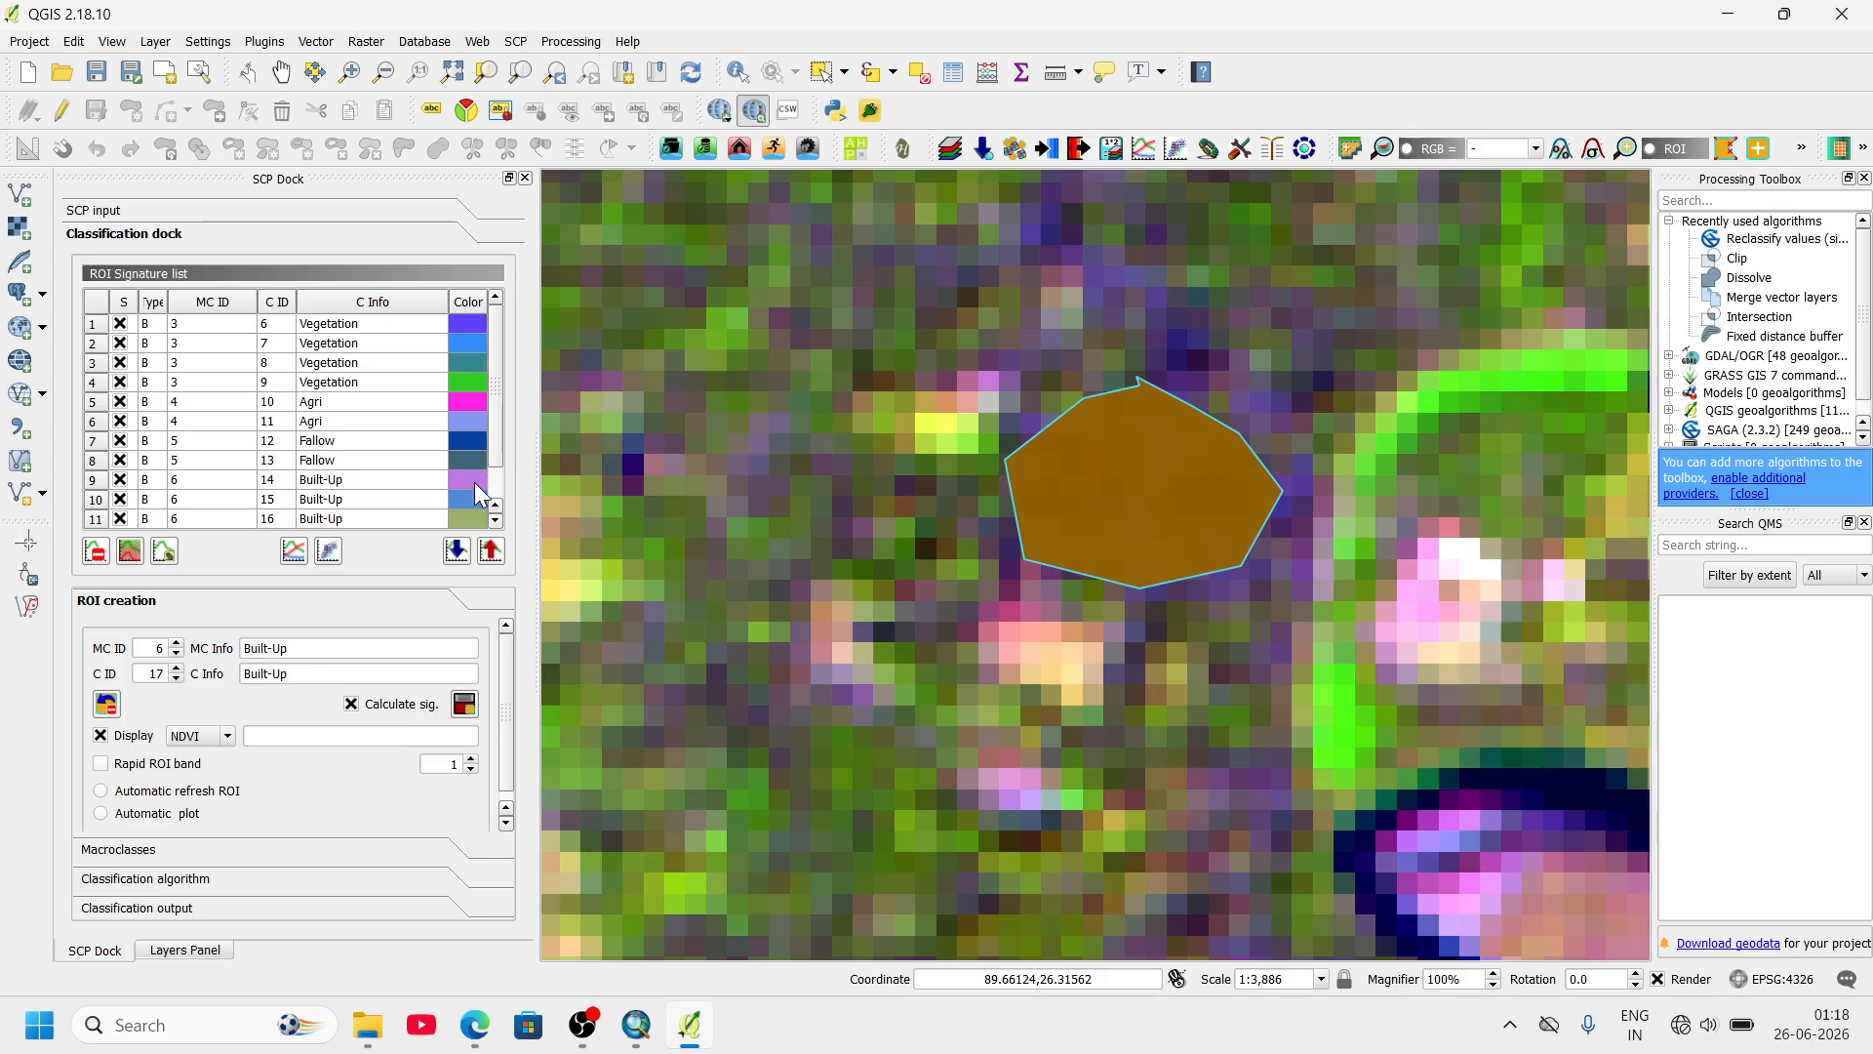
- Merge the four Vegetation signatures with class IDs 6 to 9 into one signature
click(98, 327)
shift+click(96, 347)
shift+click(95, 363)
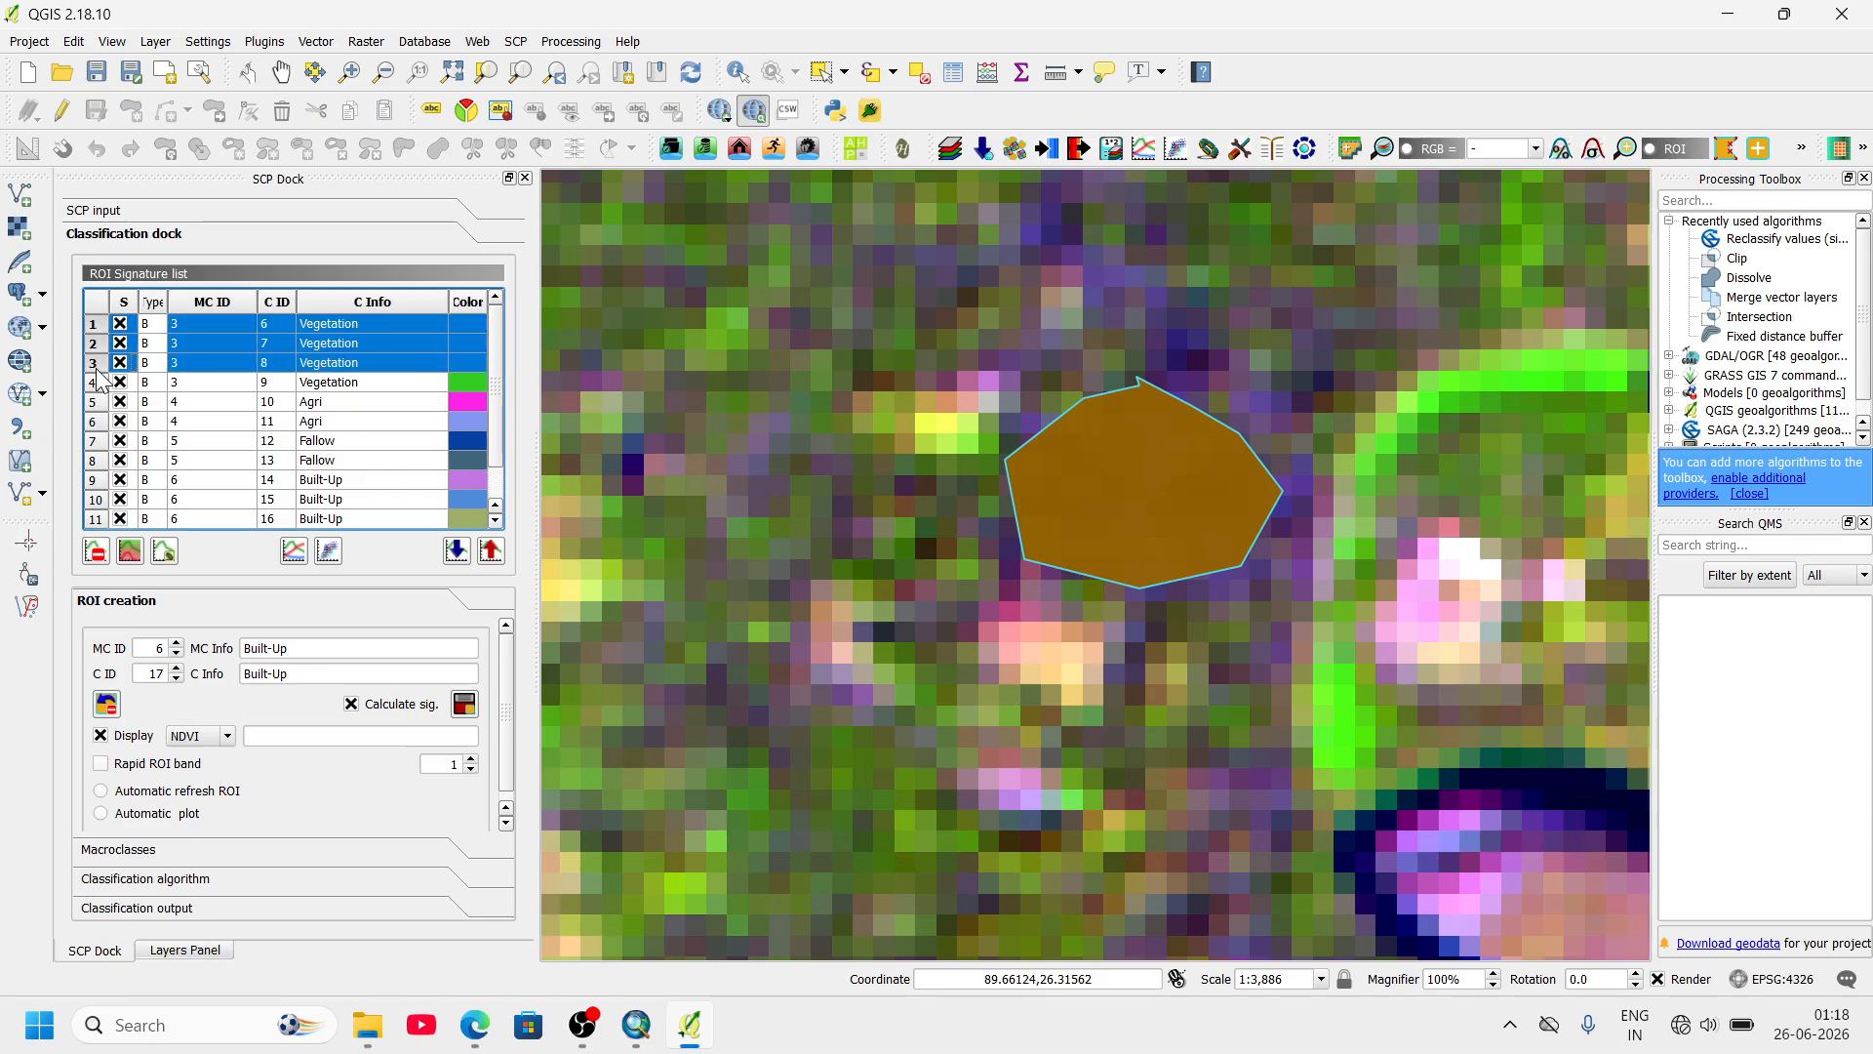
shift+click(95, 384)
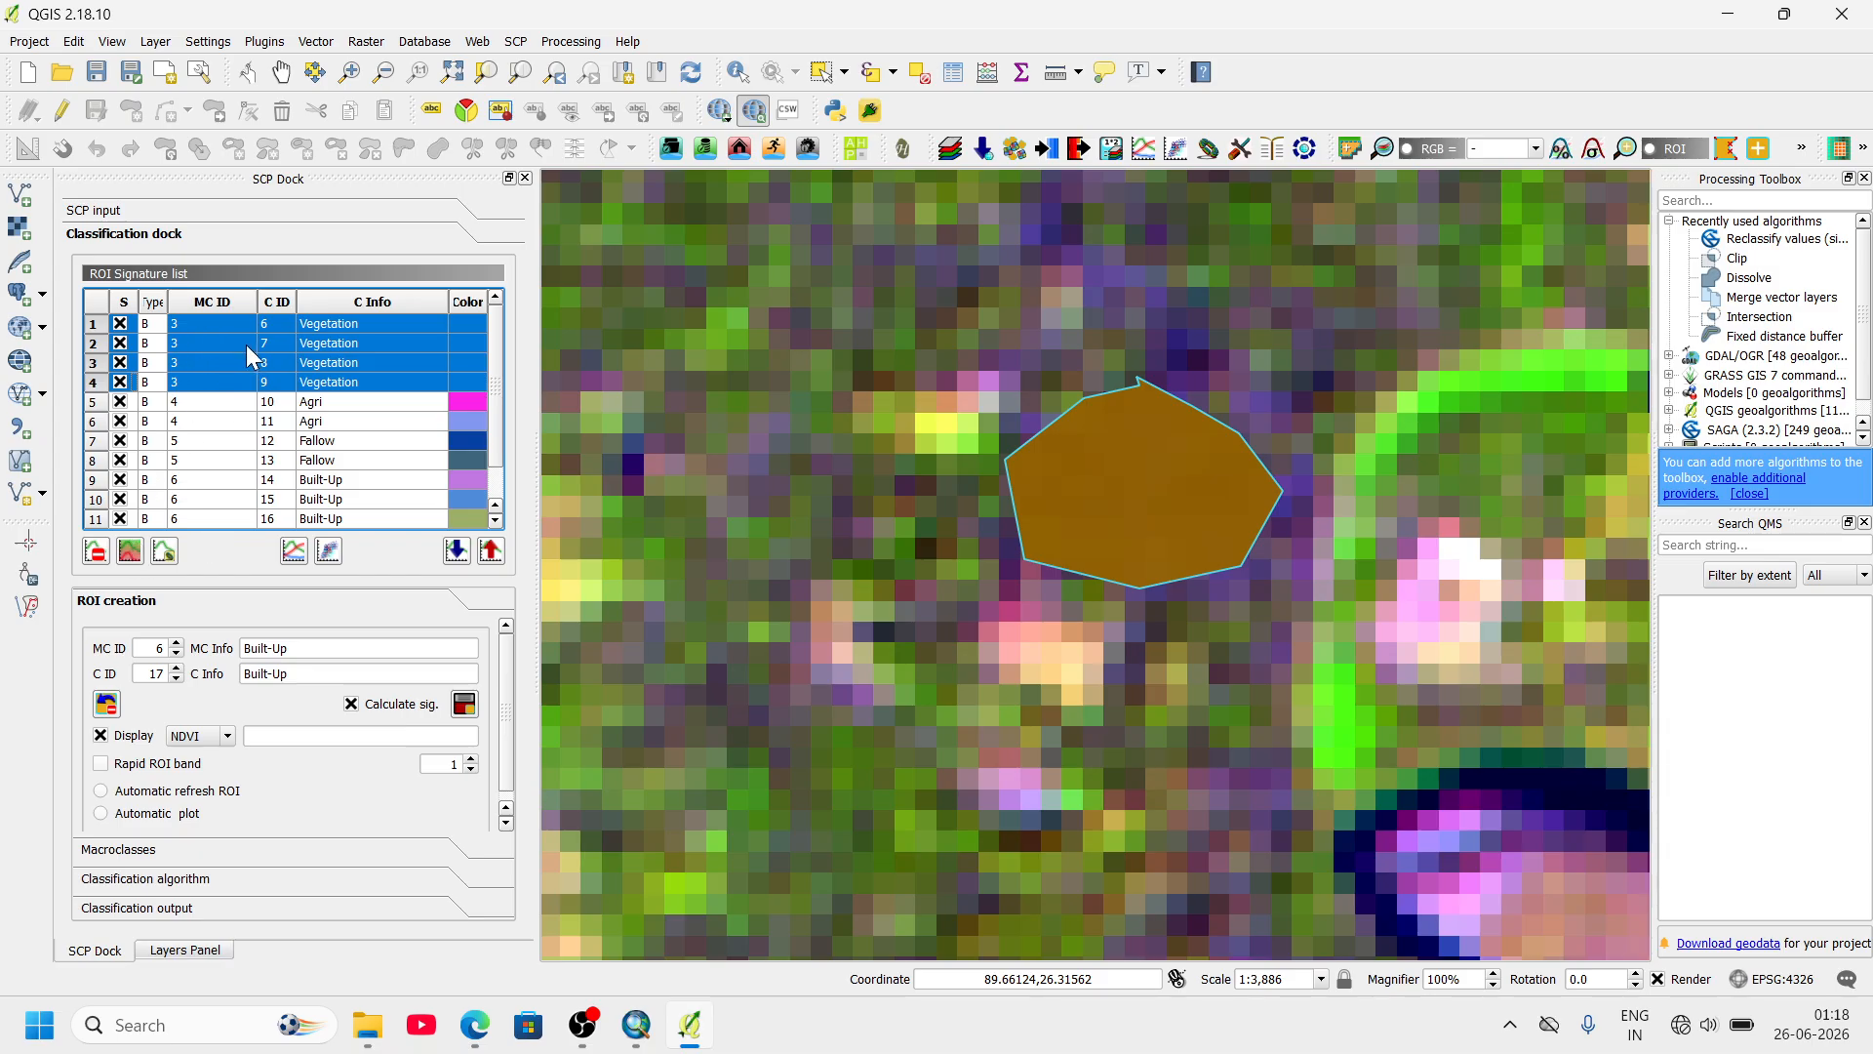
click(130, 552)
click(887, 568)
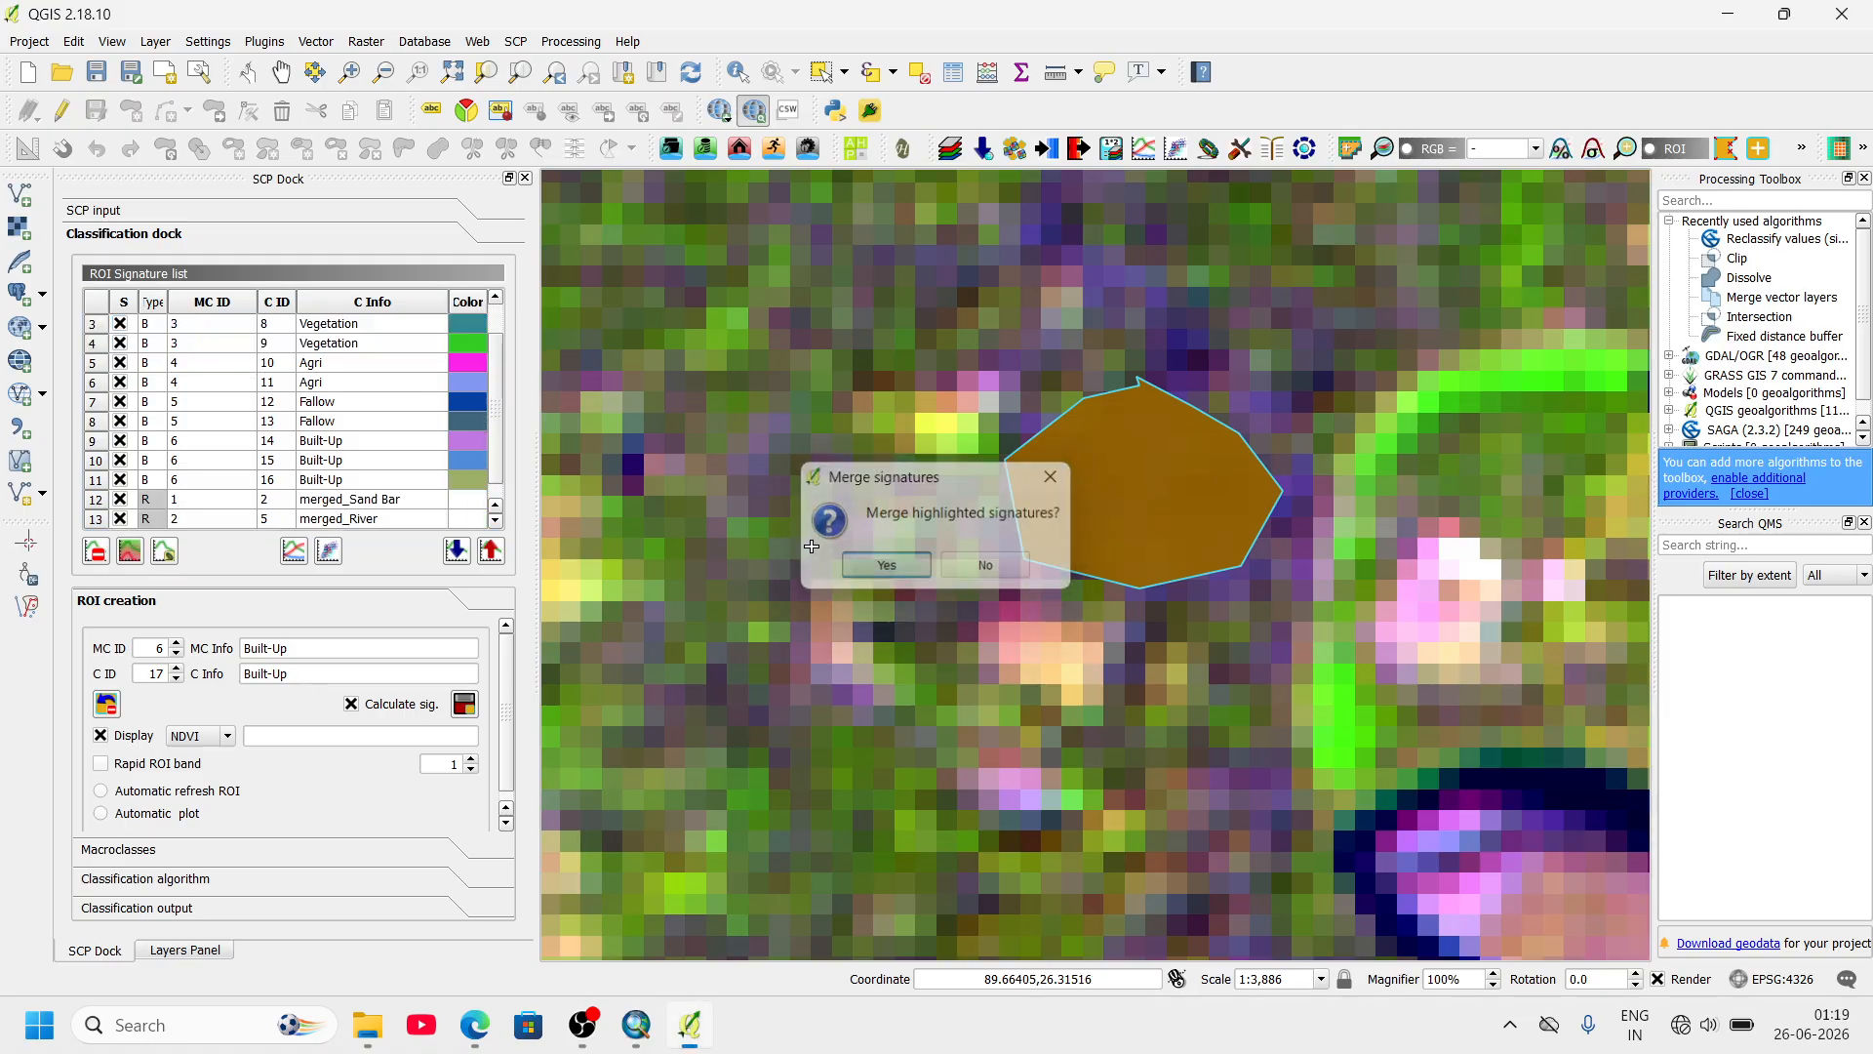
- Delete the four original Vegetation signatures with class IDs 6 to 9 from the ROI signature list
scroll(104, 337, up, 1)
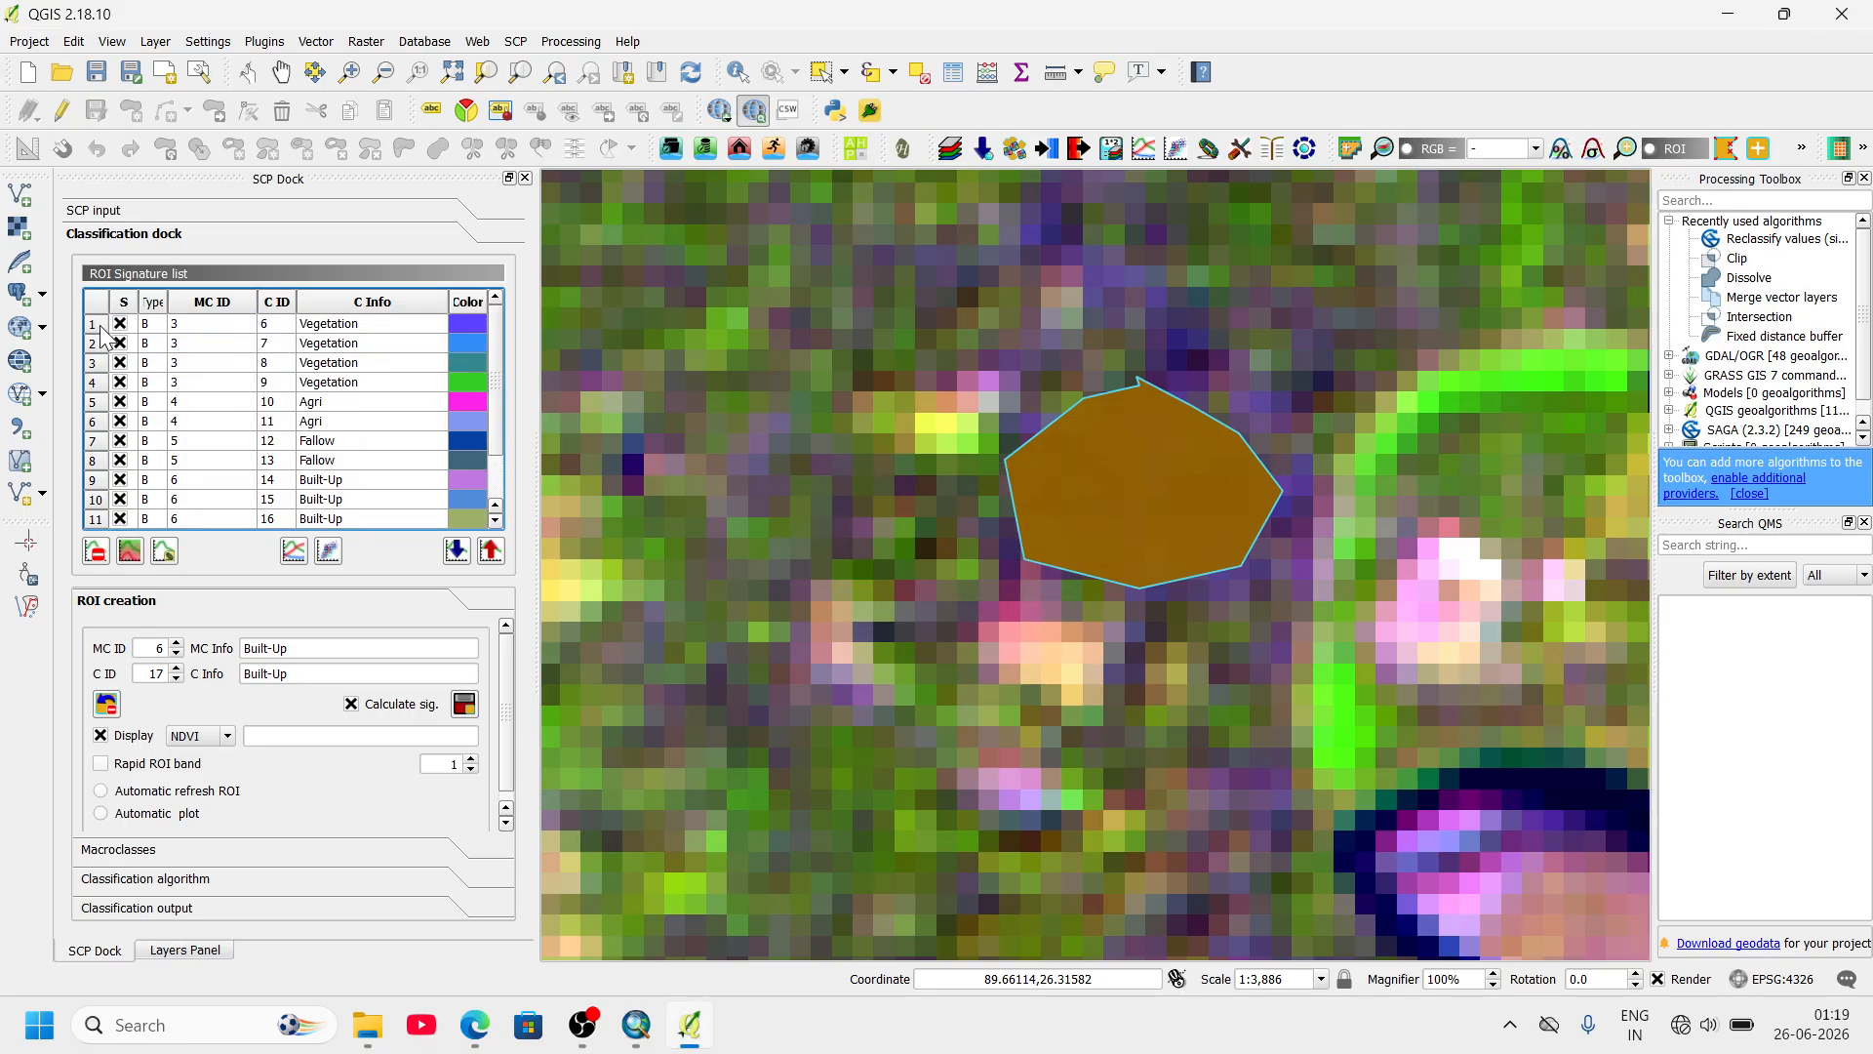
click(94, 324)
ctrl+click(93, 344)
ctrl+click(95, 364)
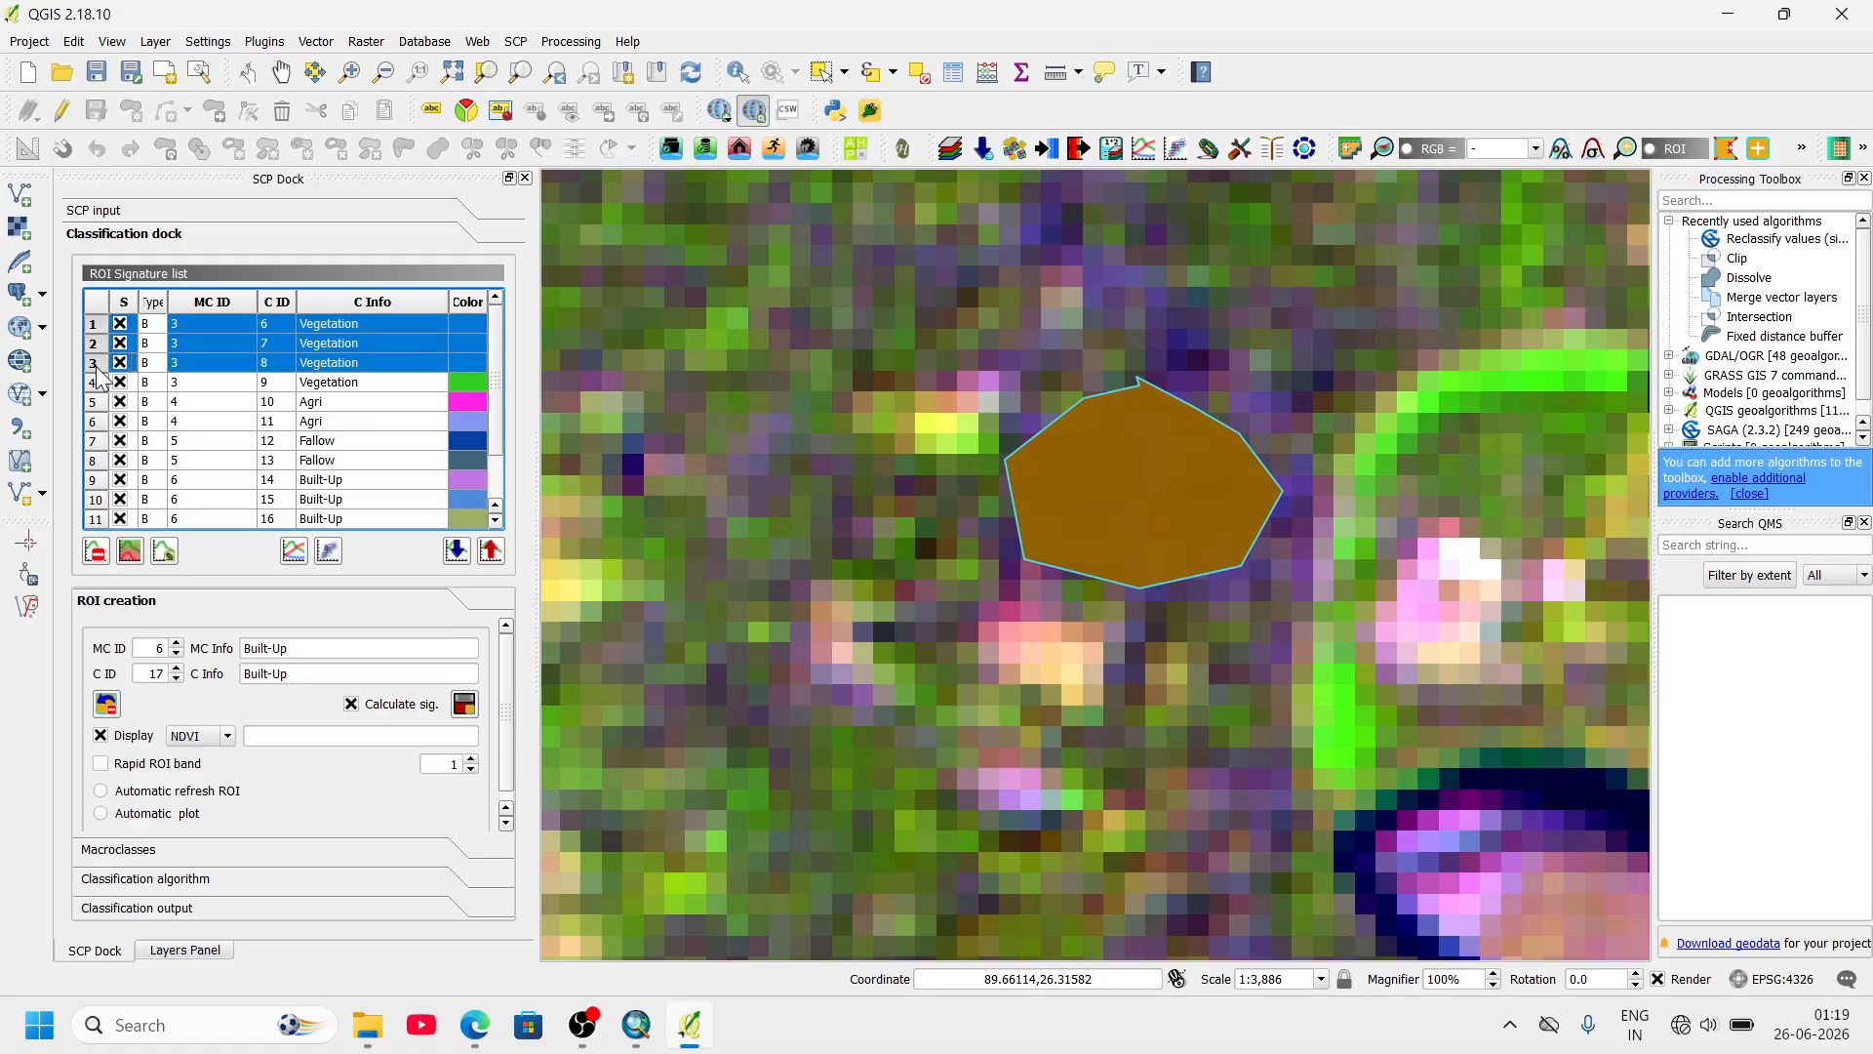
ctrl+click(95, 383)
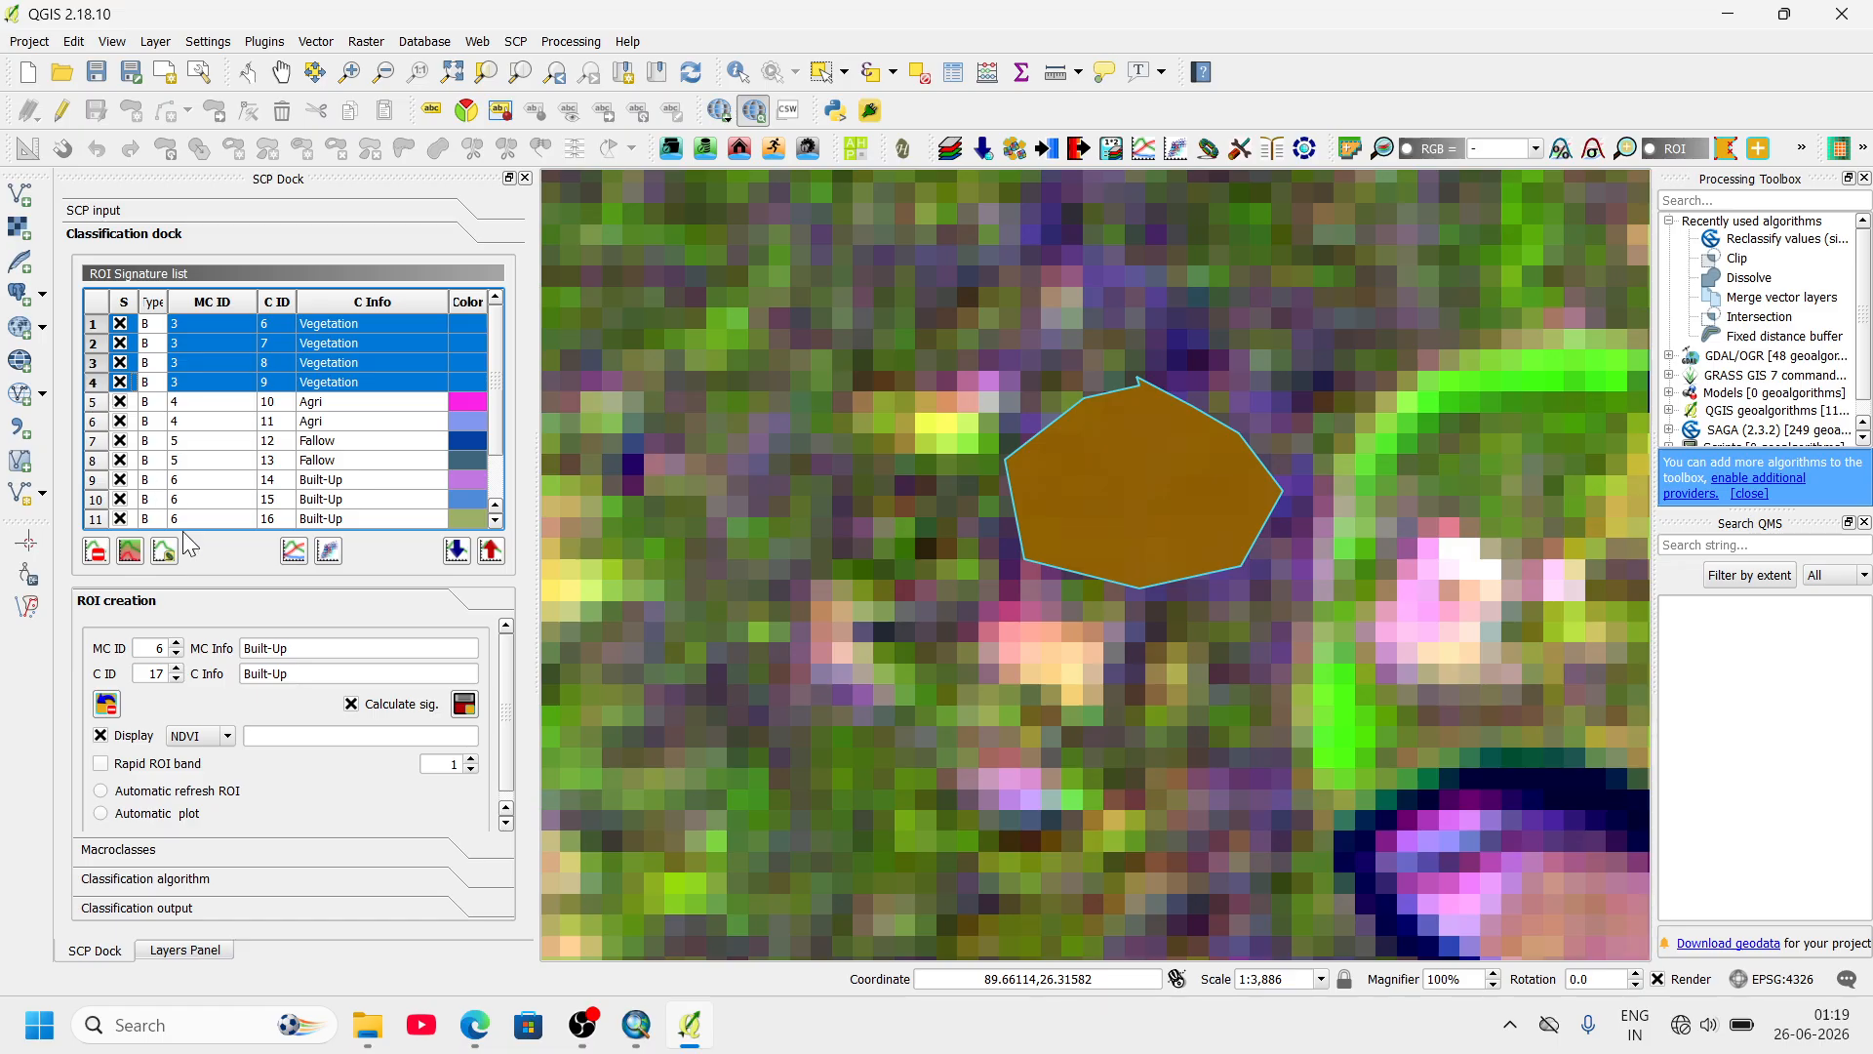
click(109, 551)
click(883, 566)
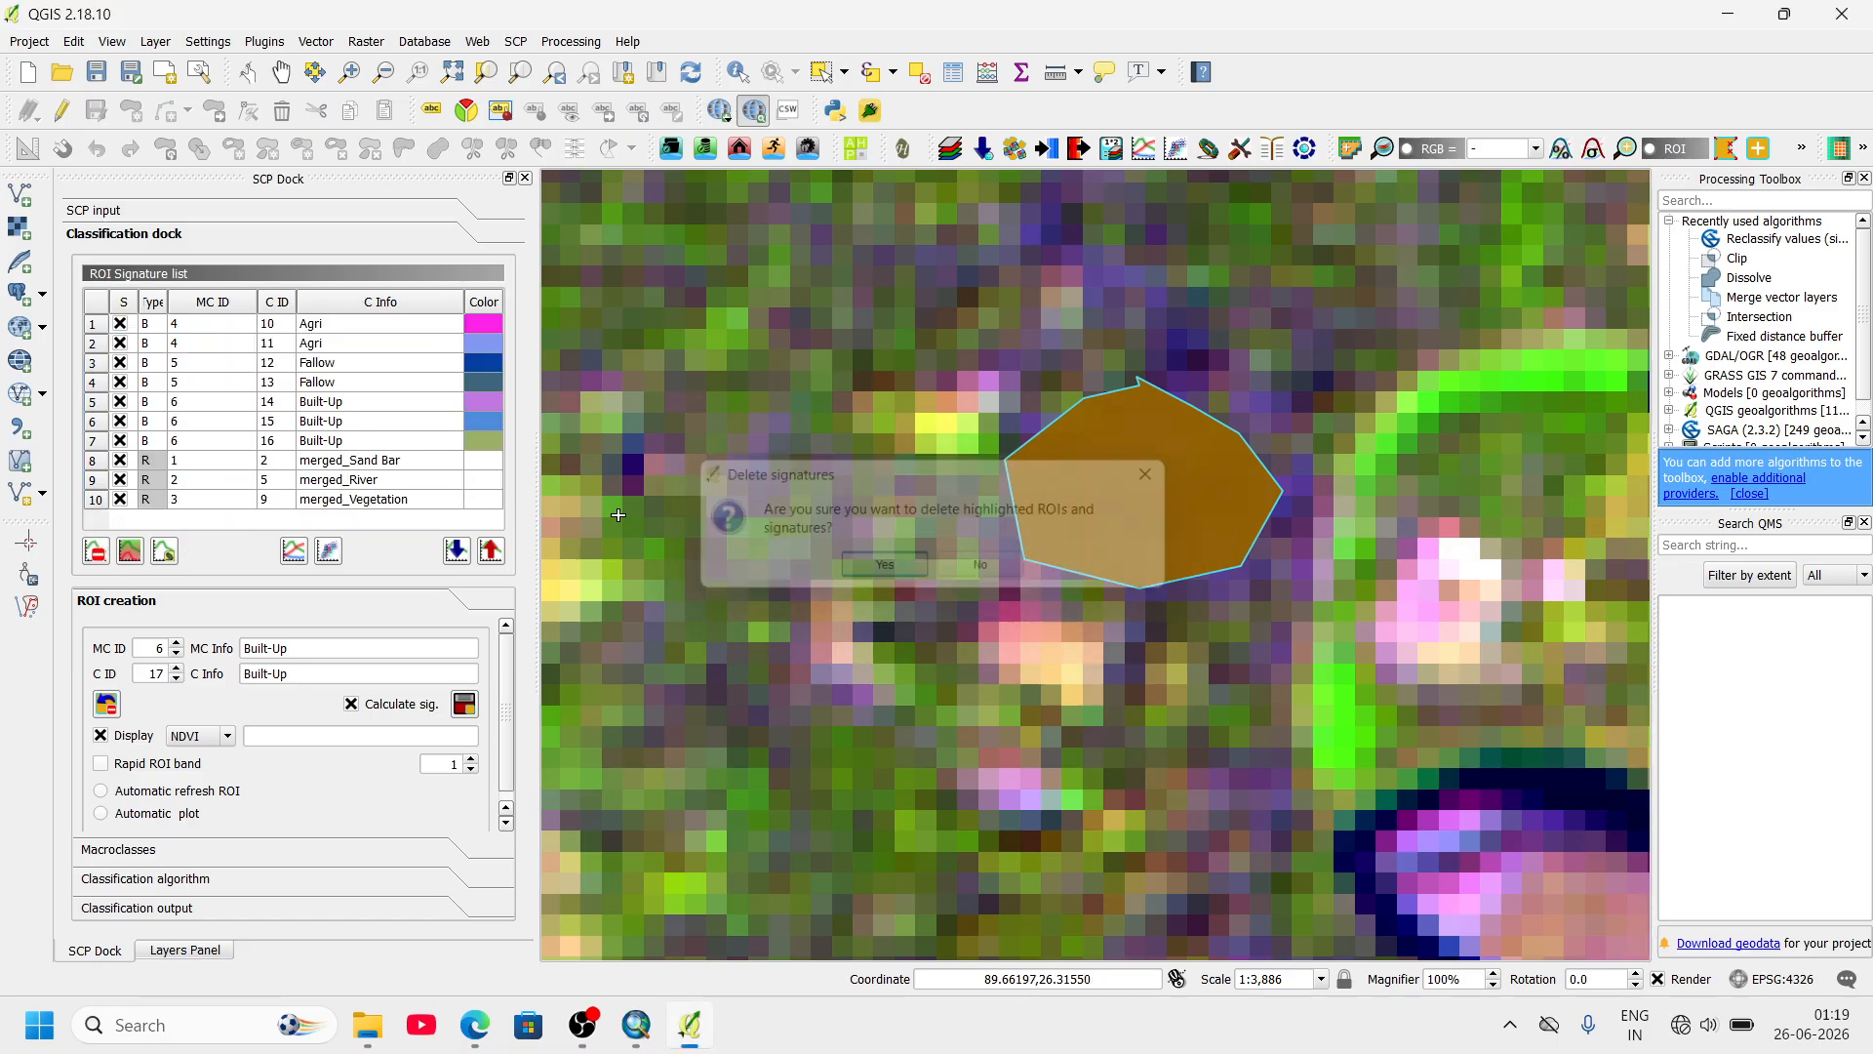
- Merge the two Agri signatures with class IDs 10 and 11 into one signature
click(94, 325)
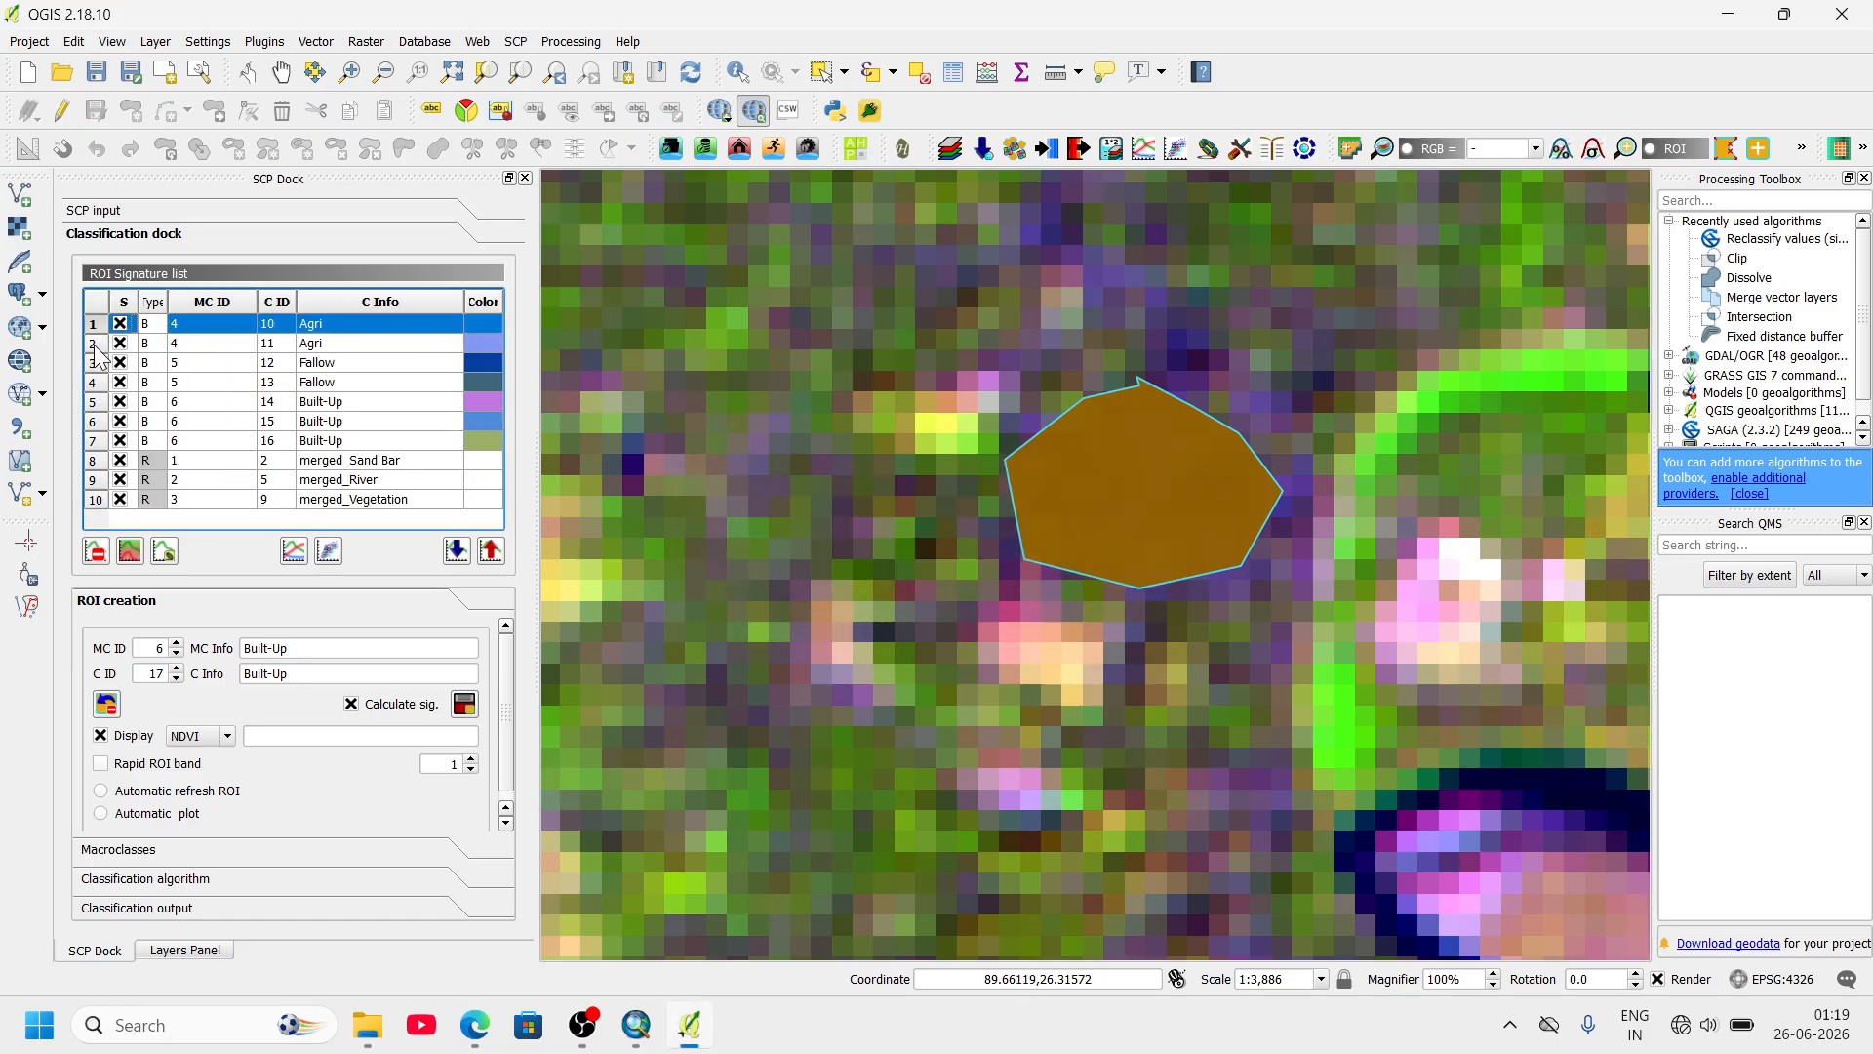
ctrl+click(93, 343)
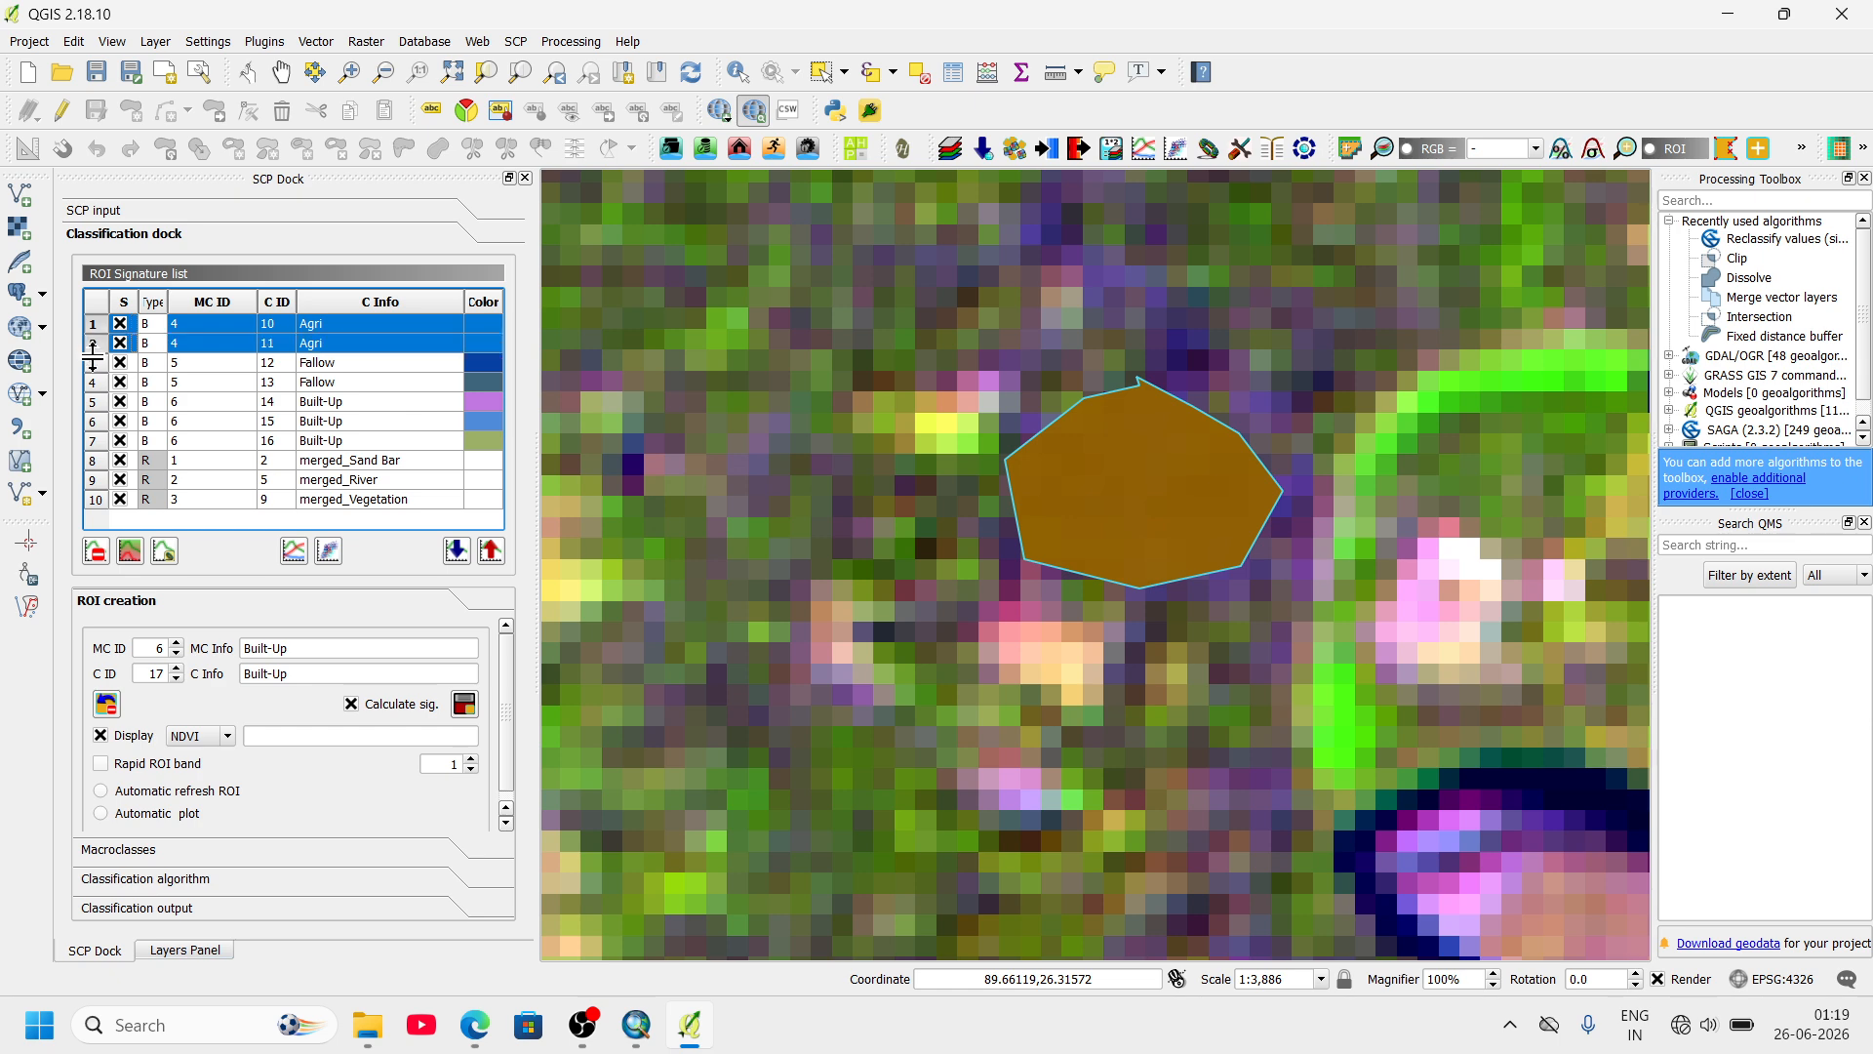
click(130, 550)
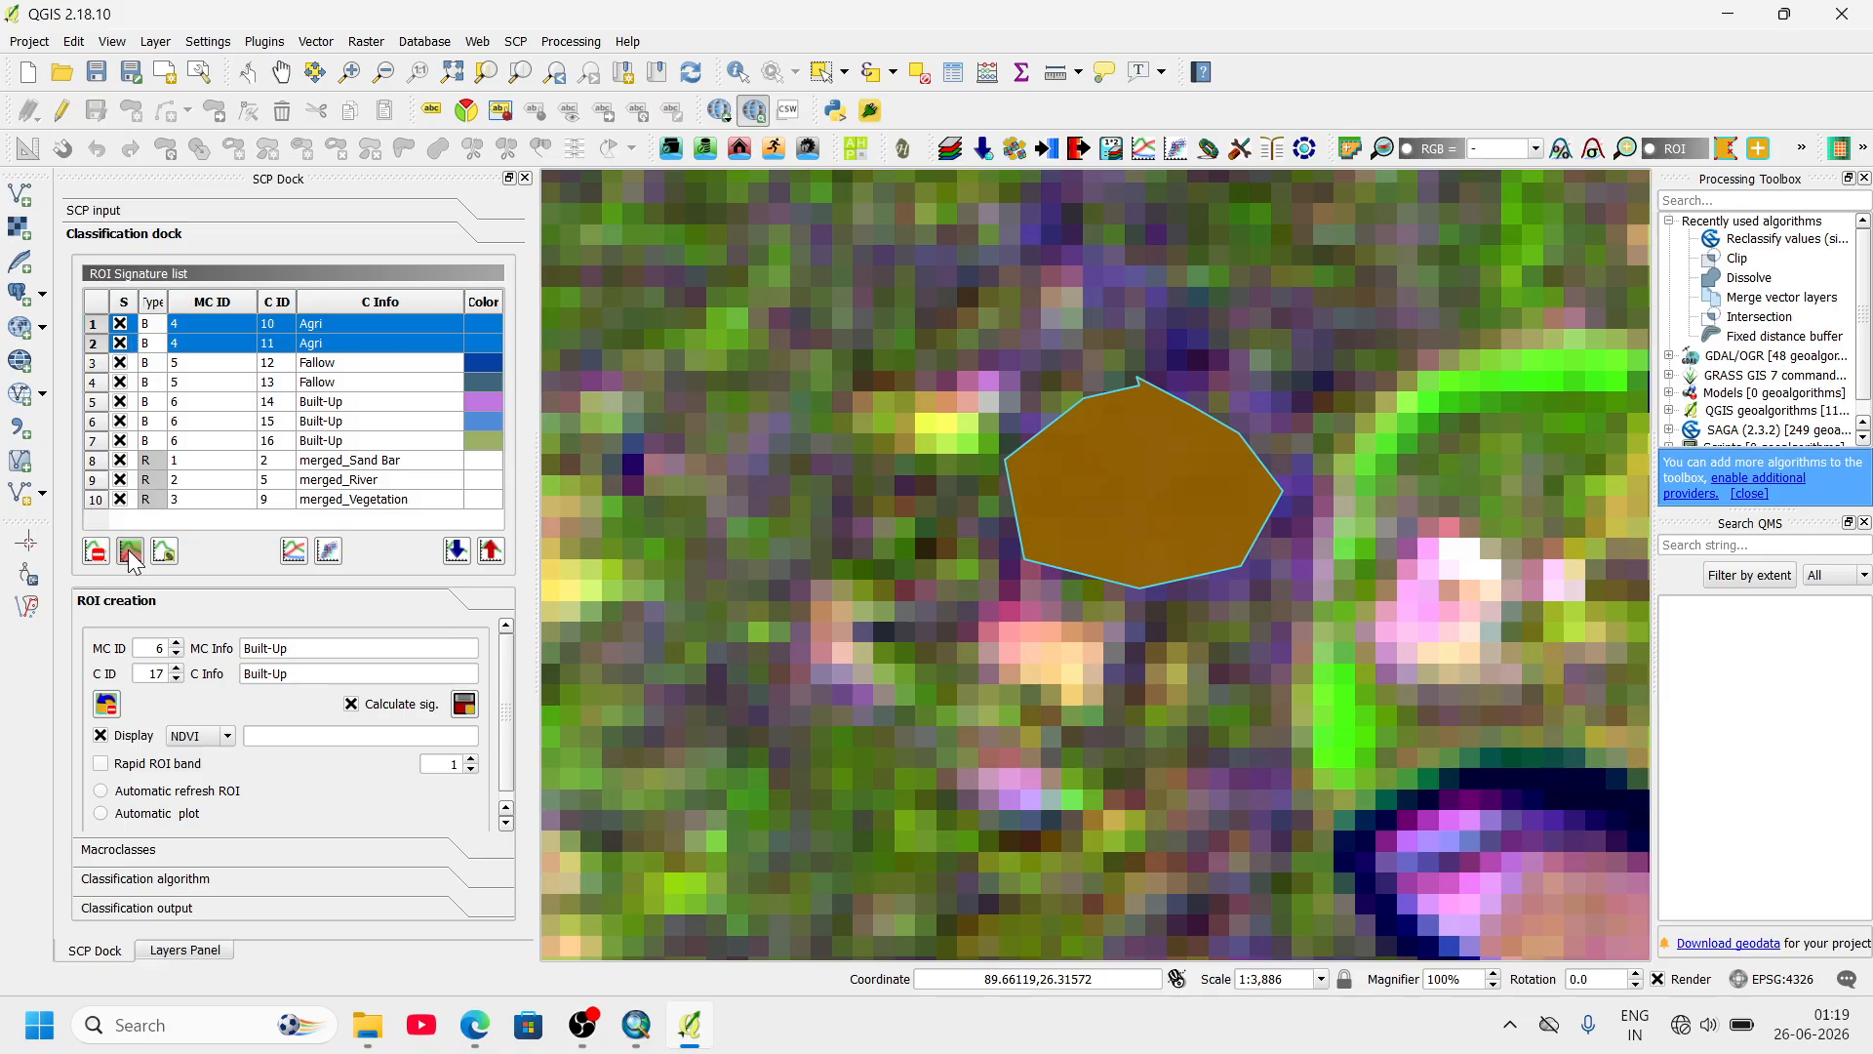
click(911, 570)
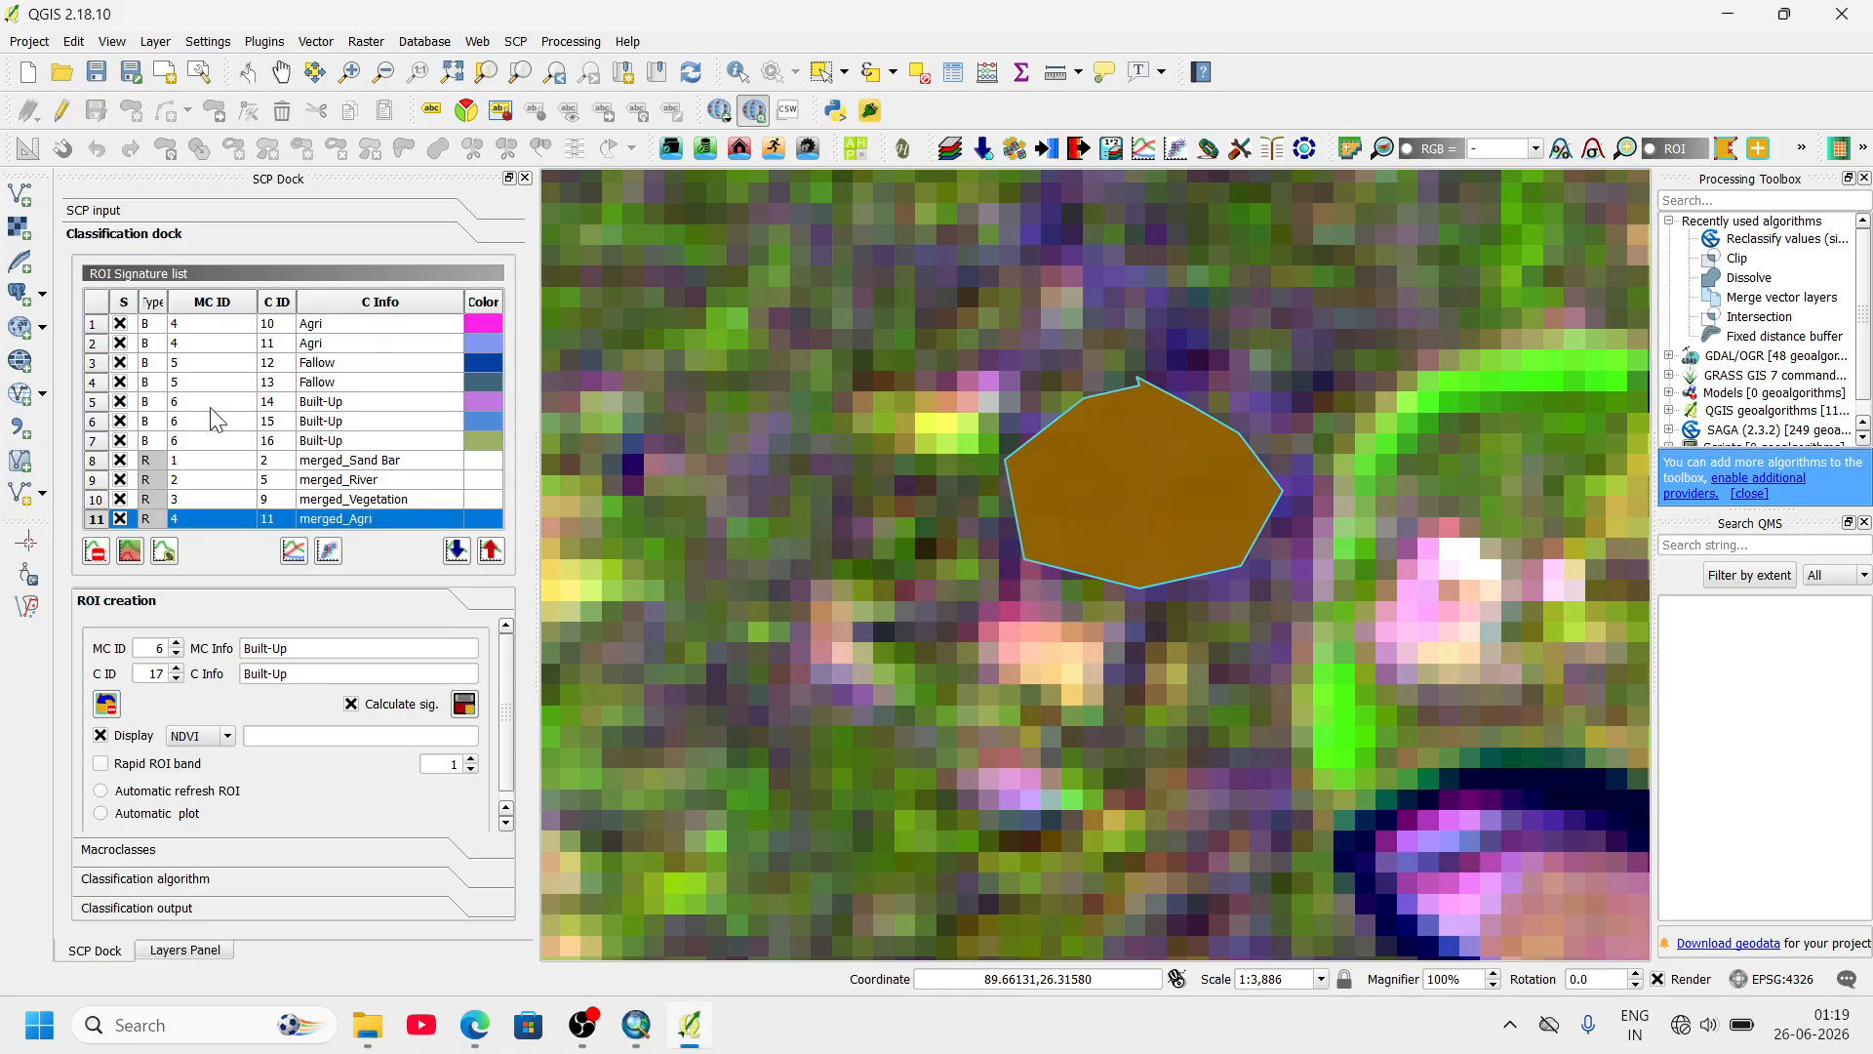
- Delete the two original Agri signatures with class IDs 10 and 11, keeping the merged one
click(92, 327)
ctrl+click(94, 343)
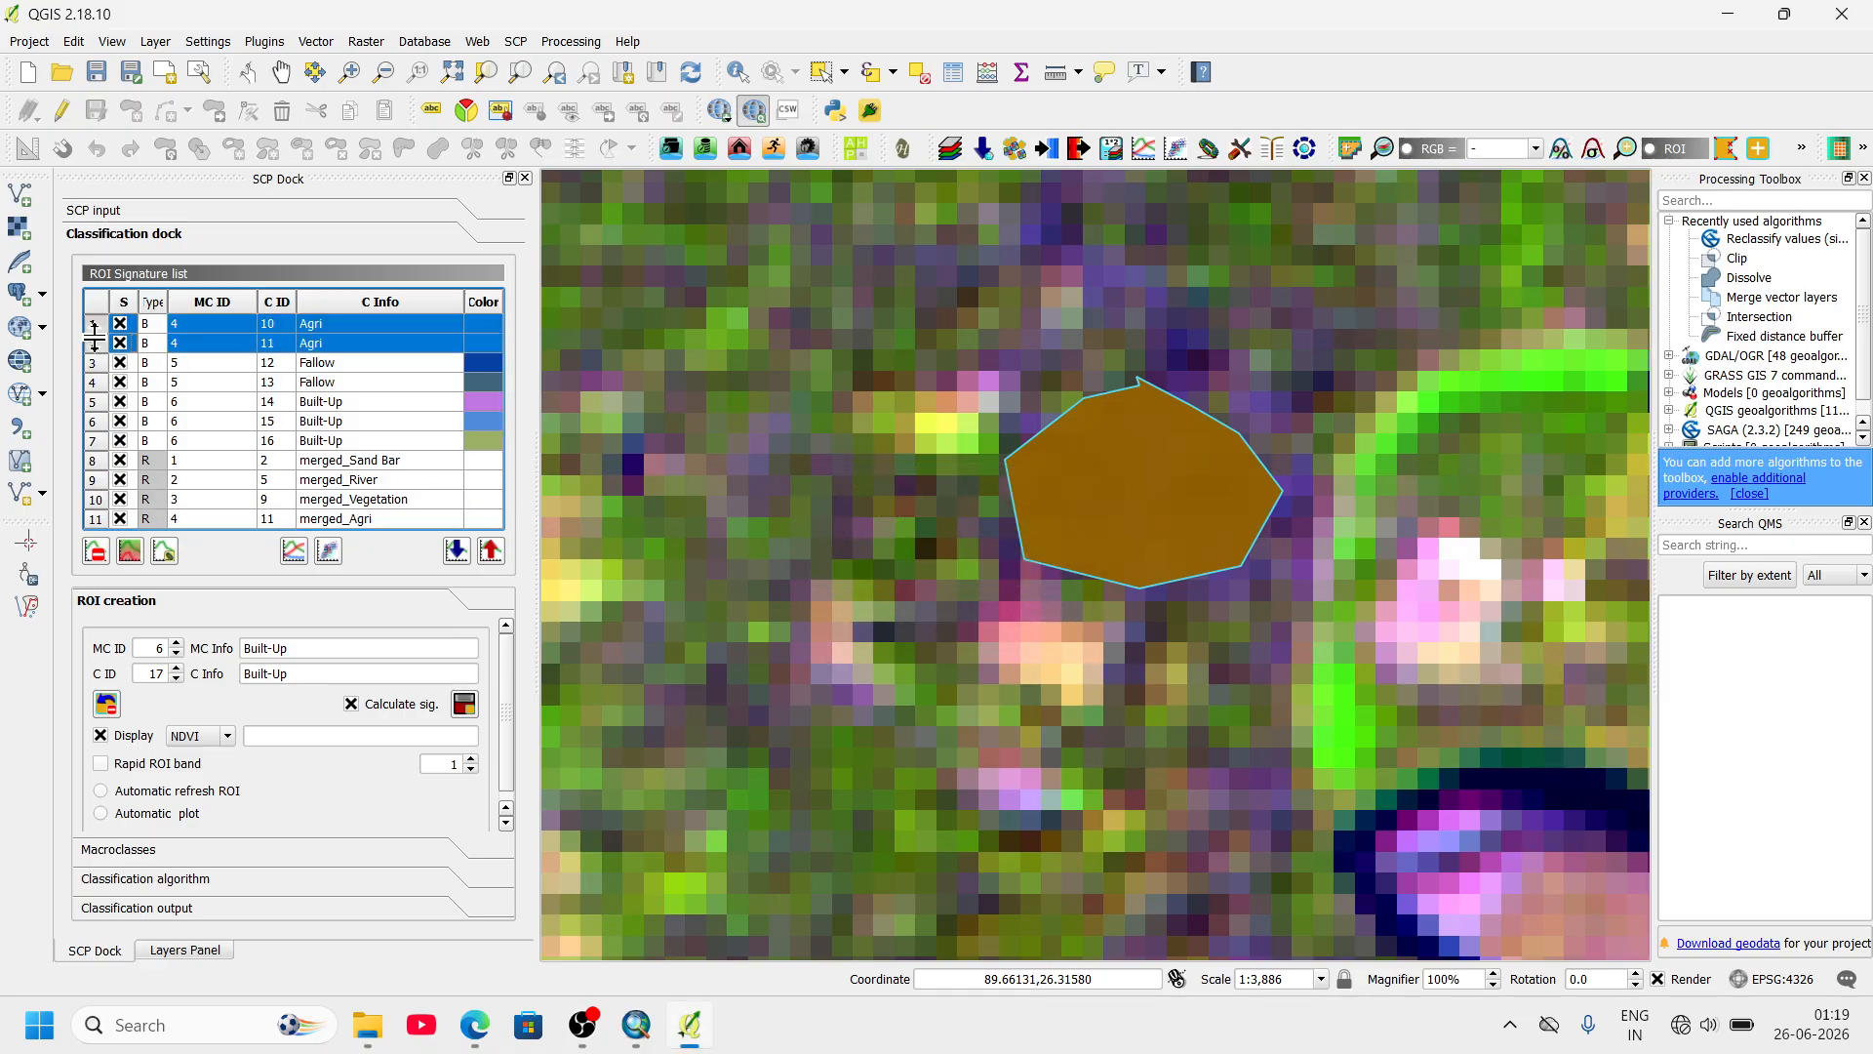
click(95, 551)
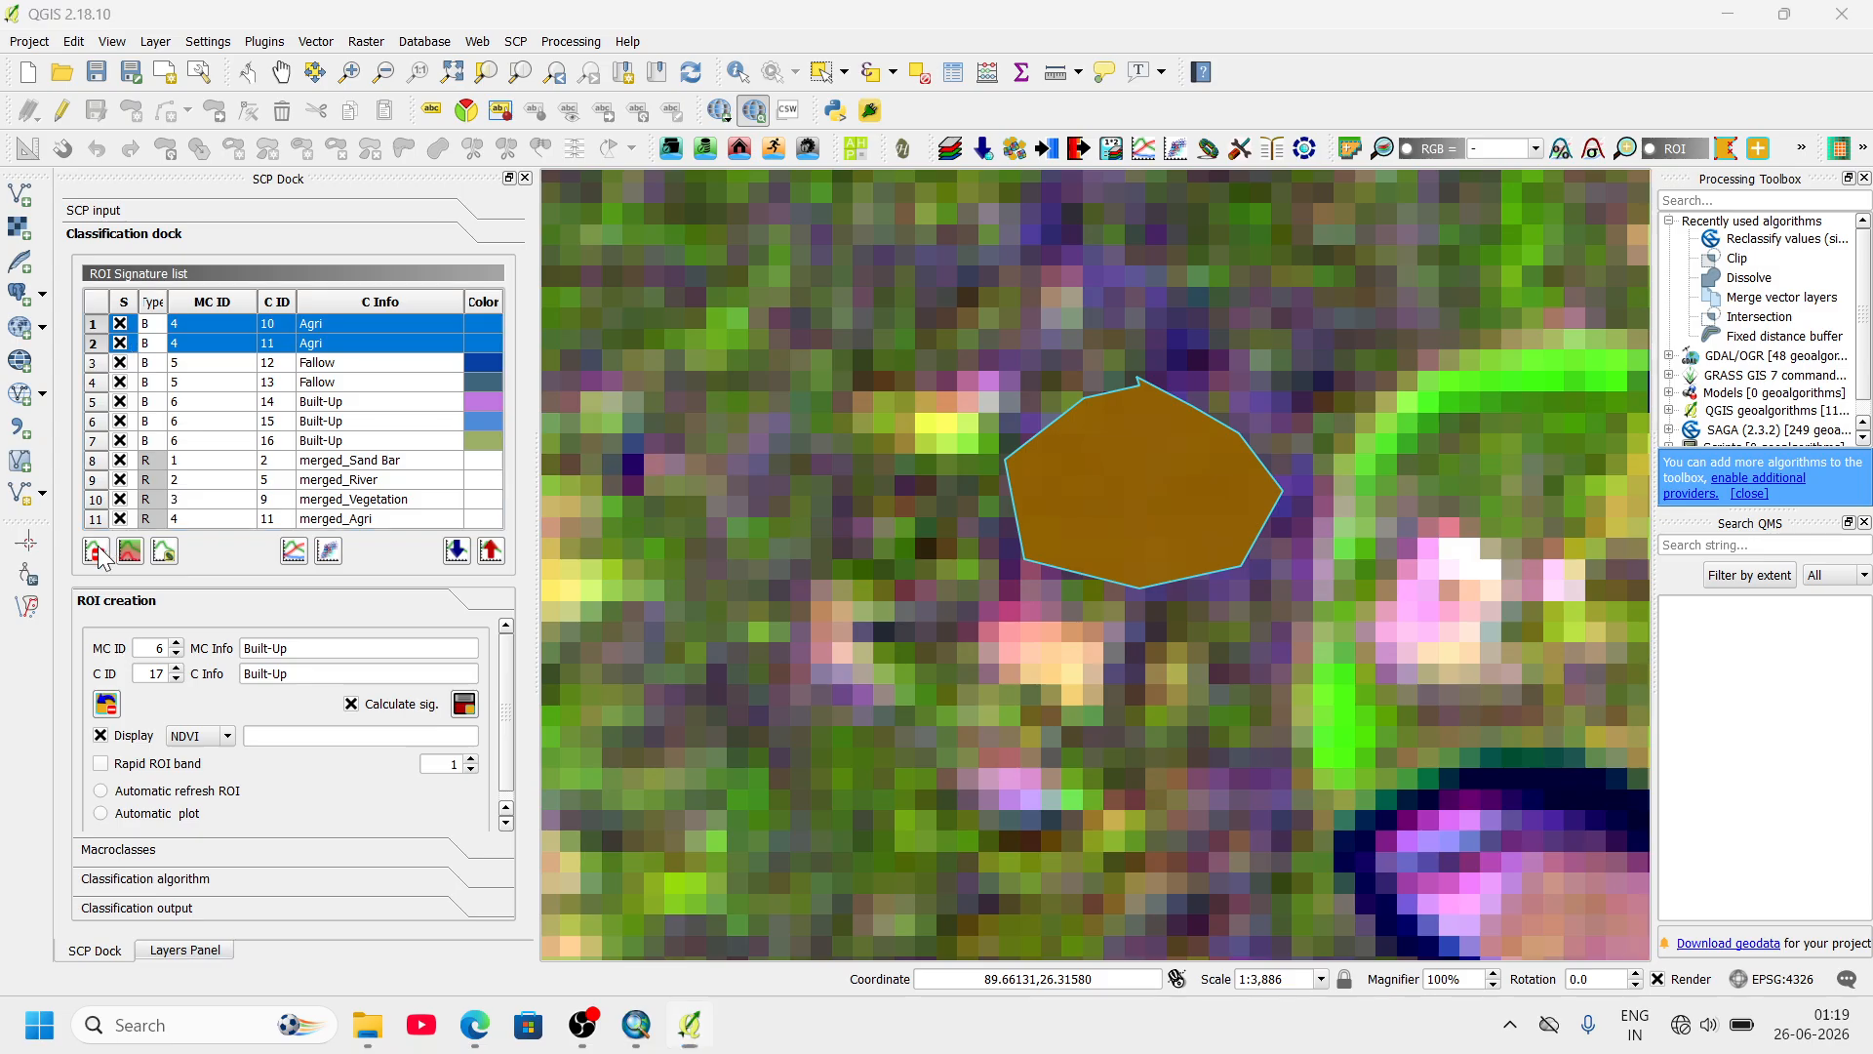
click(876, 569)
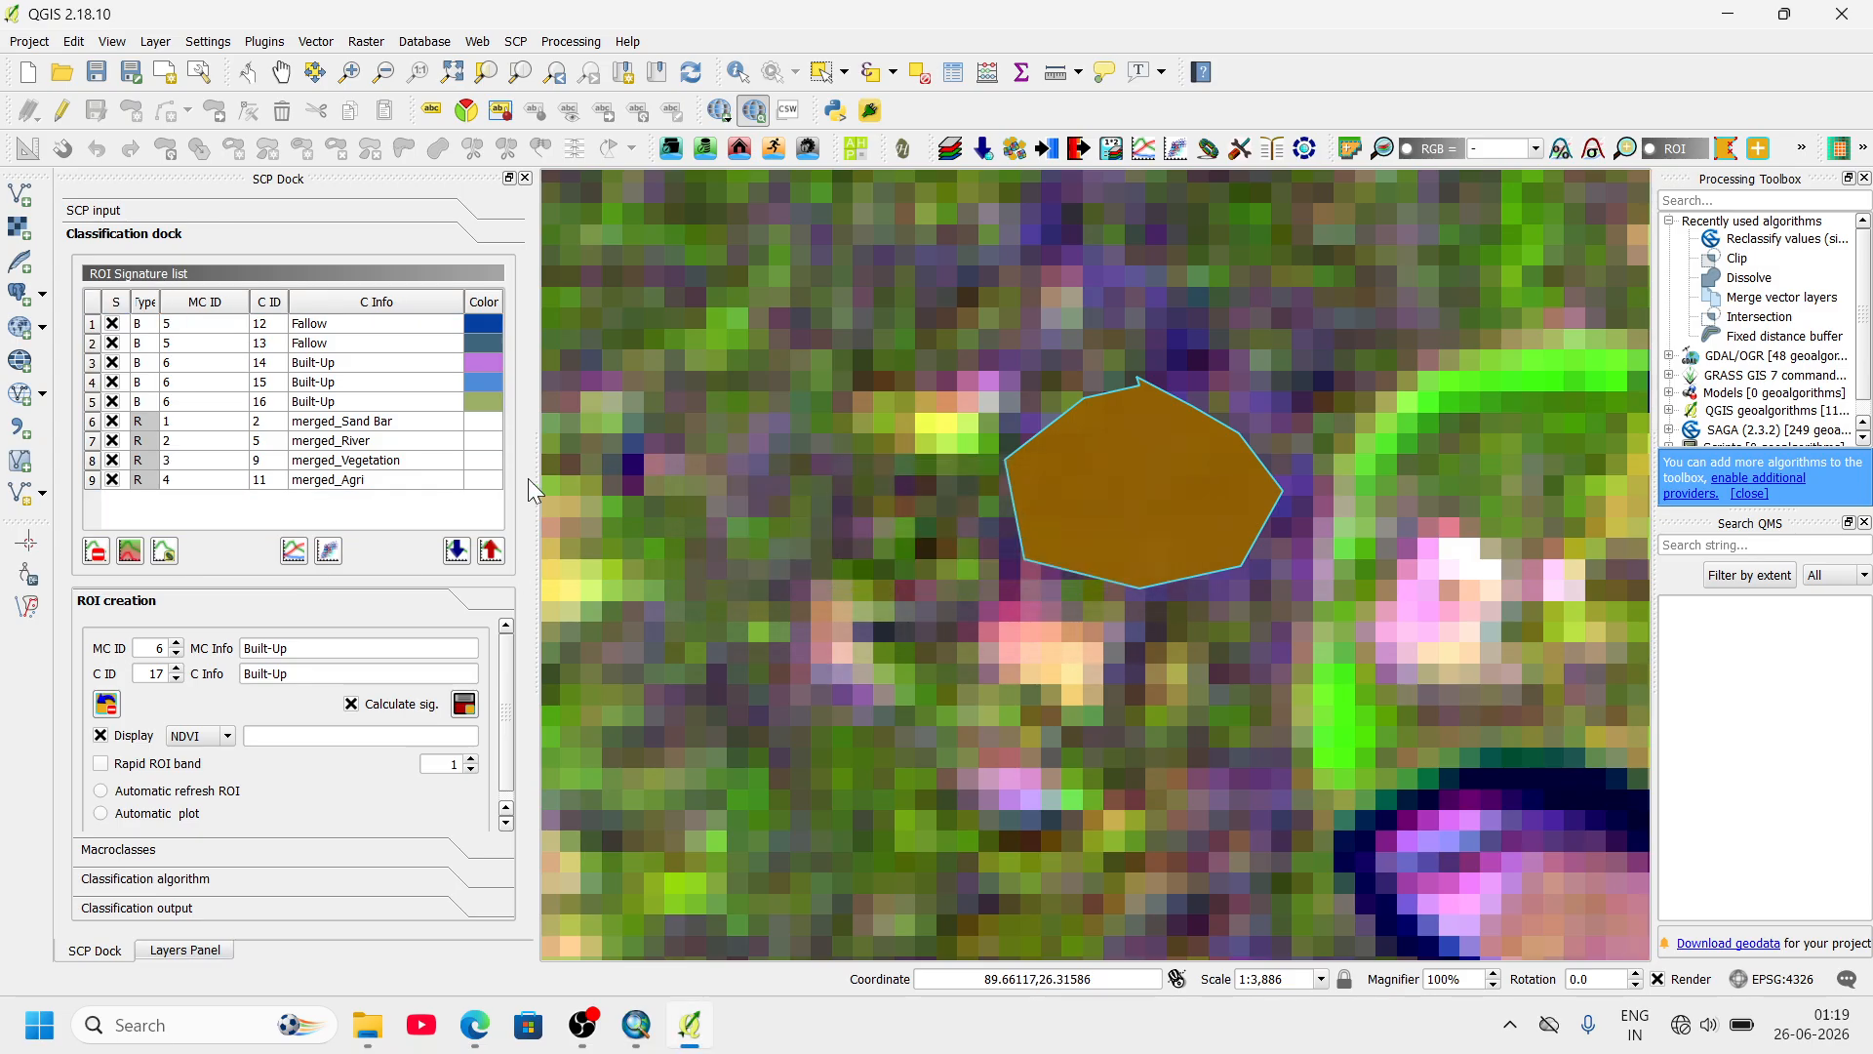
- Merge the two Fallow signatures with class IDs 12 and 13 into one signature
click(93, 326)
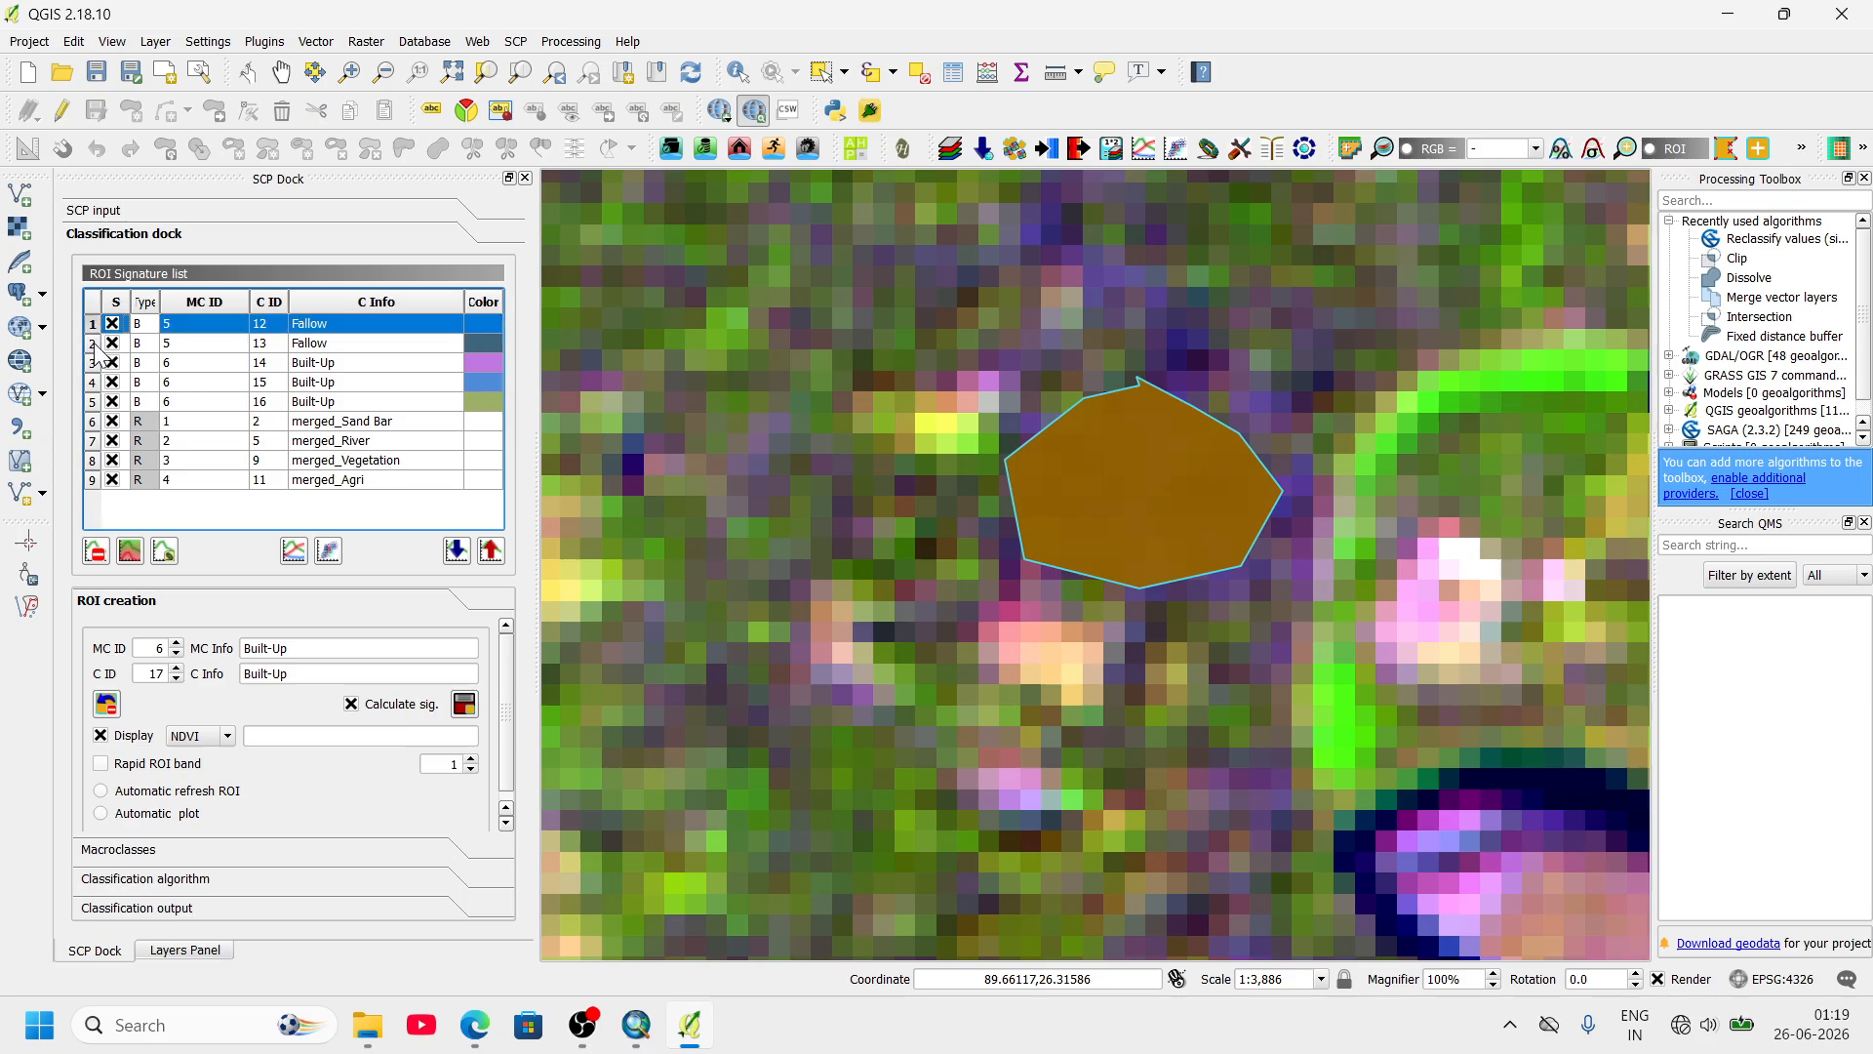
ctrl+click(93, 344)
click(328, 552)
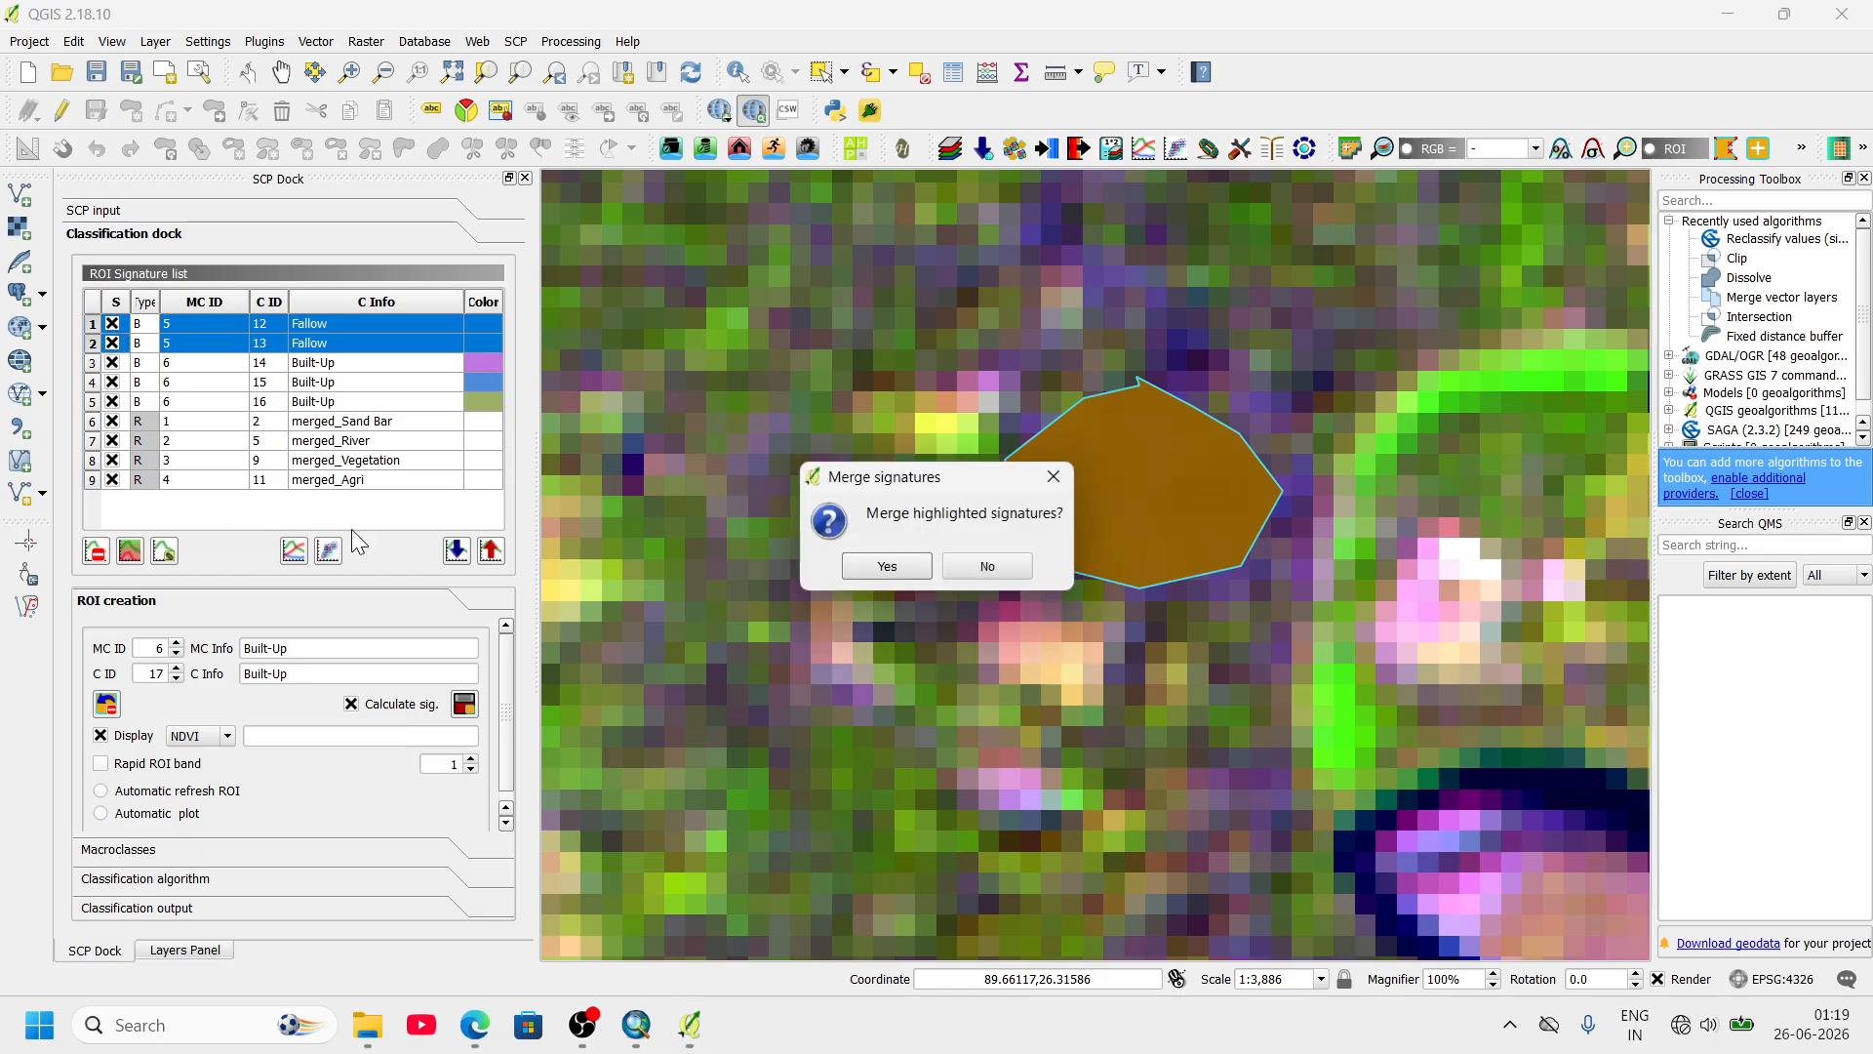
click(887, 567)
- Delete the two original Fallow signatures with class IDs 12 and 13 from the ROI signature list
click(101, 332)
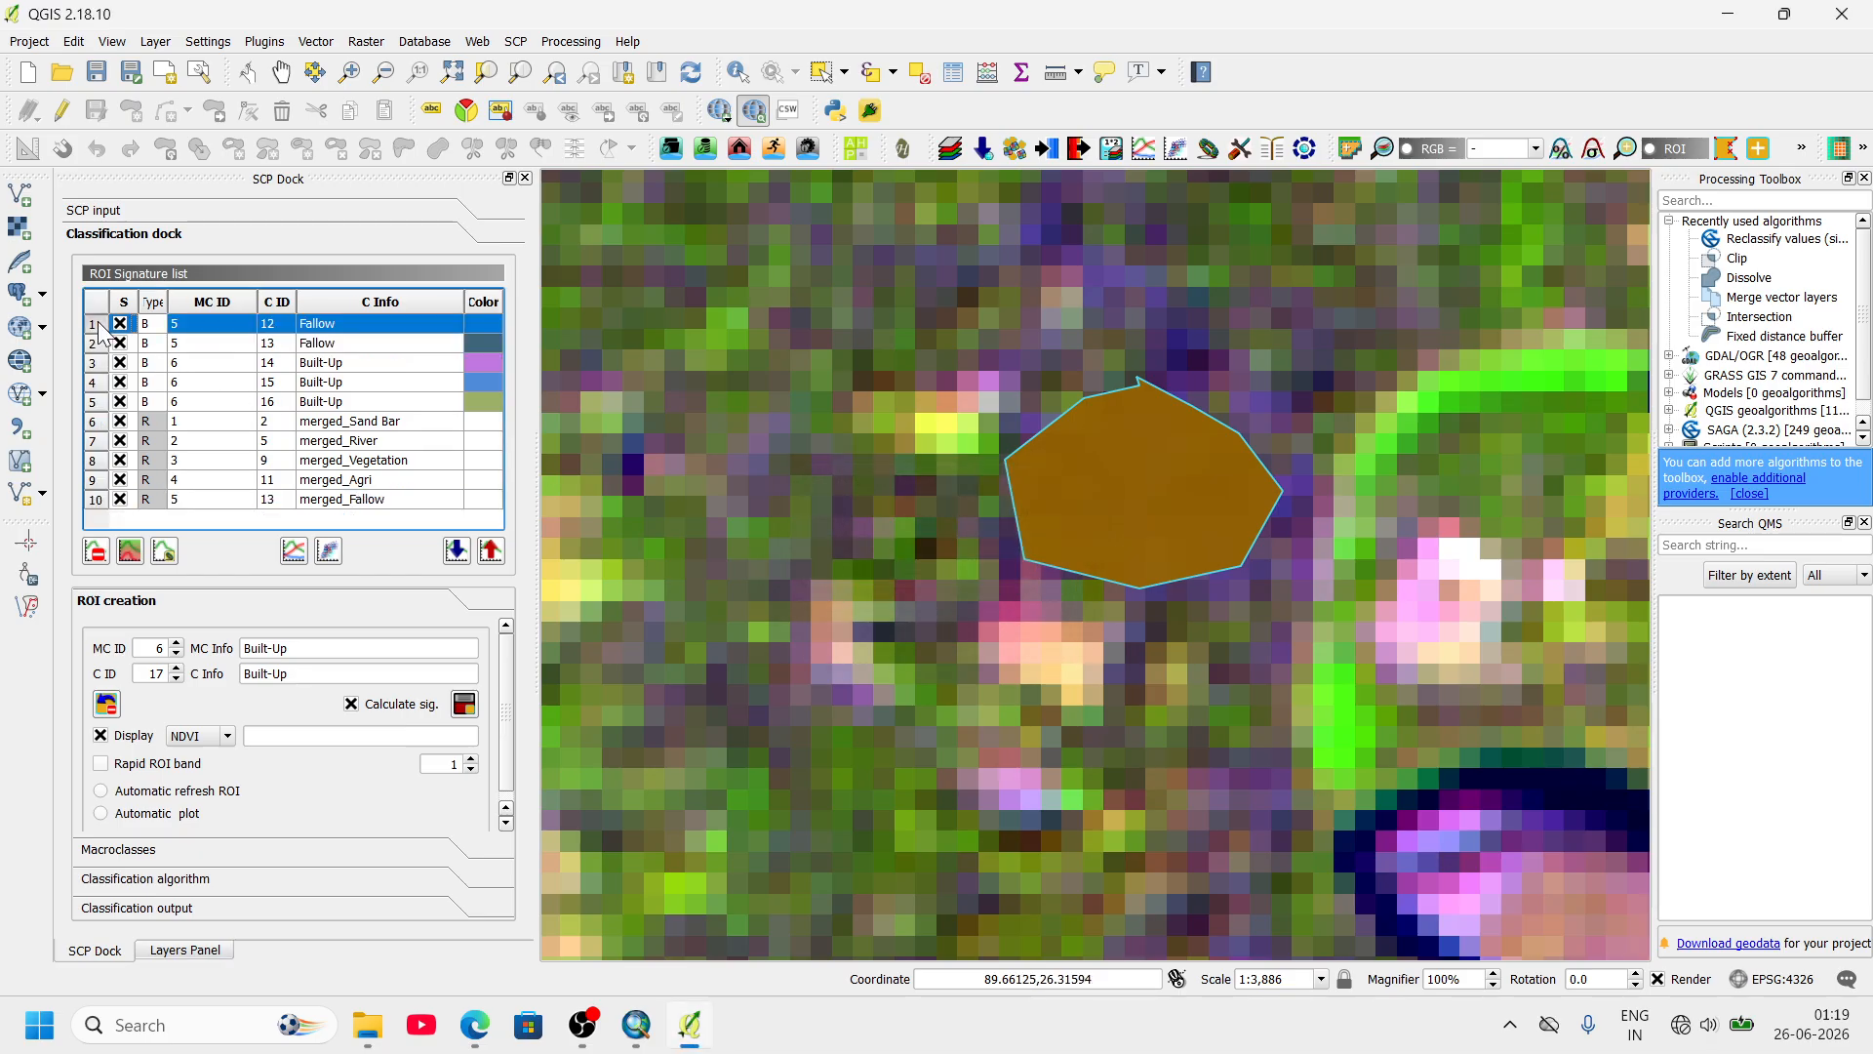
ctrl+click(96, 343)
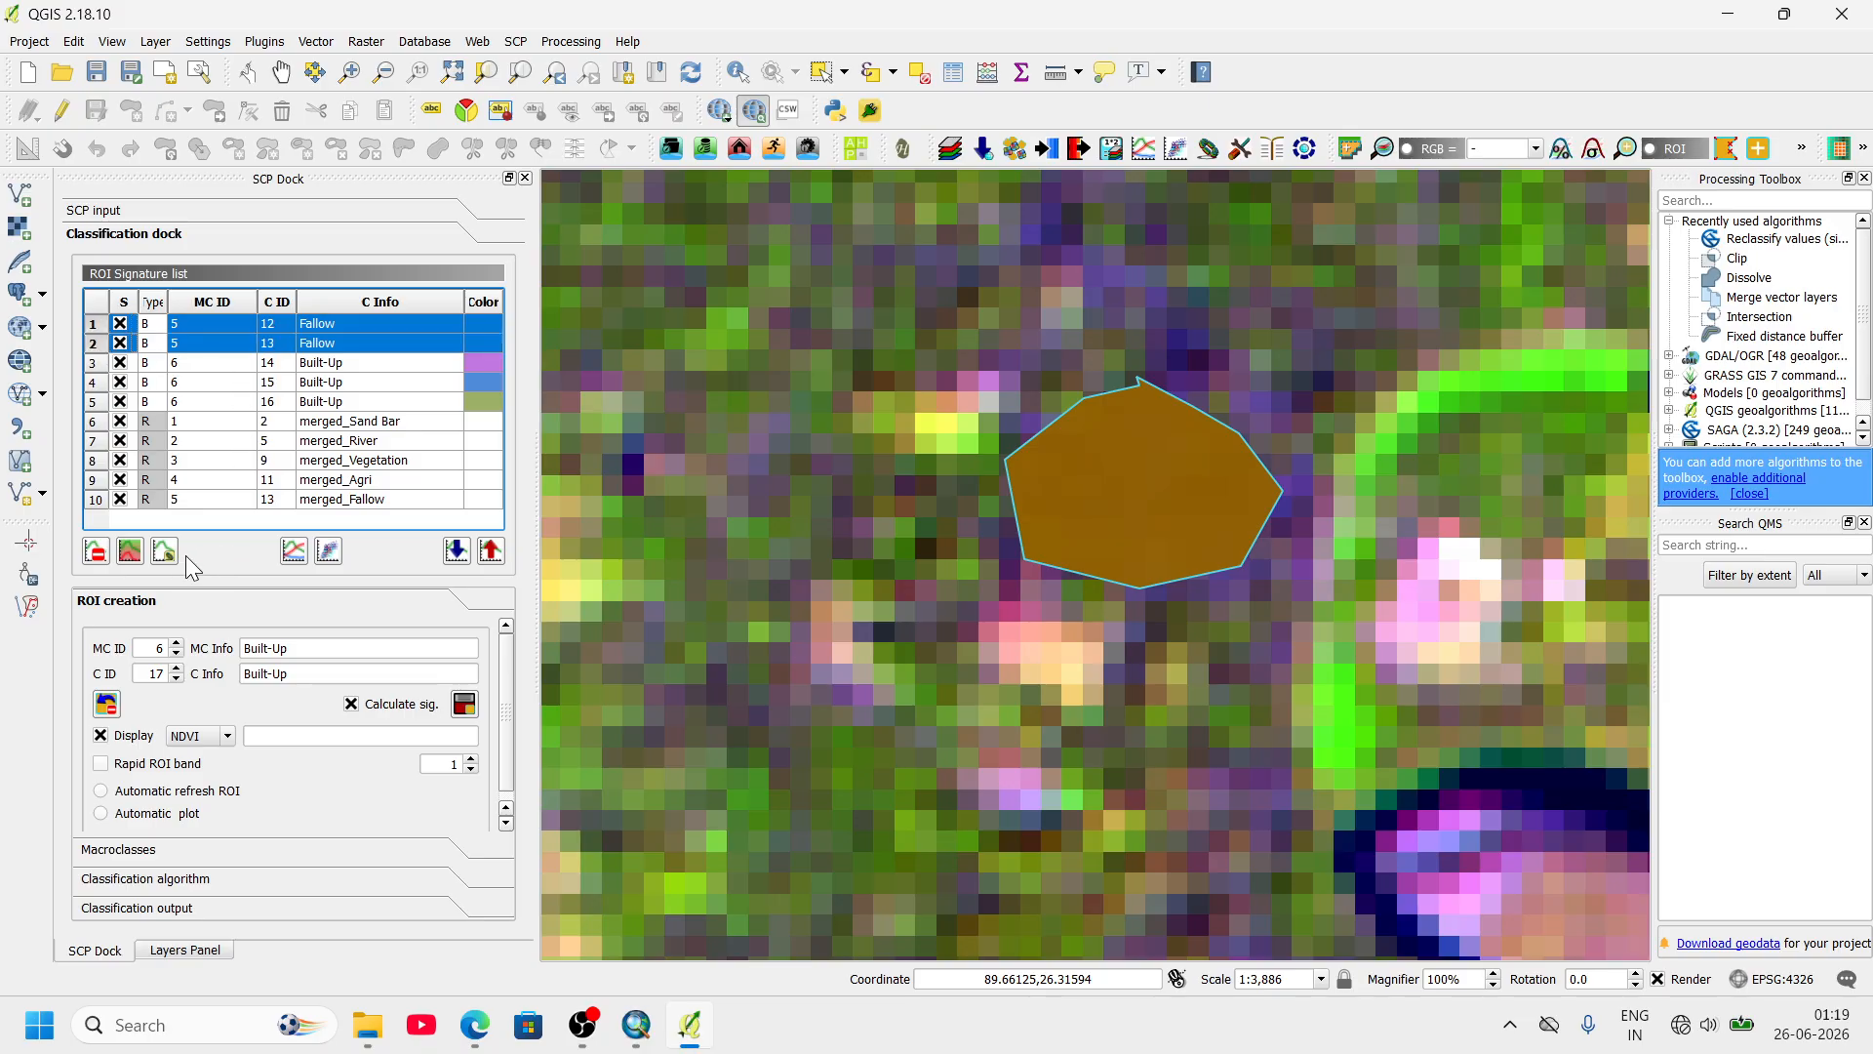
click(95, 551)
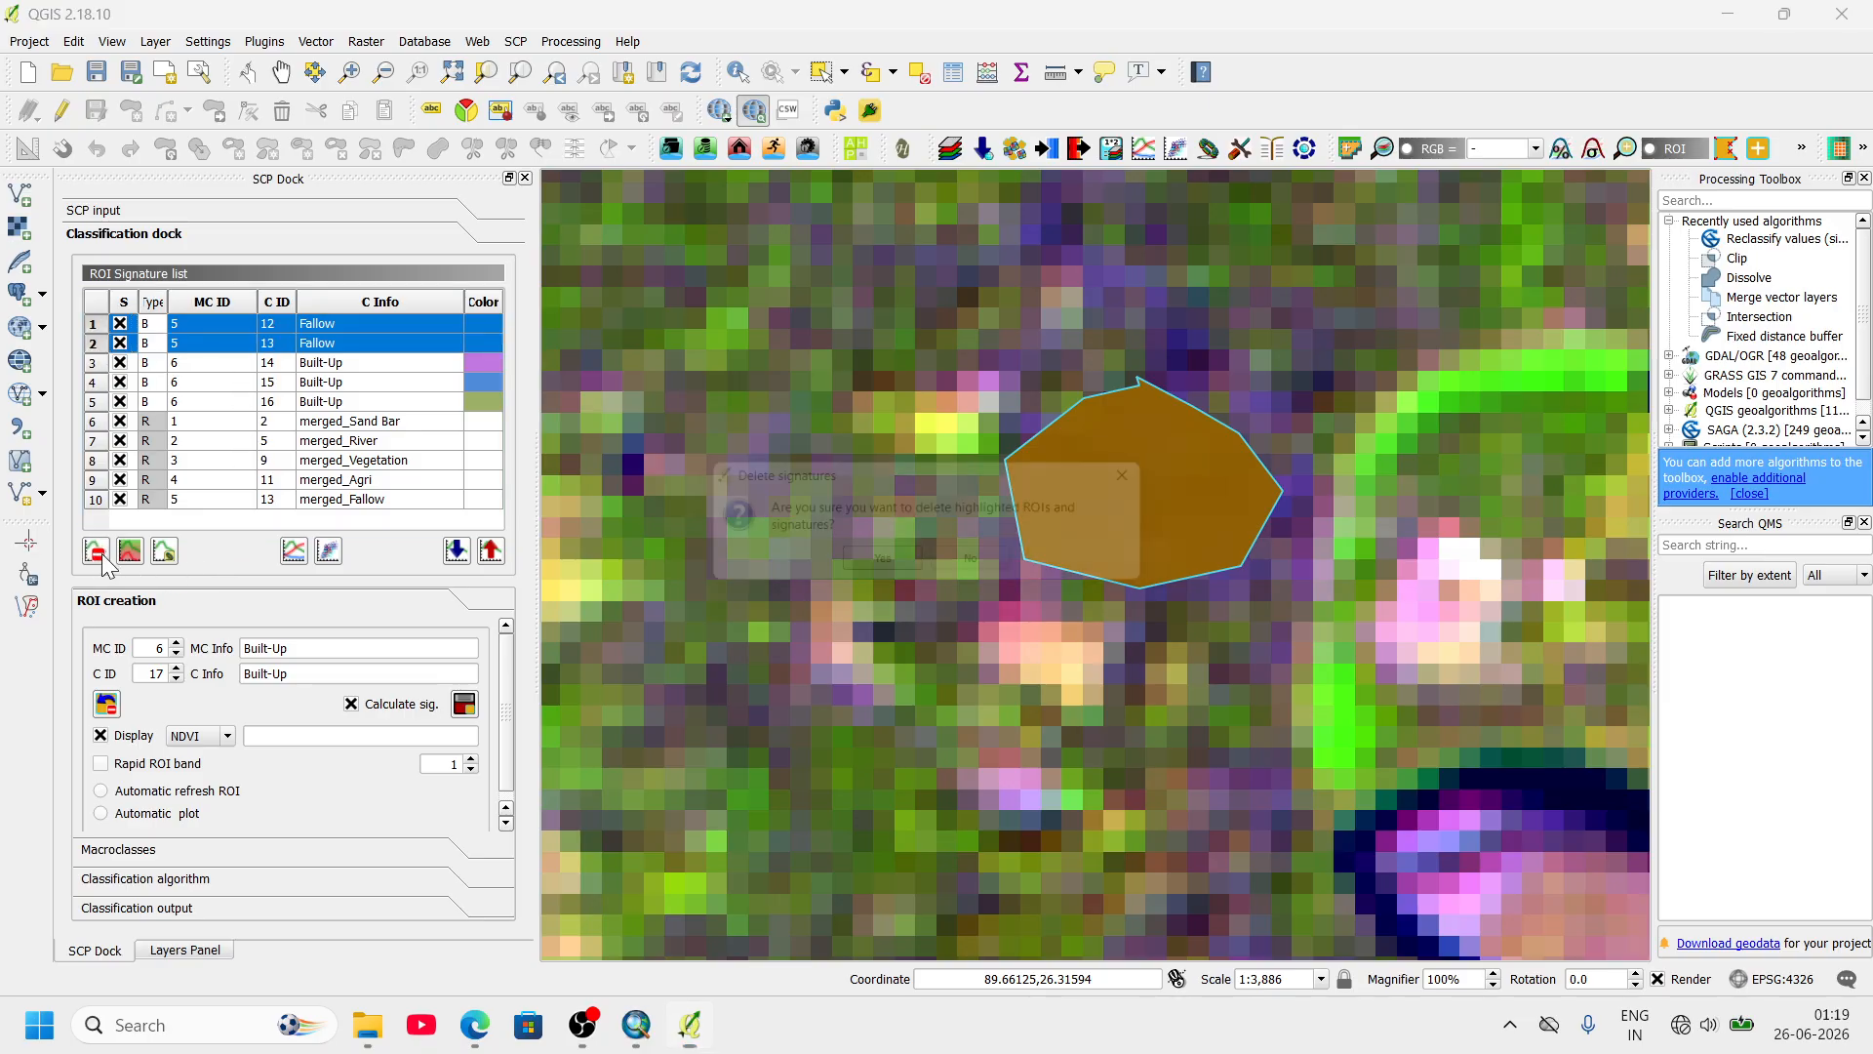
click(882, 568)
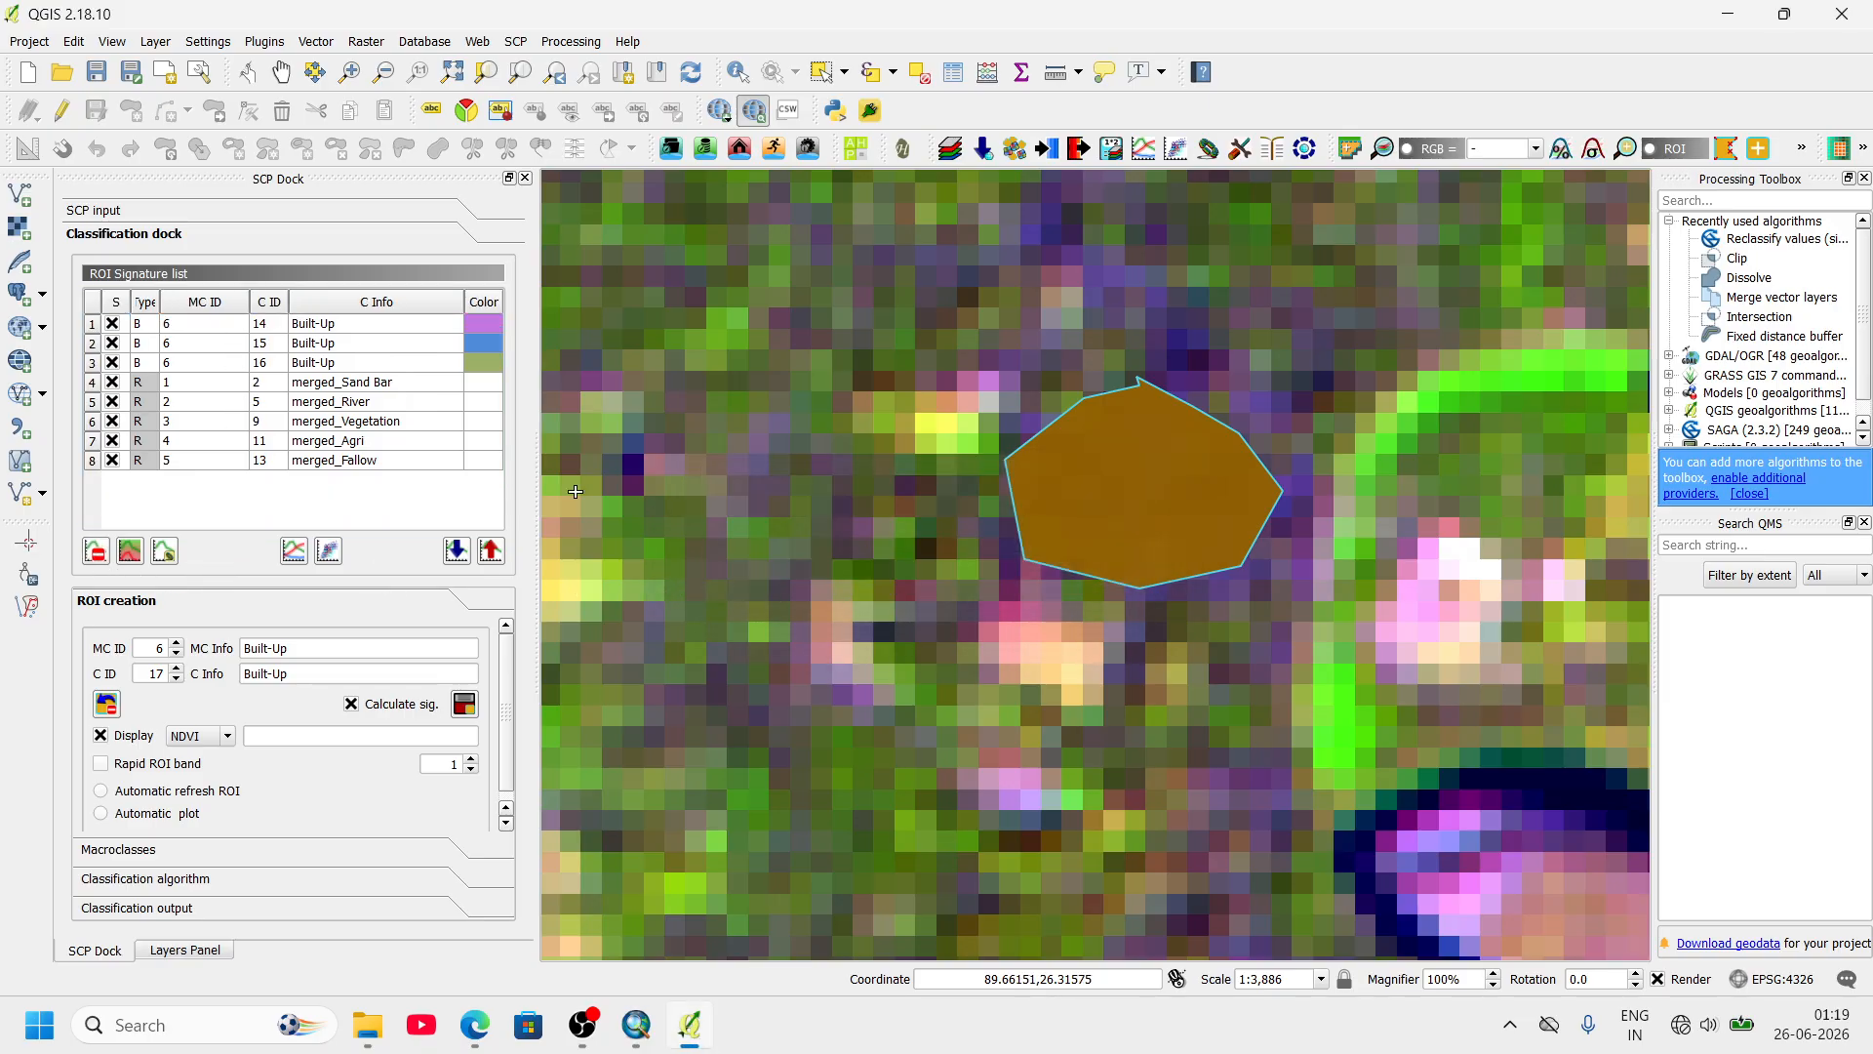
- Merge the three Built-Up signatures with class IDs 14 to 16 into one signature
click(95, 327)
ctrl+click(93, 343)
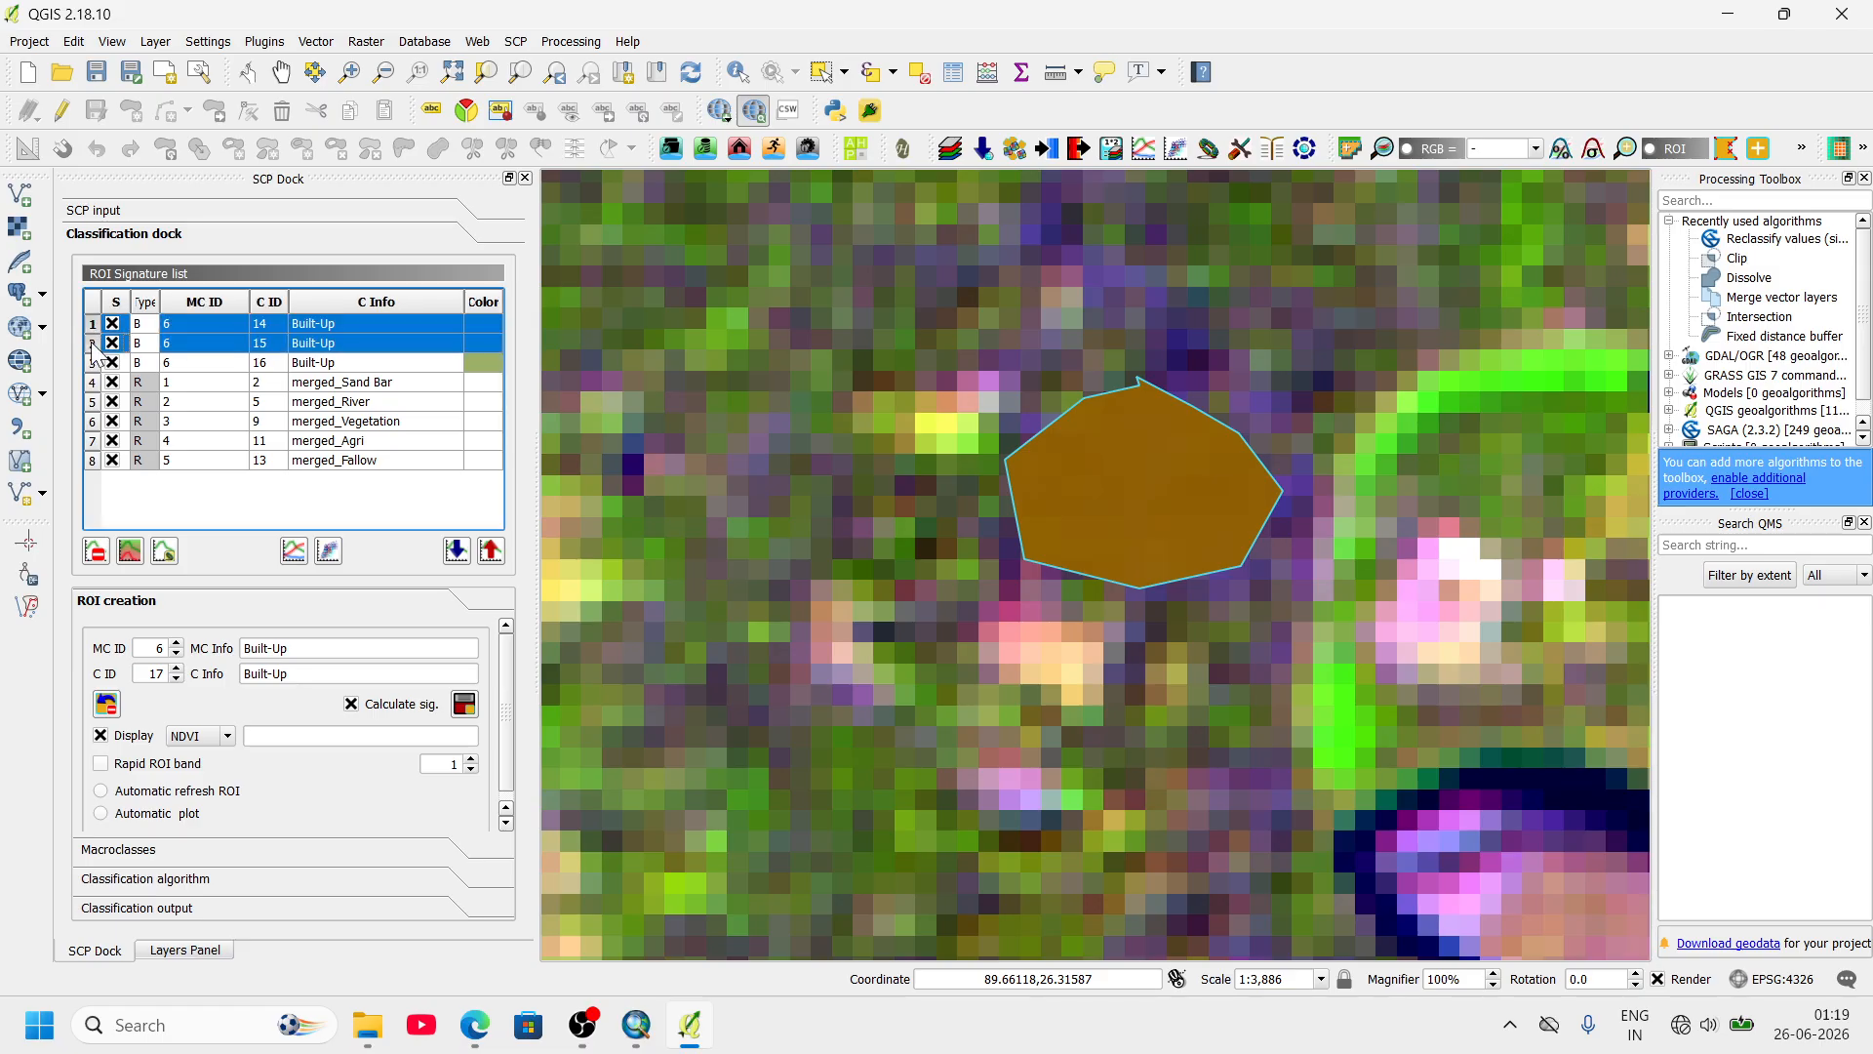
ctrl+click(92, 362)
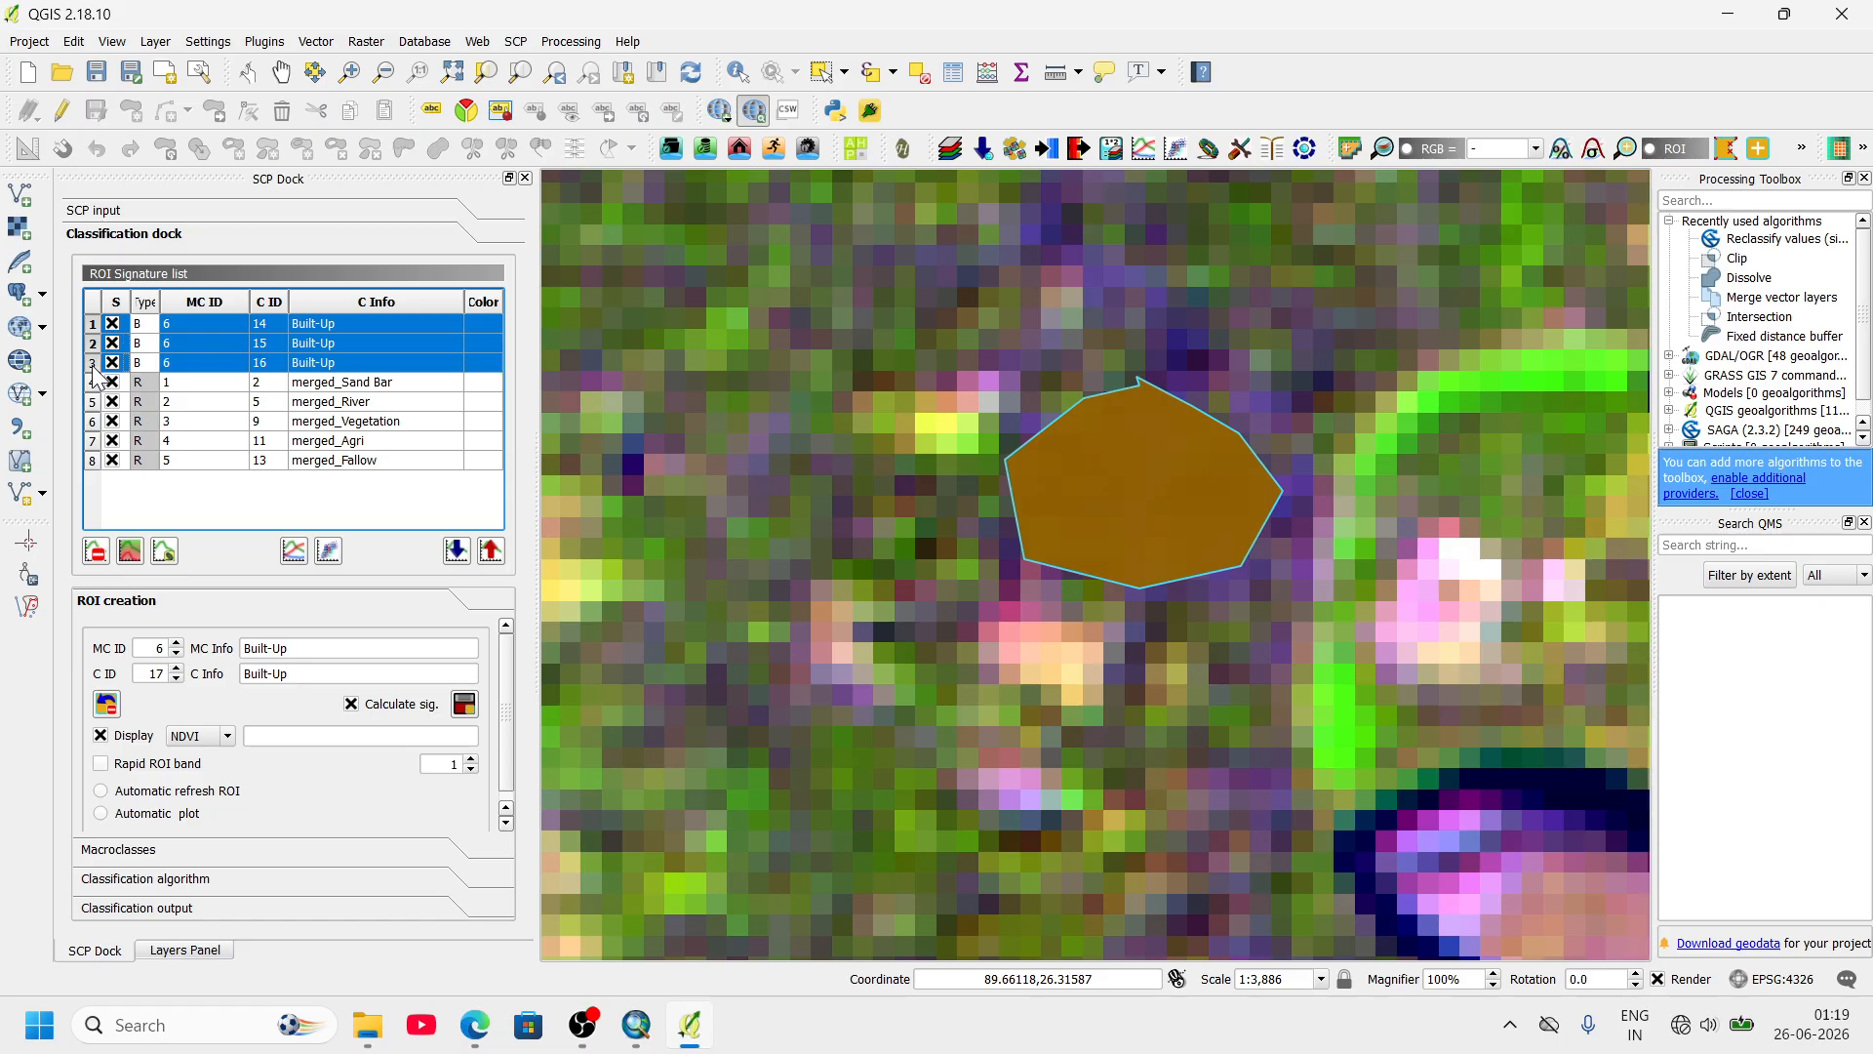
click(130, 551)
click(882, 565)
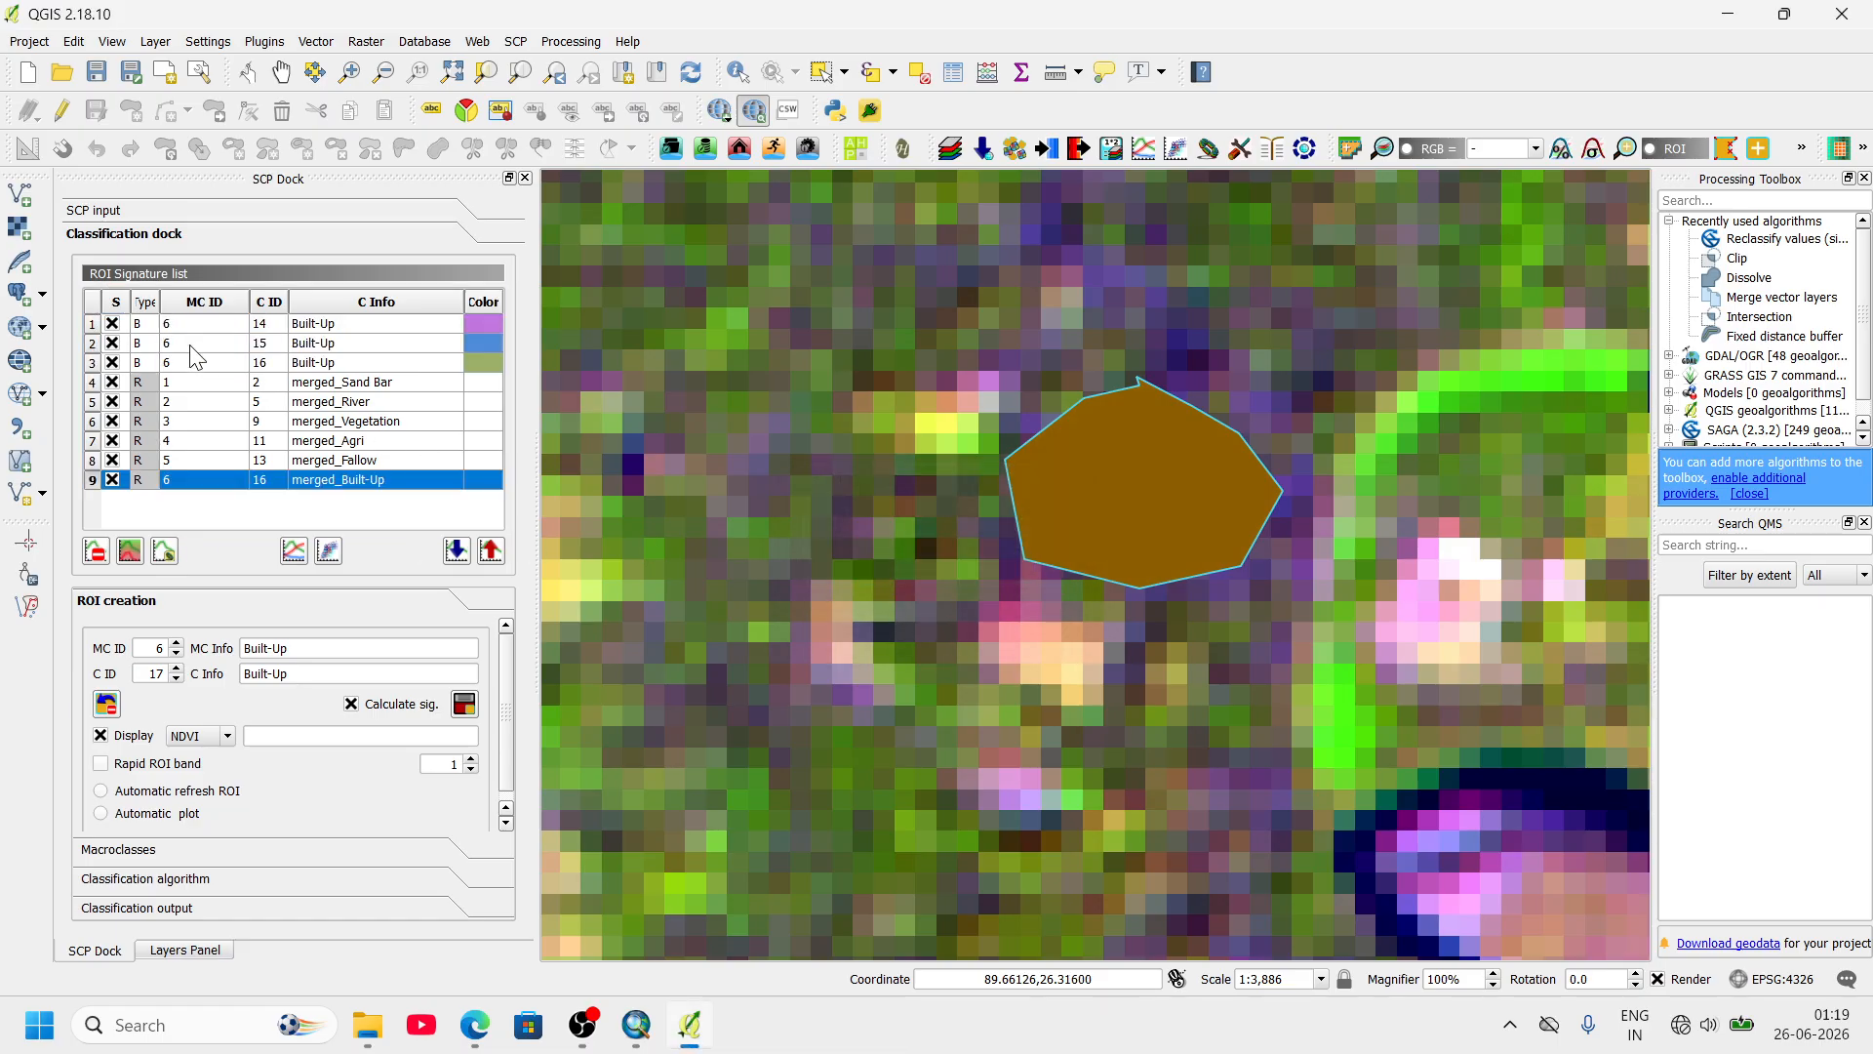
- Delete the three original Built-Up signatures with class IDs 14 to 16, keeping the merged one
click(94, 324)
ctrl+click(94, 343)
ctrl+click(93, 363)
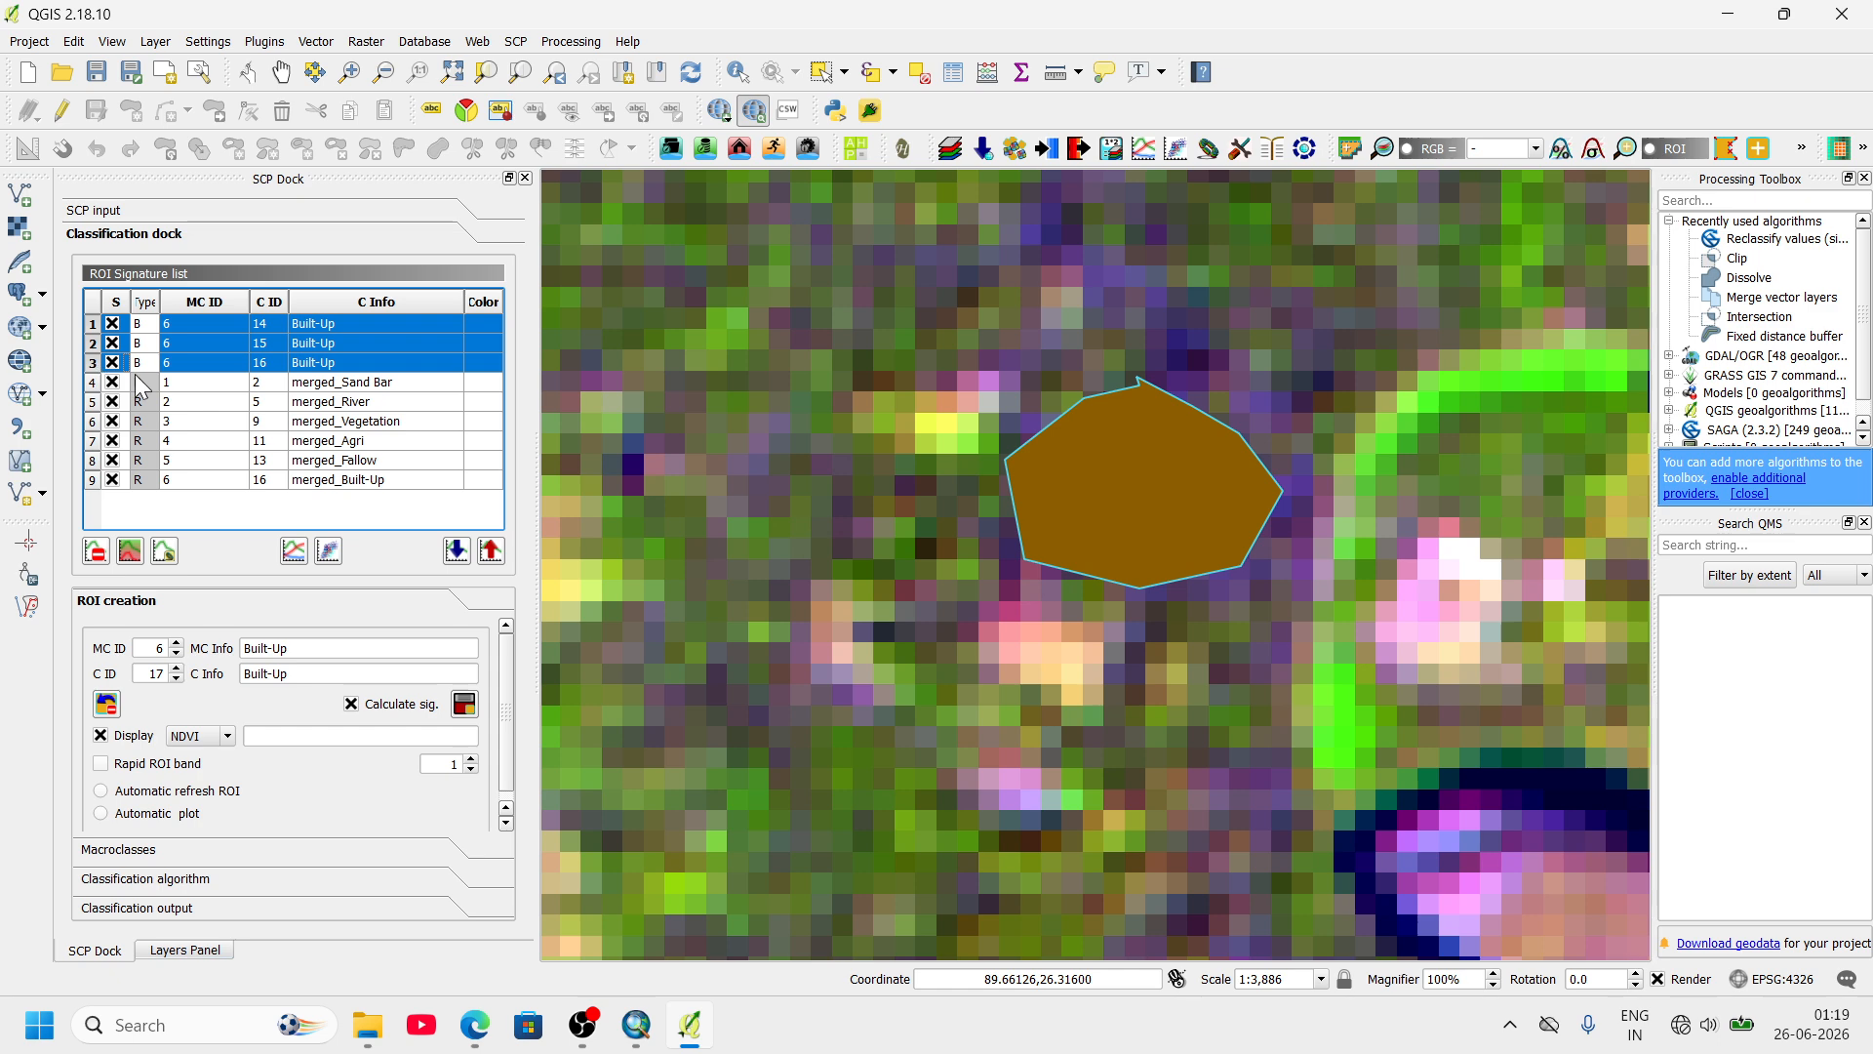
click(95, 551)
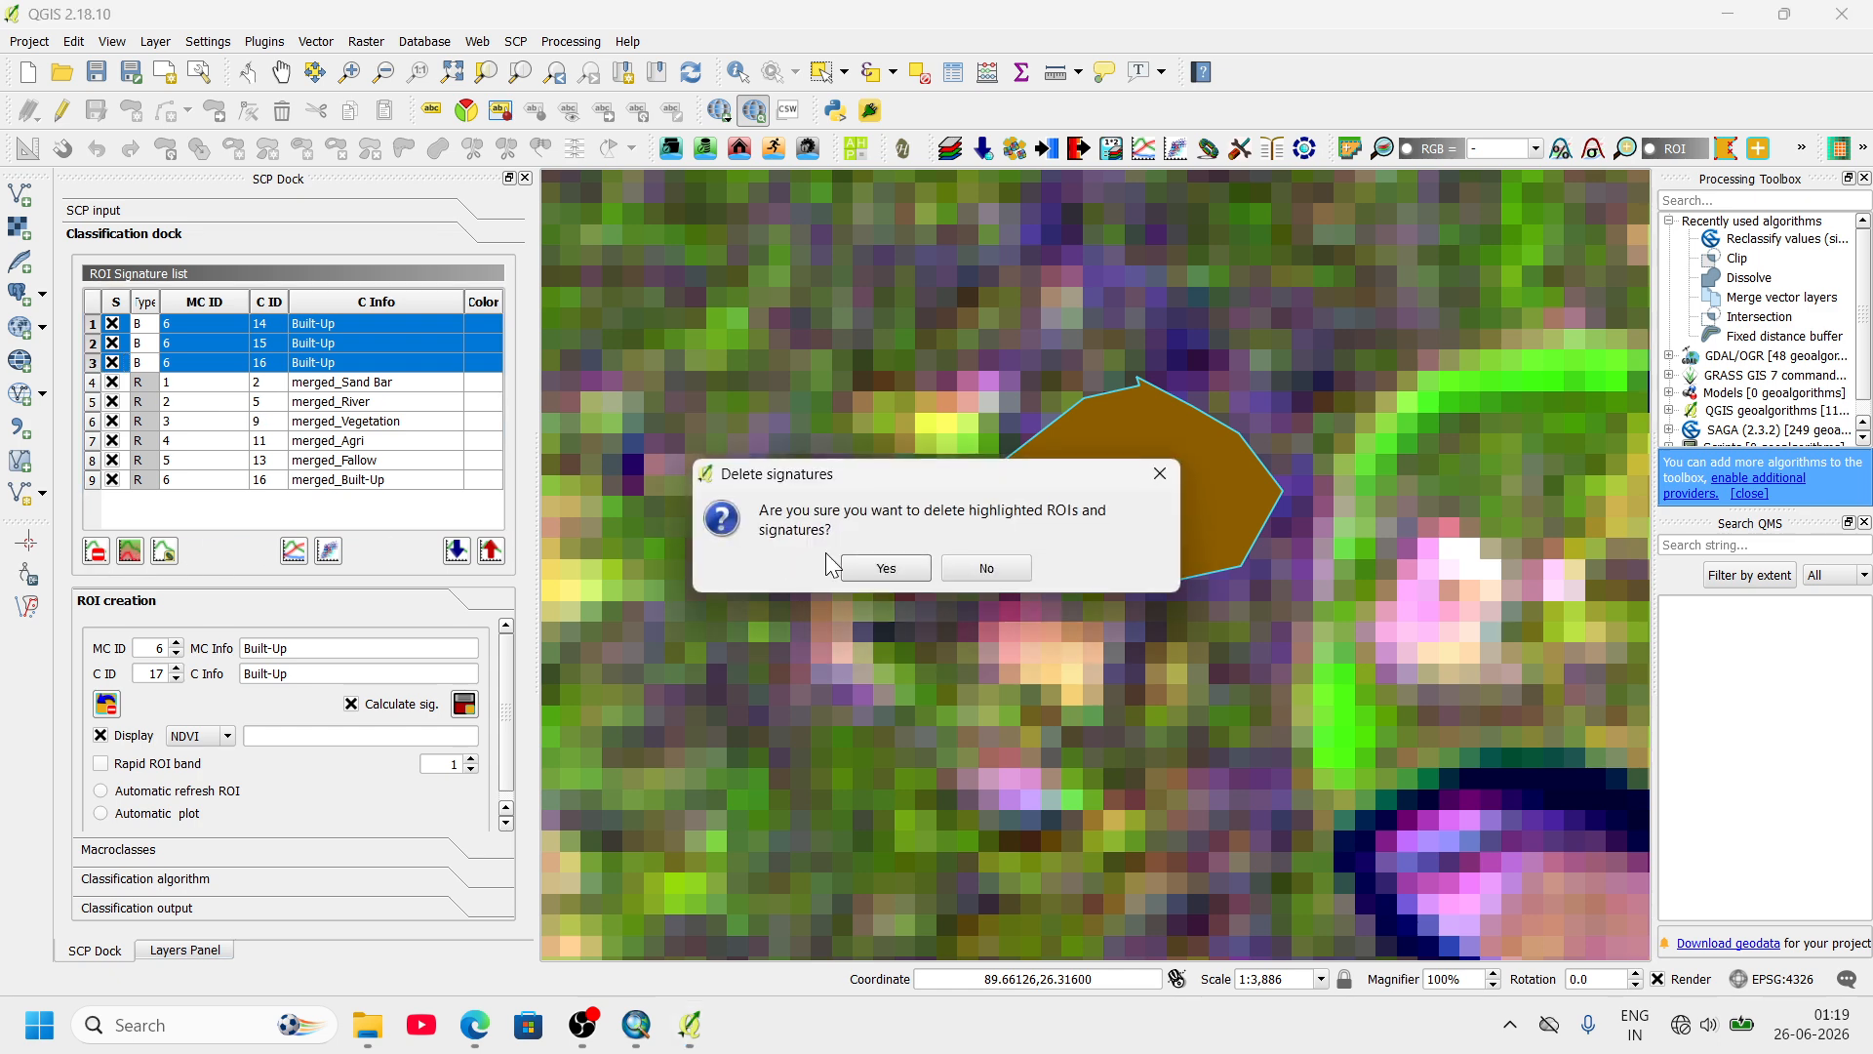
click(881, 568)
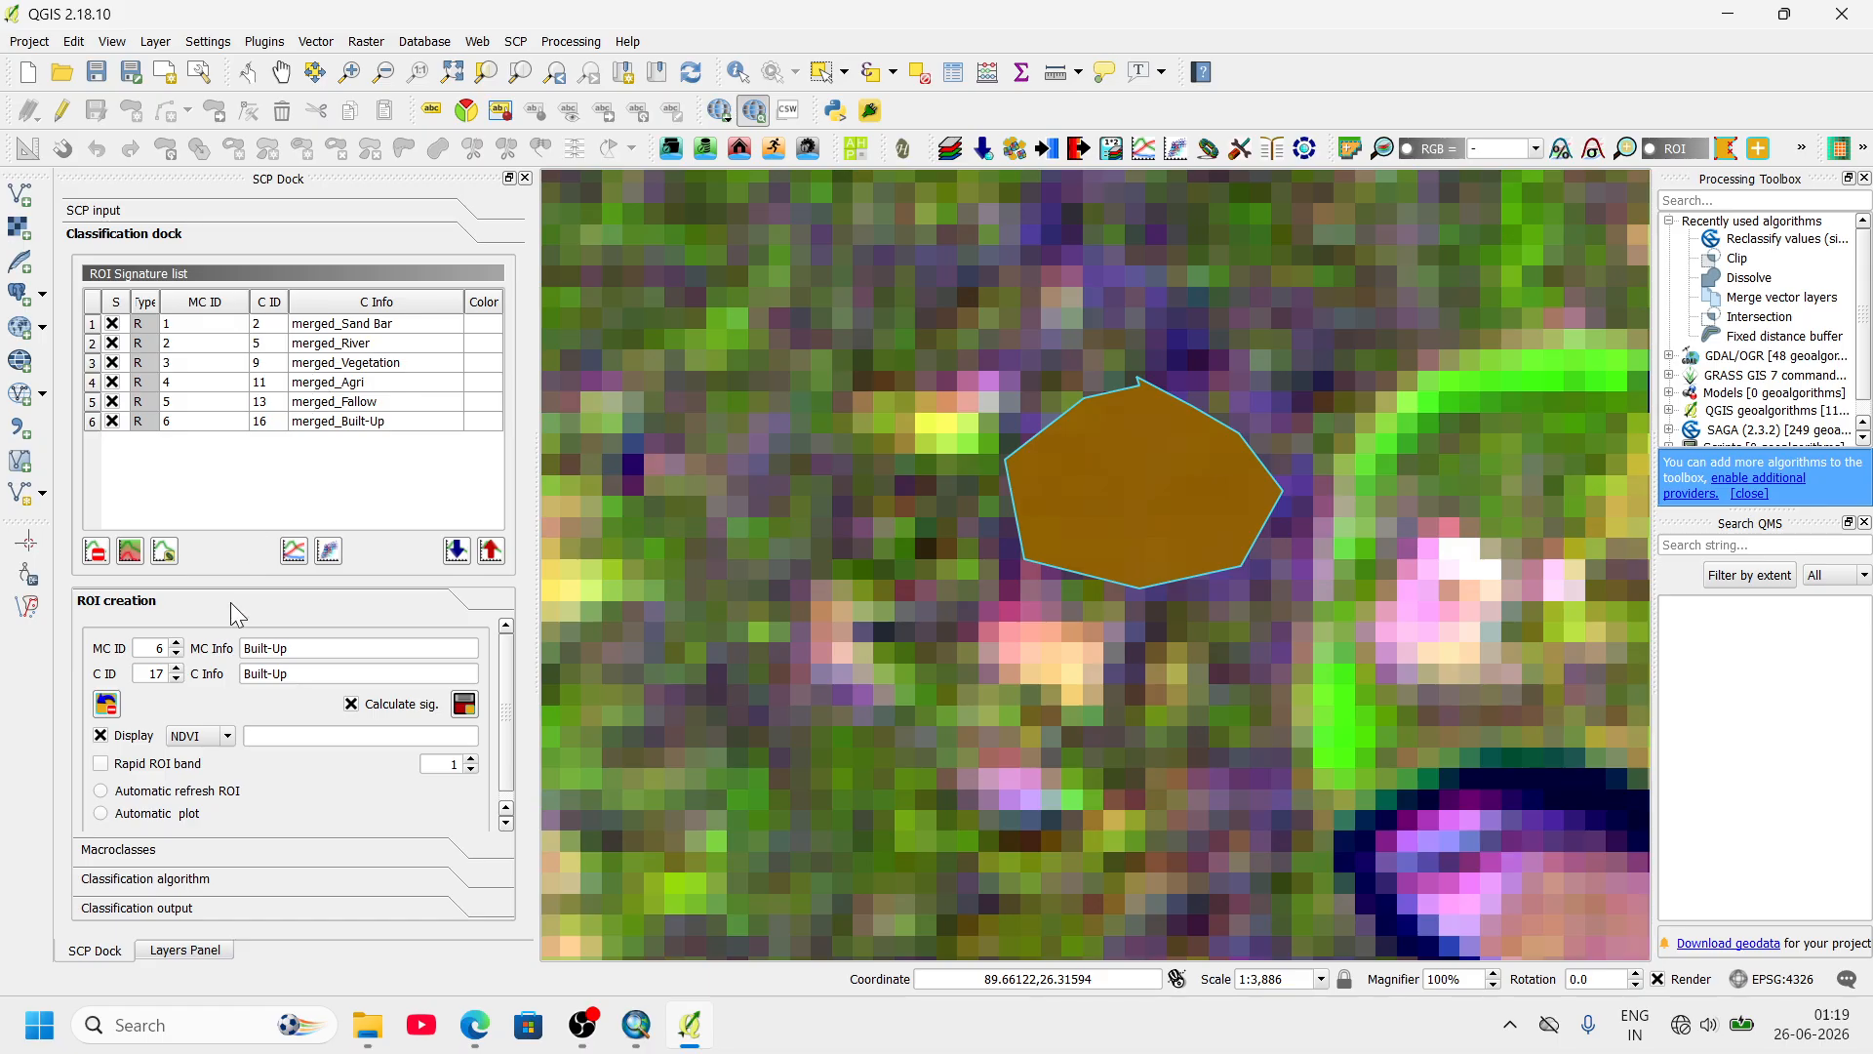
- Set the Sand Bar macroclass color to light cyan and the Water Body macroclass color to blue
click(224, 856)
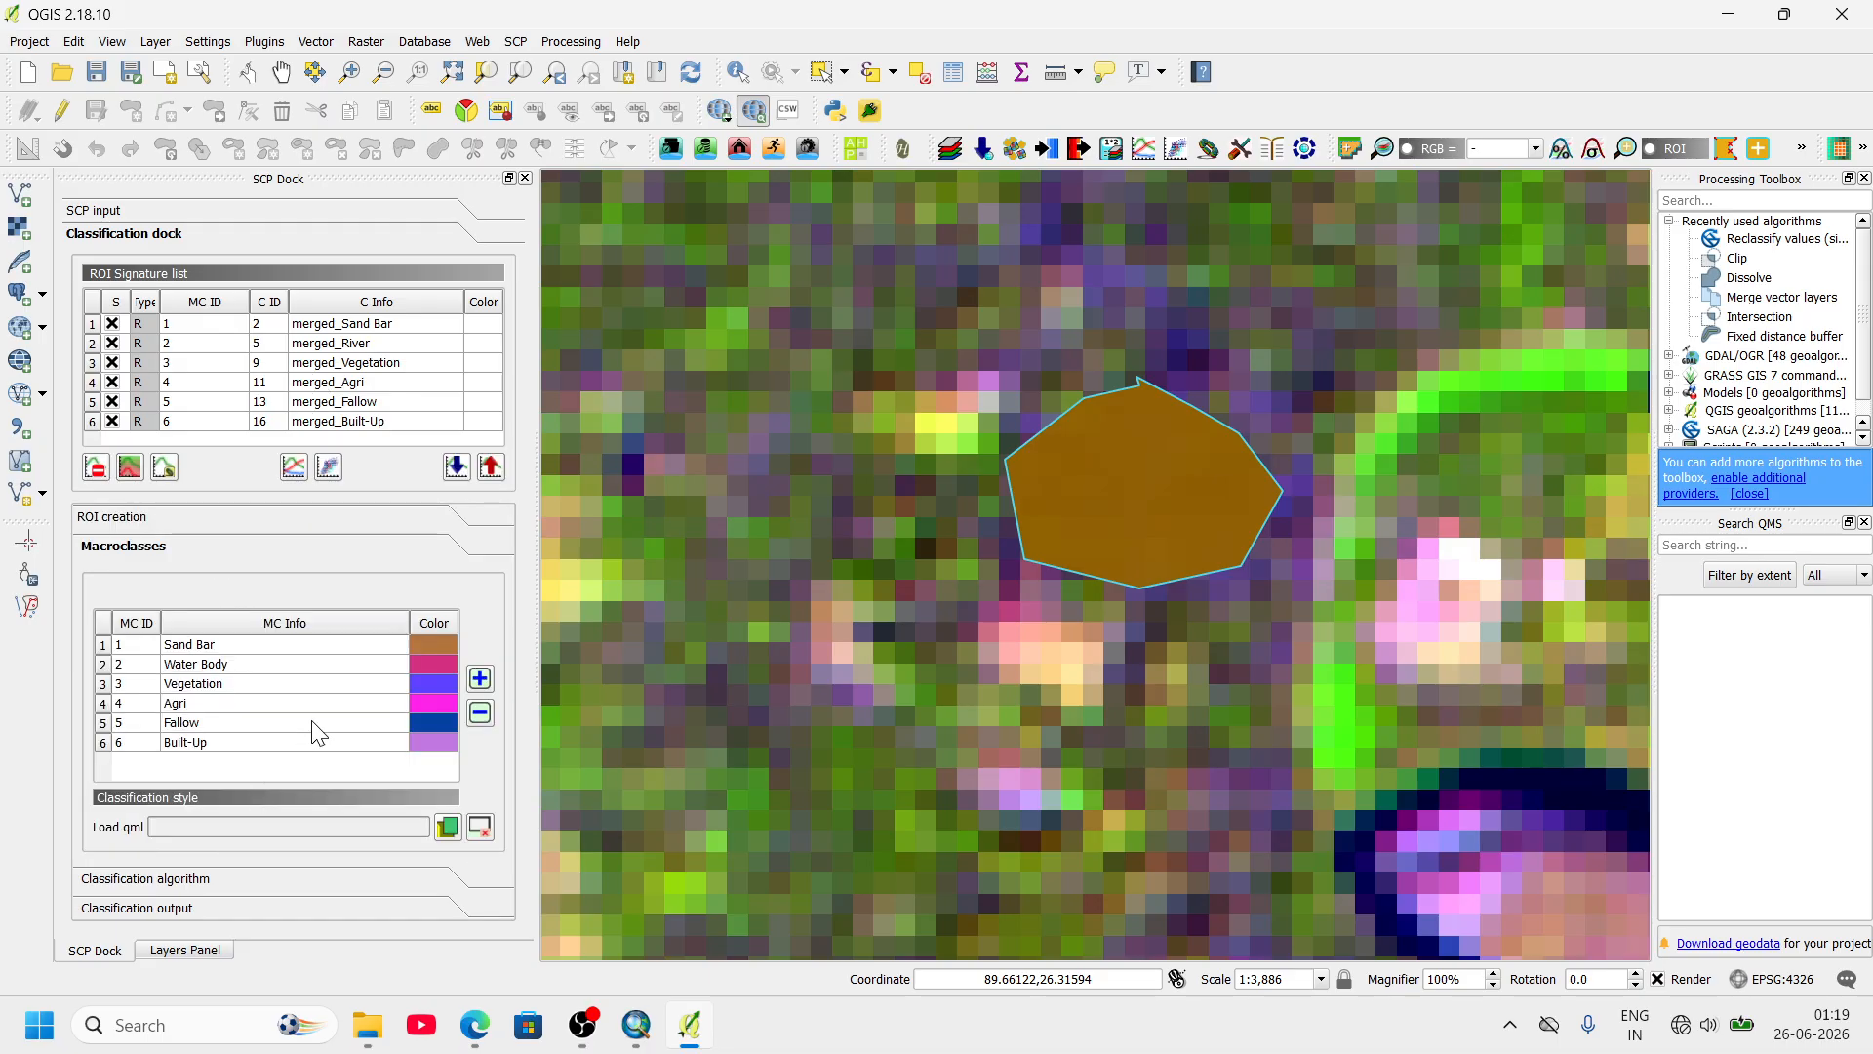
double_click(433, 642)
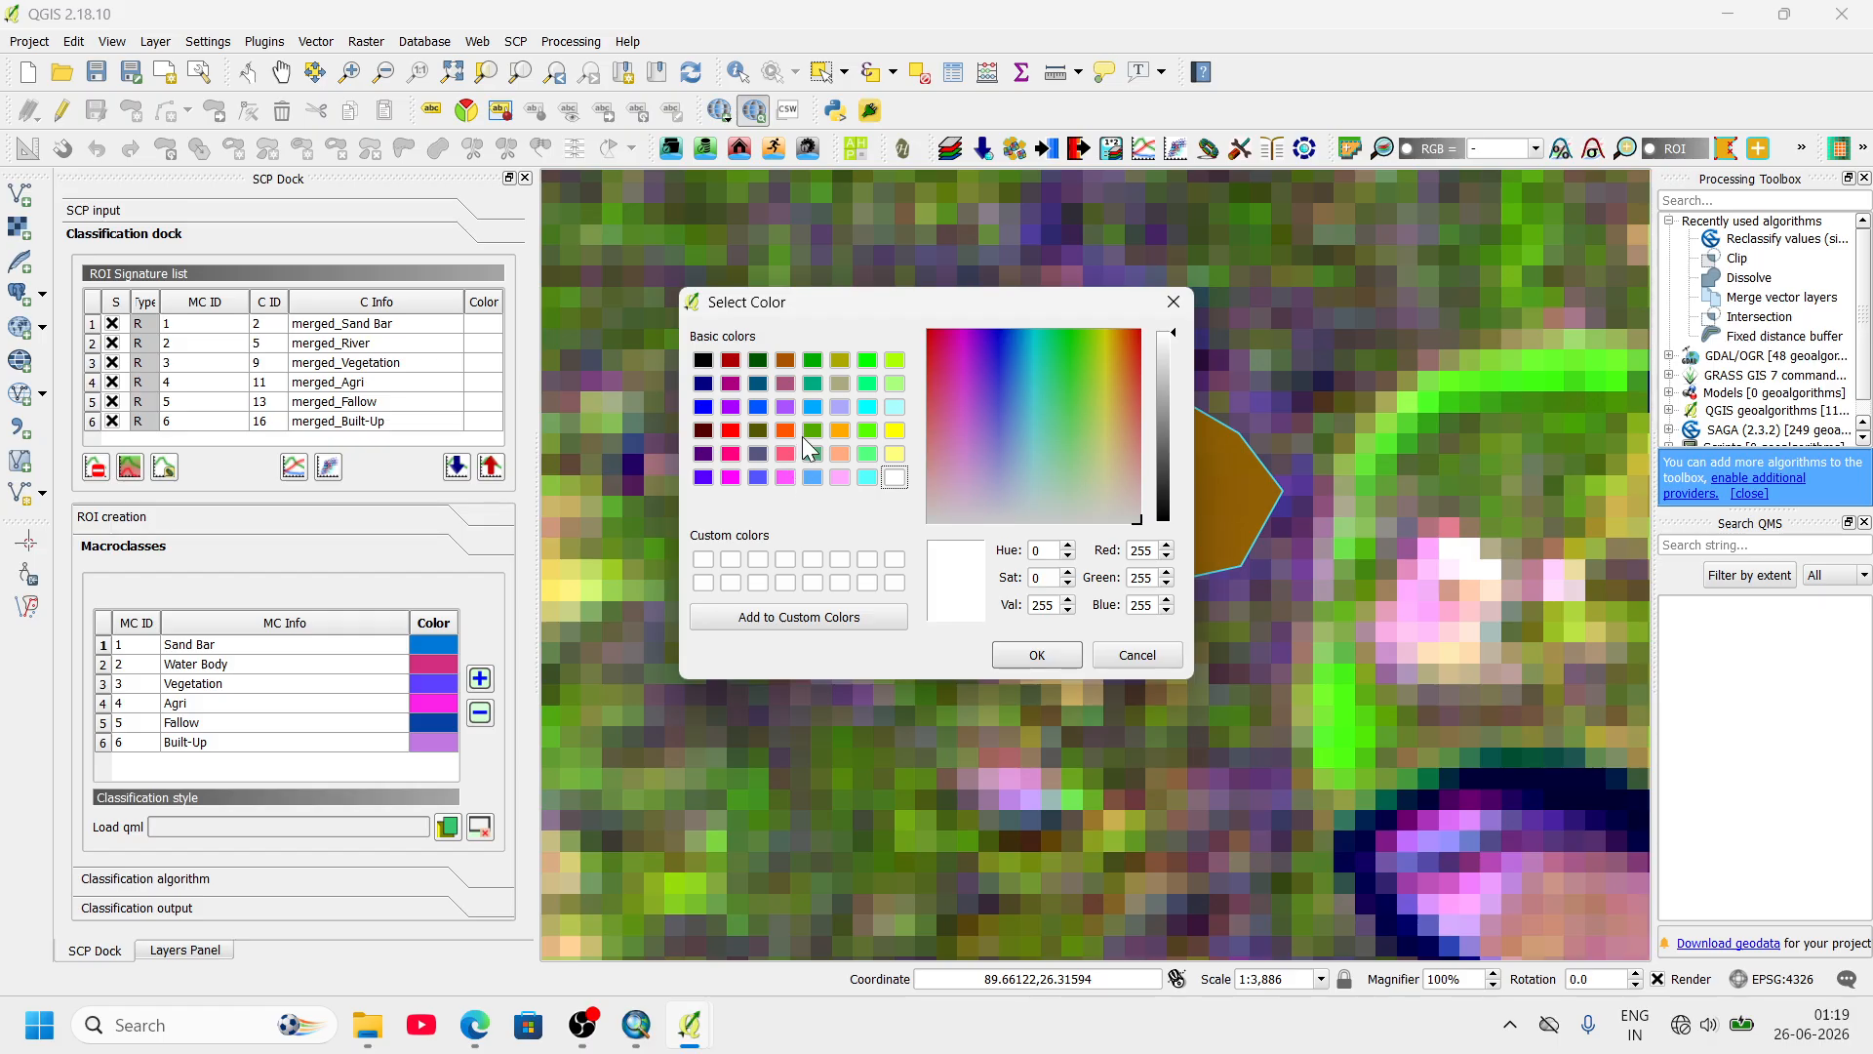
click(895, 406)
click(1035, 655)
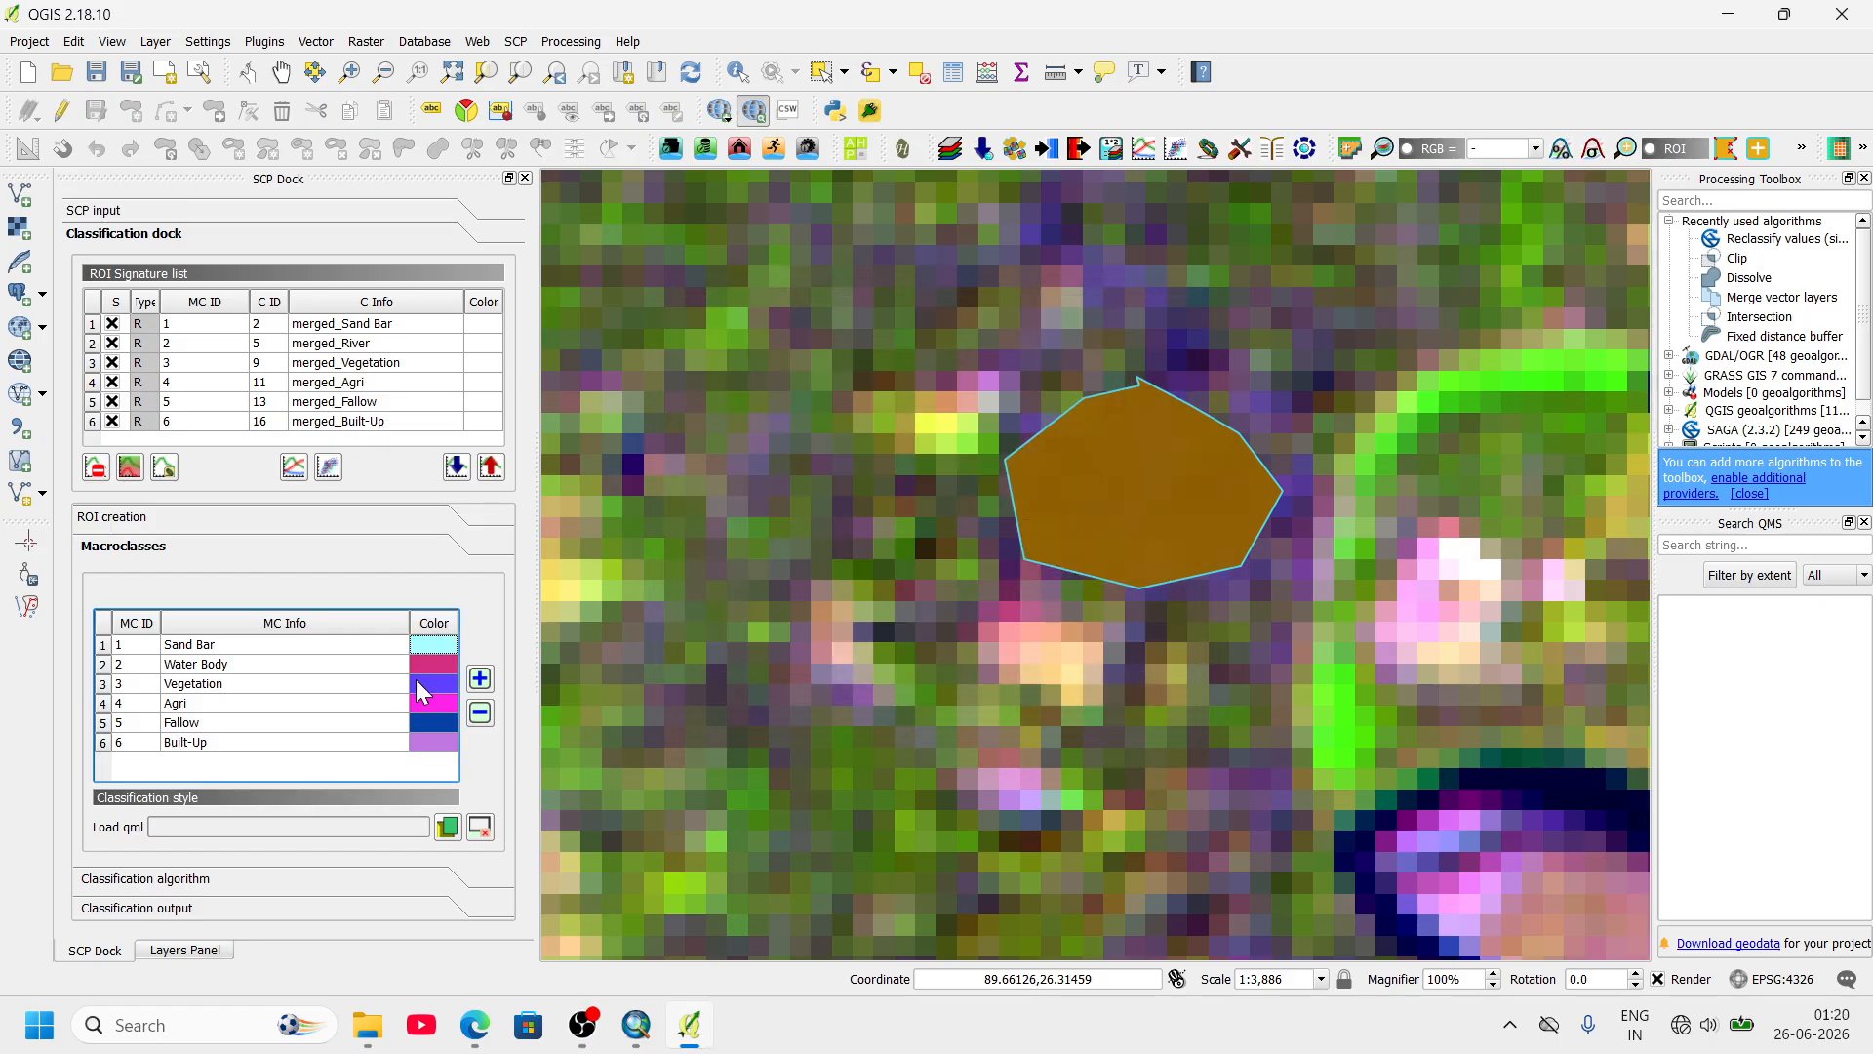
double_click(425, 663)
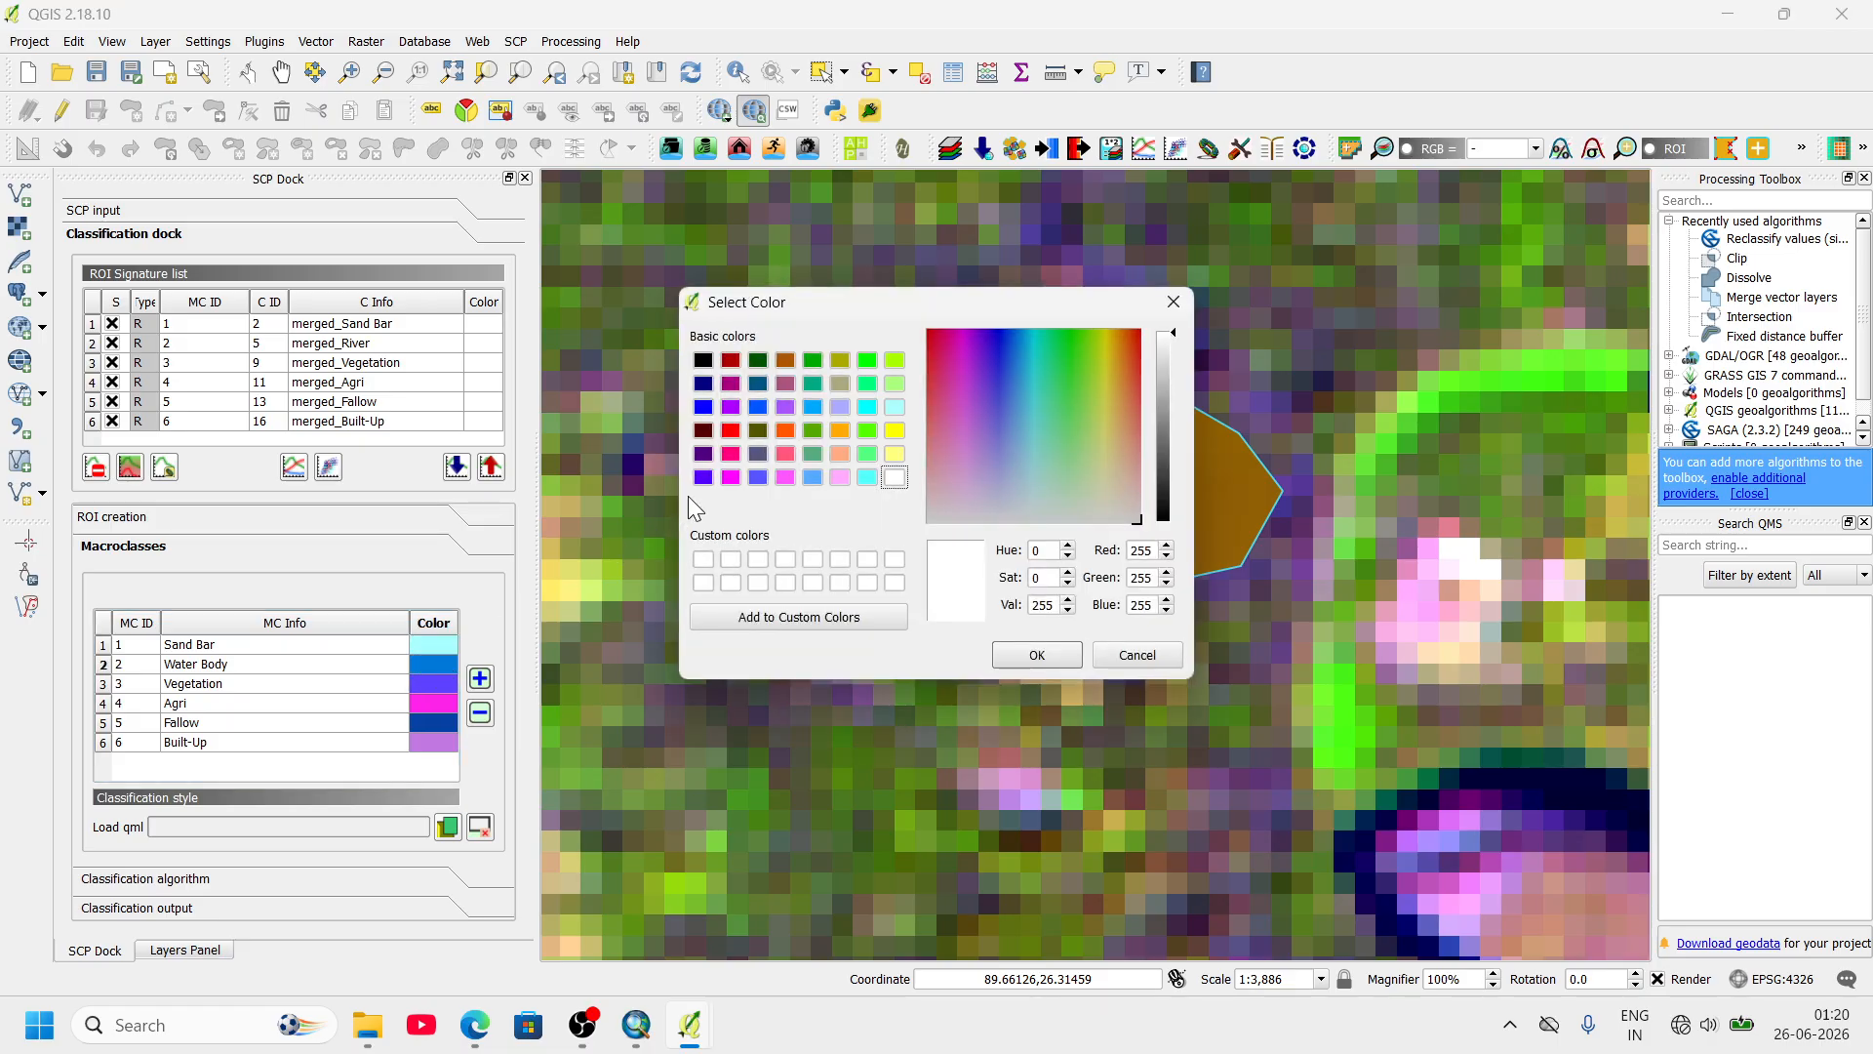
click(702, 407)
click(1034, 656)
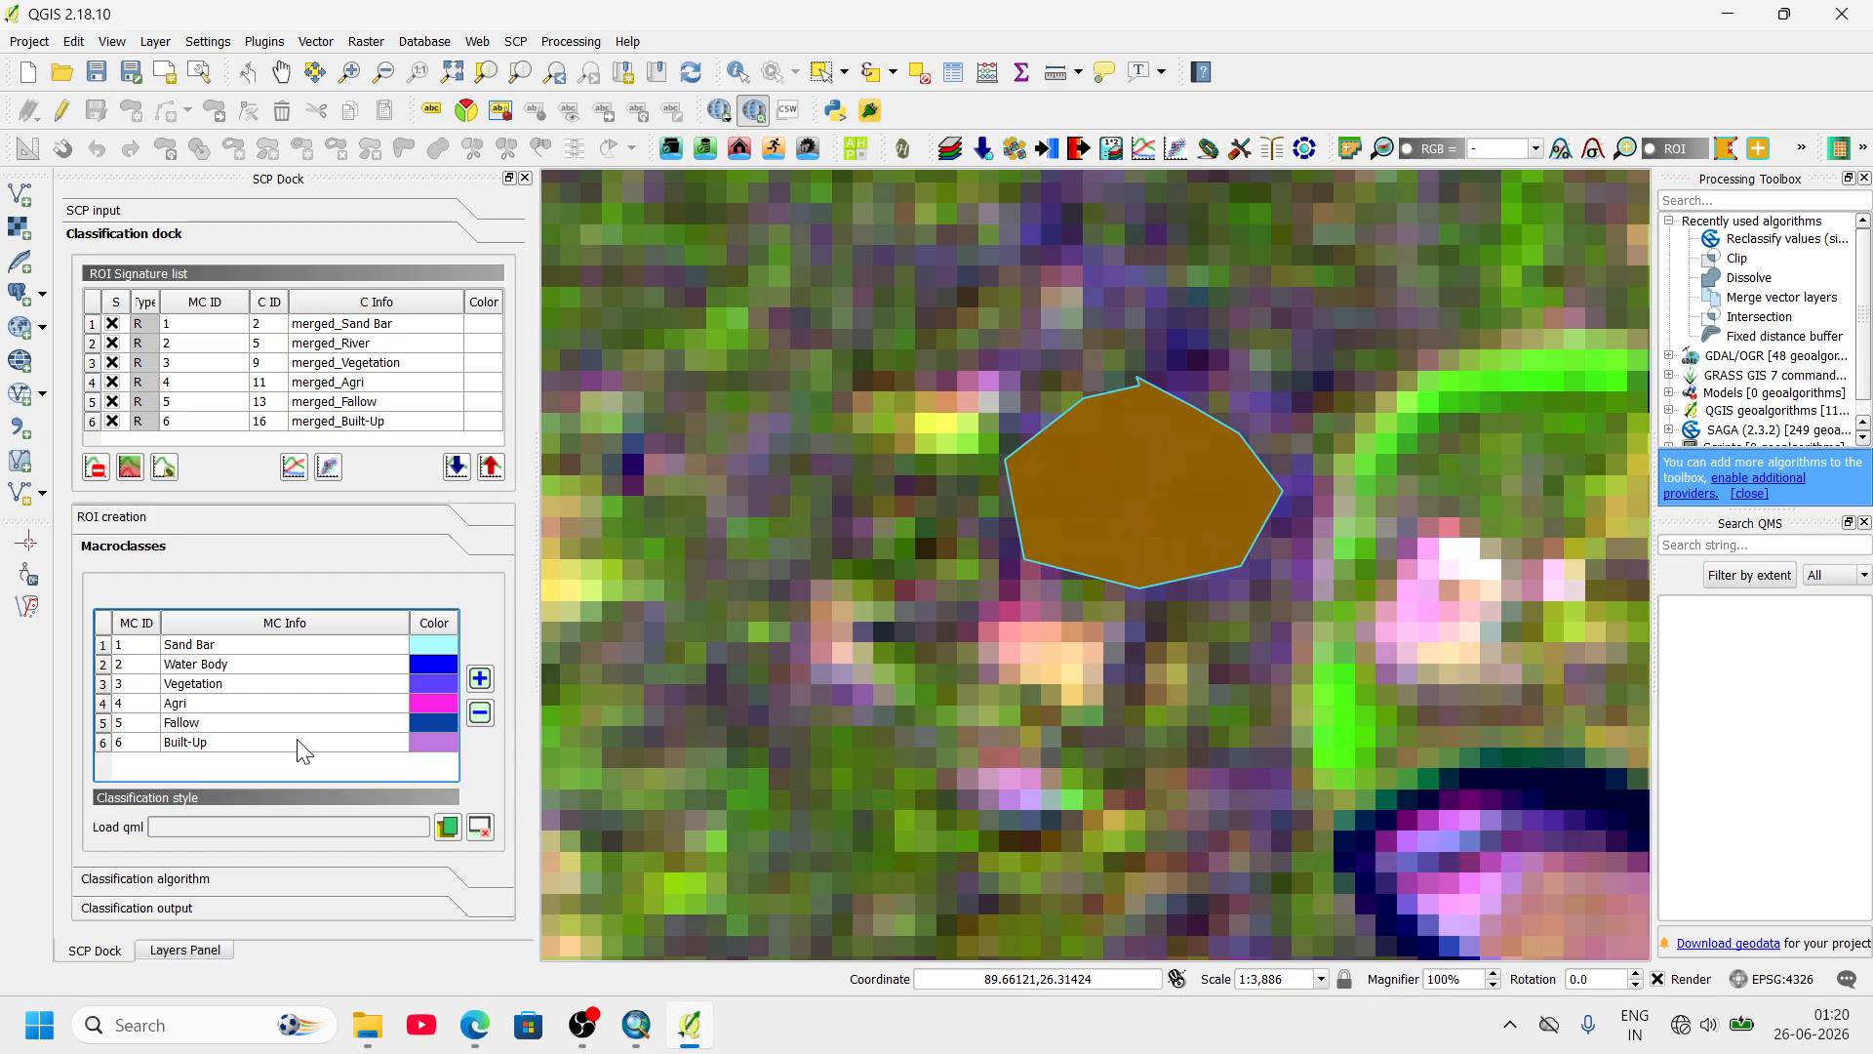
- Set the classification to use MC ID with the Minimum Distance algorithm and try to run it
click(138, 879)
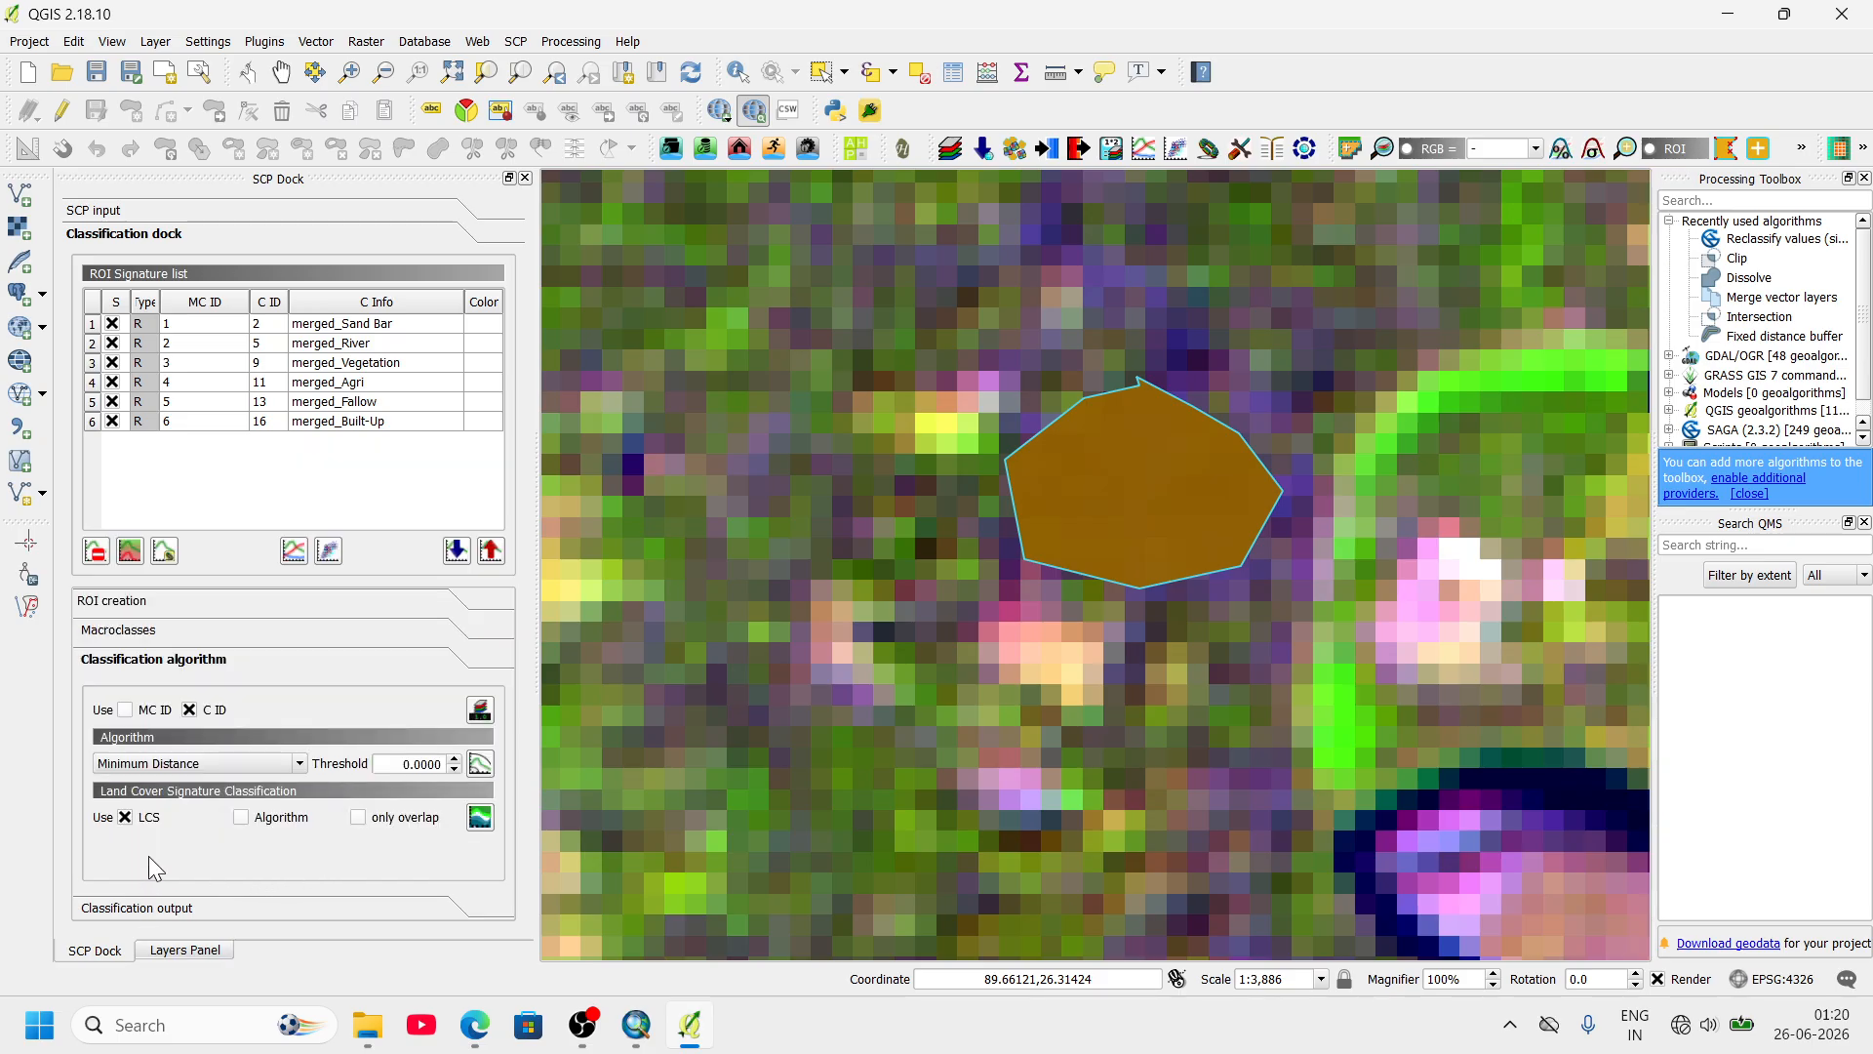
click(146, 712)
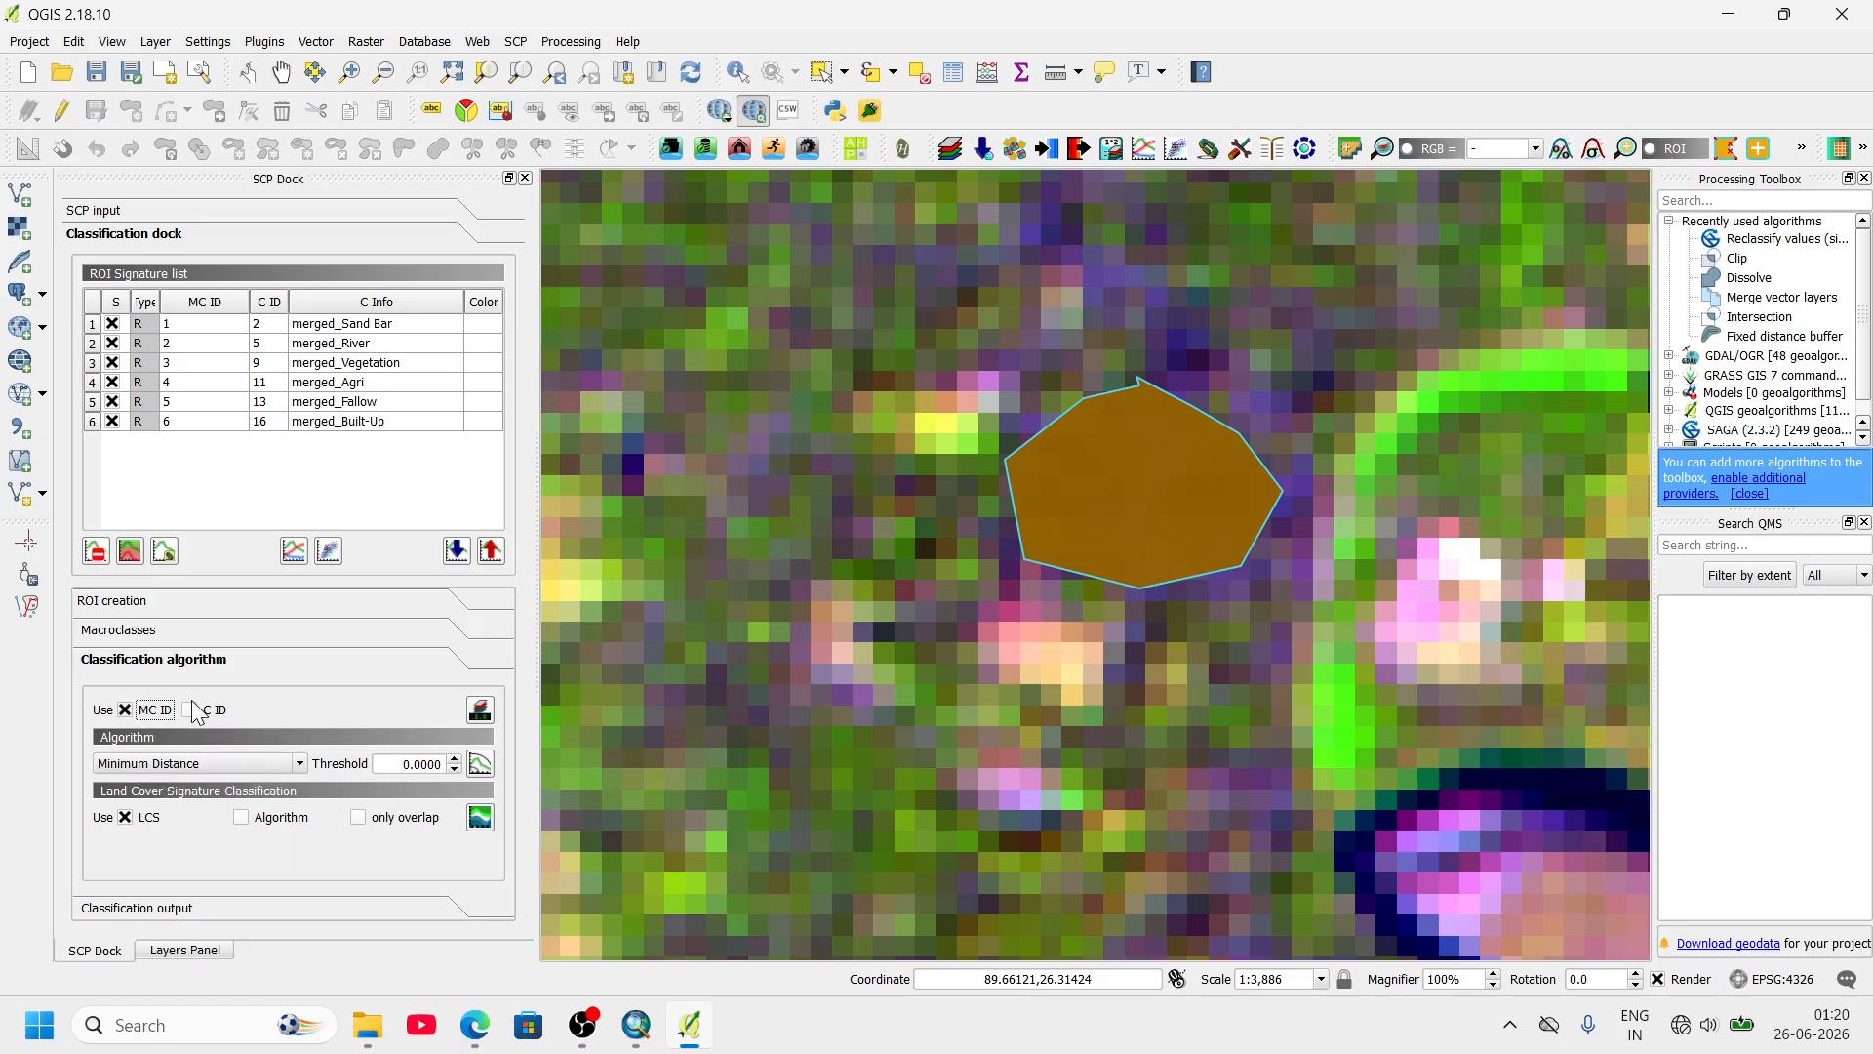
click(195, 765)
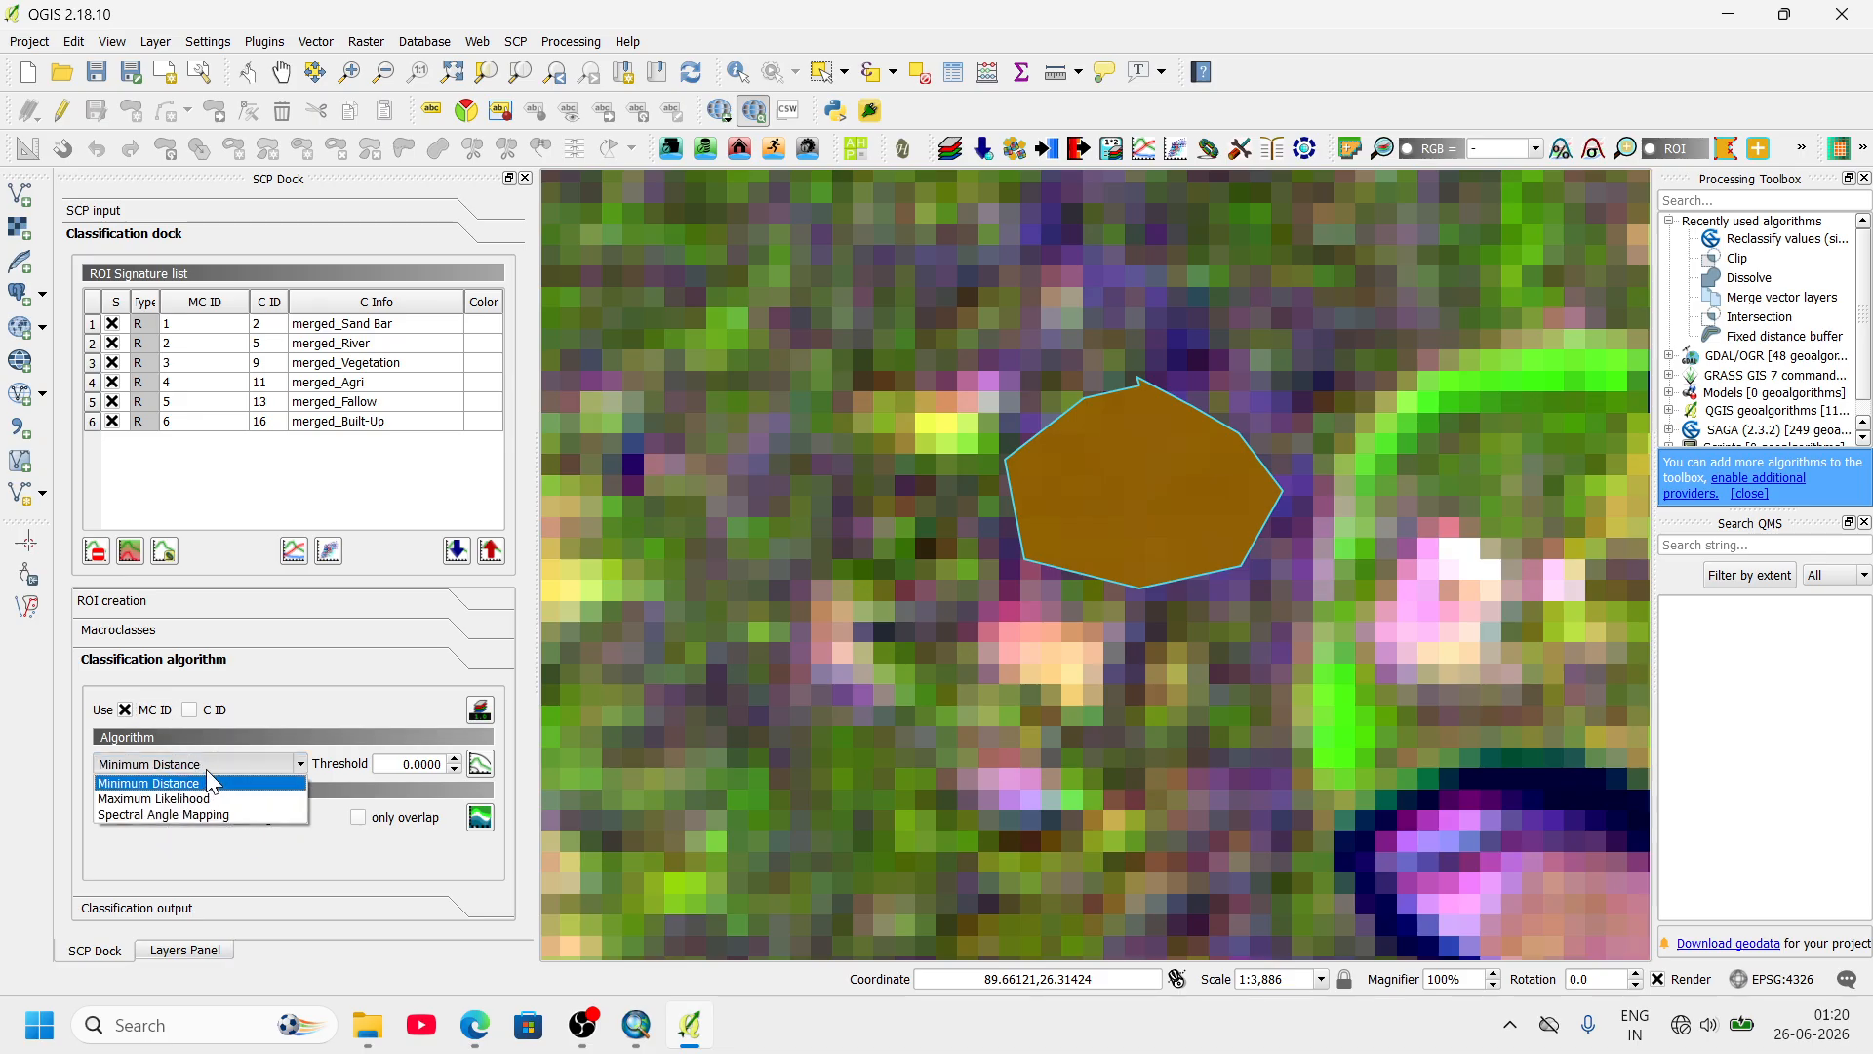
click(210, 780)
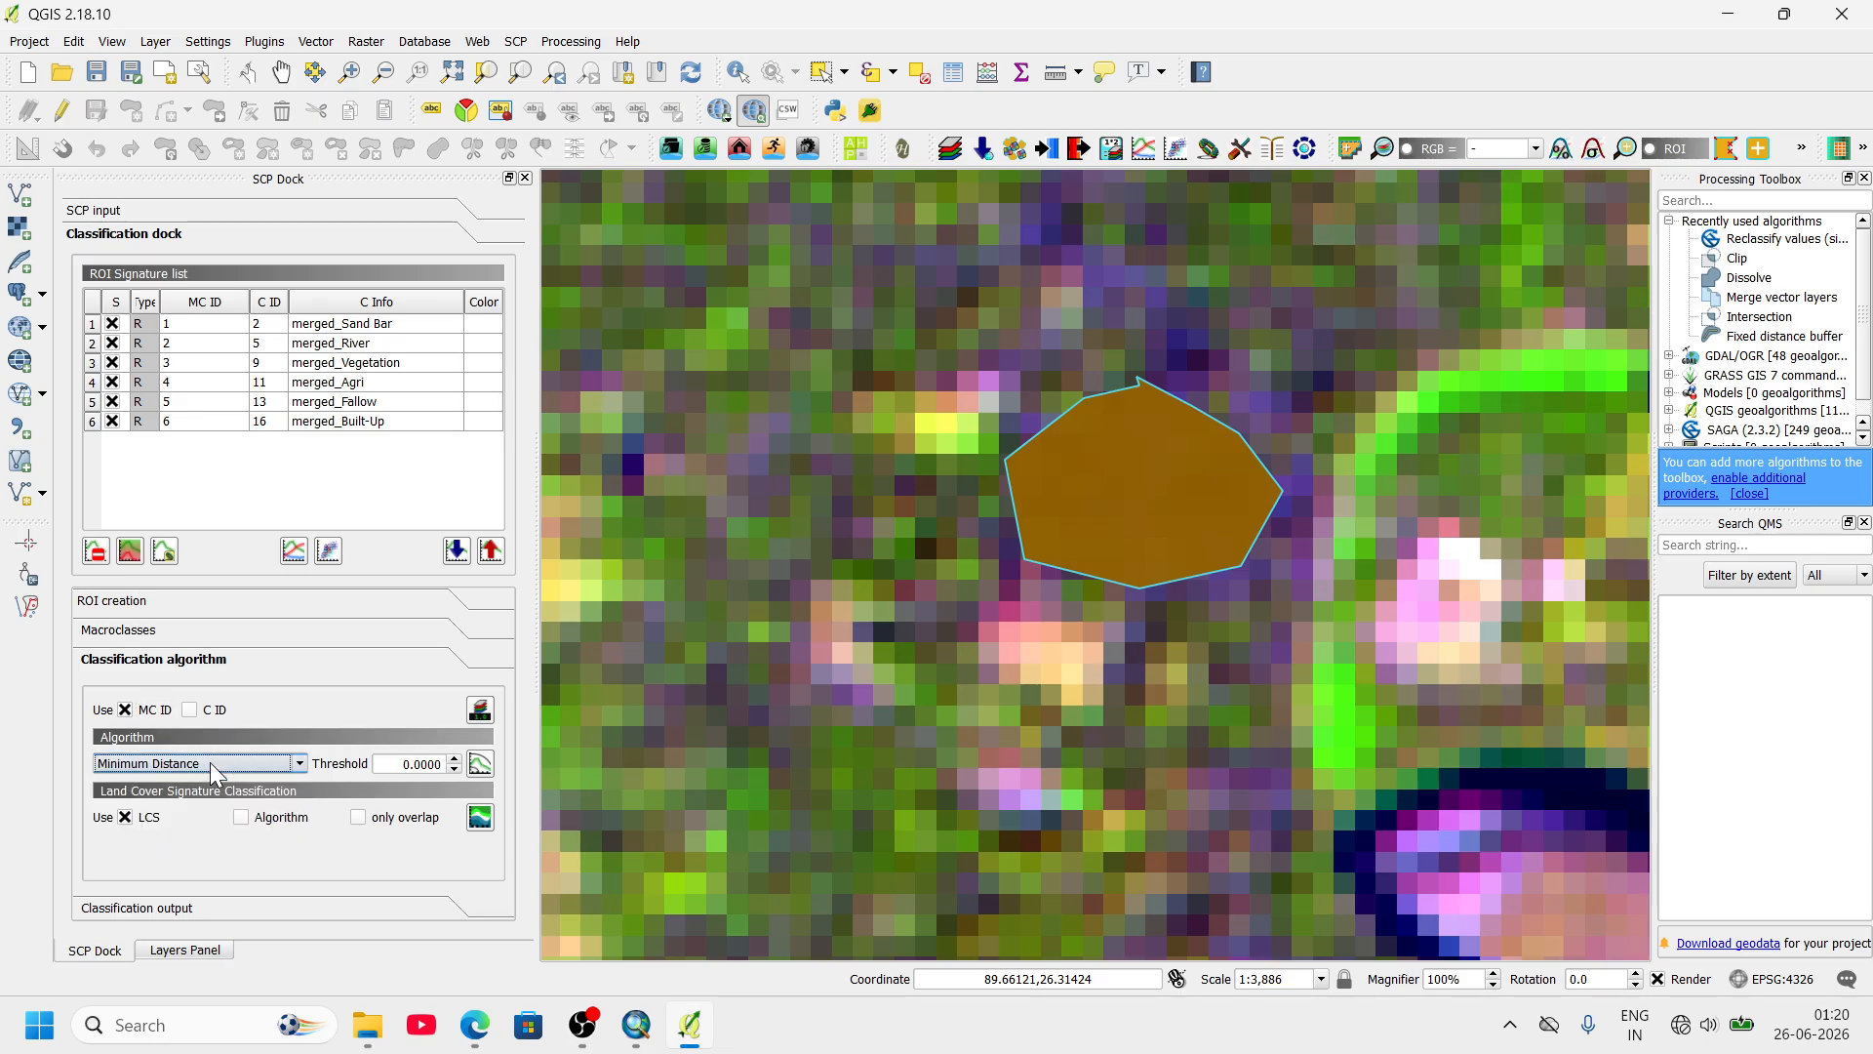
click(190, 911)
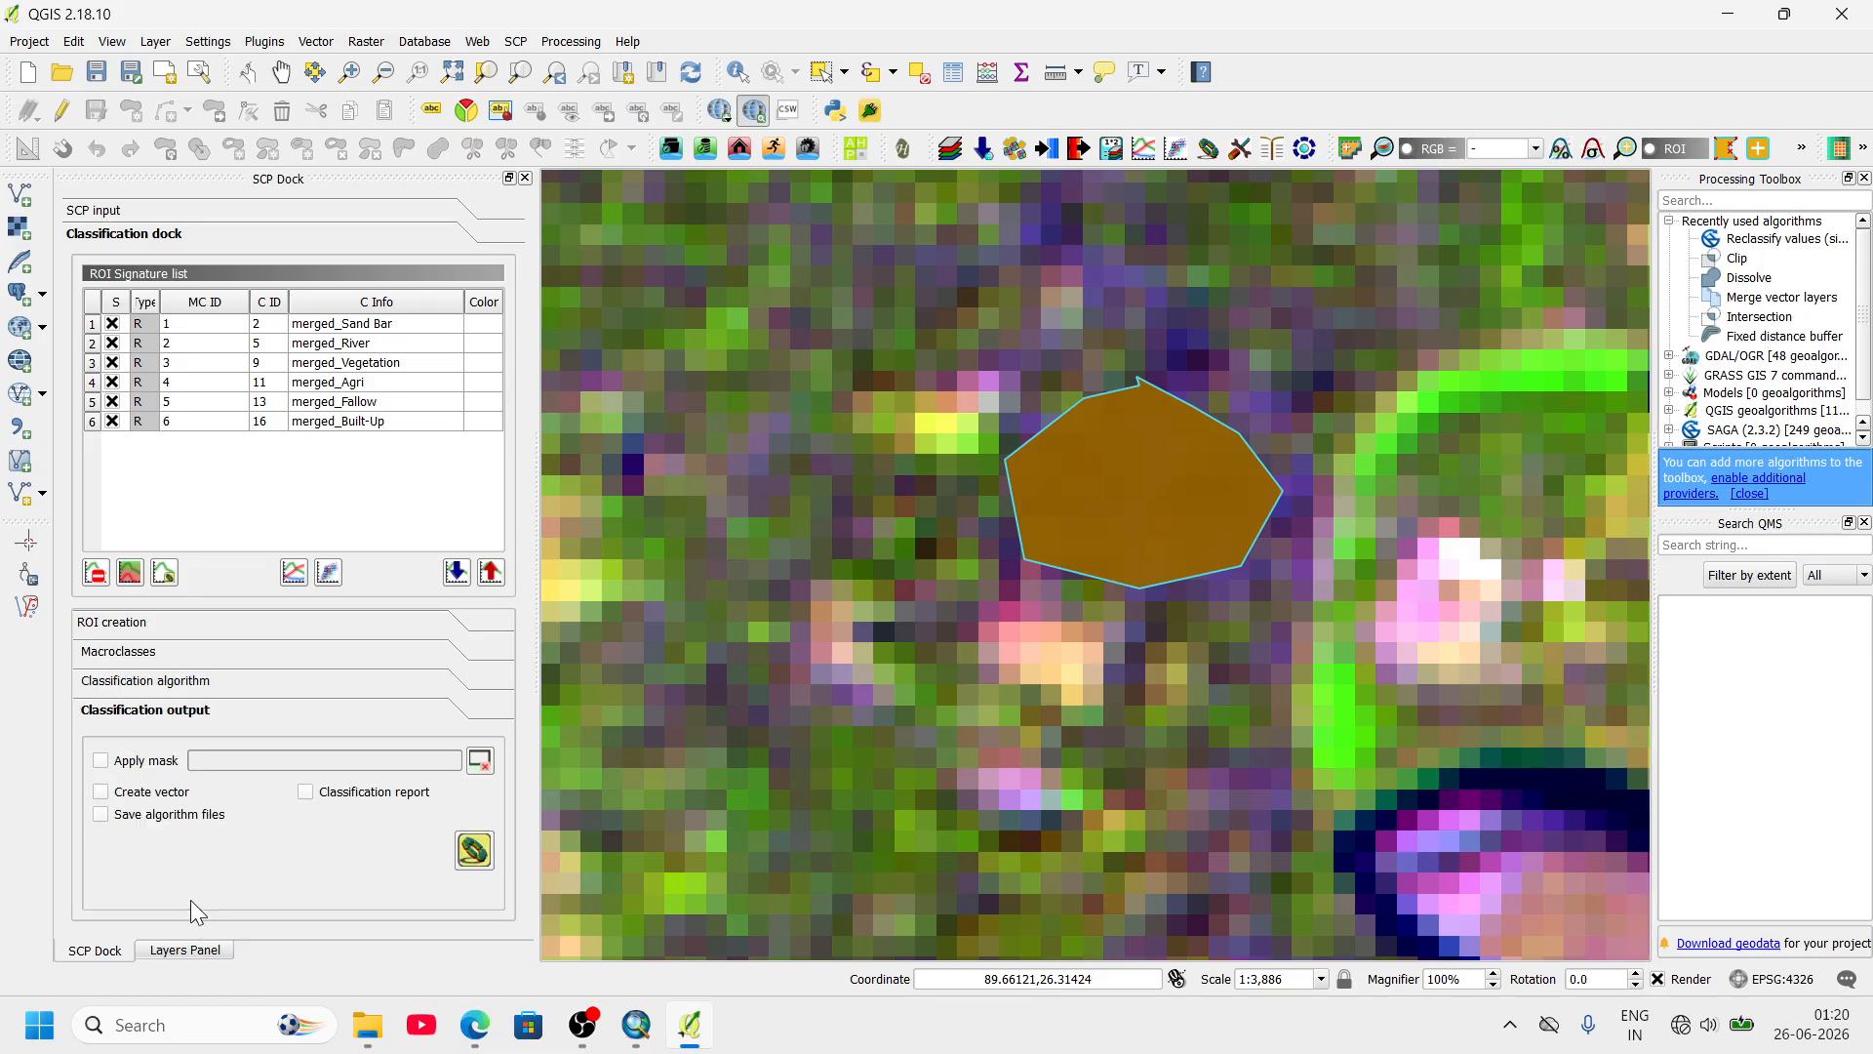
click(474, 851)
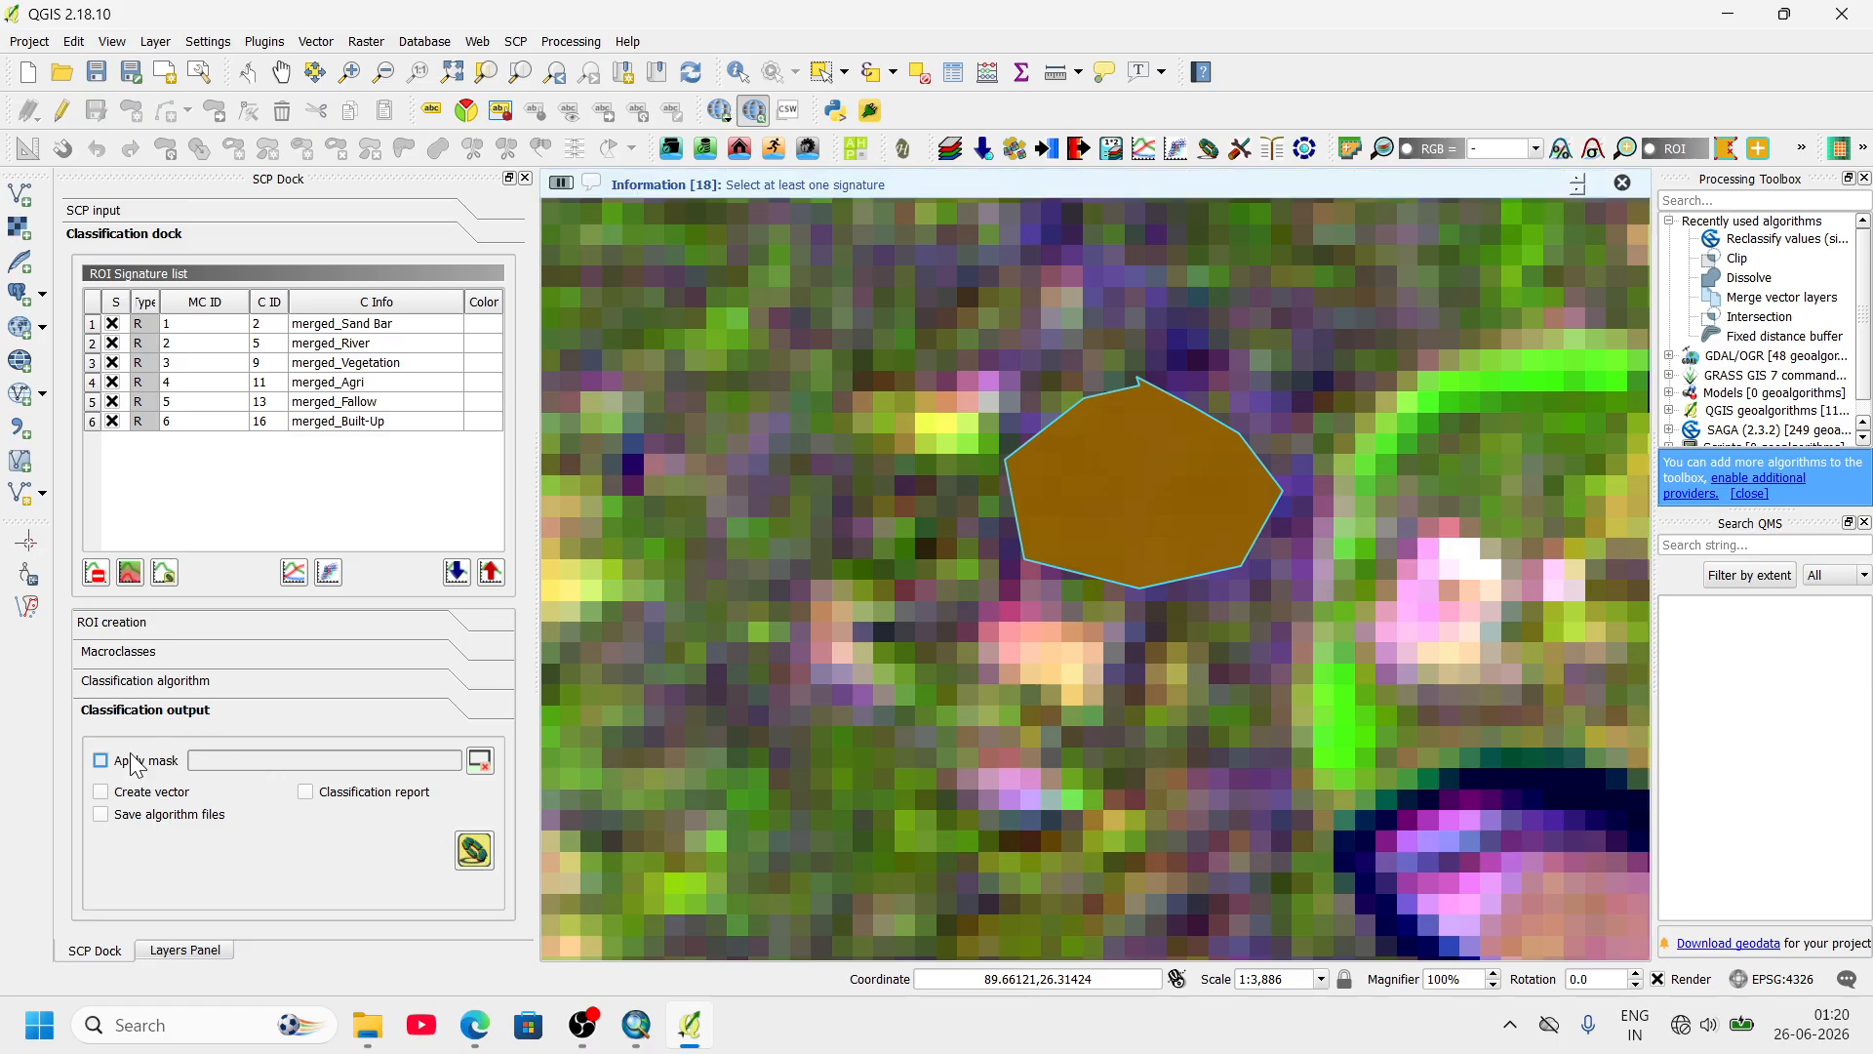
- Switch the classification to C ID, enable Algorithm for land cover signature classification, and try to run it
click(179, 650)
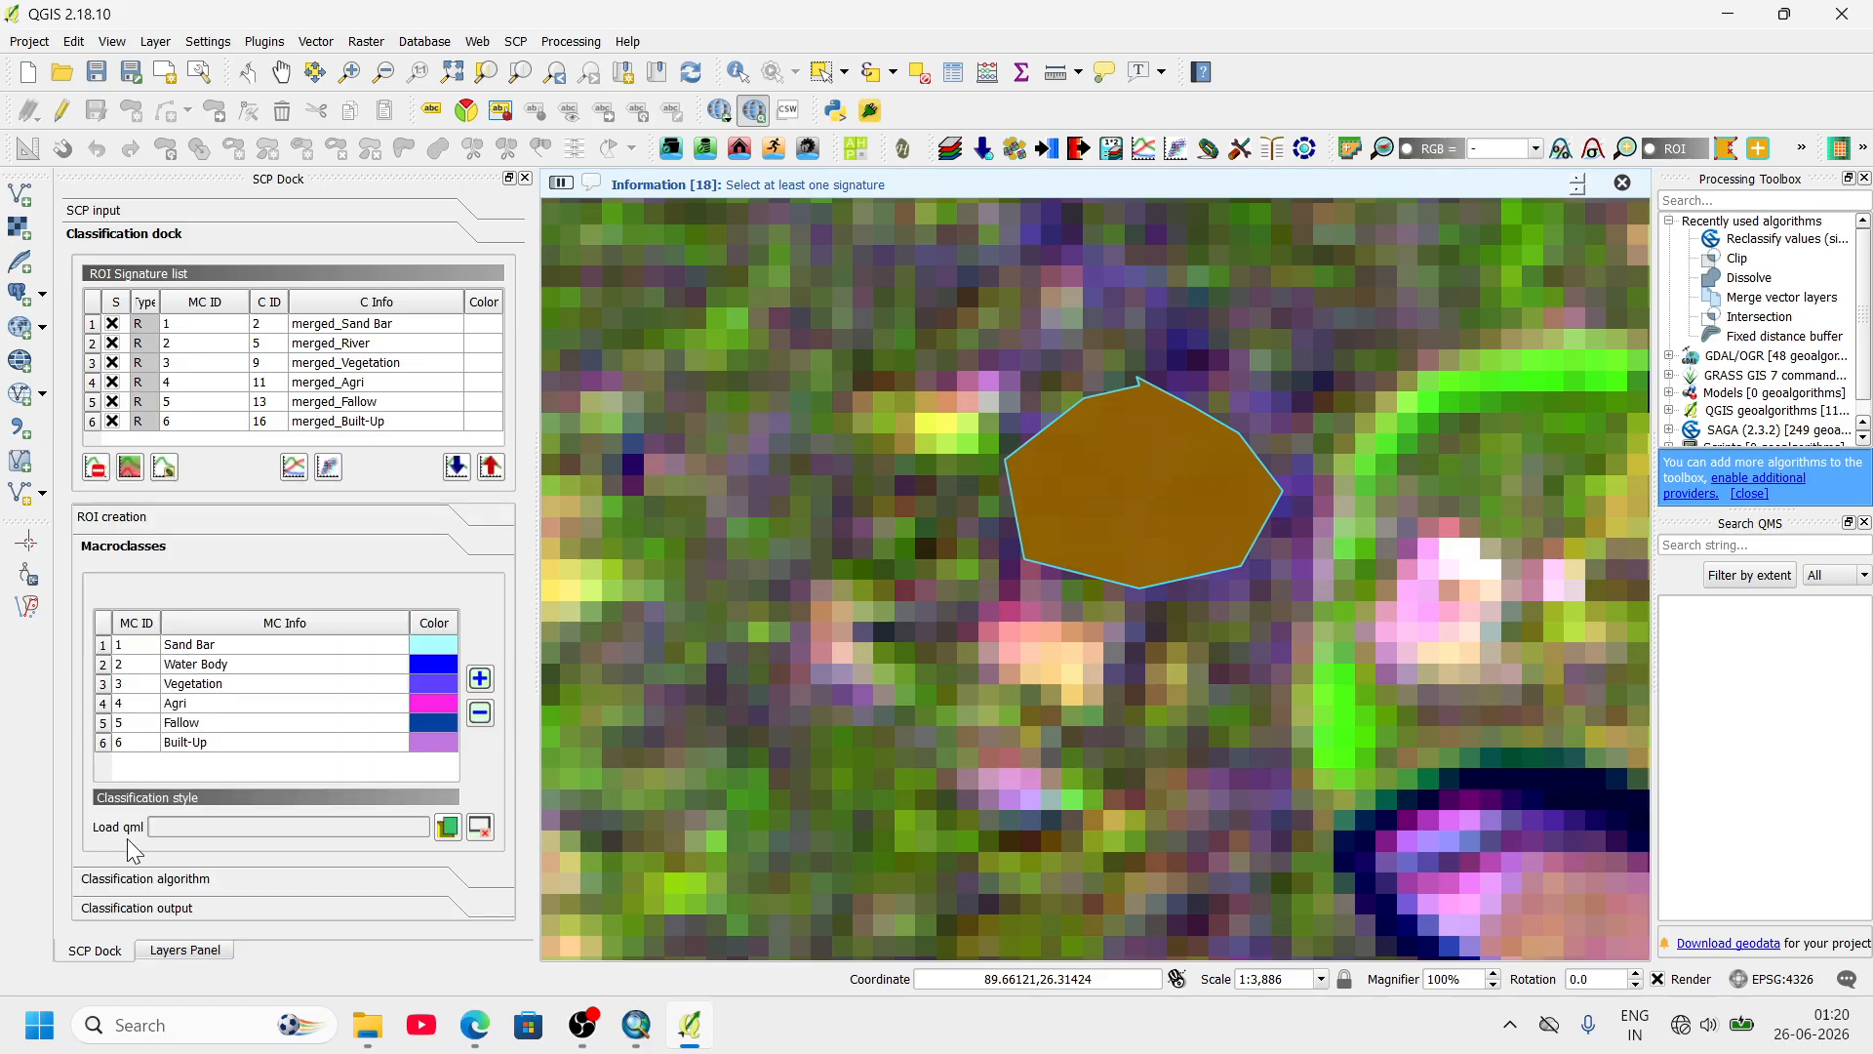
click(130, 876)
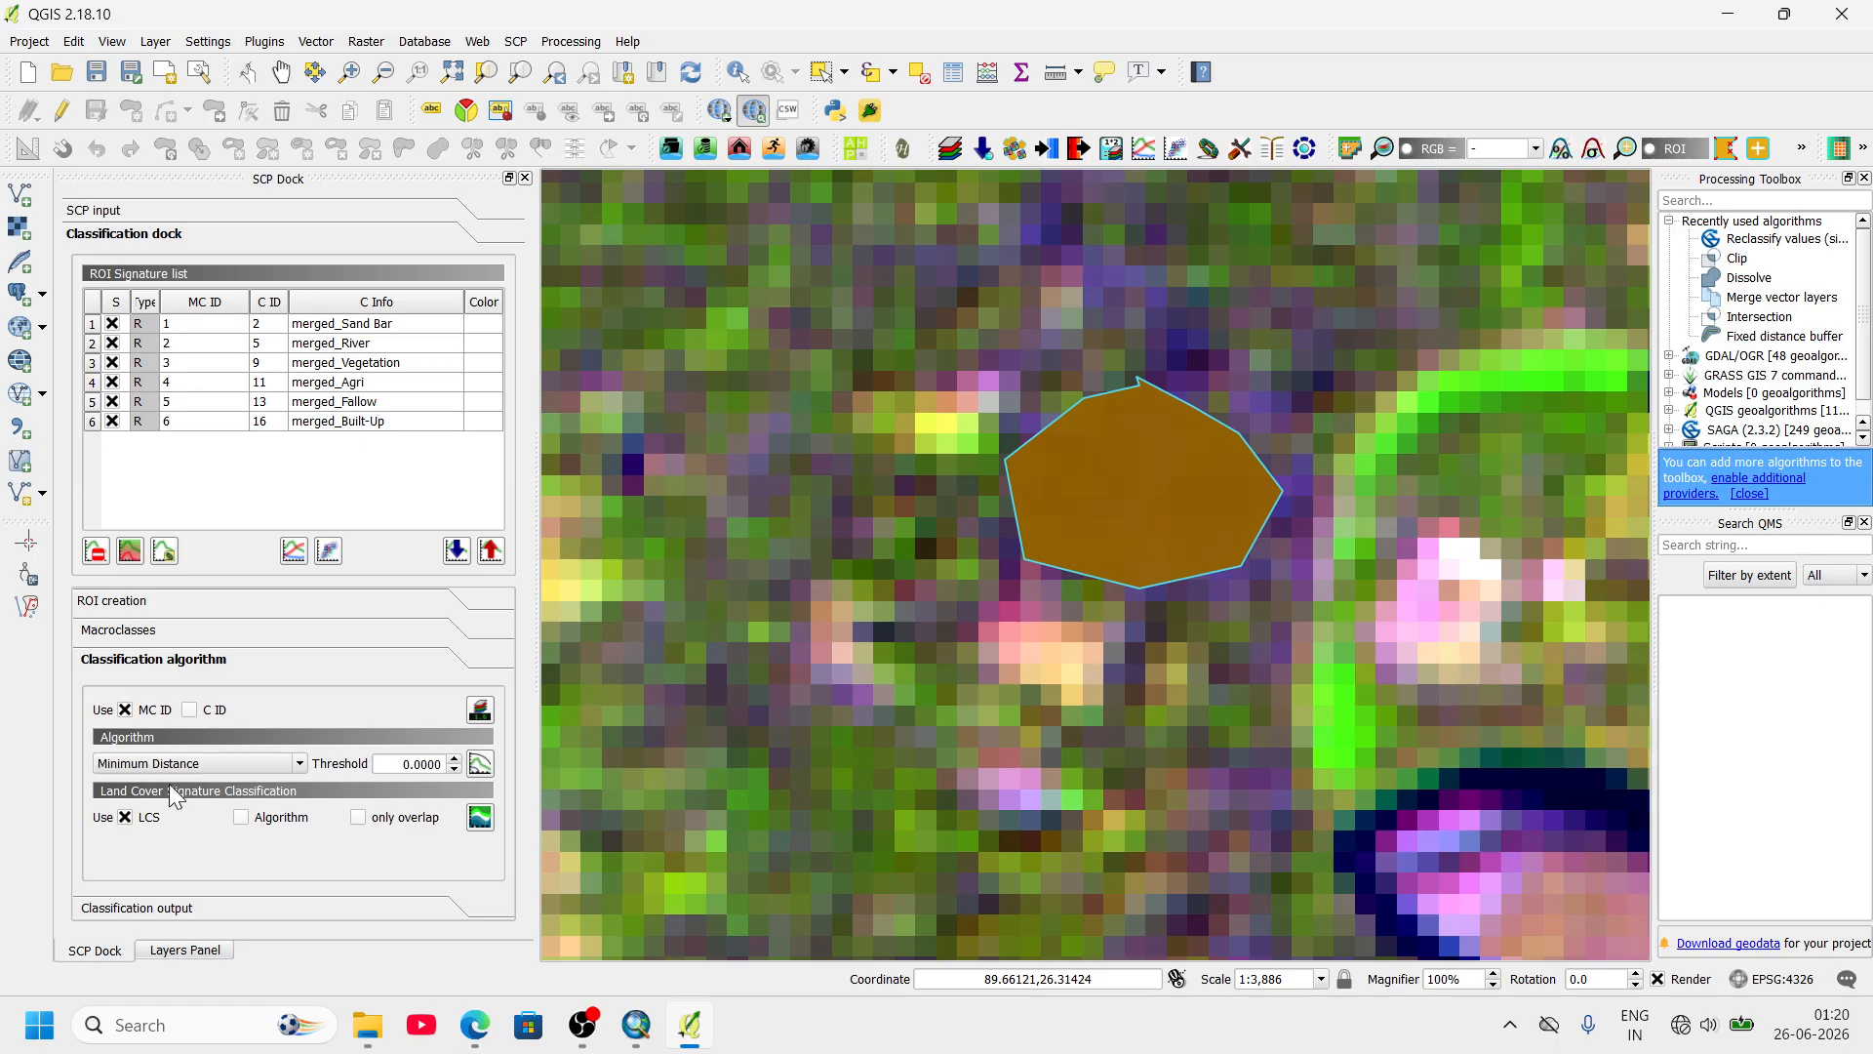
click(187, 710)
click(240, 817)
click(211, 906)
click(473, 851)
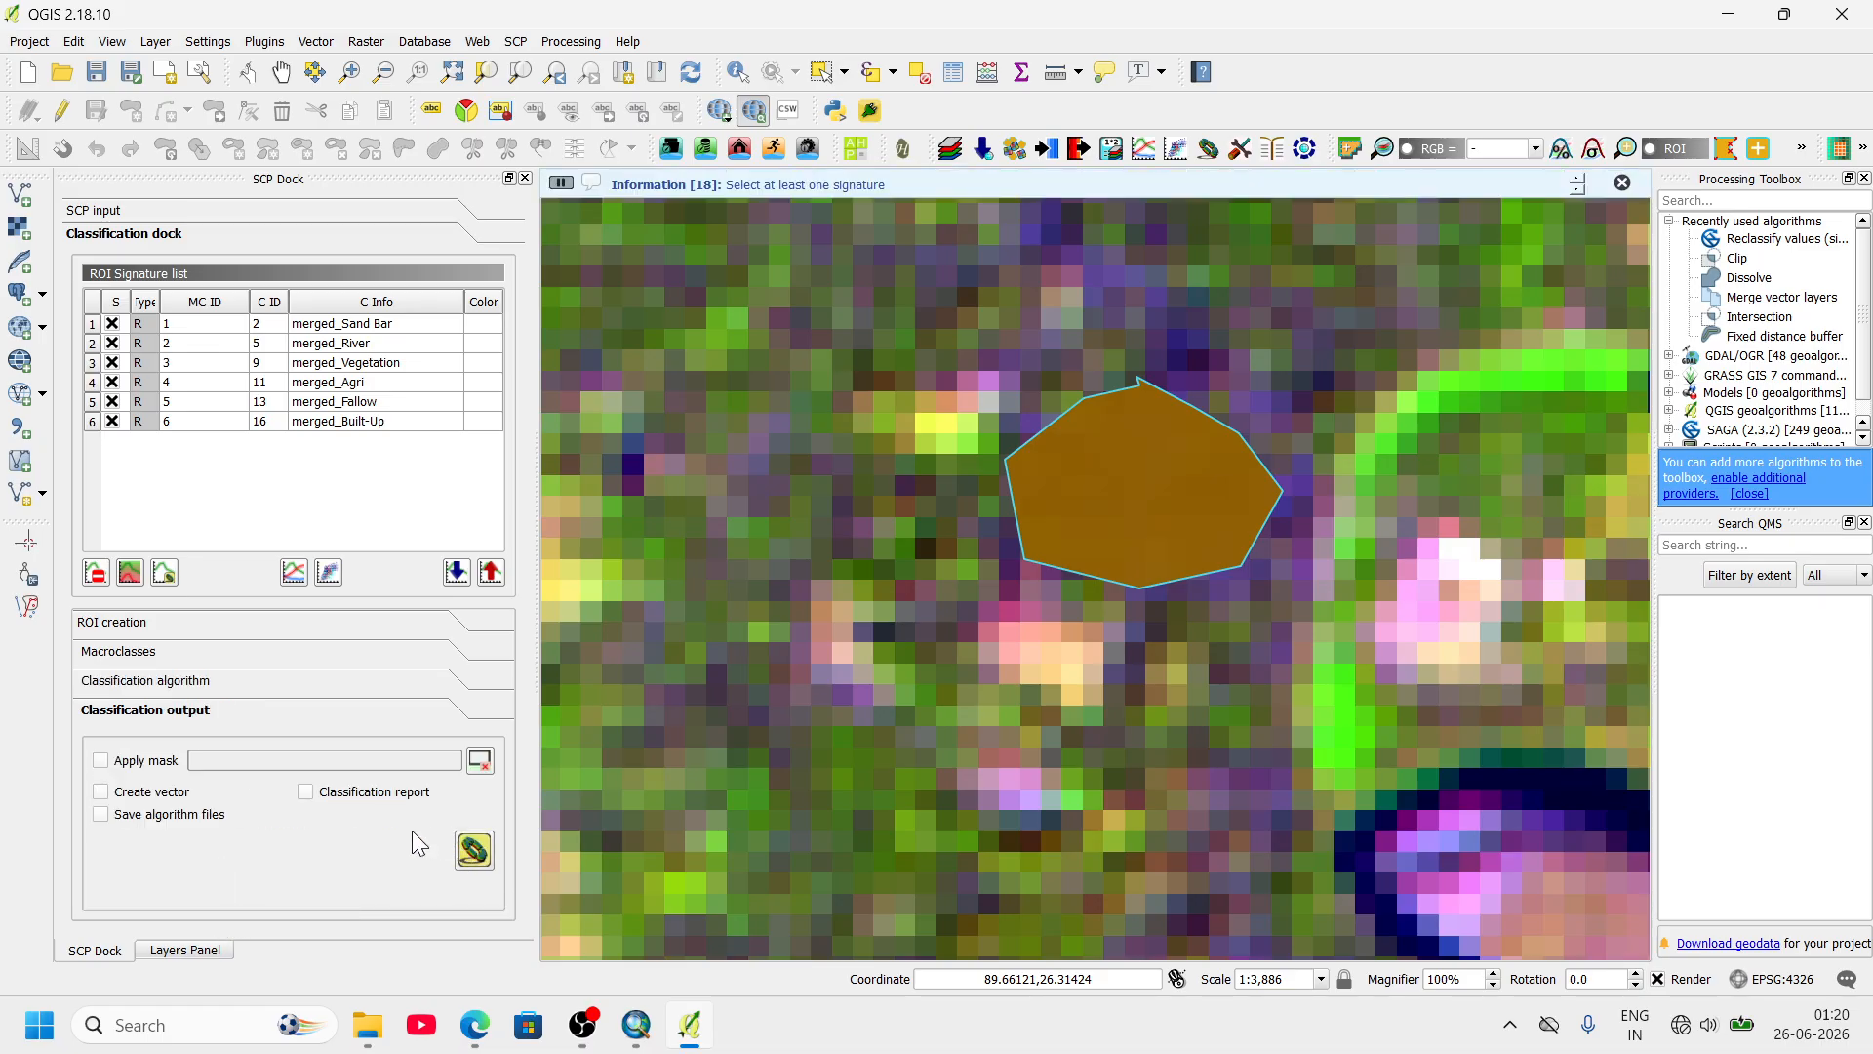
- Toggle saving of algorithm files on and off, retry the classification, and dismiss the message
click(191, 814)
click(177, 818)
click(486, 855)
click(1613, 189)
click(1612, 189)
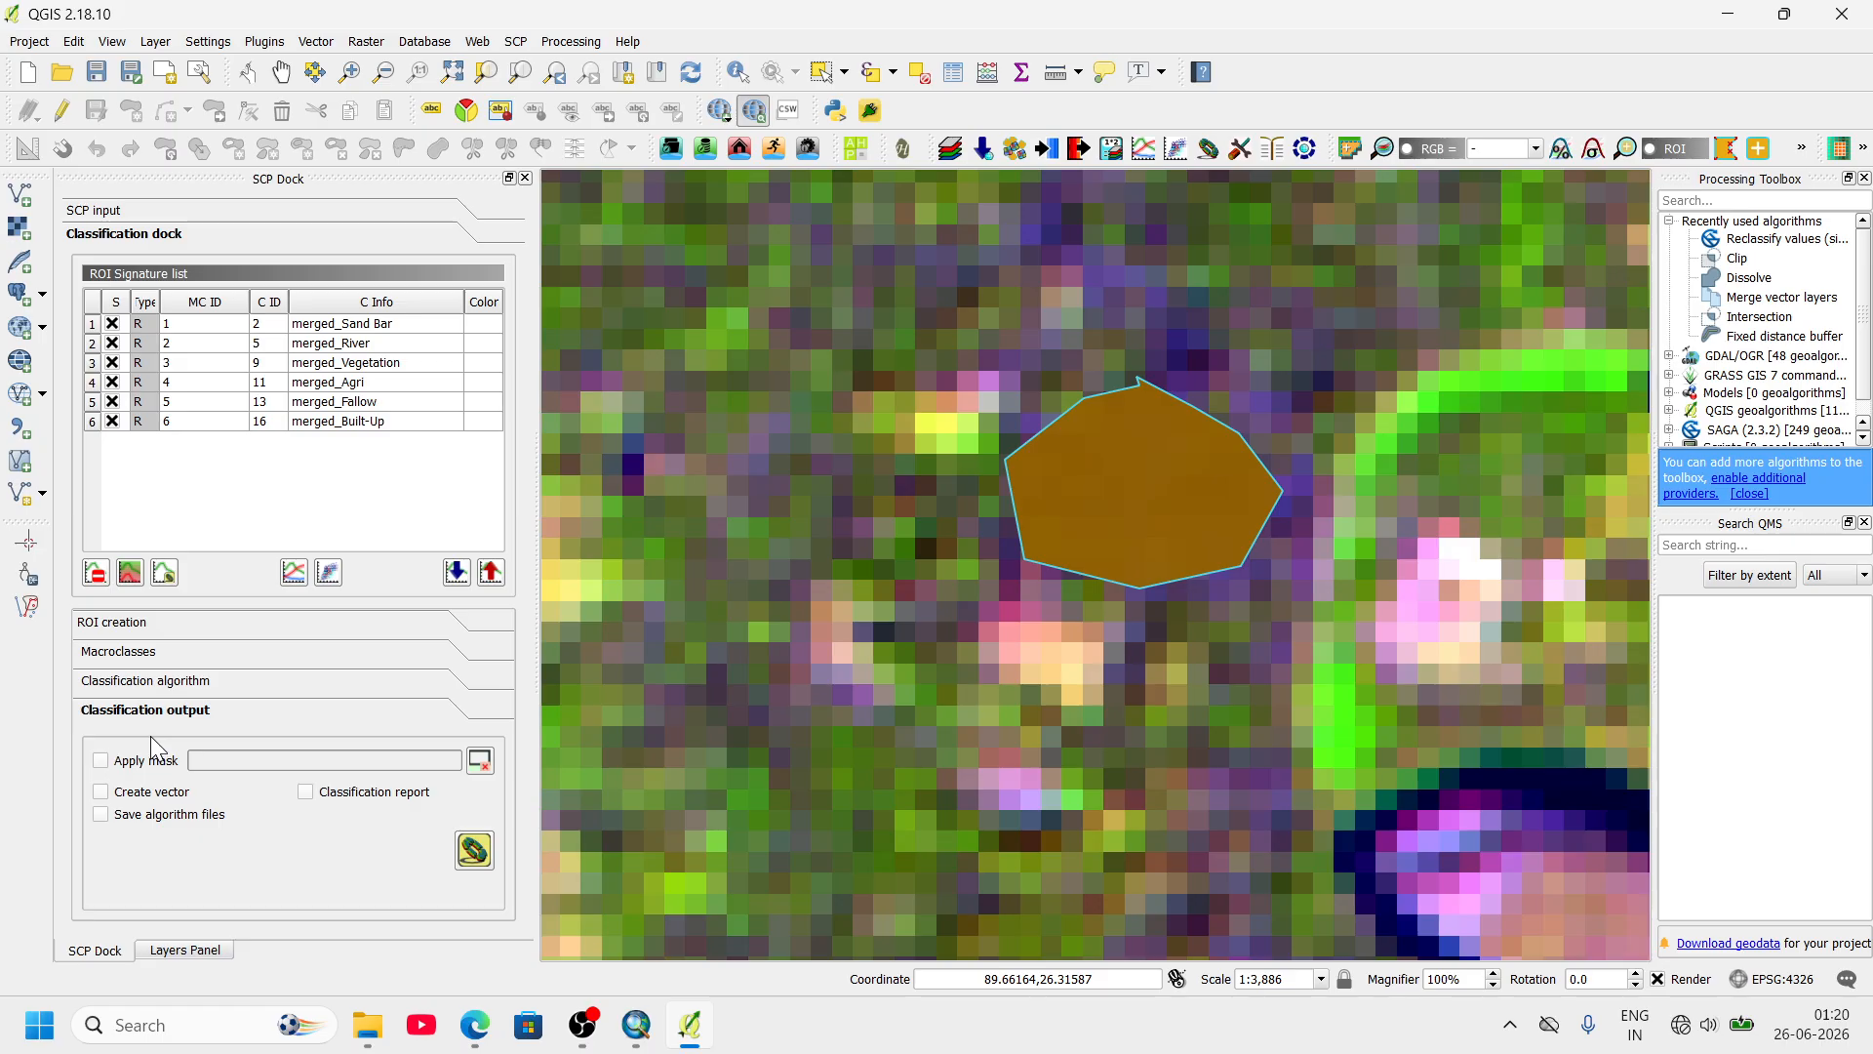
- Select all six macroclasses from Sand Bar to Built-Up and try to run the classification with them
click(159, 624)
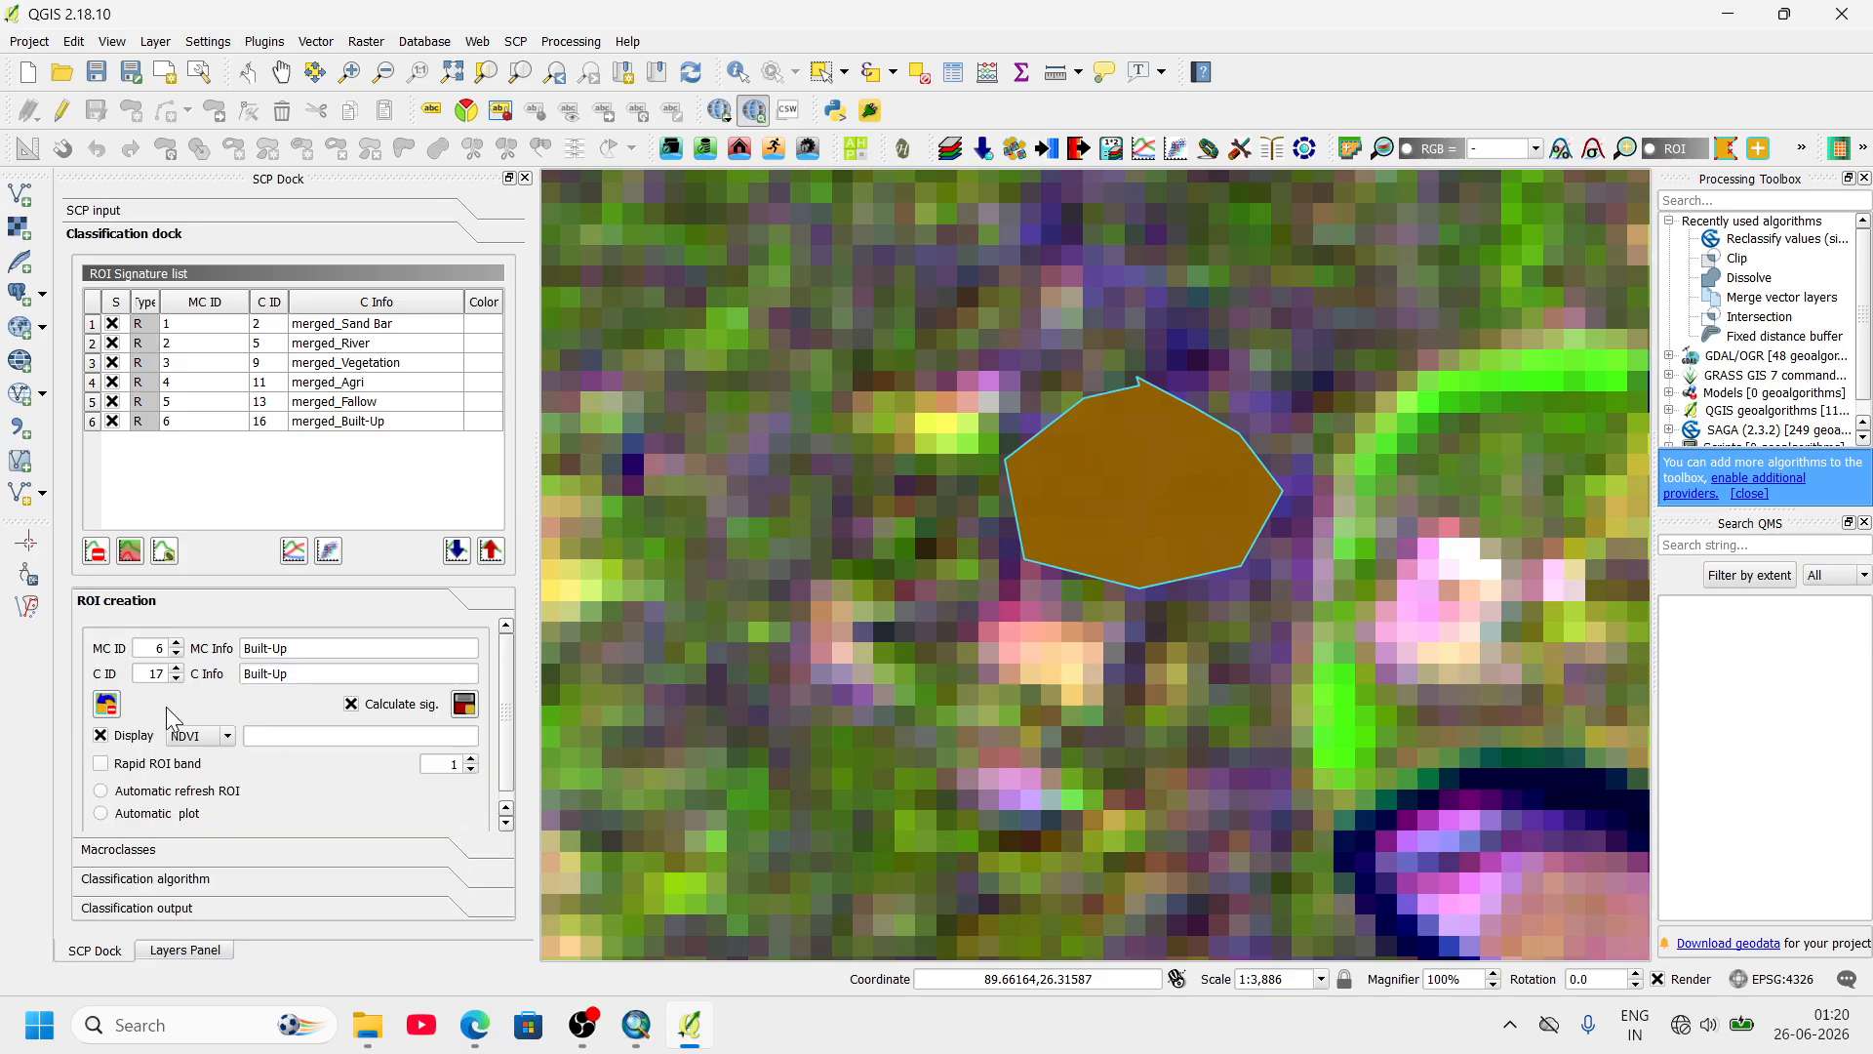
click(162, 851)
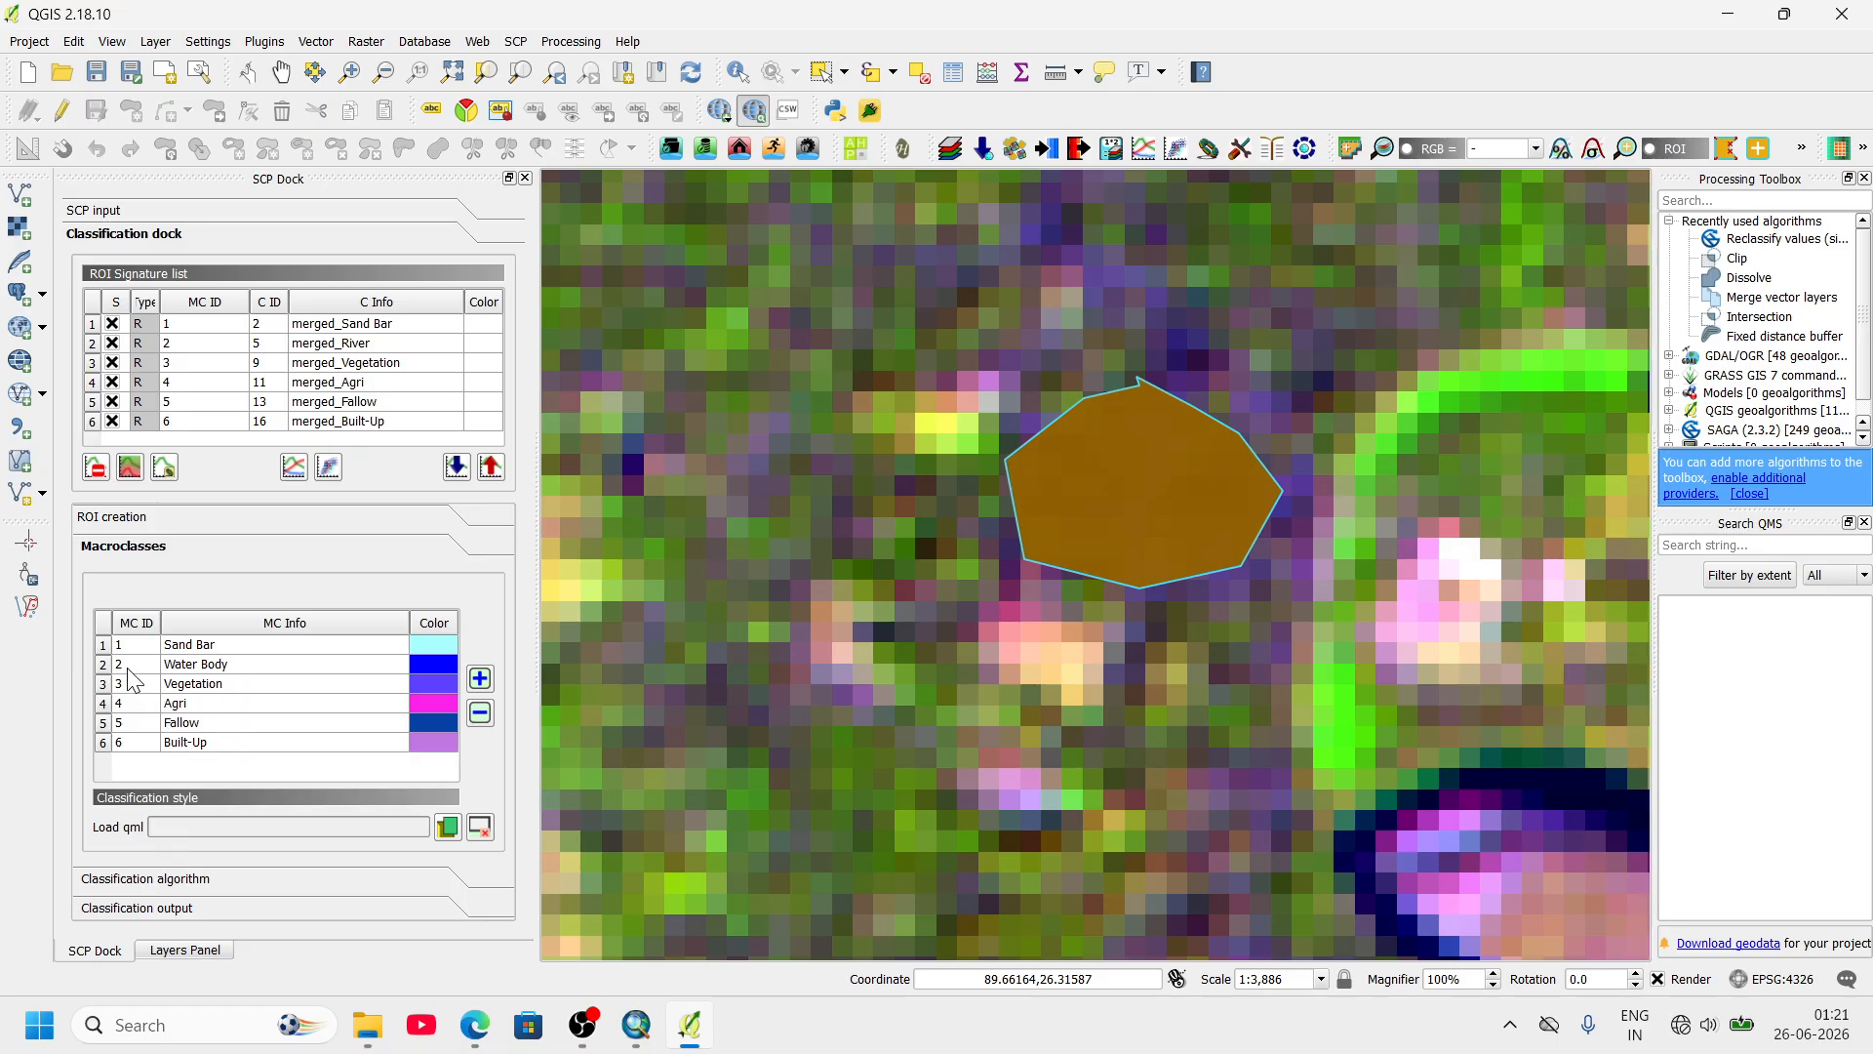
click(104, 645)
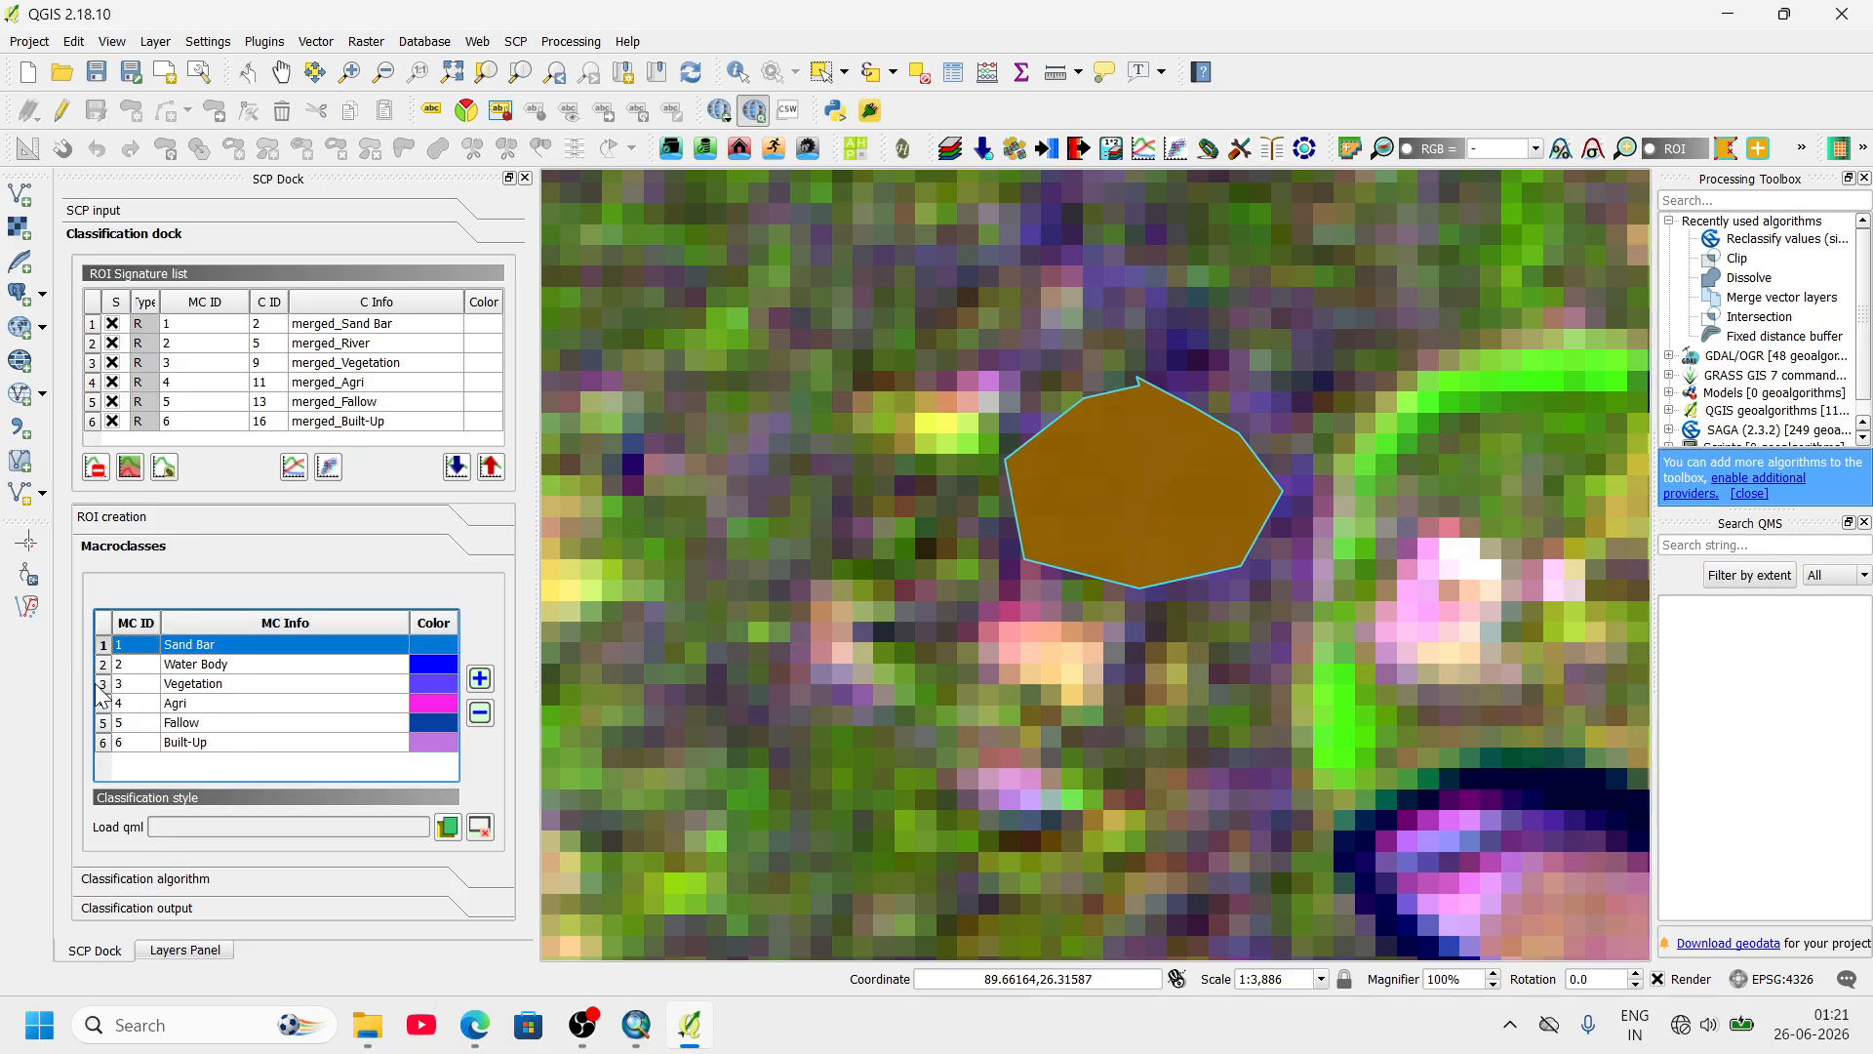
shift+click(104, 742)
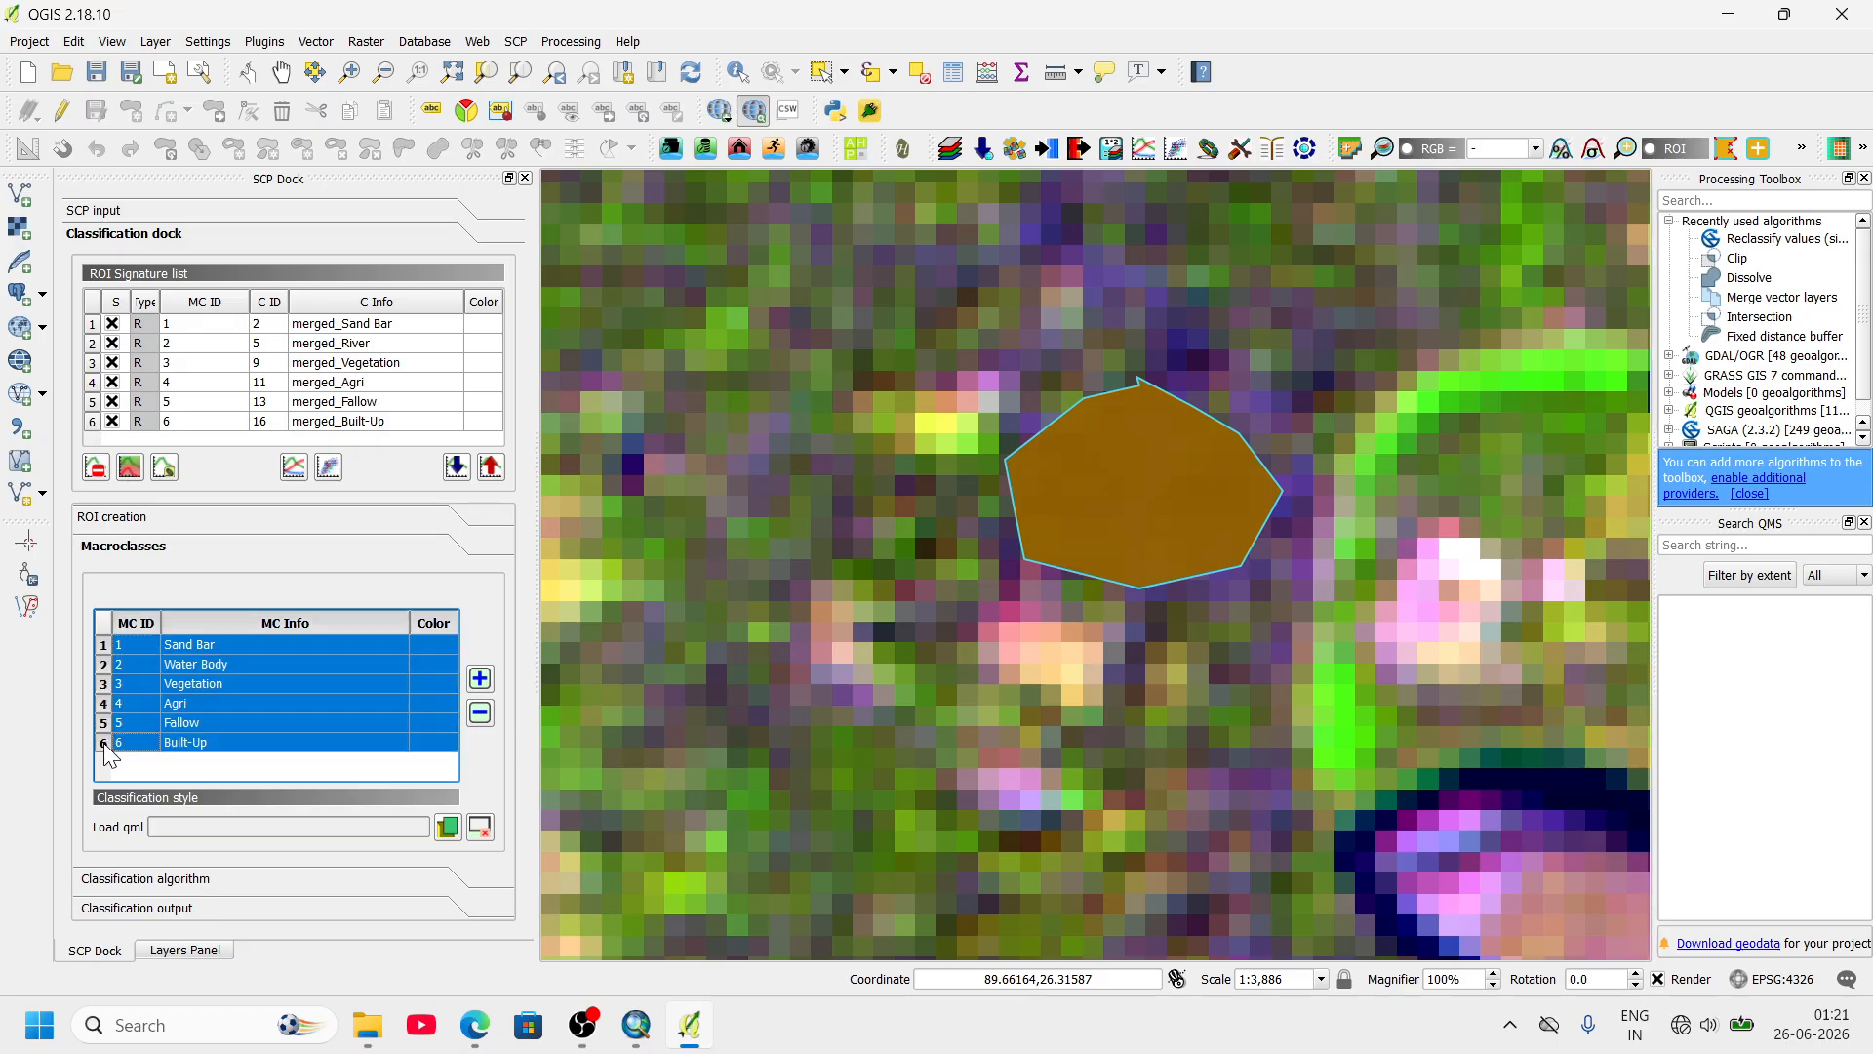
click(138, 879)
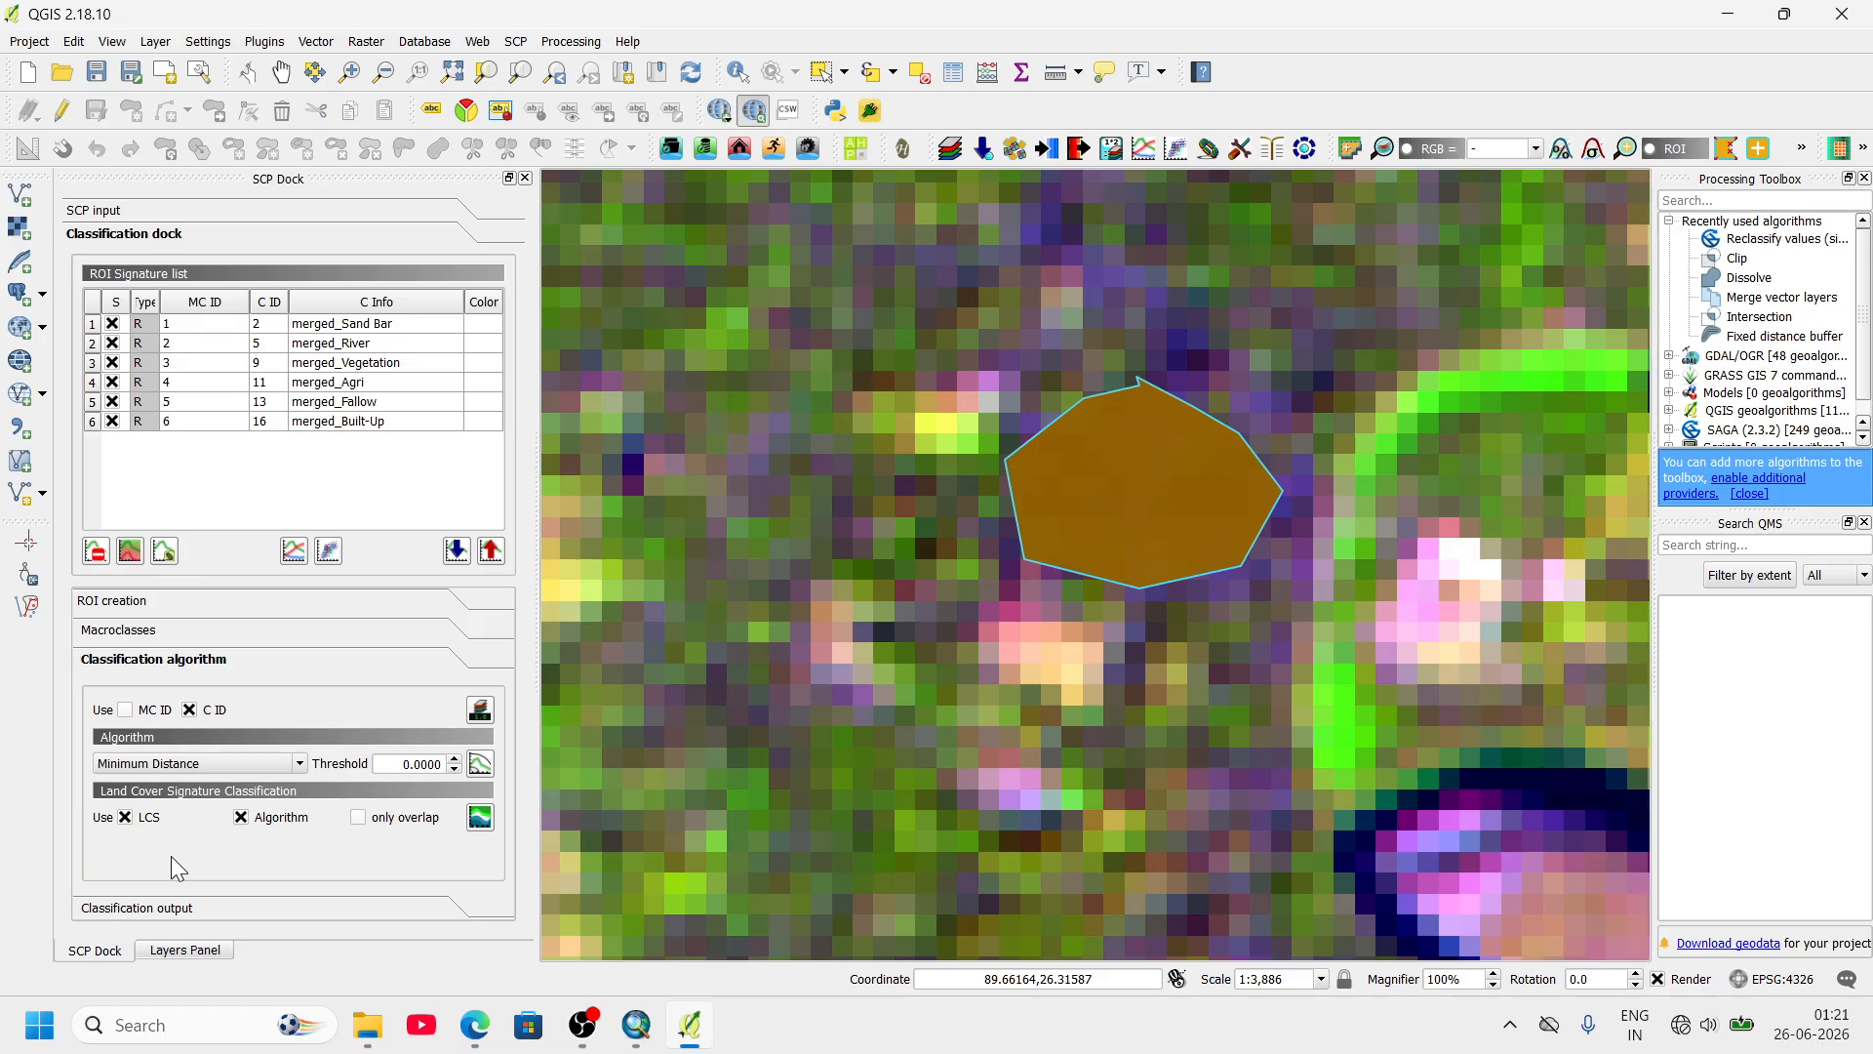
click(179, 906)
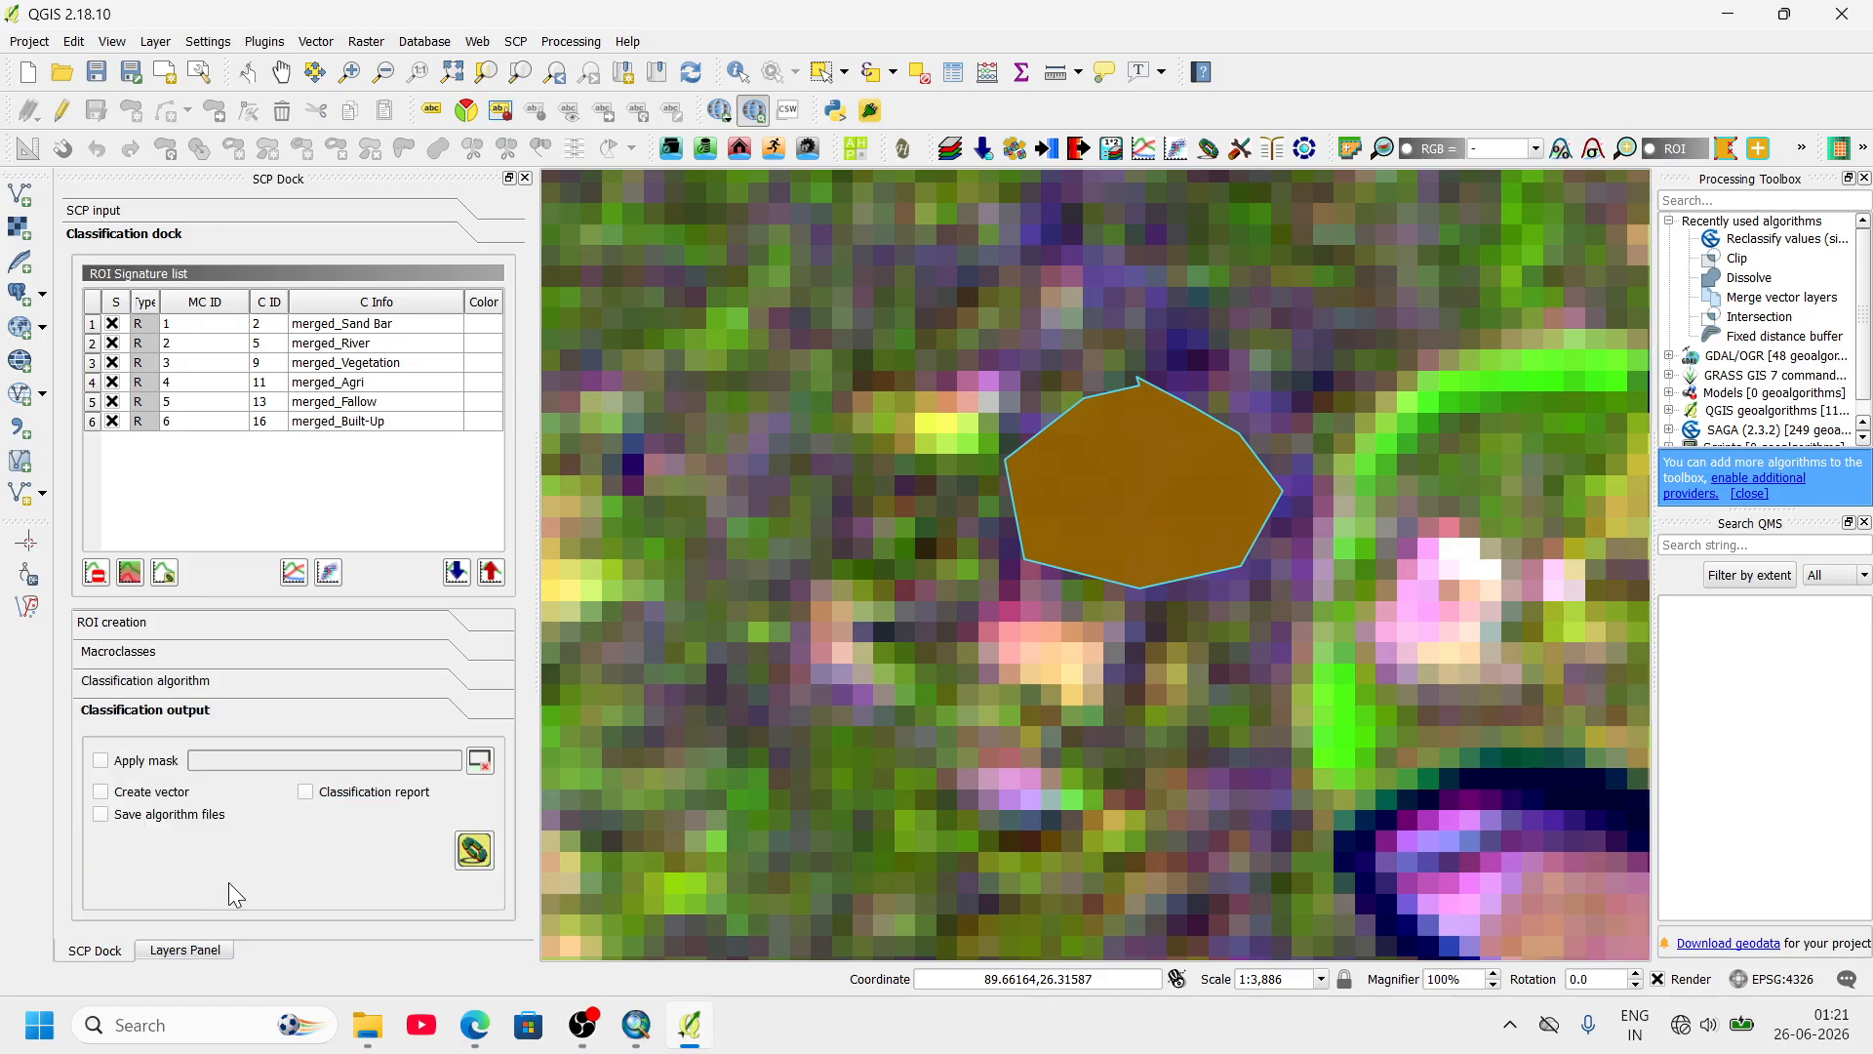
click(473, 856)
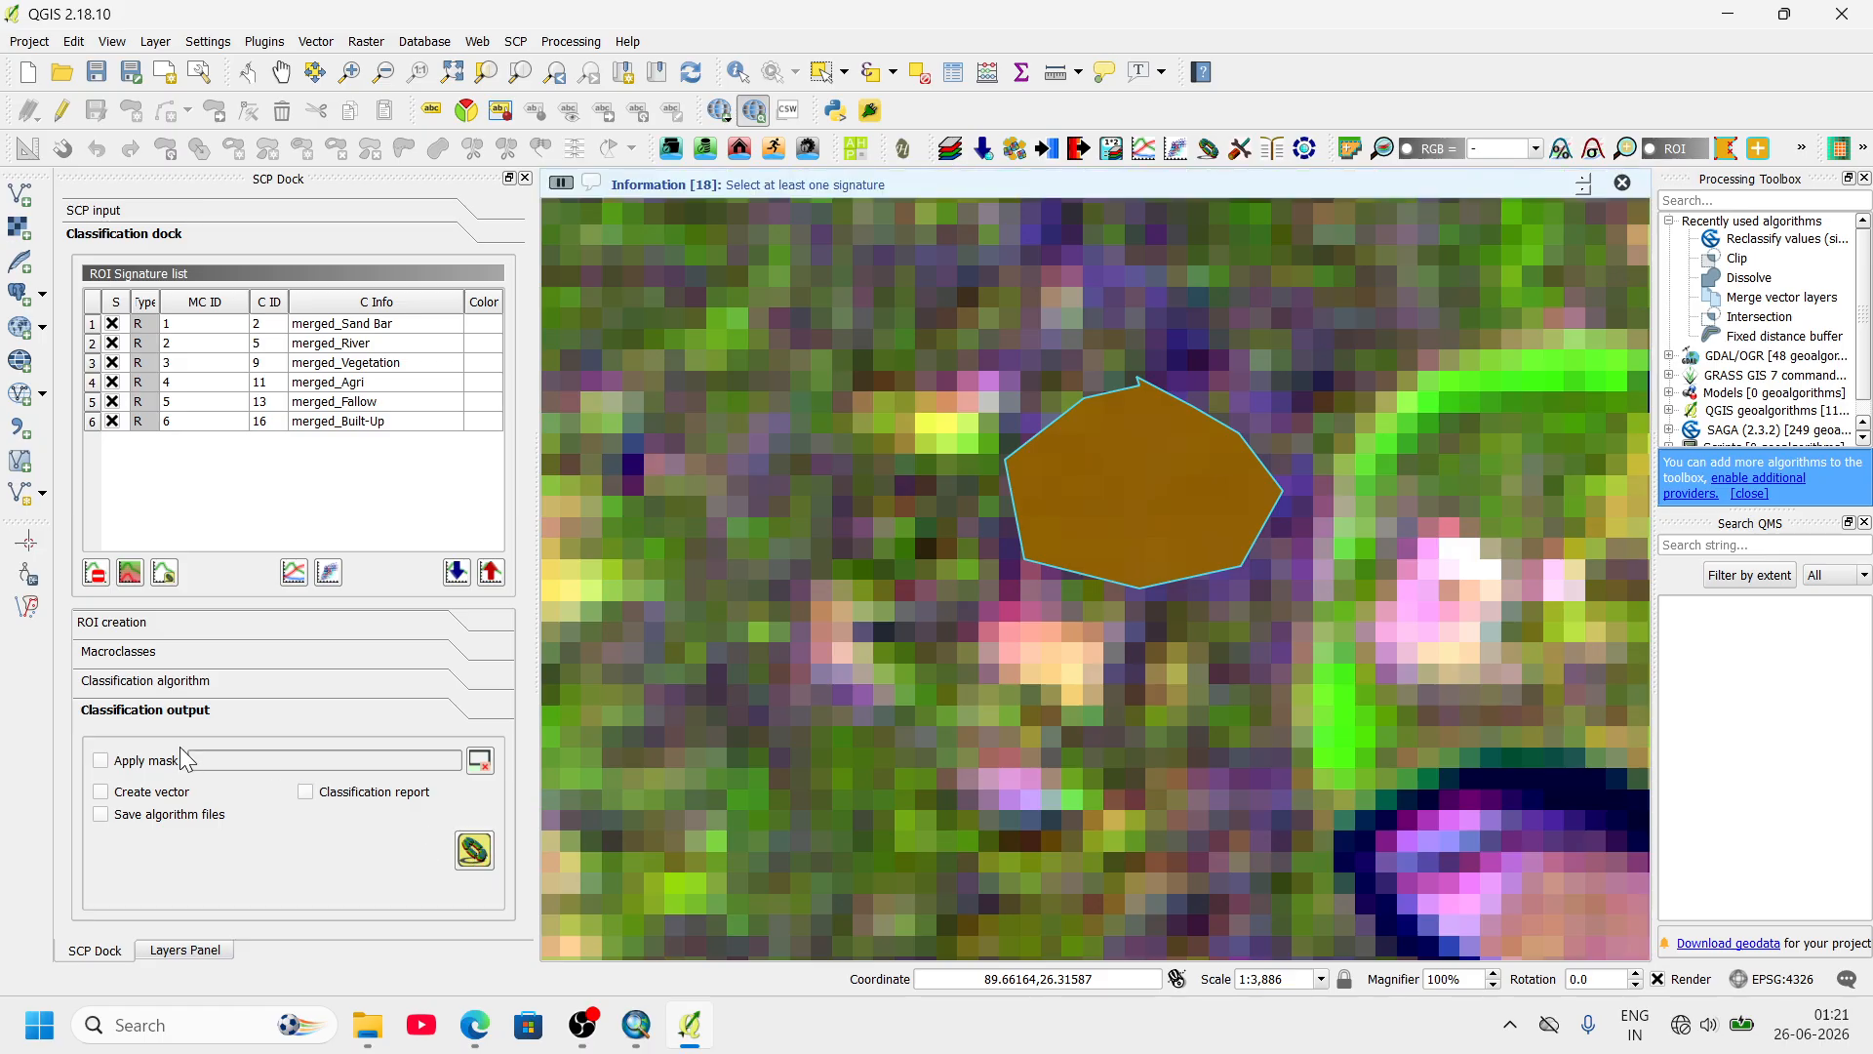
click(154, 623)
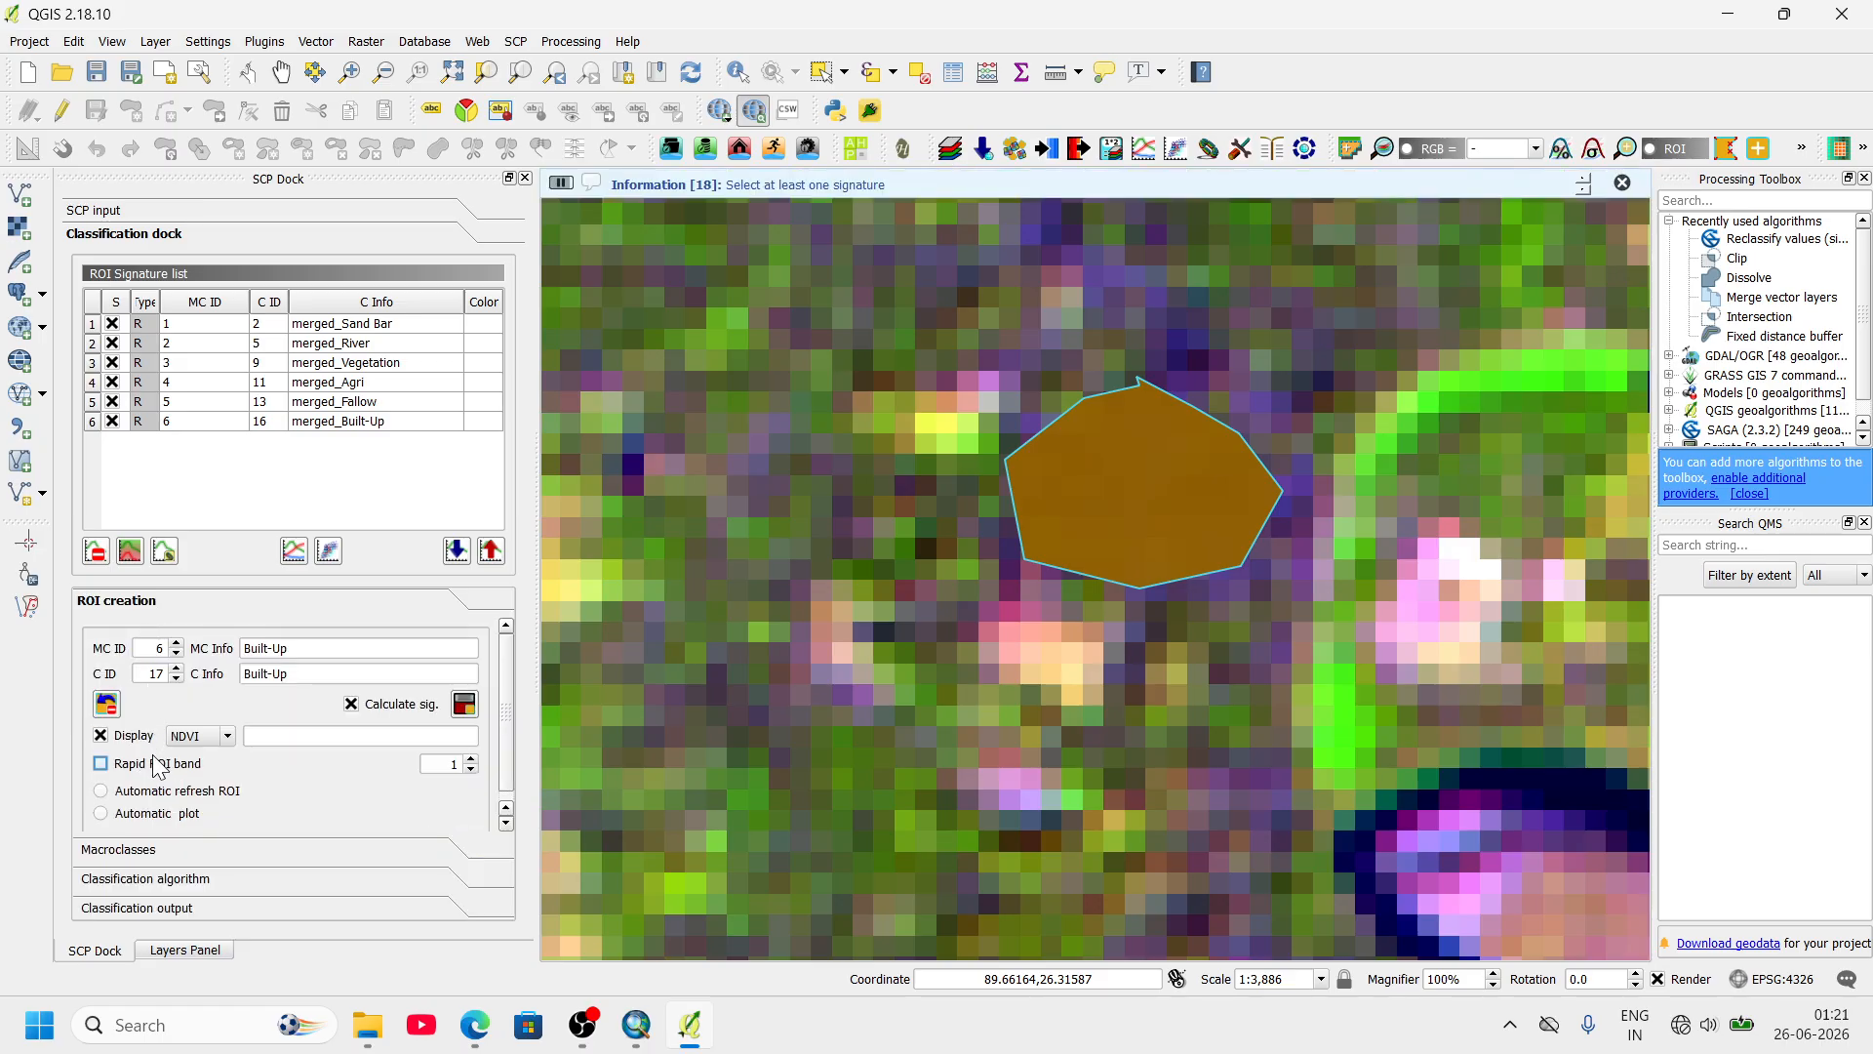
- Highlight the six merged signatures' MC ID values in the ROI signature list and try to run the classification
click(93, 336)
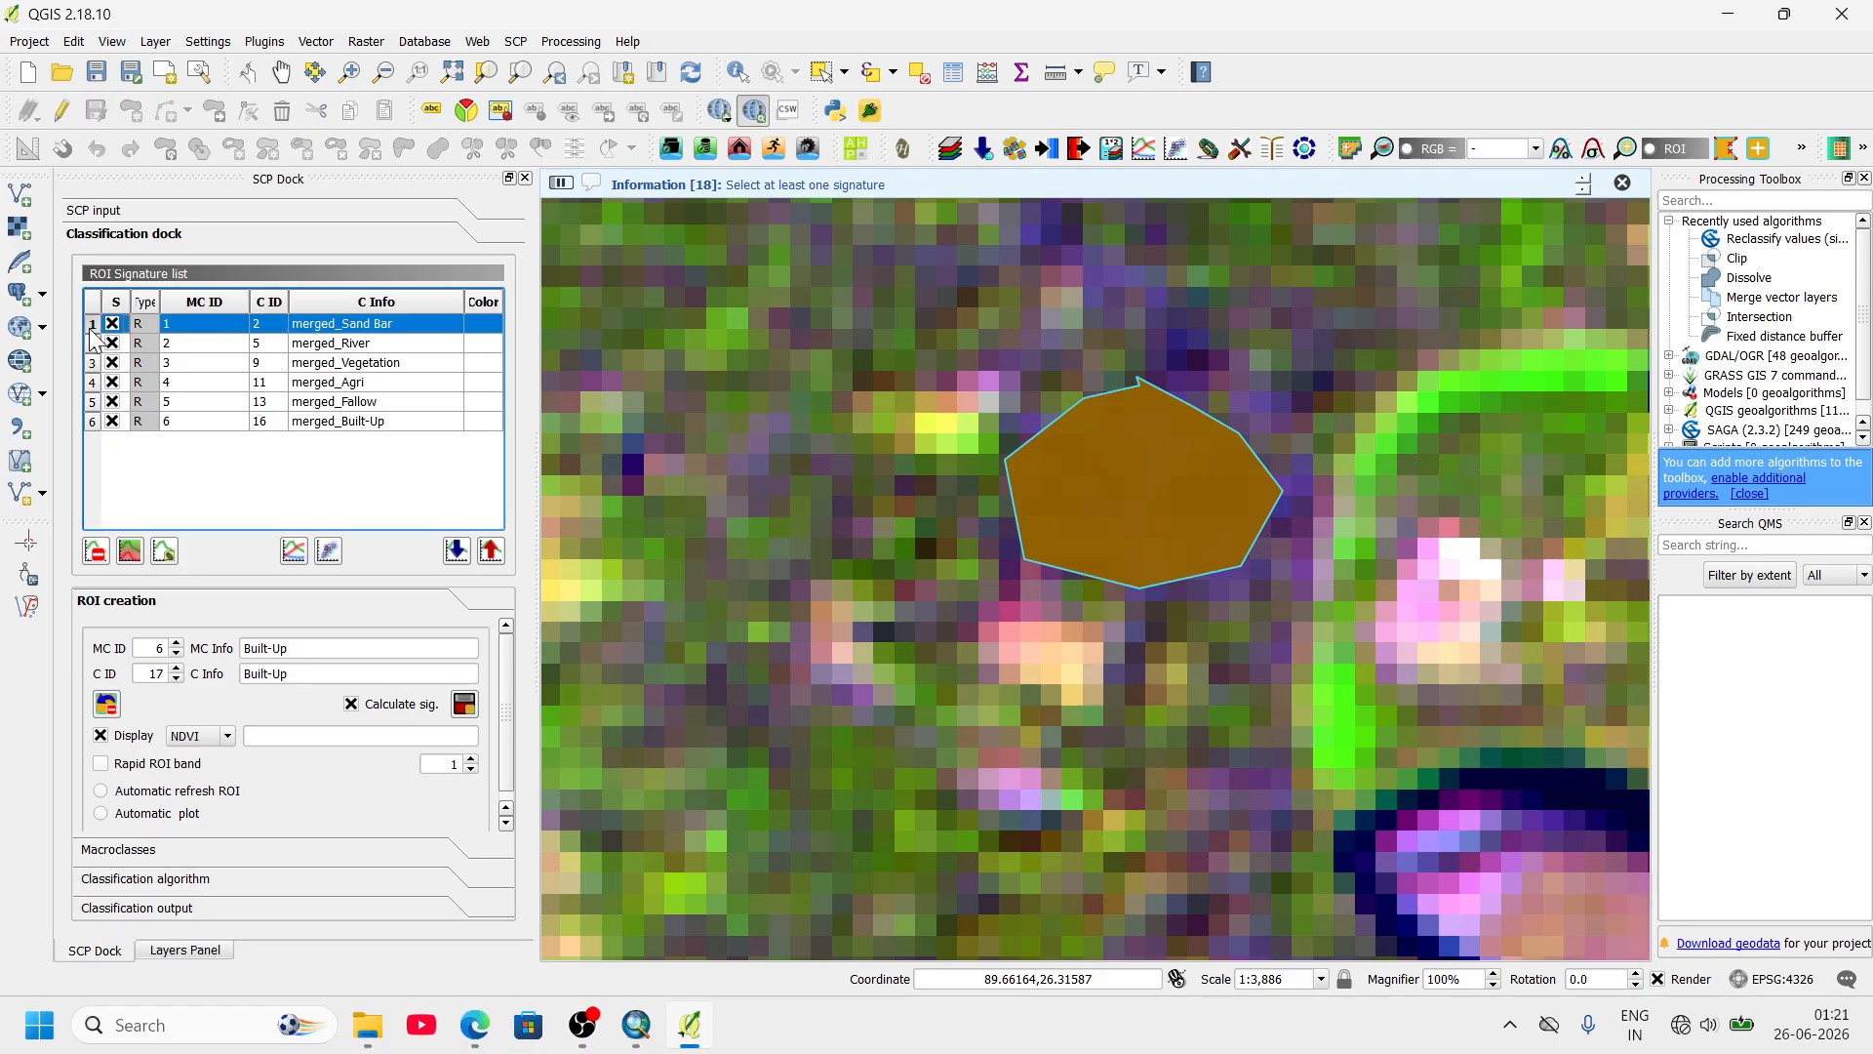
shift+click(94, 422)
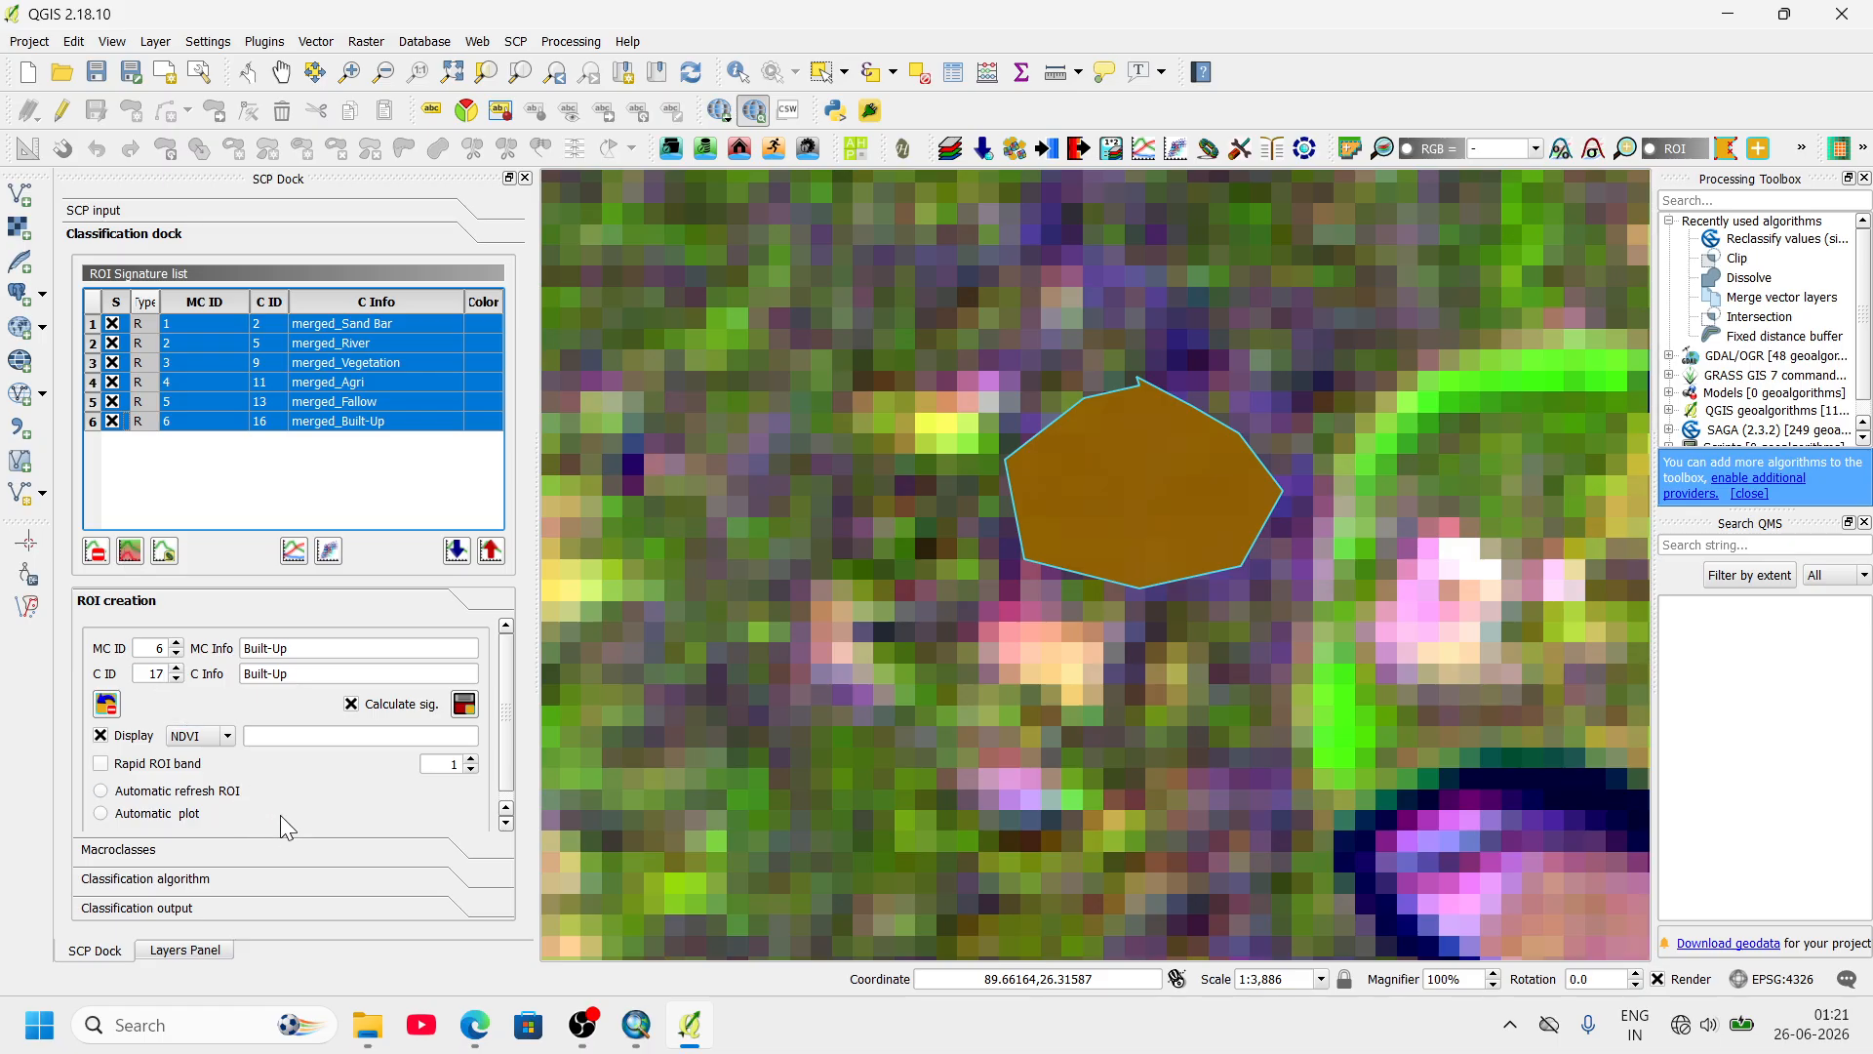
scroll(280, 816, down, 1)
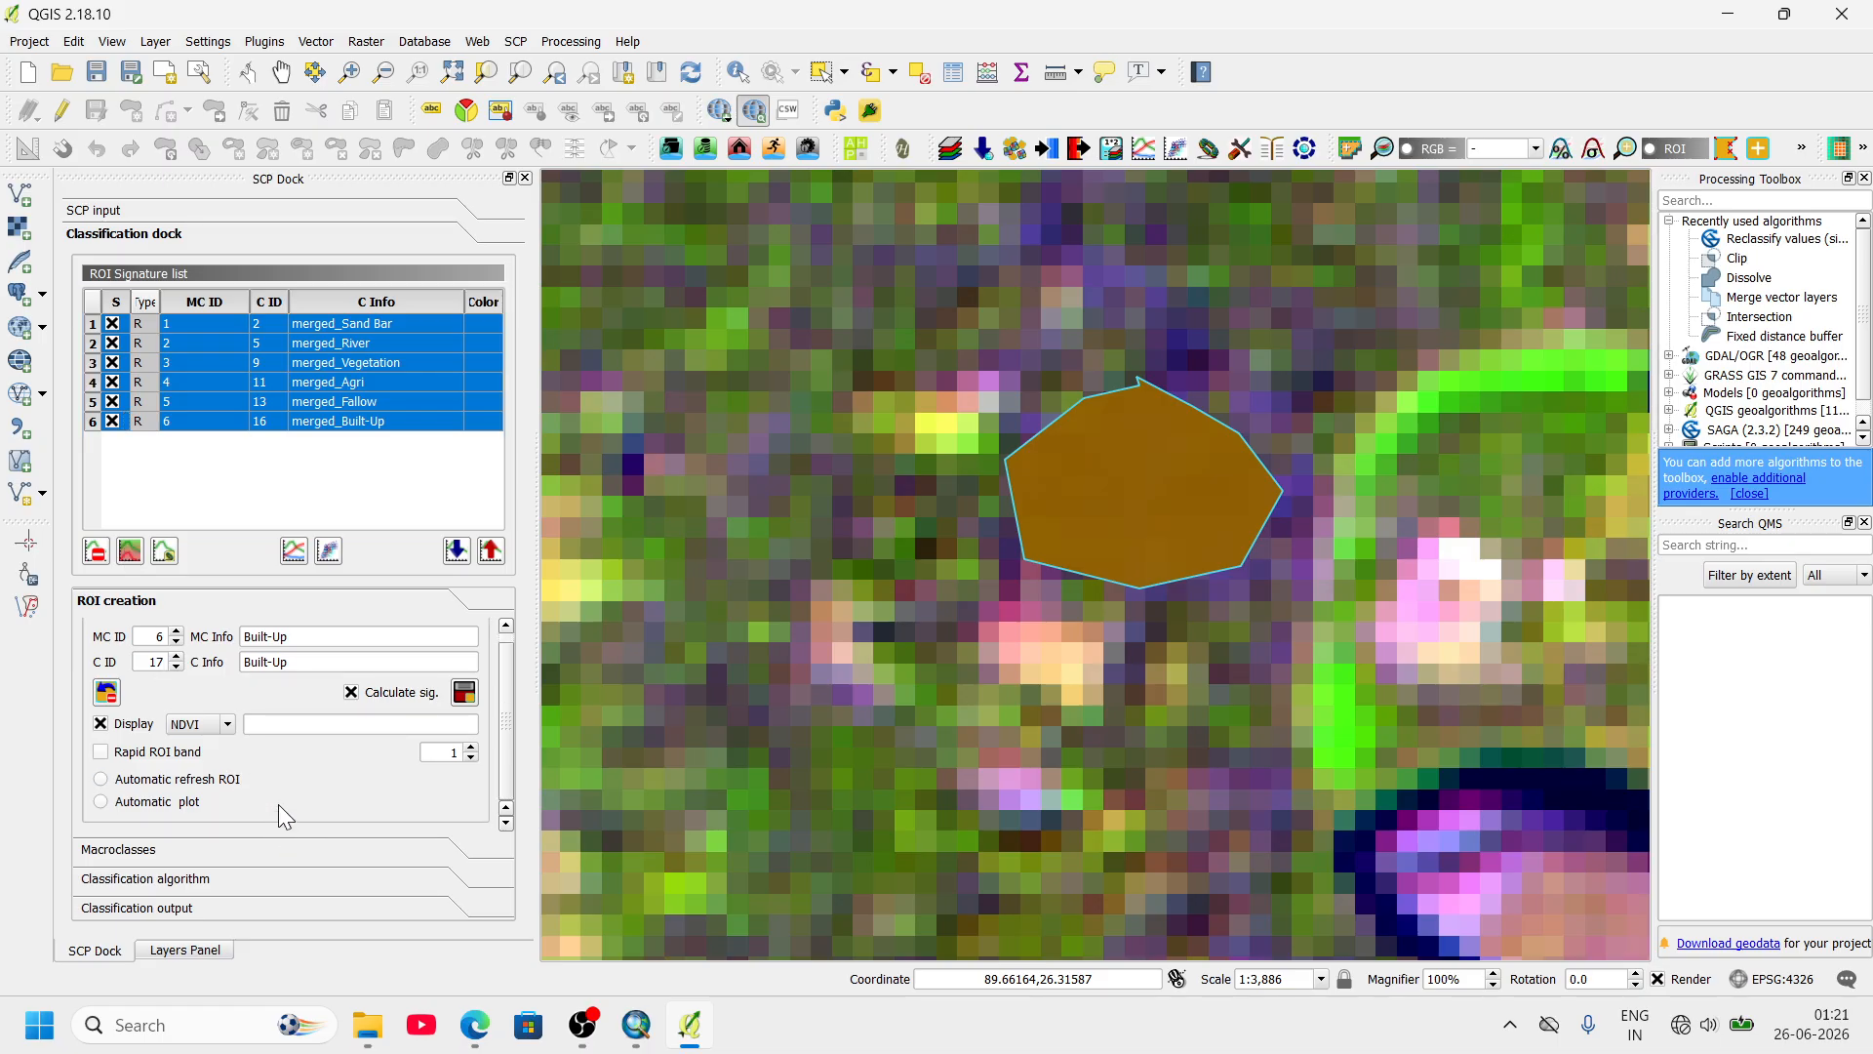
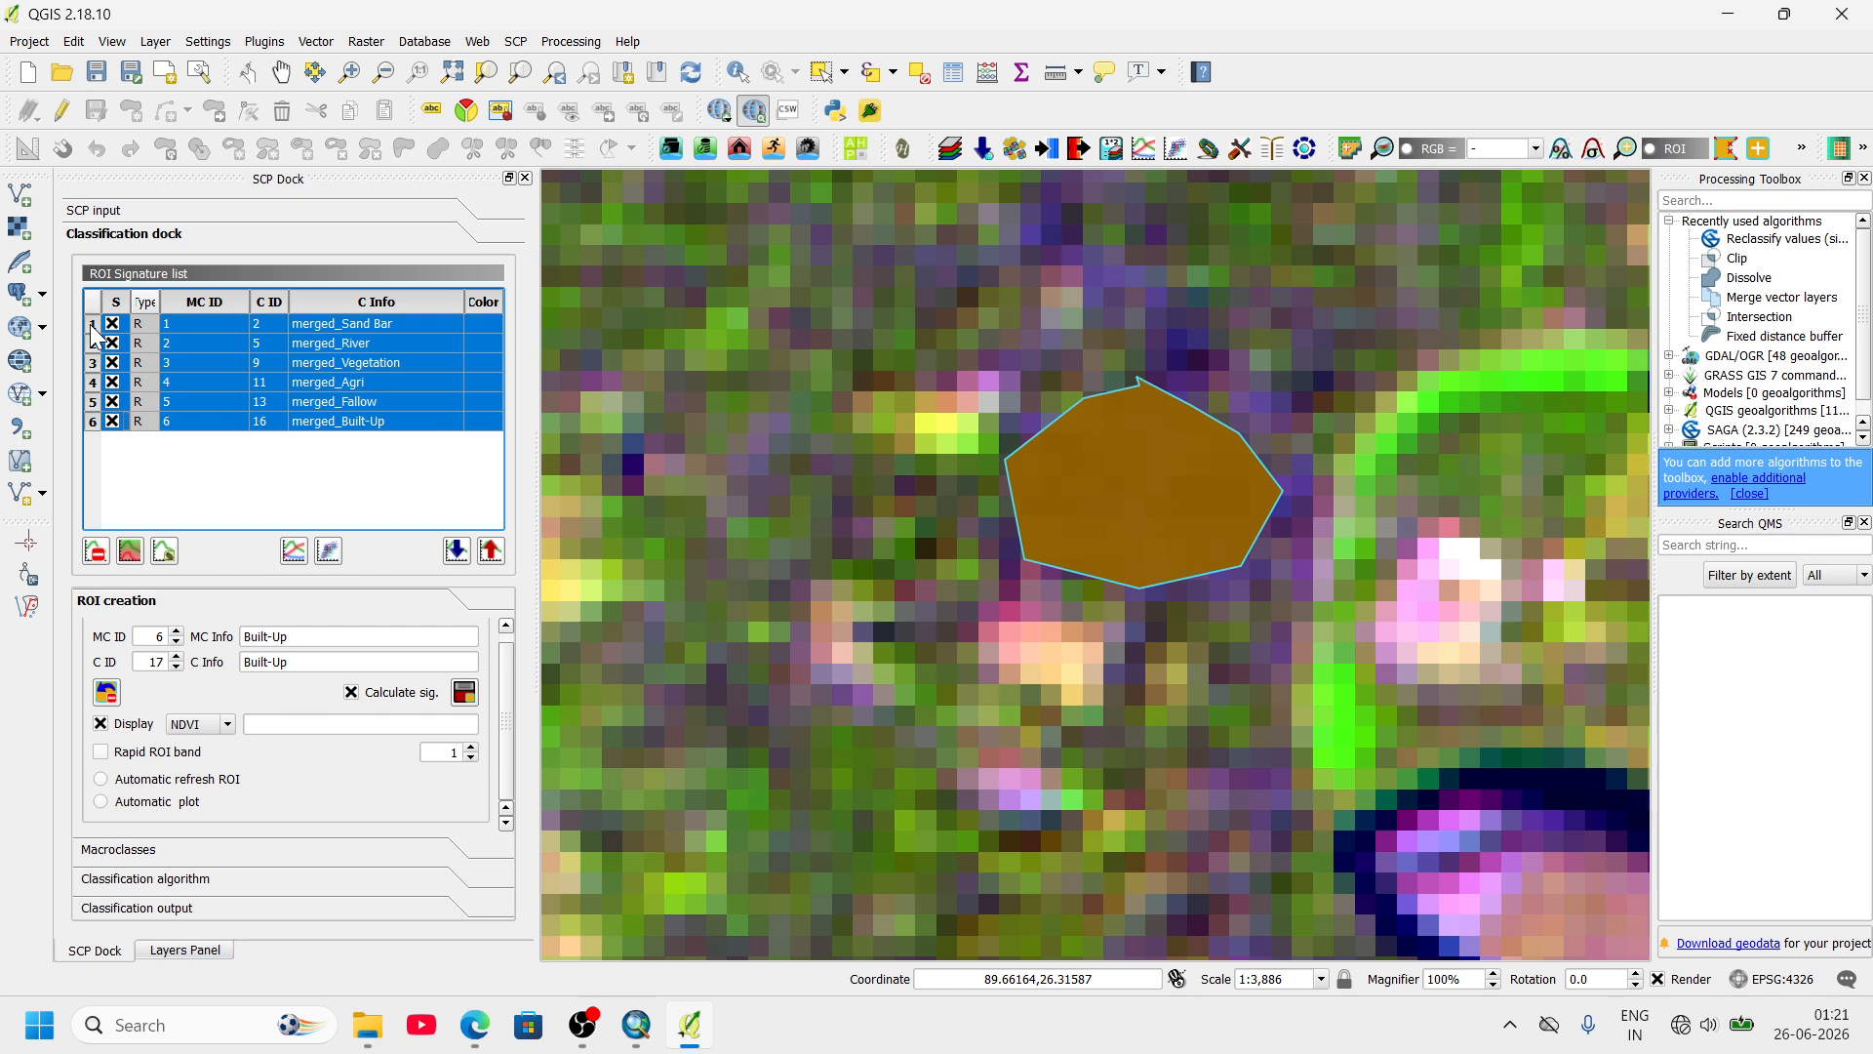
click(207, 416)
click(207, 415)
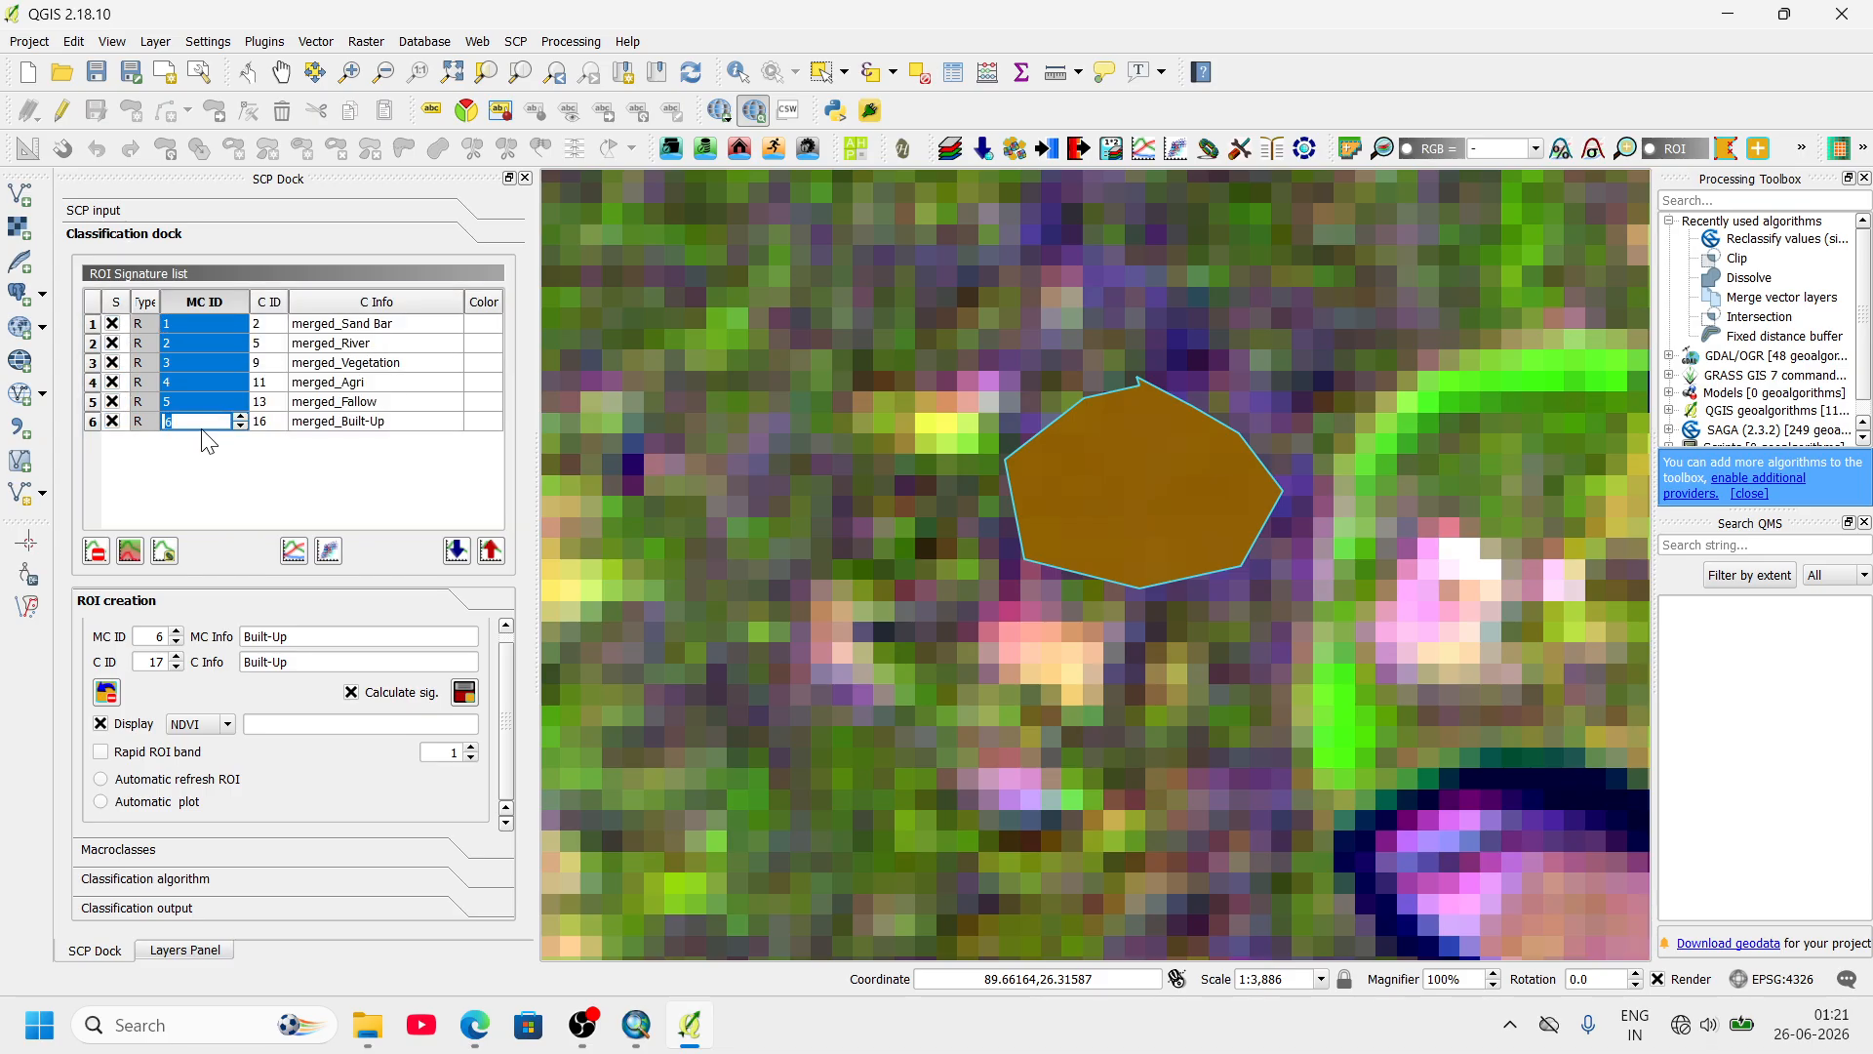
click(217, 460)
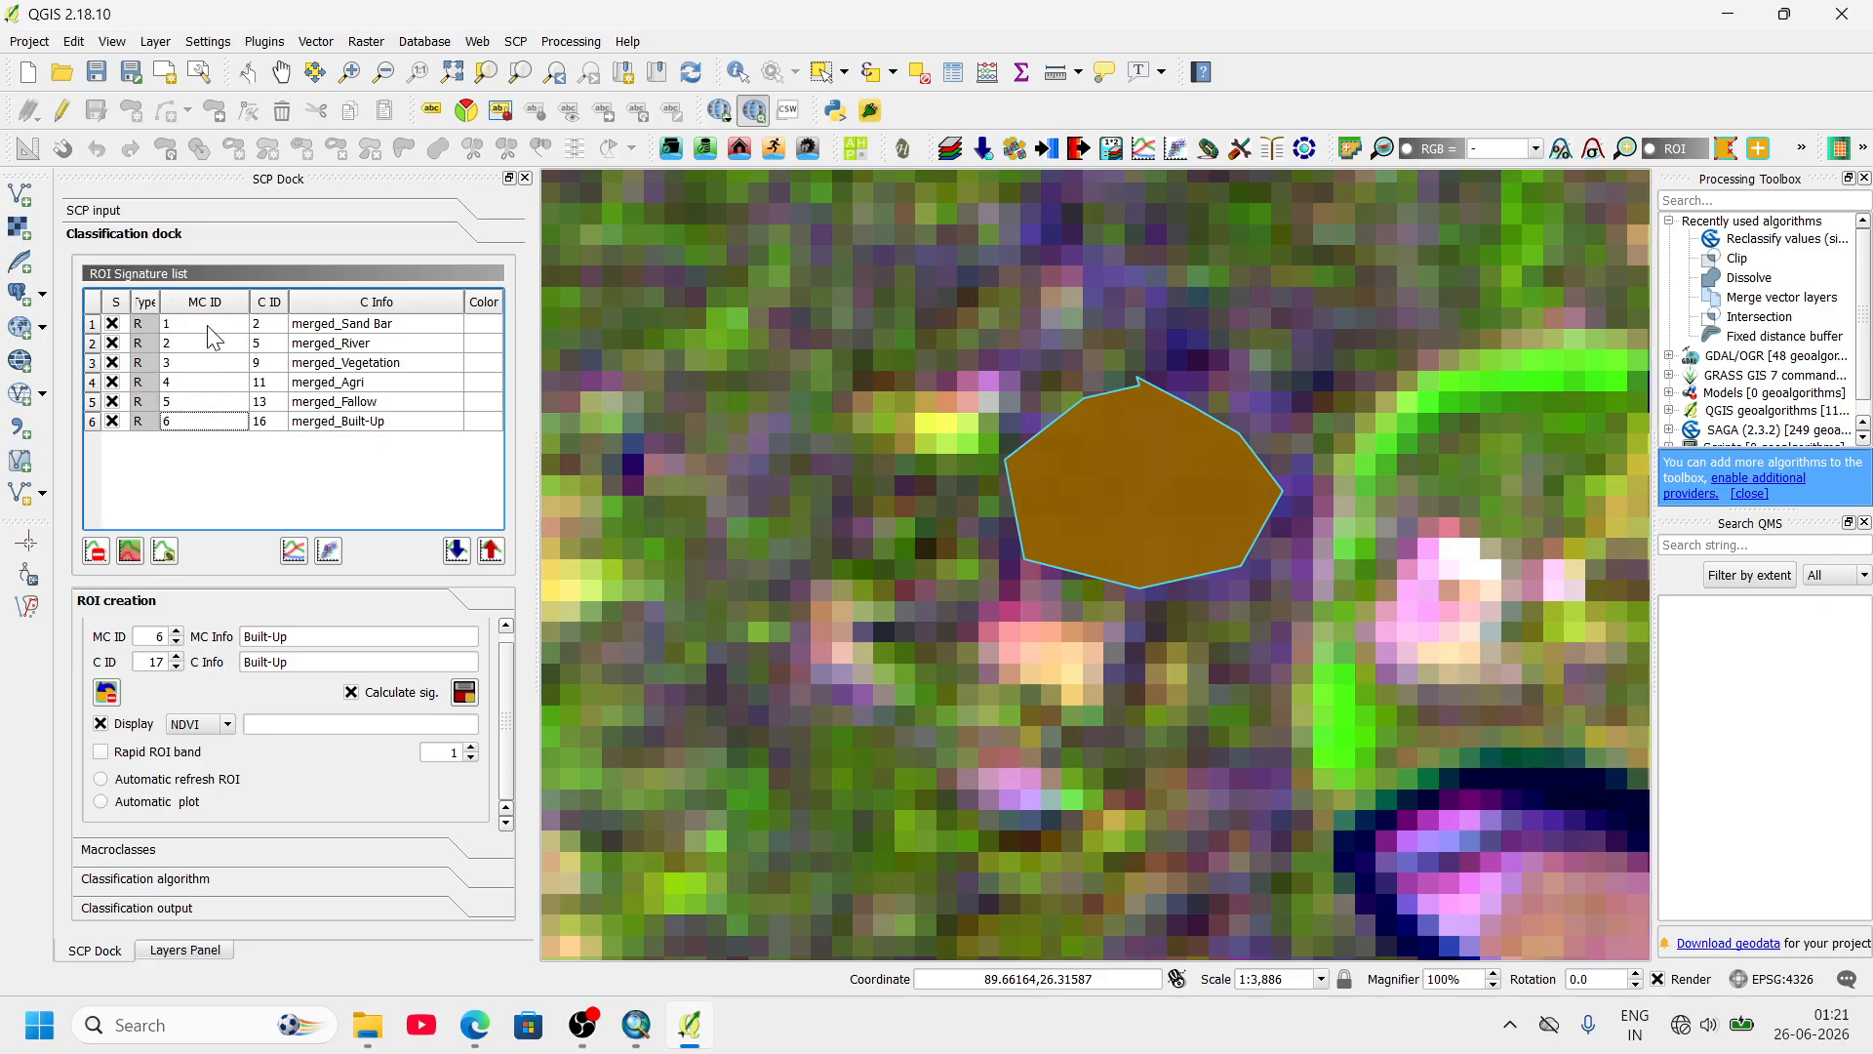
drag(207, 324, 207, 419)
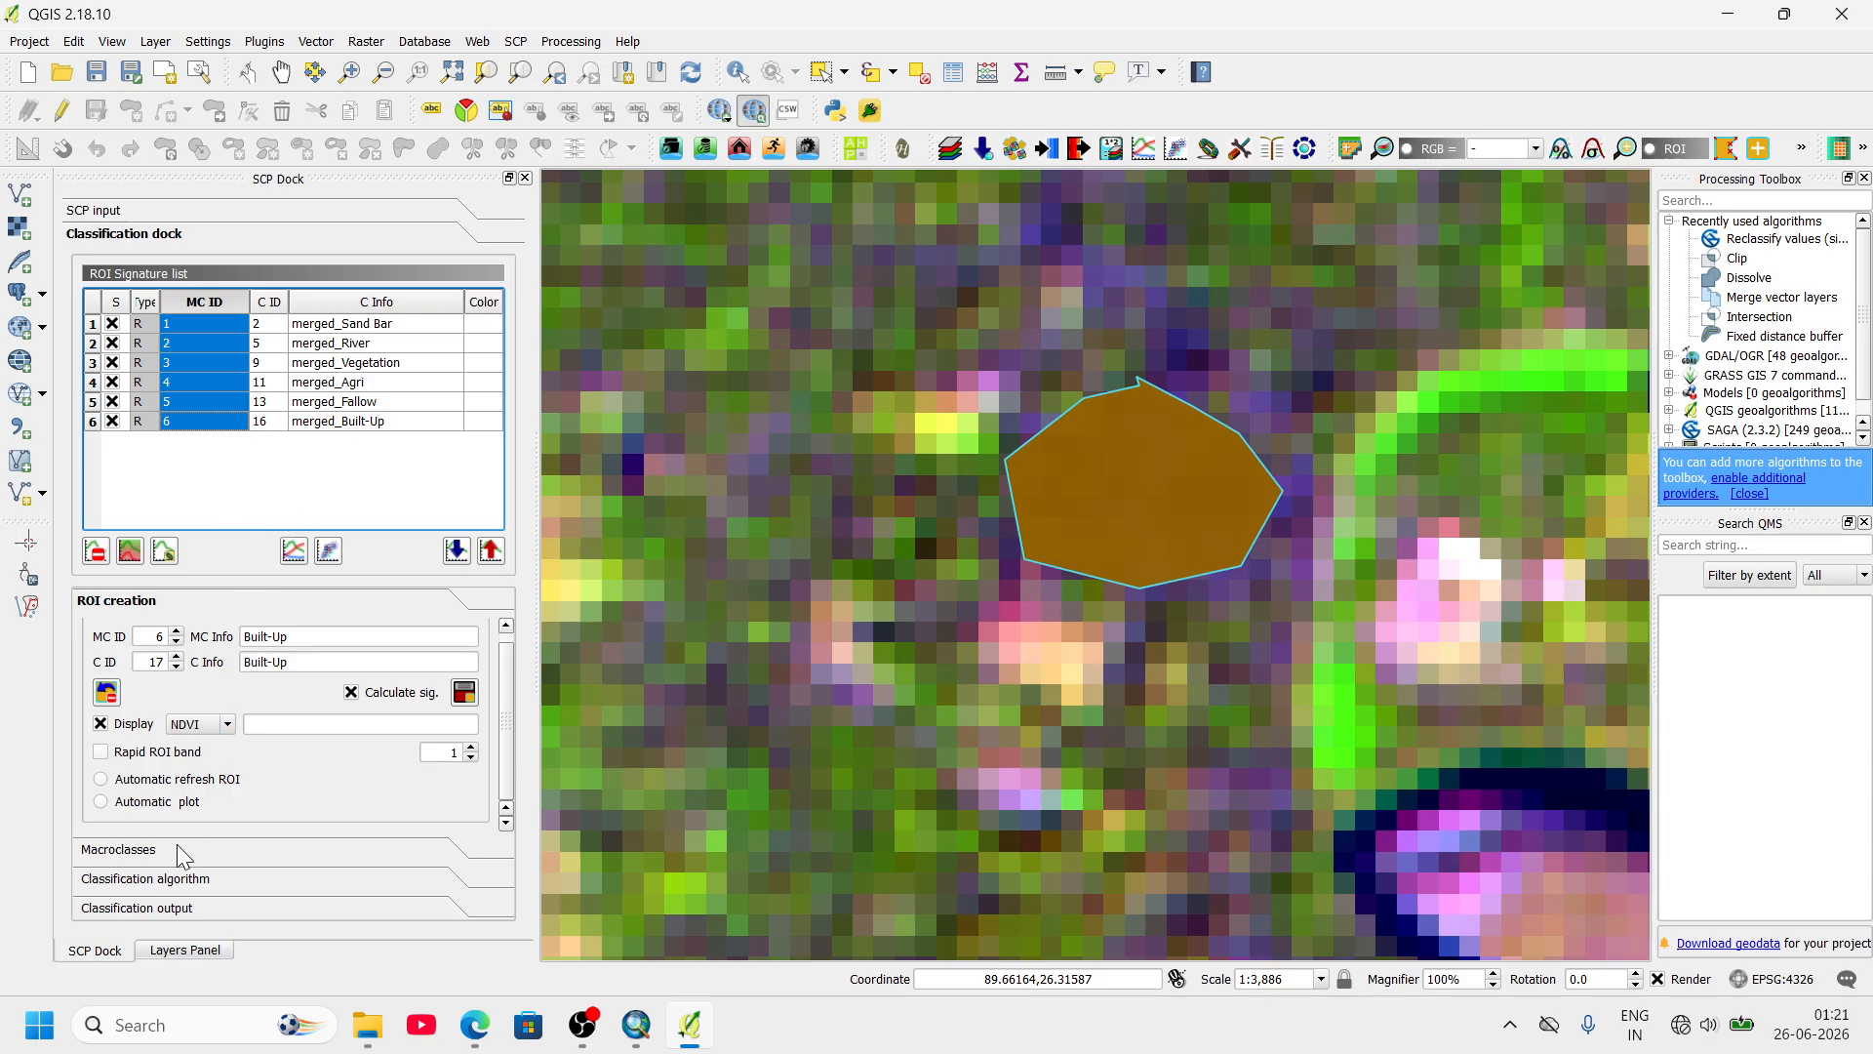
click(174, 914)
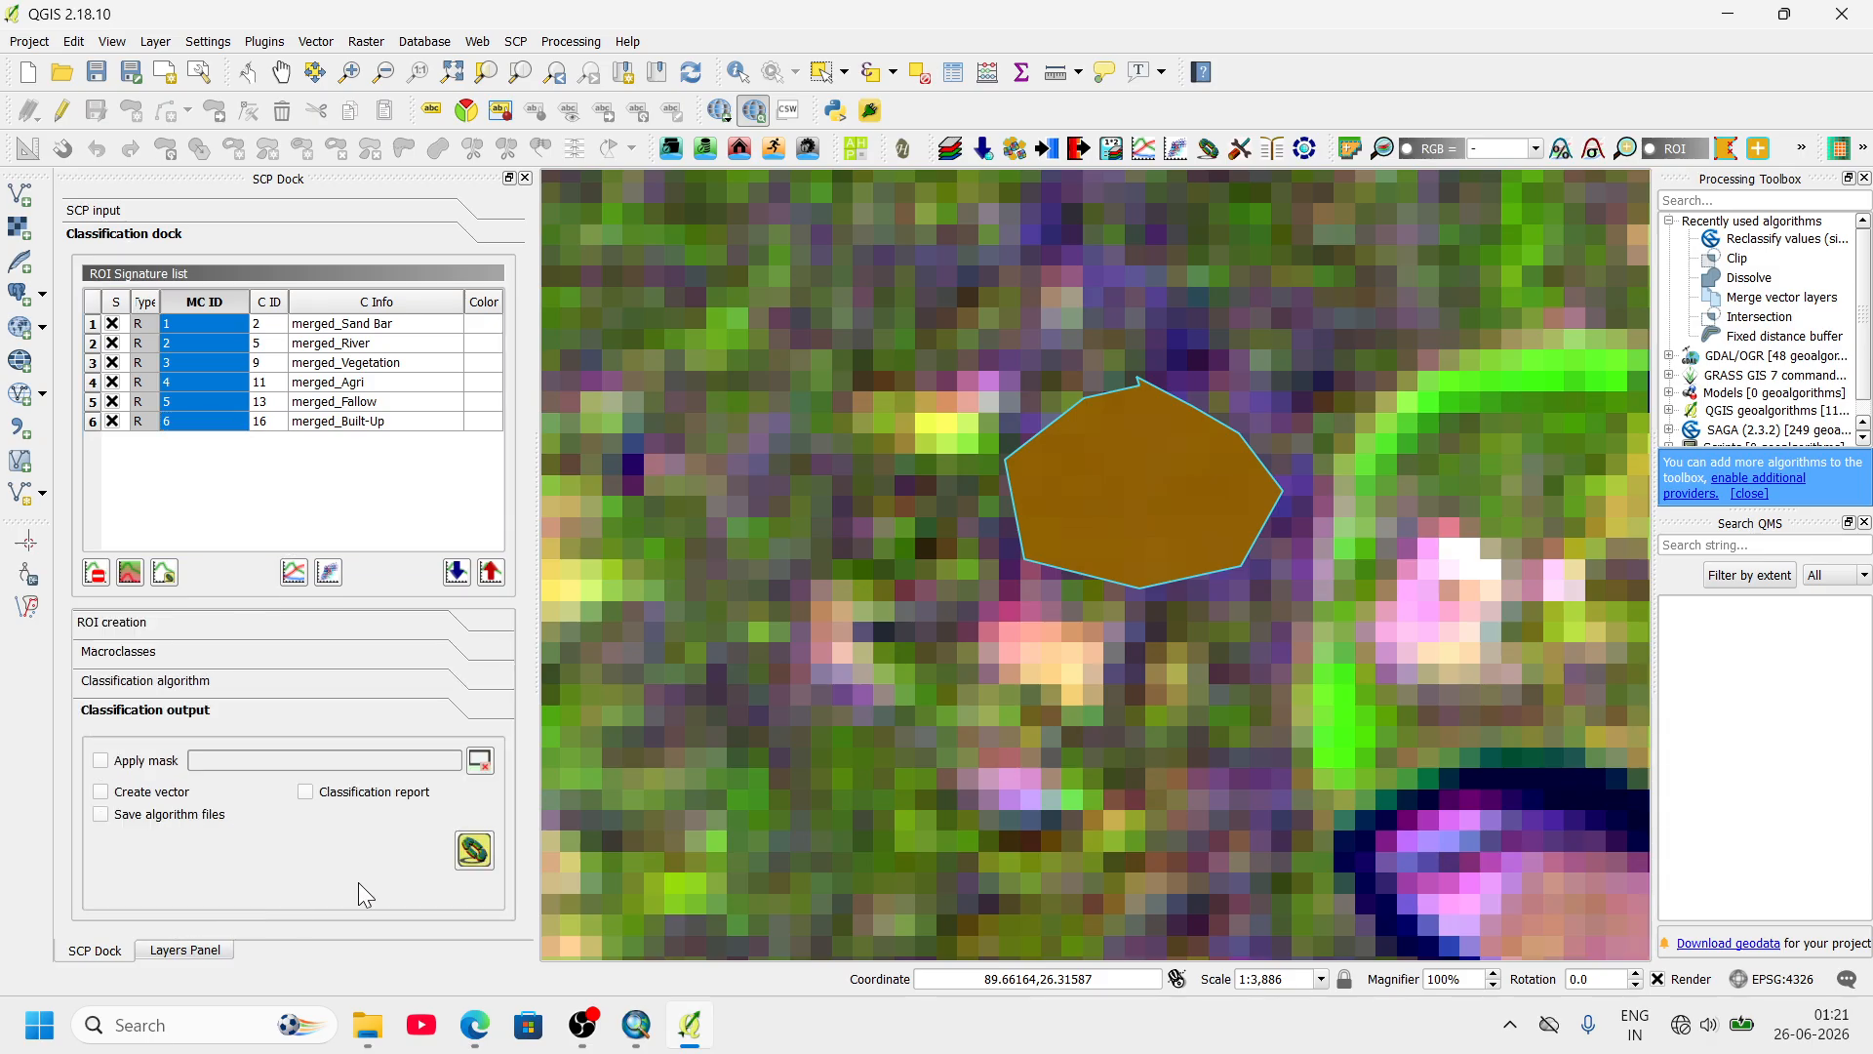
click(476, 851)
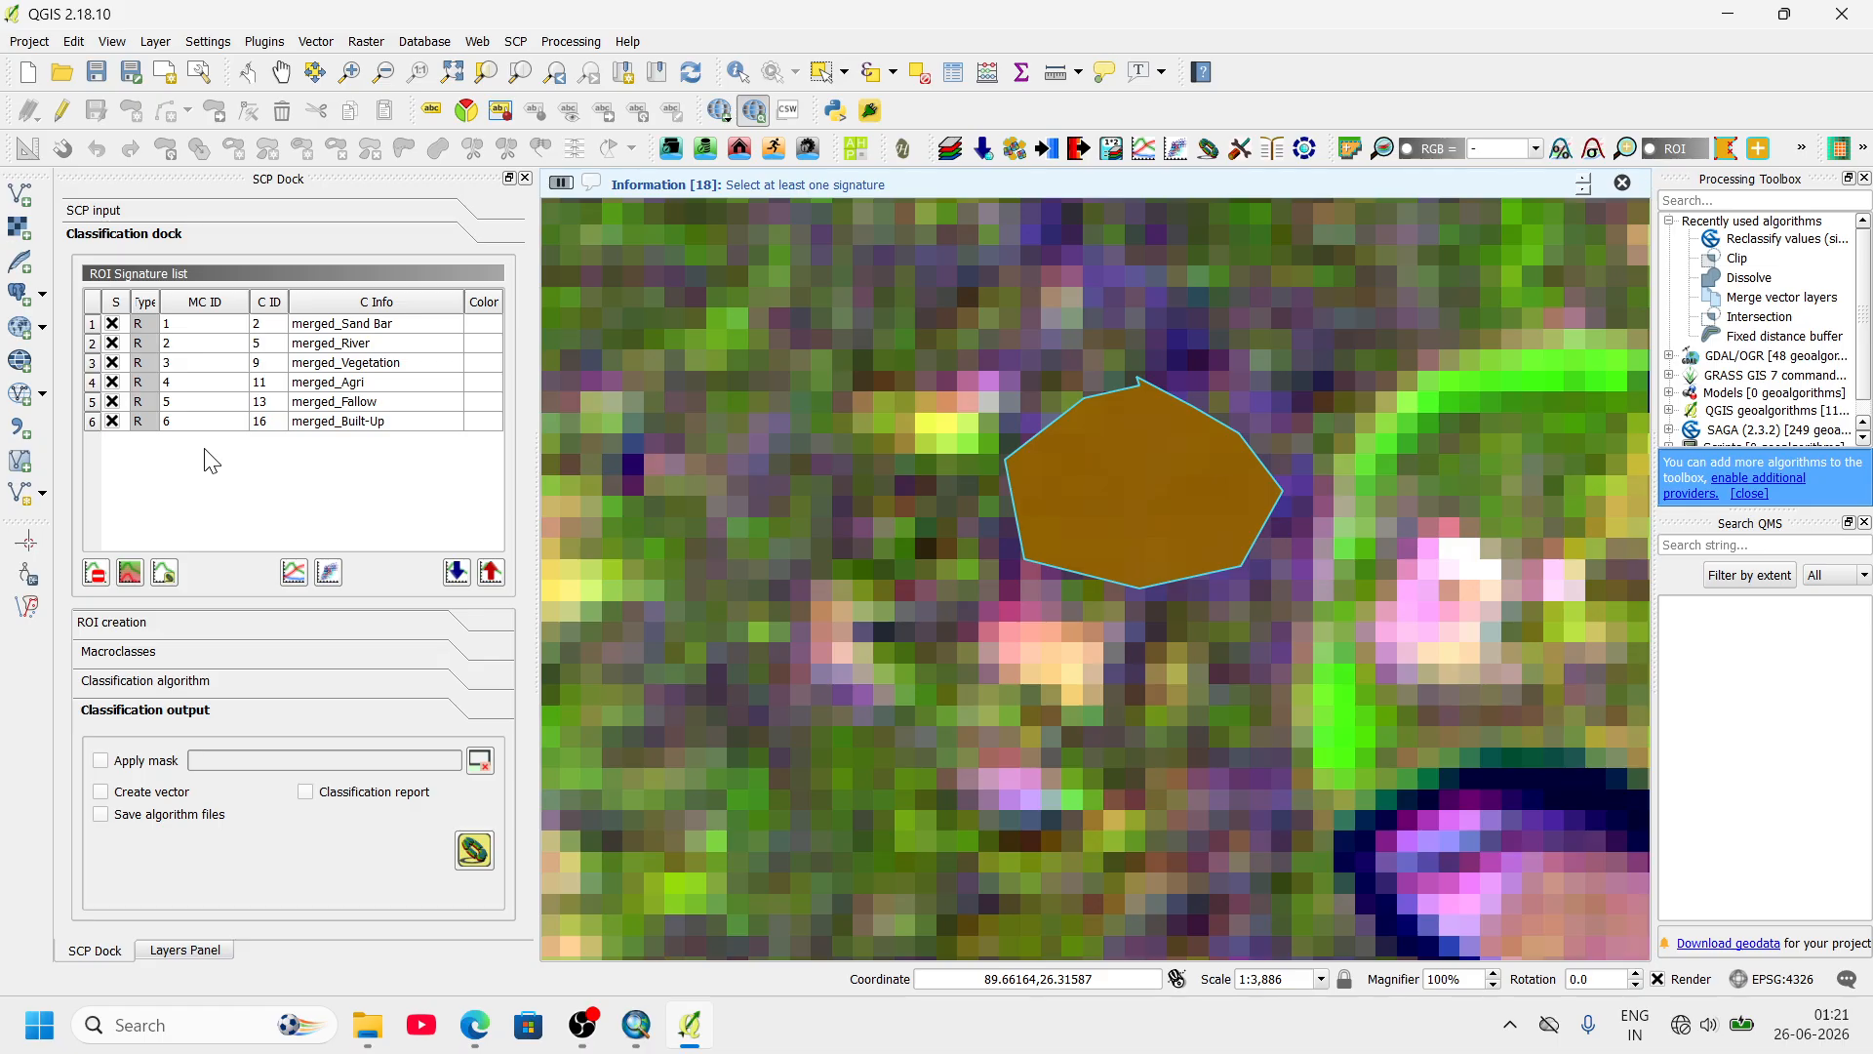
- Set the classification to use MC ID with the Maximum Likelihood algorithm and try to run it
click(176, 682)
click(151, 709)
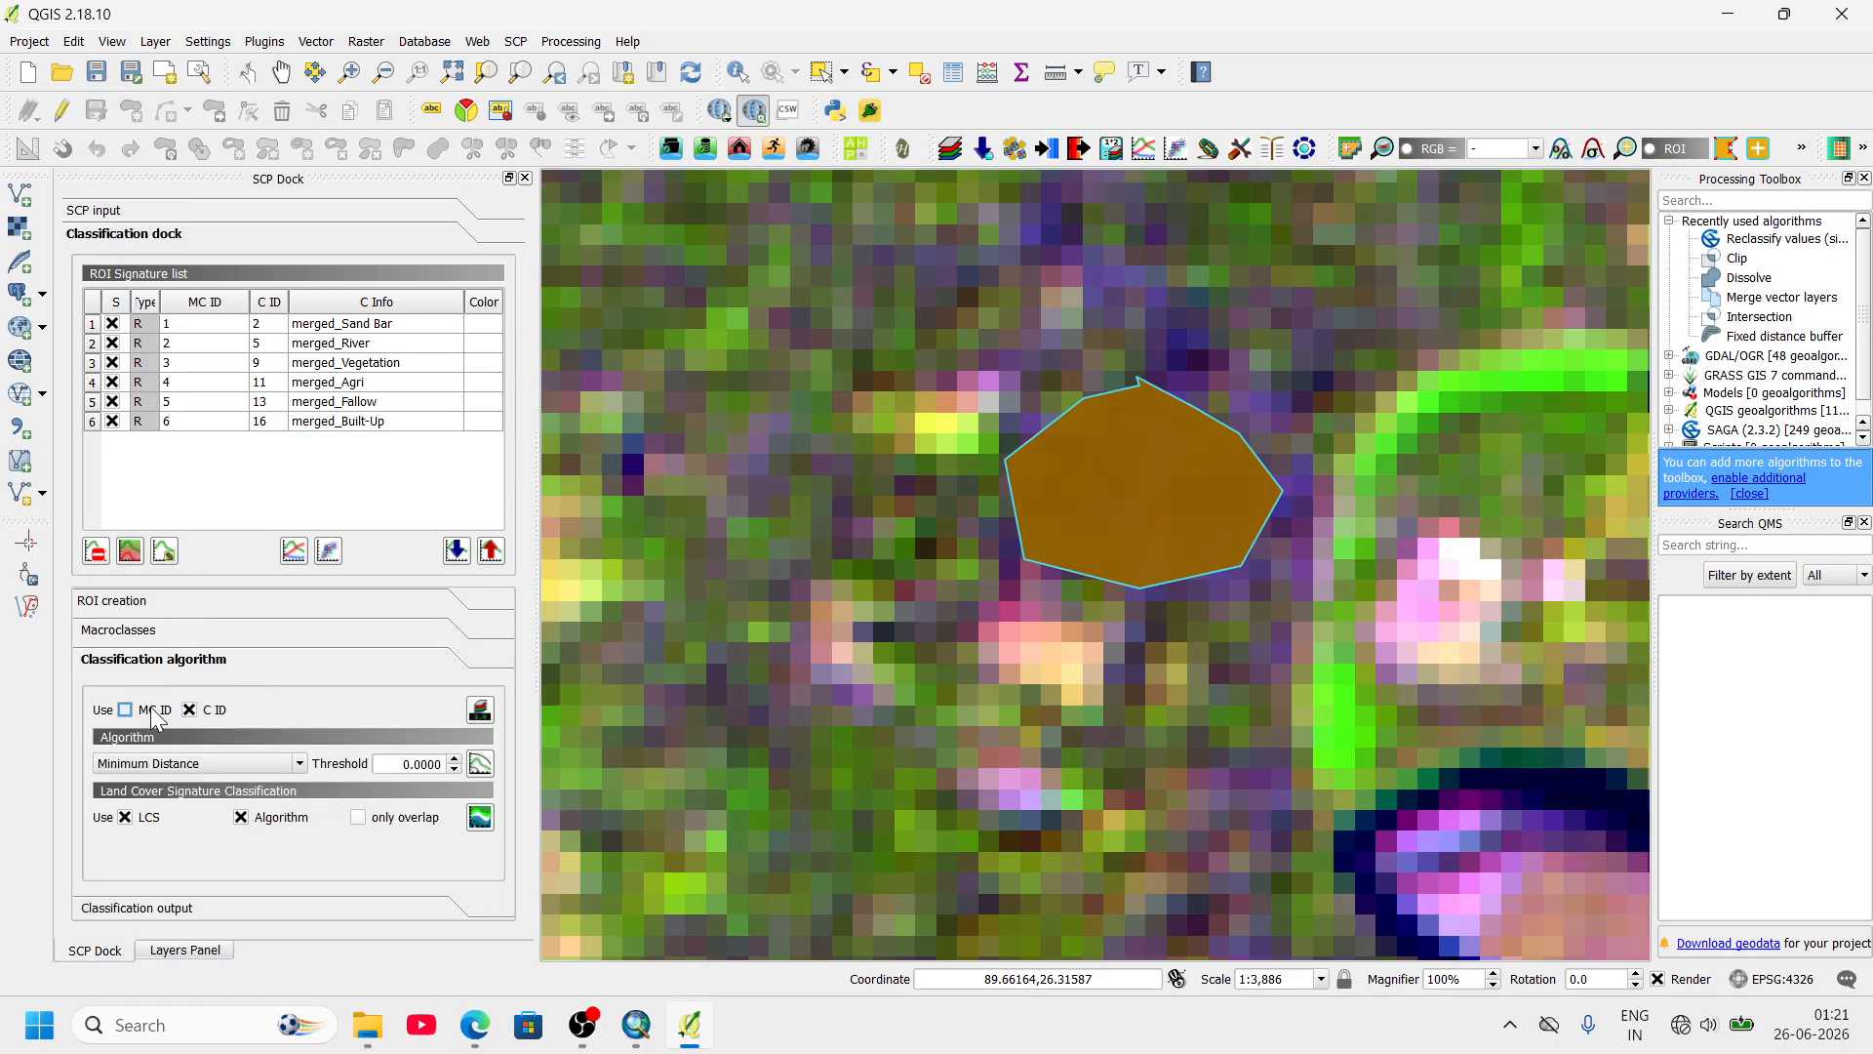
click(168, 769)
click(195, 800)
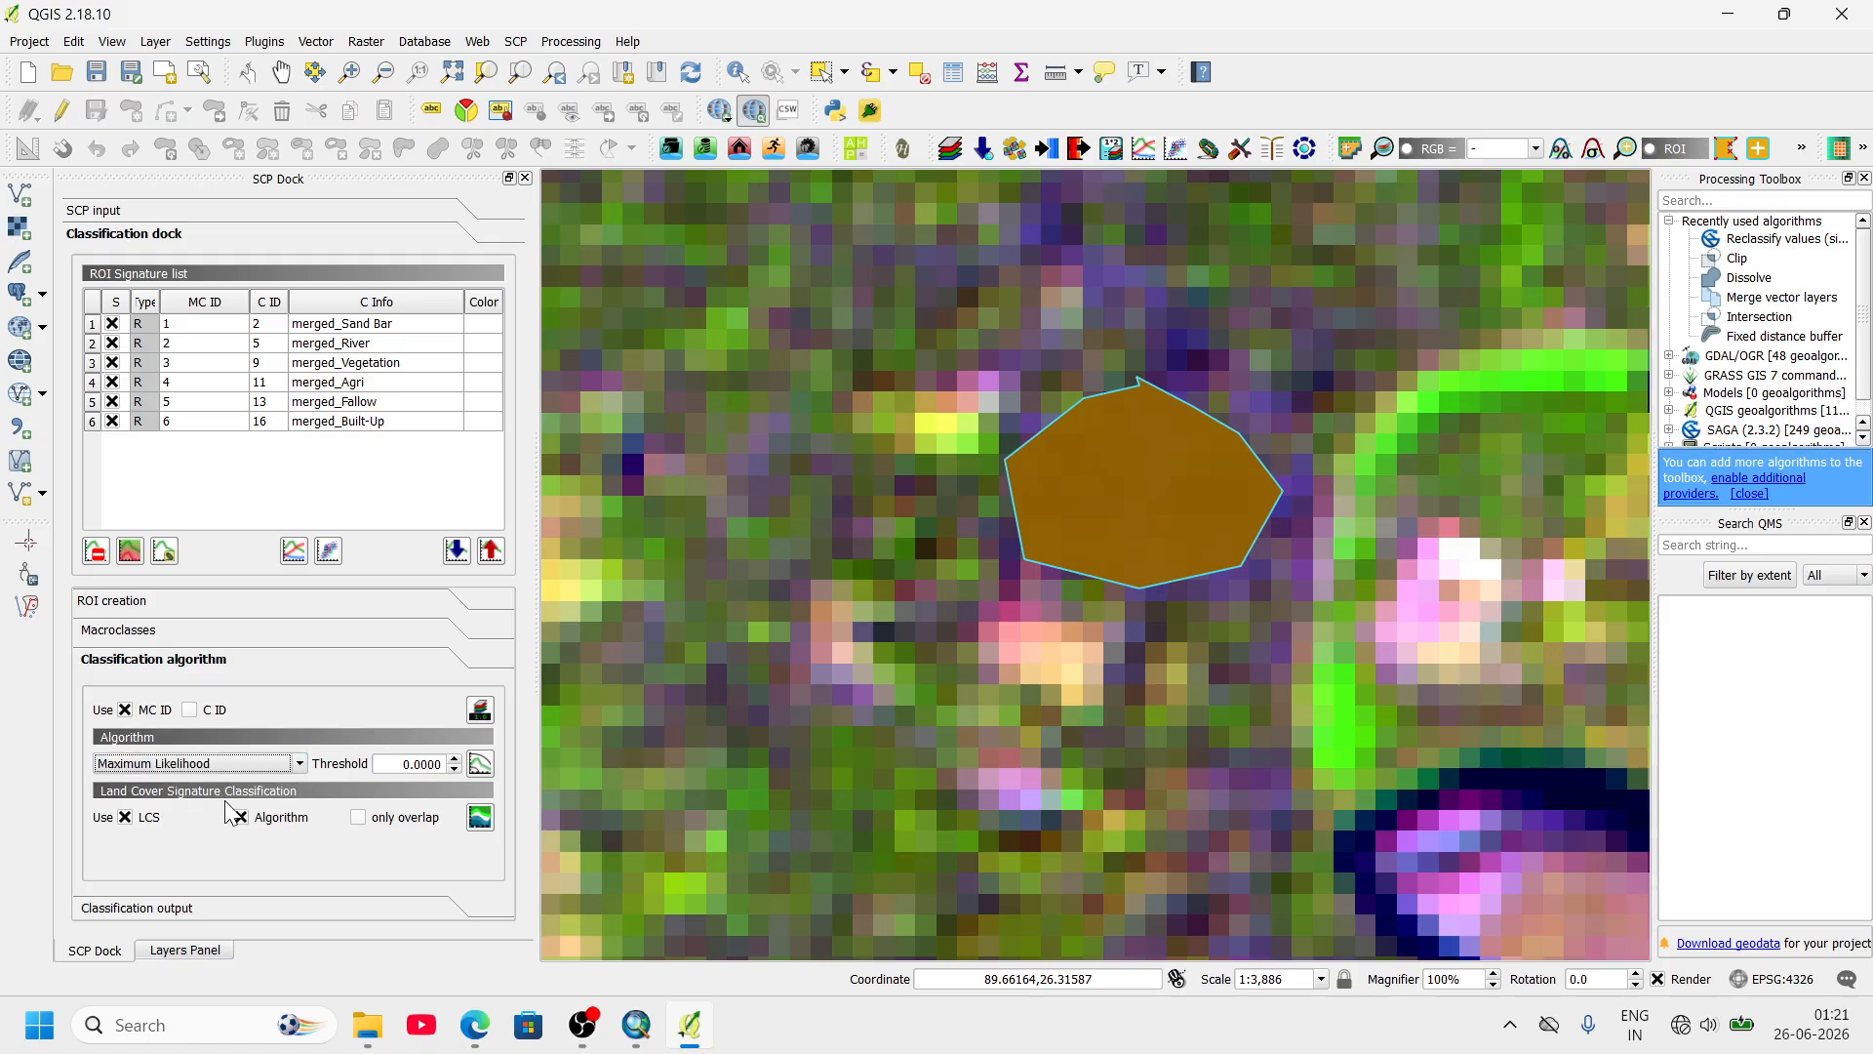
click(191, 905)
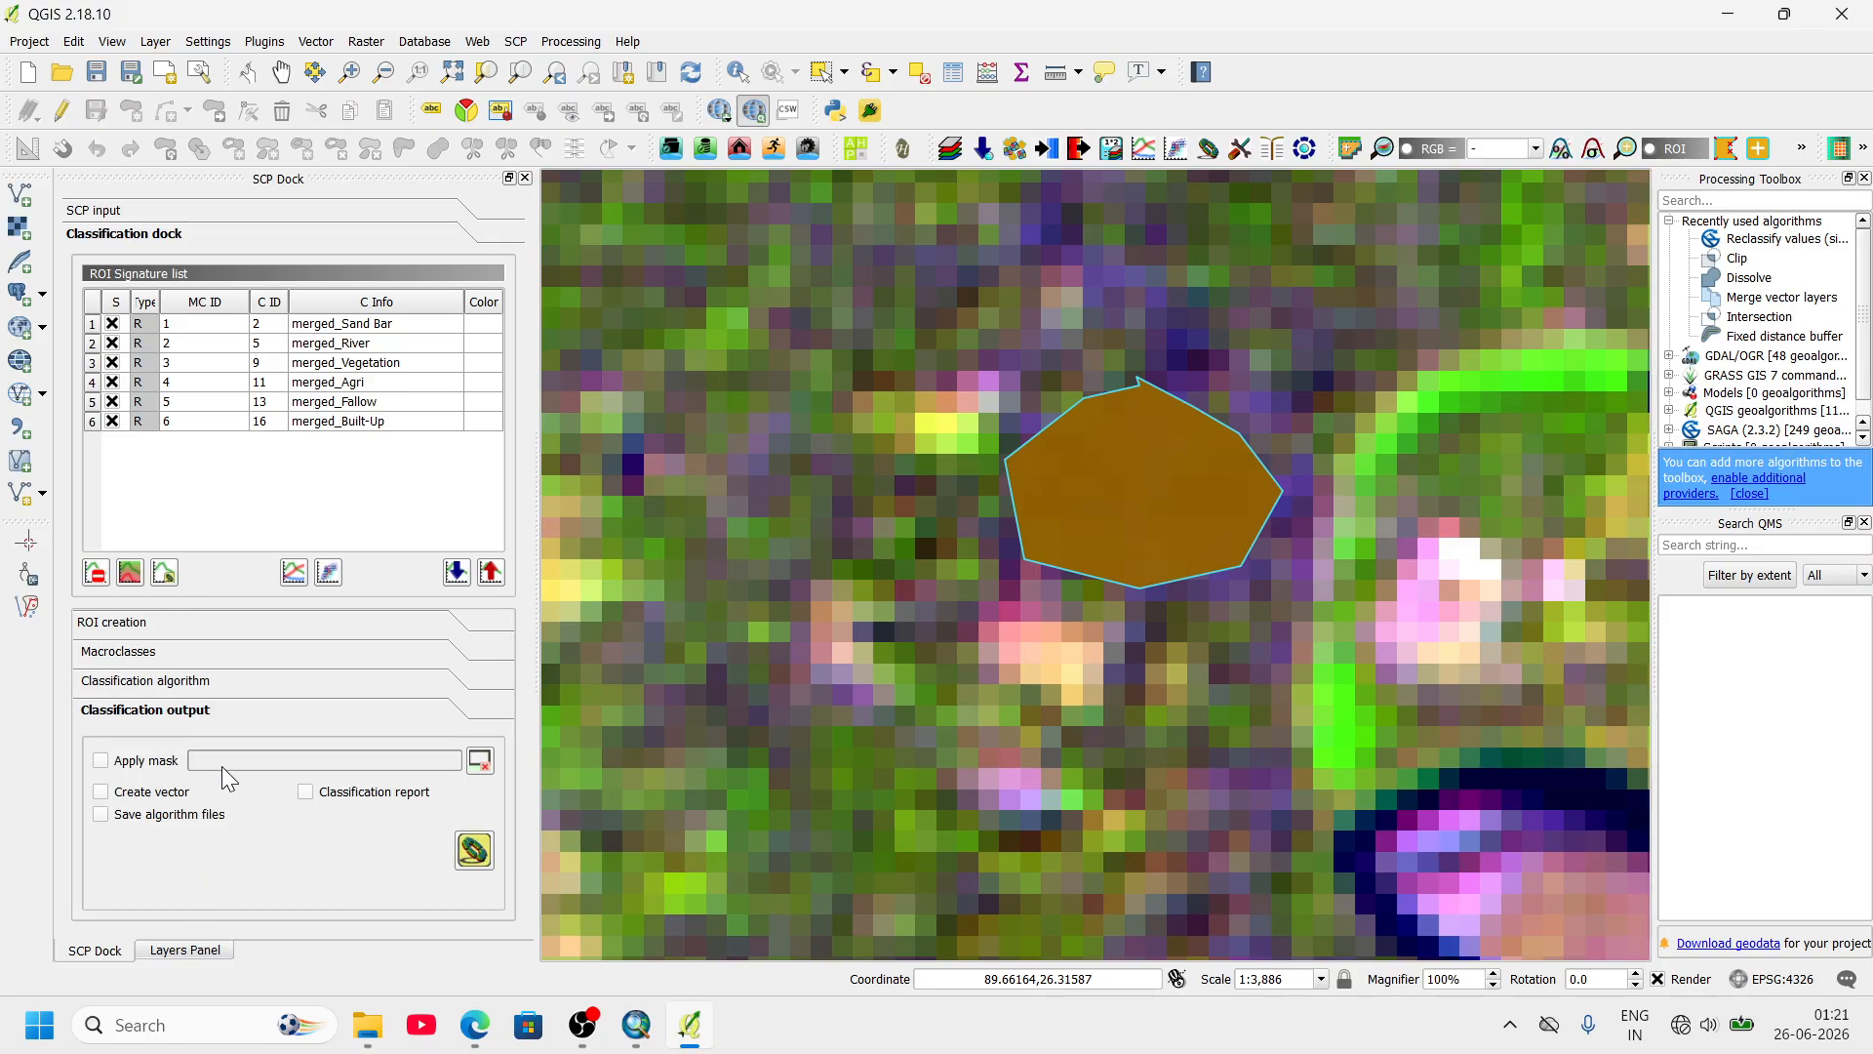
click(476, 855)
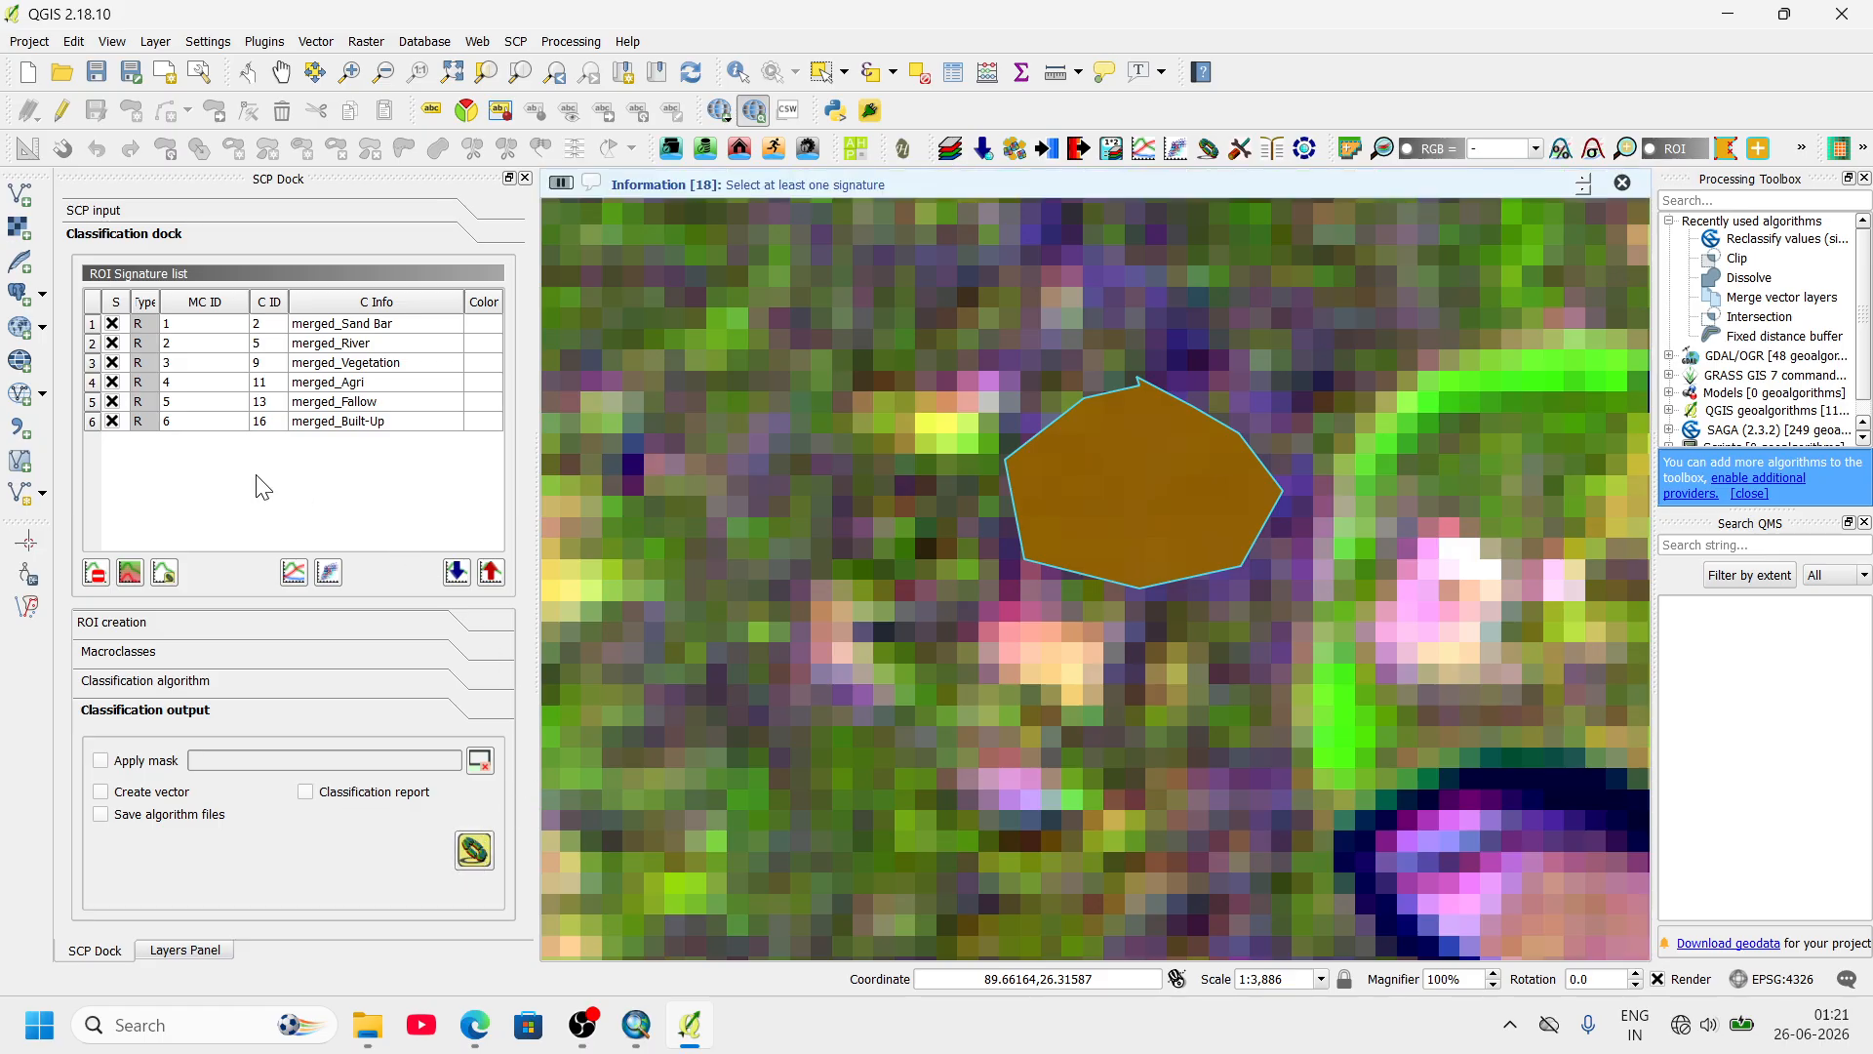
- Exclude the merged signatures from Built-Up to River, leaving only Sand Bar enabled, and retry the classification
click(113, 422)
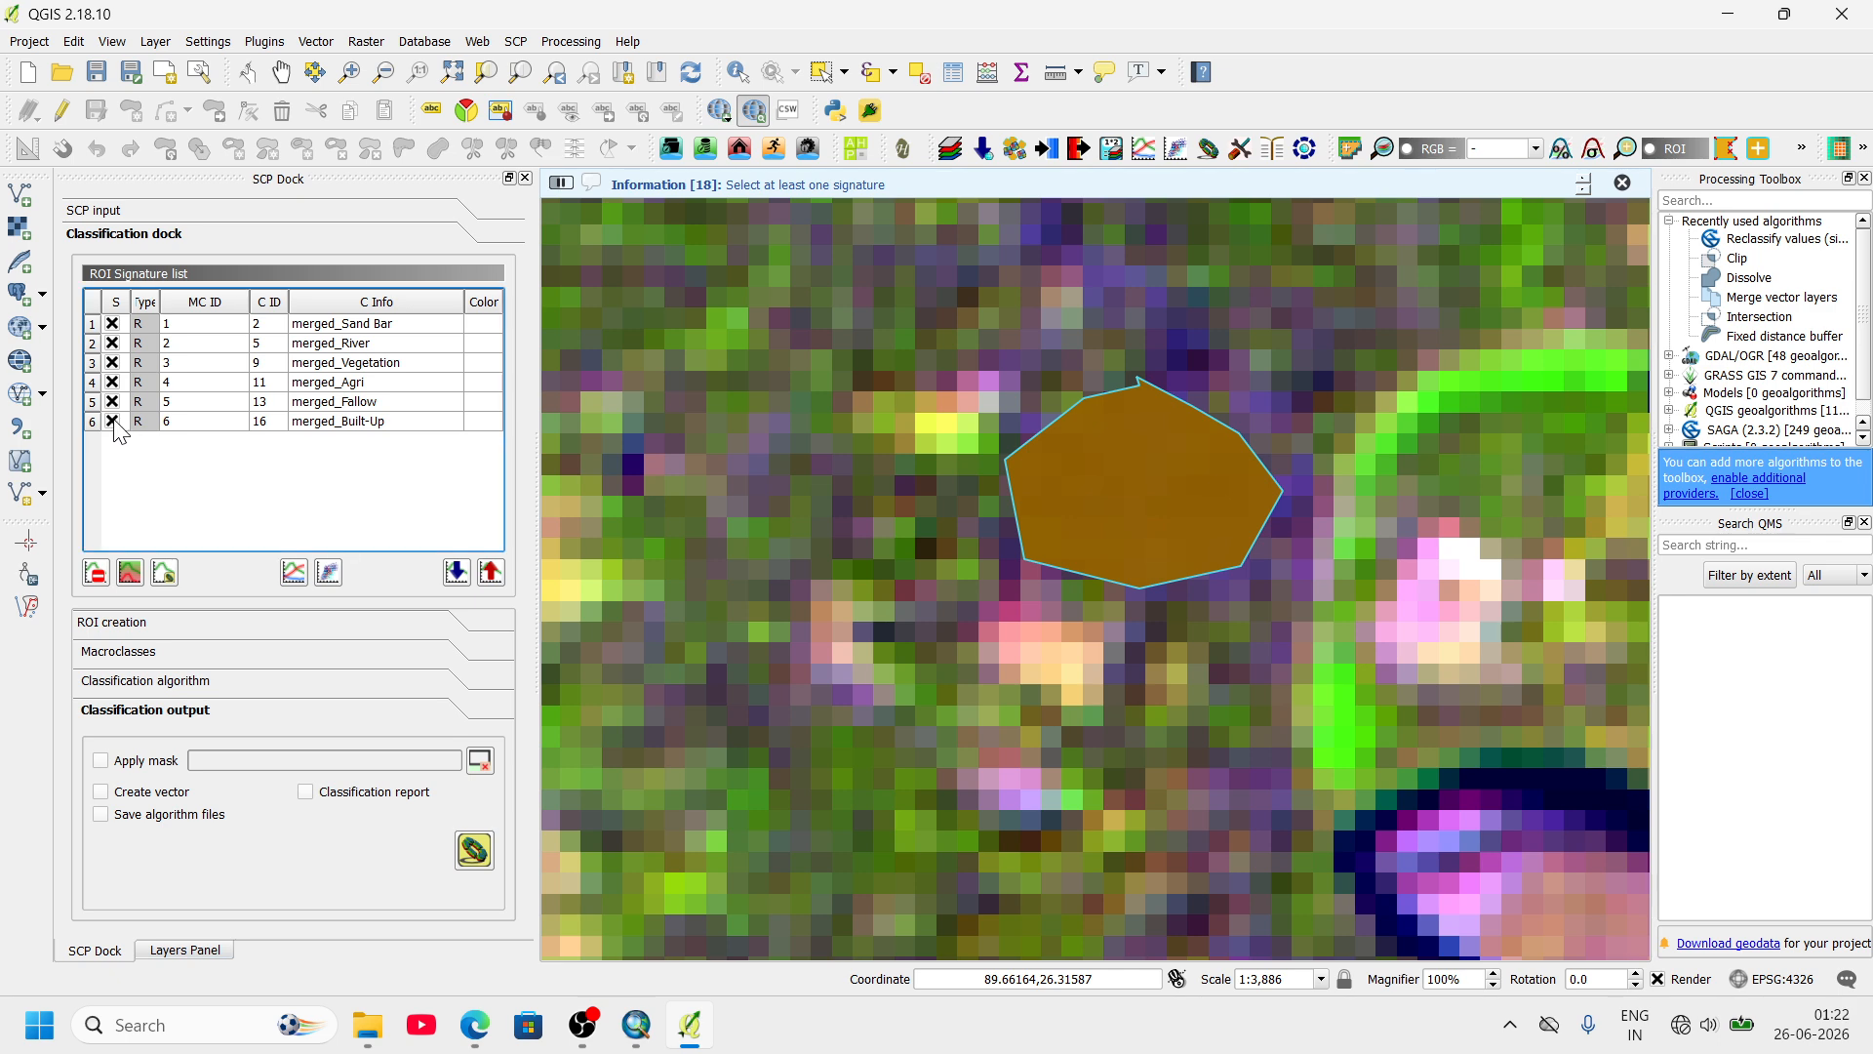
click(472, 851)
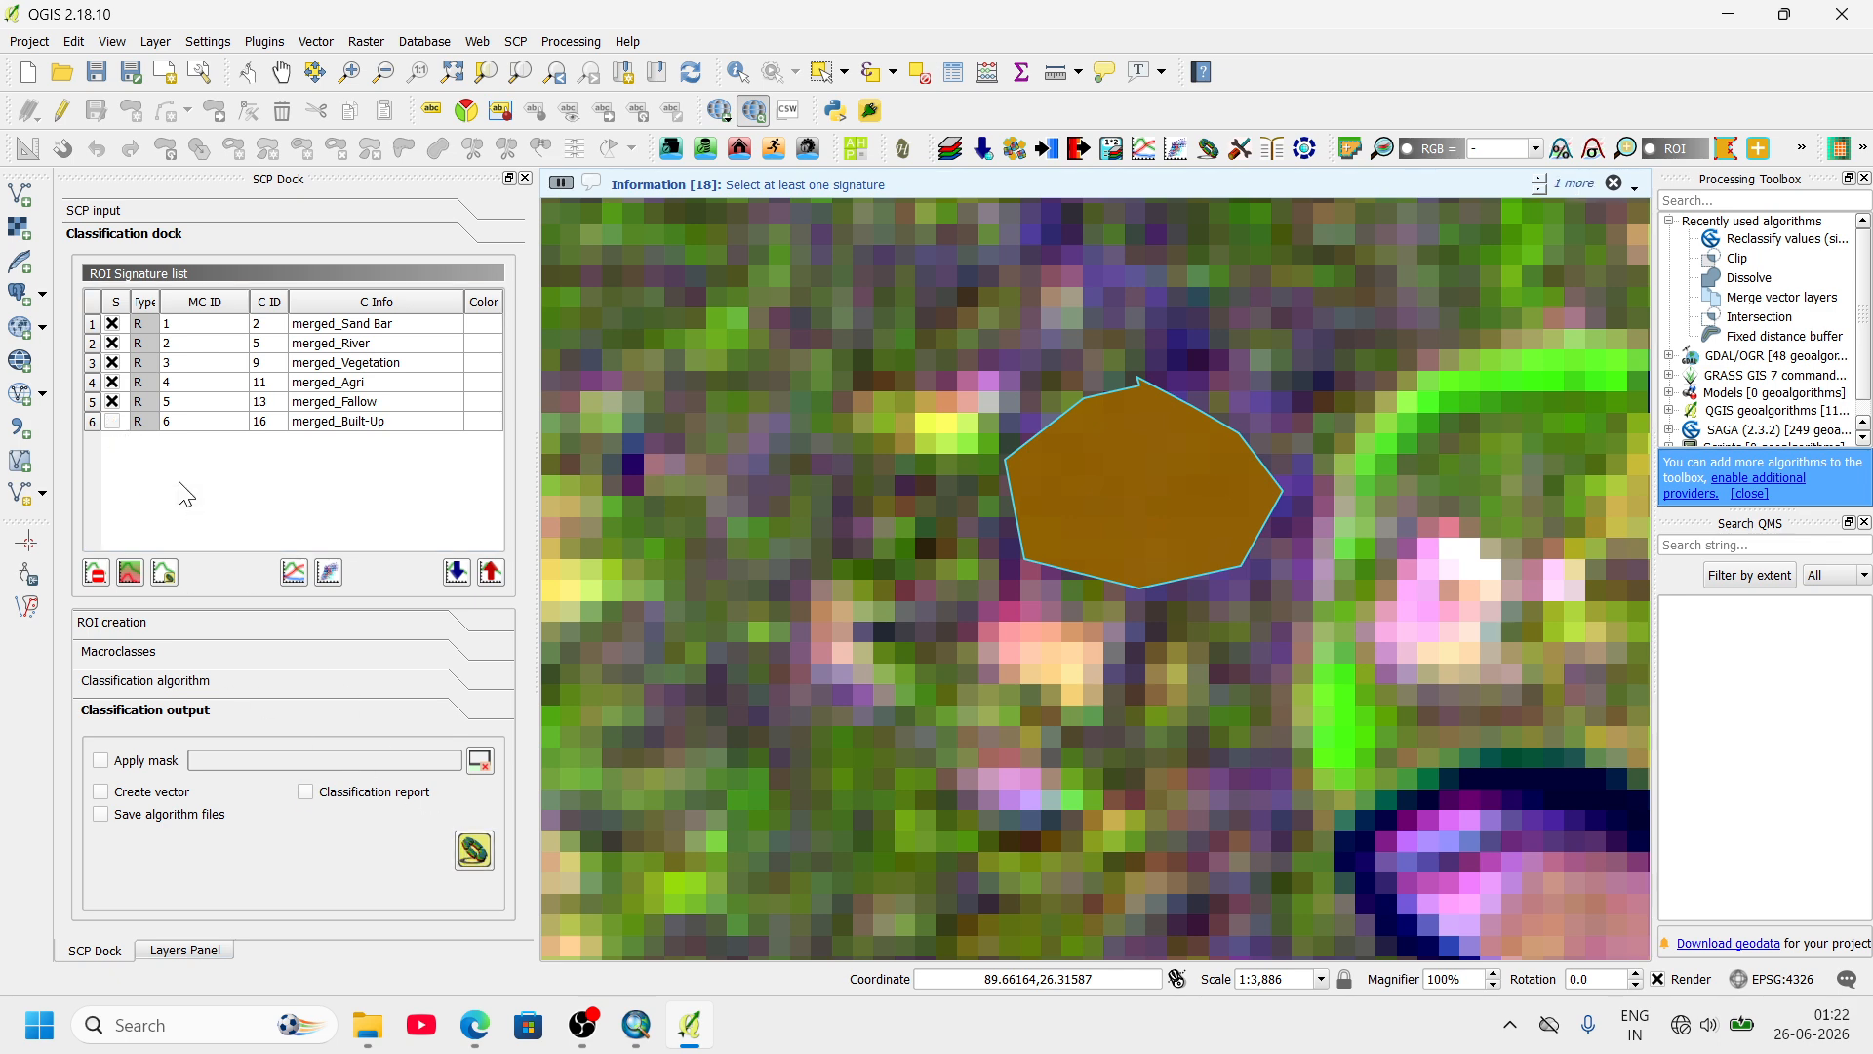
click(113, 402)
click(113, 383)
click(113, 363)
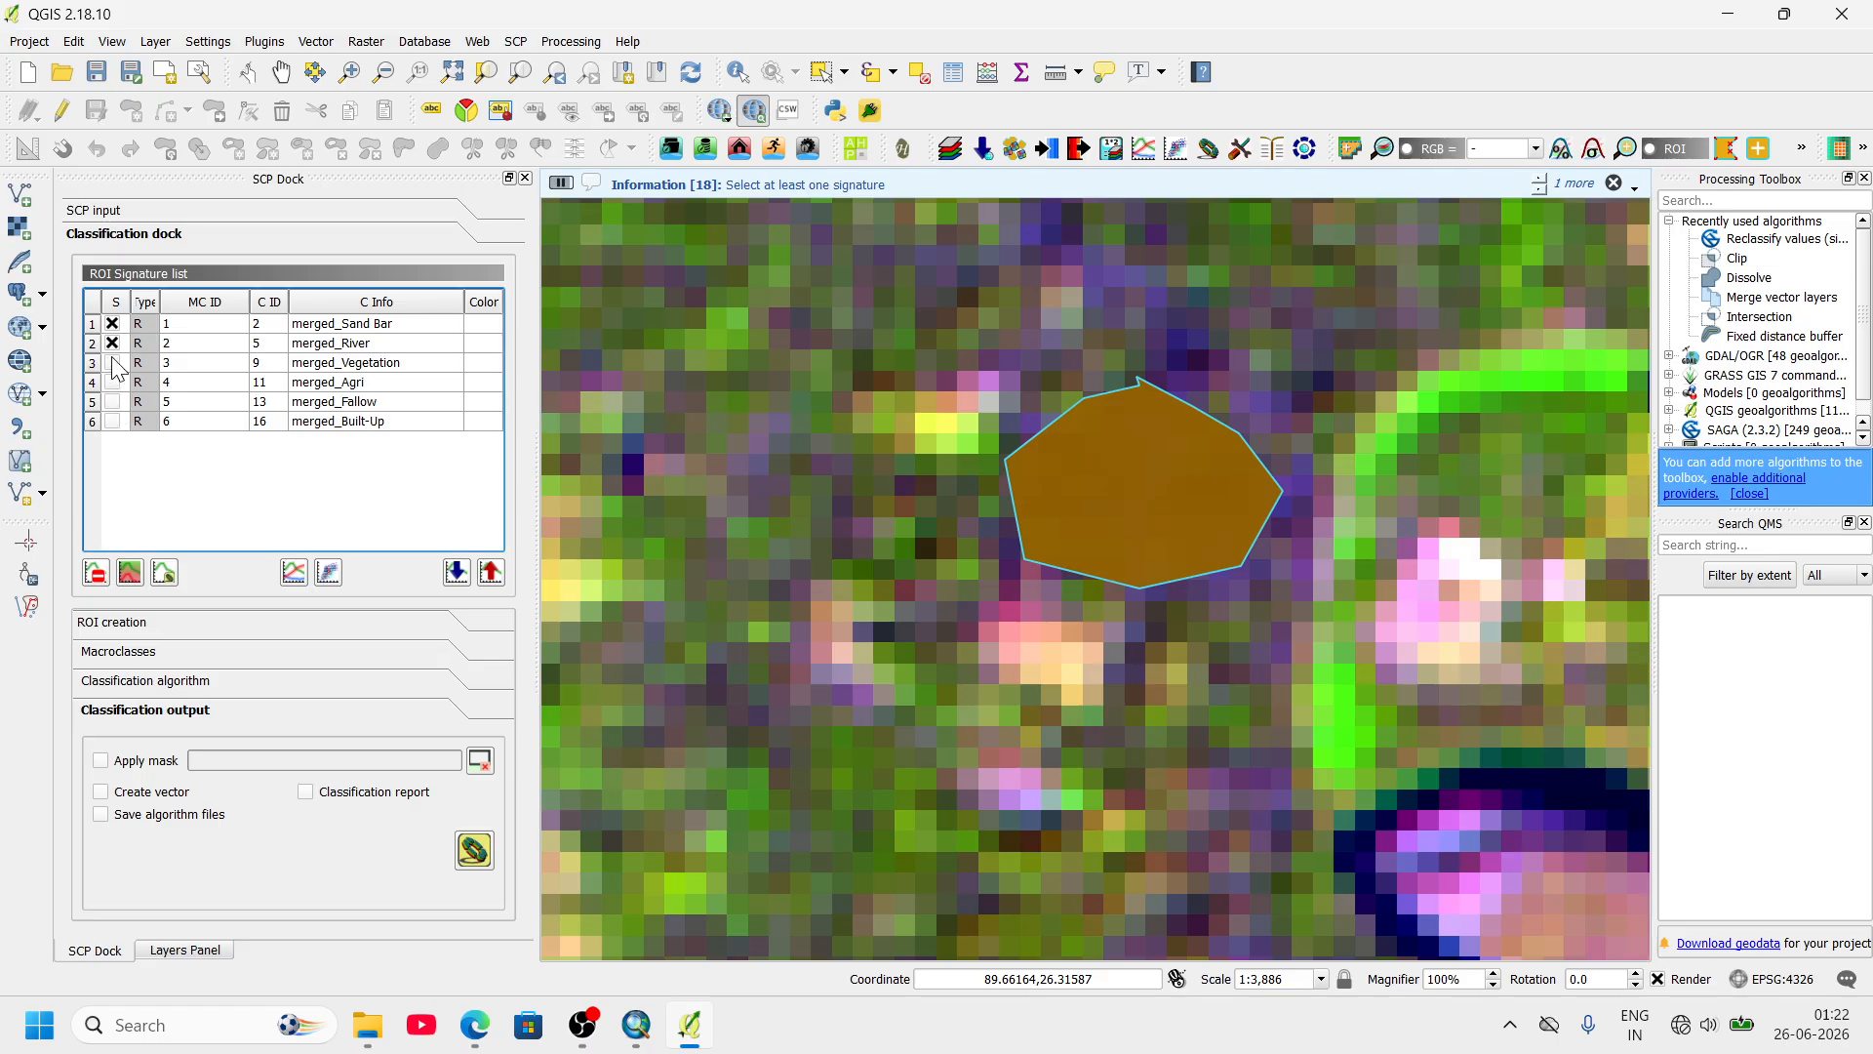
click(113, 343)
click(474, 851)
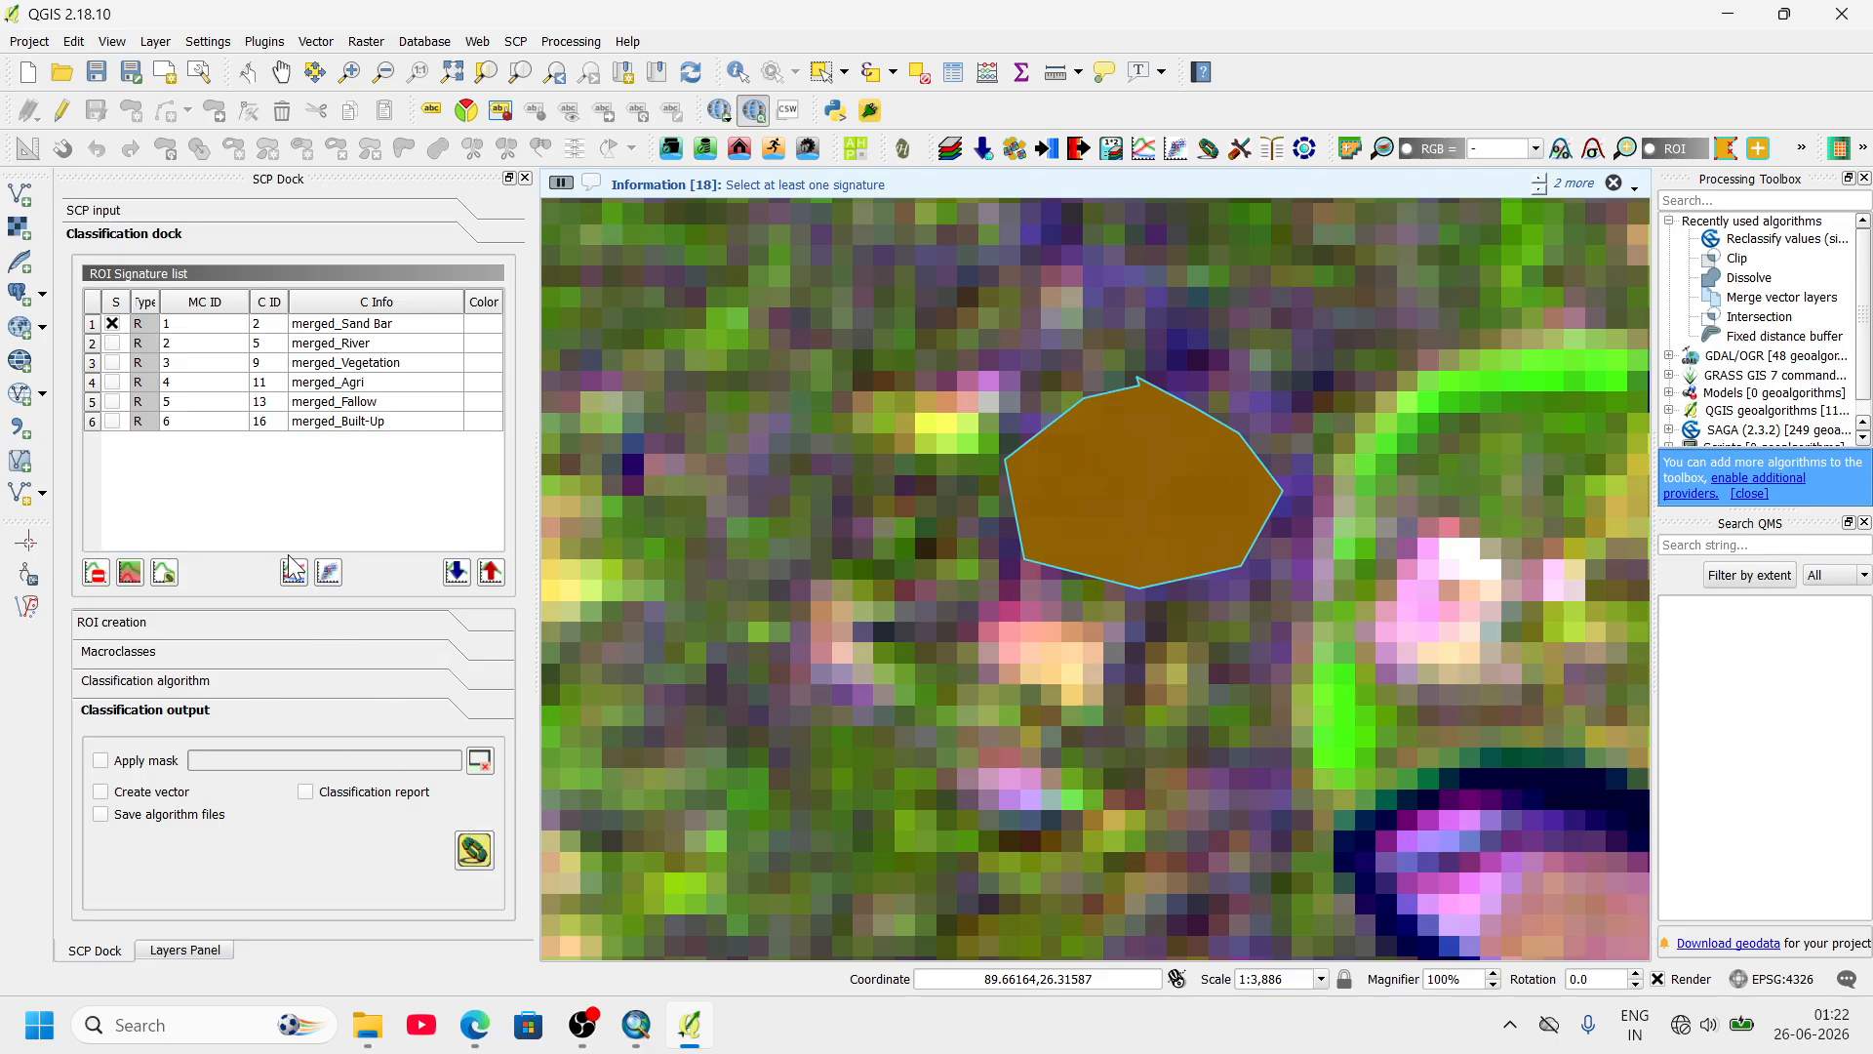
- Delete all six merged signatures from the ROI signature list
click(130, 404)
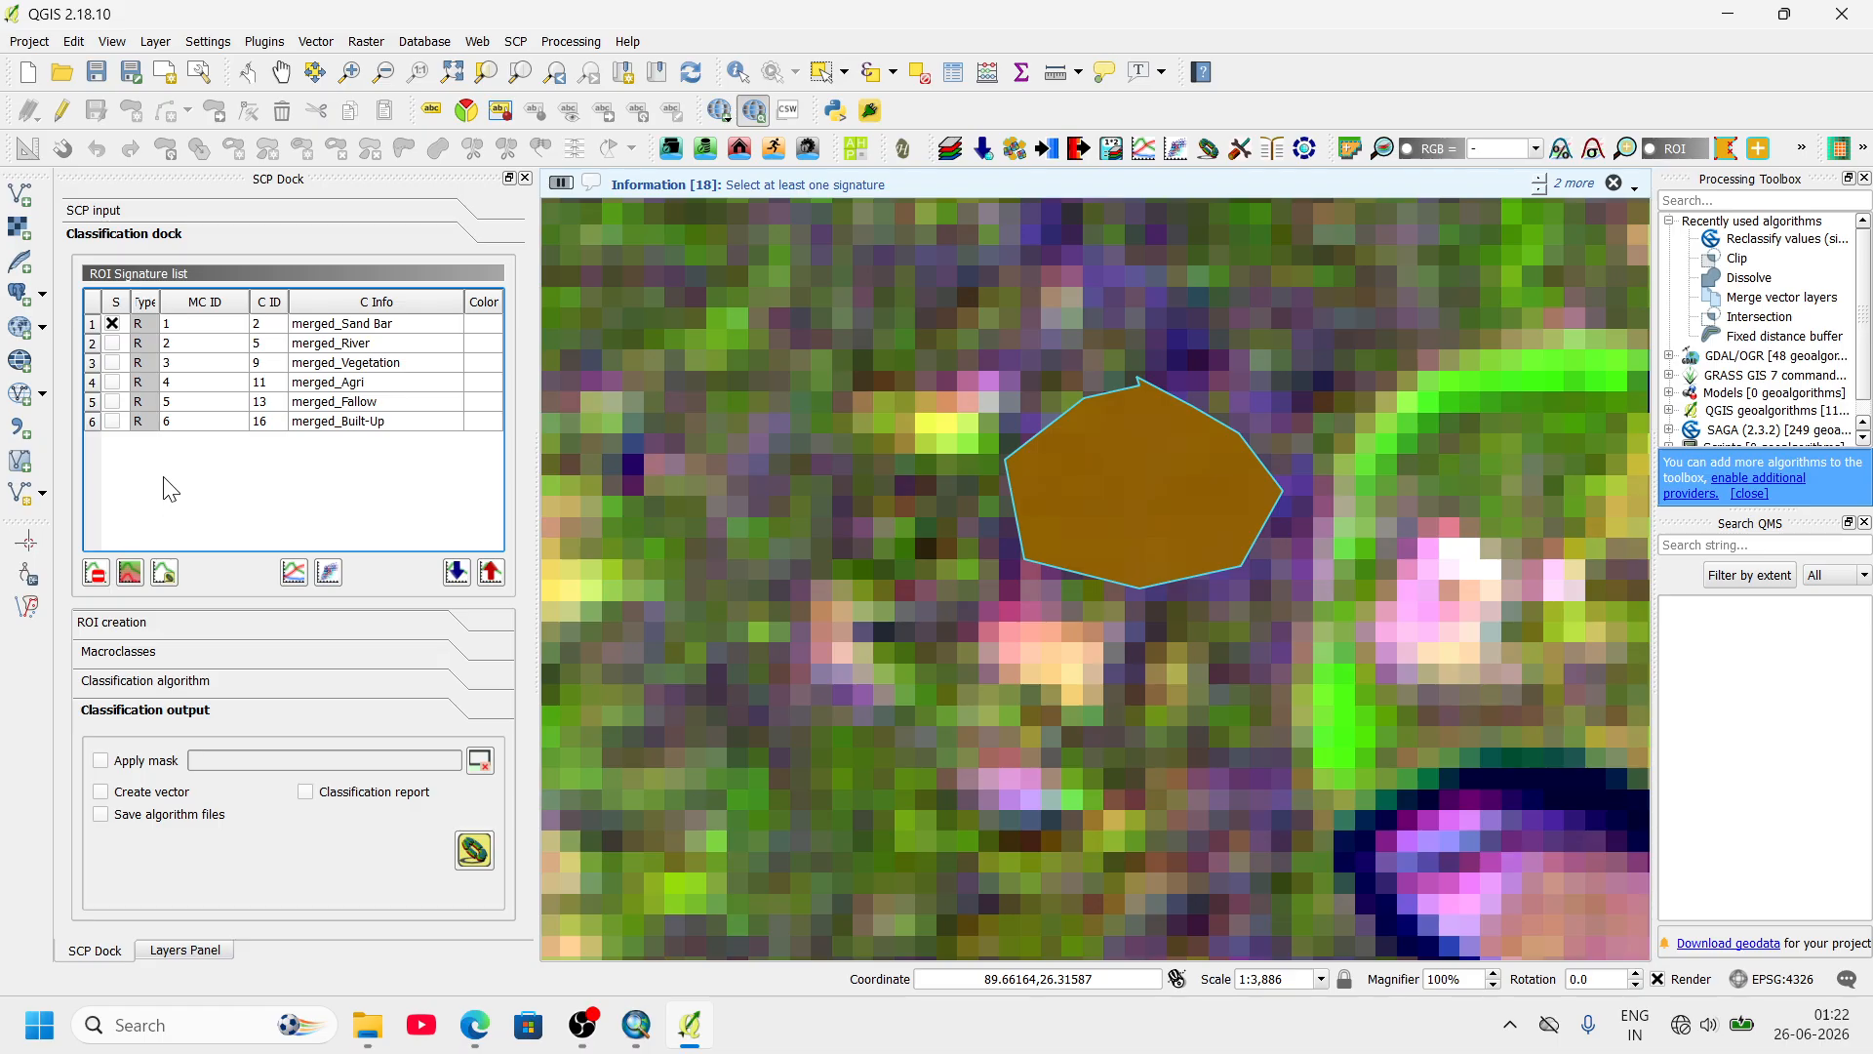
click(93, 423)
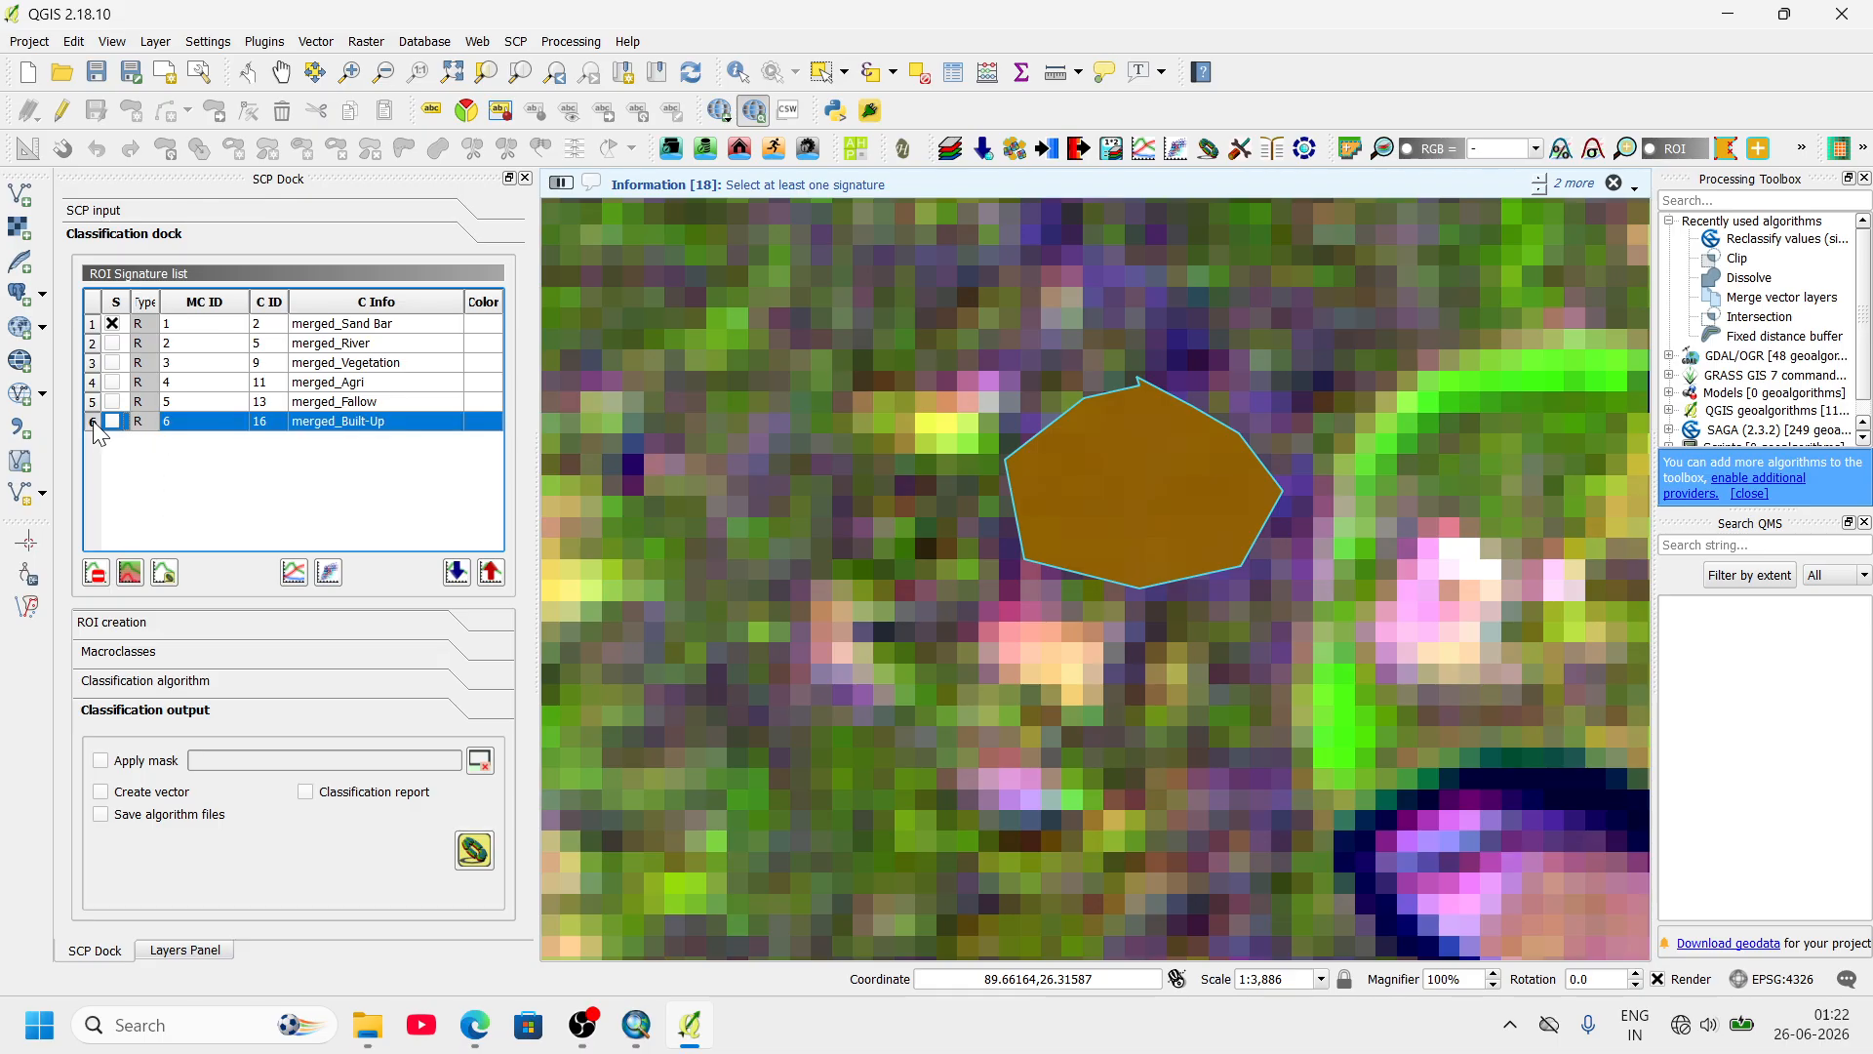
shift+click(92, 324)
click(95, 573)
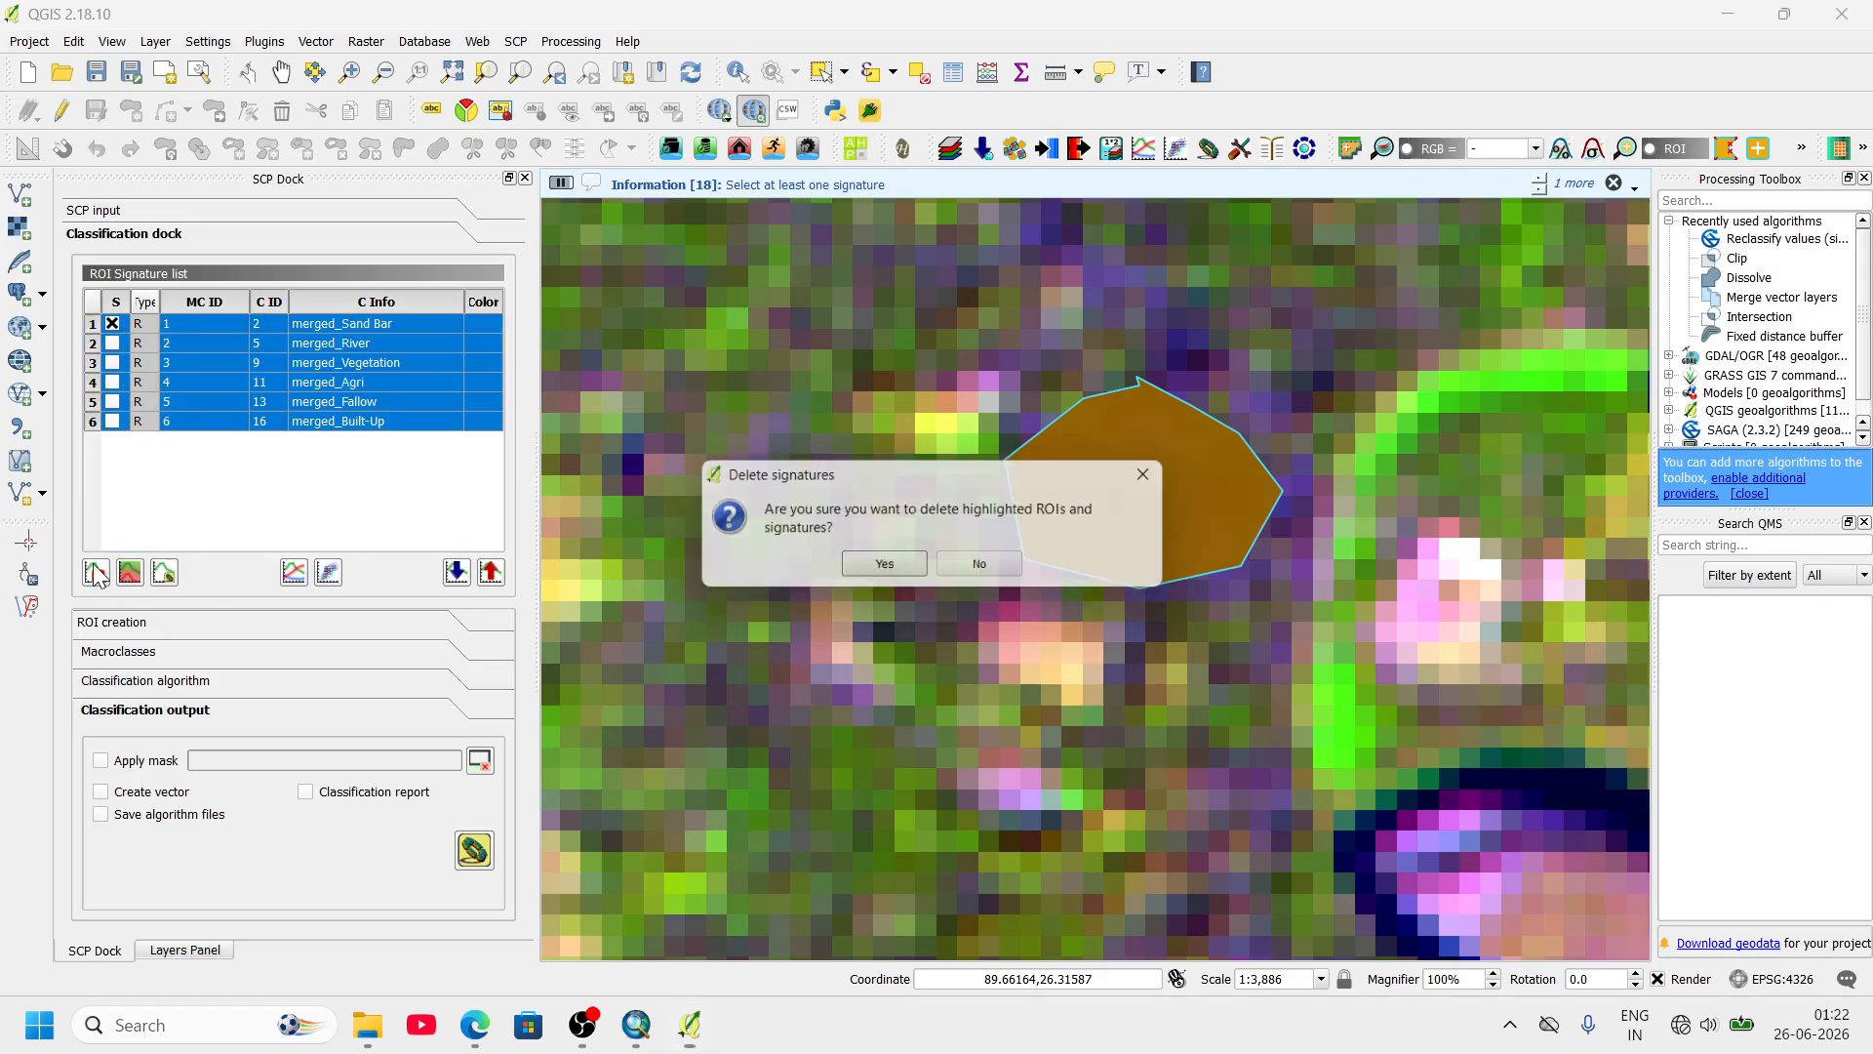
click(859, 574)
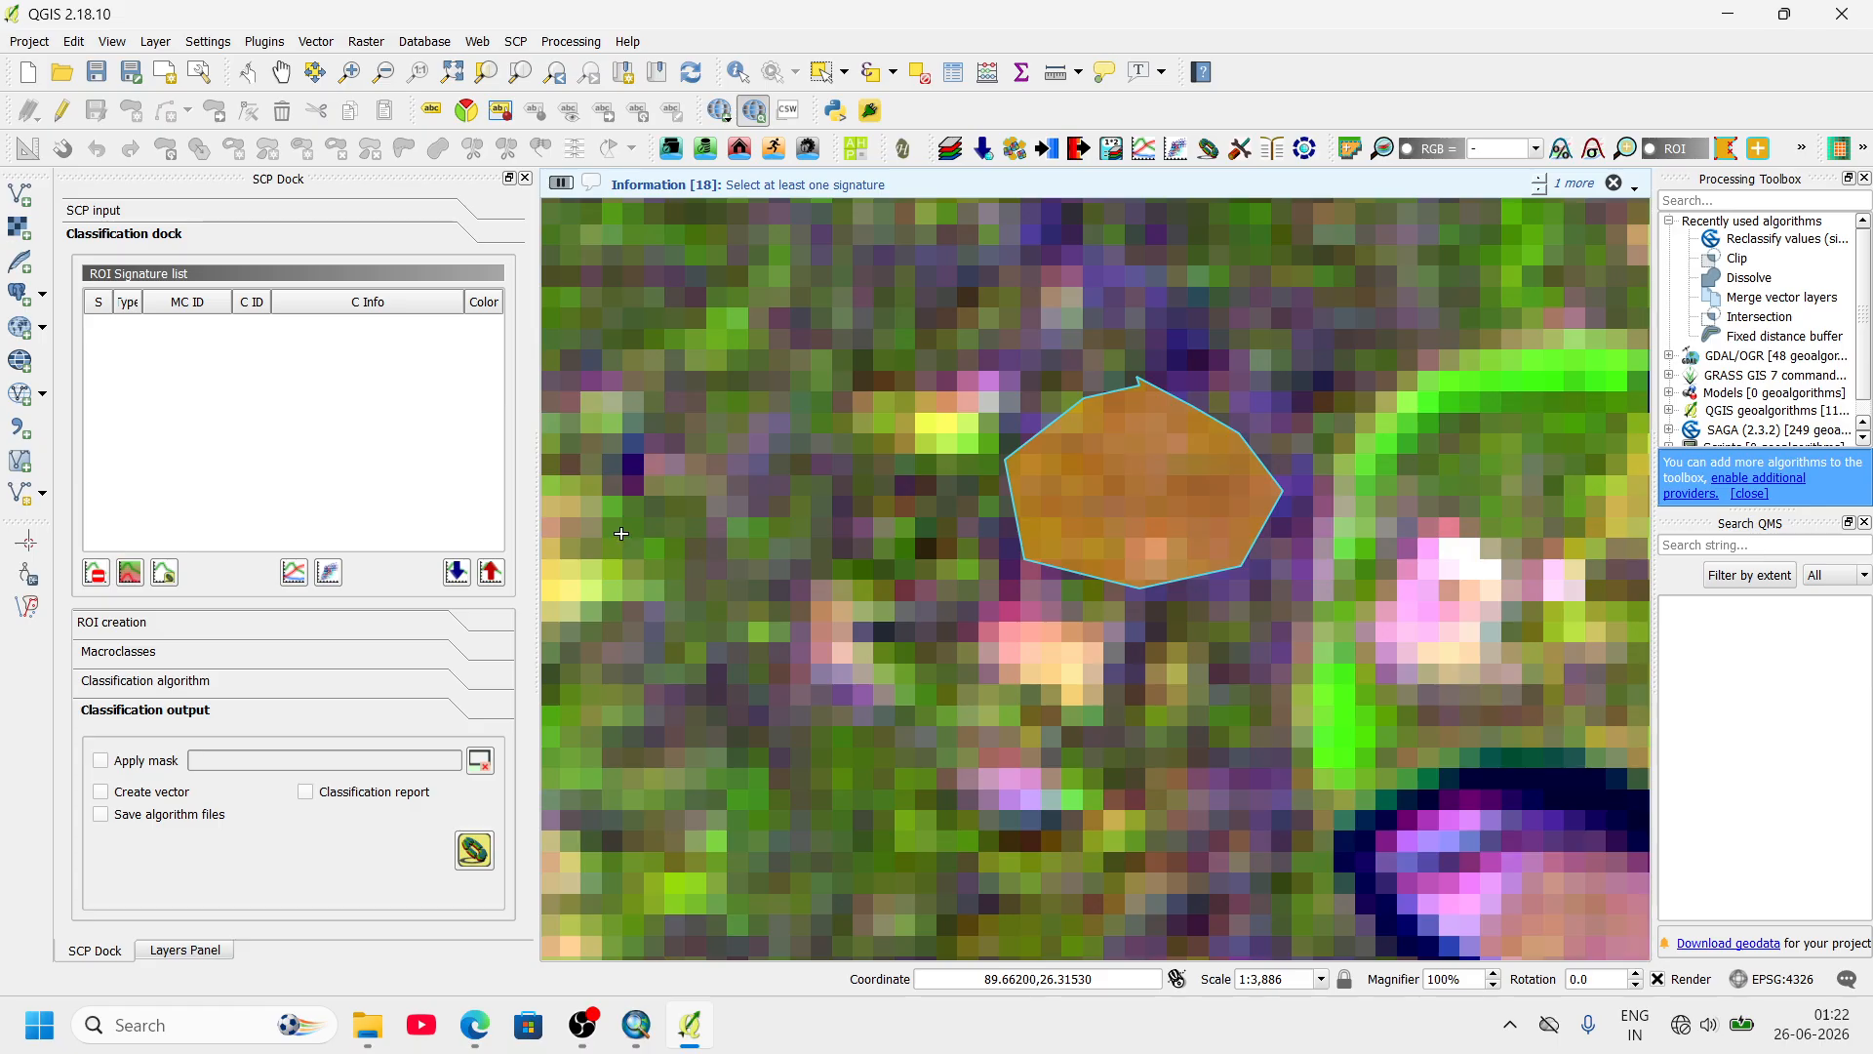
- Draw a closed seven-sided or similar ROI polygon on the pale sand bar along the wide river's northeastern bank
scroll(912, 516, down, 3)
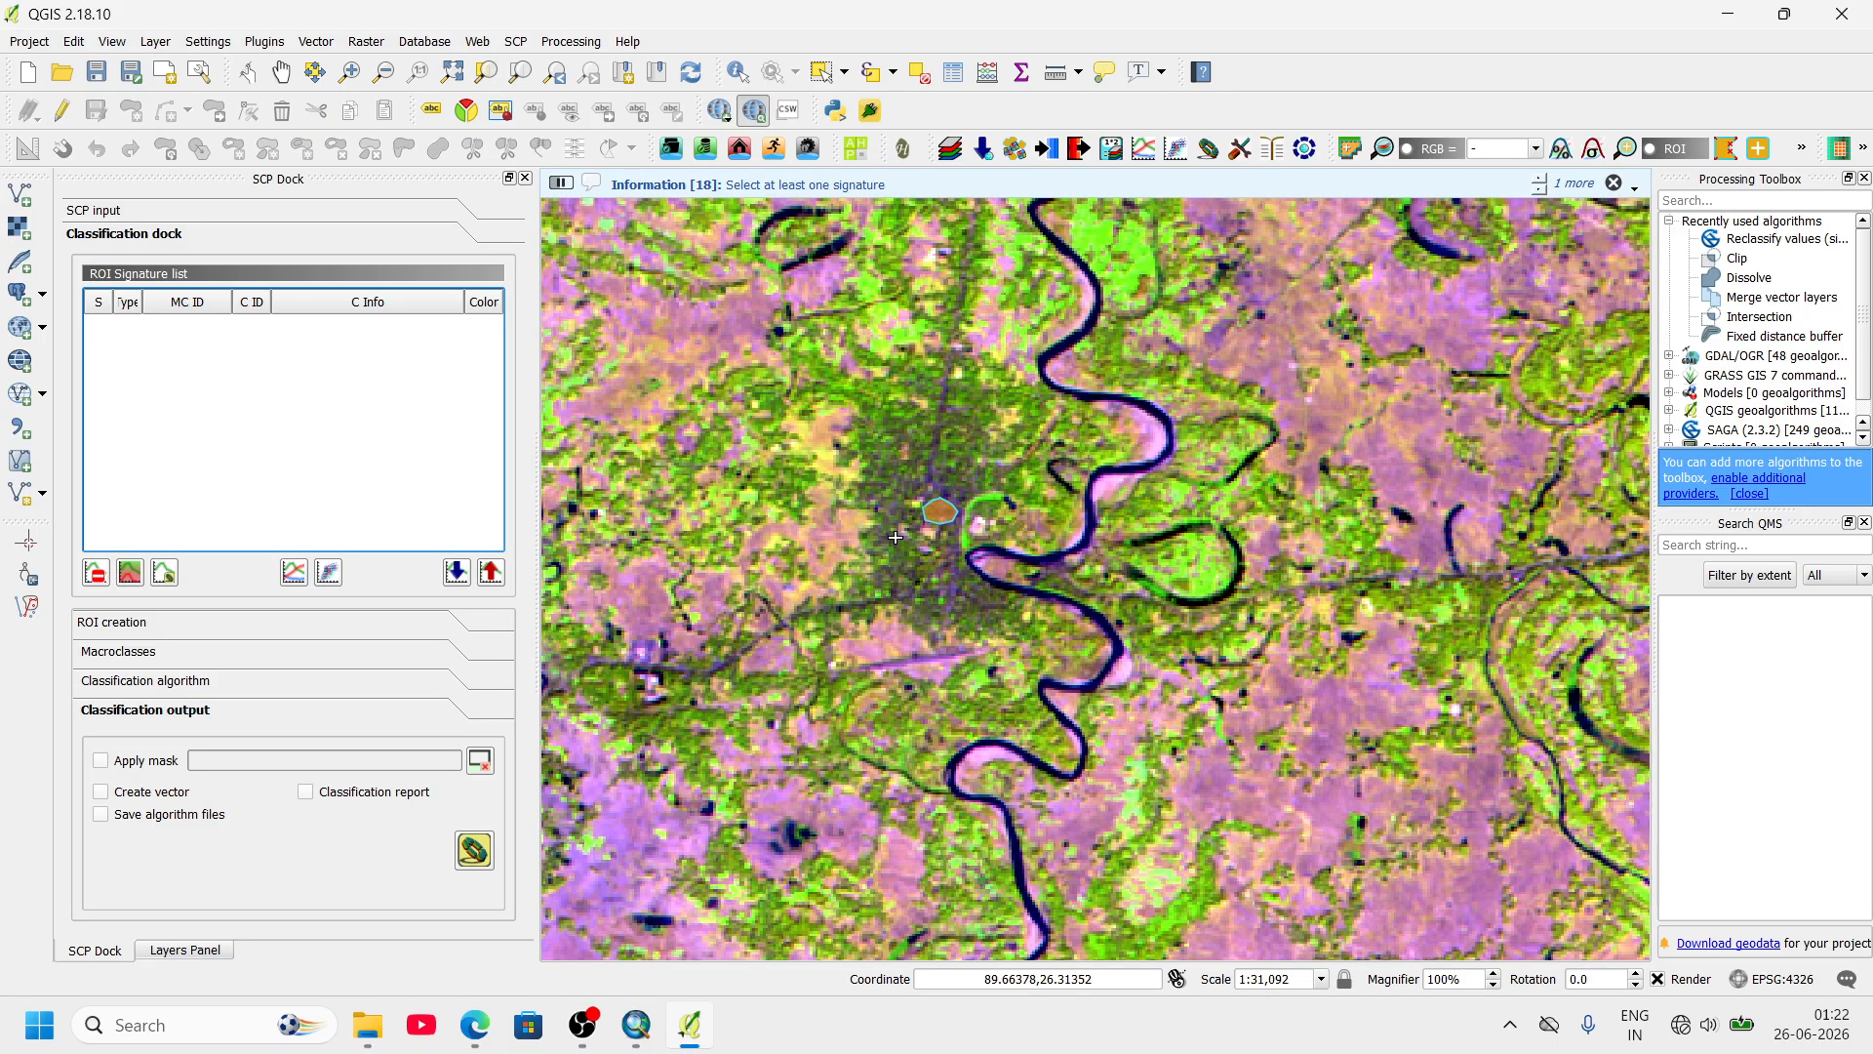
scroll(911, 516, down, 1)
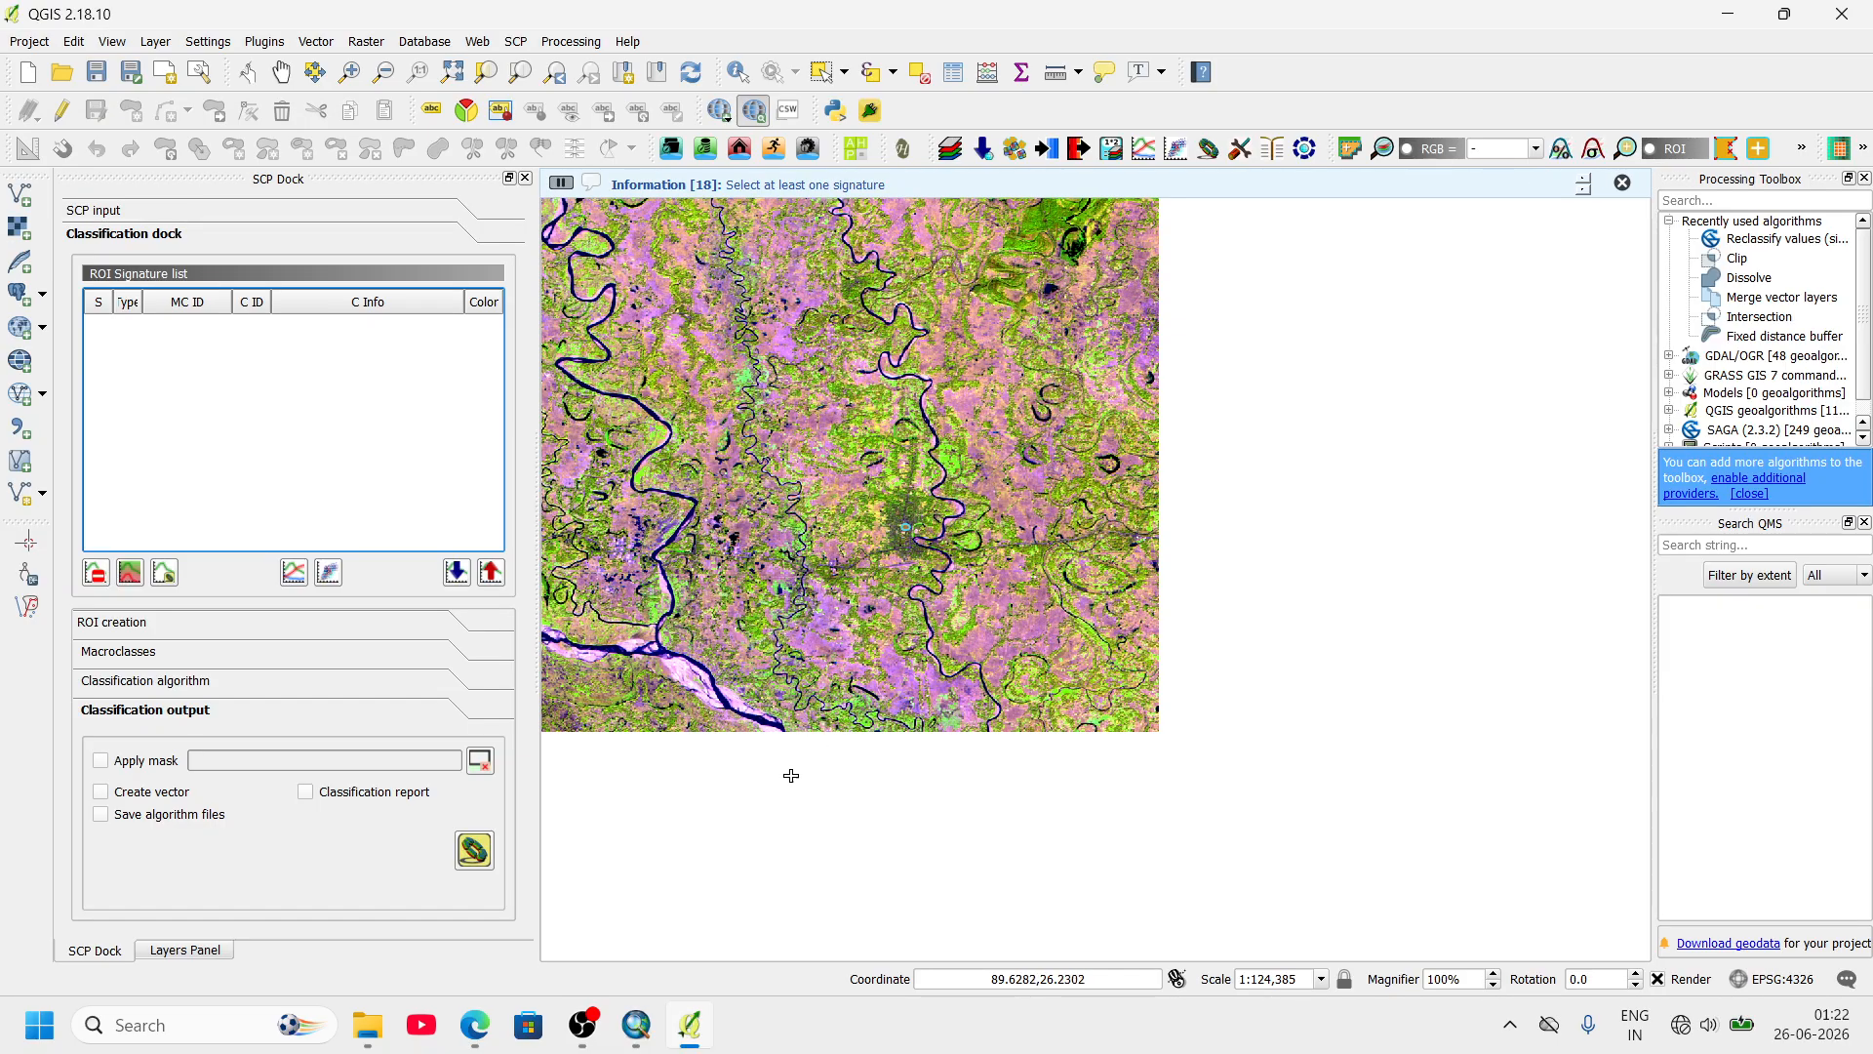
scroll(752, 710, up, 1)
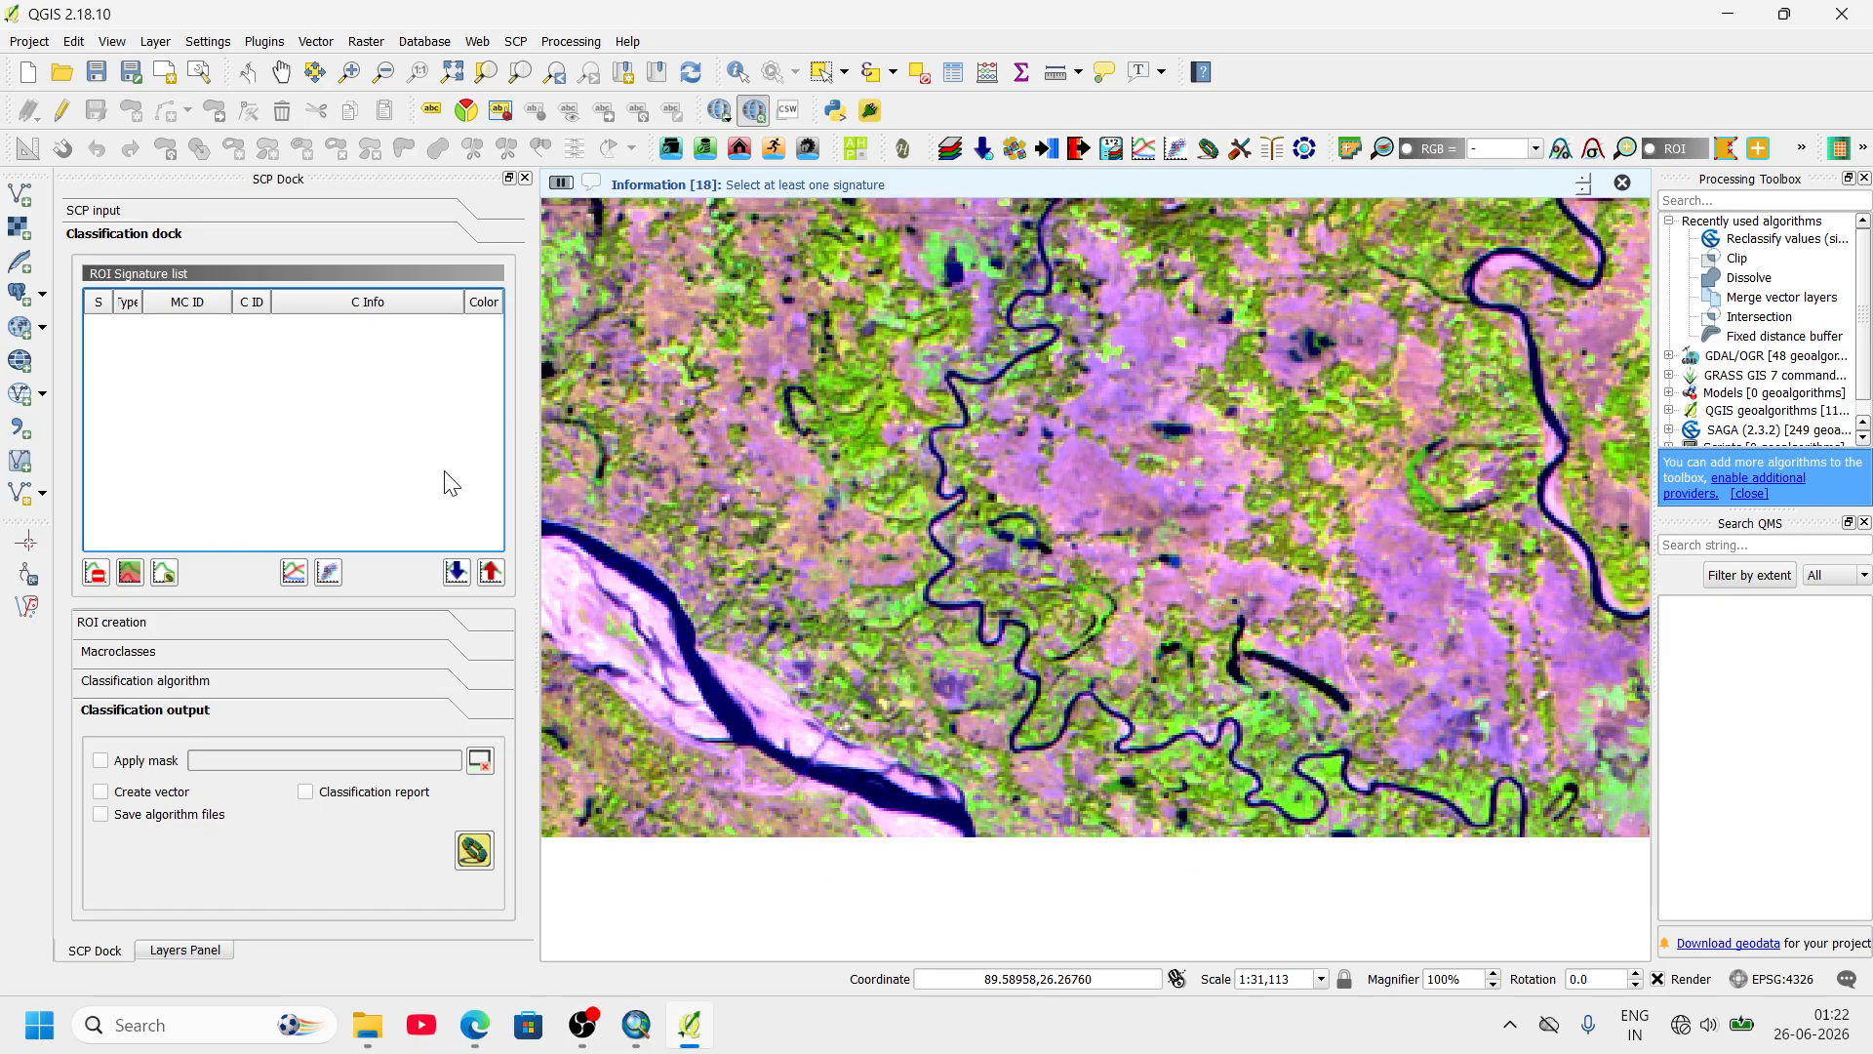
scroll(845, 629, up, 1)
scroll(934, 574, down, 1)
scroll(812, 654, up, 2)
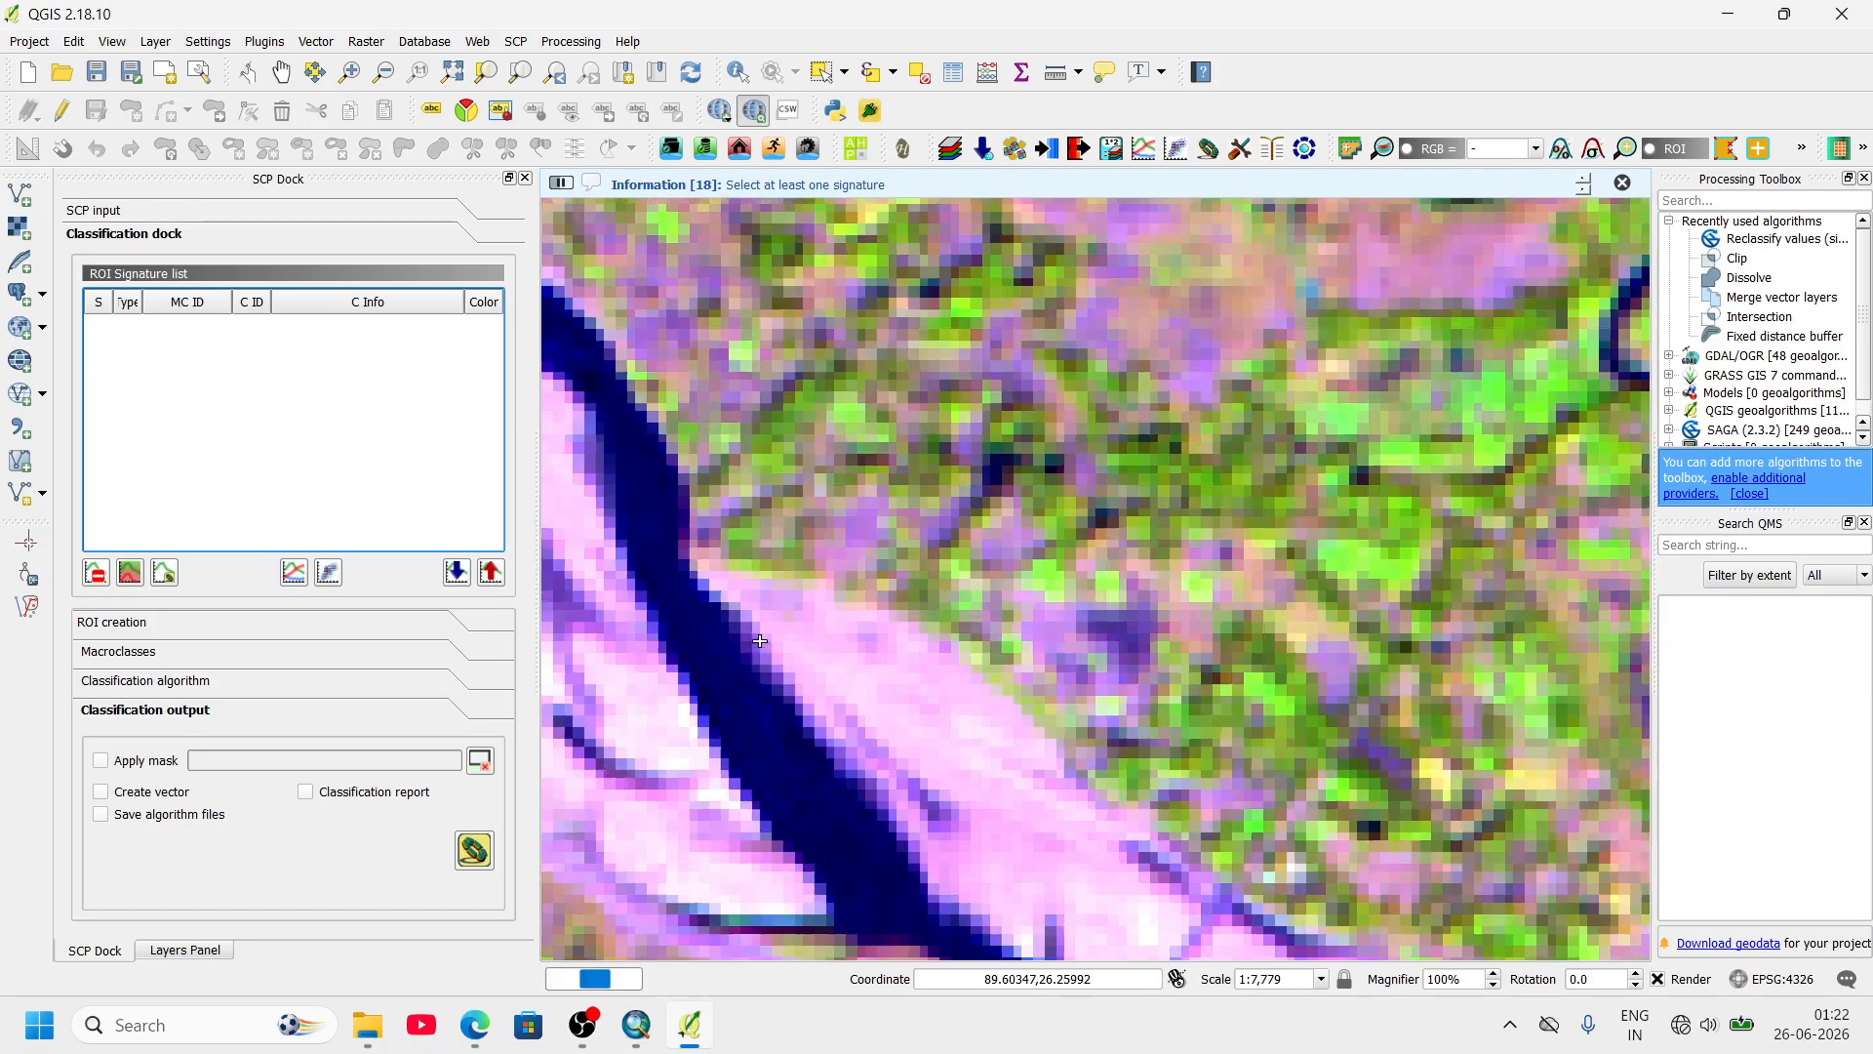
scroll(841, 665, down, 1)
click(885, 748)
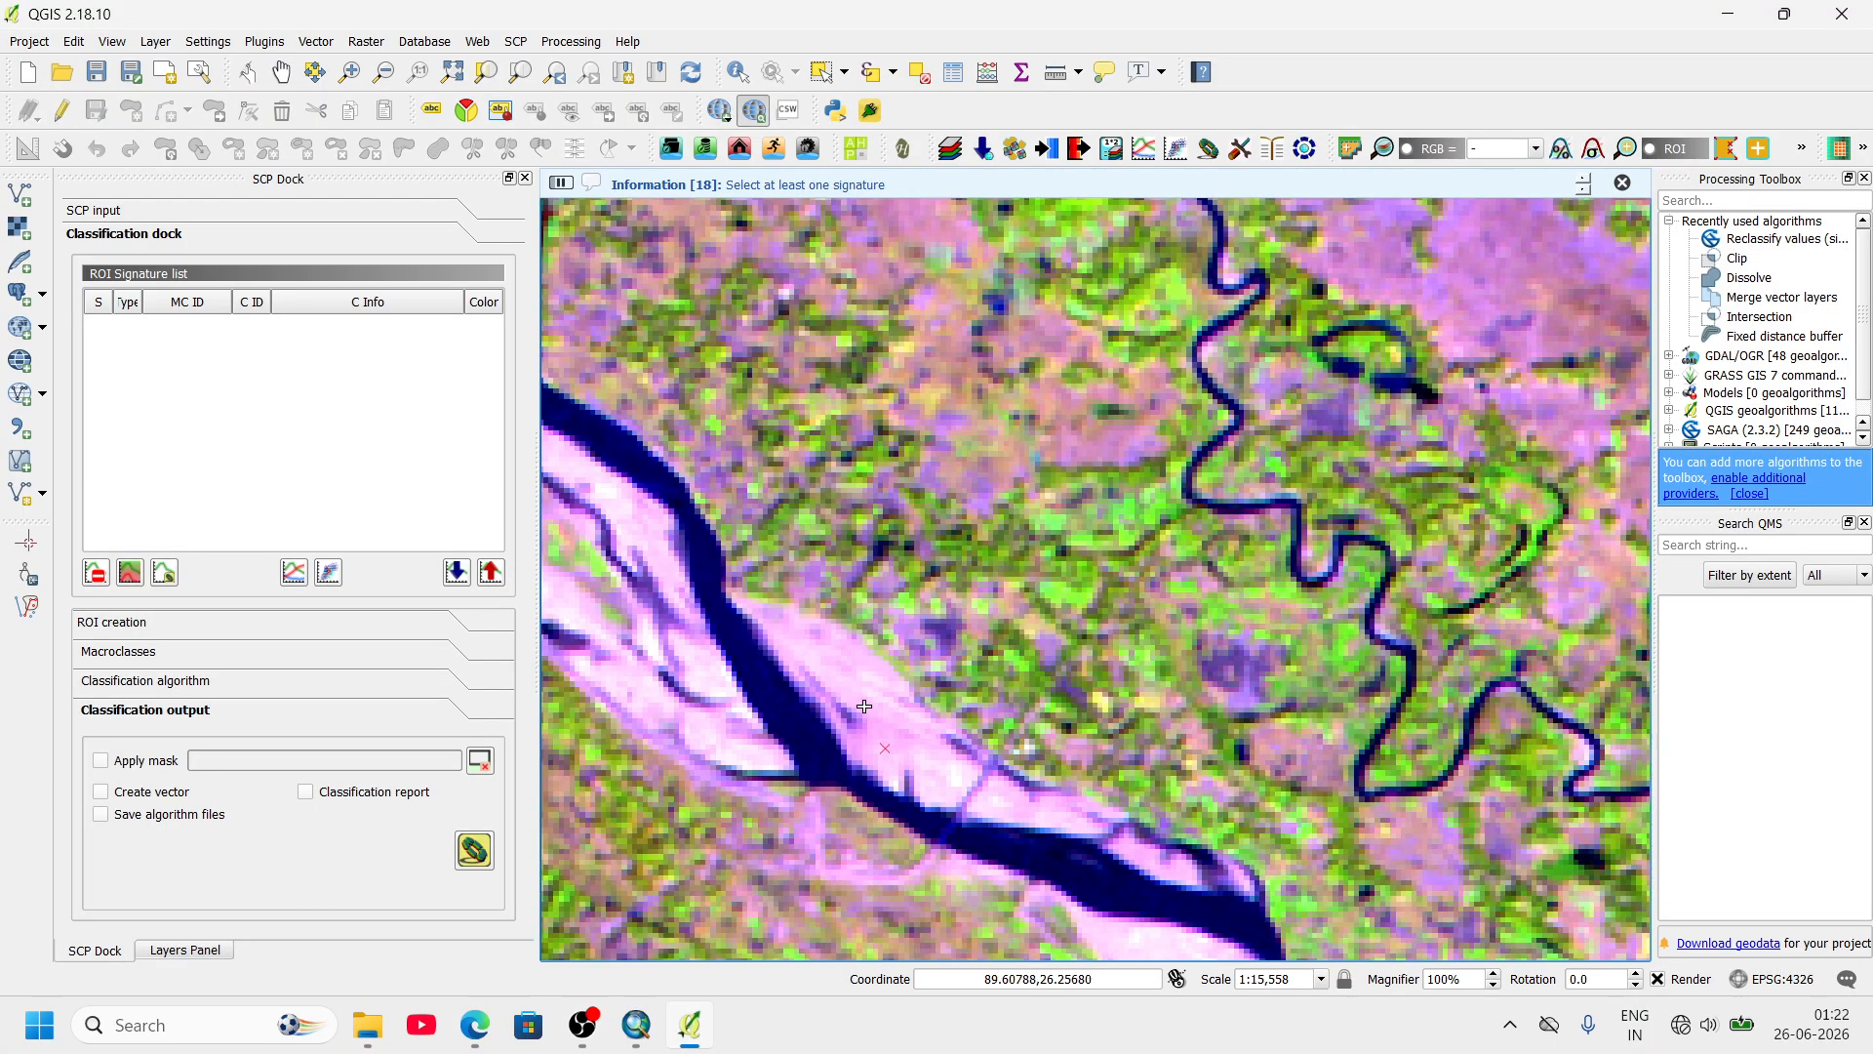
click(858, 699)
click(829, 673)
click(841, 658)
click(866, 657)
click(888, 673)
click(933, 756)
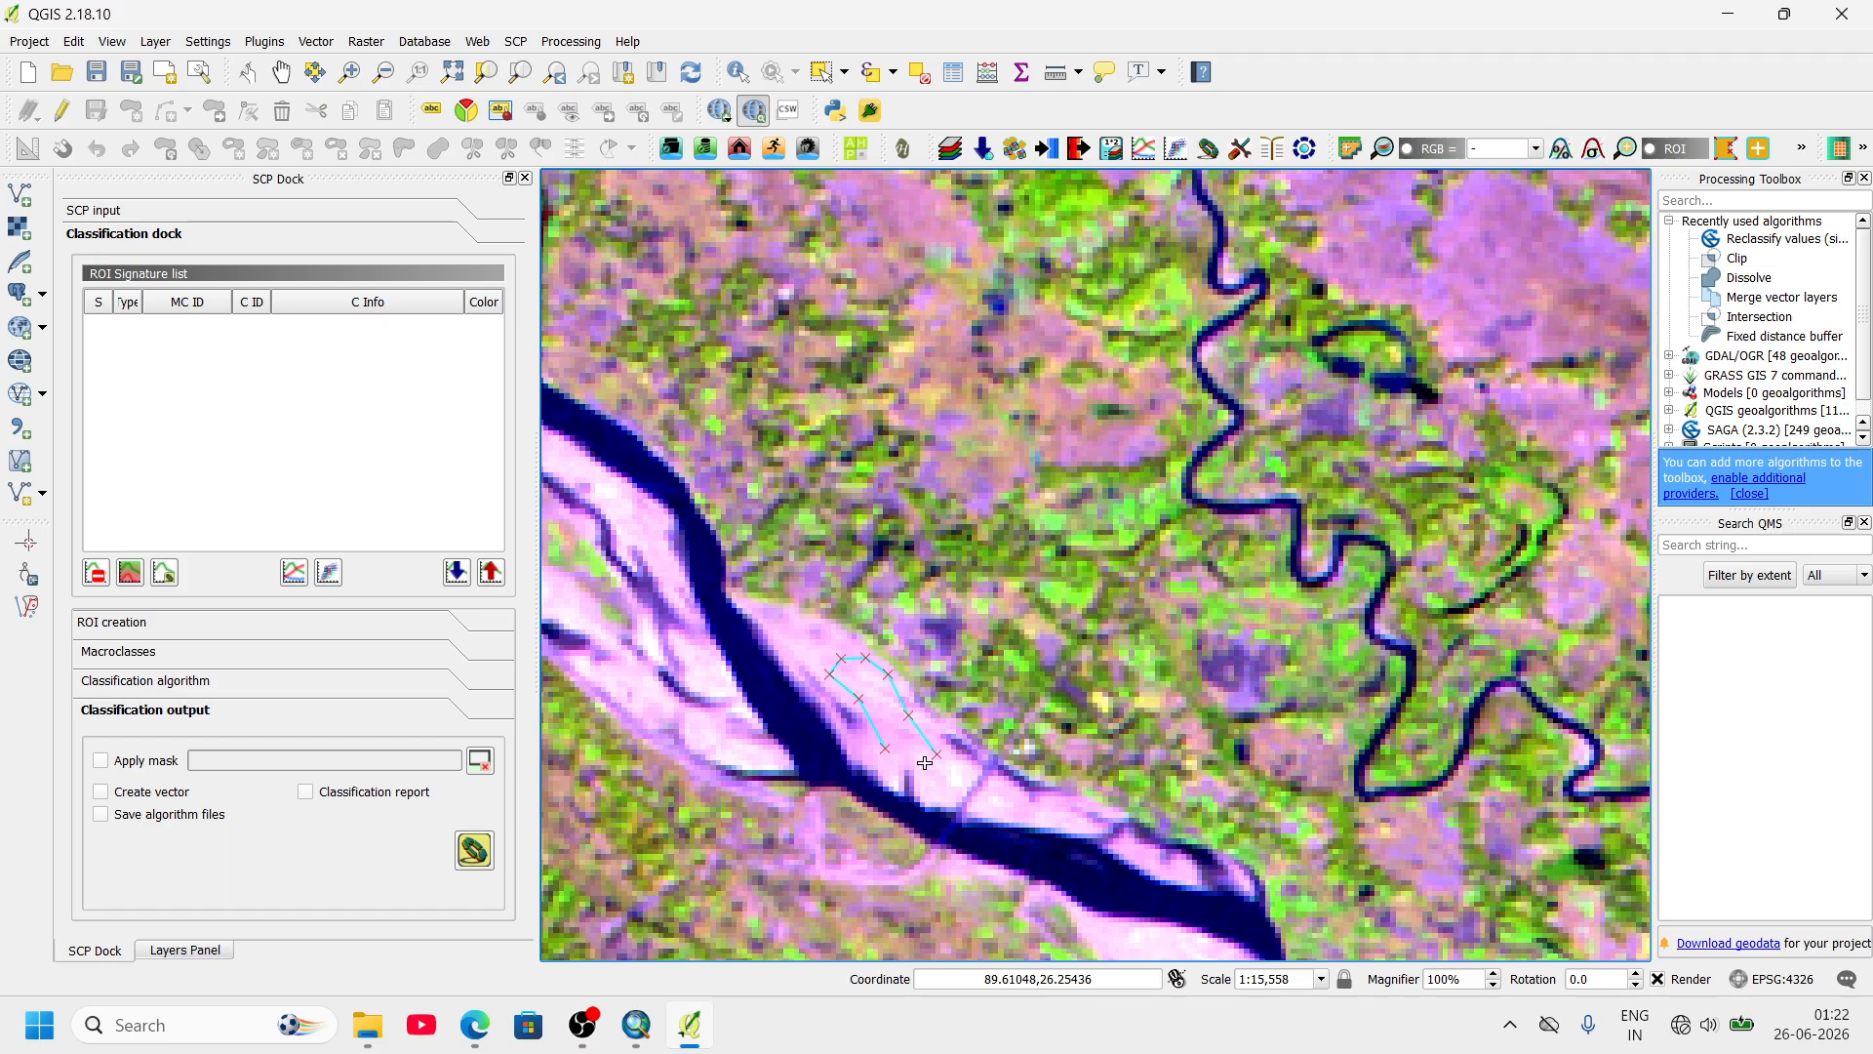
right_click(910, 760)
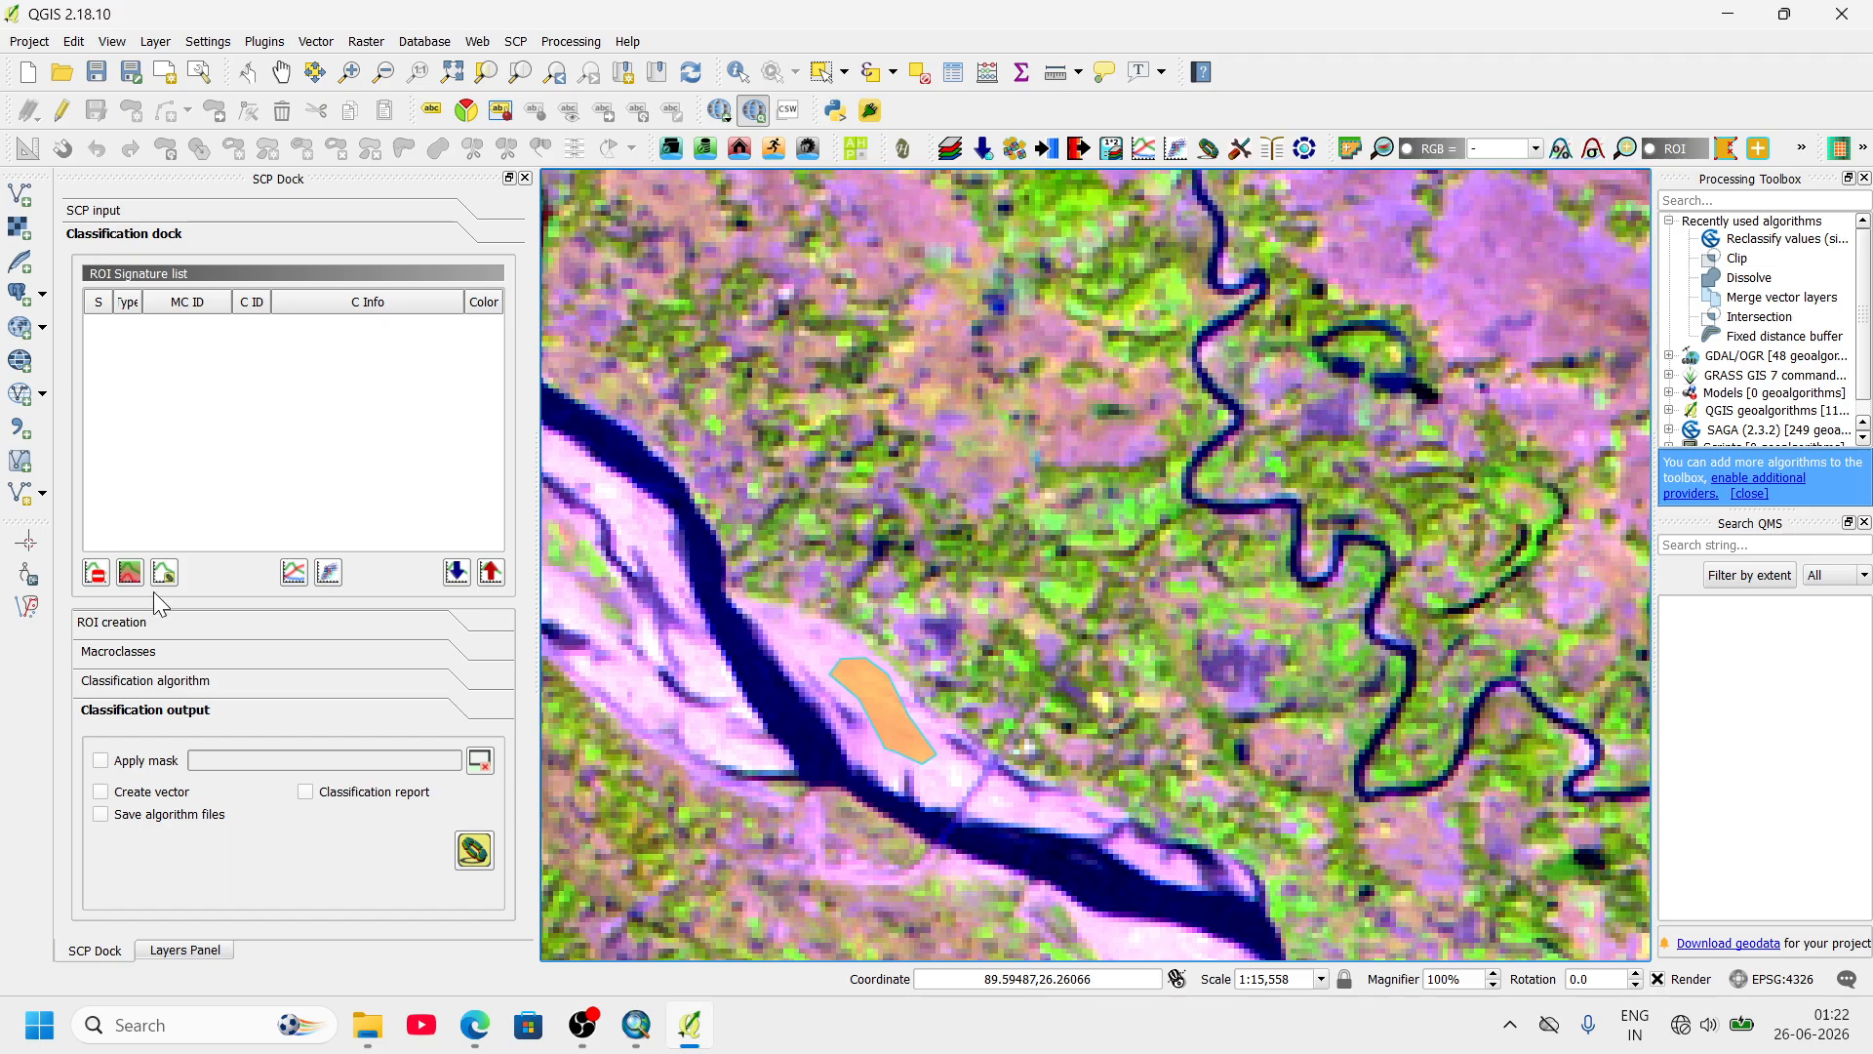
- Create a new SCP training input file named T1 in the Compo_1 folder and return to the classification dock
click(289, 212)
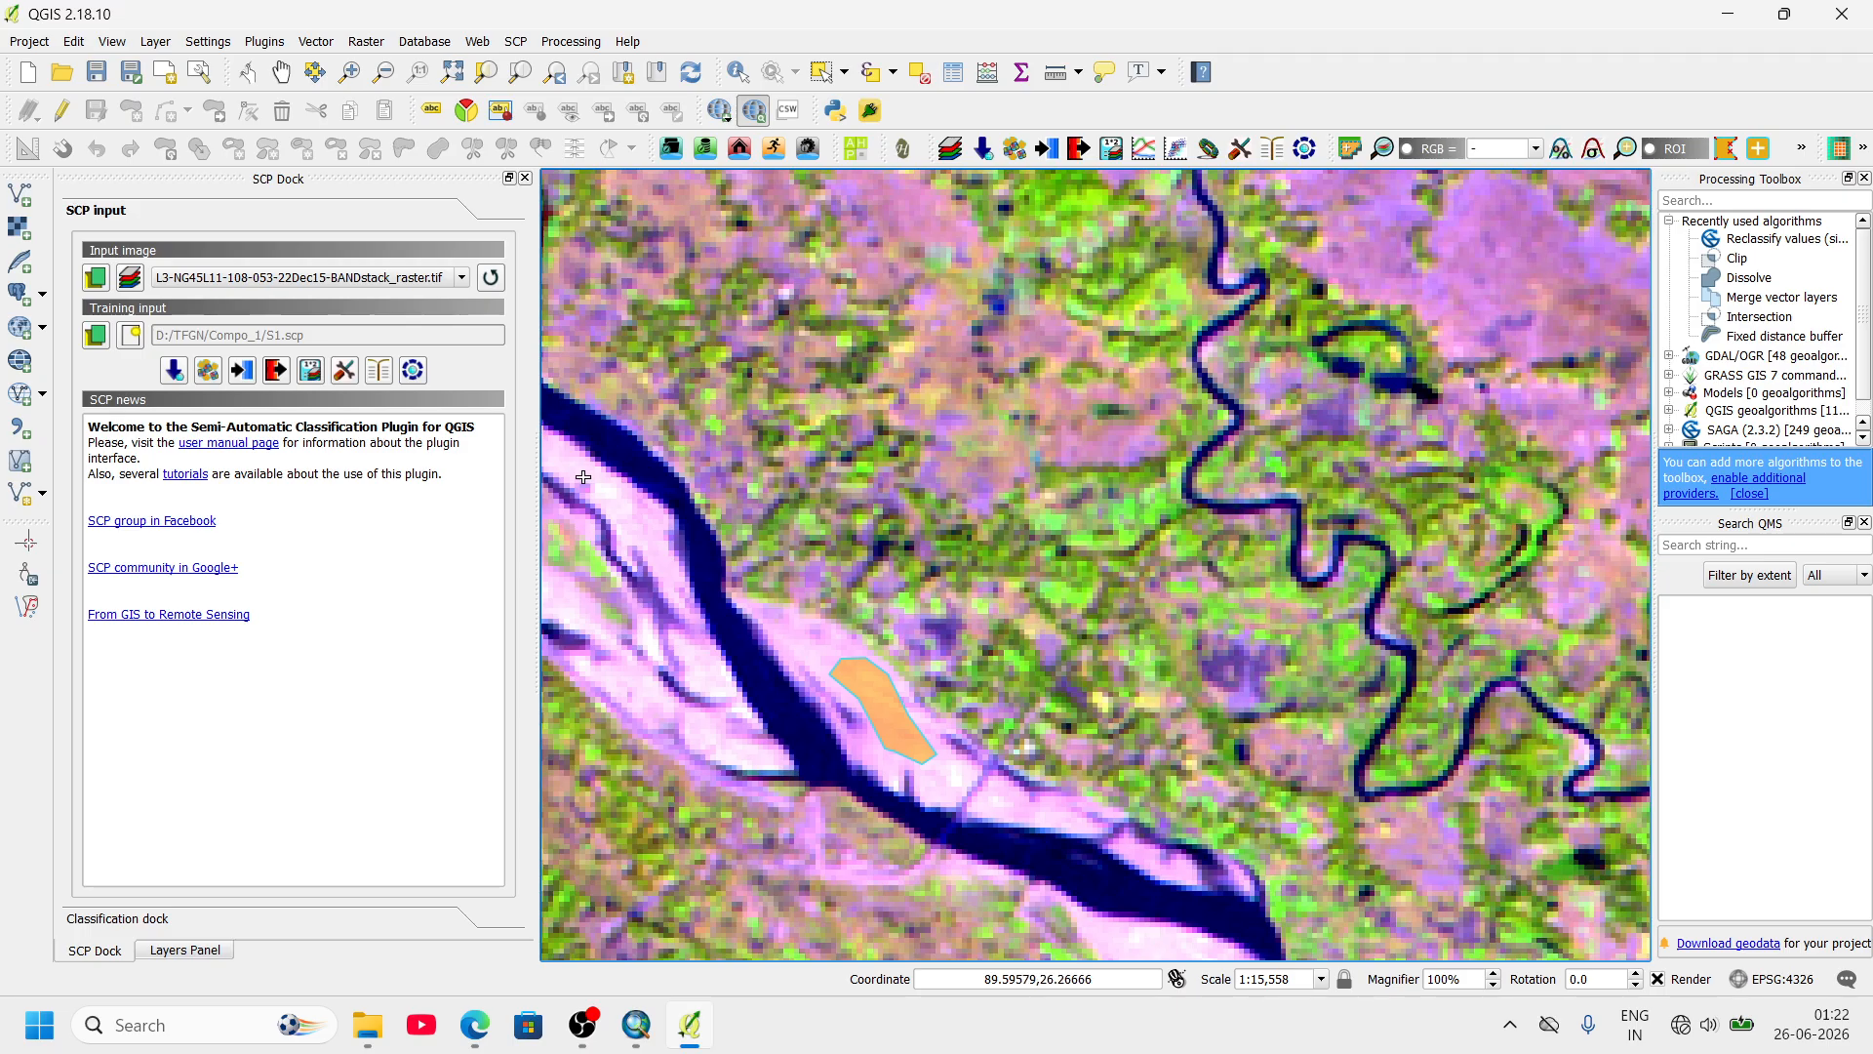
click(130, 336)
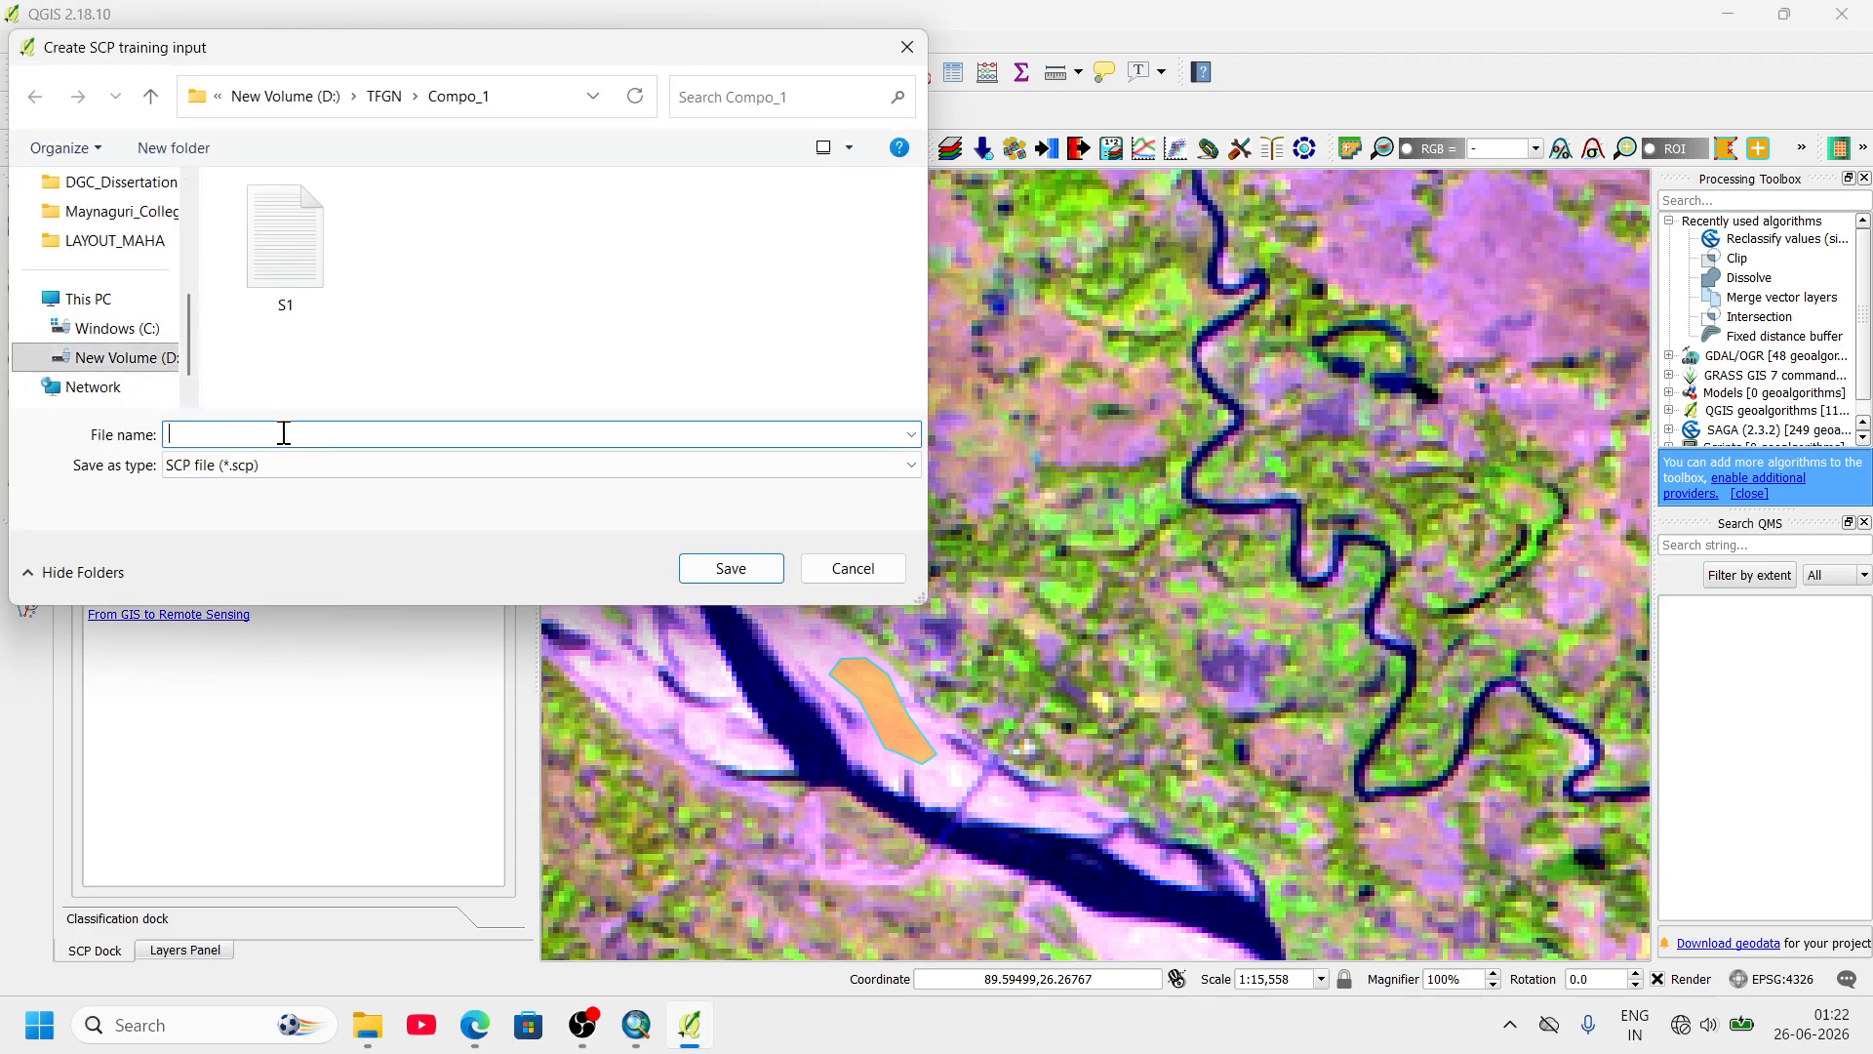
text(T1)
key(Return)
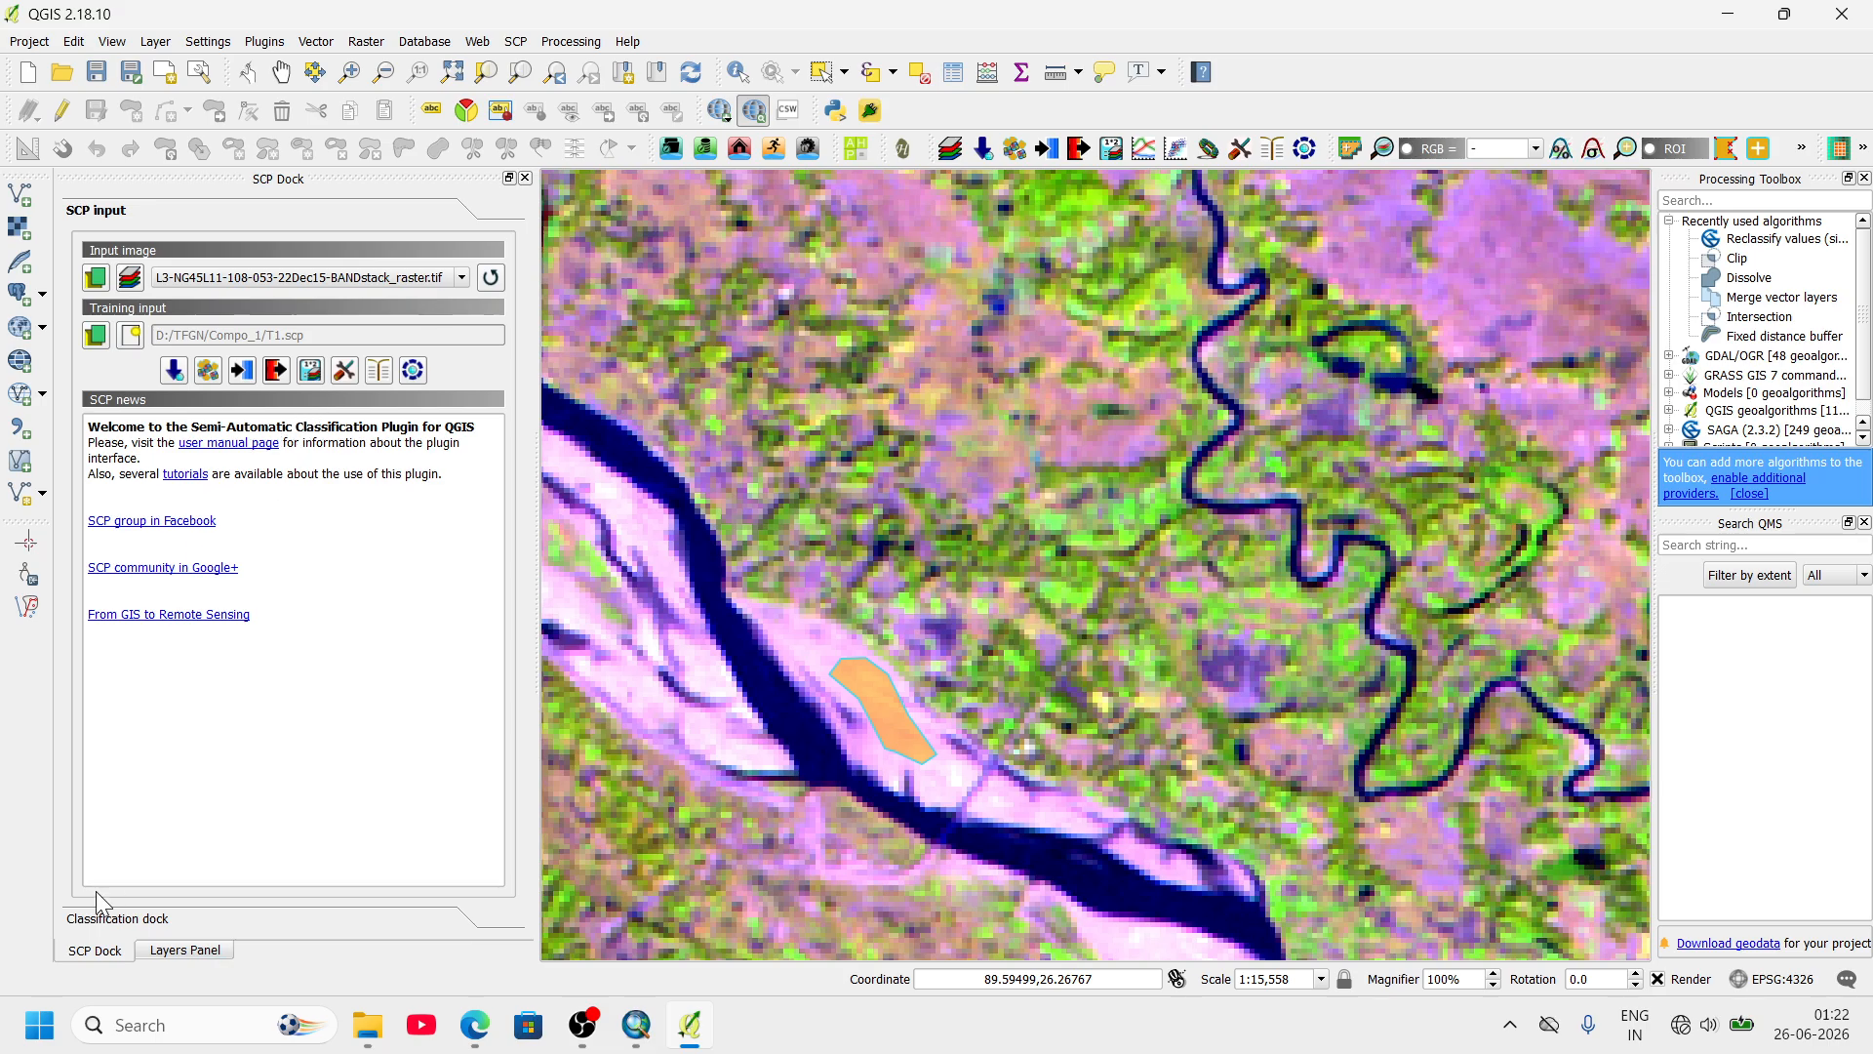
click(119, 922)
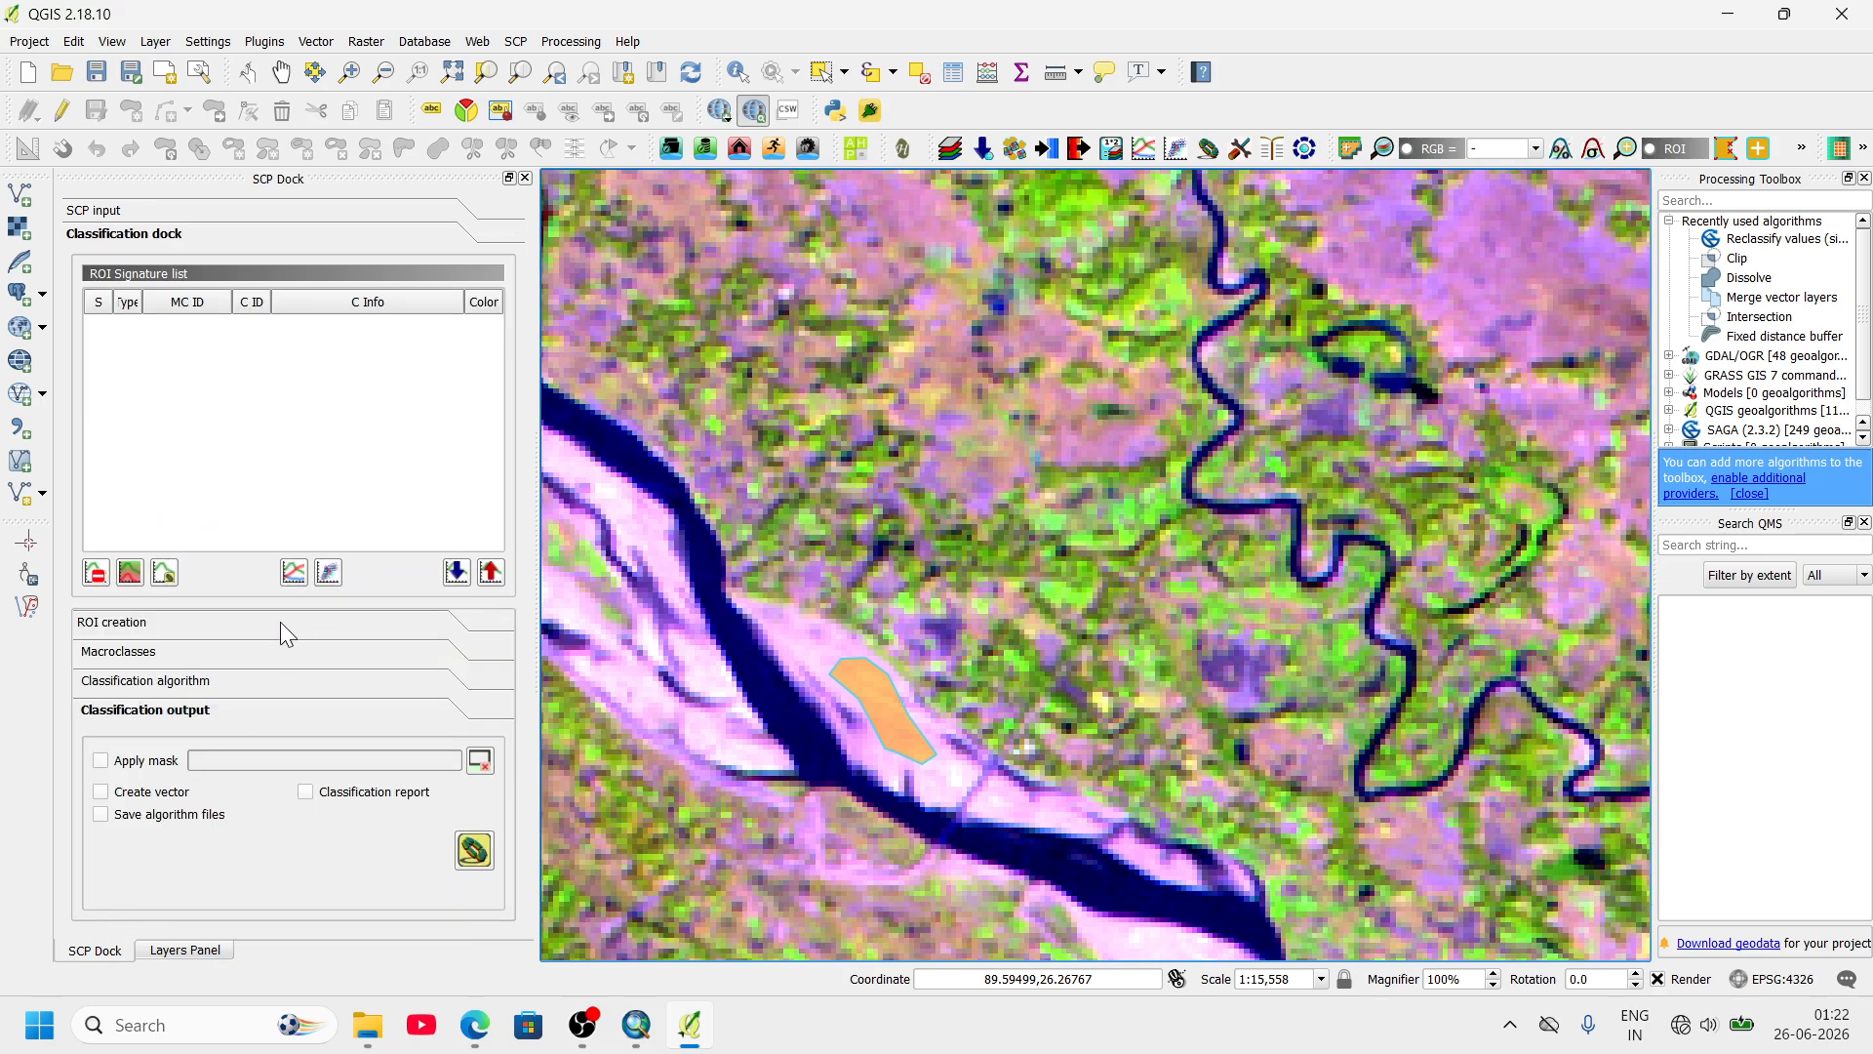
click(452, 592)
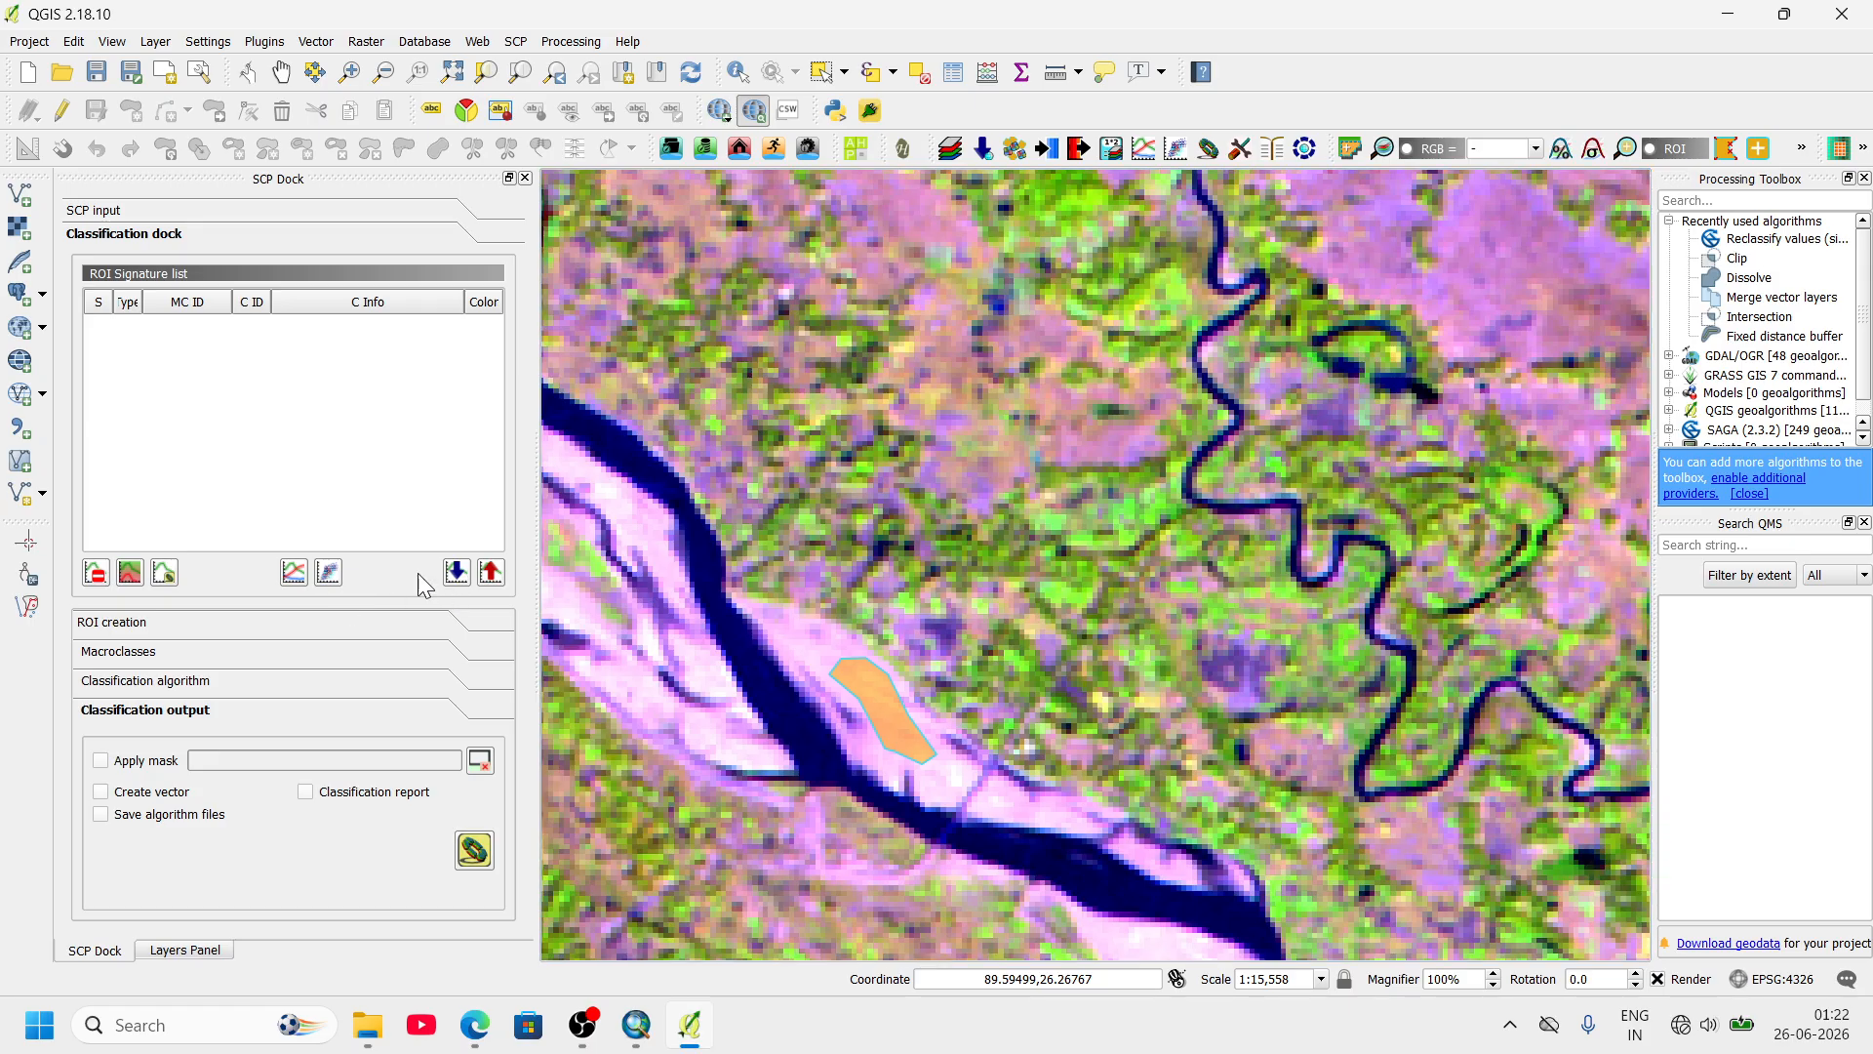
click(332, 378)
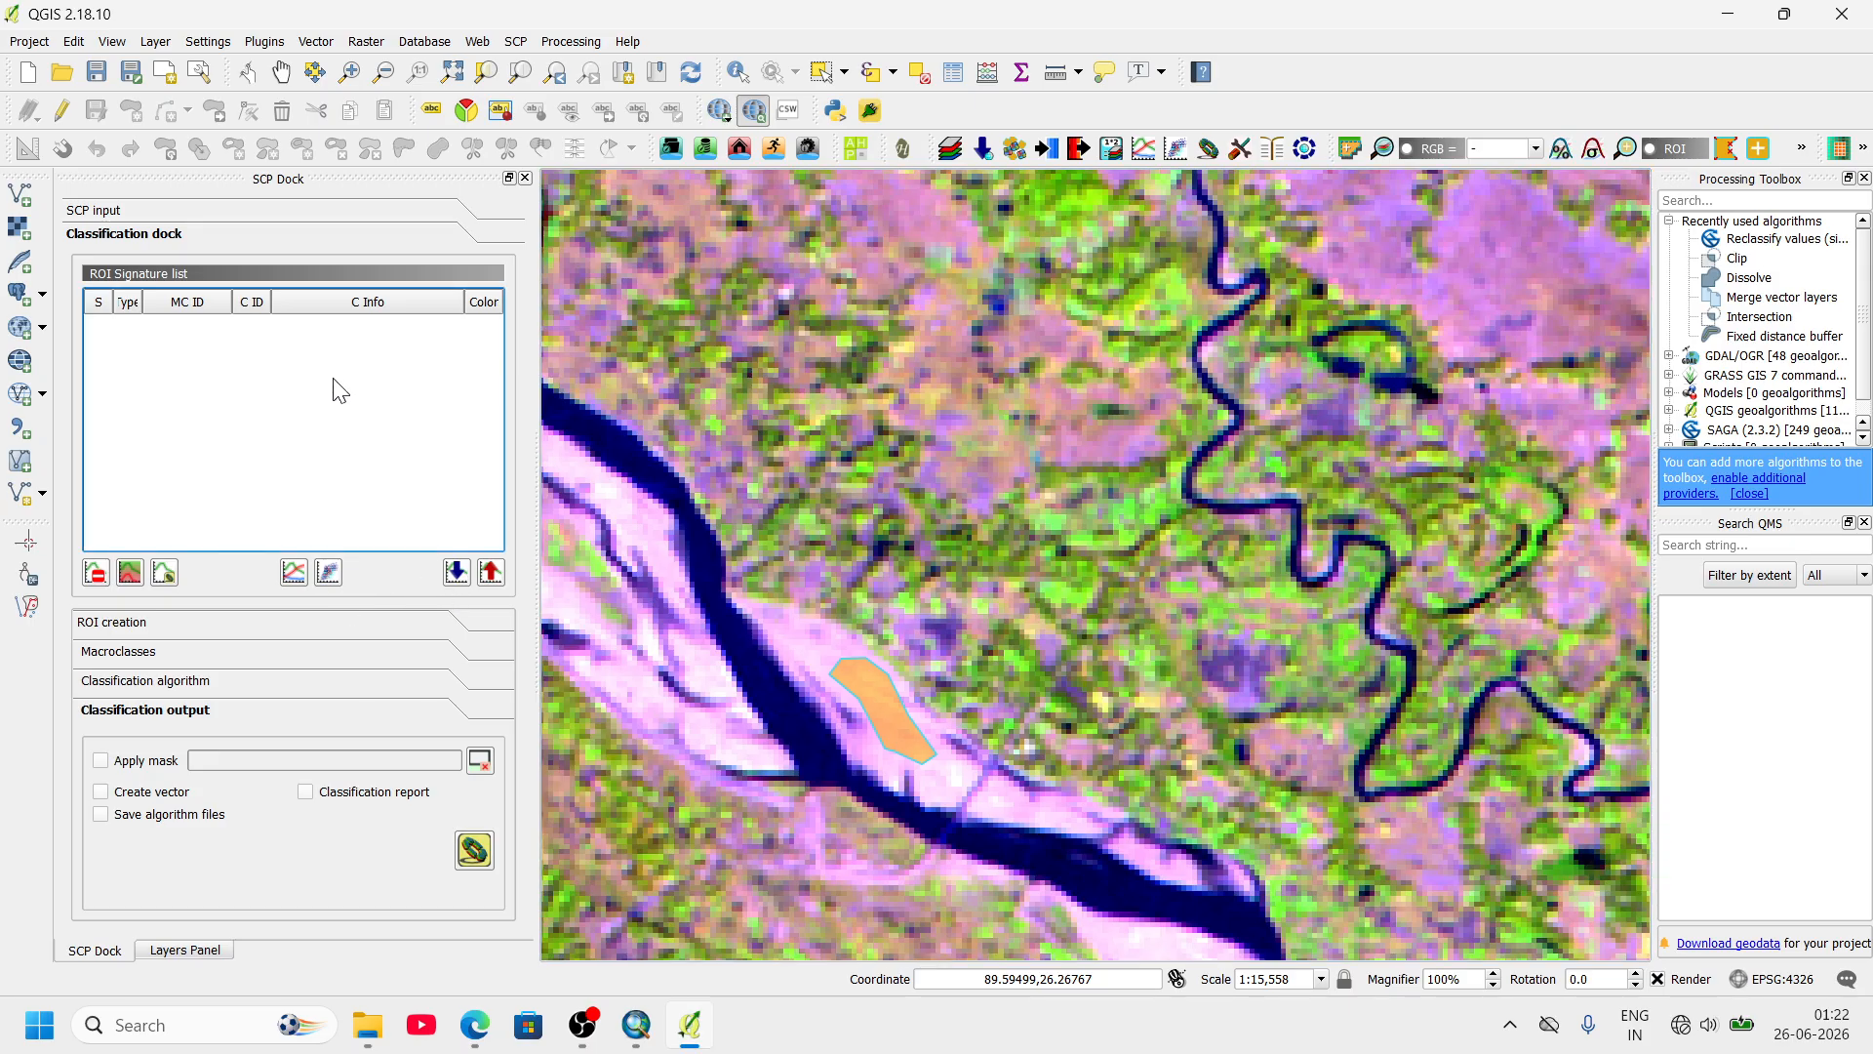
click(95, 573)
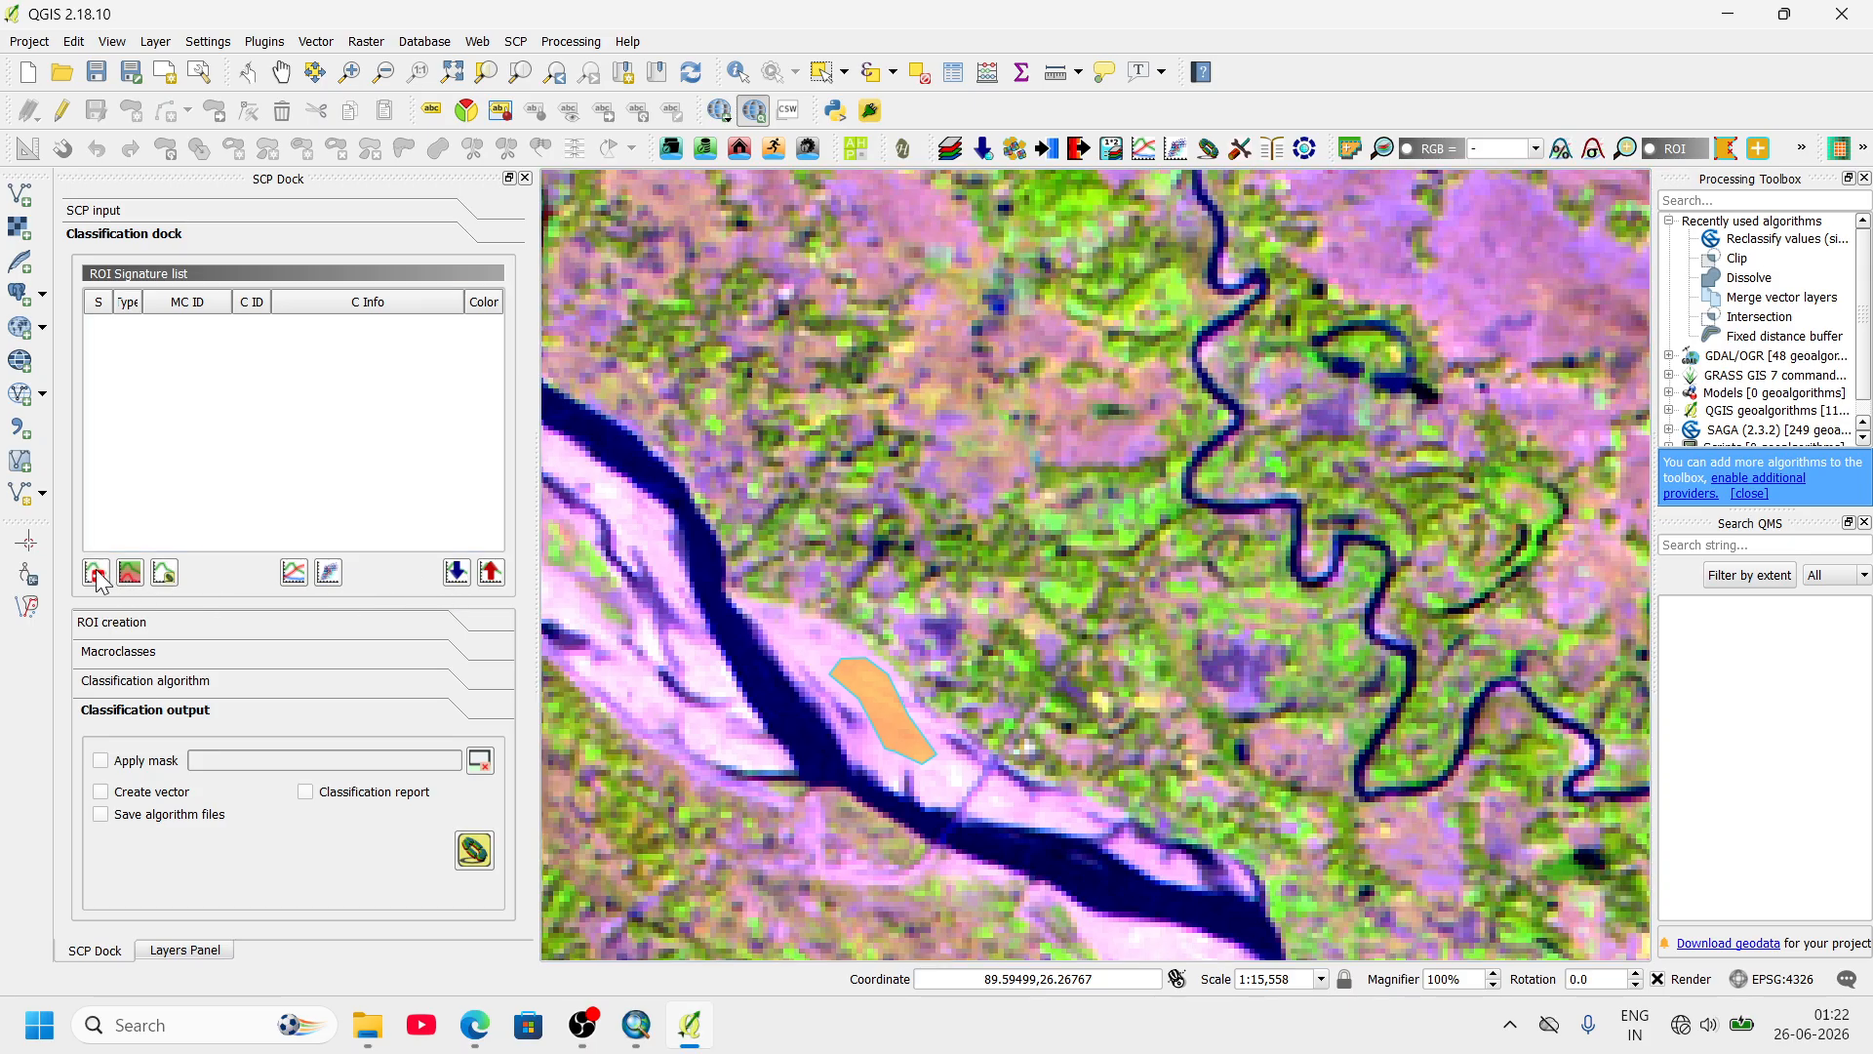
click(215, 209)
click(490, 279)
click(397, 279)
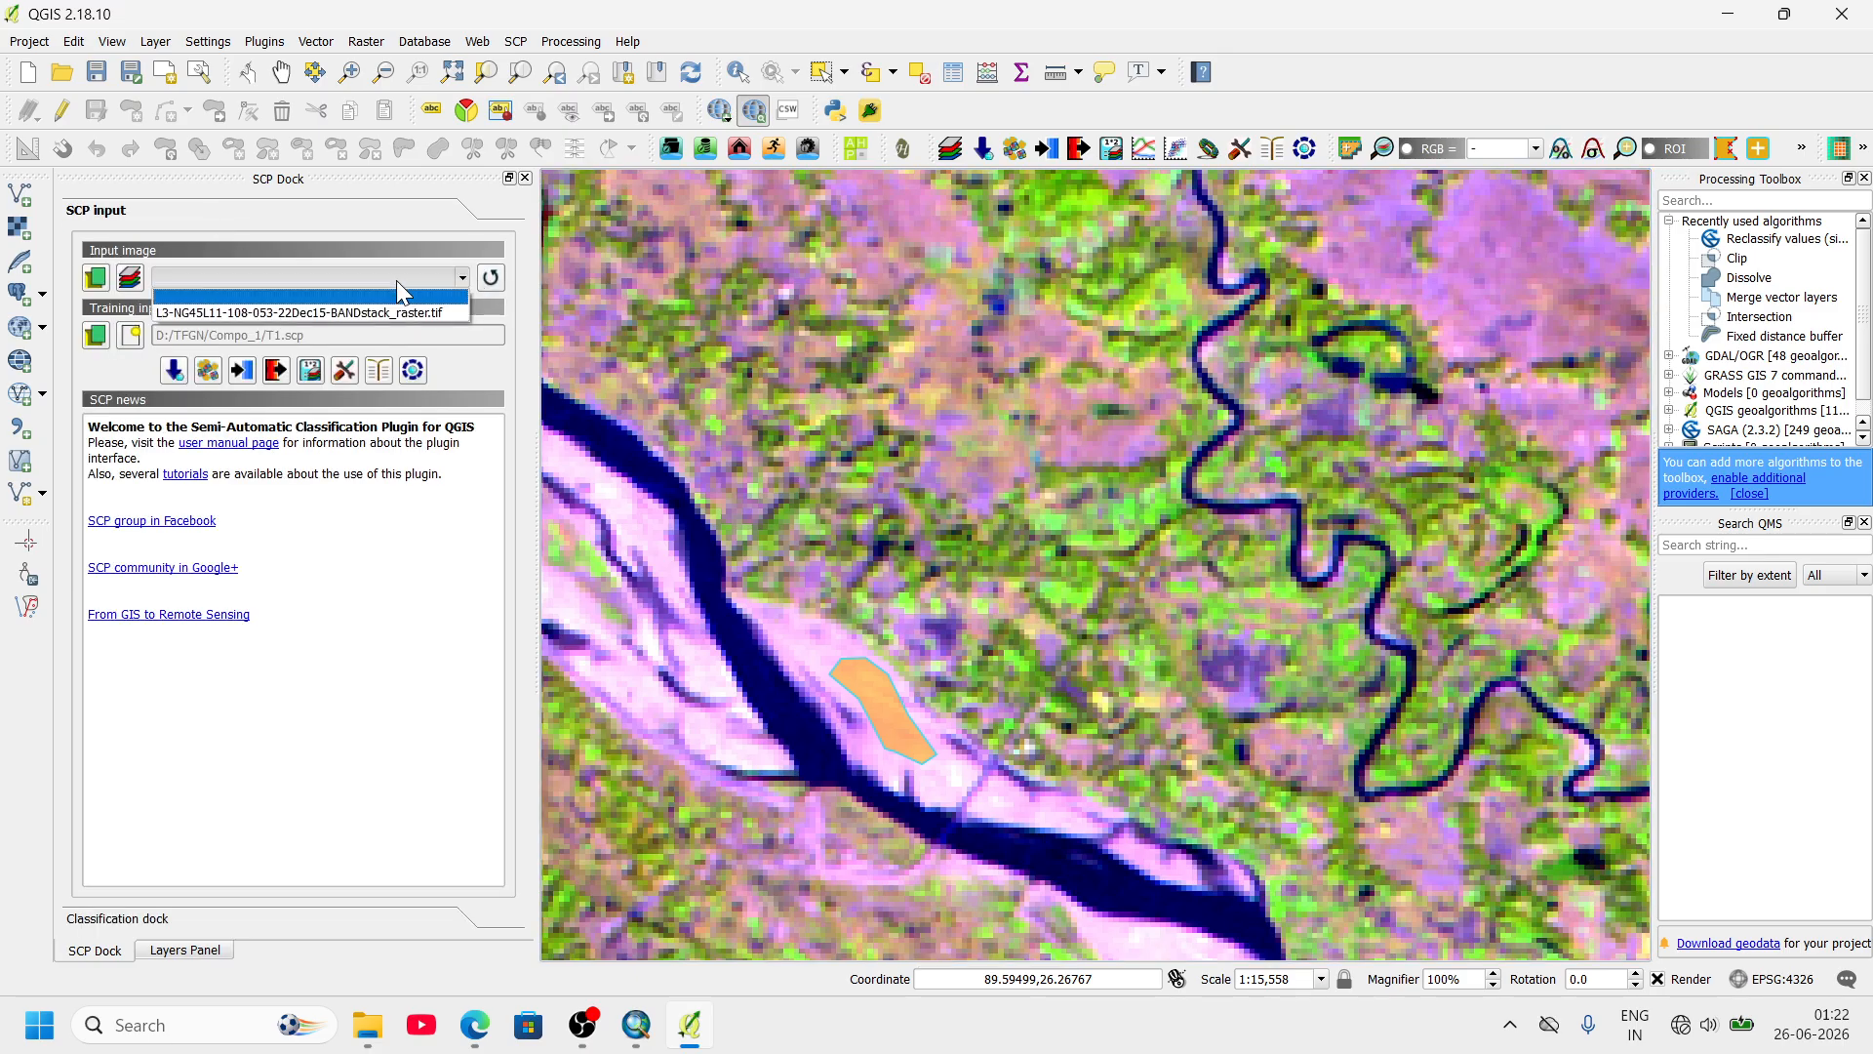
click(337, 314)
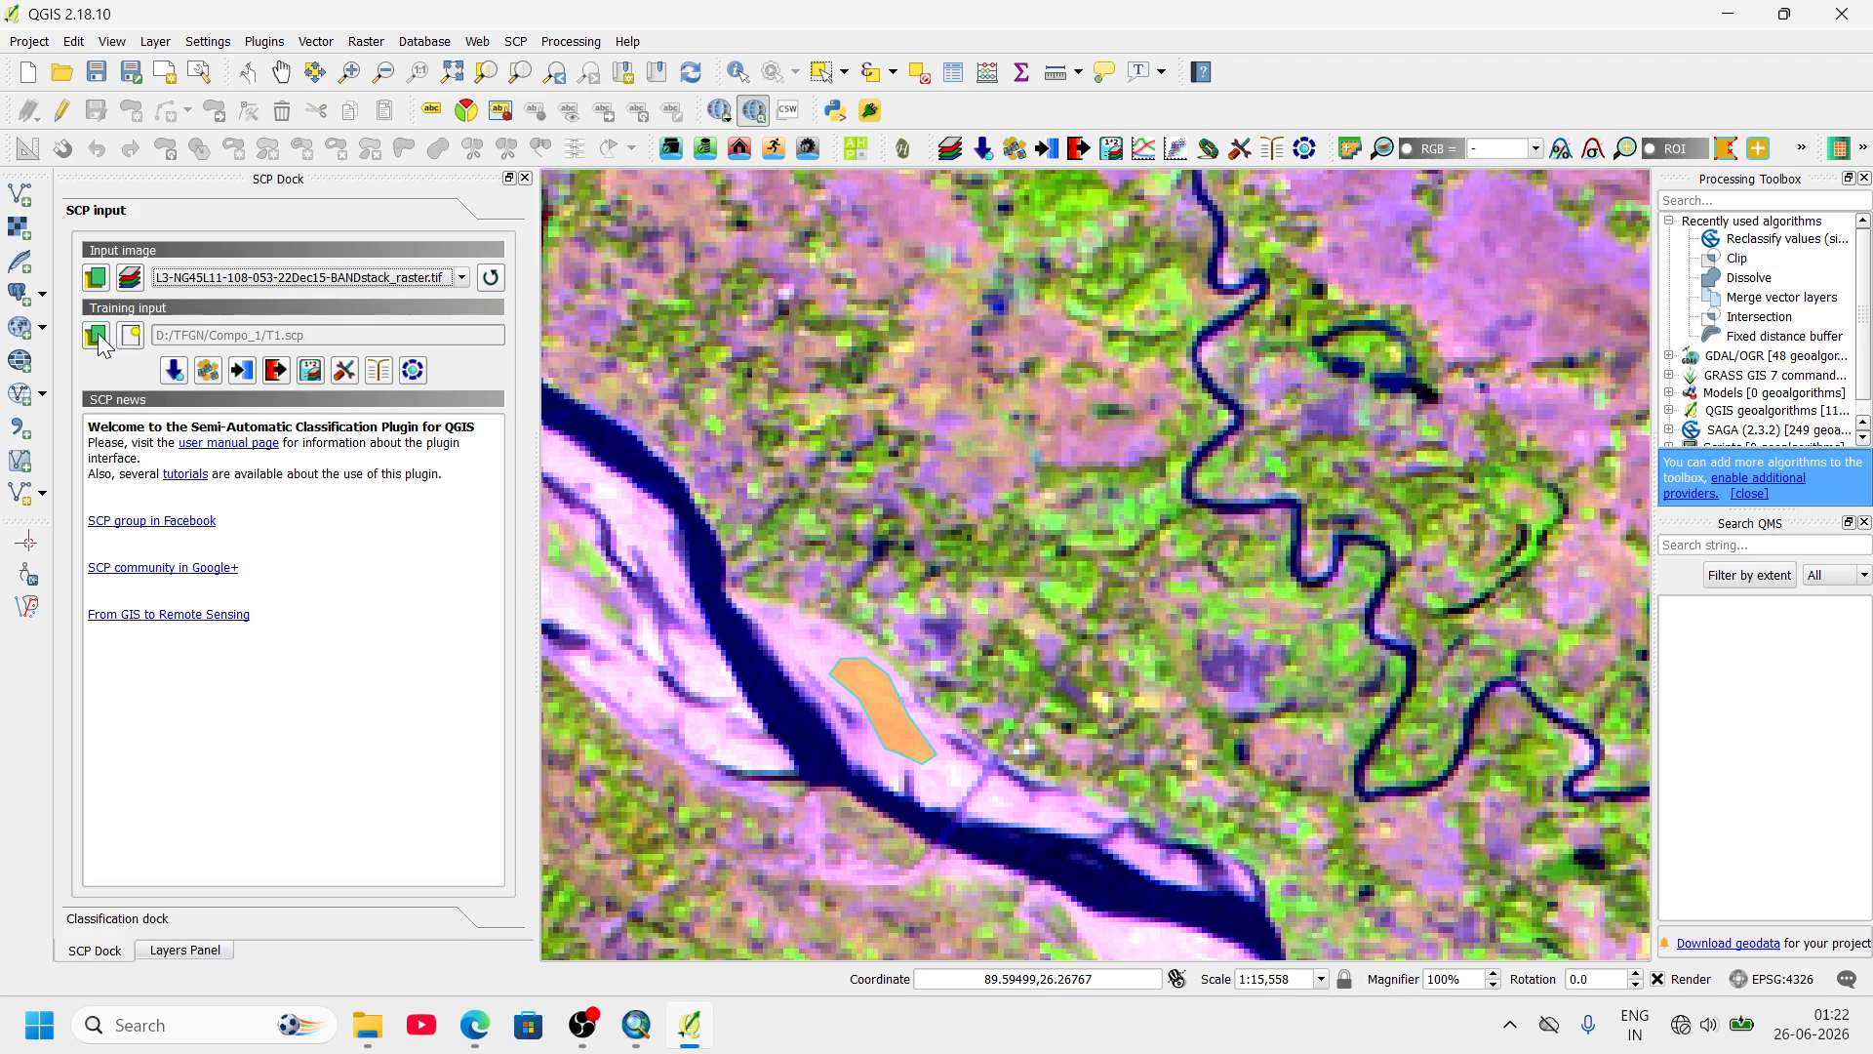
click(135, 335)
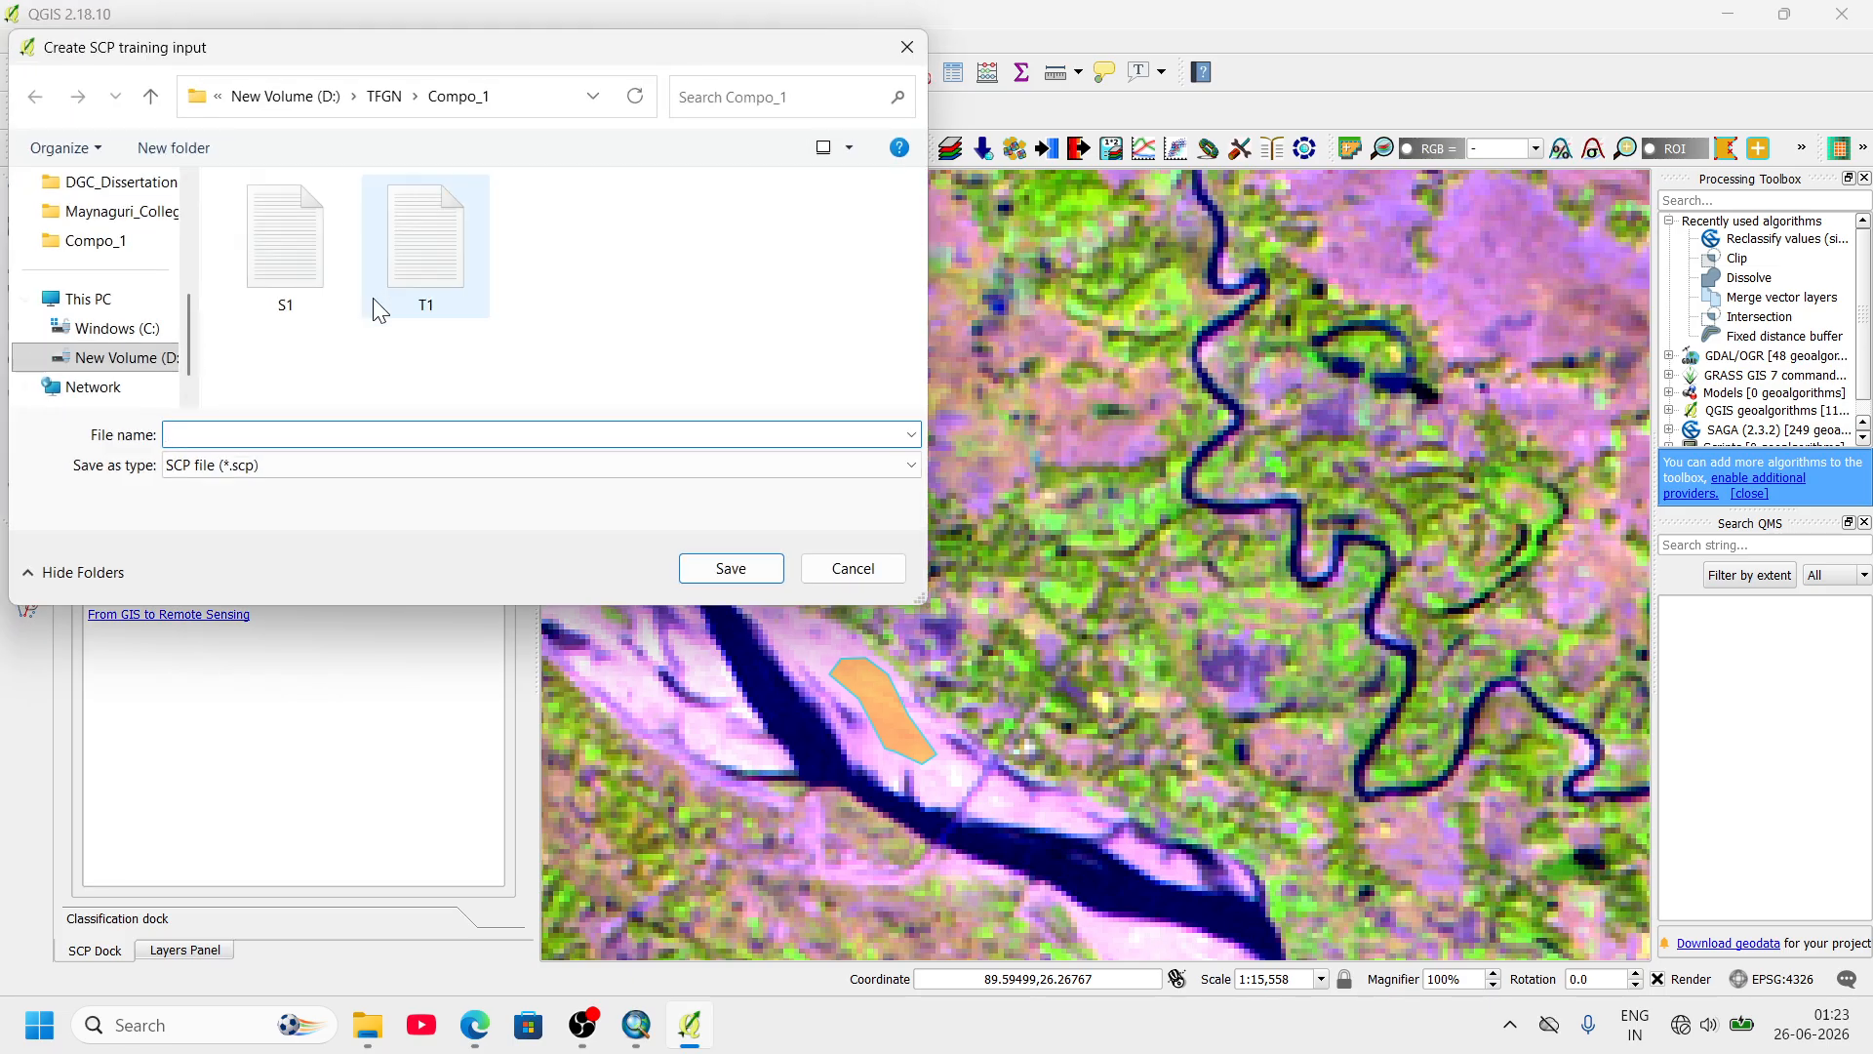
click(847, 565)
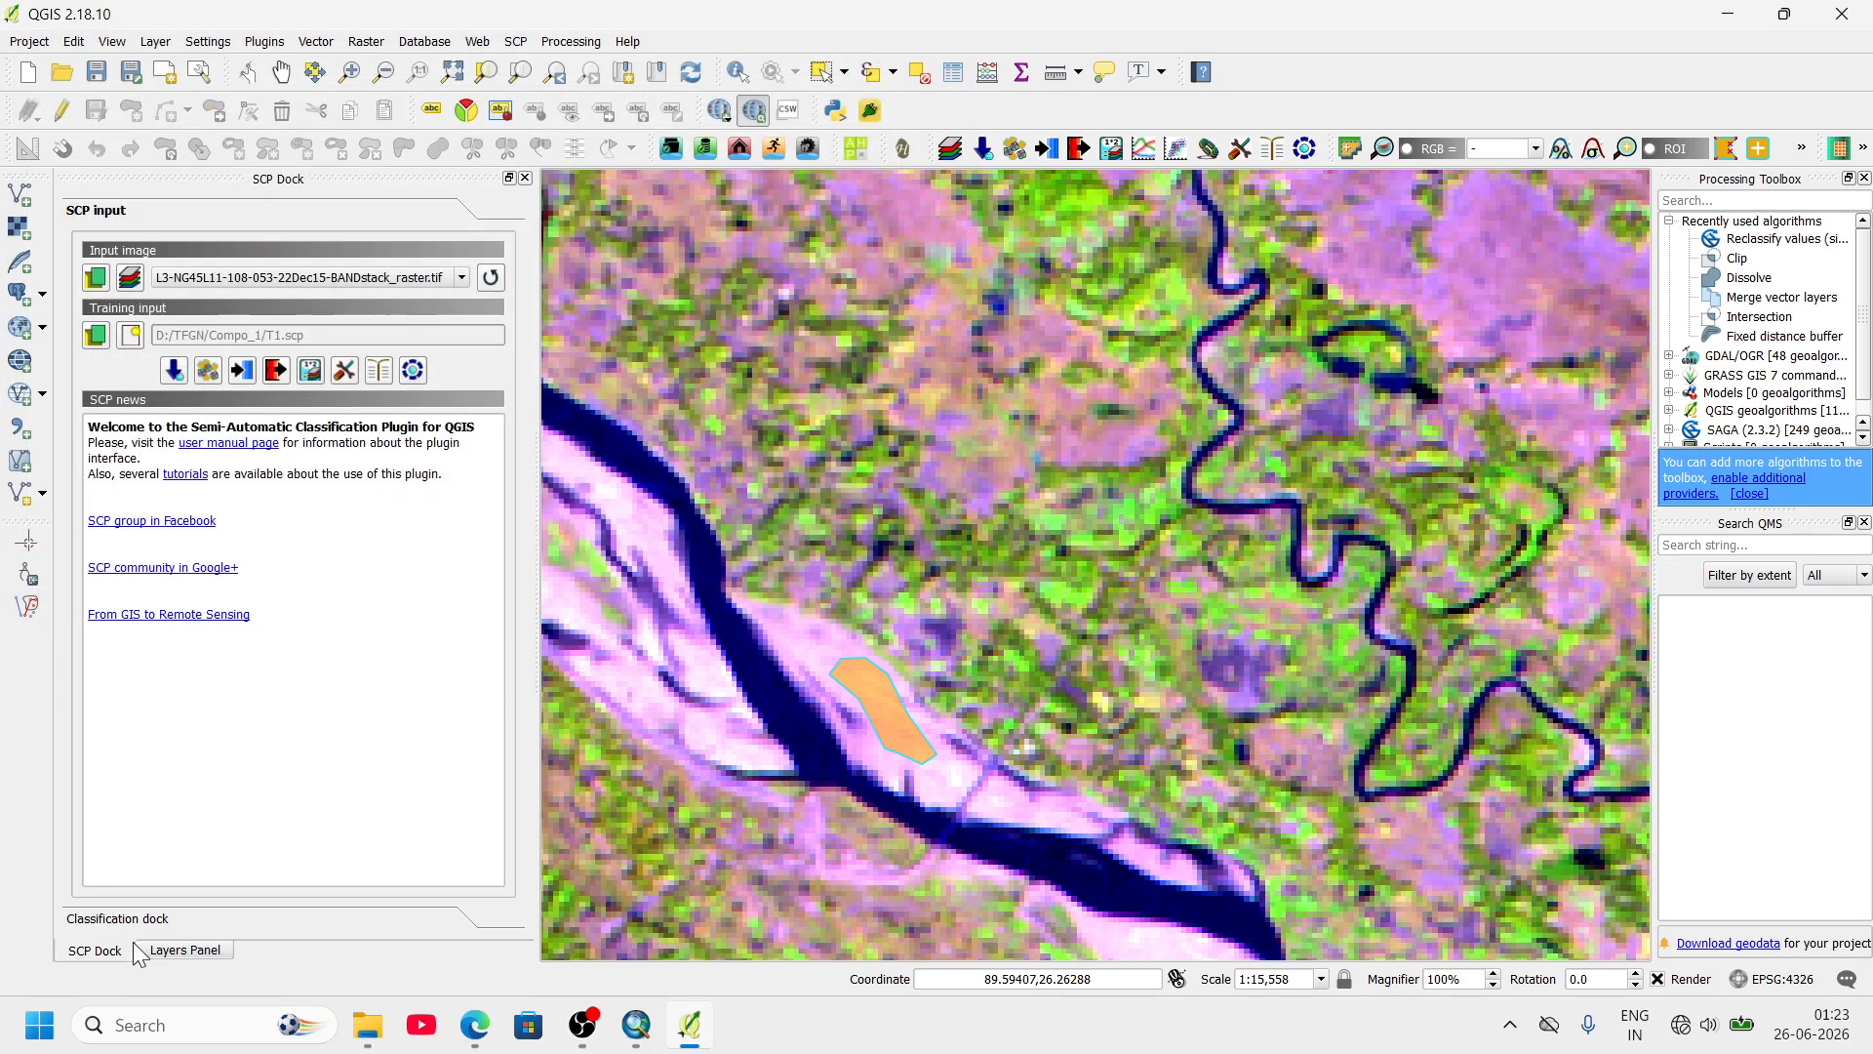
click(138, 919)
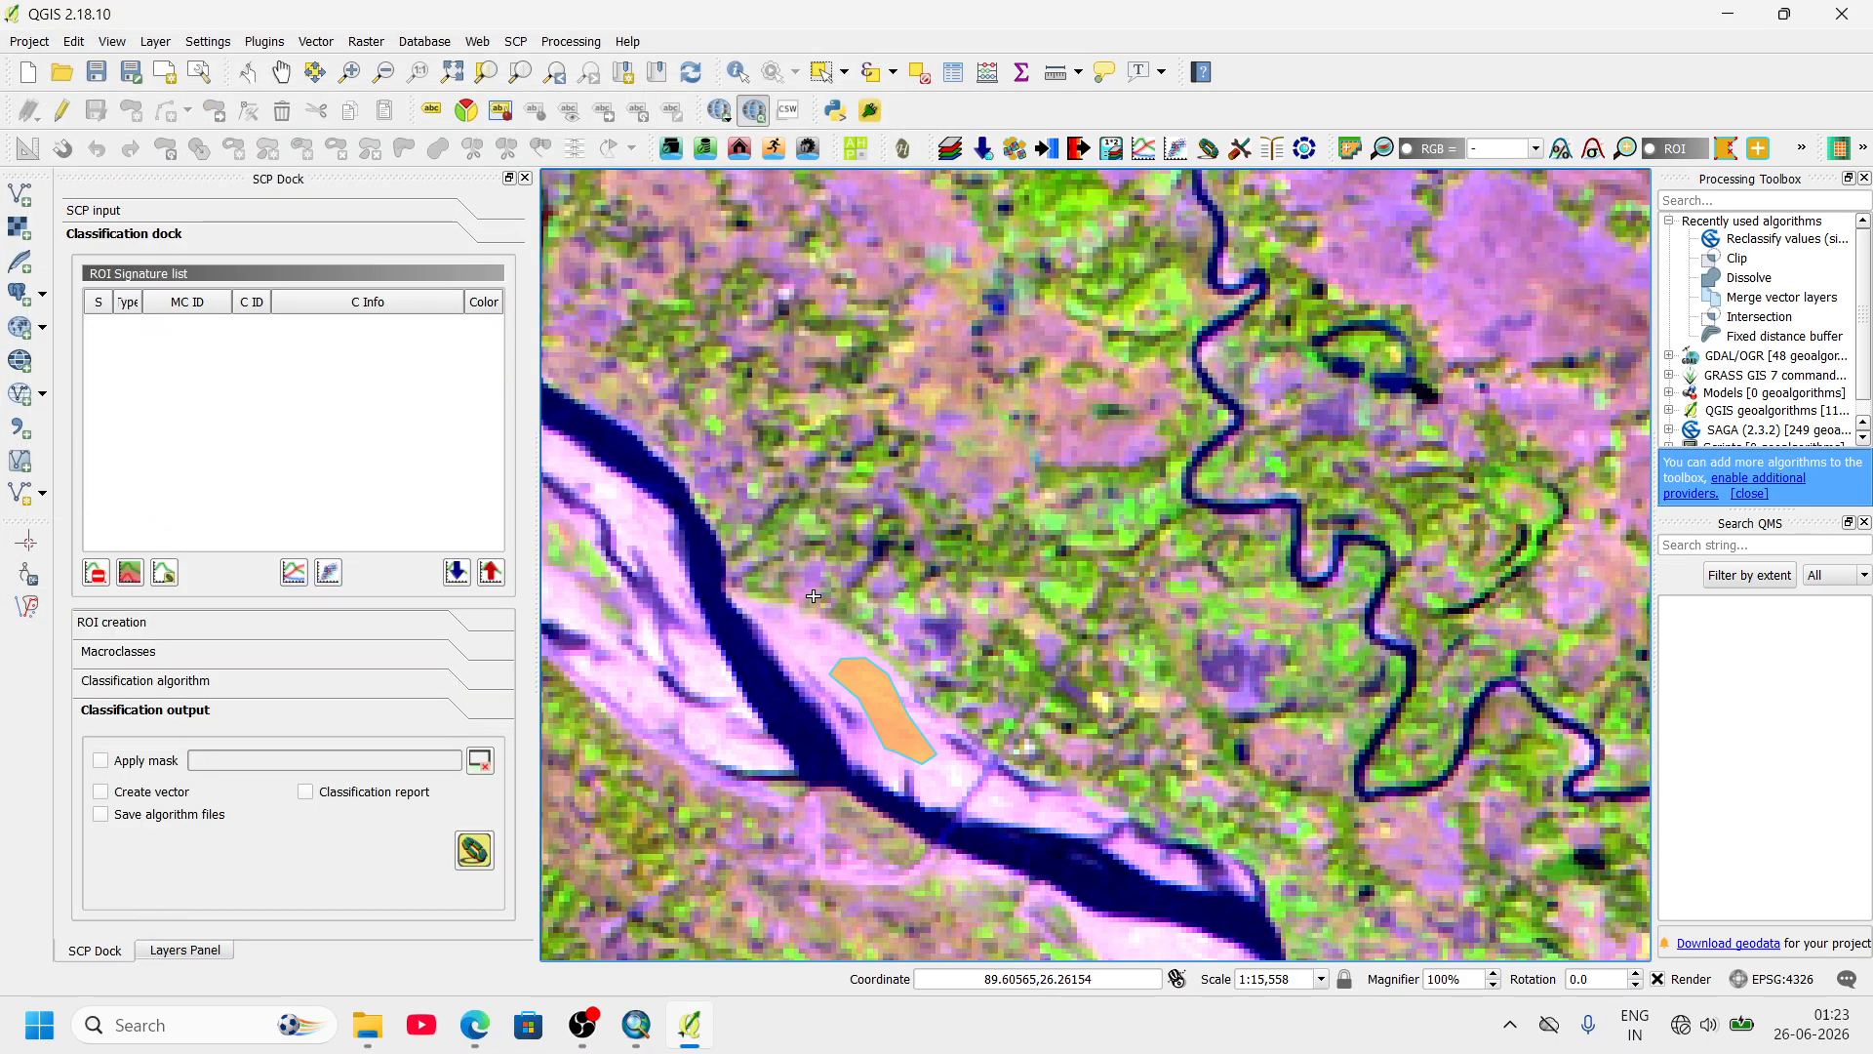
- Draw a closed six-sided ROI polygon on the mixed land between the wide river and the narrow meandering channel, and widen the SCP dock
click(854, 518)
click(975, 455)
click(1095, 476)
click(1151, 543)
click(1027, 594)
click(845, 574)
right_click(863, 523)
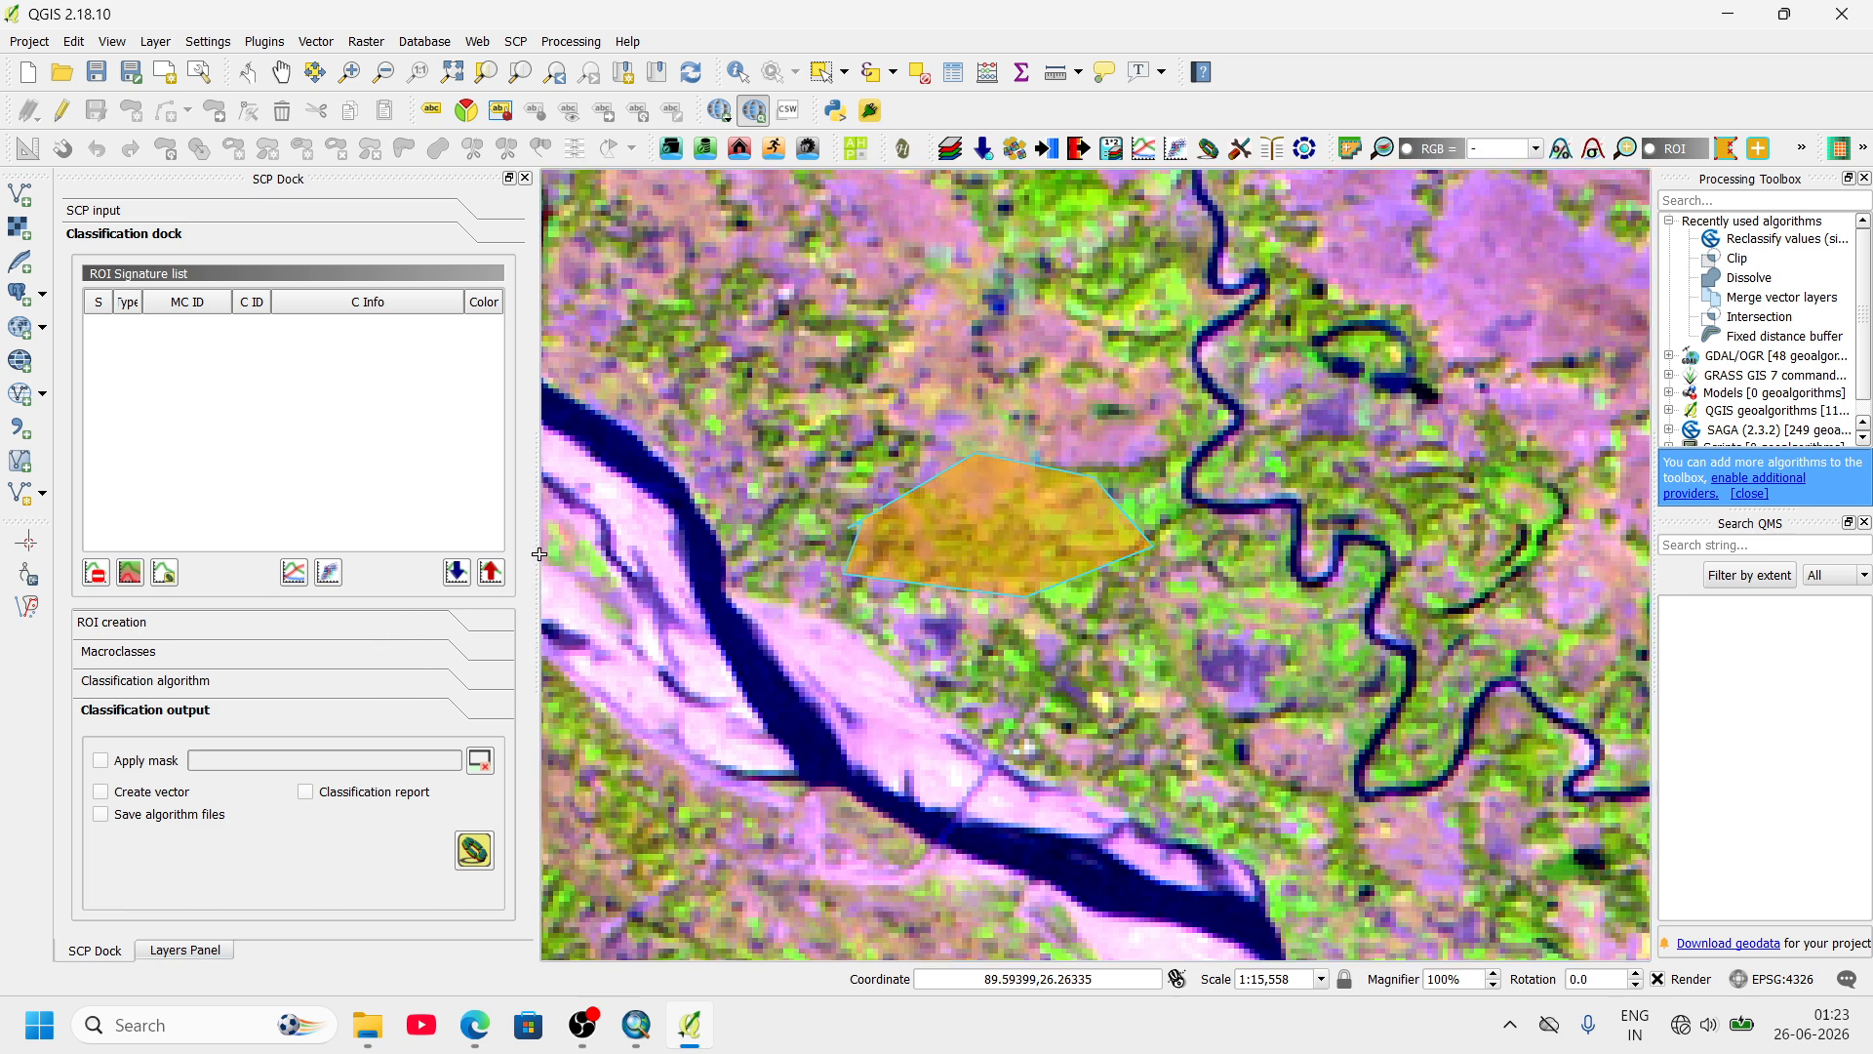
drag(535, 543, 818, 542)
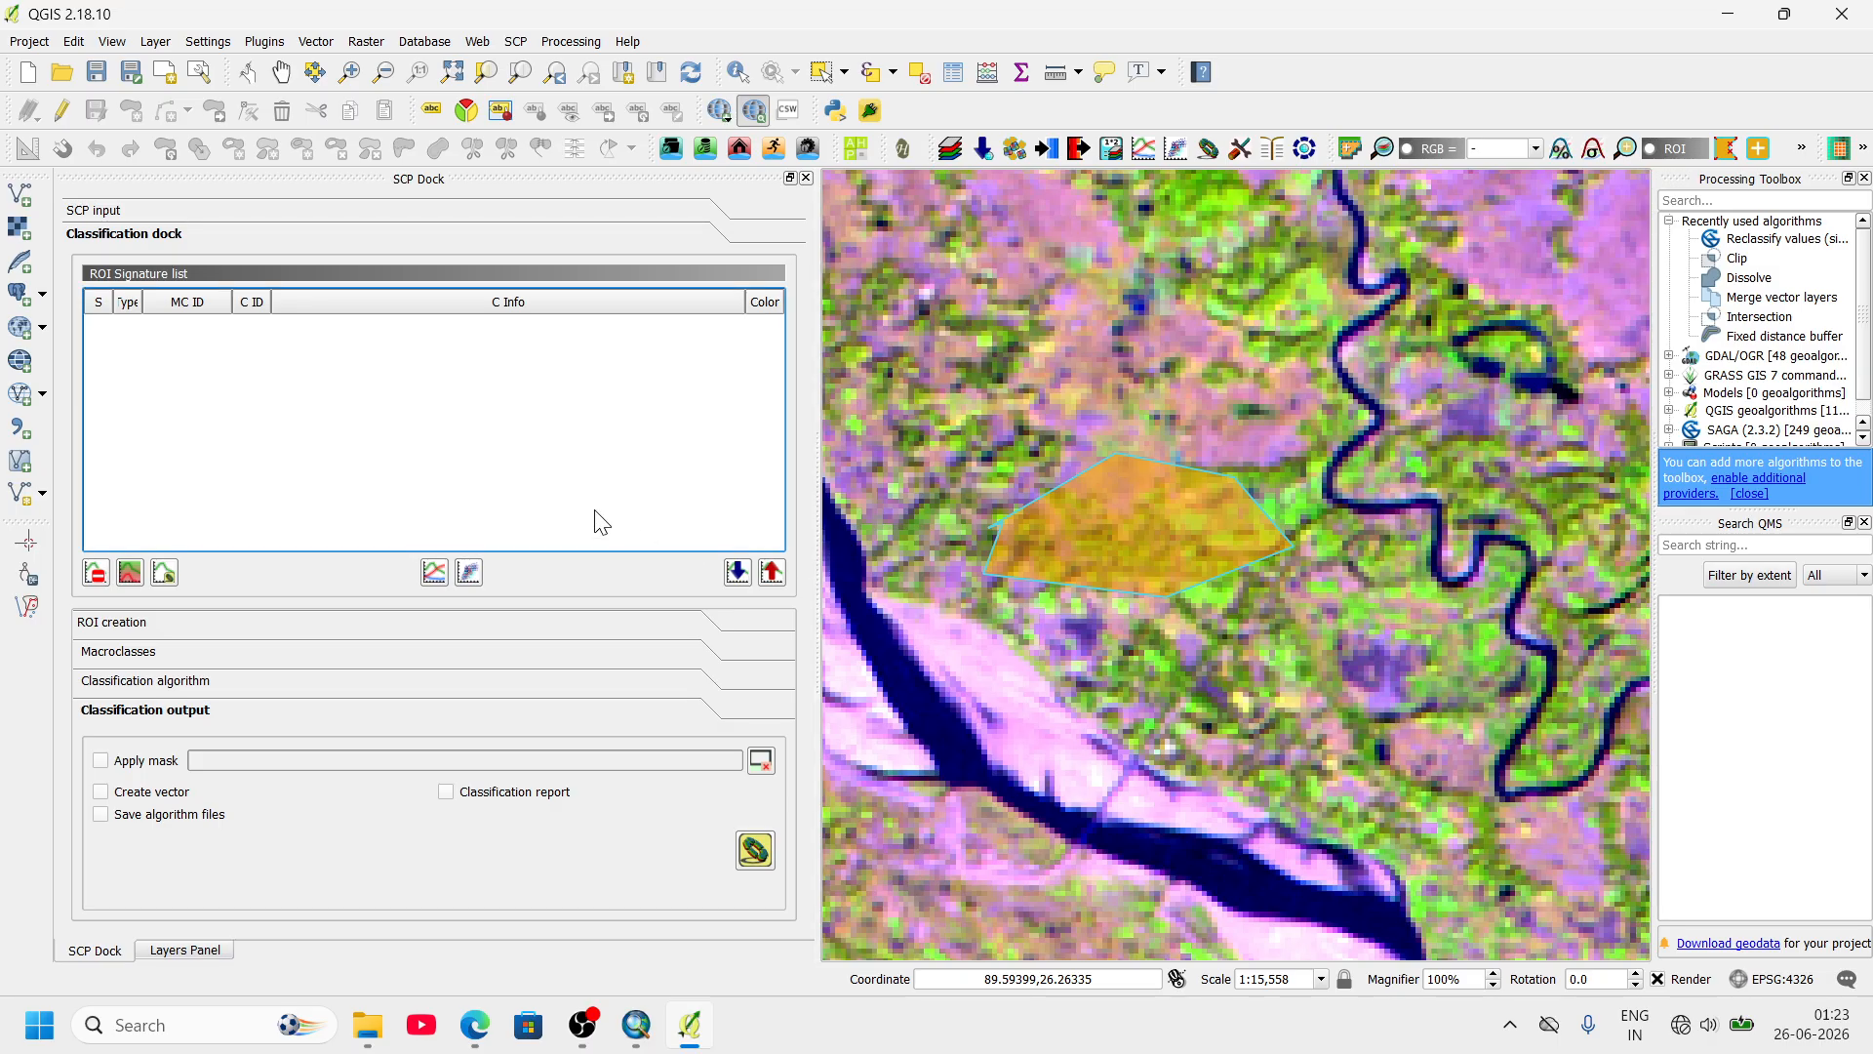
- Discard the current project, relaunch QGIS from the desktop, and start a new blank project
click(29, 73)
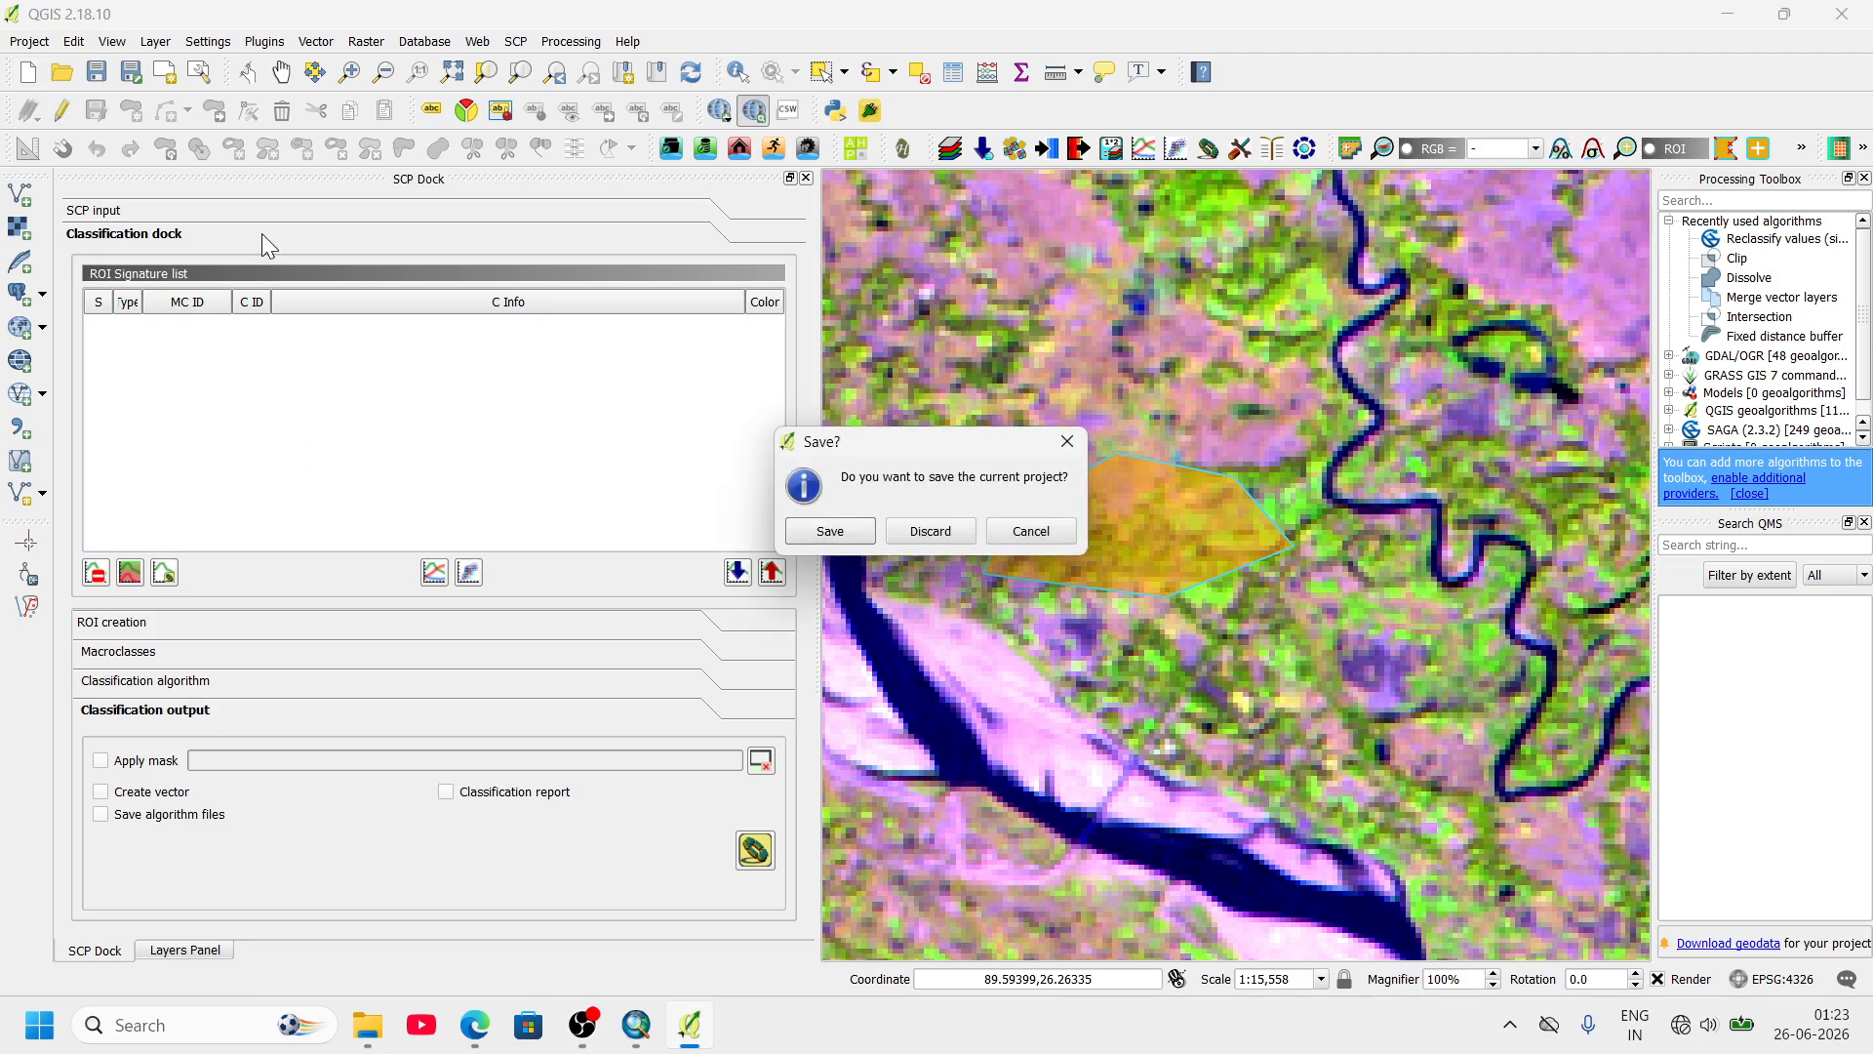
click(944, 528)
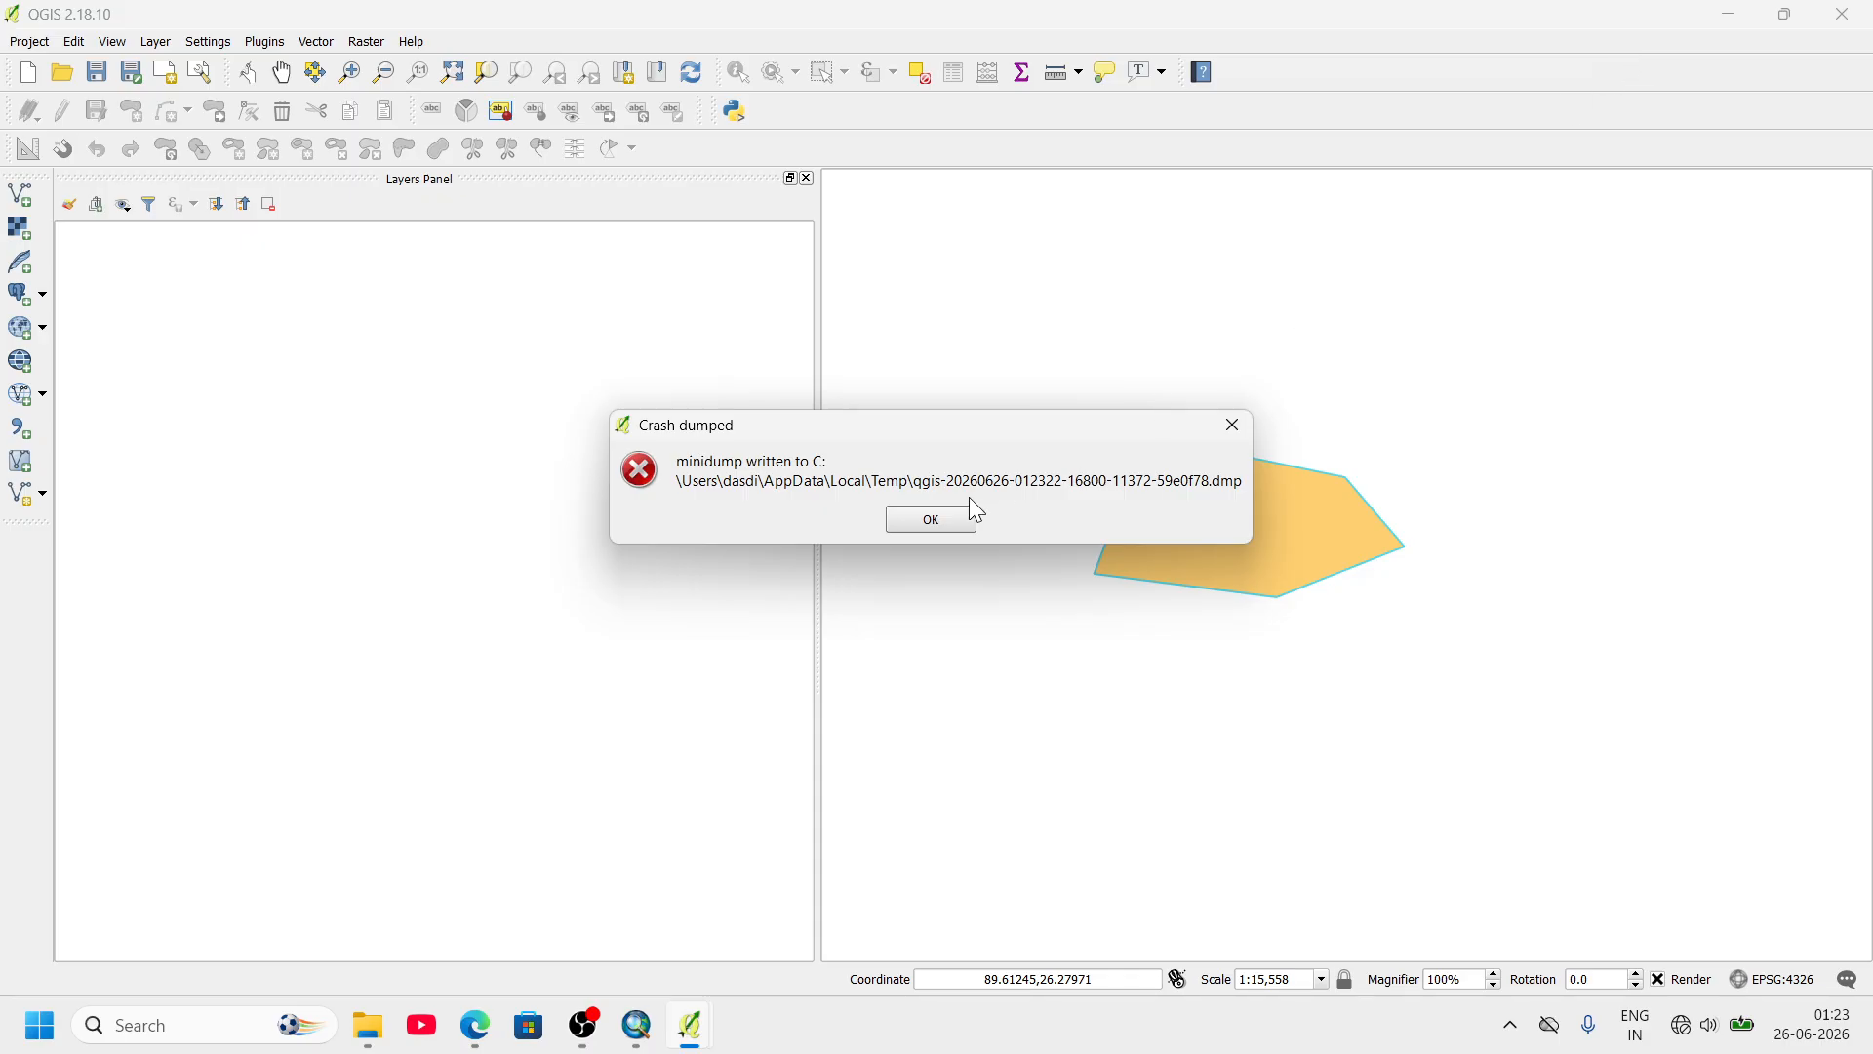
click(933, 526)
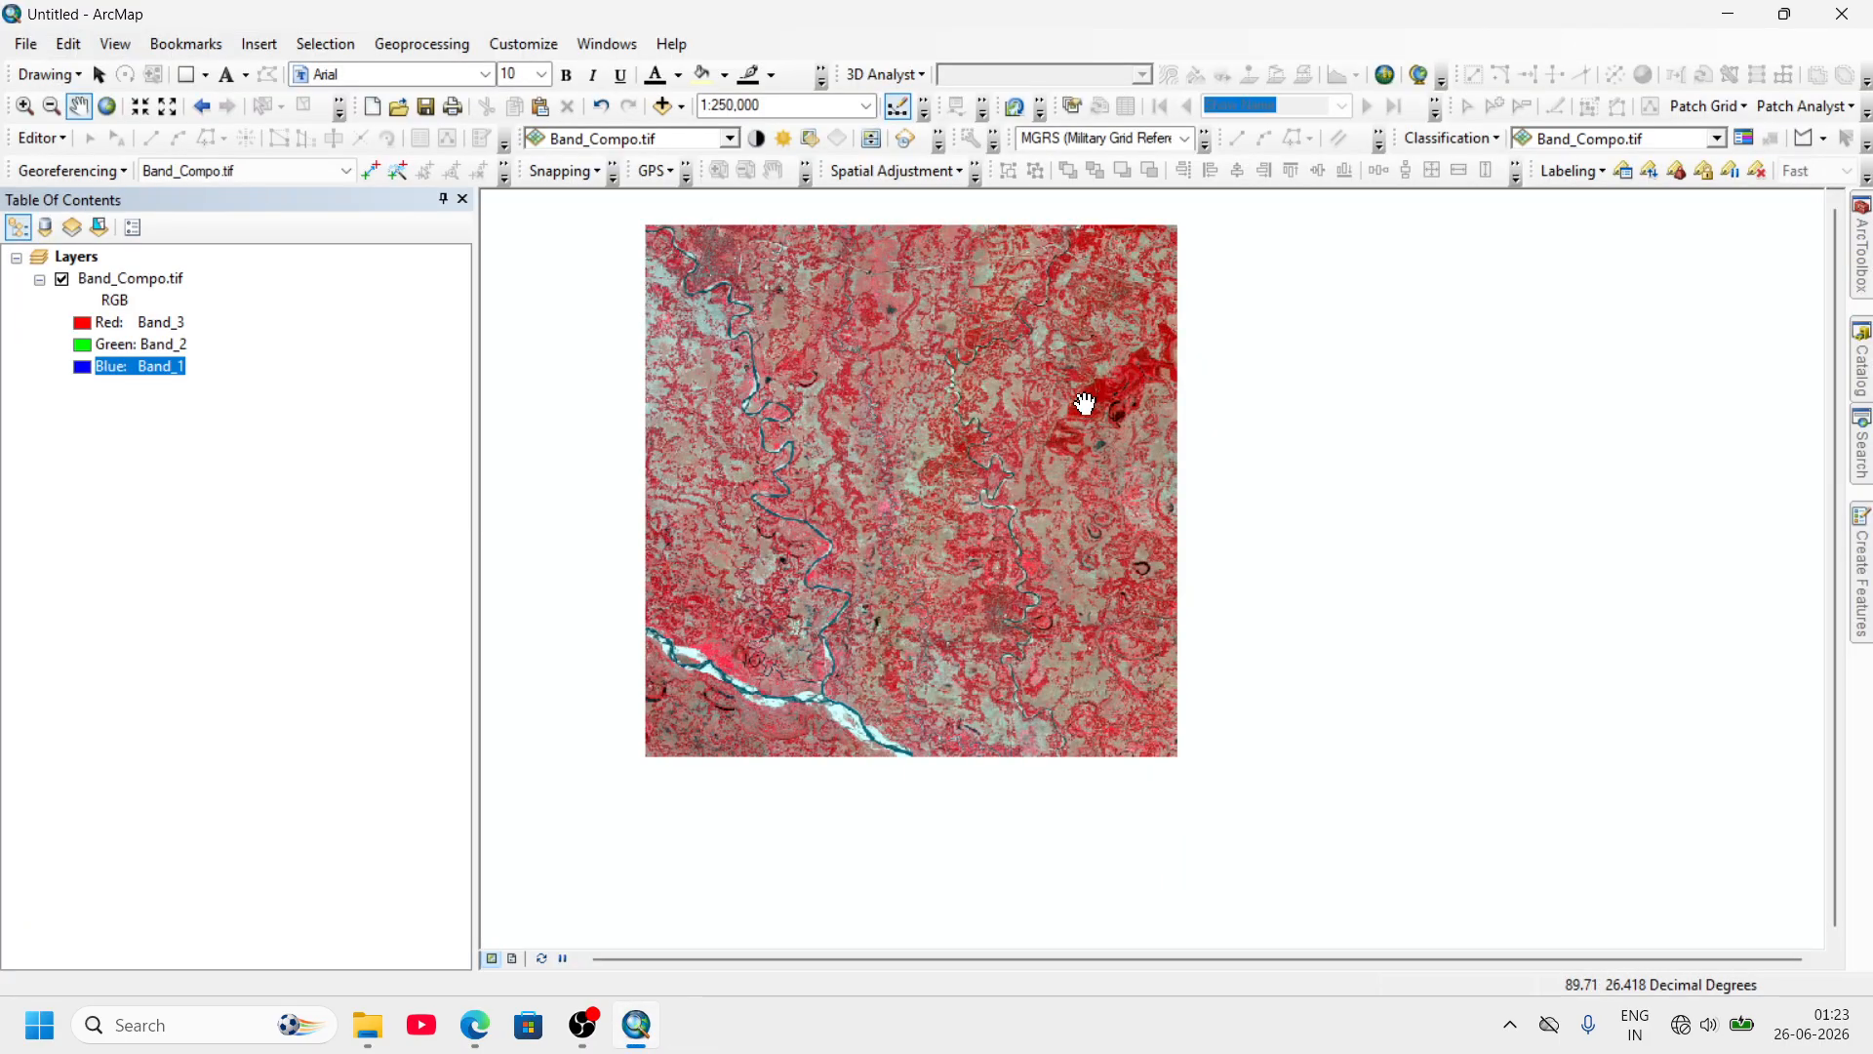
click(1714, 13)
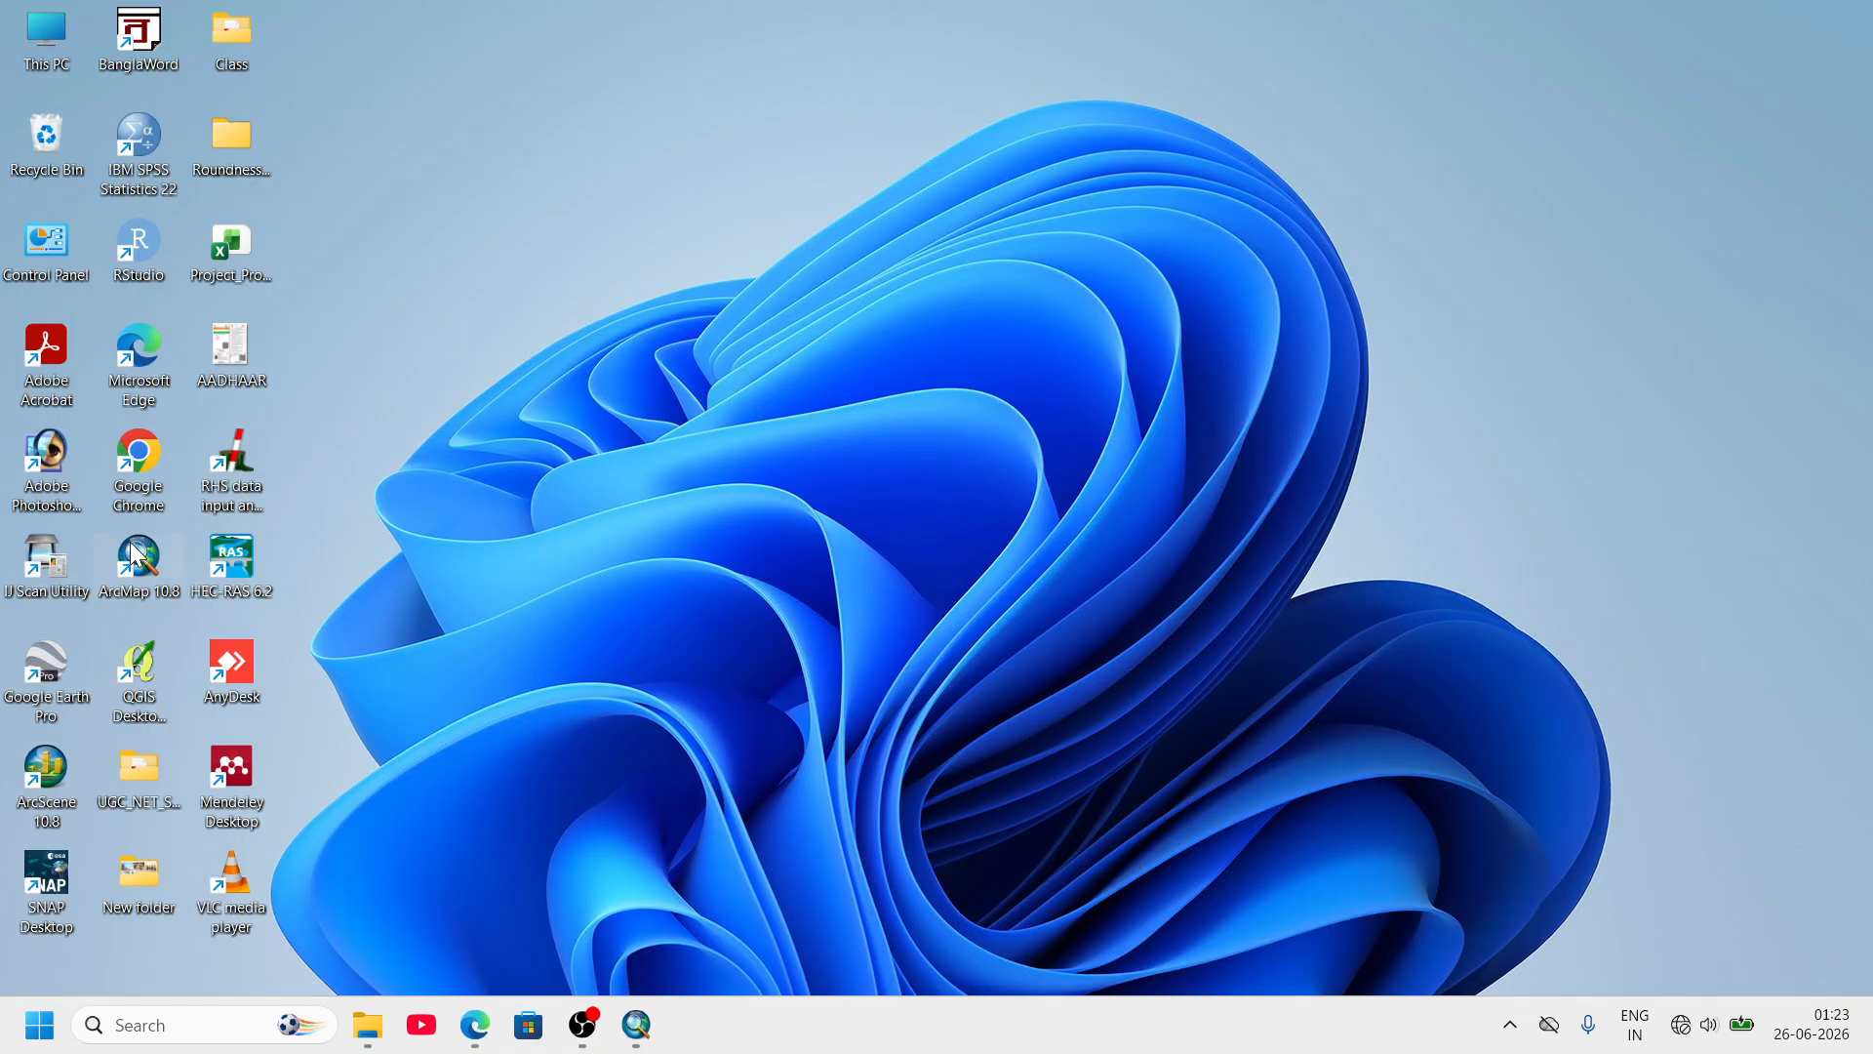
double_click(127, 665)
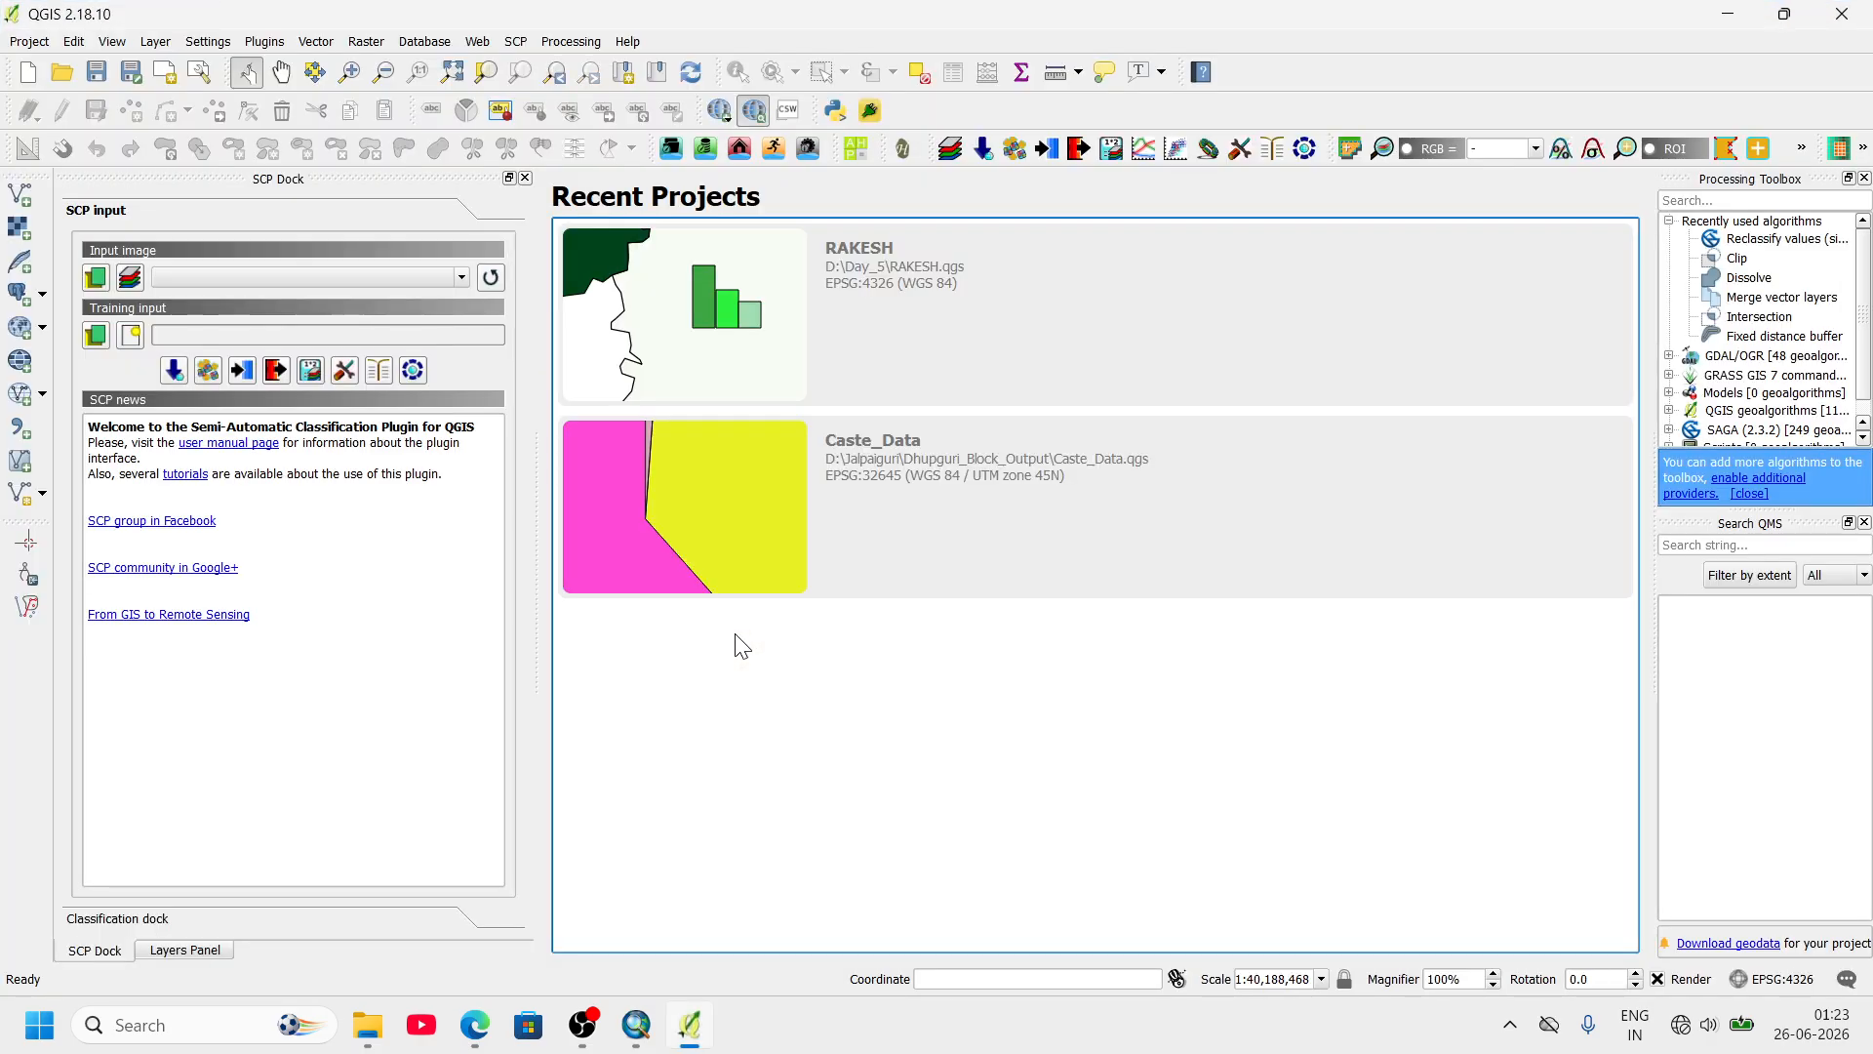
click(27, 71)
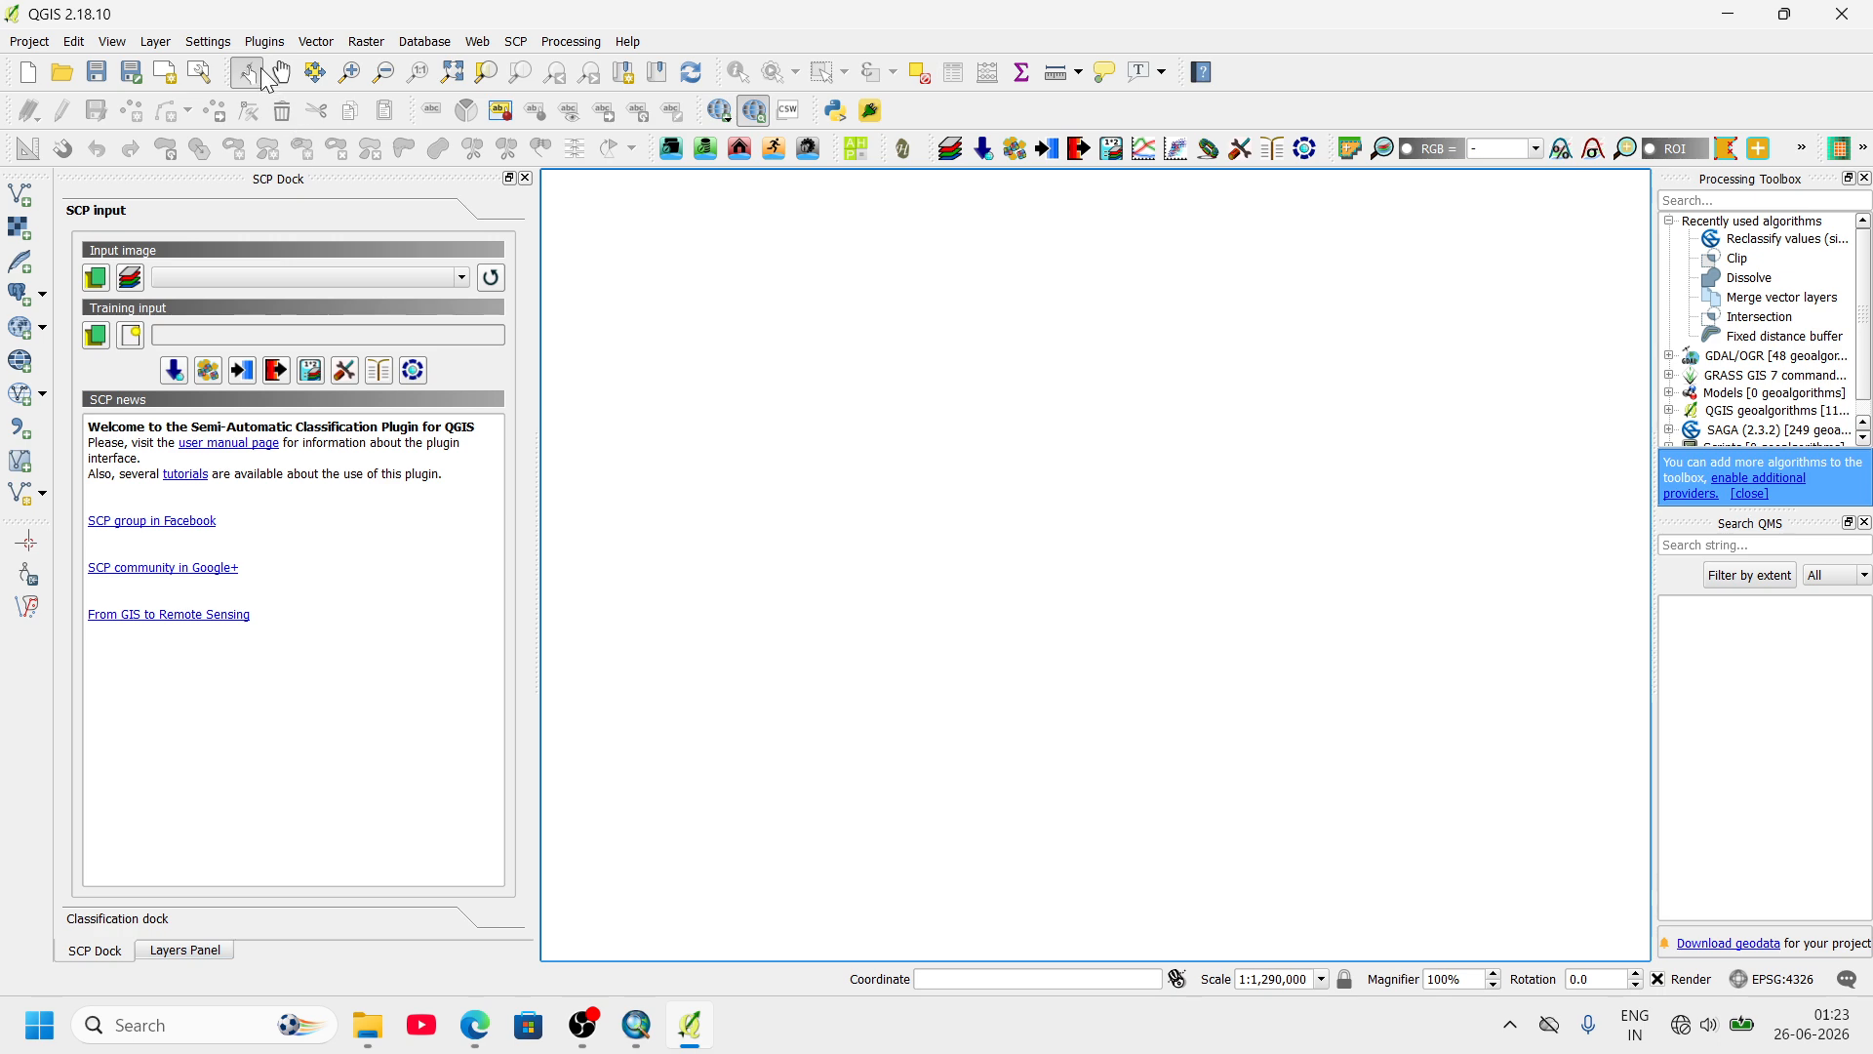
click(155, 41)
mouse_move(224, 84)
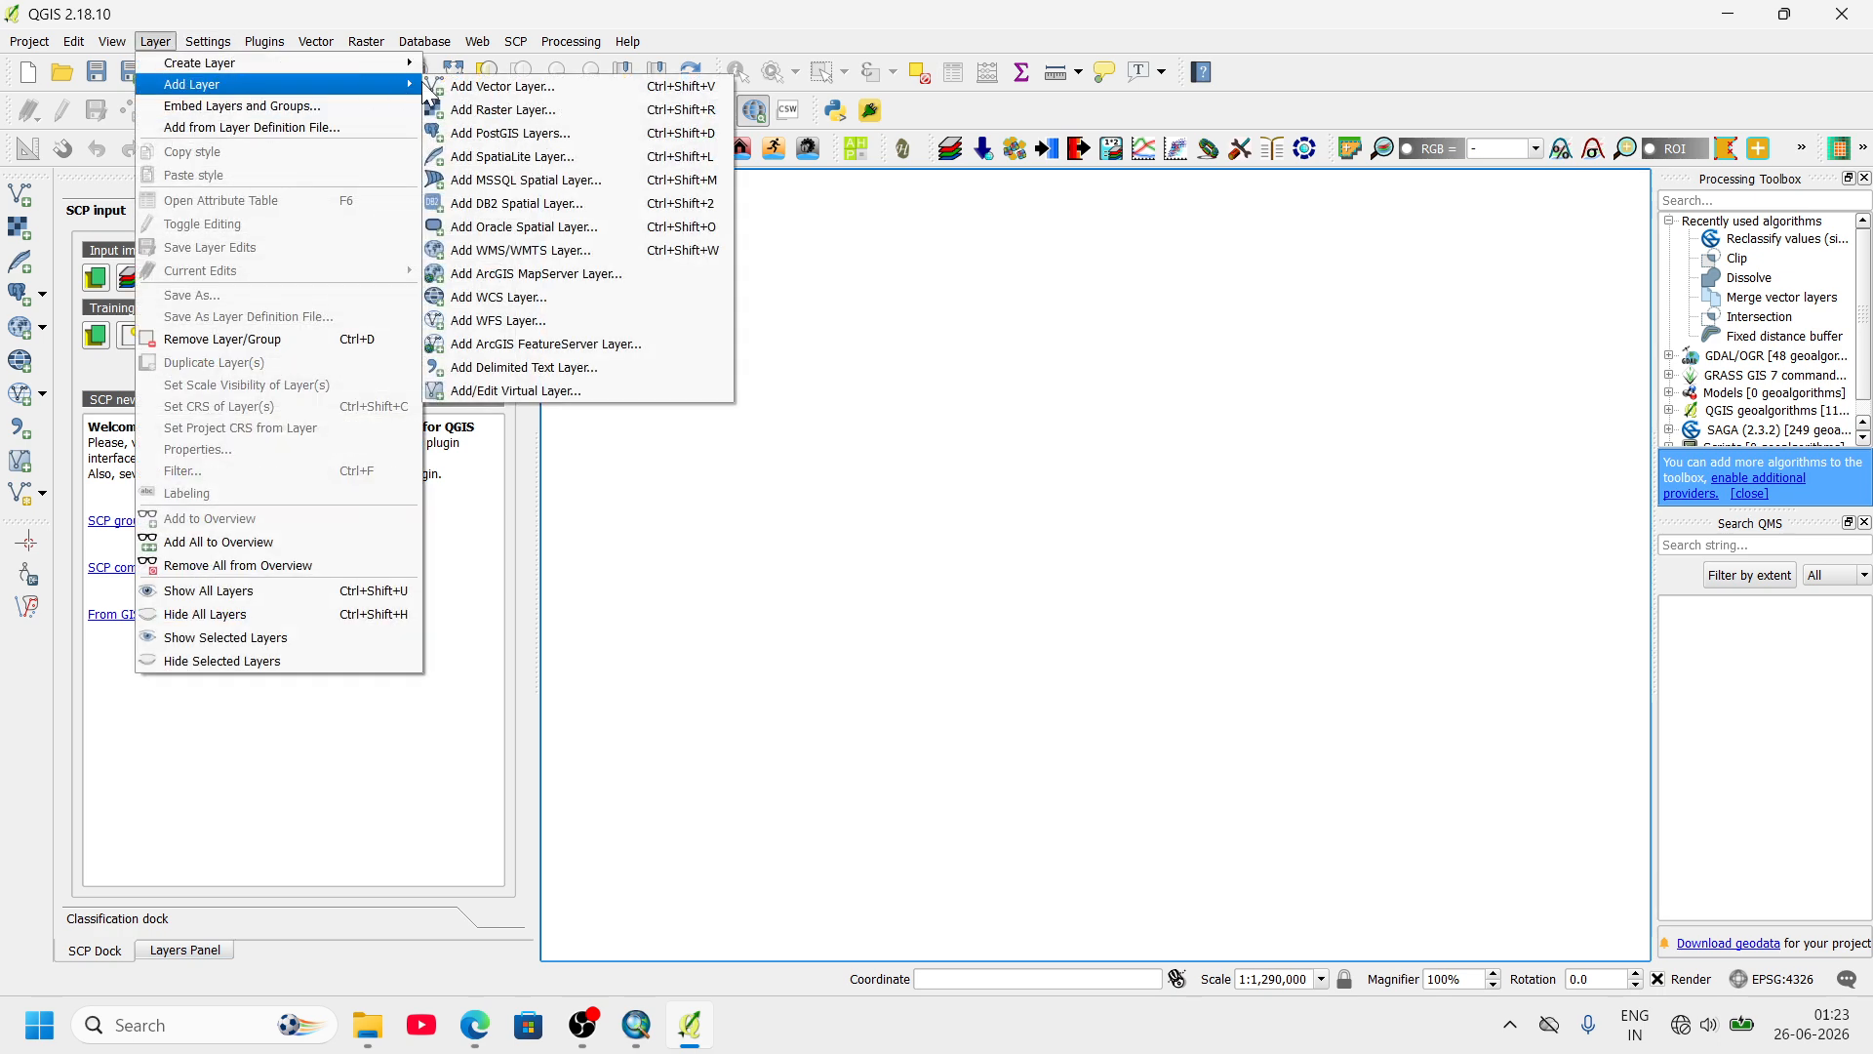
click(507, 107)
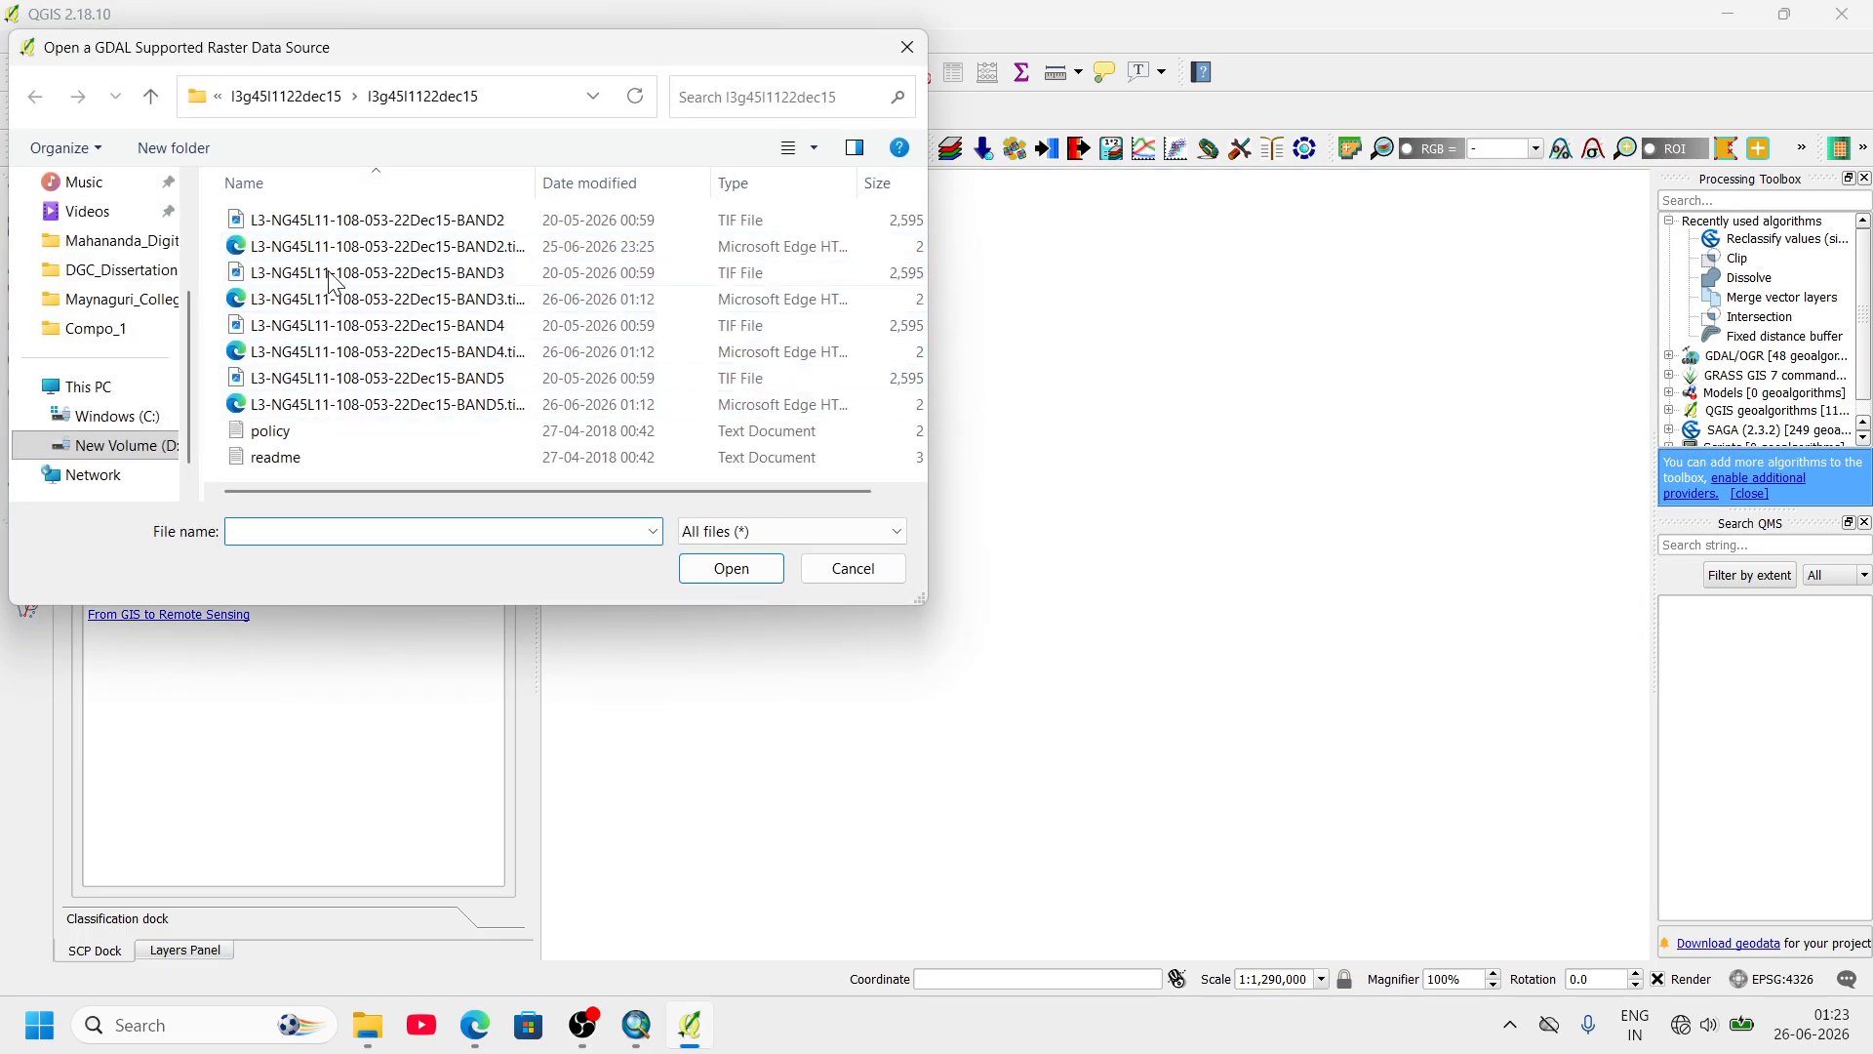
click(324, 105)
click(265, 98)
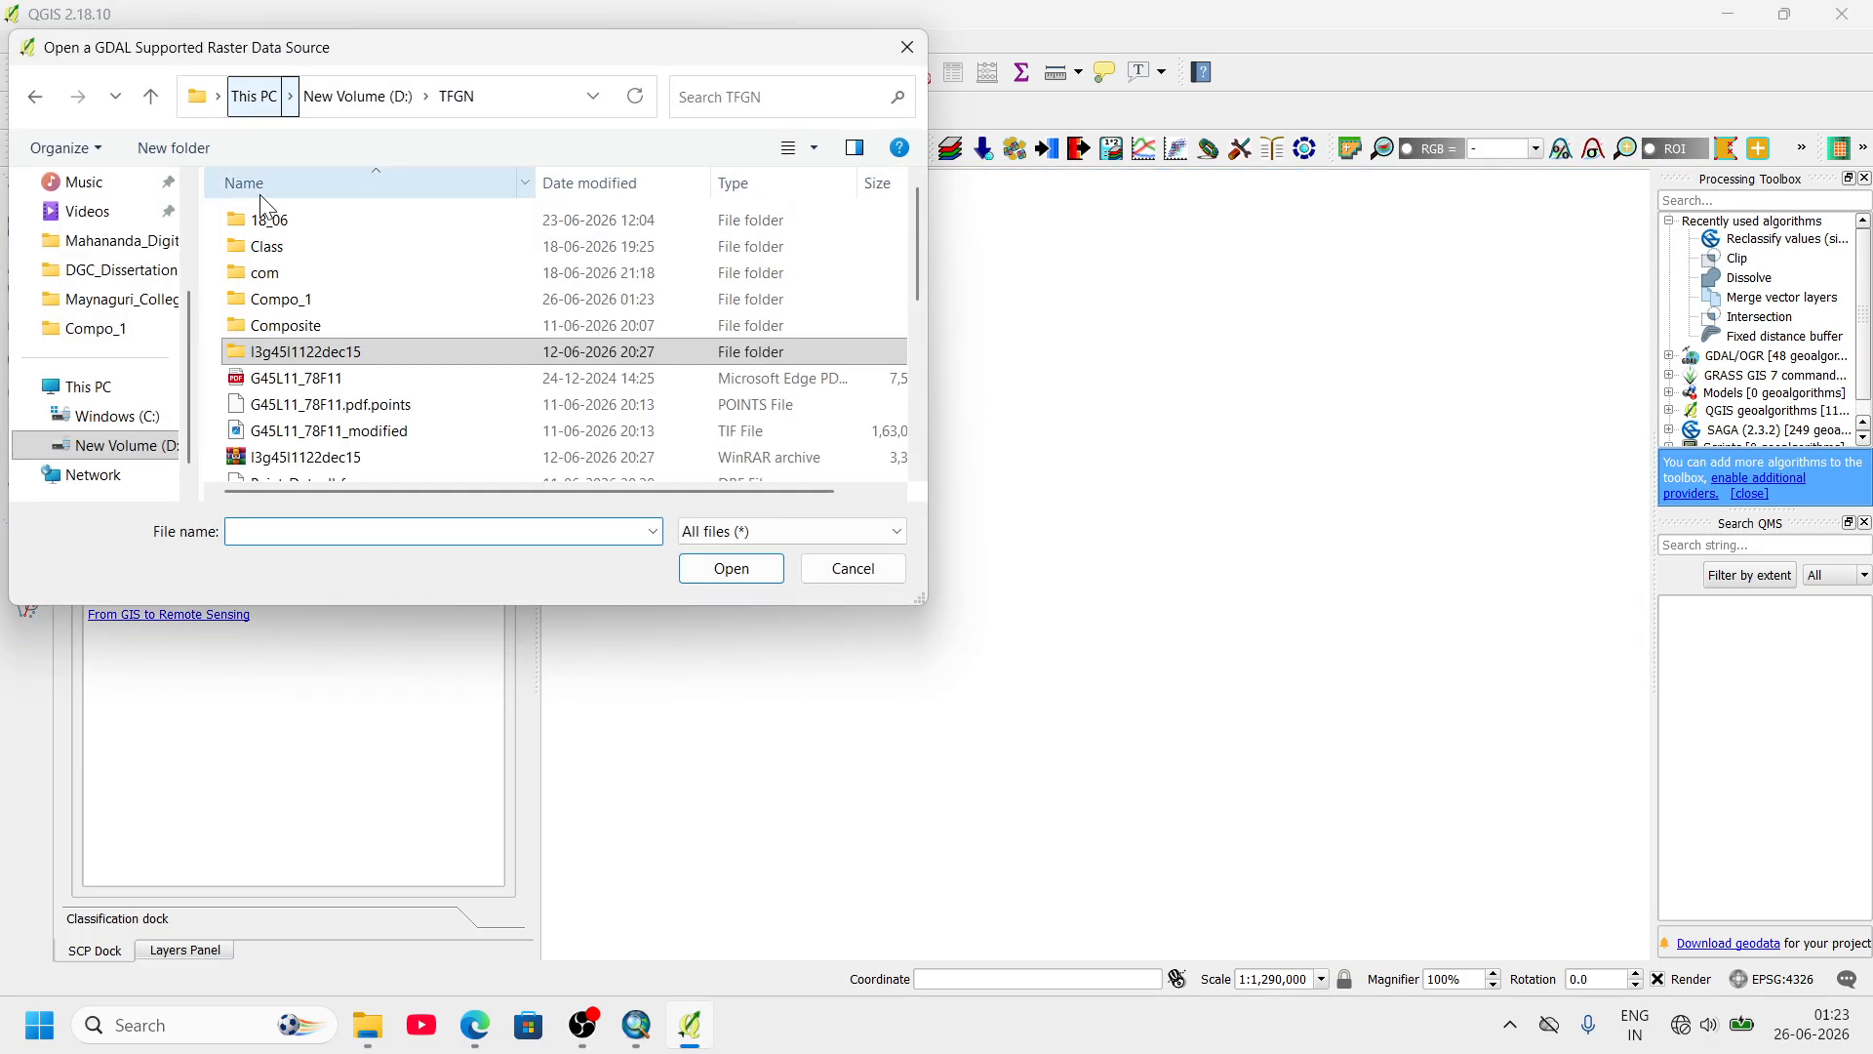
double_click(307, 303)
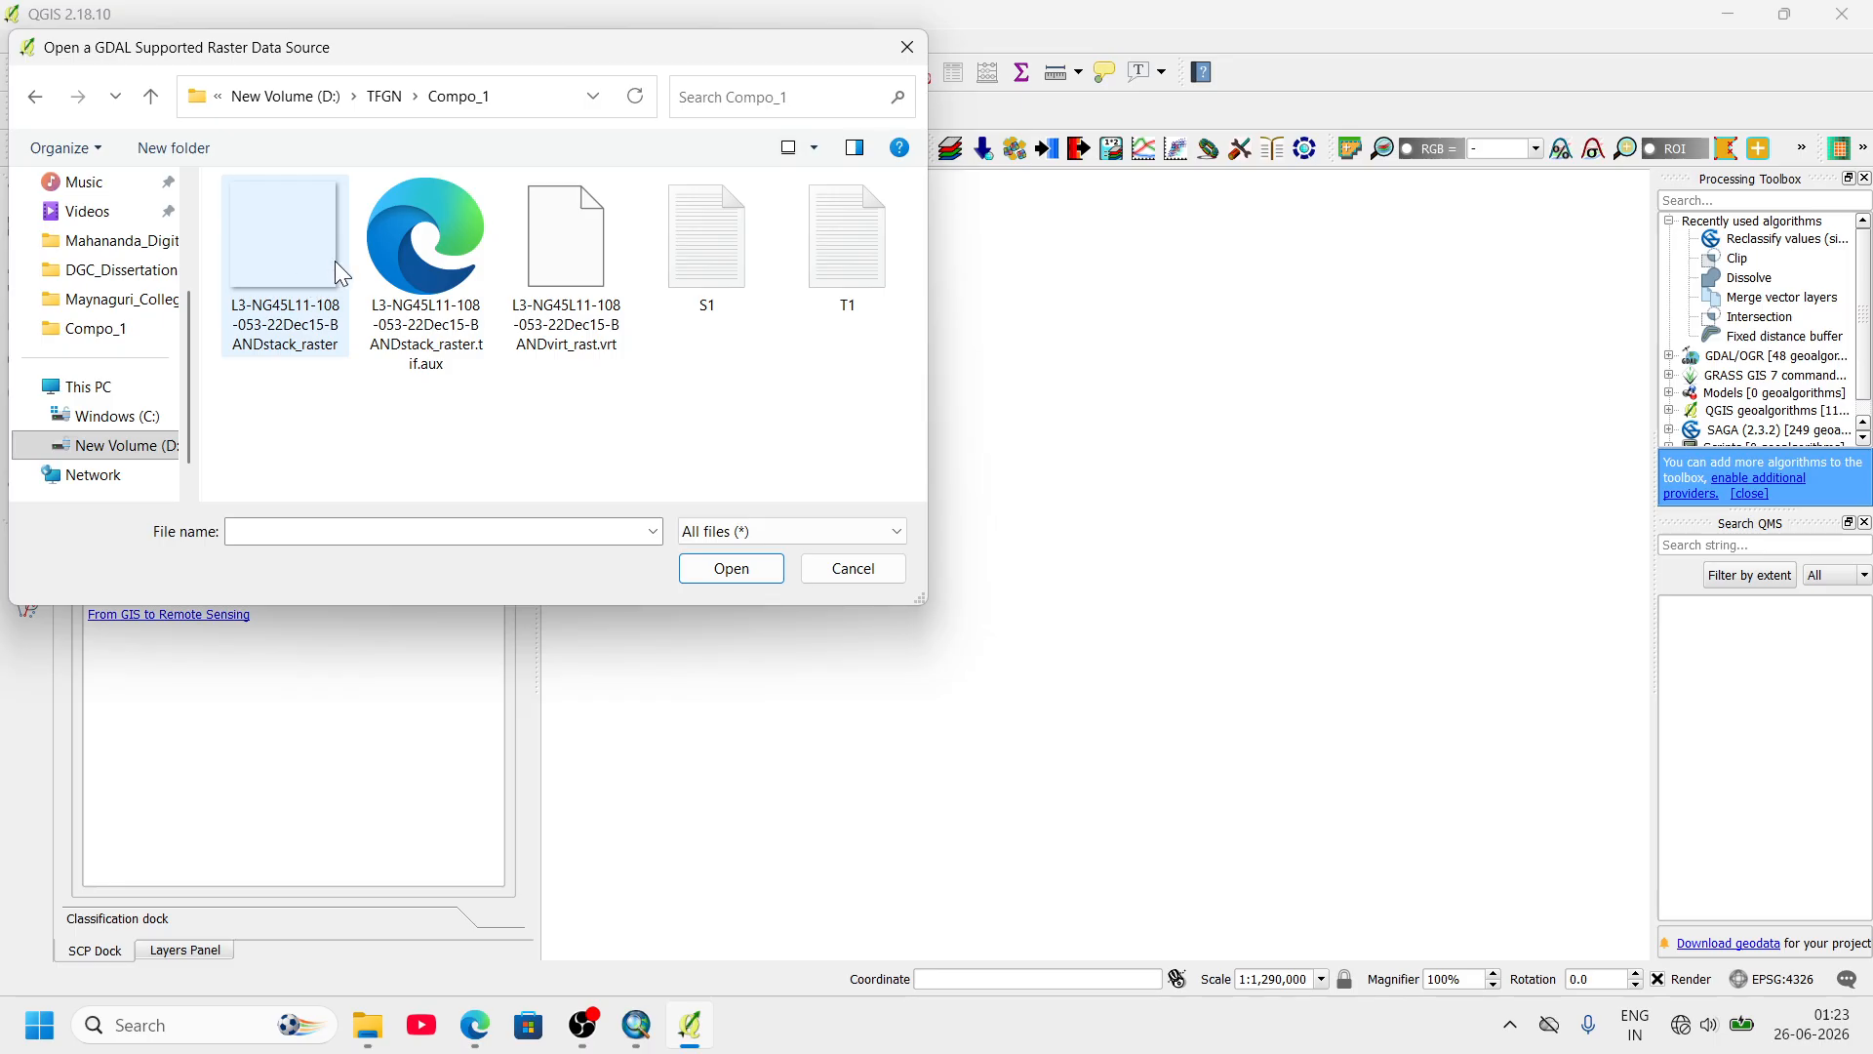
click(289, 280)
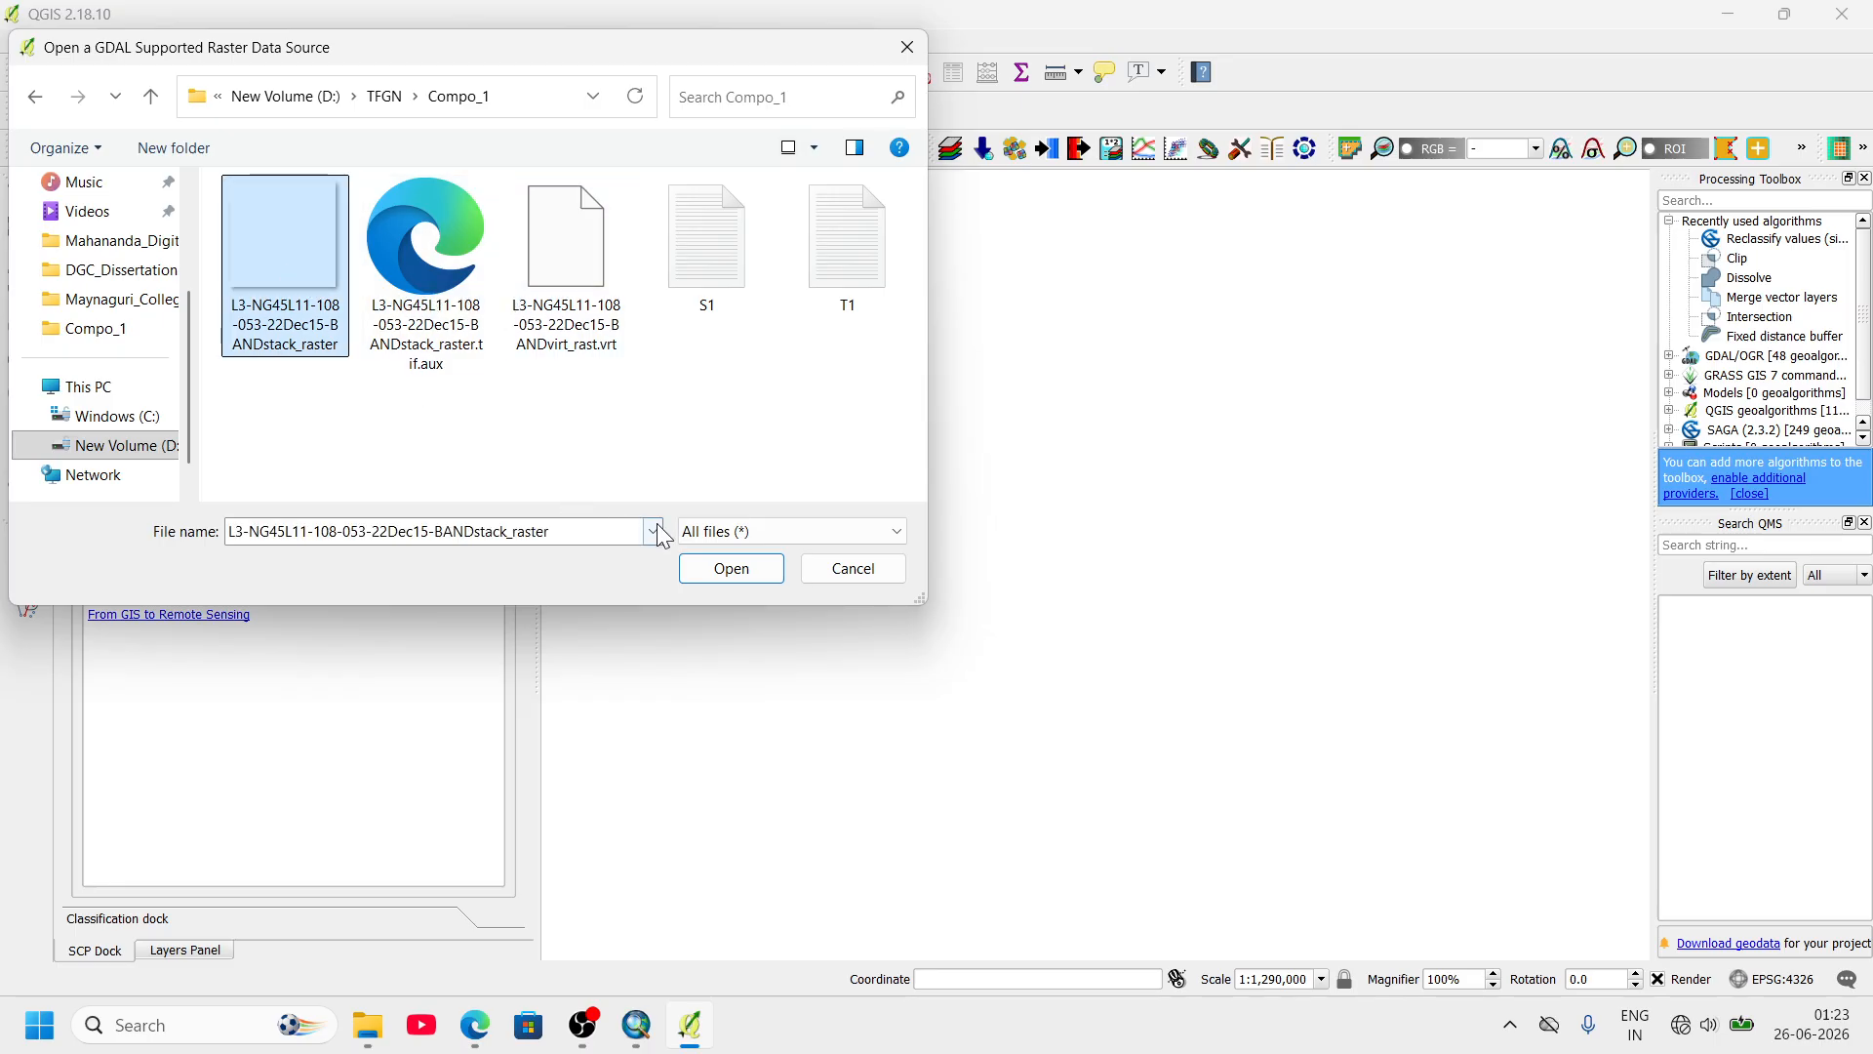
click(733, 568)
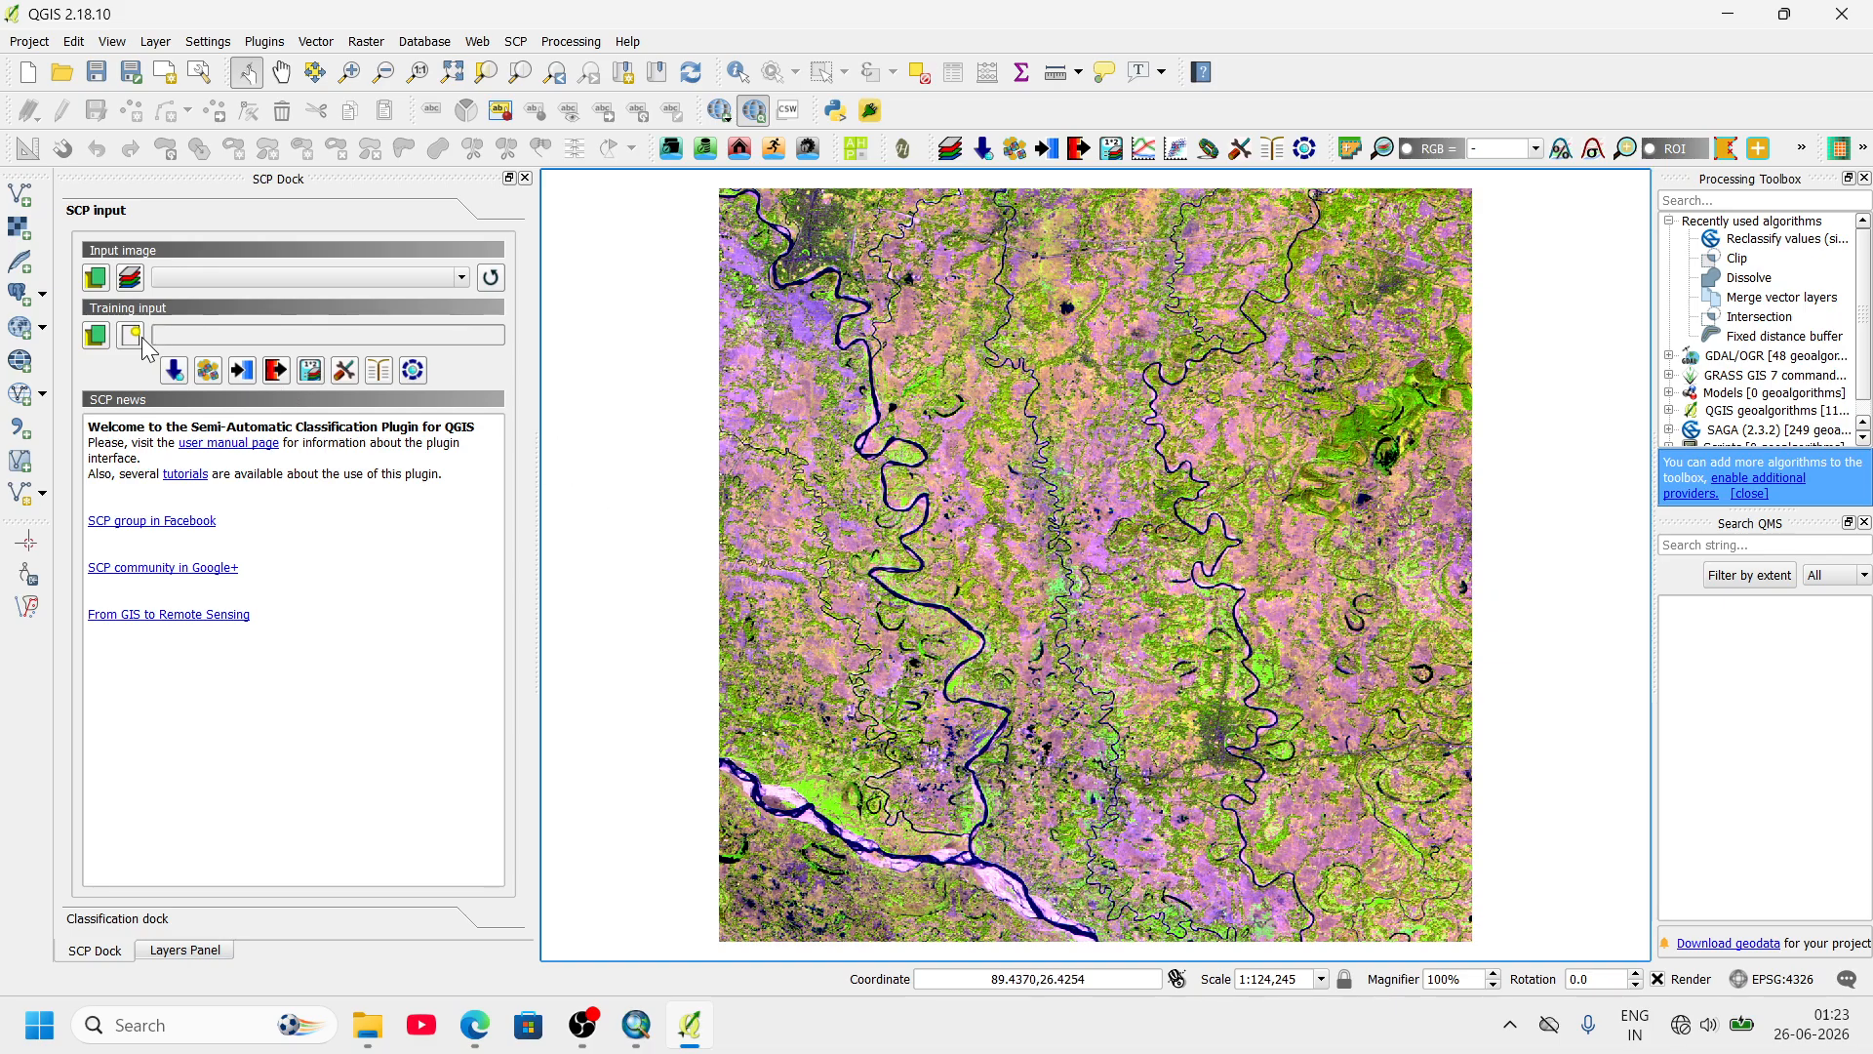
click(491, 276)
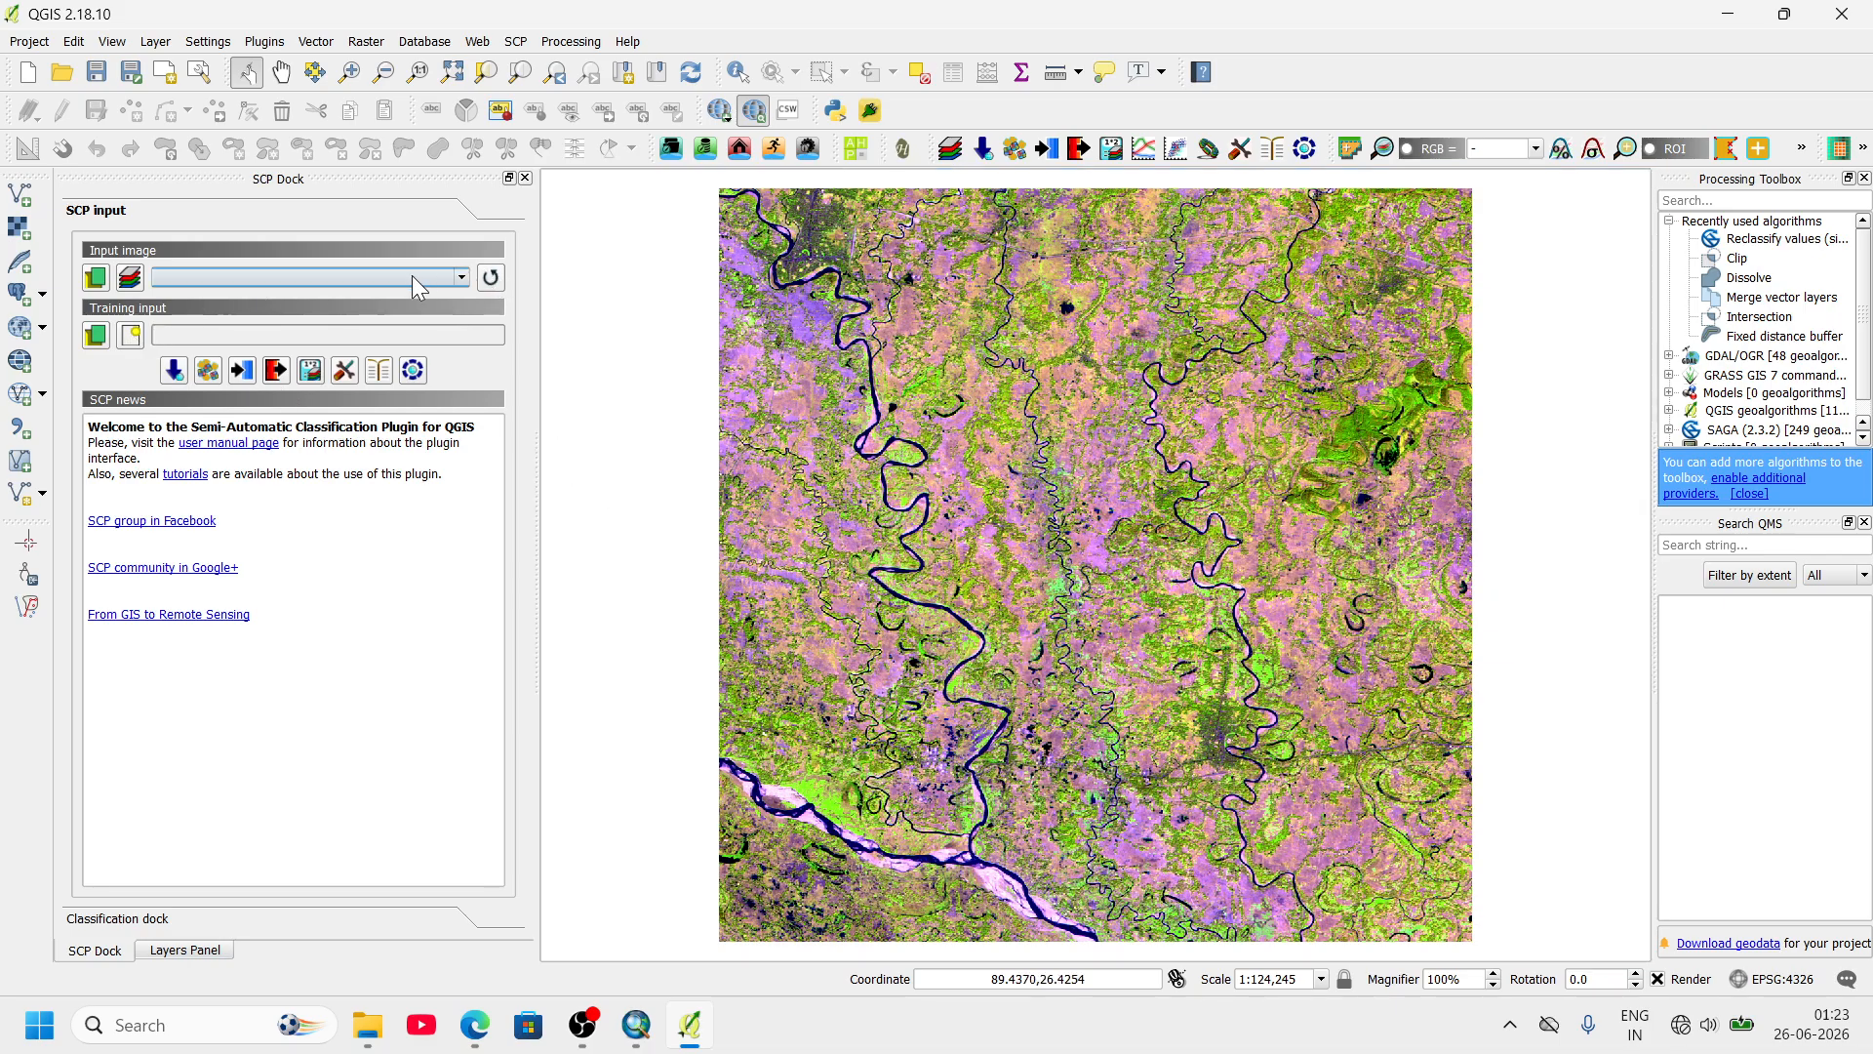
click(411, 277)
click(298, 313)
- Create a new SCP training input file named T2 in the Compo_1 folder
click(139, 328)
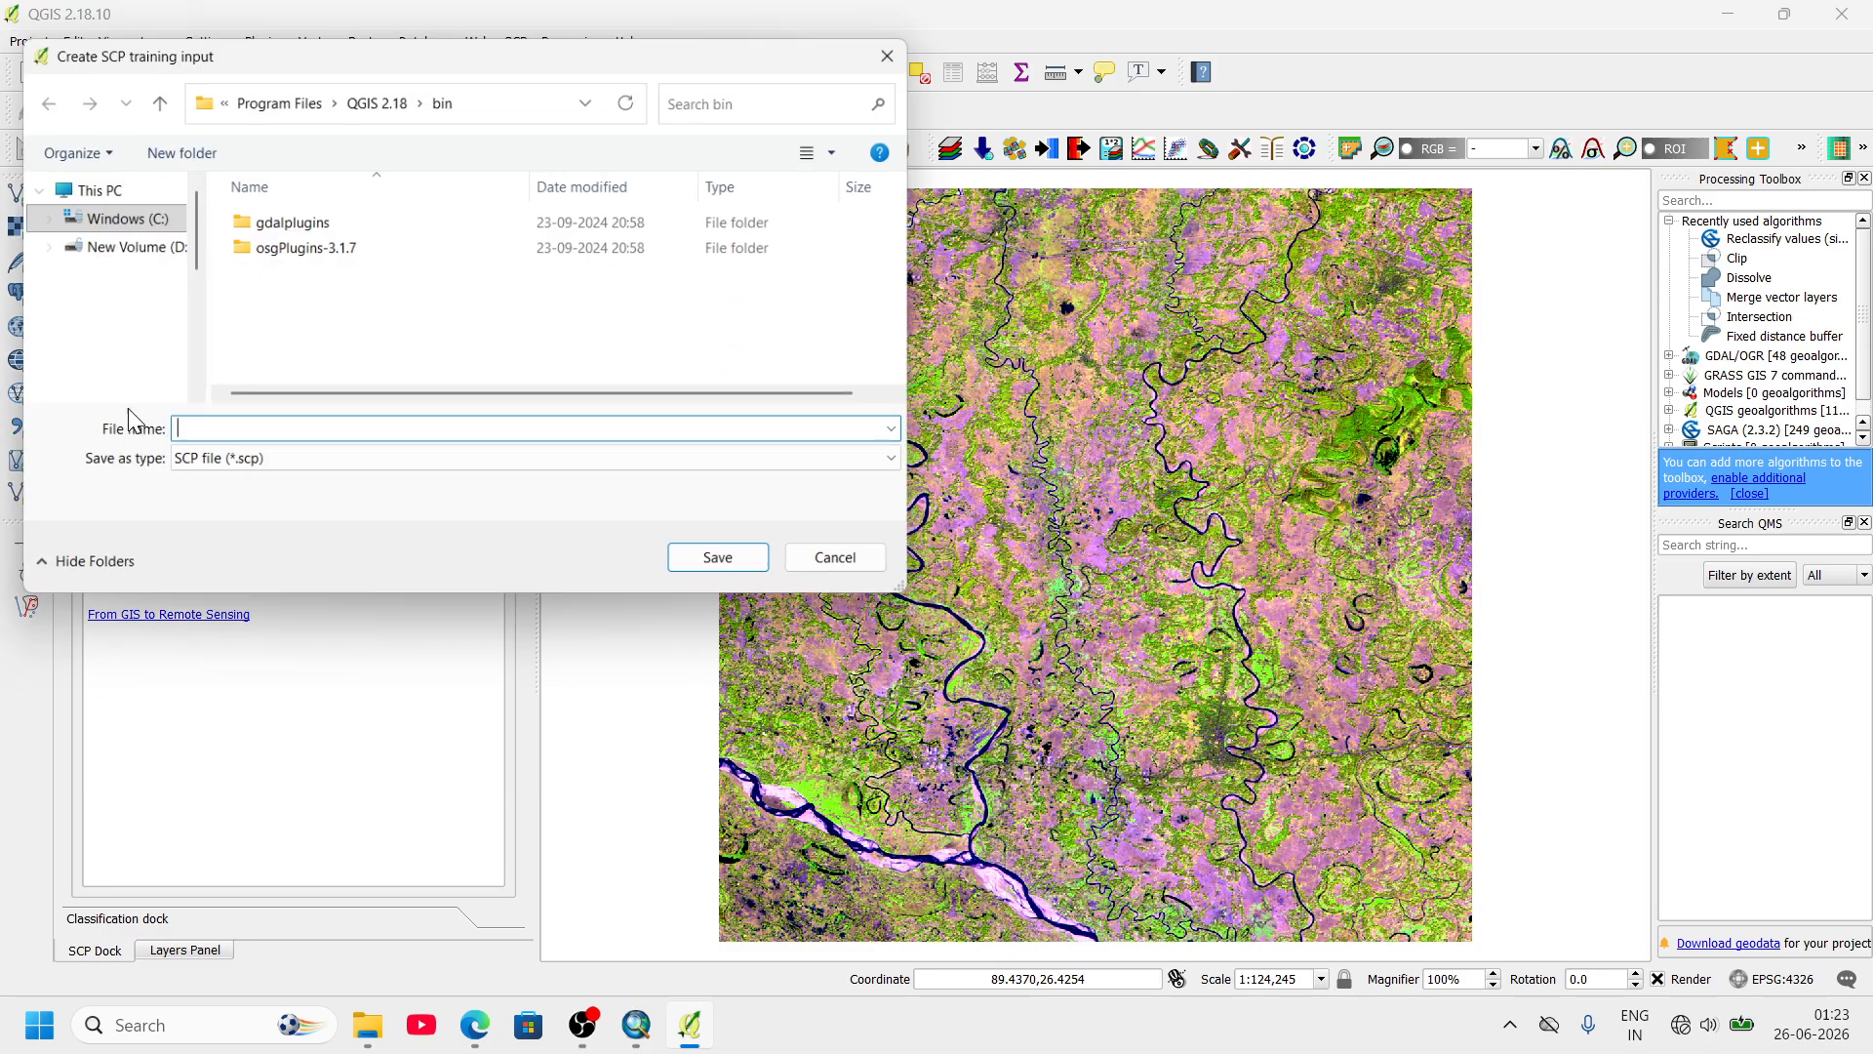
click(109, 277)
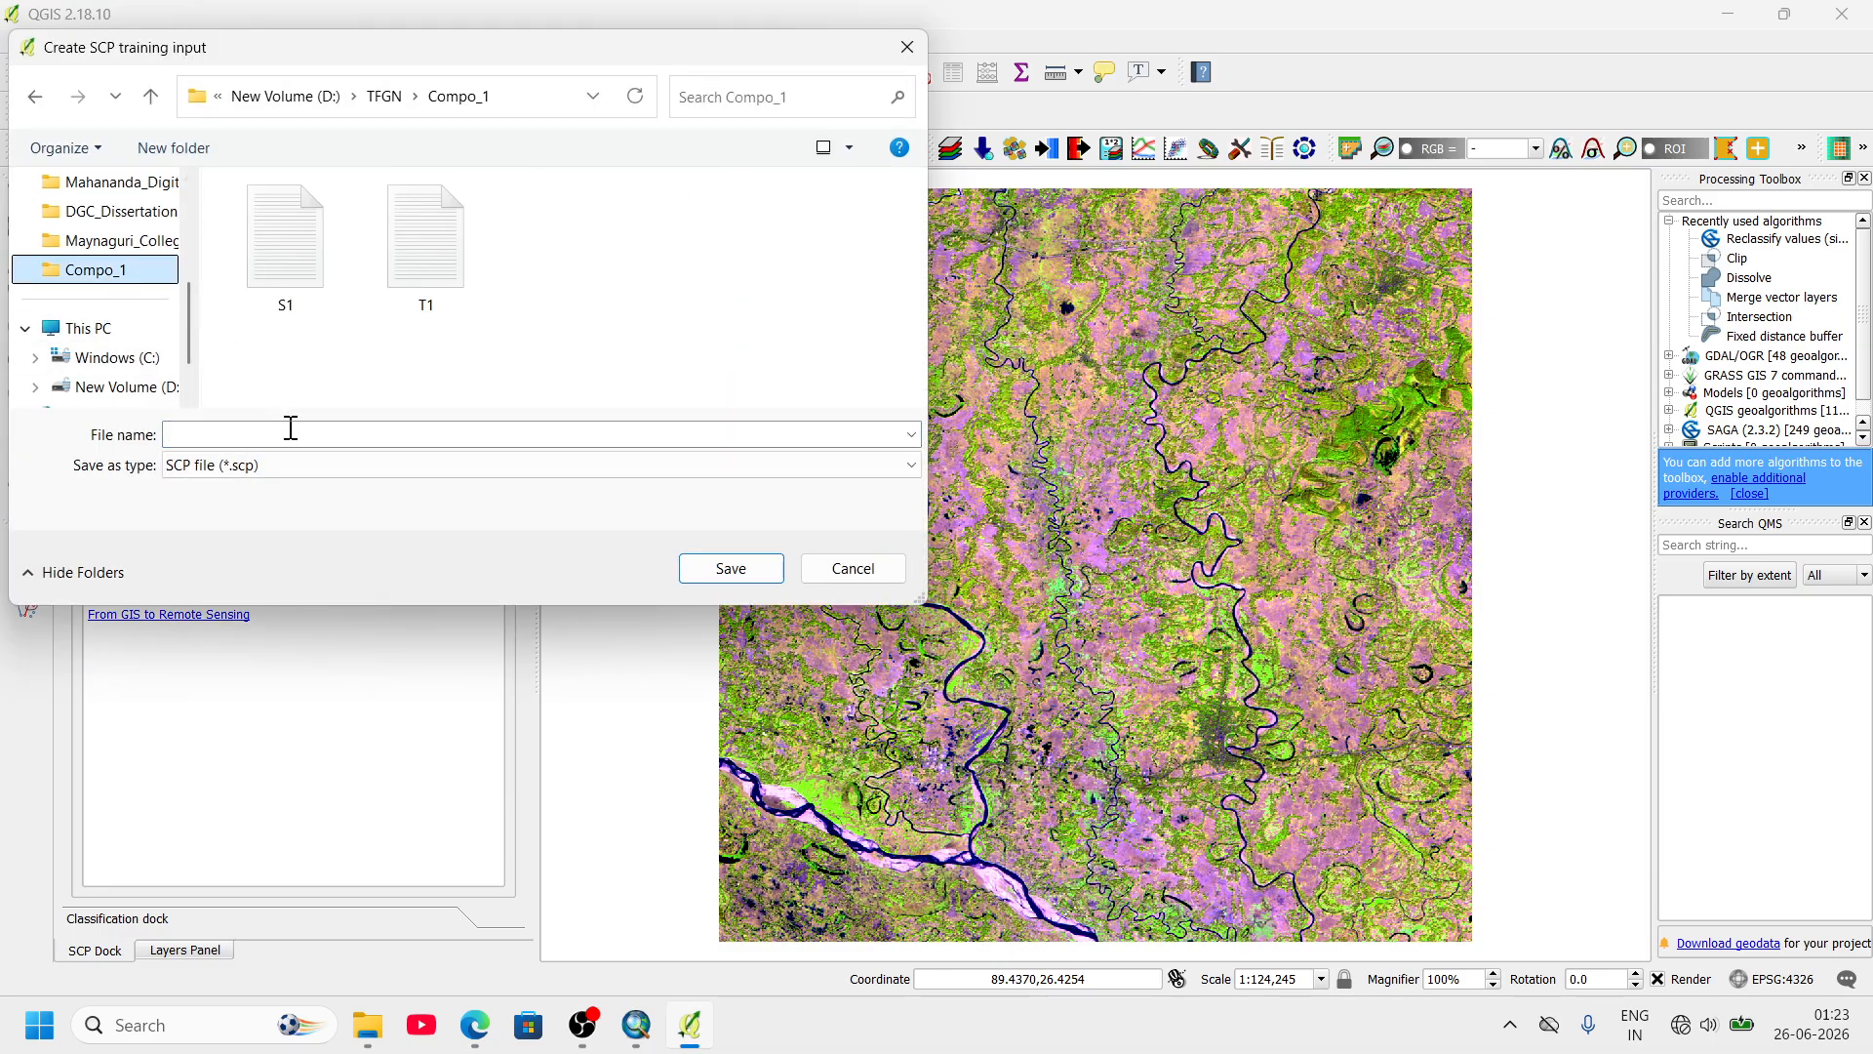
click(286, 431)
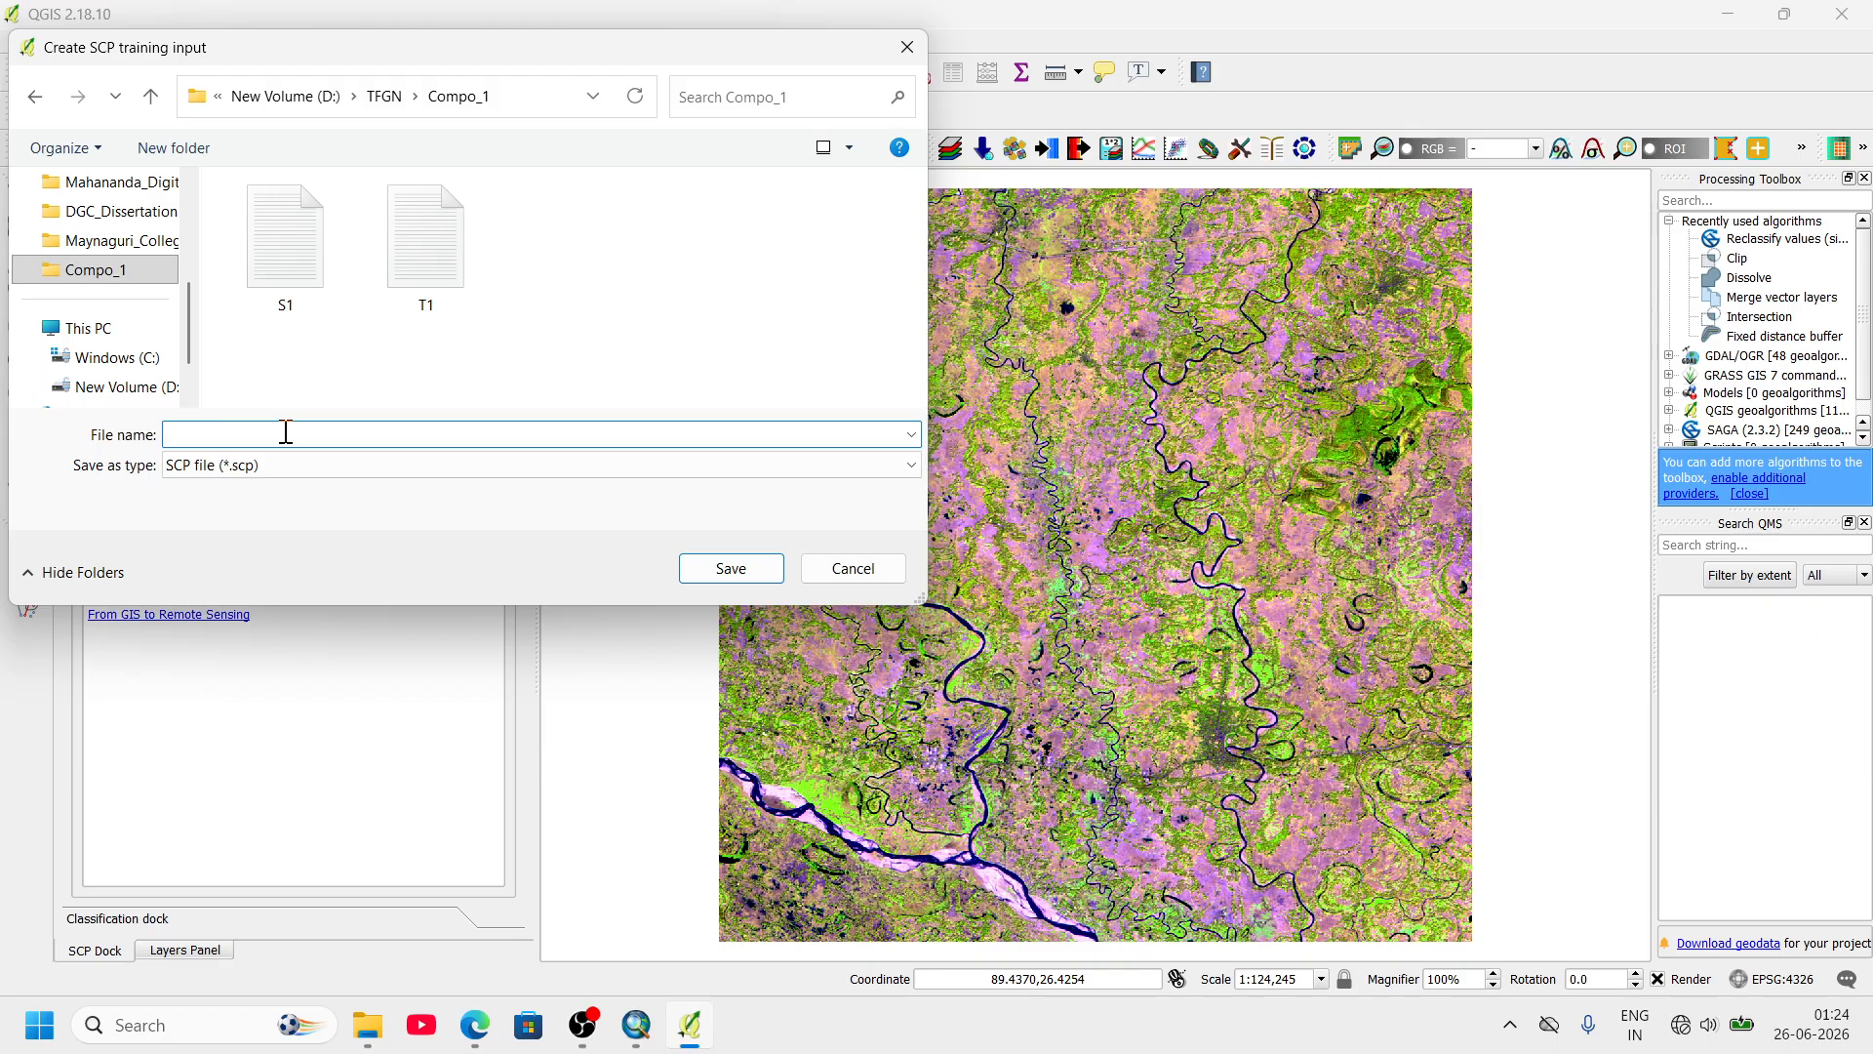
text(T2)
key(Return)
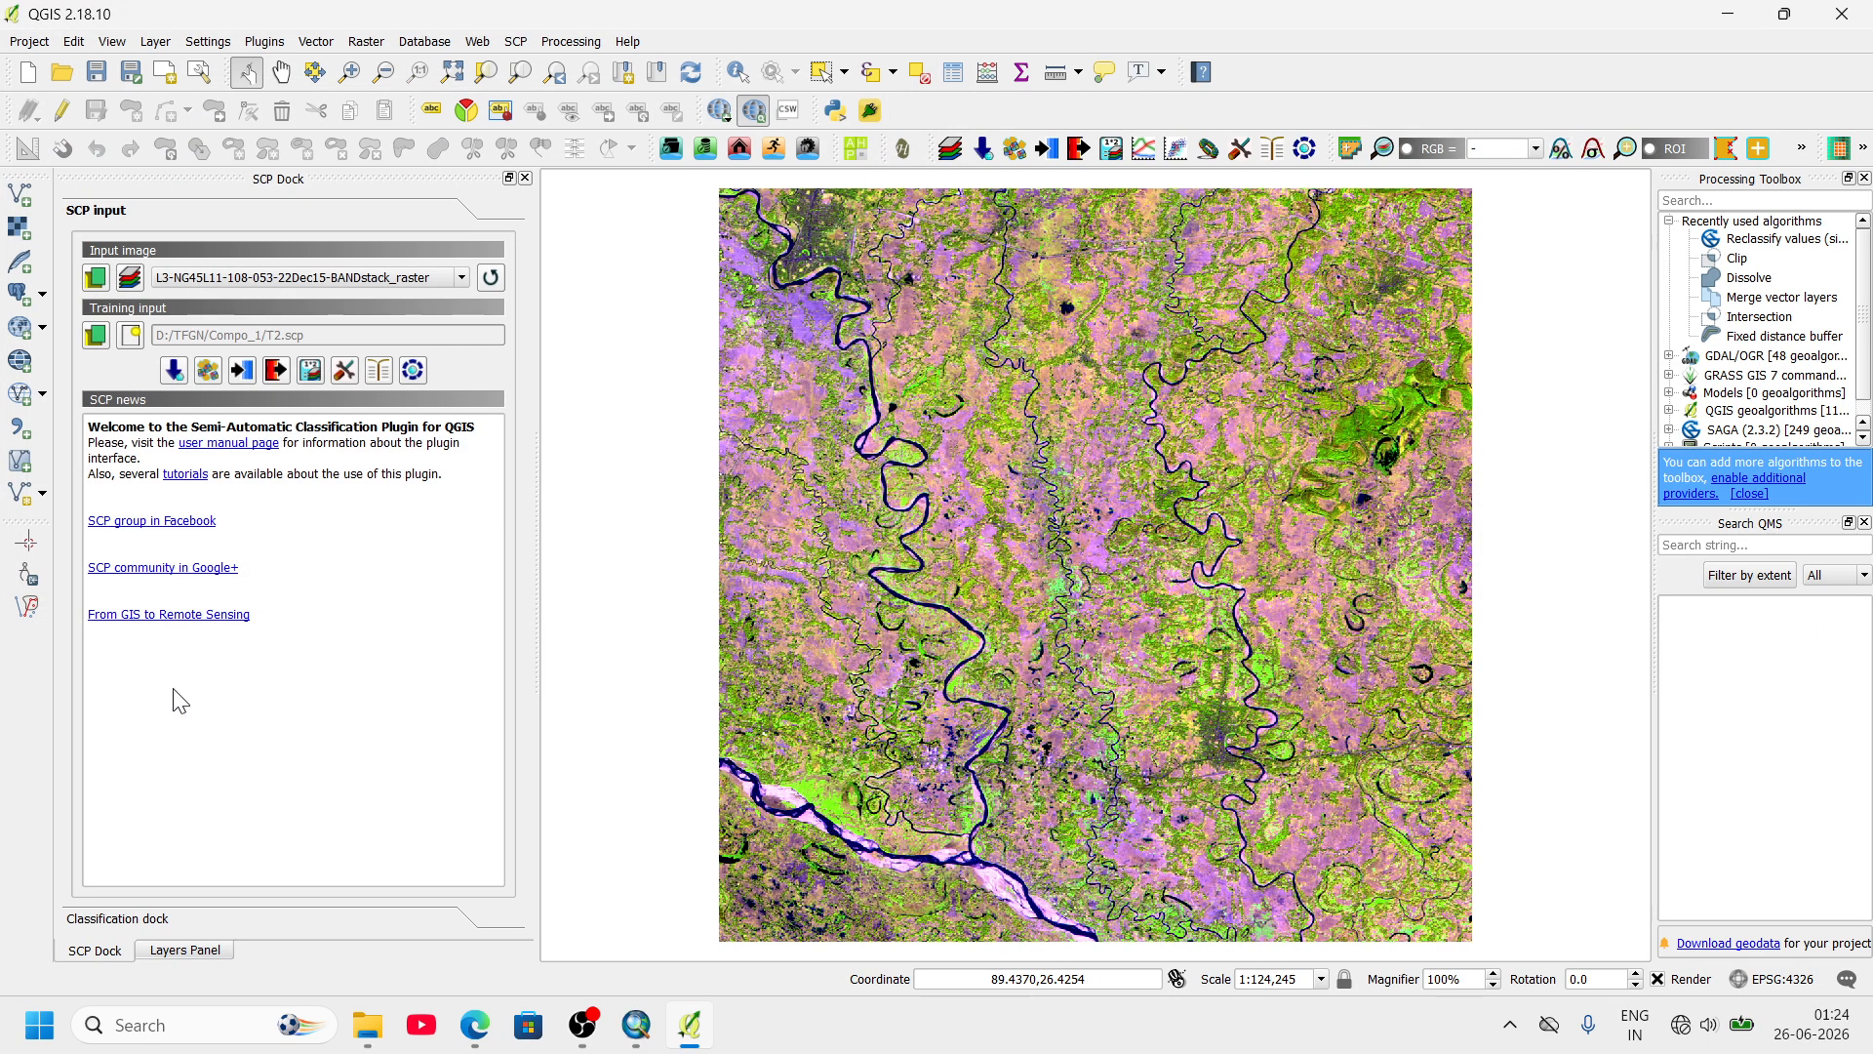
- From the classification dock, draw a closed nine-point ROI polygon on the bright green vegetation just north of the wide river's sand bar
click(137, 921)
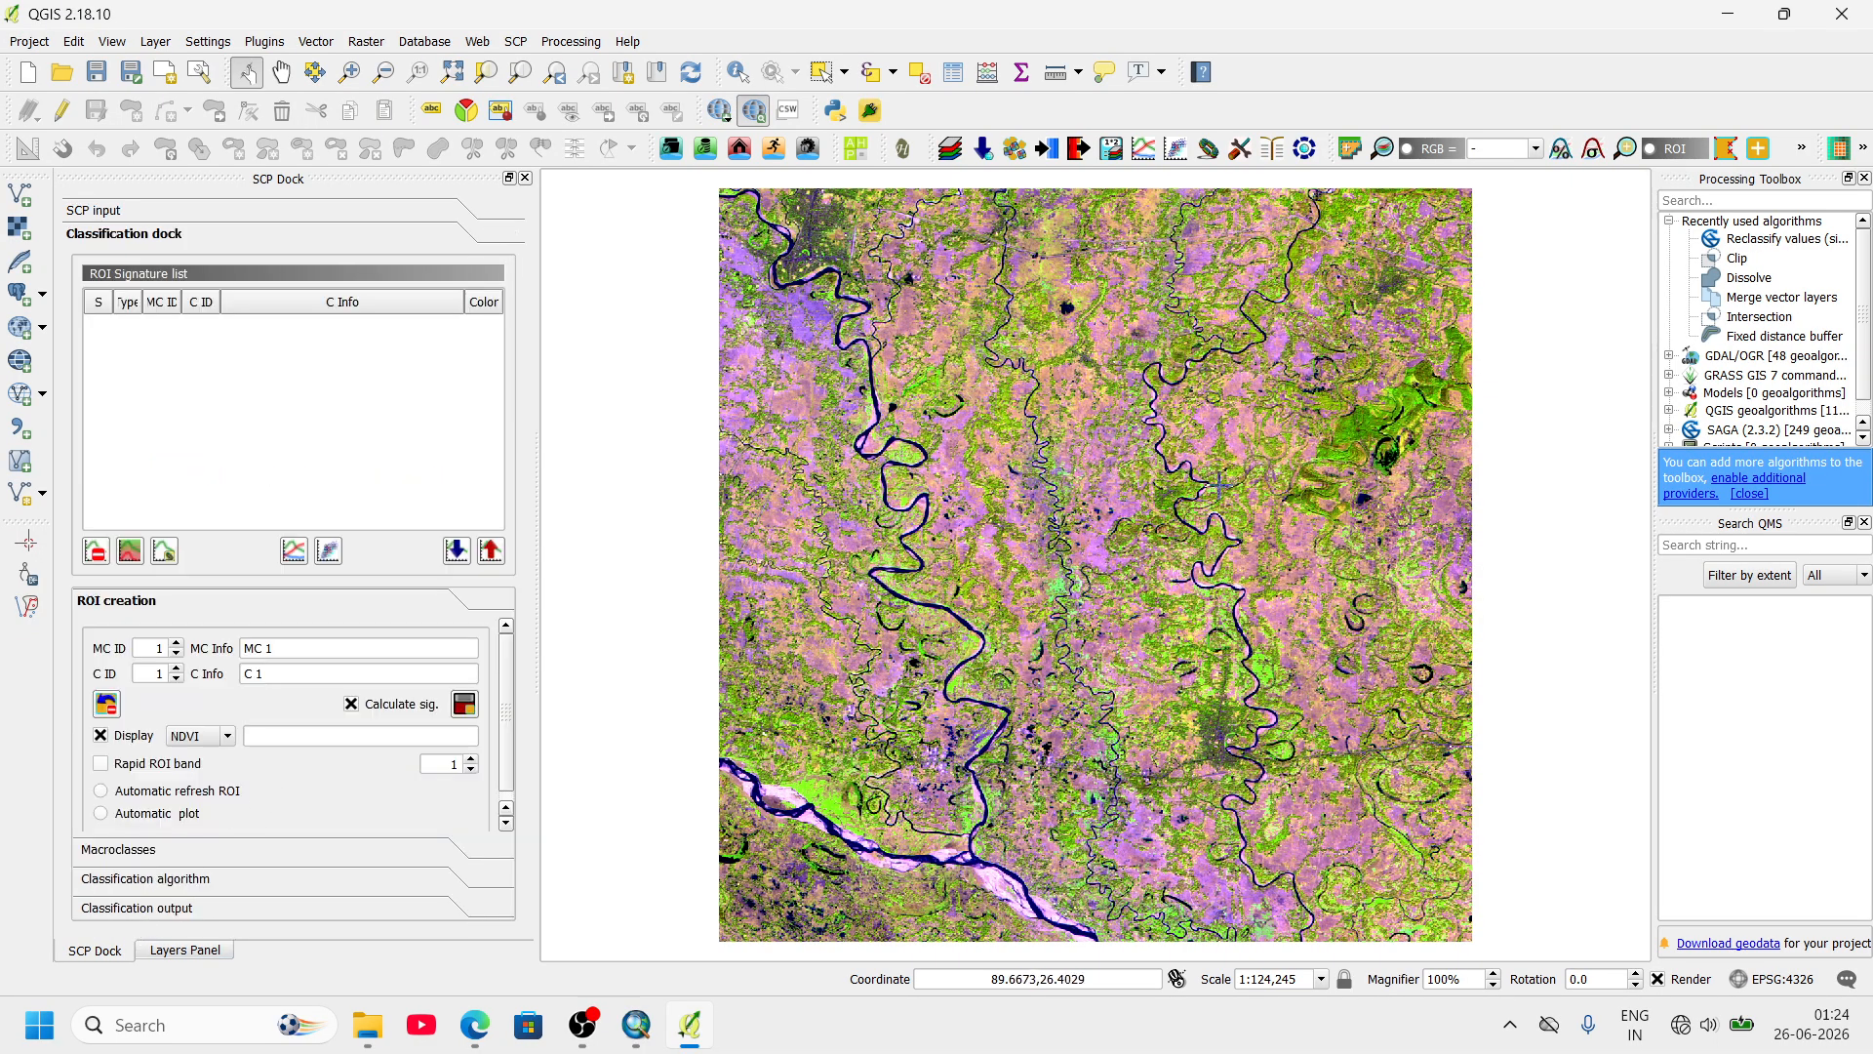
scroll(837, 720, up, 1)
scroll(868, 449, down, 2)
scroll(846, 588, up, 3)
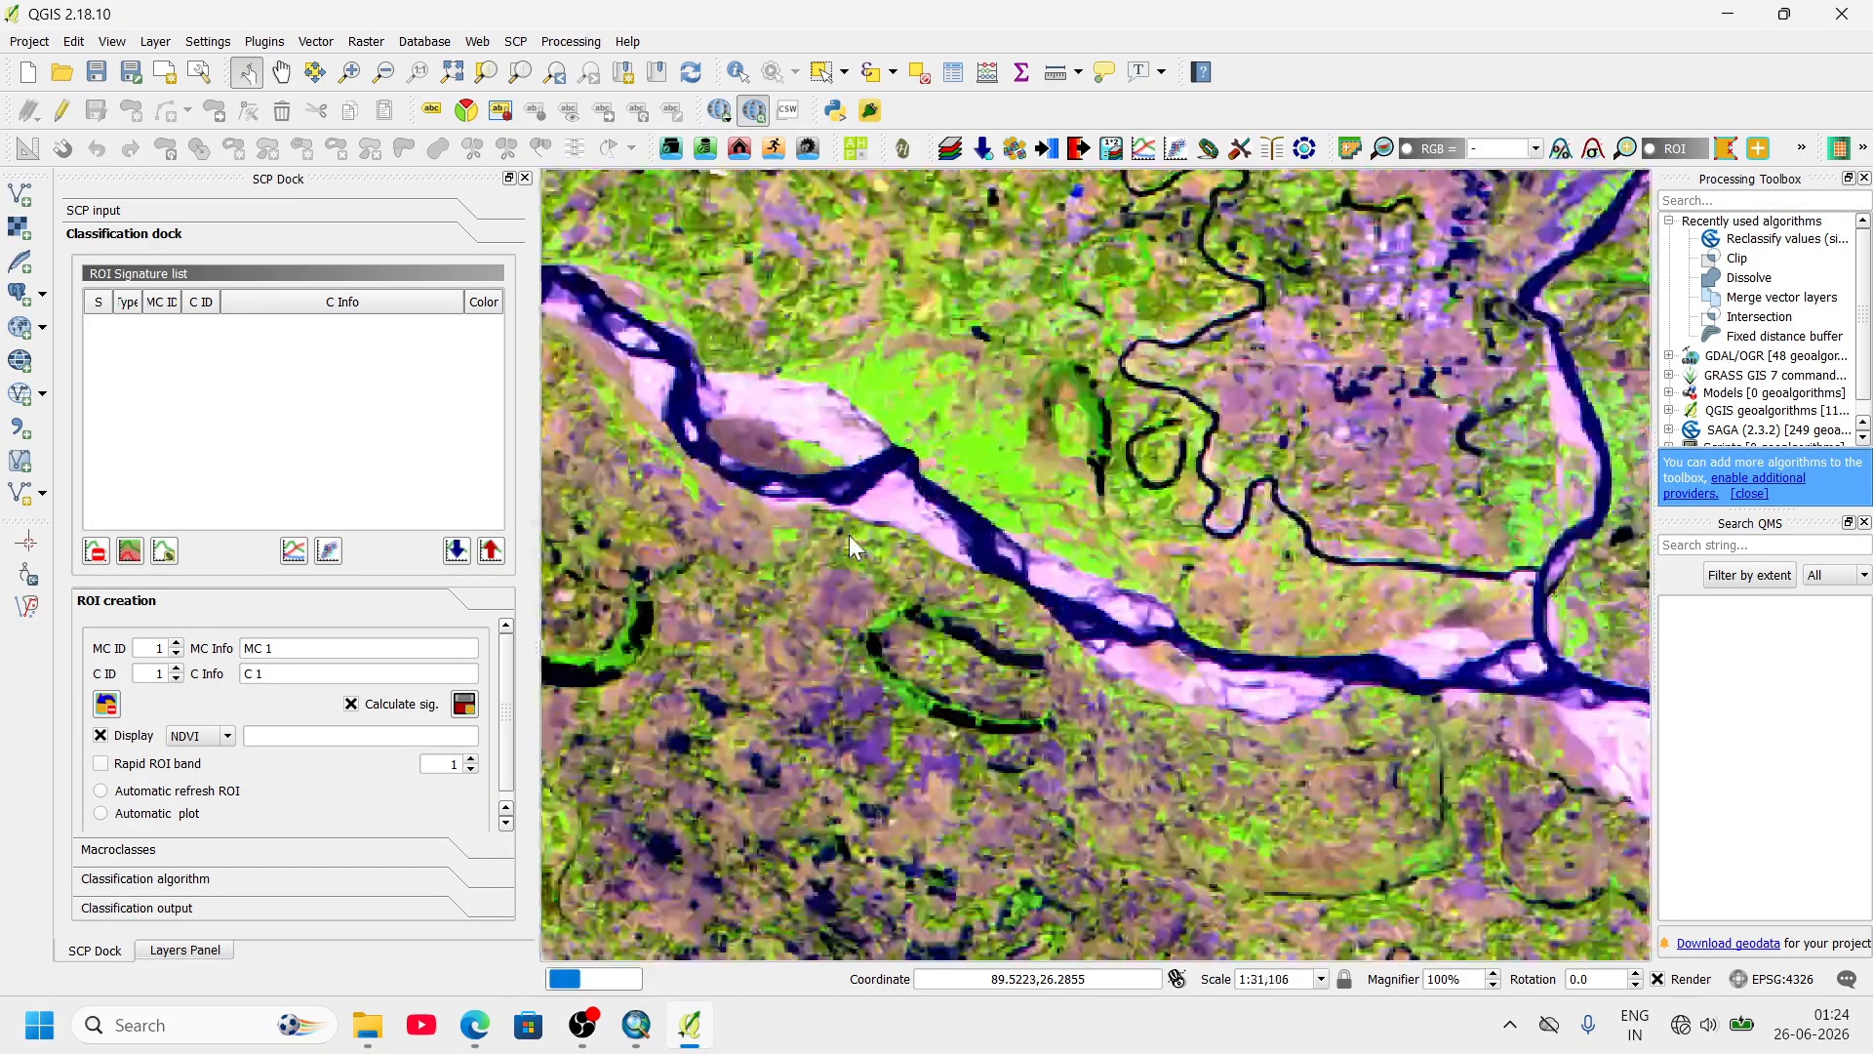
click(1726, 148)
click(872, 372)
click(898, 365)
click(932, 384)
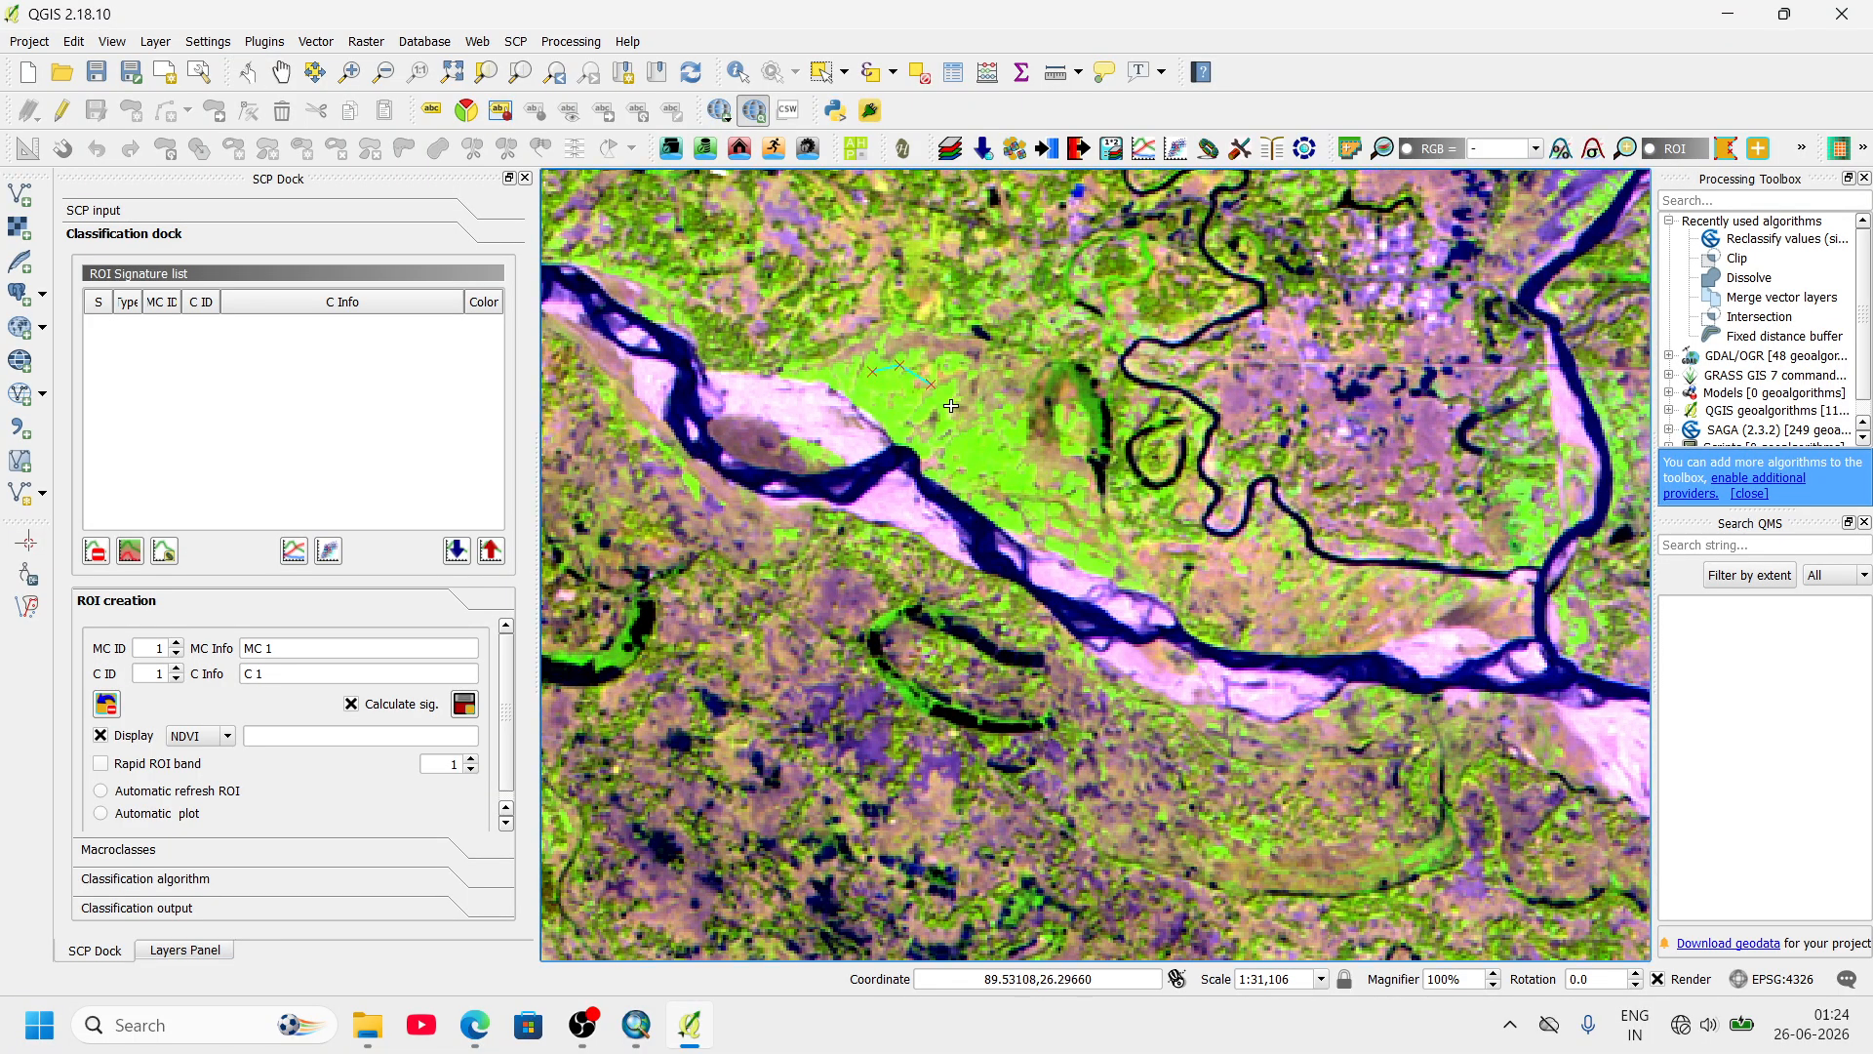
click(964, 418)
click(1006, 448)
click(1009, 475)
click(961, 456)
click(937, 441)
click(899, 427)
right_click(866, 377)
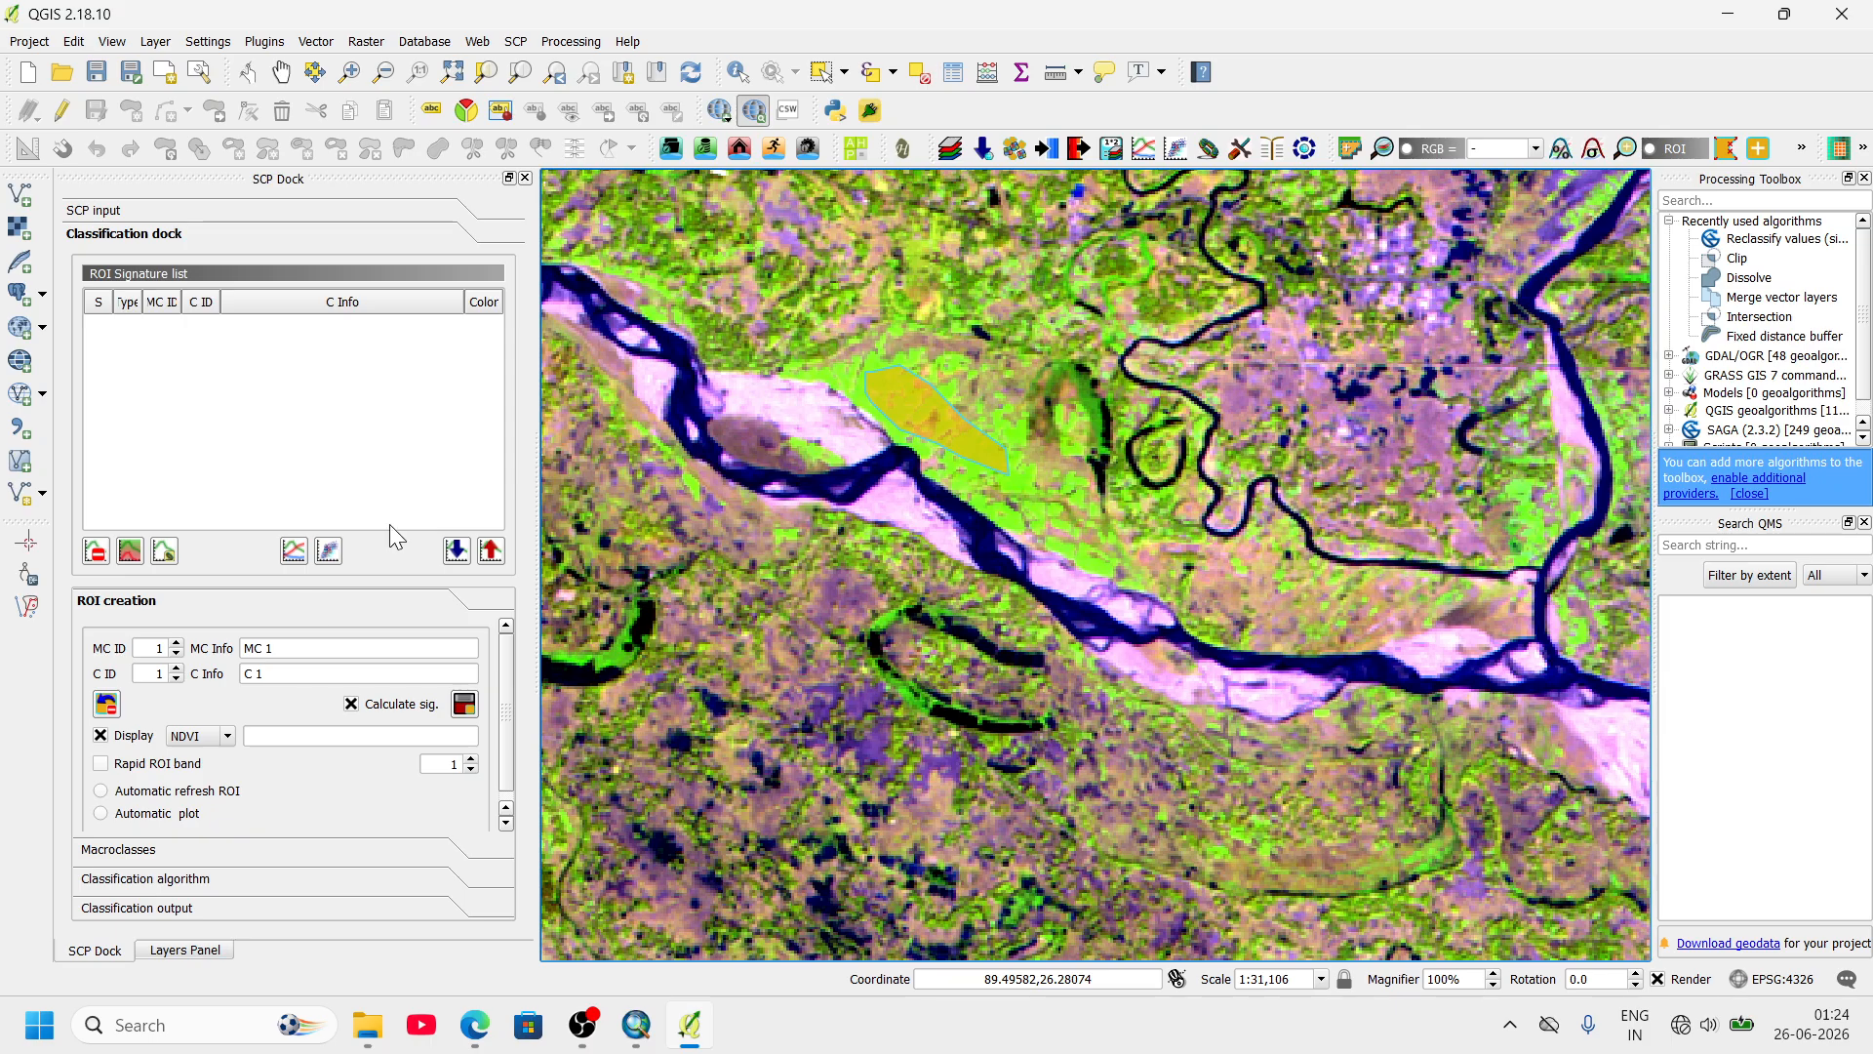
- Set both the macroclass info and class info to Veg and save the vegetation ROI with its signature
drag(293, 649, 217, 660)
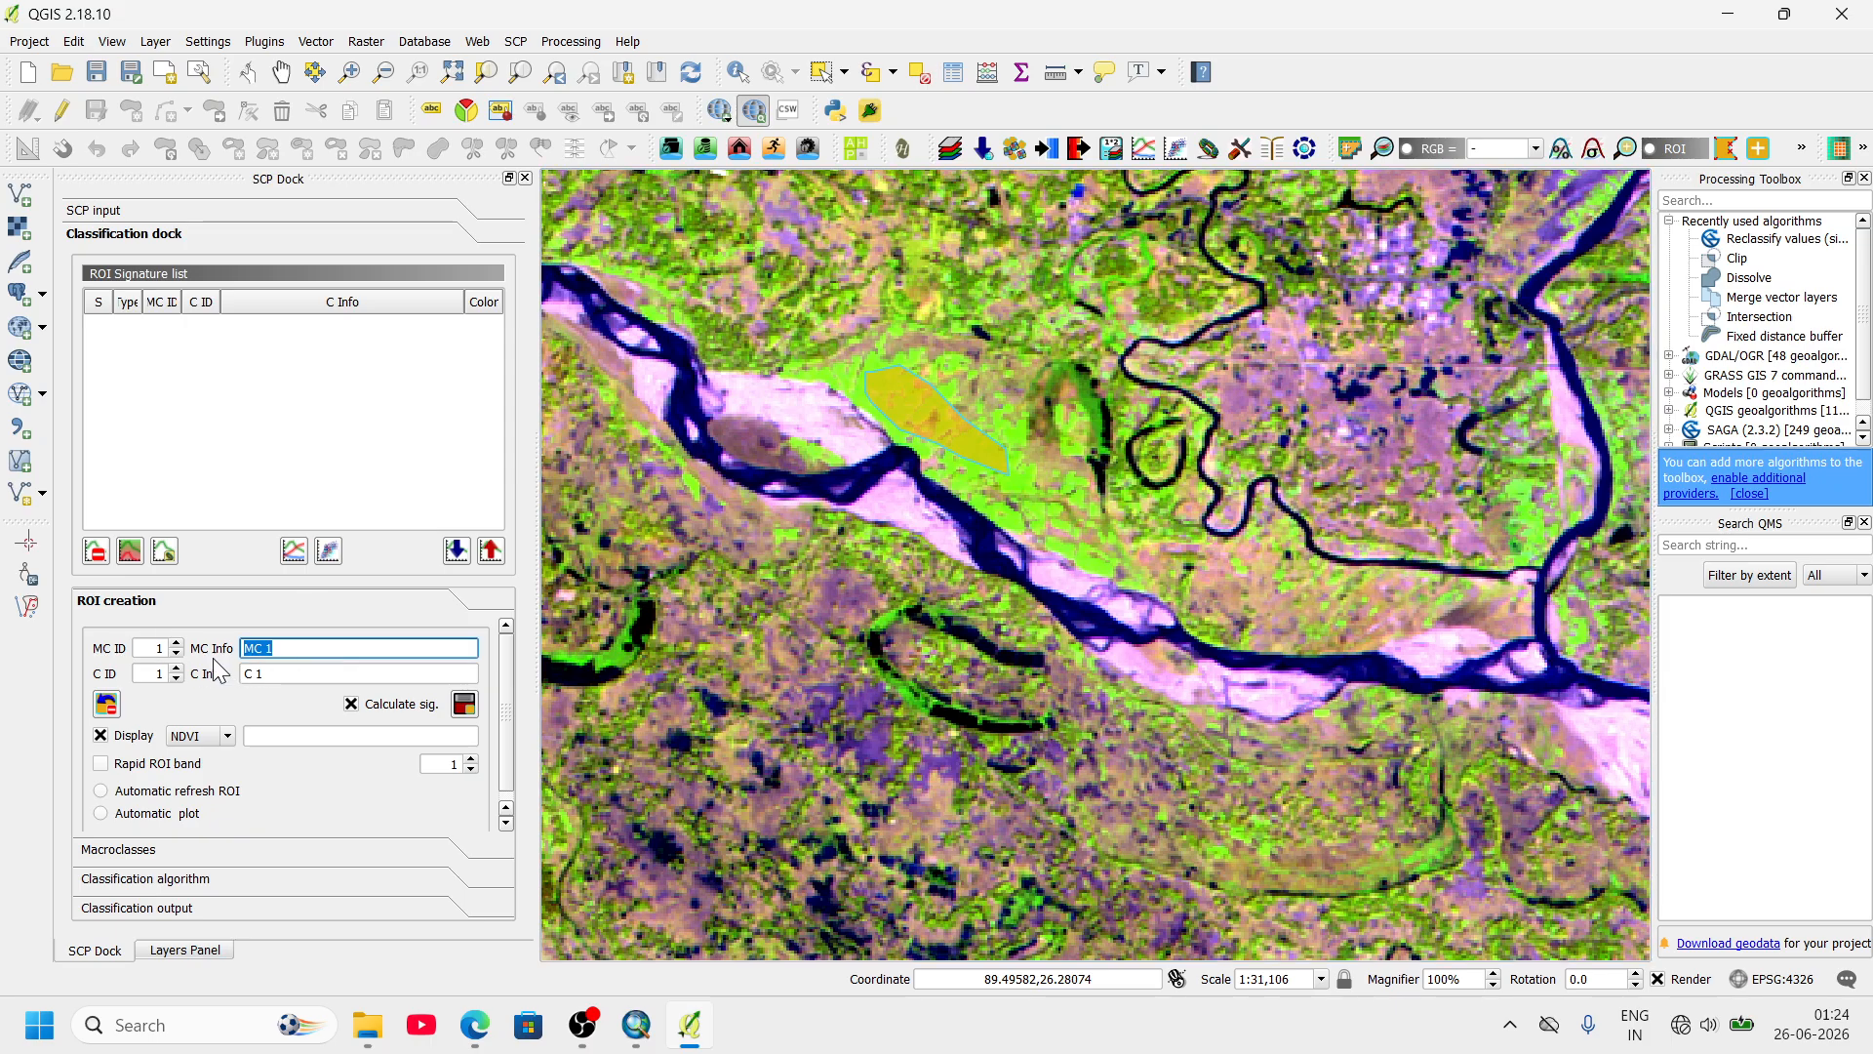
text(Veg)
drag(273, 675, 202, 686)
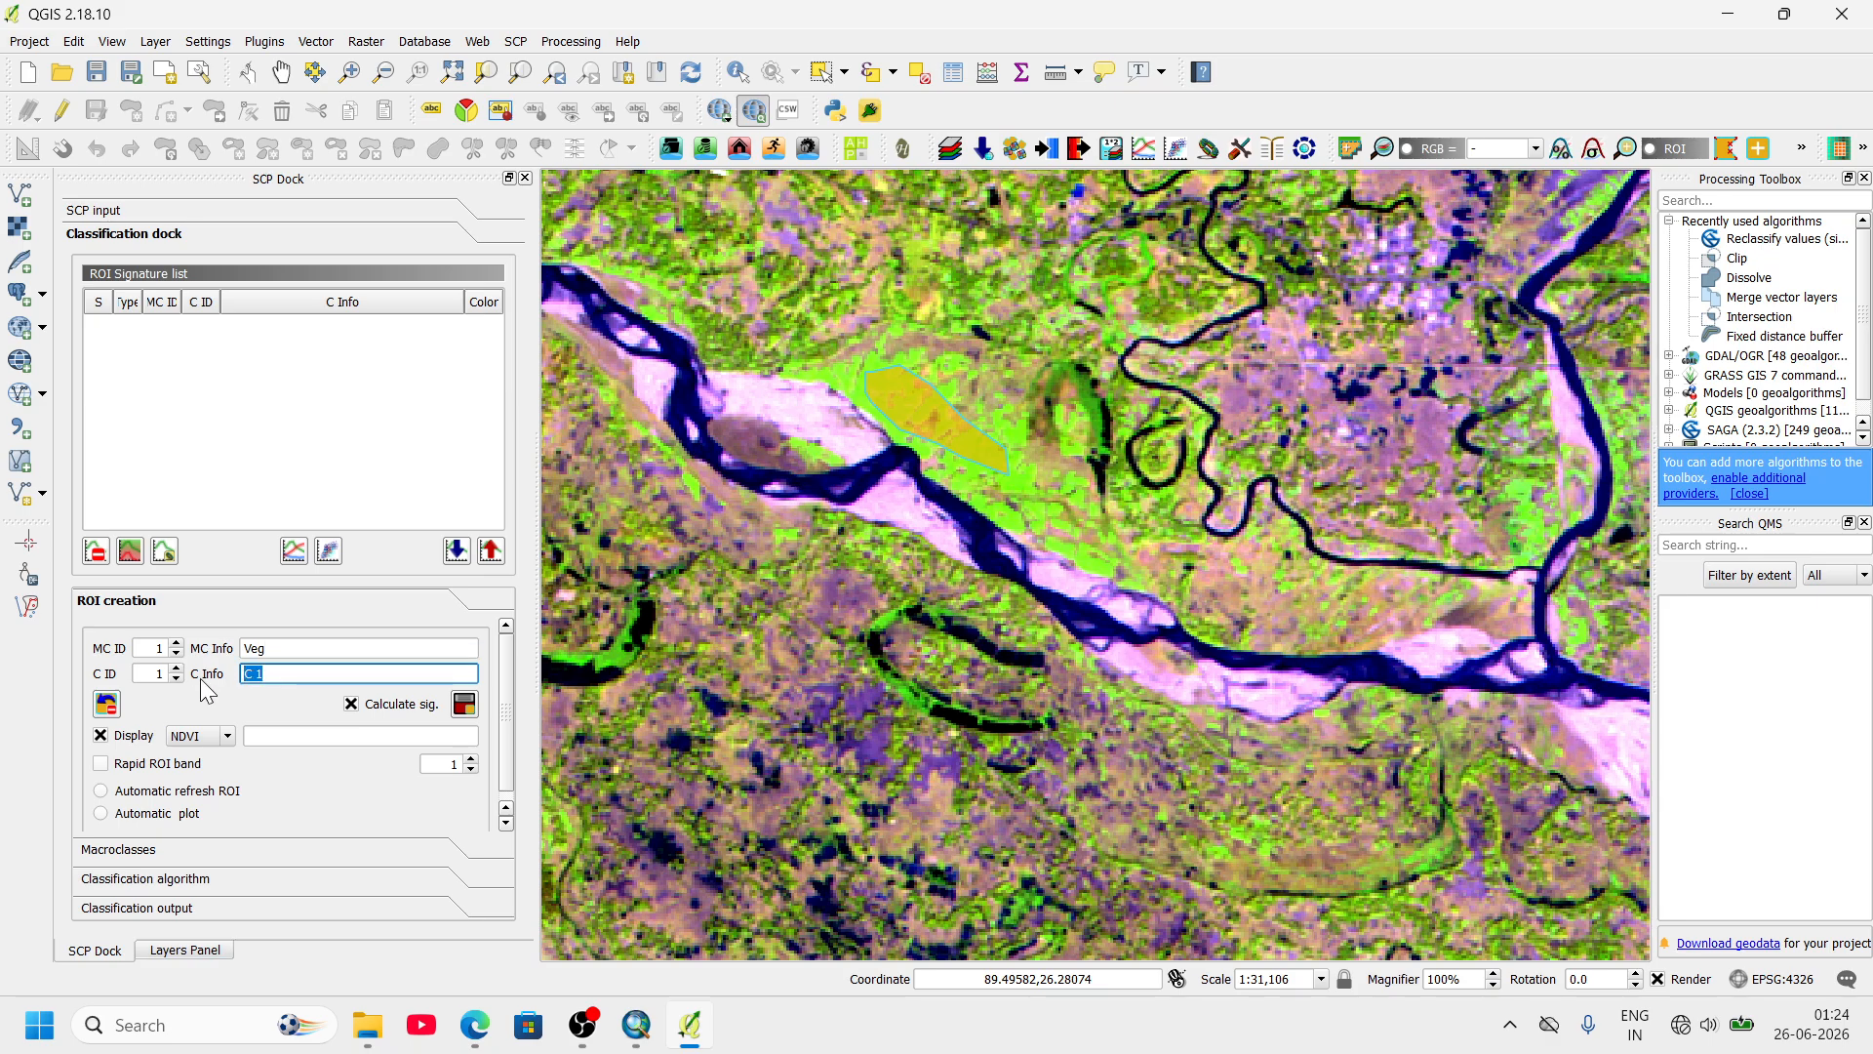
text(Veg)
click(464, 703)
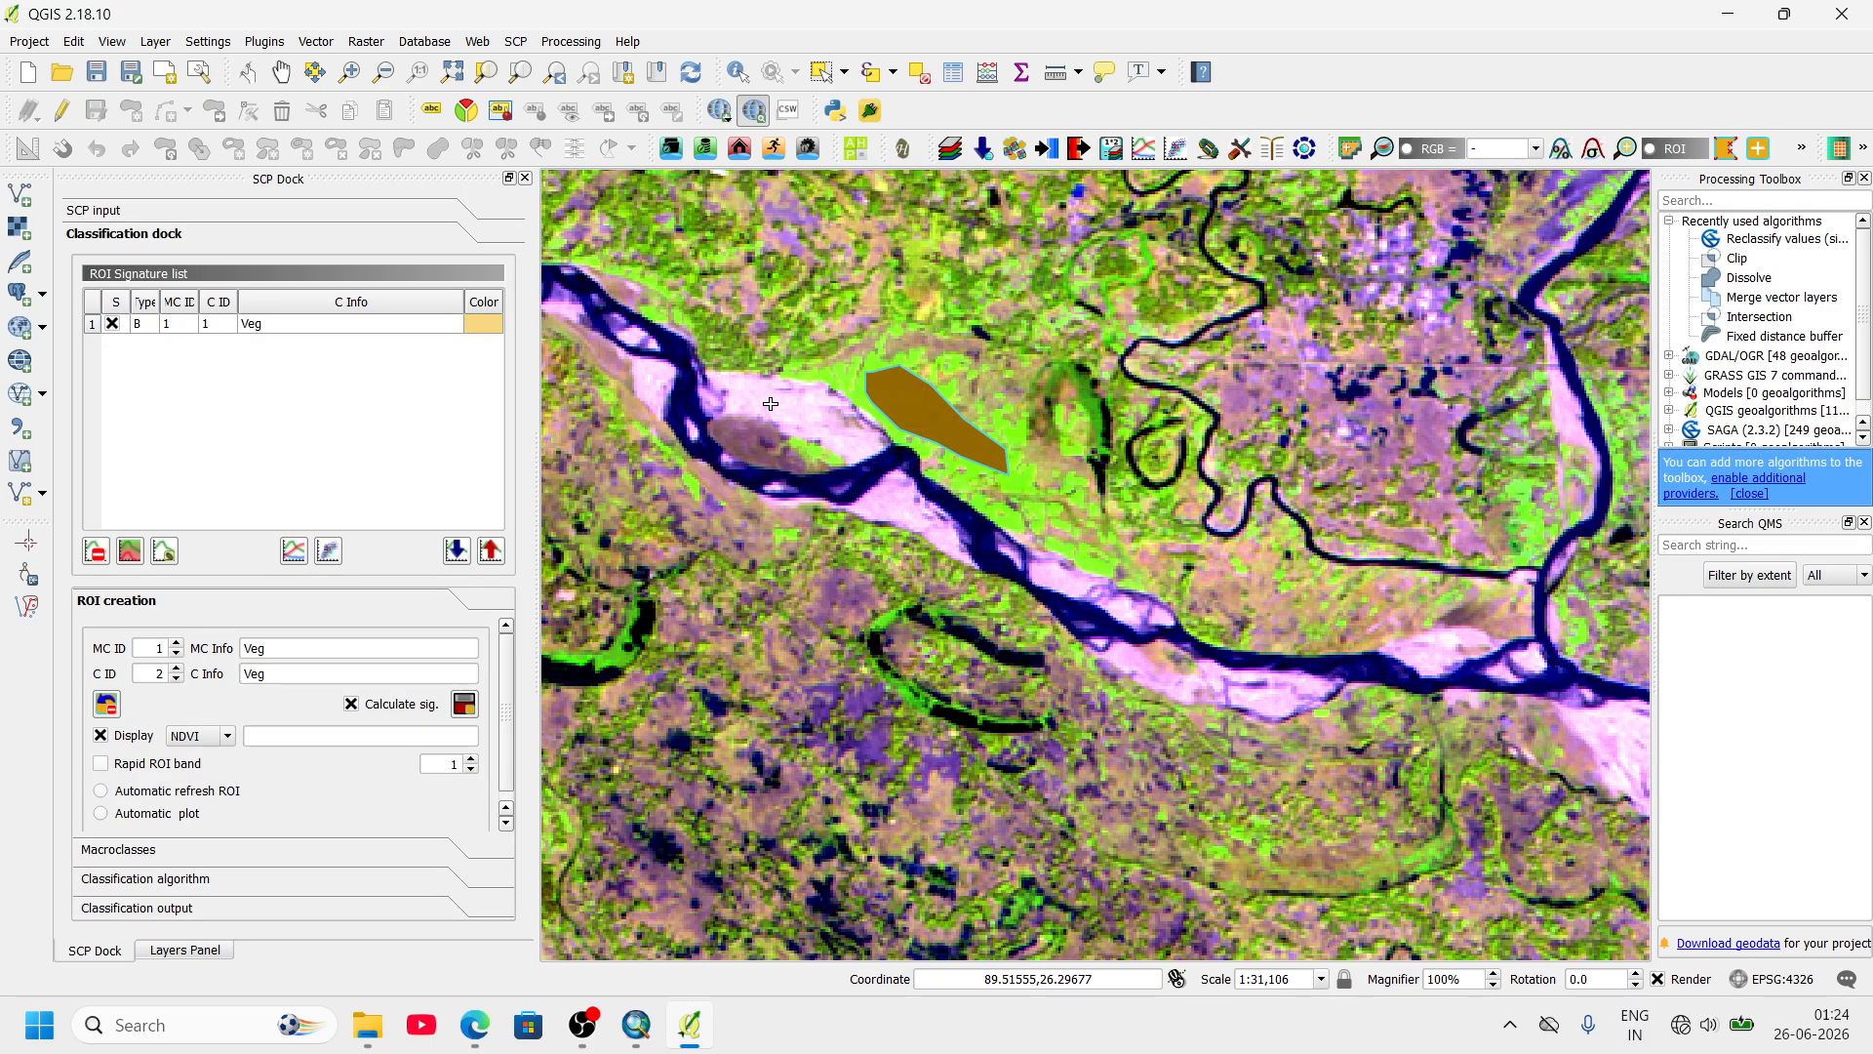
- Draw a closed six-point ROI polygon on the pale sand bar just west of the vegetation ROI
click(754, 392)
click(809, 391)
click(831, 401)
click(851, 426)
click(844, 441)
click(797, 430)
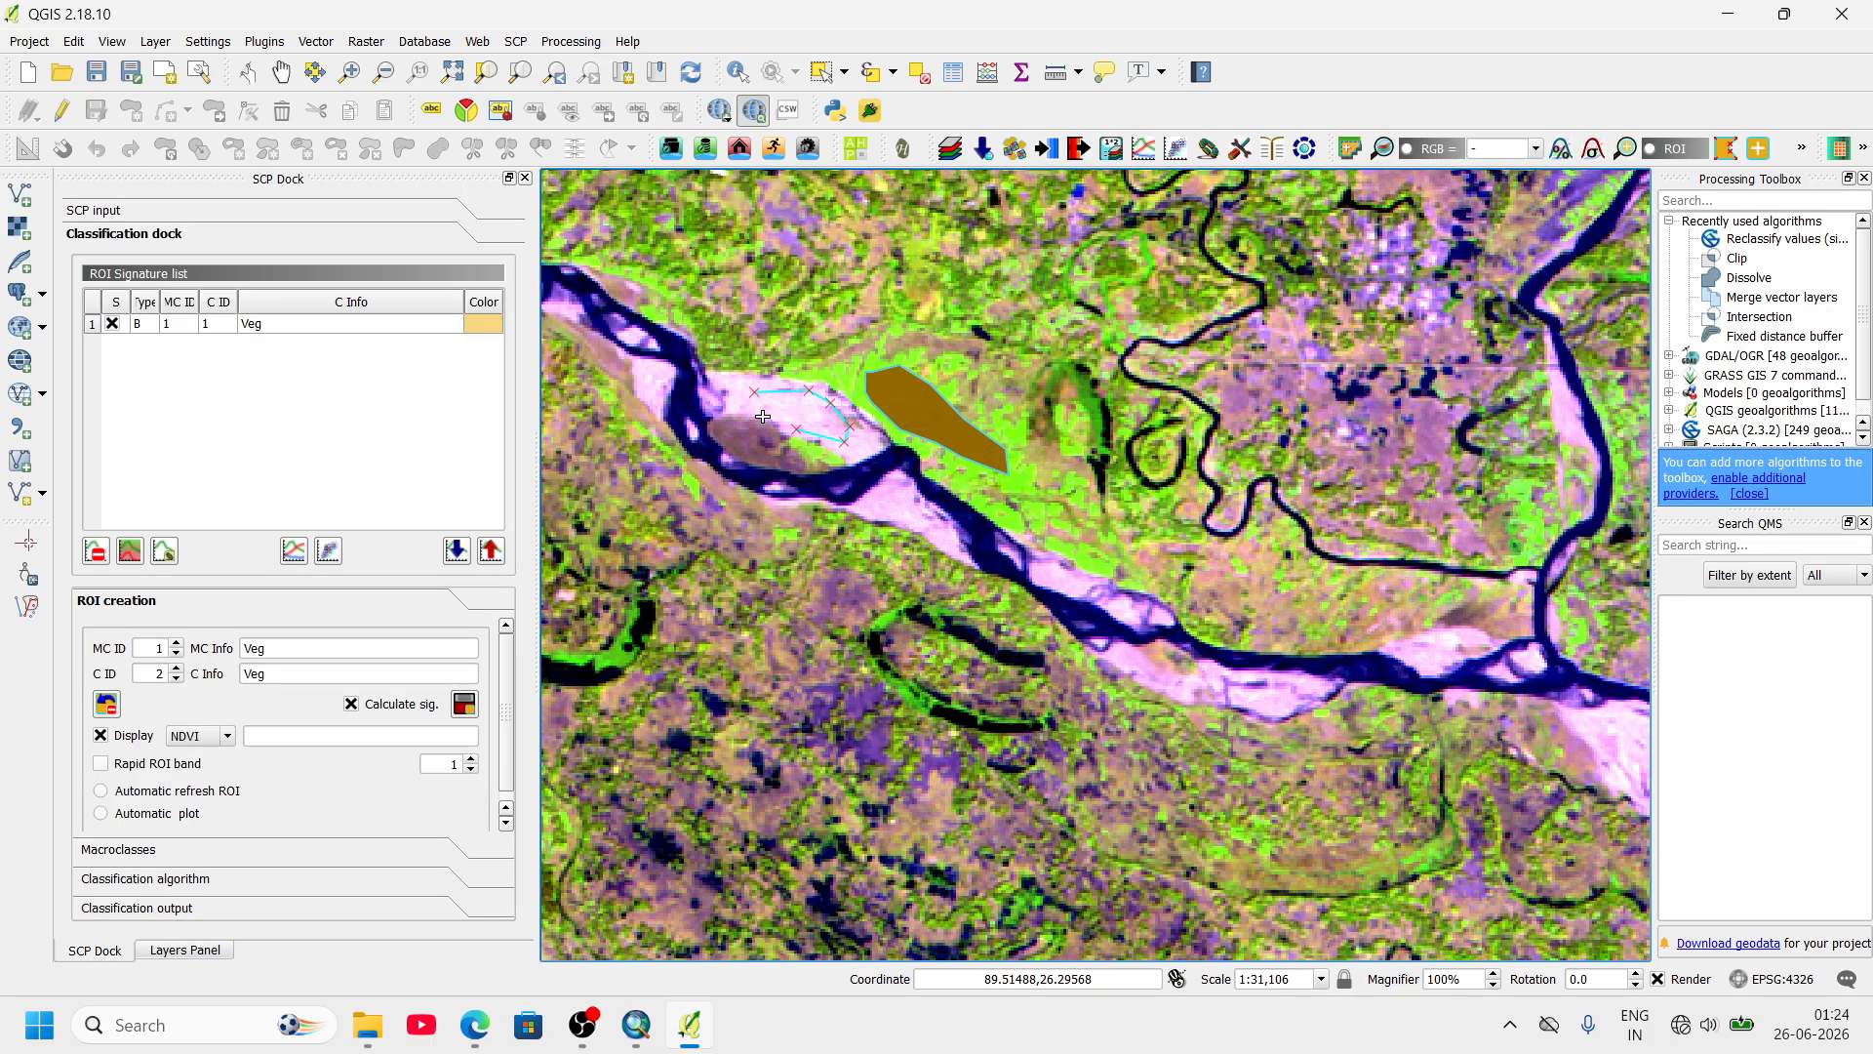
right_click(753, 403)
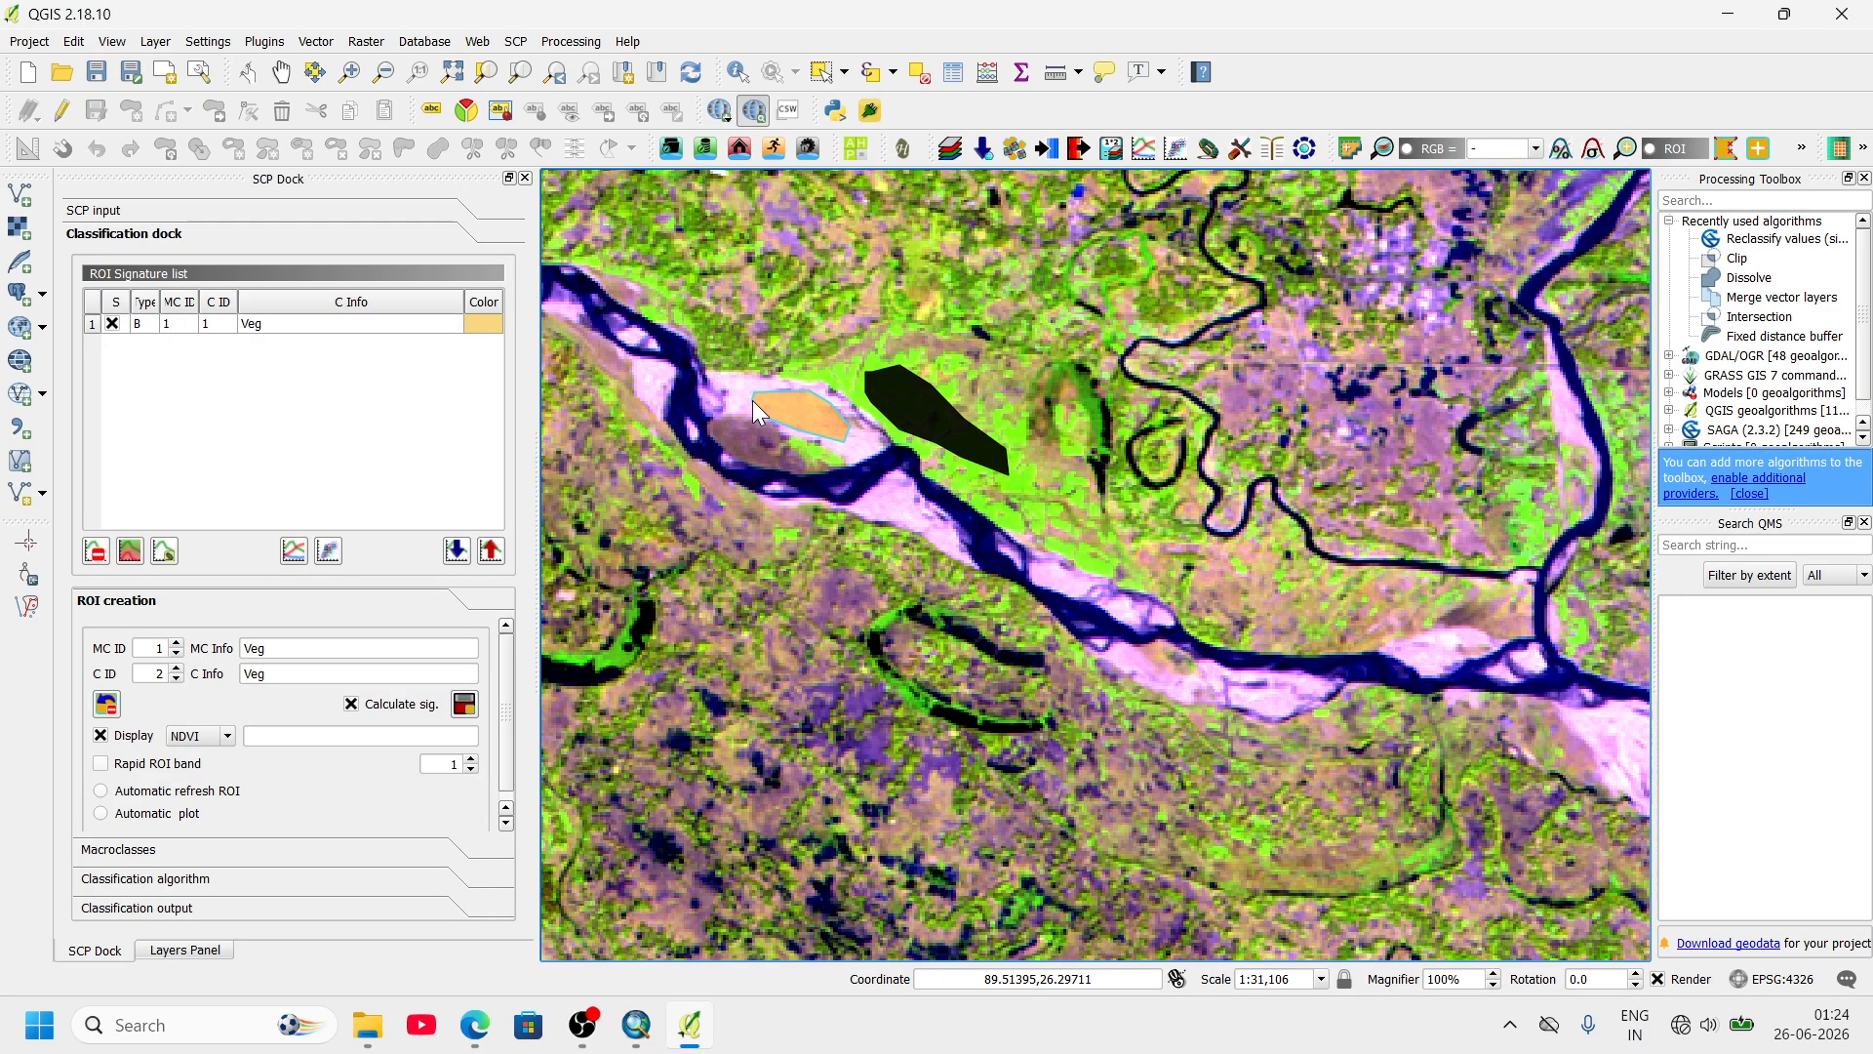
- Set macroclass ID 2 and class ID 2 with both info fields as Sand, and save the sand bar ROI with its signature
click(176, 643)
double_click(301, 652)
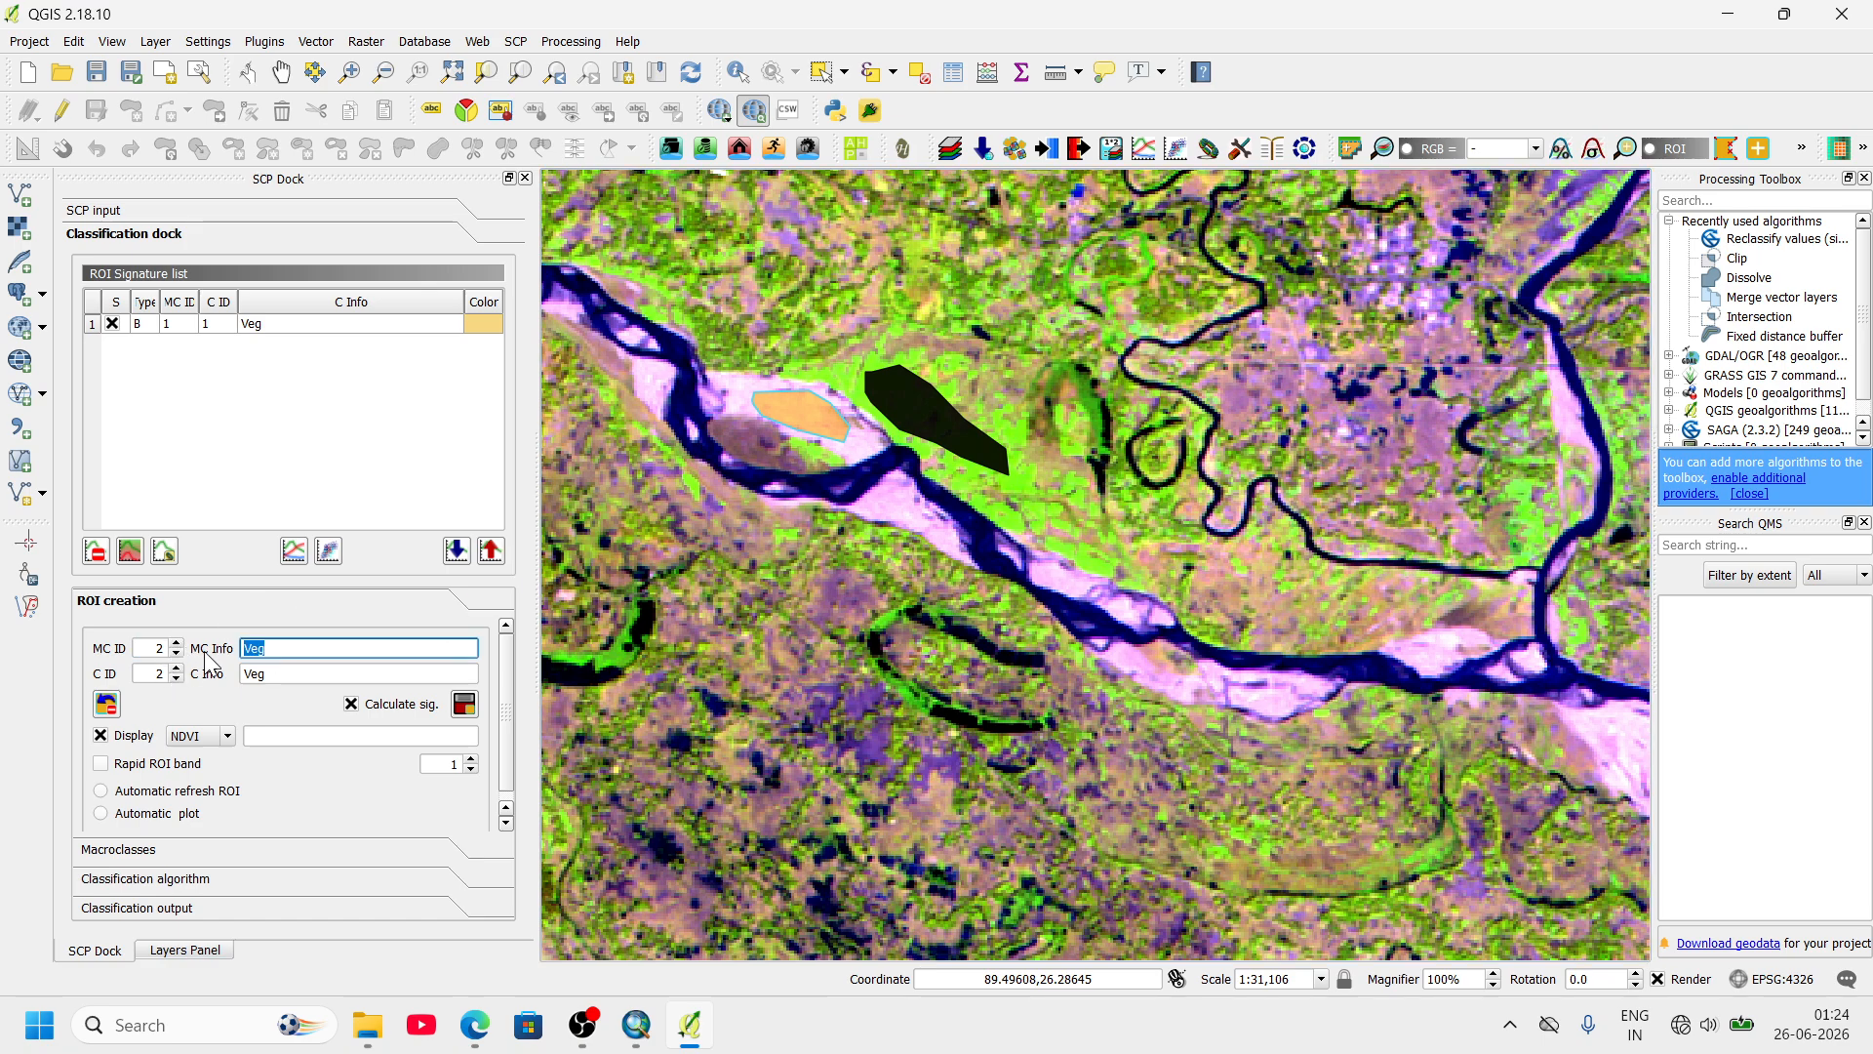
text(Sand)
click(175, 668)
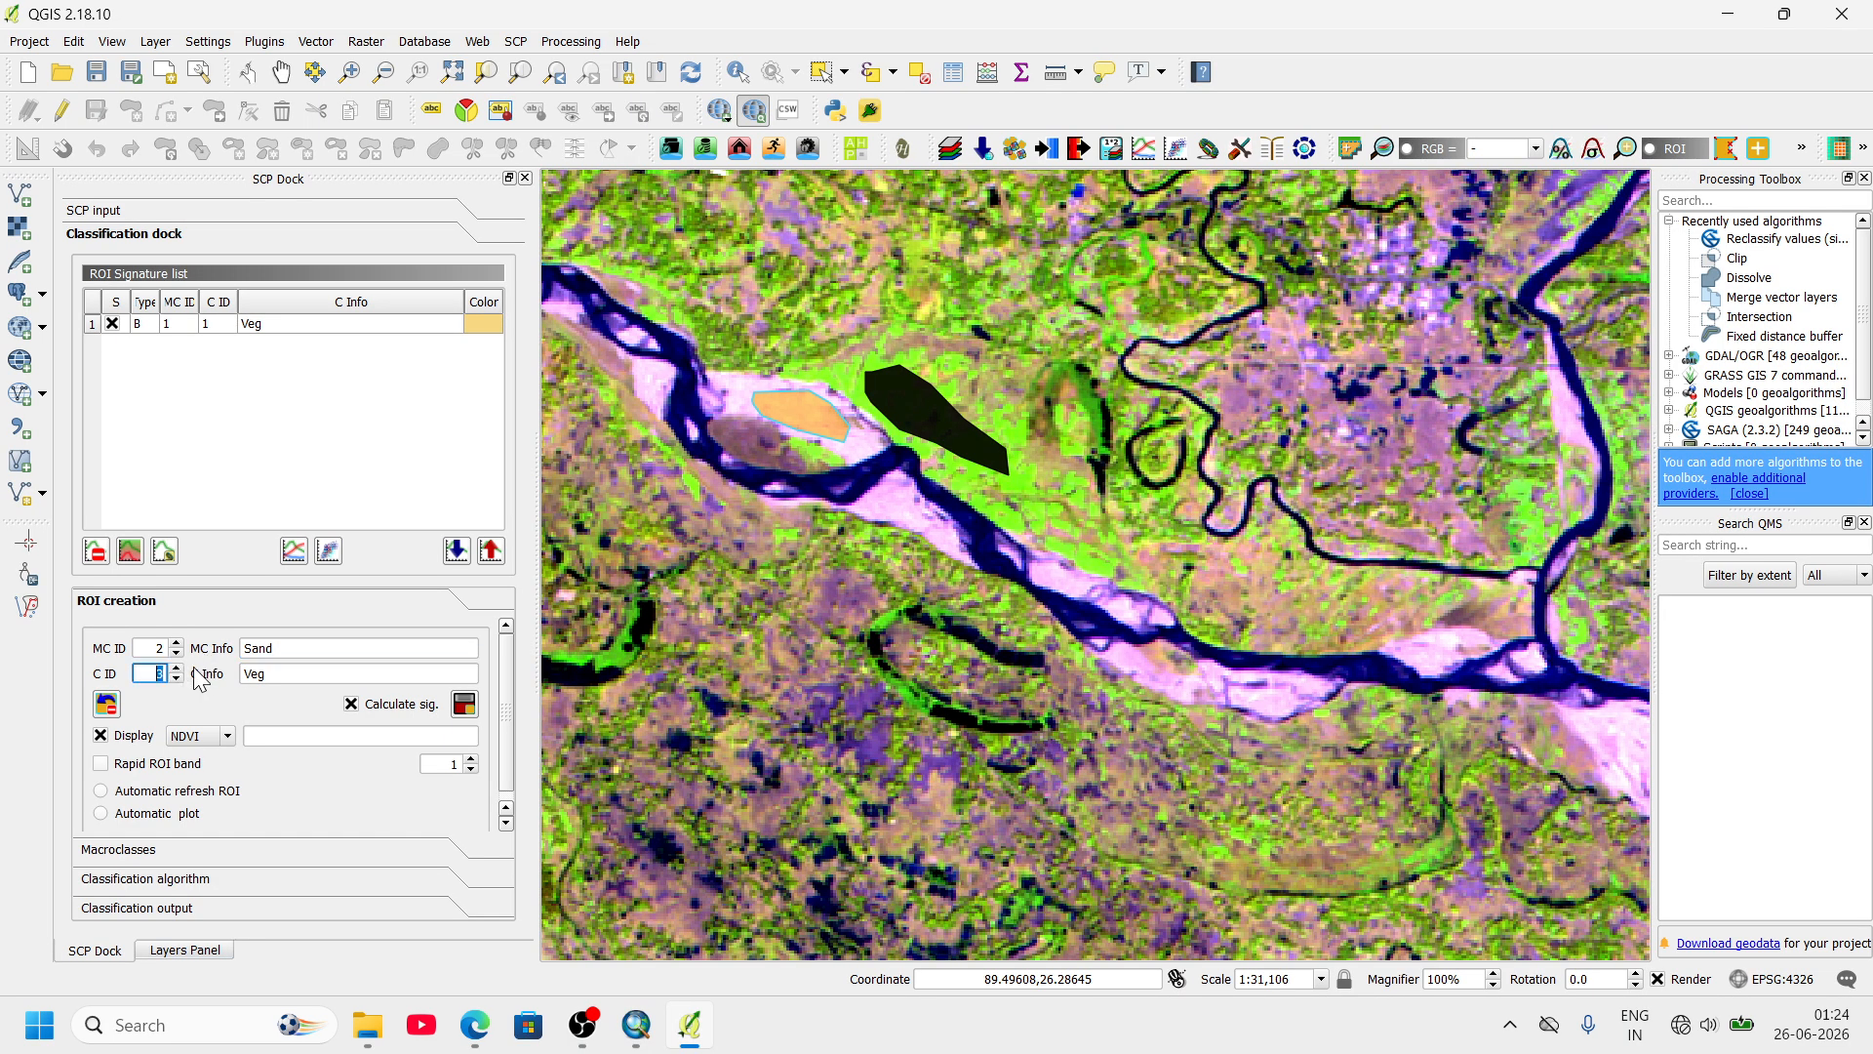
double_click(256, 673)
text(Sand)
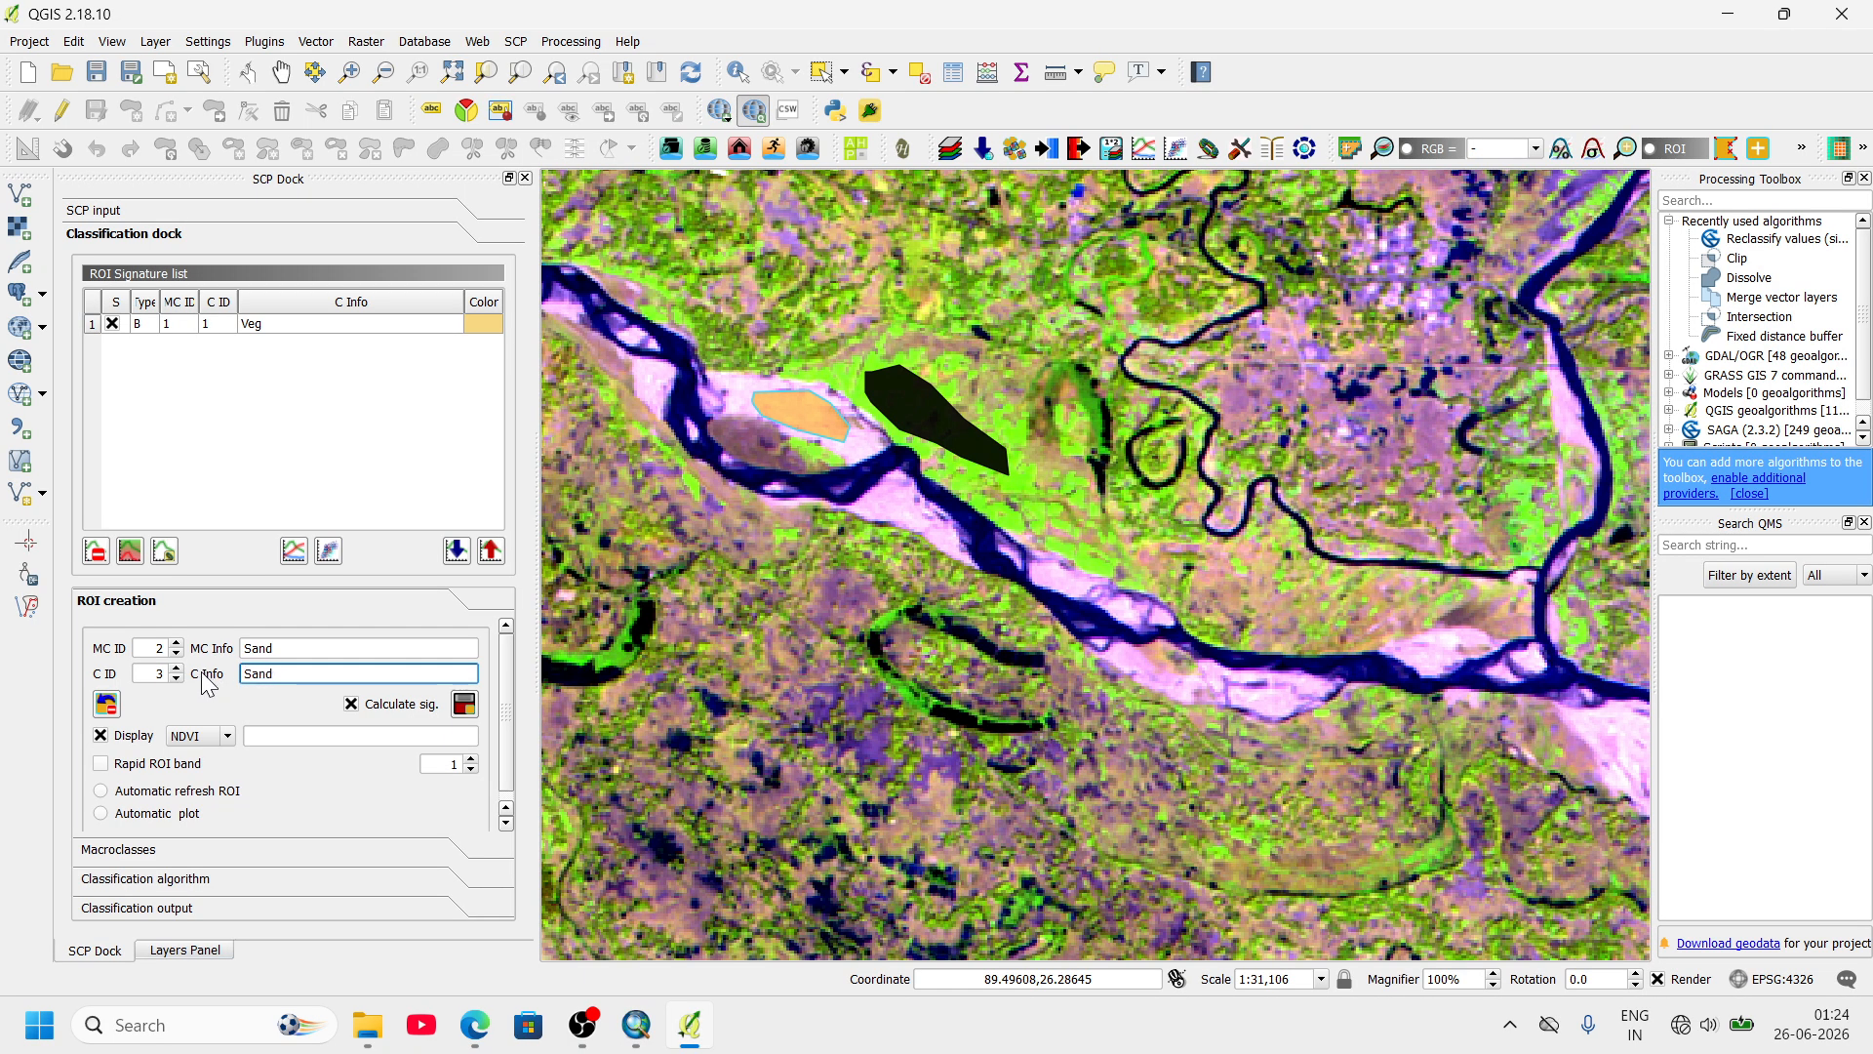
click(176, 677)
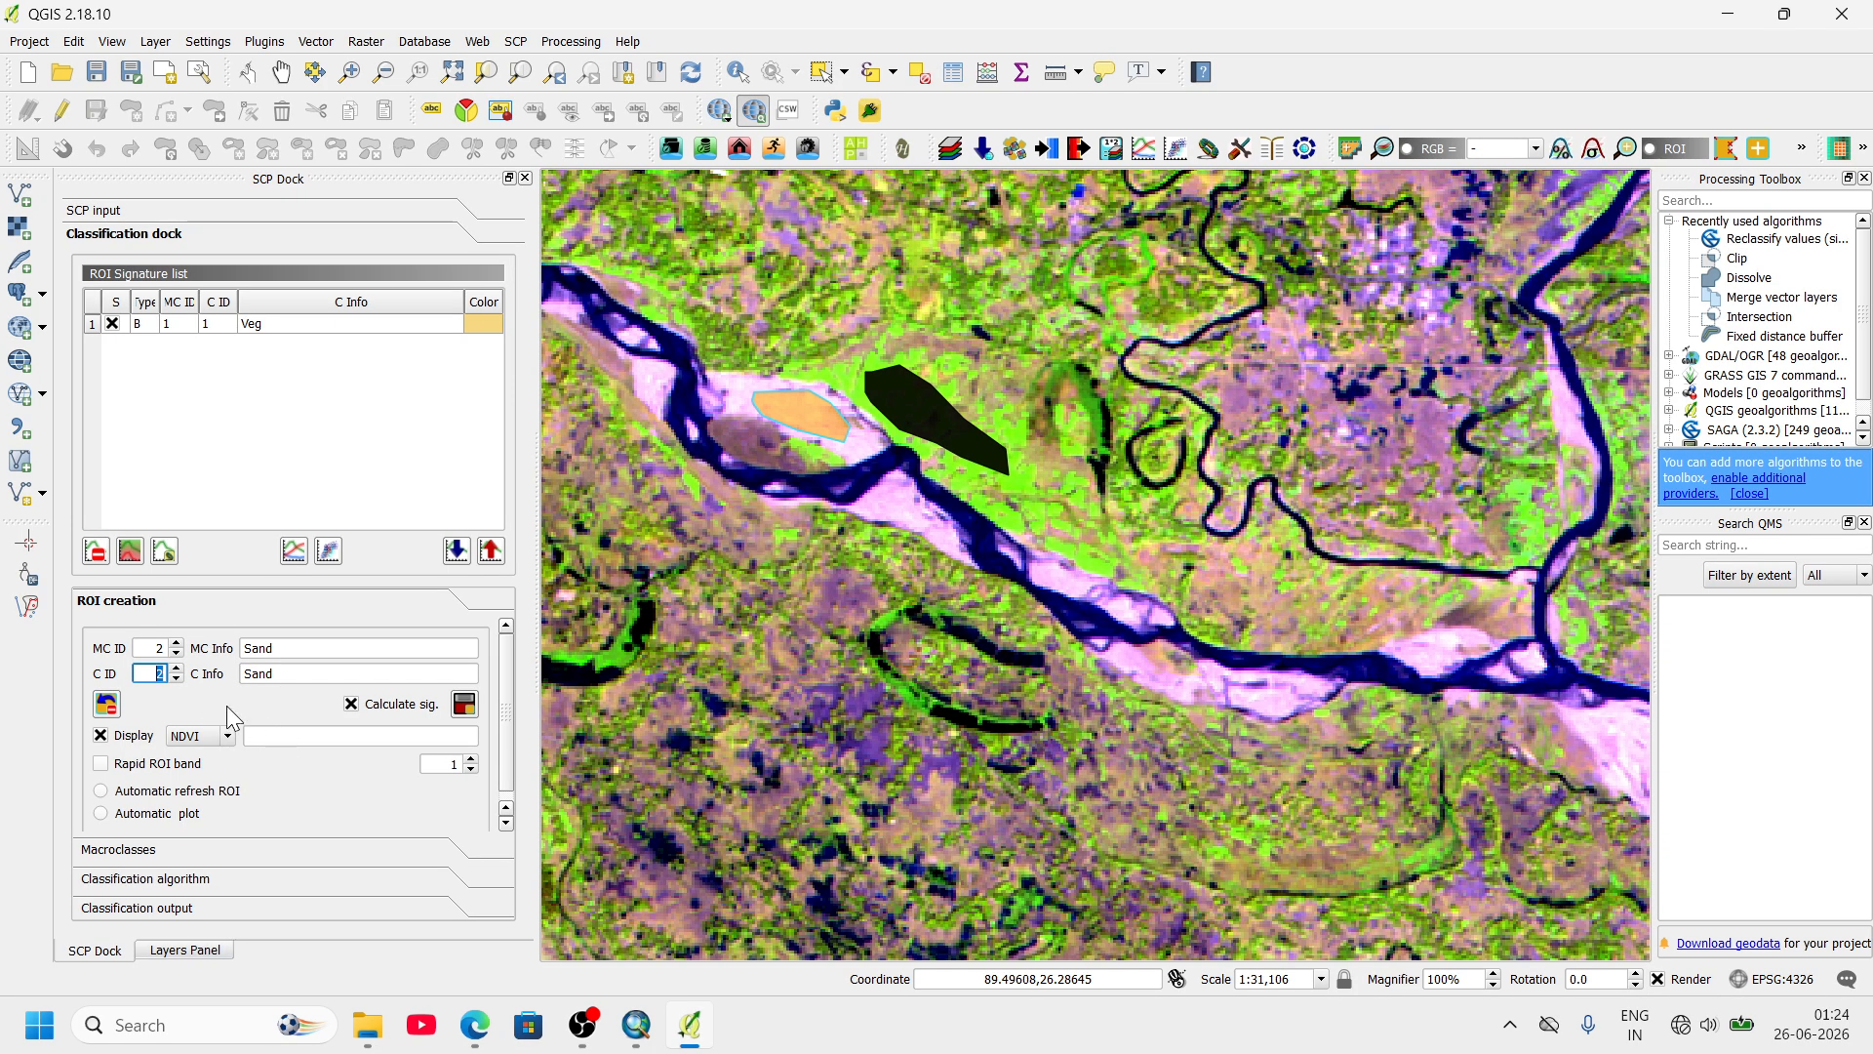
click(464, 704)
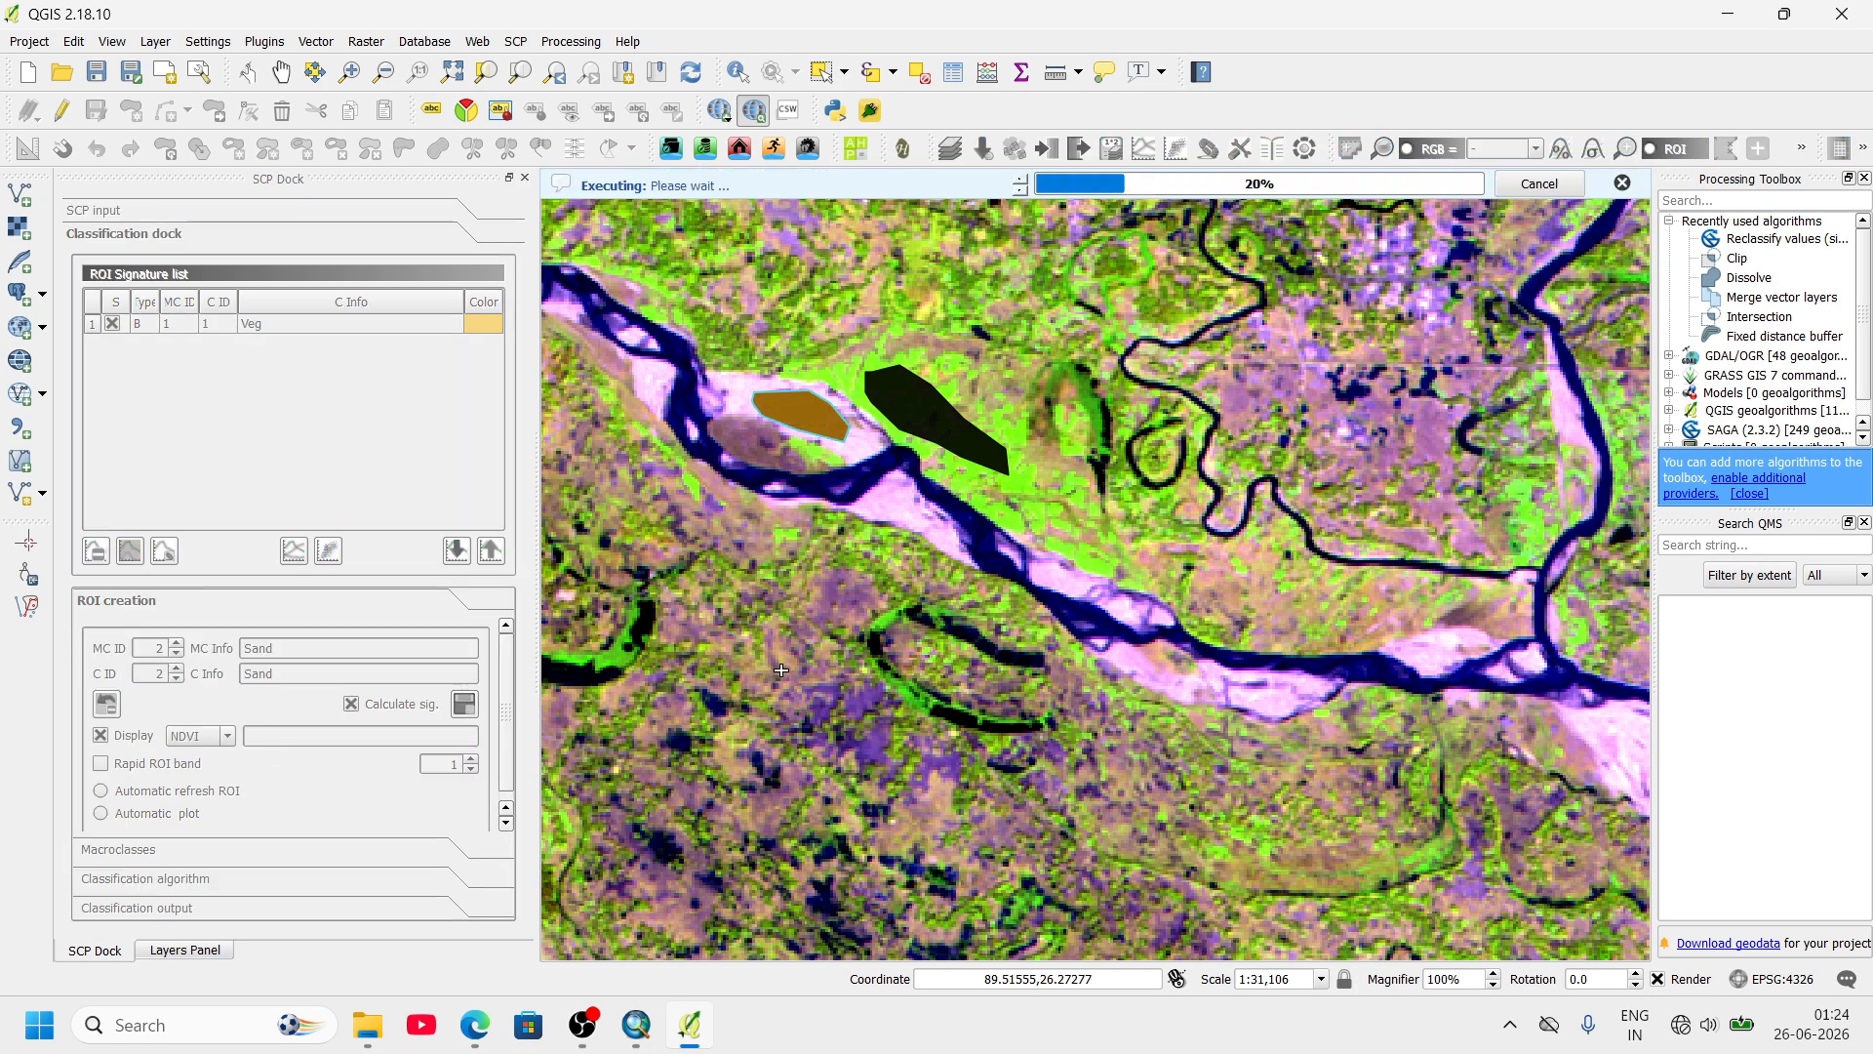
- Draw a closed, narrow ROI polygon following the dark blue river channel southeast of the sand bar, keeping it inside the water
scroll(1036, 591, up, 2)
click(817, 369)
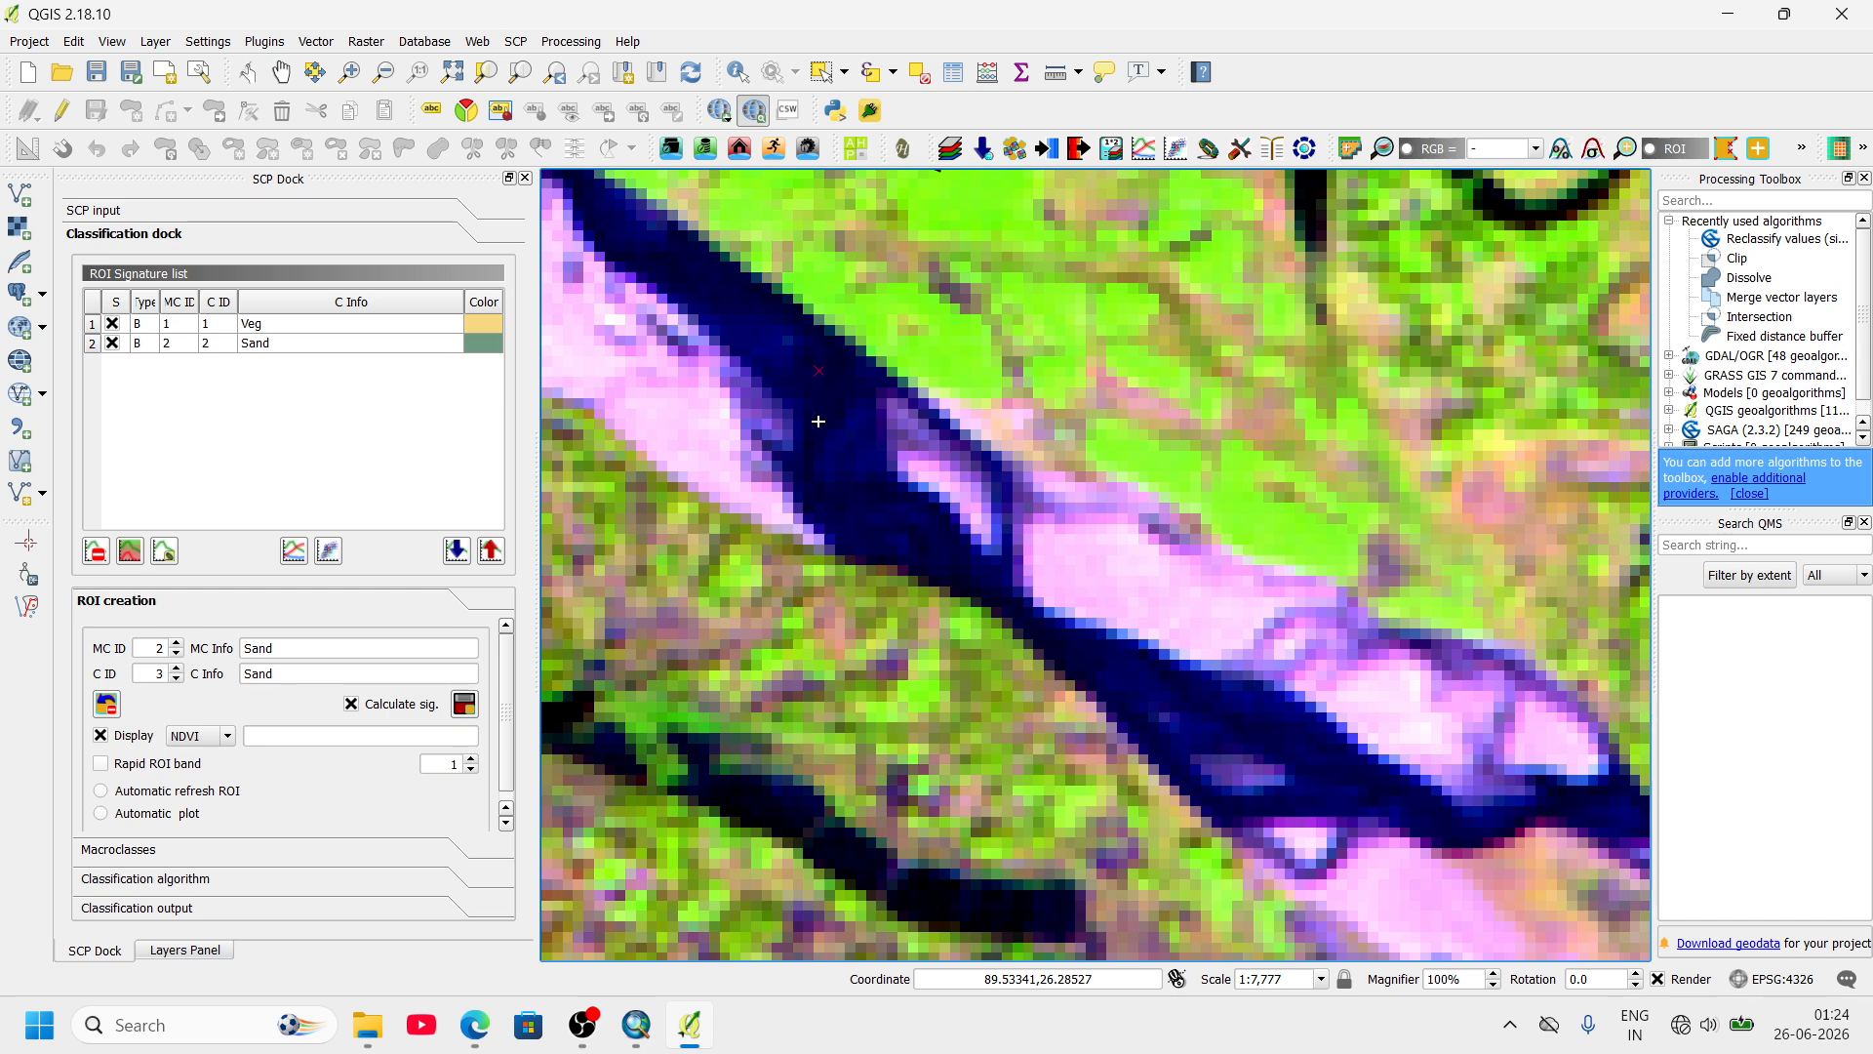
click(820, 456)
click(844, 506)
click(901, 548)
click(974, 597)
click(1055, 643)
click(1135, 696)
click(1203, 731)
click(1248, 723)
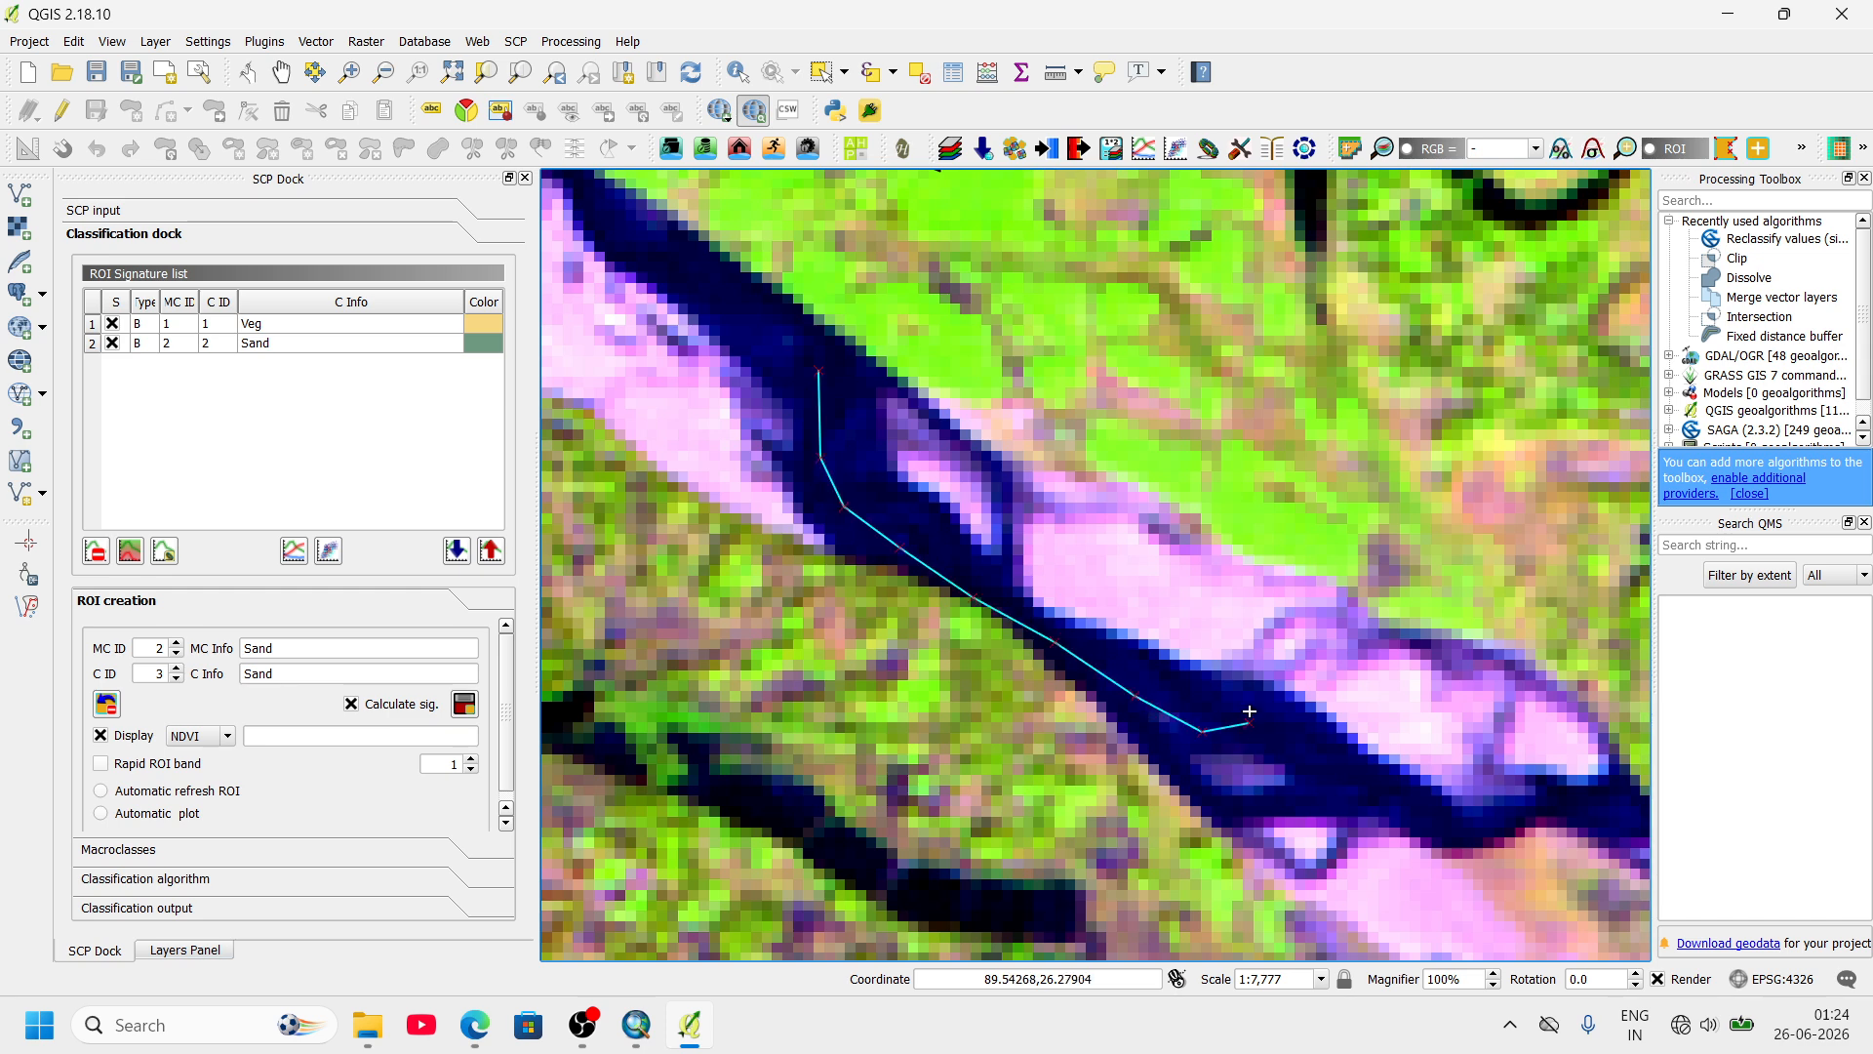
click(1225, 694)
click(1154, 672)
click(1083, 645)
click(1005, 601)
click(940, 540)
click(885, 470)
click(866, 427)
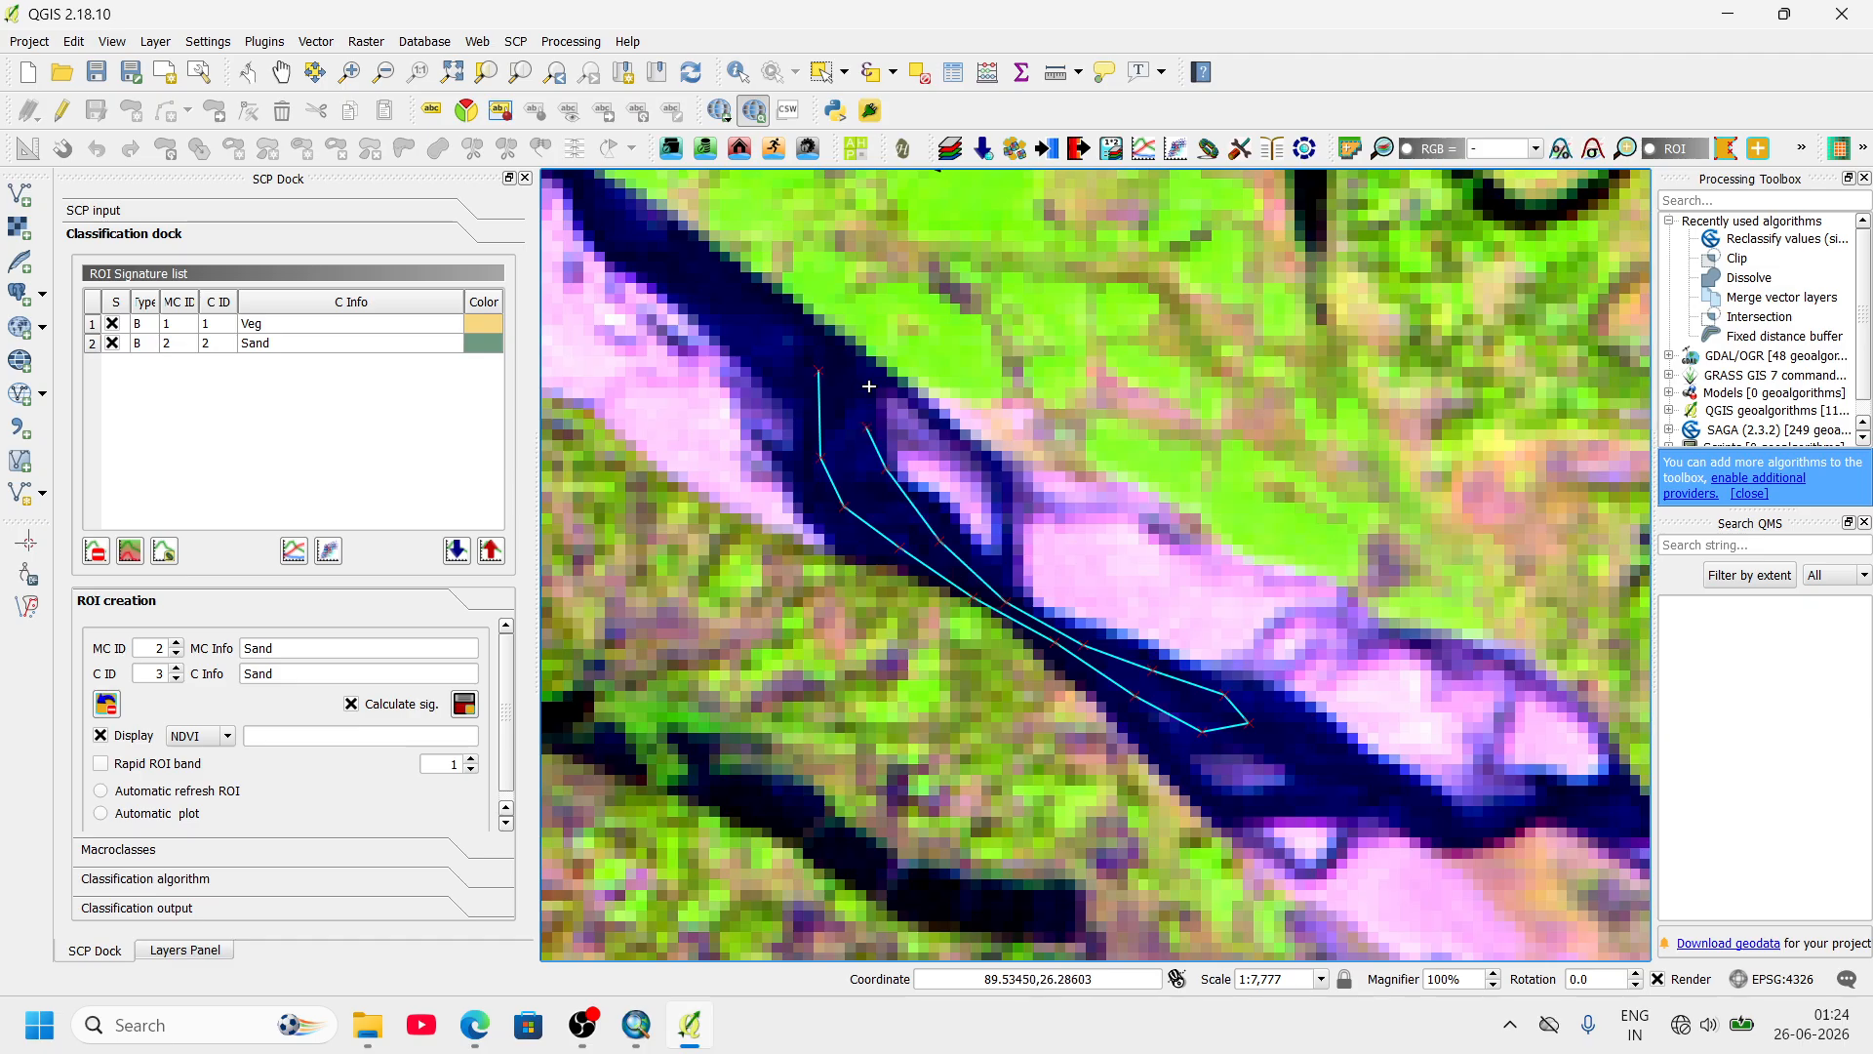
click(865, 369)
right_click(837, 363)
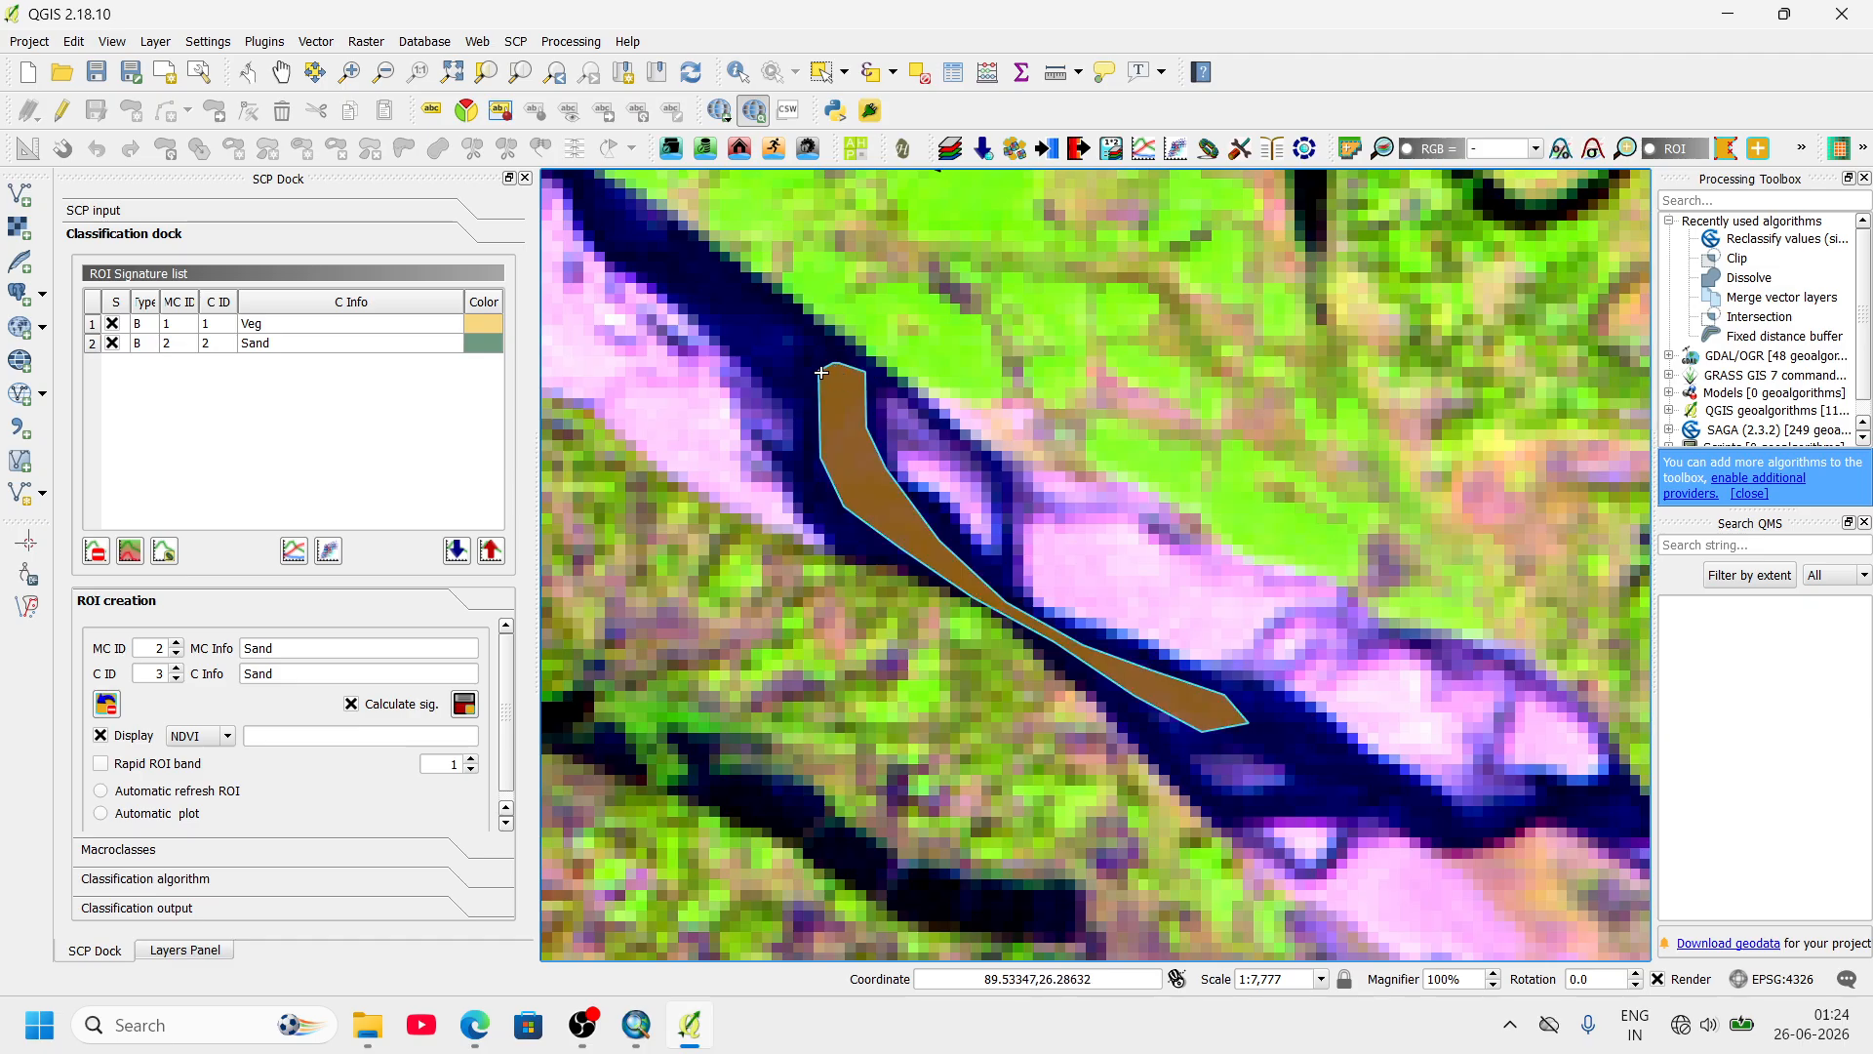
- Set macroclass ID 3 with macroclass info Water Body and class info River, and save the river ROI with its signature
click(176, 644)
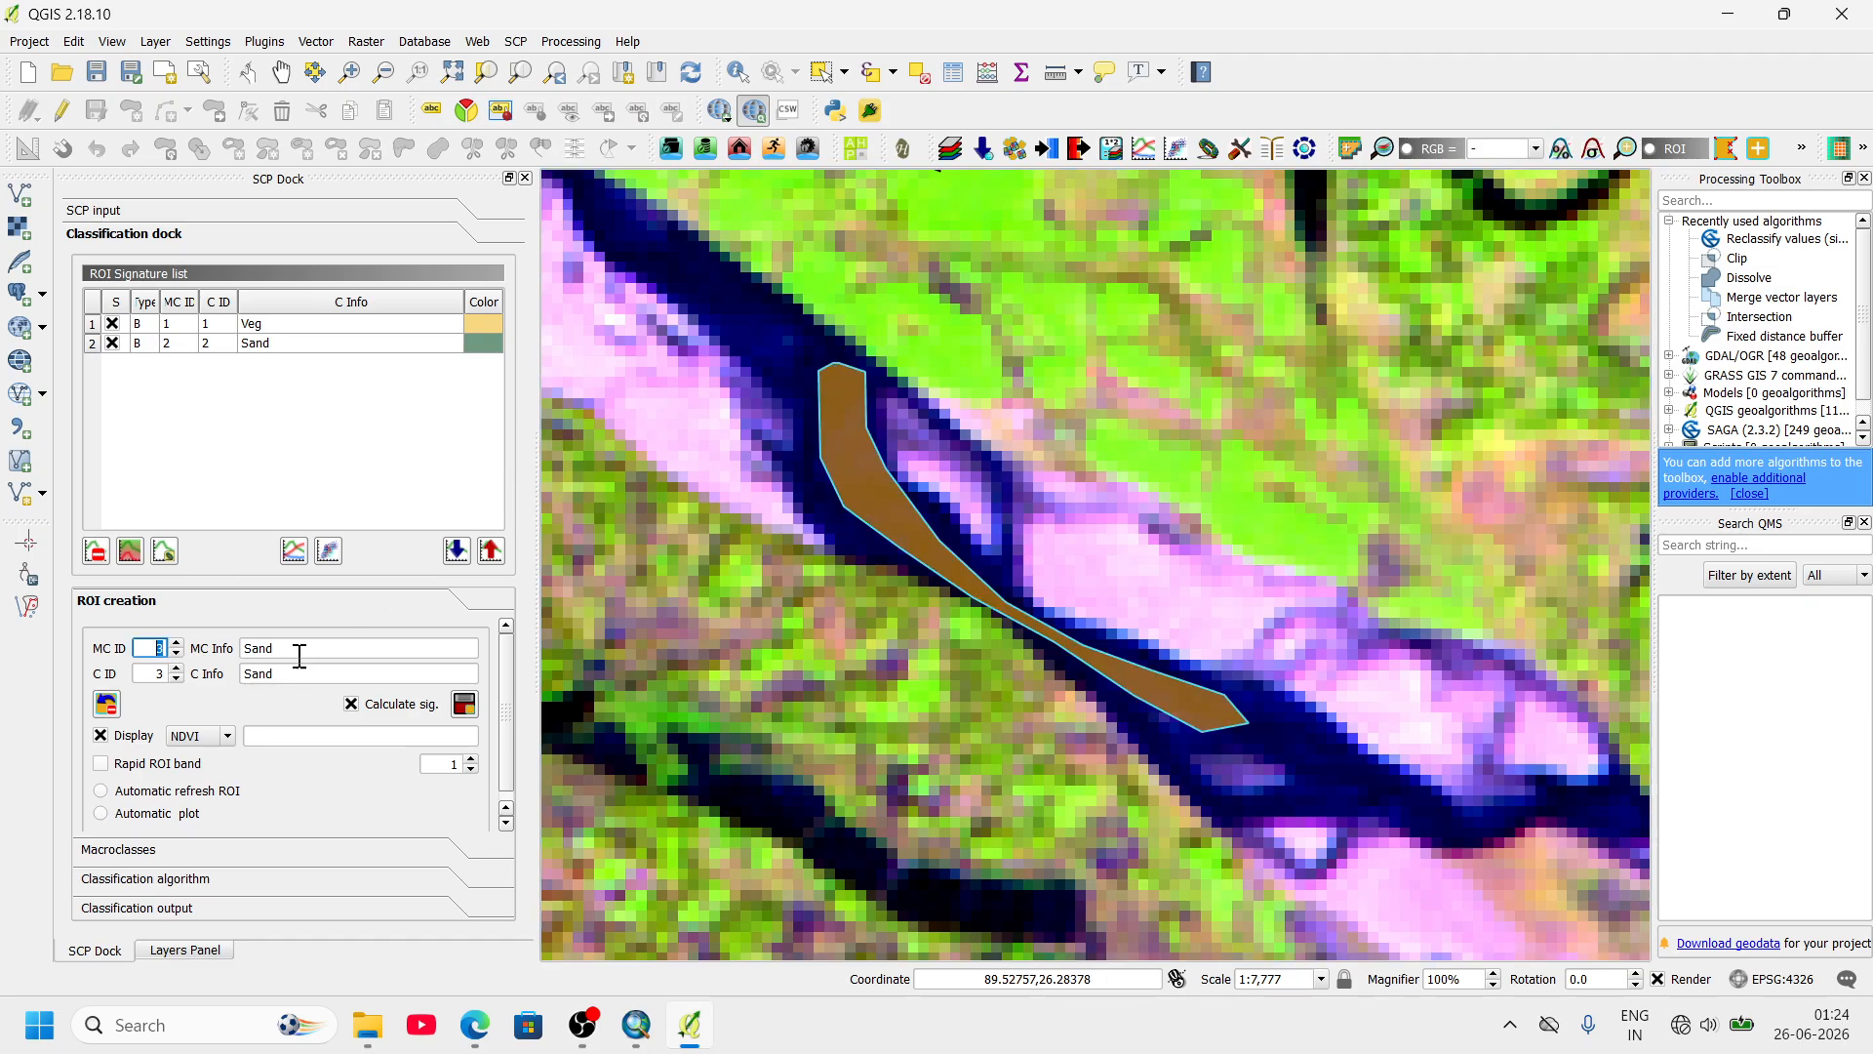
double_click(246, 650)
text(Water Body)
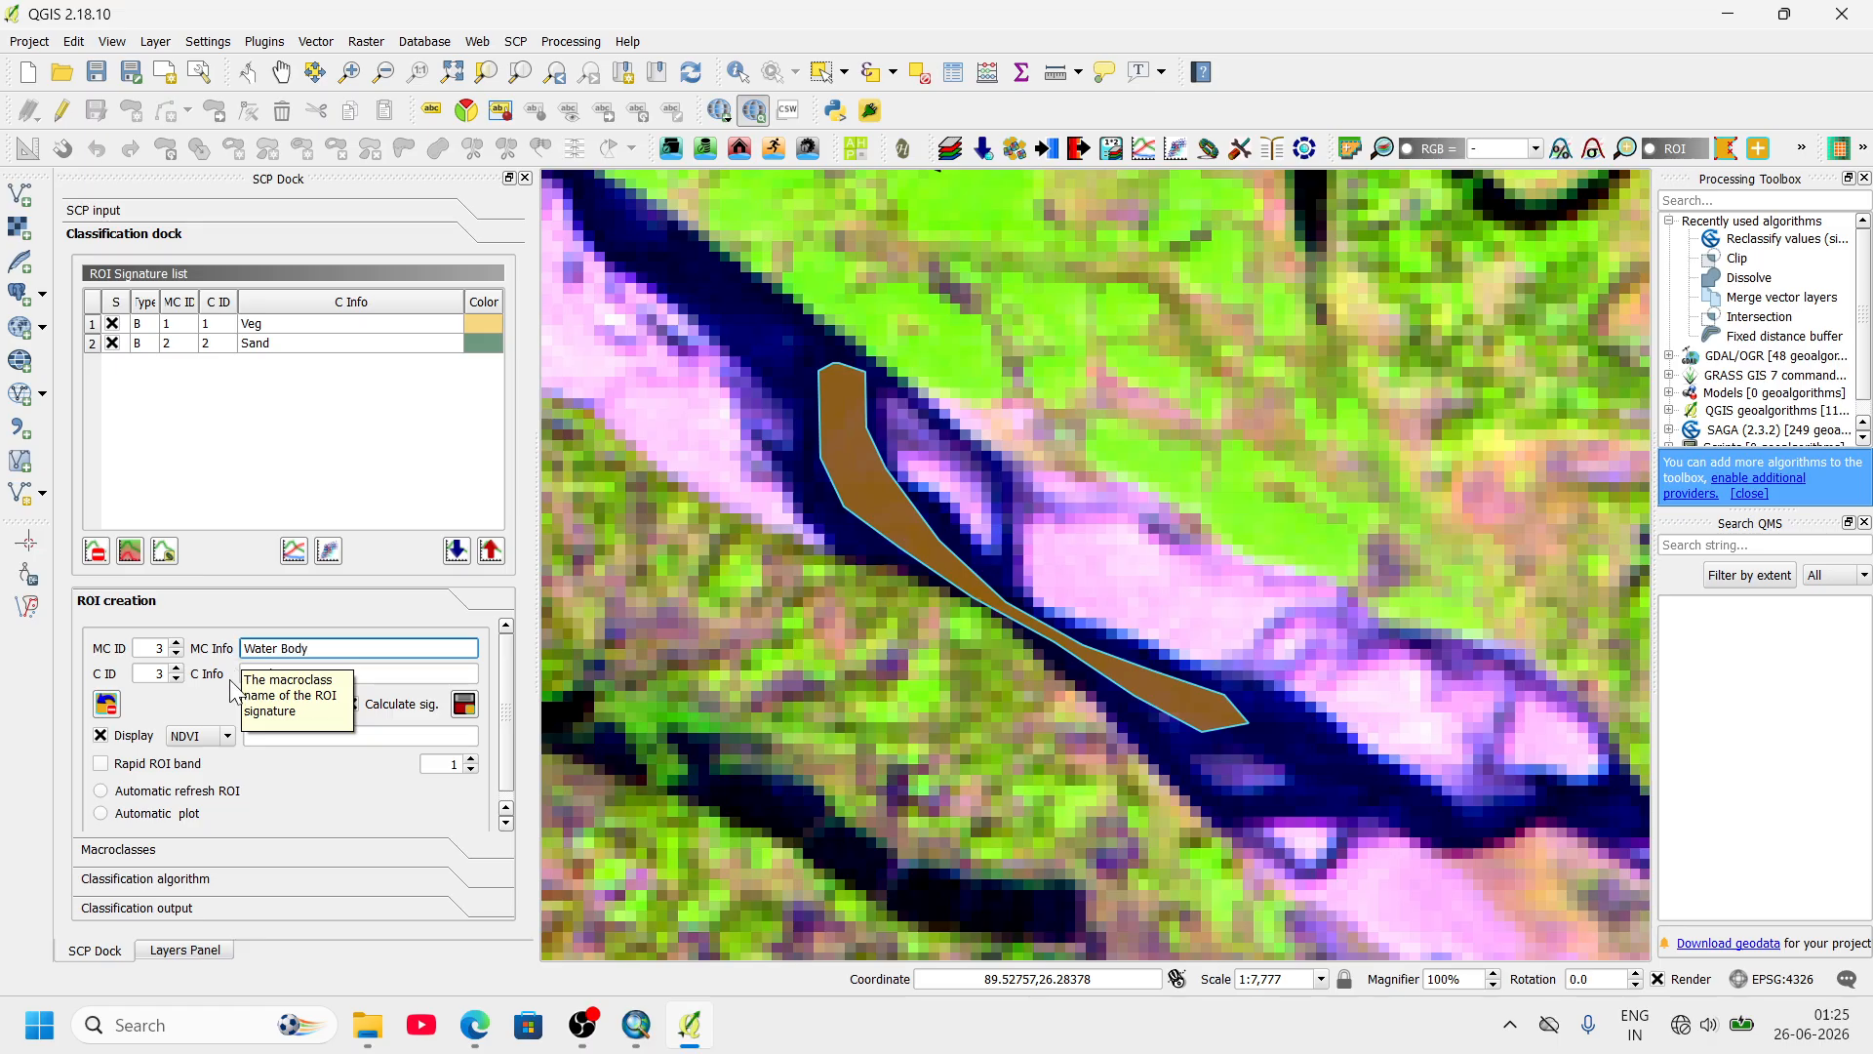
click(215, 705)
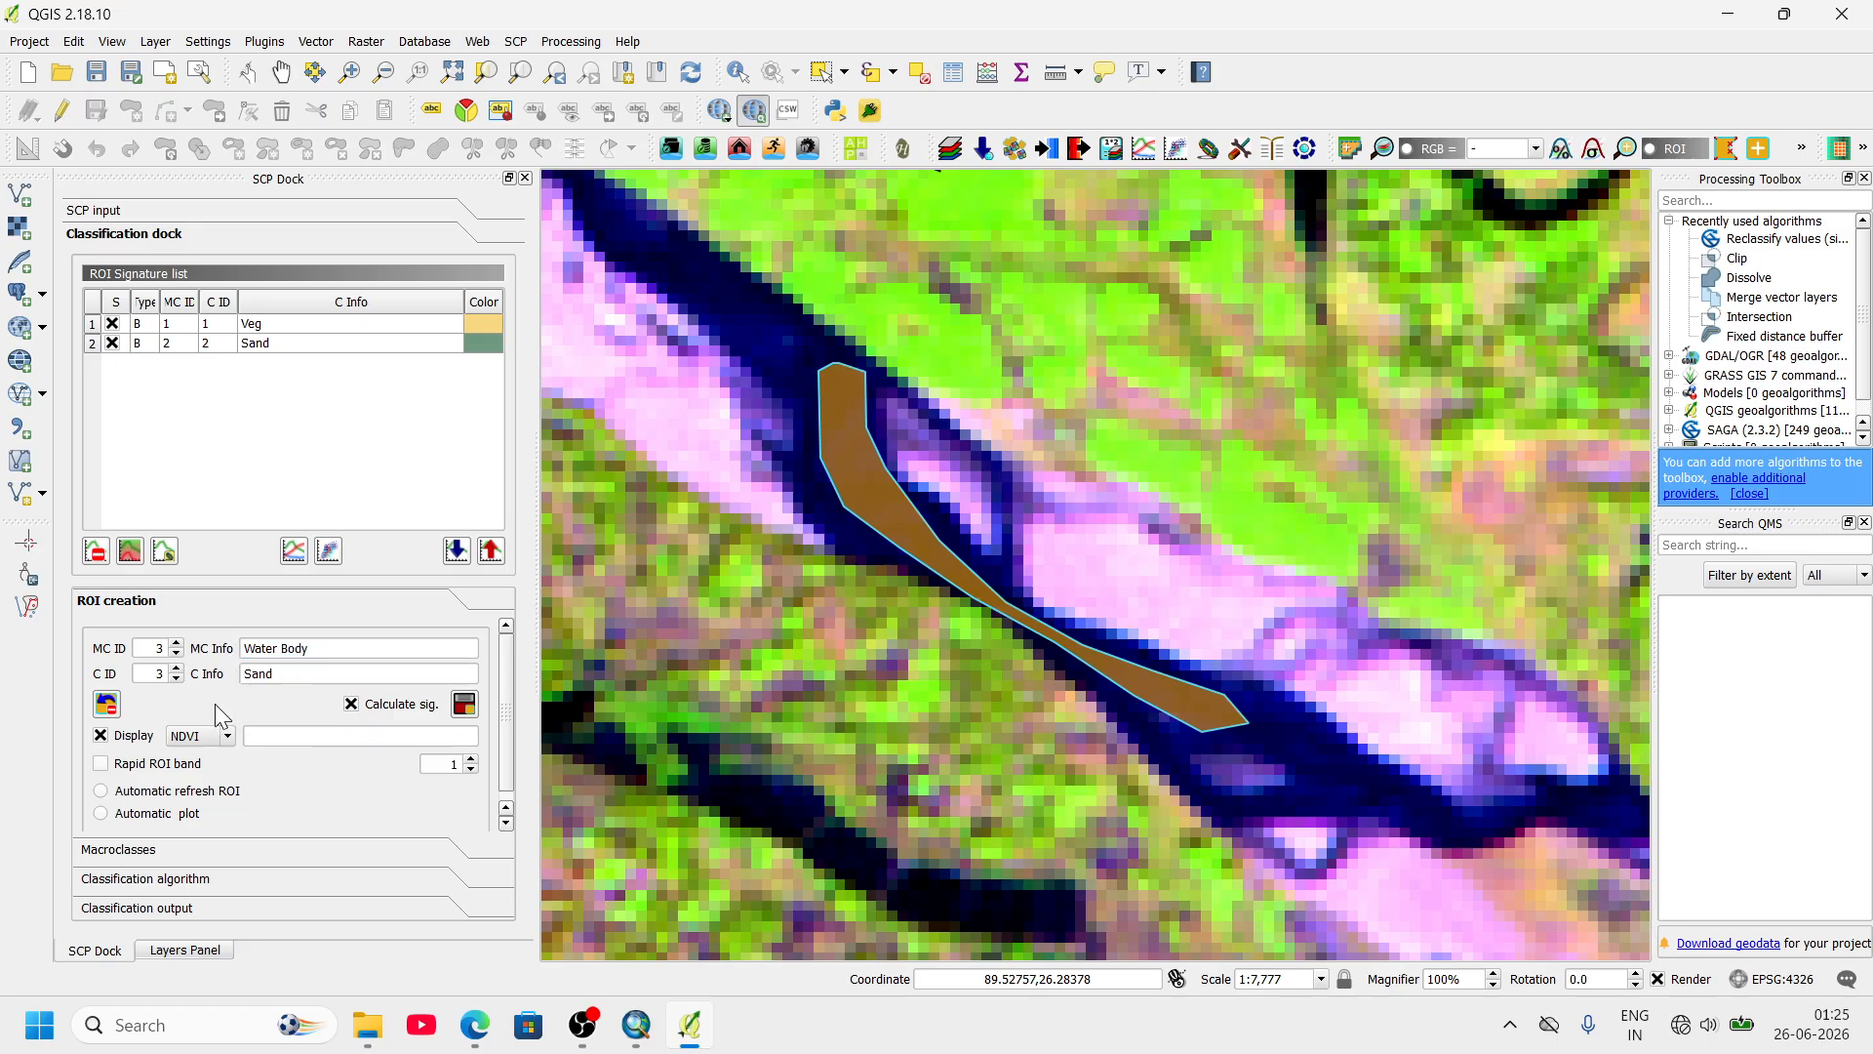
double_click(304, 676)
click(464, 703)
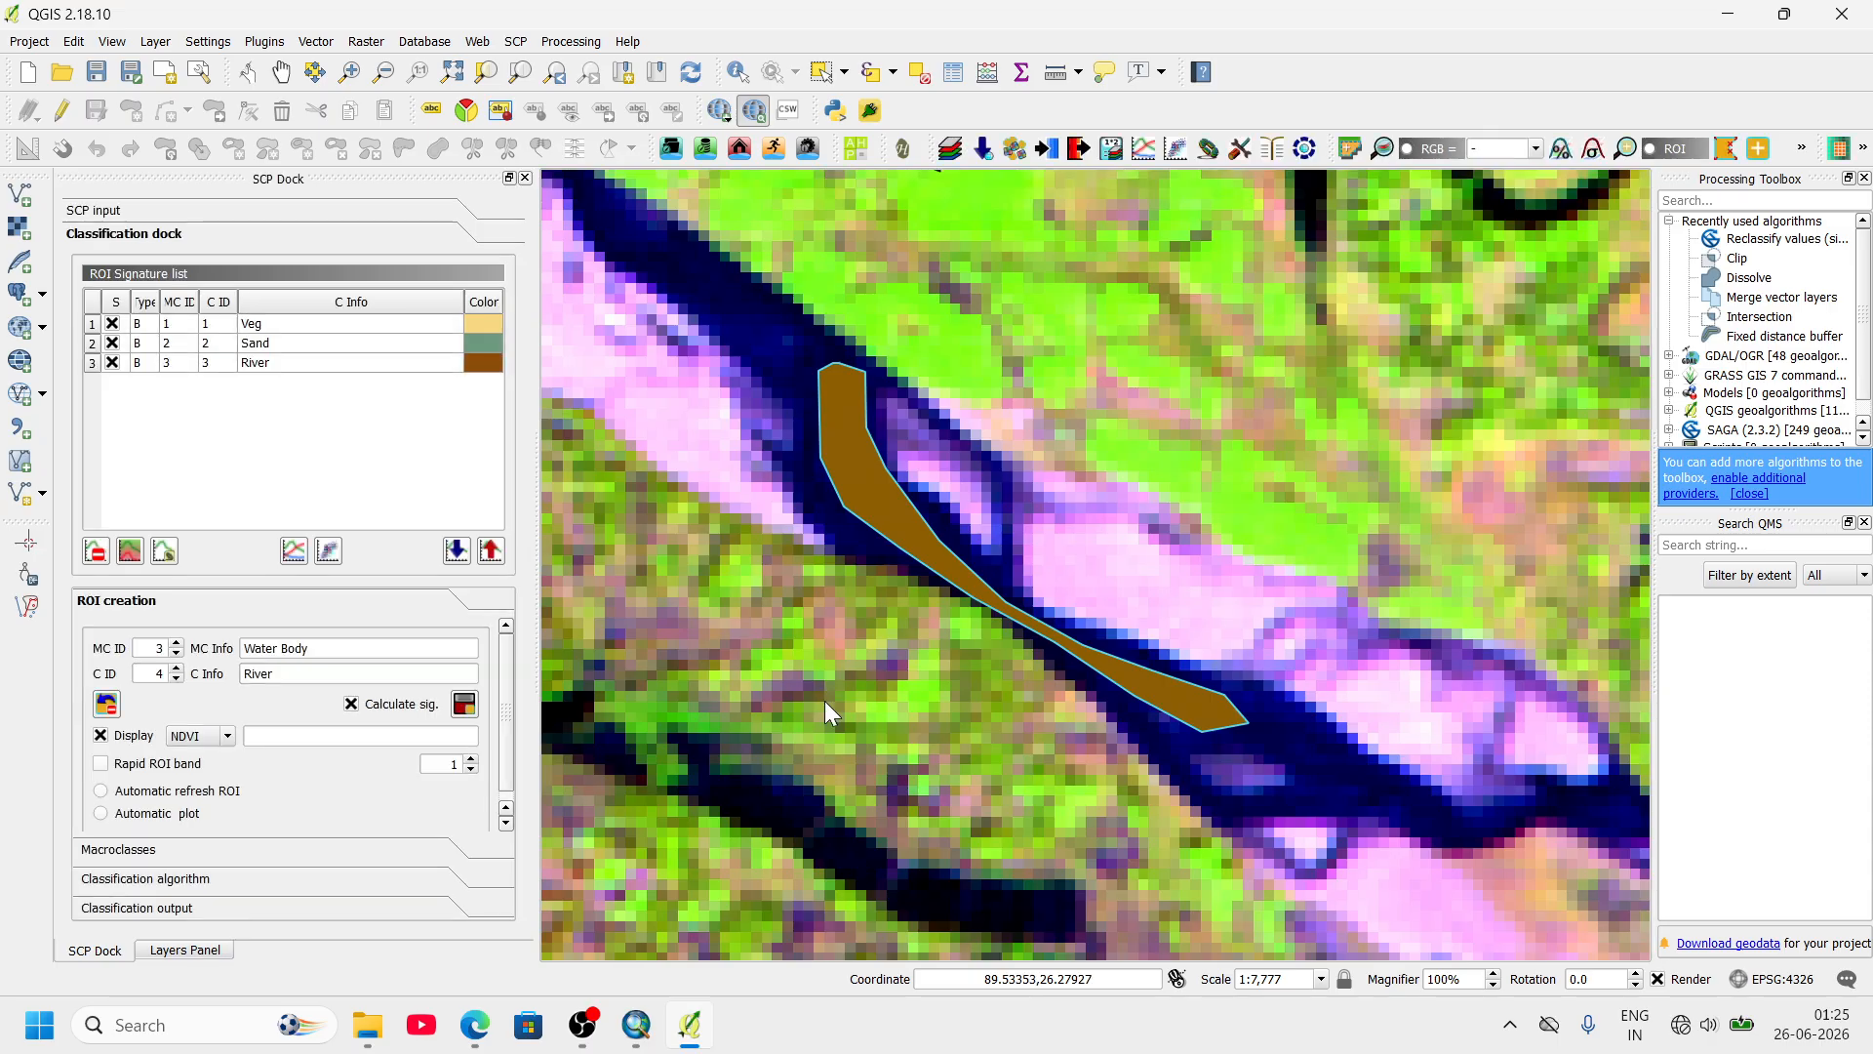
- Draw a closed ROI polygon over the yellowish-tan farmland just south of the purple road line in the northern part of the image
scroll(823, 701, down, 3)
scroll(881, 553, down, 2)
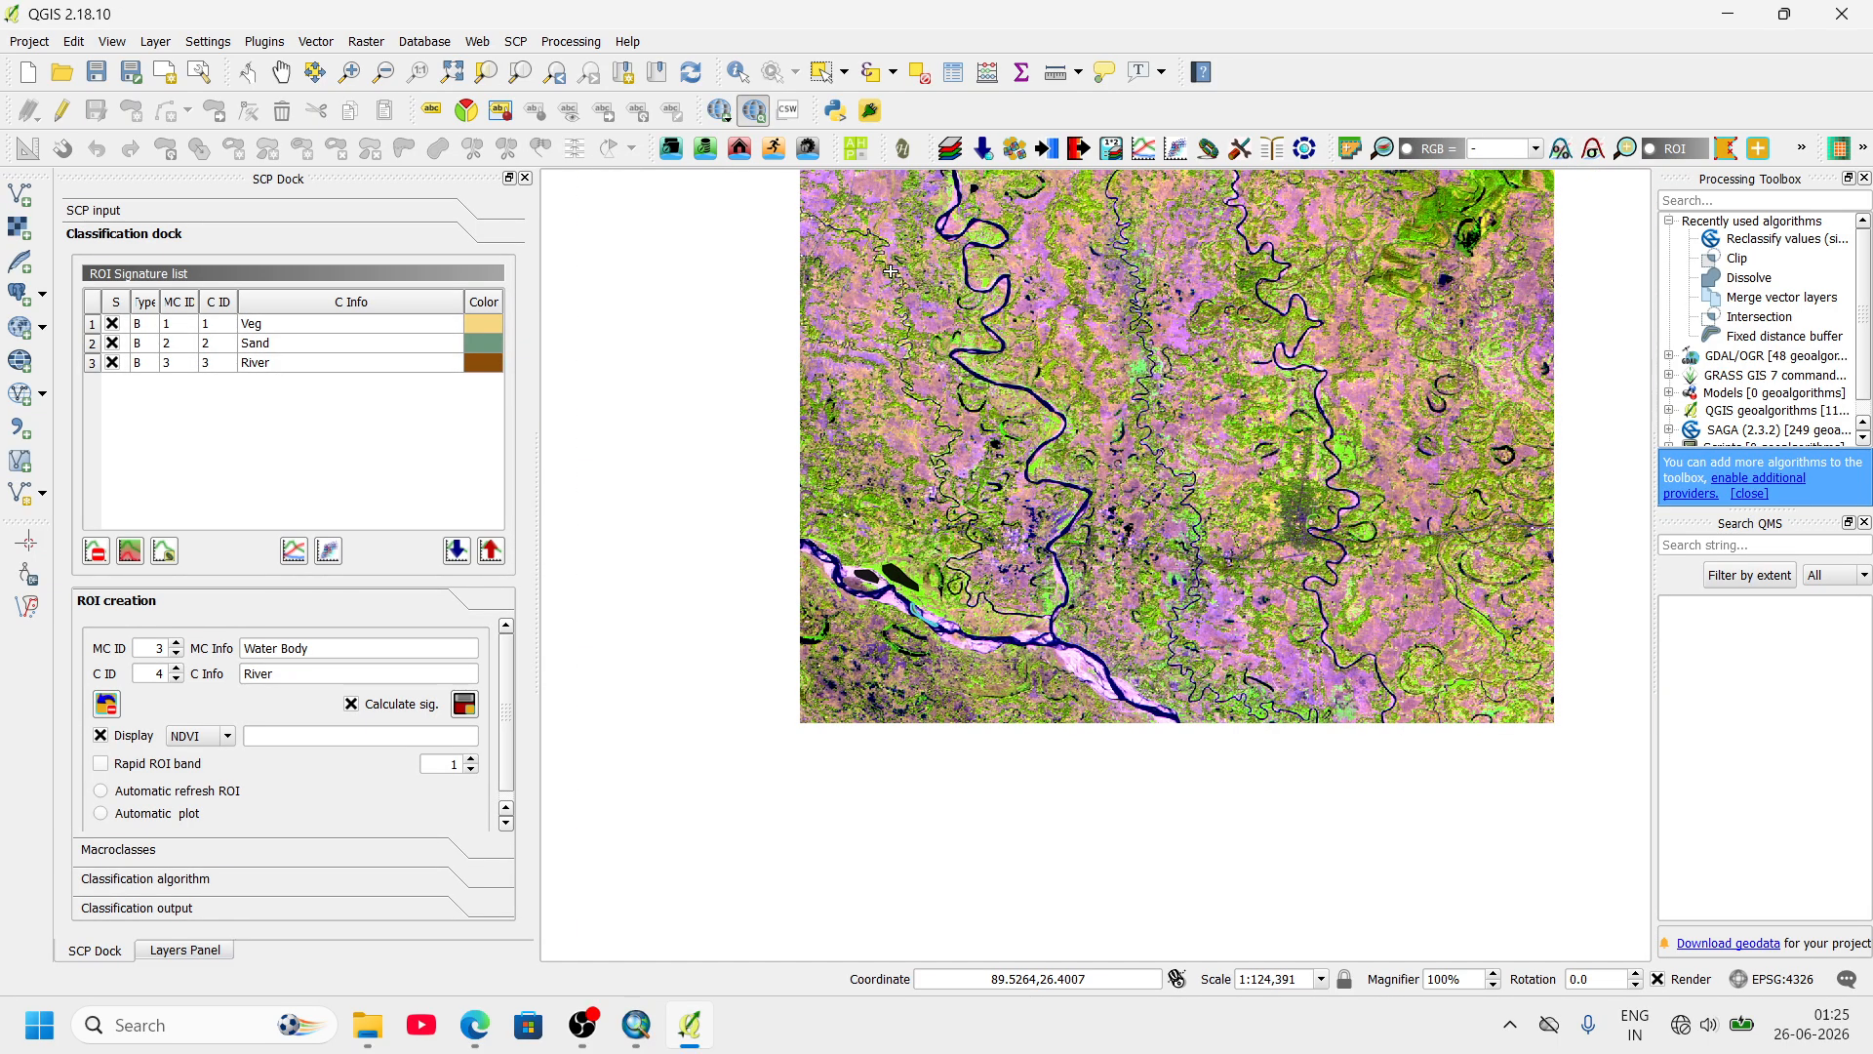
scroll(907, 464, up, 4)
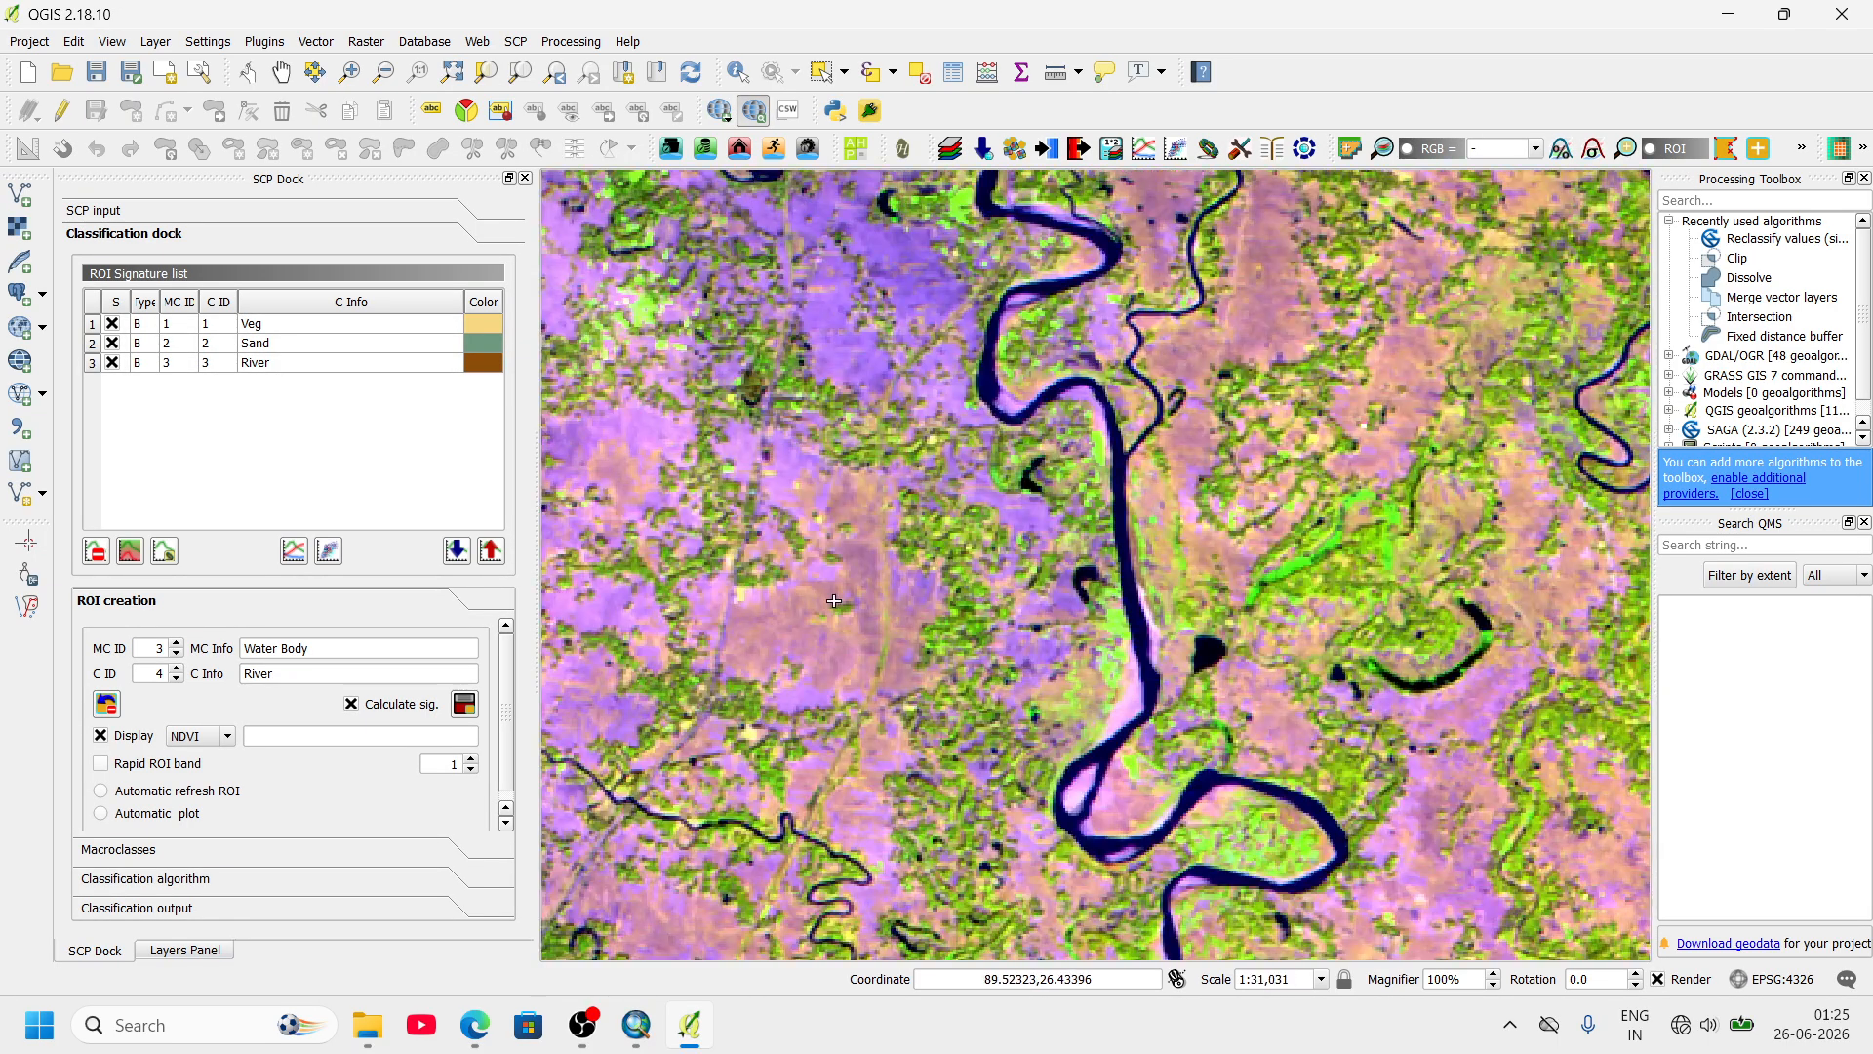
scroll(793, 575, down, 3)
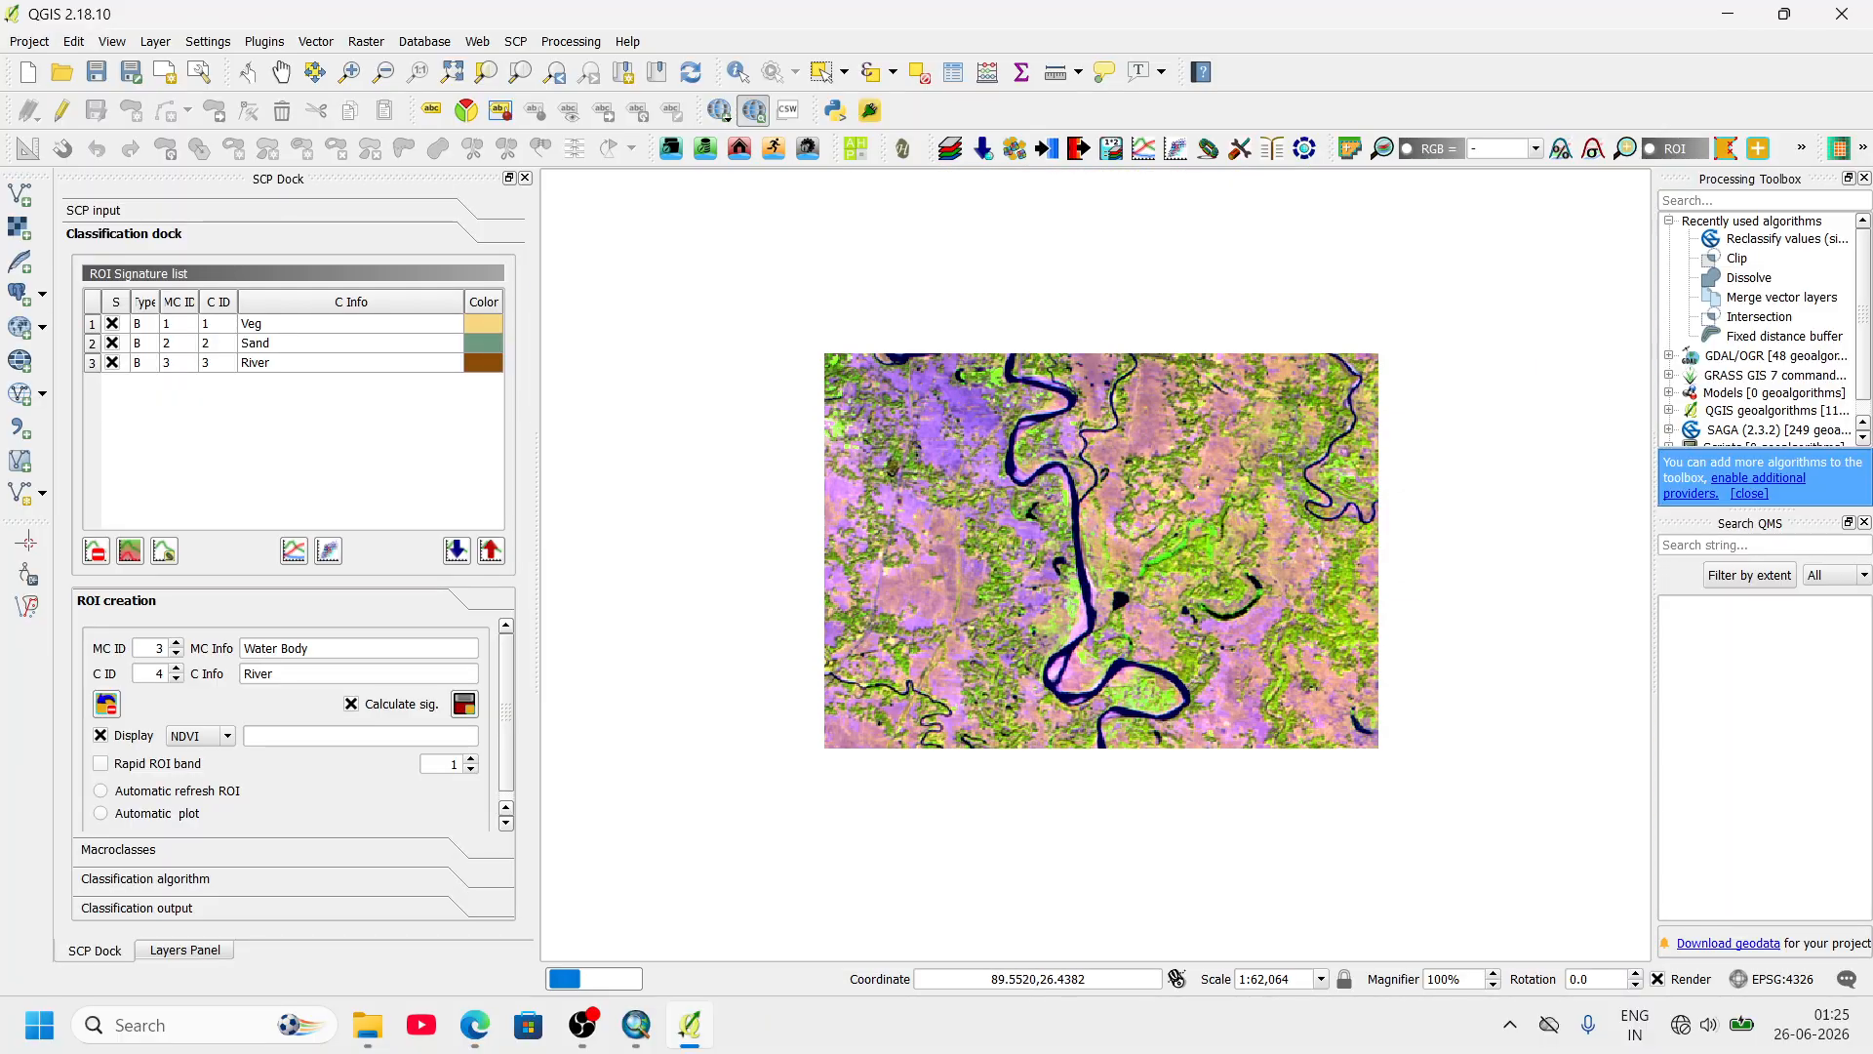
scroll(1366, 422, up, 3)
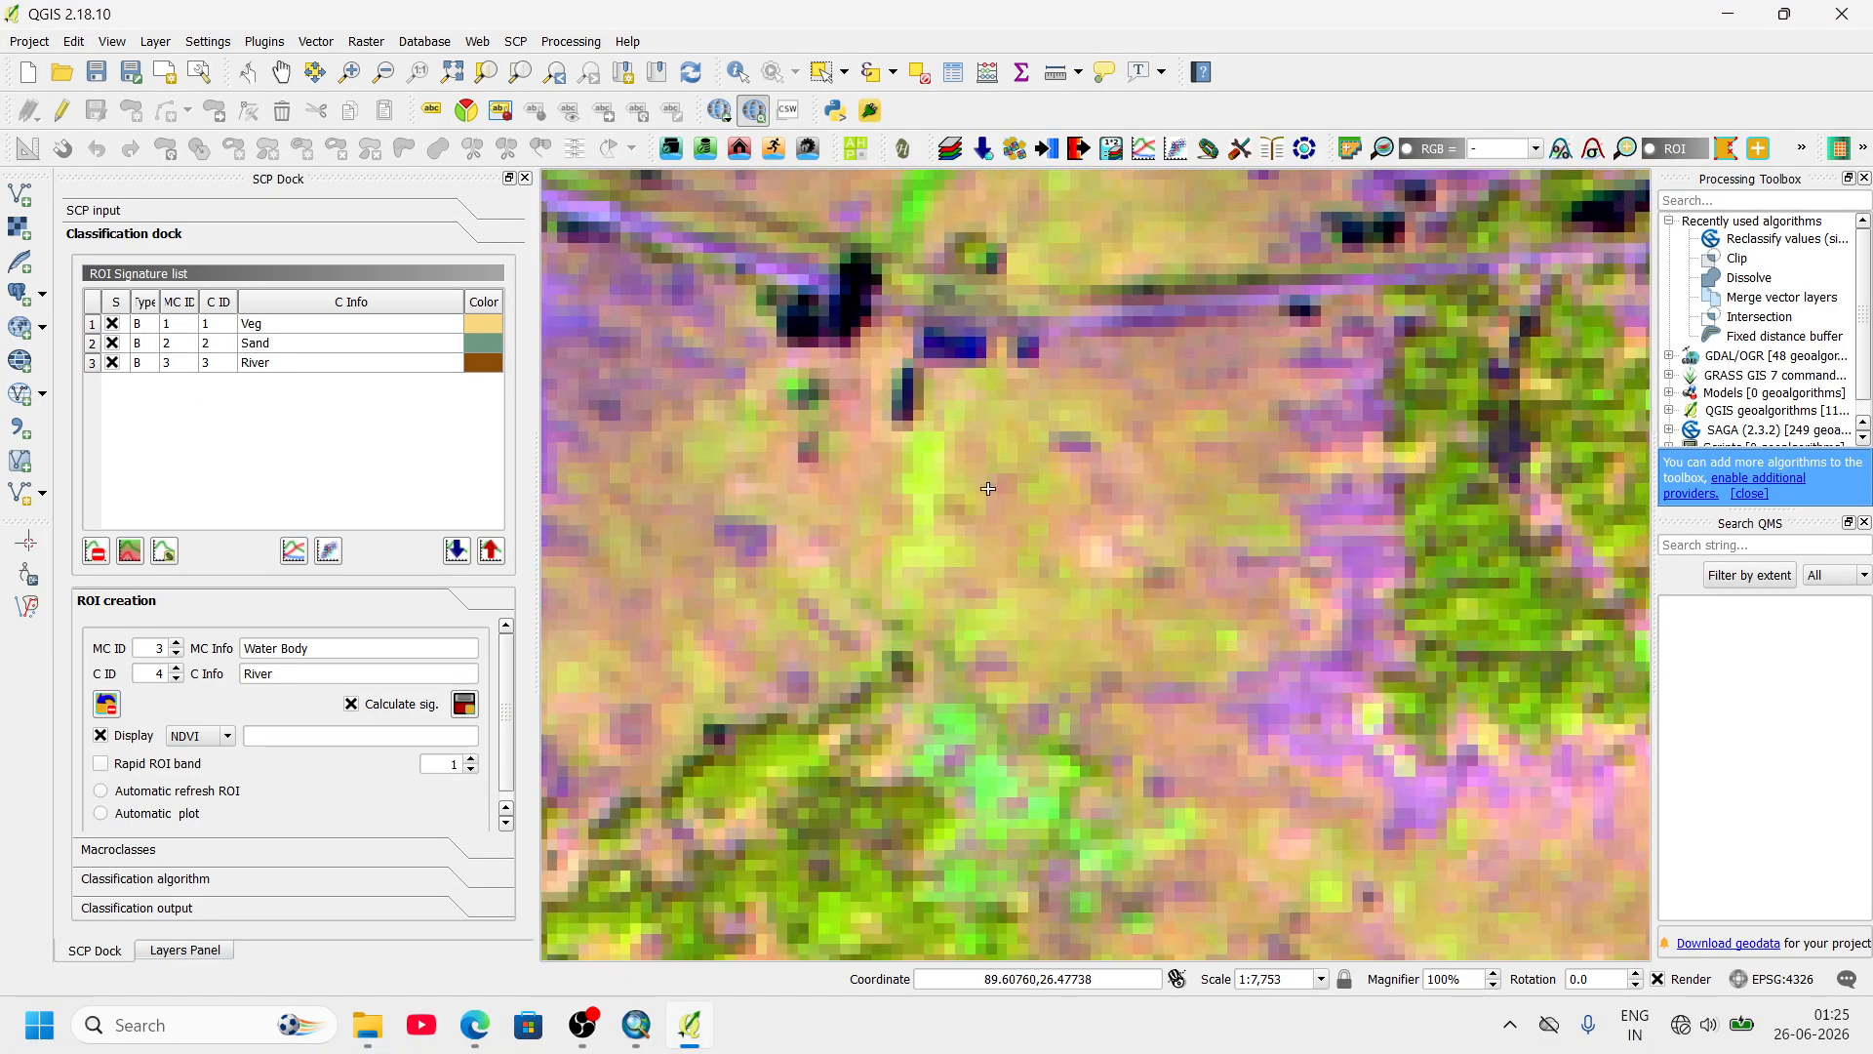
click(985, 448)
click(895, 482)
click(758, 501)
click(718, 570)
click(738, 635)
click(795, 652)
click(959, 619)
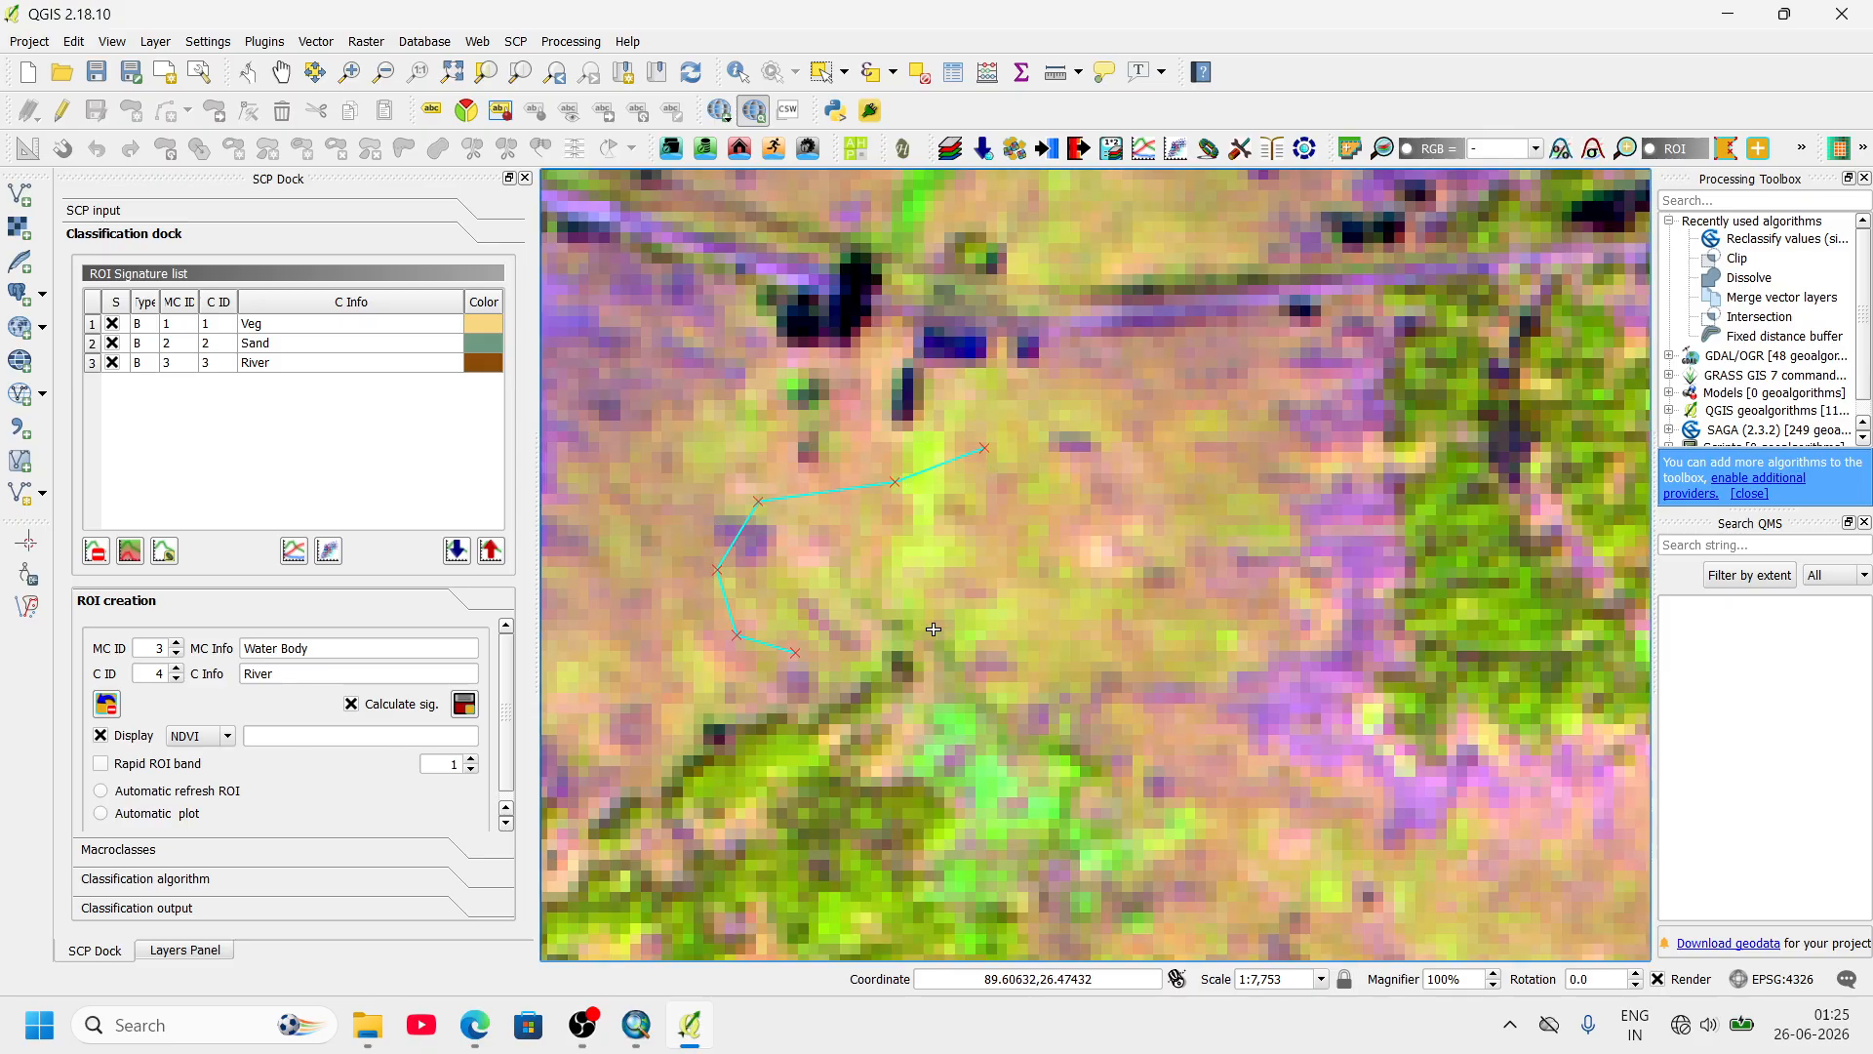
click(1074, 632)
click(1237, 658)
click(1256, 576)
click(1193, 475)
click(1098, 435)
right_click(991, 421)
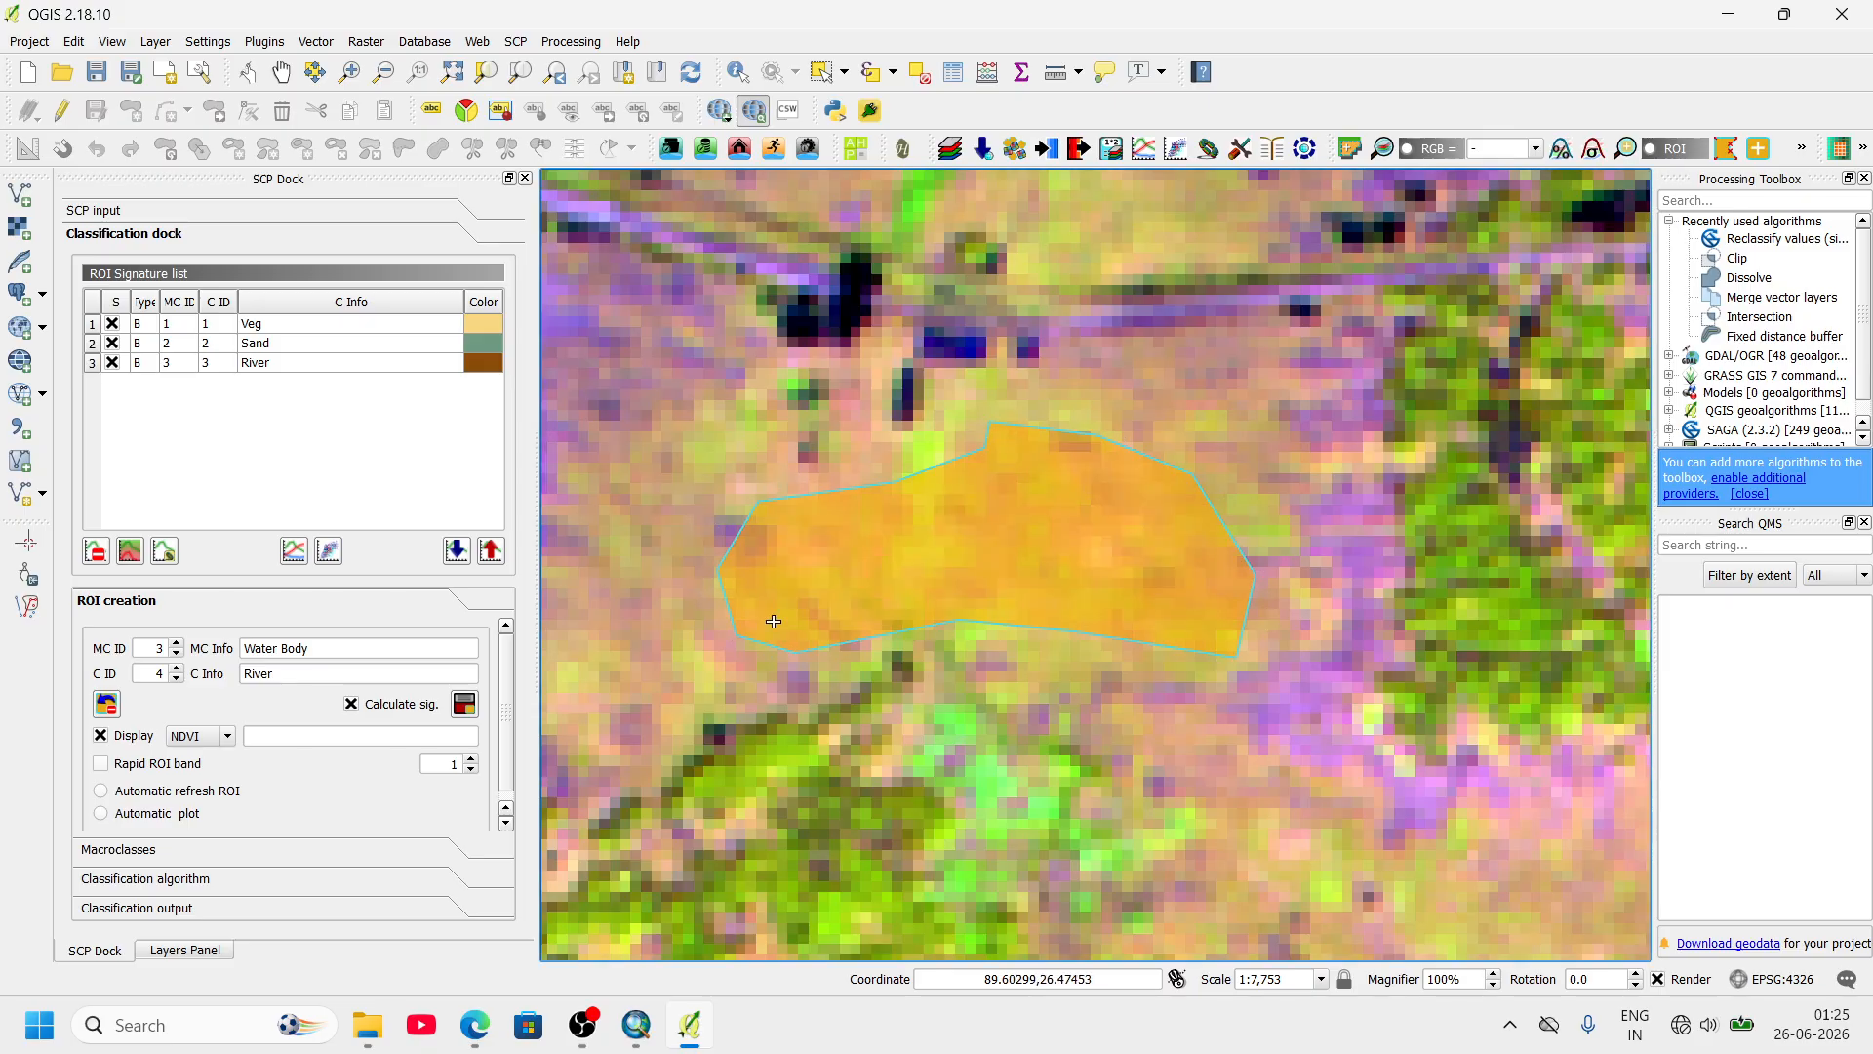
- Set macroclass ID 4 with both macroclass and class info as Agri, and save the farmland ROI with its signature
click(177, 643)
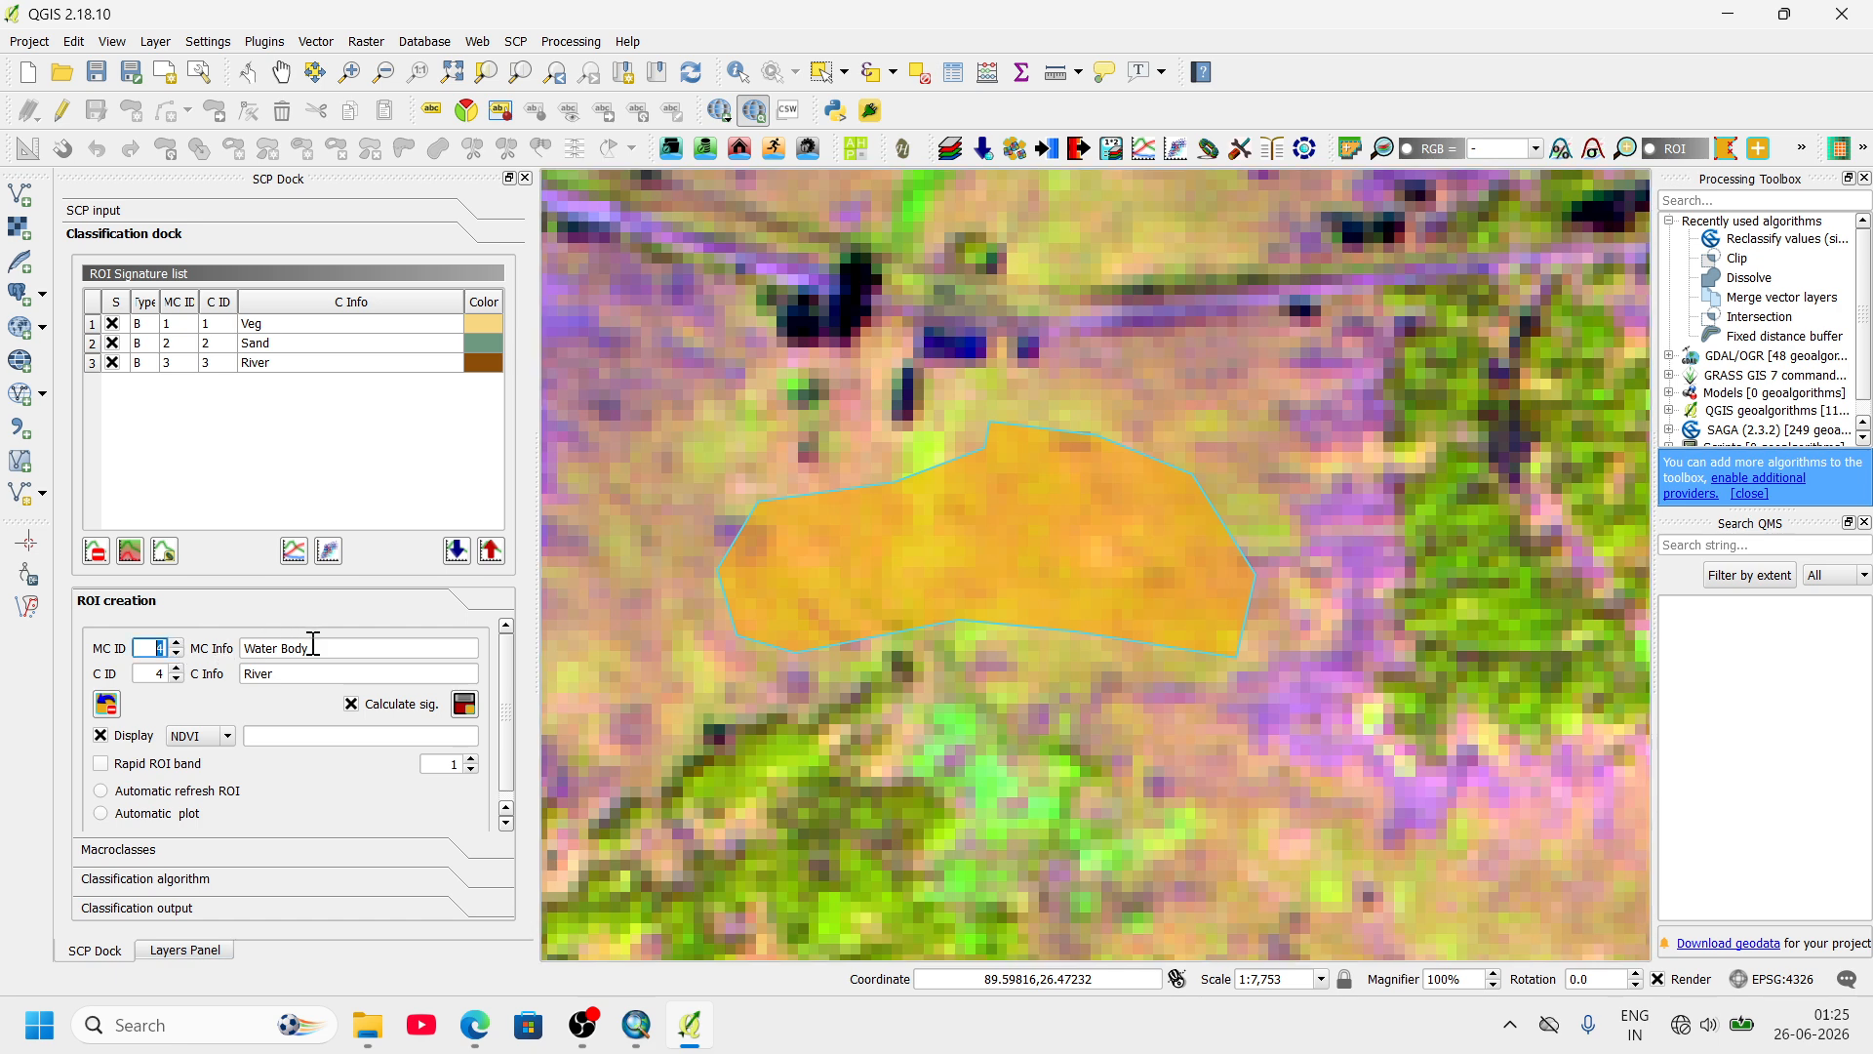
key(Tab)
text(A)
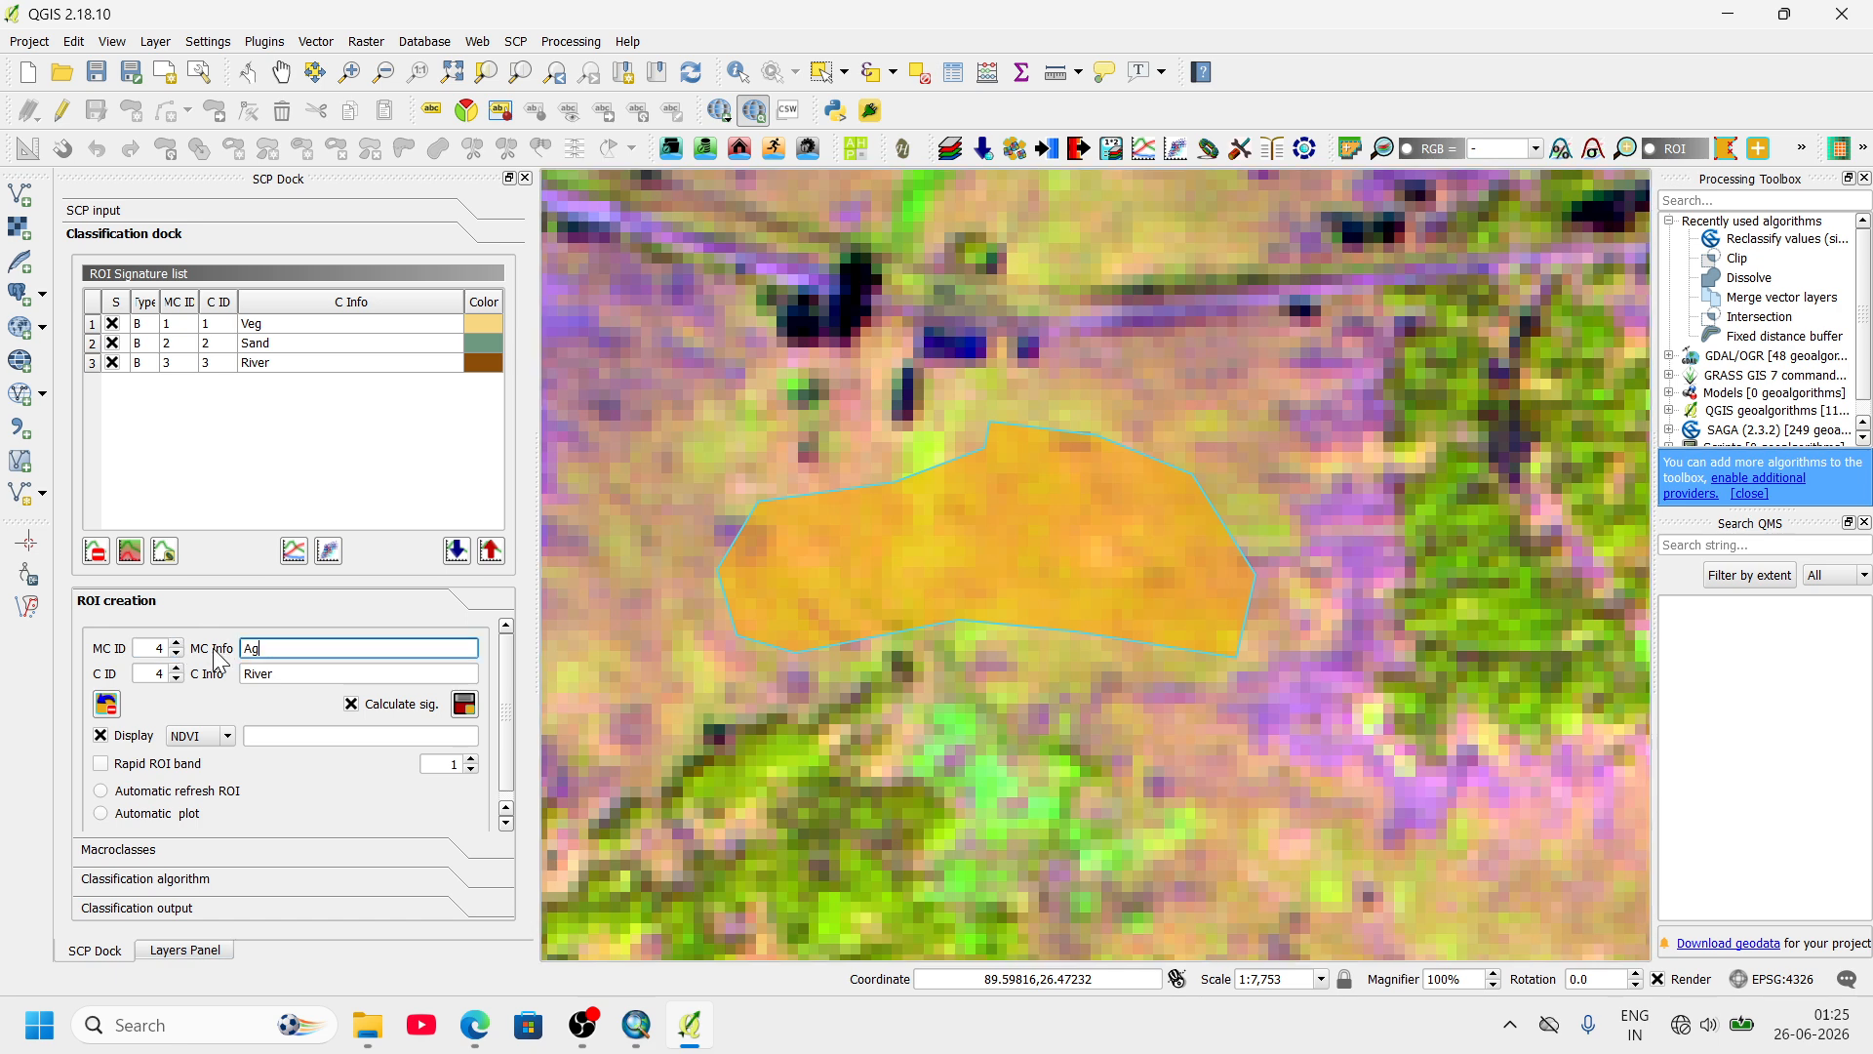
text(gri)
key(Tab)
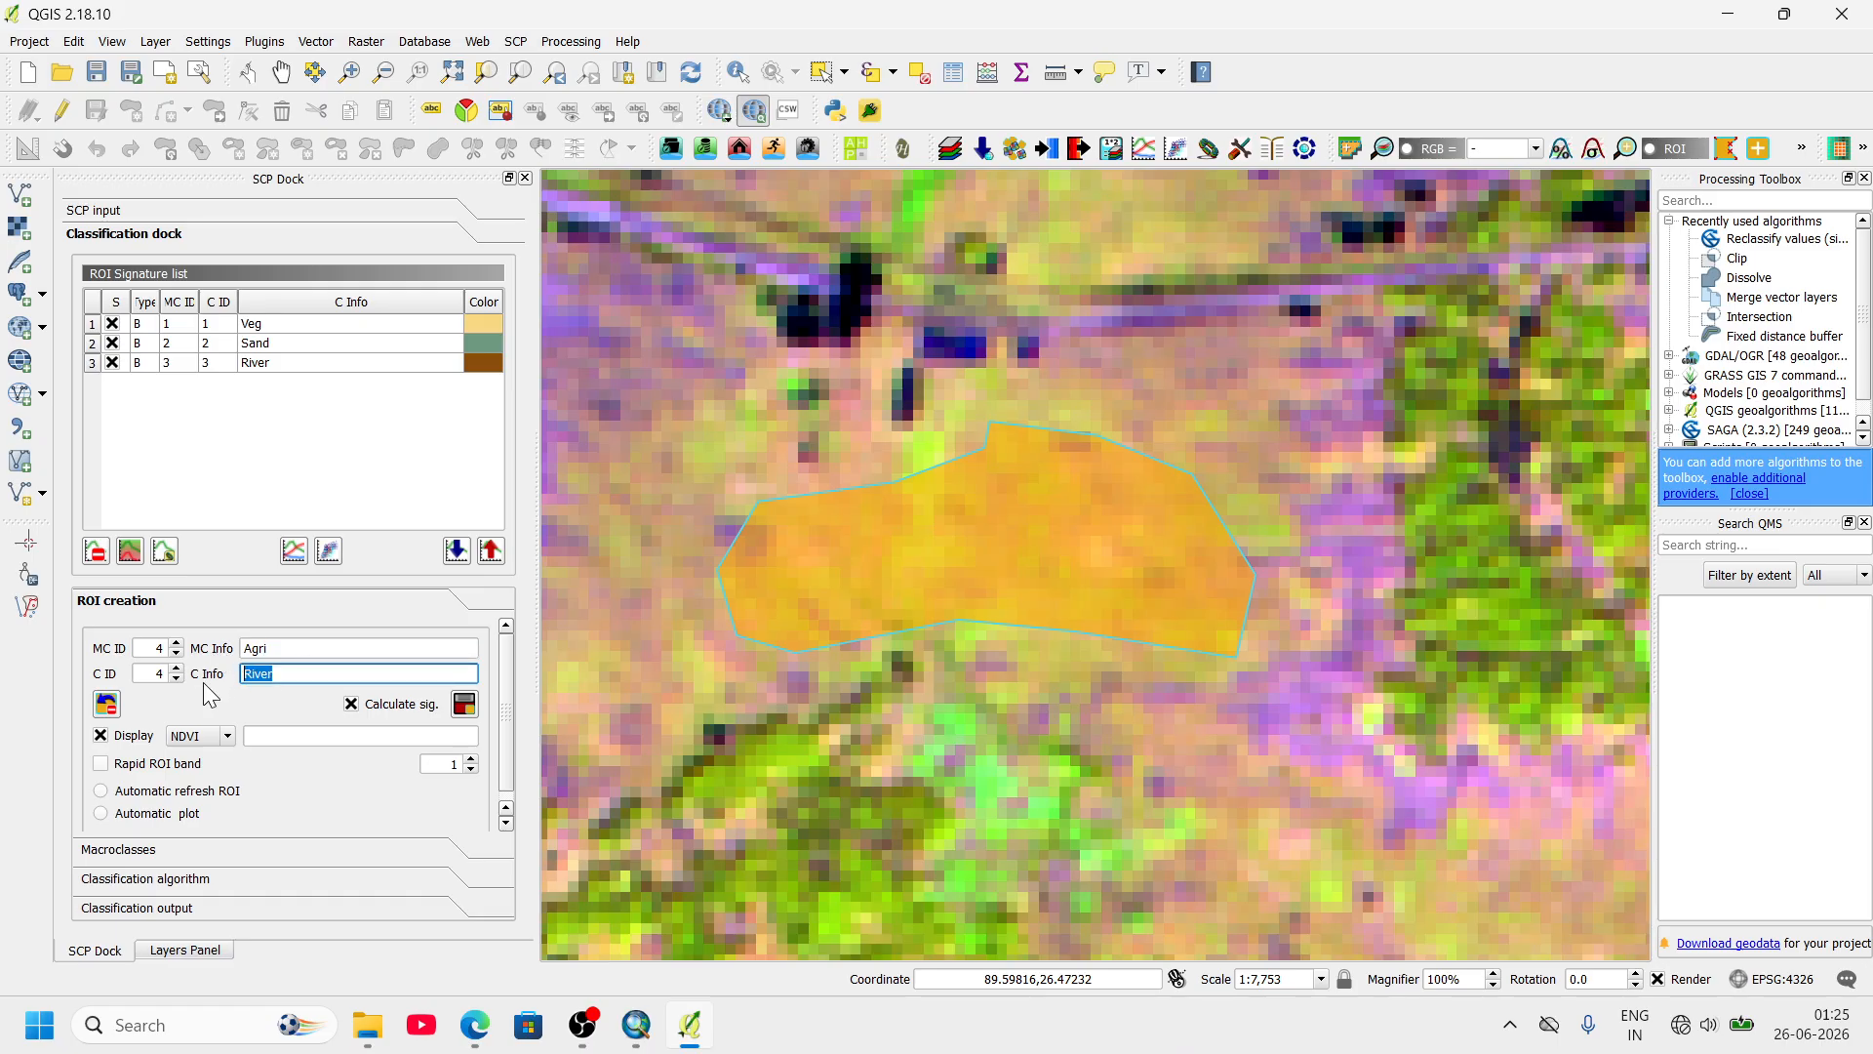
text(Agri)
click(465, 704)
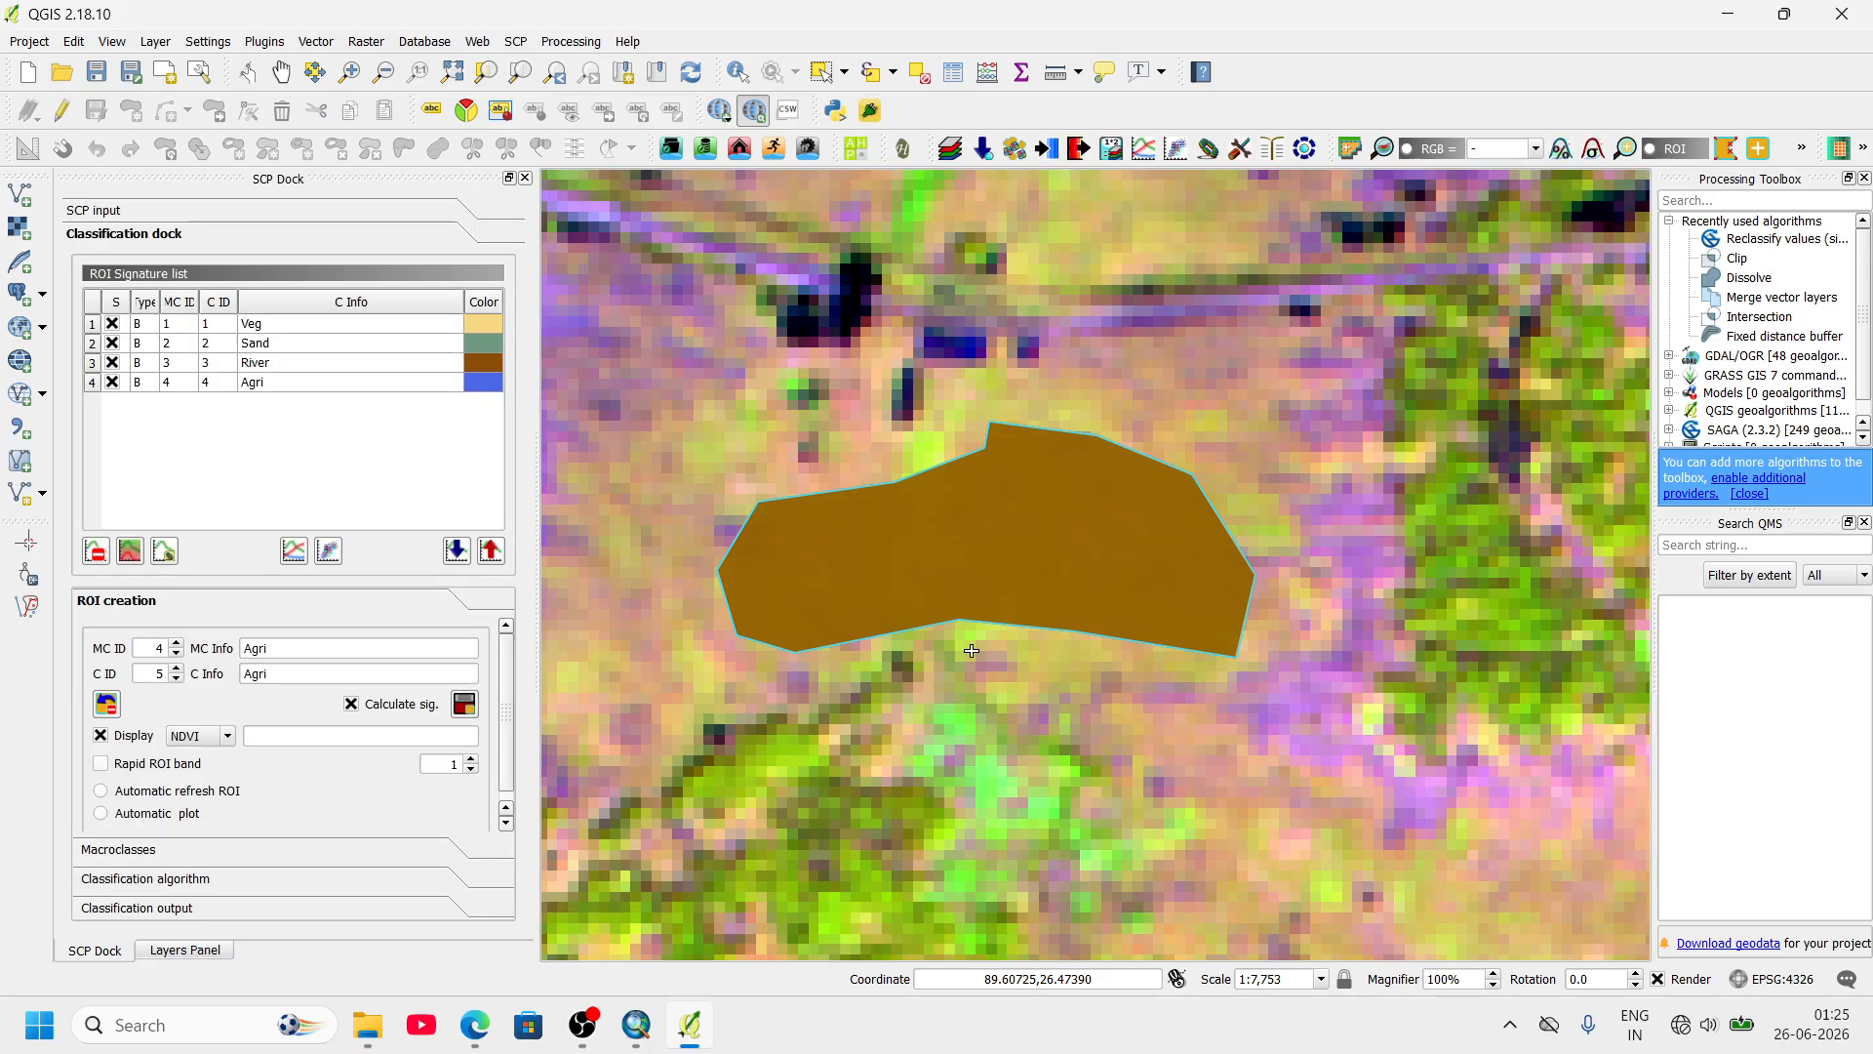
- Draw a closed, elongated ROI polygon over the dark grey-purple town area just east of the river in the image's northwest corner
scroll(972, 651, down, 3)
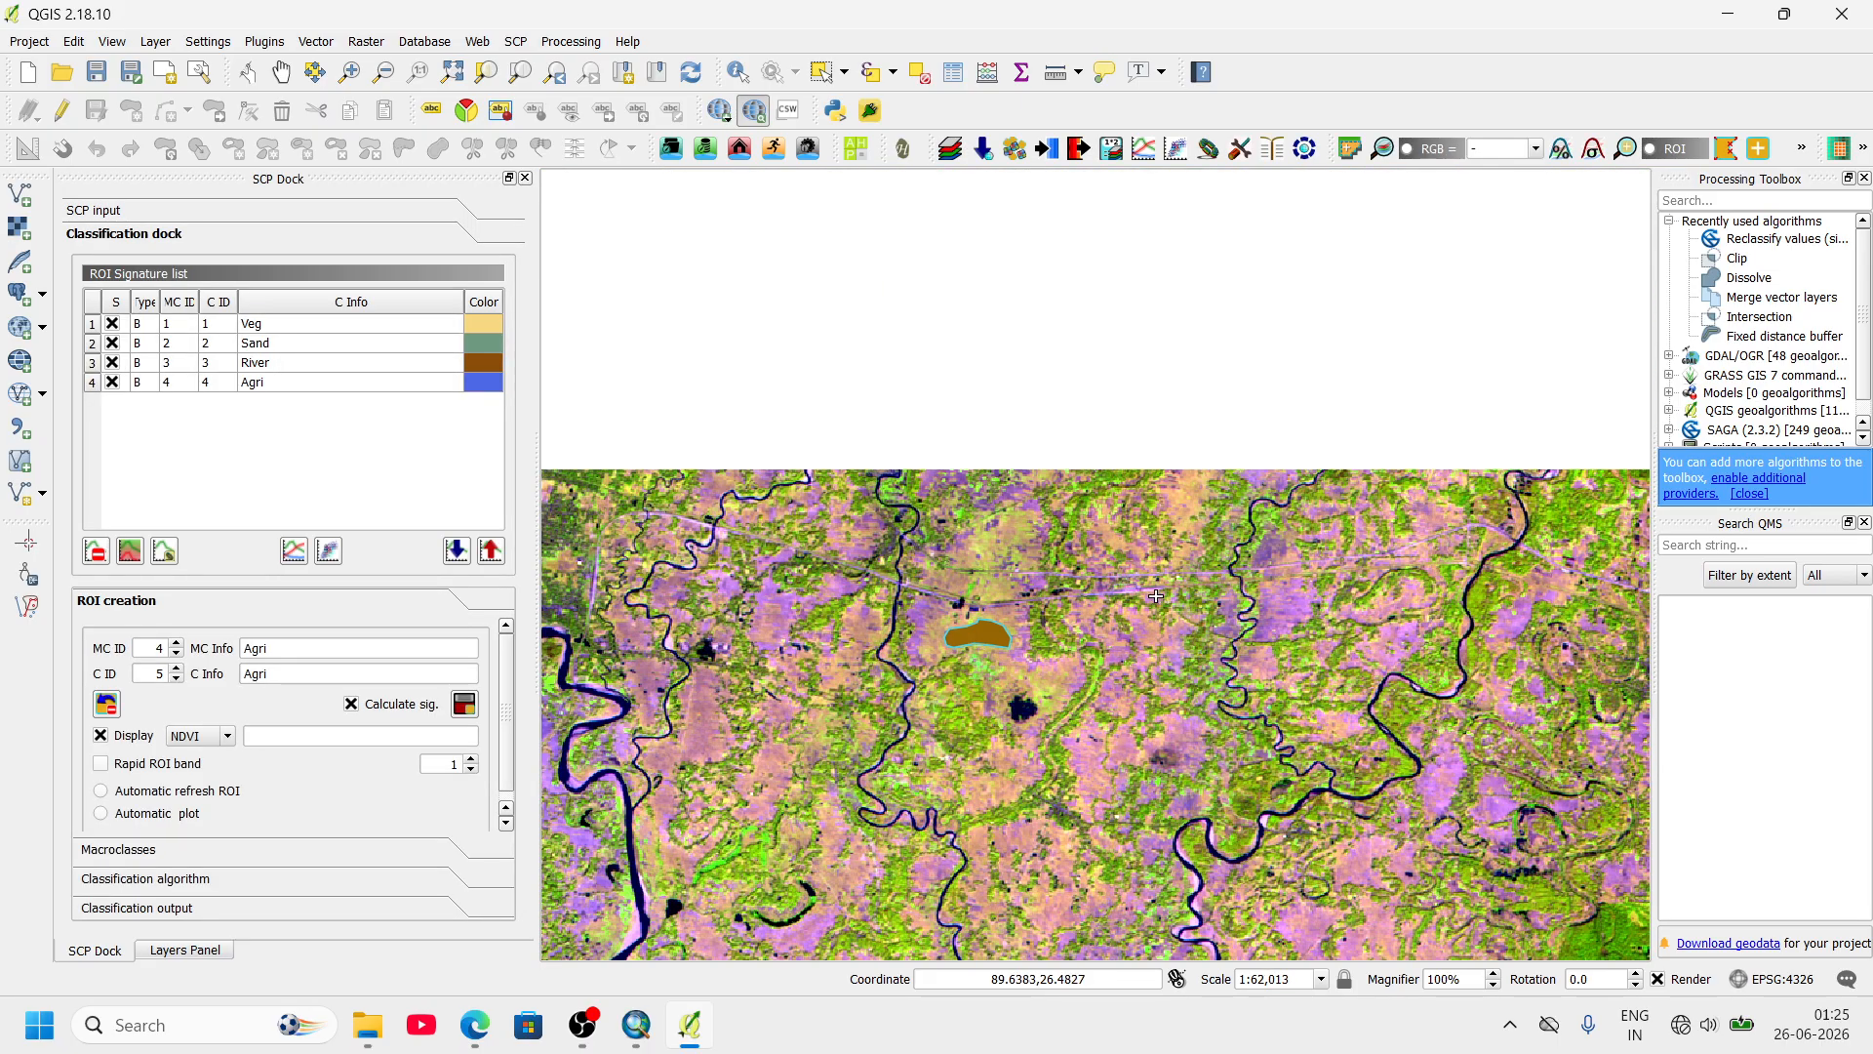
scroll(996, 597, down, 1)
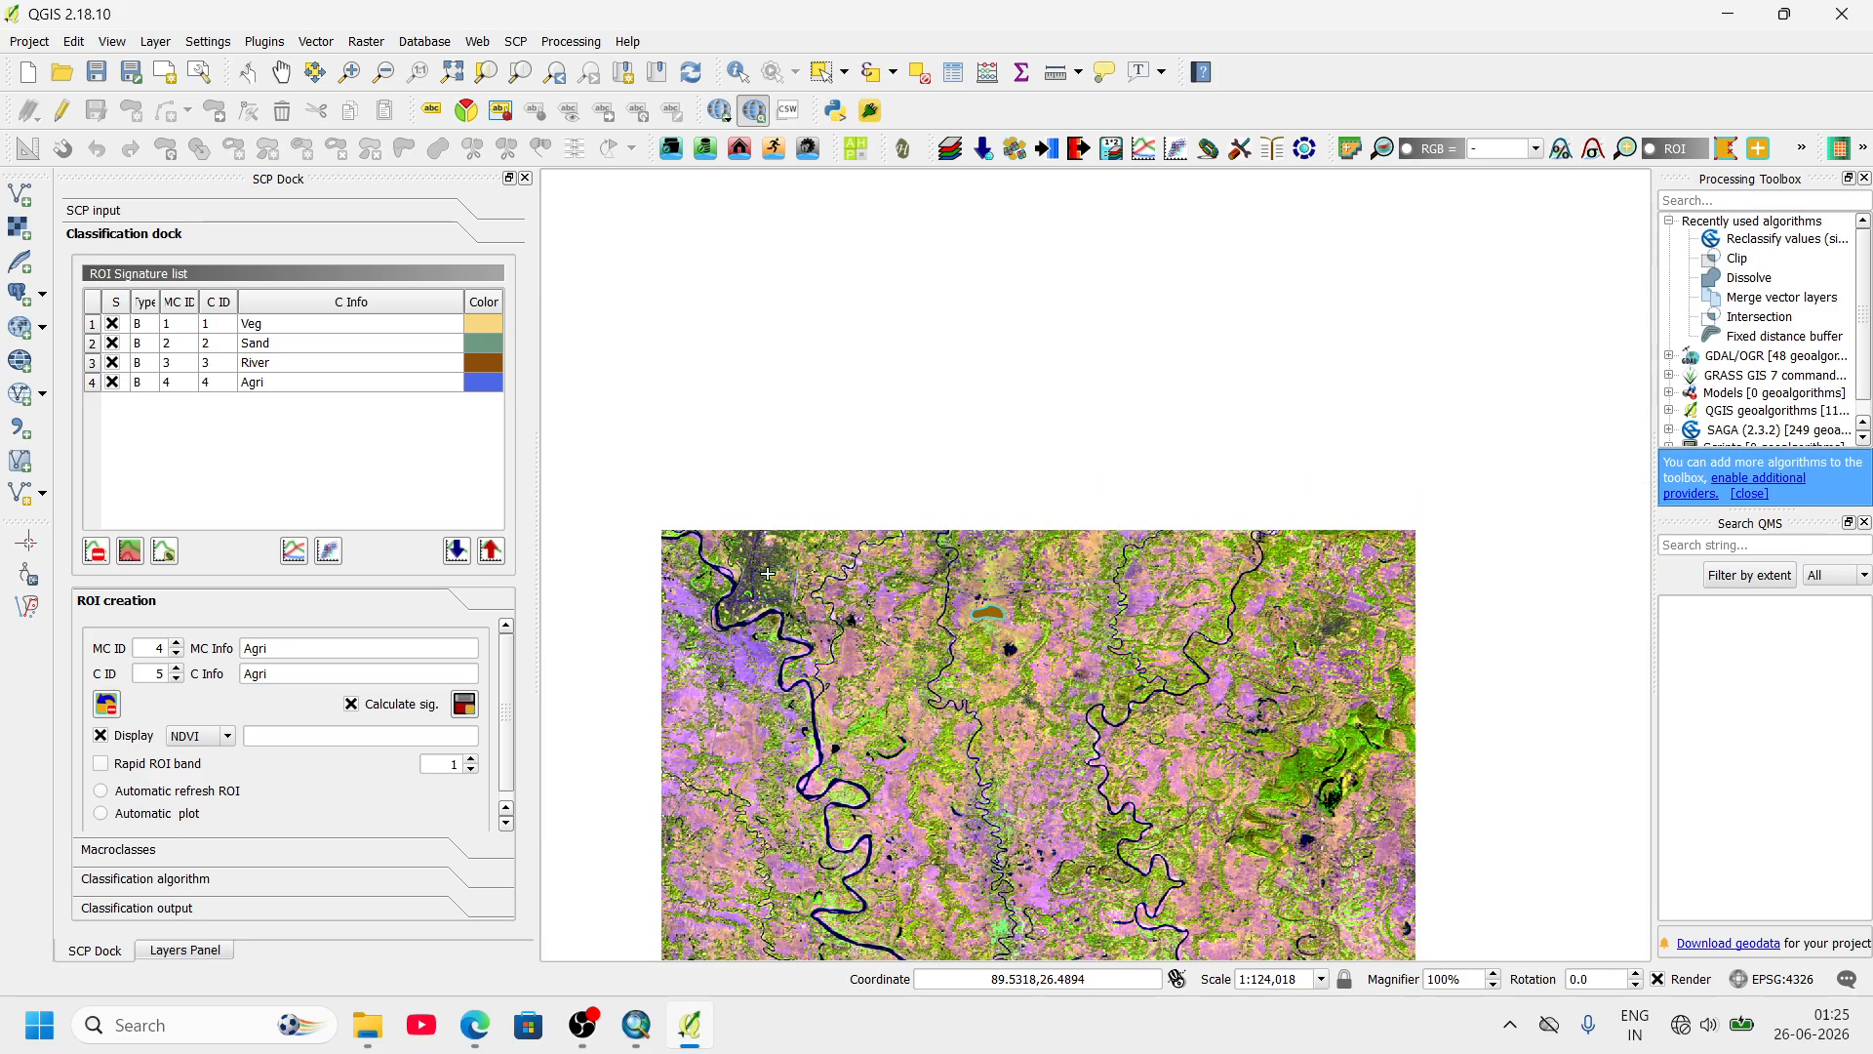
scroll(768, 574, up, 4)
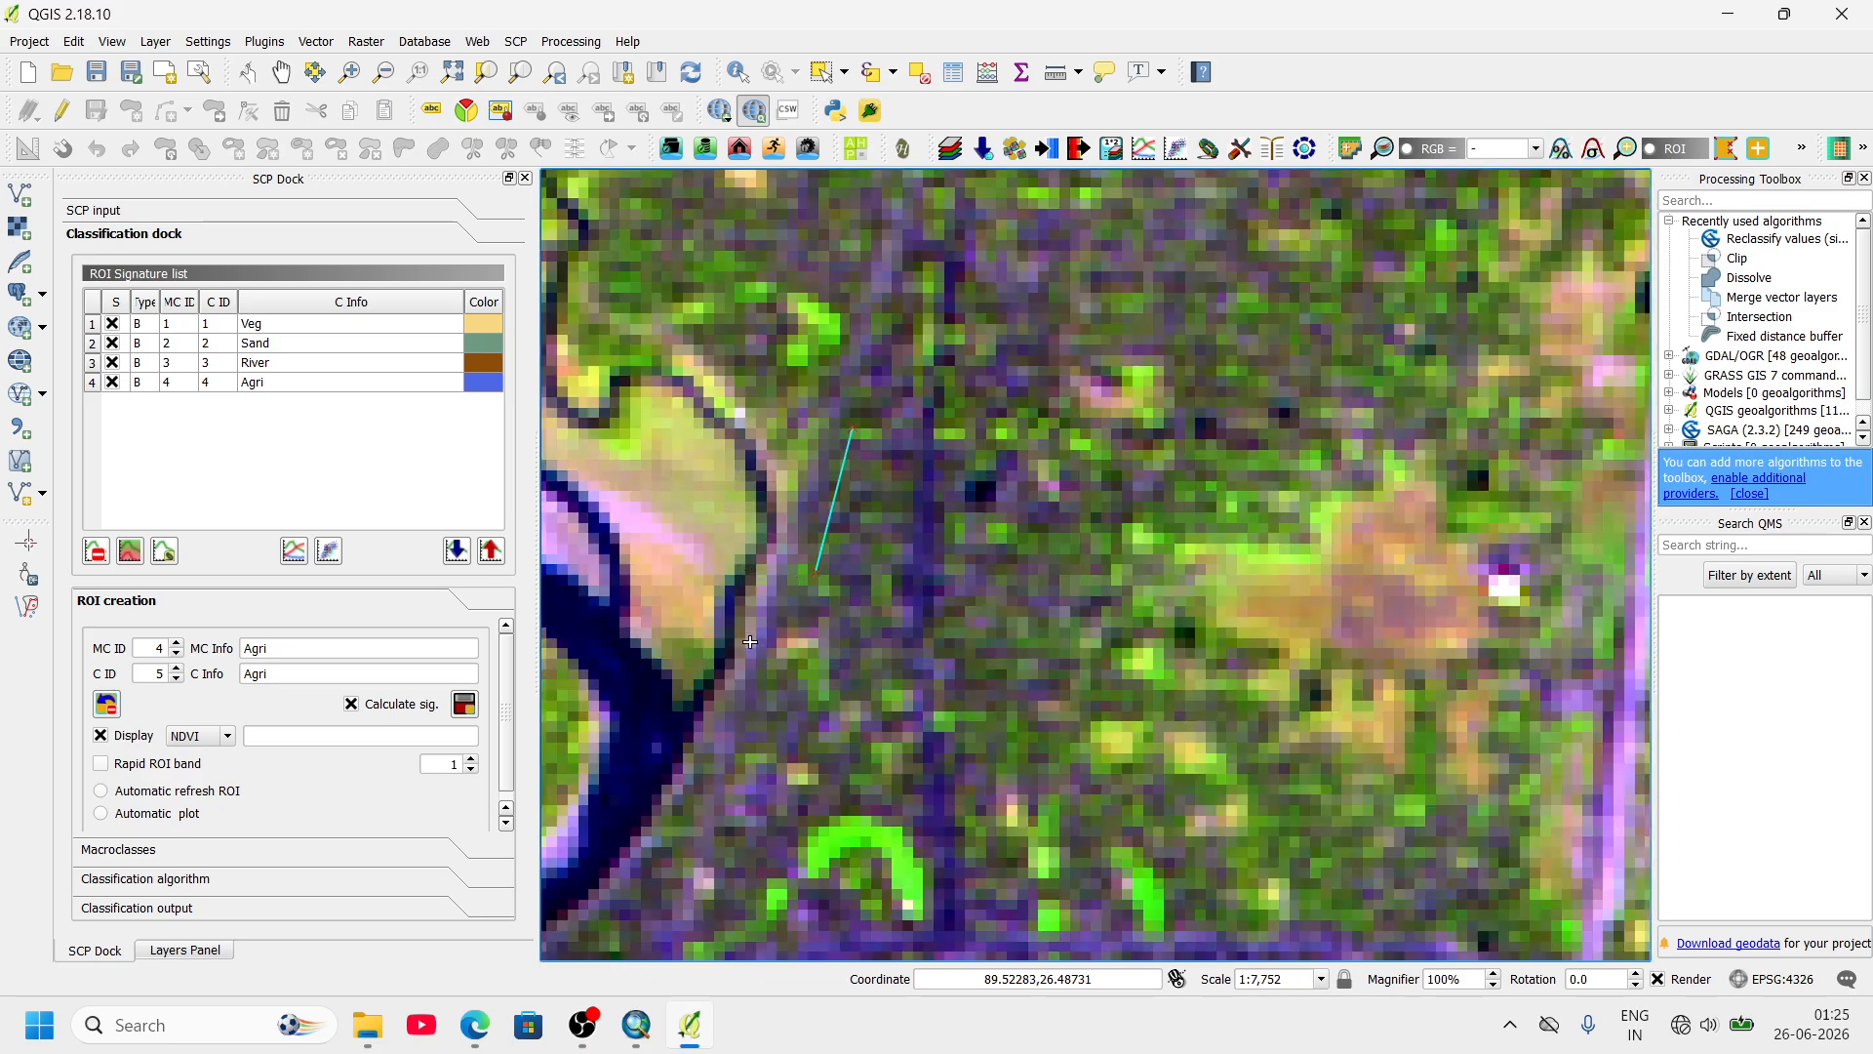
click(737, 683)
click(706, 781)
click(715, 829)
click(788, 808)
click(845, 746)
click(893, 639)
click(899, 564)
click(895, 517)
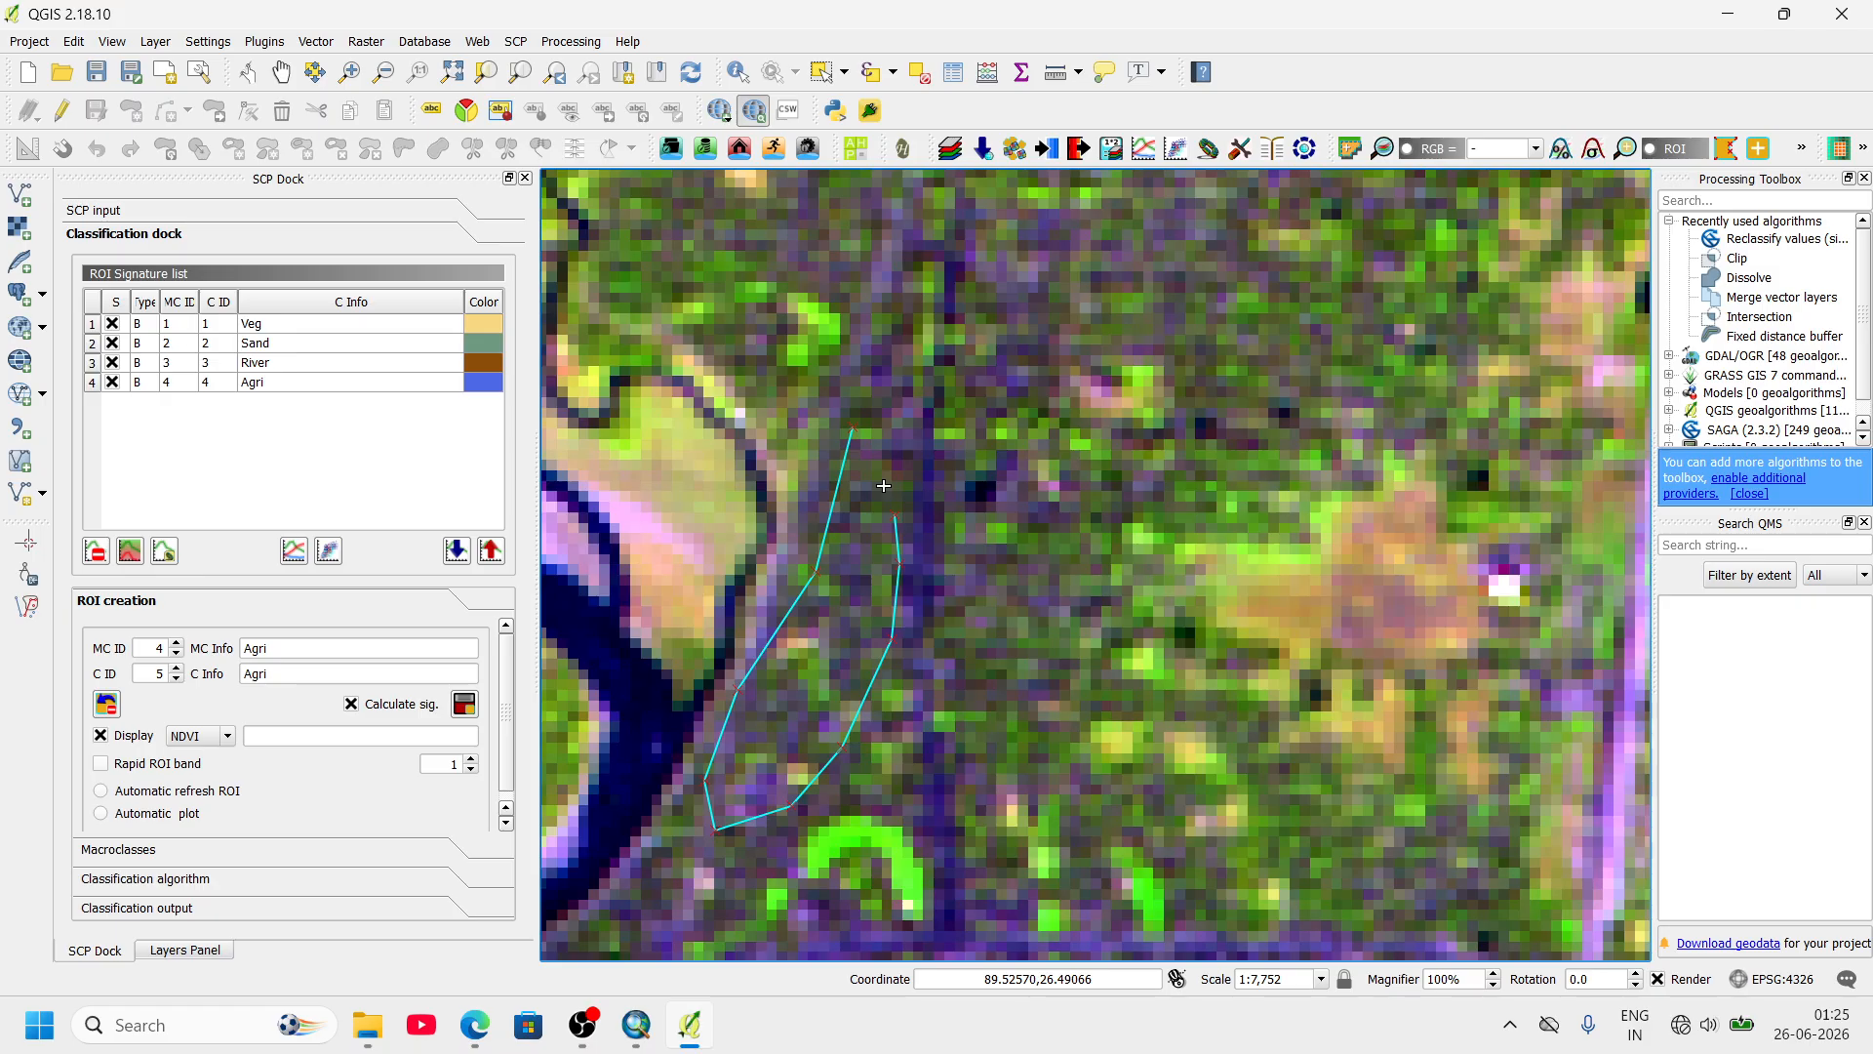
right_click(883, 485)
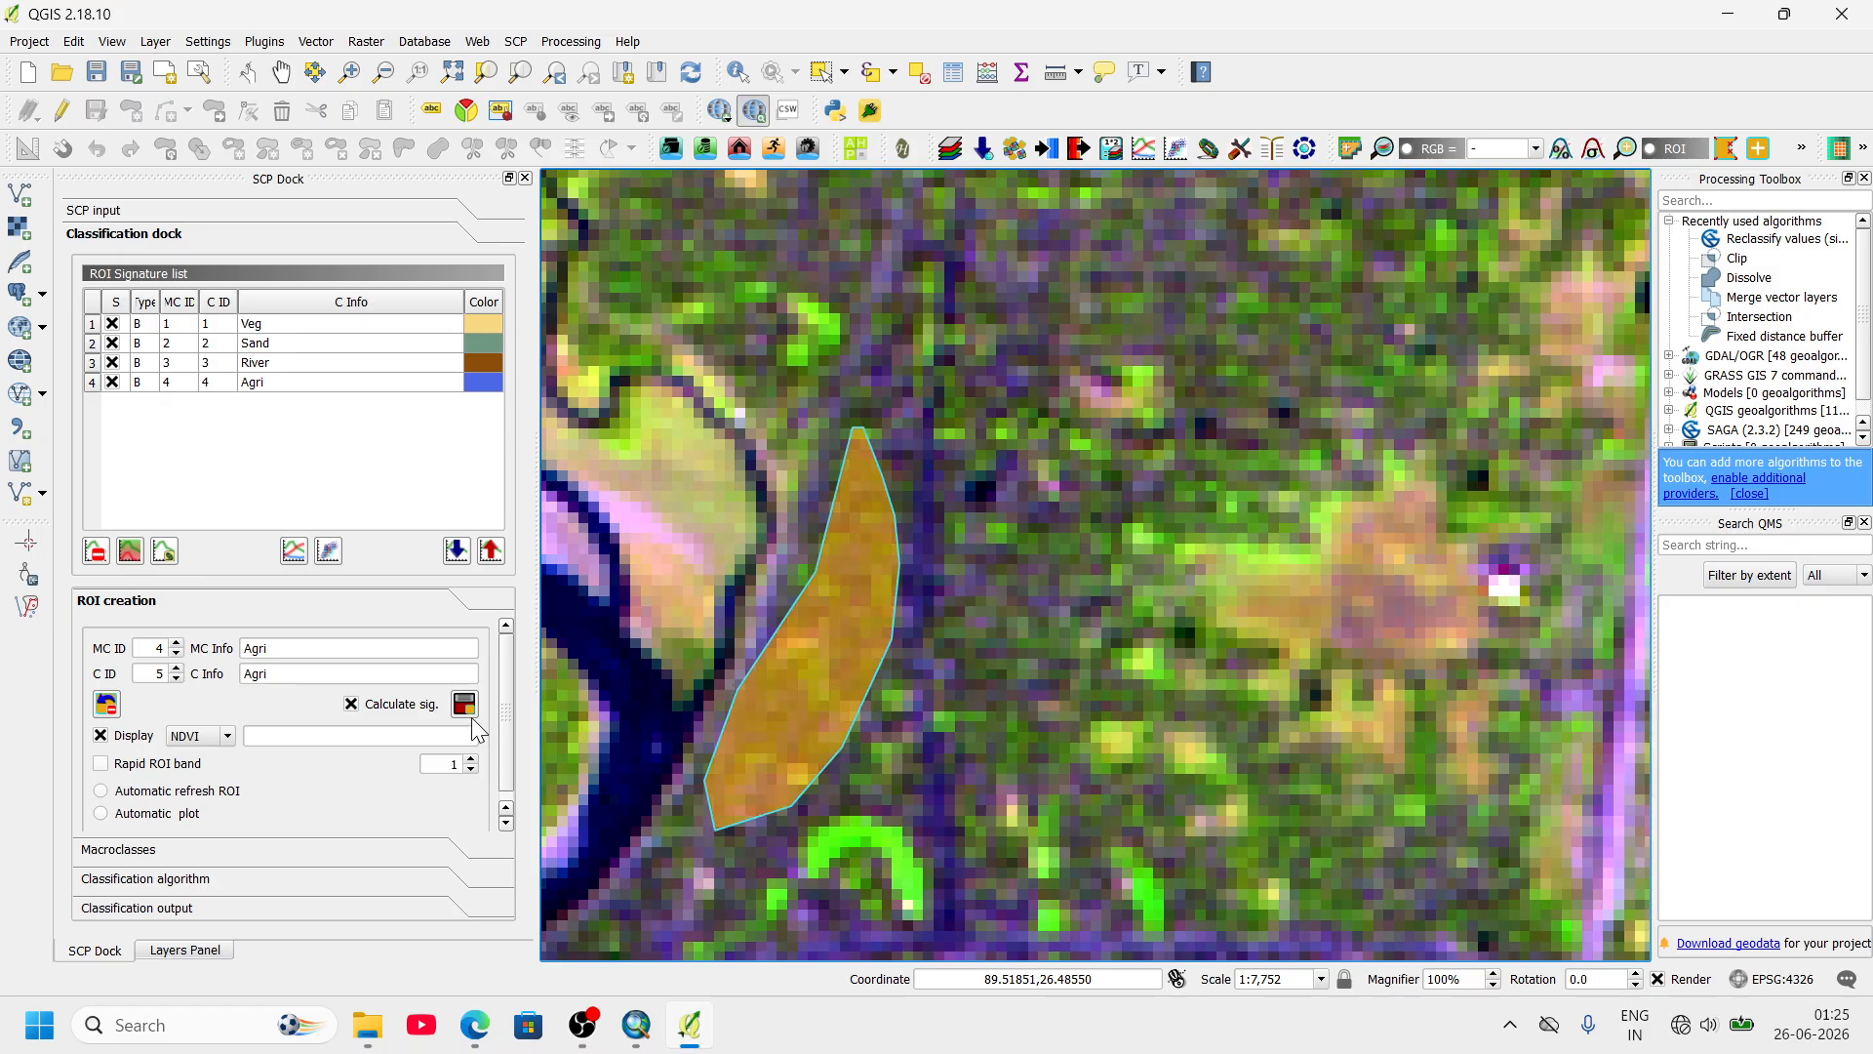
- Set macroclass ID 5 with both macroclass and class info as Built-up, and save the town ROI with its signature
click(176, 643)
click(311, 647)
drag(311, 647, 198, 661)
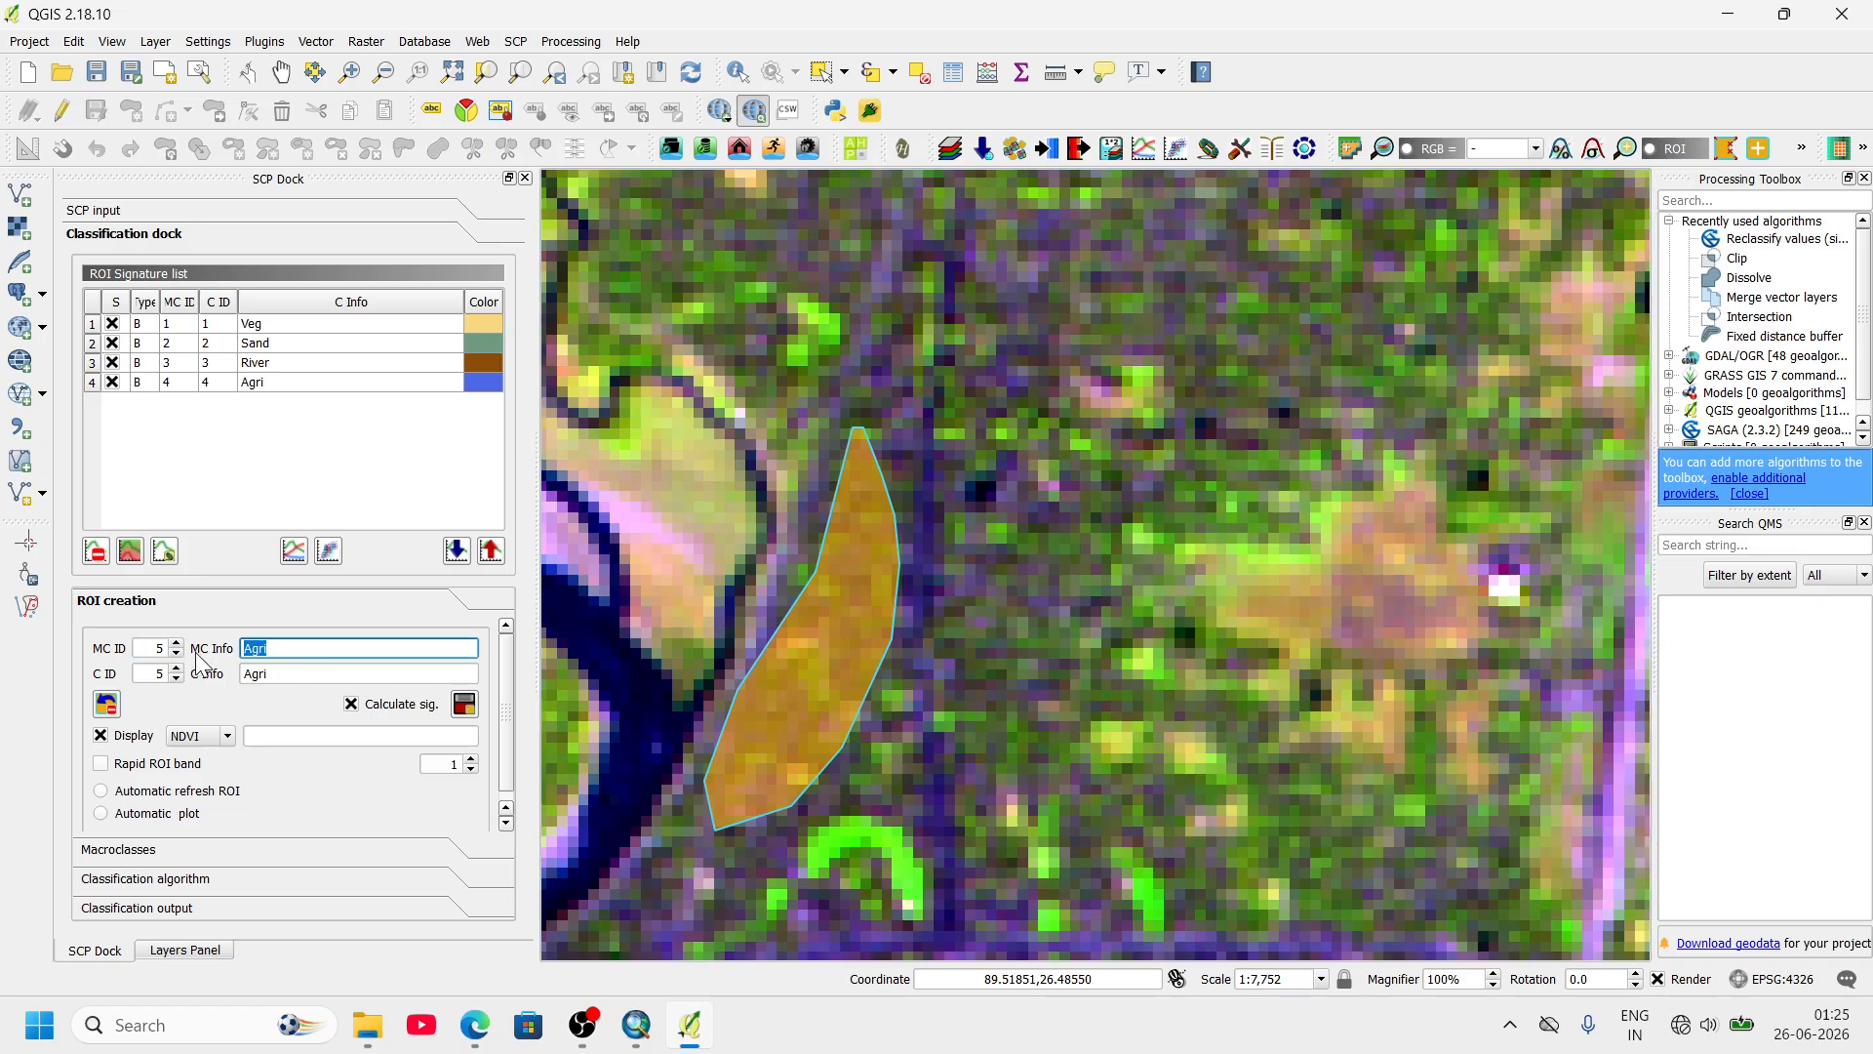
text(B)
drag(291, 671, 190, 677)
text(Bu)
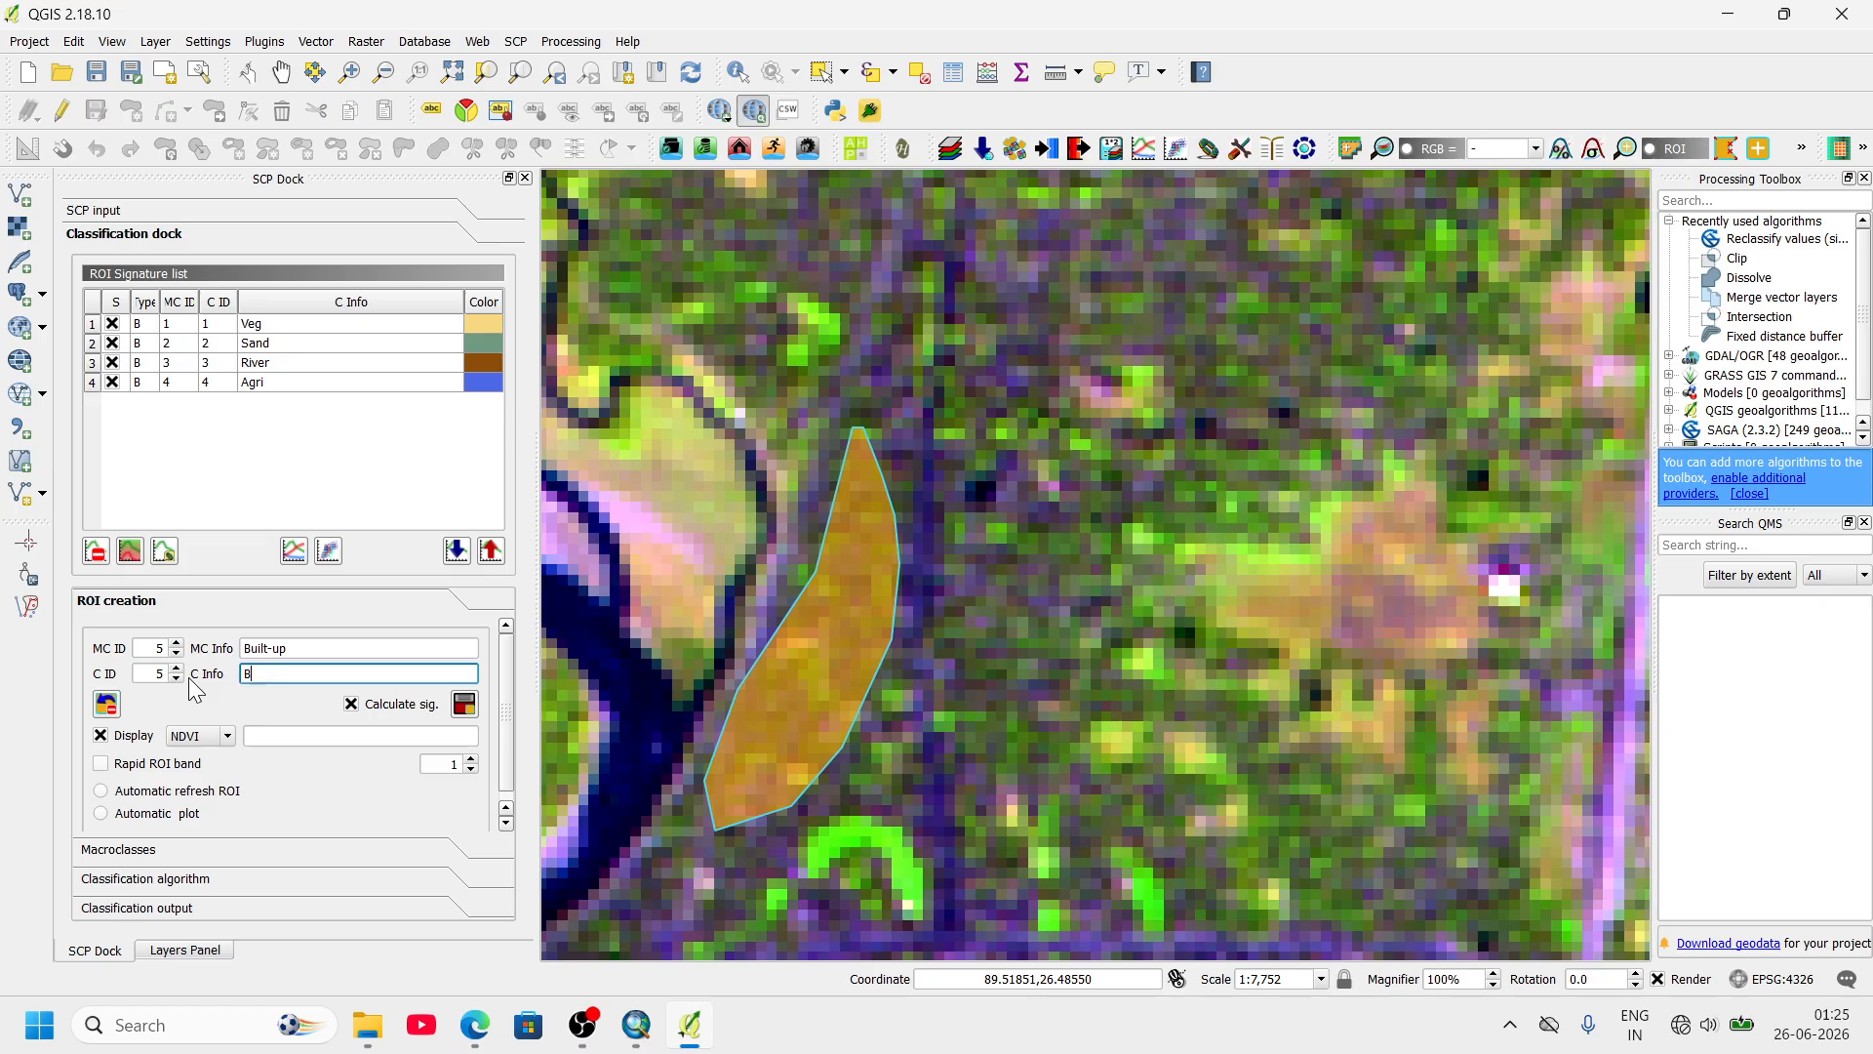
text(ilt-up)
click(465, 704)
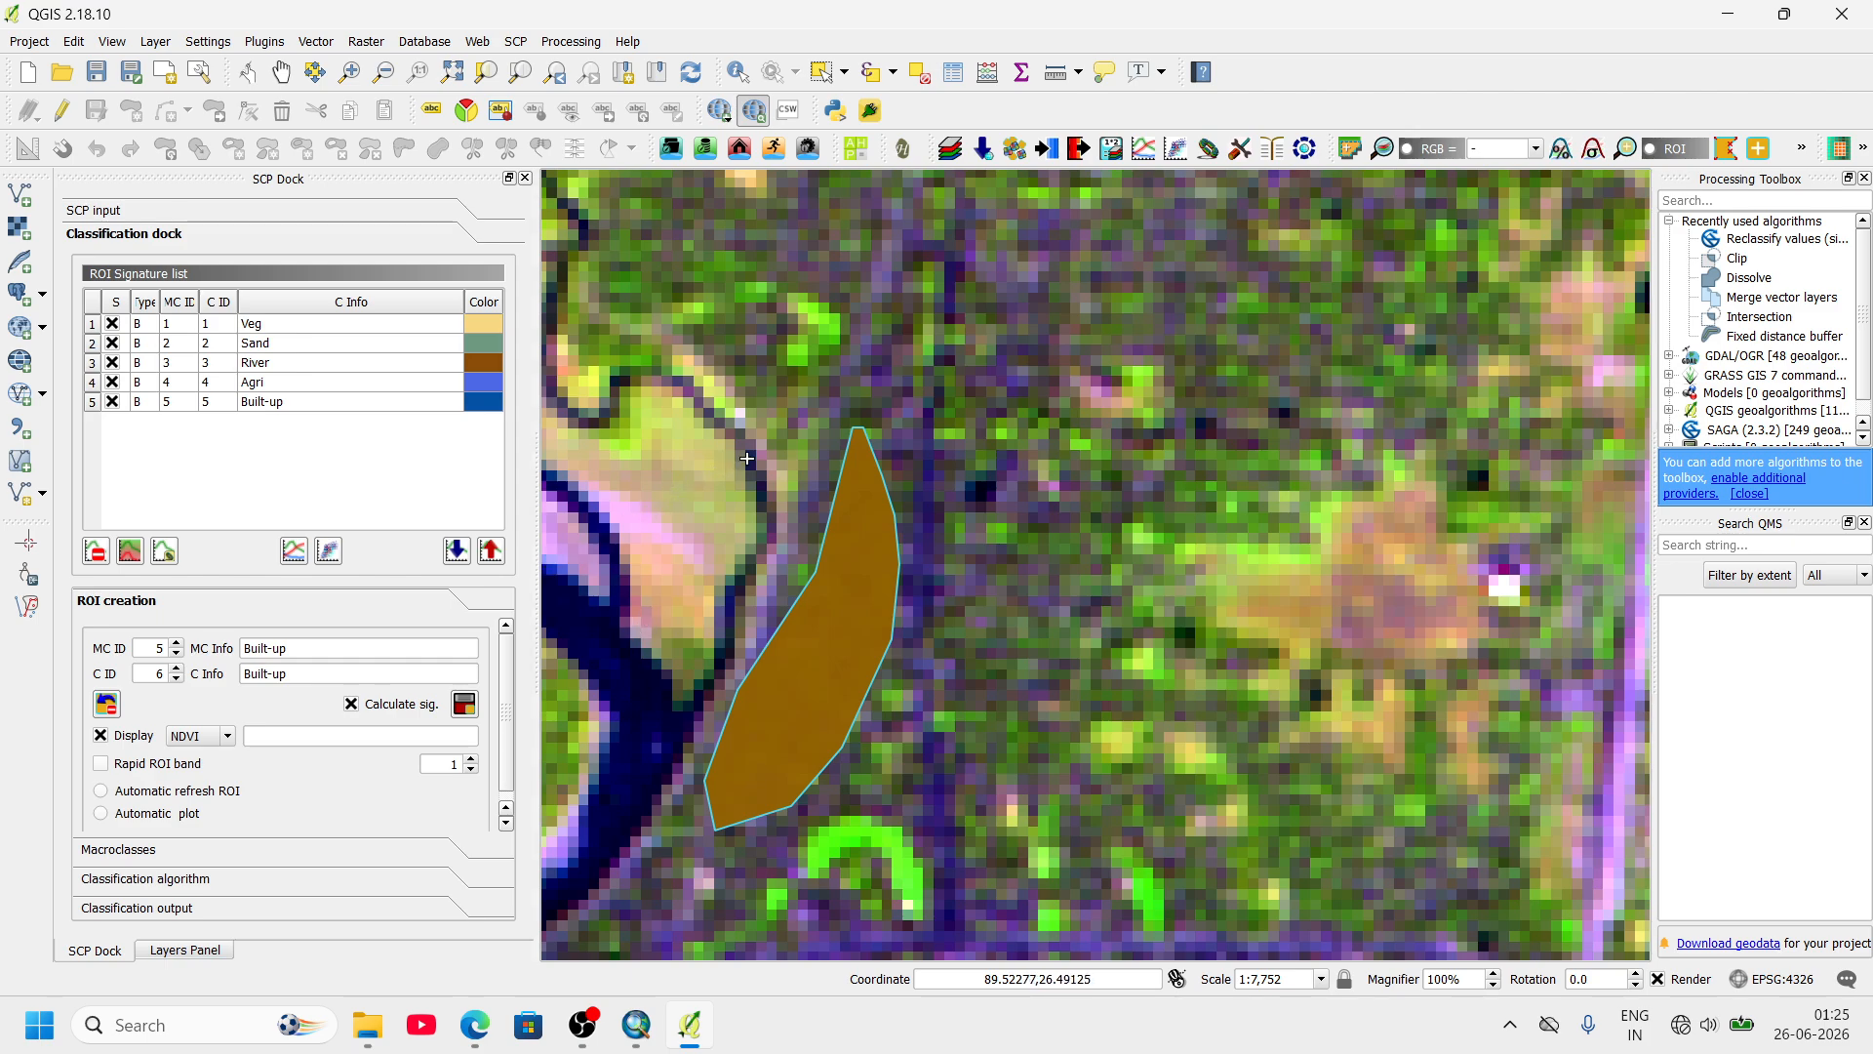
- Draw a closed ROI polygon on the uniform purple land west of the river bend, south of the small dark crescent-shaped water body
scroll(823, 450, down, 2)
scroll(823, 450, down, 1)
scroll(936, 644, up, 2)
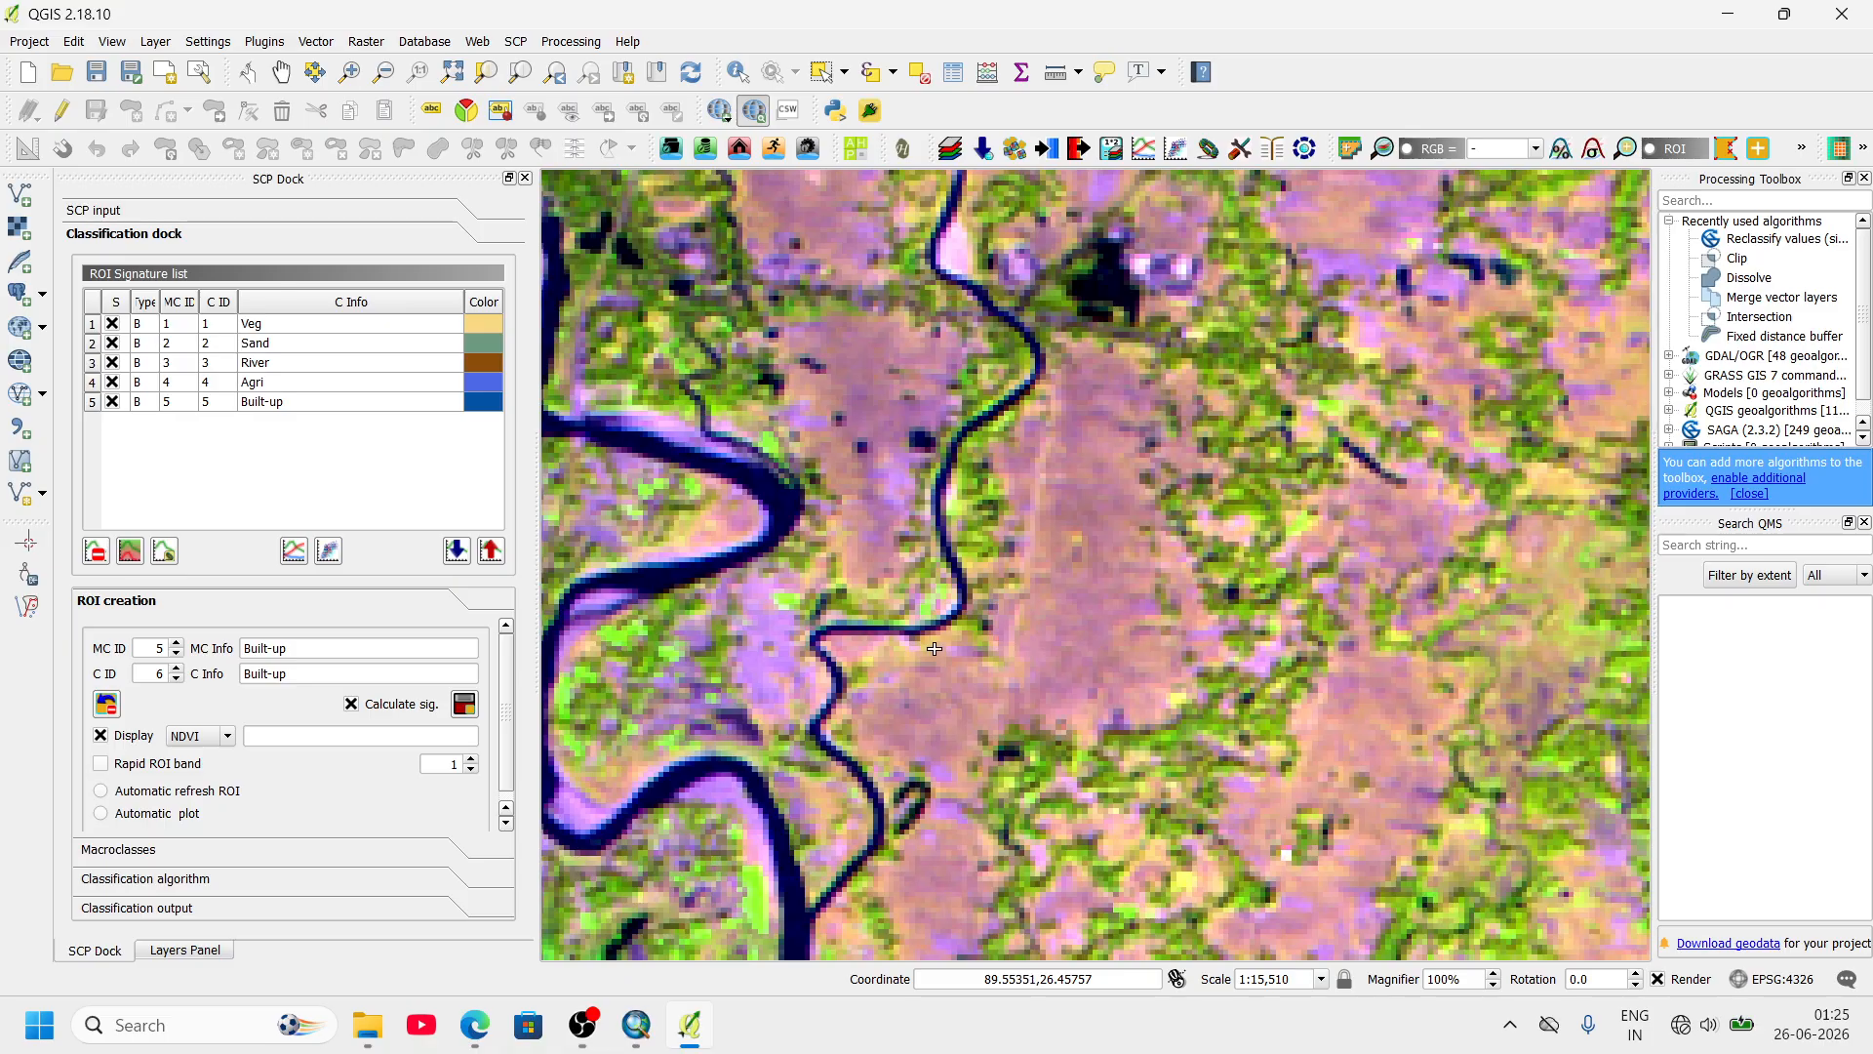
scroll(992, 613, down, 1)
scroll(991, 614, up, 2)
click(776, 469)
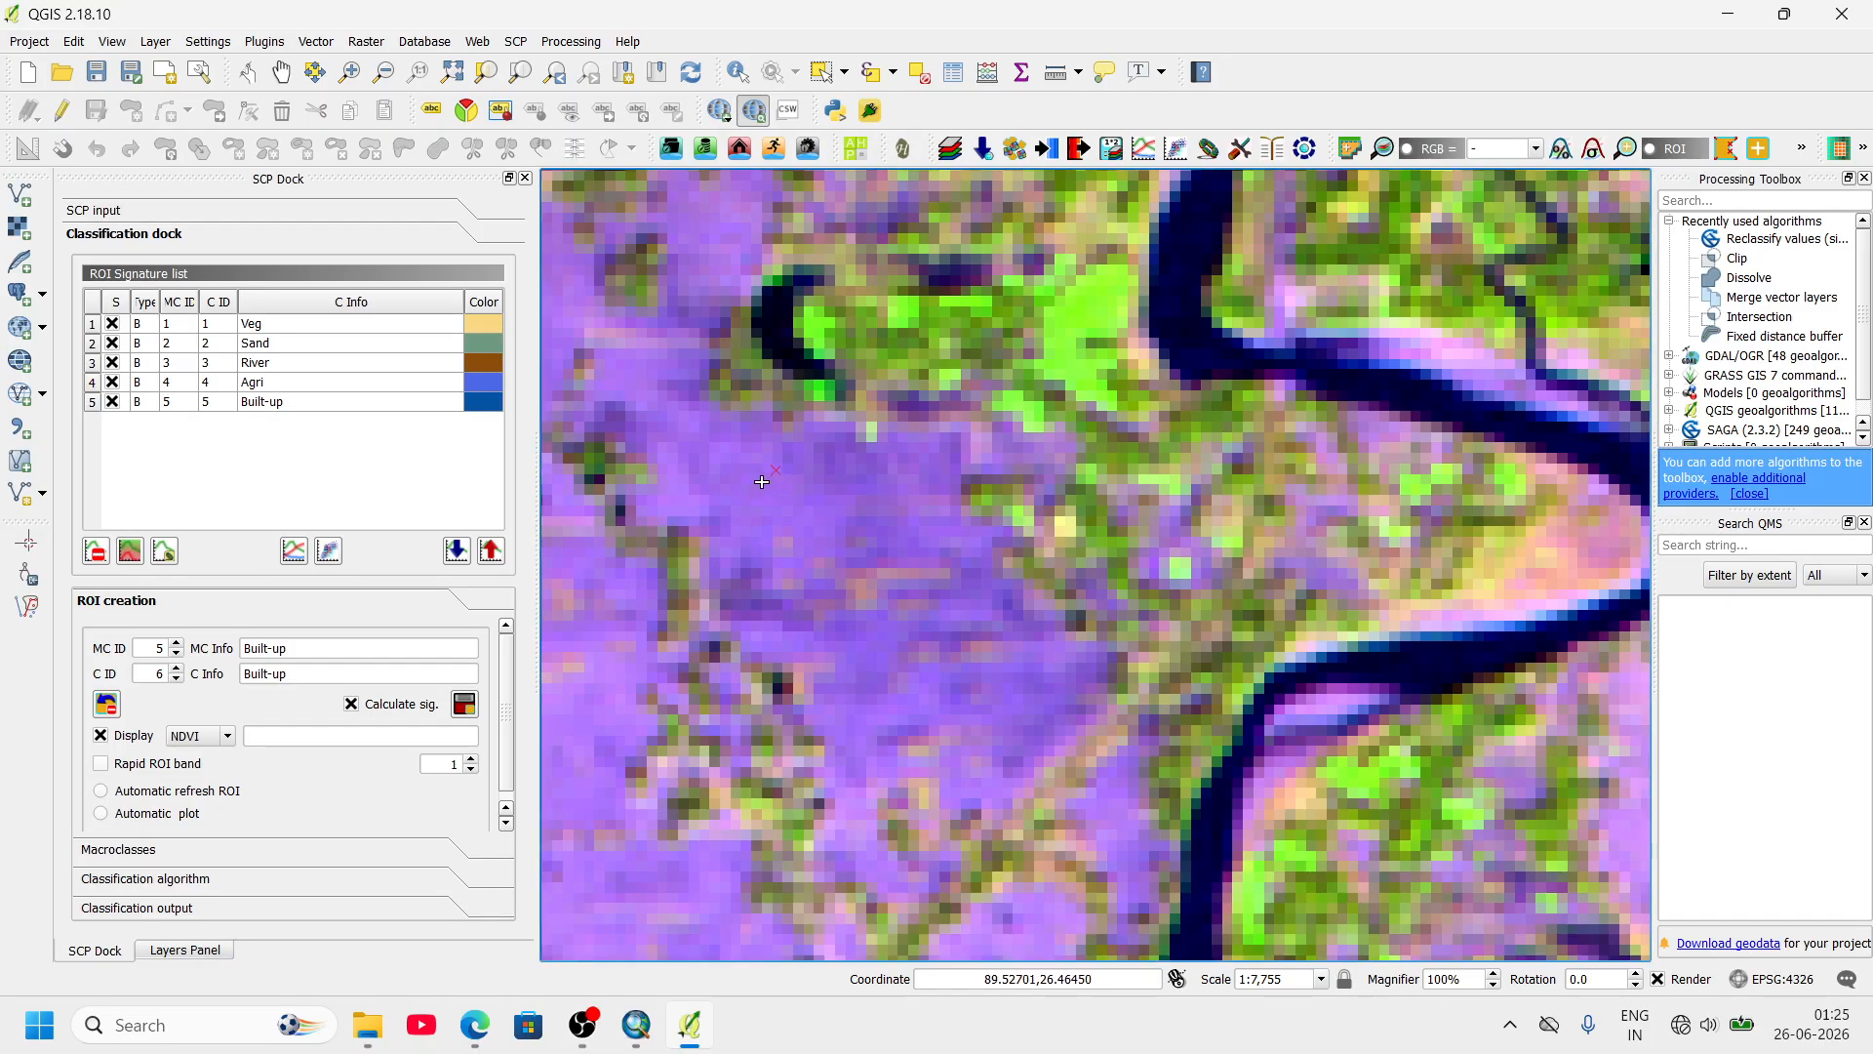
click(763, 539)
click(792, 602)
click(831, 671)
click(909, 717)
click(997, 698)
click(992, 618)
click(934, 515)
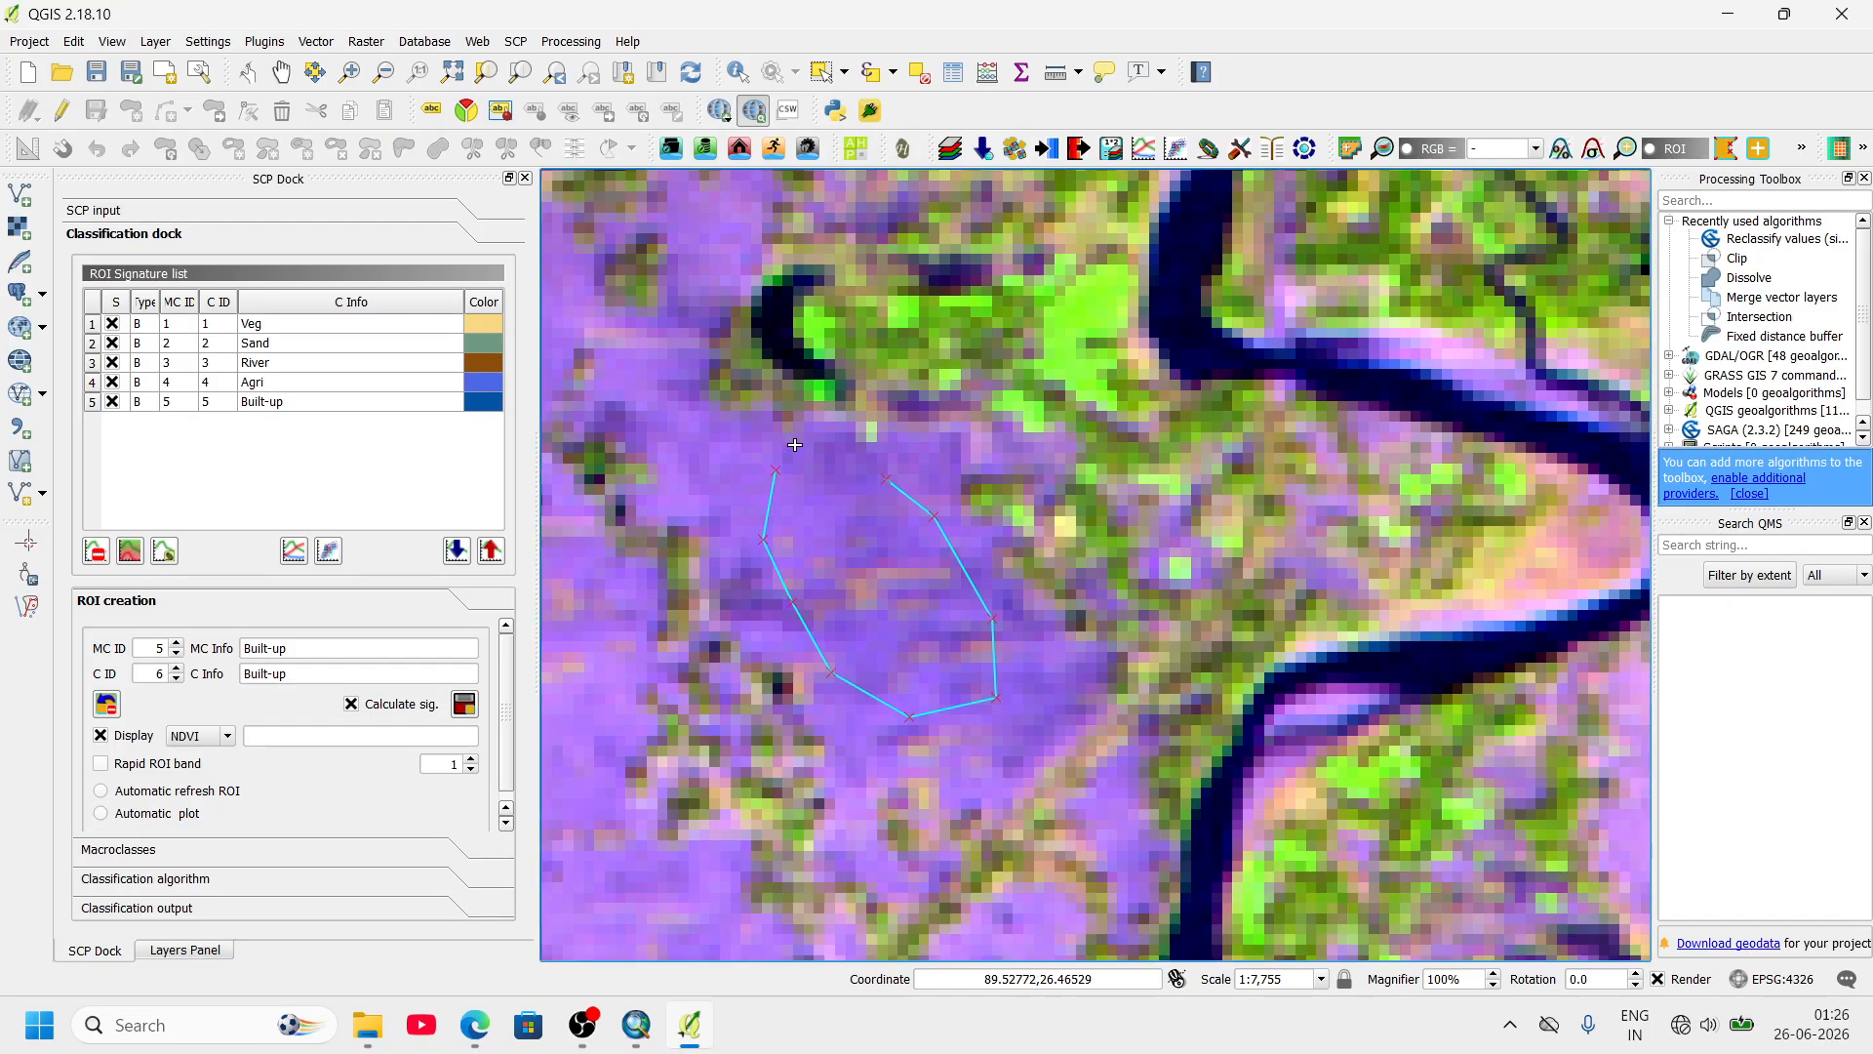
click(887, 477)
click(792, 444)
right_click(774, 455)
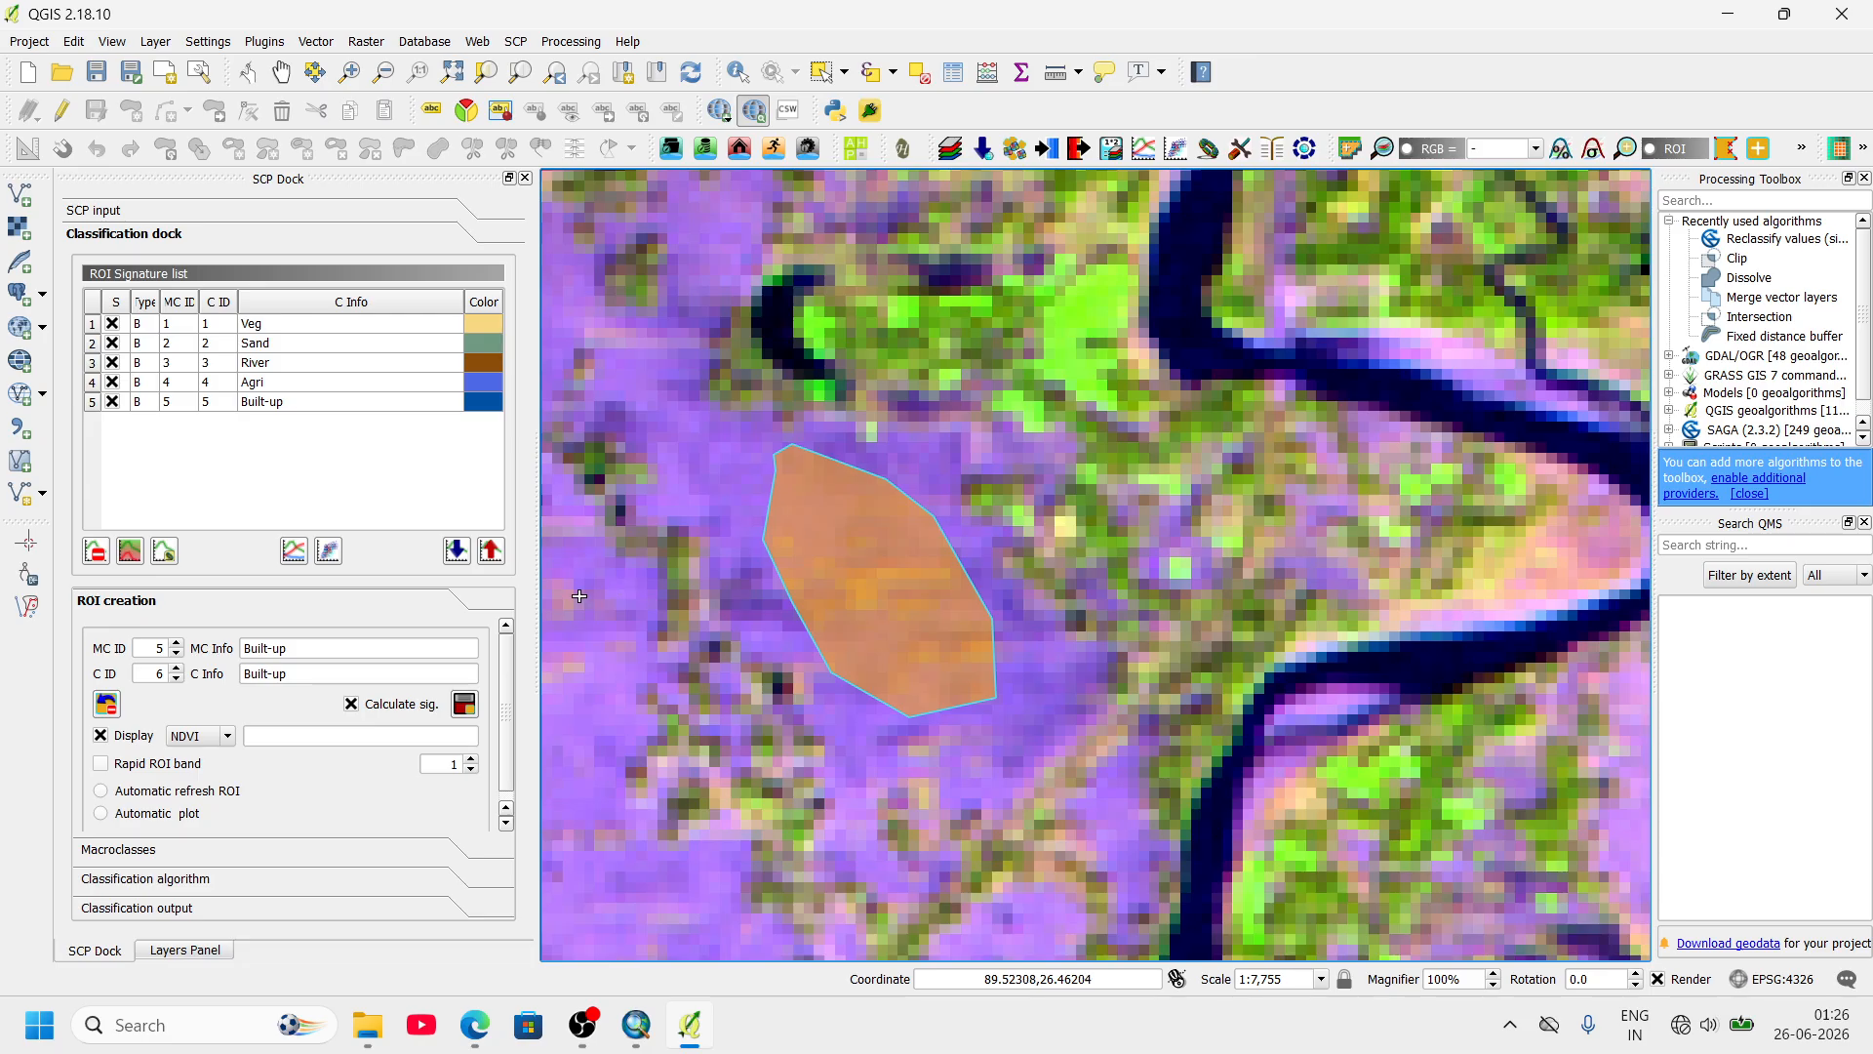
- Set macroclass ID 6 with both macroclass and class info as Fallow, and save the purple land ROI with its signature
click(177, 644)
drag(320, 648, 221, 666)
text(Fallow)
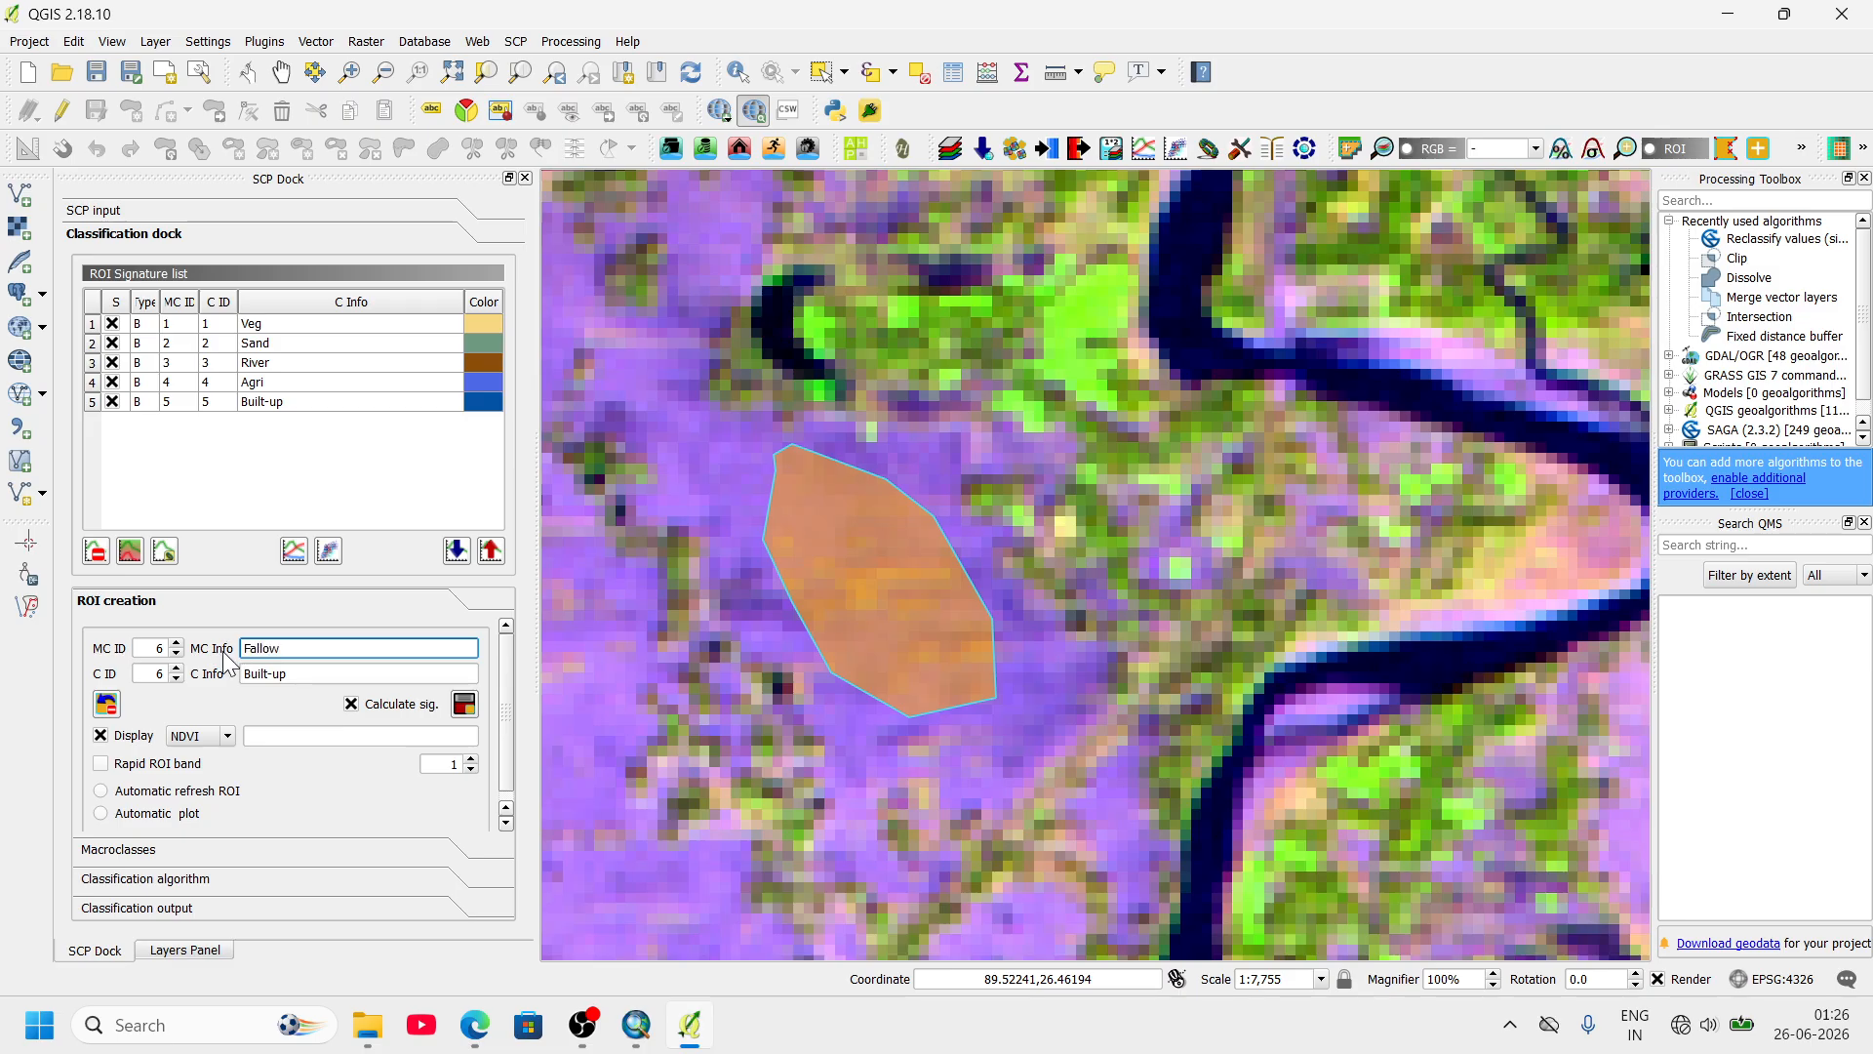
key(ctrl+a)
key(ctrl+c)
click(312, 675)
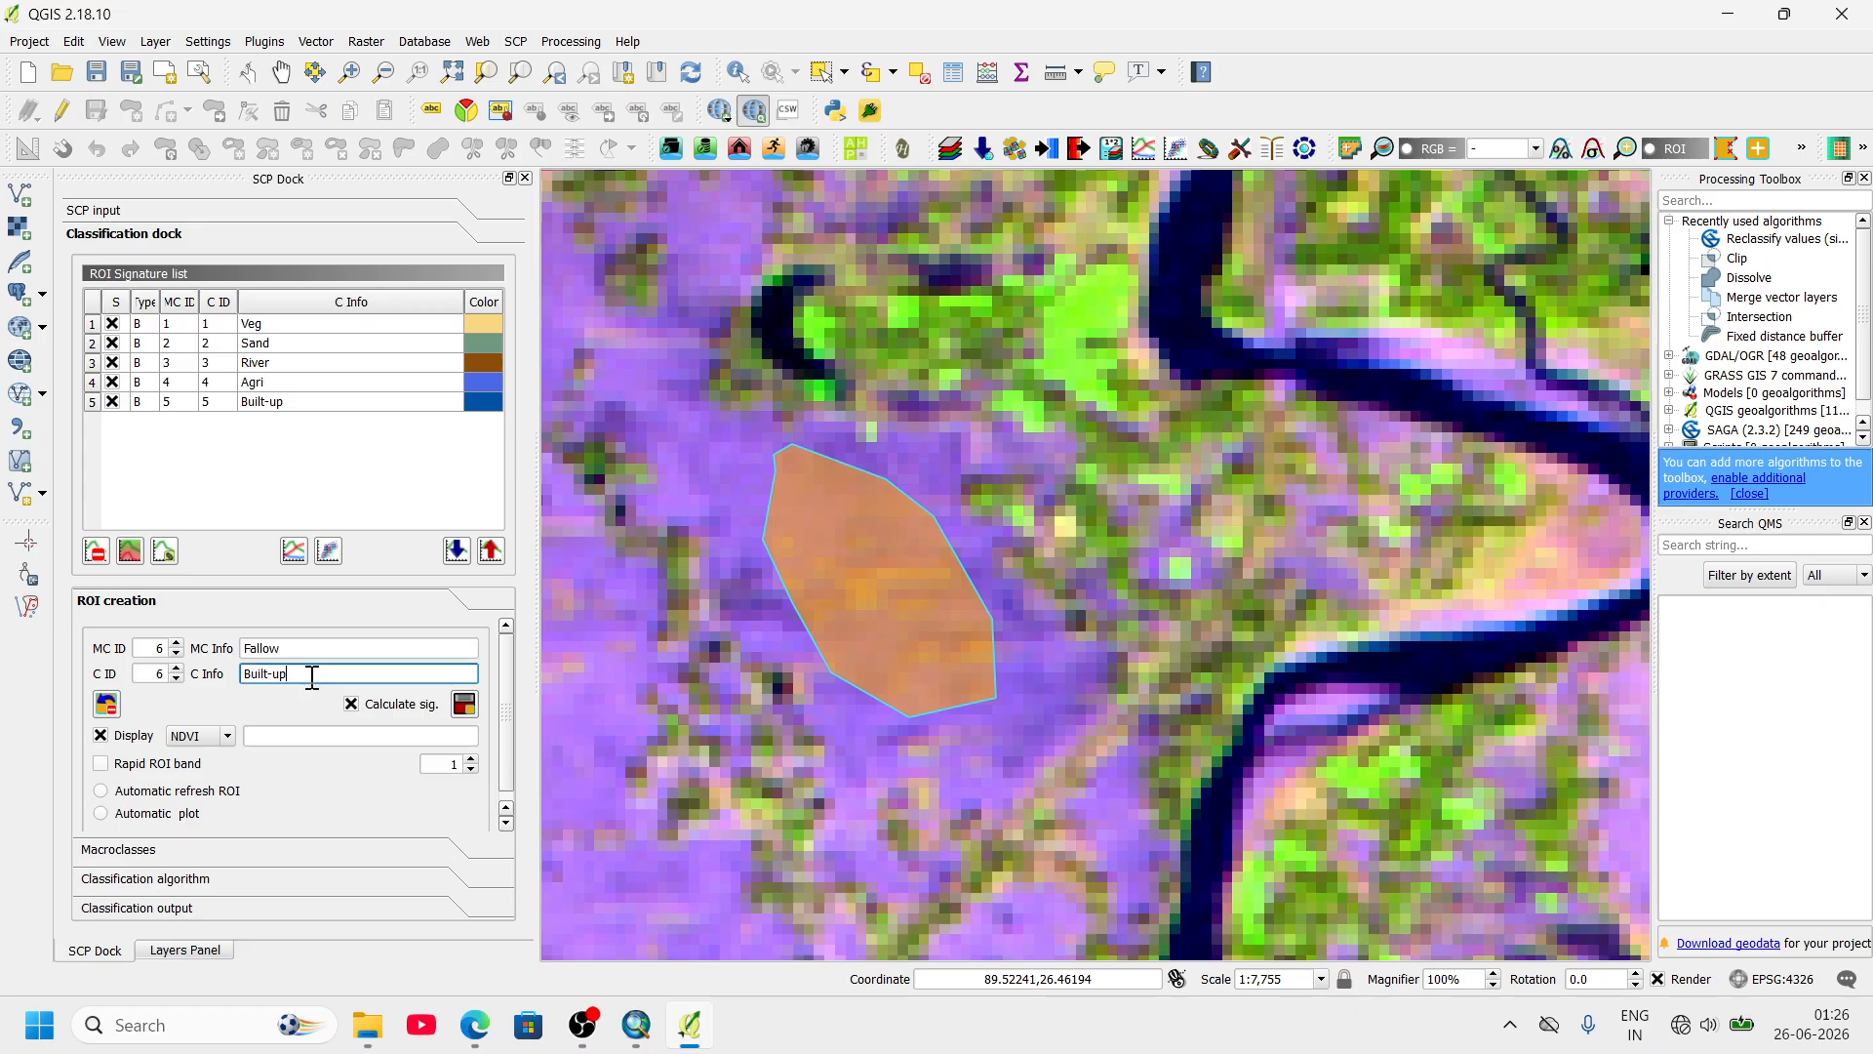
key(ctrl+a)
key(ctrl+v)
click(462, 707)
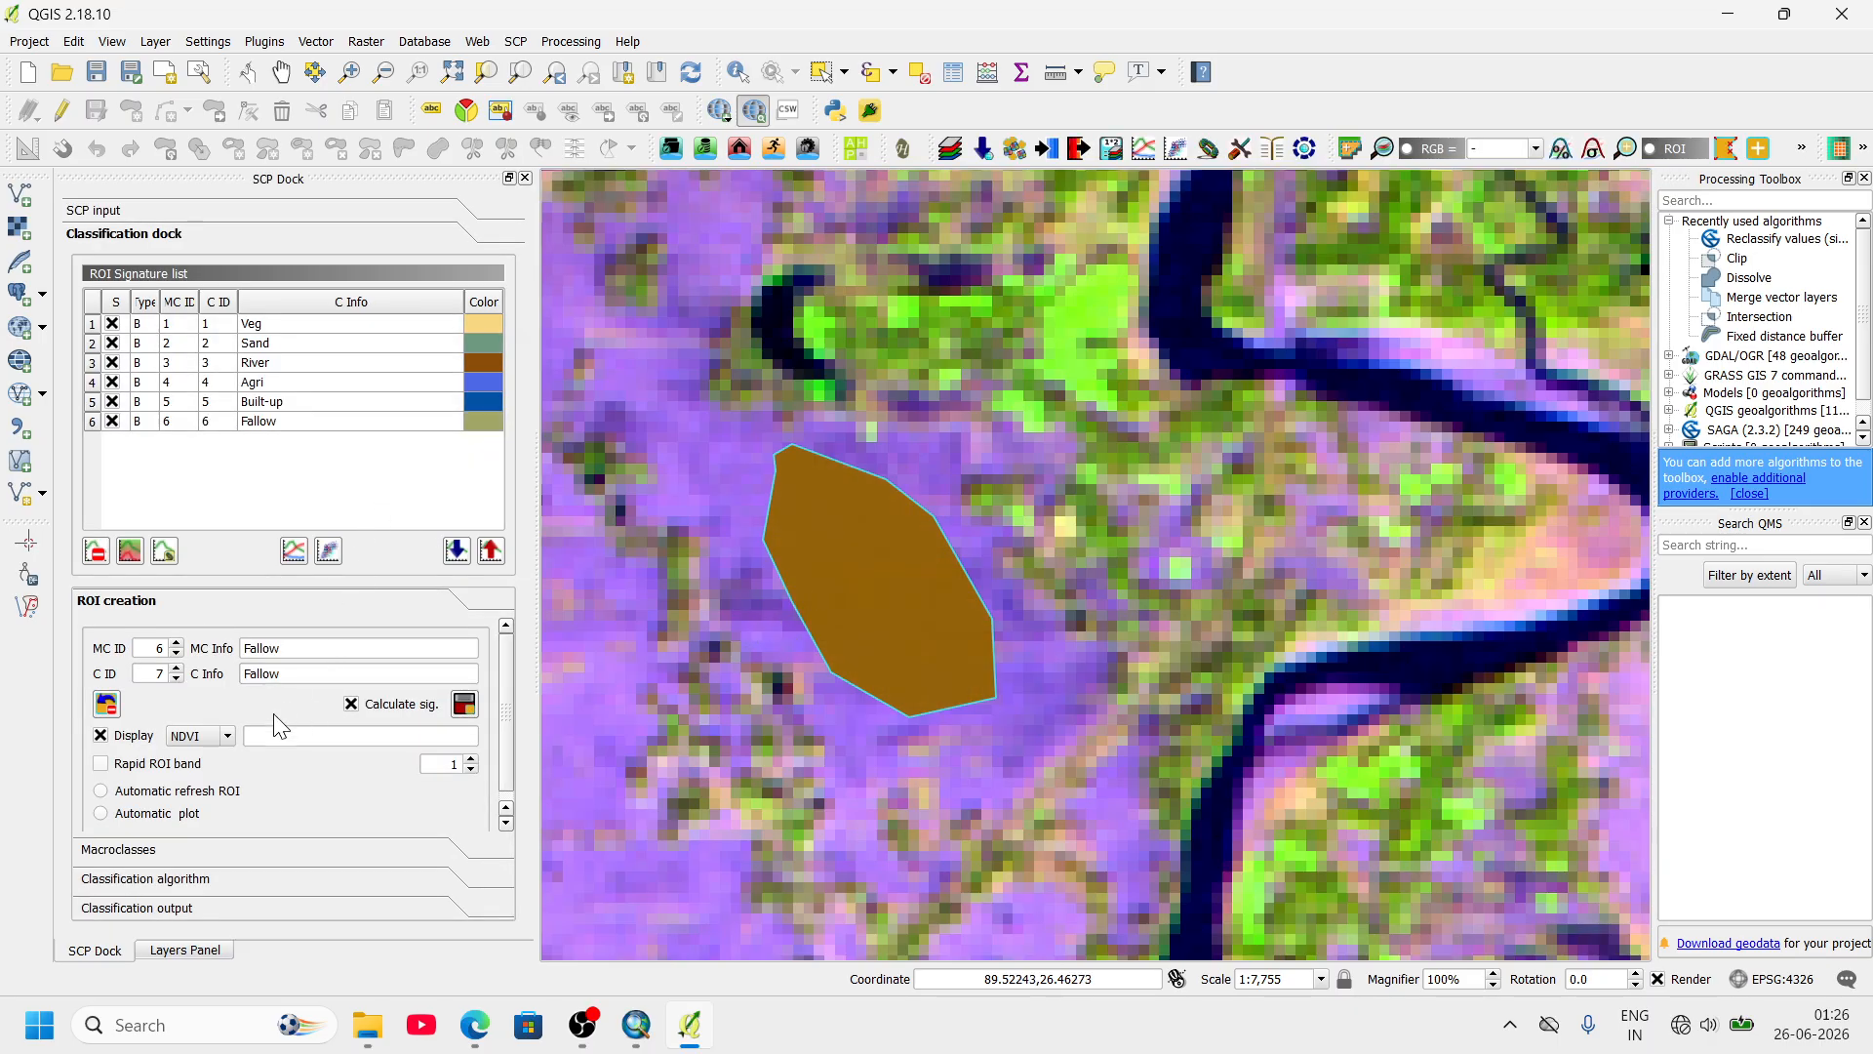
- Run the land-cover classification and save the output raster as Supervised_Classification in the Compo_1 folder
scroll(224, 815, down, 1)
click(184, 851)
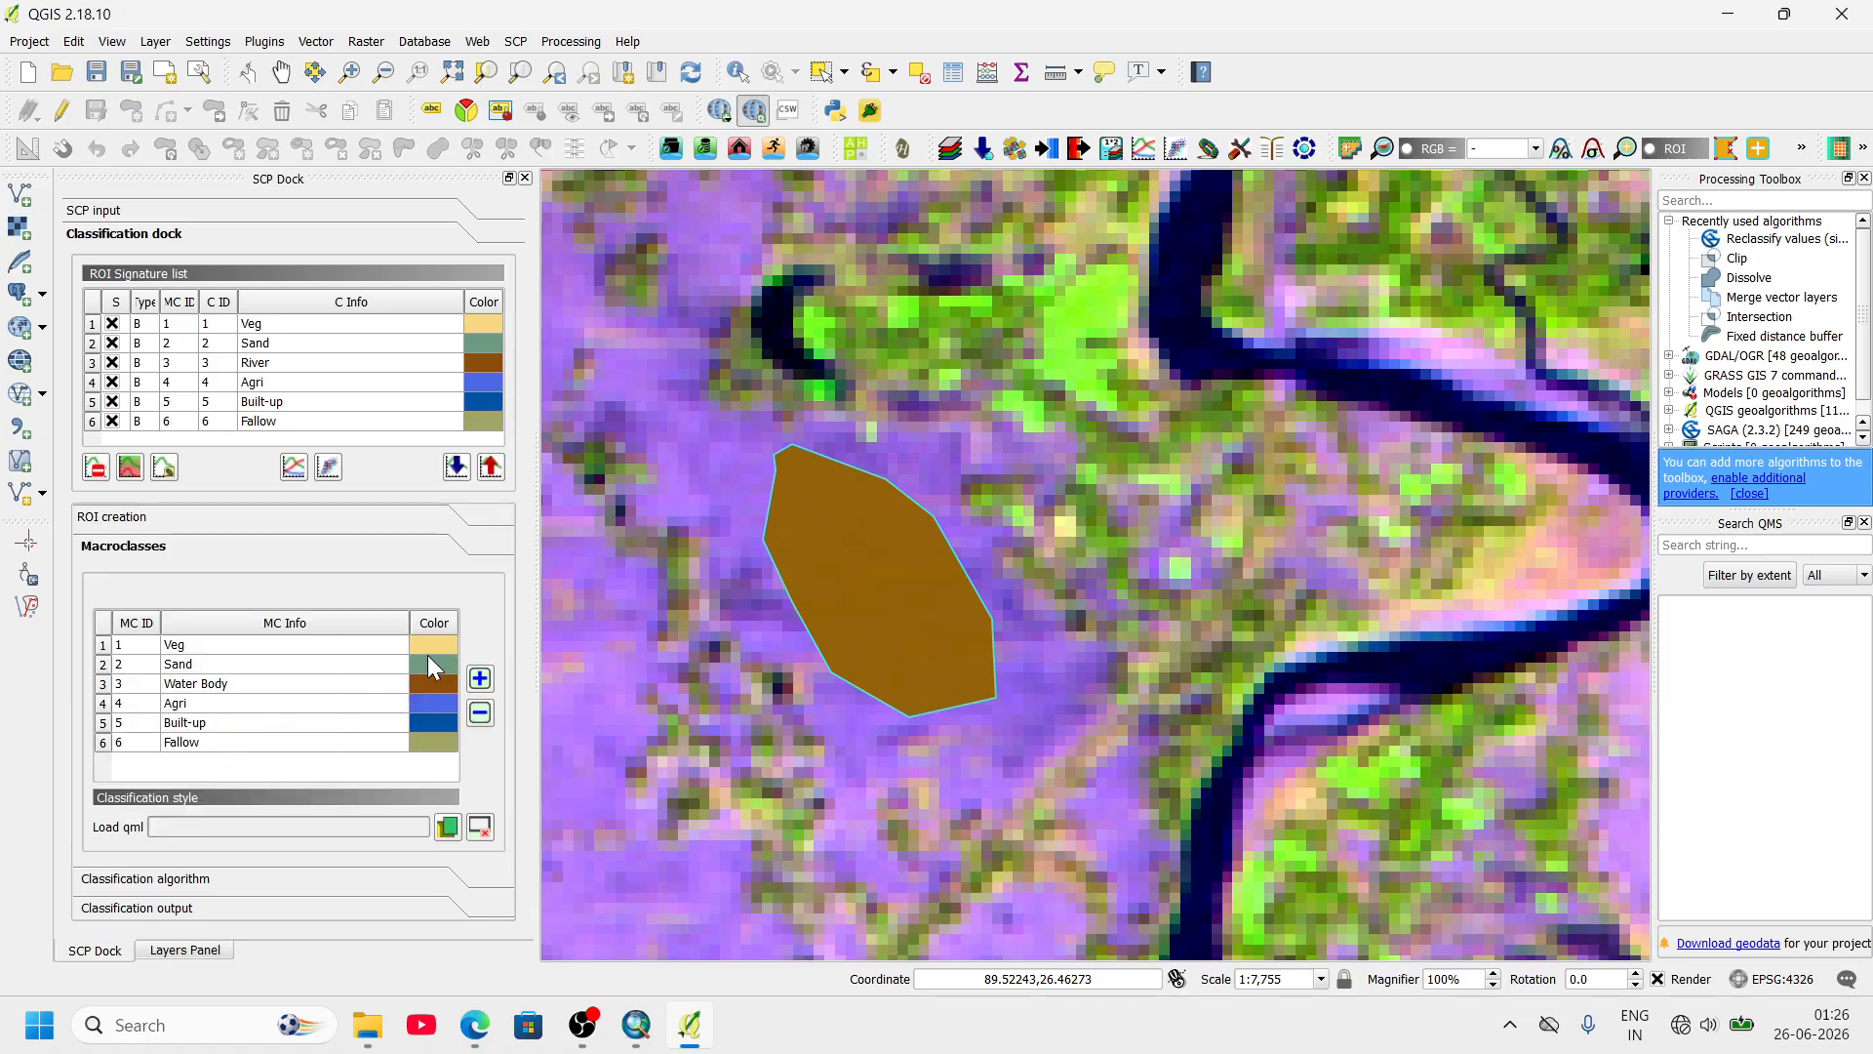
click(166, 881)
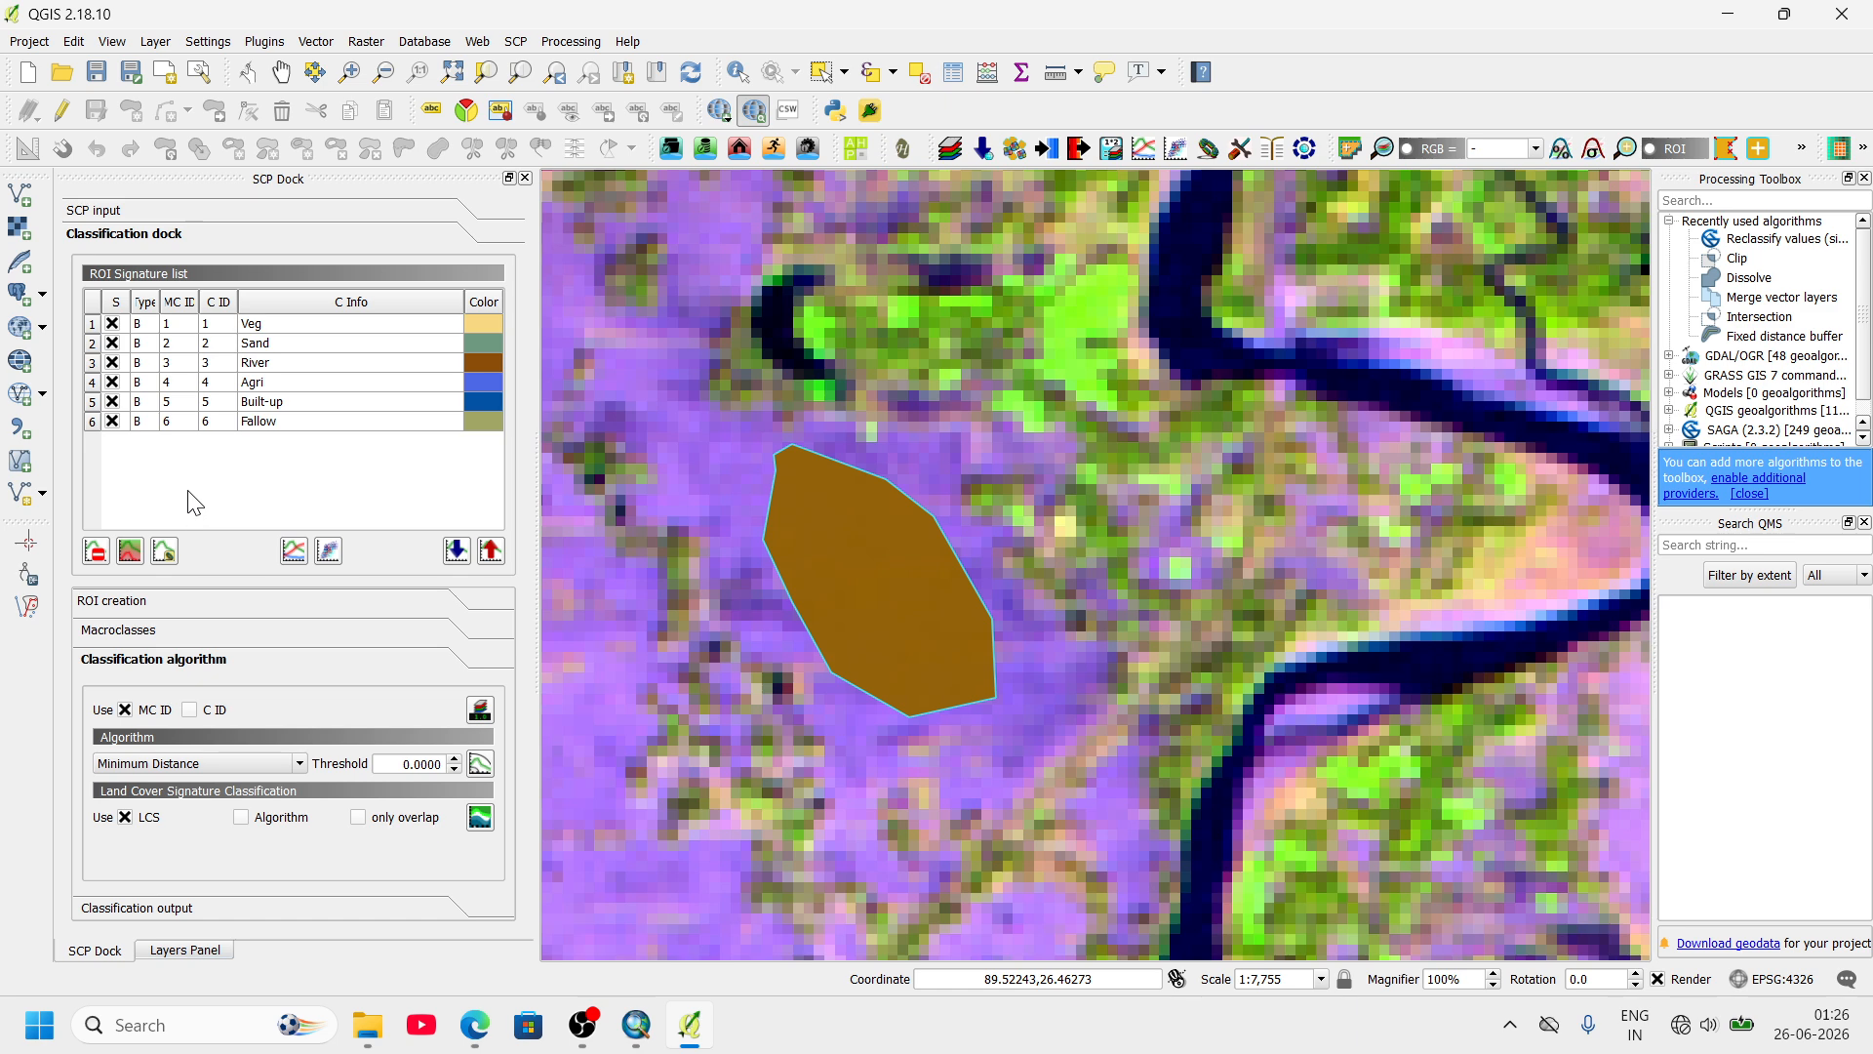
click(182, 909)
click(474, 850)
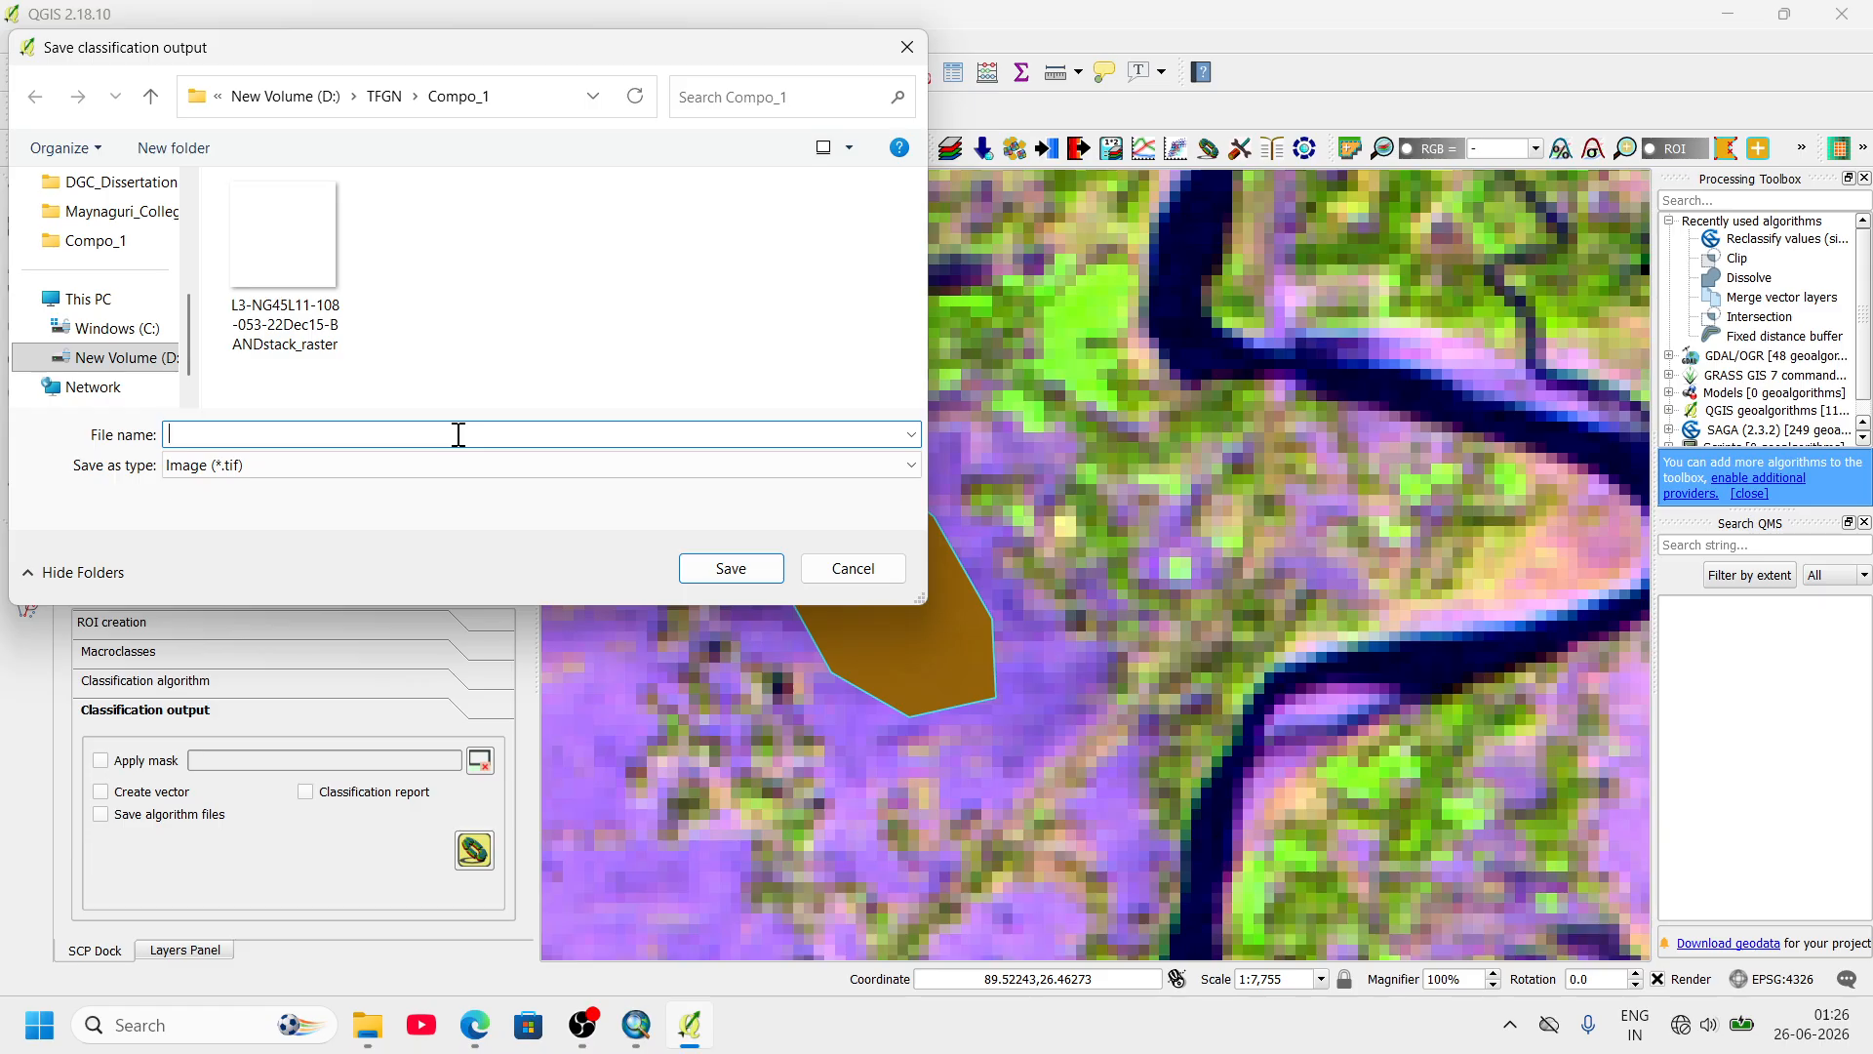
text(Supervised_Classification)
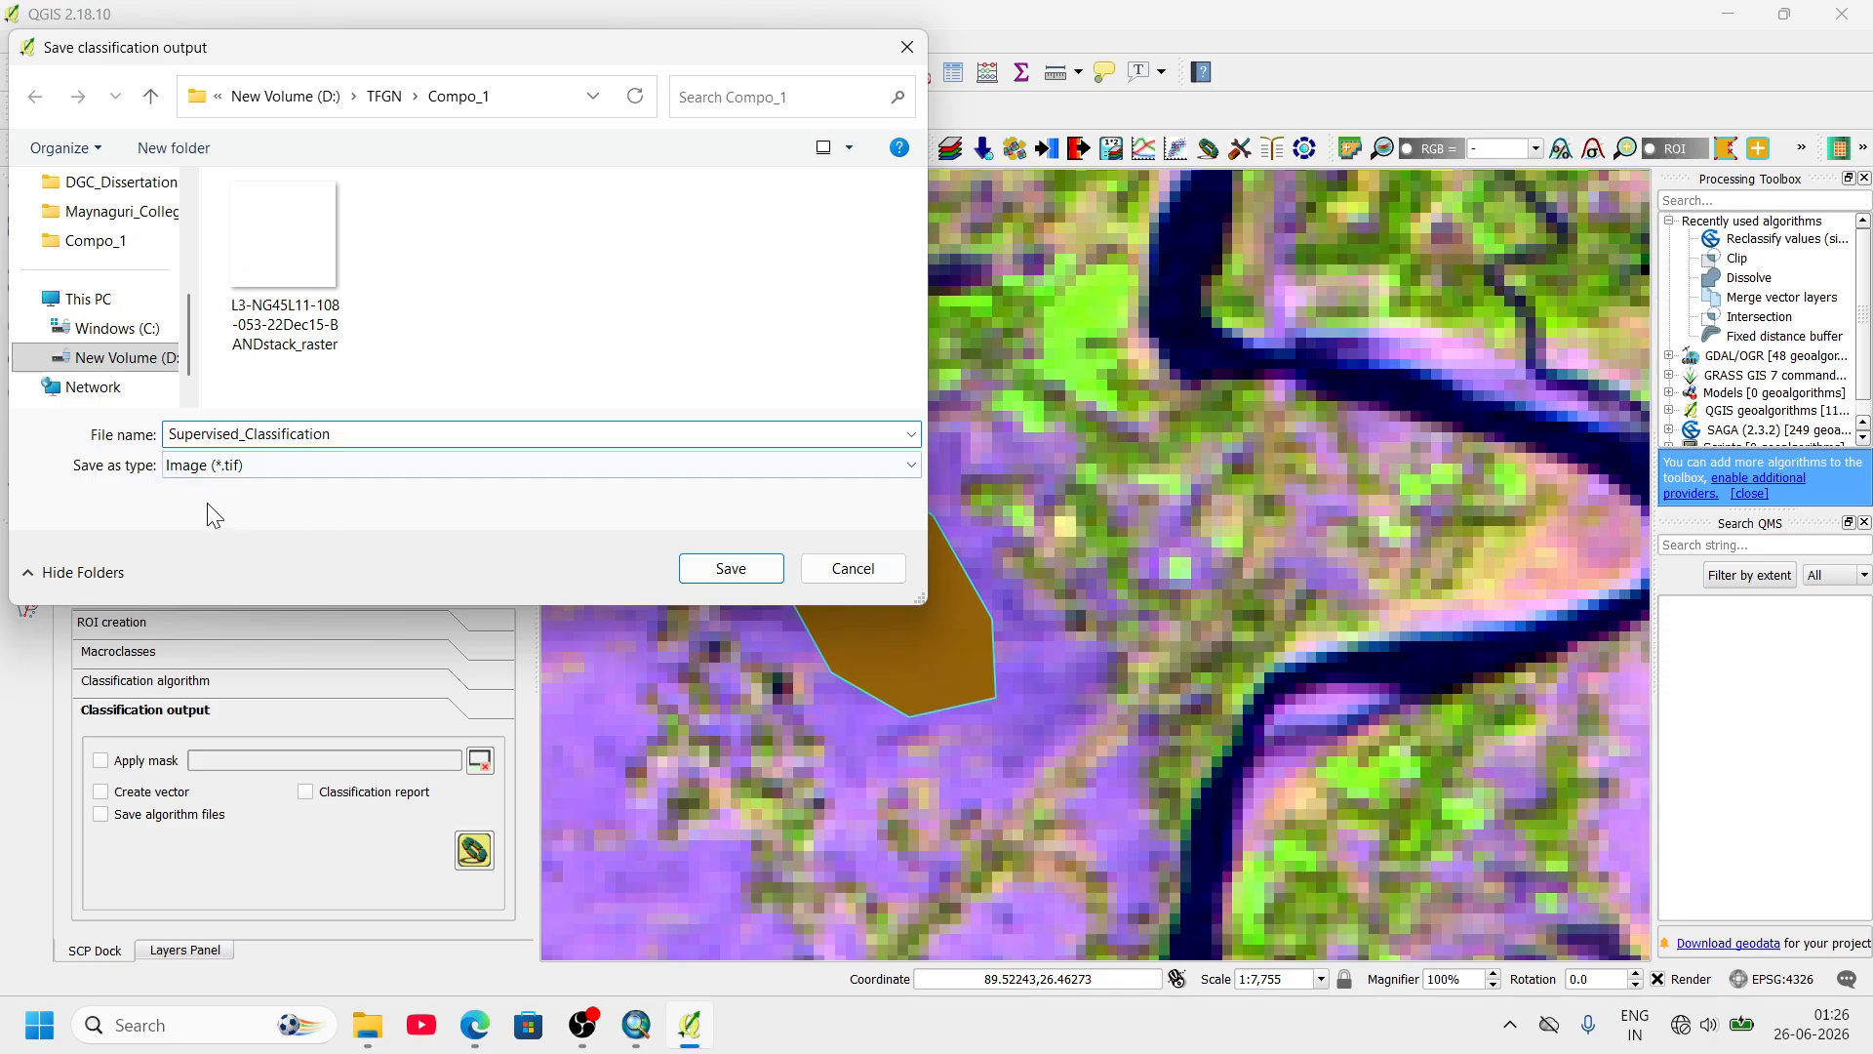
click(705, 567)
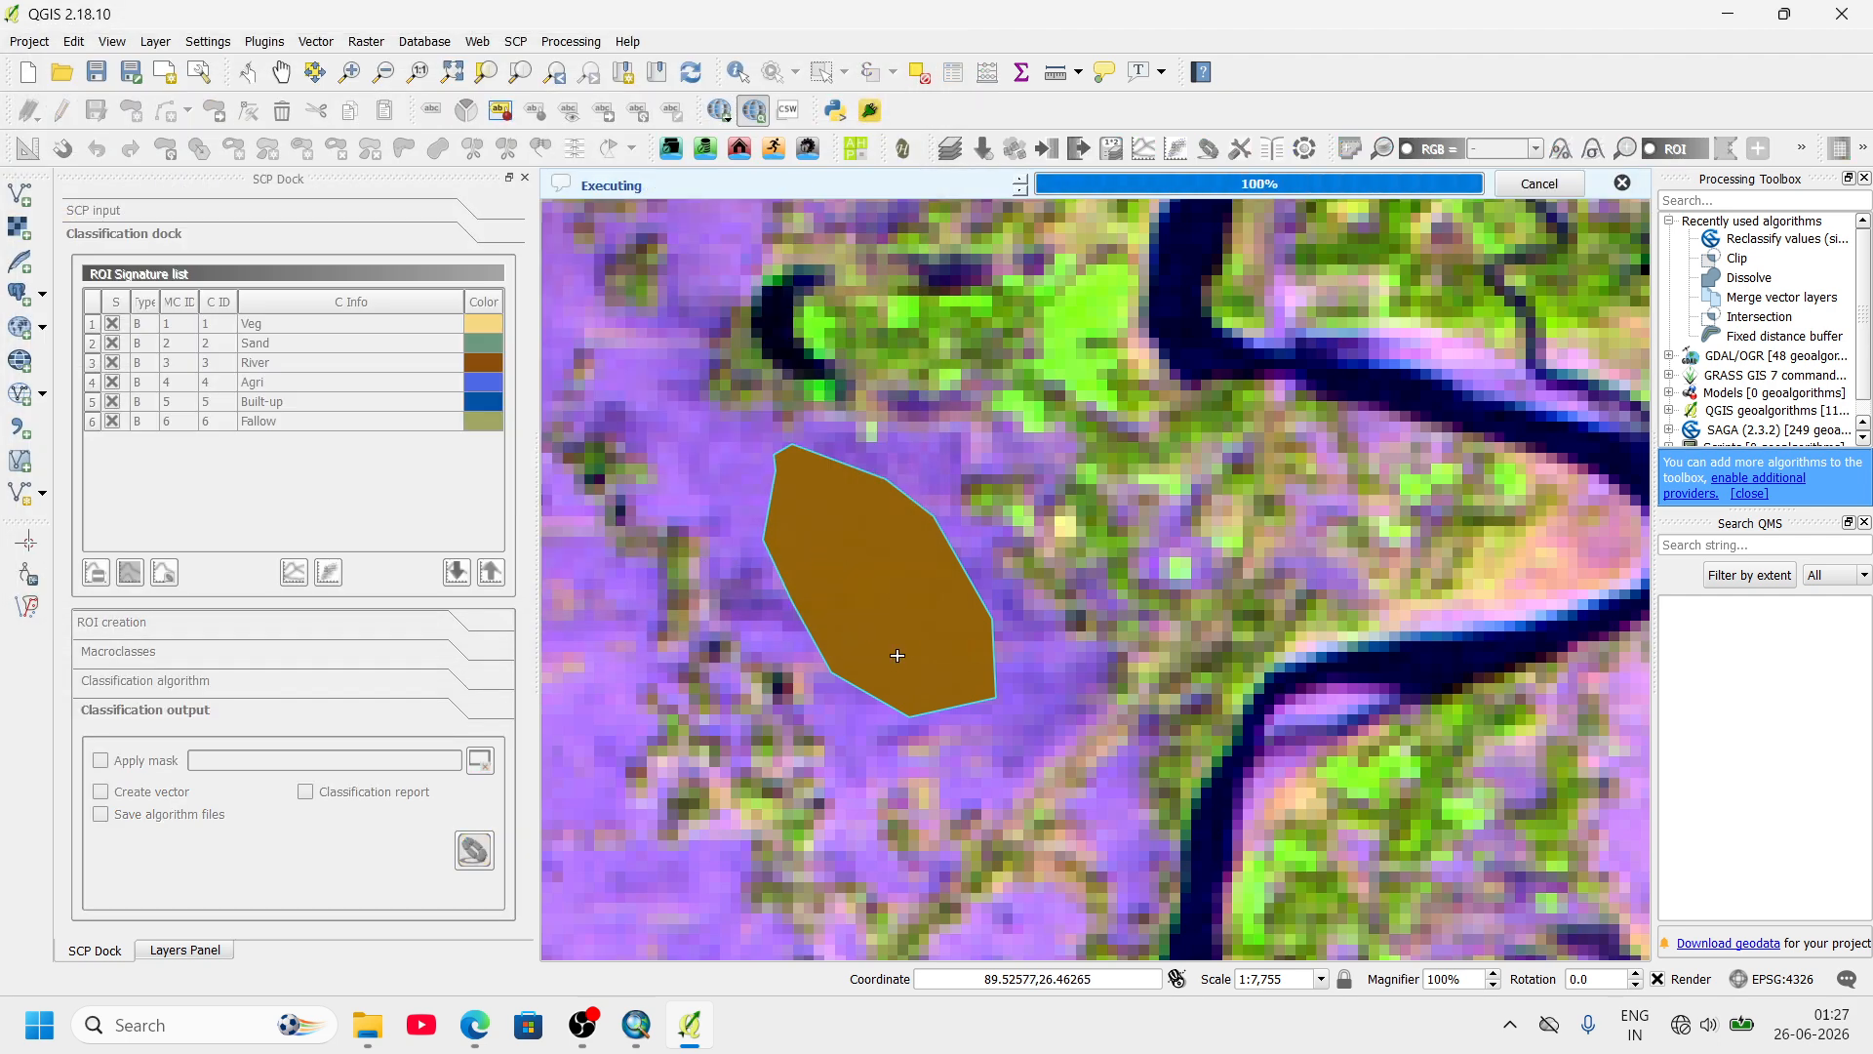
- Open the style properties of the Supervised_Classification.tif layer and remove its Class Overlap entry
scroll(939, 583, down, 4)
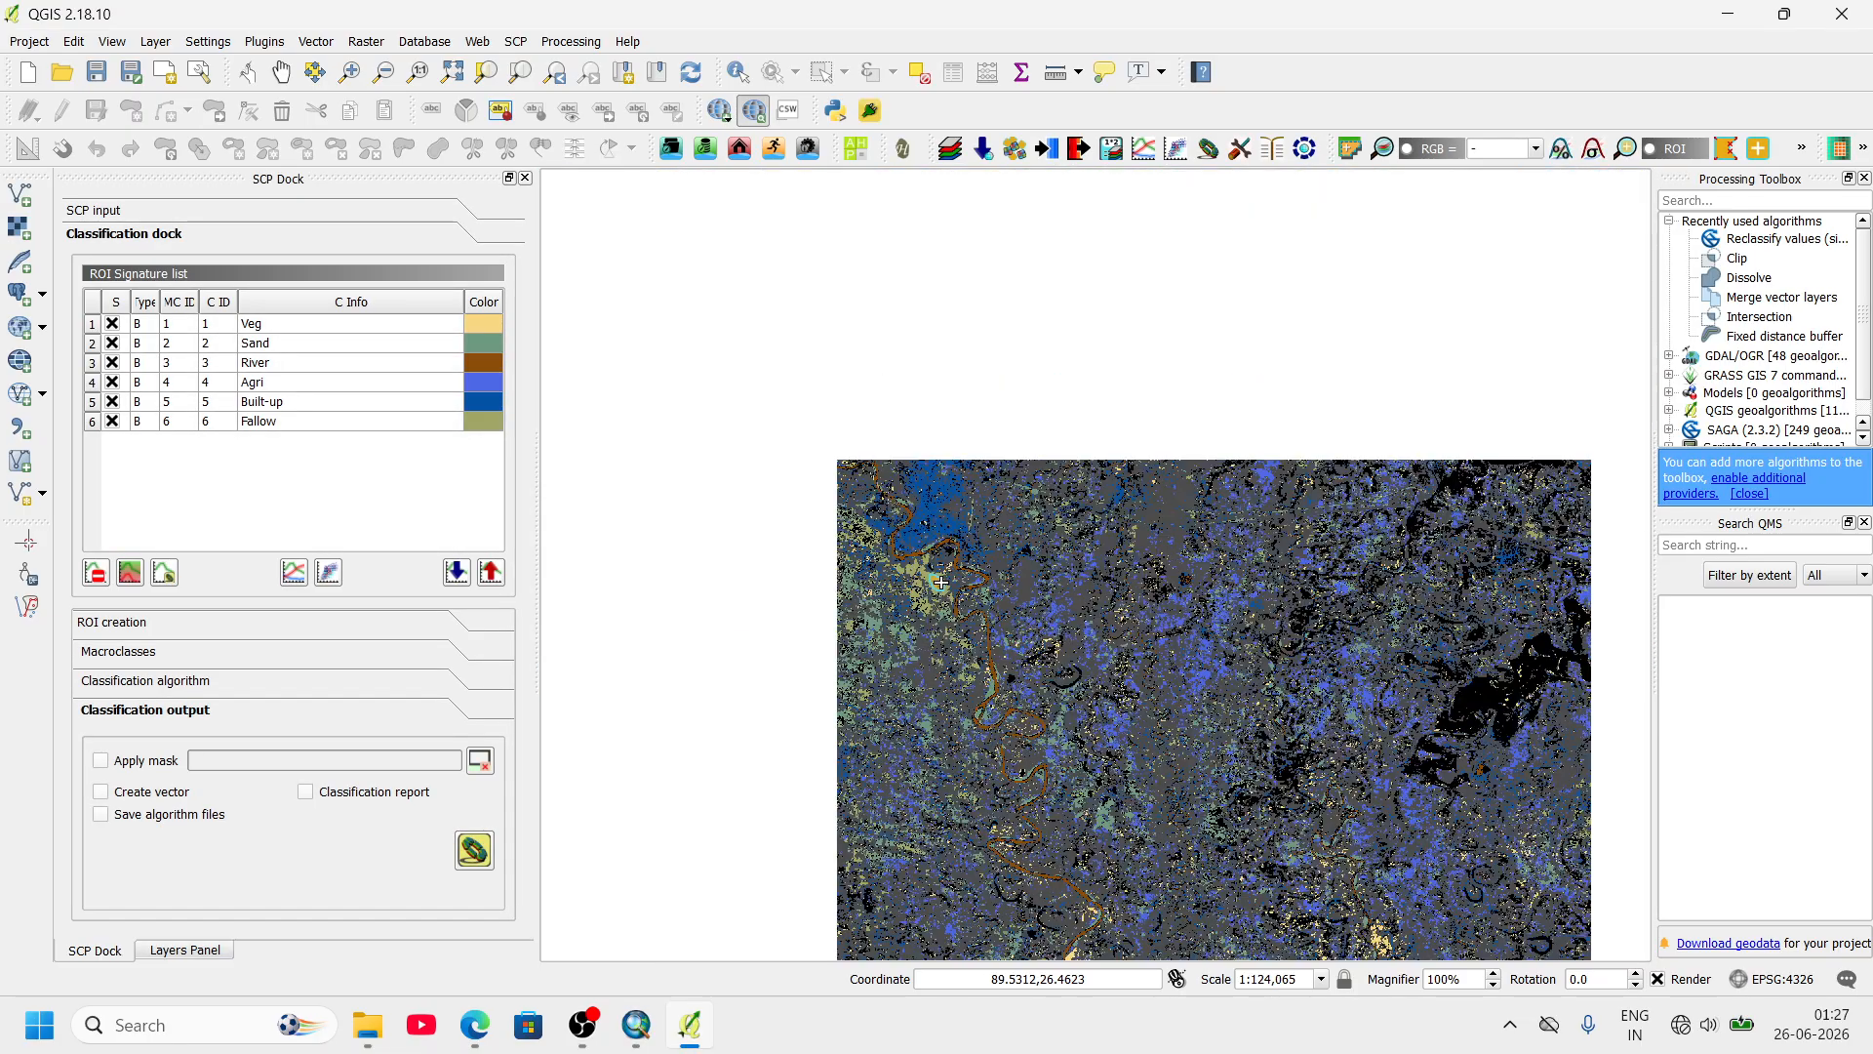
scroll(920, 536, up, 2)
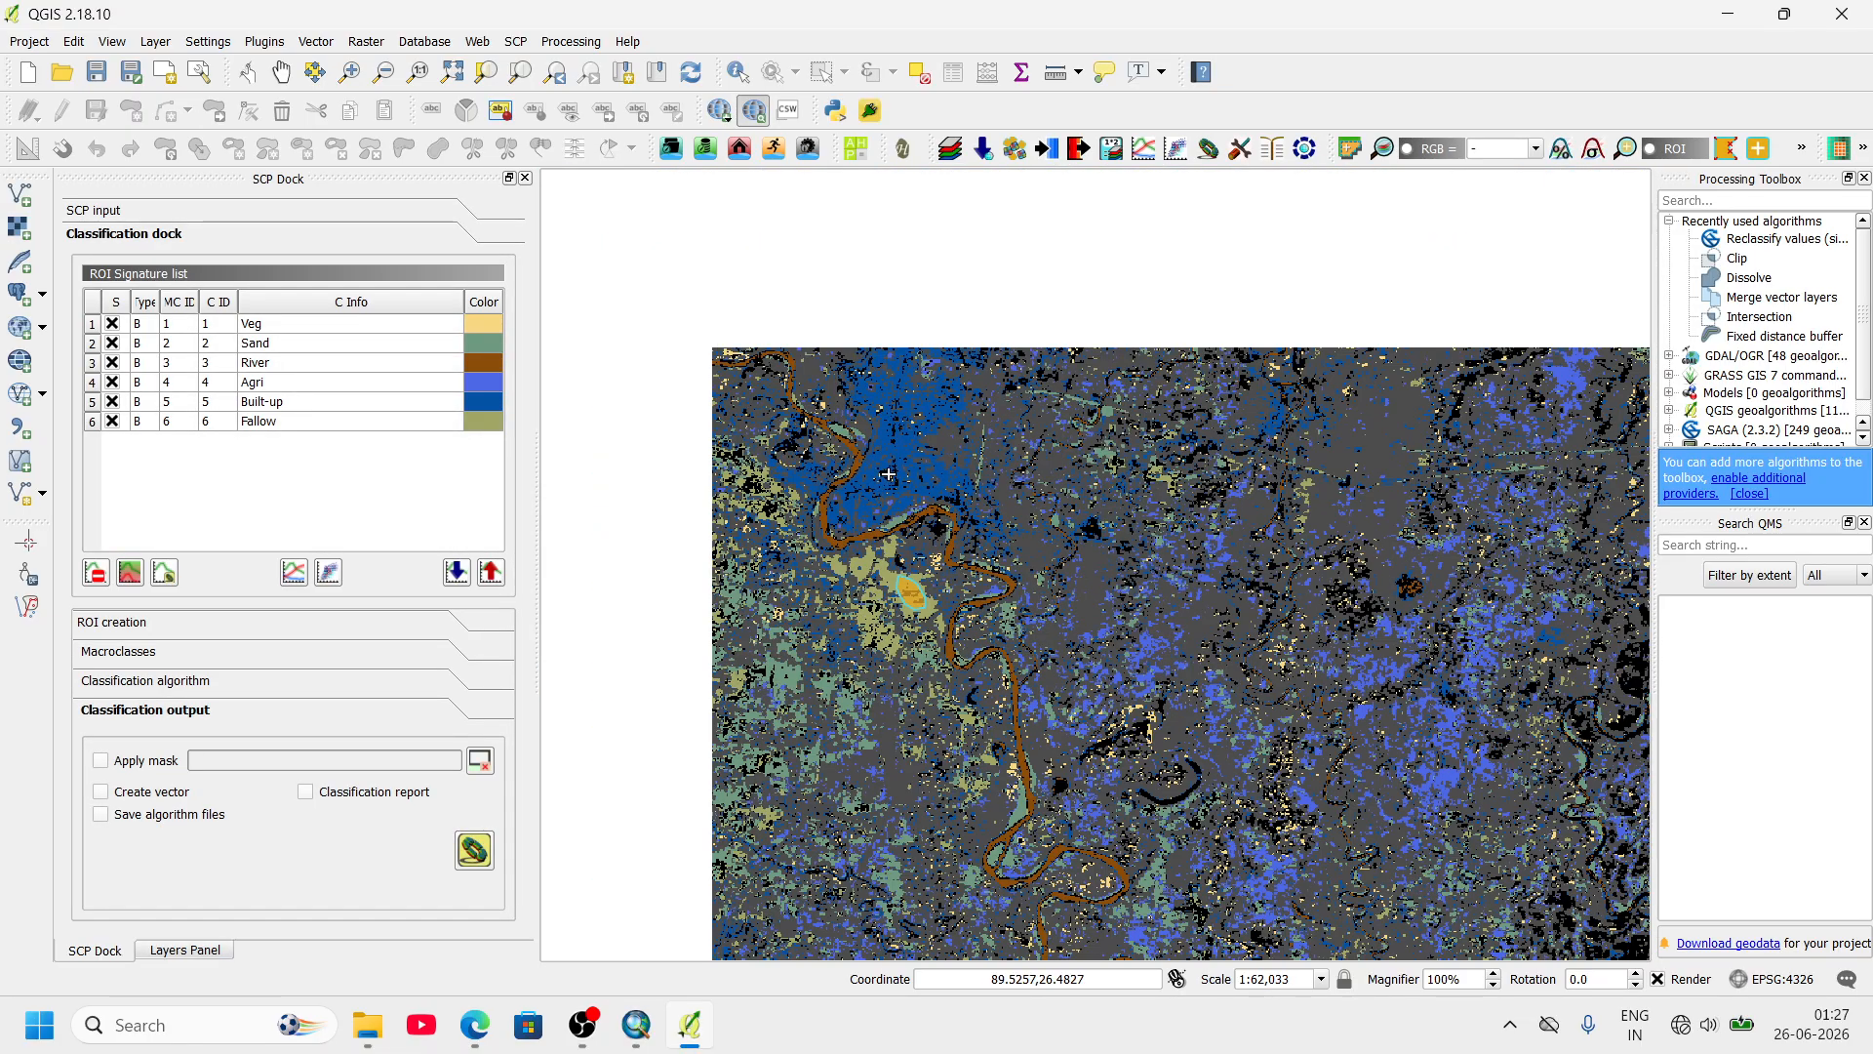
scroll(737, 395, down, 1)
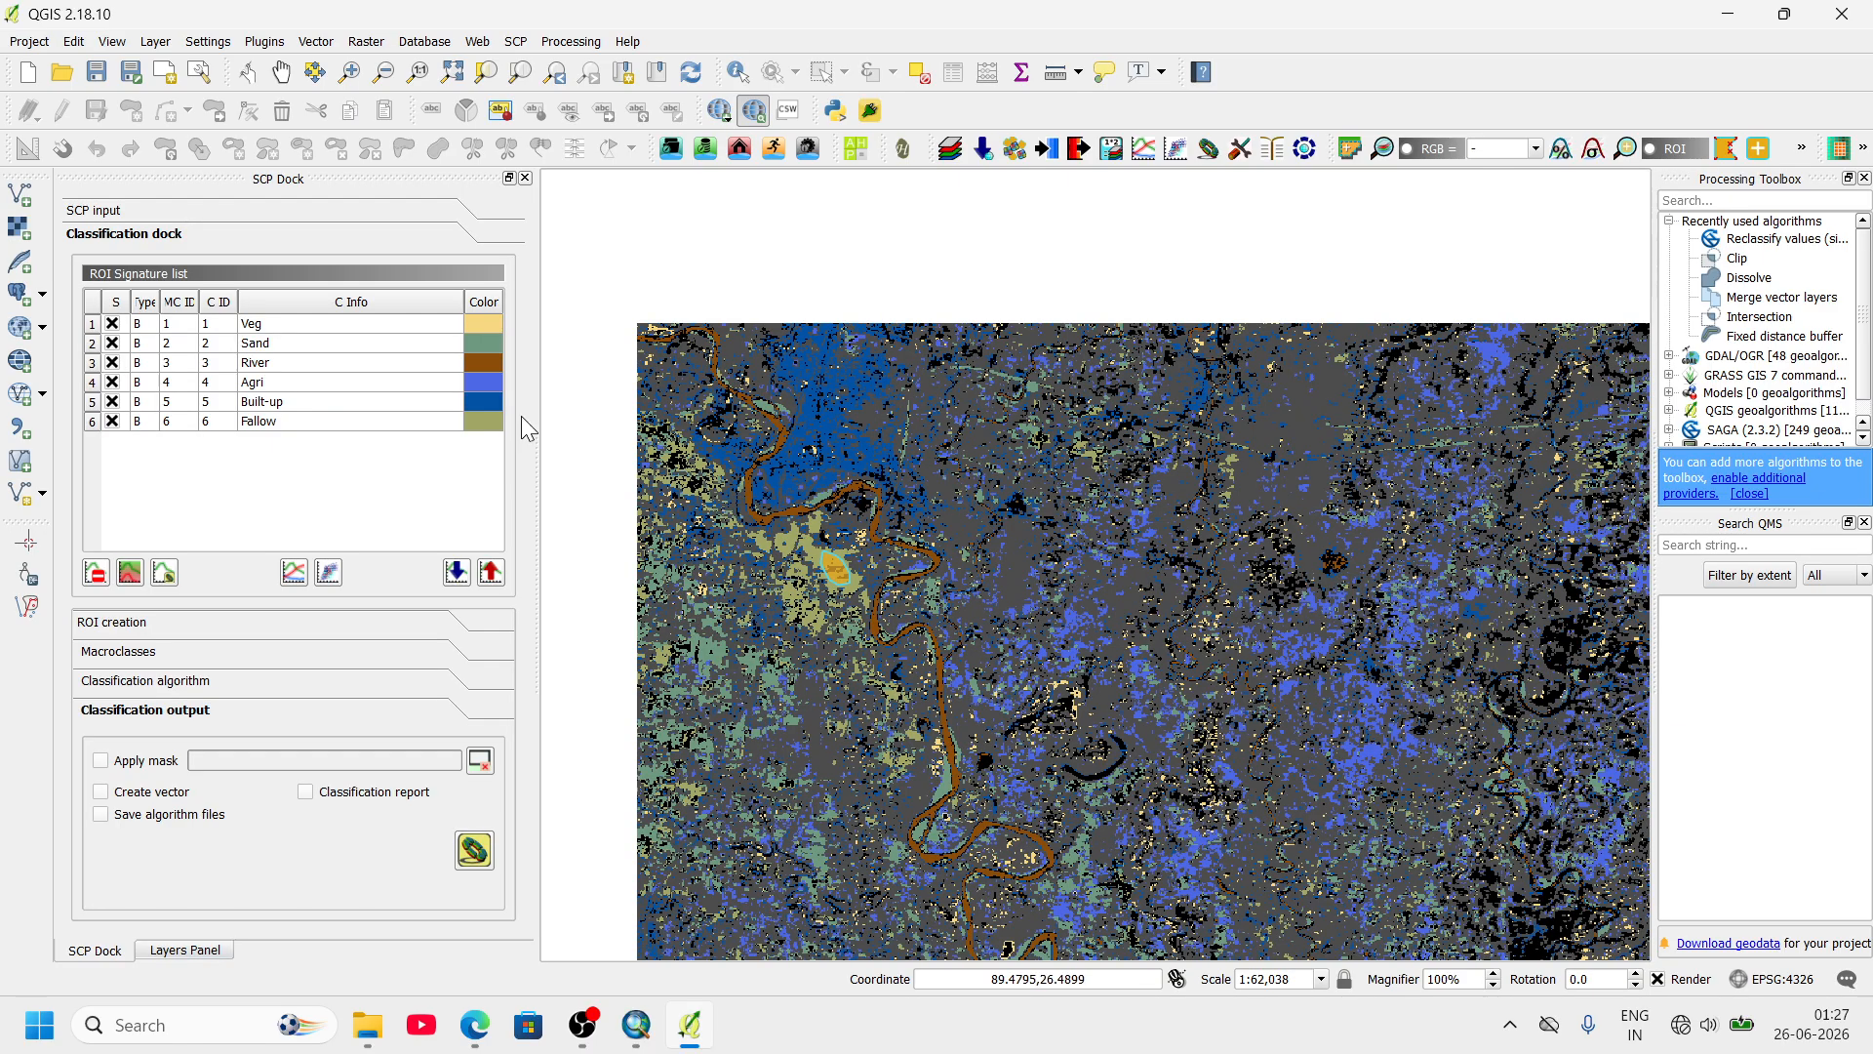
click(174, 948)
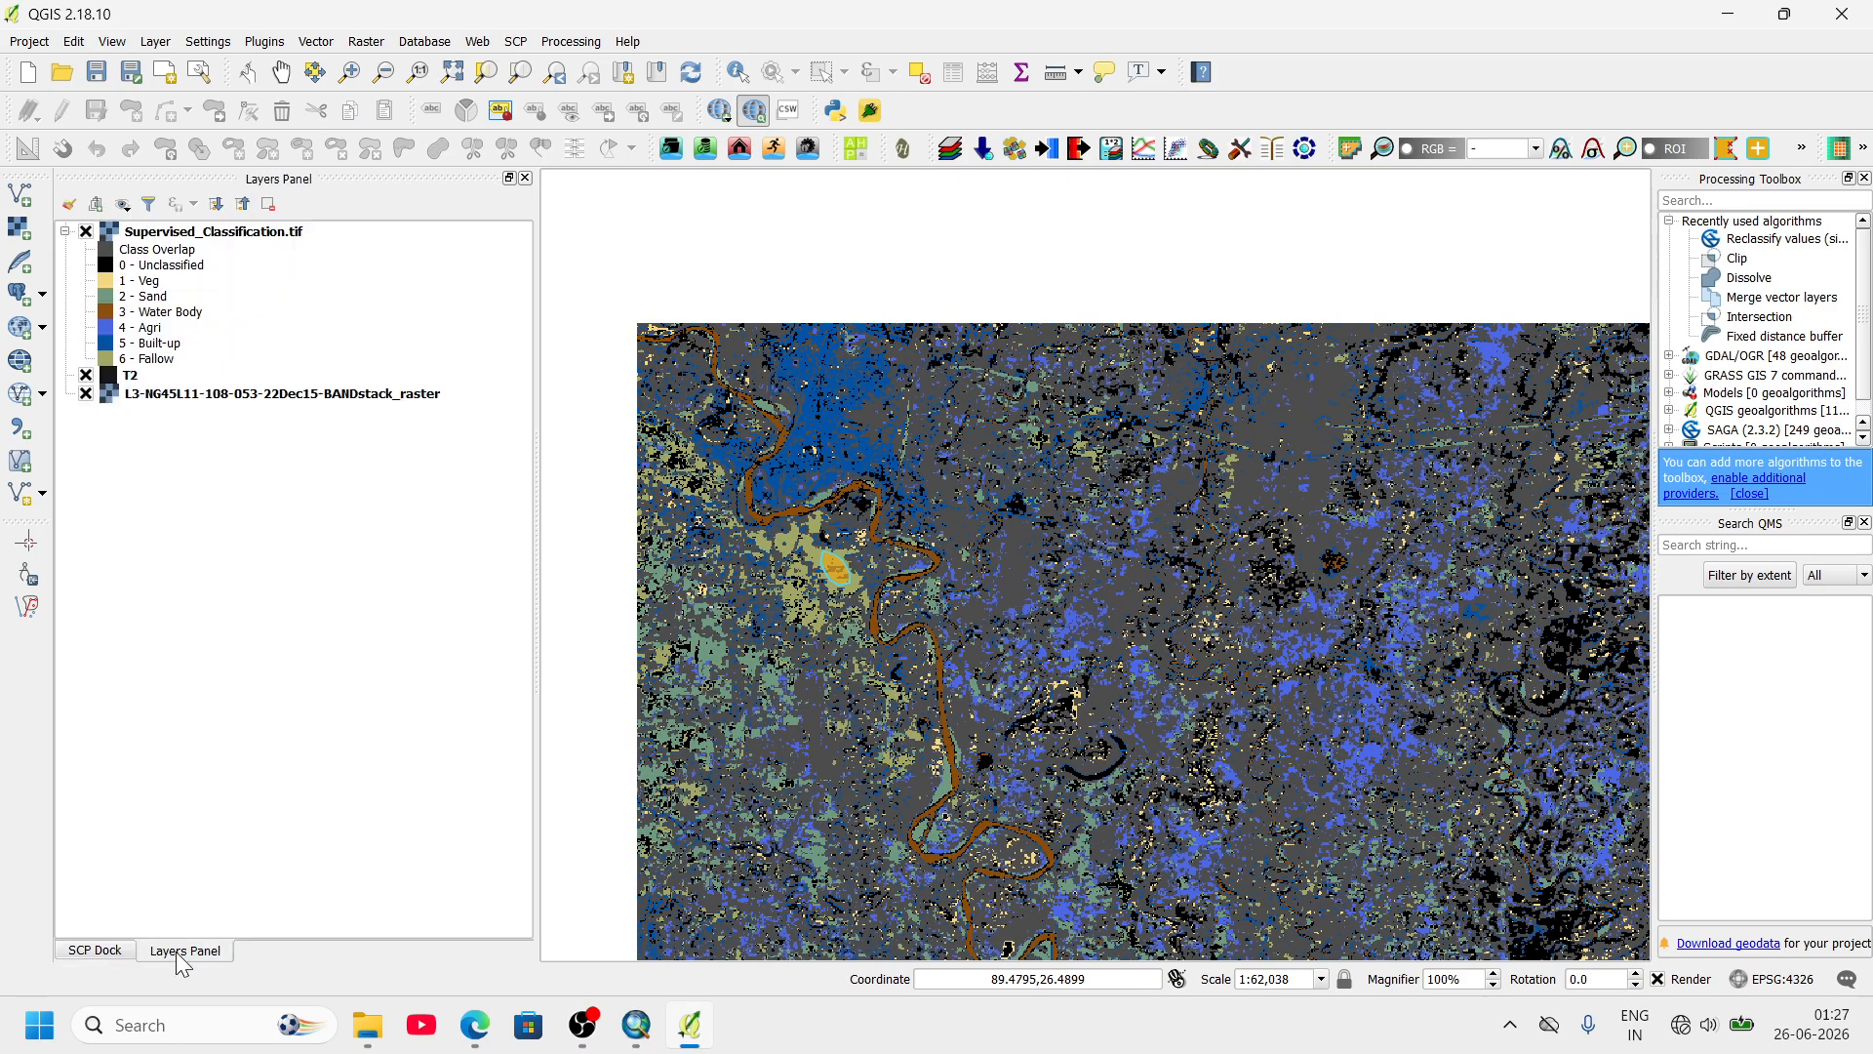
click(165, 239)
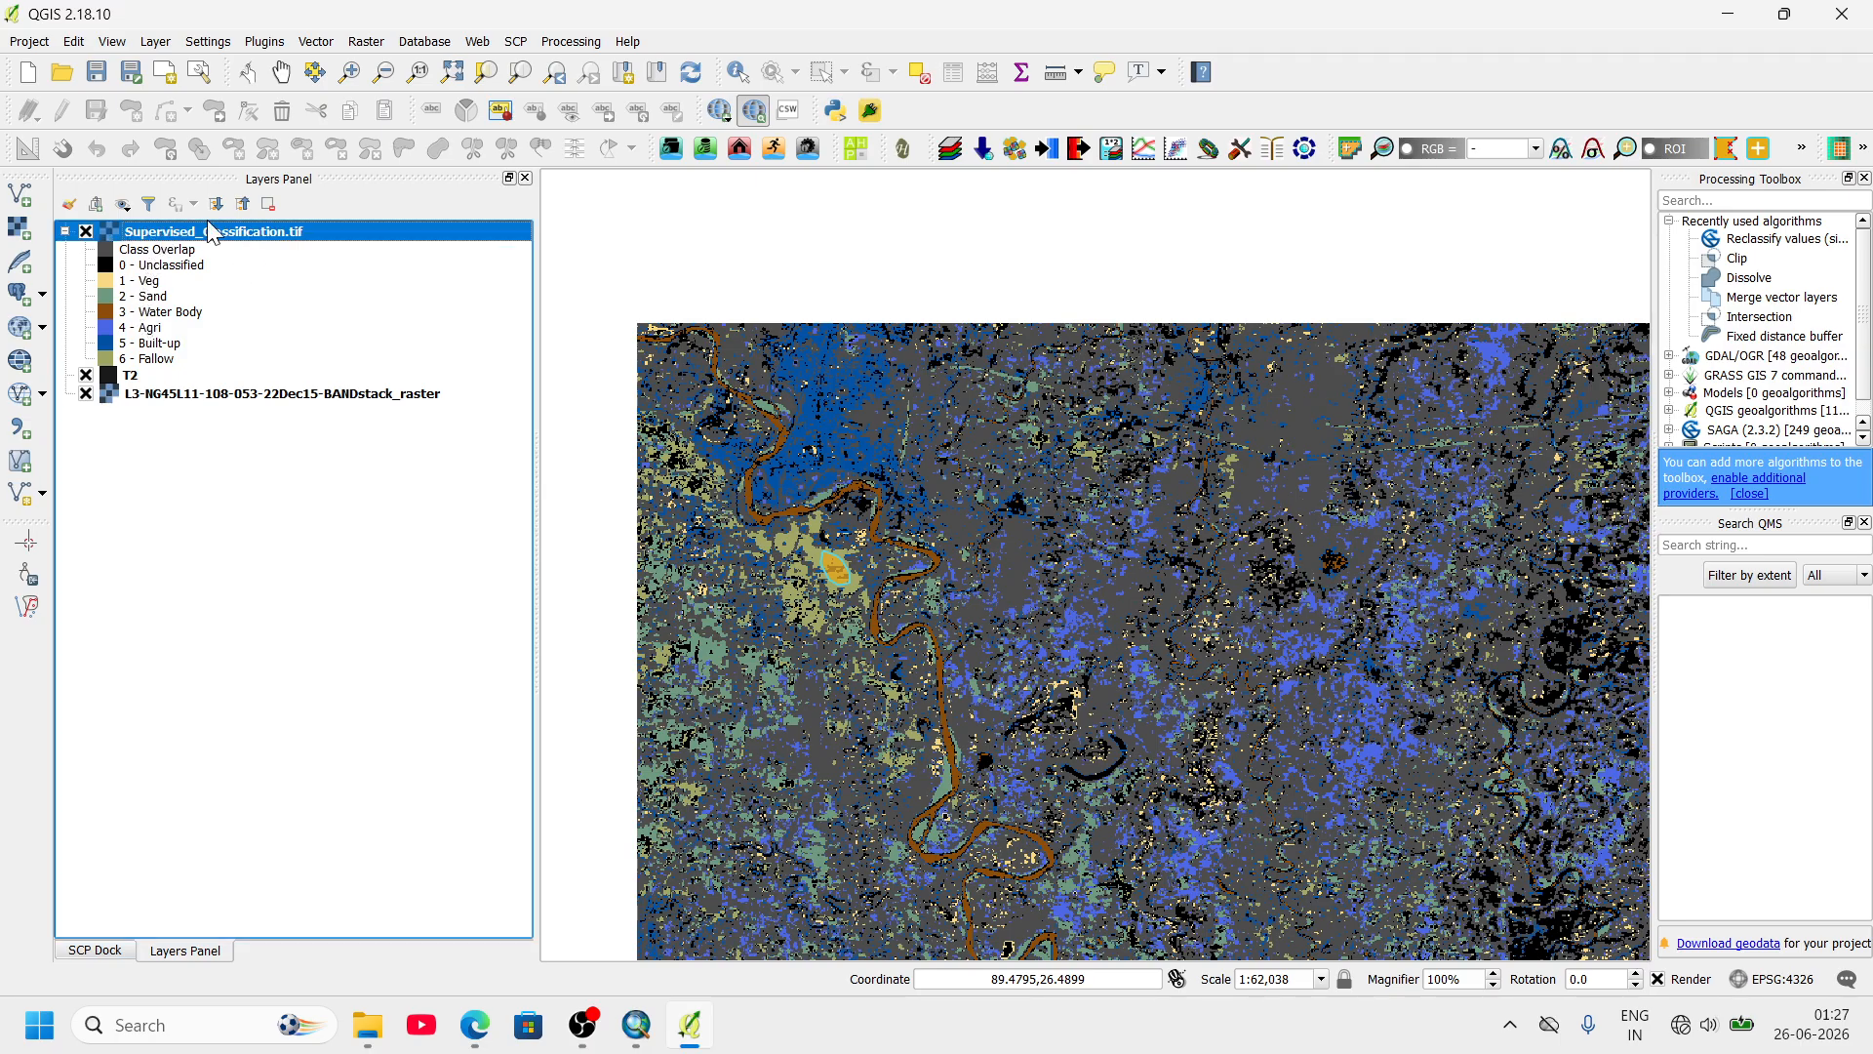
right_click(186, 232)
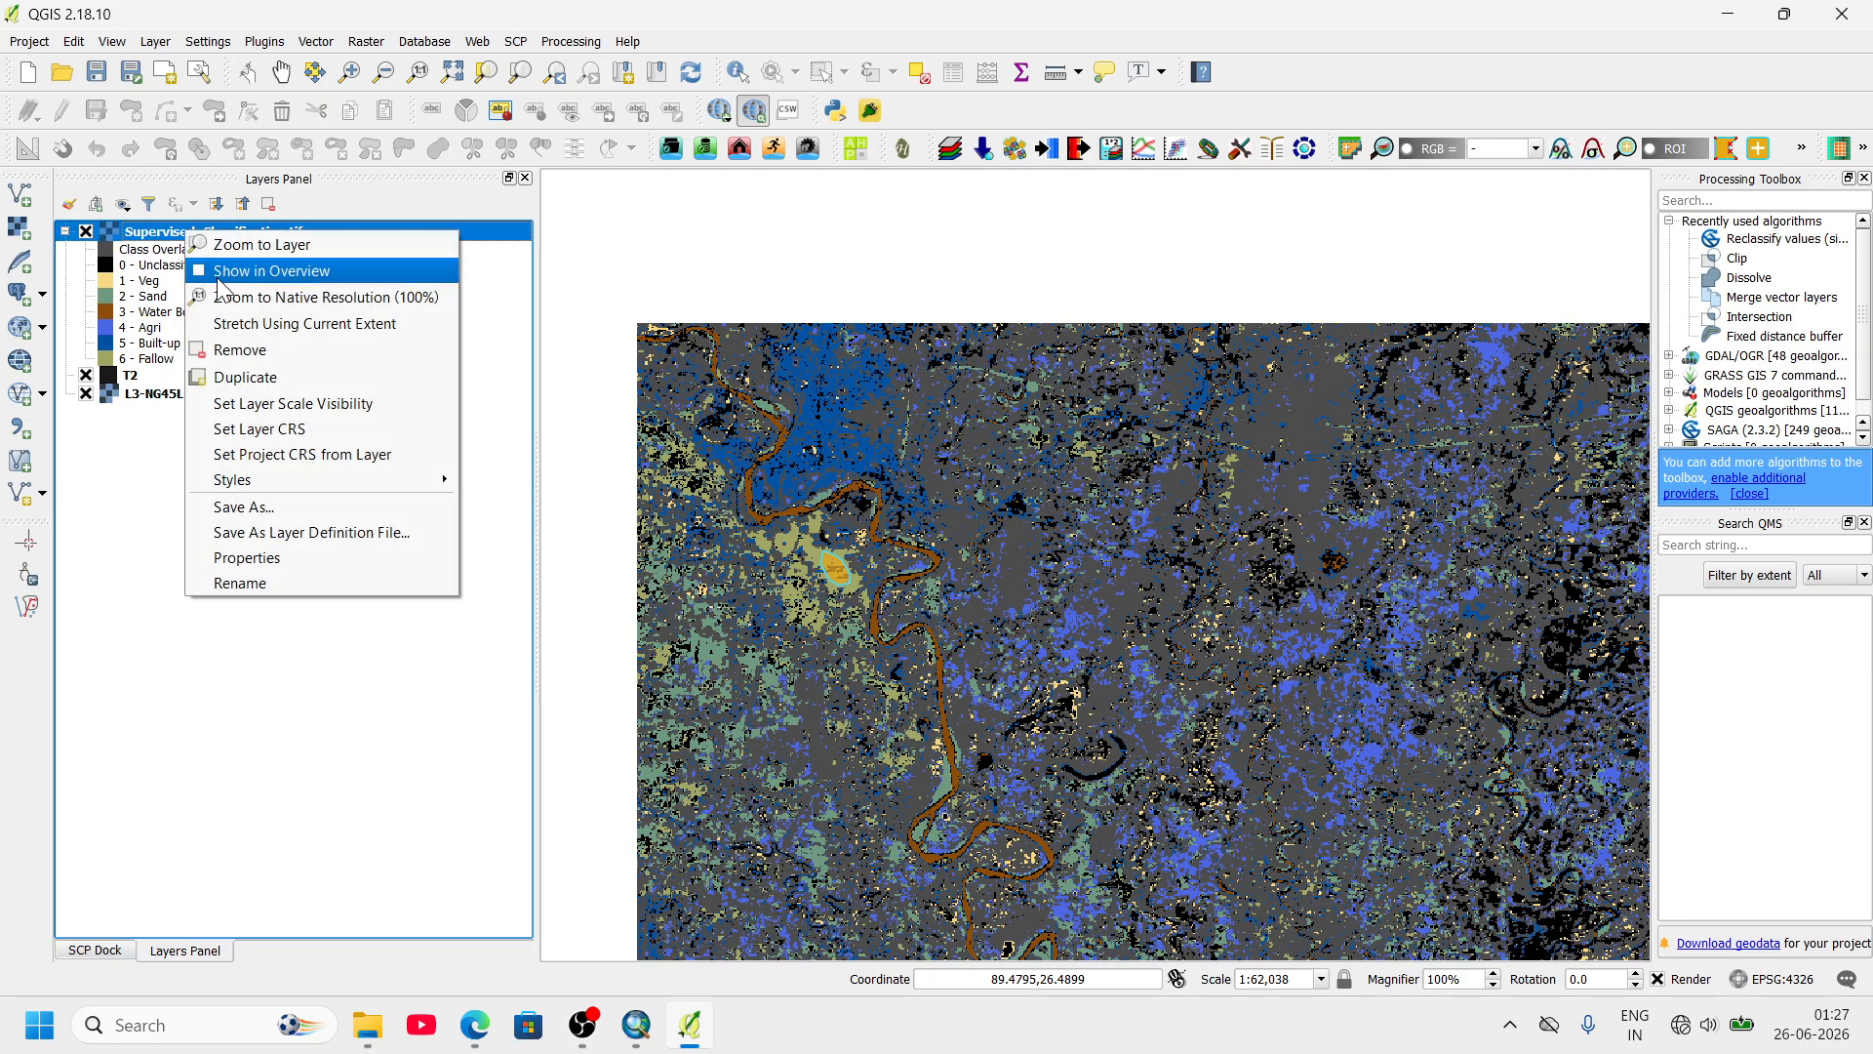
click(283, 558)
mouse_move(629, 148)
mouse_down()
mouse_move(1292, 170)
mouse_move(631, 154)
mouse_up()
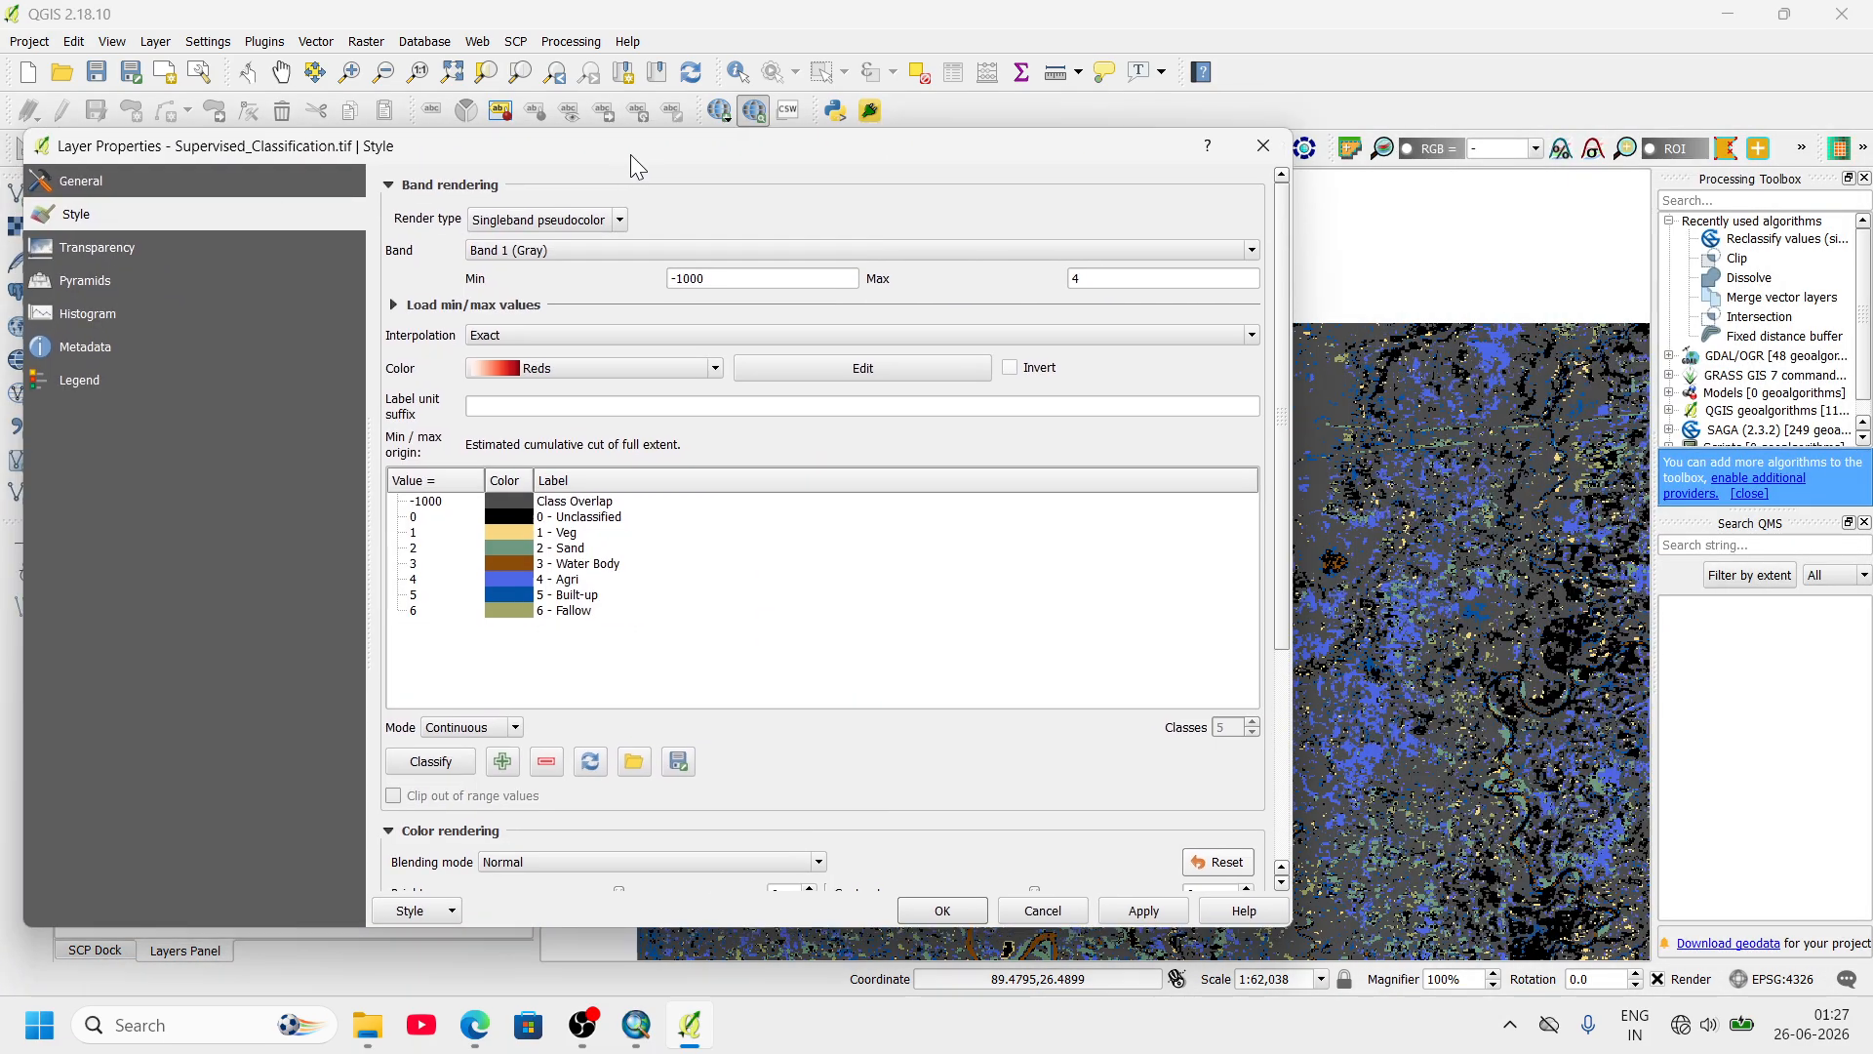
click(566, 504)
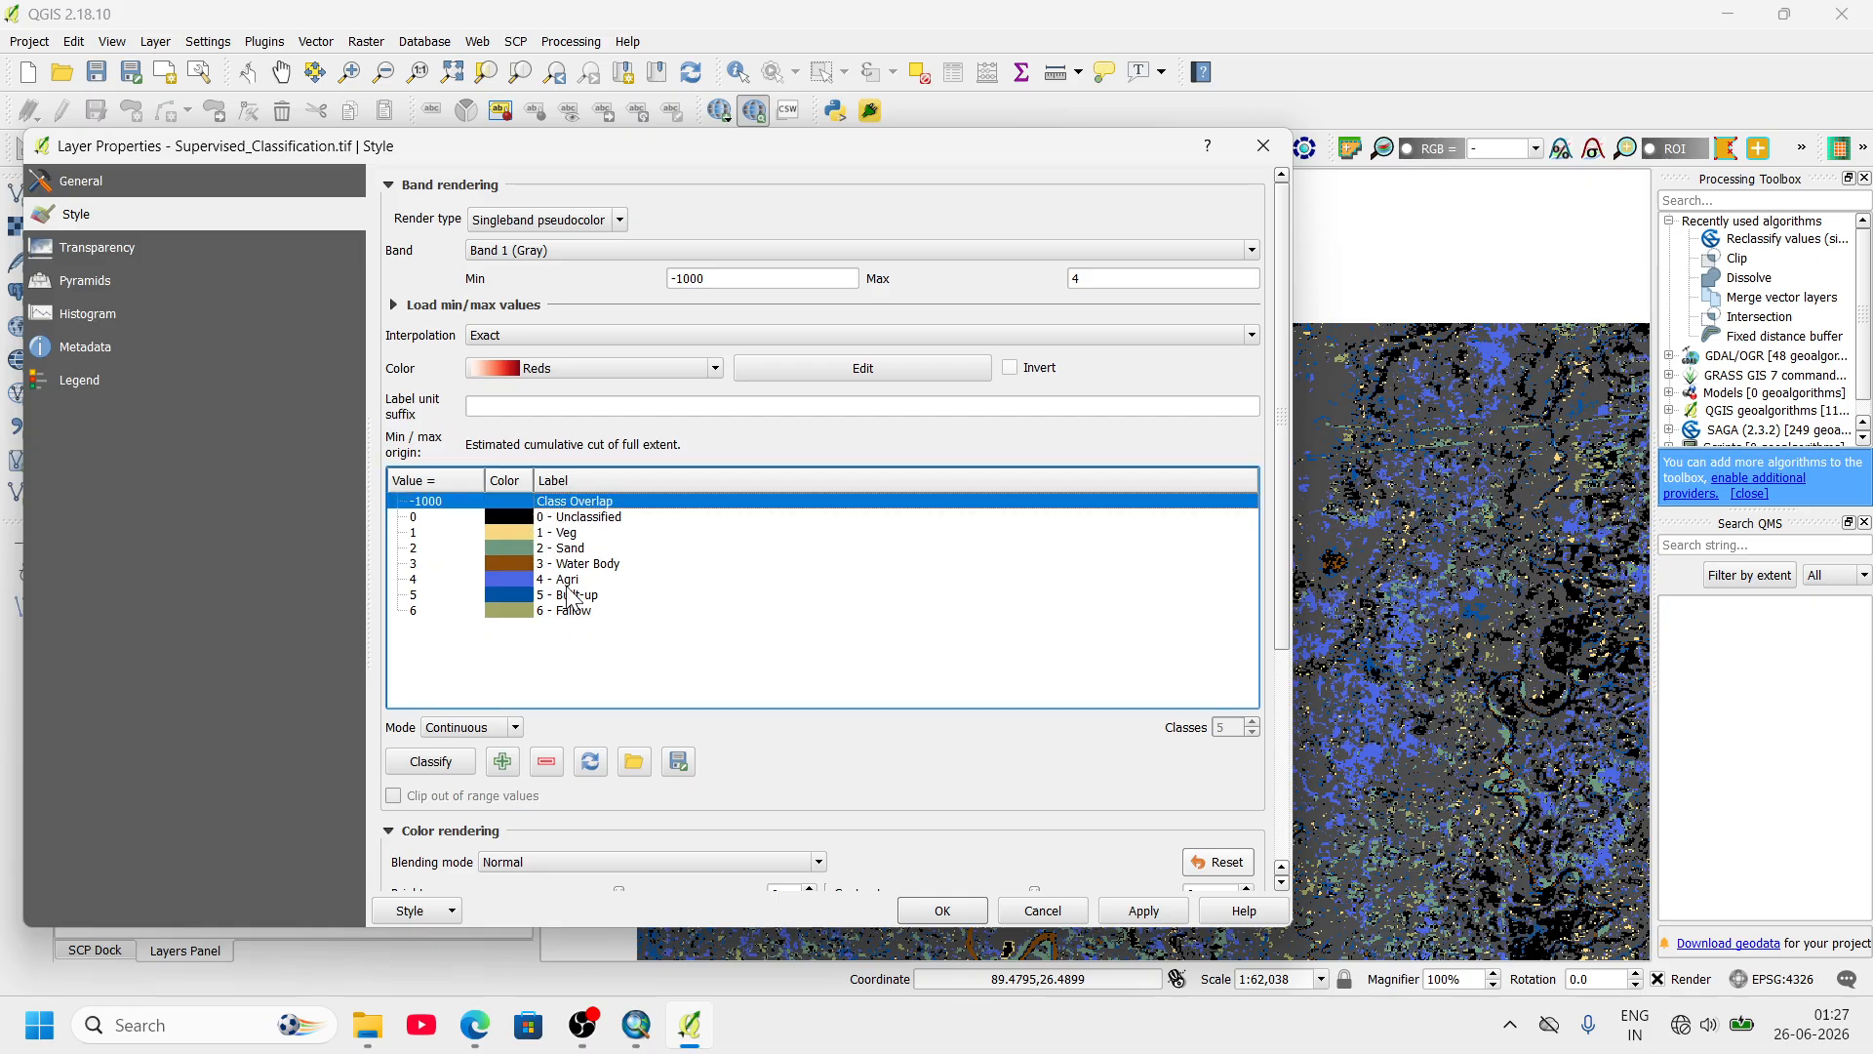
click(547, 761)
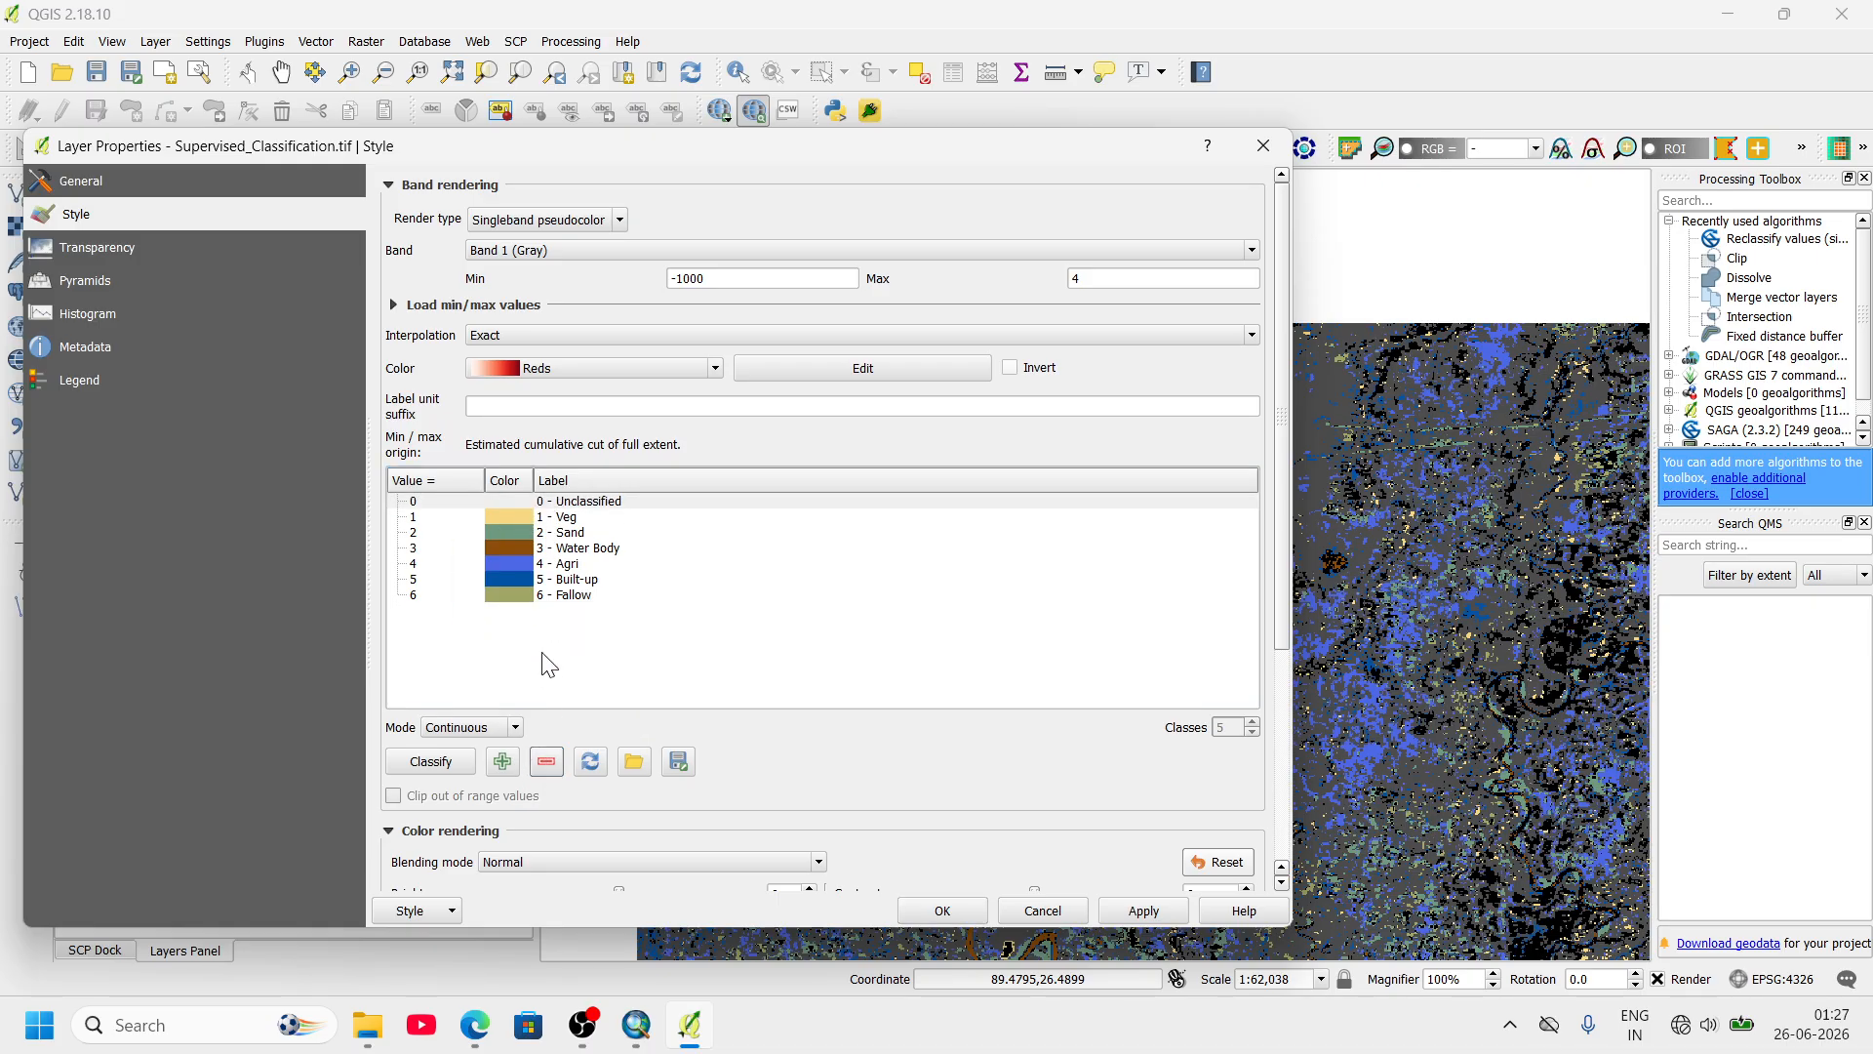
- Recolour the Veg class bright green (#0bf623) and the Sand class light grey (#d2d5d3)
click(571, 502)
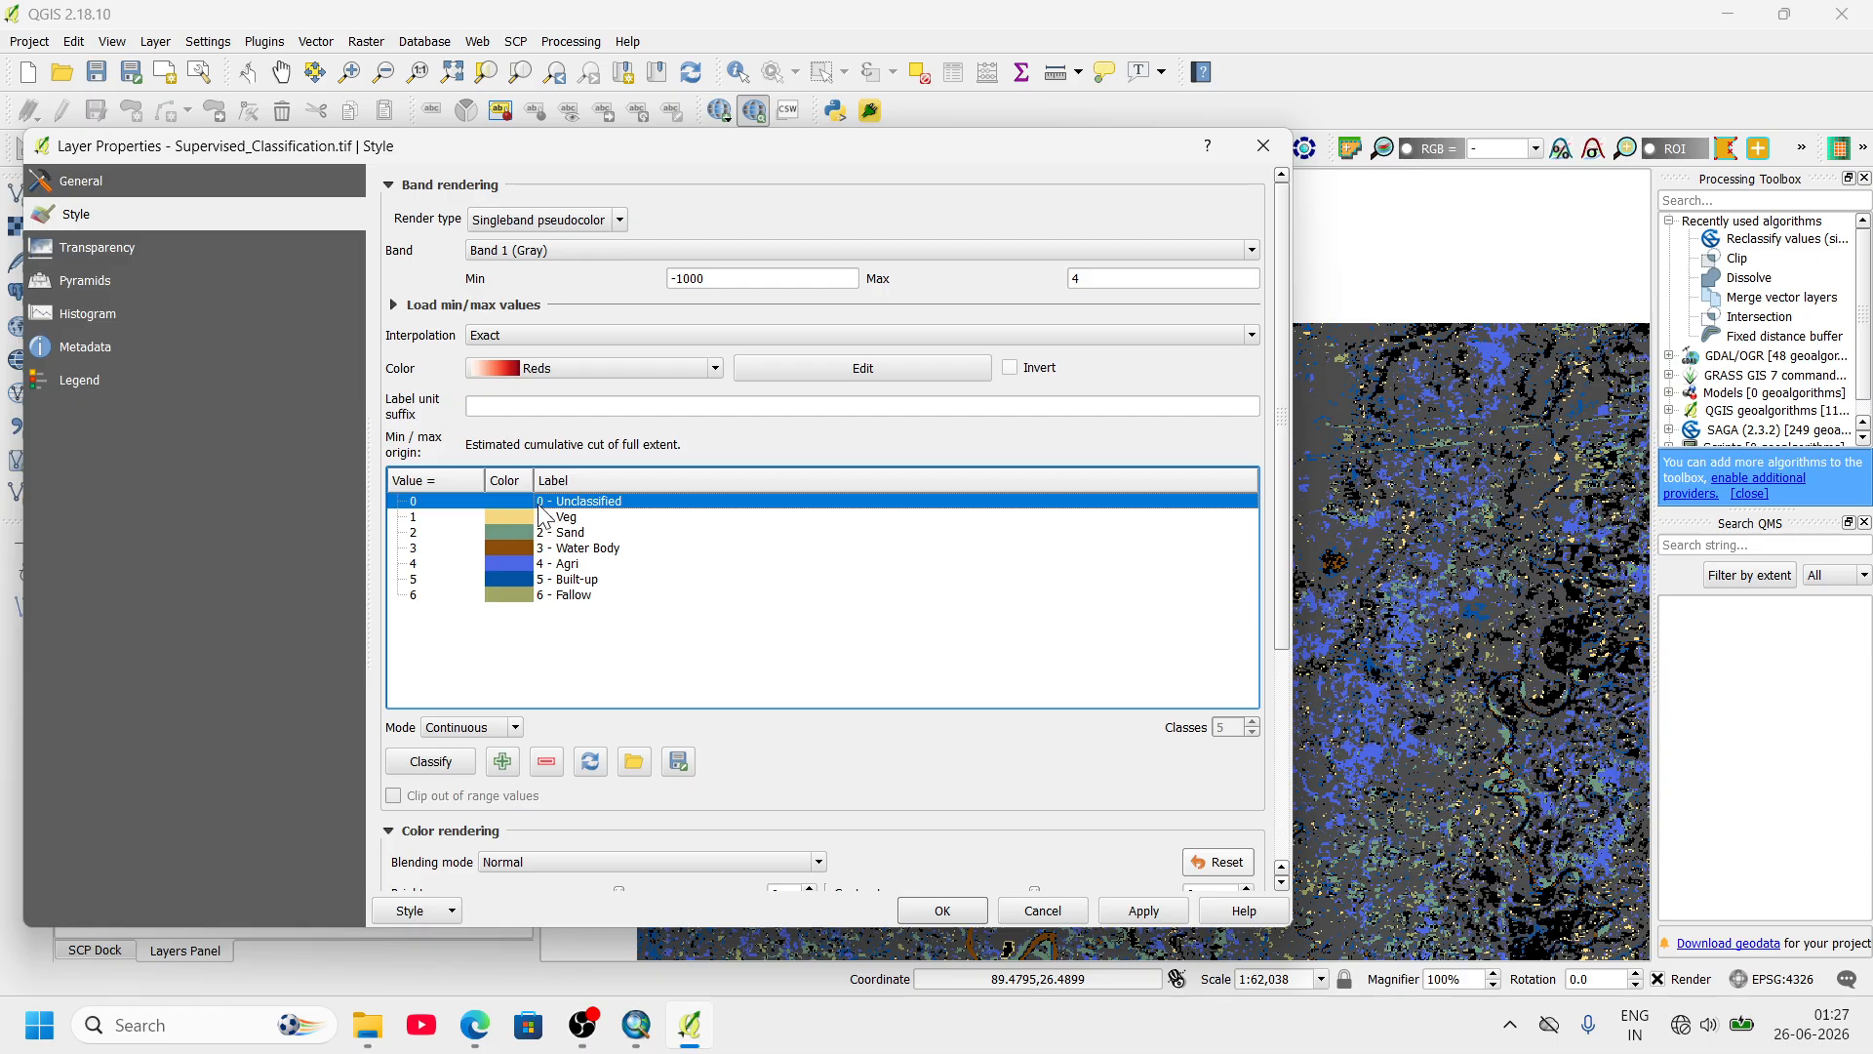
click(501, 513)
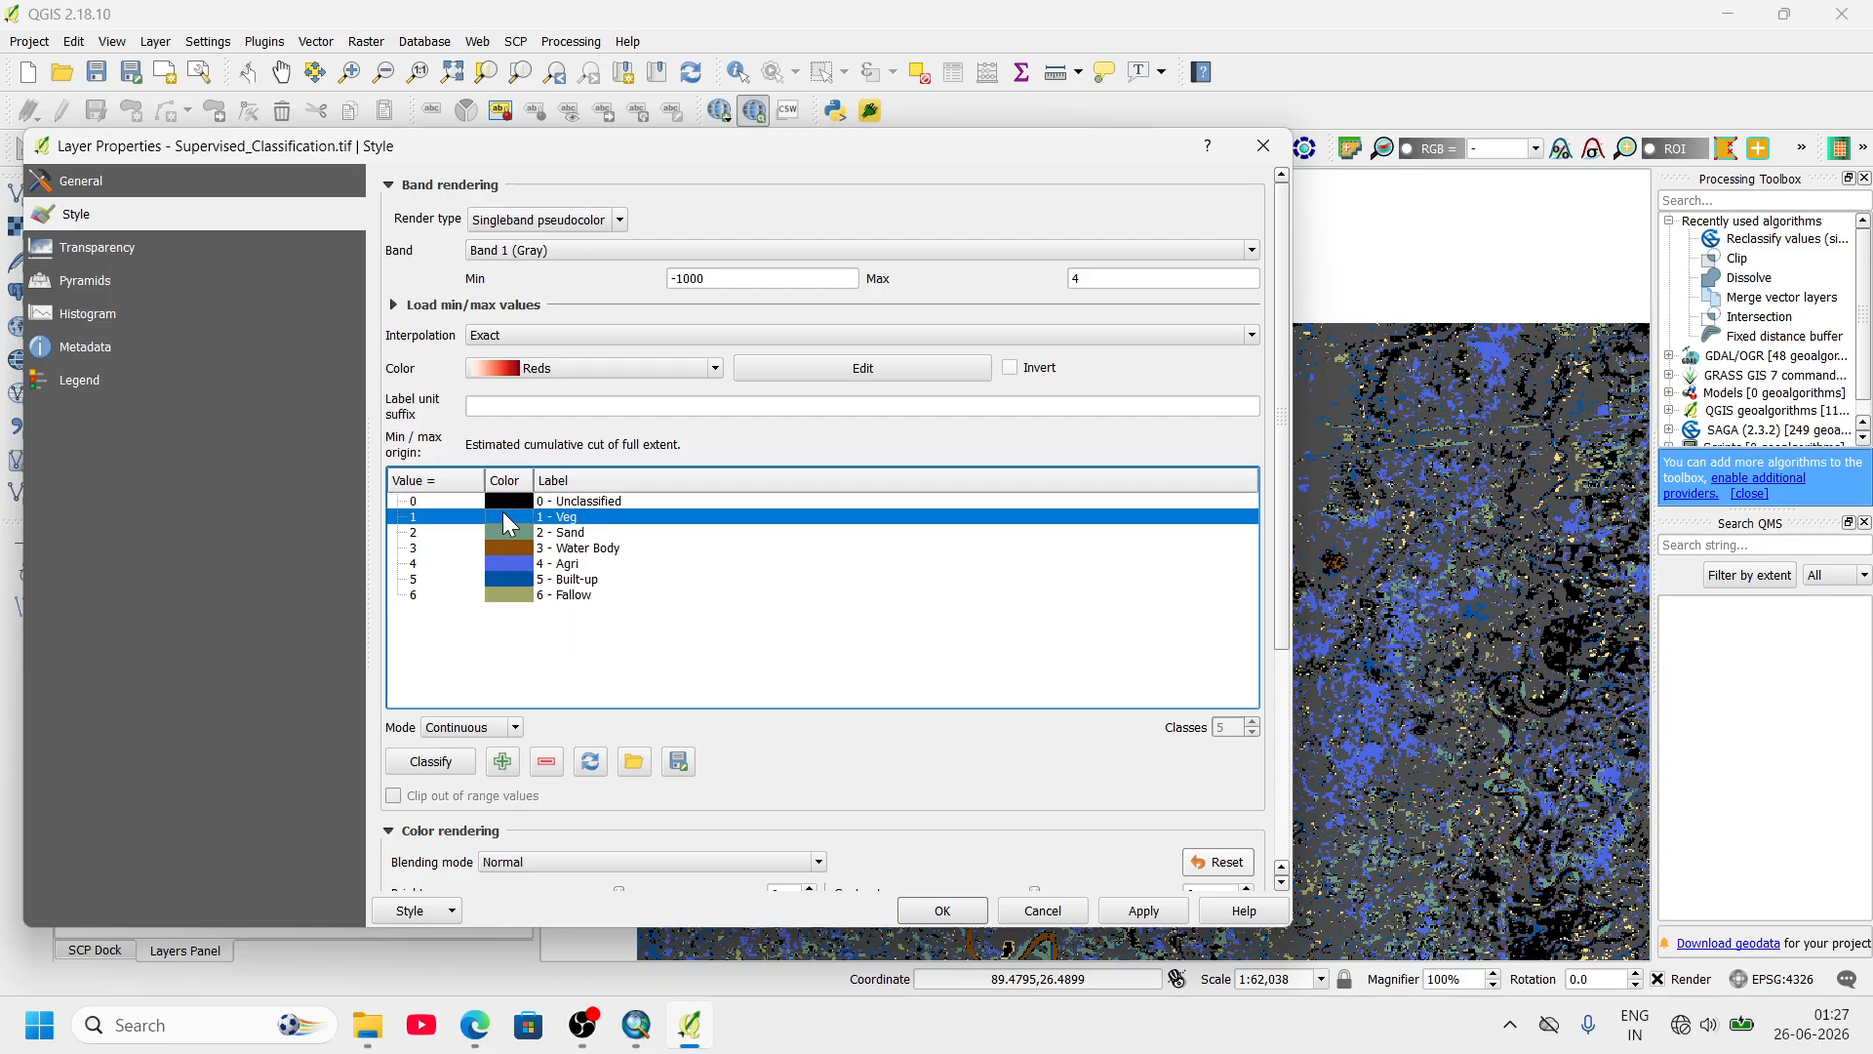
double_click(507, 519)
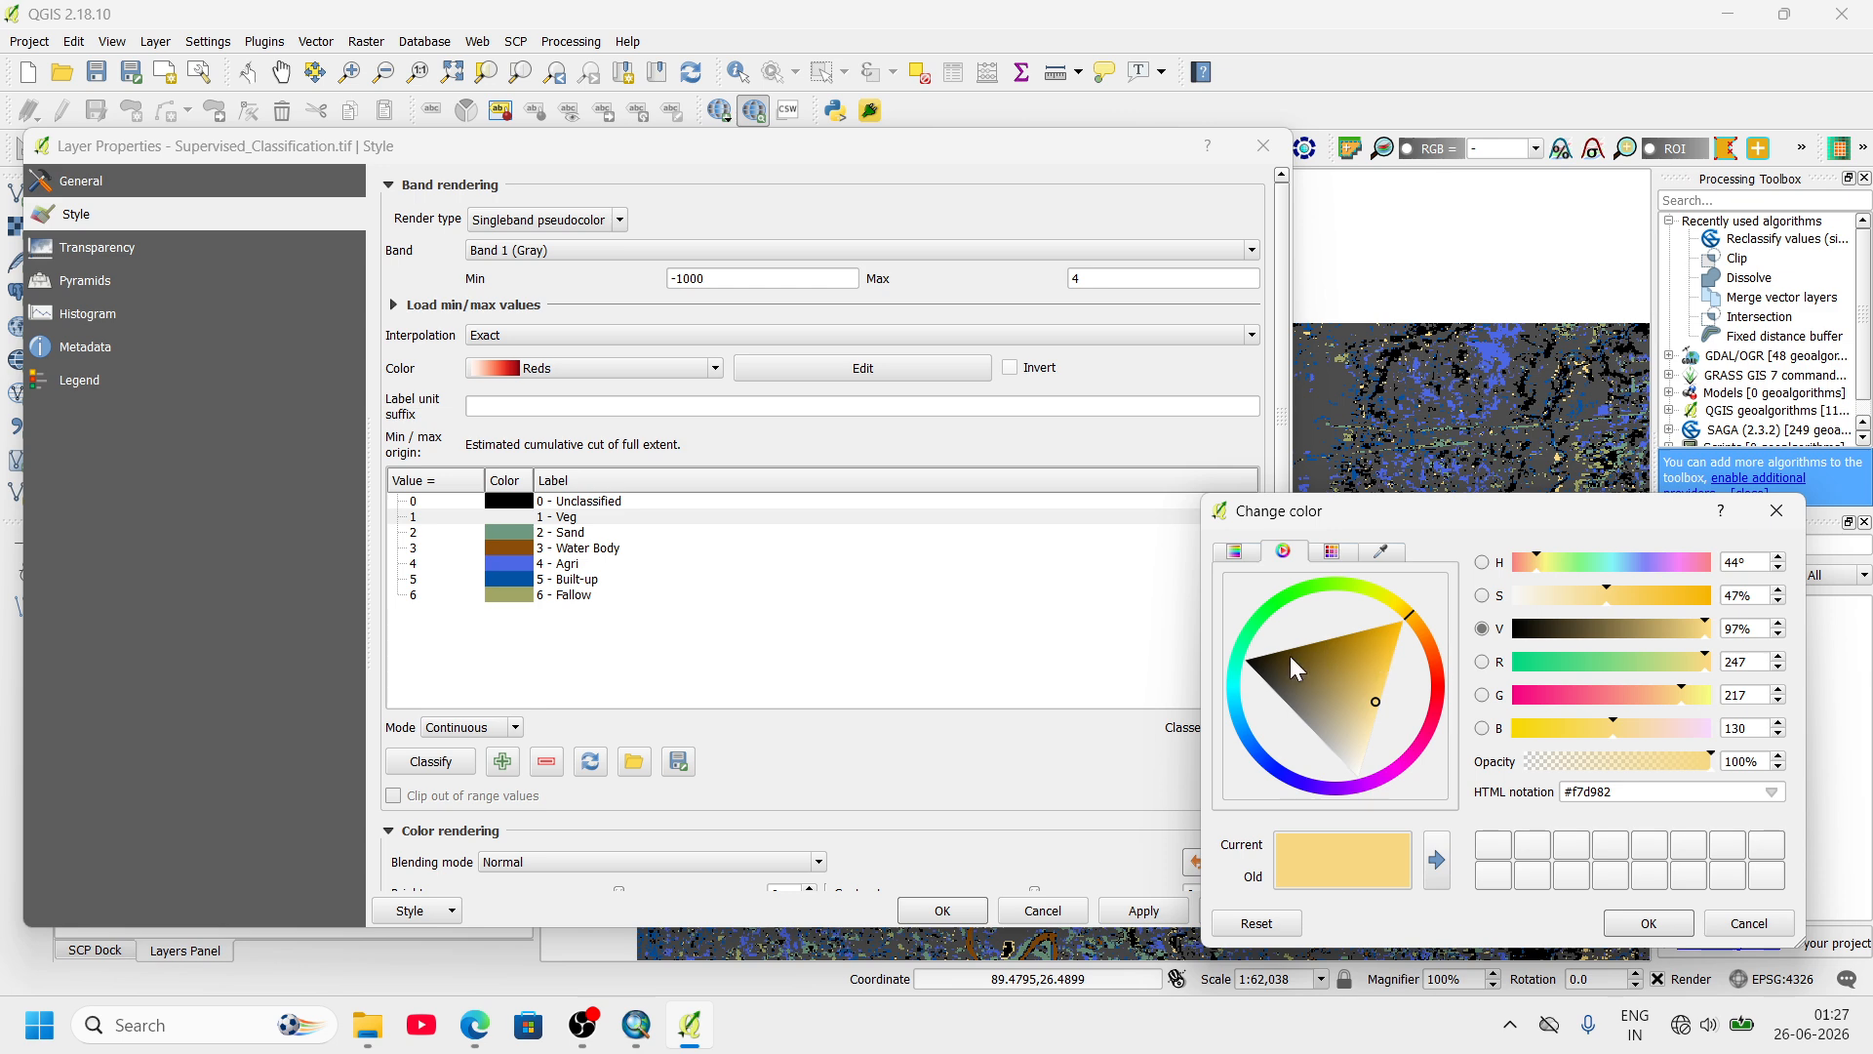
drag(1267, 617, 1284, 607)
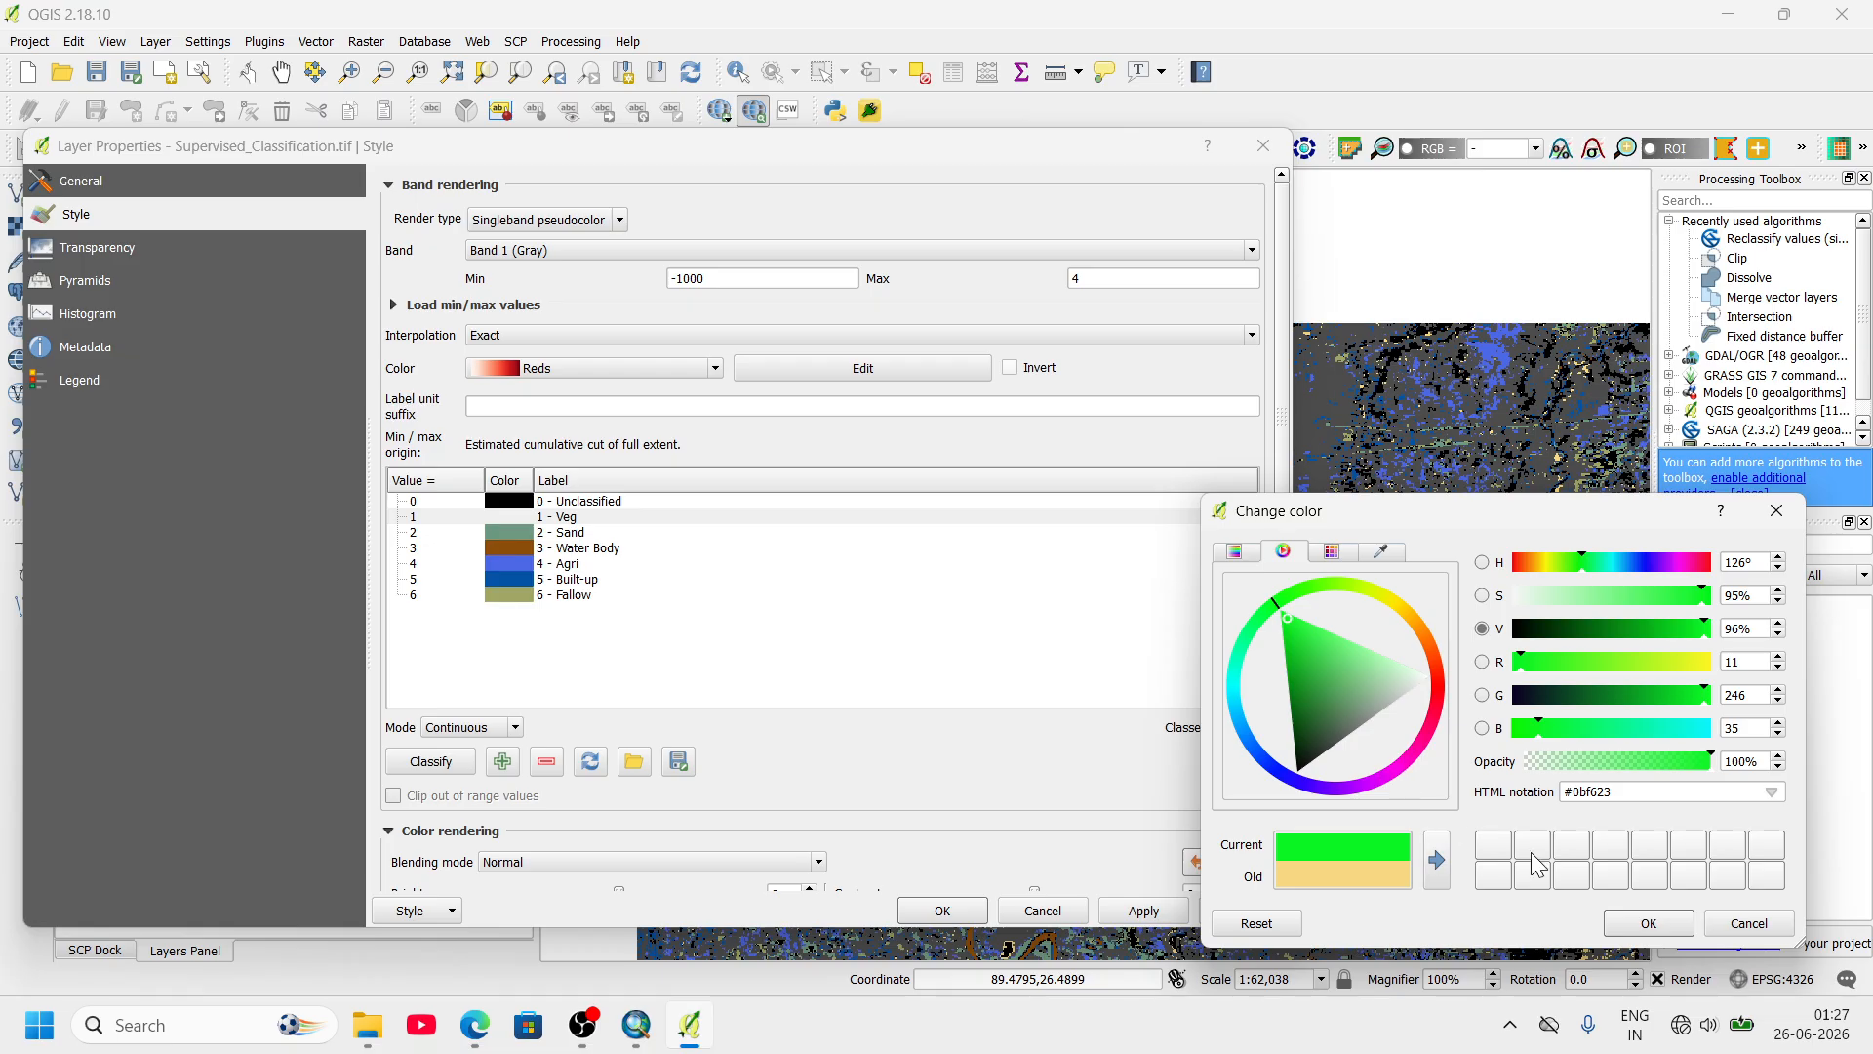
click(1648, 923)
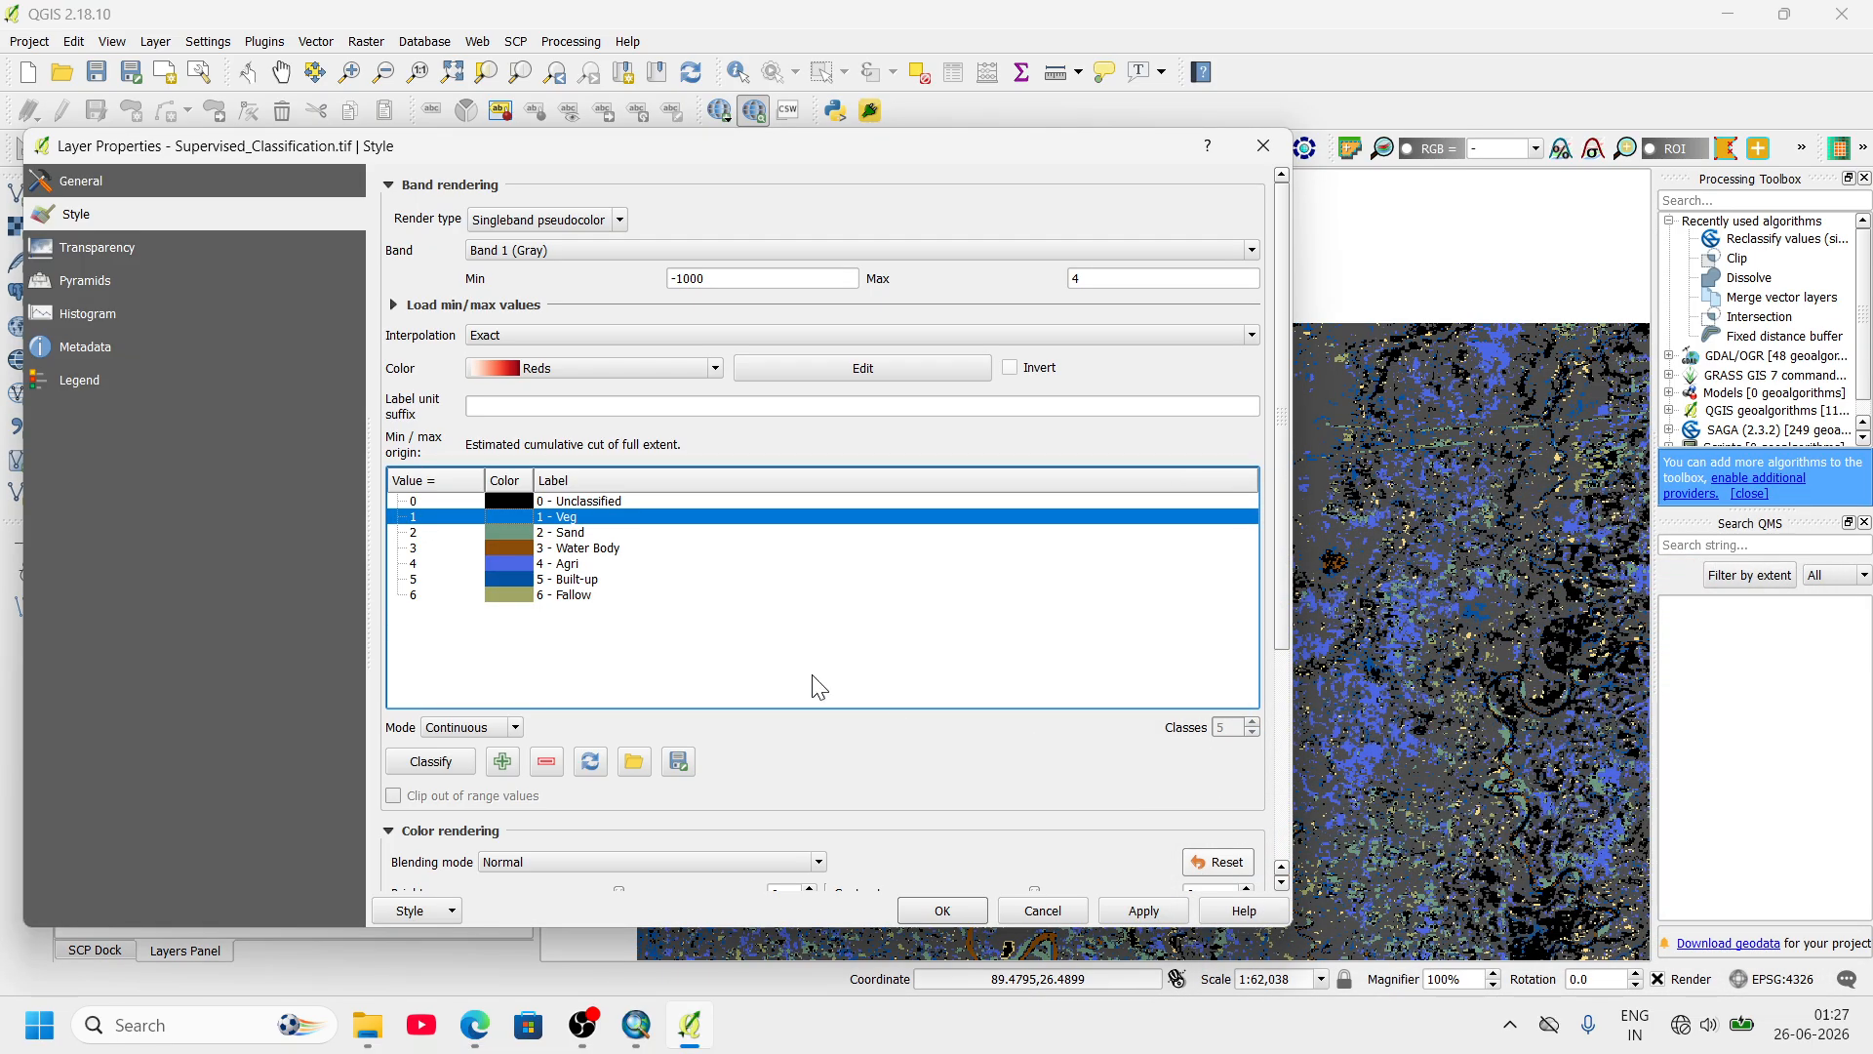
double_click(510, 532)
click(1404, 671)
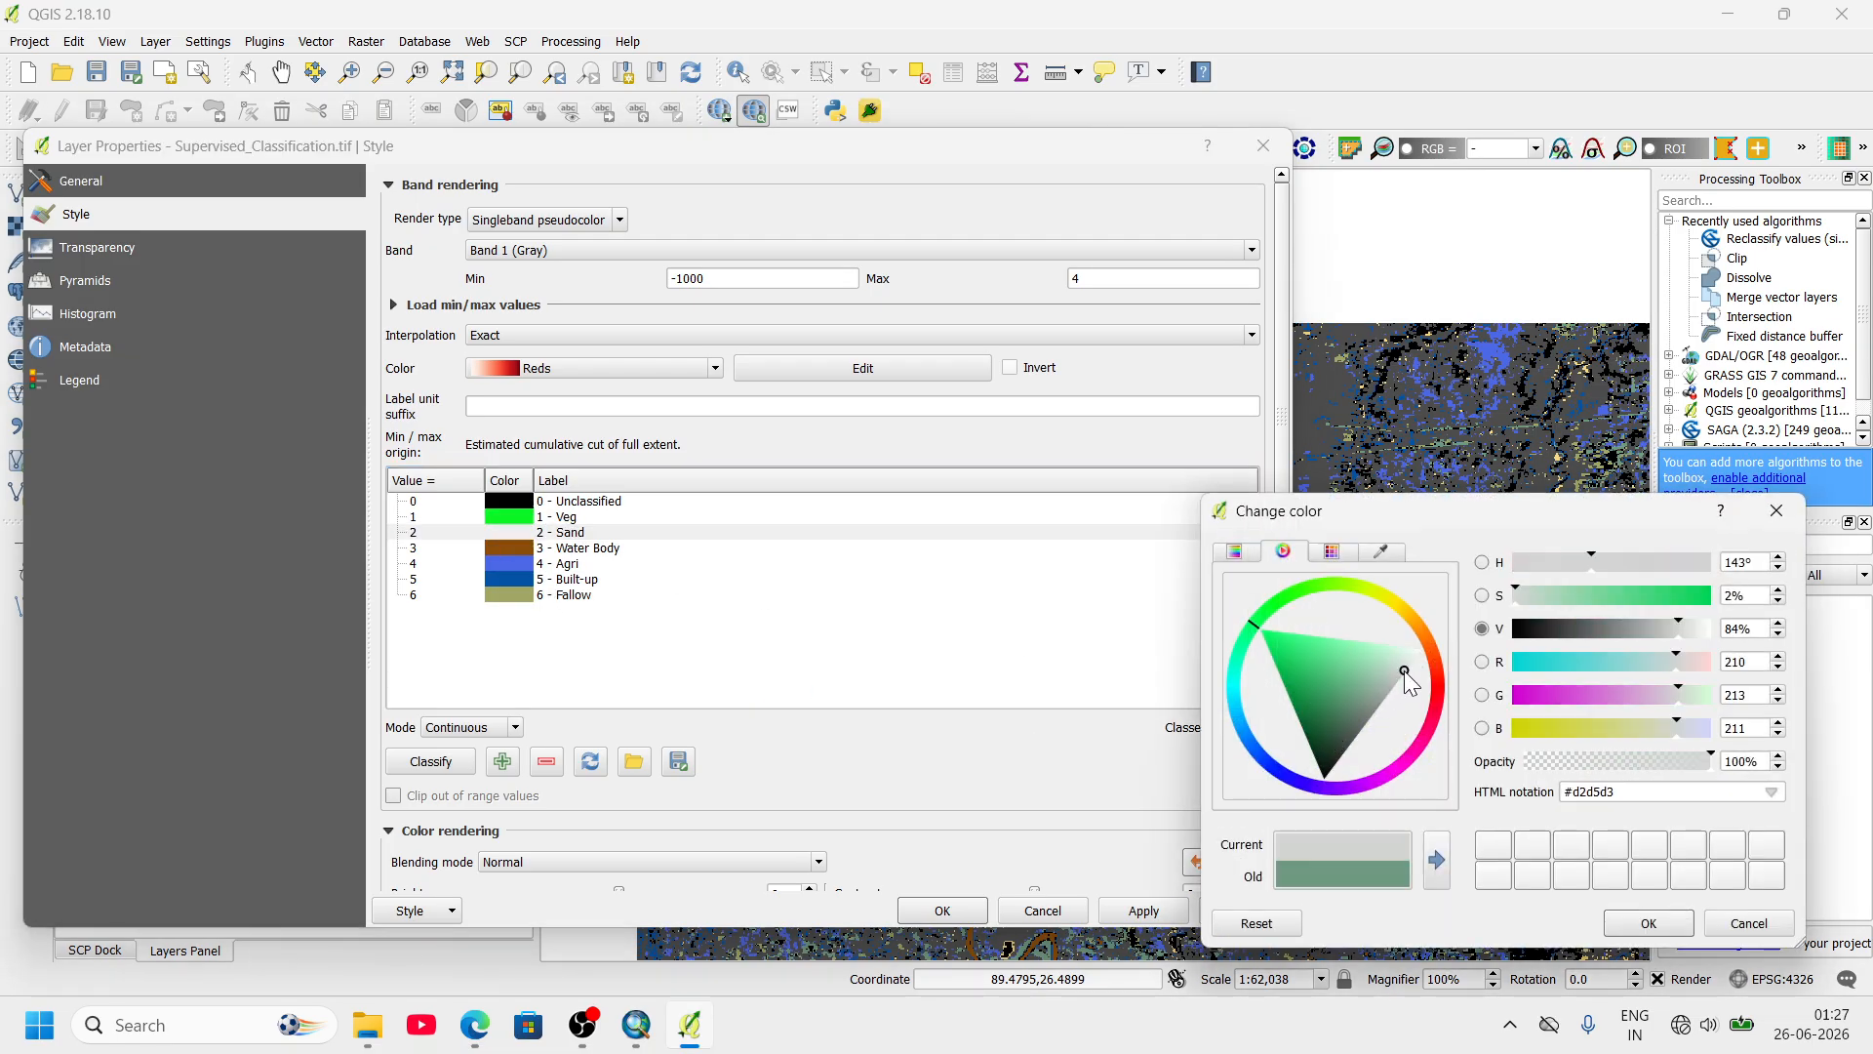
click(1606, 929)
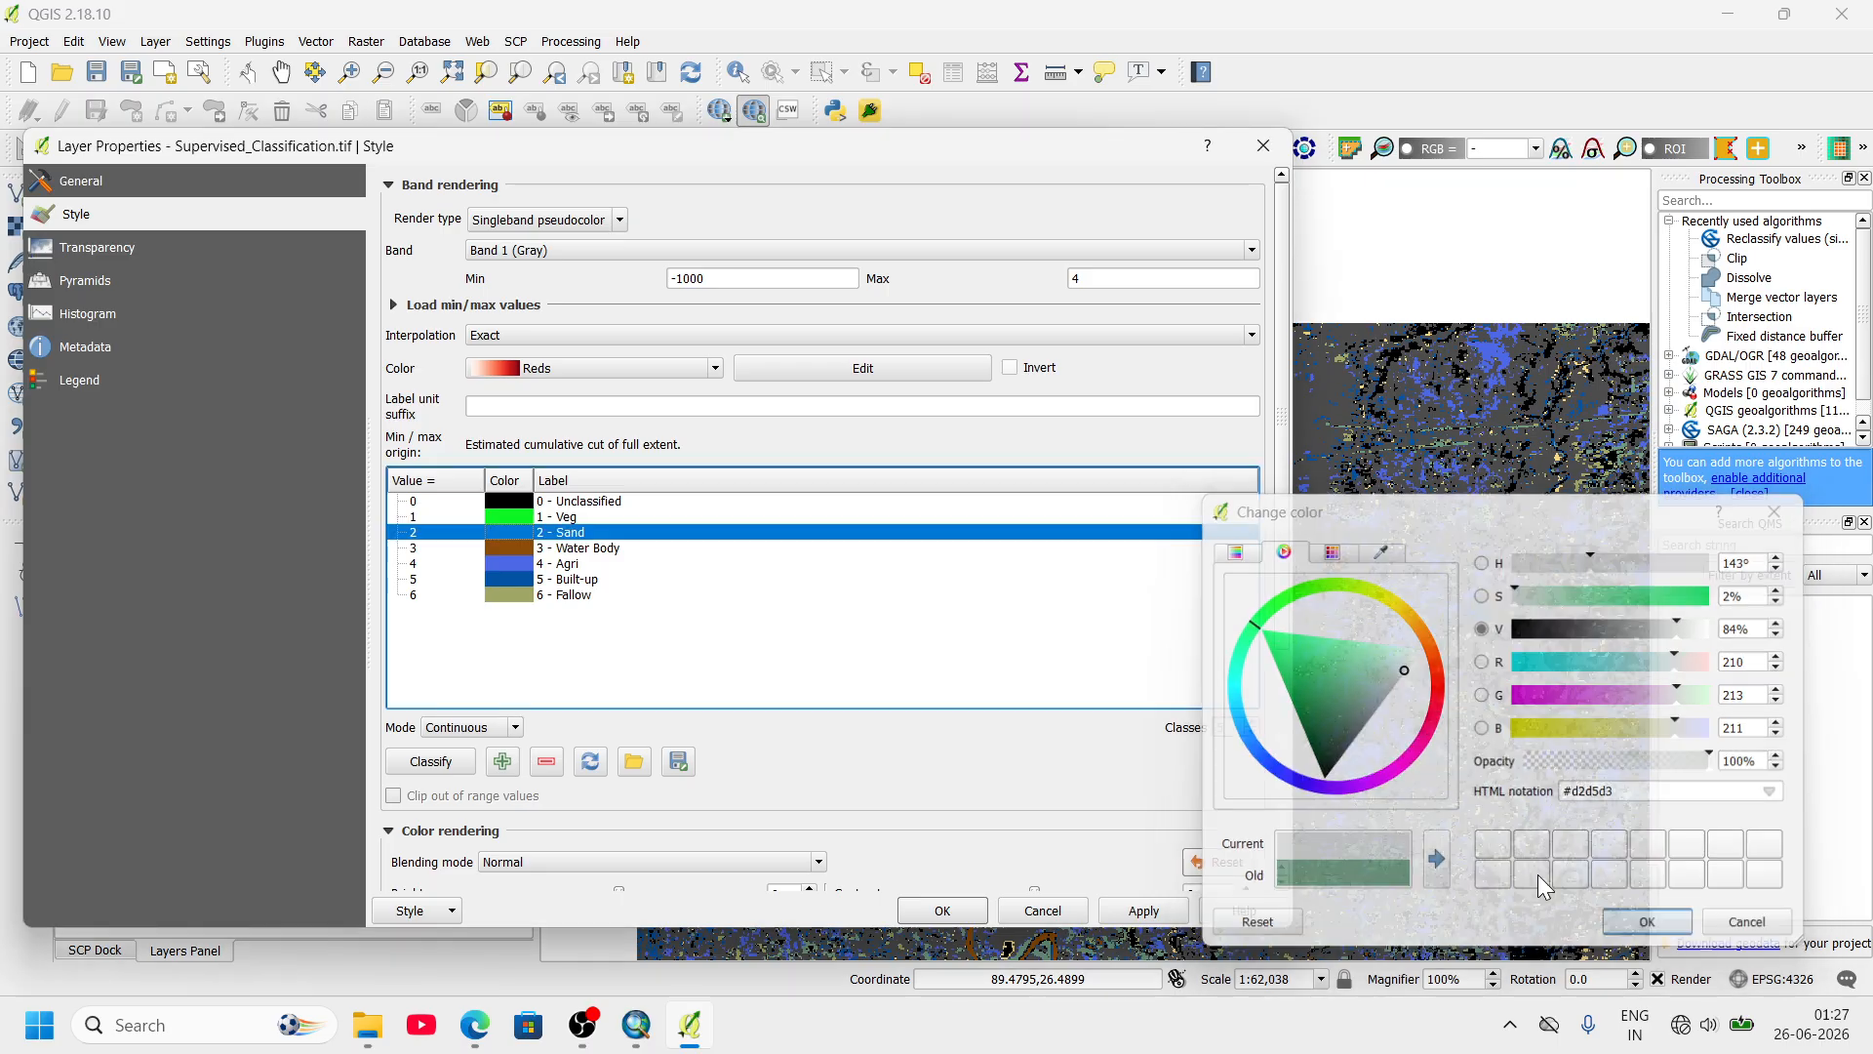
- Recolour the Water Body class blue (#1a47cd) and the Agri class yellow (#fcff39)
double_click(511, 544)
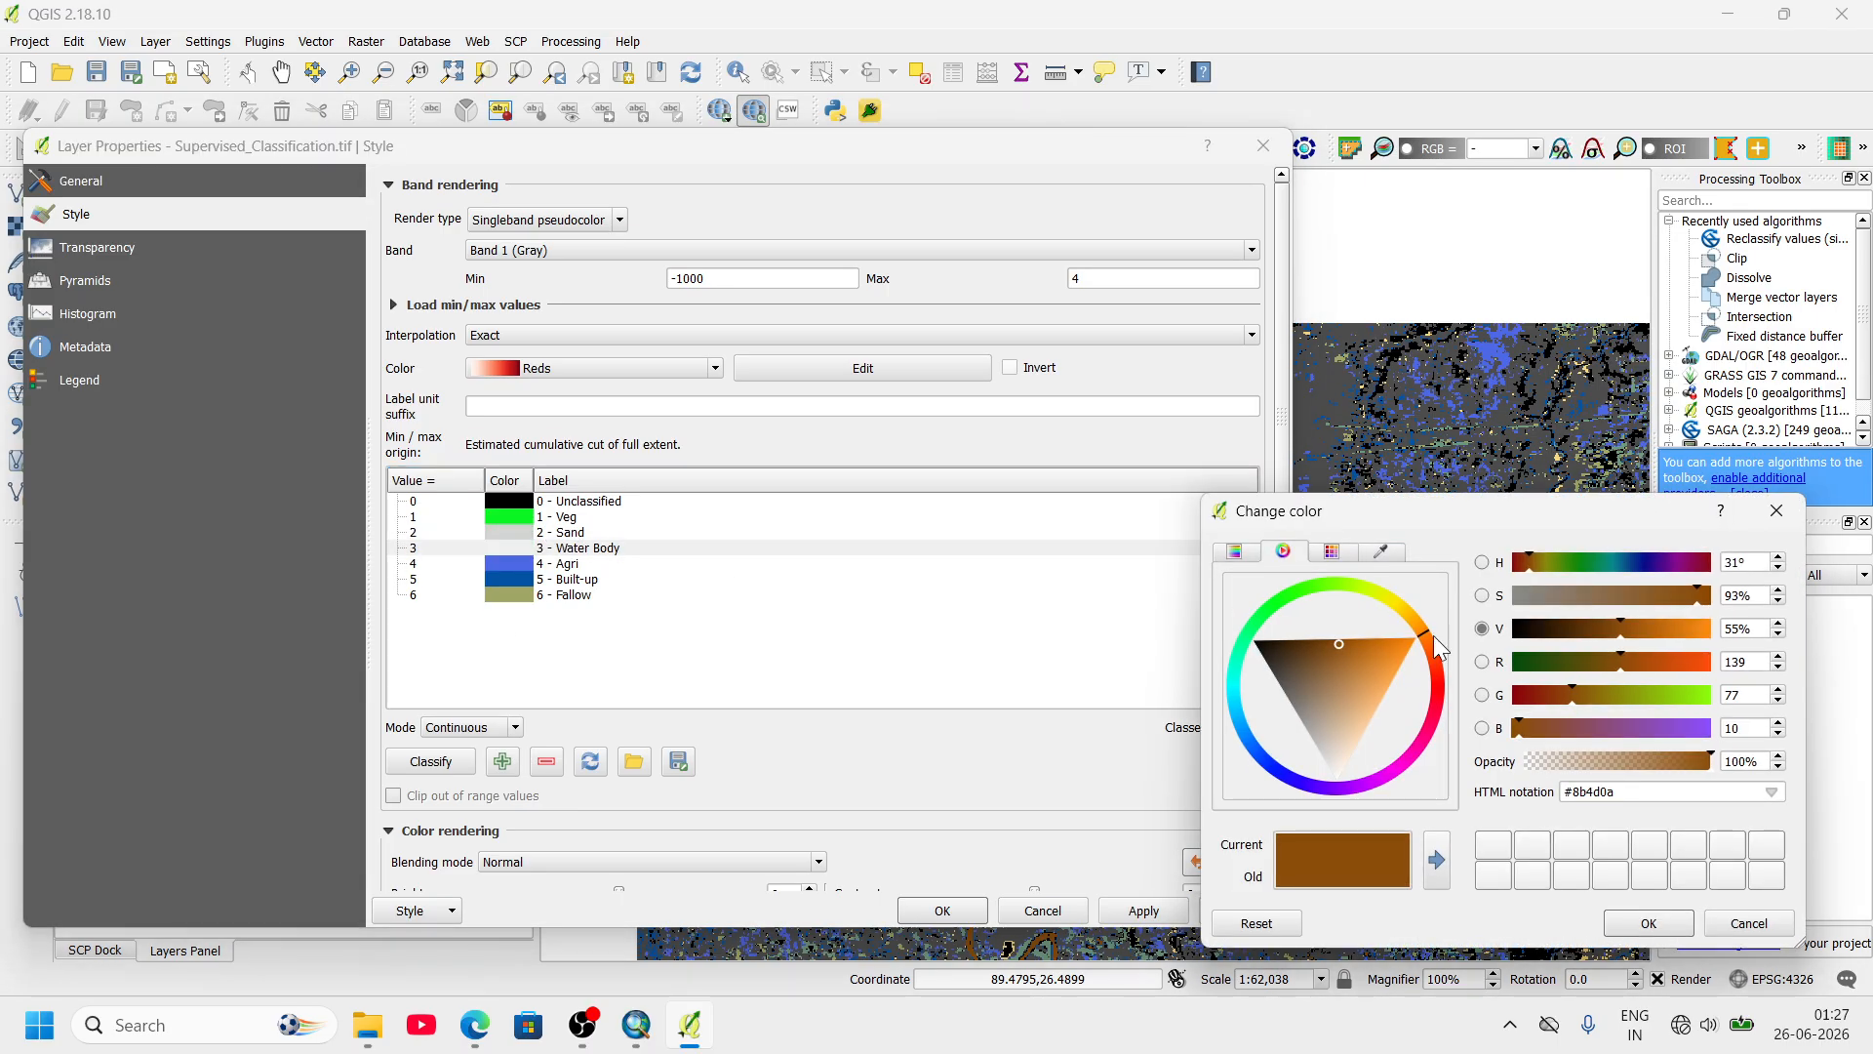
click(1283, 759)
click(1312, 742)
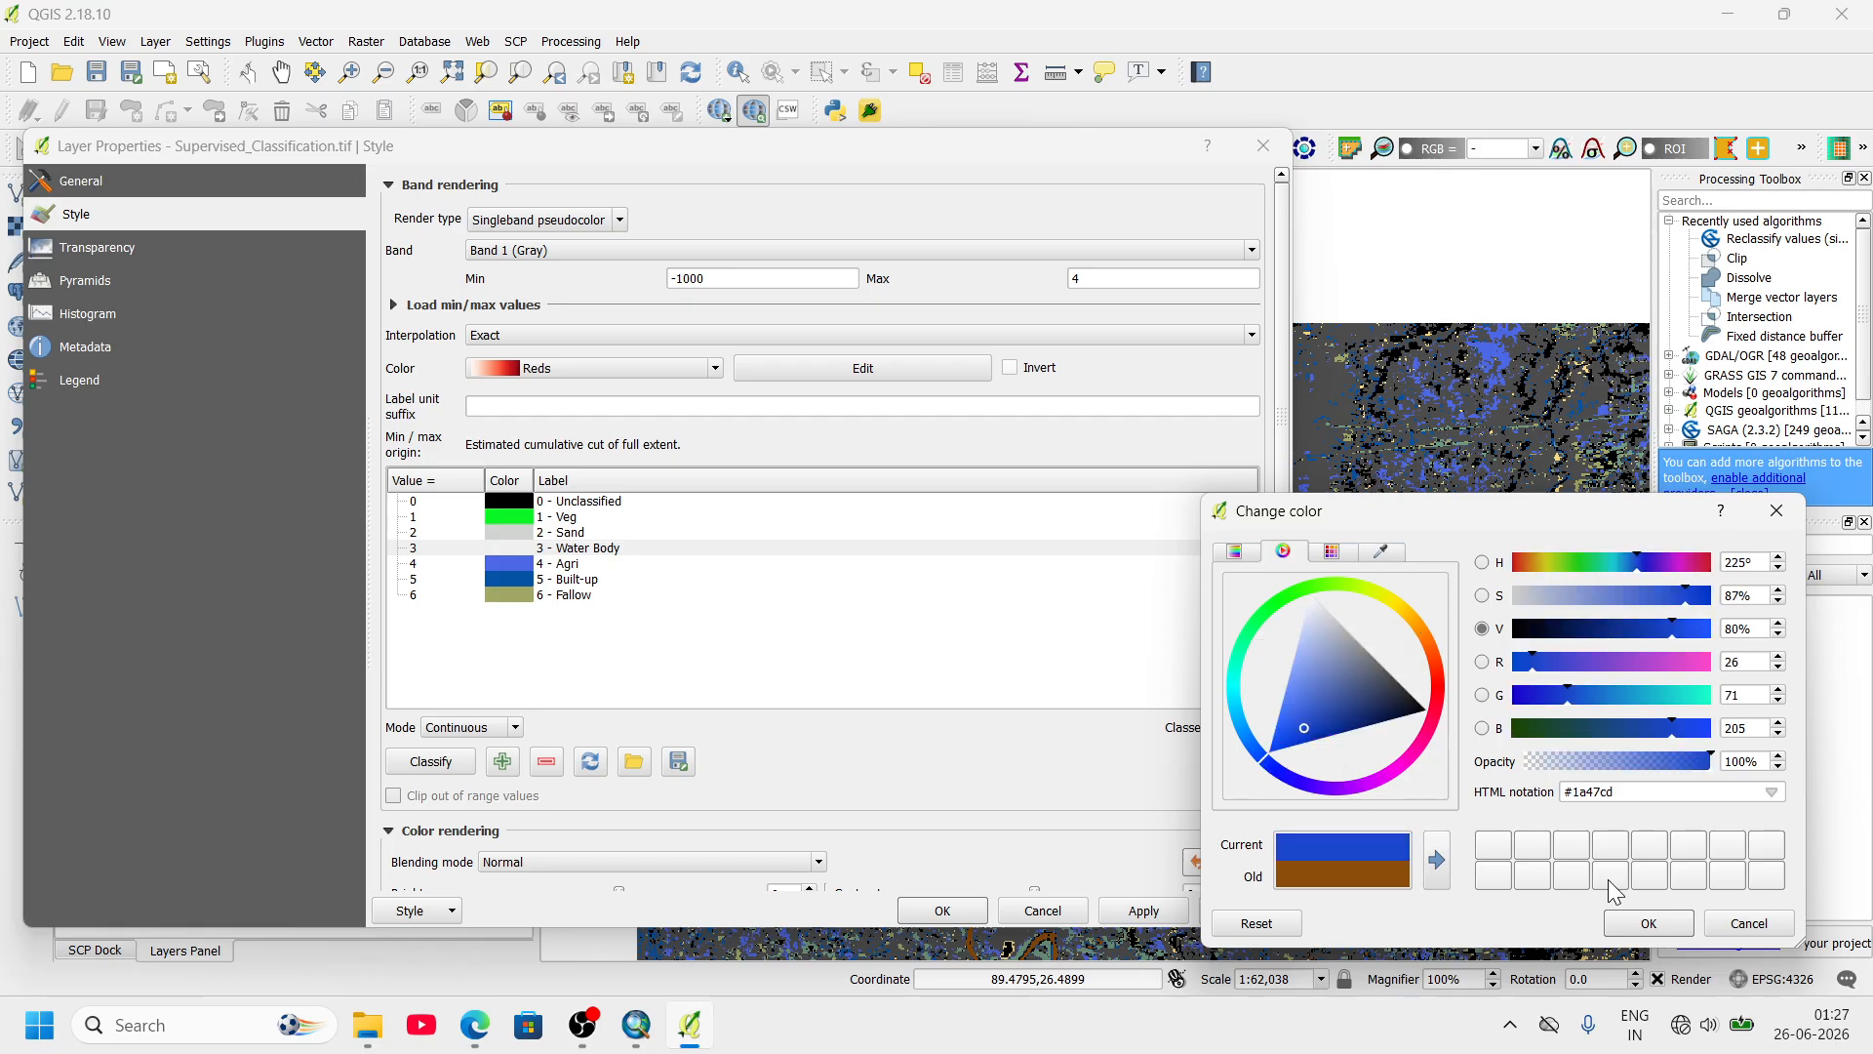
click(1648, 923)
double_click(513, 564)
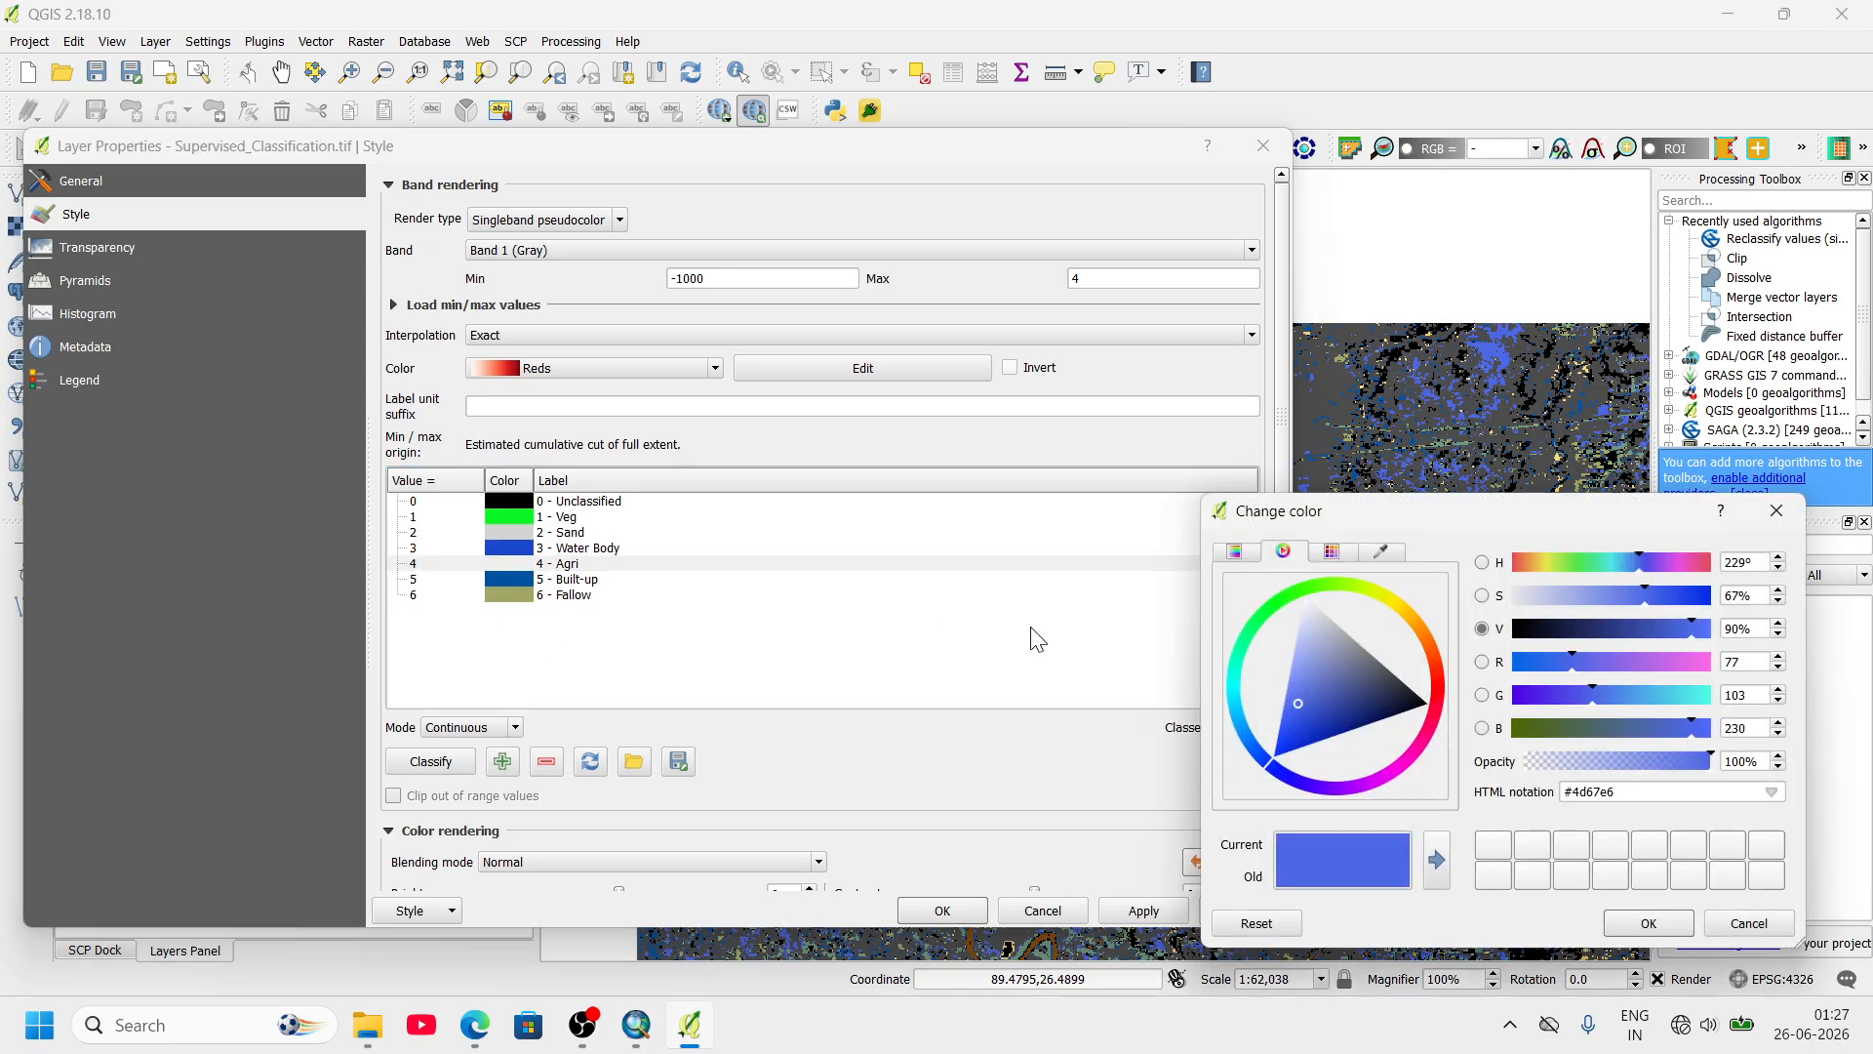
click(1391, 605)
click(1382, 640)
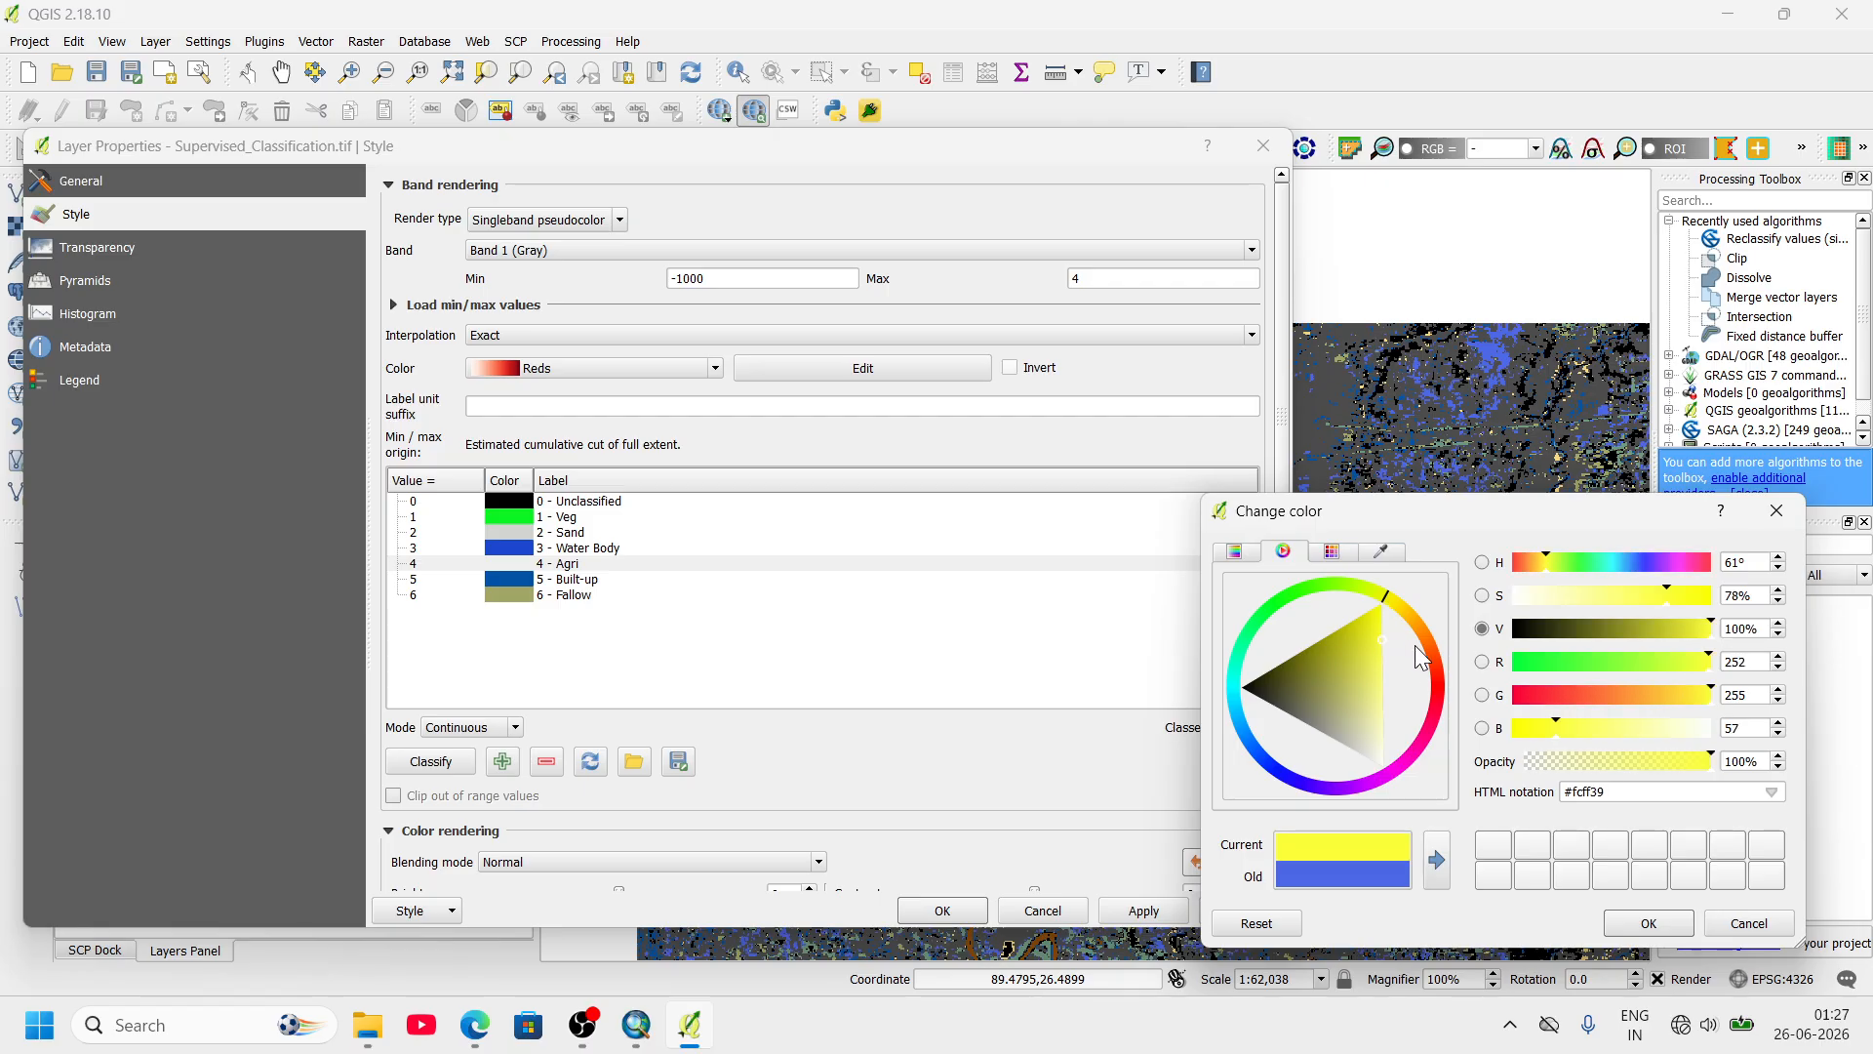
click(1663, 925)
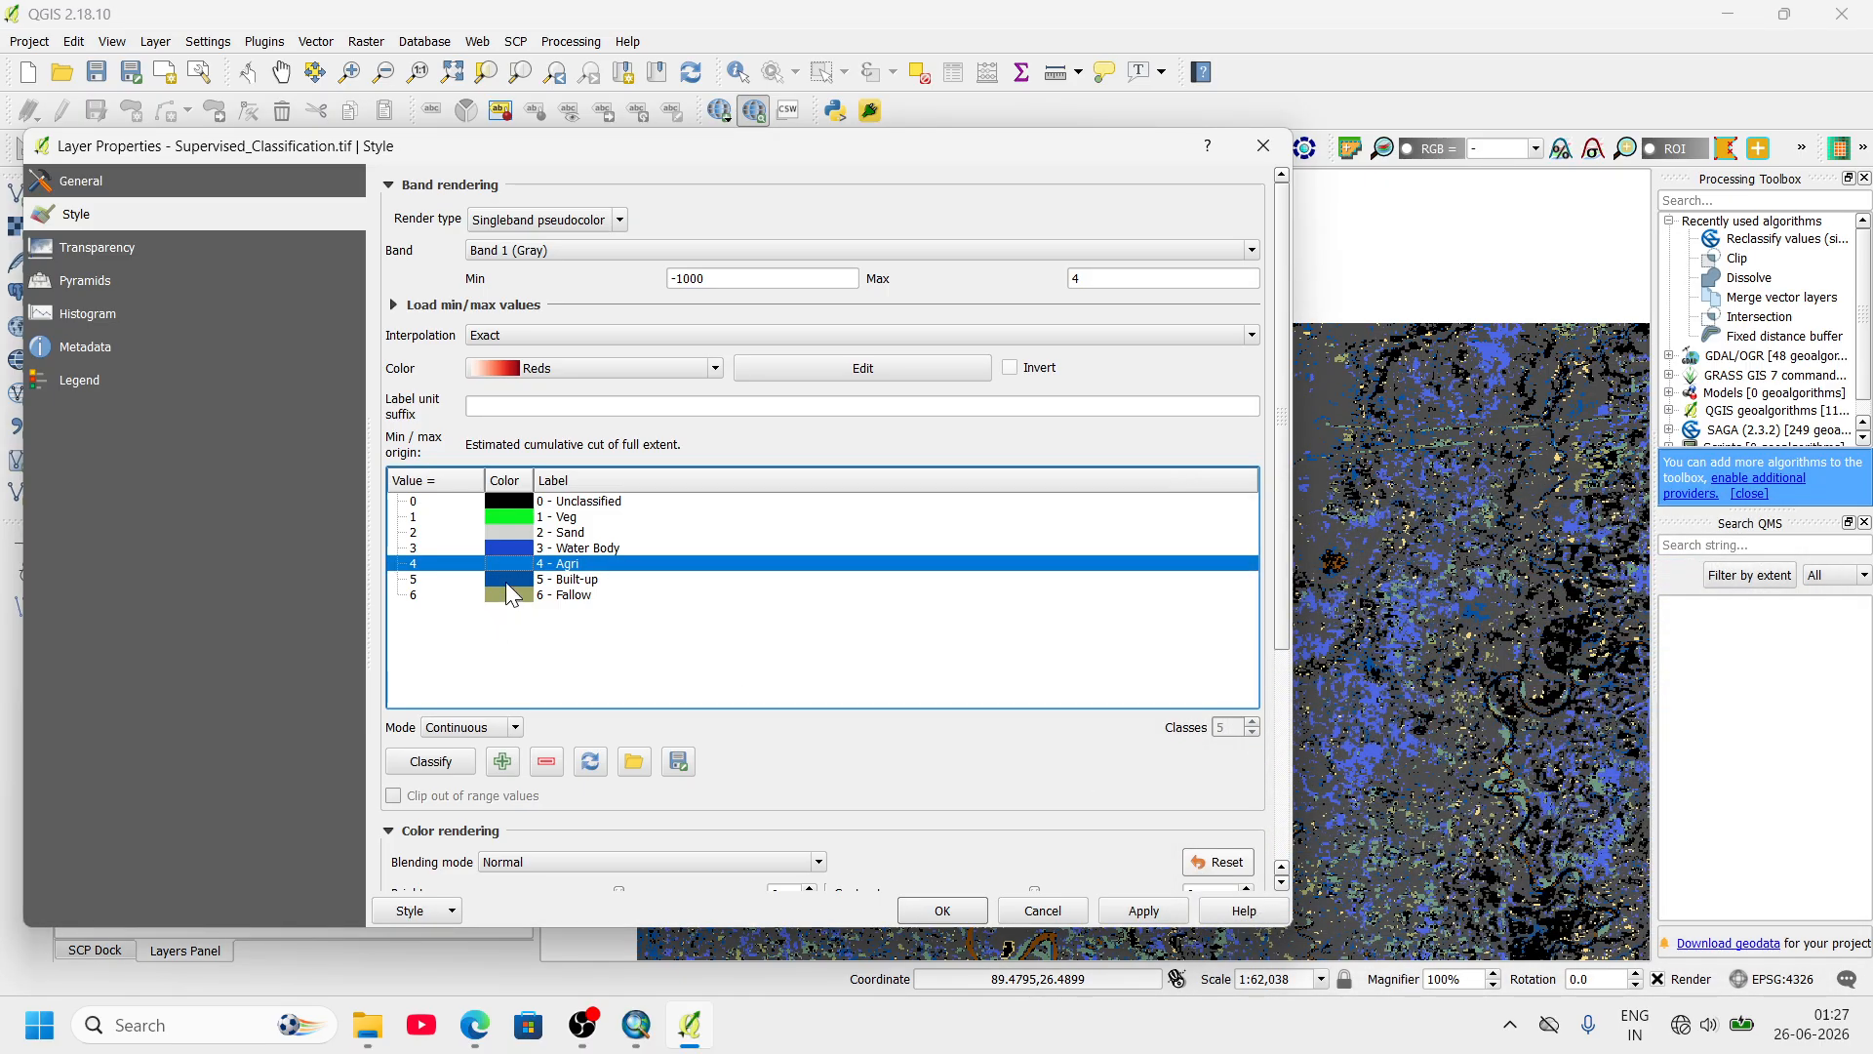
- Recolour the Built-up class red and the Fallow class golden yellow (#f2c910), applying the style to the classified layer
double_click(505, 582)
click(1442, 686)
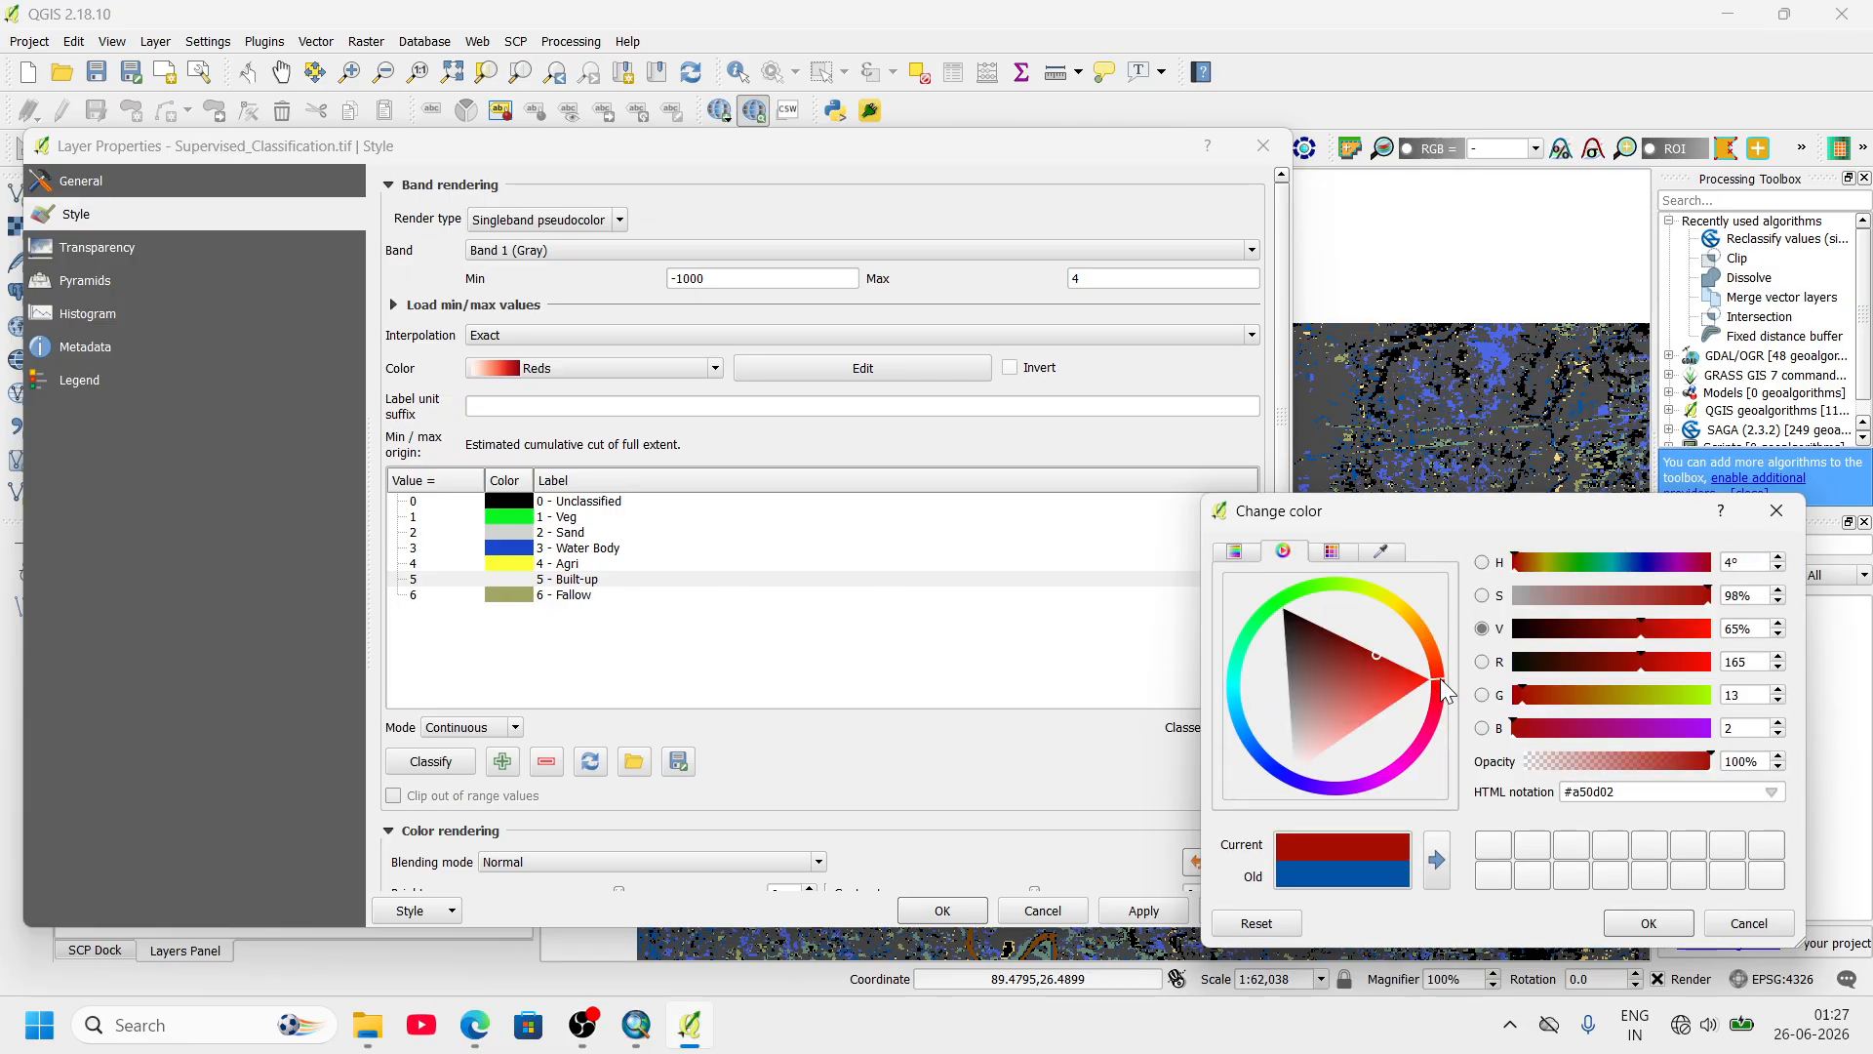
click(1417, 687)
click(1649, 923)
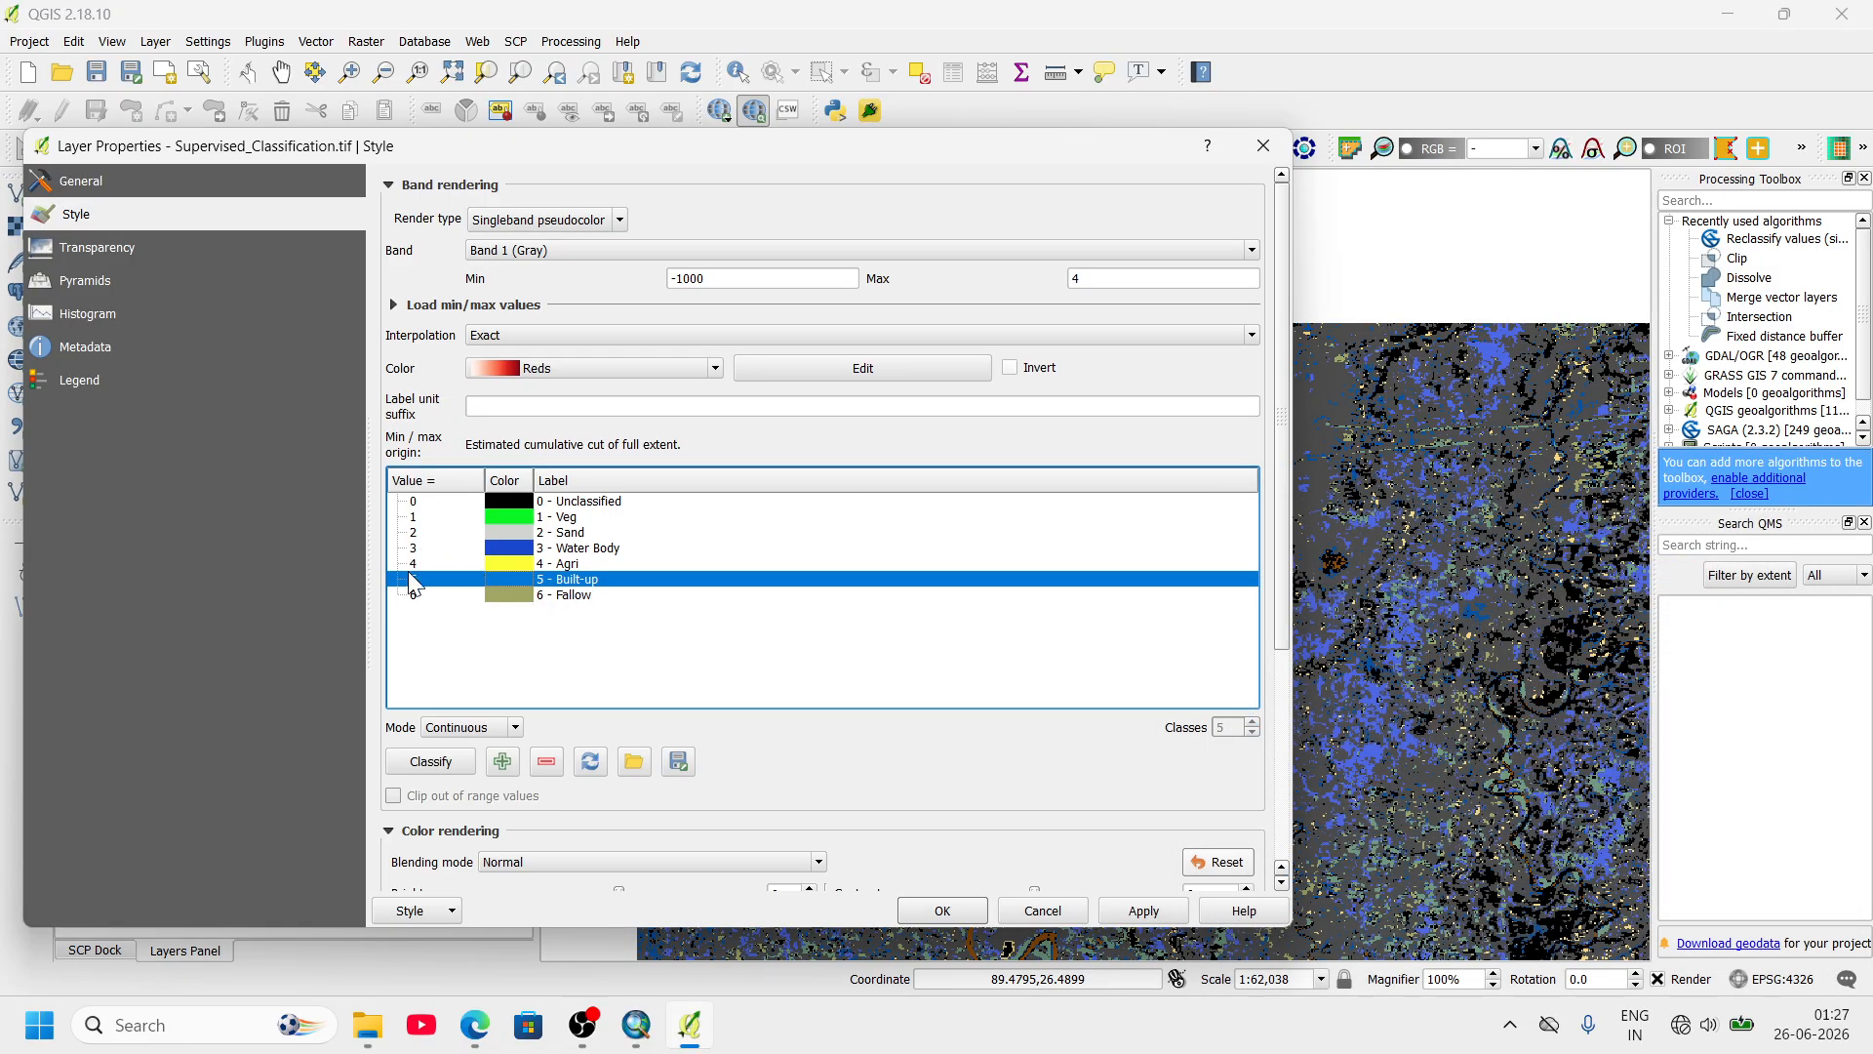
double_click(510, 595)
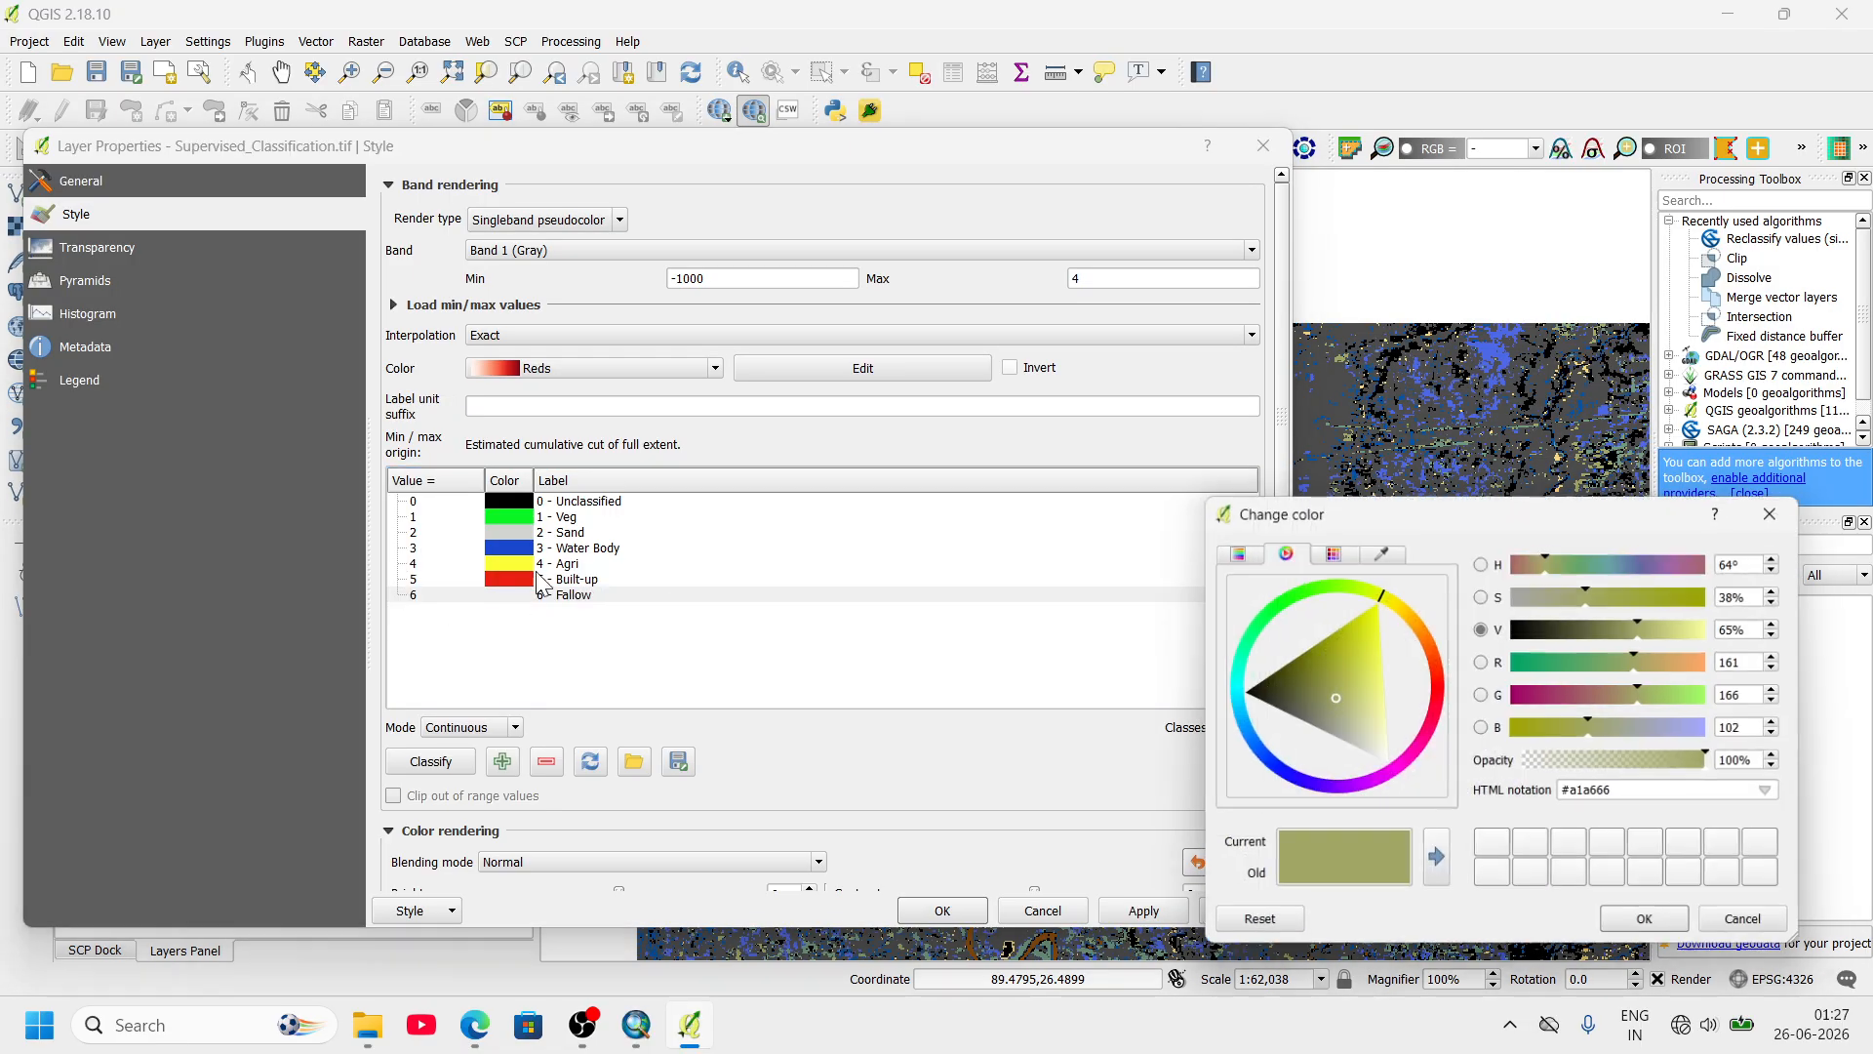
click(1407, 624)
click(1387, 628)
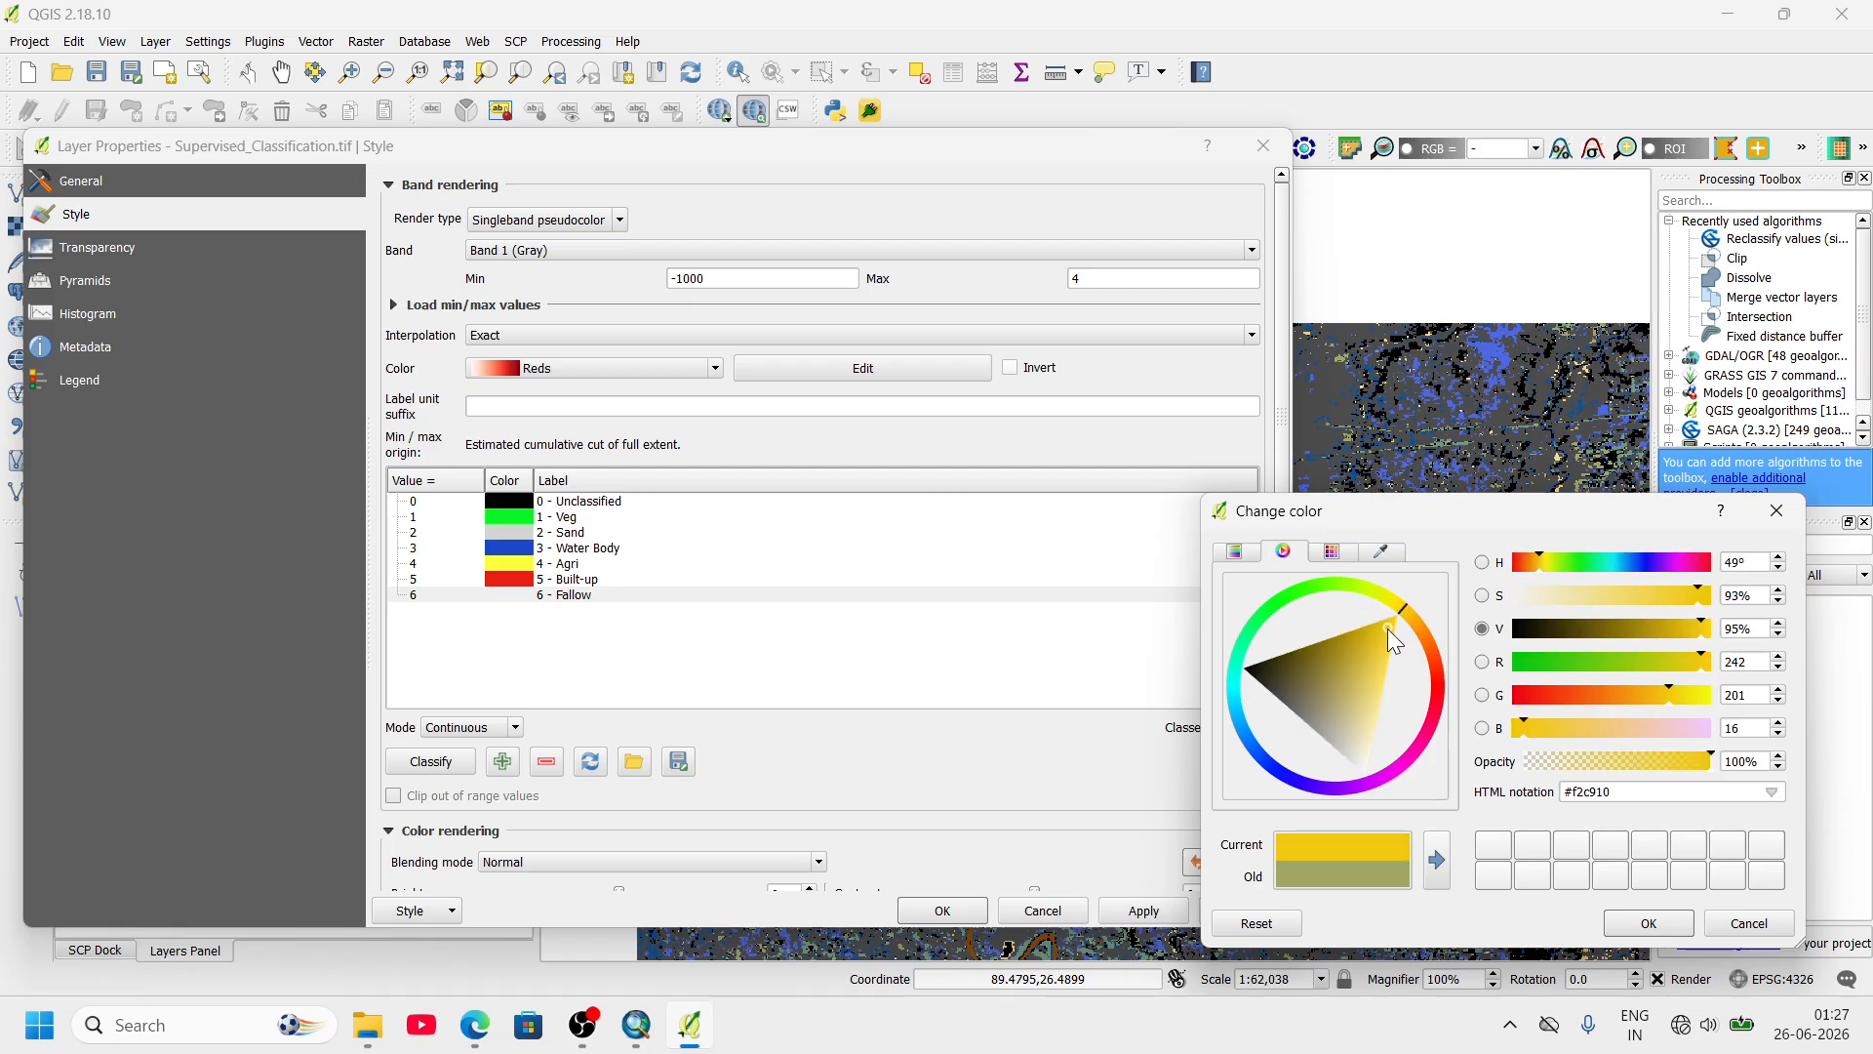
click(1619, 922)
click(1144, 910)
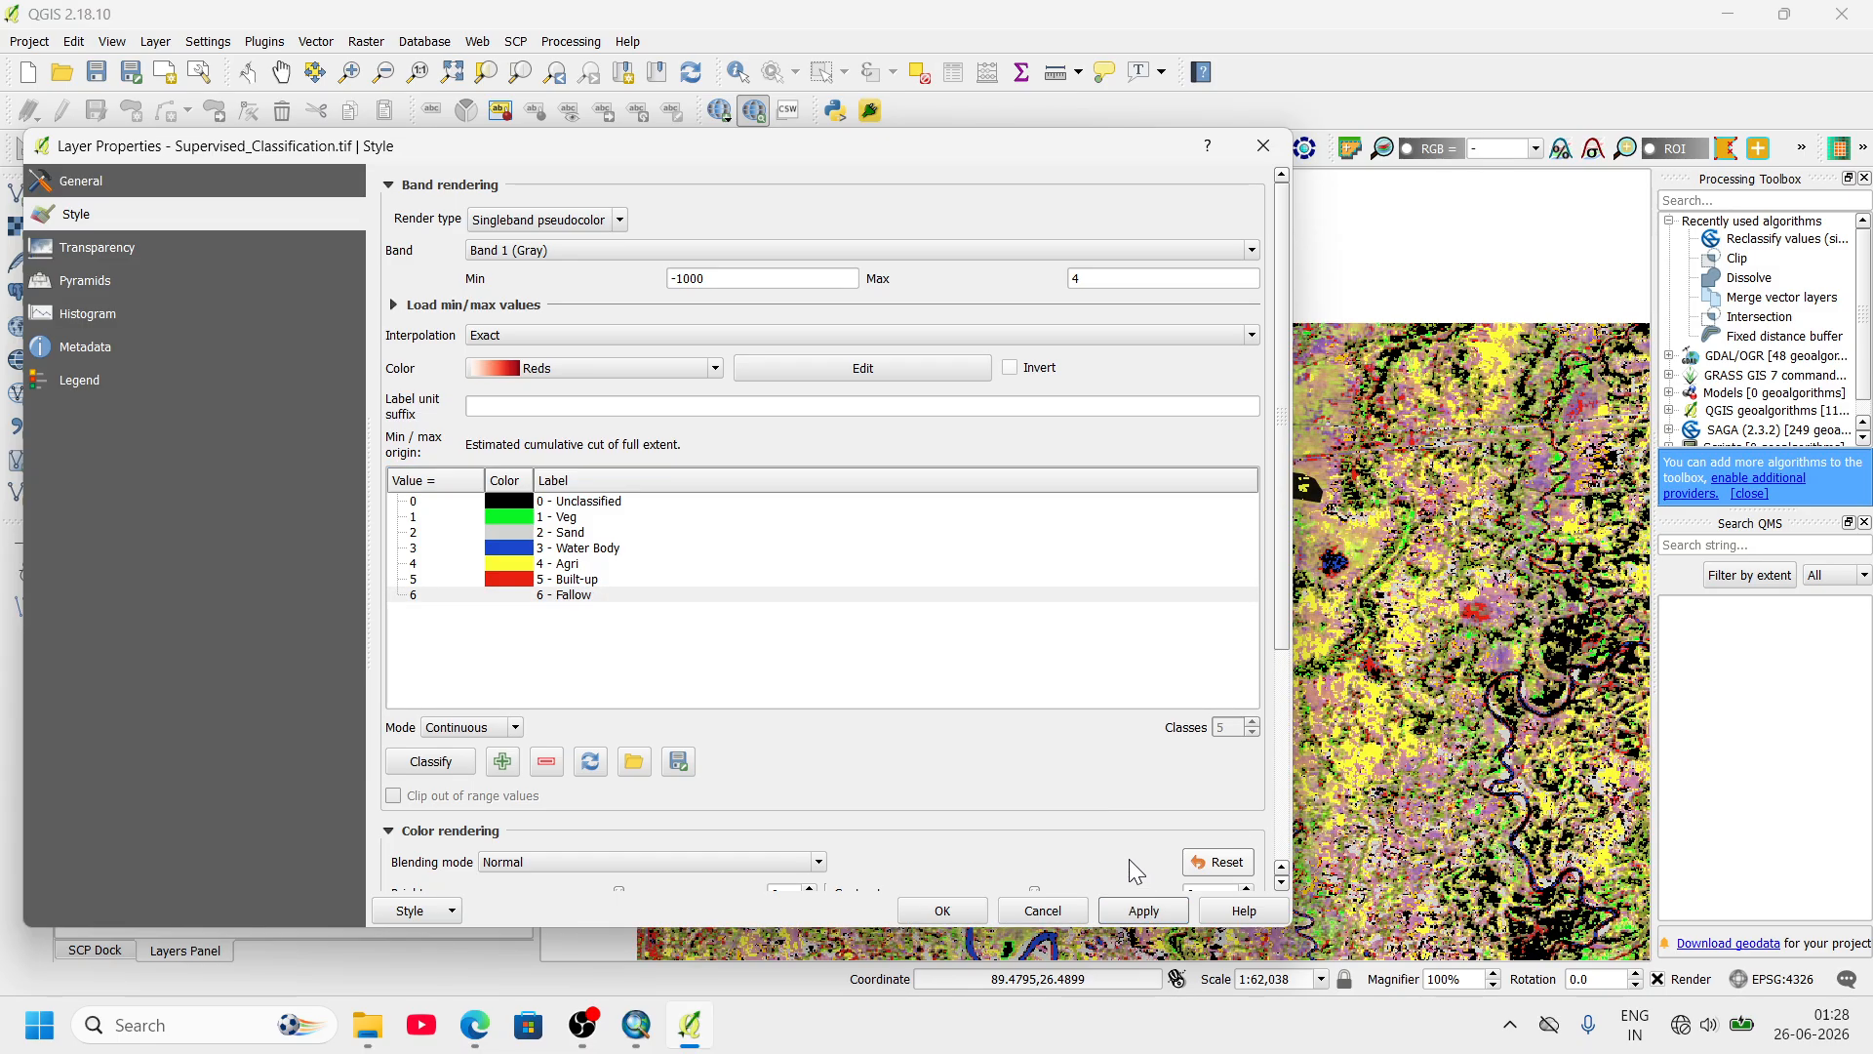
drag(1034, 156, 703, 109)
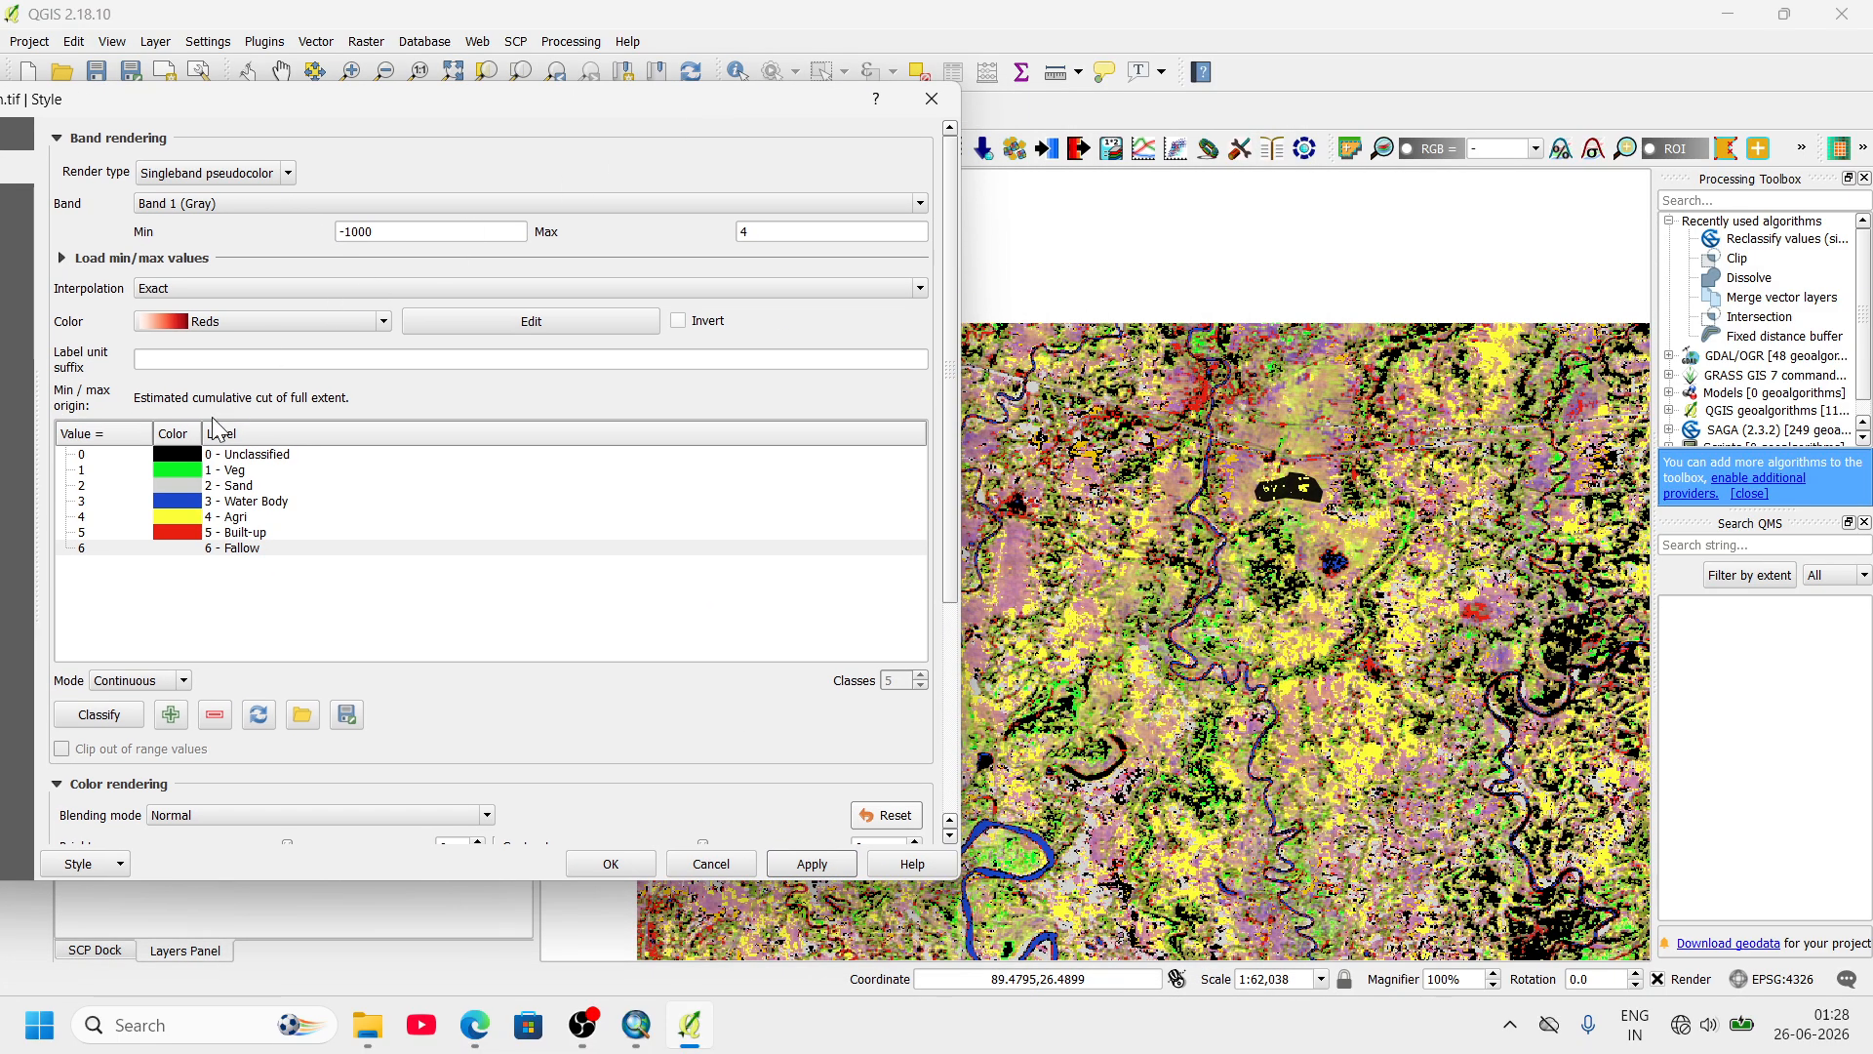
- Recolour the Unclassified class magenta, apply the style to the classified raster and close its layer properties
double_click(189, 462)
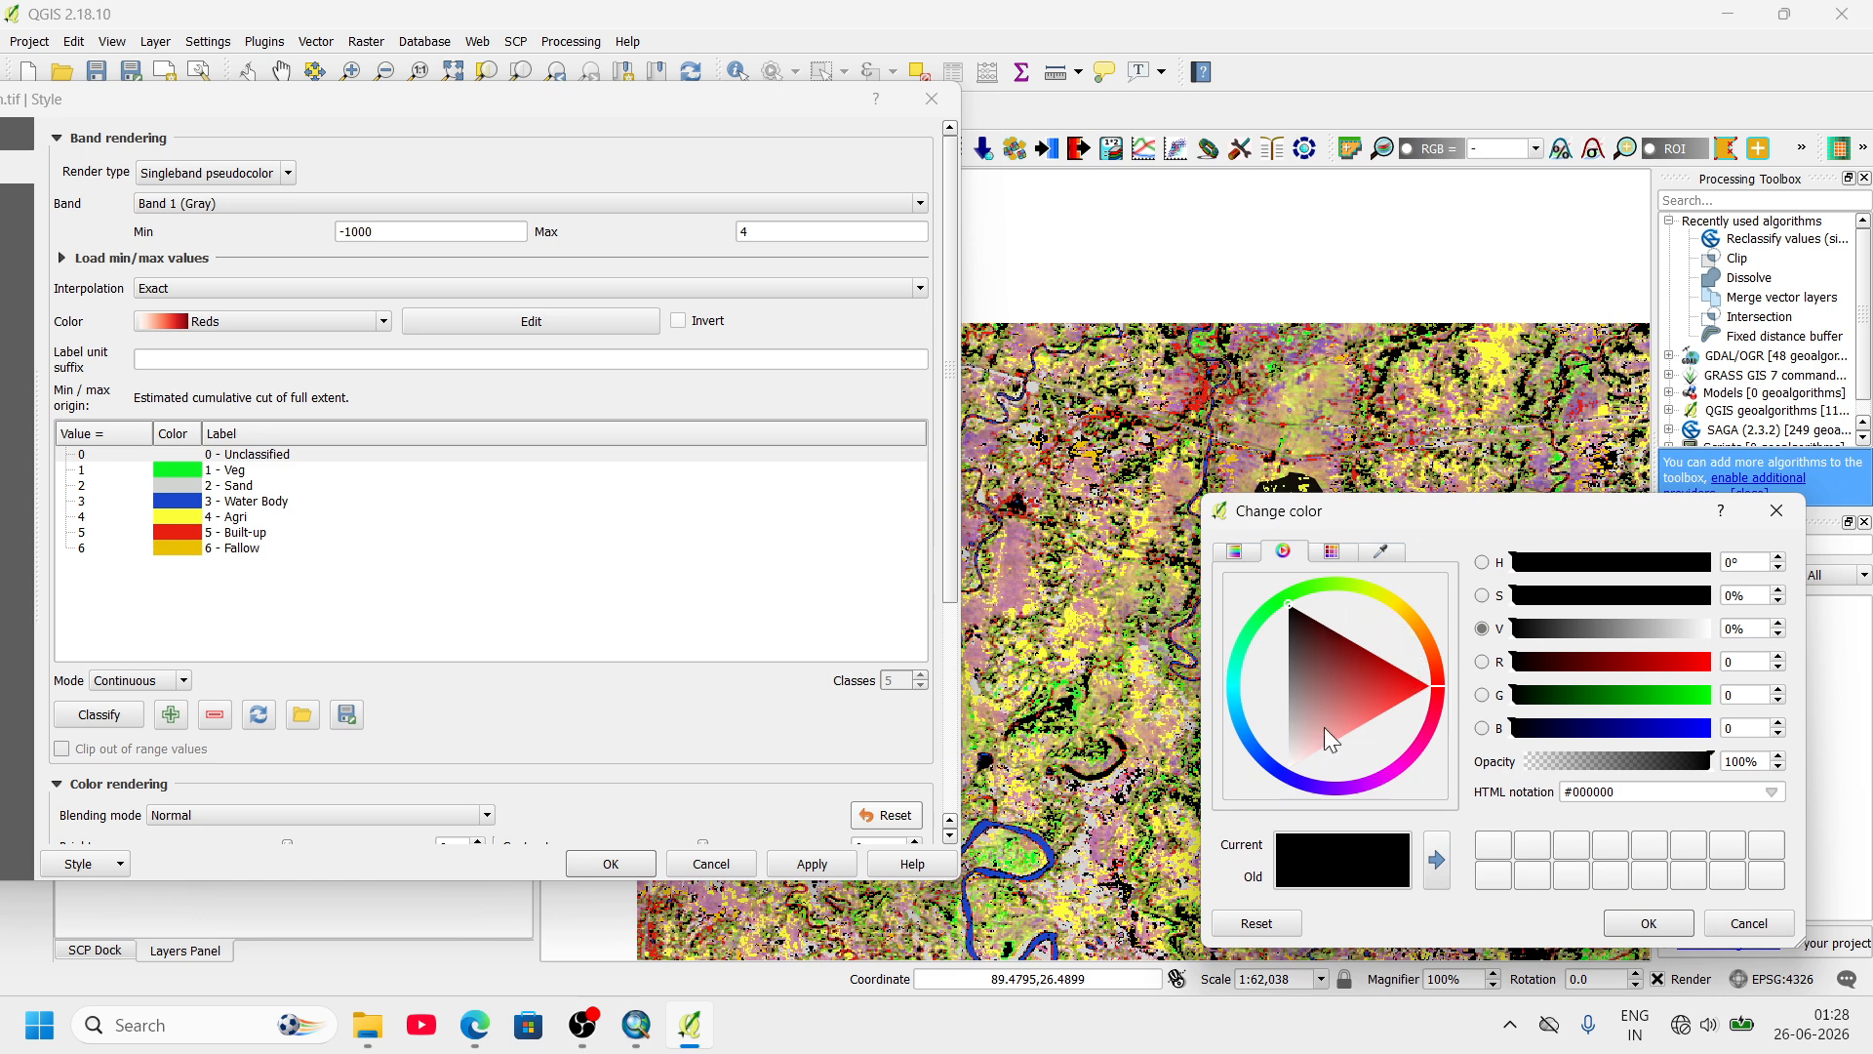
click(1391, 772)
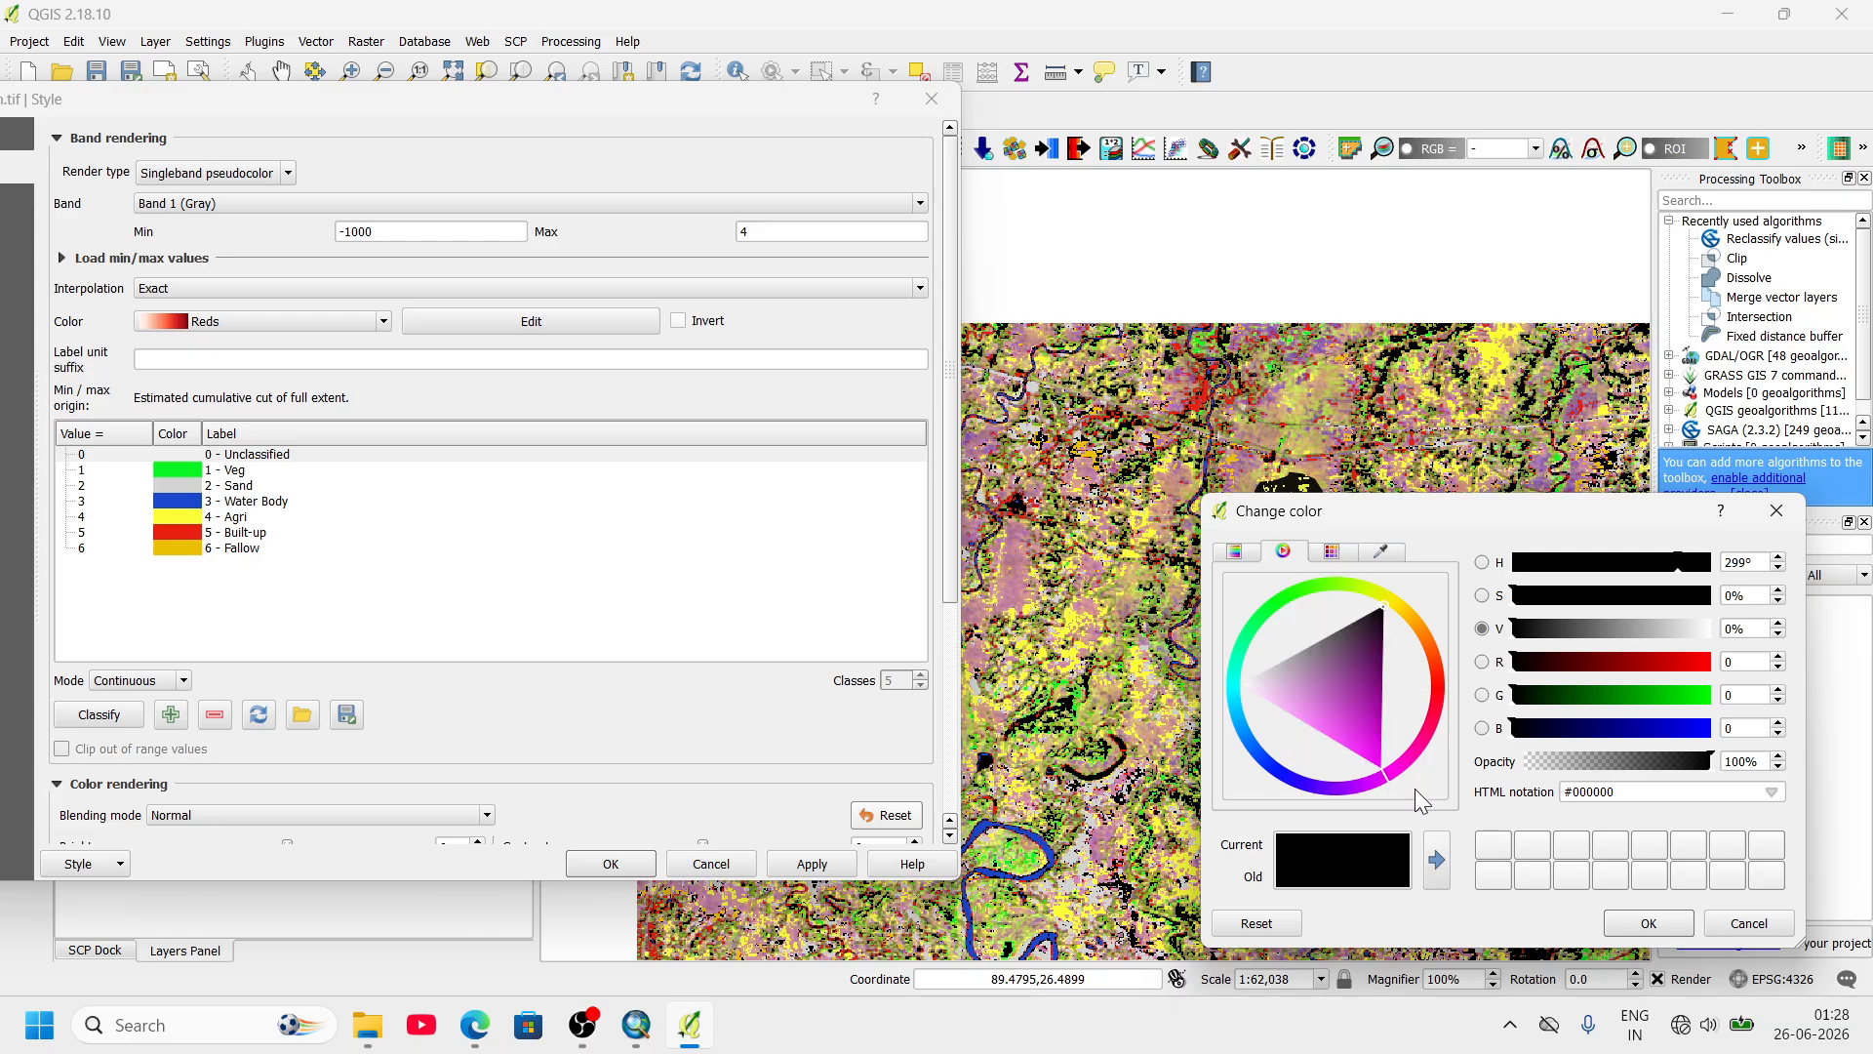
click(1354, 752)
click(1649, 924)
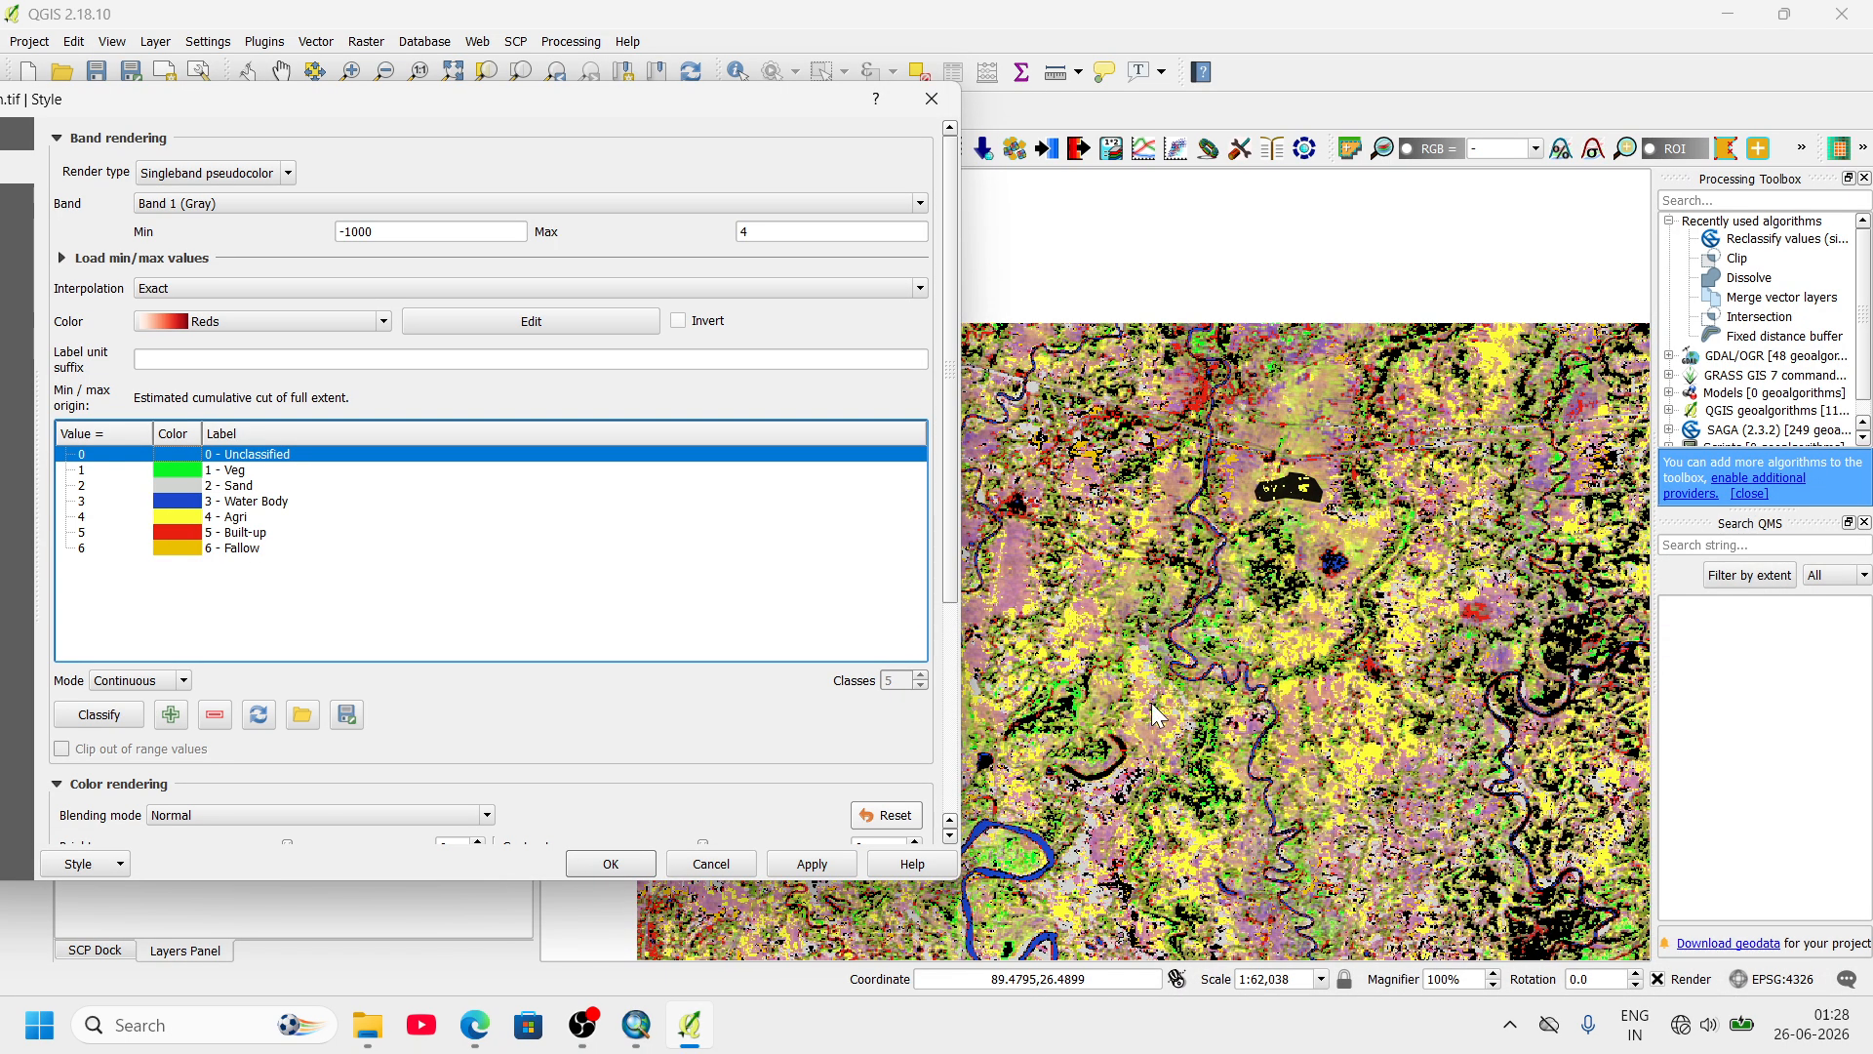
click(809, 863)
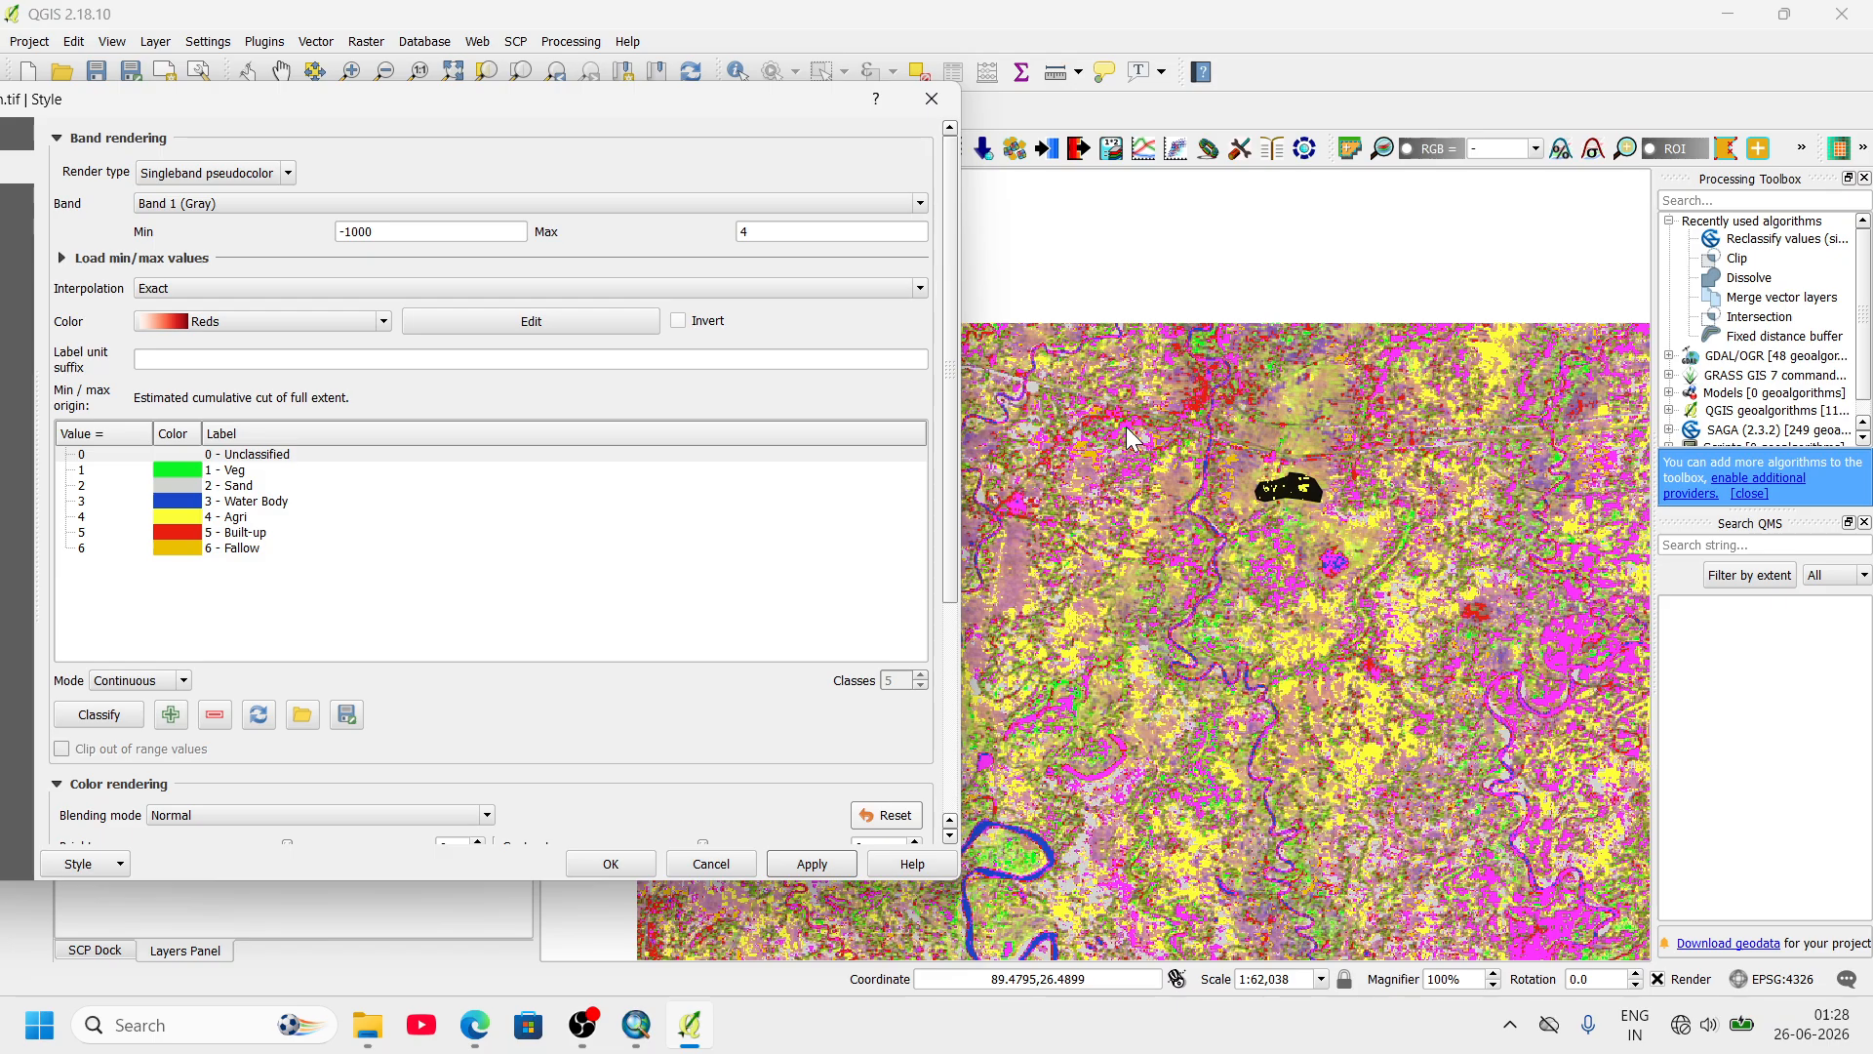
click(323, 458)
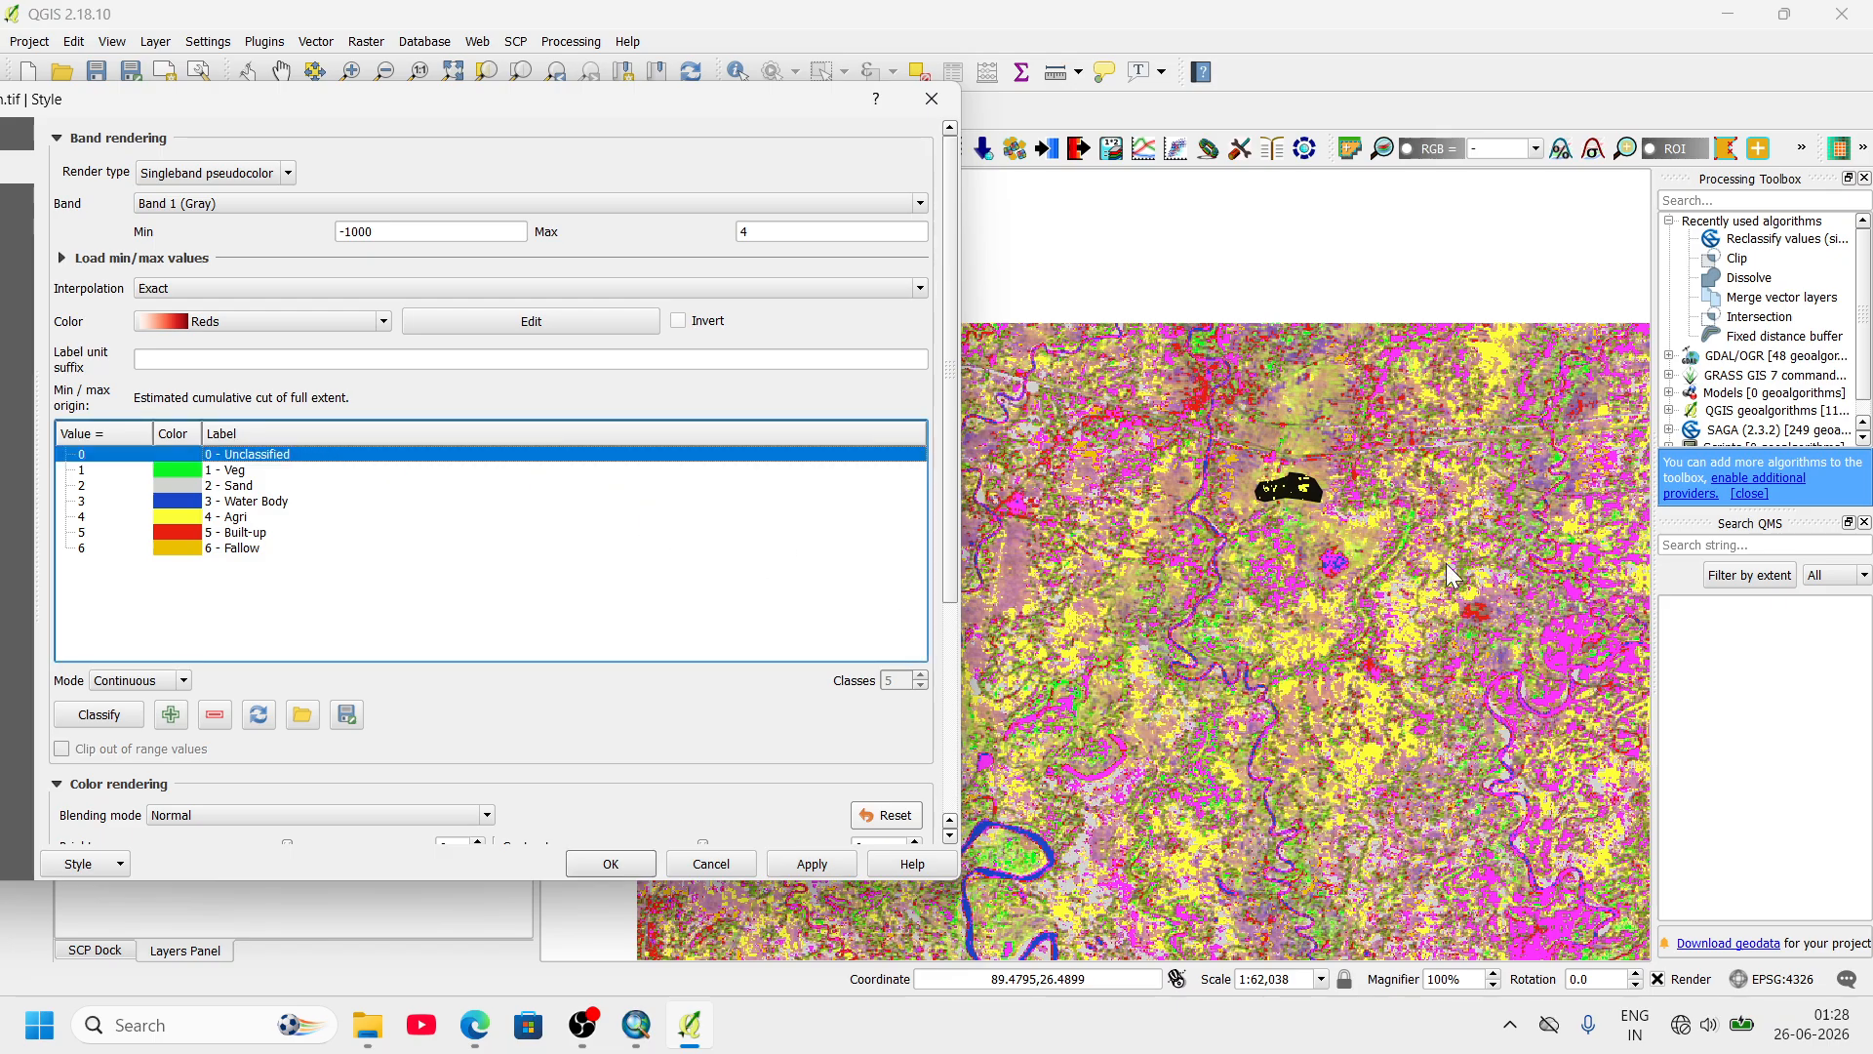
click(710, 866)
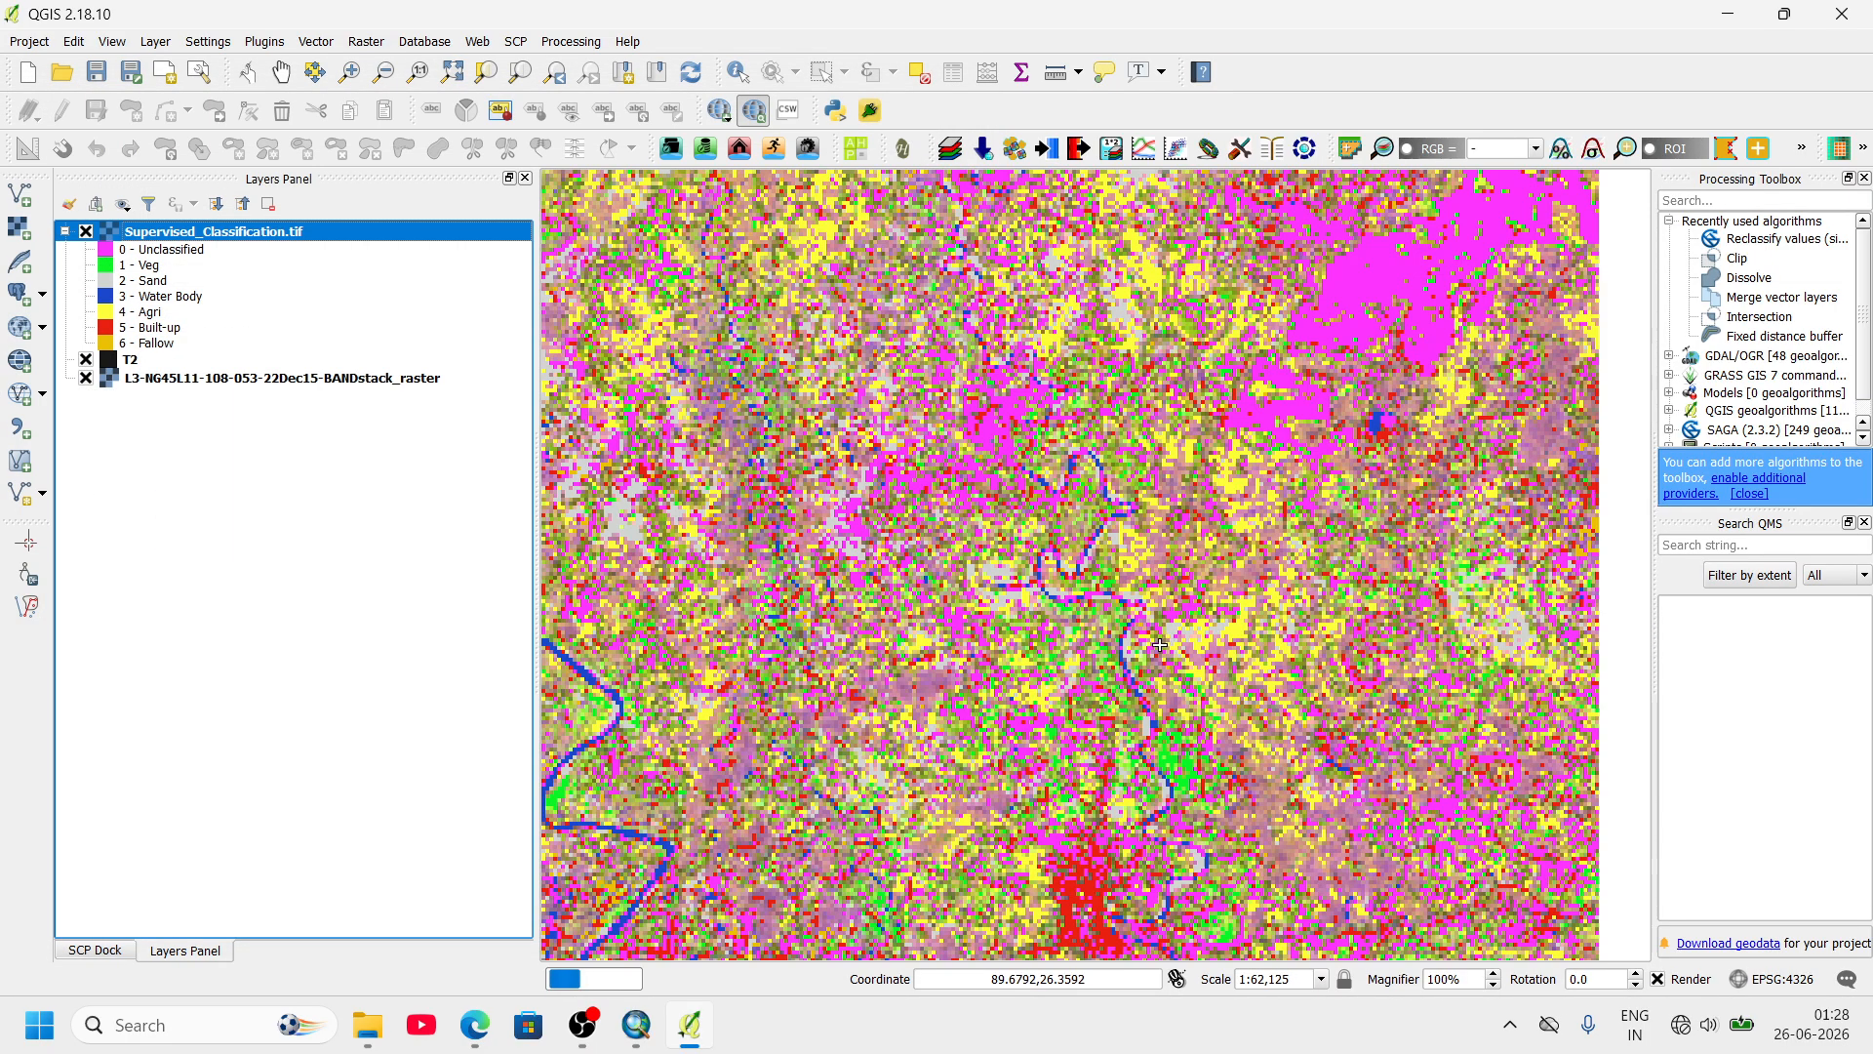
- Examine the Unclassified areas in the northeast of the raster, toggling Supervised_Classification.tif off and on to compare them with the band stack image
scroll(1179, 504, down, 1)
scroll(1334, 333, up, 1)
scroll(1282, 400, up, 1)
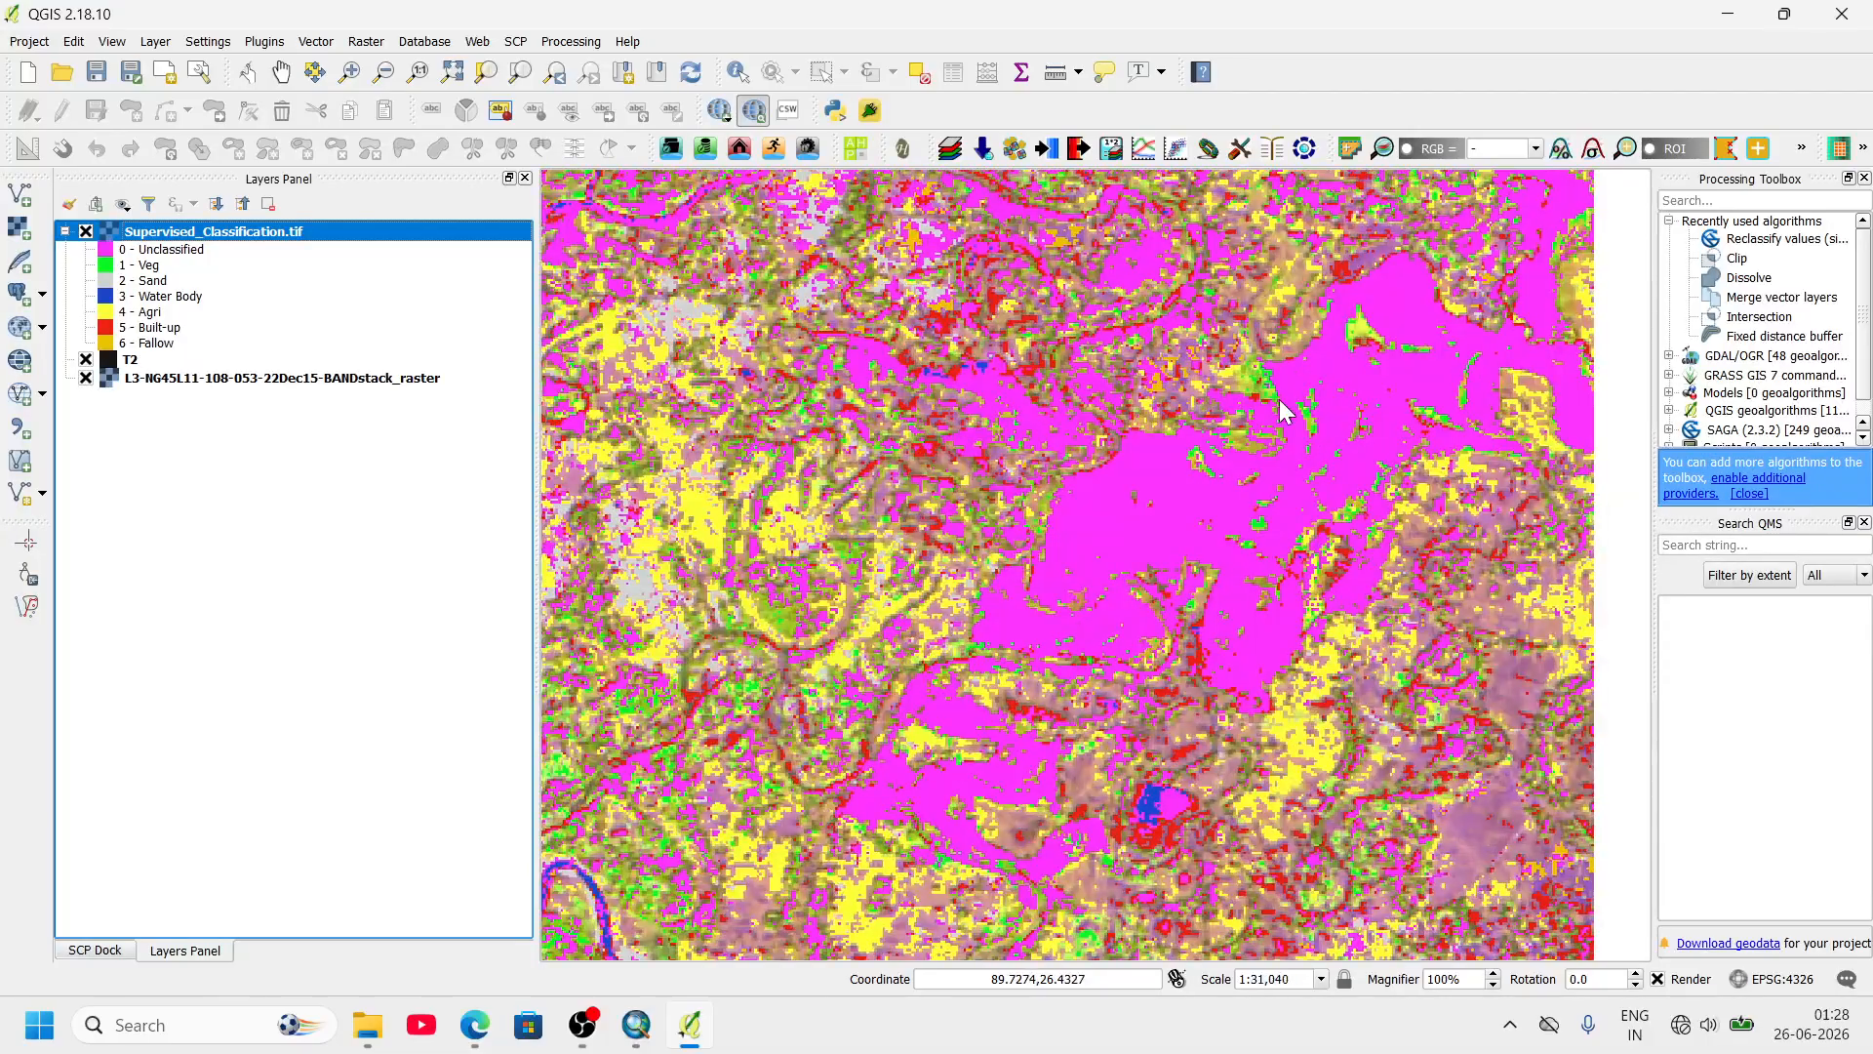
scroll(1190, 495, down, 1)
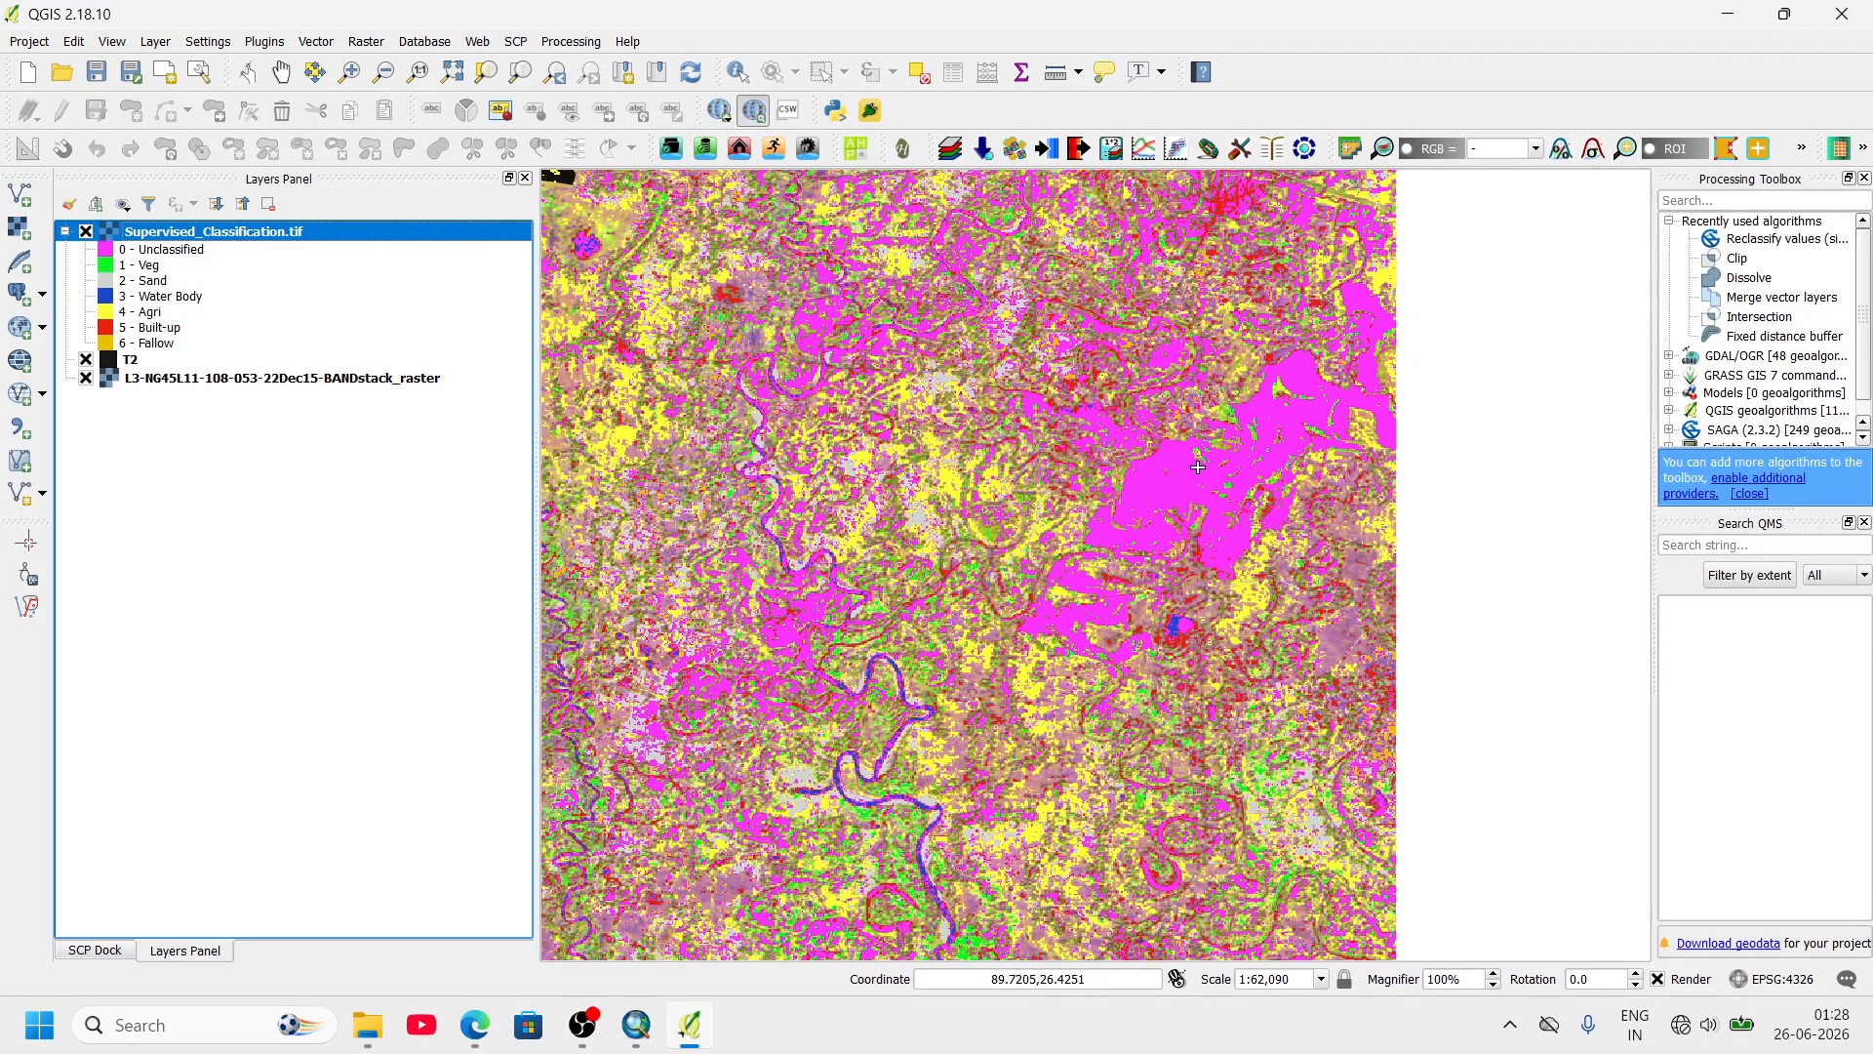
scroll(1198, 468, down, 1)
scroll(1199, 467, up, 1)
scroll(1188, 474, down, 1)
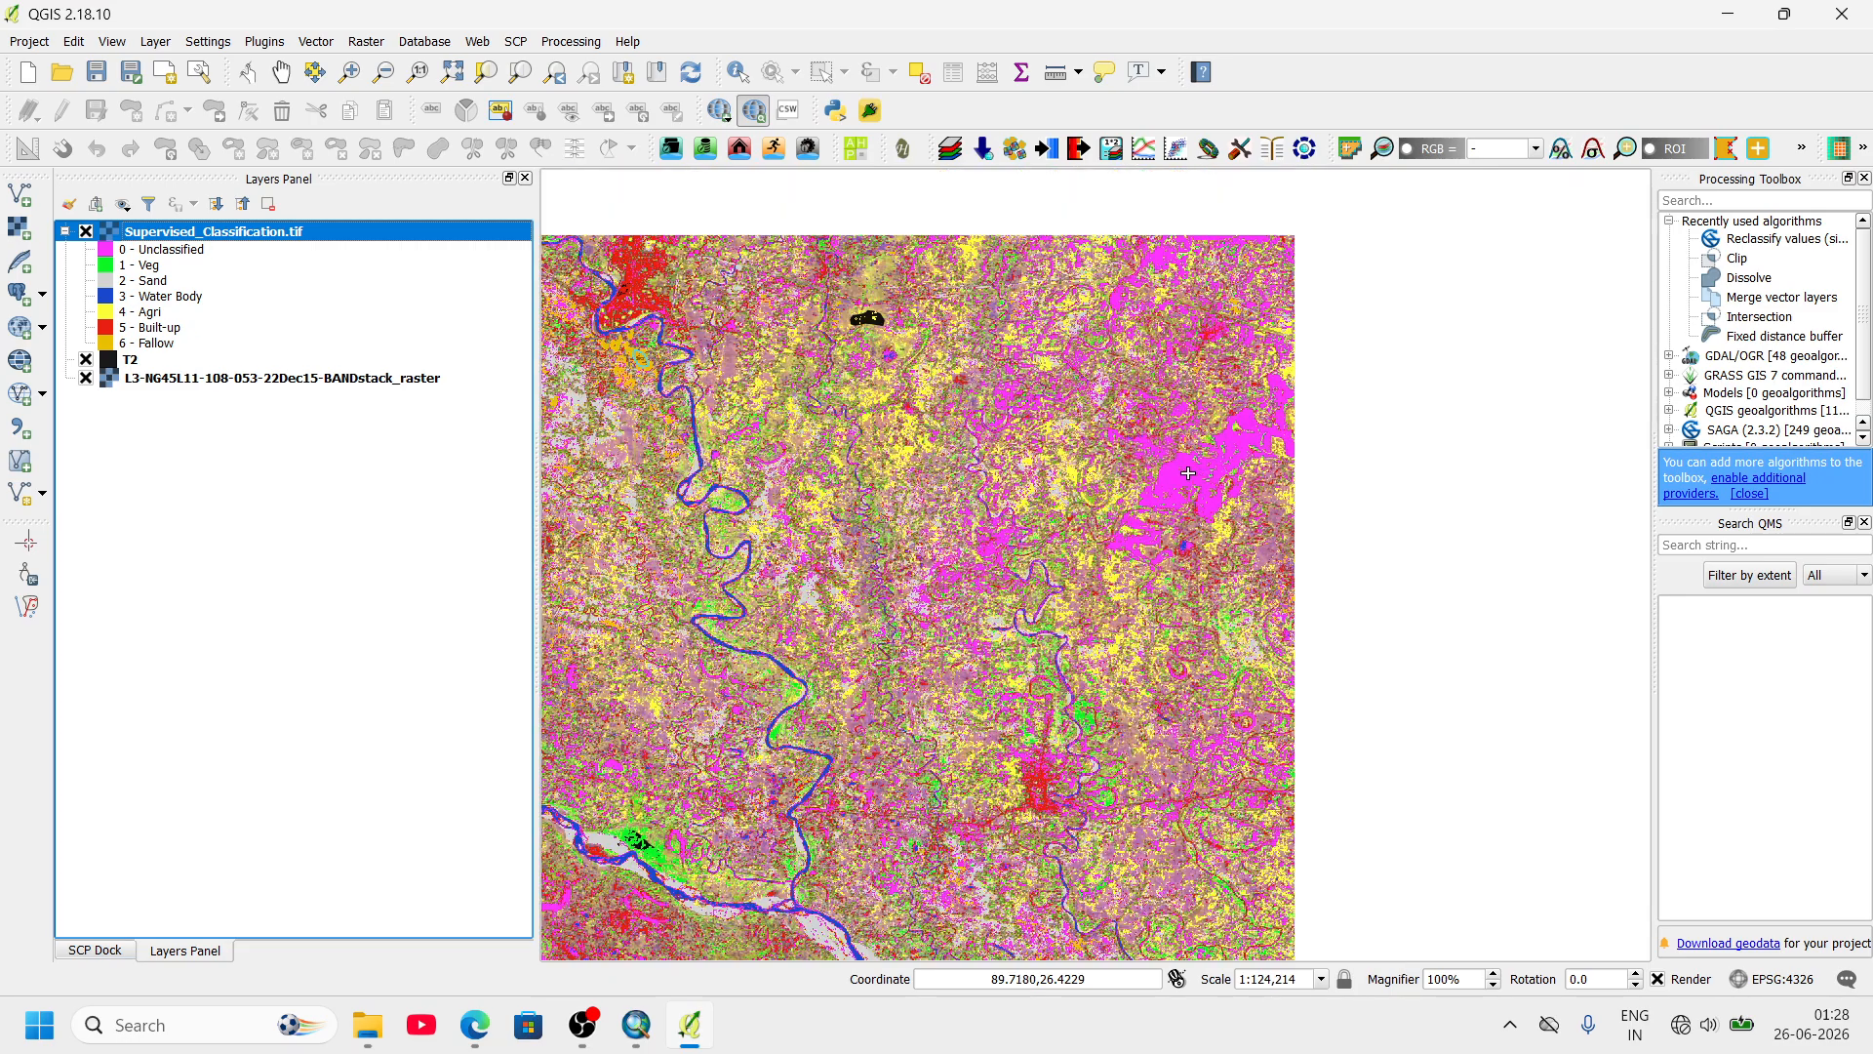
scroll(1188, 473, up, 3)
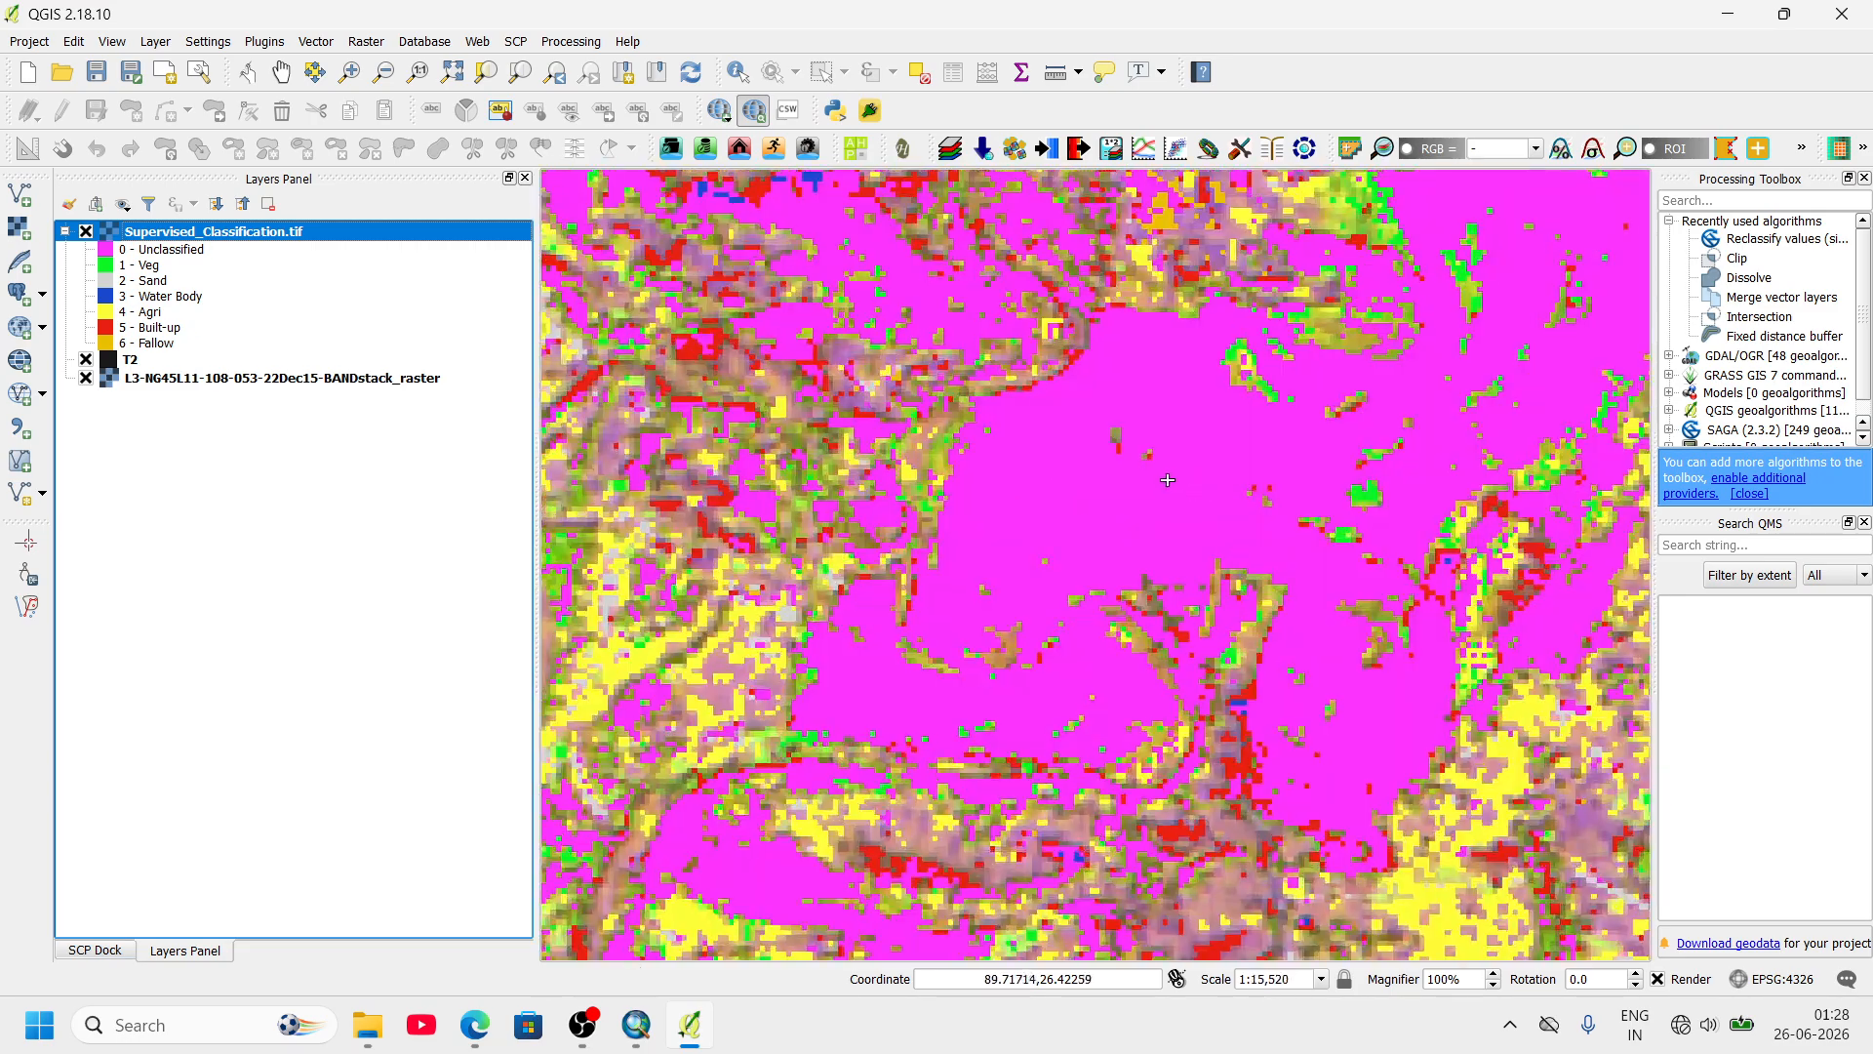
scroll(1168, 480, down, 2)
scroll(1195, 451, down, 1)
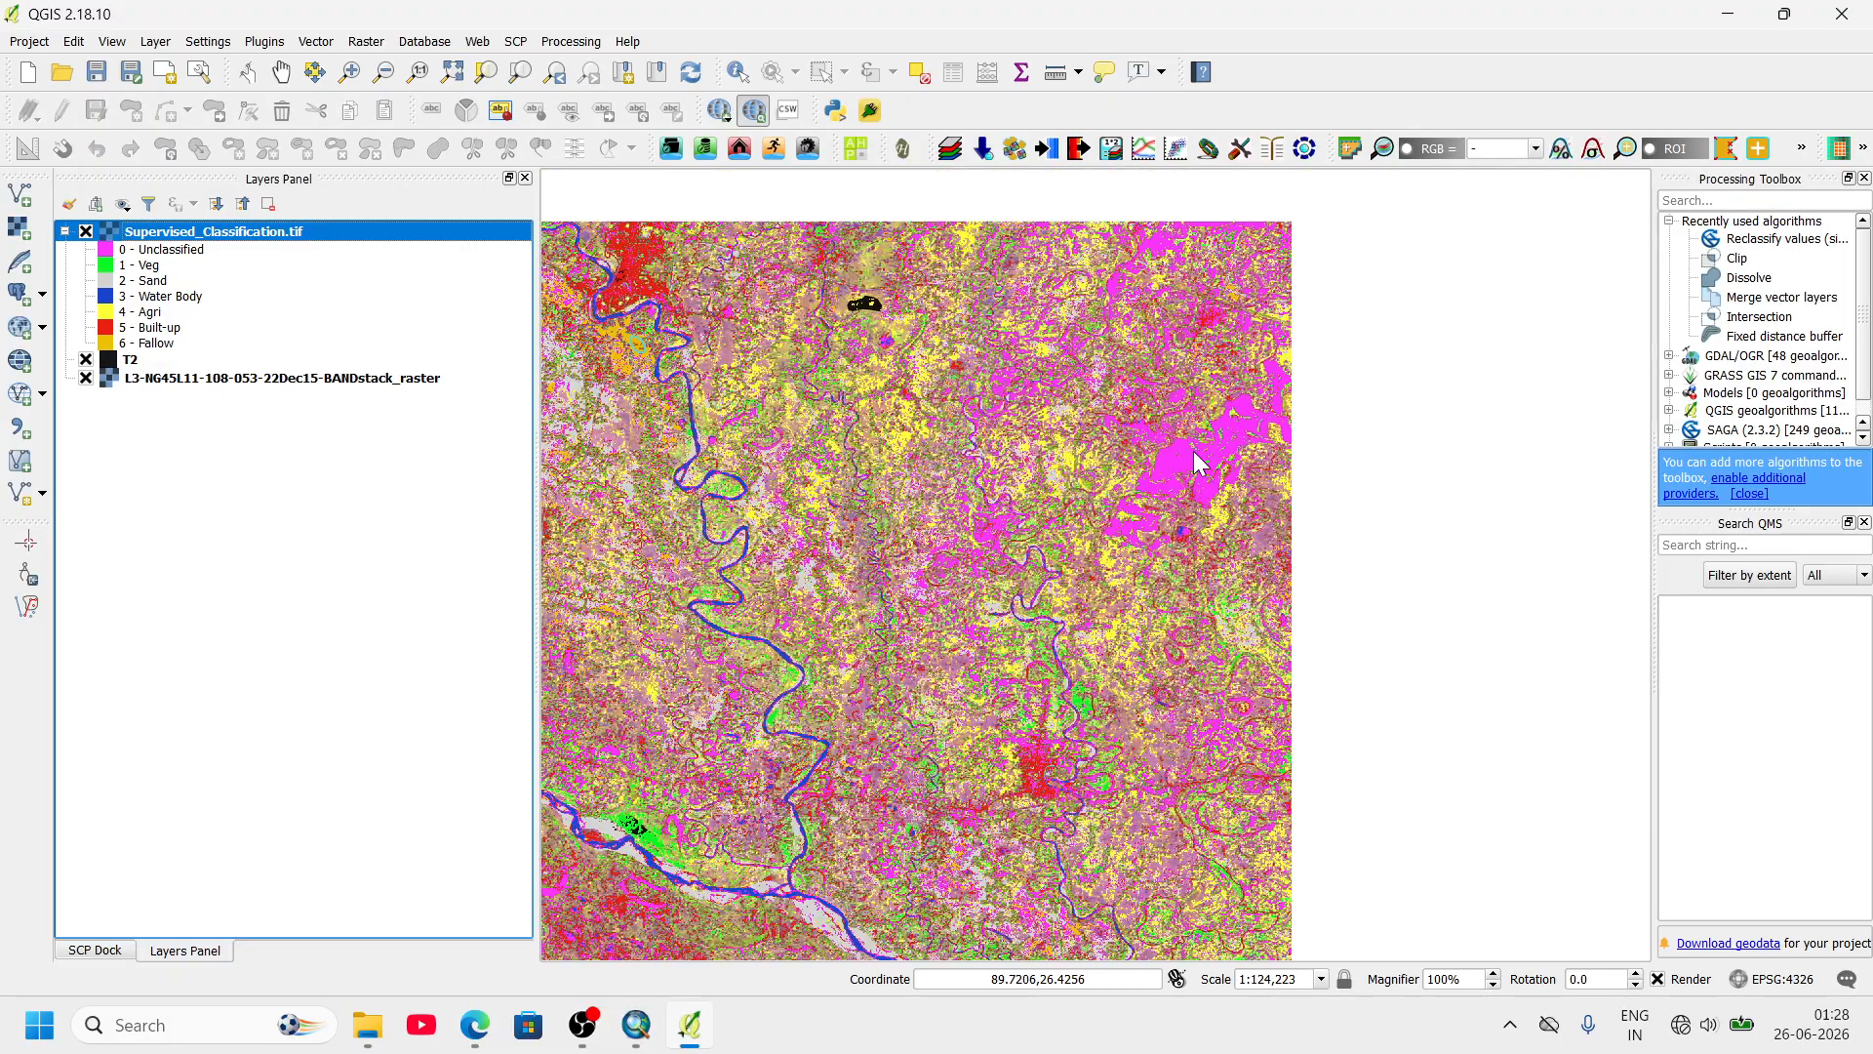
scroll(1175, 433, down, 1)
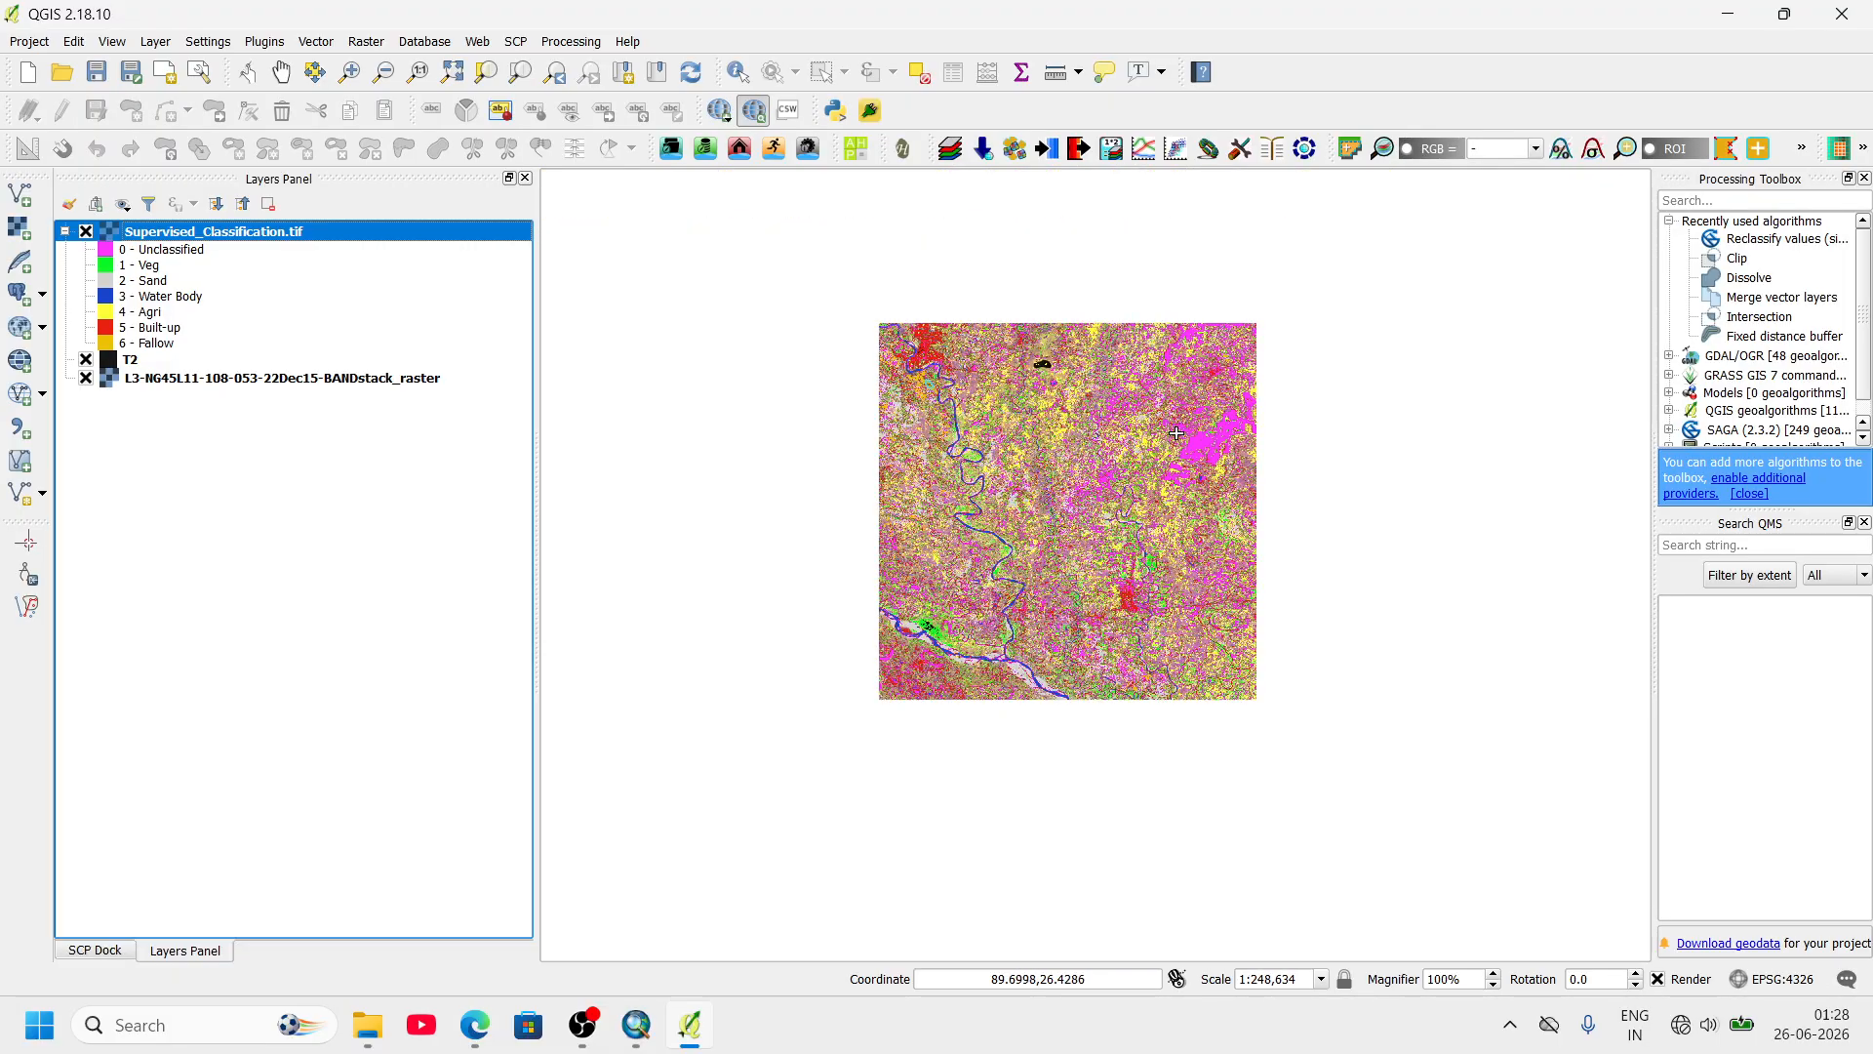
click(86, 232)
scroll(1237, 450, up, 3)
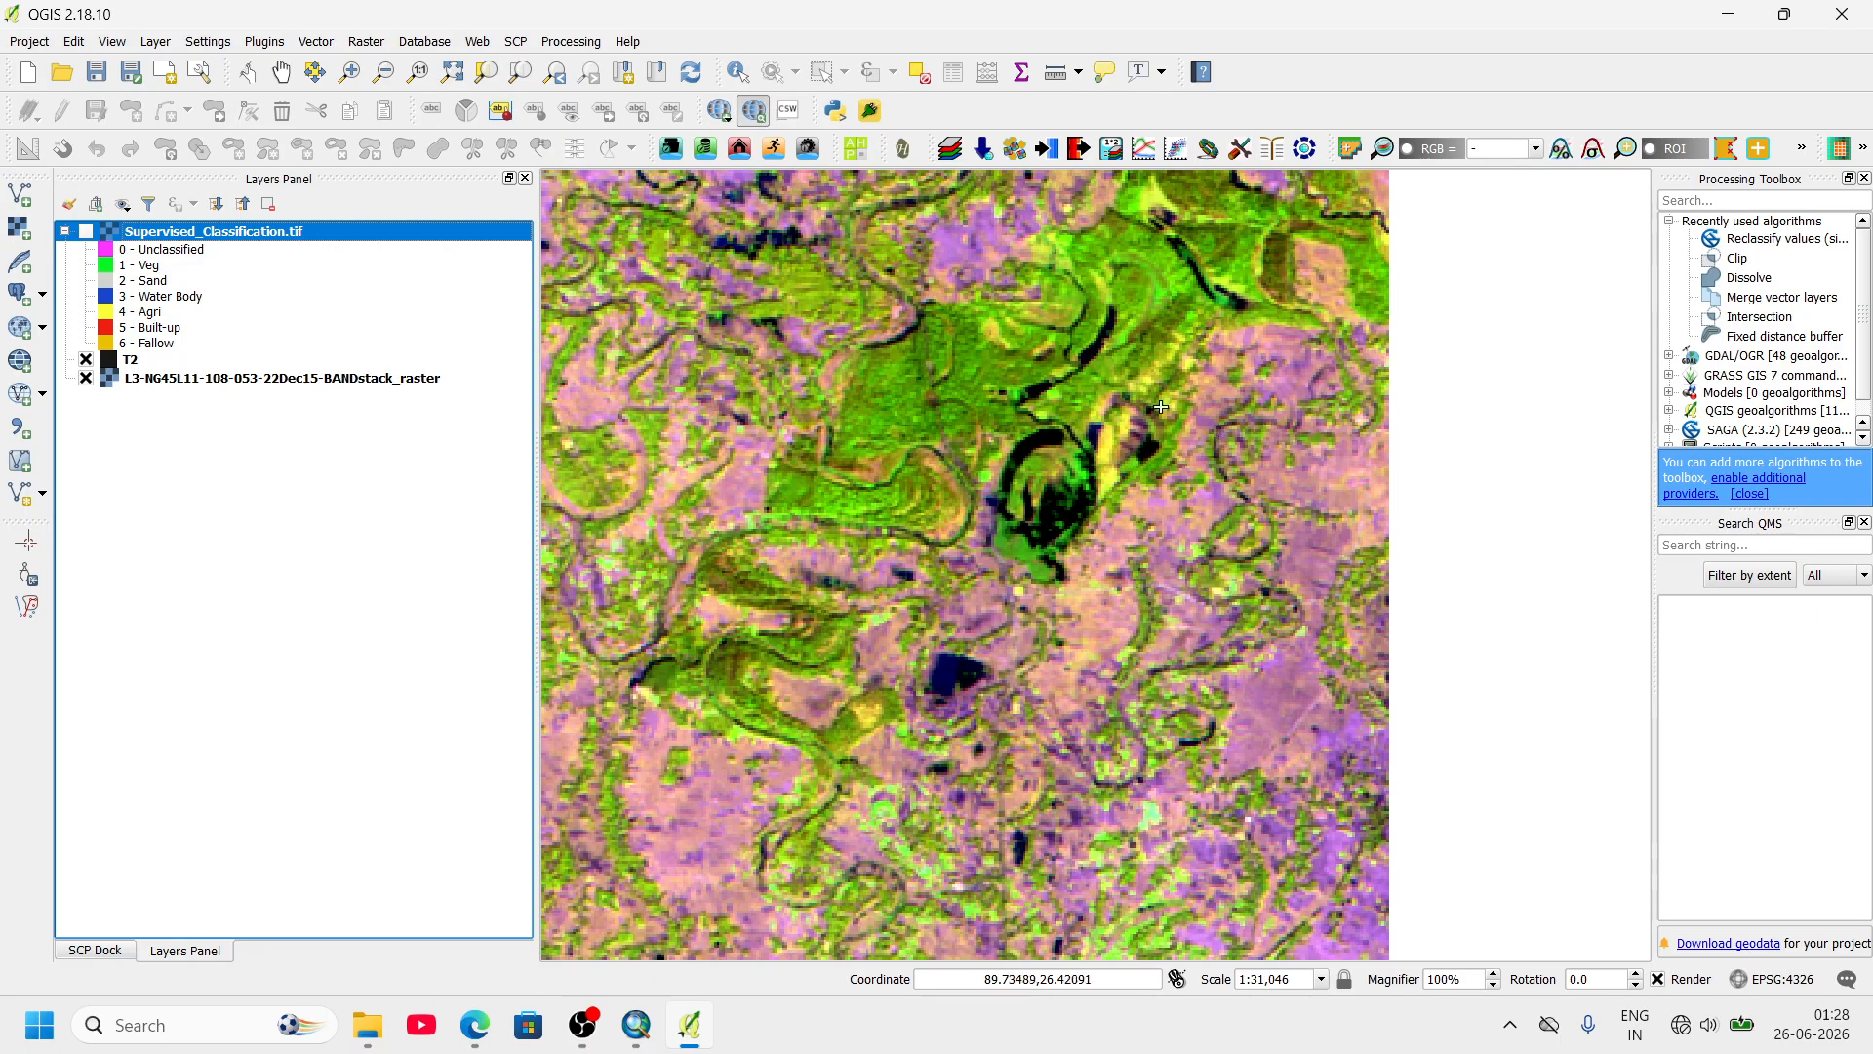
click(86, 232)
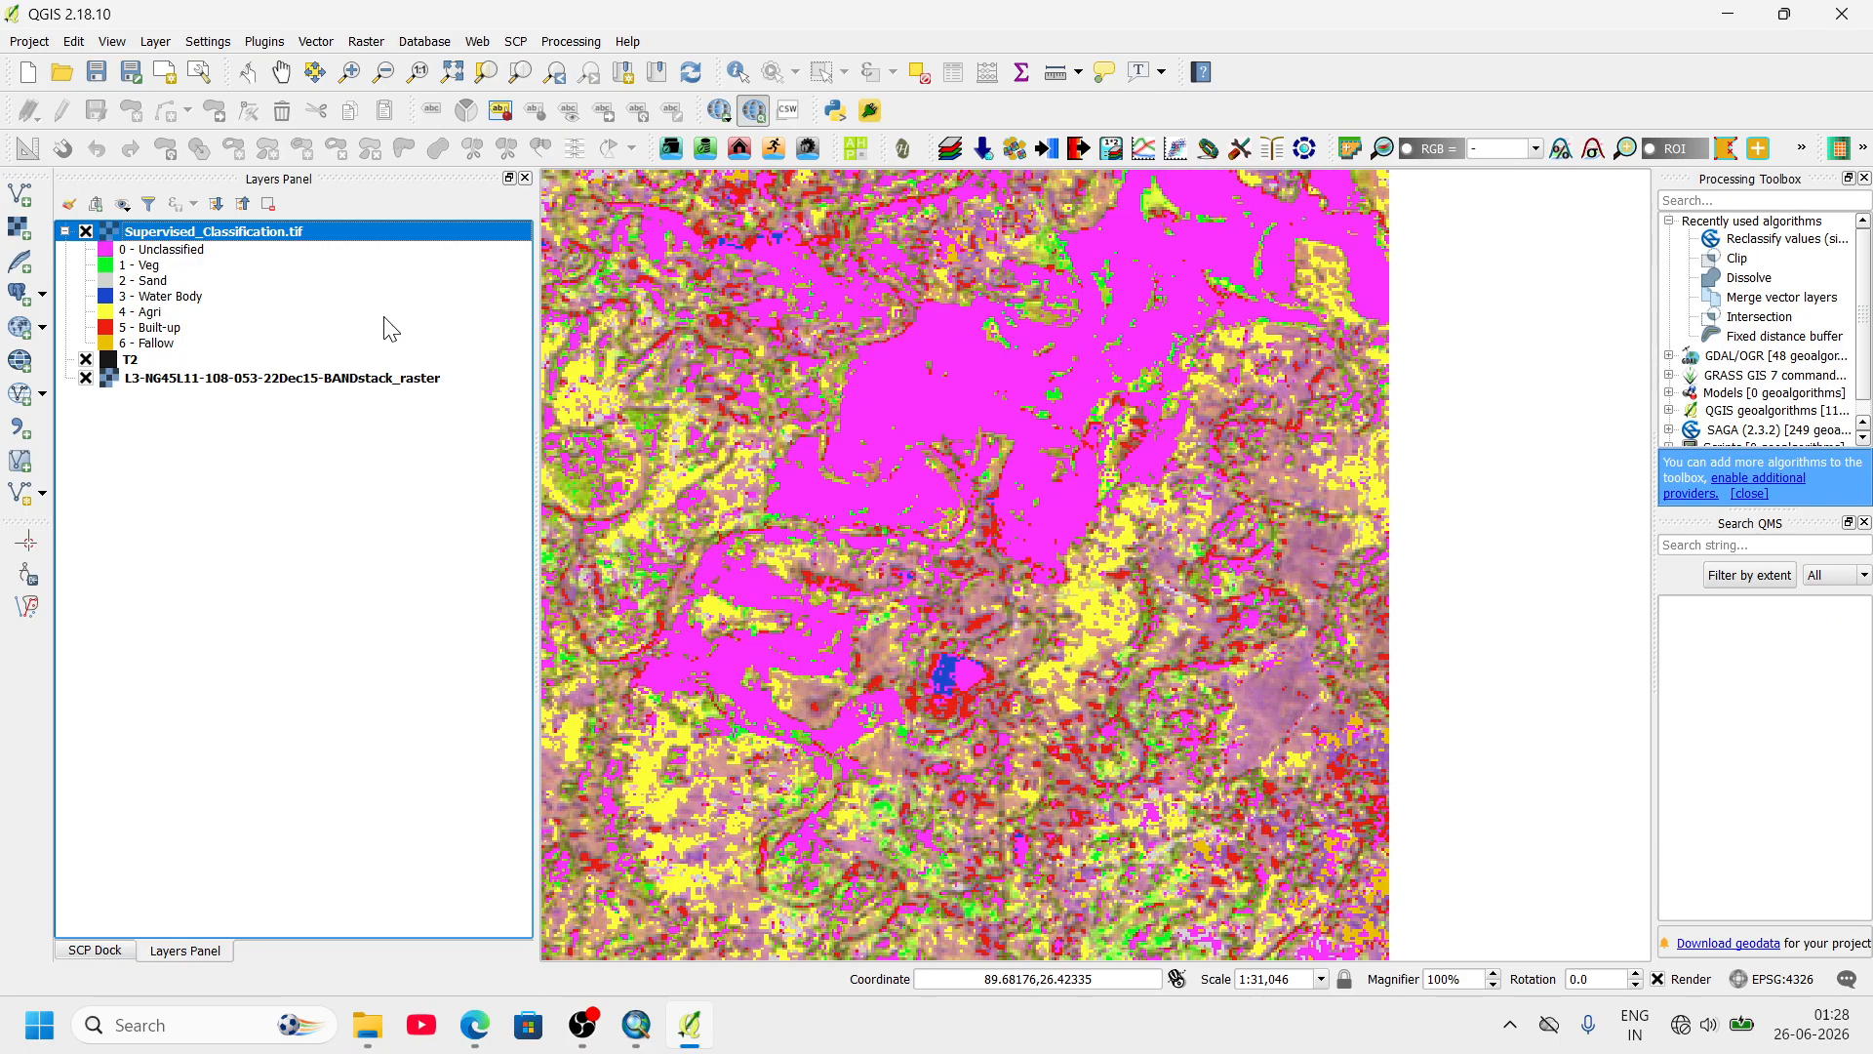
scroll(1071, 421, down, 3)
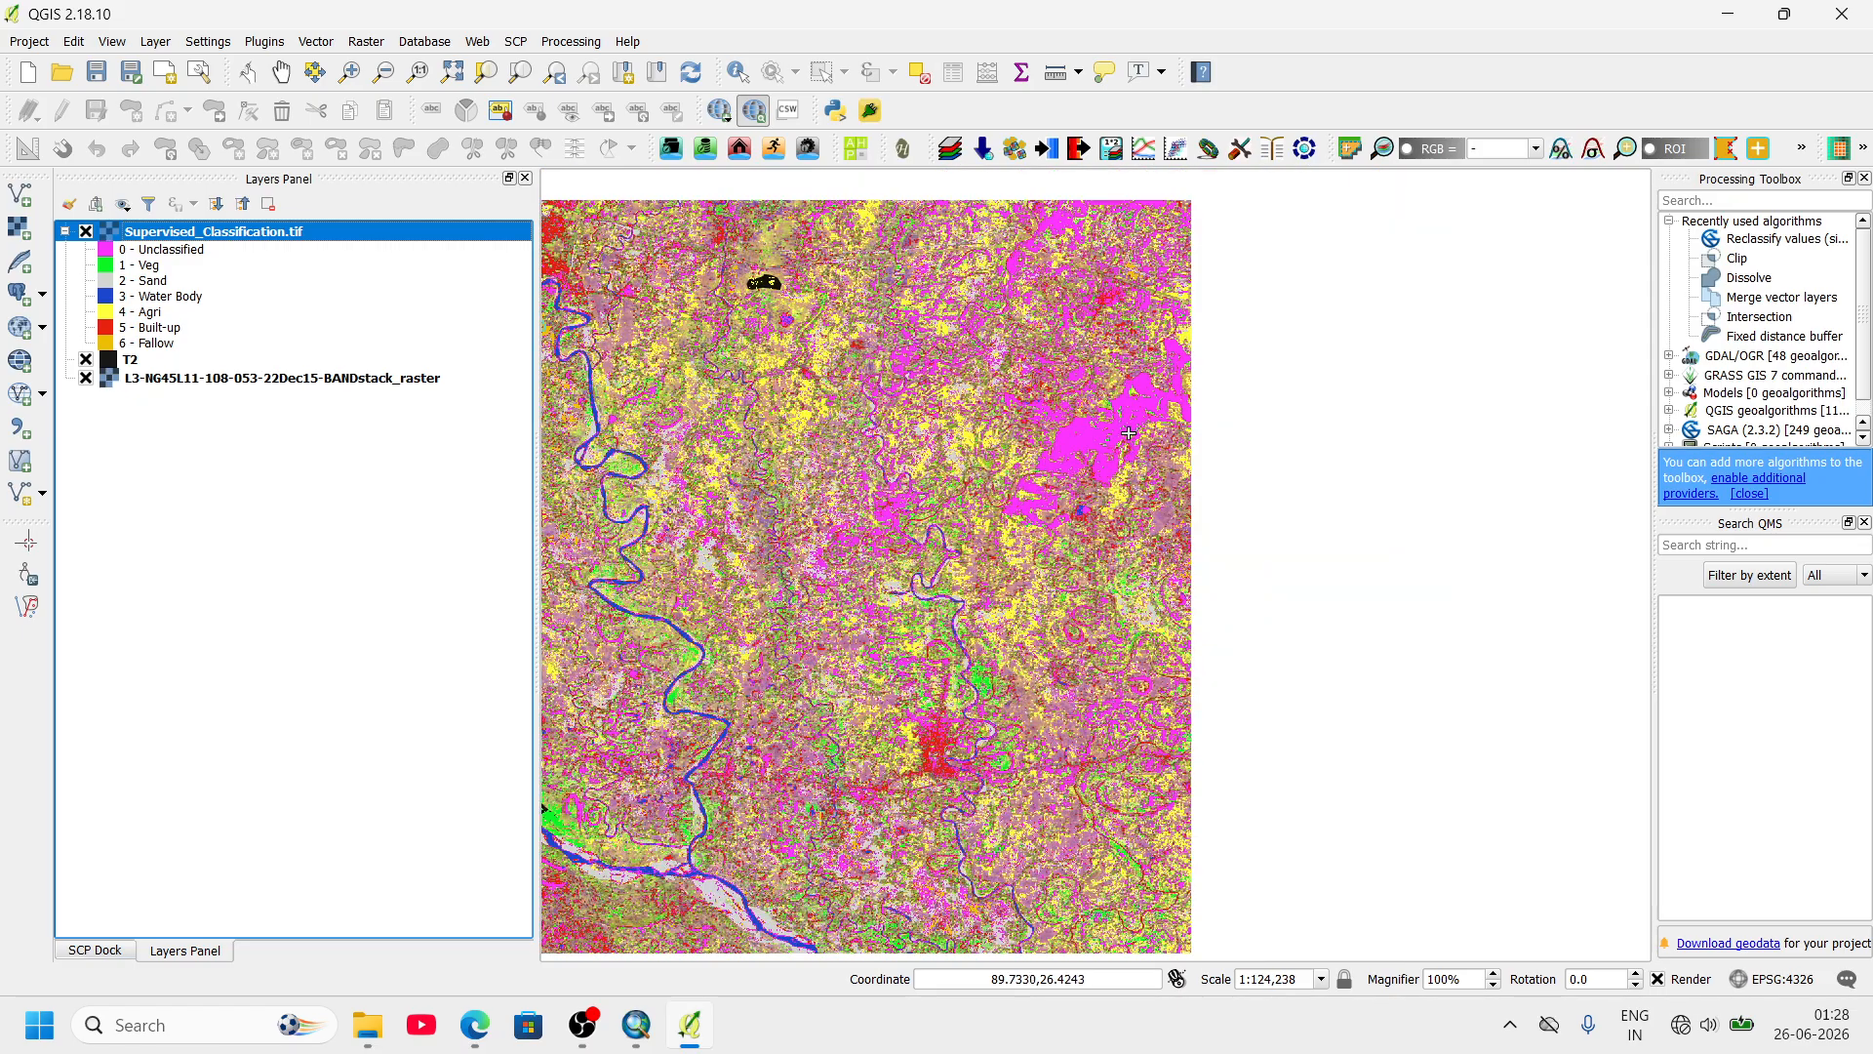
- Inspect the Built-up areas in the southeast and northwest, comparing the southeastern one with the band stack by toggling the classified layer
scroll(886, 558, up, 1)
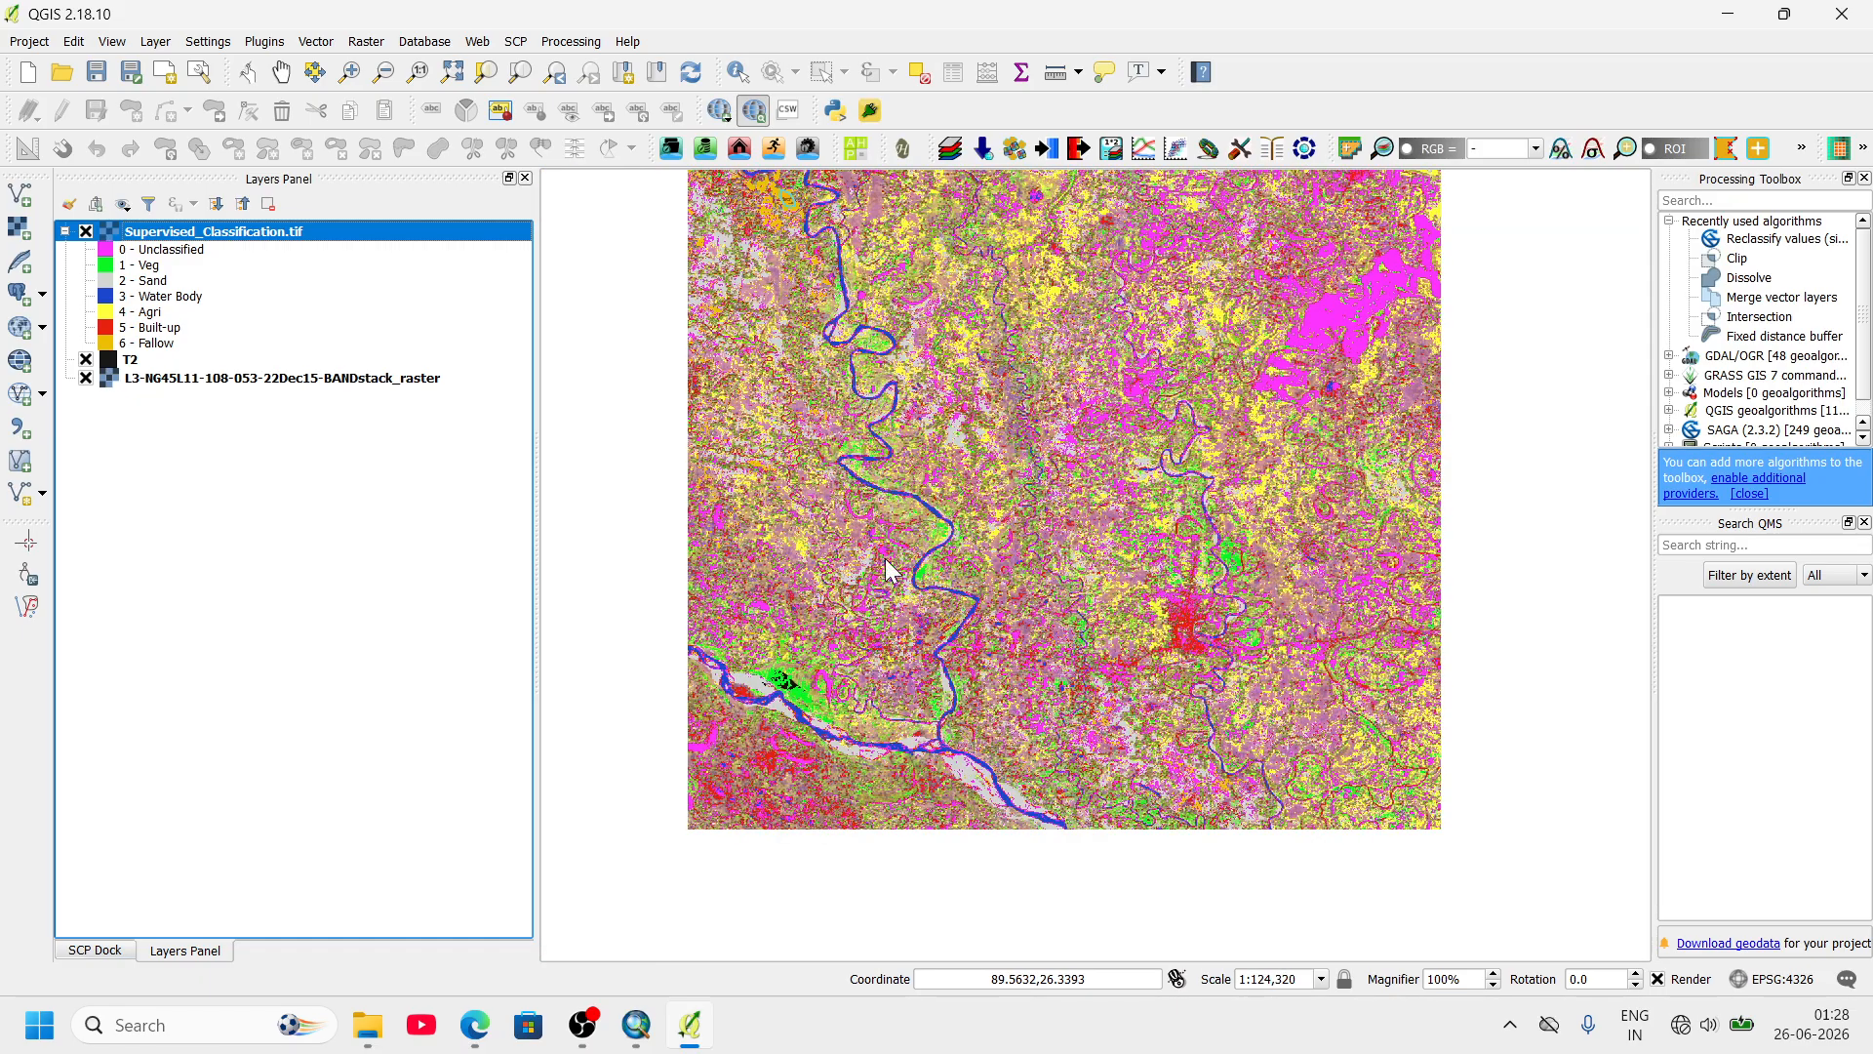
scroll(892, 547, down, 1)
scroll(1053, 585, up, 2)
scroll(984, 595, up, 3)
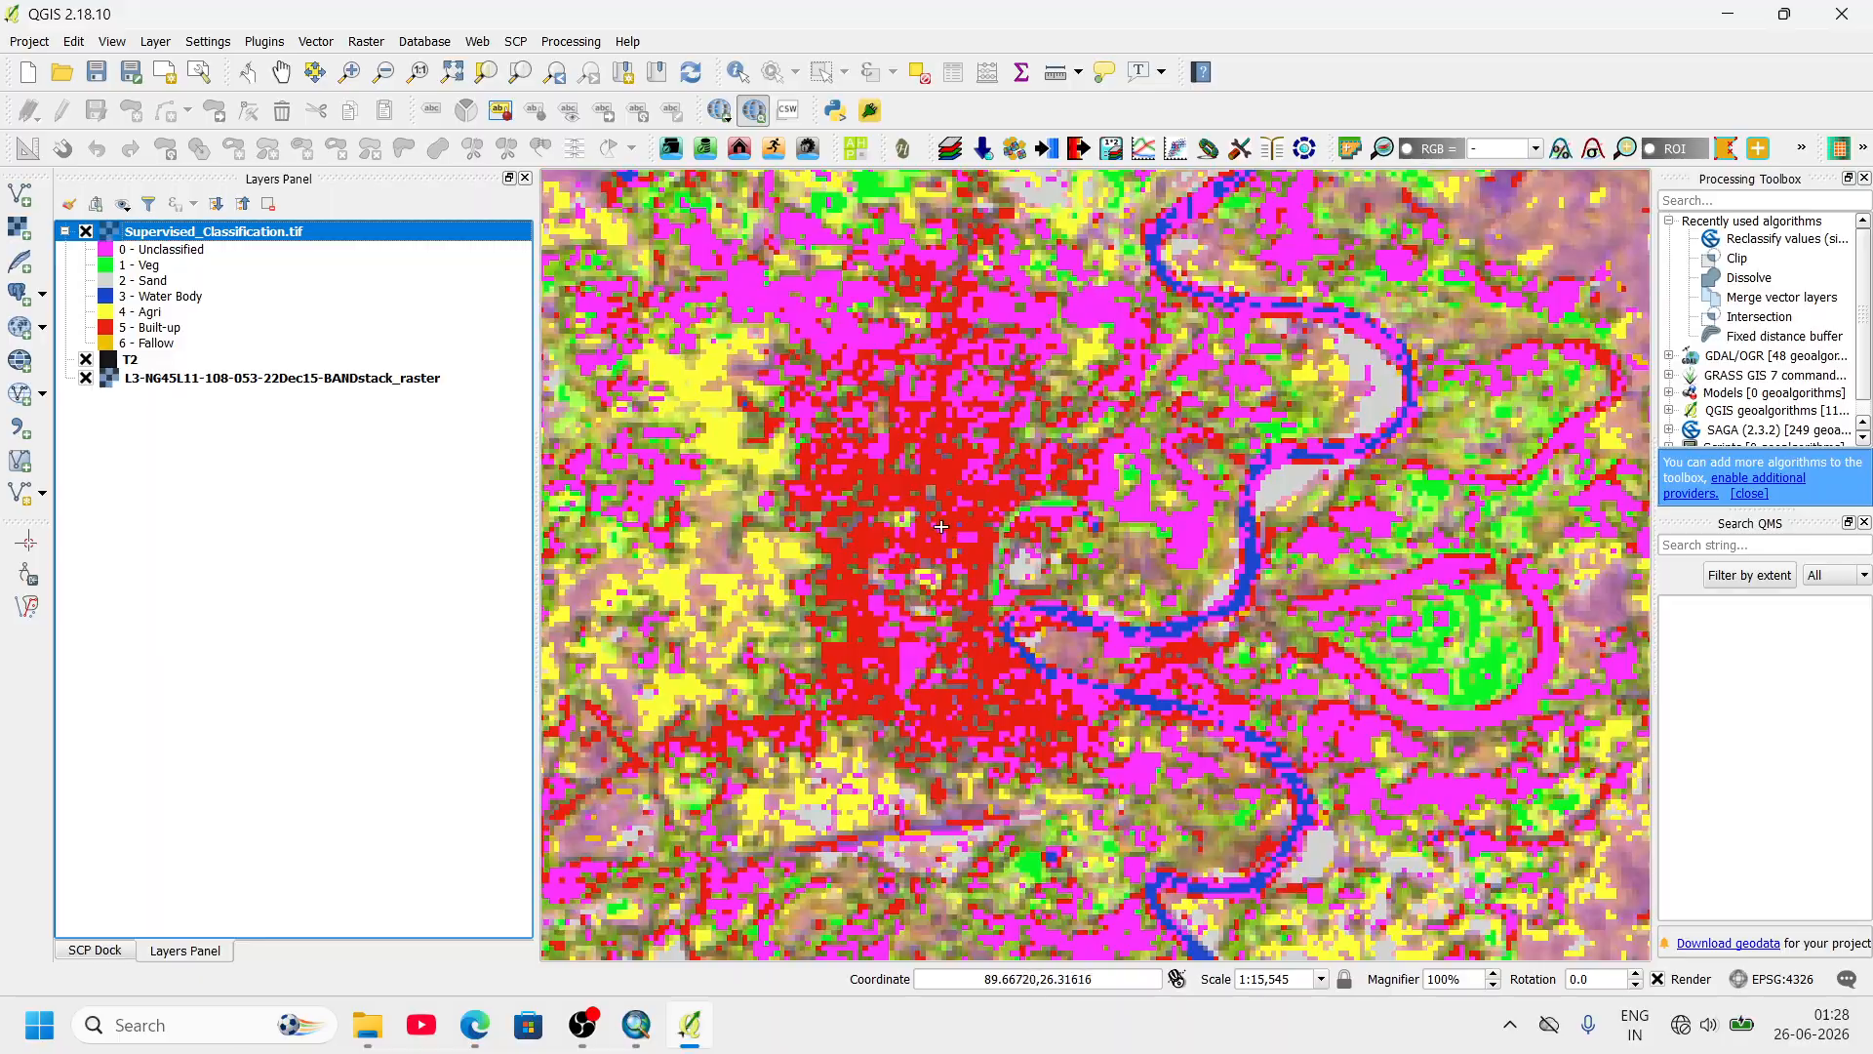
scroll(1036, 498, down, 3)
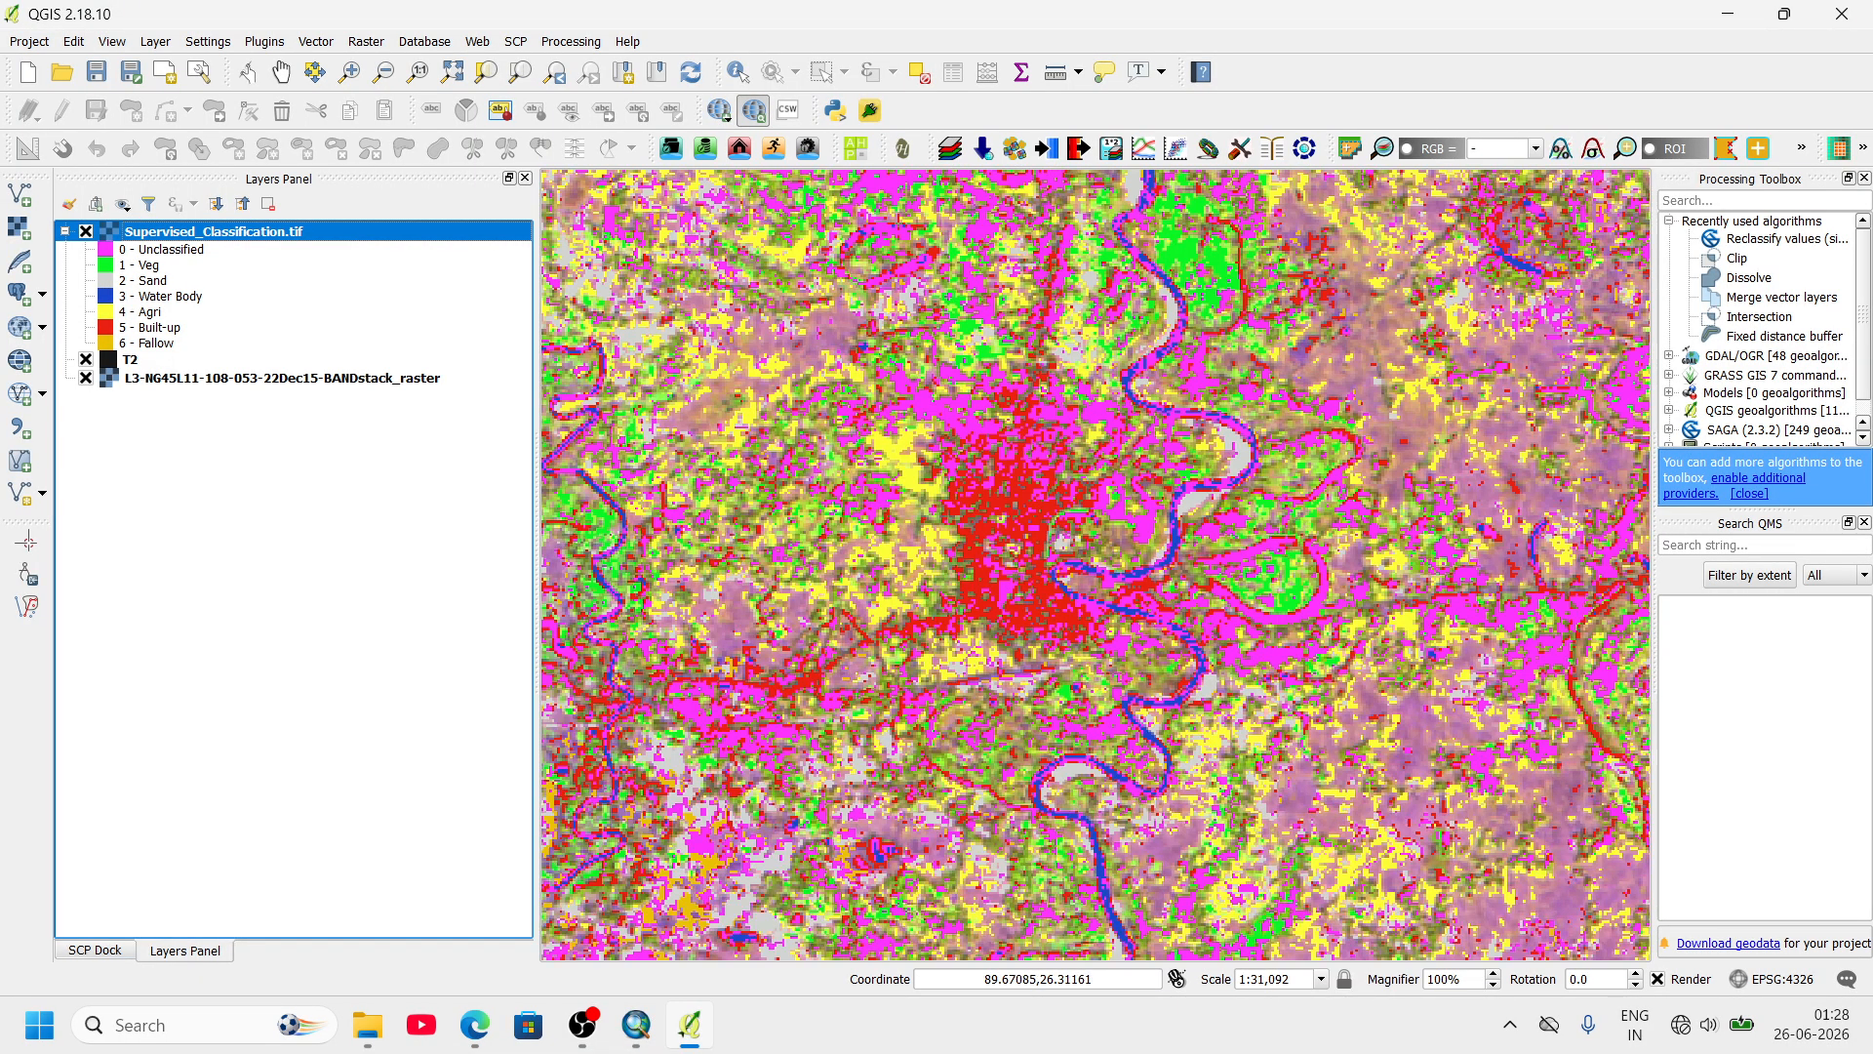
click(85, 231)
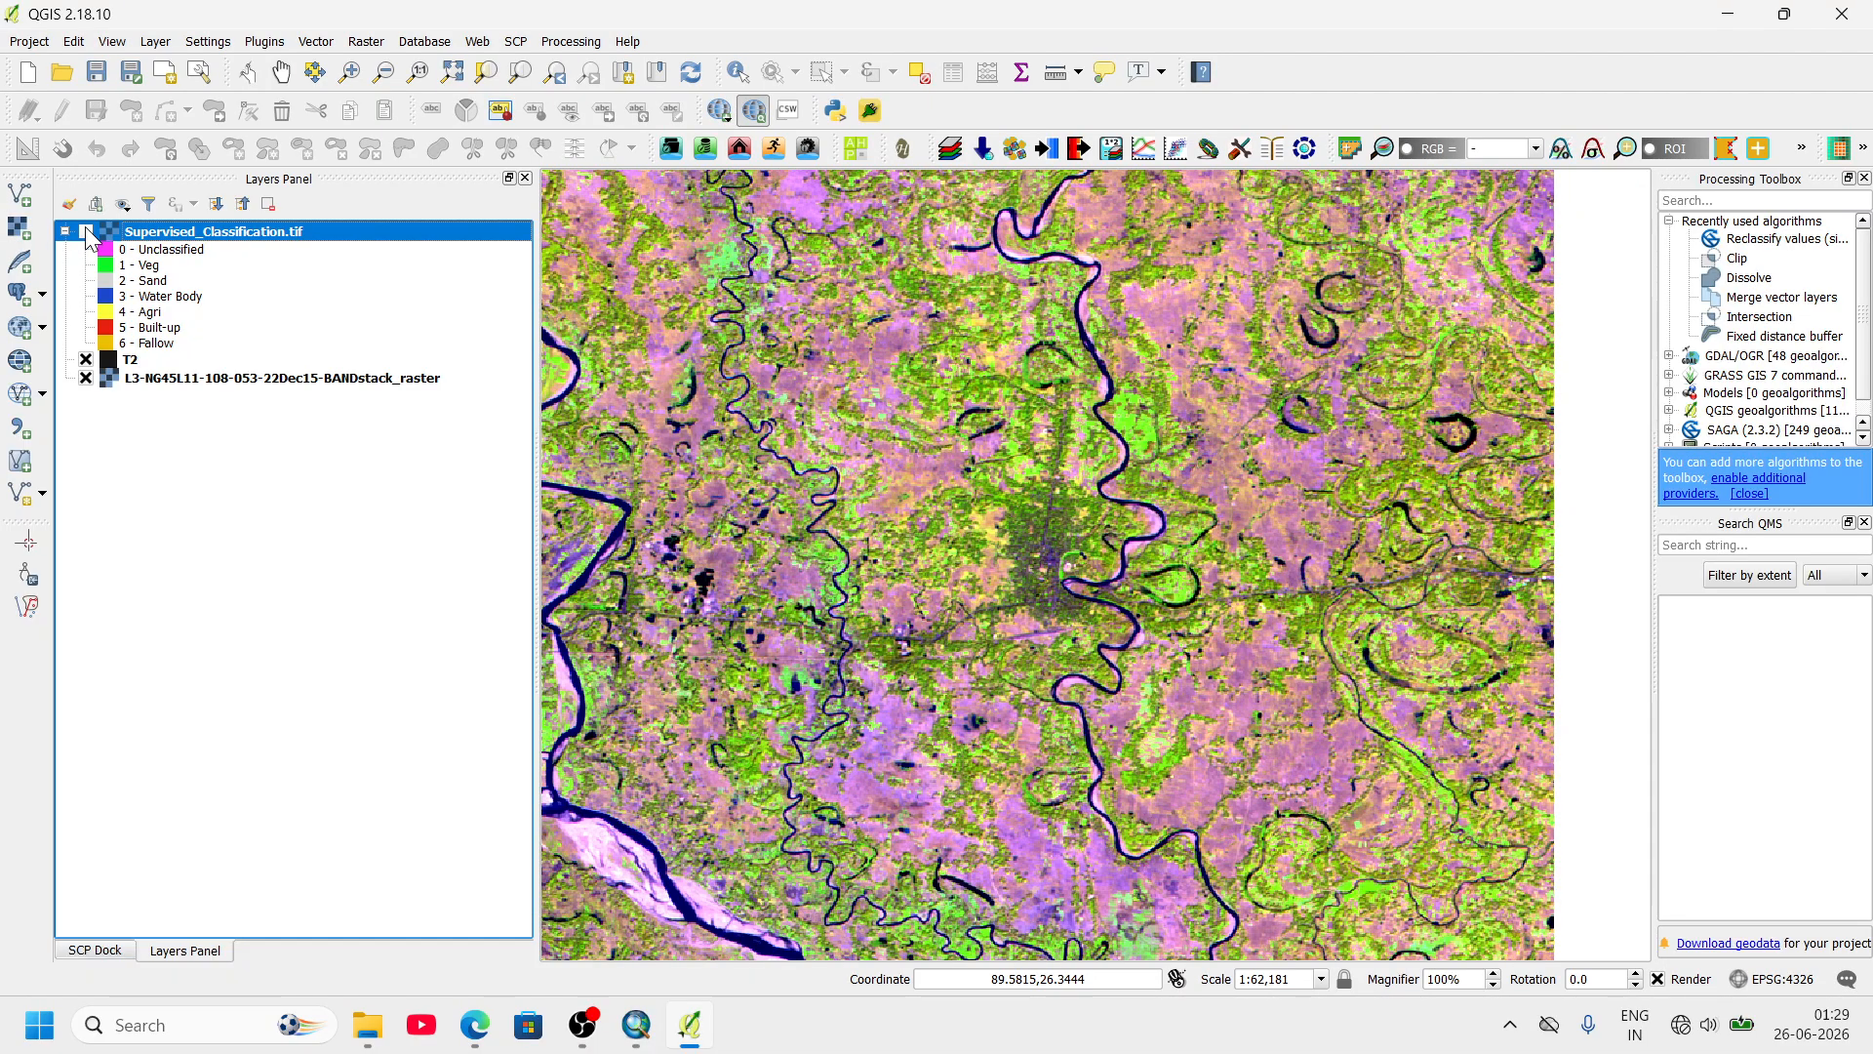
click(86, 231)
scroll(1066, 547, down, 2)
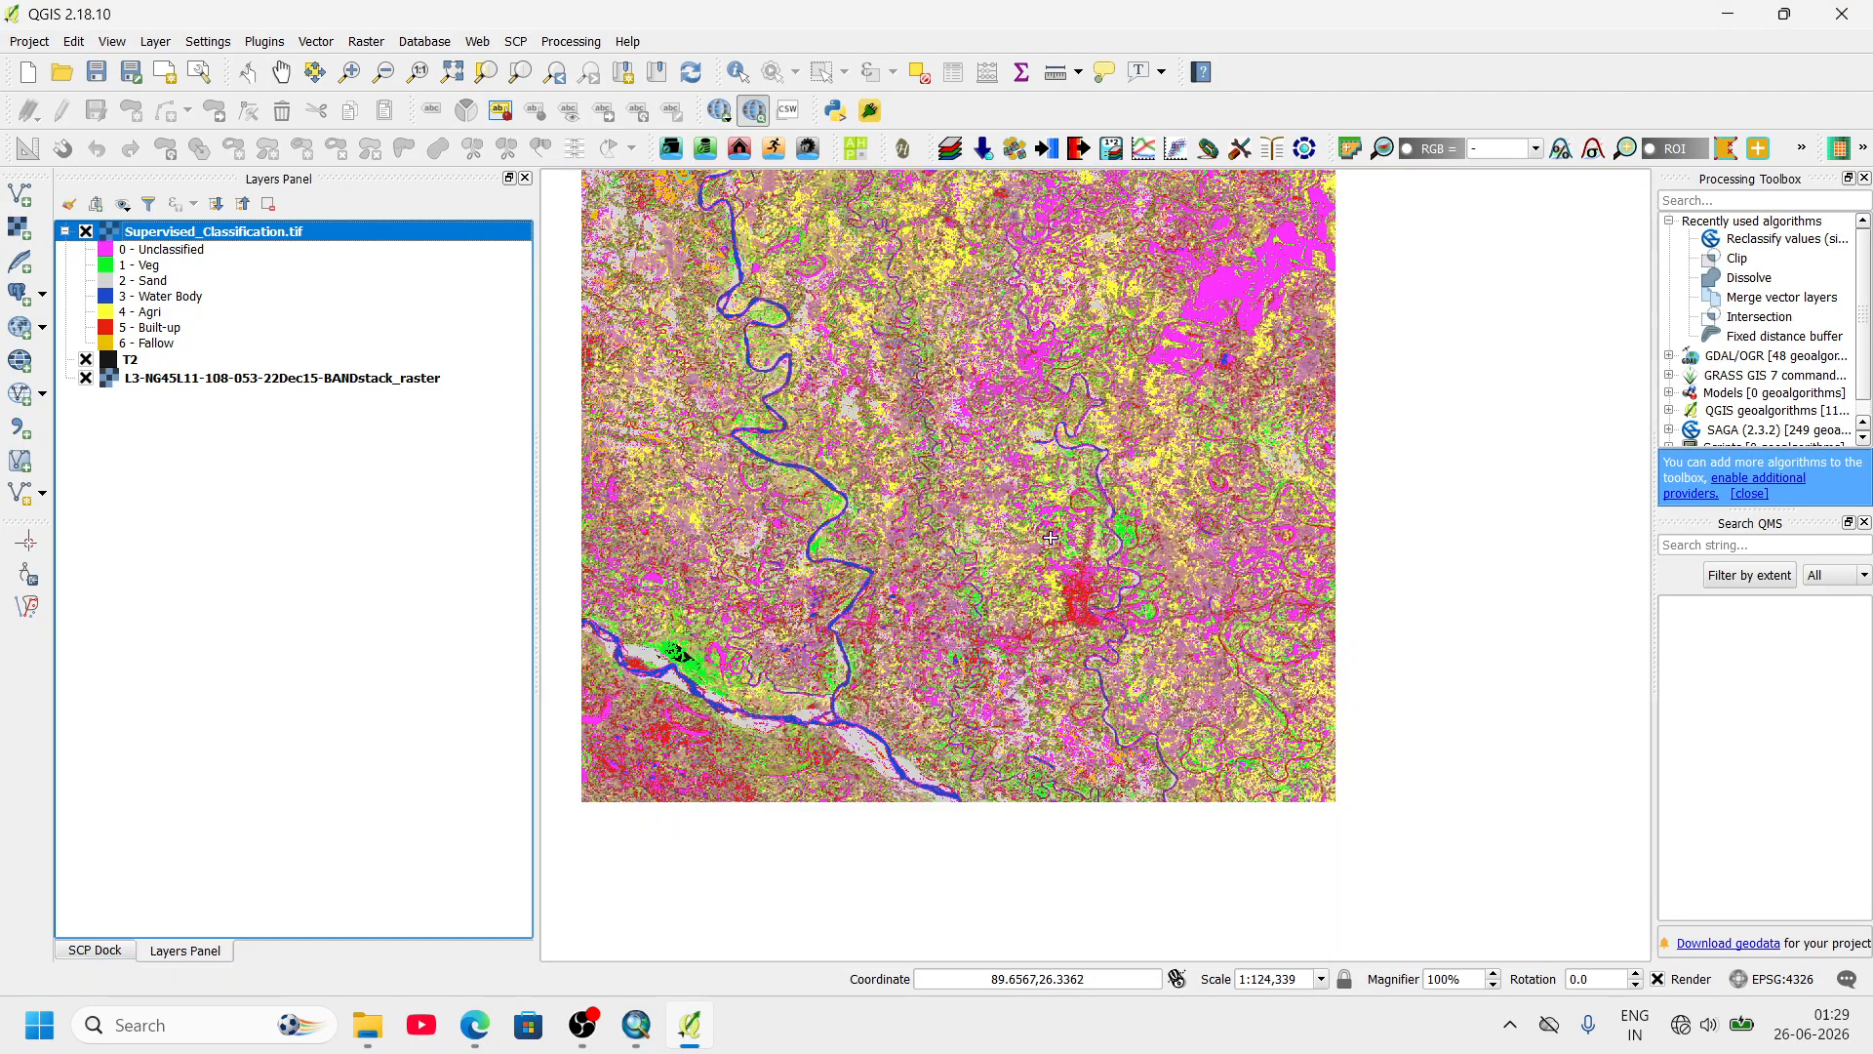
scroll(821, 306, up, 3)
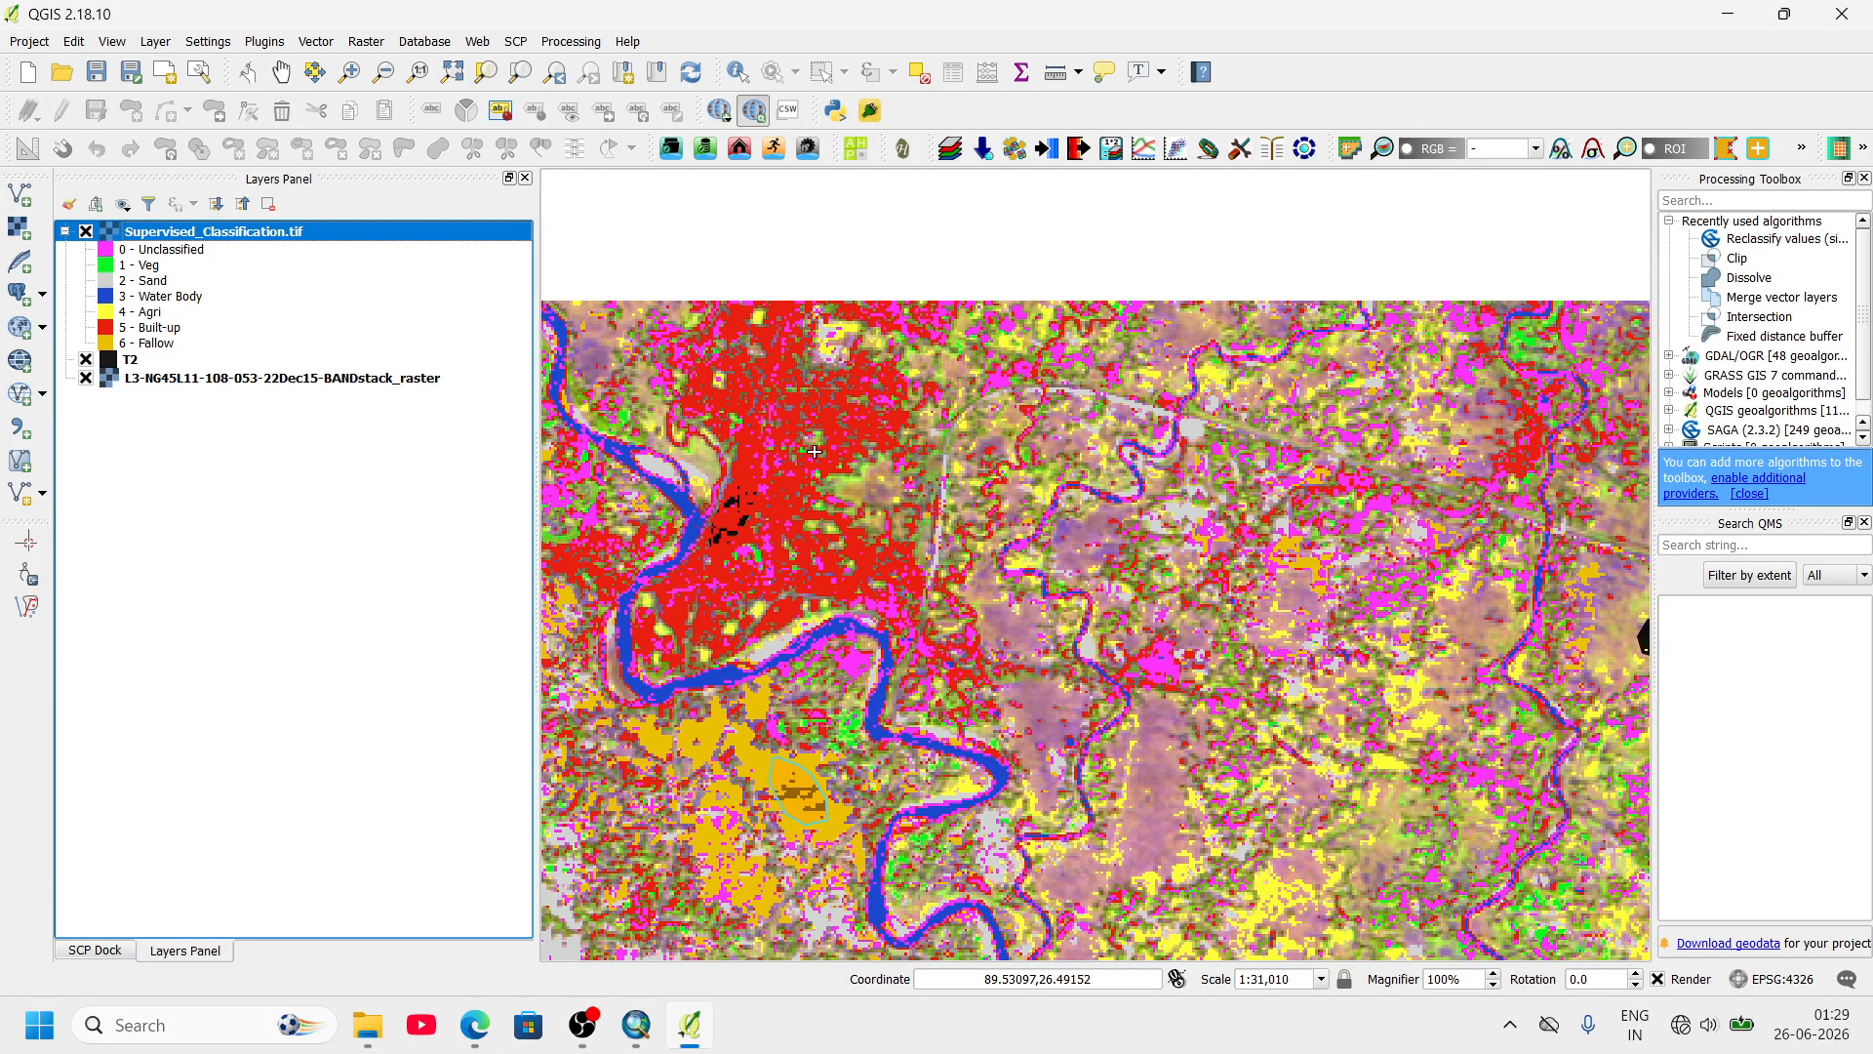
scroll(851, 466, down, 2)
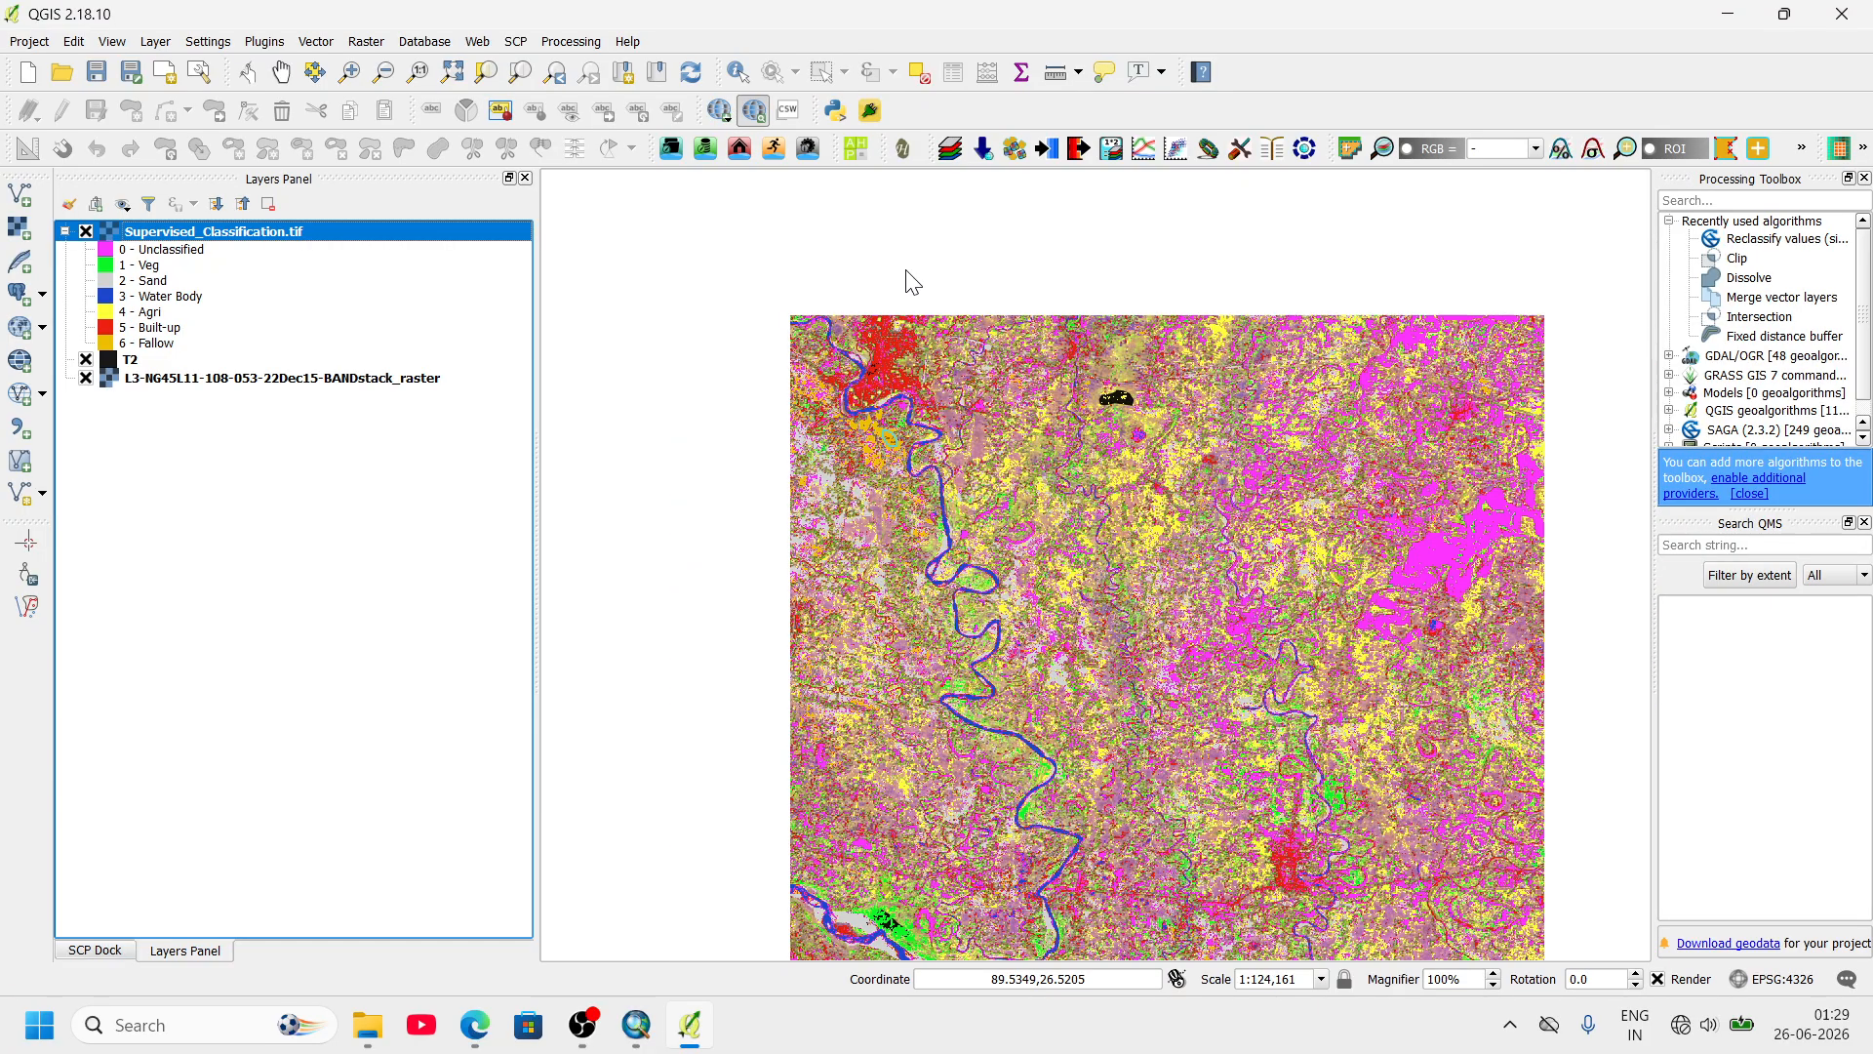
scroll(850, 351, down, 1)
scroll(964, 485, up, 1)
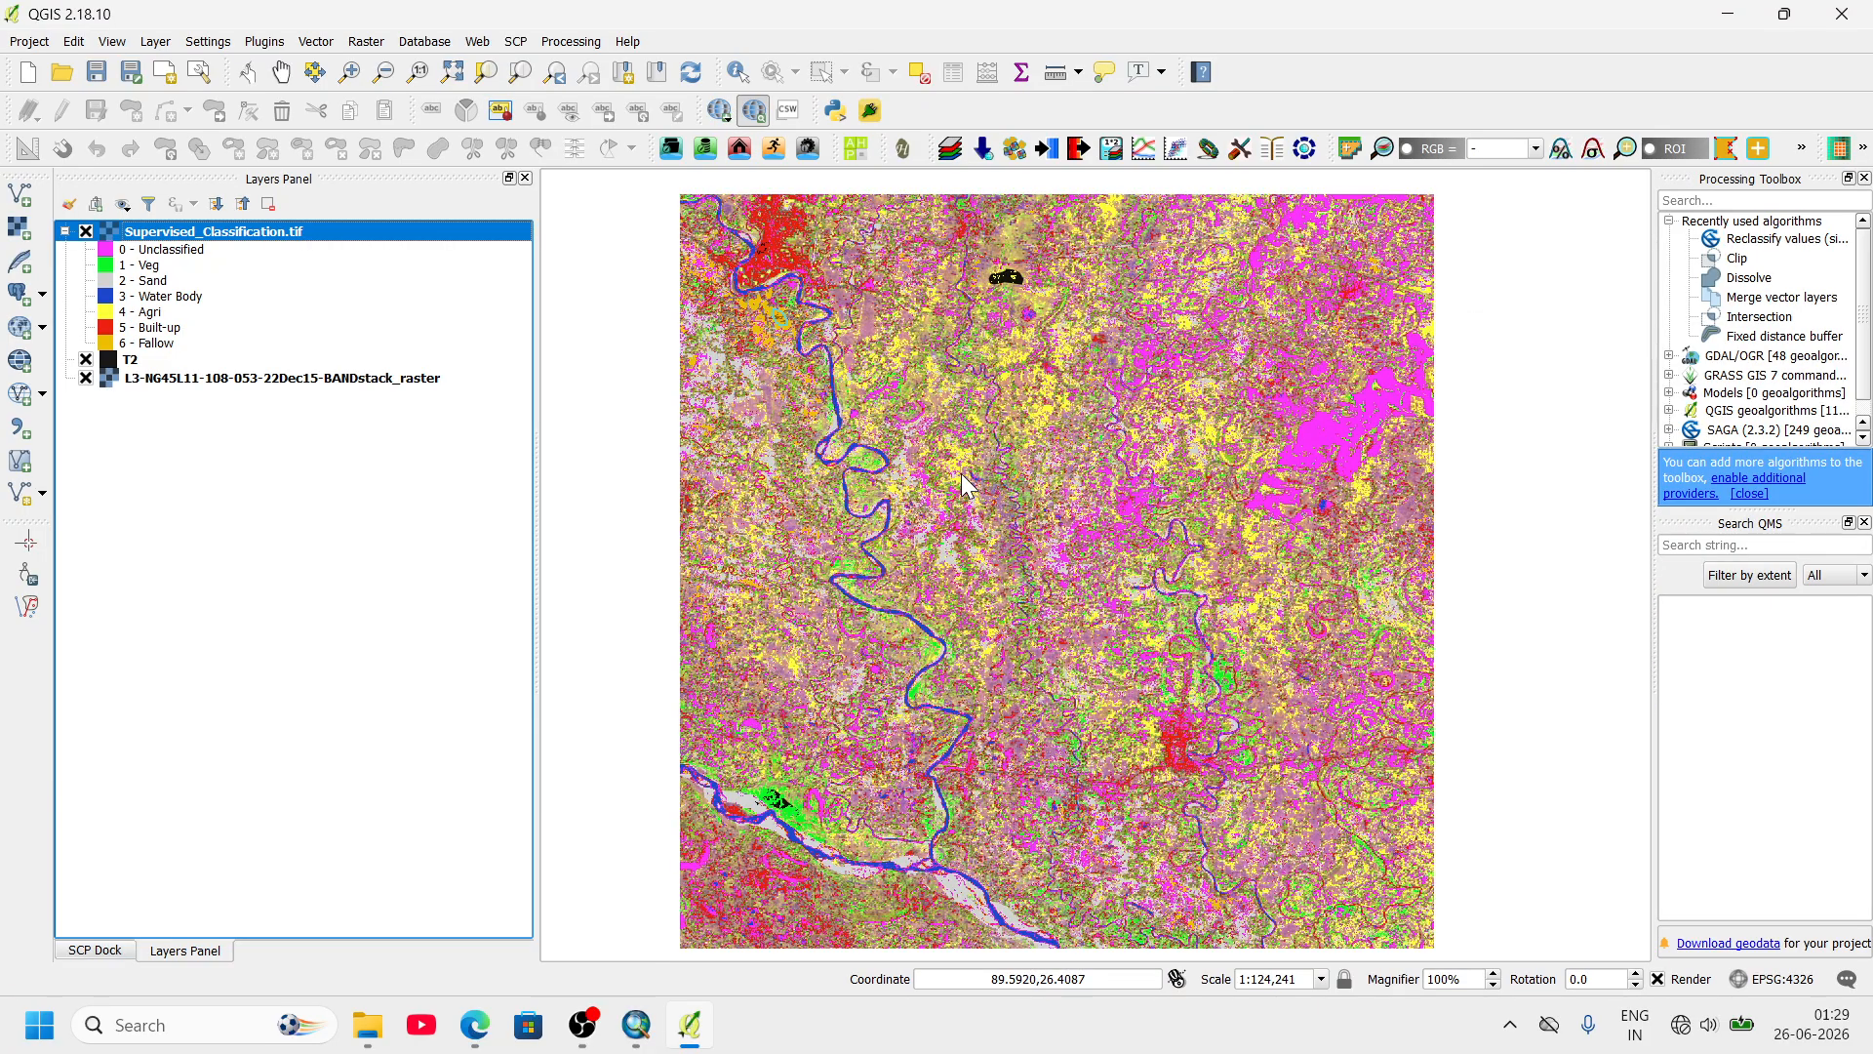